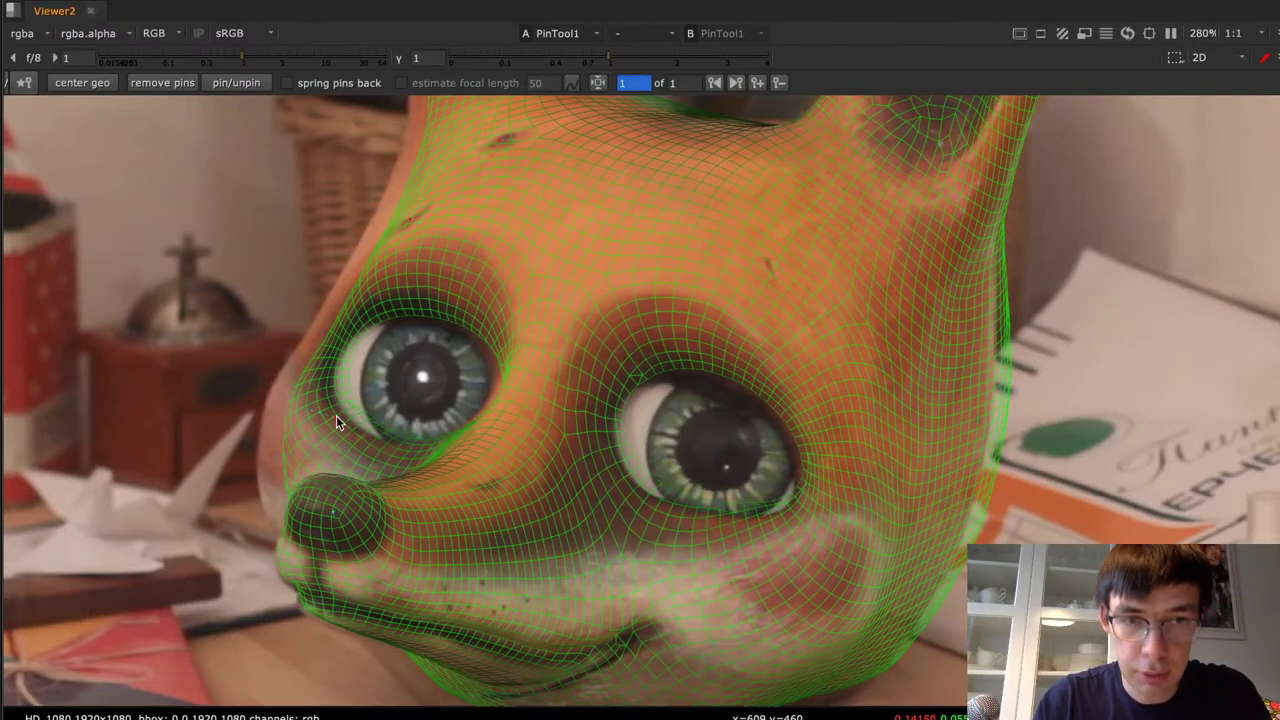
Pull the wireframe's far cheek out to match the fox's cheek outline, enable spring pins back and adjust the tall ear's tip
drag(335, 420, 293, 418)
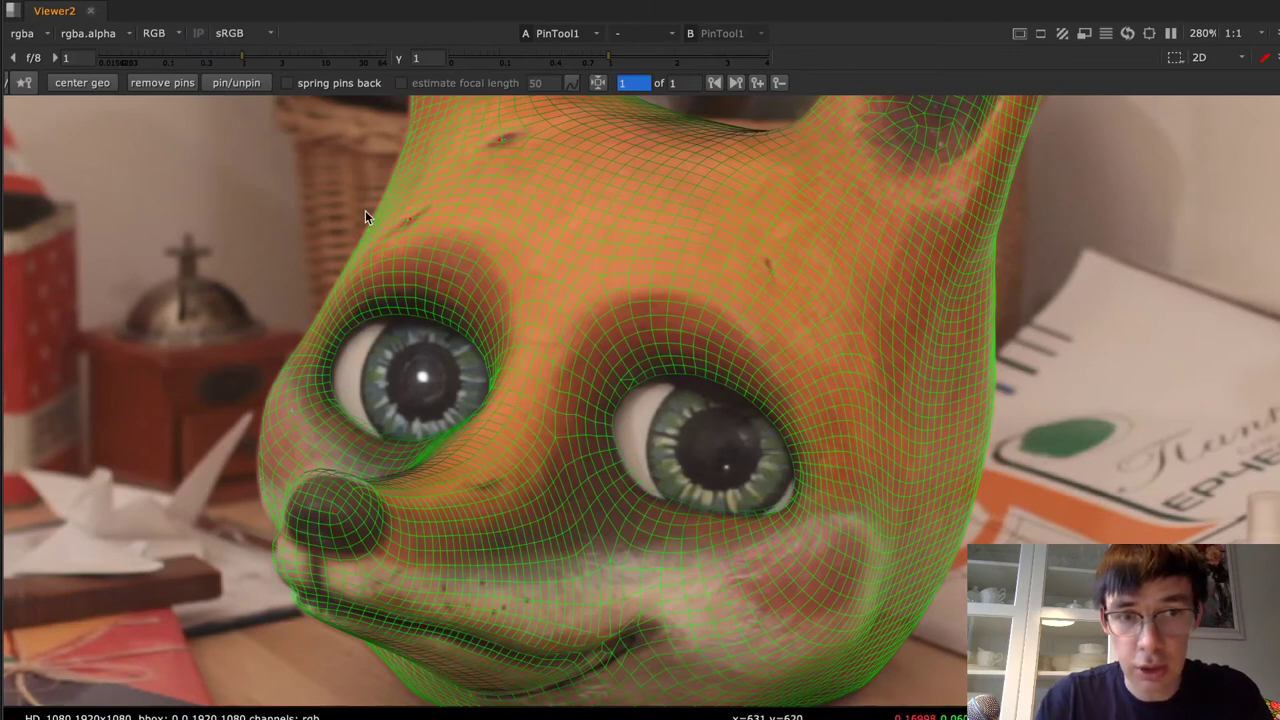
middle_drag(596, 198, 622, 533)
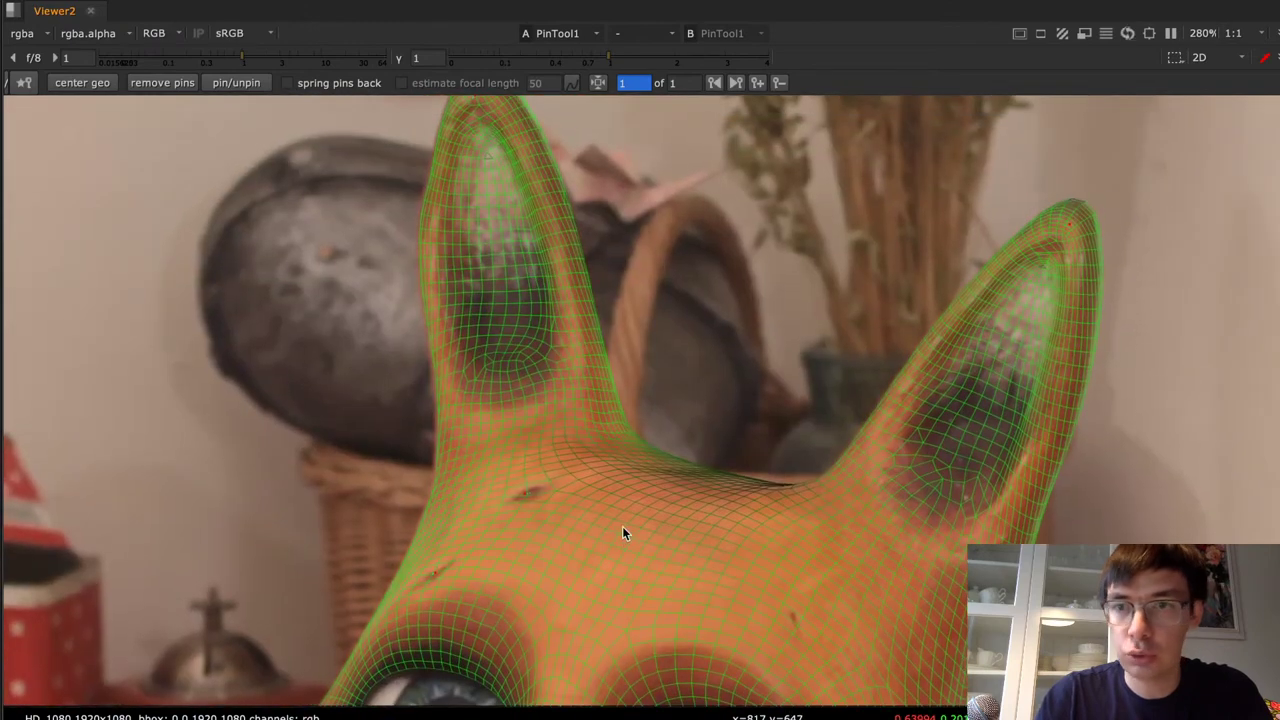
click(309, 88)
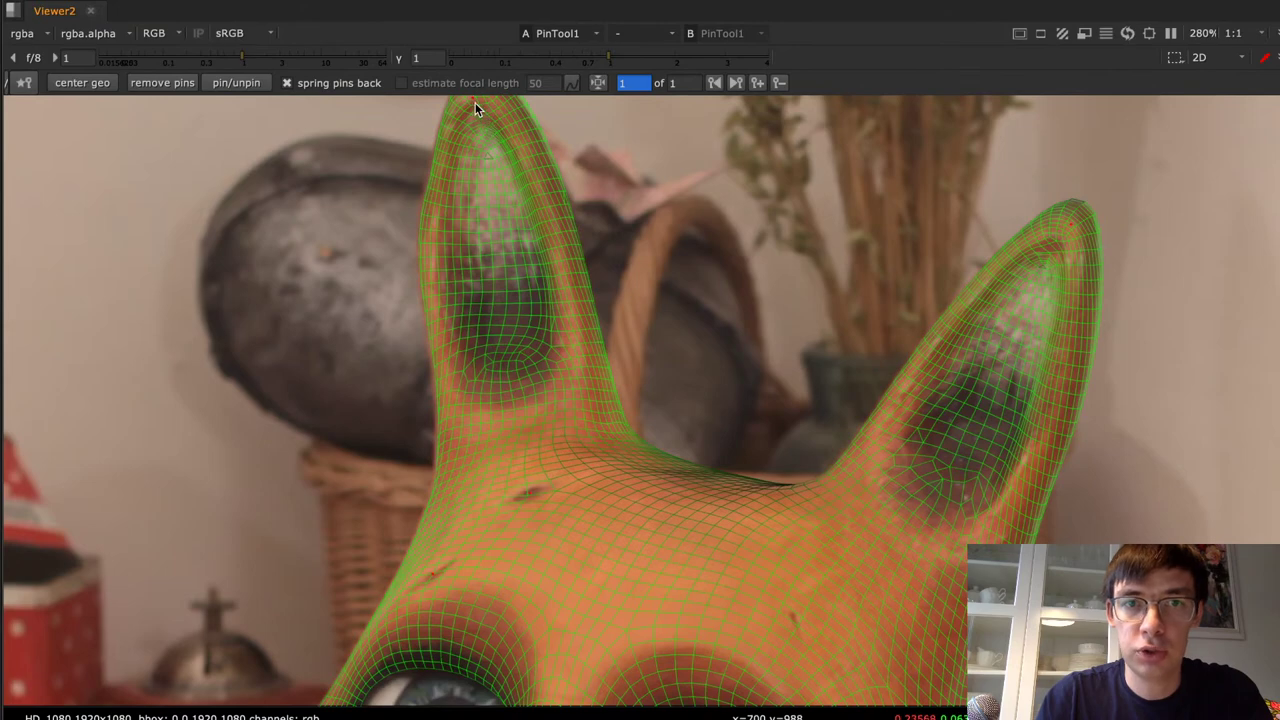
drag(469, 99, 469, 103)
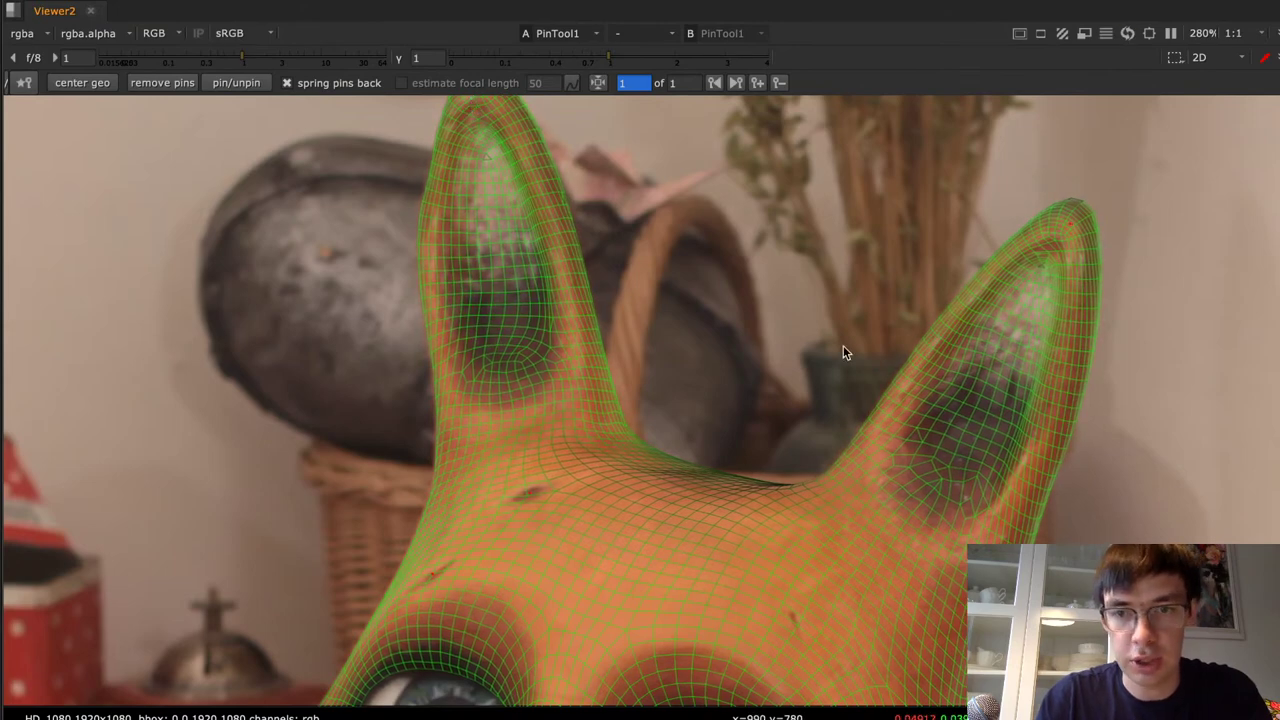
middle_drag(840, 368, 866, 89)
middle_drag(1052, 425, 1052, 285)
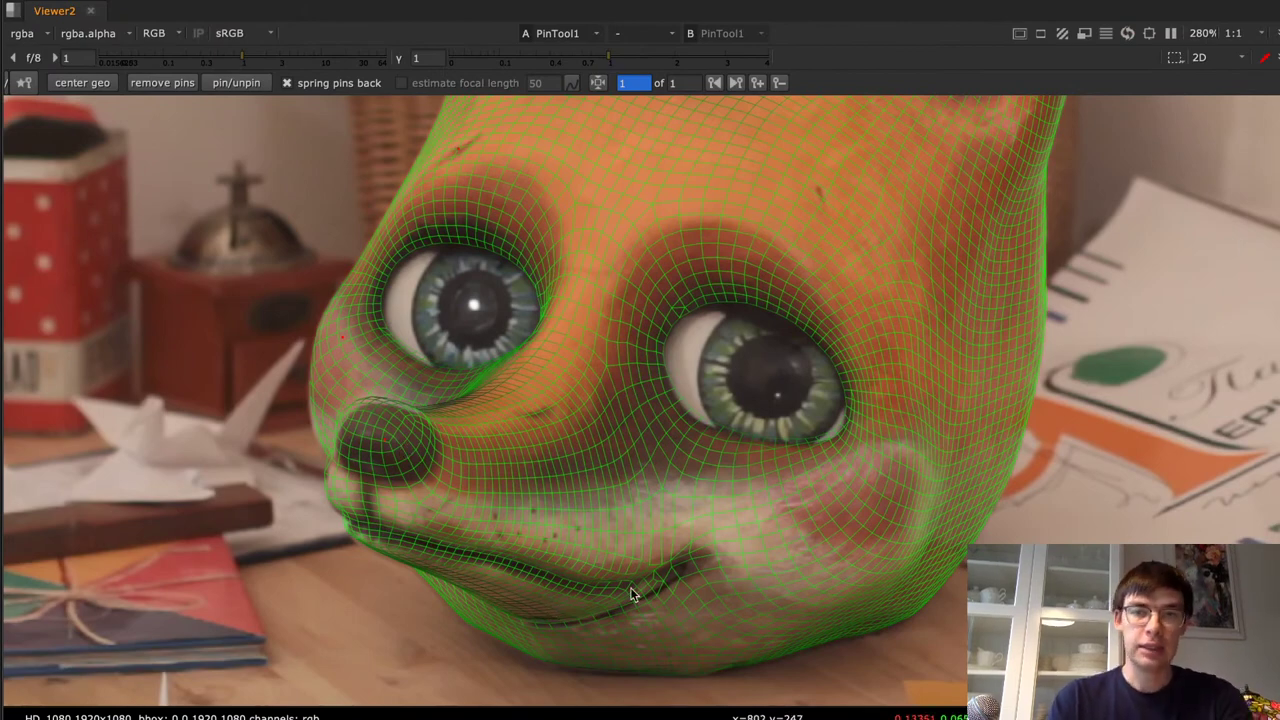
Switch to the presentation, show the "PinTool vs TransformGeo" slide and return to the fox script in Nuke
key(super+Tab)
key(super+Tab)
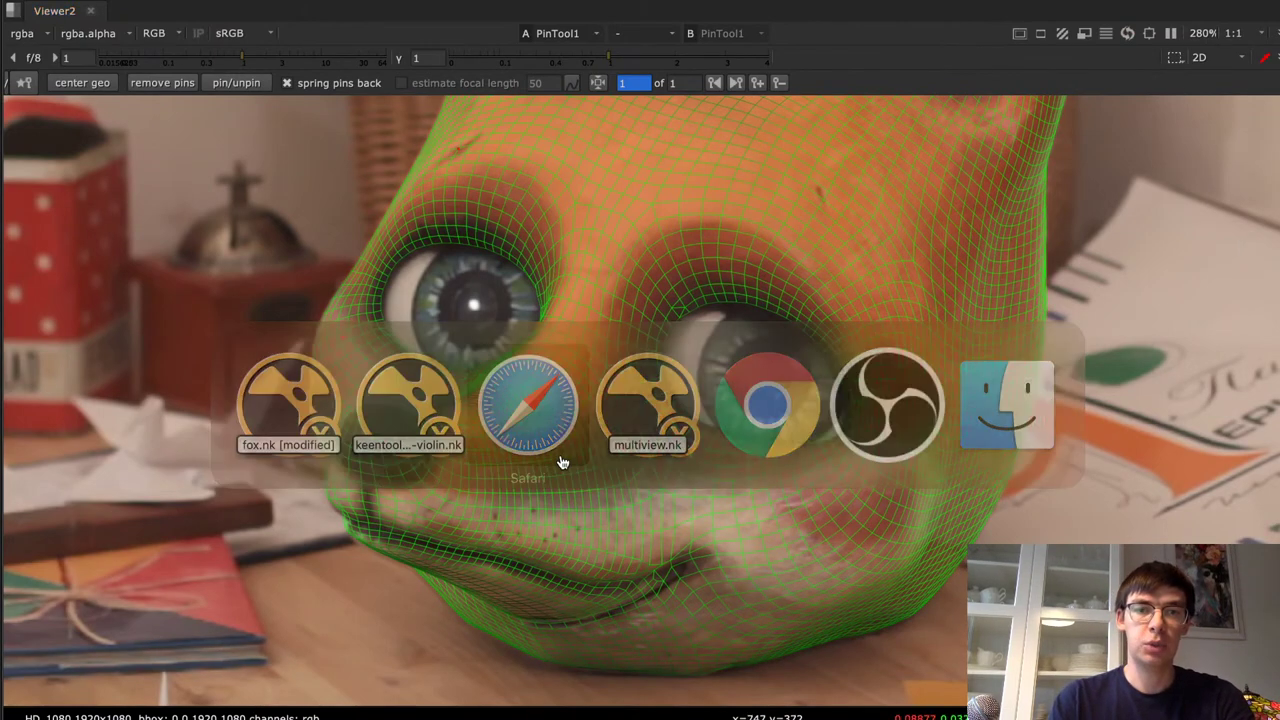
key(Right)
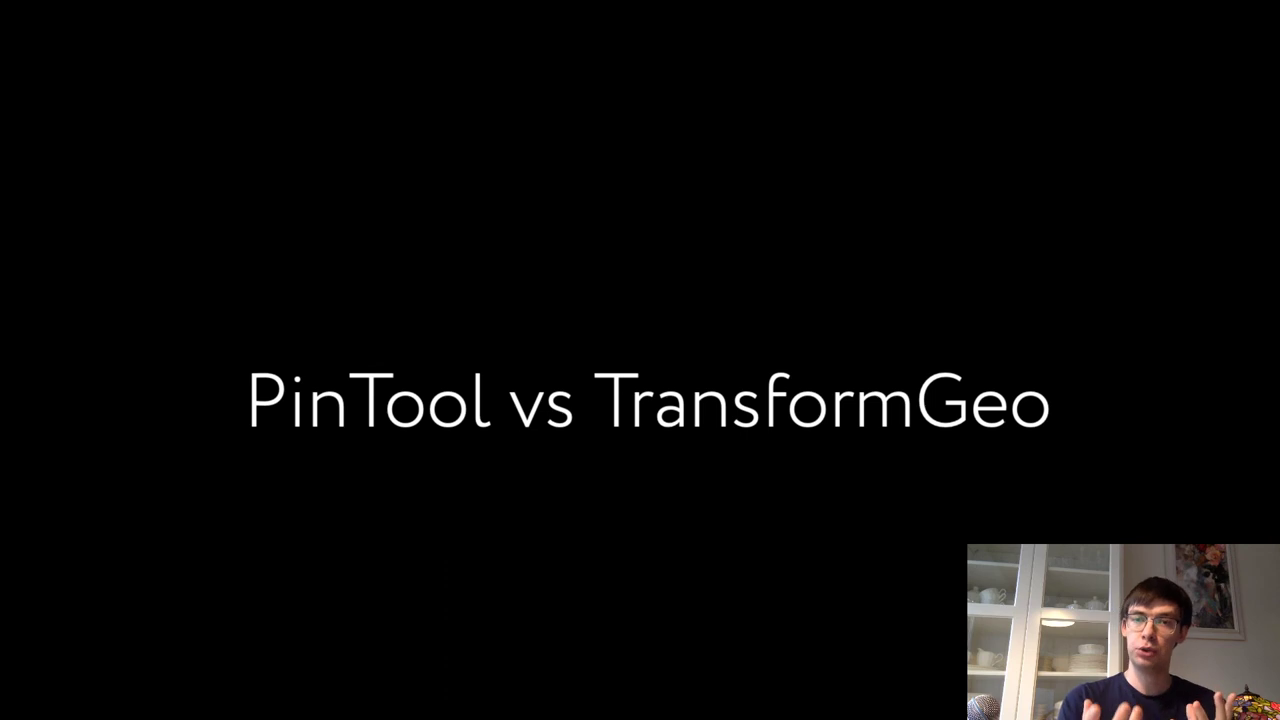
key(super+Tab)
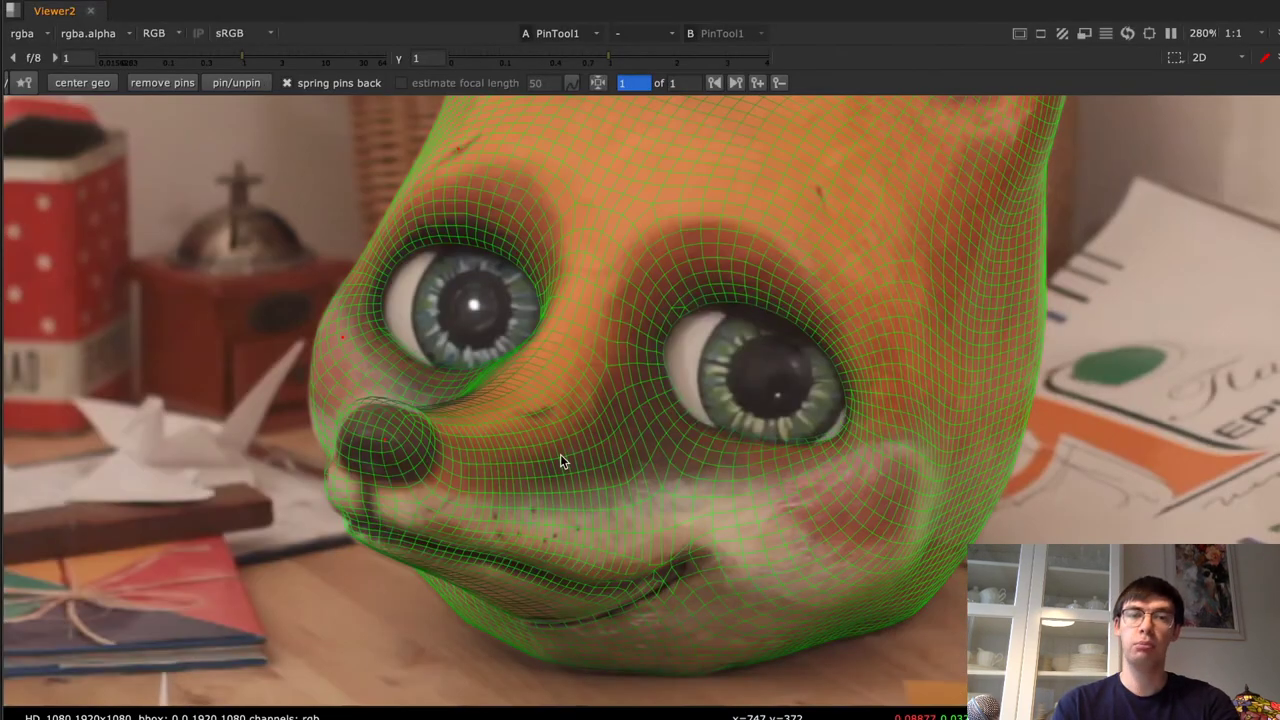
Add a TransformGeo node to the node graph and connect its geometry input to ReadGeo3
key(space)
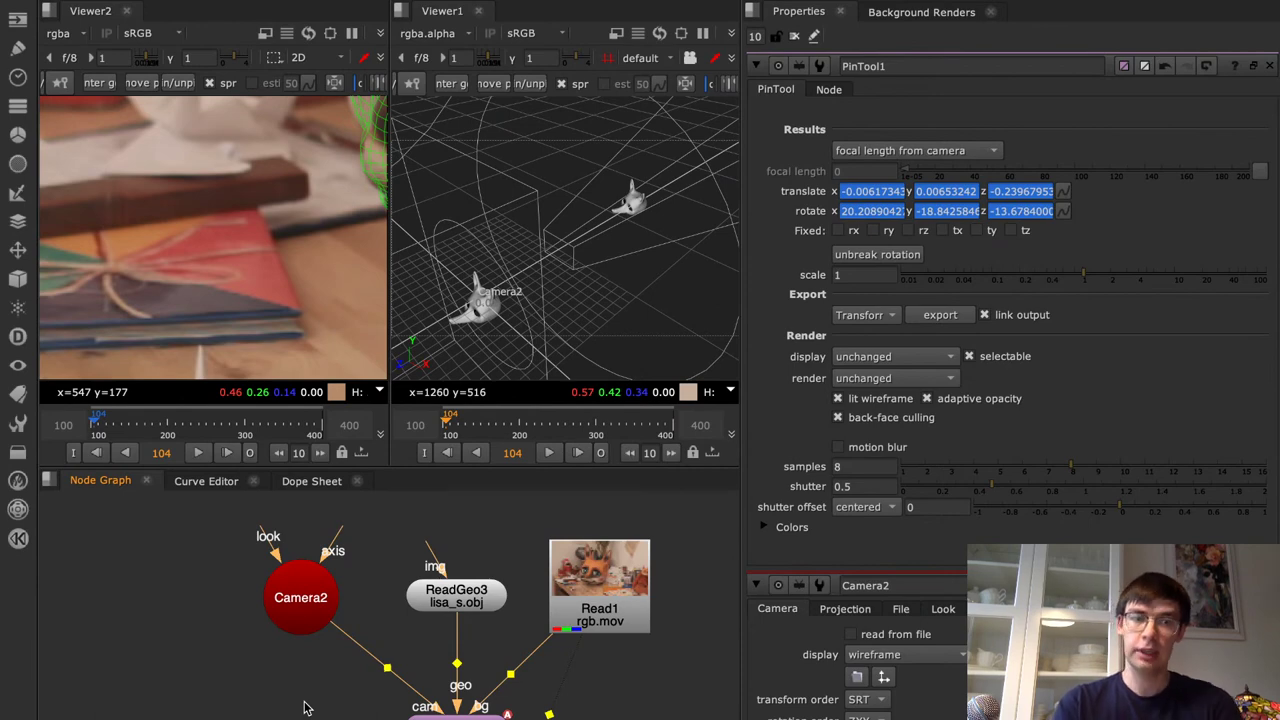
key(Tab)
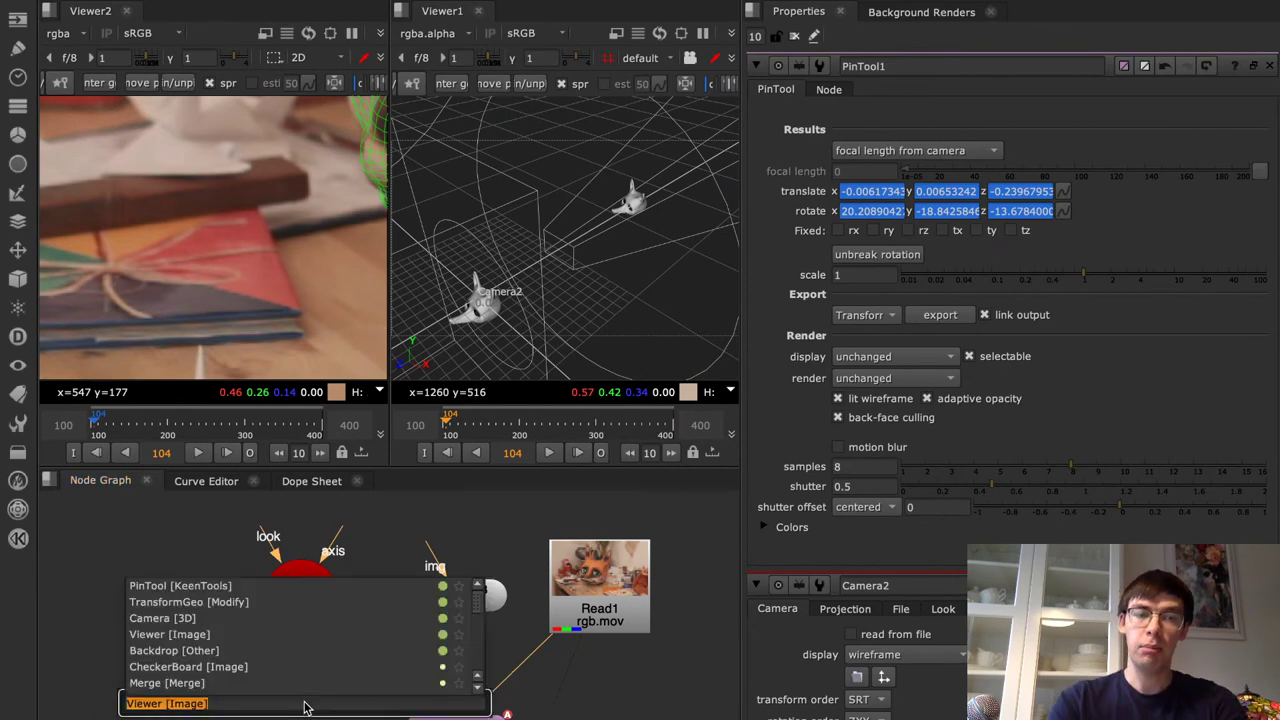
text(tr)
key(Return)
drag(307, 704, 309, 716)
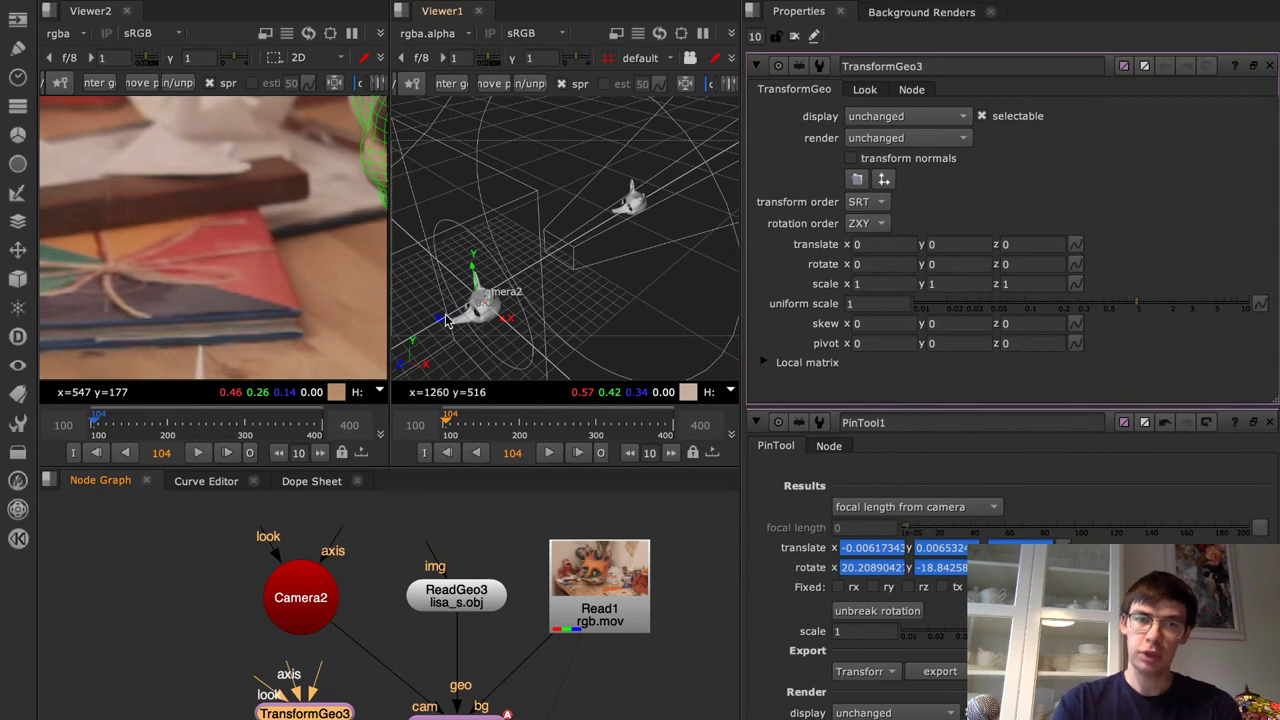
drag(326, 688, 456, 598)
View the TransformGeo result in 3D and move the fox head to about x 0.0918, y 0.1054, z -0.3662
key(Tab)
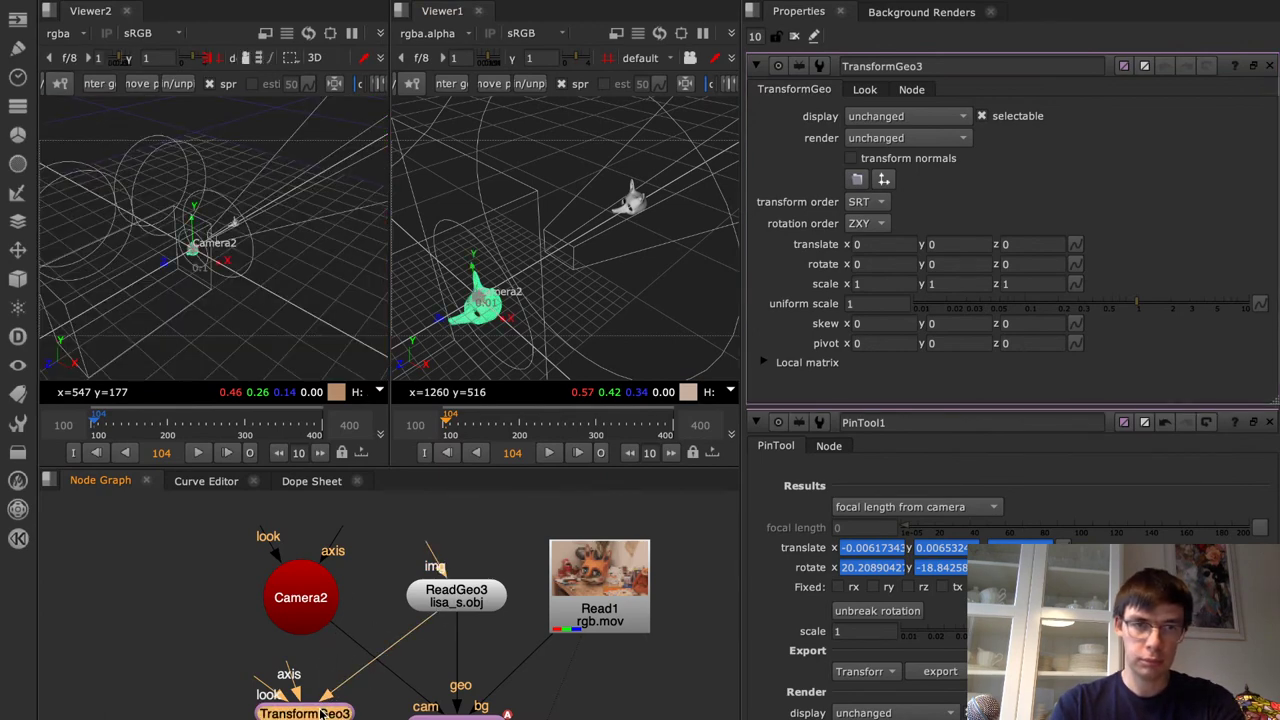
key(space)
drag(558, 460, 887, 242)
drag(778, 295, 786, 206)
drag(815, 263, 910, 300)
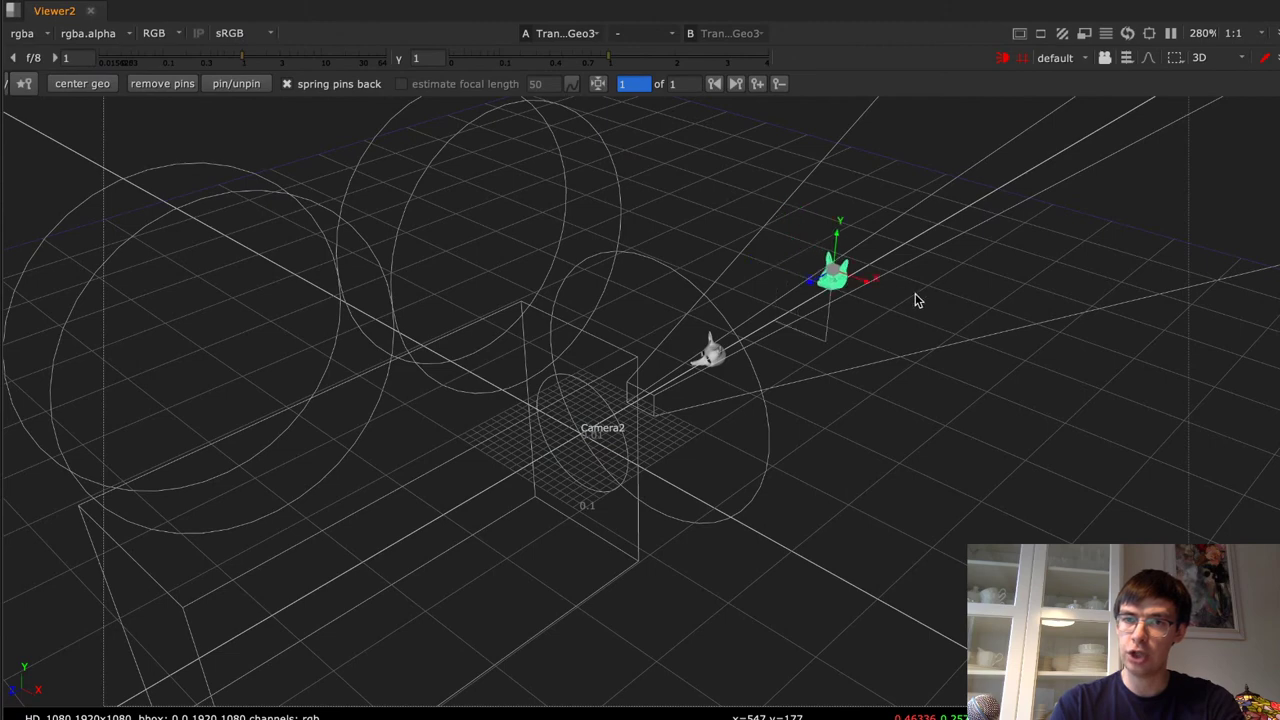
key(space)
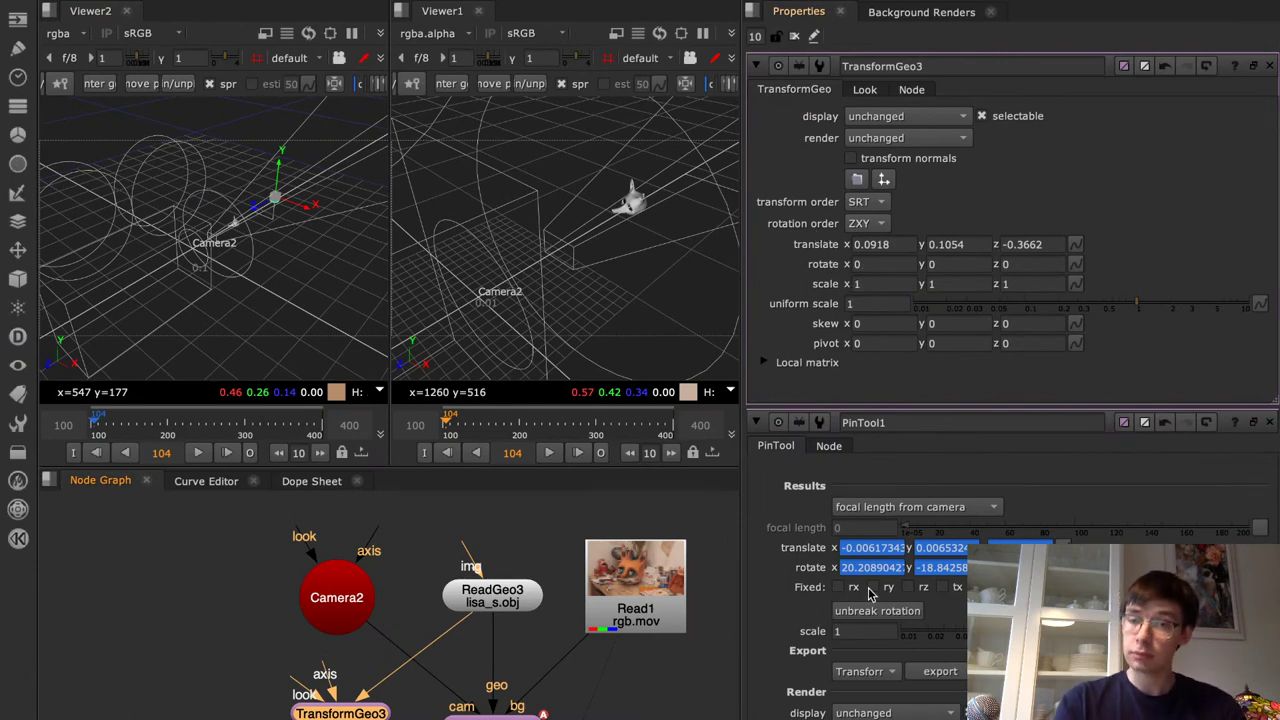
Open PinTool1's properties and select its fox head in the enlarged 3D viewer to get the transform handles
double_click(537, 706)
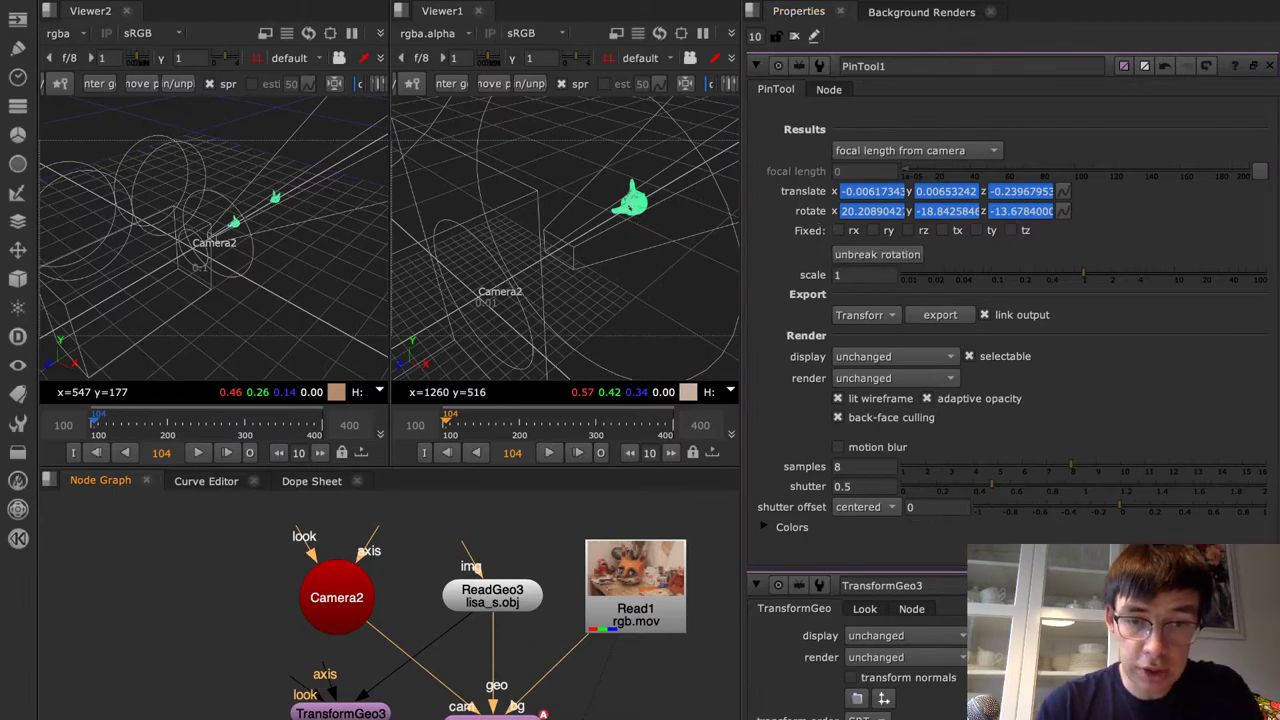
scroll(629, 218, up, 5)
click(669, 196)
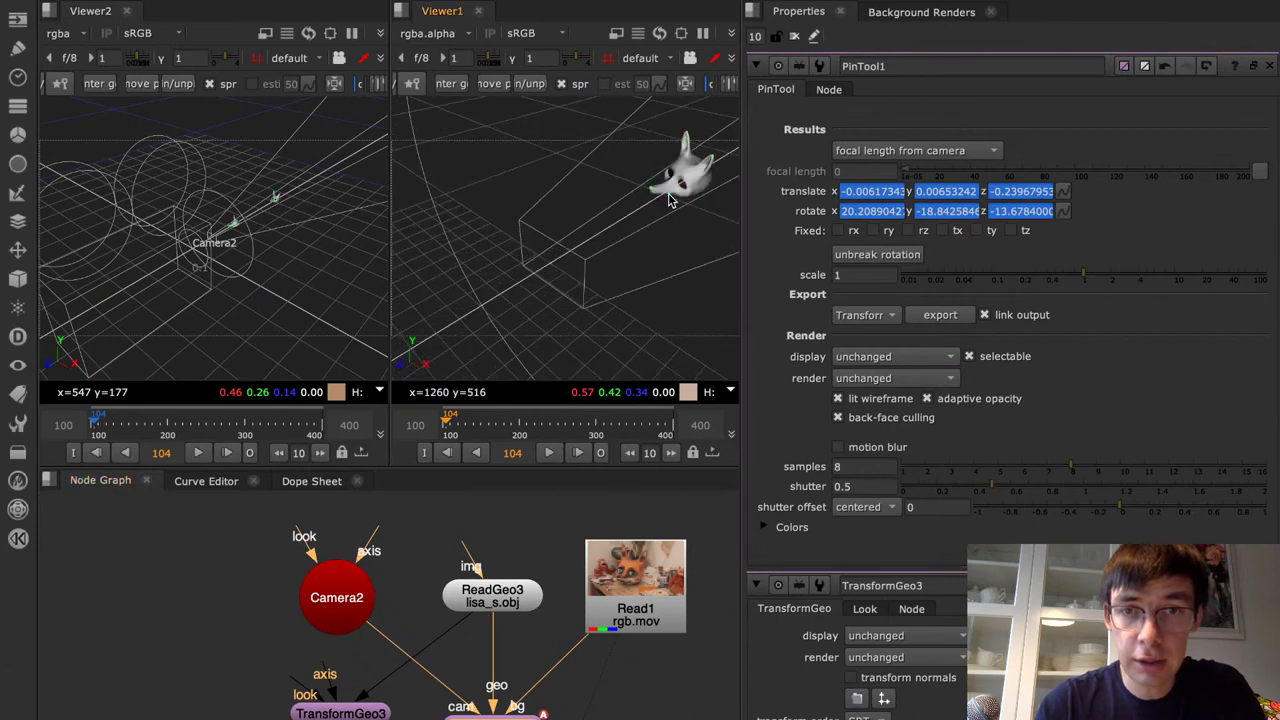
click(698, 151)
click(698, 155)
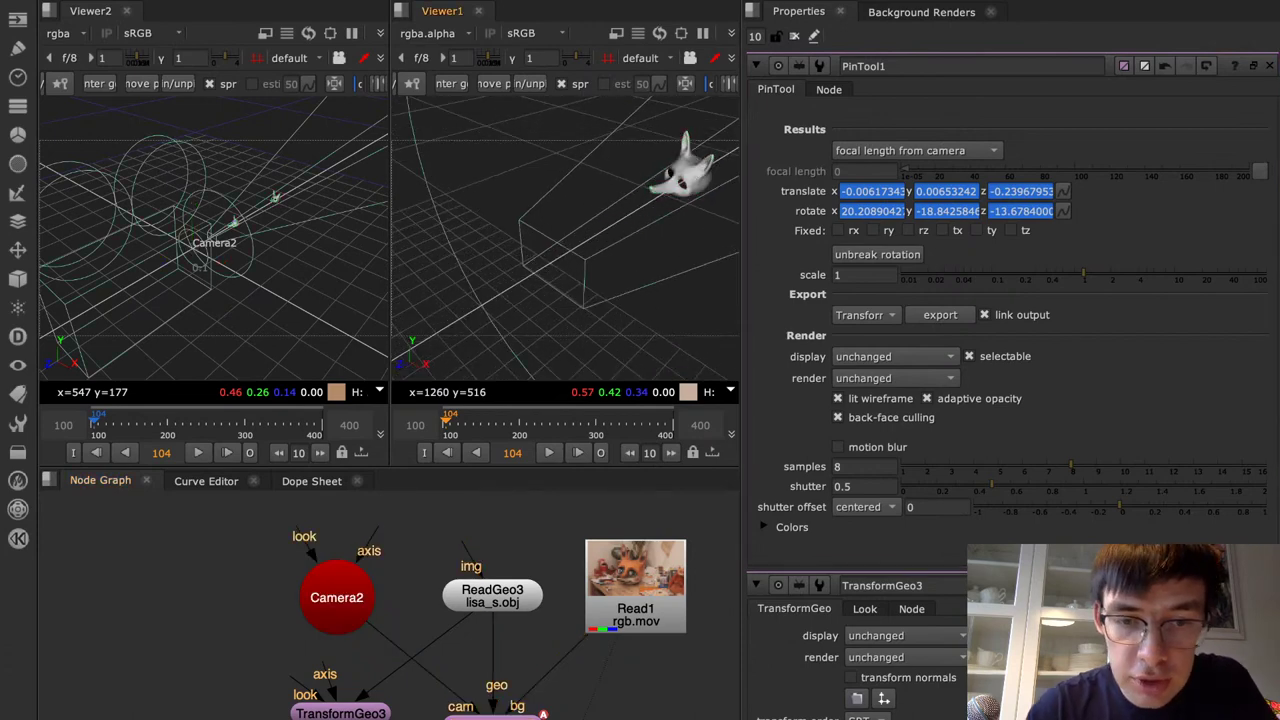
key(space)
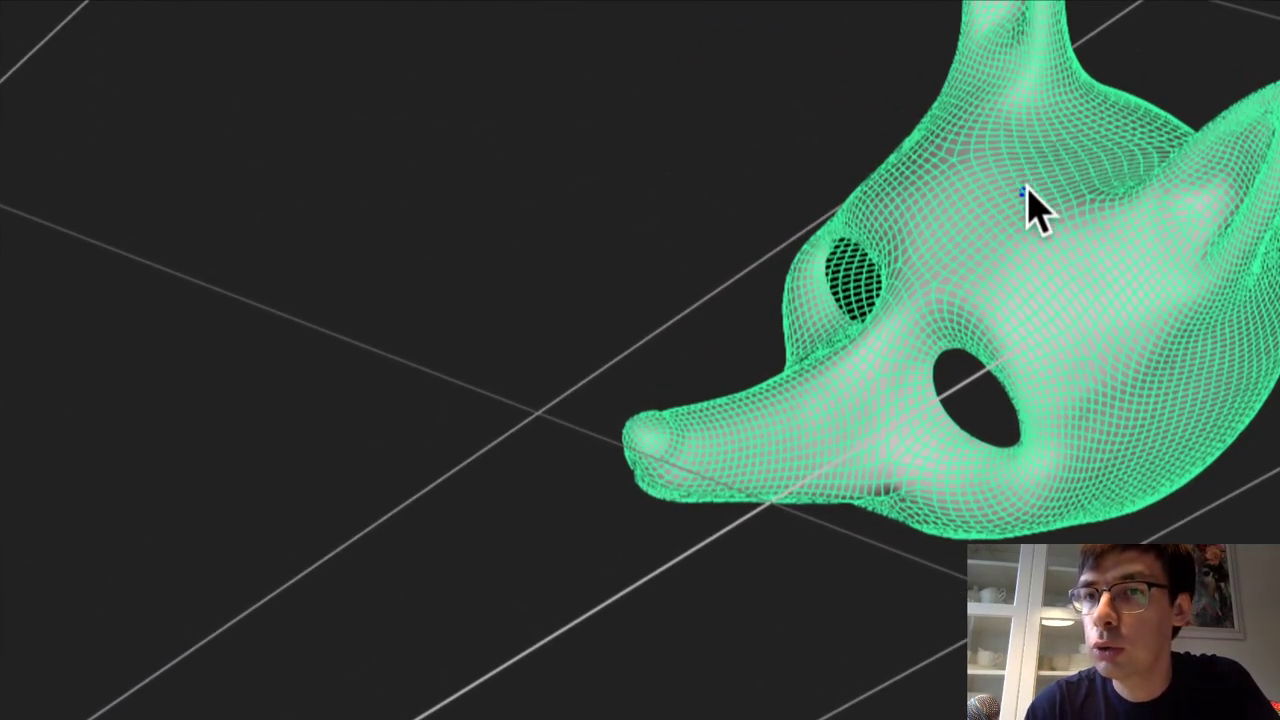
click(1028, 192)
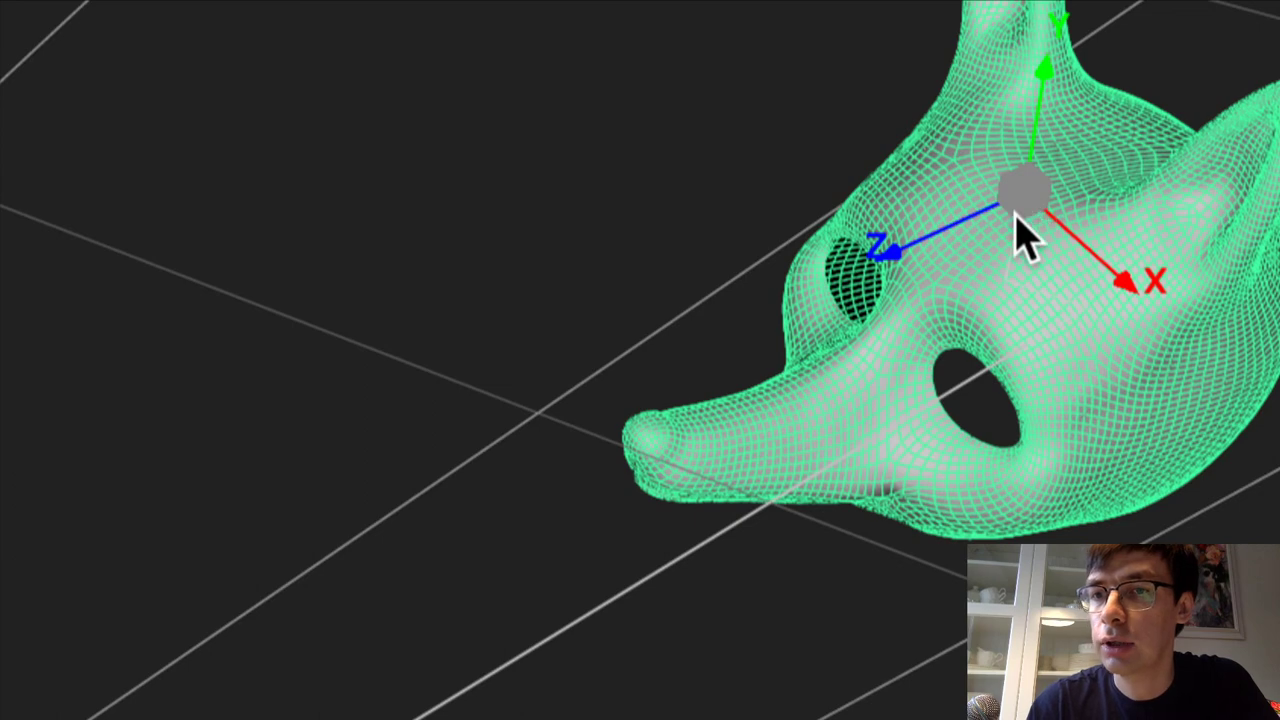
Move the PinTool head towards the camera with its transform handles and check its placement over the image in 2D
scroll(1015, 213, up, 8)
scroll(1015, 213, down, 6)
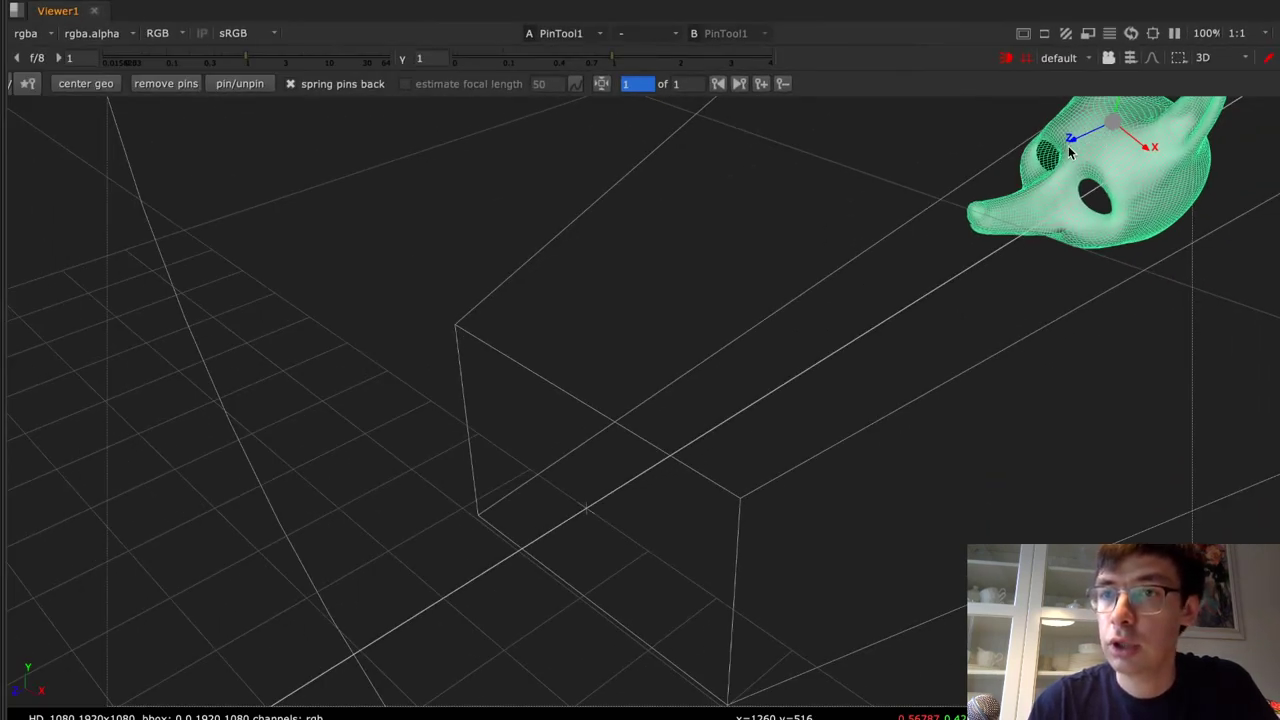
drag(1068, 147, 785, 355)
key(Tab)
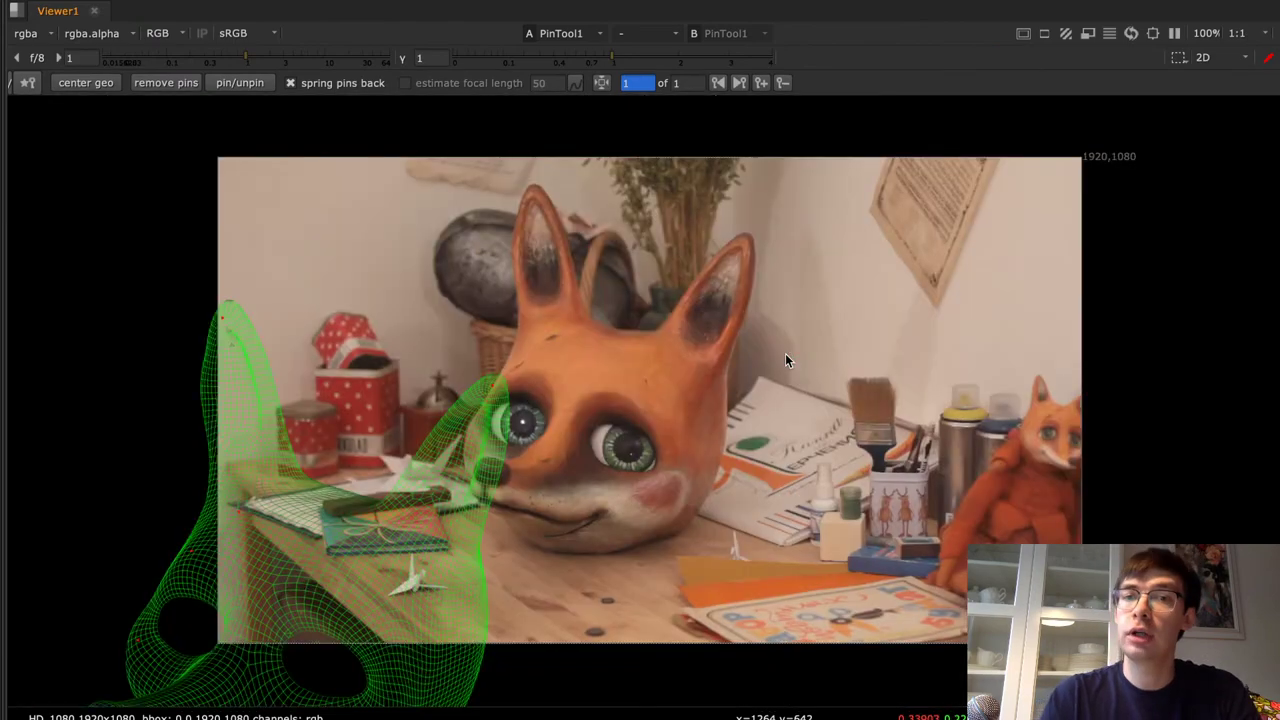
key(Tab)
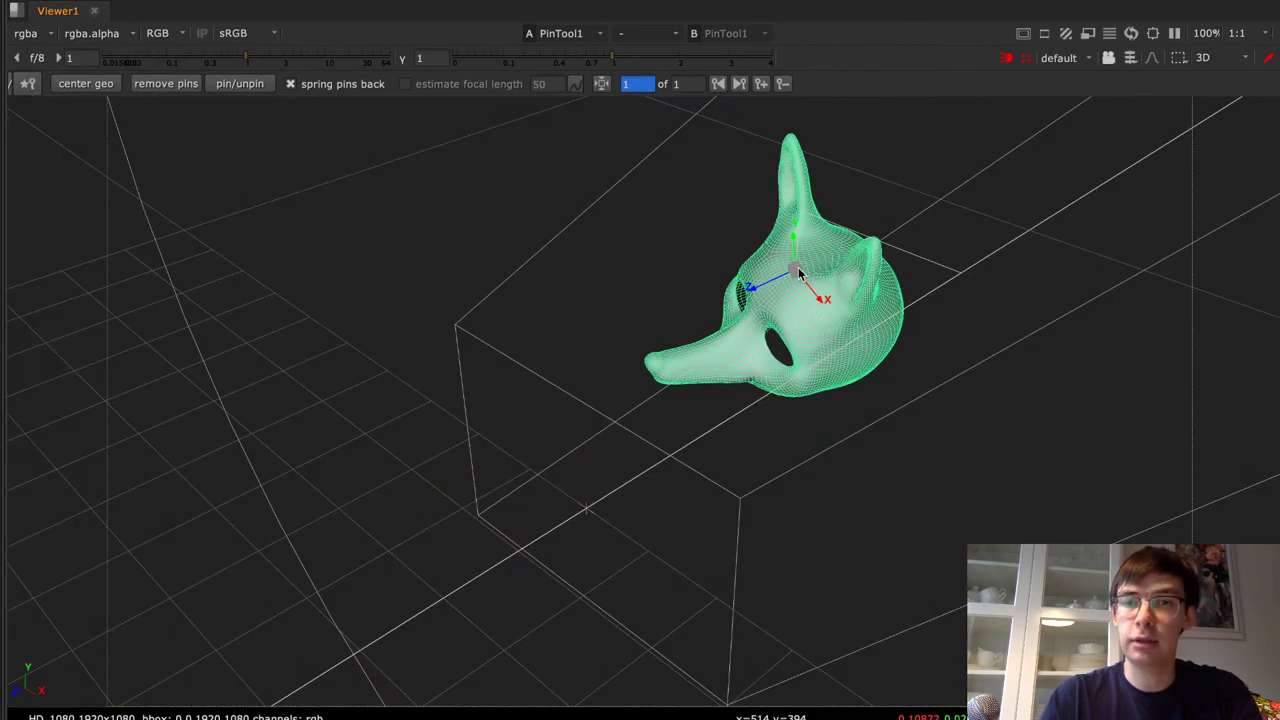
Move the PinTool head back away from the camera to translate about x -0.0147, y 0.0006, z -0.2196
drag(754, 296, 975, 162)
key(space)
mouse_move(646, 183)
mouse_down()
mouse_move(609, 200)
mouse_move(597, 240)
mouse_move(640, 180)
mouse_move(655, 187)
mouse_move(627, 199)
mouse_up()
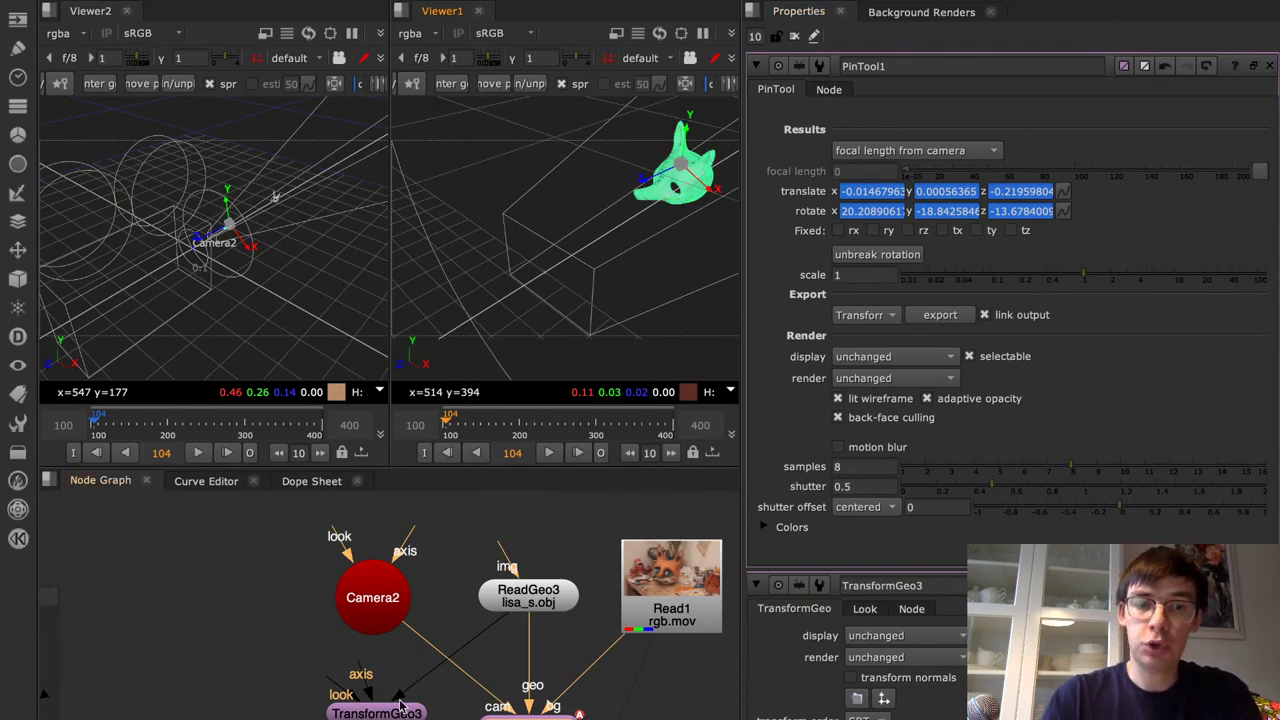
Rearrange the TransformGeo3 and Camera2 nodes to free space between them in the node graph
click(345, 719)
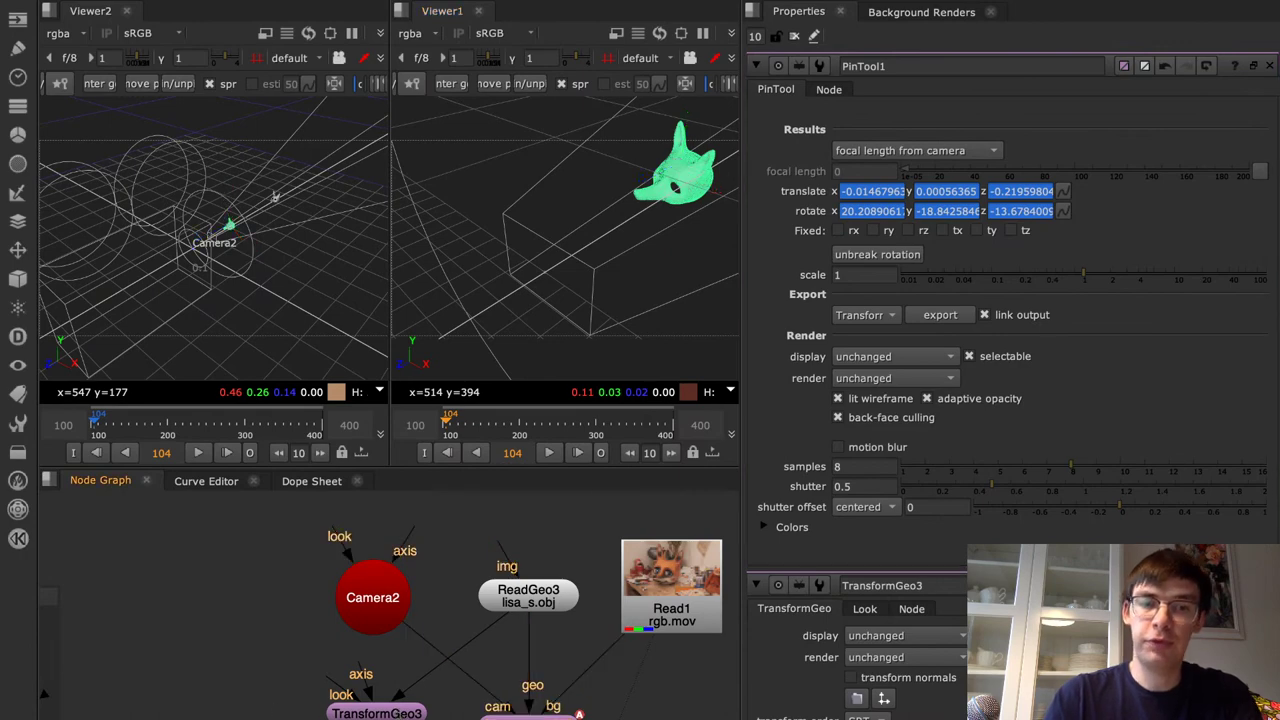
drag(386, 714, 383, 686)
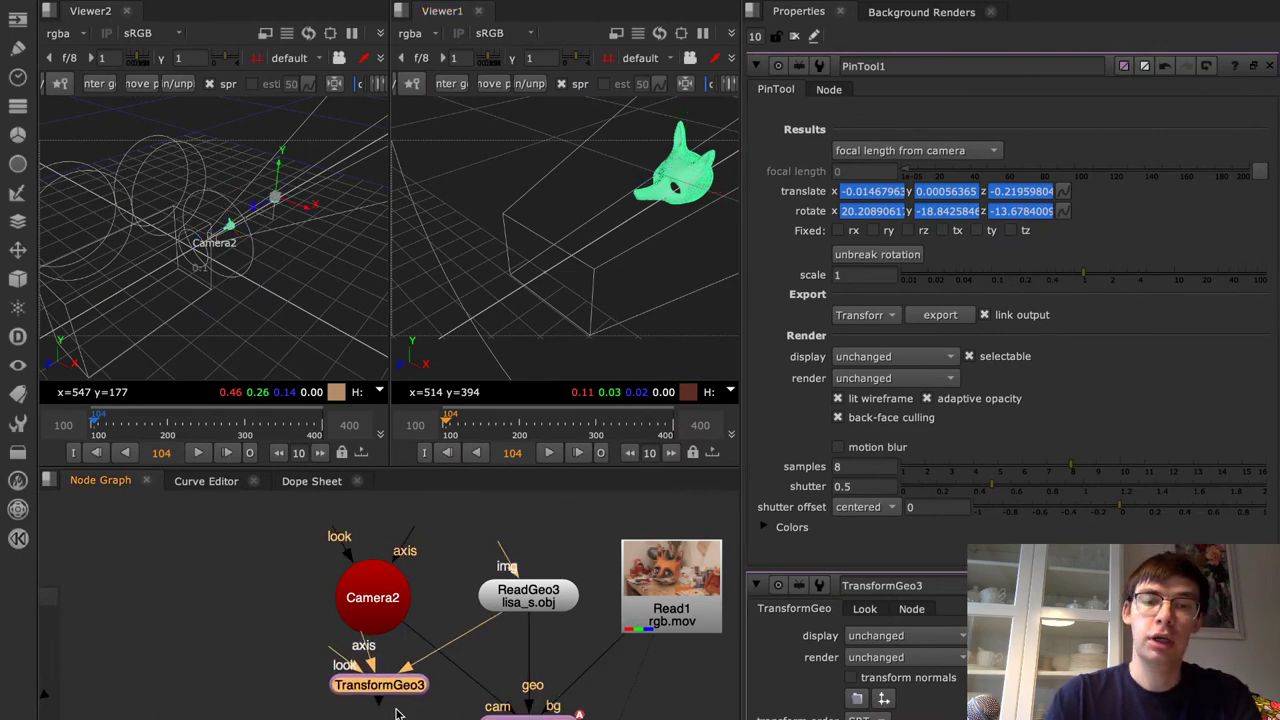
click(395, 712)
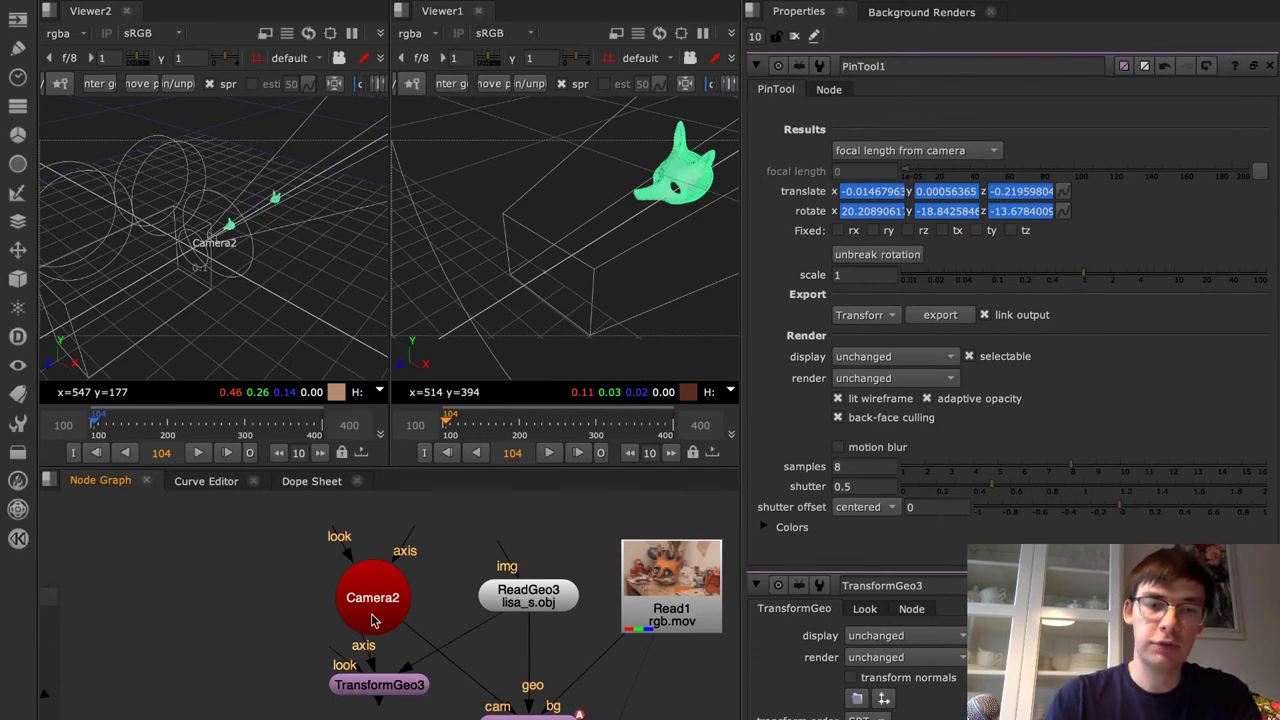
drag(375, 683, 398, 690)
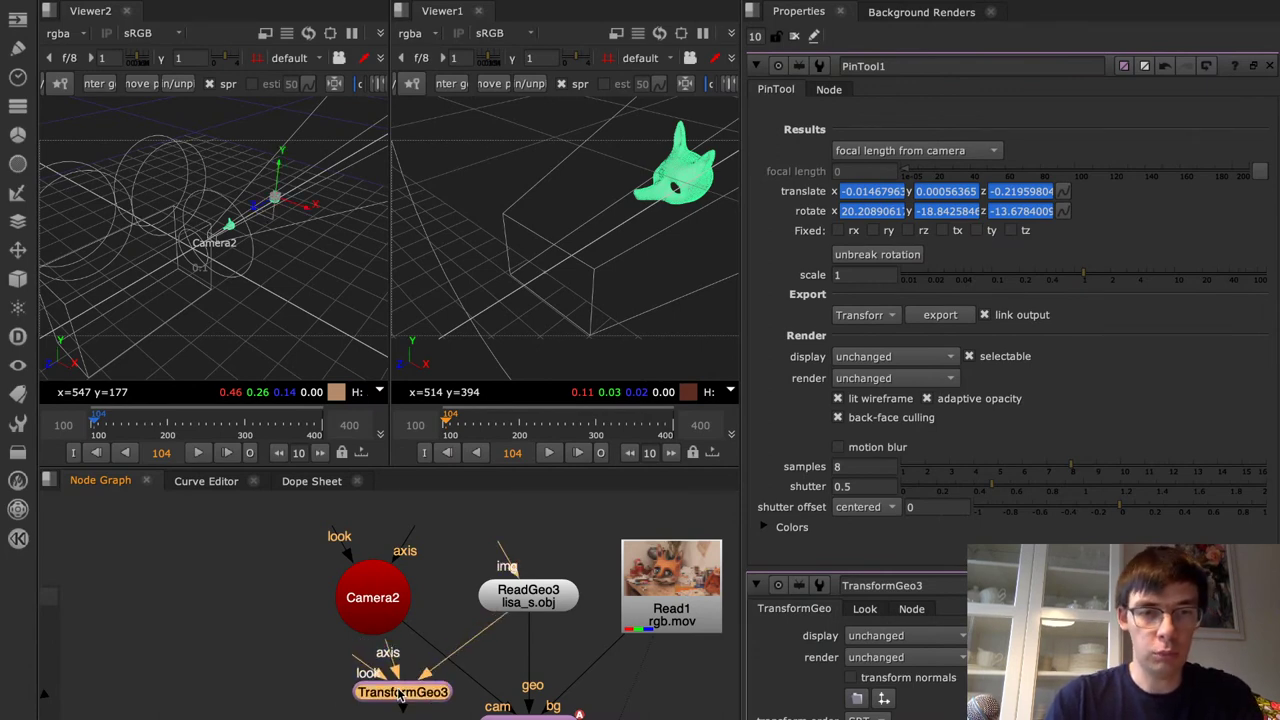
drag(350, 589, 307, 575)
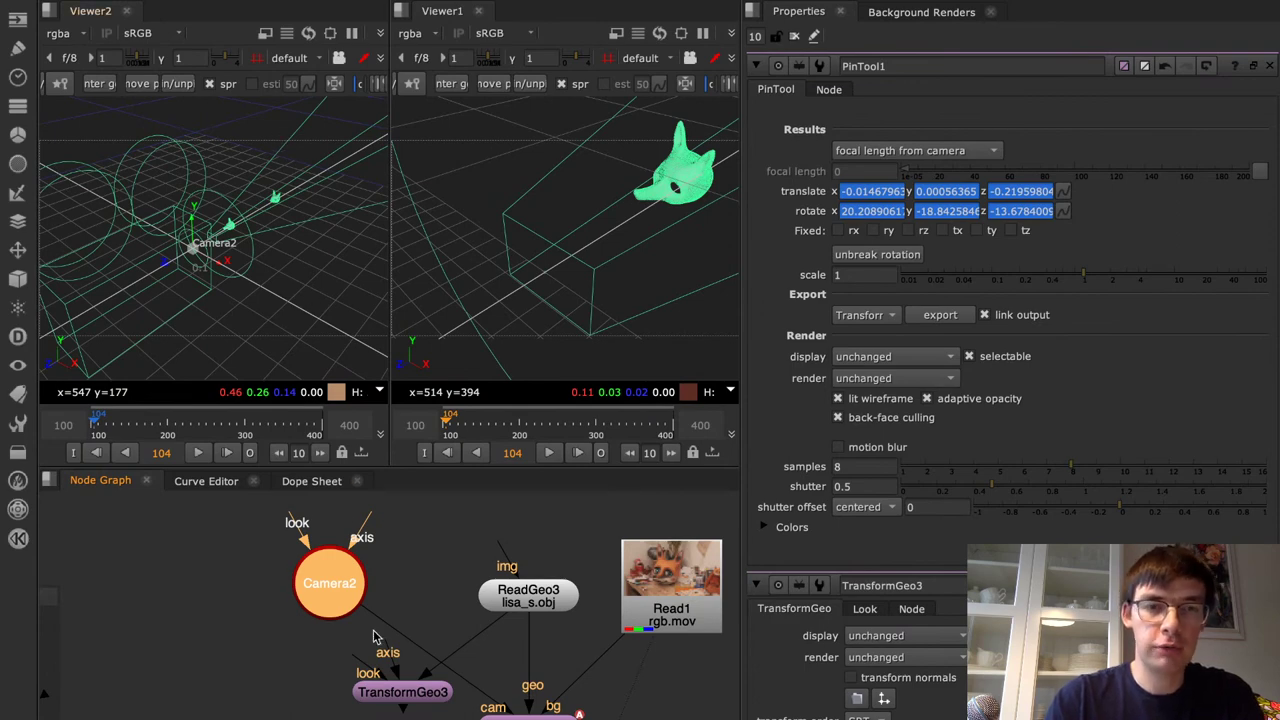
Add a ScanlineRender node and connect its camera input to Camera2 and its background input to Read1
click(298, 712)
key(Tab)
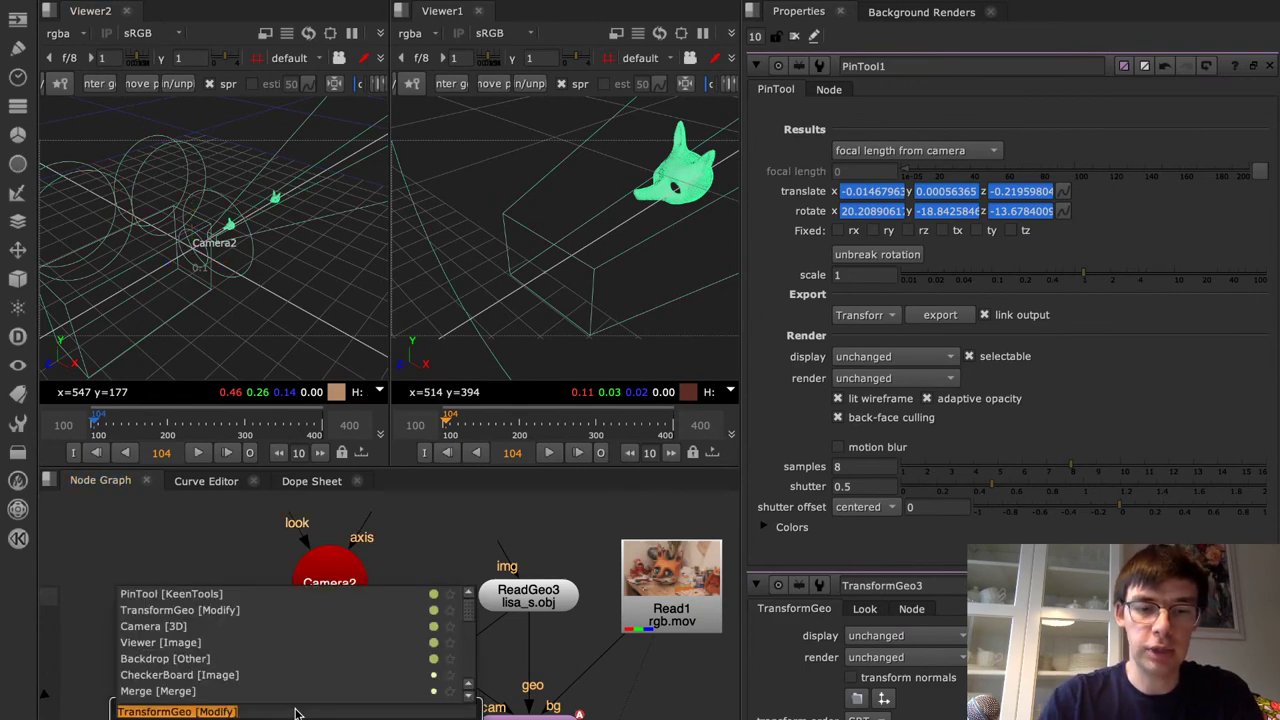
text(scan)
key(Return)
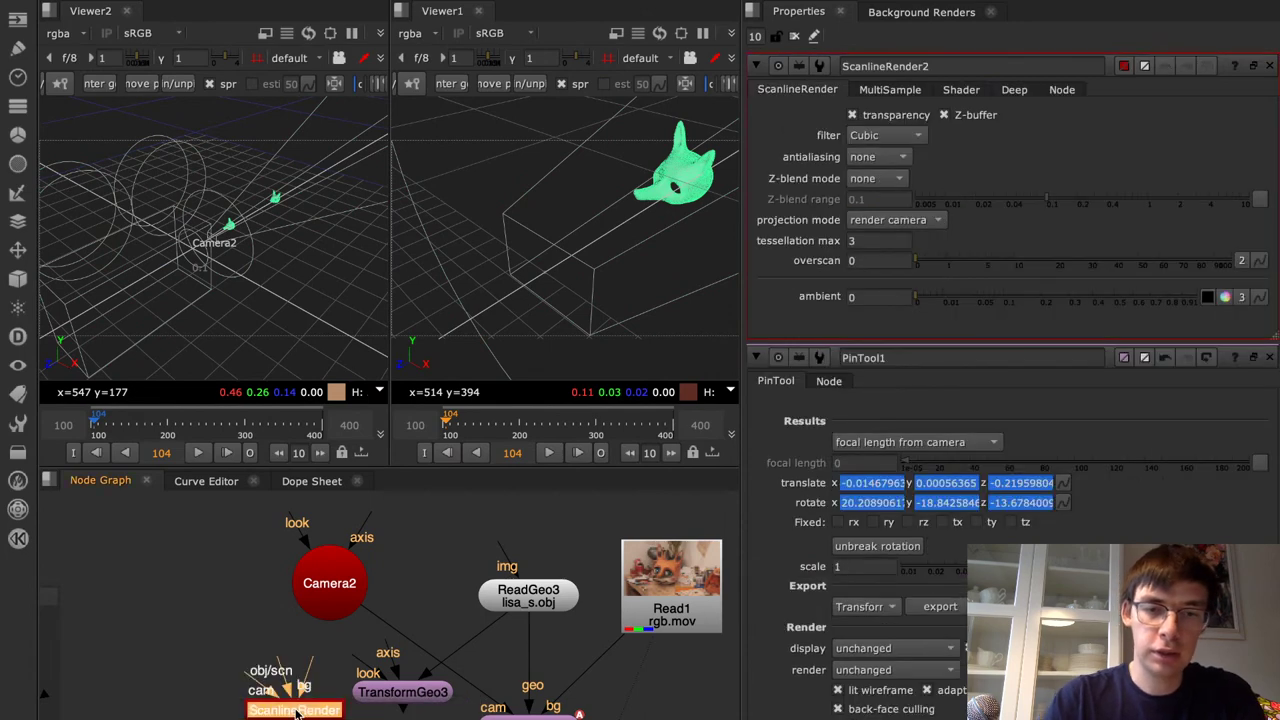
drag(296, 712, 330, 600)
drag(296, 714, 660, 612)
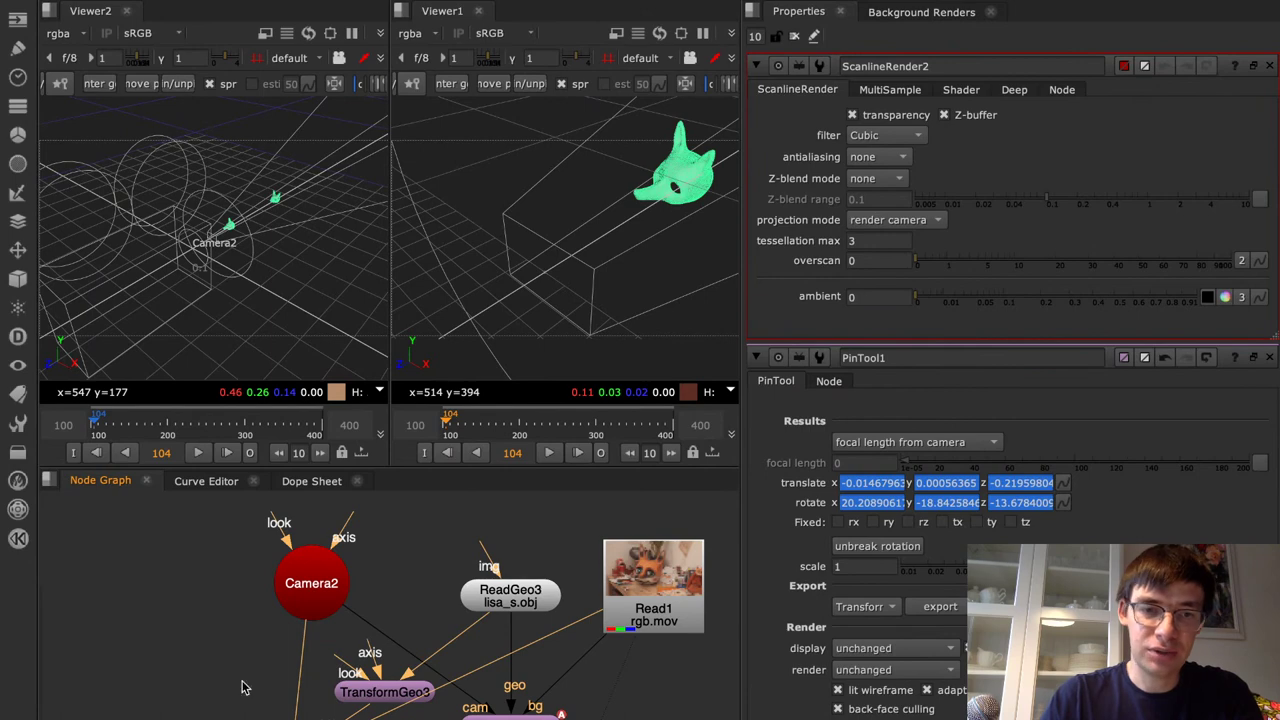
Add a Wireframe shader node and connect it to the img input of ReadGeo3
key(Tab)
text(wire)
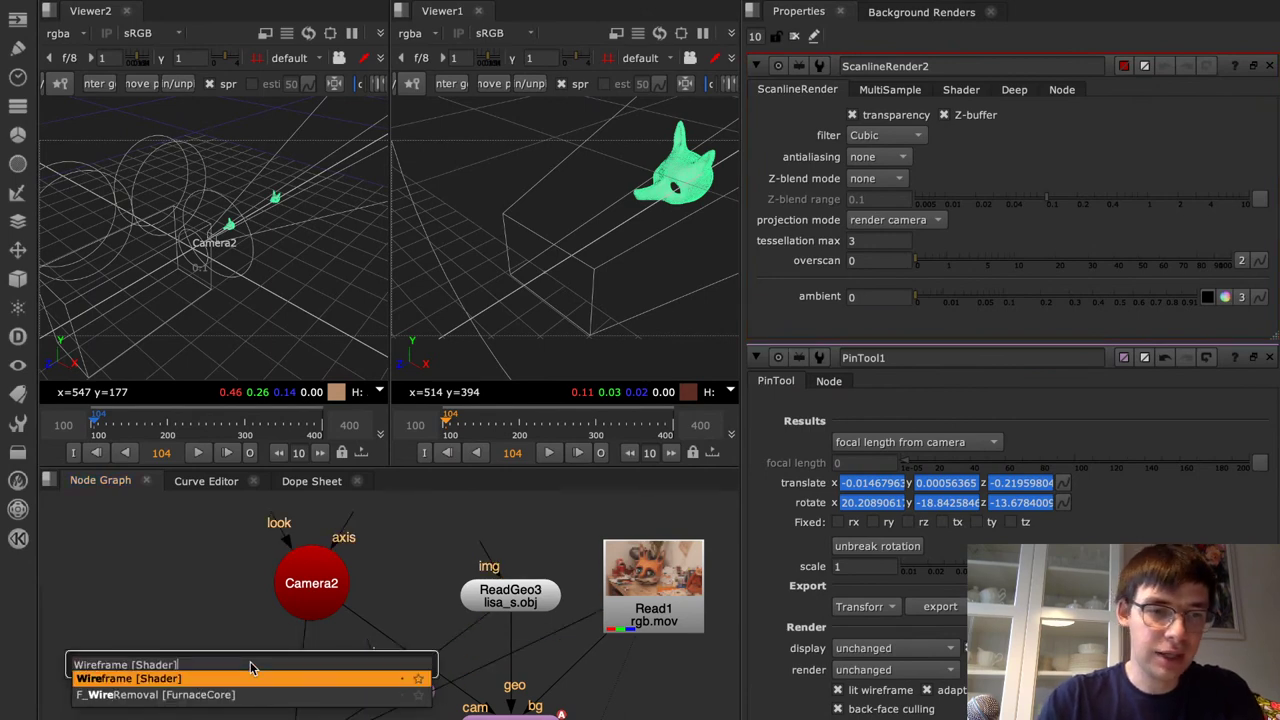
key(Return)
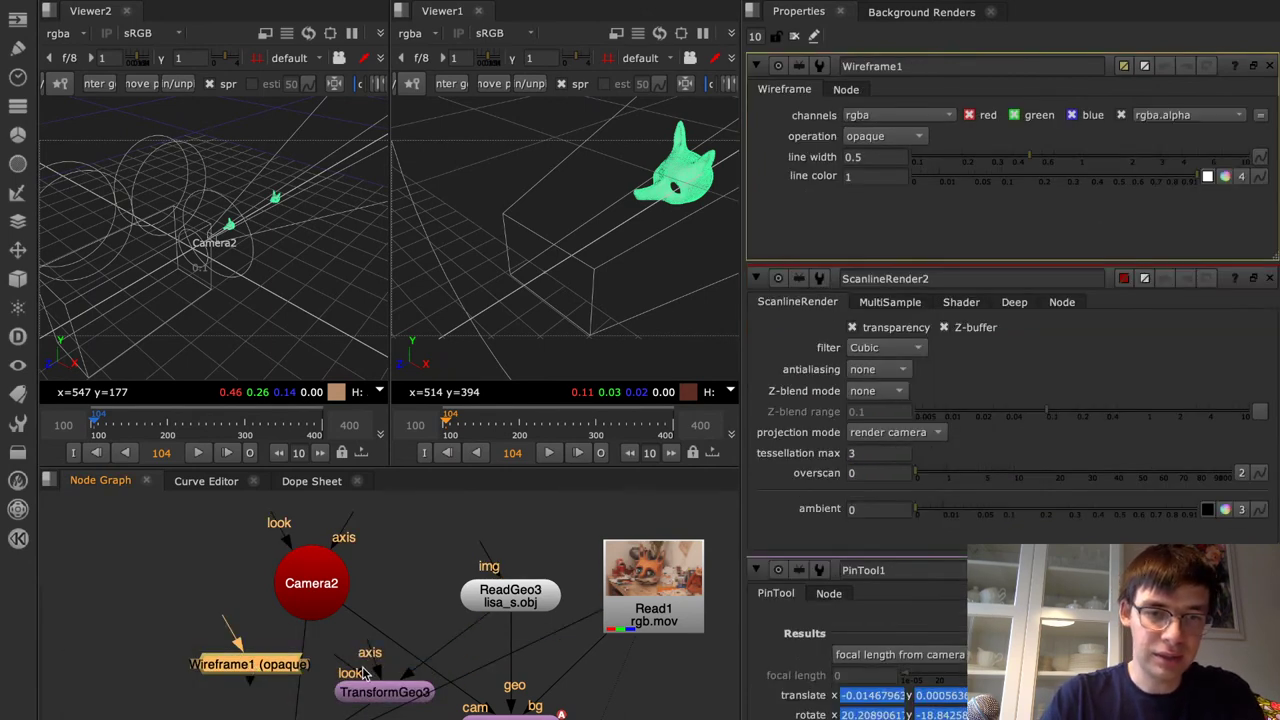
drag(370, 688, 352, 693)
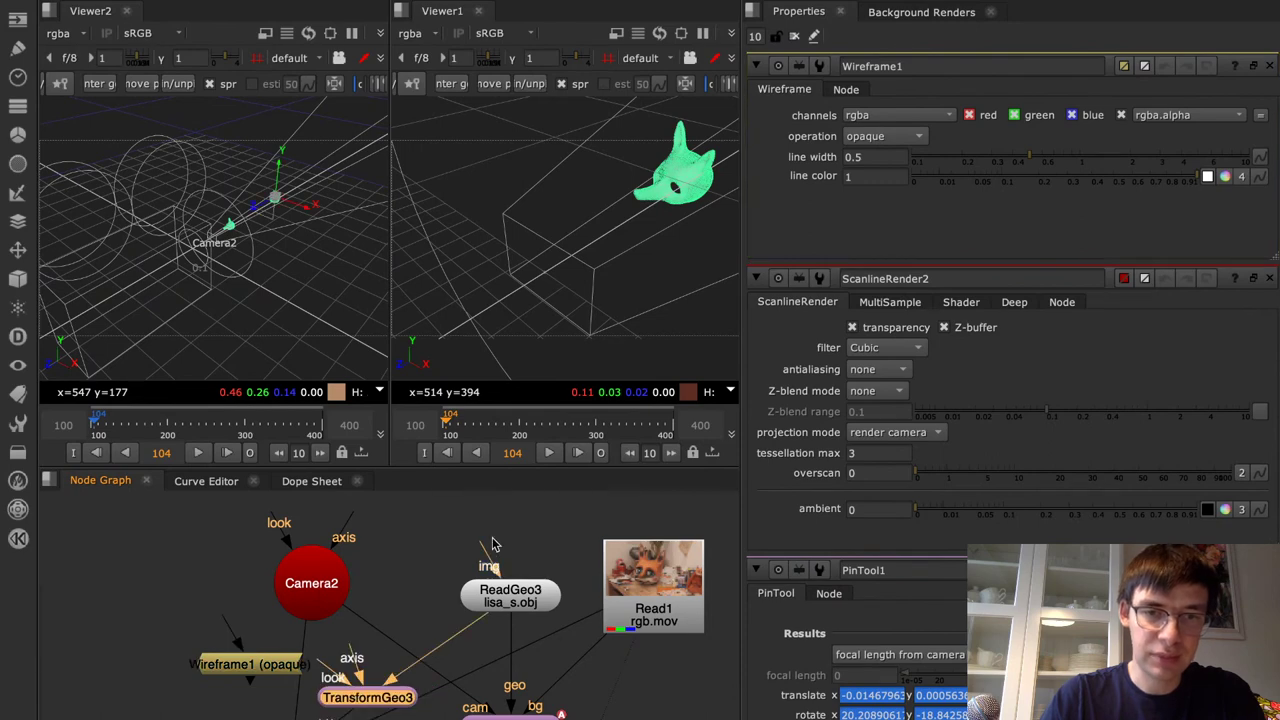
drag(250, 664, 493, 537)
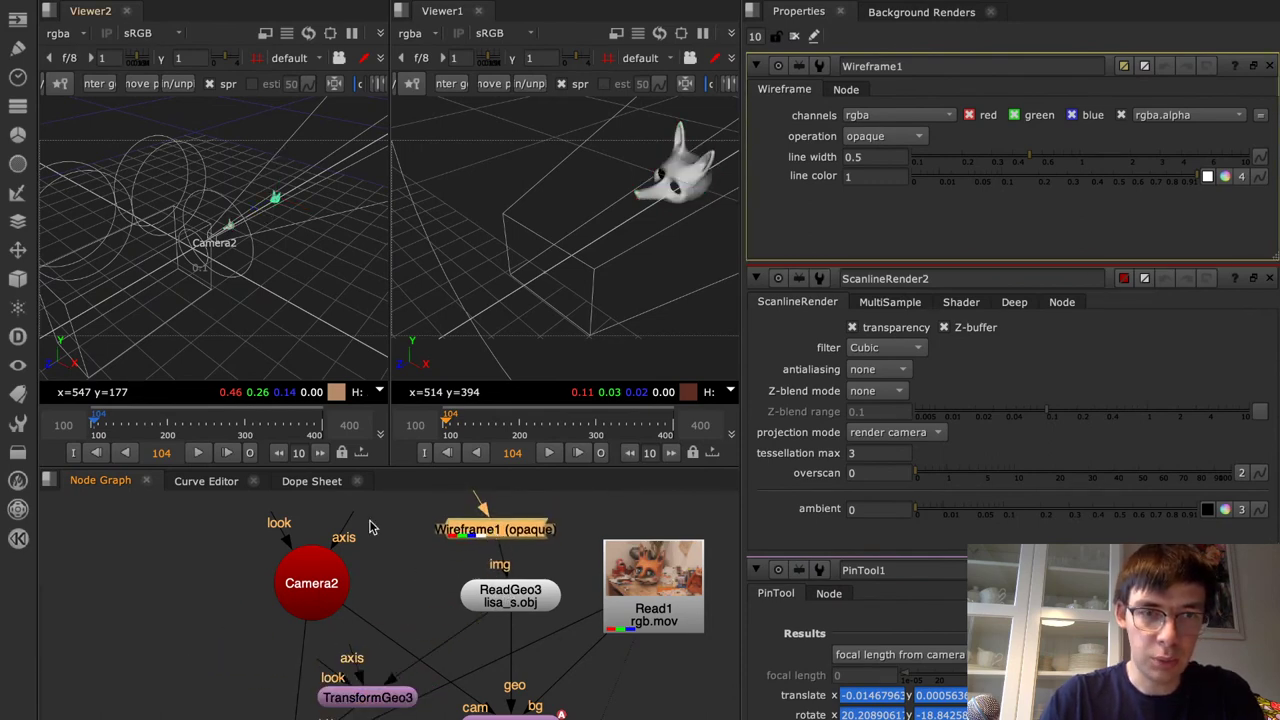
Show Viewer2 in 2D and leave only the TransformGeo3 node's properties open
click(335, 718)
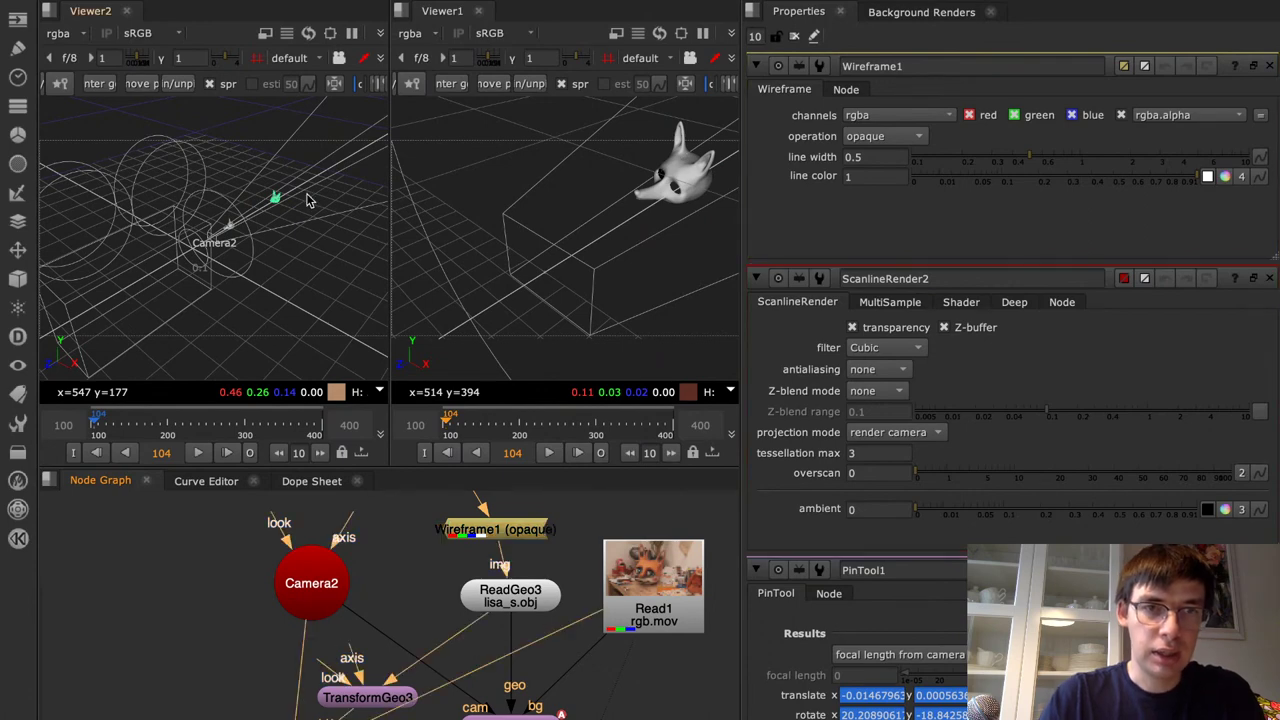
key(Tab)
key(space)
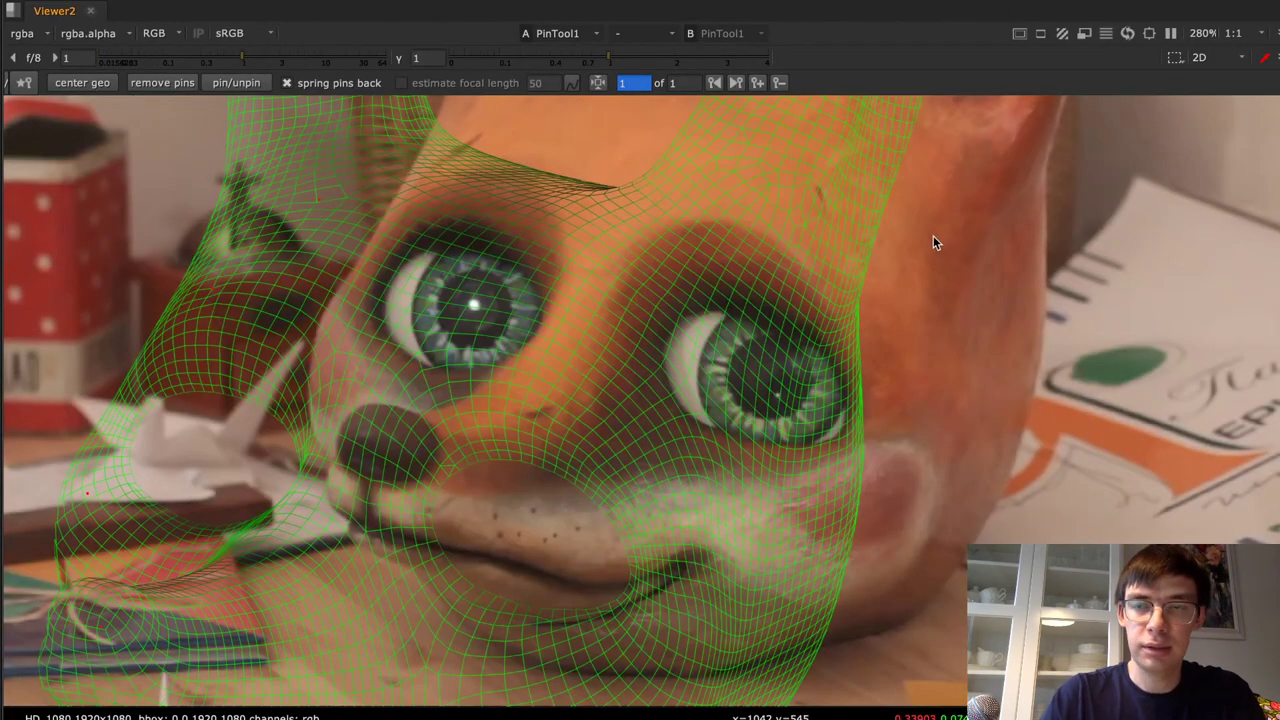
key(space)
click(795, 37)
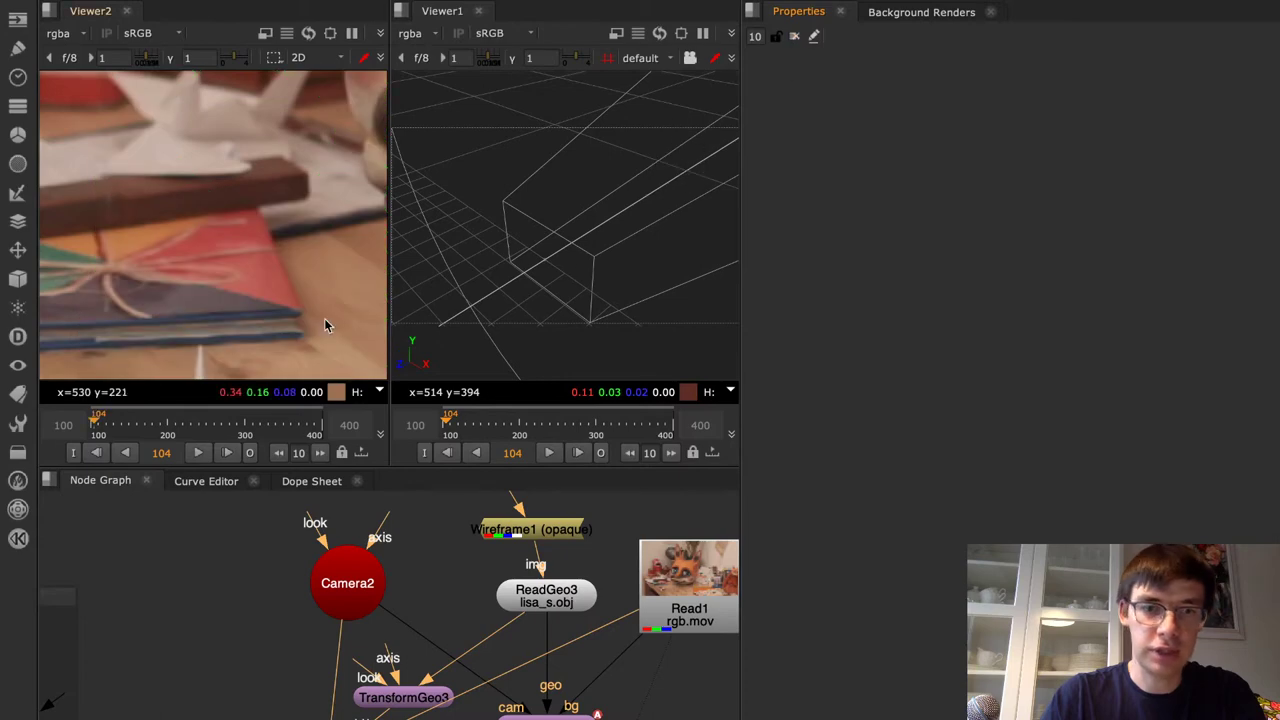
double_click(412, 698)
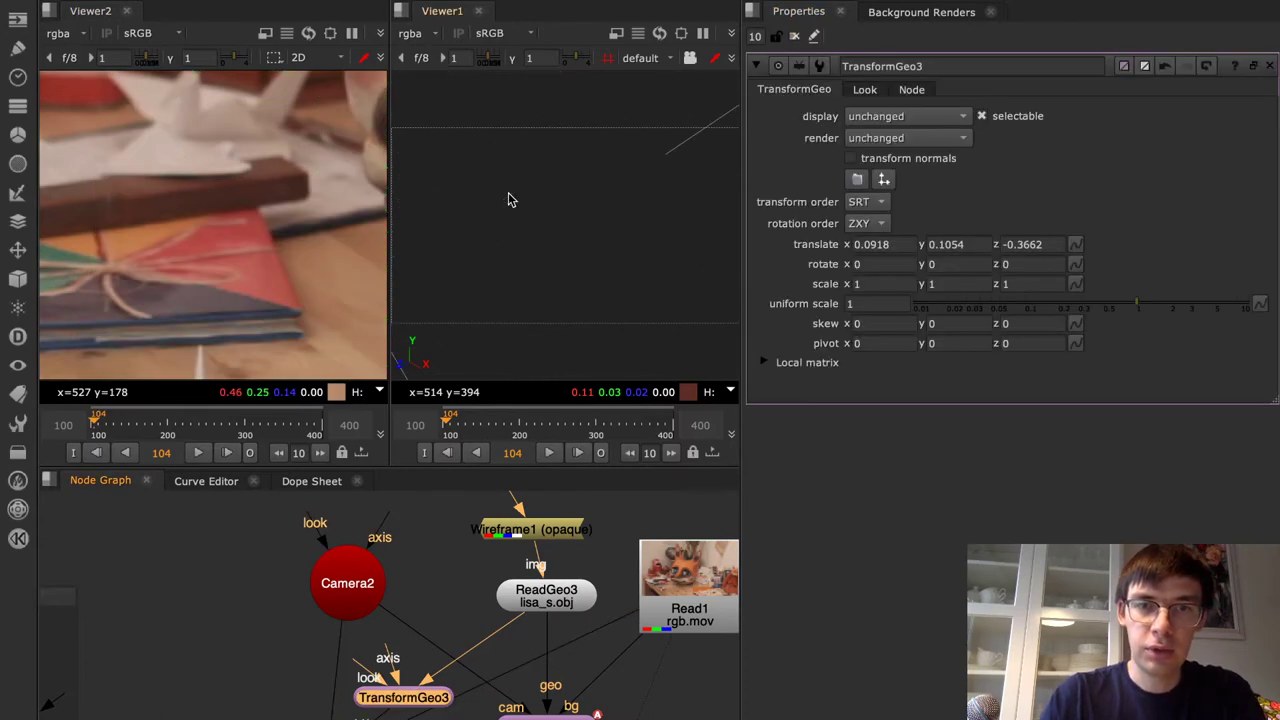
Enlarge both viewers by shrinking the properties area and the node graph, and frame the scene in Viewer1
drag(732, 294, 1163, 257)
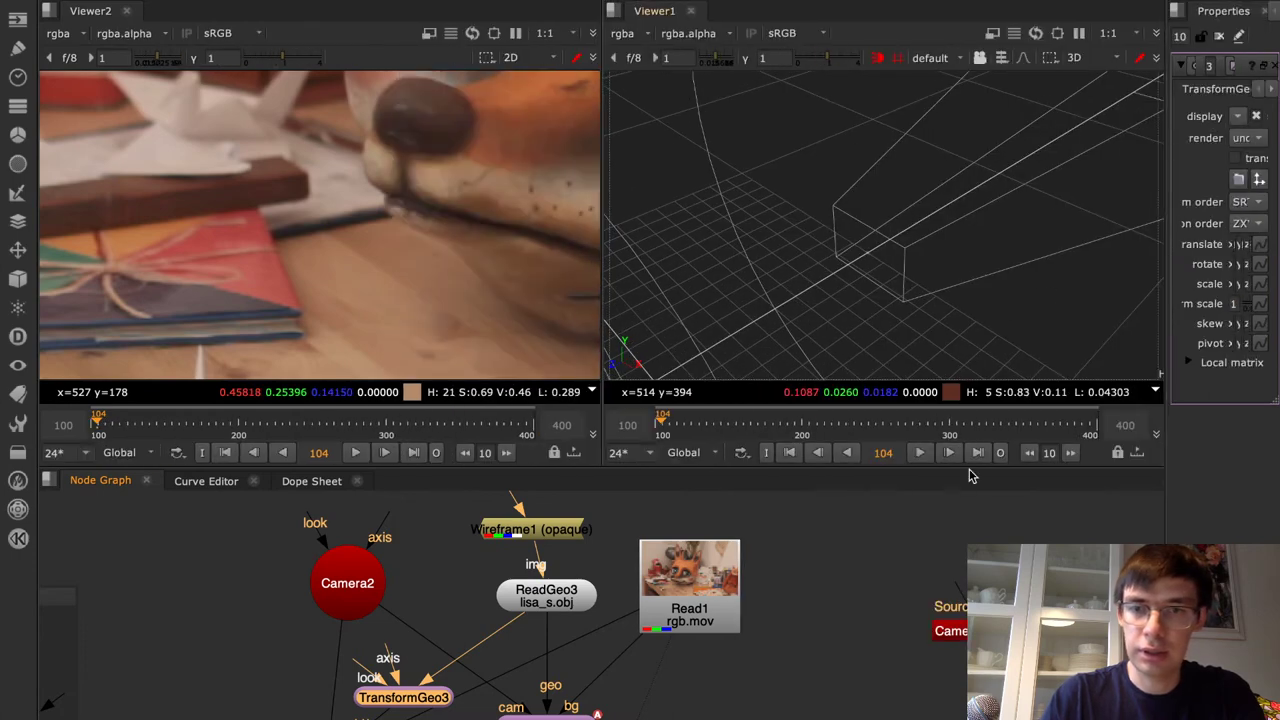
drag(957, 466, 955, 641)
key(f)
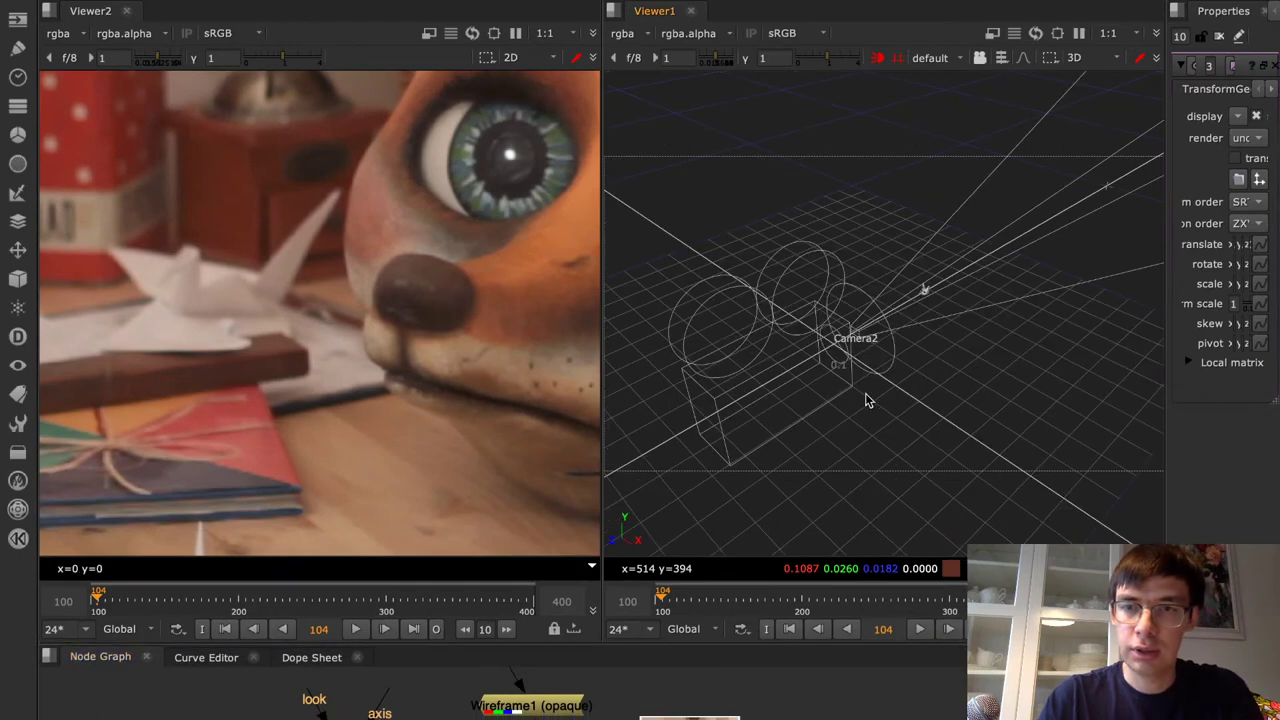
middle_drag(548, 712, 549, 620)
Move the TransformGeo3 head along its Z axis away from Camera2 in Viewer1 and fit the footage in Viewer2
click(924, 290)
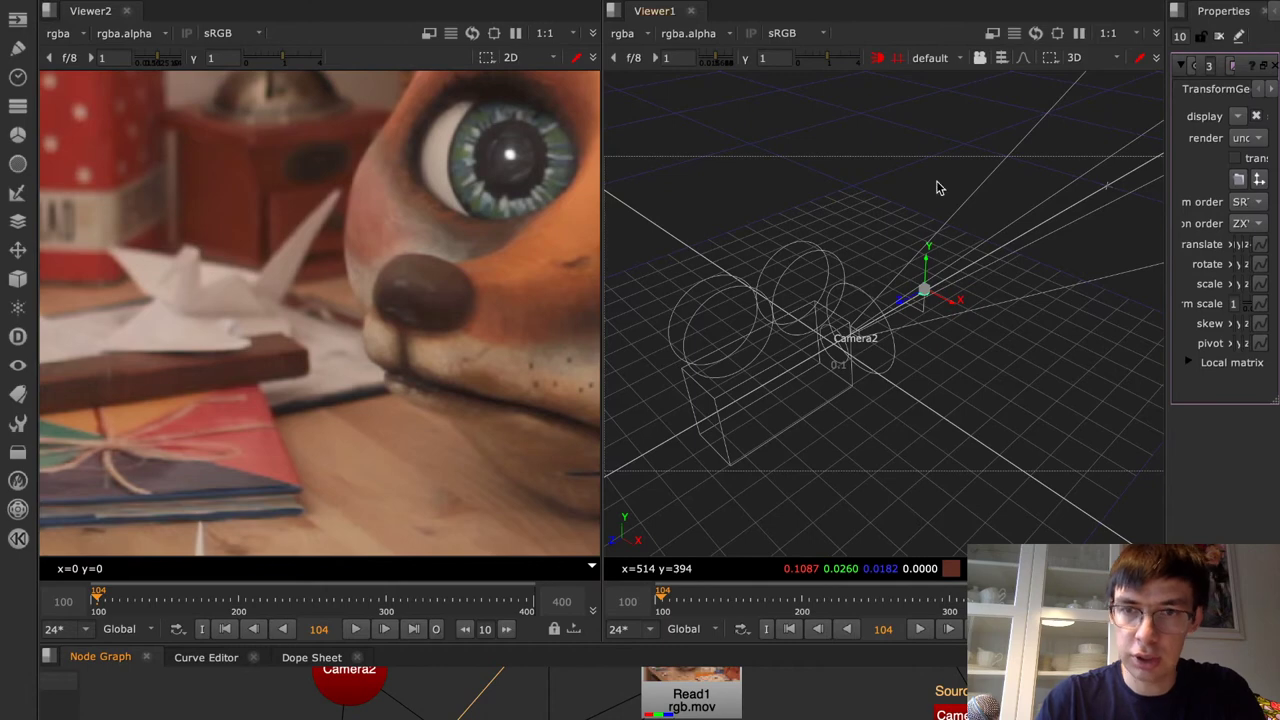
drag(897, 295, 962, 265)
key(f)
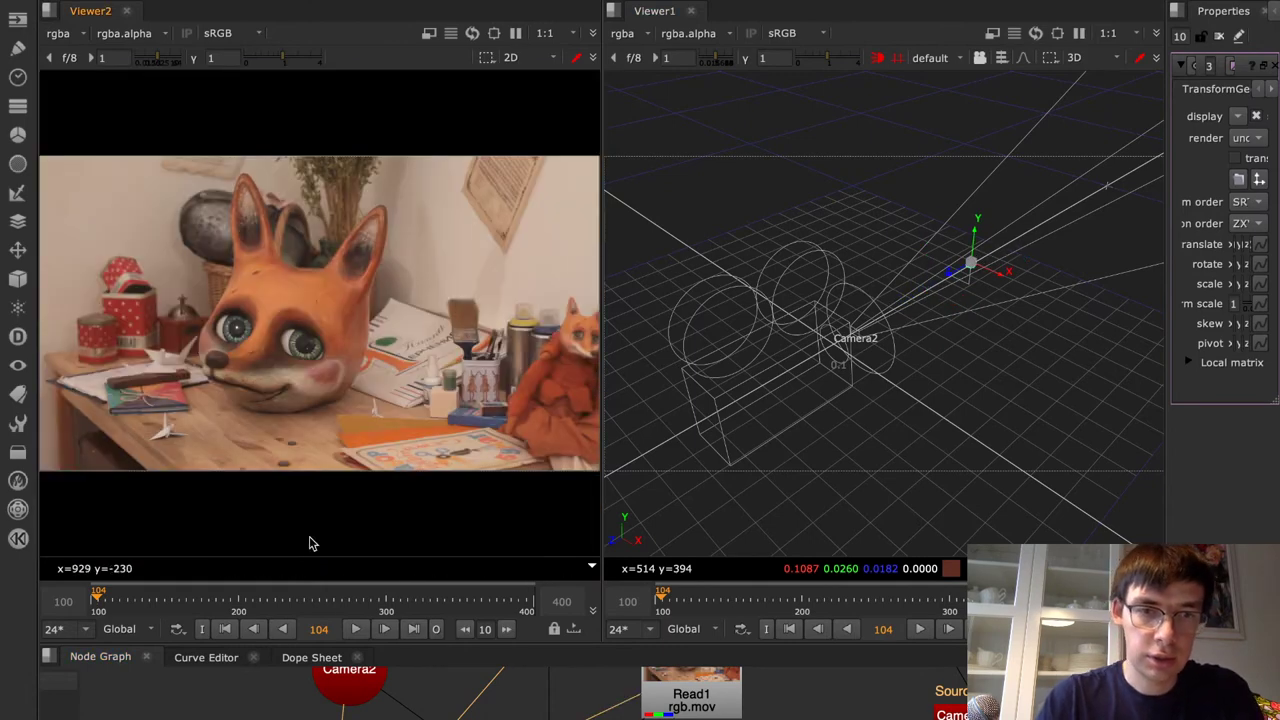
middle_drag(316, 703, 311, 633)
click(270, 697)
middle_drag(270, 697, 269, 642)
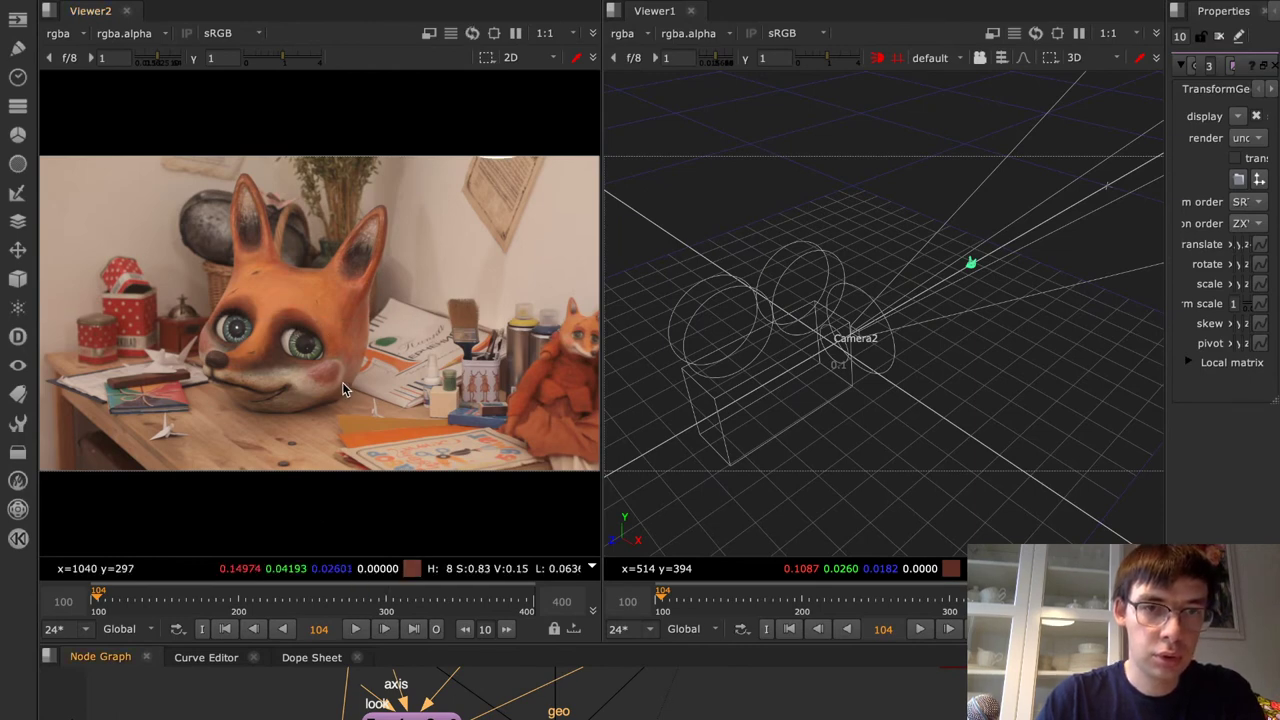
Lower the TransformGeo3 head along Y and bring it forward along Z in Viewer1 so its wireframe falls inside the footage frame
scroll(968, 265, up, 6)
scroll(968, 265, down, 1)
click(1036, 231)
click(1034, 229)
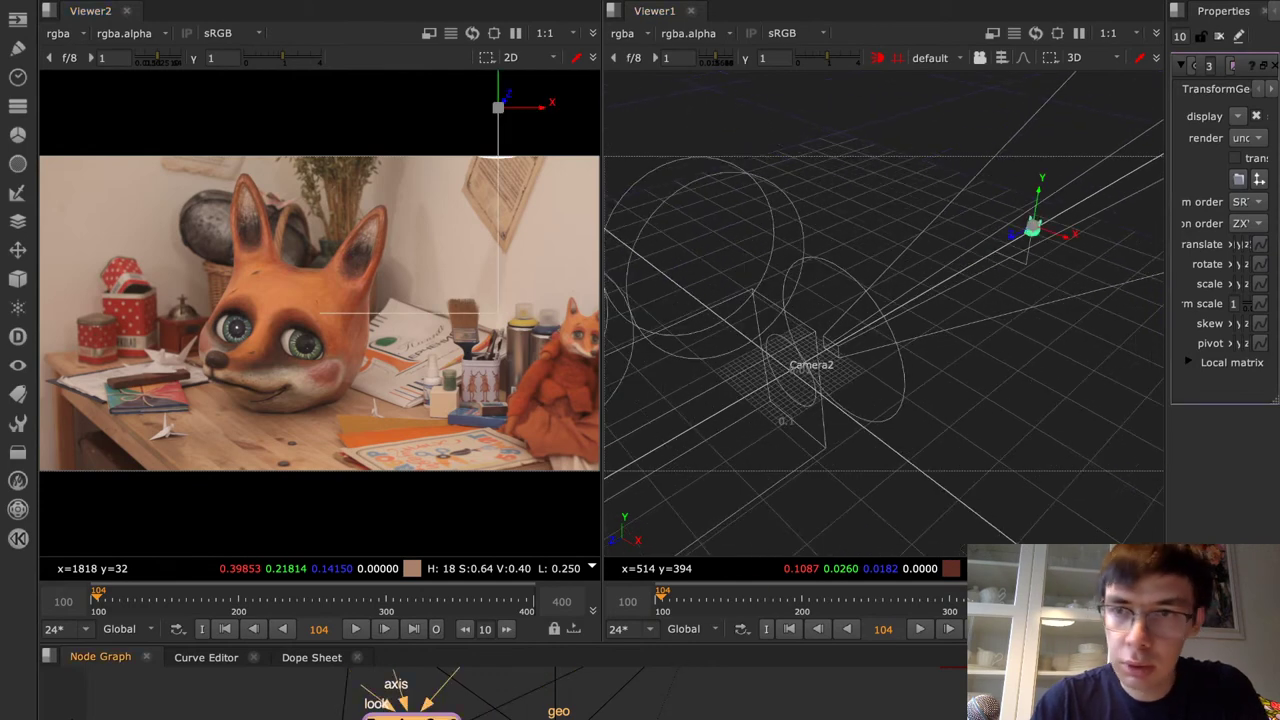
mouse_move(1023, 237)
mouse_down()
mouse_move(910, 316)
mouse_move(1026, 206)
mouse_move(1045, 258)
mouse_move(1046, 245)
mouse_up()
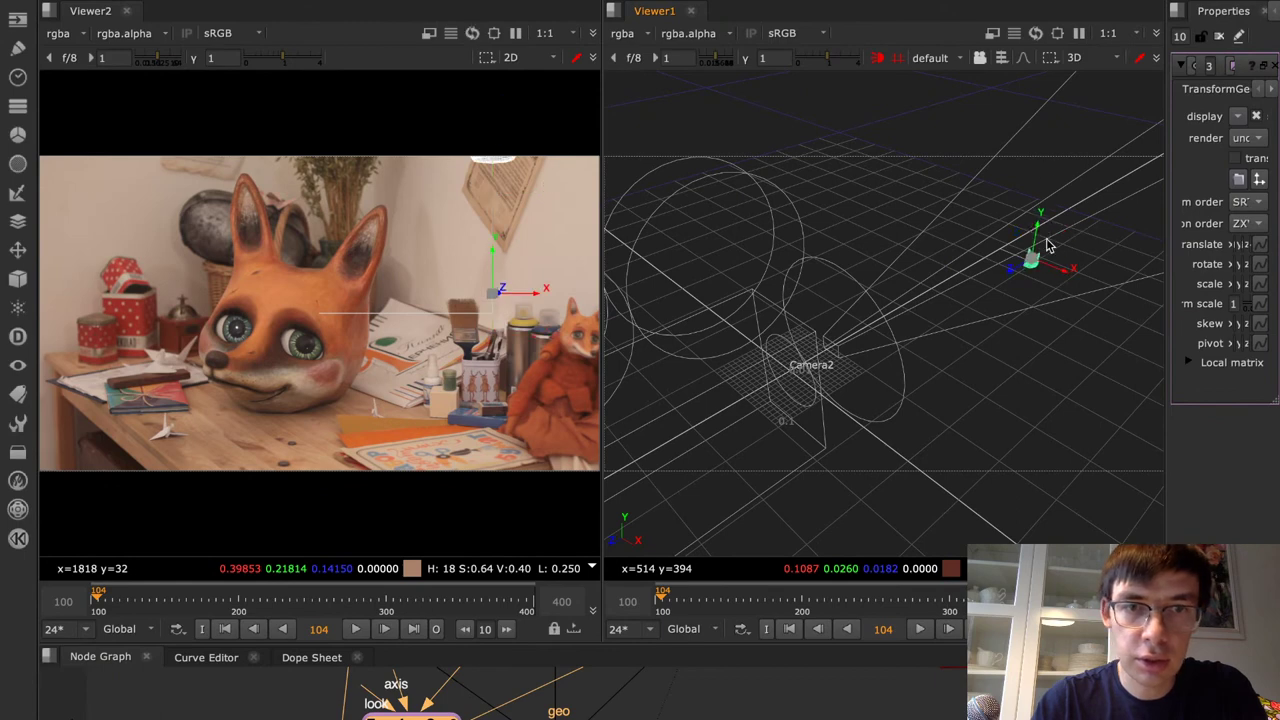
drag(1014, 270, 975, 286)
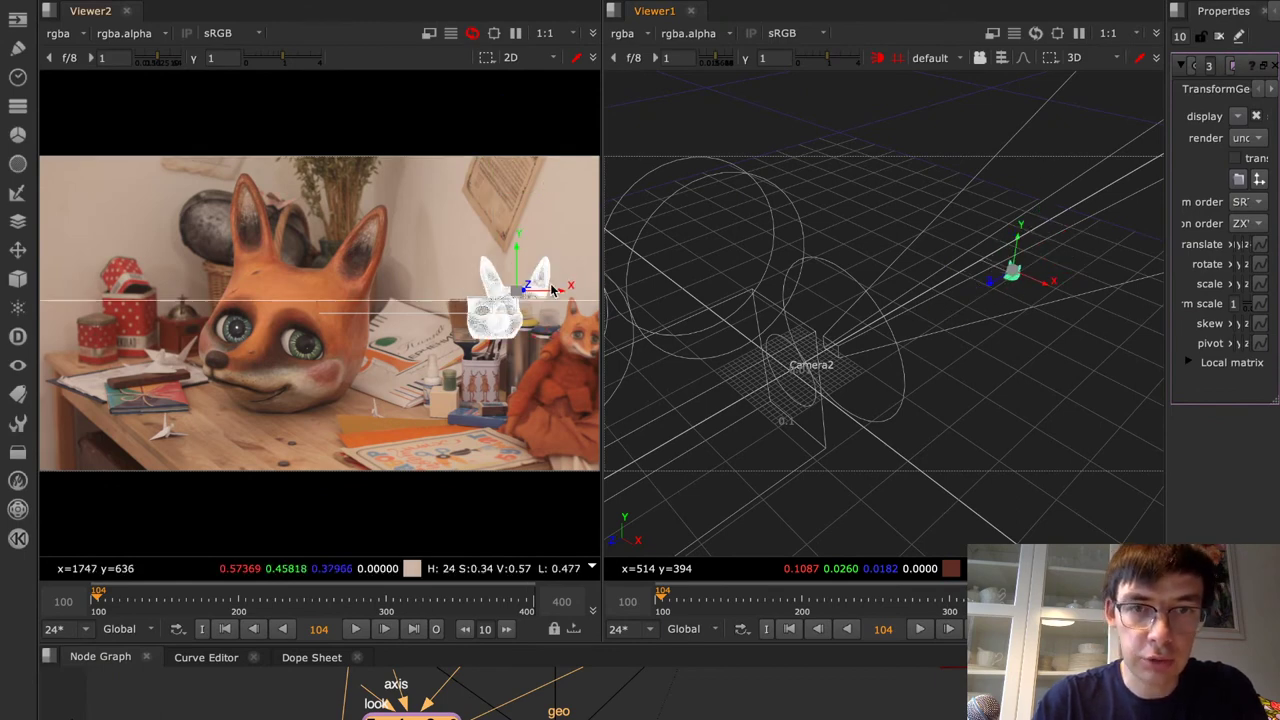
Slide the wireframe head along X onto the fox's face in Viewer2 and rotate it toward the fox's orientation
drag(561, 289, 282, 325)
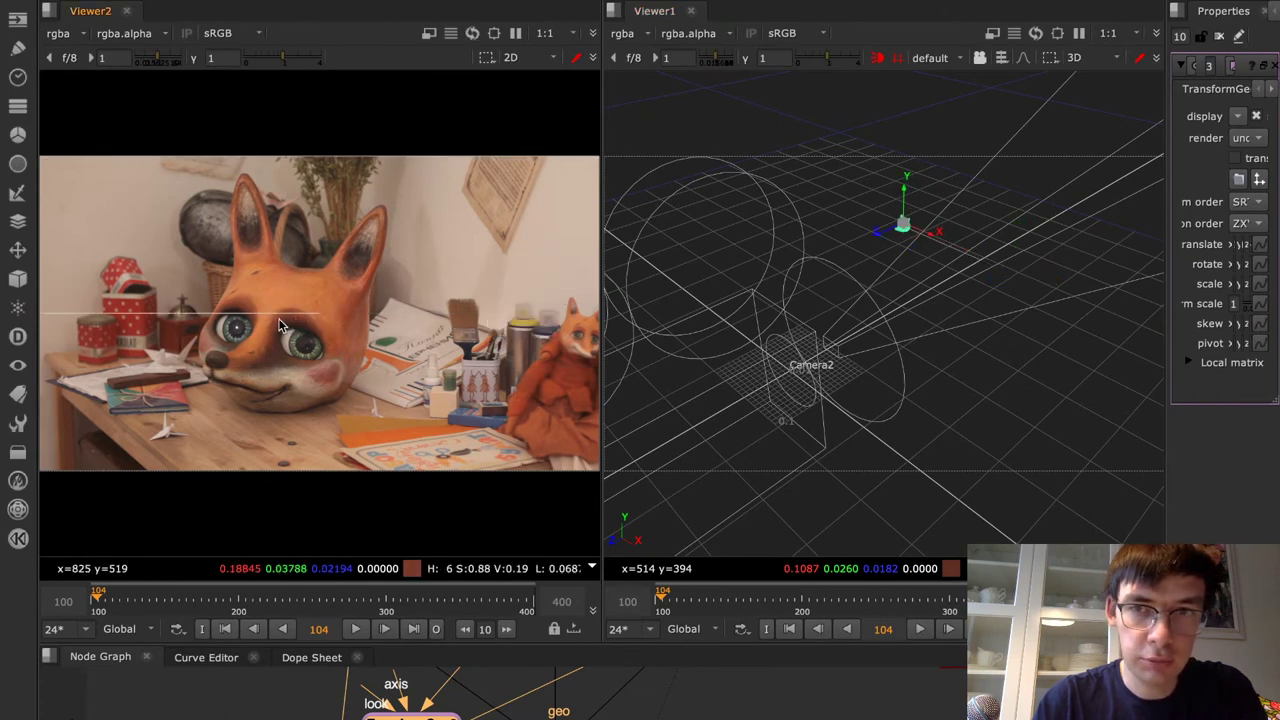
key(ctrl+z)
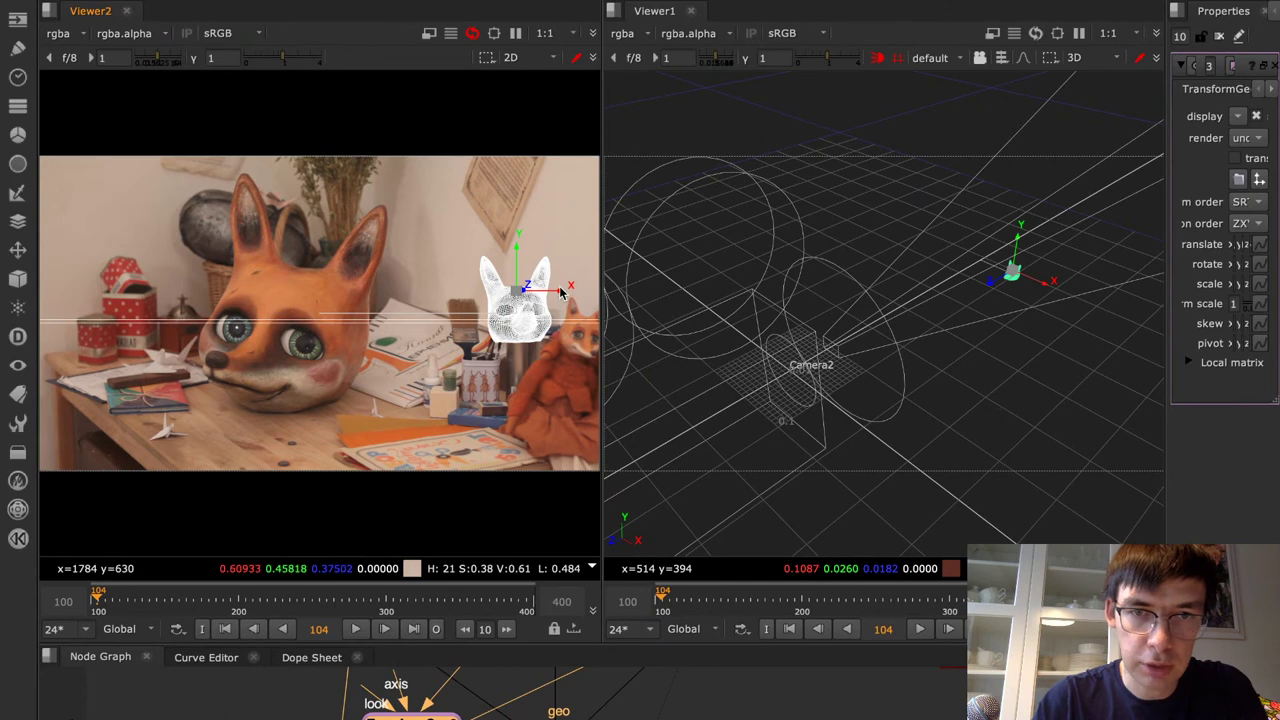
drag(558, 290, 350, 304)
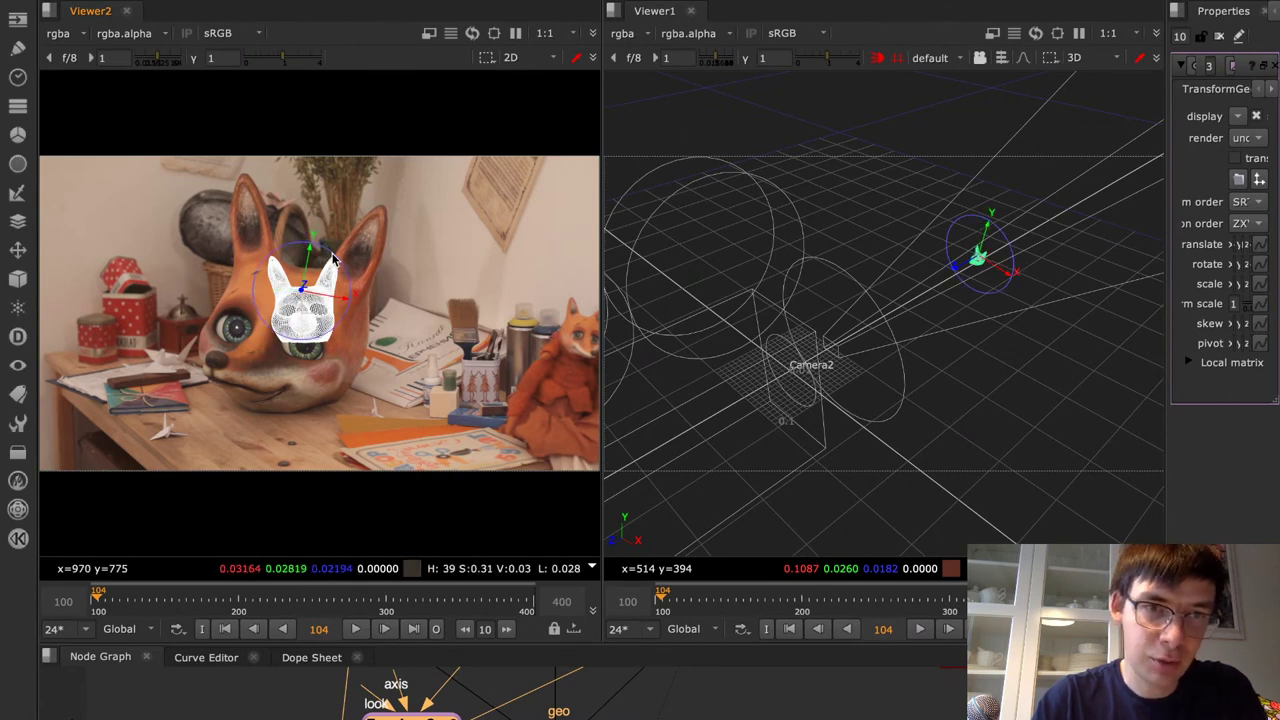
drag(331, 253, 298, 289)
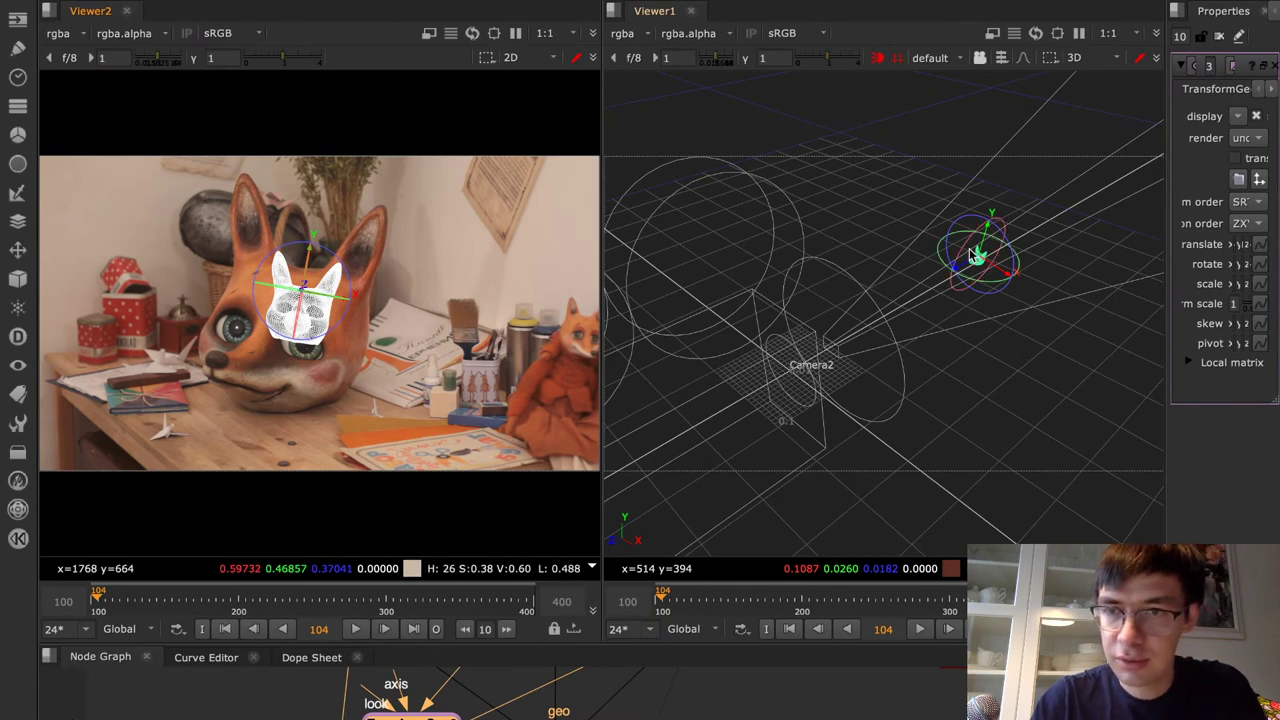
mouse_move(967, 249)
mouse_down()
mouse_move(952, 289)
mouse_move(976, 253)
mouse_move(966, 256)
mouse_up()
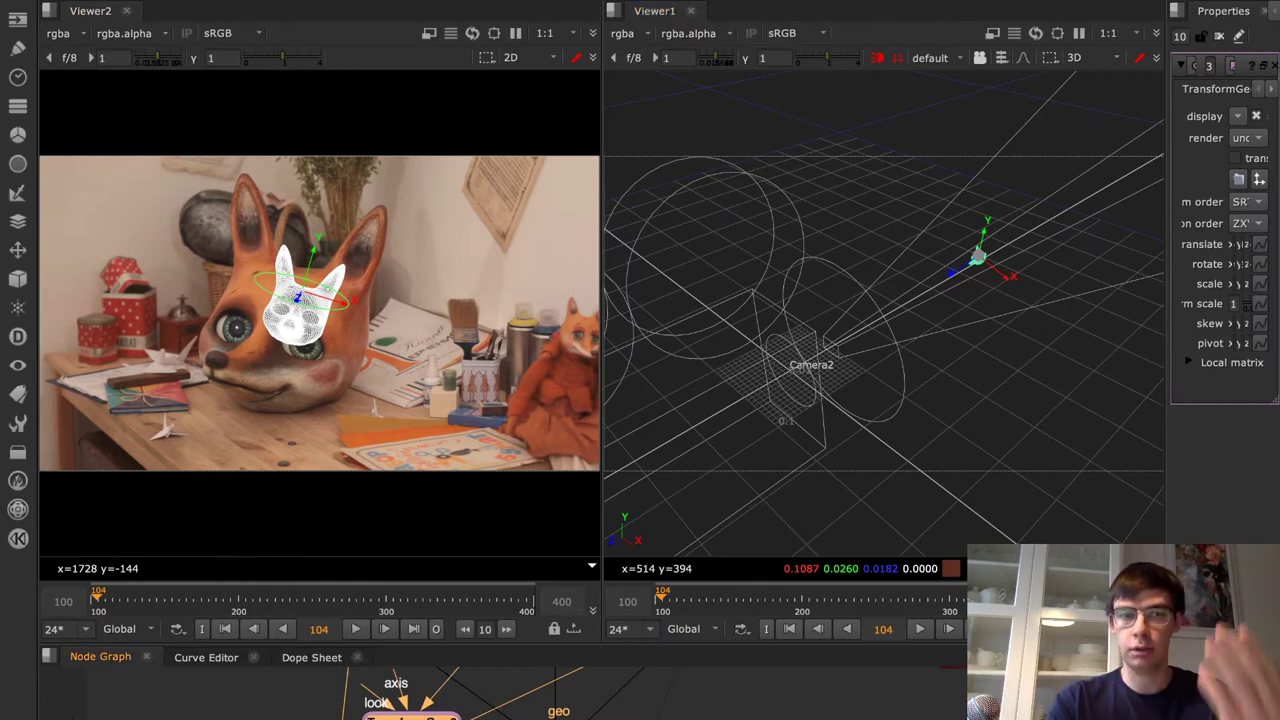
Delete the TransformGeo3 node and show the 2D footage in Viewer1
key(Delete)
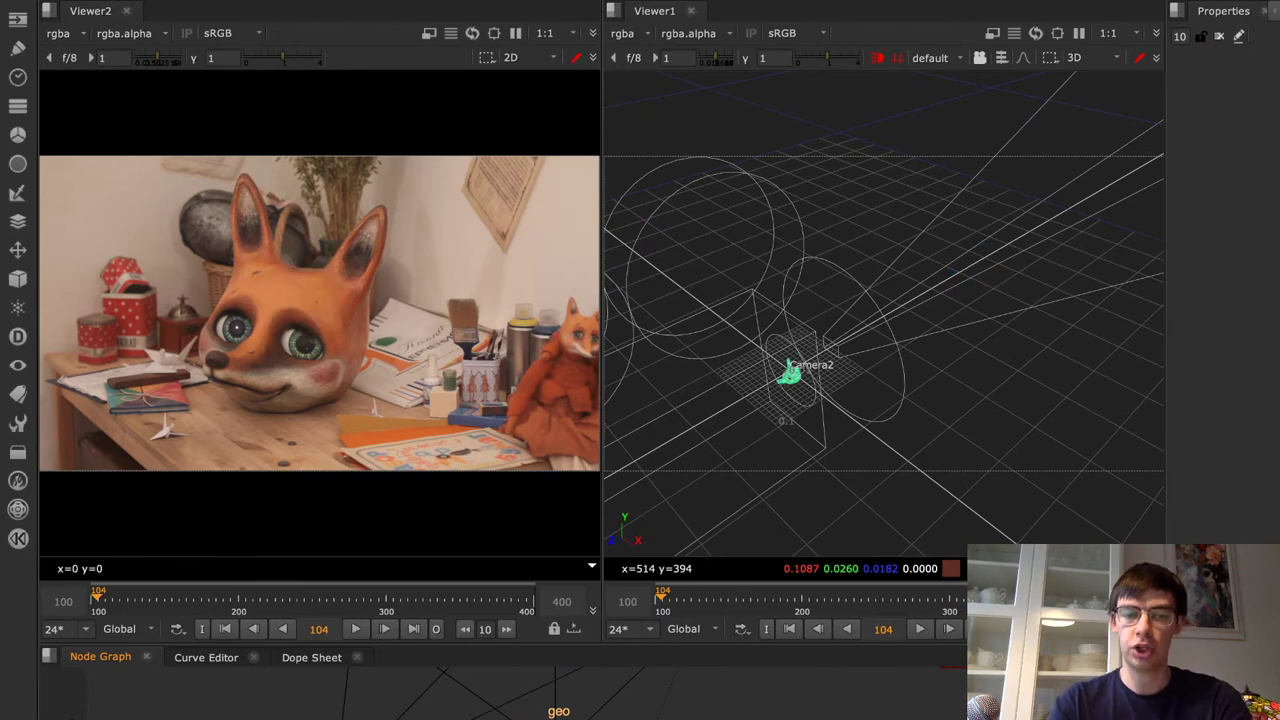
key(1)
scroll(433, 715, down, 5)
middle_drag(433, 715, 380, 718)
scroll(365, 718, up, 4)
click(440, 714)
key(space)
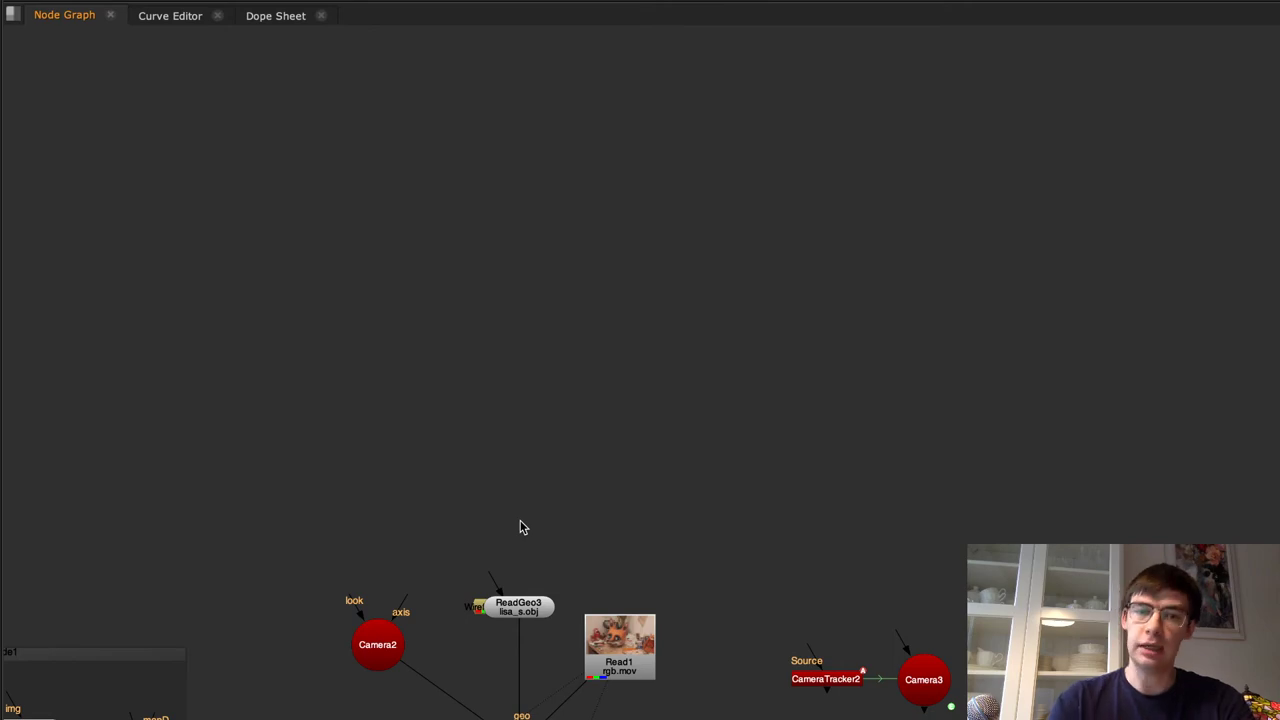
key(space)
Switch to the slides in Safari, show the PinTool Inputs slide, and return to the fox.nk project
key(super+Tab)
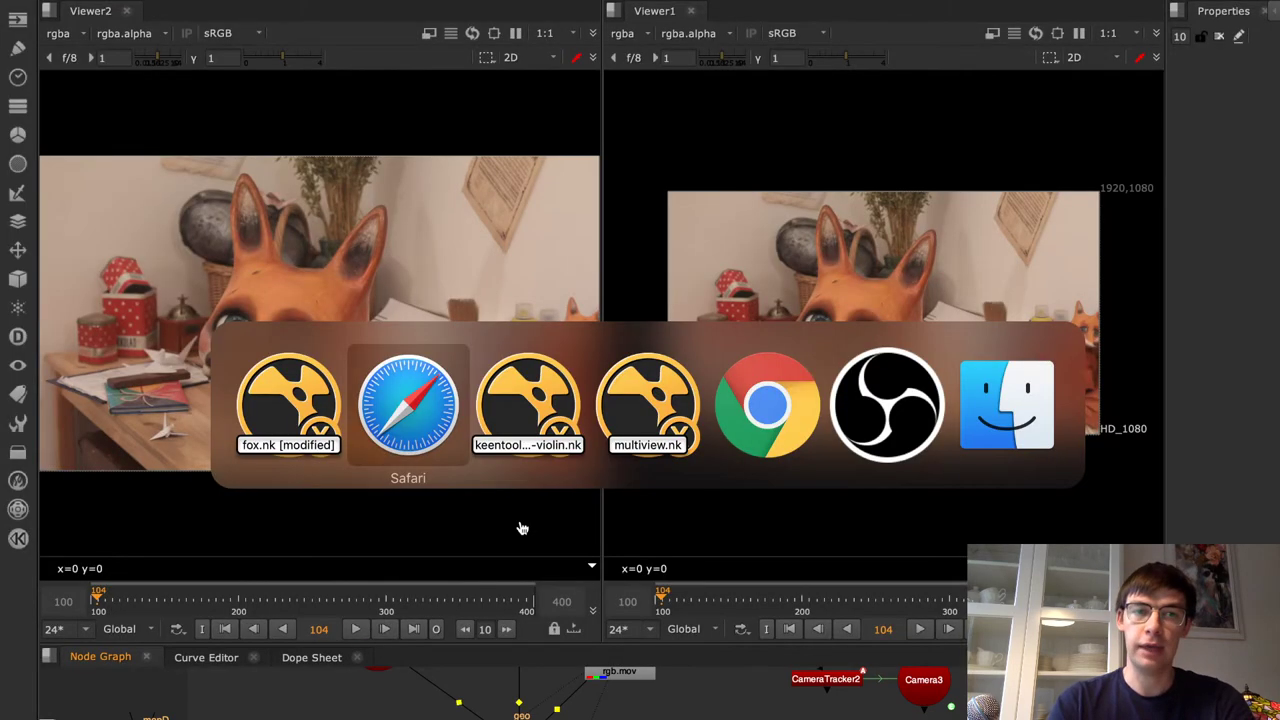
key(Right)
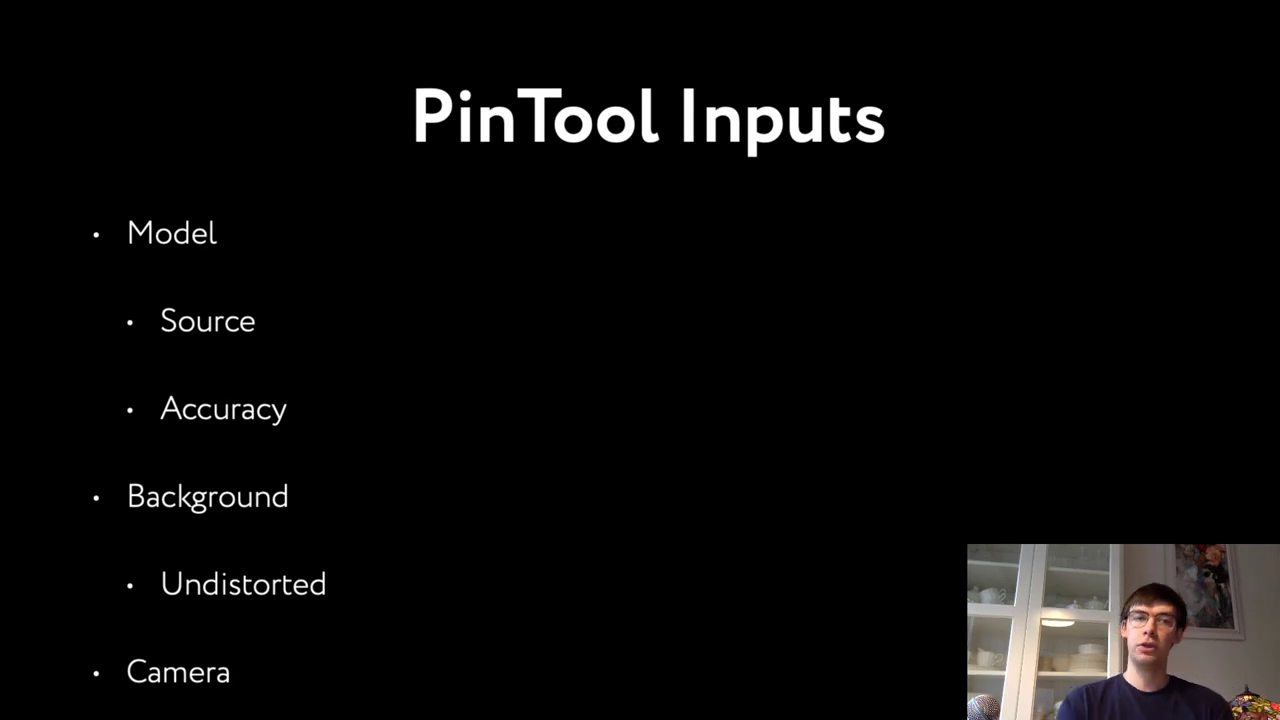
key(super+Tab)
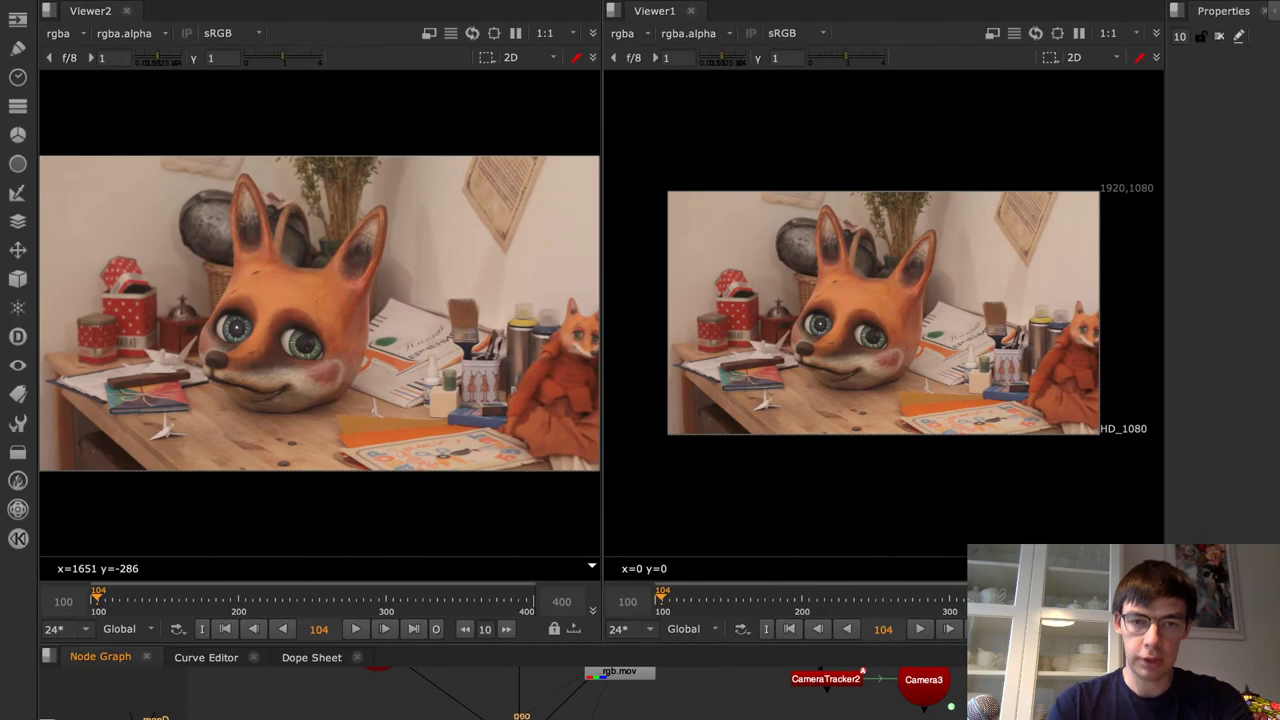
Delete the Wireframe node beside ReadGeo3 in the node graph
middle_drag(500, 680, 456, 719)
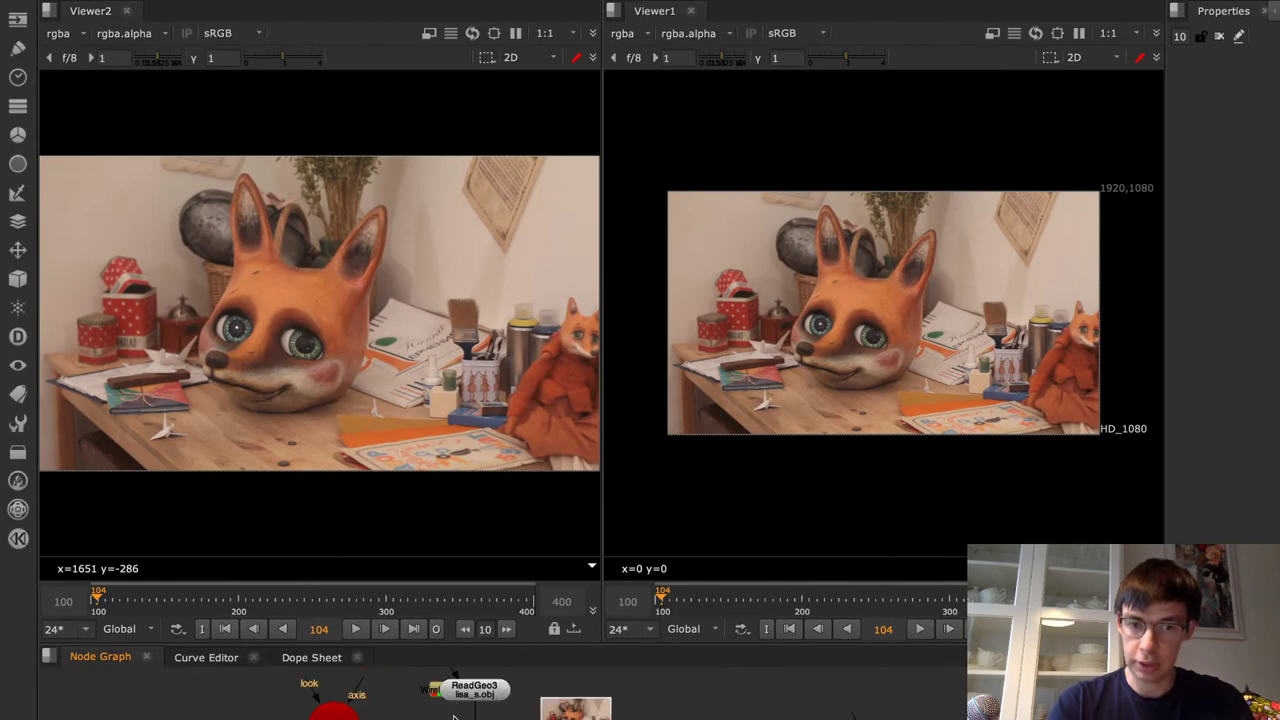
drag(436, 714, 421, 673)
key(Delete)
mouse_move(480, 680)
middle_down()
mouse_move(479, 716)
mouse_move(481, 703)
middle_up()
click(483, 717)
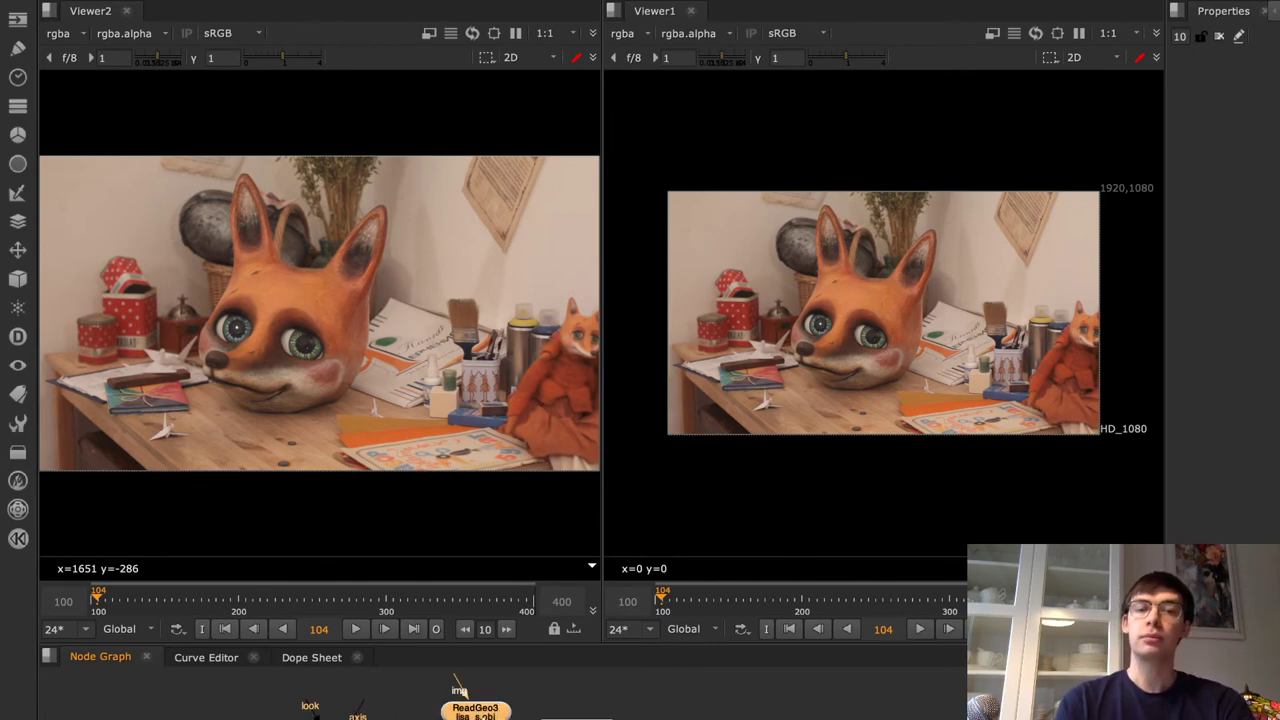
Look through the open multiview, violin and fox Nuke projects and advance the Safari slides to the Camera slide
key(super+Tab)
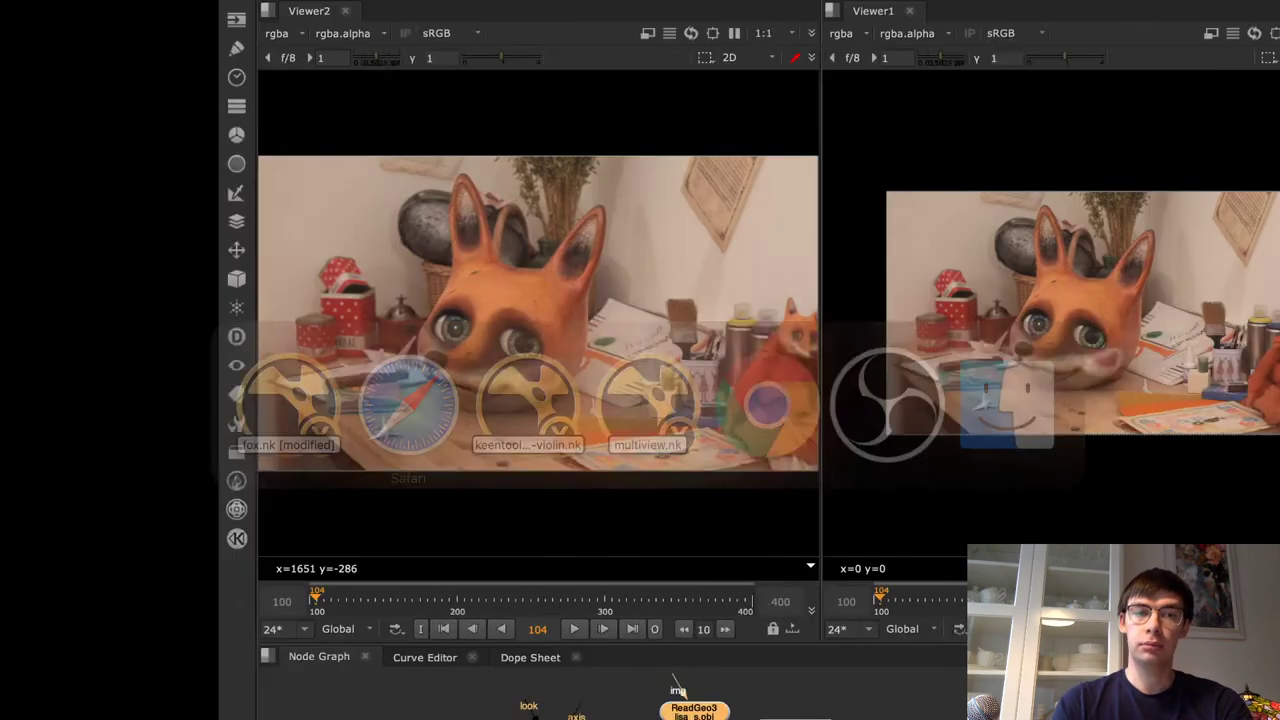
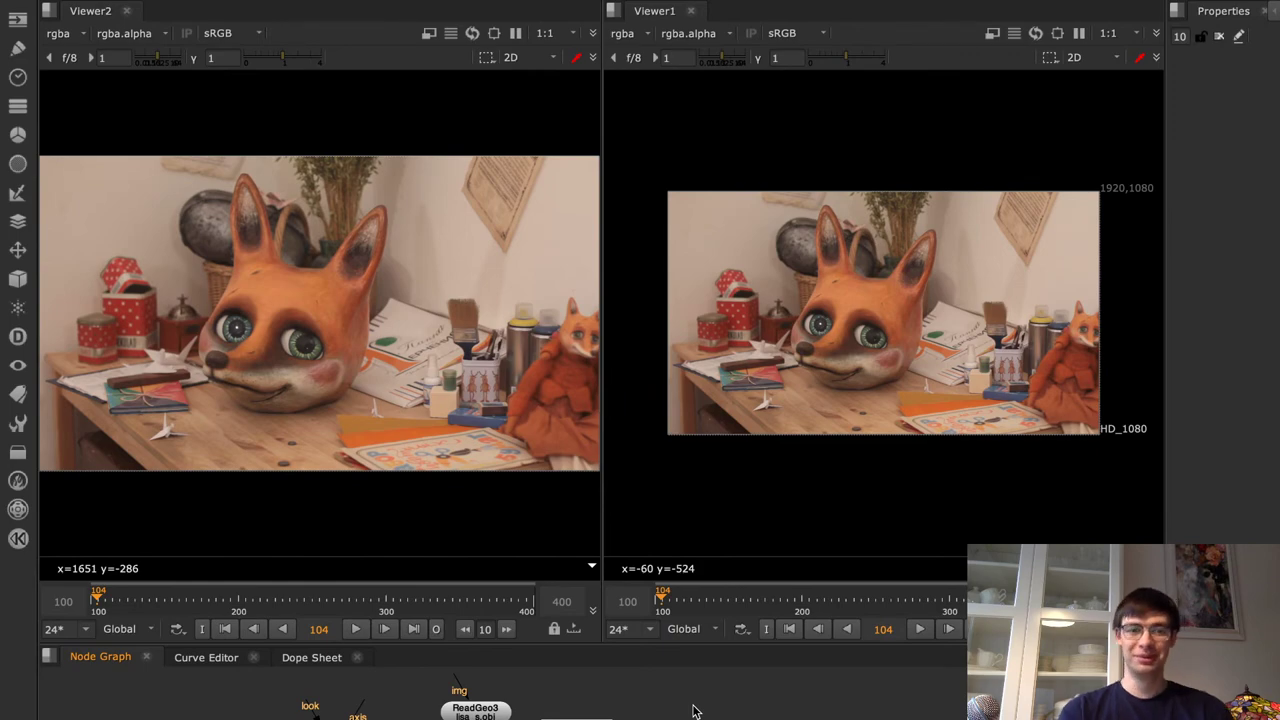
key(super+Tab)
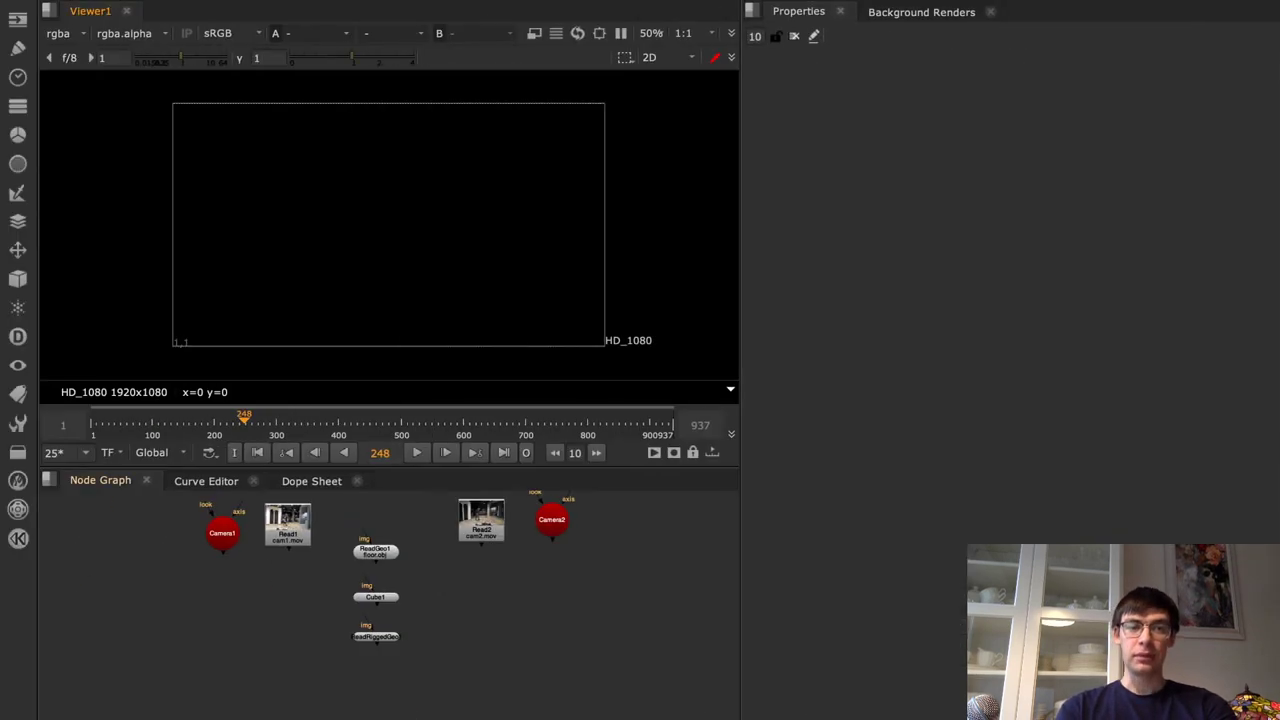
key(super+Tab)
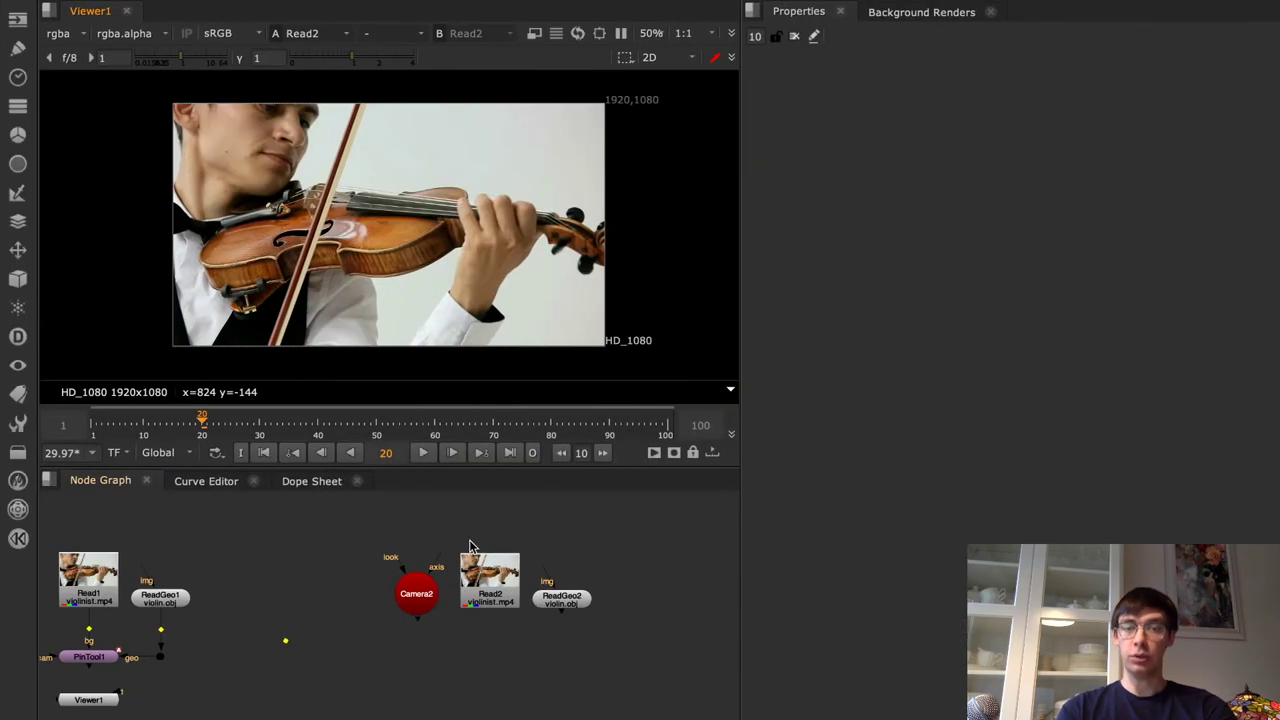
key(super+Tab)
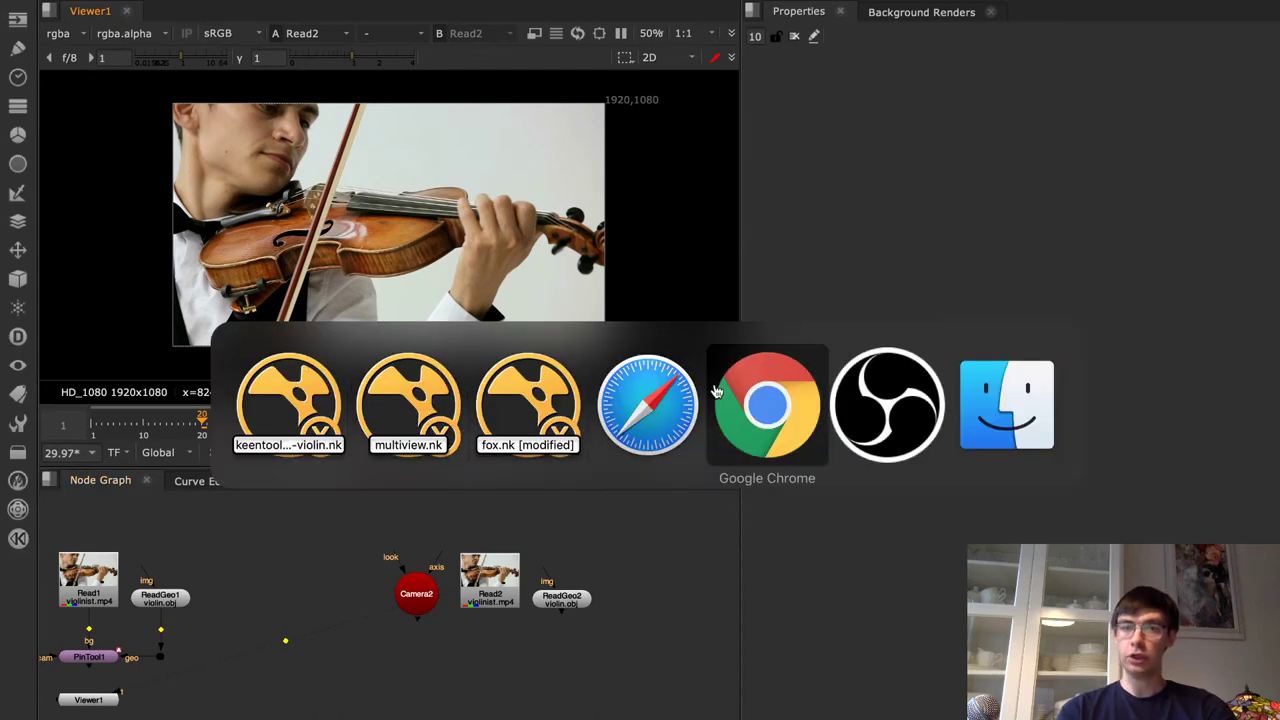
key(super+Tab)
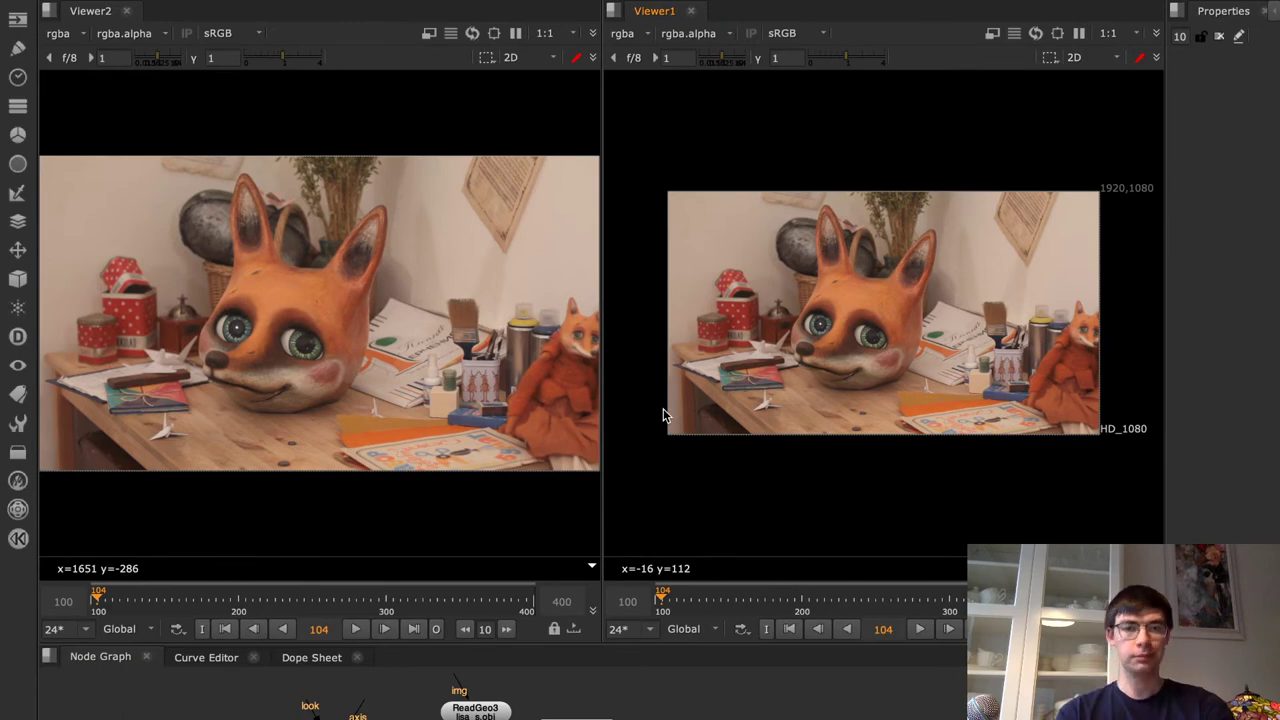
key(super+Tab)
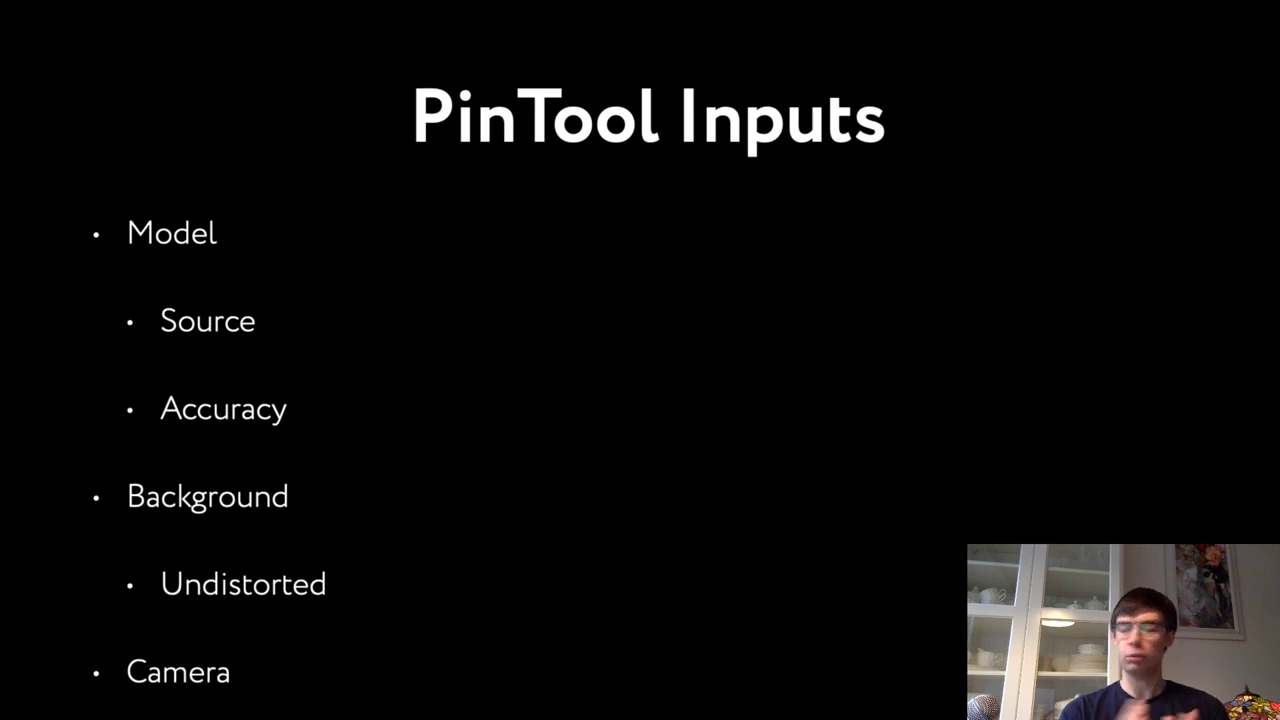
key(Right)
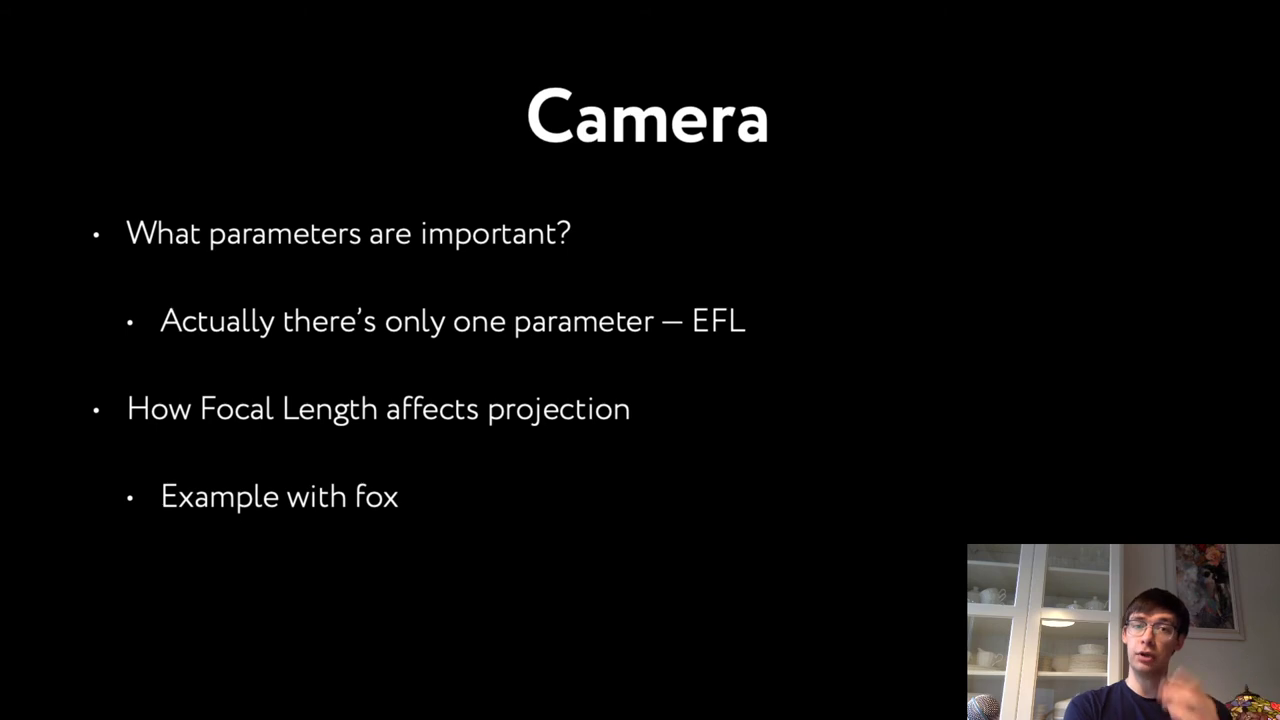
Switch back to the fox.nk project in Nuke and open the Camera2 node's properties
key(super+Tab)
key(Tab)
key(Tab)
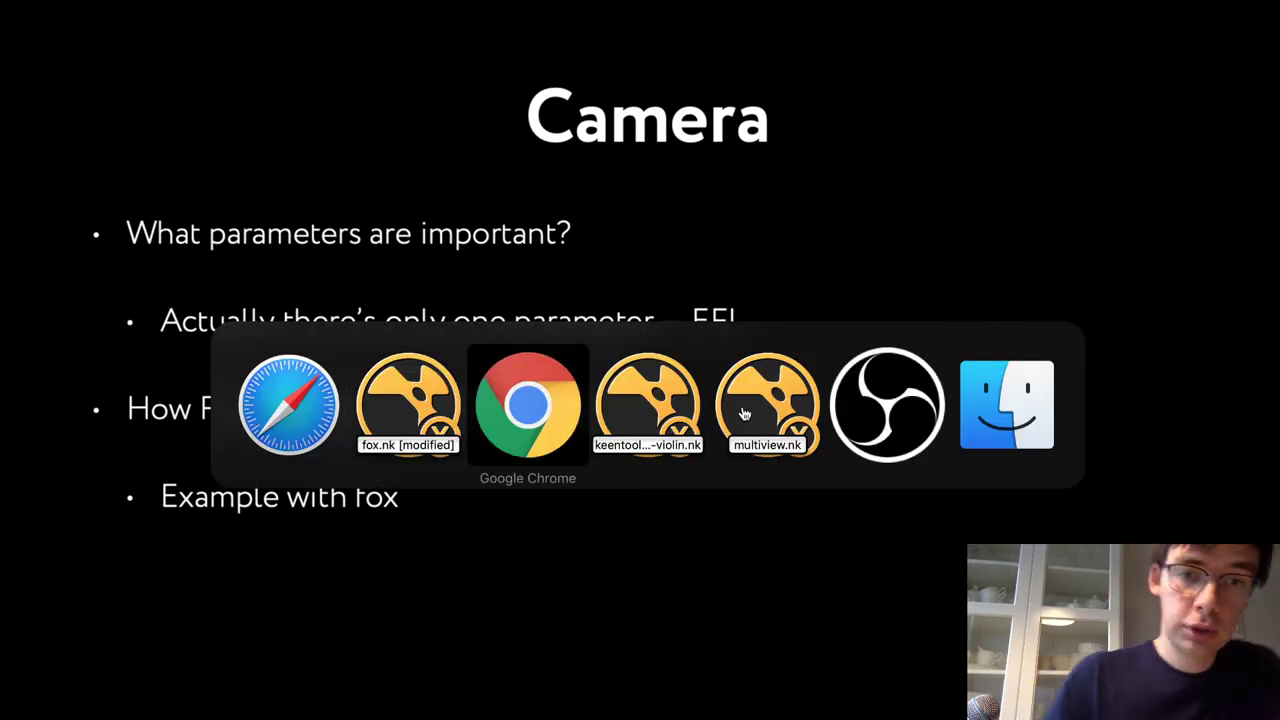
click(423, 403)
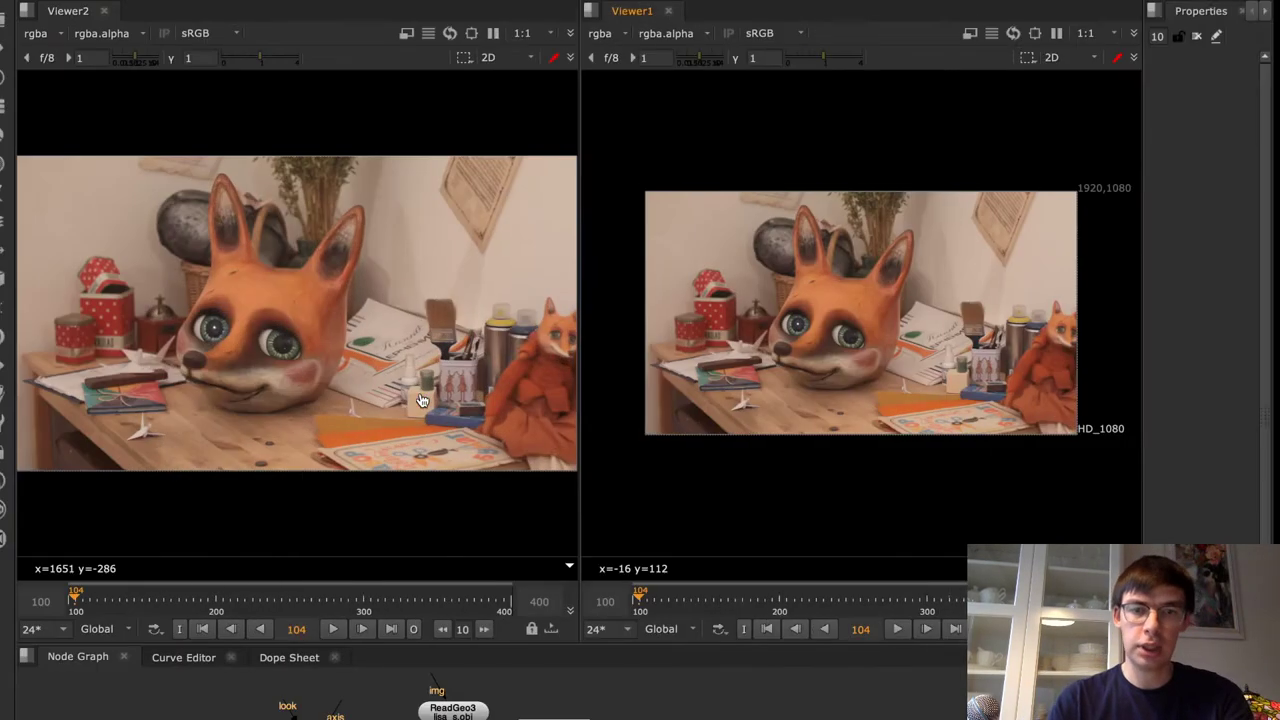
mouse_move(404, 719)
middle_down()
mouse_move(404, 673)
mouse_move(399, 698)
middle_up()
click(341, 702)
double_click(340, 705)
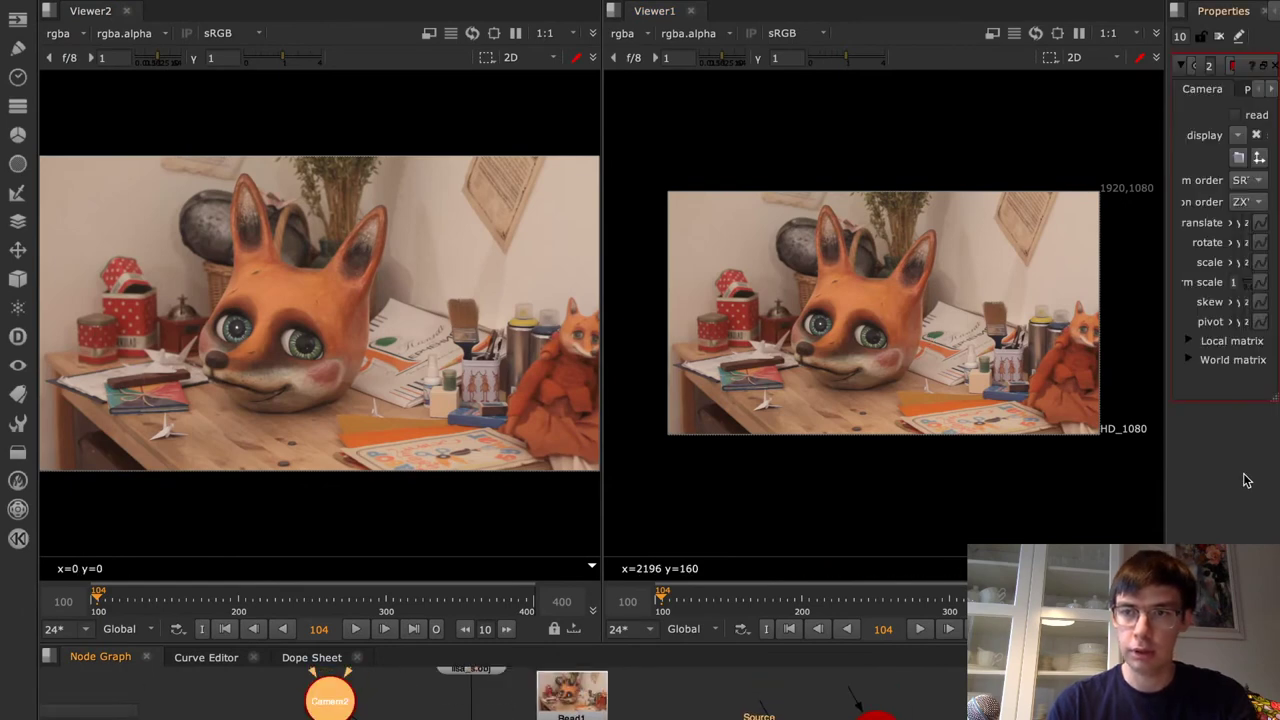
Examine Camera2's projection parameters, focusing on the focal length and the horizontal and vertical aperture
key(space)
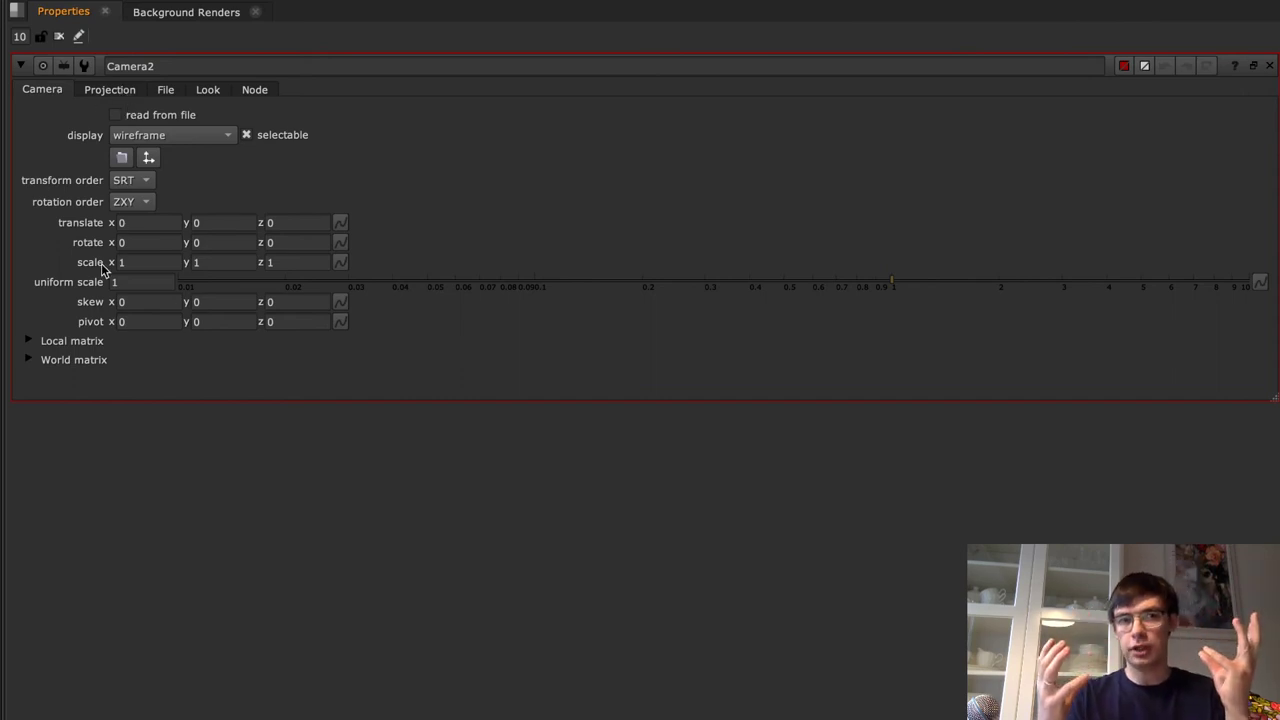
click(101, 92)
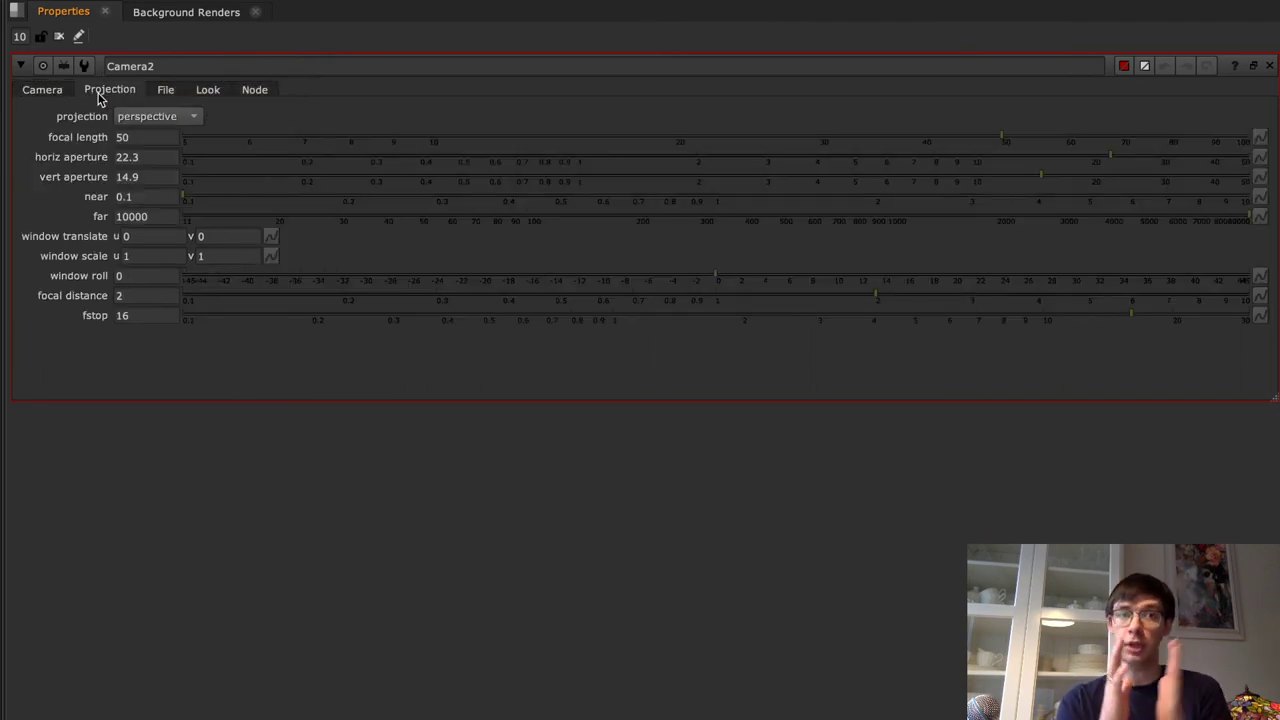
click(55, 92)
click(105, 92)
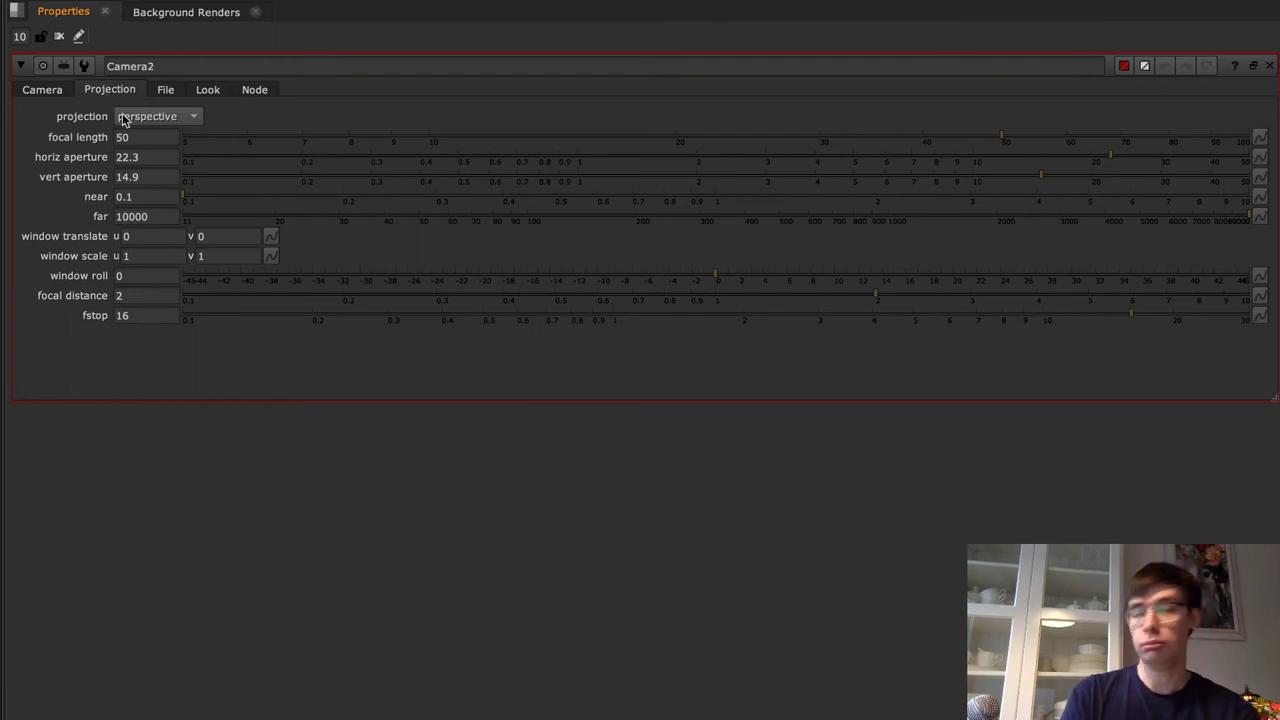
mouse_move(124, 121)
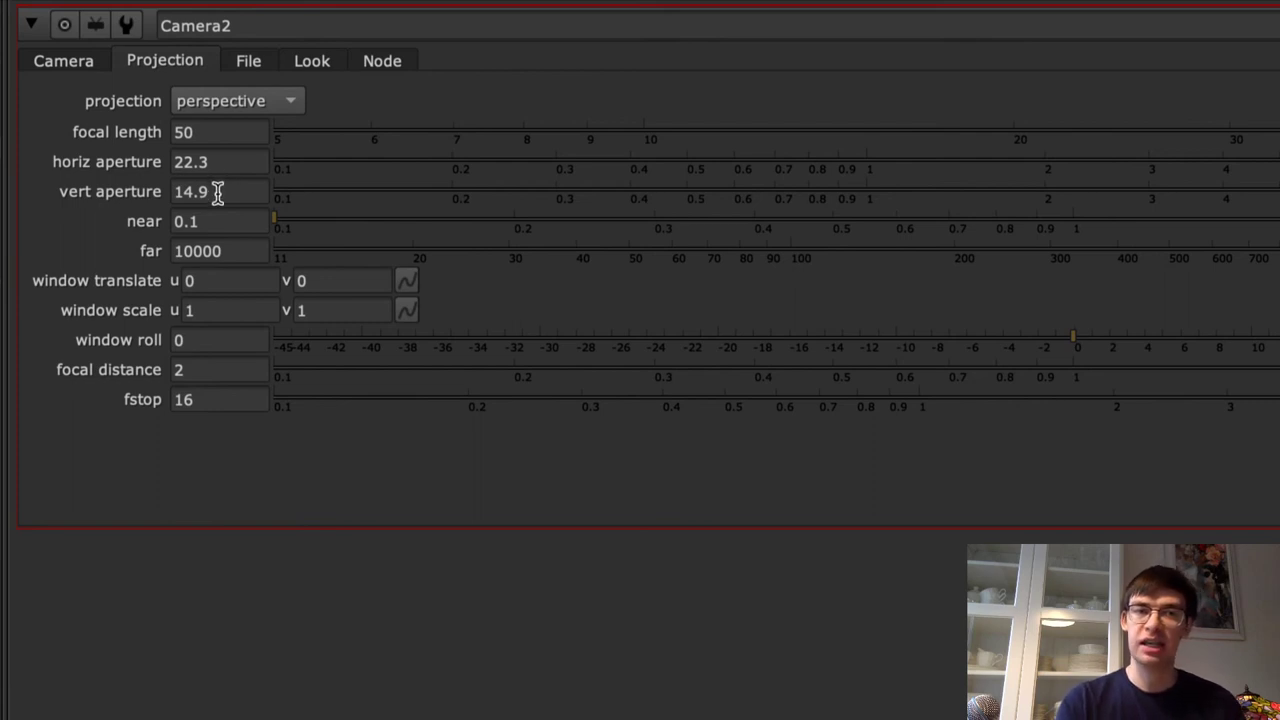
drag(214, 191, 157, 193)
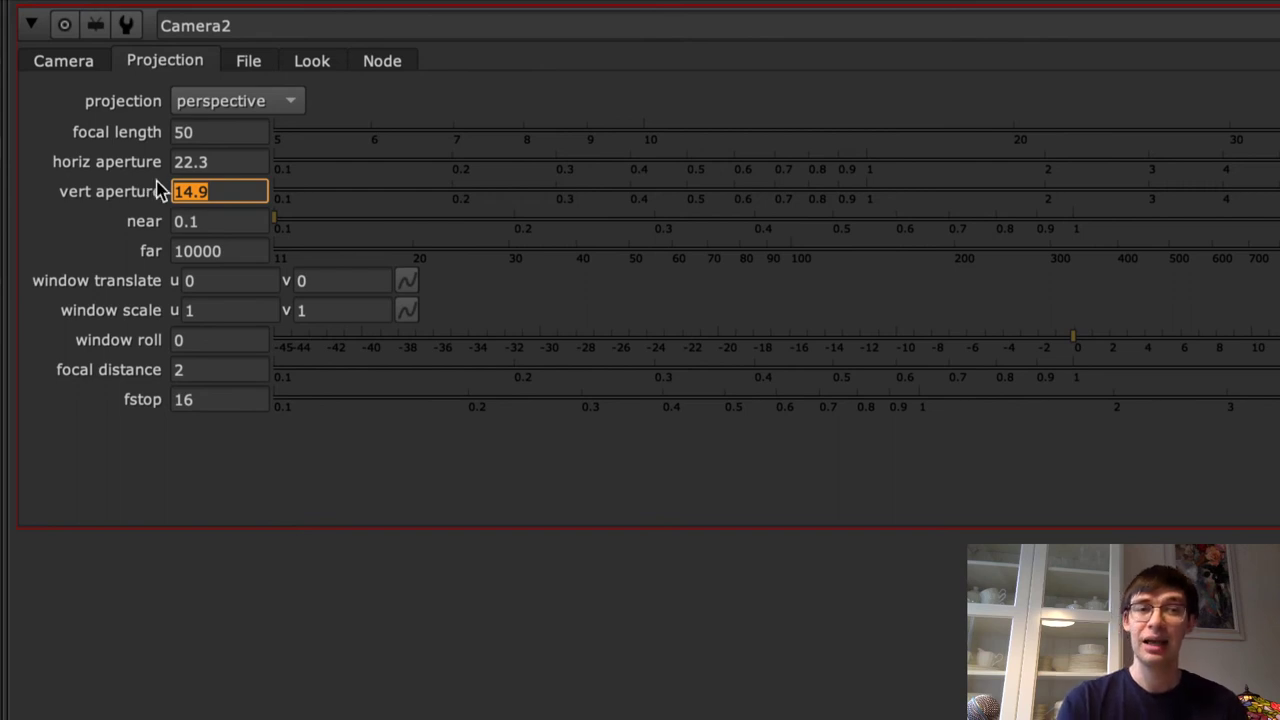
drag(223, 163, 126, 166)
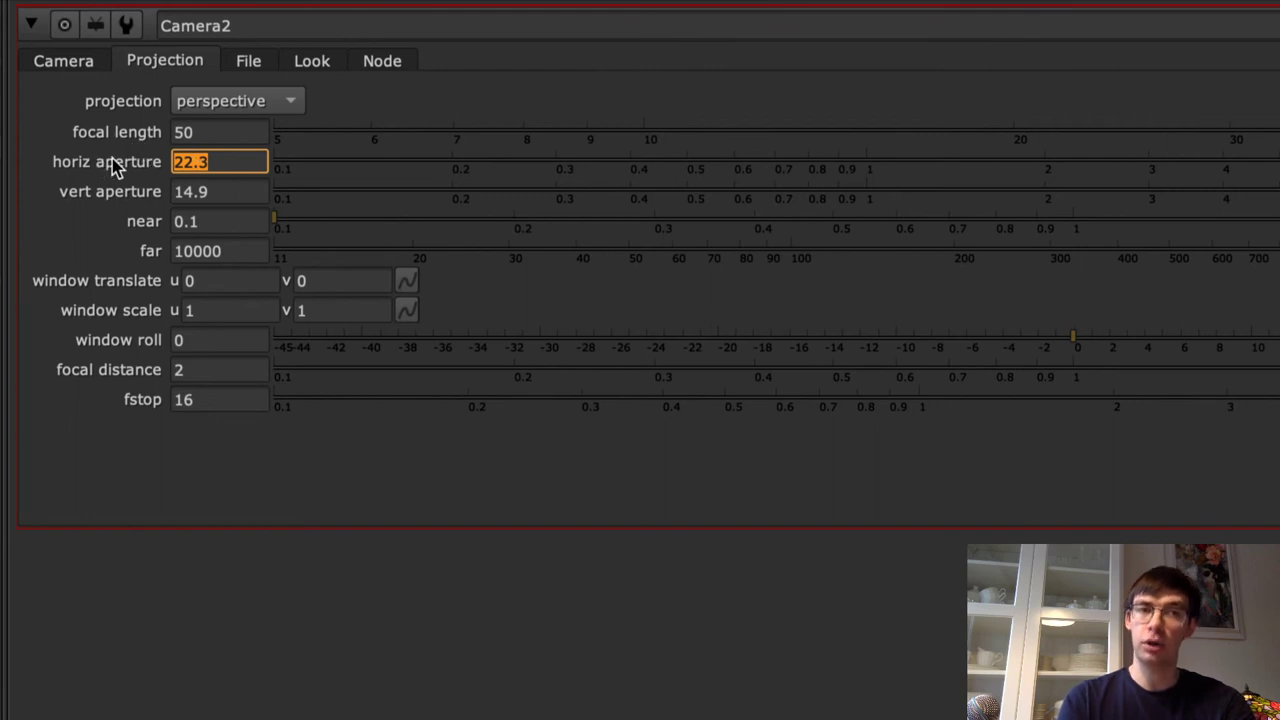
key(BackSpace)
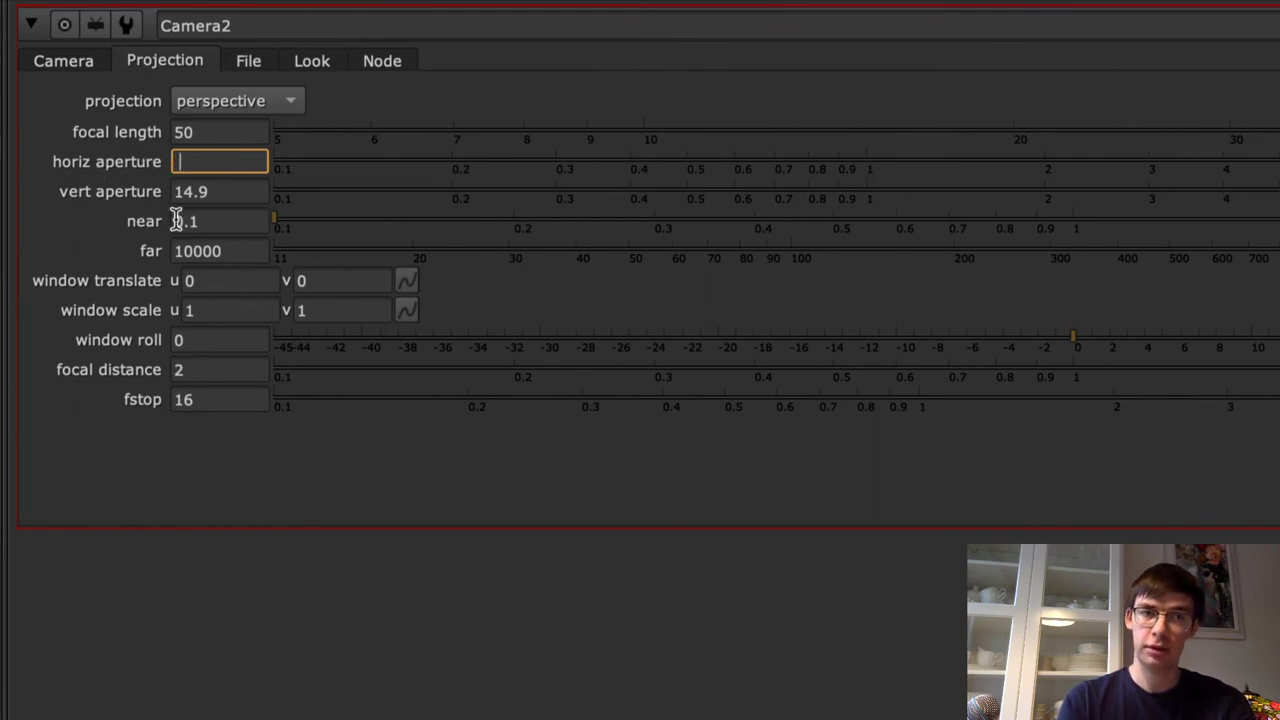
key(ctrl+z)
click(337, 514)
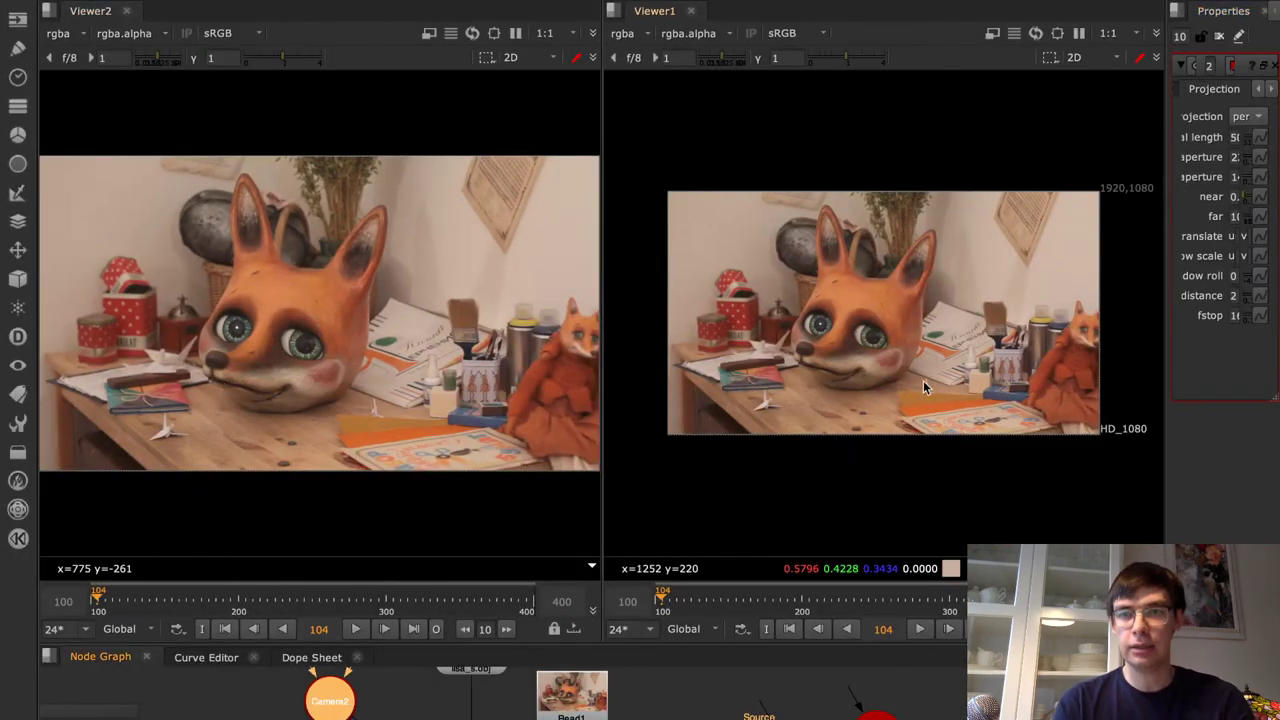
Close the Viewer1 pane and widen the properties area beside Viewer2
click(613, 10)
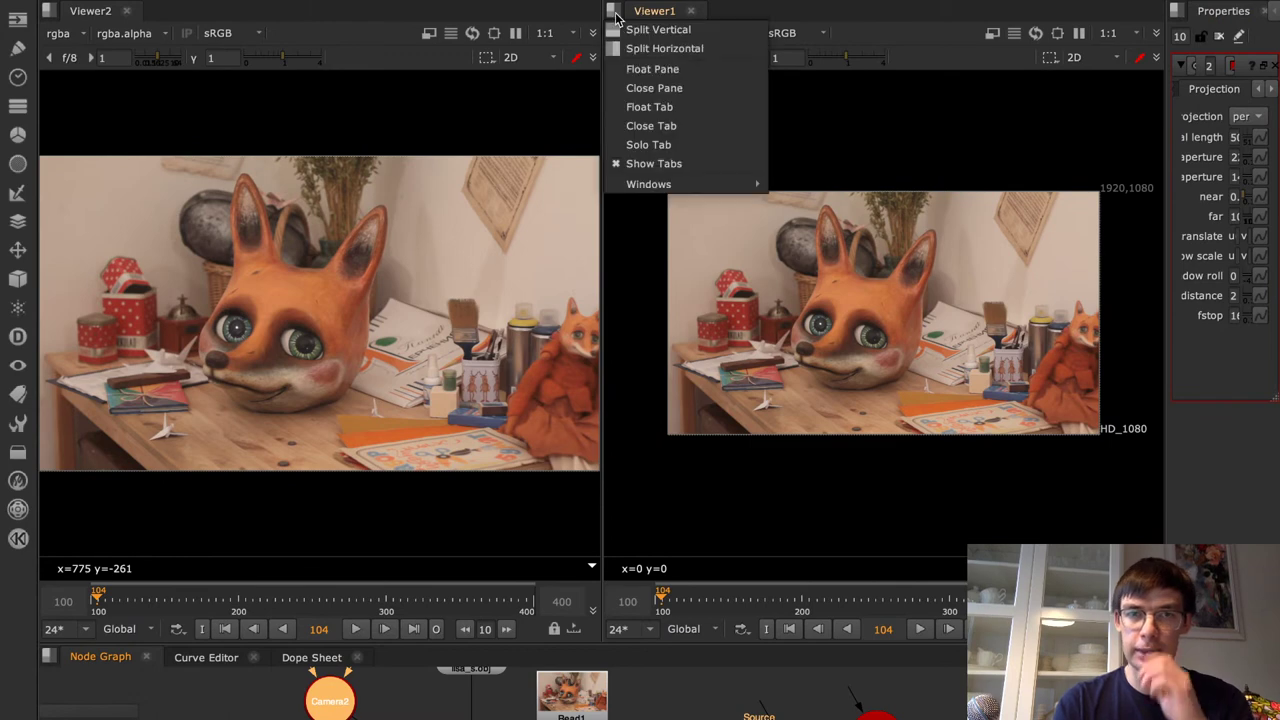
click(657, 88)
drag(1167, 308, 817, 357)
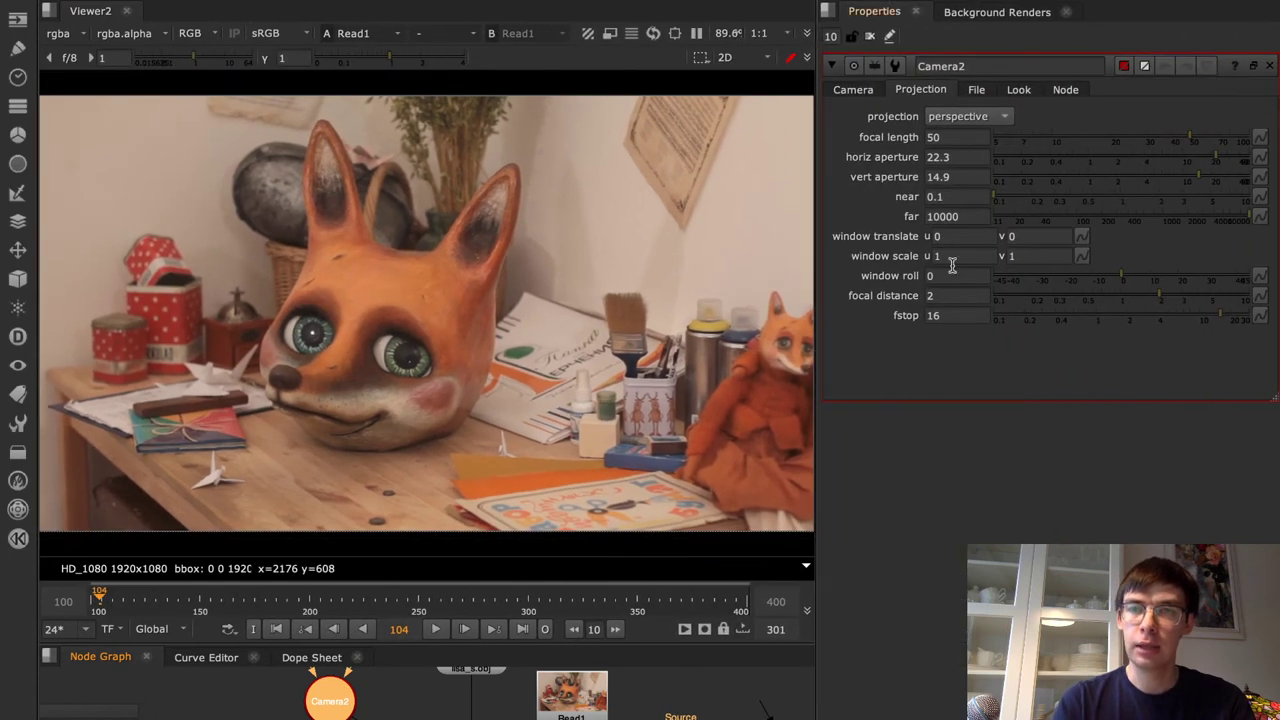
Set Camera2's focal length to 100
mouse_move(953, 136)
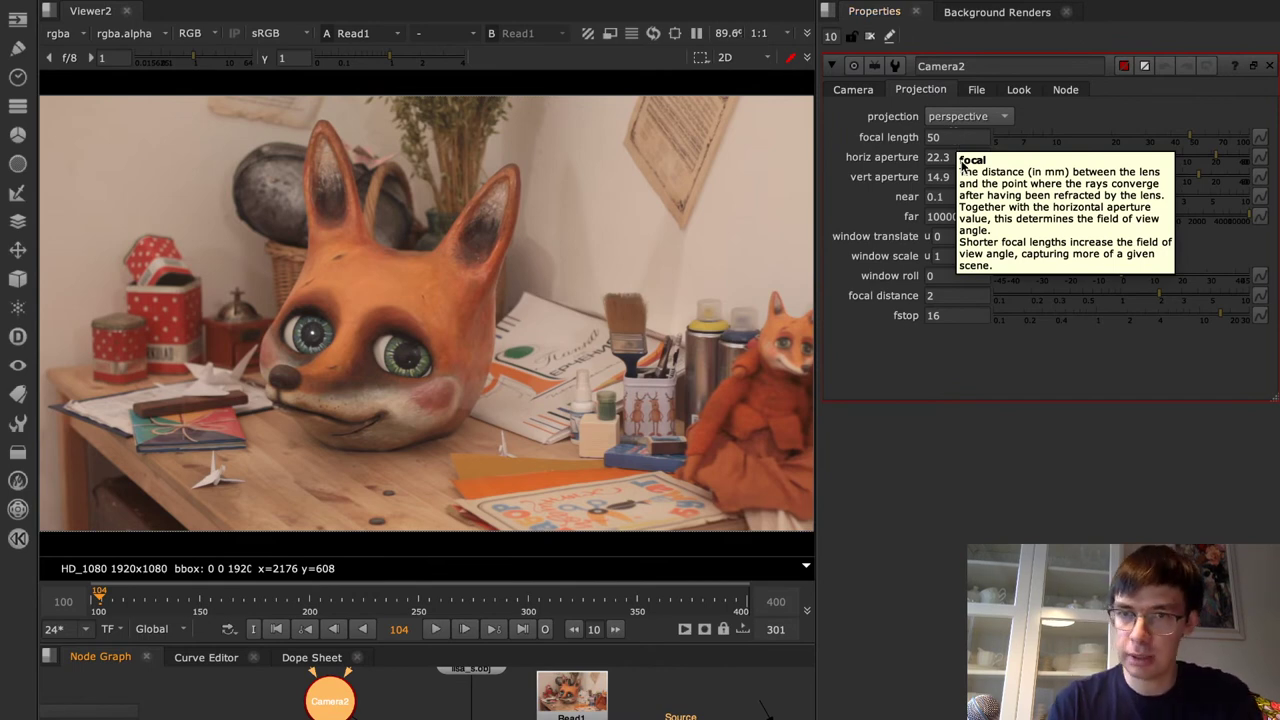
click(964, 163)
click(952, 137)
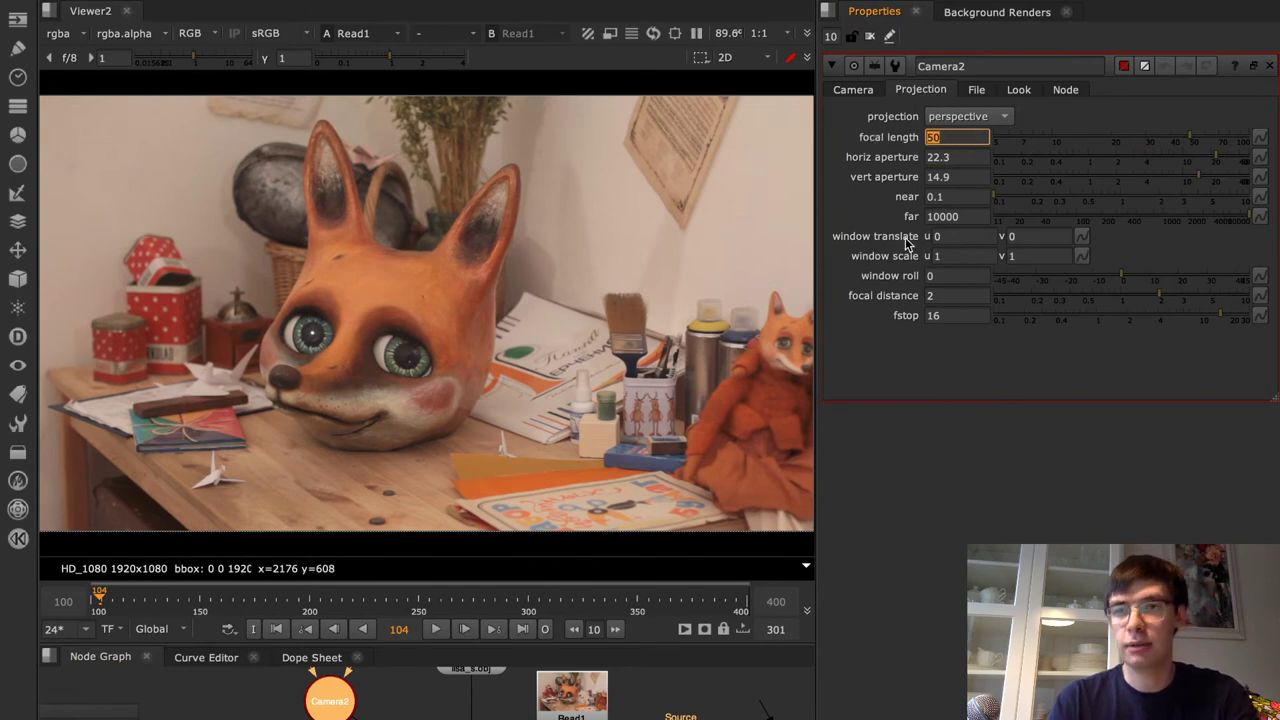
text(100)
key(Return)
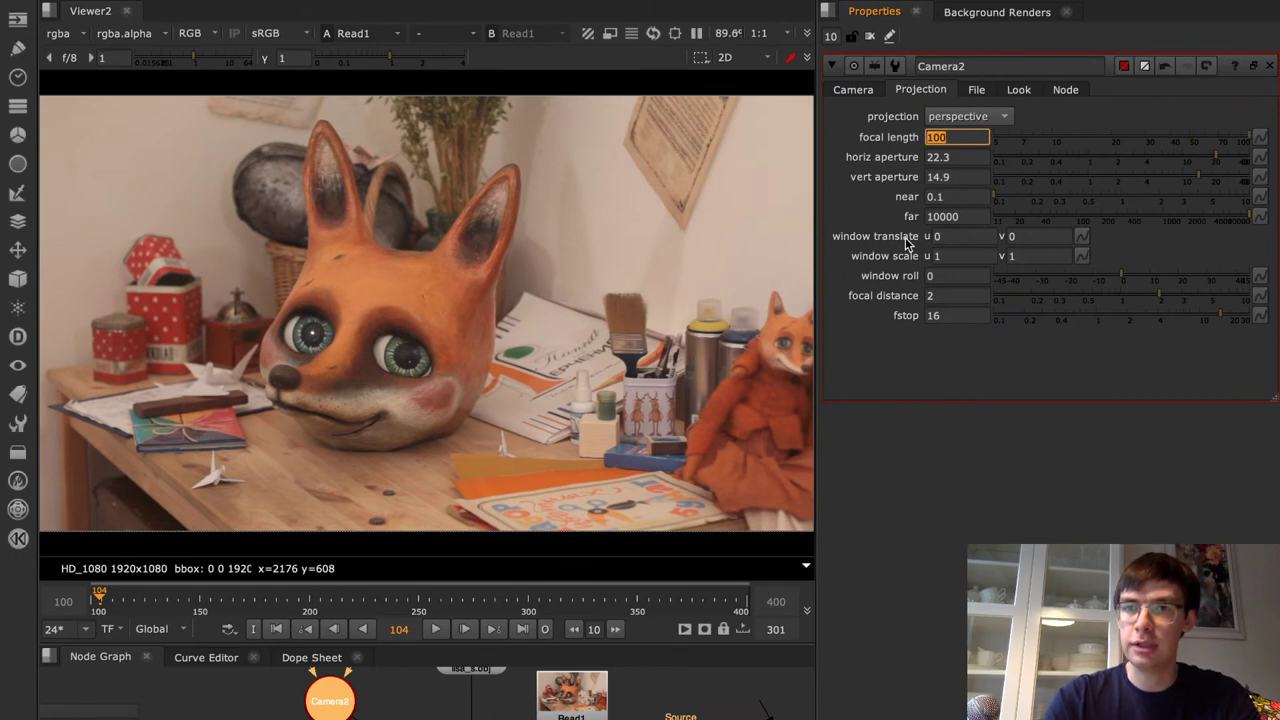
Show PinTool1's output in the viewer and open its properties to see the wireframe over the fox head
click(478, 717)
middle_drag(478, 718, 480, 685)
click(474, 719)
key(1)
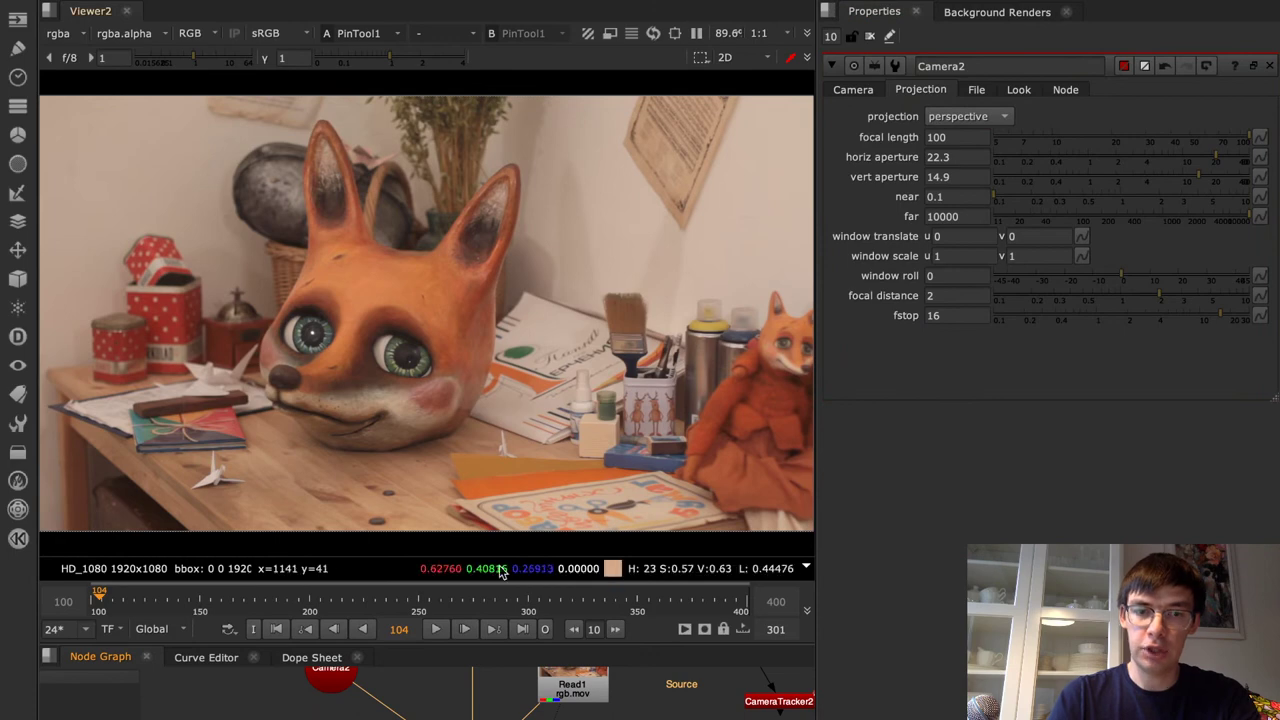
double_click(474, 719)
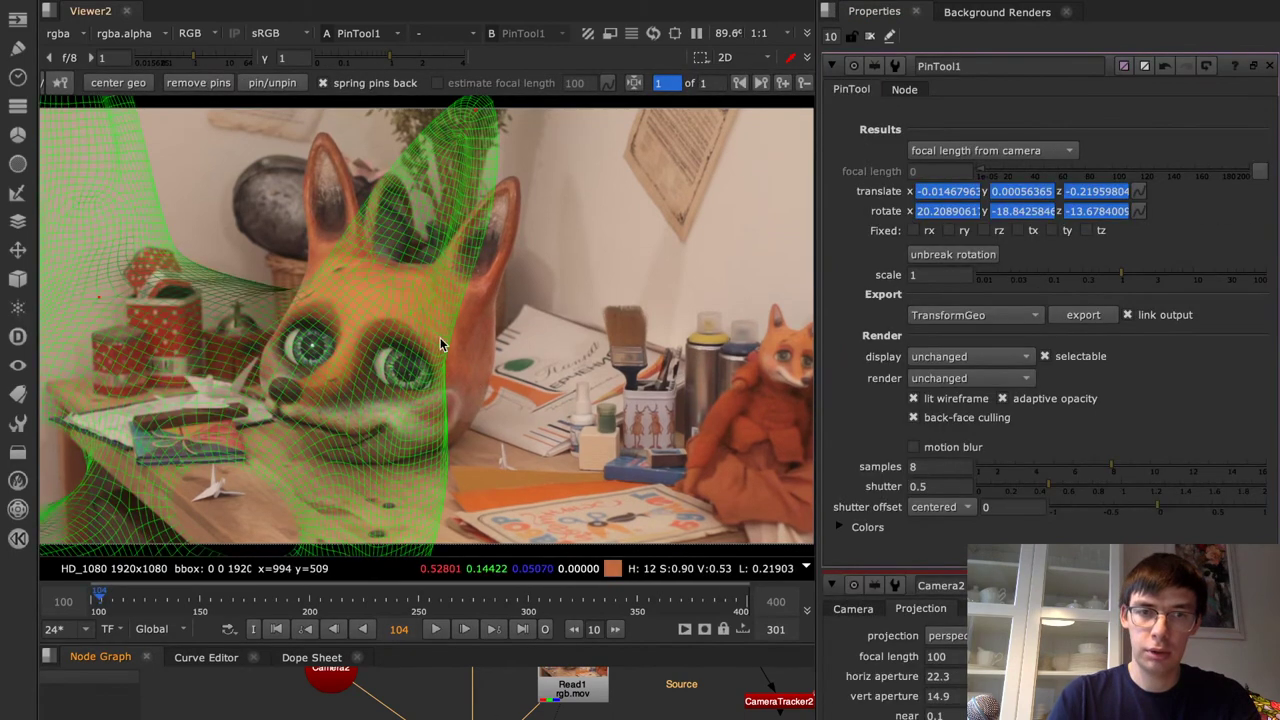
Restore Camera2's focal length to 50
drag(961, 652, 783, 646)
text(50)
key(Return)
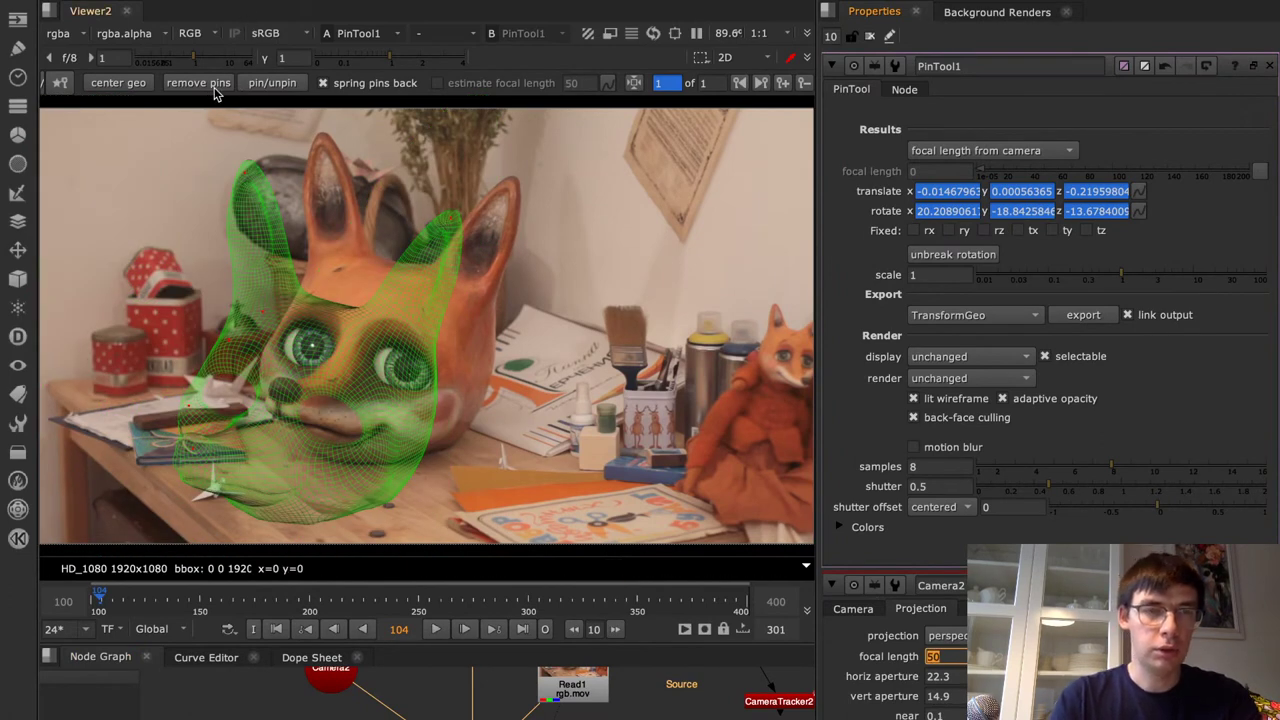
Realign the wireframe with the fox head by pinning both ear tips and the nose in place
drag(248, 175, 322, 148)
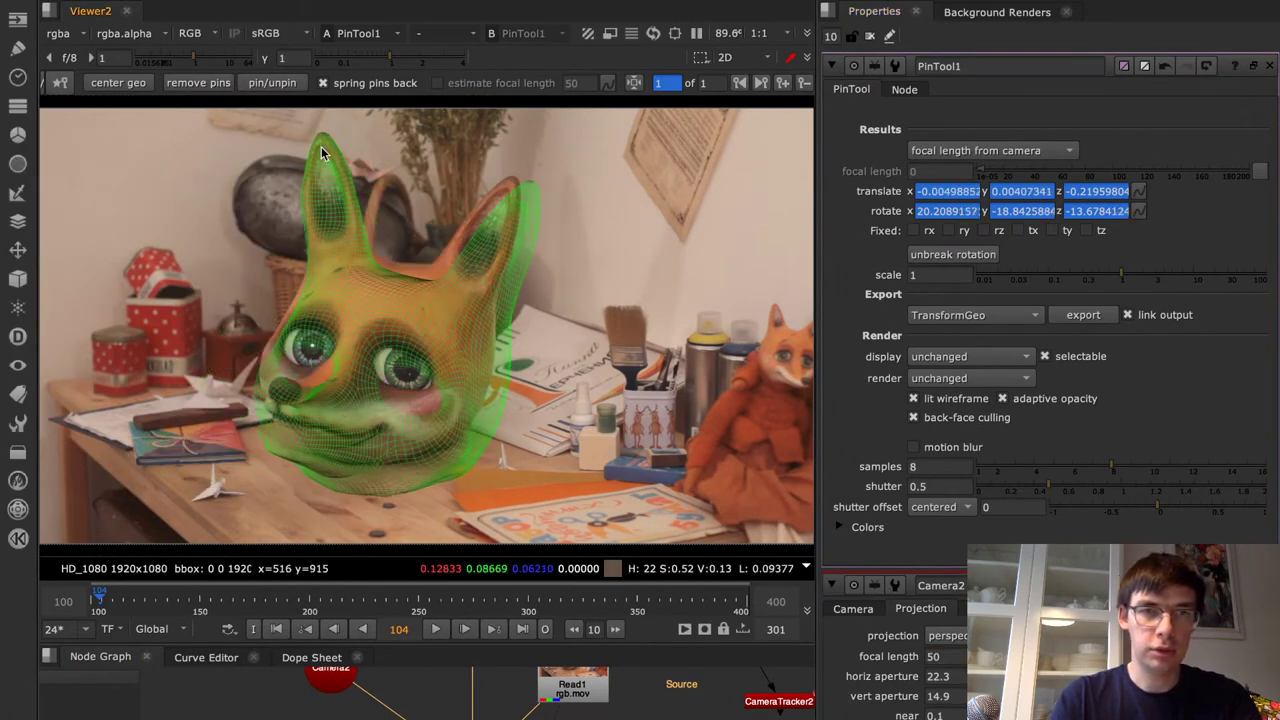
drag(532, 187, 513, 184)
drag(279, 388, 278, 388)
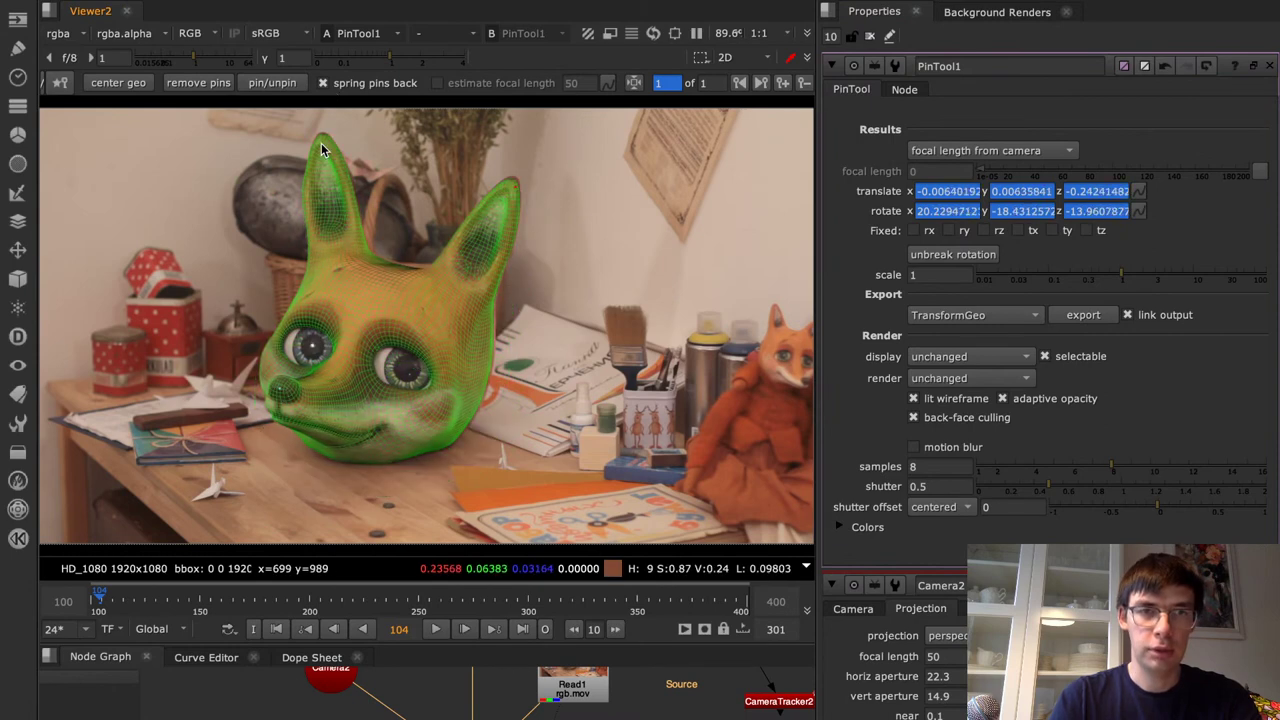
drag(320, 146, 326, 142)
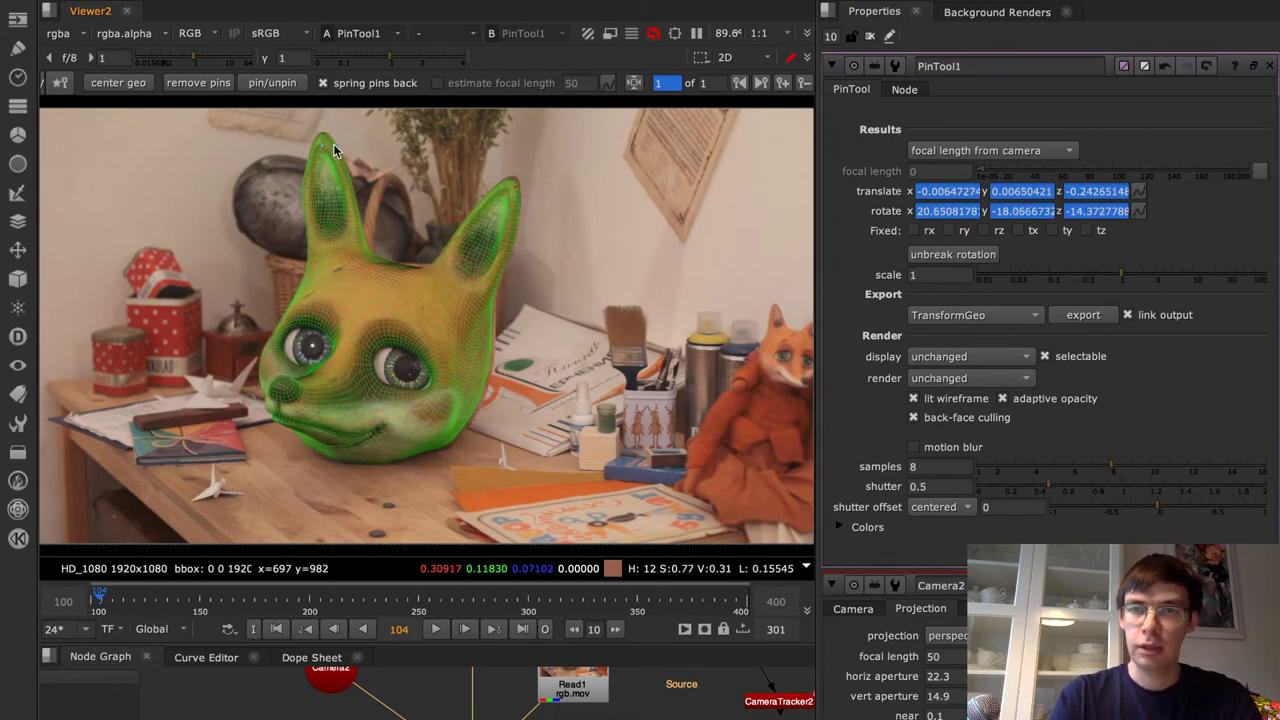
Change Camera2's focal length to 100 with the fox head pinned
click(952, 658)
text(100)
key(Return)
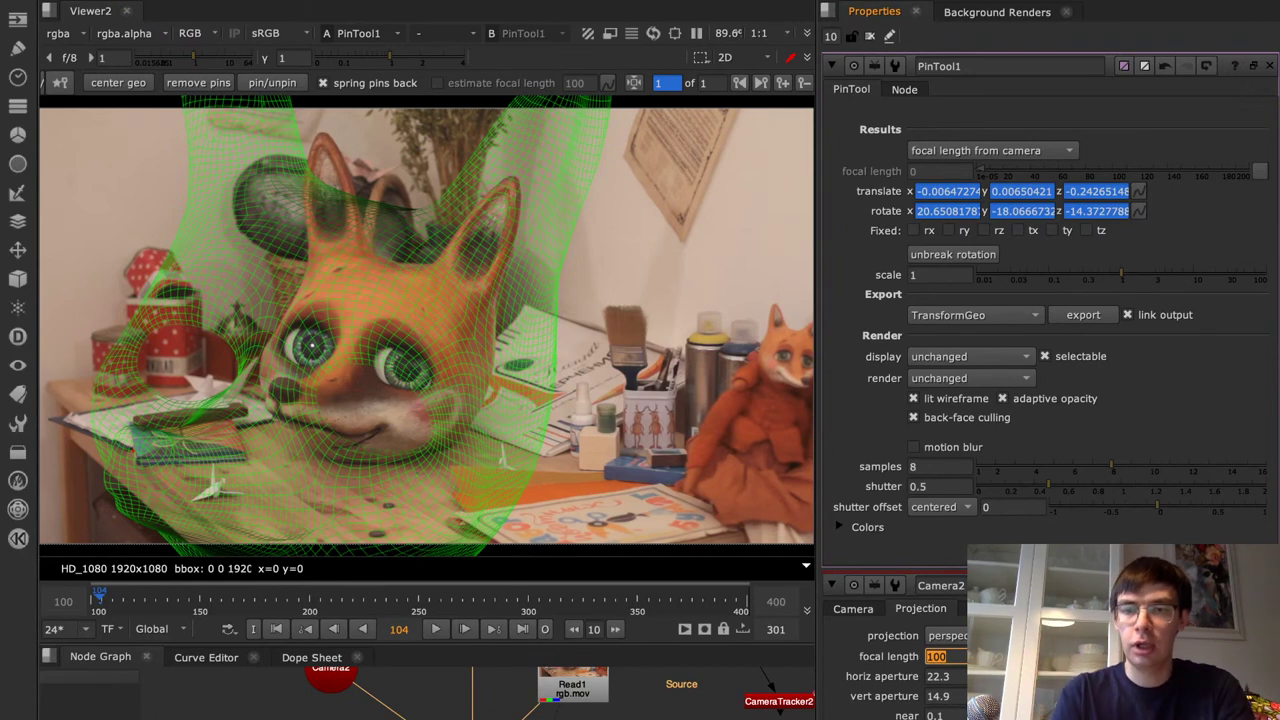
Double Camera2's horizontal aperture by entering 22.3*2
click(958, 677)
drag(958, 677, 830, 682)
click(832, 683)
key(Right)
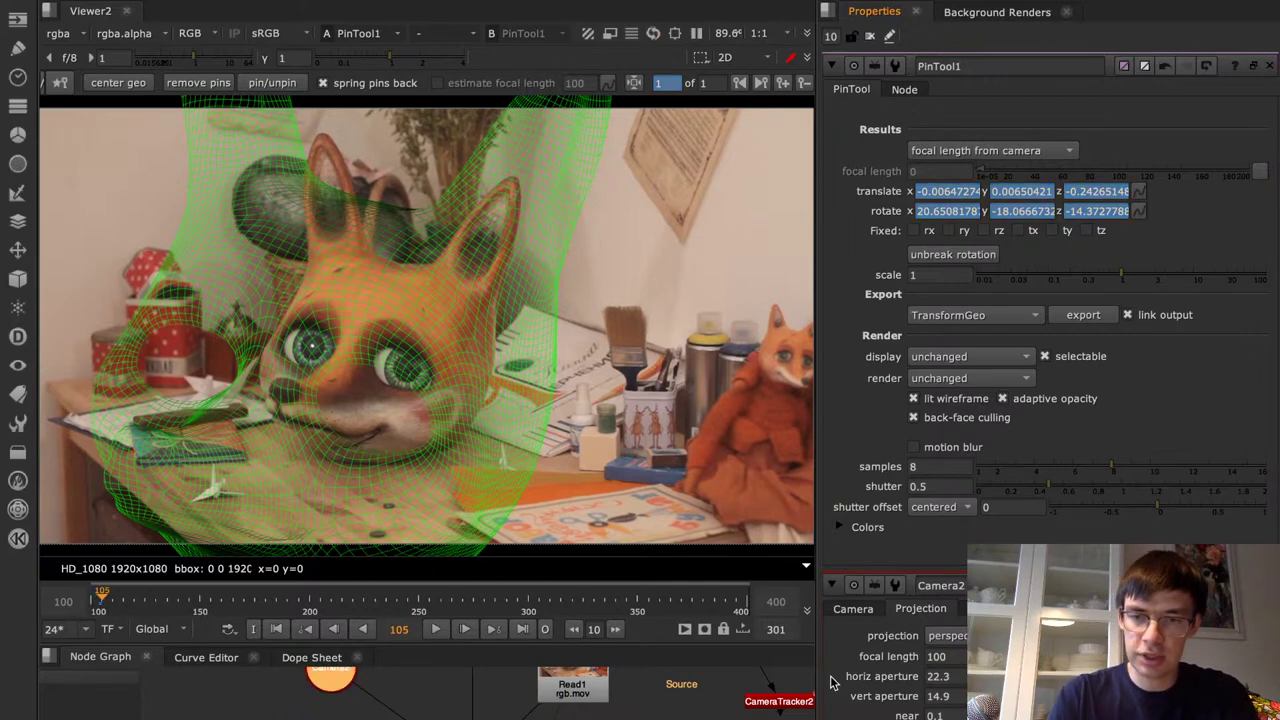
click(955, 678)
text(*)
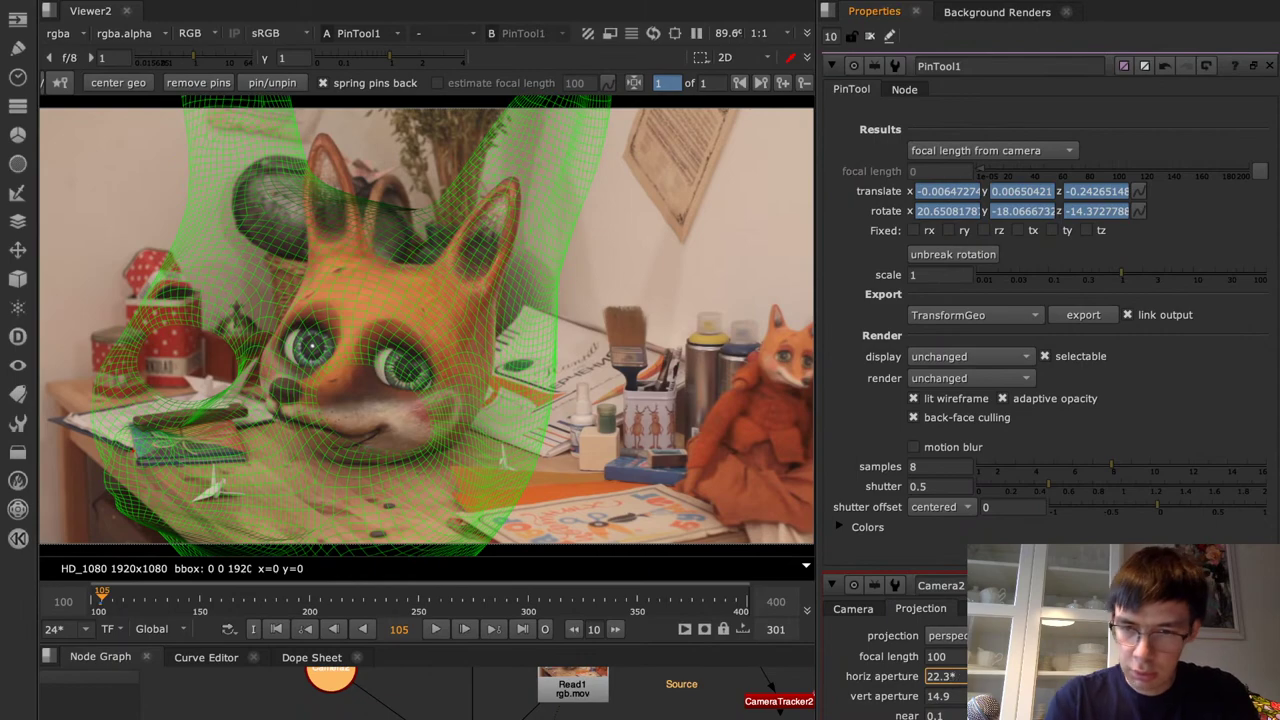
text(2)
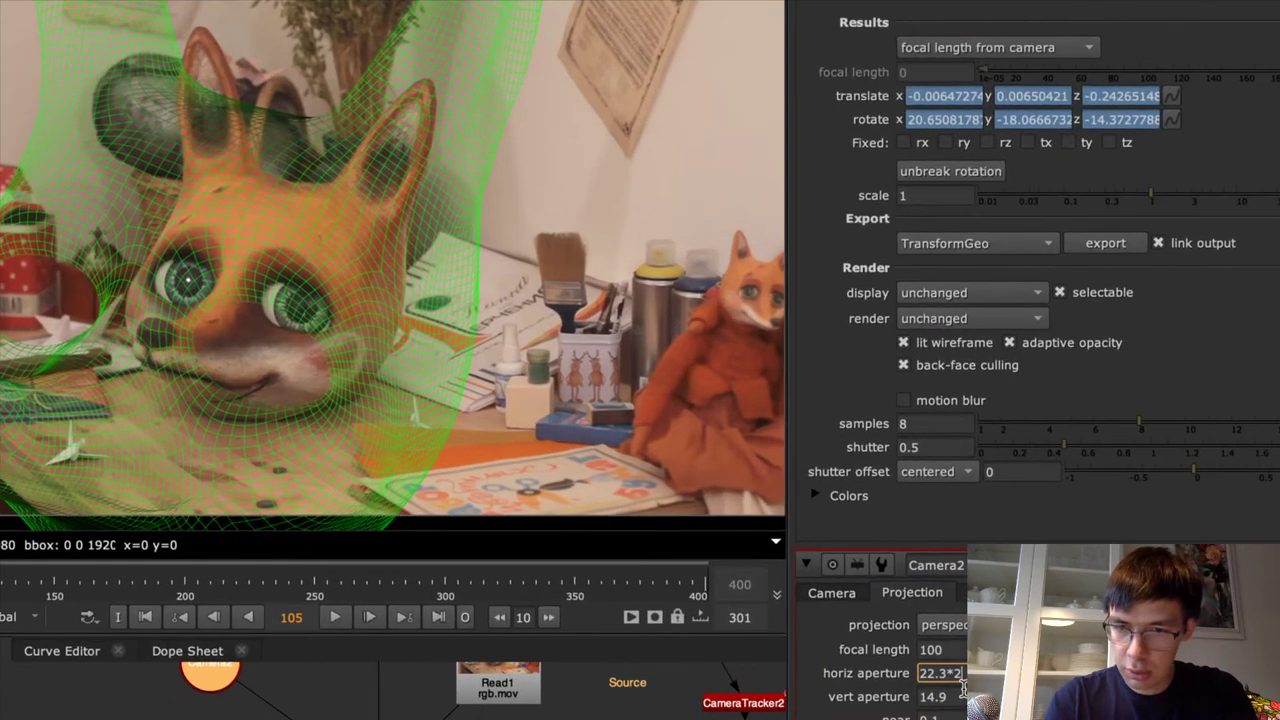
key(Return)
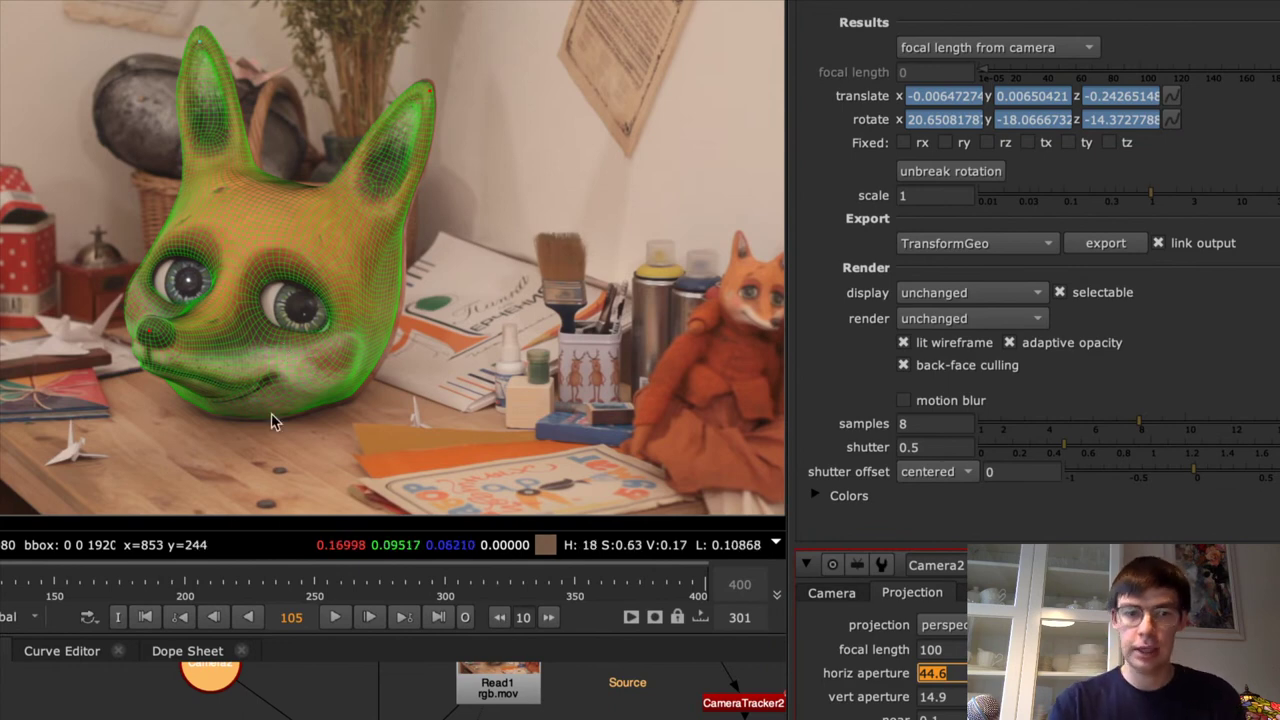
Enlarge the node graph area, switch to Safari to show the portrait on the Camera slide, and return to fox.nk
drag(297, 634, 336, 430)
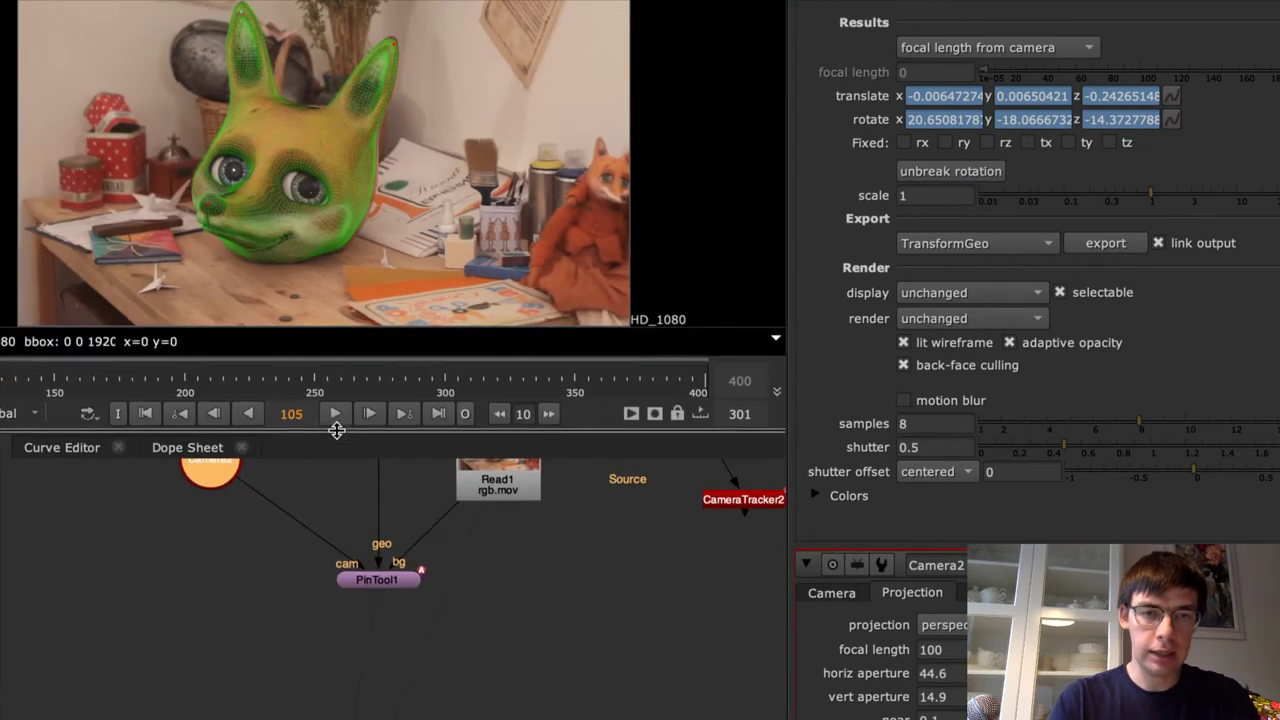
key(super+Tab)
key(super+Tab)
key(super+Tab)
key(super+Tab)
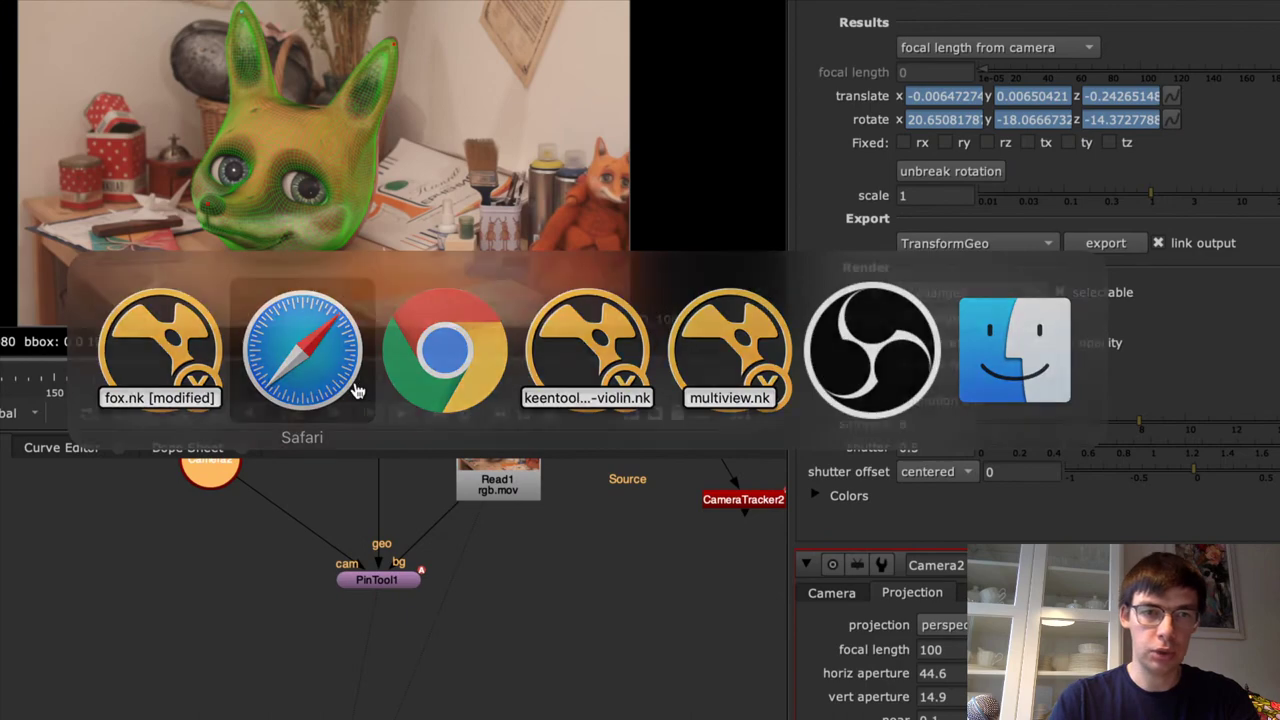
click(355, 384)
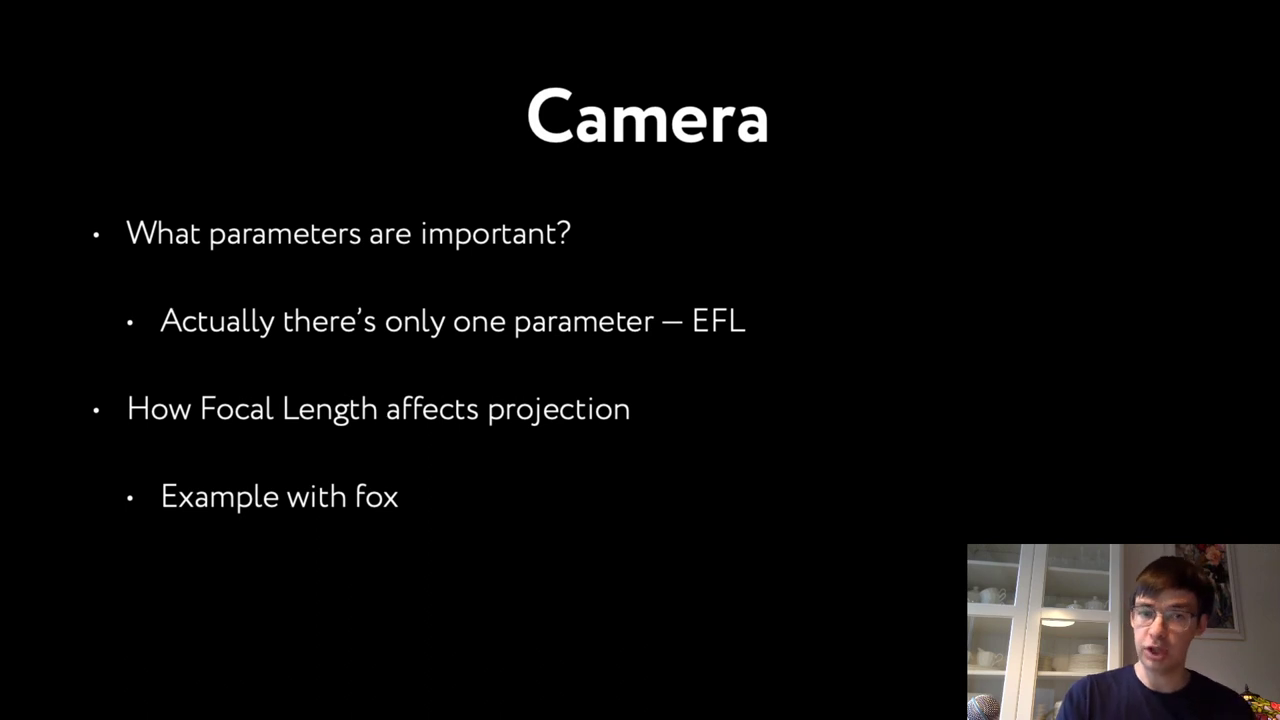
key(Right)
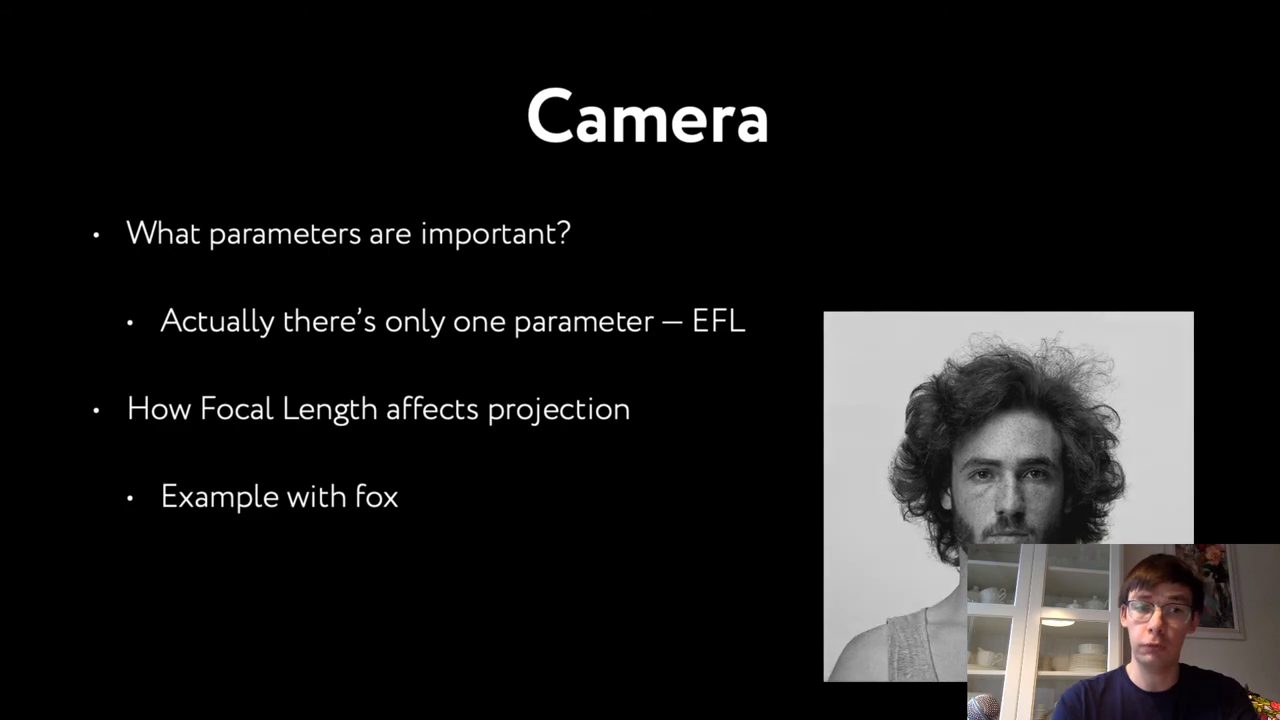
key(super+Tab)
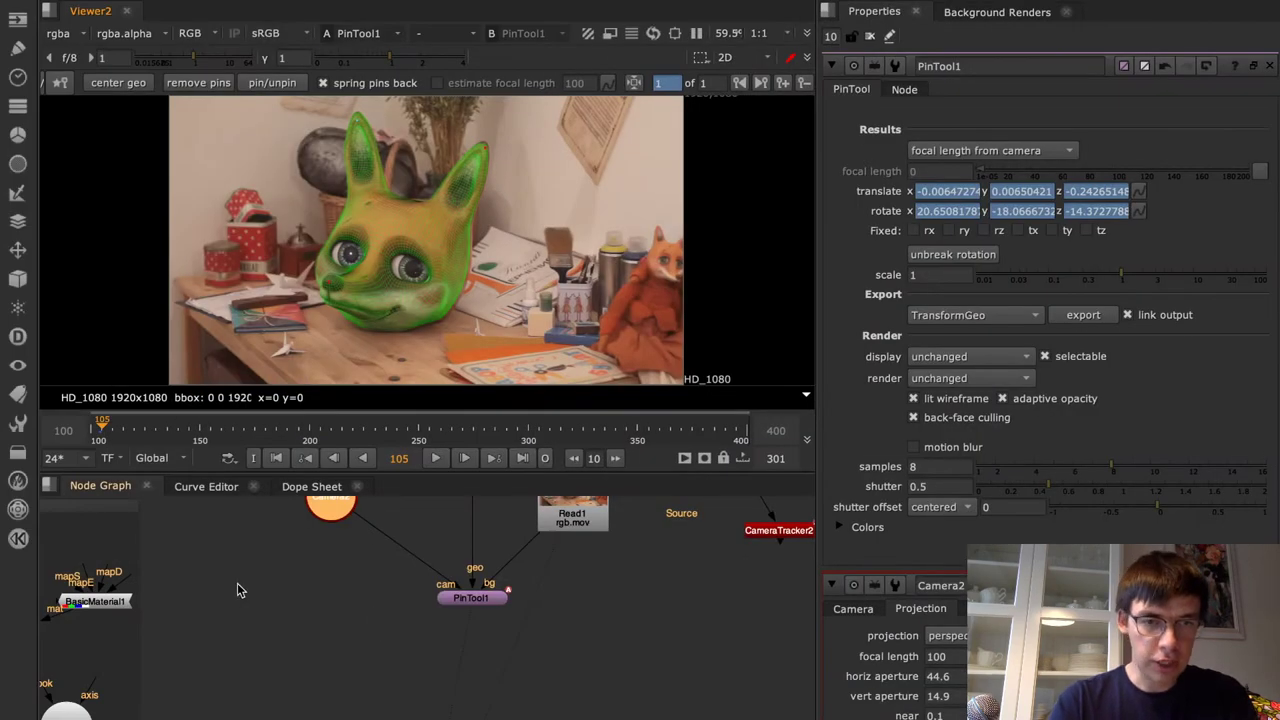
Examine the node setup inside the Focal Length backdrop, from ReadGeo1 and Camera1 through Scene1 to ScanlineRender1
middle_drag(237, 583, 694, 535)
key(space)
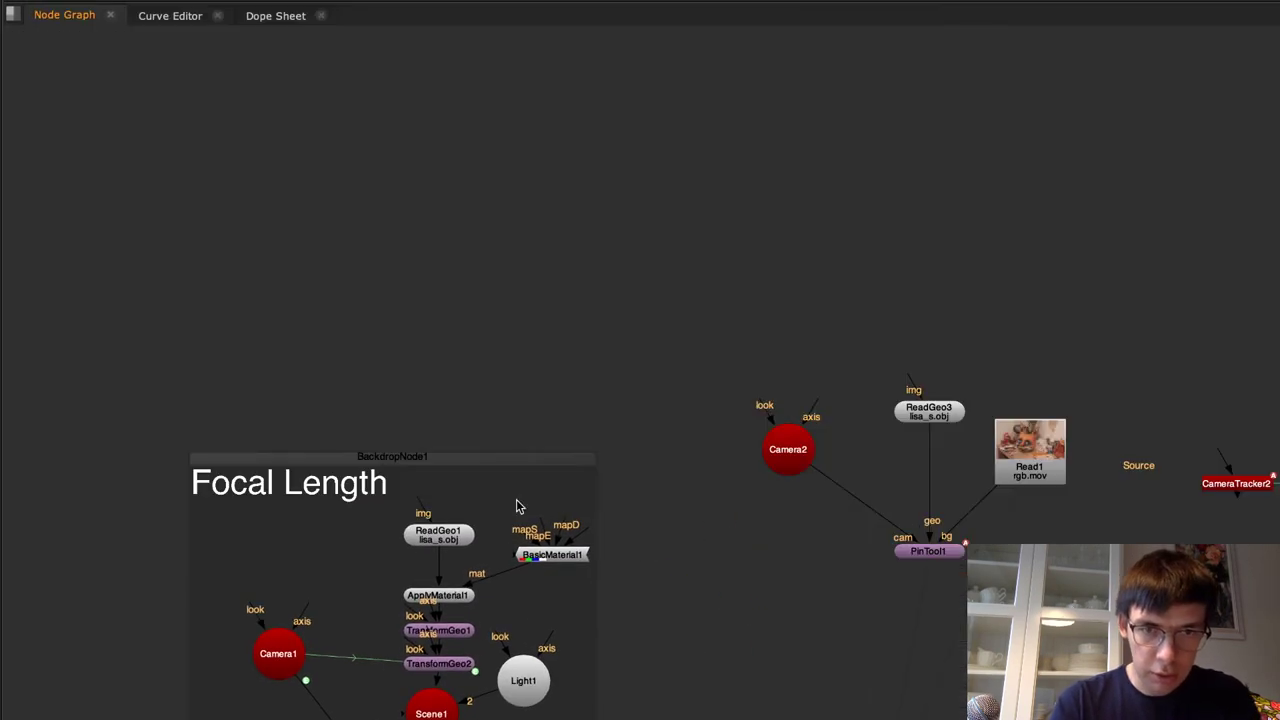
middle_drag(617, 403, 697, 222)
scroll(478, 390, up, 5)
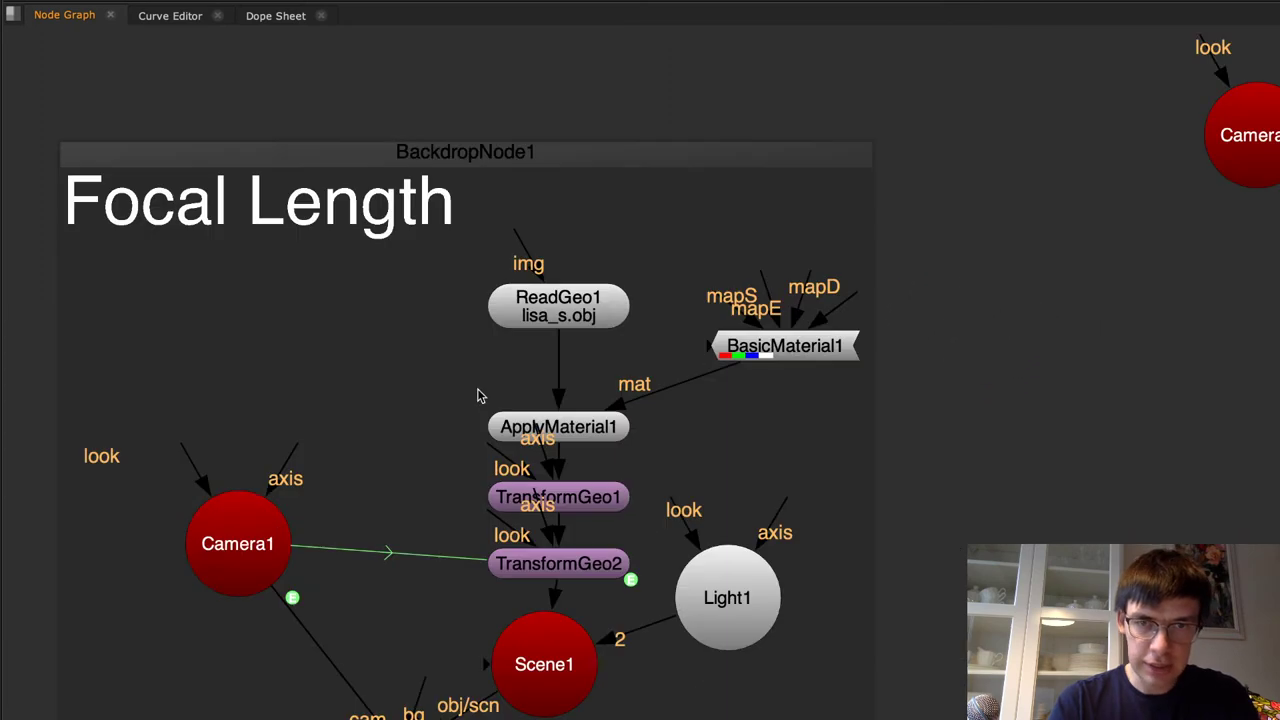
middle_drag(478, 390, 469, 390)
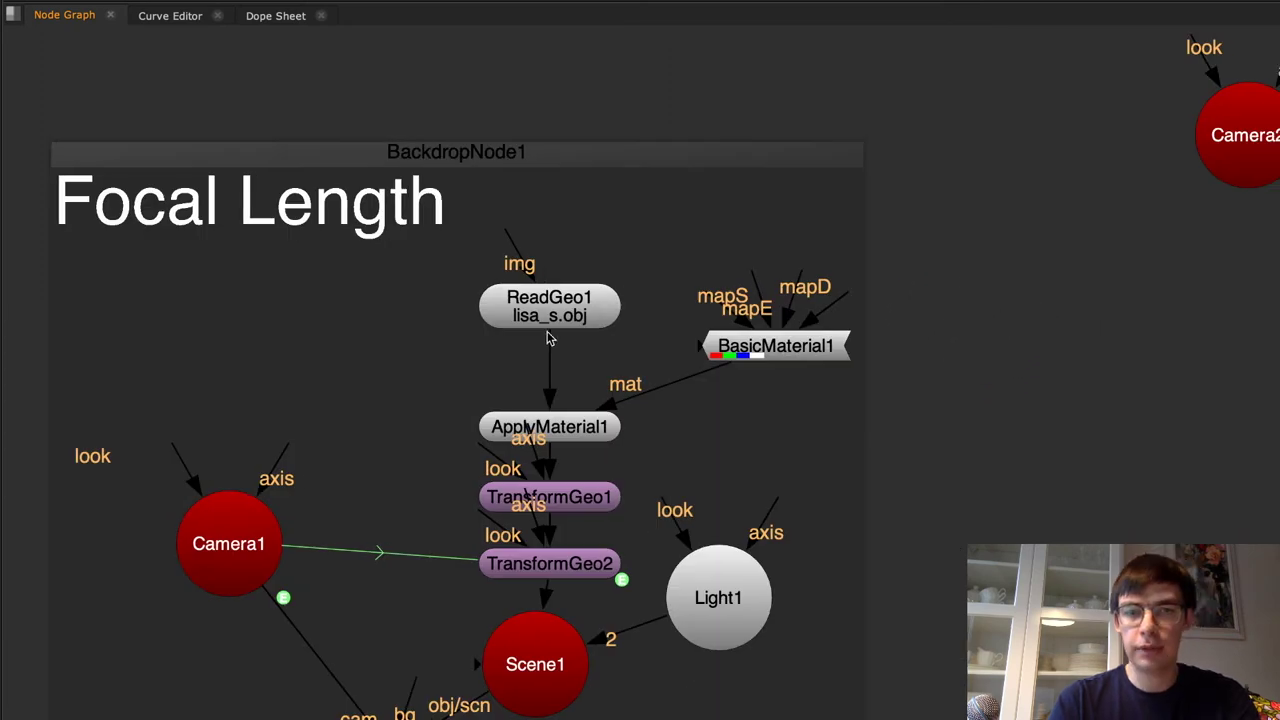
drag(527, 424, 580, 410)
key(space)
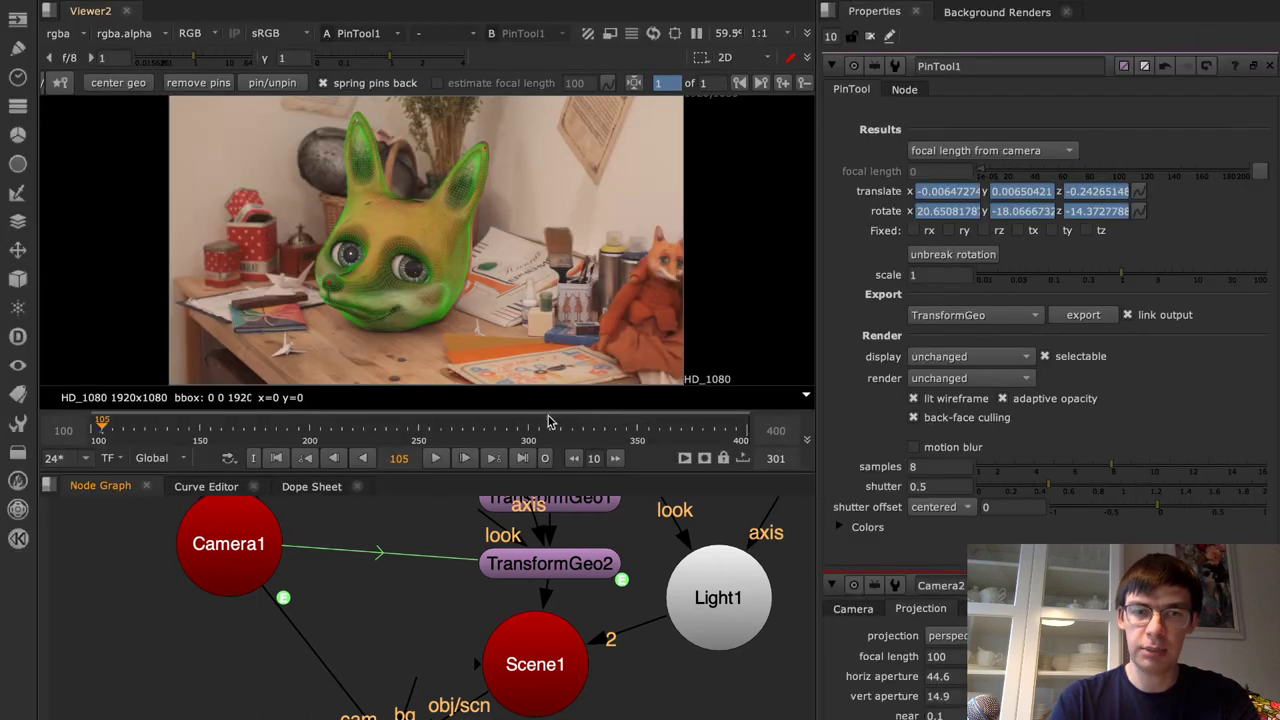
key(g)
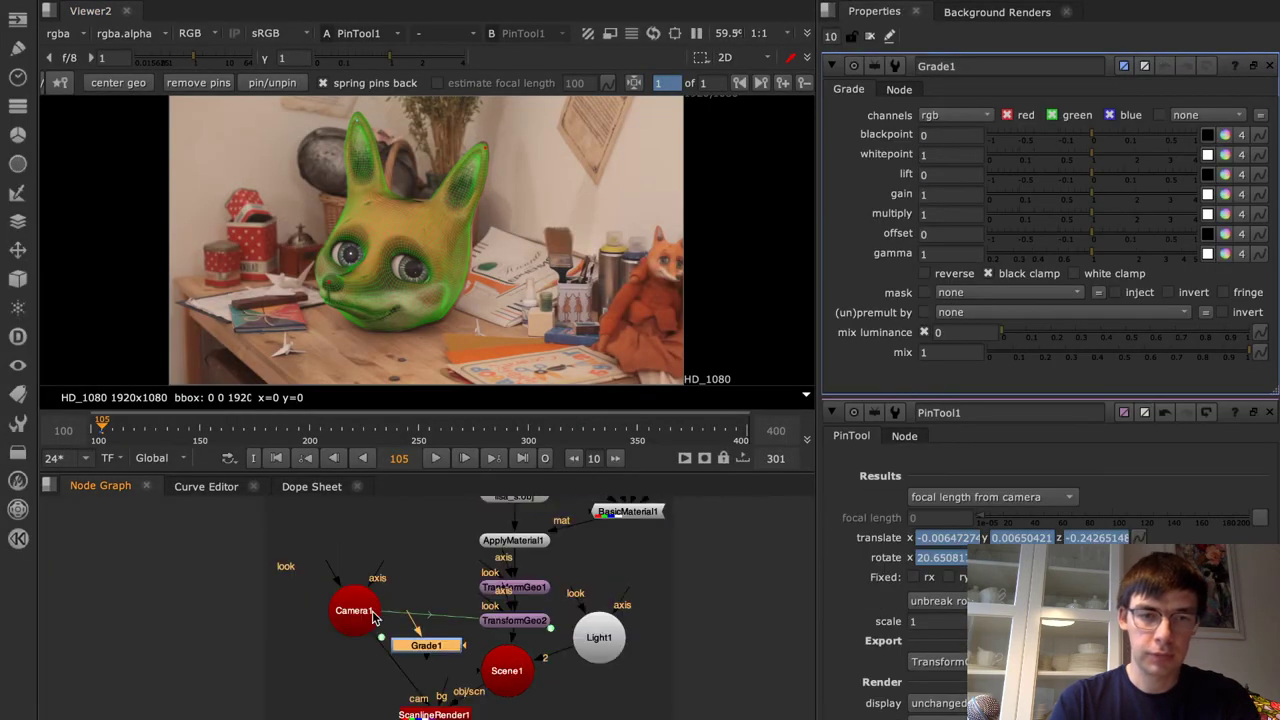
key(Delete)
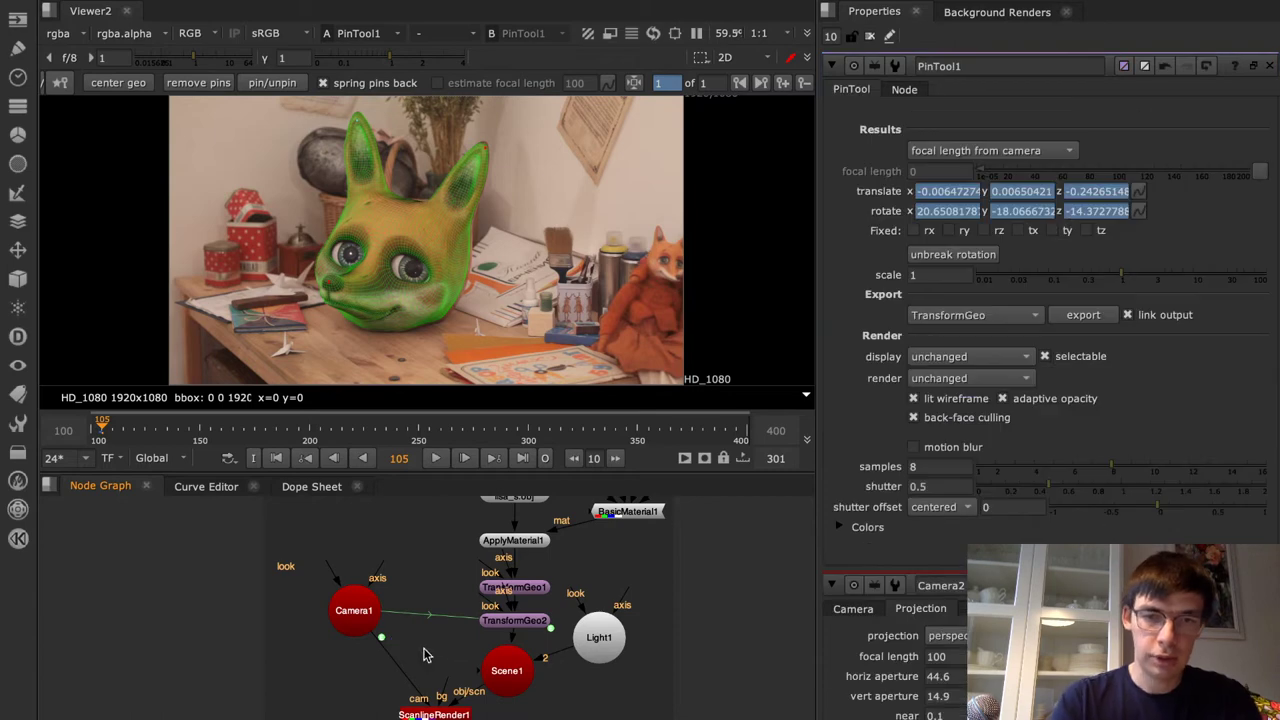
Display ApplyMaterial1's fox head in the 3D viewer, close all open node properties, and frame the geometry
click(490, 598)
key(1)
scroll(400, 271, down, 10)
scroll(402, 262, up, 10)
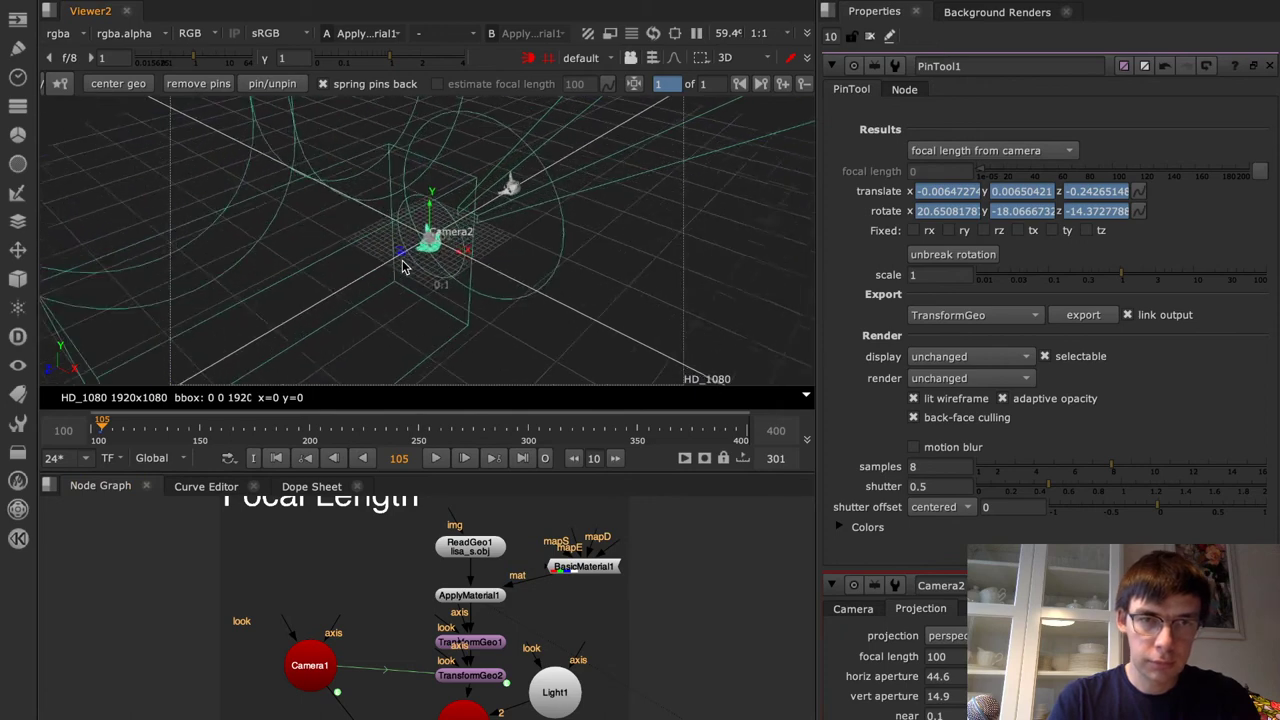
click(870, 37)
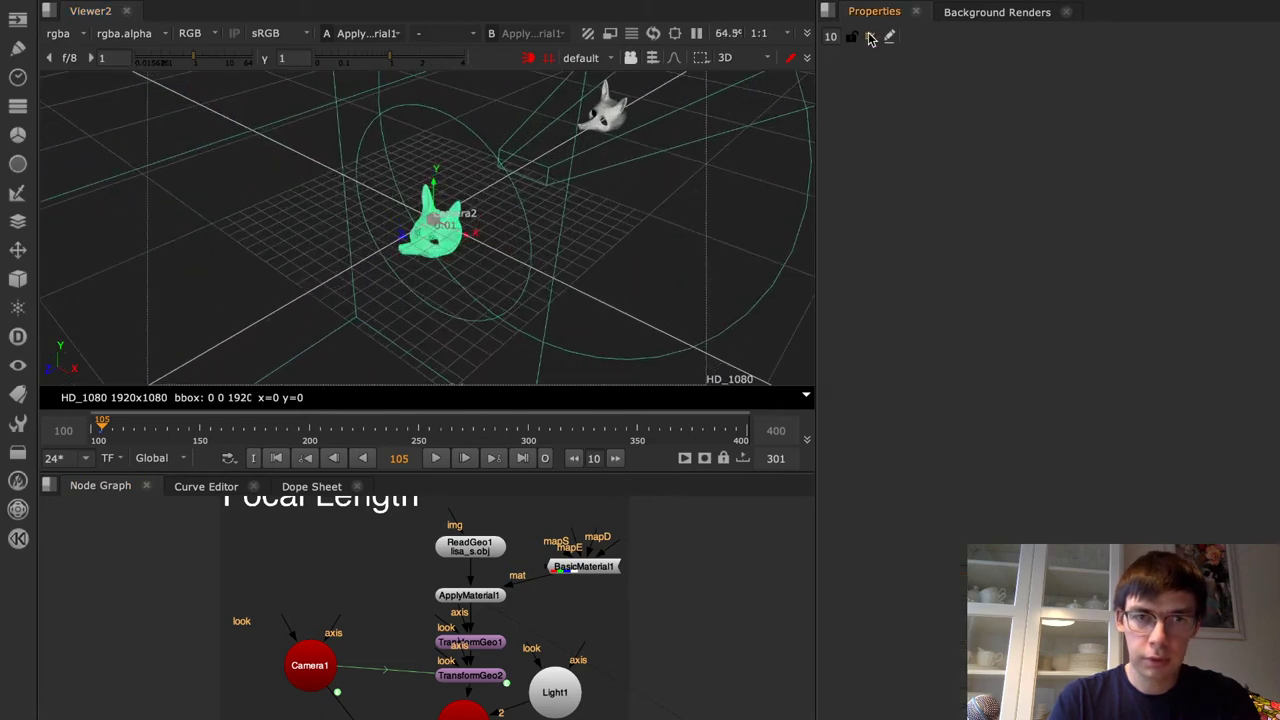
key(f)
key(Tab)
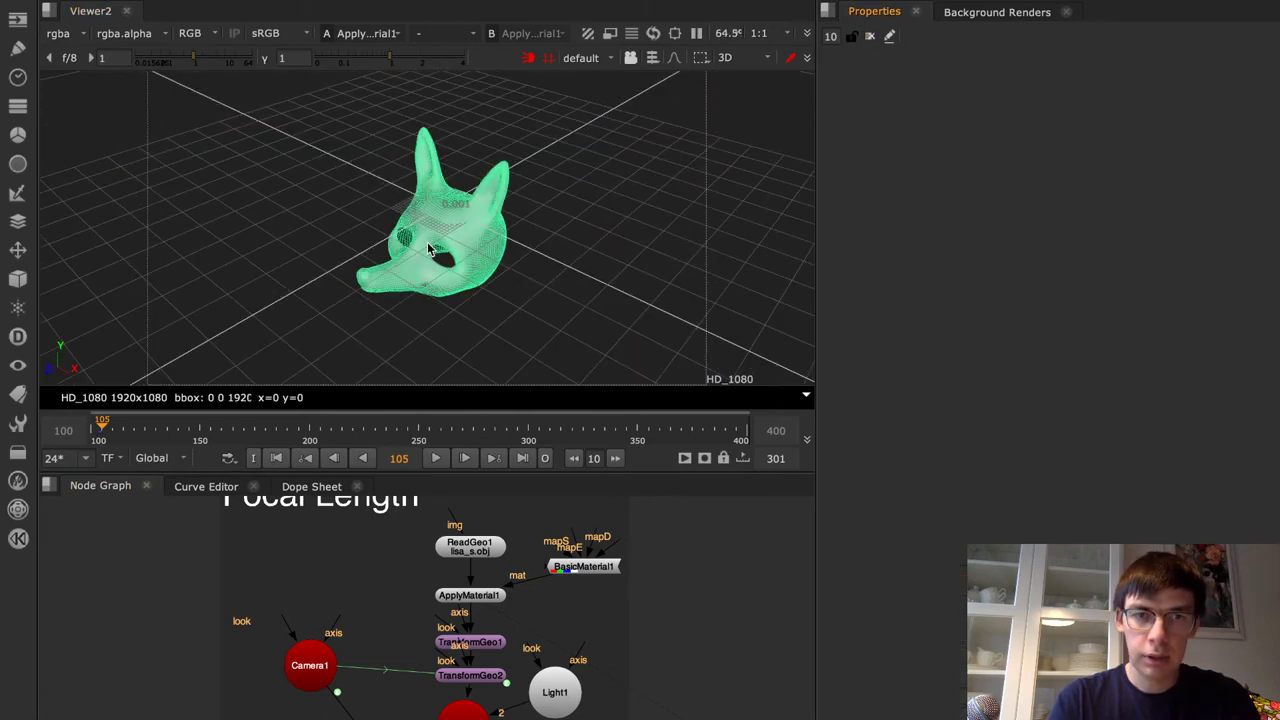
Compare the fox head's position and size at TransformGeo1 and TransformGeo2 in the 3D viewer
click(476, 644)
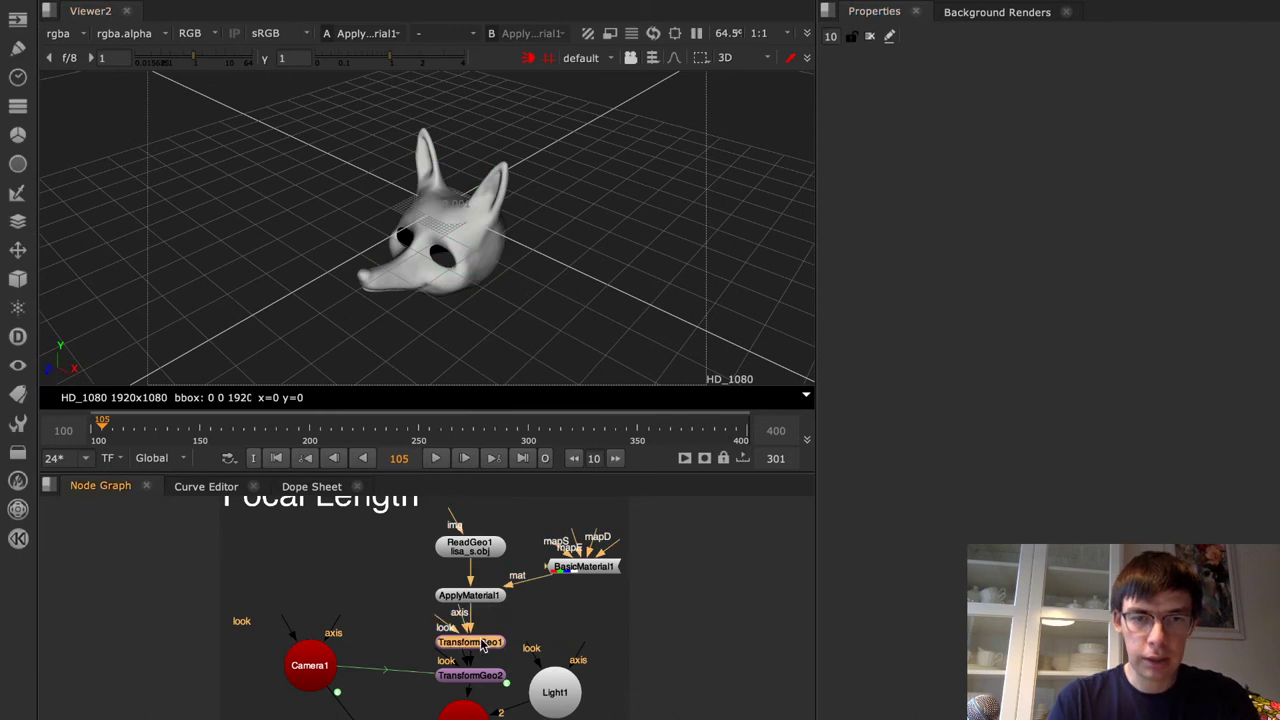
key(1)
click(476, 677)
key(1)
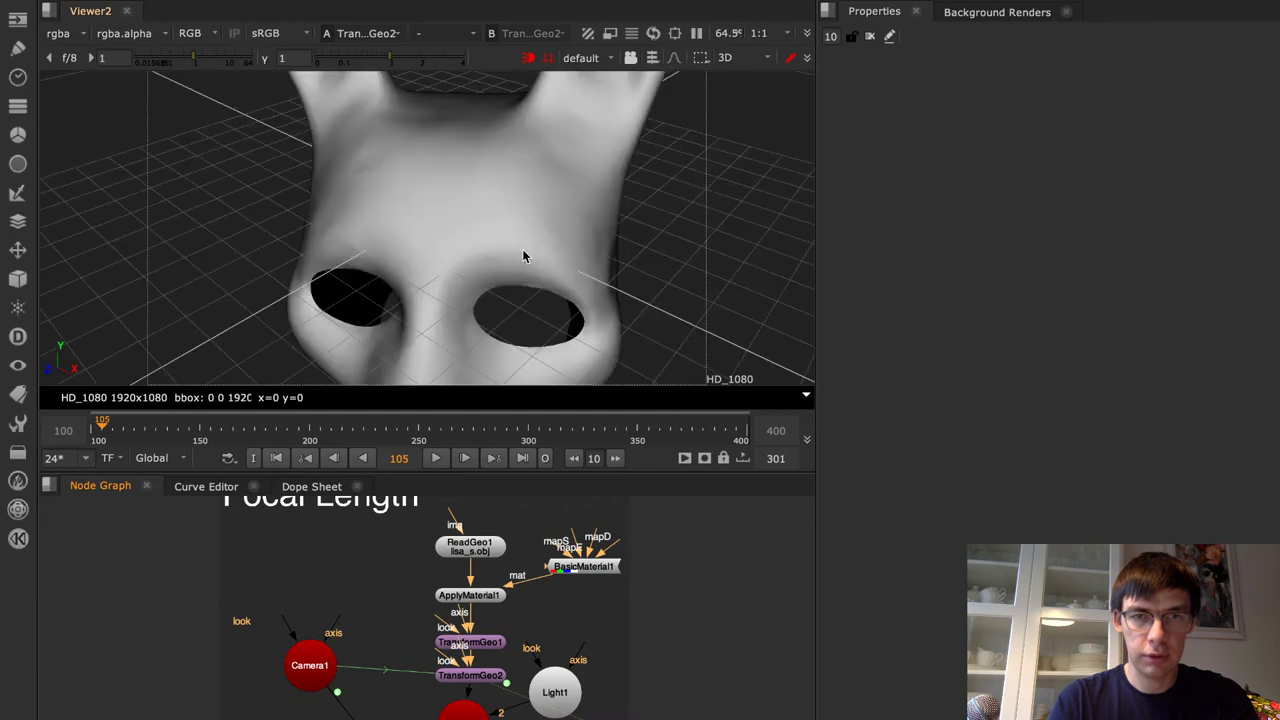
scroll(523, 256, down, 6)
scroll(523, 256, down, 5)
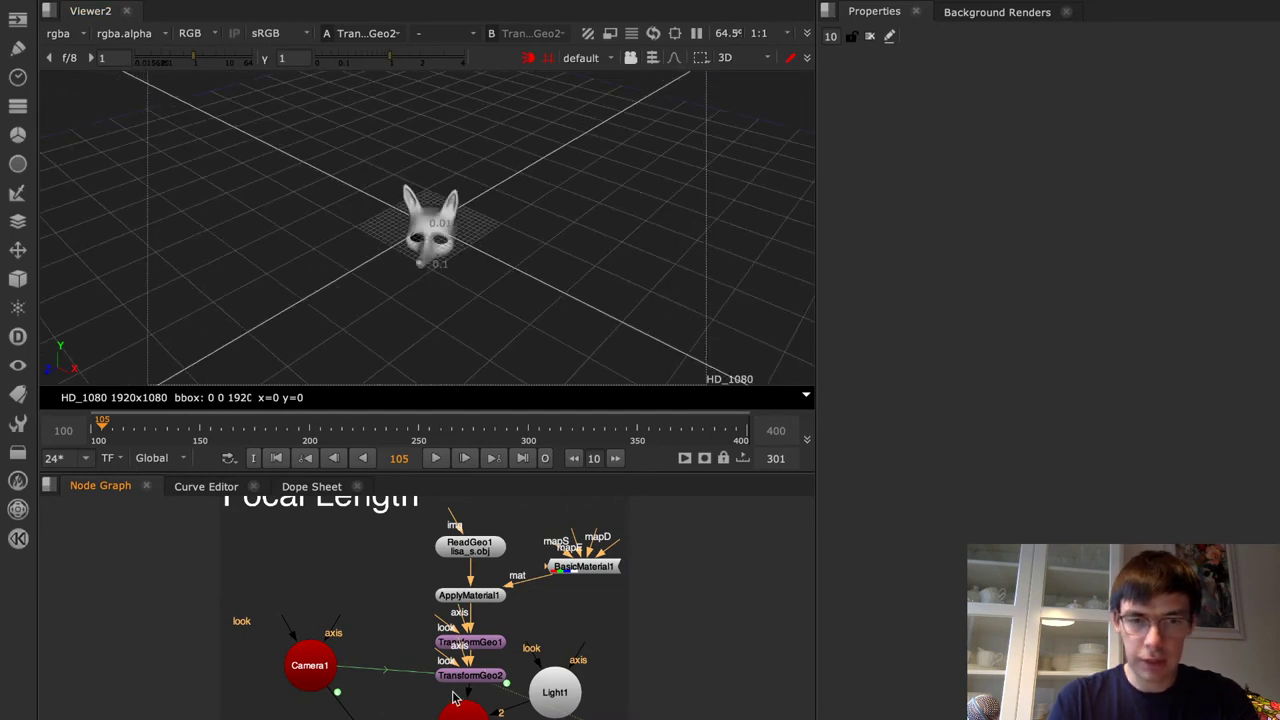
Show Camera1's projection settings and examine the camera's placement relative to the fox head
double_click(312, 665)
scroll(323, 172, down, 5)
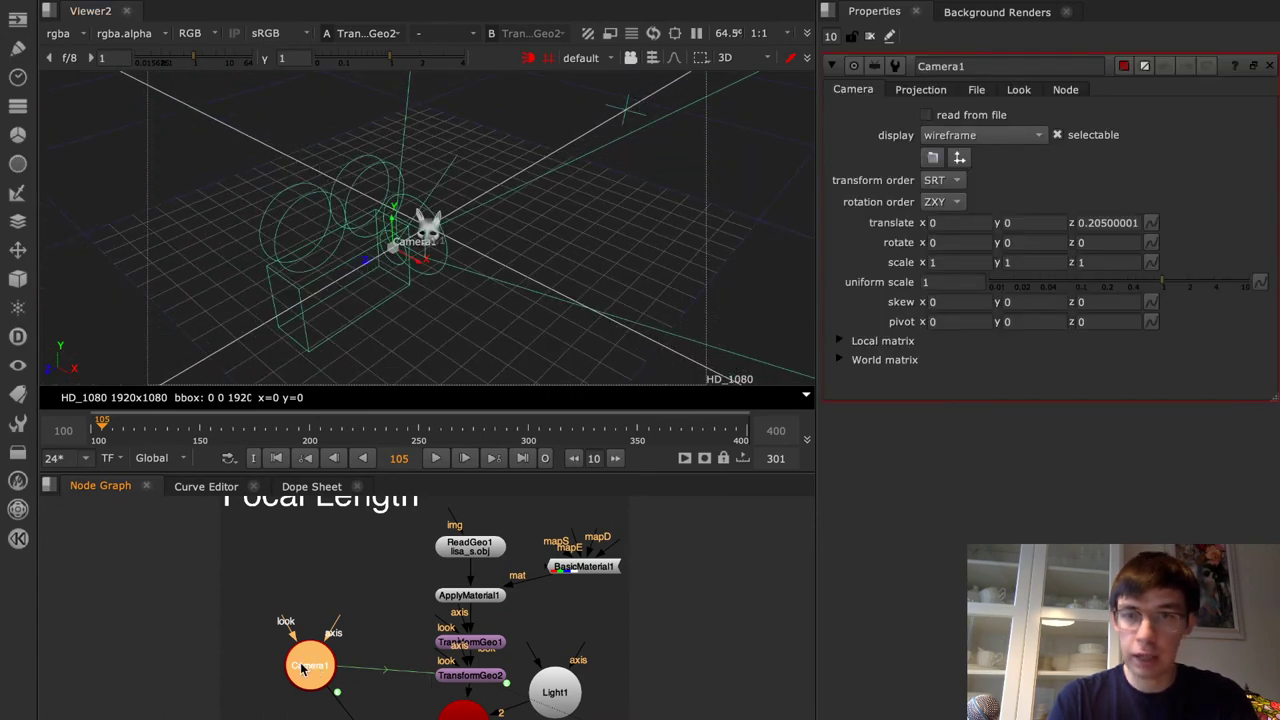
click(920, 90)
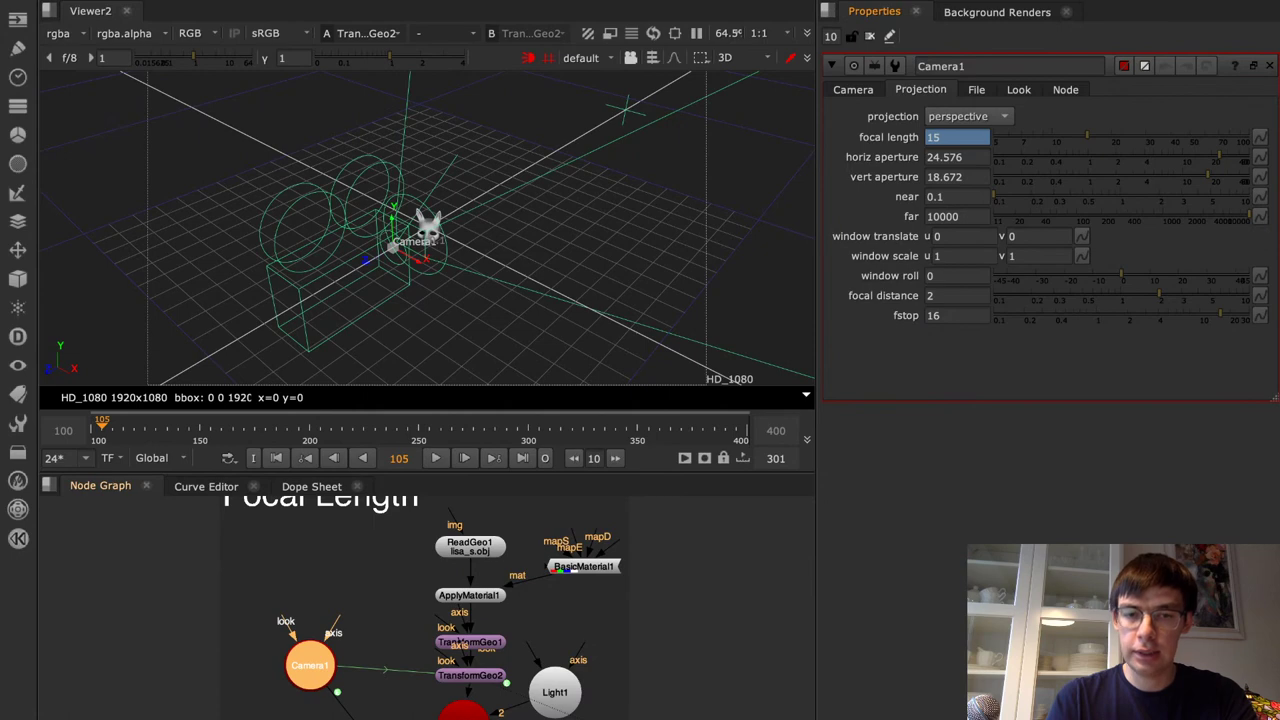
Inspect the expression that drives TransformGeo2's uniform scale and close it without changes
click(476, 680)
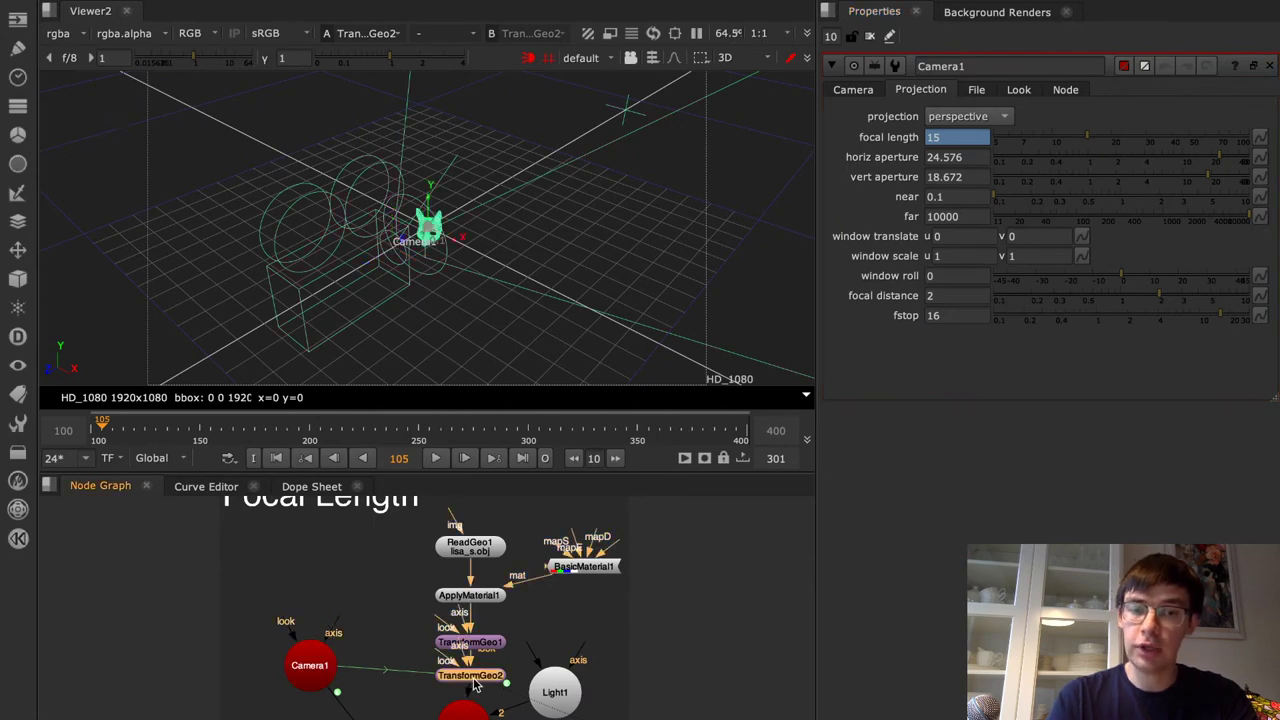
double_click(476, 678)
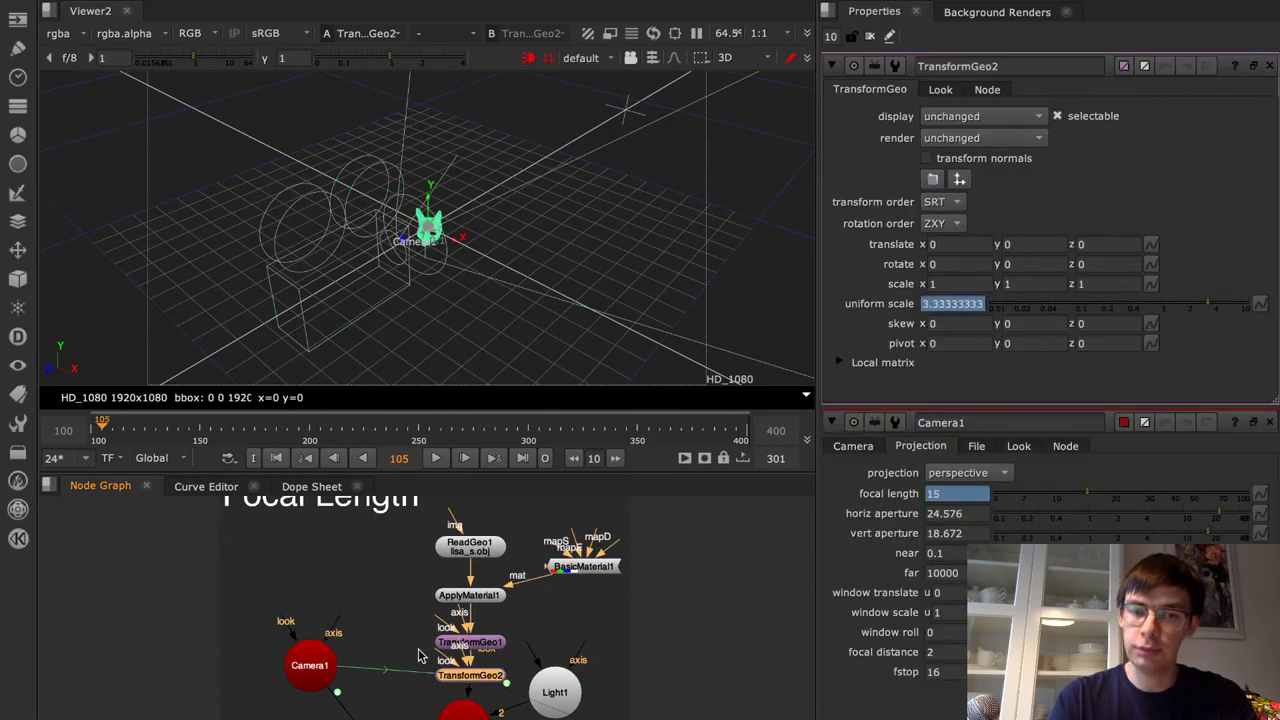
click(951, 304)
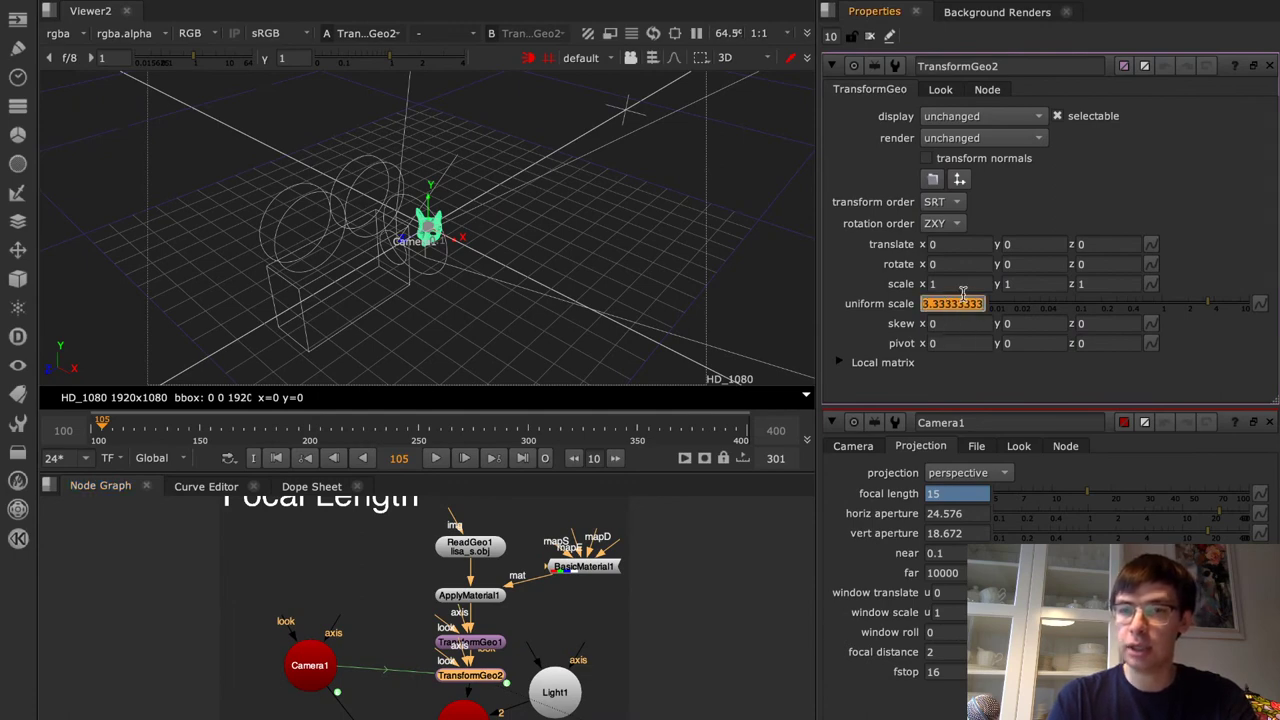
click(848, 332)
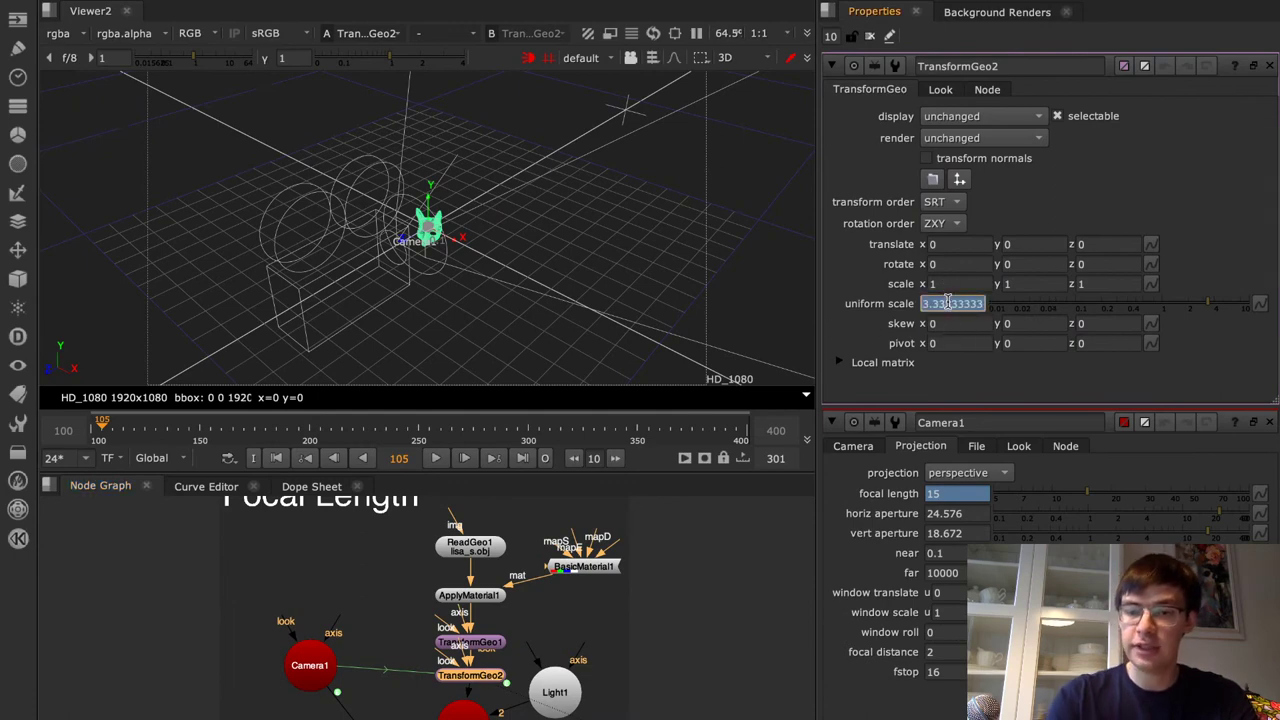
key(equal)
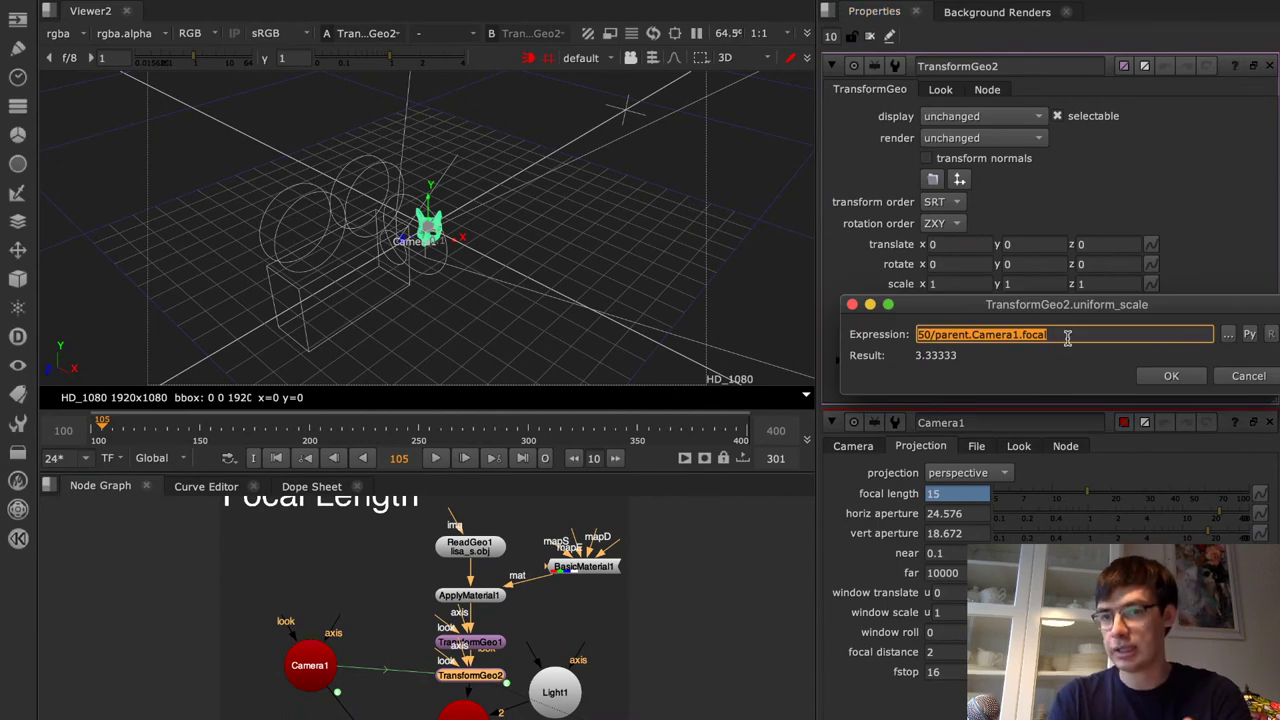
click(940, 334)
drag(930, 335, 872, 340)
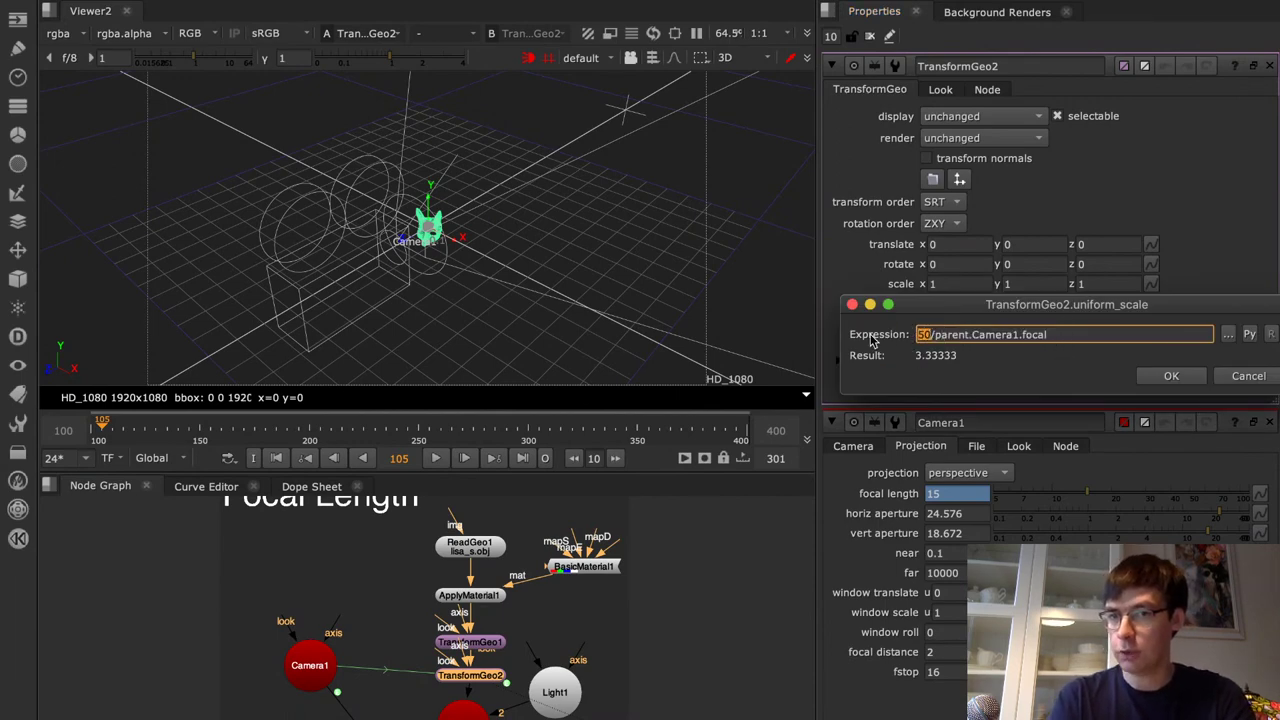
click(1250, 377)
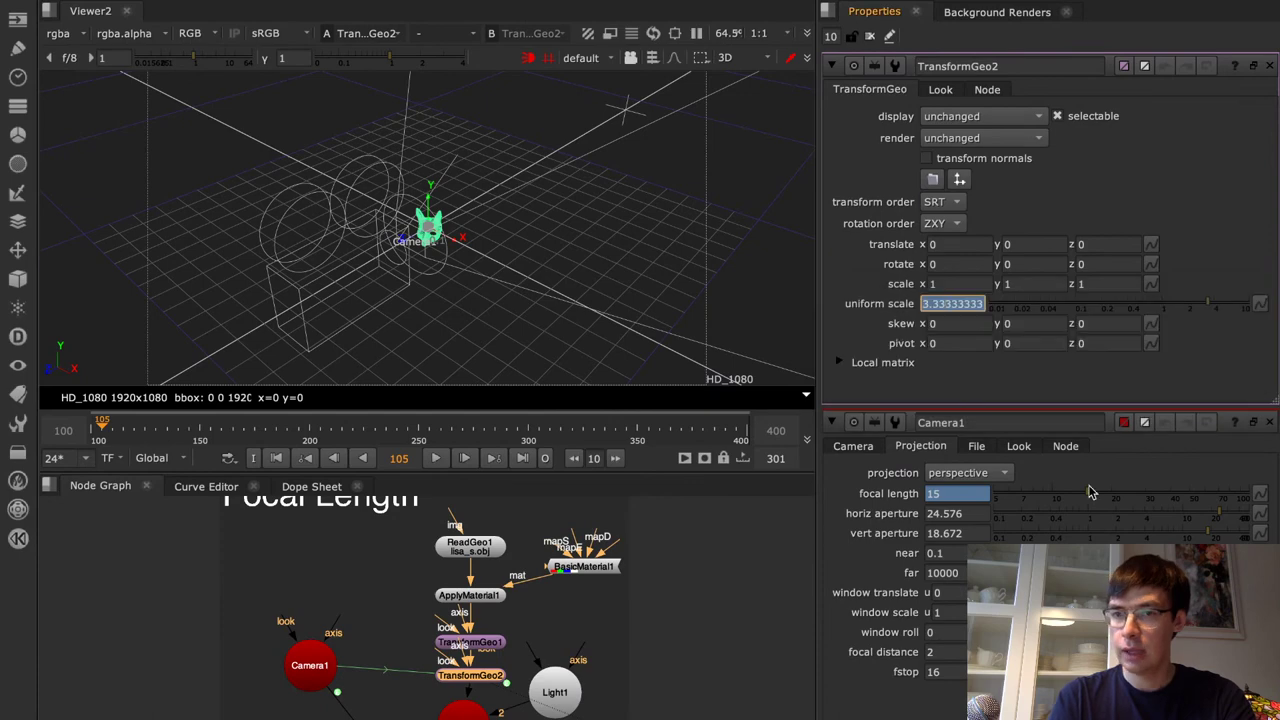
Inspect the expression that drives Camera1's focal length and close it without changes
double_click(303, 668)
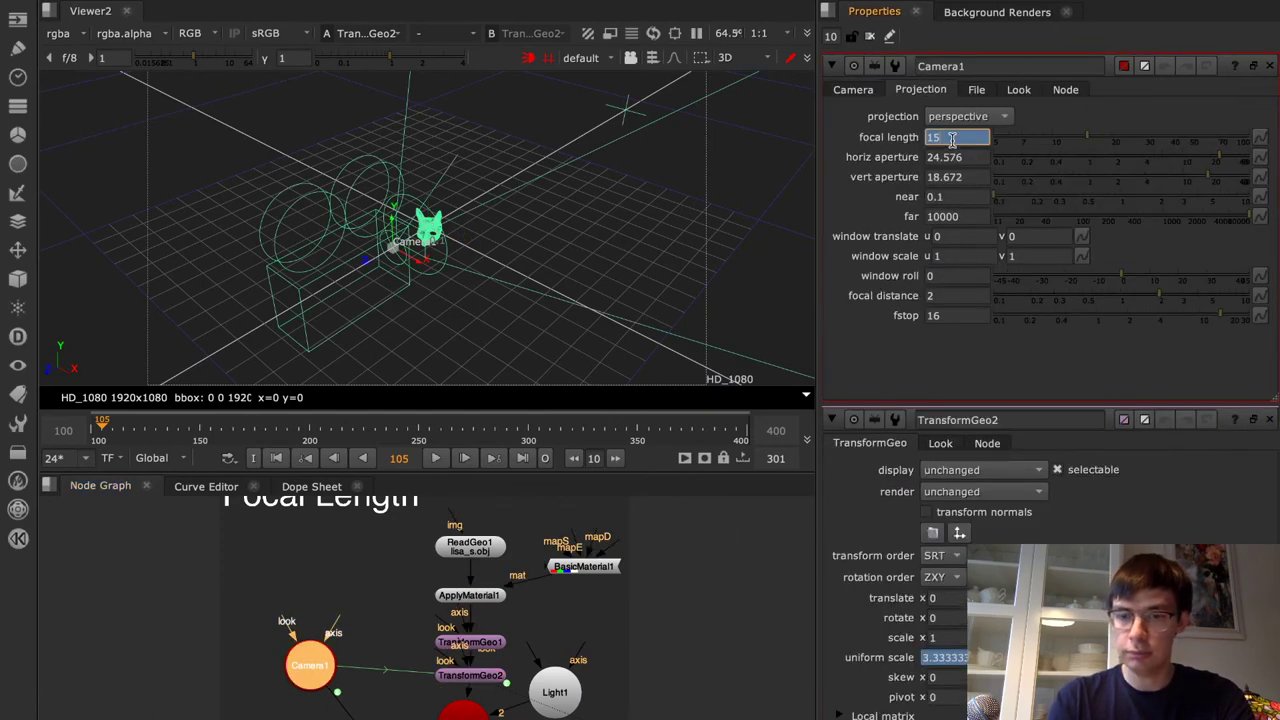
key(equal)
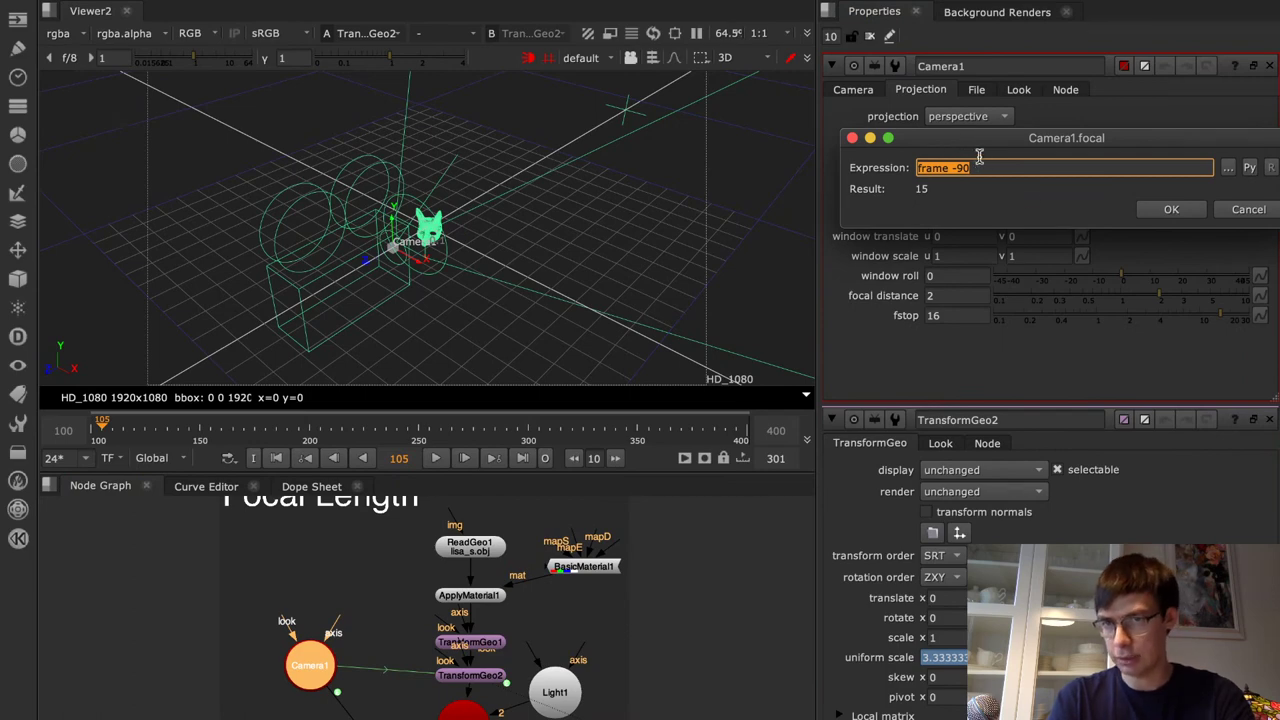
click(1247, 210)
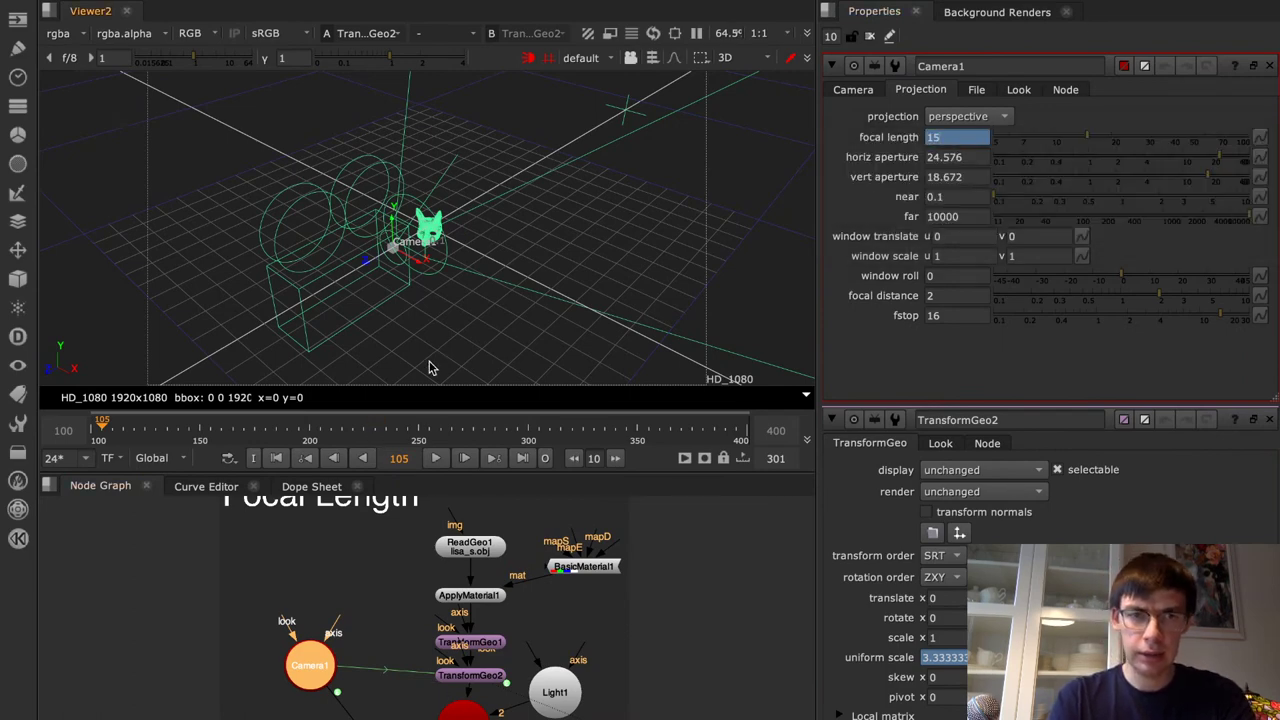
Narrow the visible timeline range to frames 100–186 and play the animation forward
scroll(91, 430, down, 2)
middle_drag(91, 429, 256, 423)
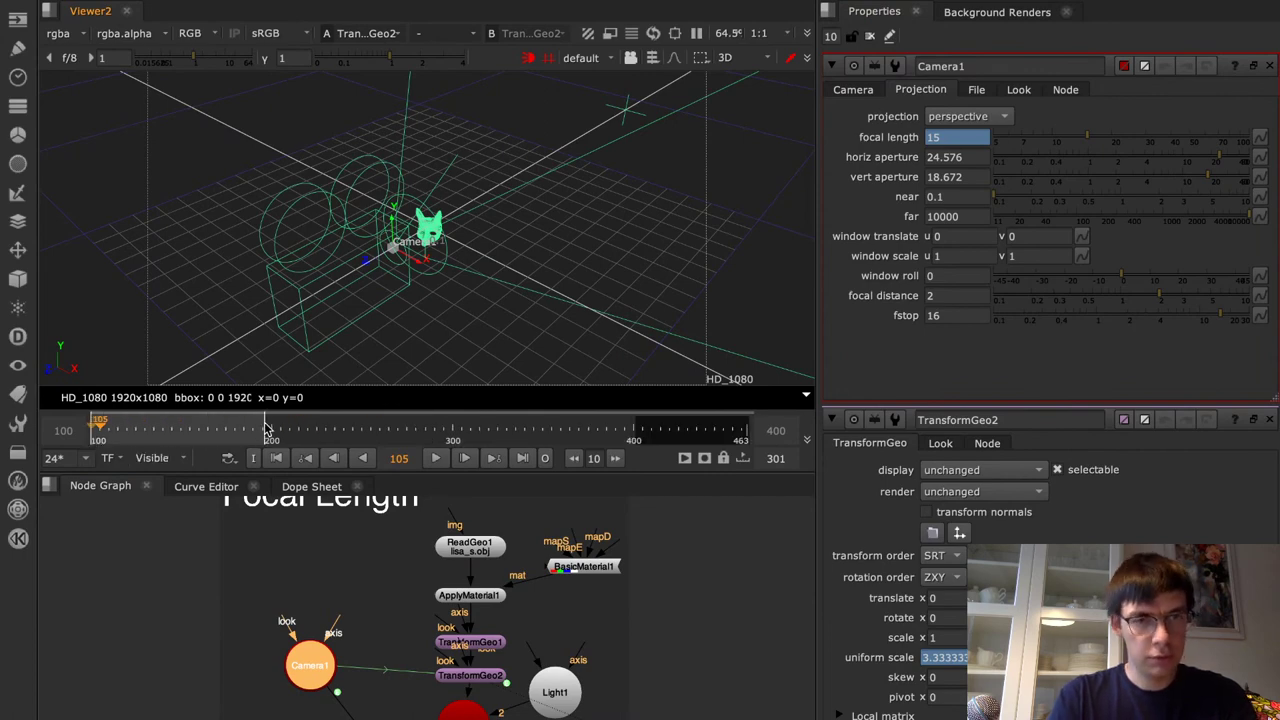
scroll(256, 428, up, 3)
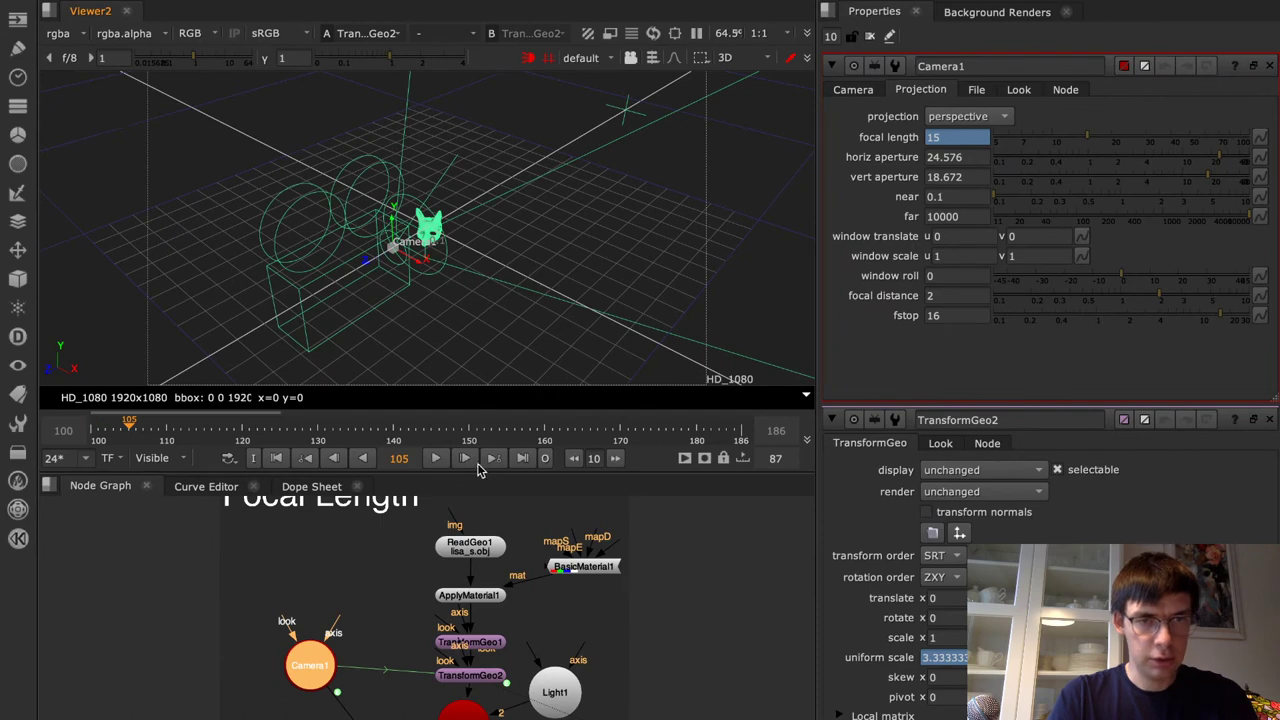
click(430, 458)
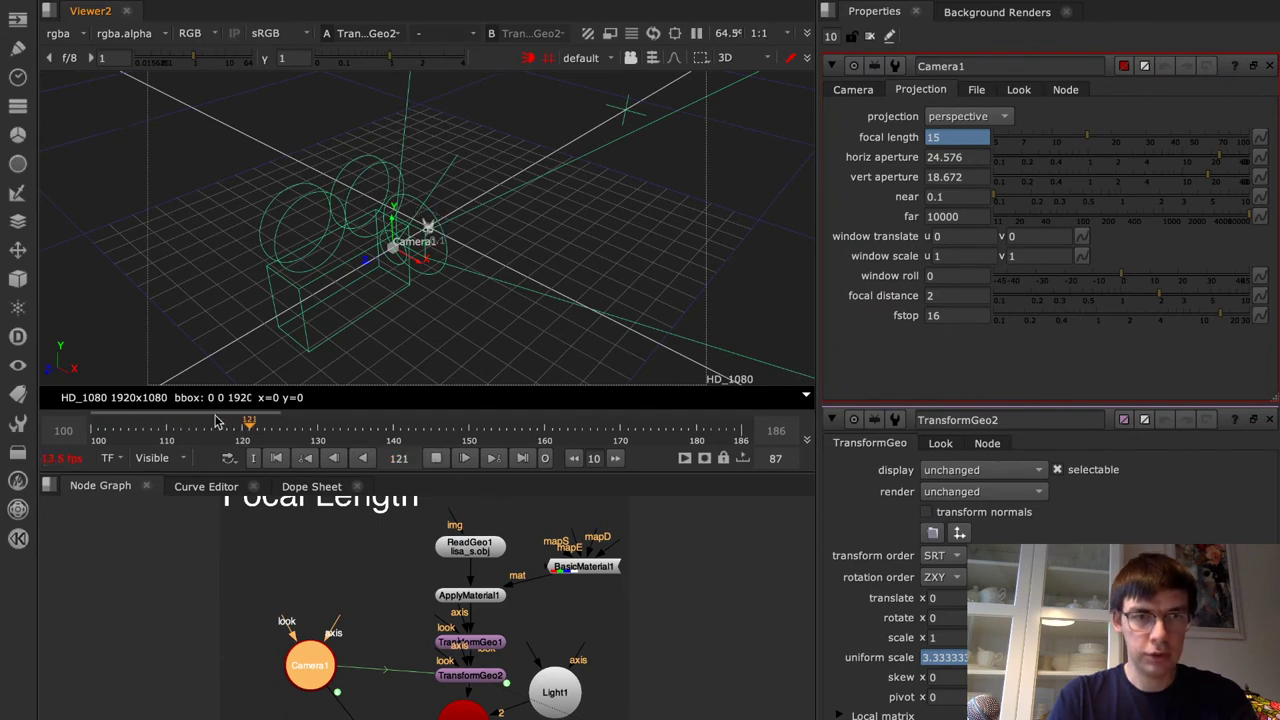
View Camera1 alone and Scene1's combined output in the 3D viewer during playback
click(314, 666)
key(1)
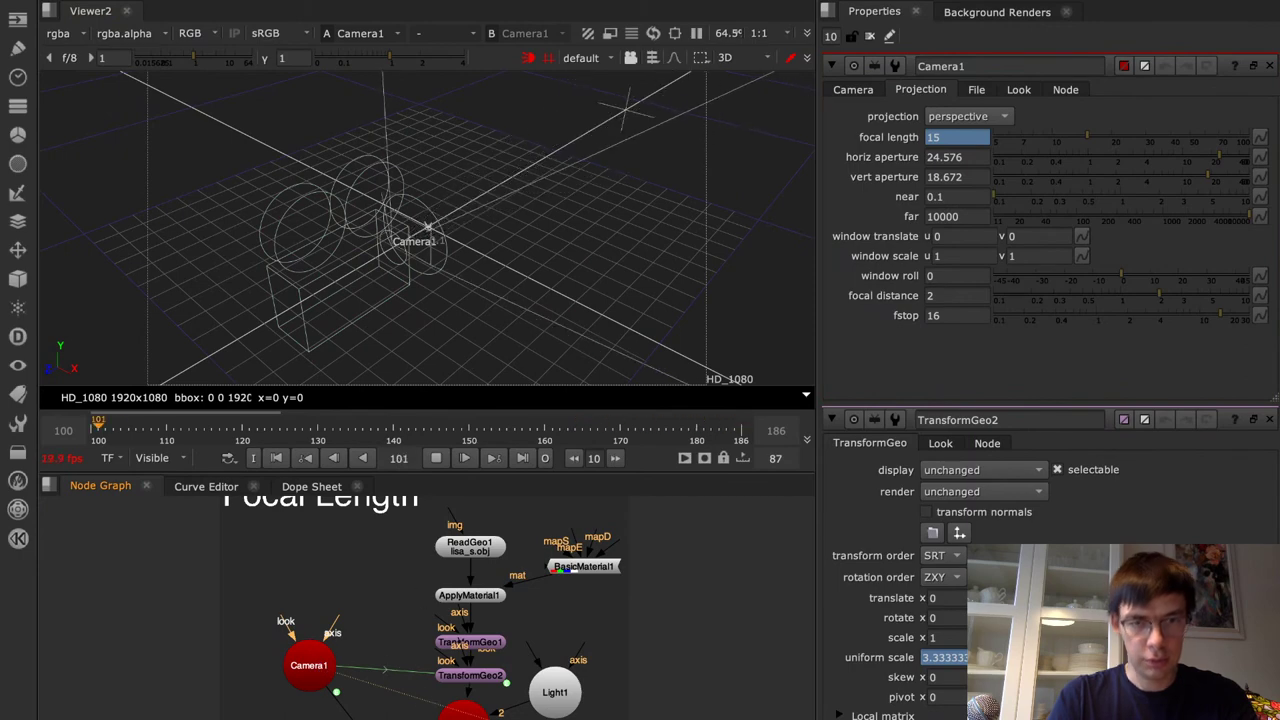
click(464, 711)
key(1)
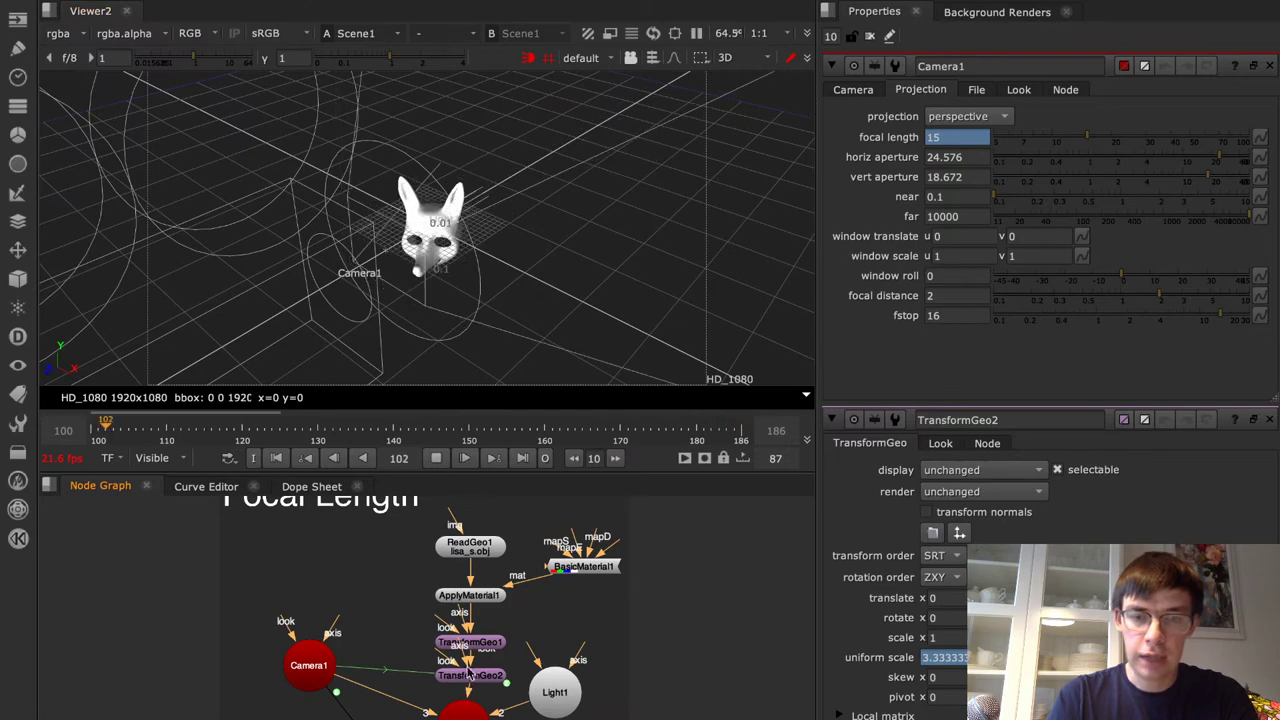
Display ScanlineRender1's output in the 2D viewer to watch the rendered fox head during playback
middle_drag(386, 699, 422, 636)
click(428, 706)
key(1)
click(435, 674)
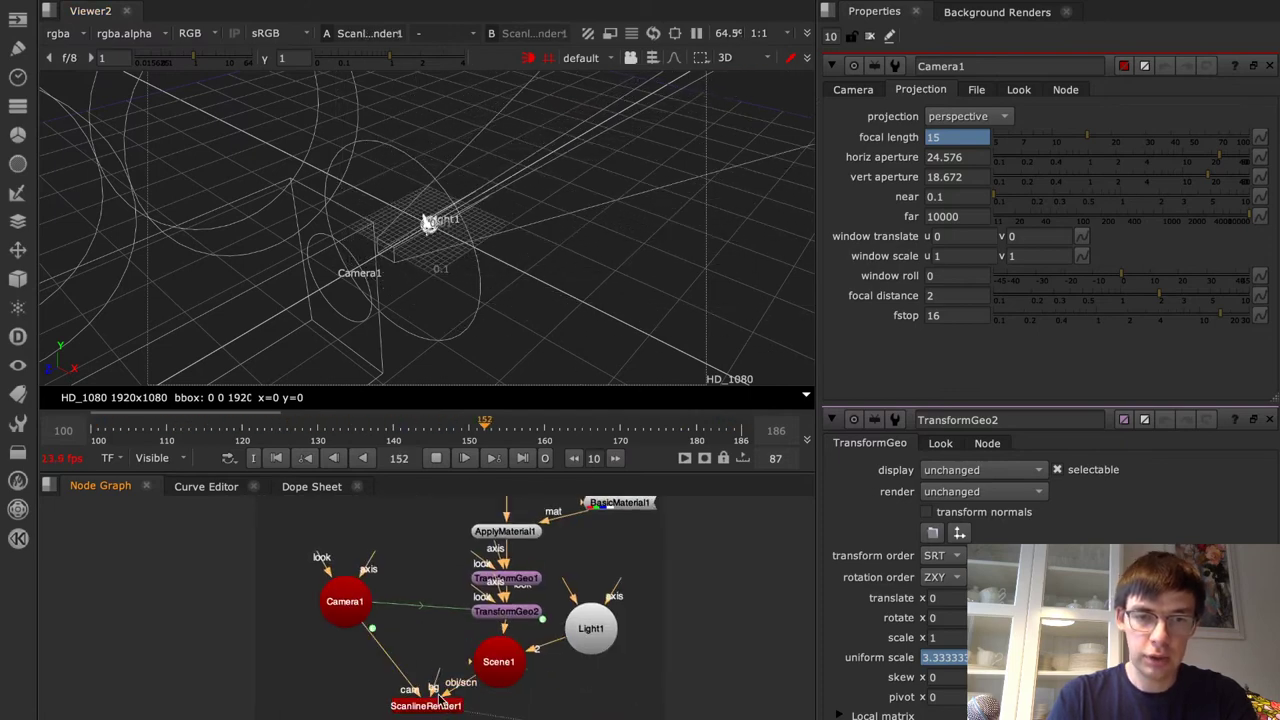
key(Tab)
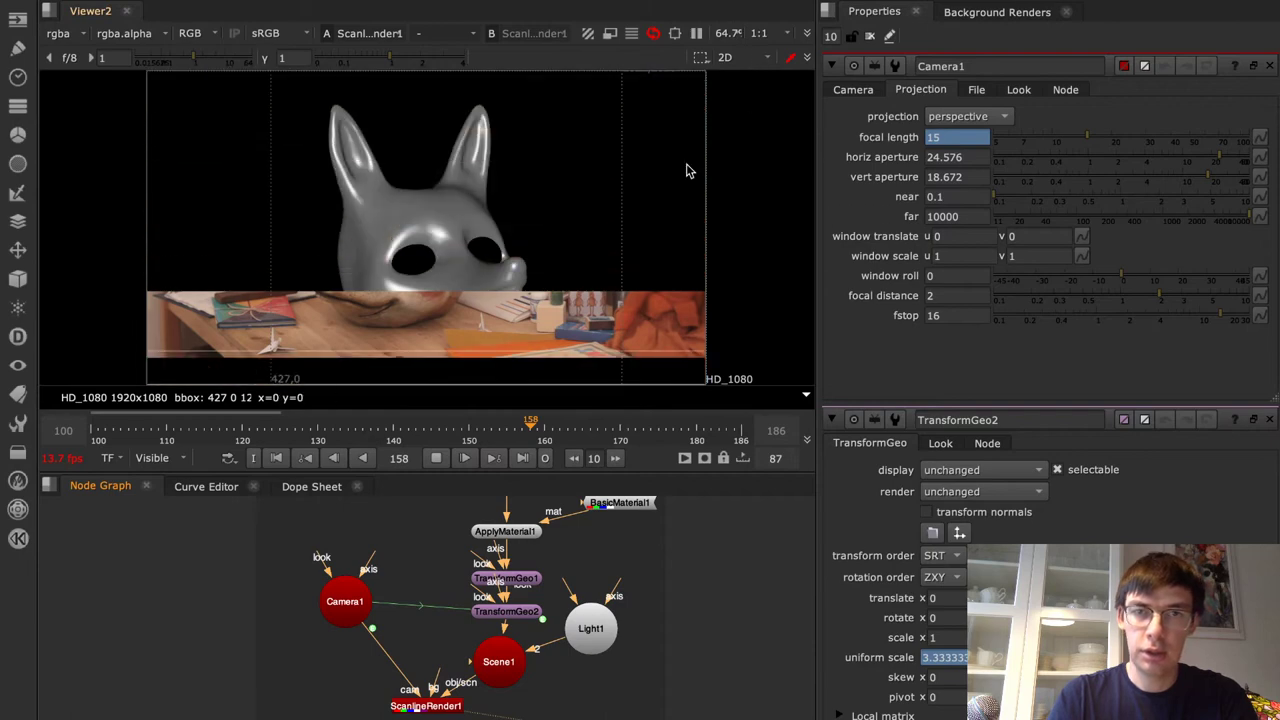
Limit the playback range to frames 100–151, review the perspective change, and stop playback at frame 122
click(92, 441)
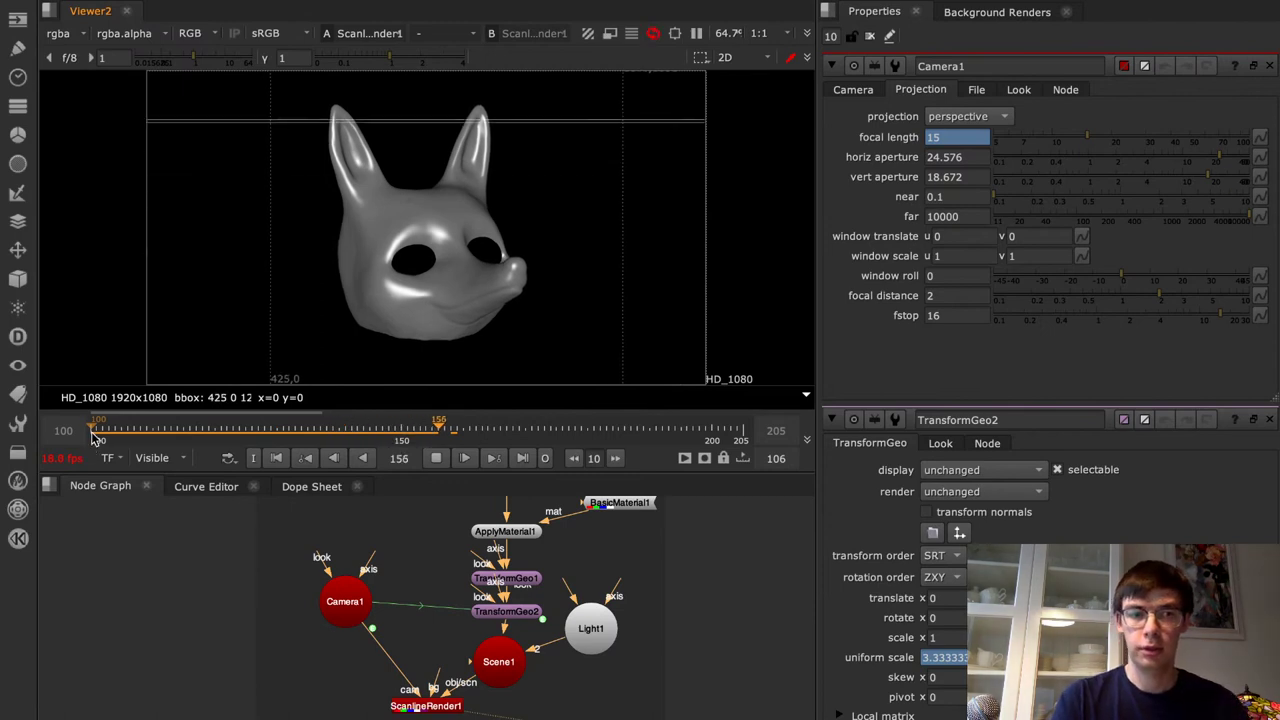
middle_drag(213, 439, 414, 426)
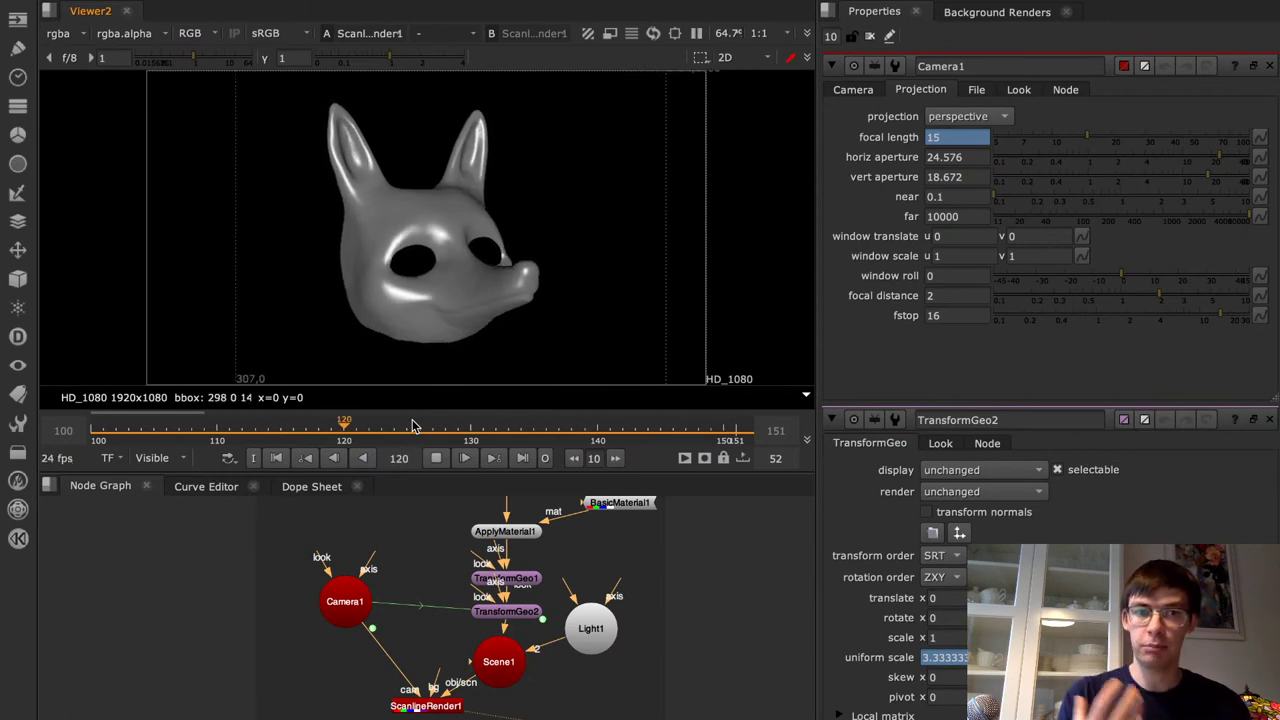
click(434, 462)
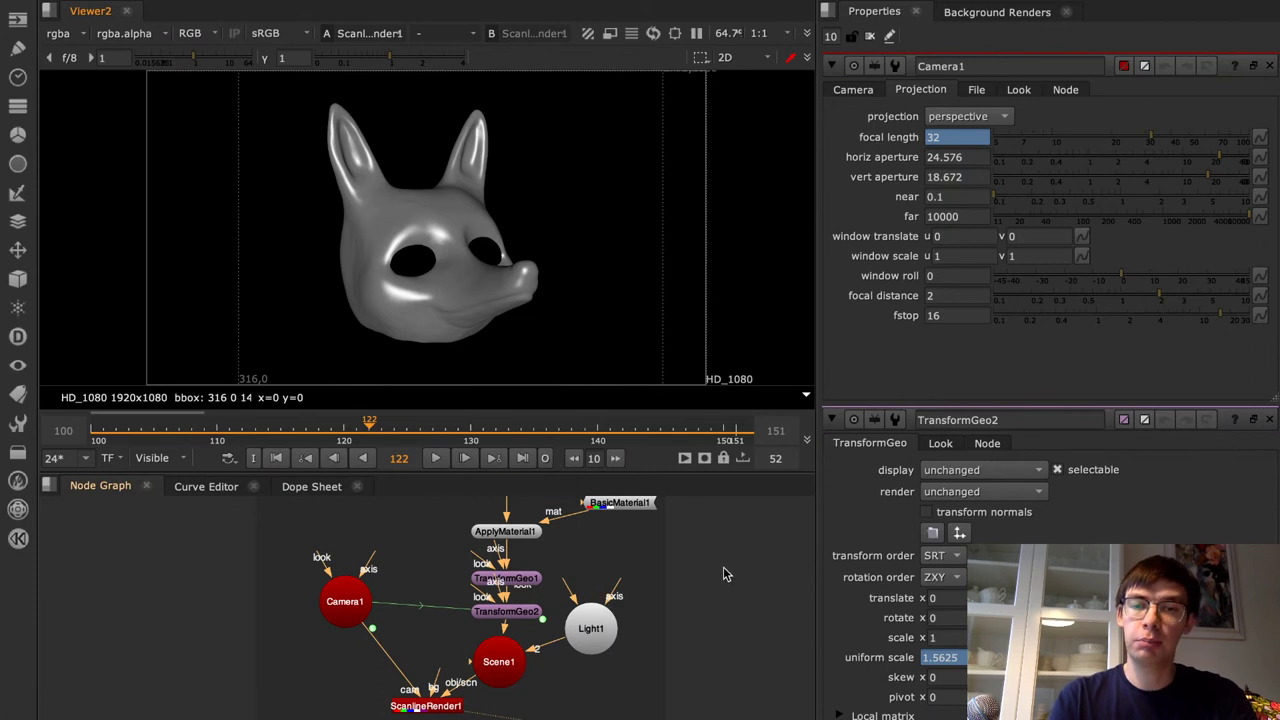
Return to the PinTool1 setup, display PinTool1 in the viewer, and open its properties
middle_drag(723, 571, 331, 634)
scroll(460, 635, down, 5)
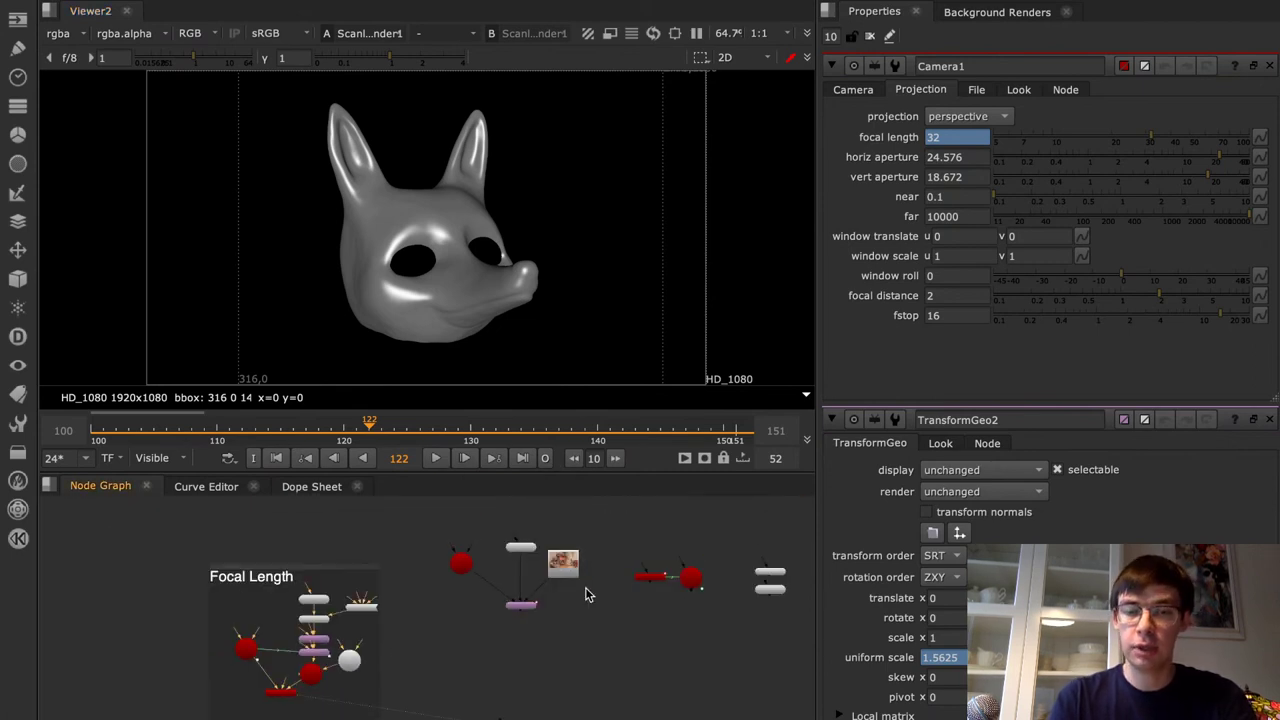
scroll(590, 582, up, 5)
middle_drag(332, 668, 340, 719)
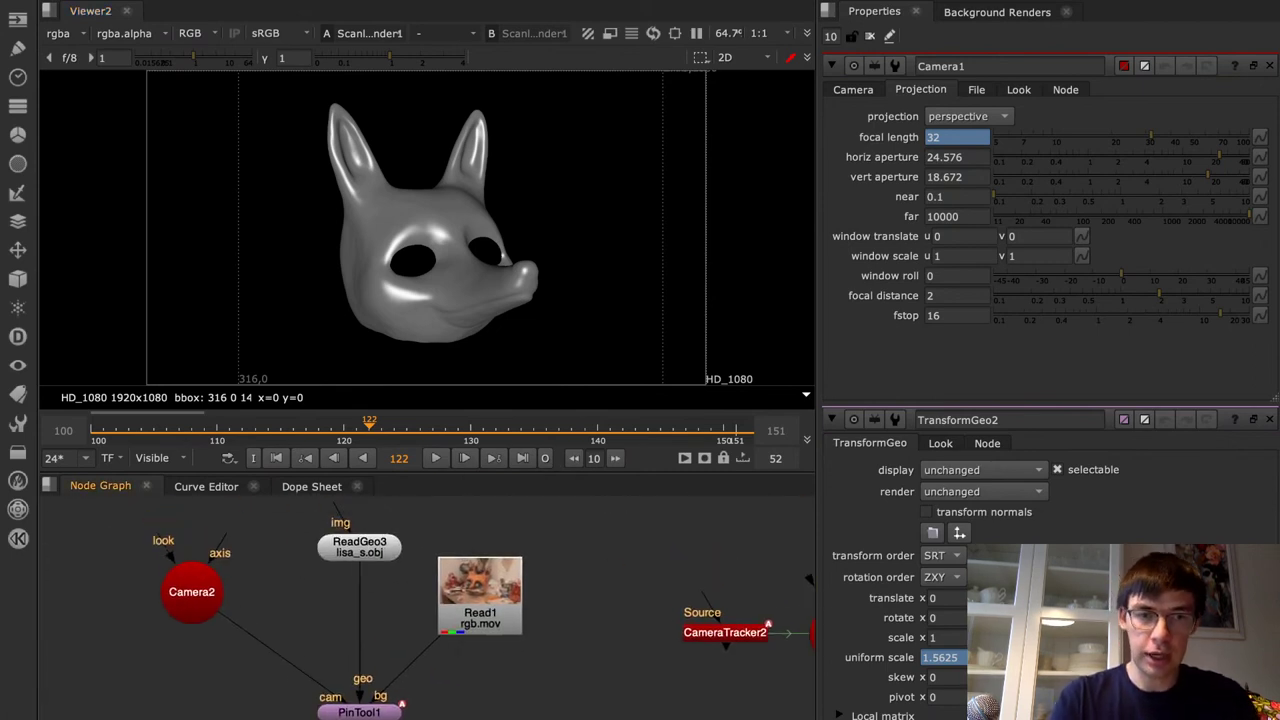
click(358, 712)
key(1)
double_click(358, 712)
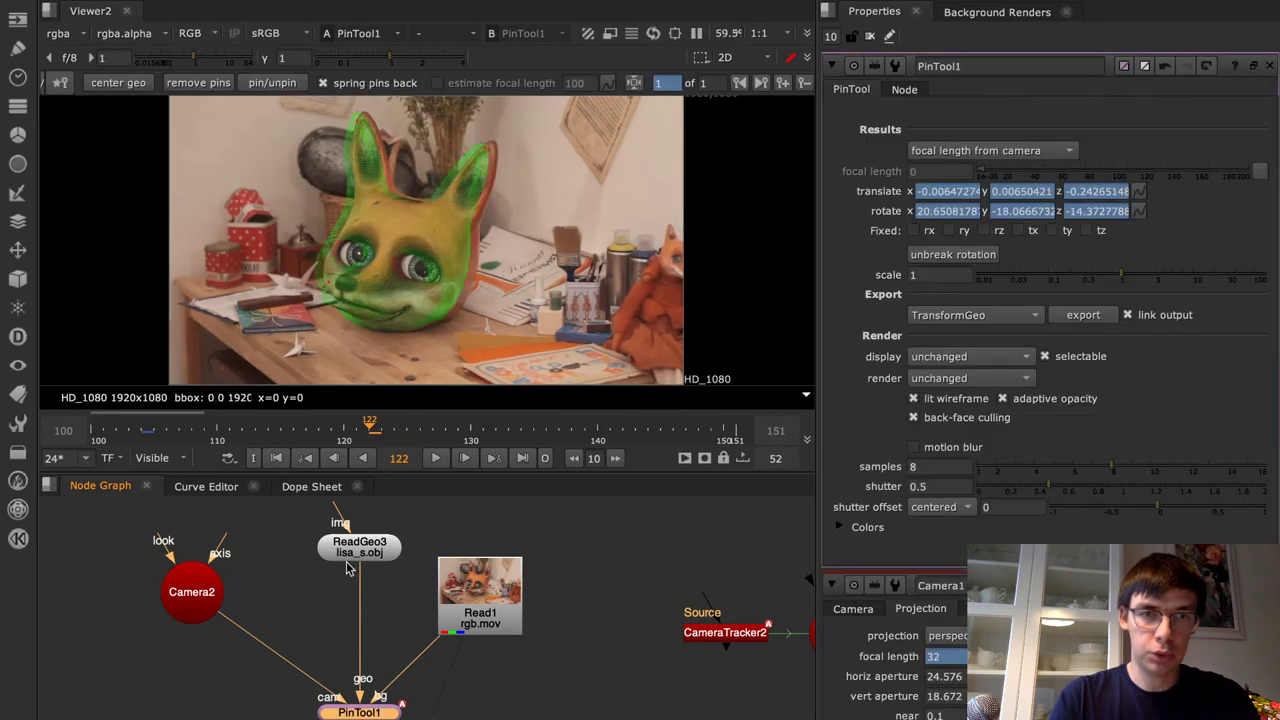
Set Camera2's horizontal aperture to 22.3 and open its focal length for editing
double_click(193, 592)
click(952, 157)
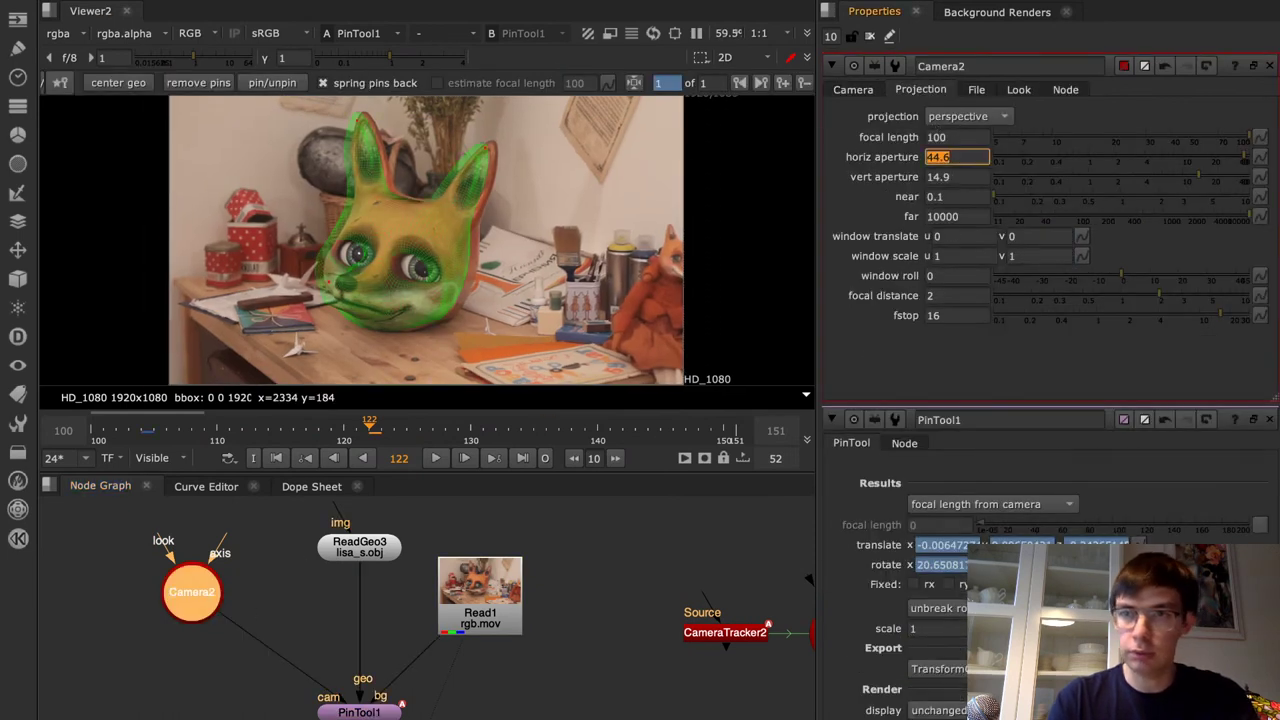
text(22.3)
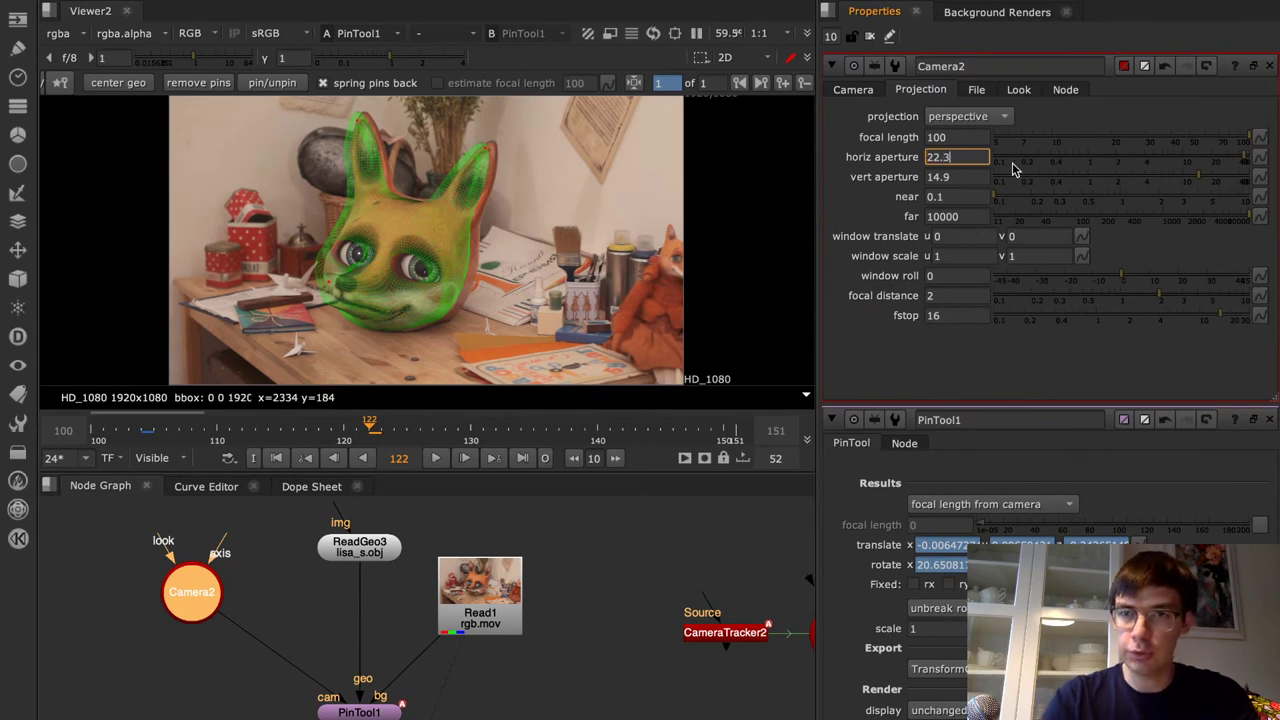
key(Return)
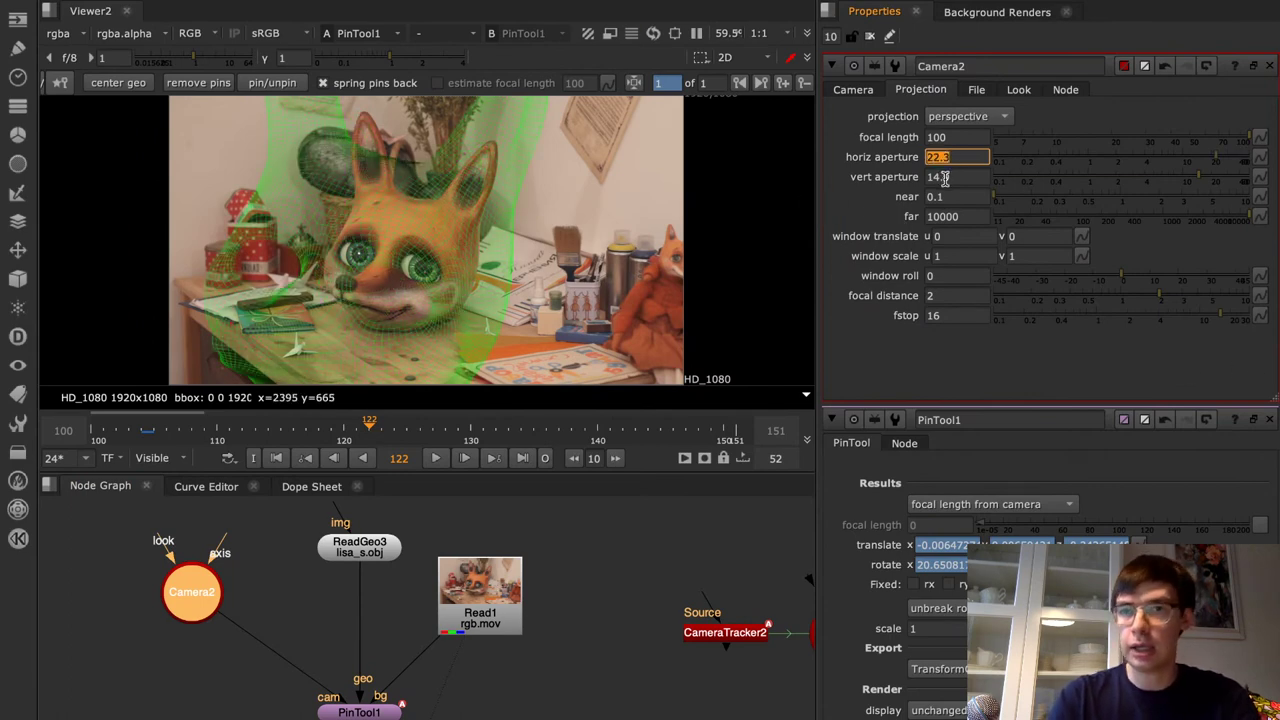
click(963, 137)
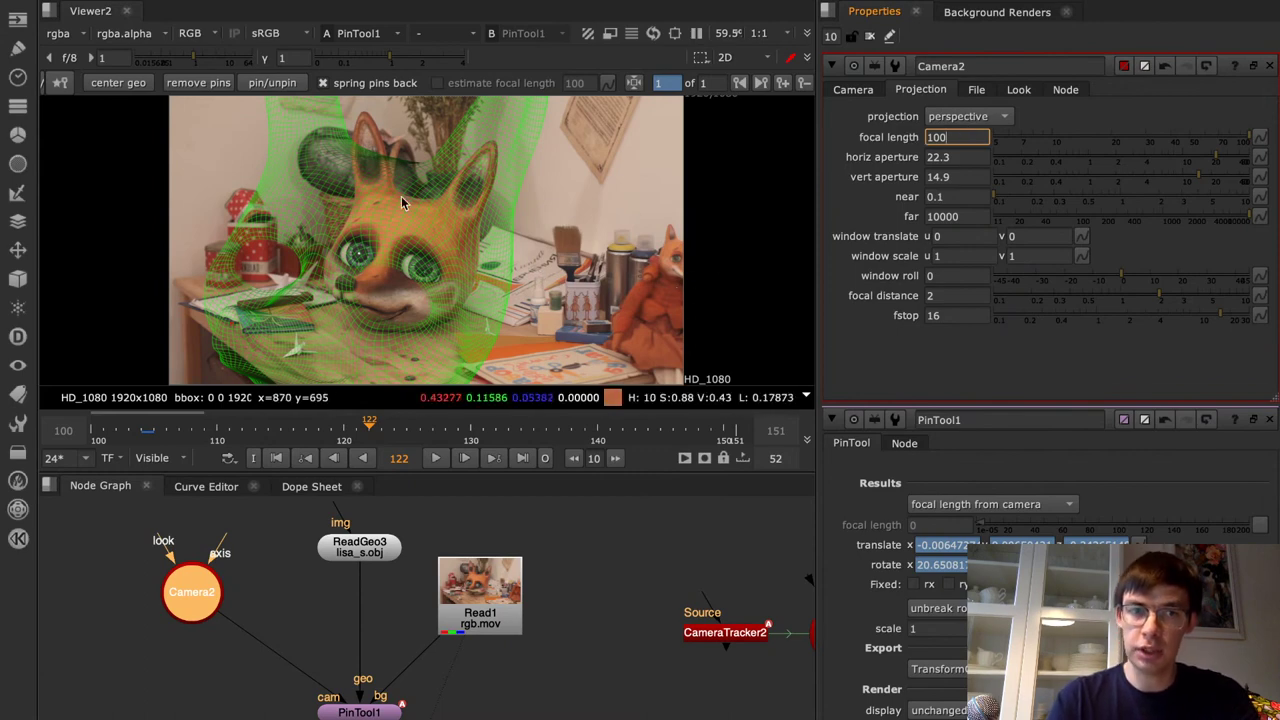
Remove the existing pins and roughly align the PinTool1 wireframe to the fox head's ears and muzzle at frame 122
middle_drag(384, 180, 392, 241)
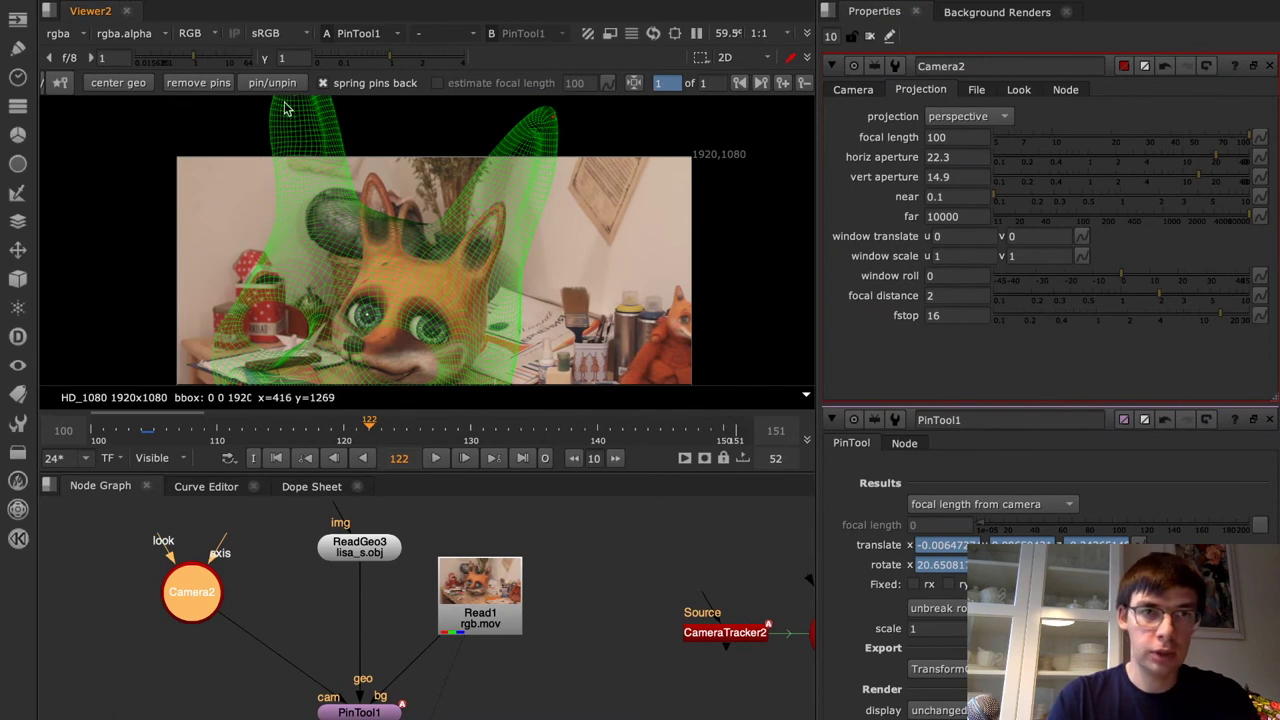
click(213, 84)
drag(305, 120, 343, 135)
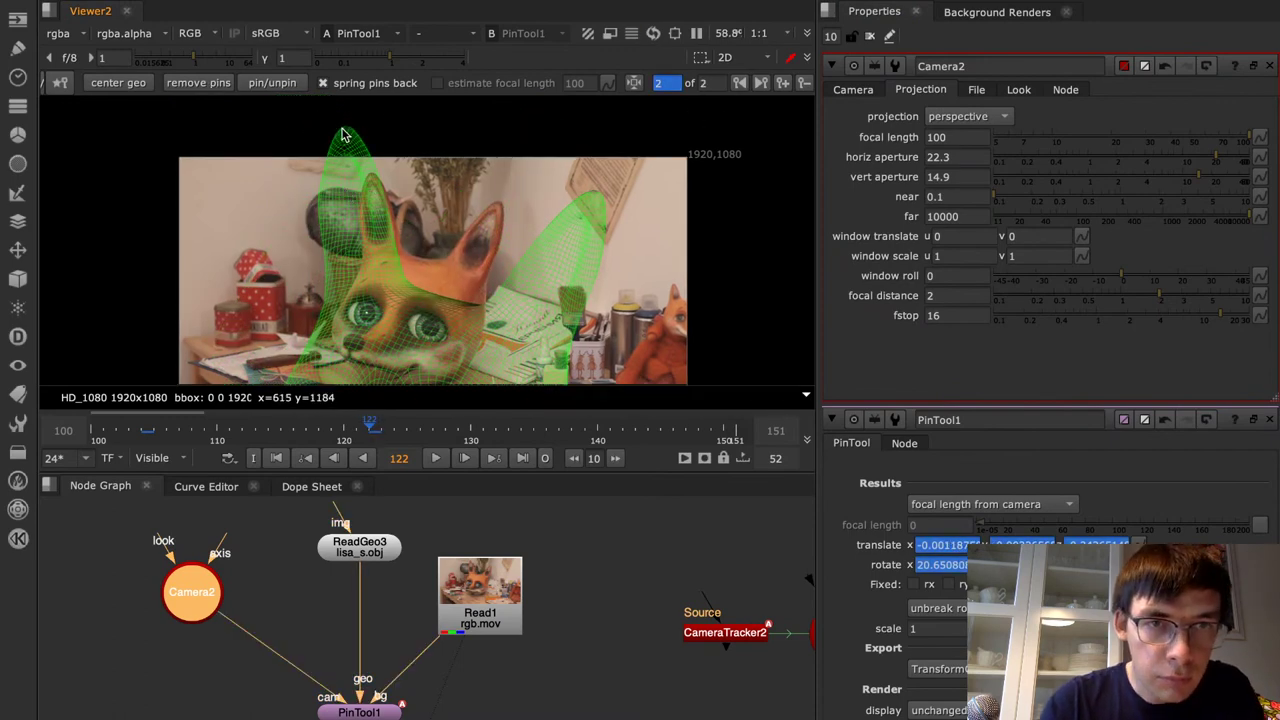
drag(631, 251, 501, 206)
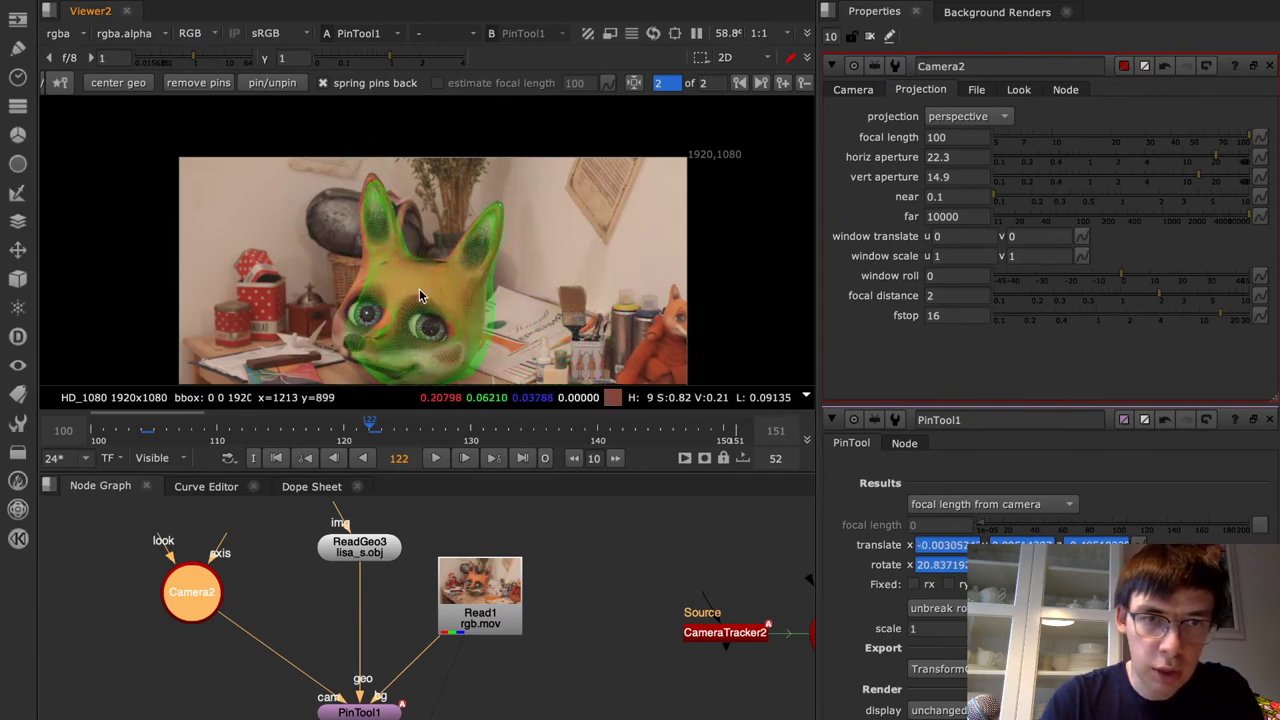
mouse_move(370, 346)
mouse_down()
mouse_move(333, 313)
mouse_move(358, 350)
mouse_up()
drag(500, 224, 506, 210)
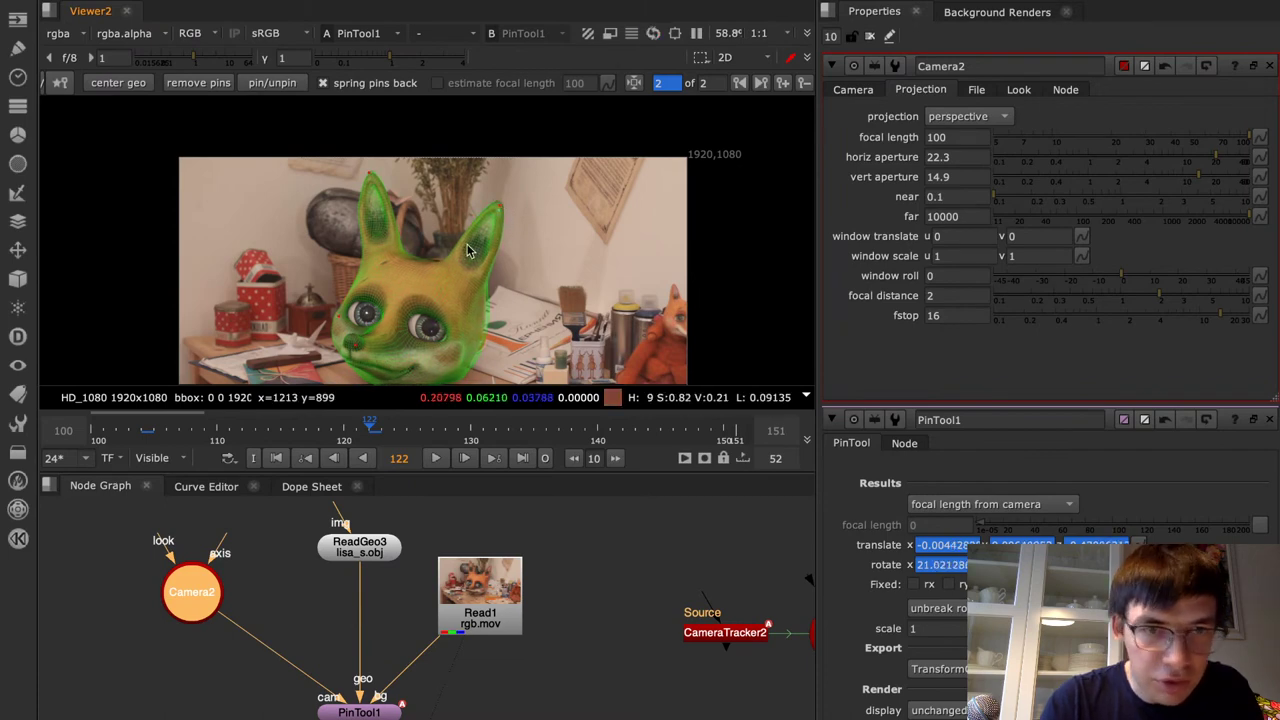
Fine-tune the PinTool1 pins on the fox head's cheek, nose and both ear tips to match the footage
scroll(446, 370, up, 3)
drag(514, 298, 503, 295)
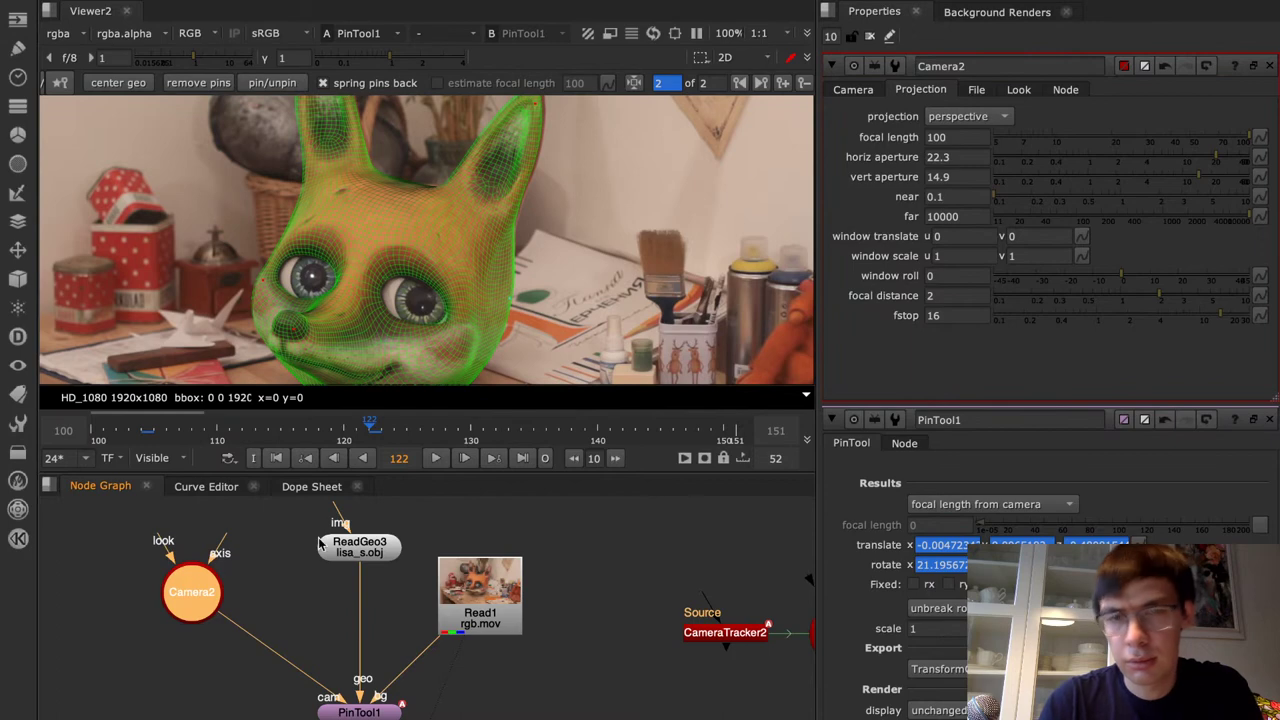
drag(294, 340, 294, 333)
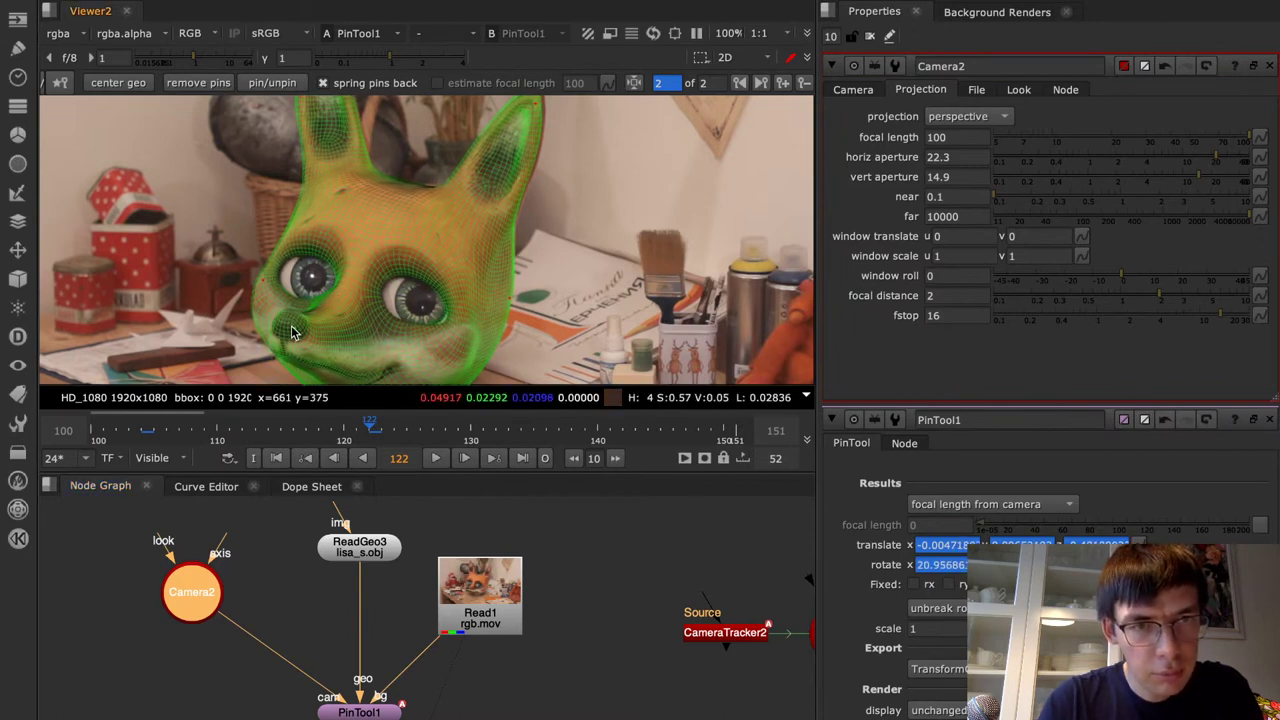
middle_drag(334, 173, 335, 244)
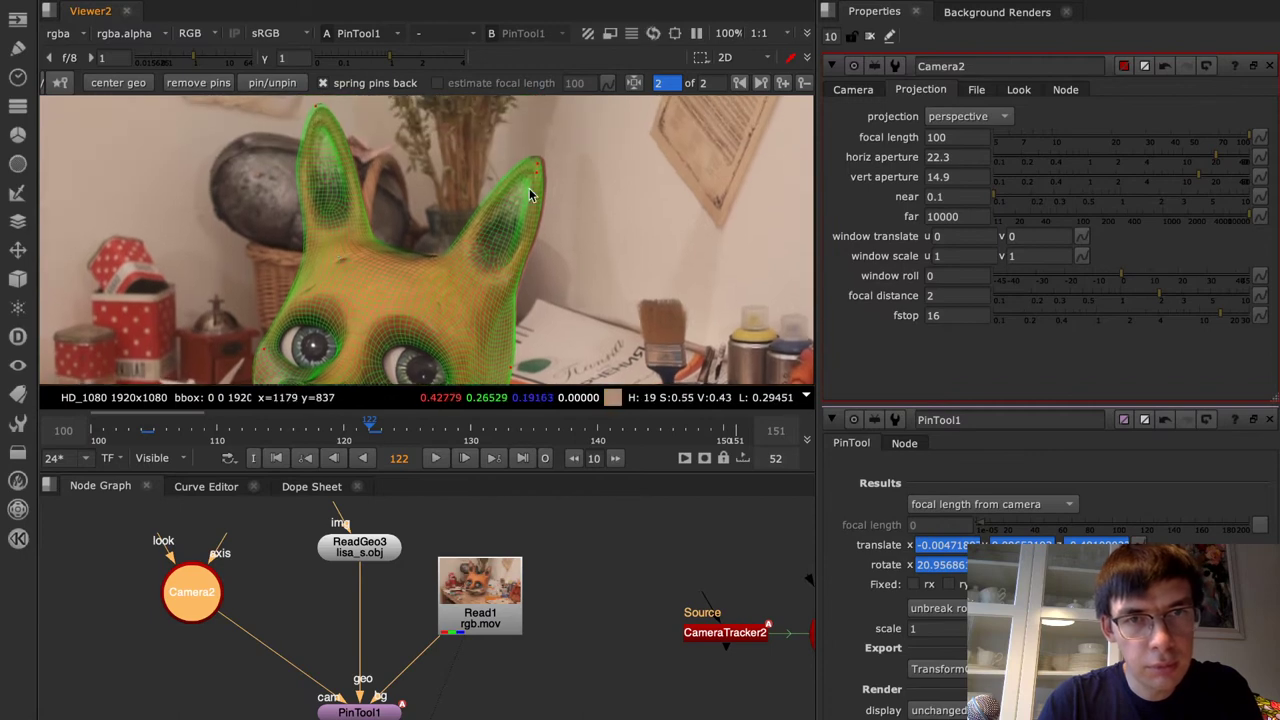
drag(540, 172, 544, 168)
drag(320, 119, 321, 113)
drag(541, 167, 538, 162)
middle_drag(438, 262, 460, 128)
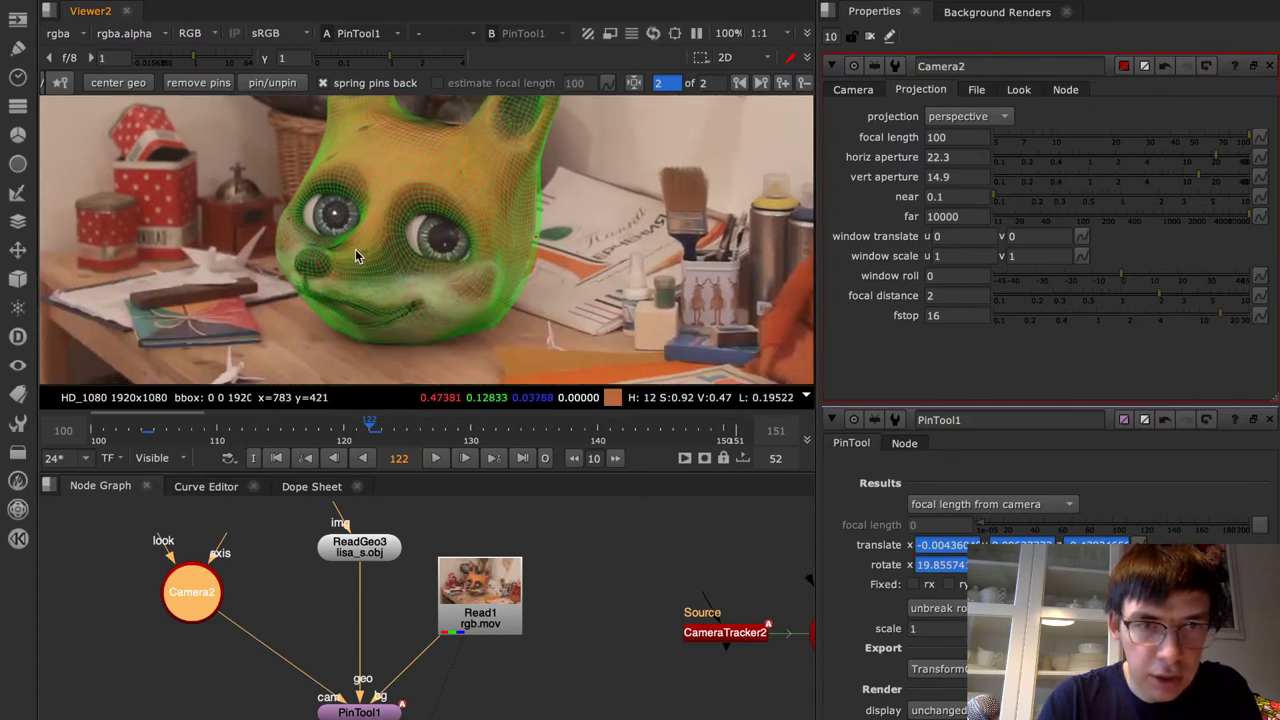
drag(316, 268, 315, 271)
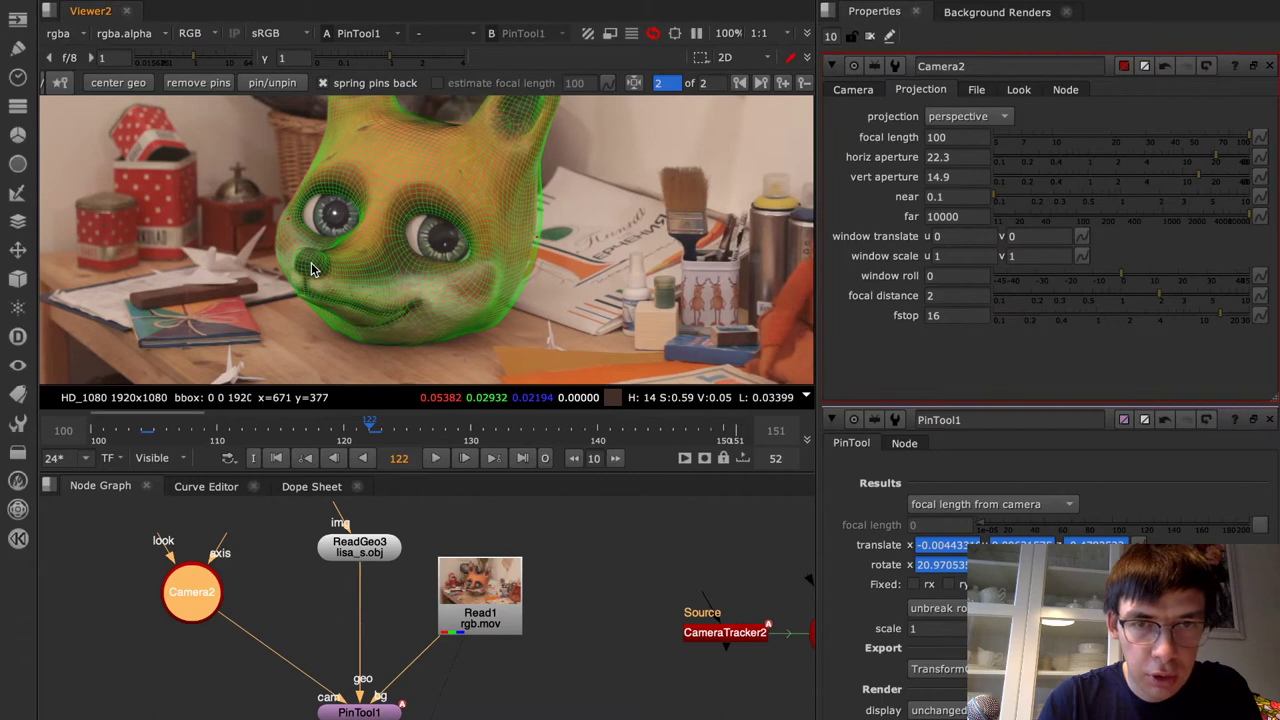
drag(540, 246, 528, 242)
middle_drag(578, 178, 574, 340)
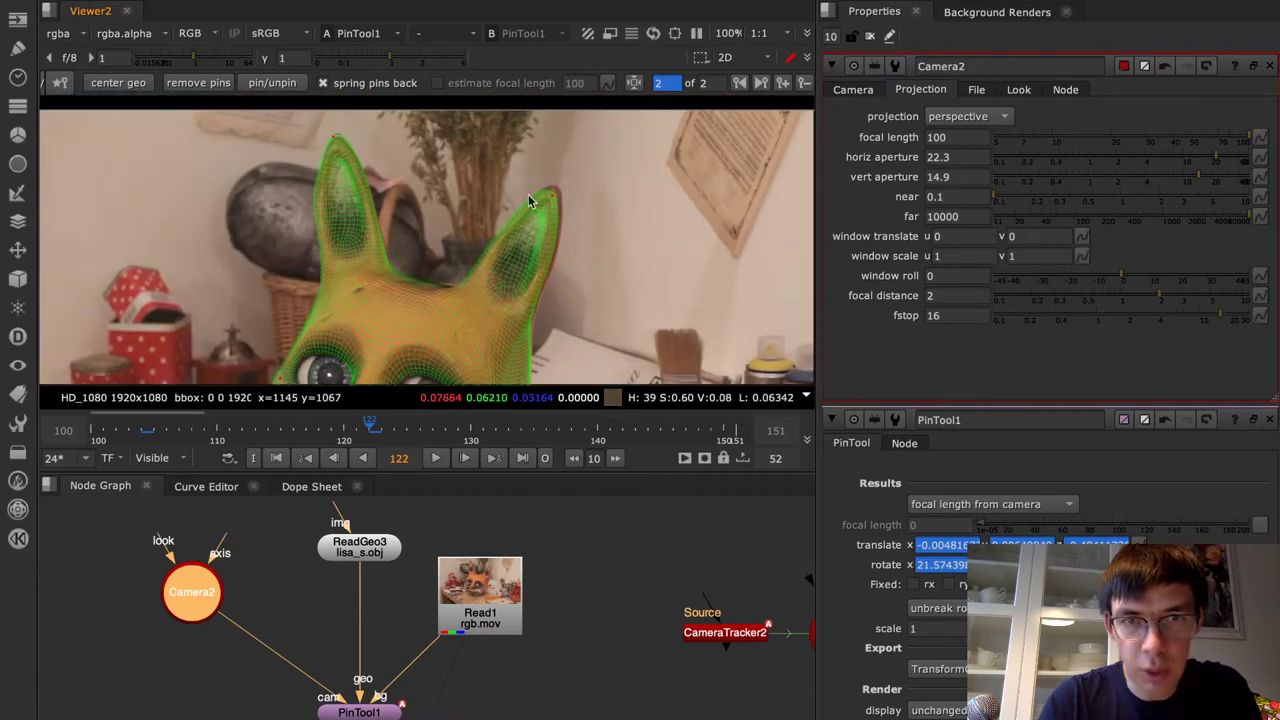
Display ScanlineRender1's output at frame 105, close all properties panels, and fit the rendered head in the viewer
middle_drag(214, 712, 626, 515)
middle_drag(213, 674, 411, 587)
click(280, 631)
key(1)
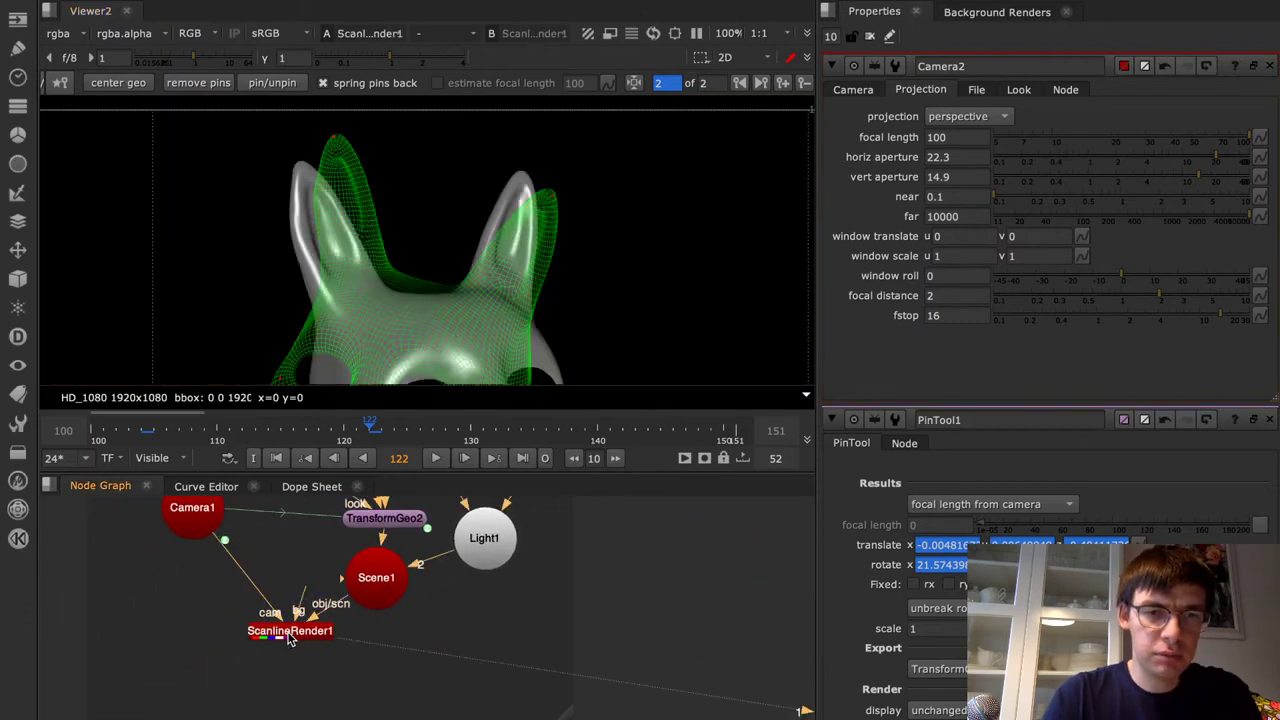
click(146, 430)
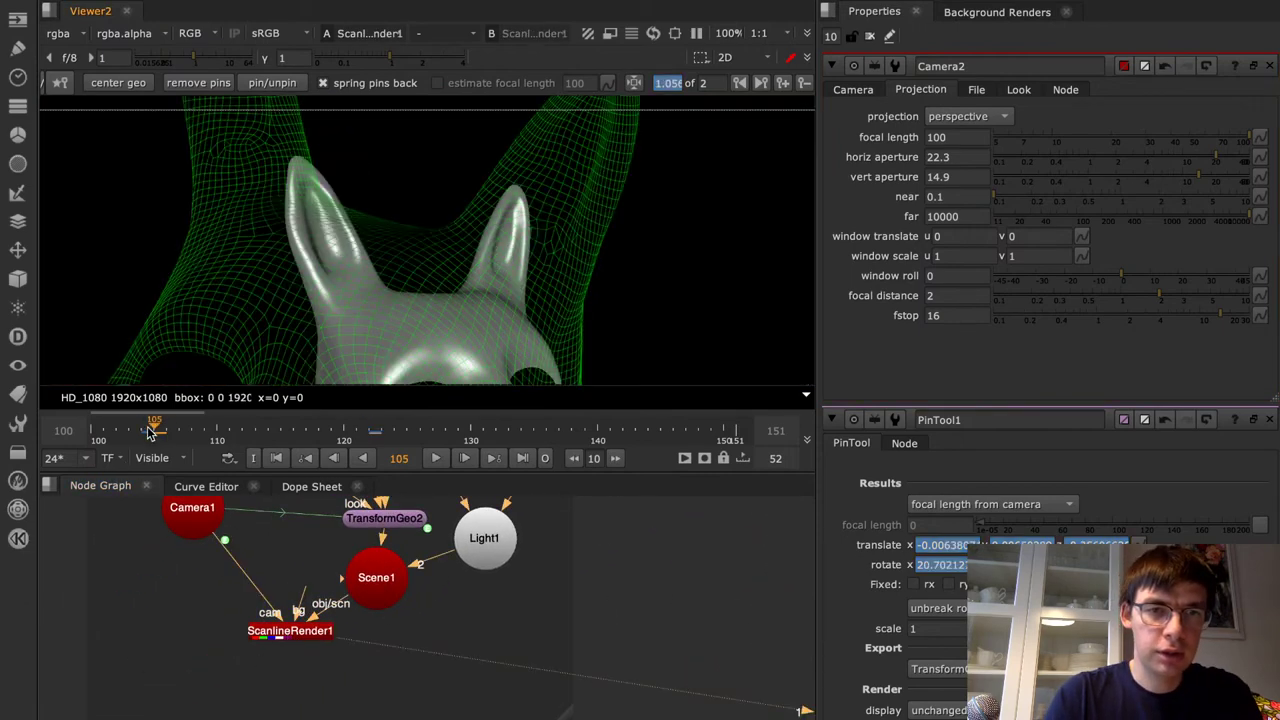
click(872, 37)
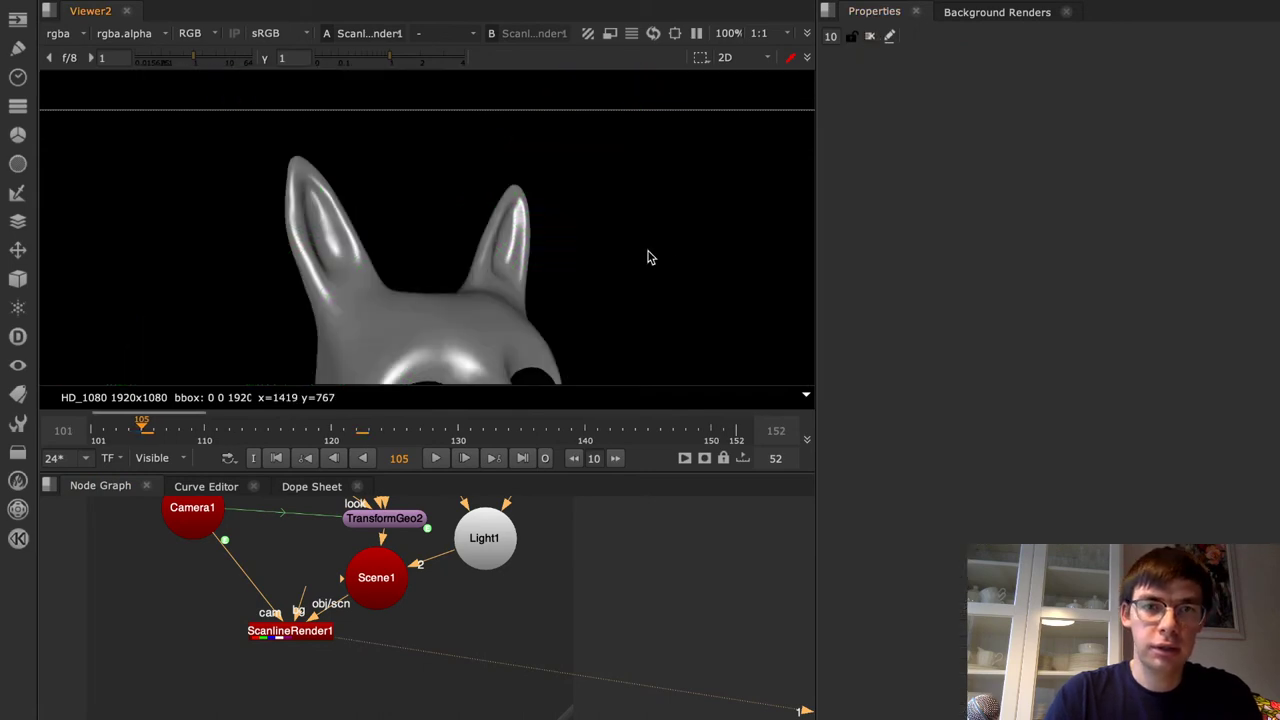
key(space)
key(f)
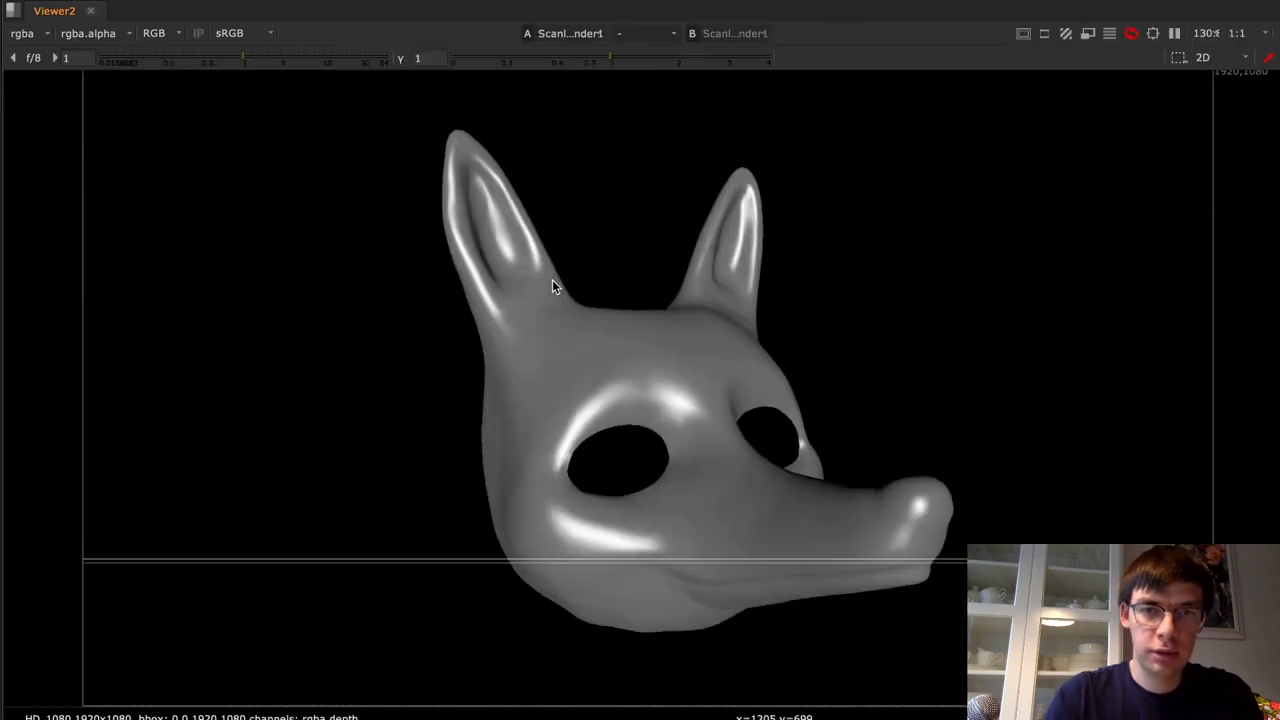
key(space)
Add a PinTool node below ScanlineRender1, connecting its bg input to the render and its geo input to ReadGeo1
click(258, 688)
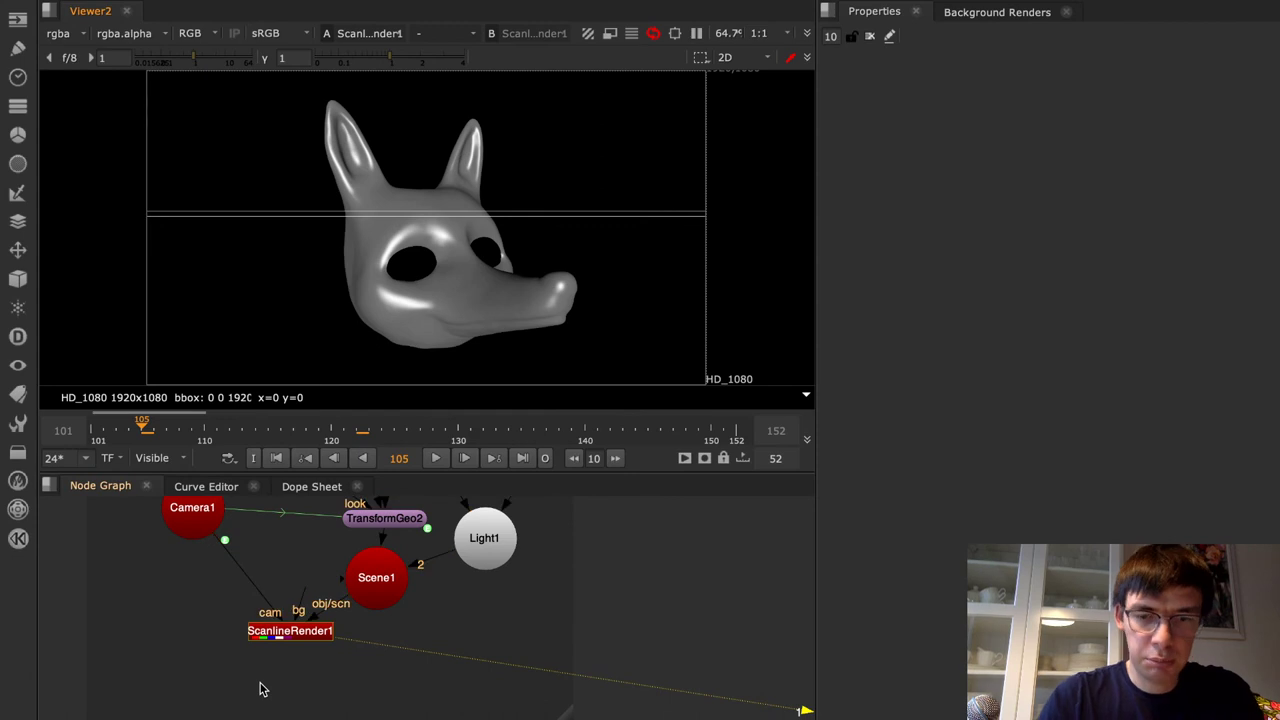
key(Tab)
text(pin)
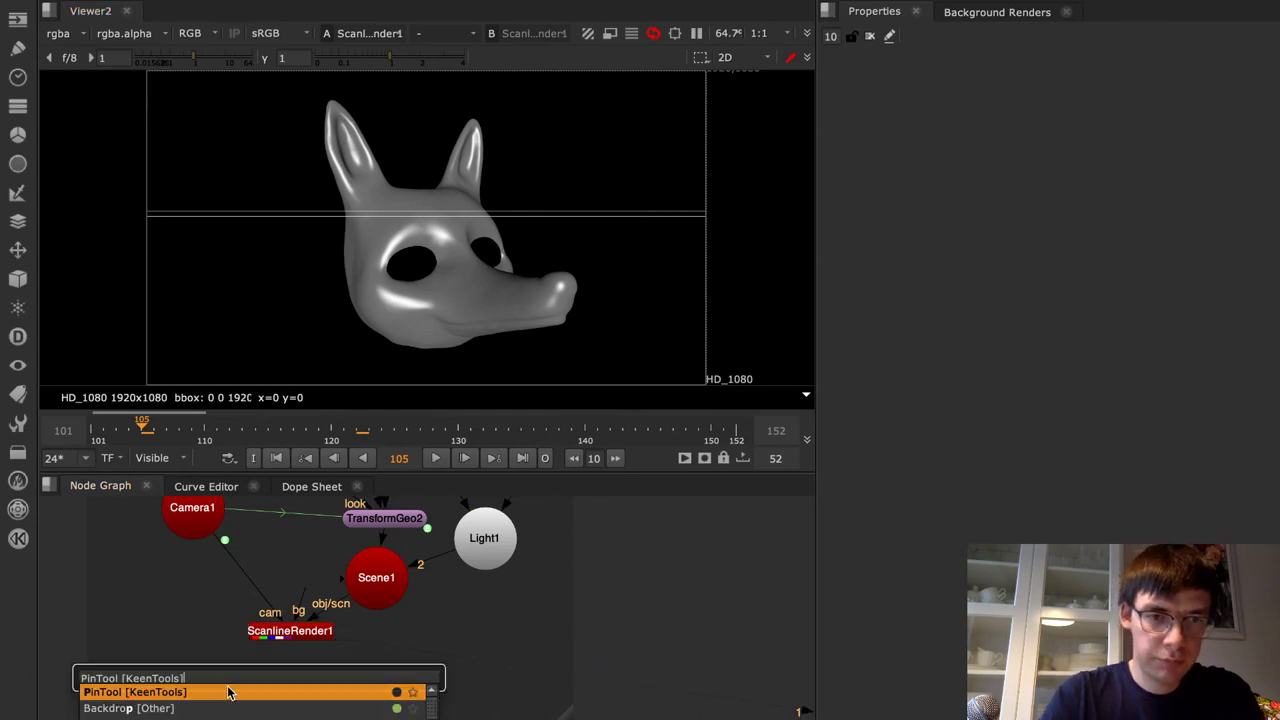
key(Return)
drag(276, 688, 289, 630)
drag(190, 660, 384, 567)
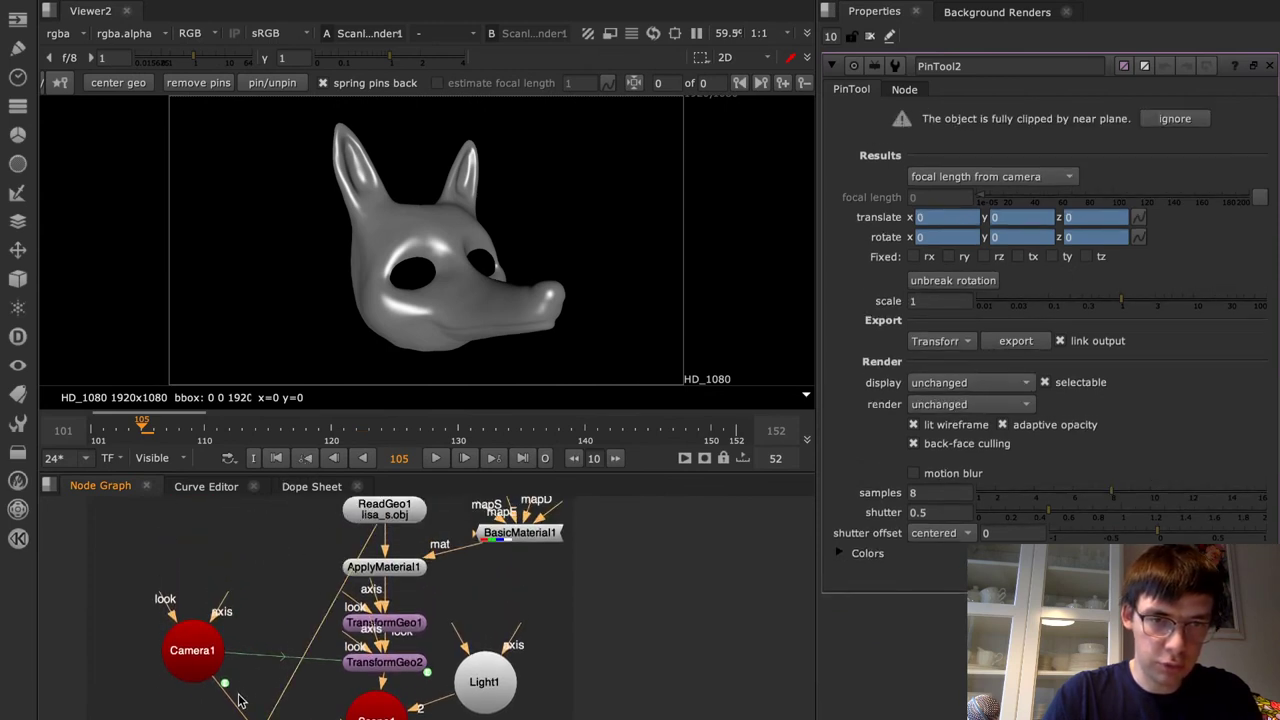
middle_drag(260, 714, 256, 558)
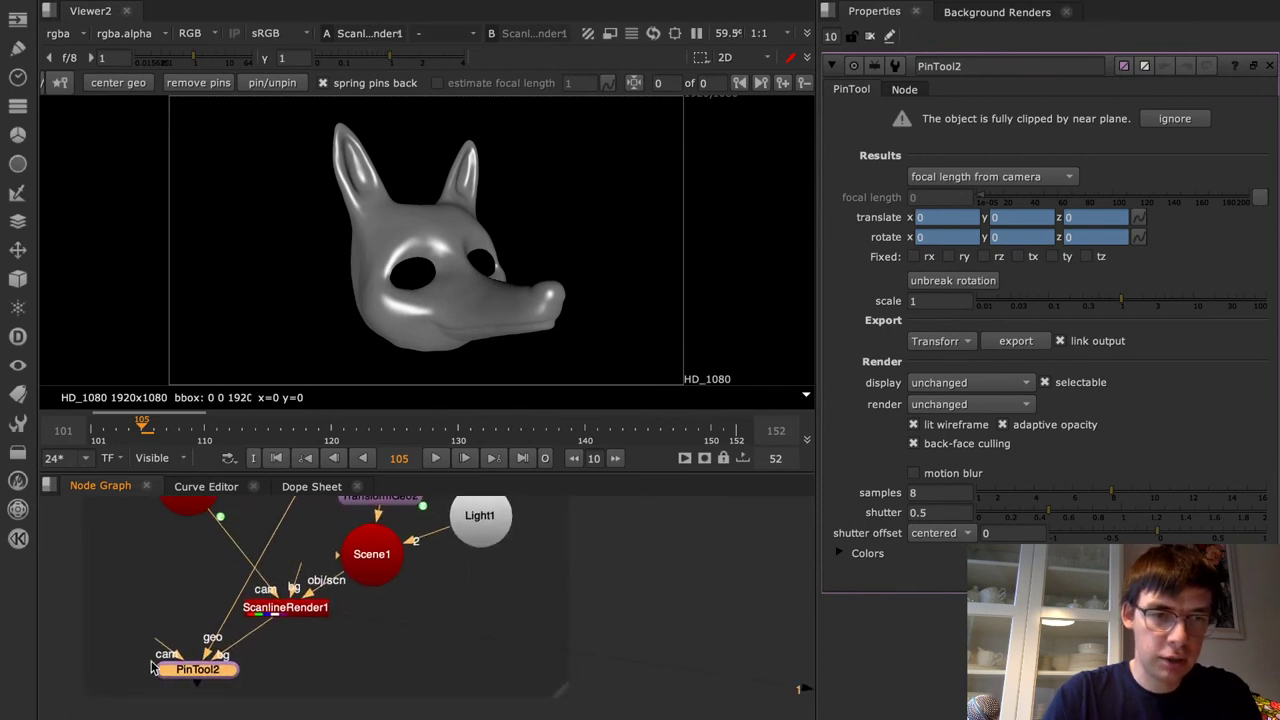
Add a Camera node beside the new PinTool and connect it to the PinTool's cam input
drag(165, 652, 180, 535)
key(Tab)
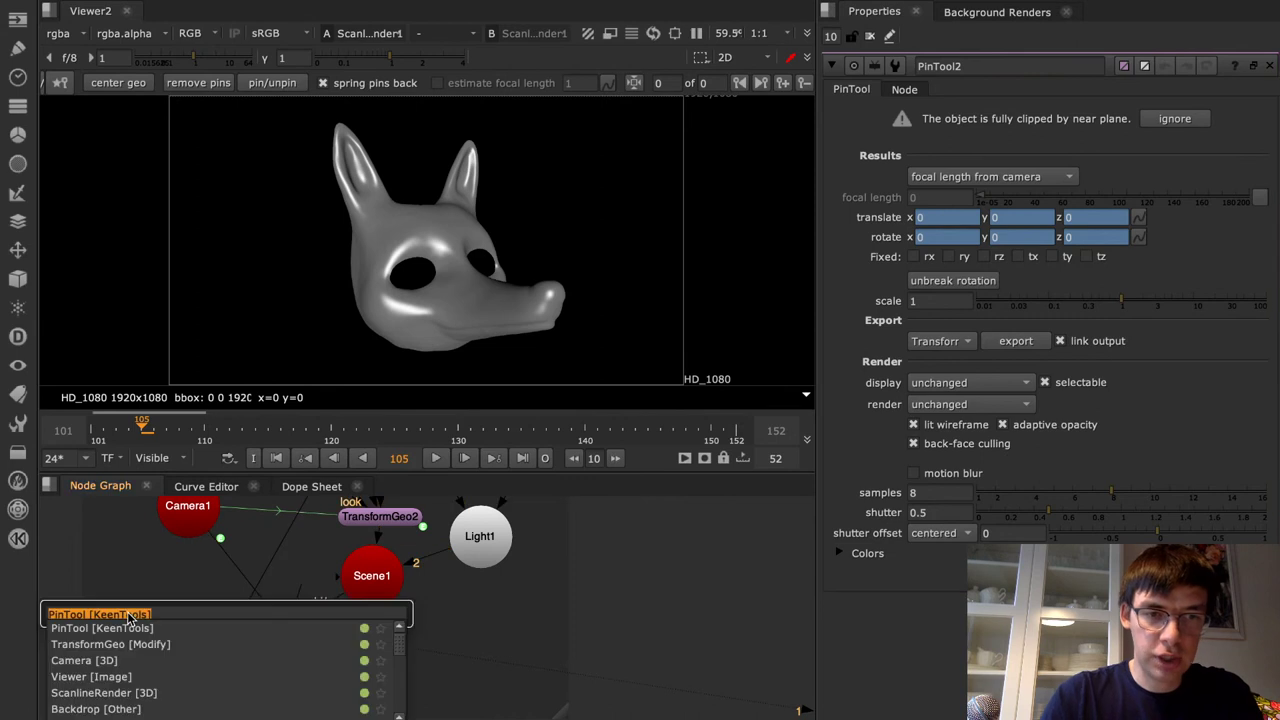
text(cam)
key(Return)
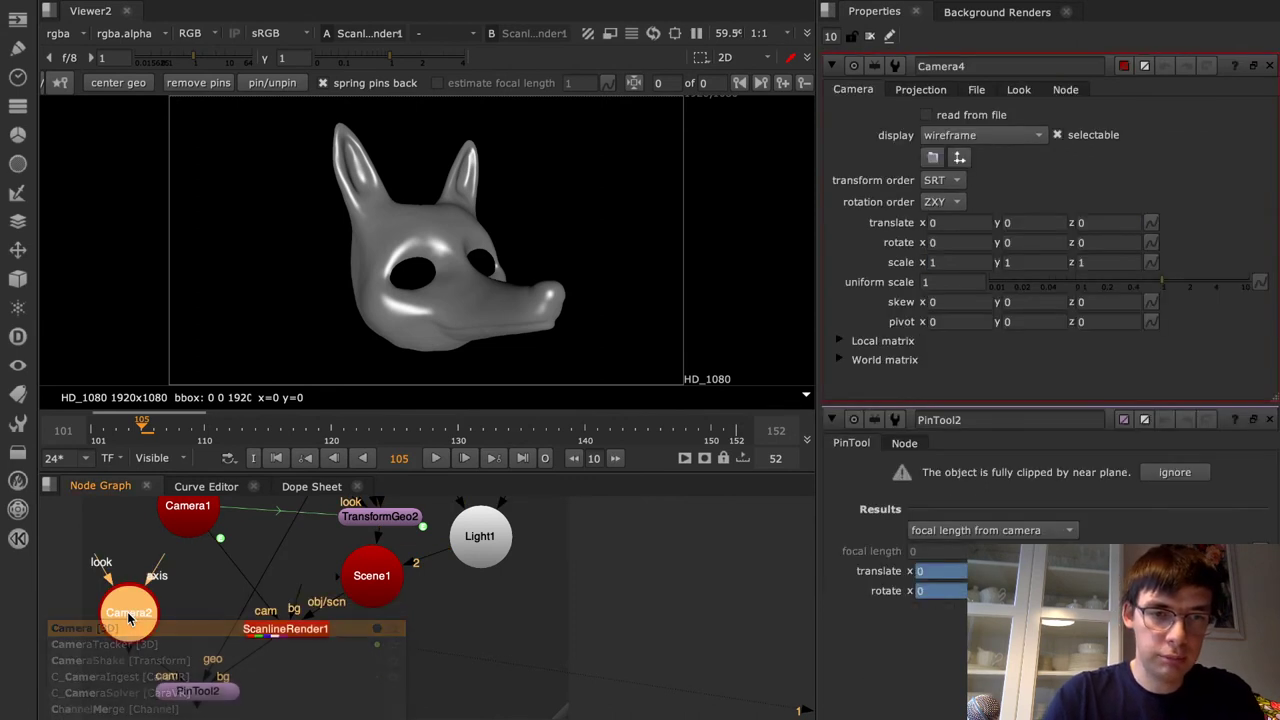
drag(160, 668, 138, 617)
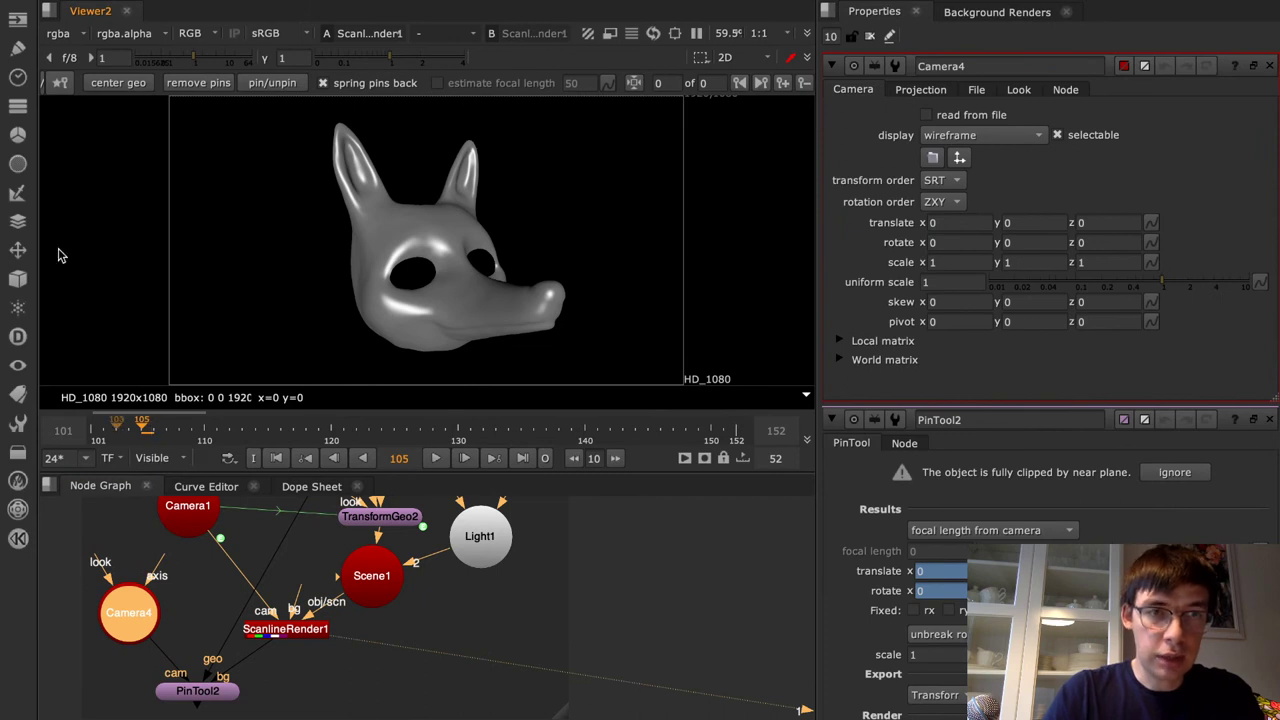
Display PinTool2 in the viewer with its properties open and center the geometry in the frame
double_click(198, 691)
key(1)
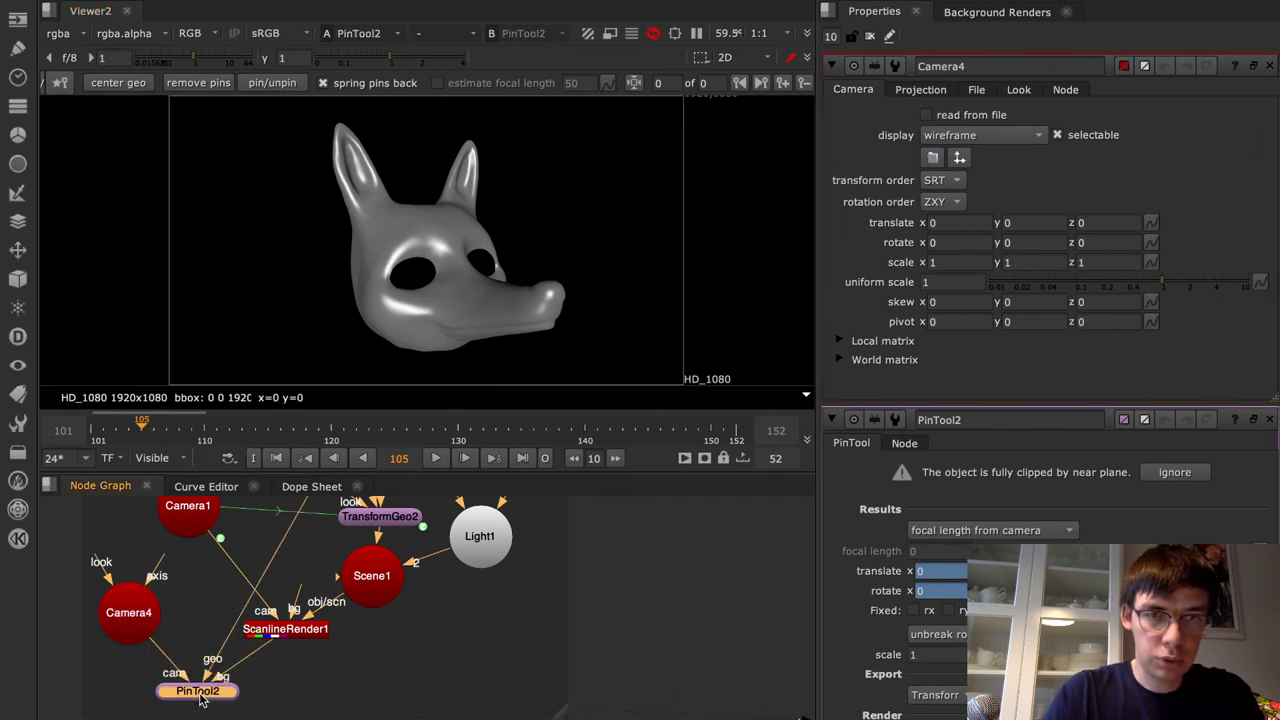
click(116, 85)
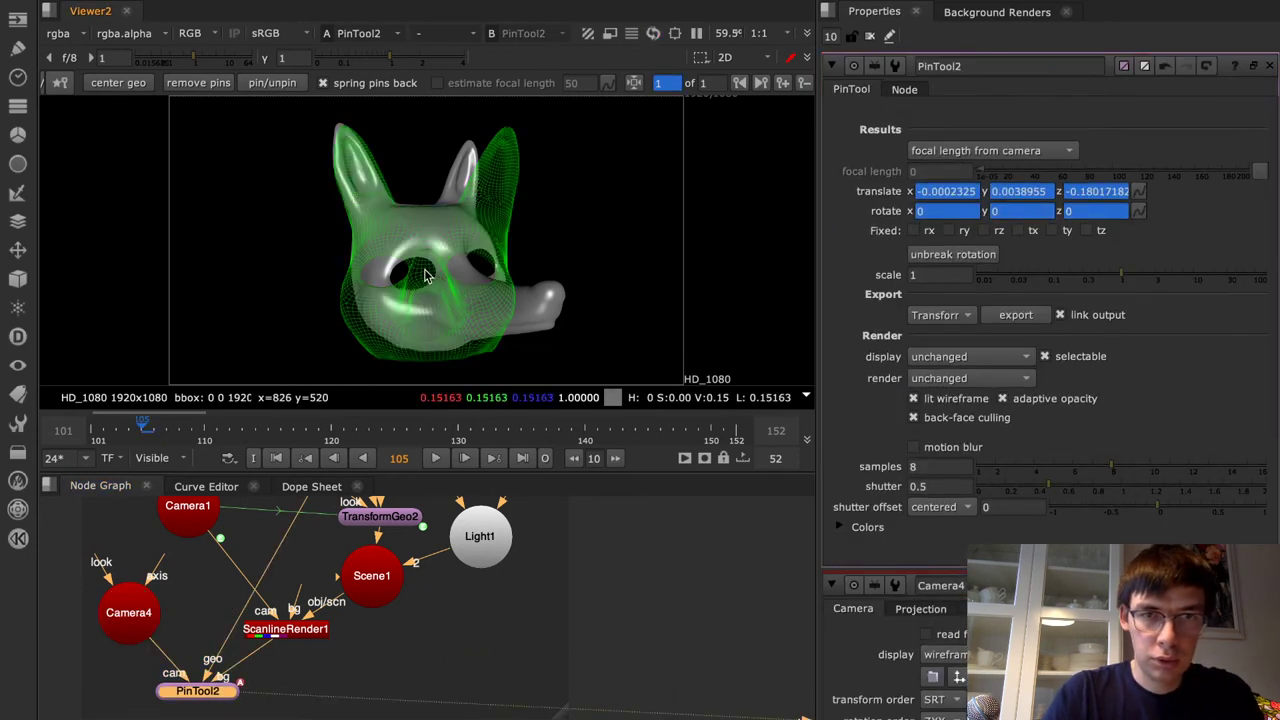
Pin the PinTool2 wireframe's nose, both ears and cheek, and adjust the pins to align it with the rendered fox head
drag(426, 261, 558, 295)
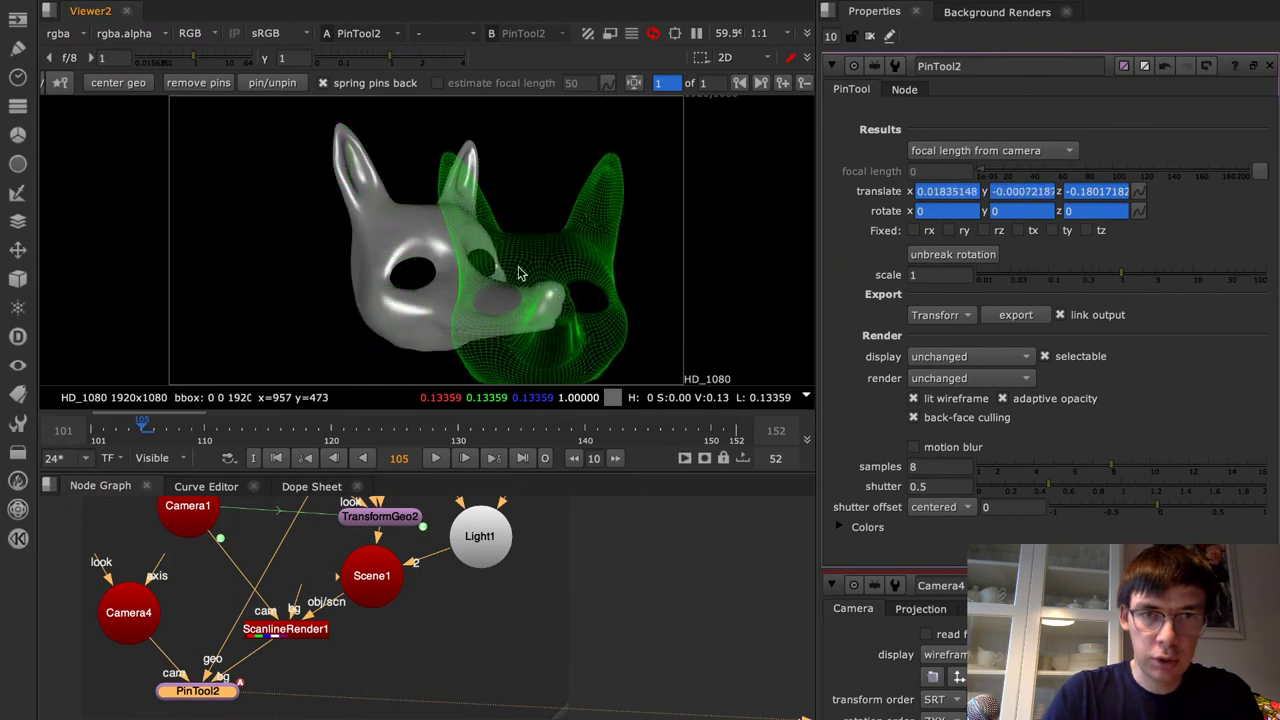
drag(452, 163, 340, 133)
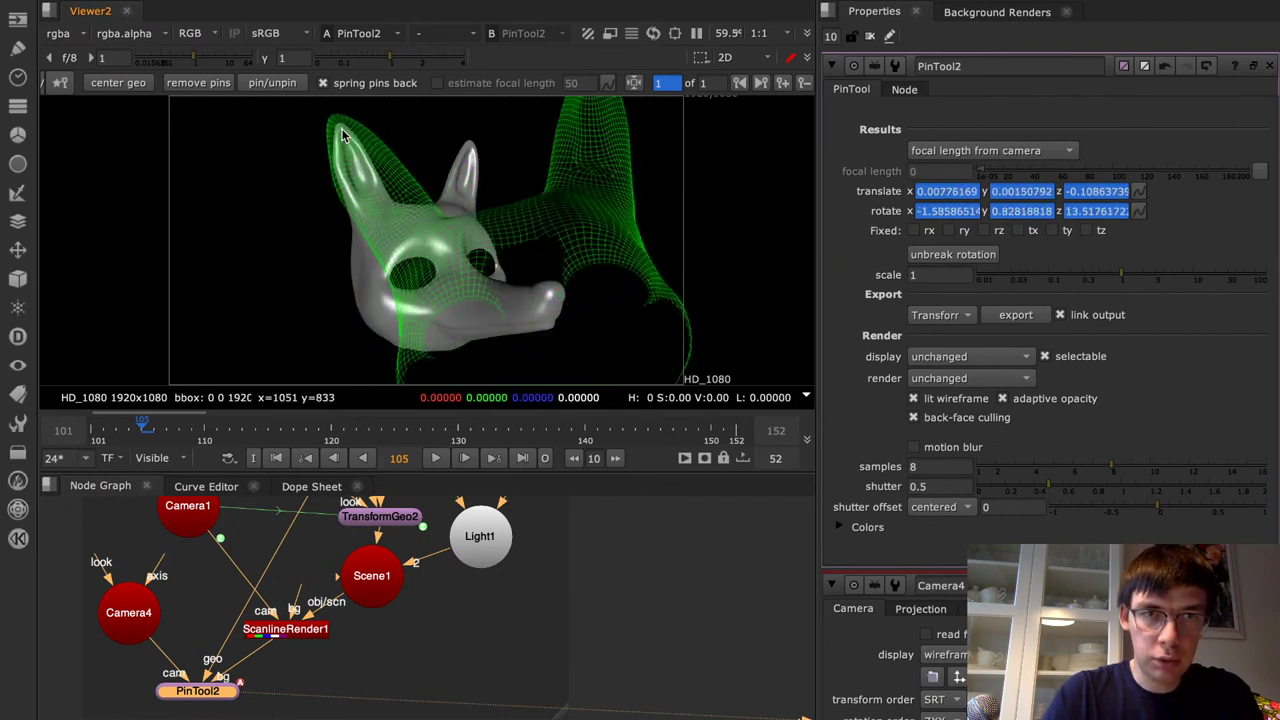
drag(594, 106, 468, 162)
drag(346, 343, 373, 326)
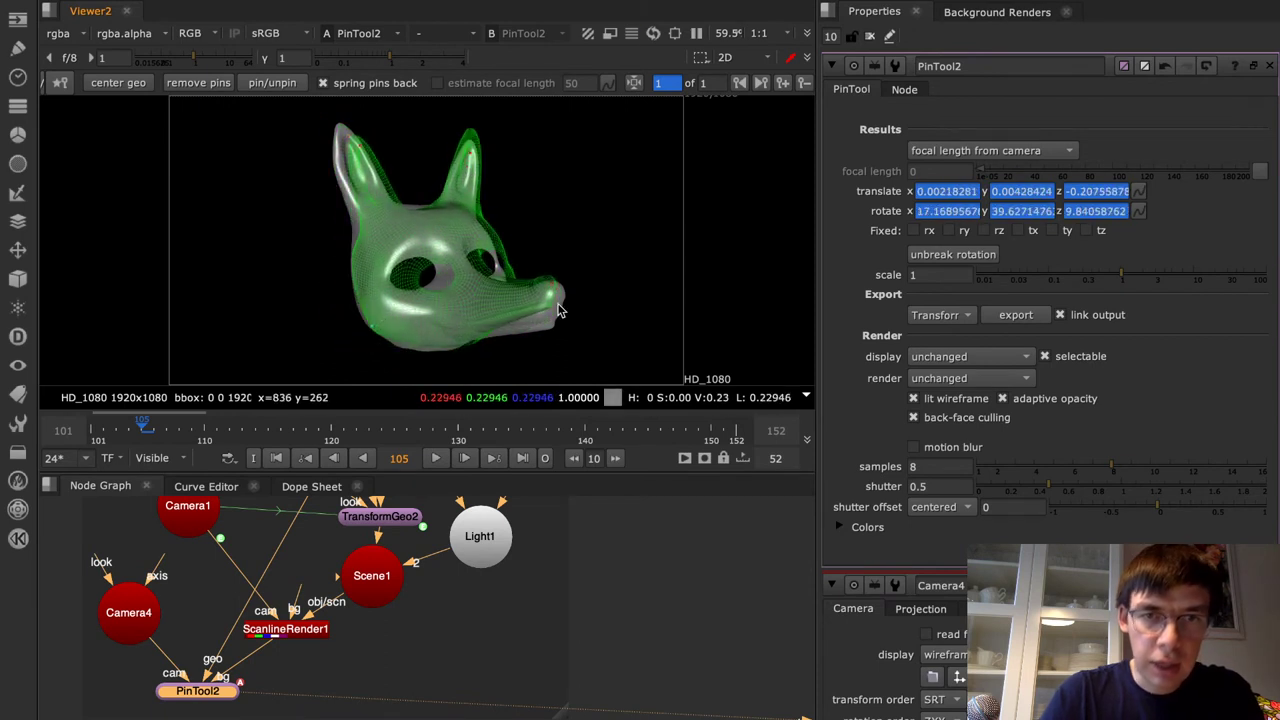
drag(550, 286, 555, 309)
drag(361, 149, 341, 134)
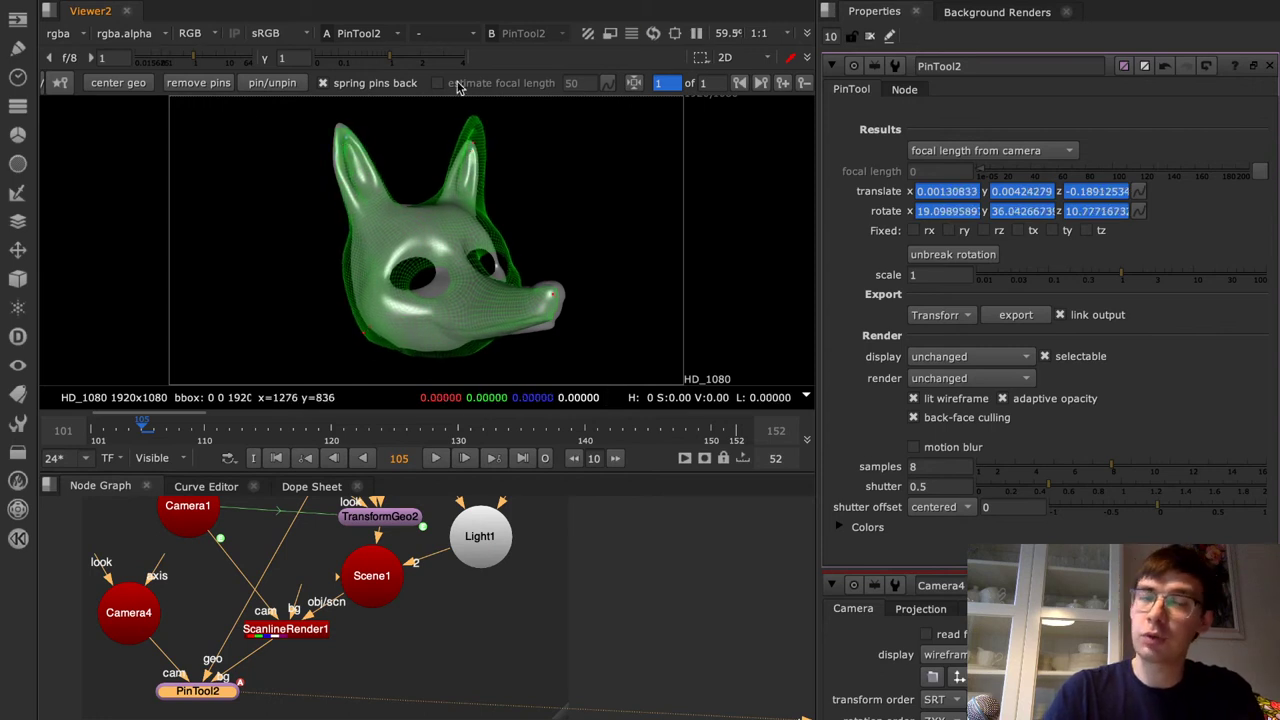
drag(476, 150, 469, 162)
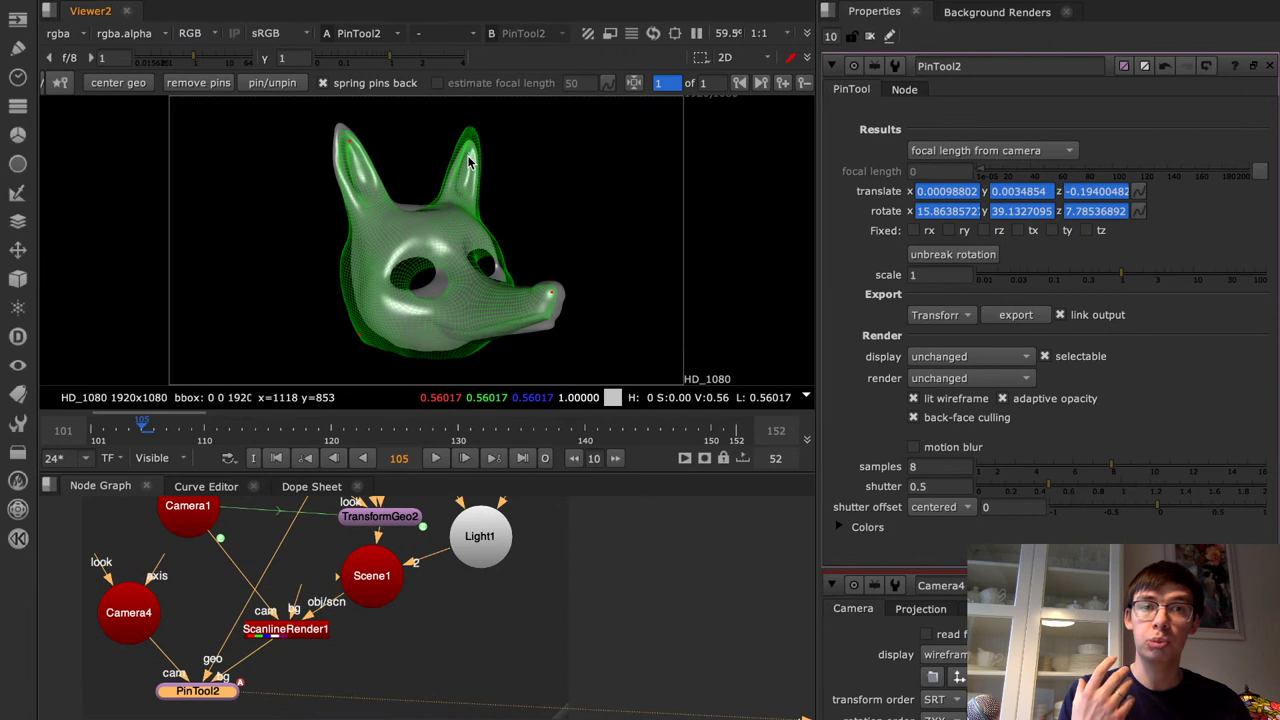
drag(470, 162, 372, 325)
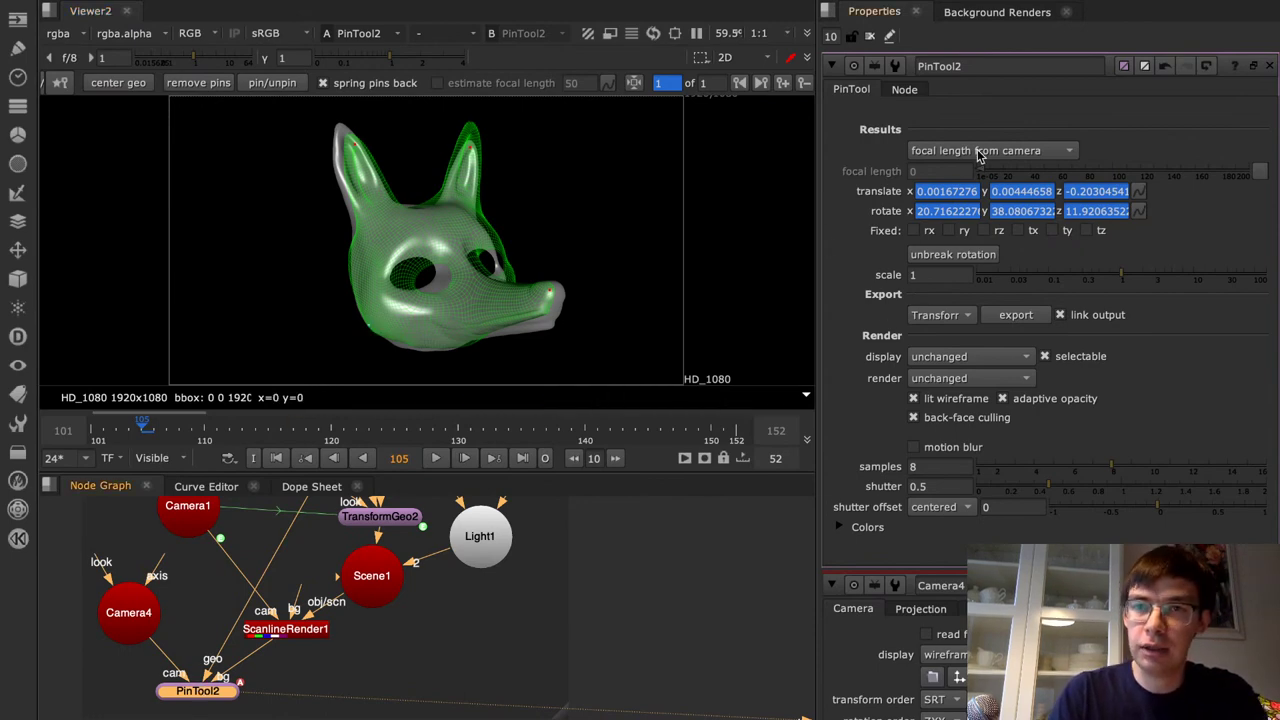
Switch PinTool2 to a custom constant focal length and set the value to 42
click(1010, 150)
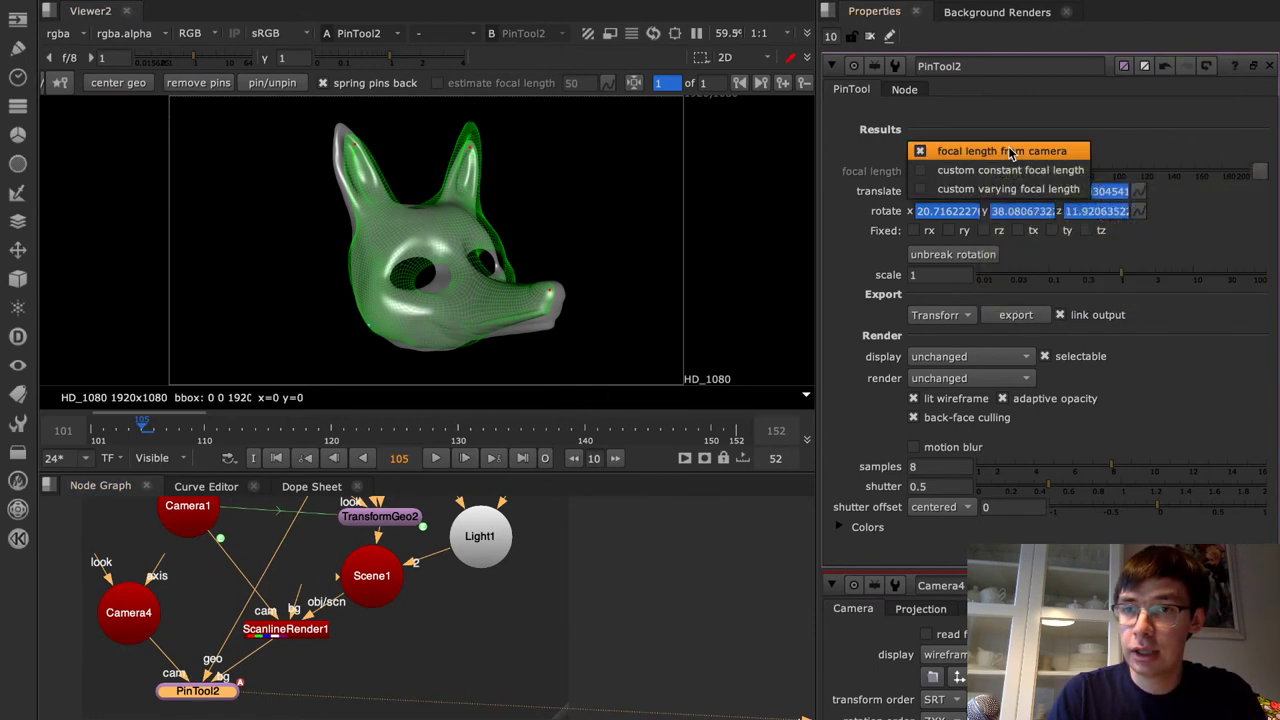
click(962, 172)
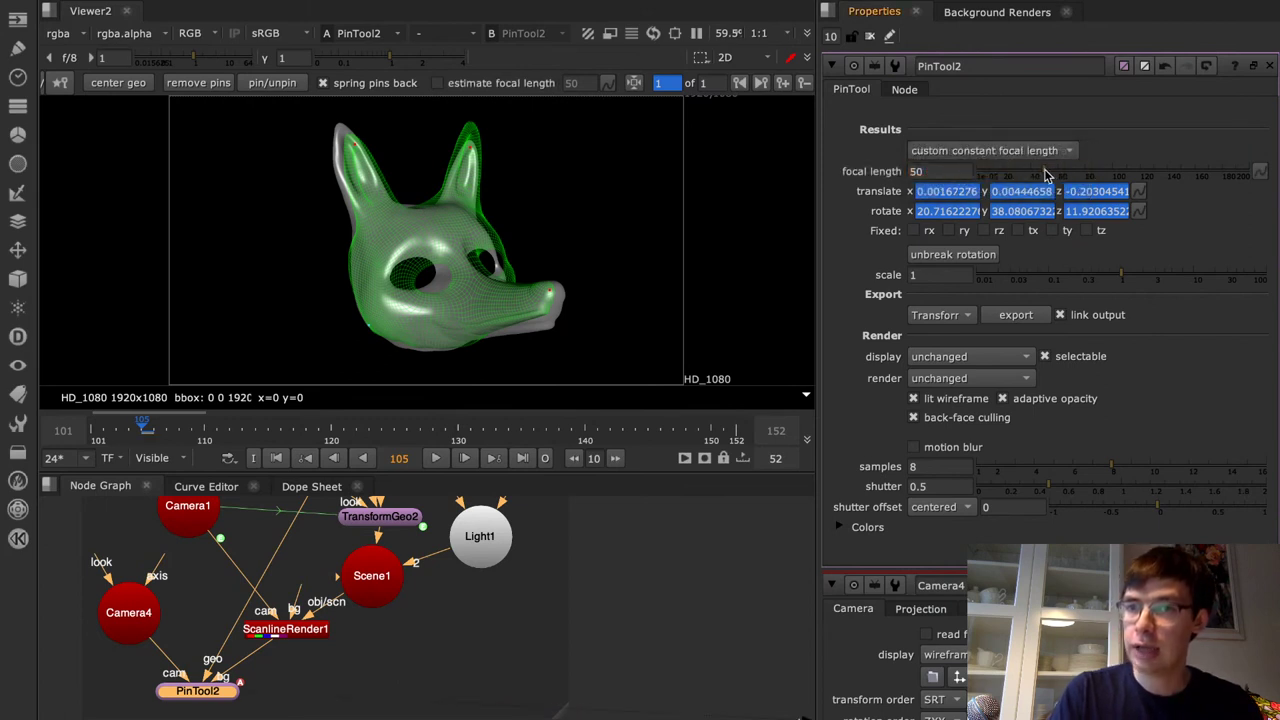
mouse_move(1045, 175)
mouse_down()
mouse_move(1022, 176)
mouse_move(1035, 177)
mouse_up()
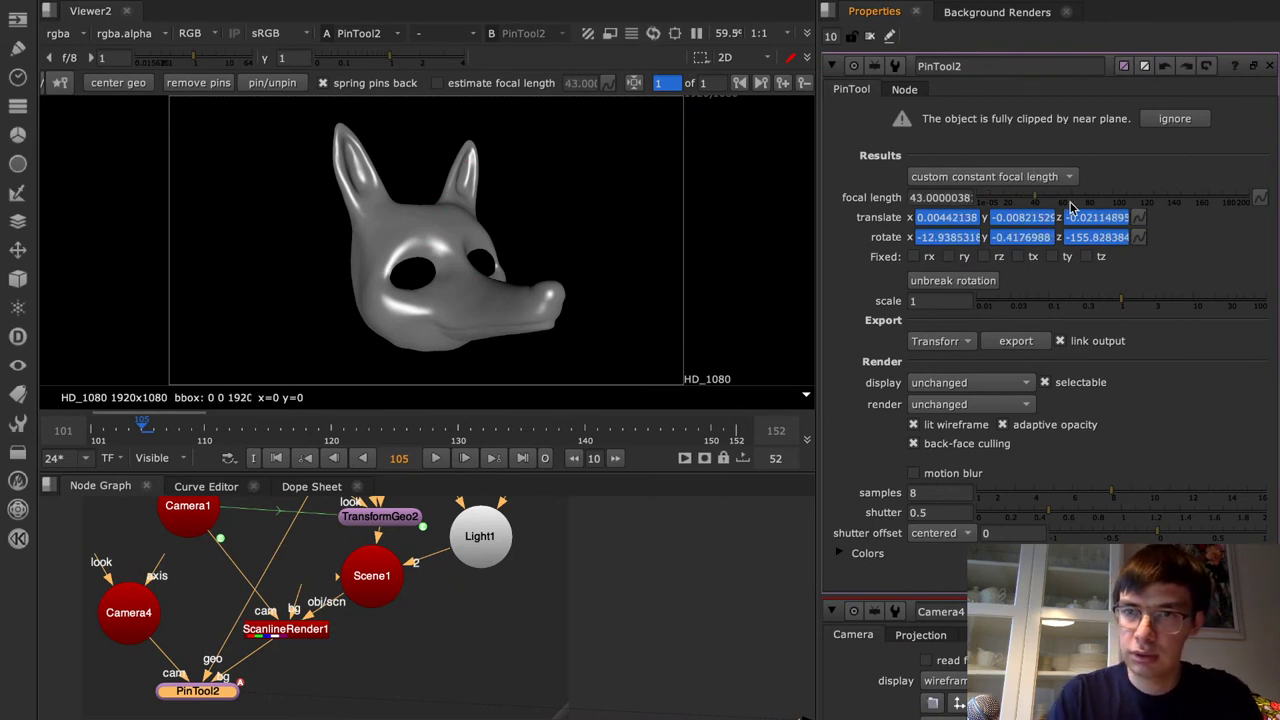
scroll(1073, 207, down, 1)
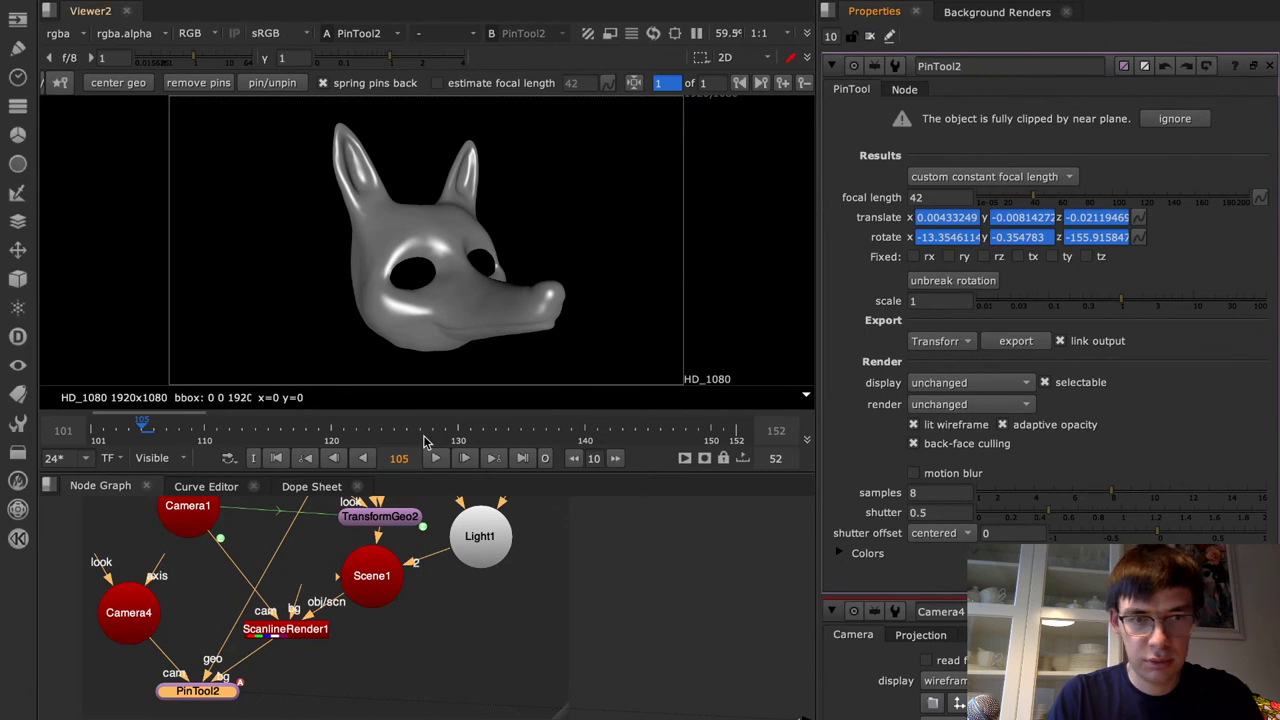
Set the near clipping plane in Camera4's projection settings to 0.01
click(120, 638)
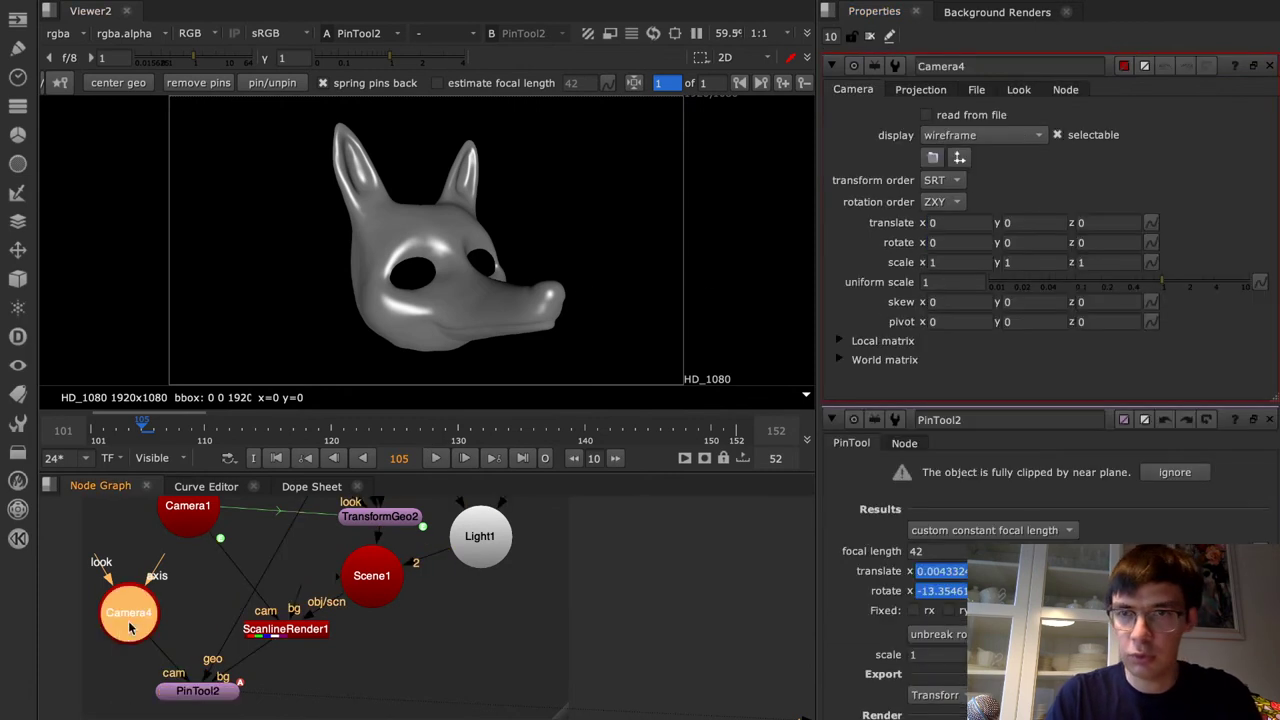
click(918, 90)
click(950, 197)
key(Return)
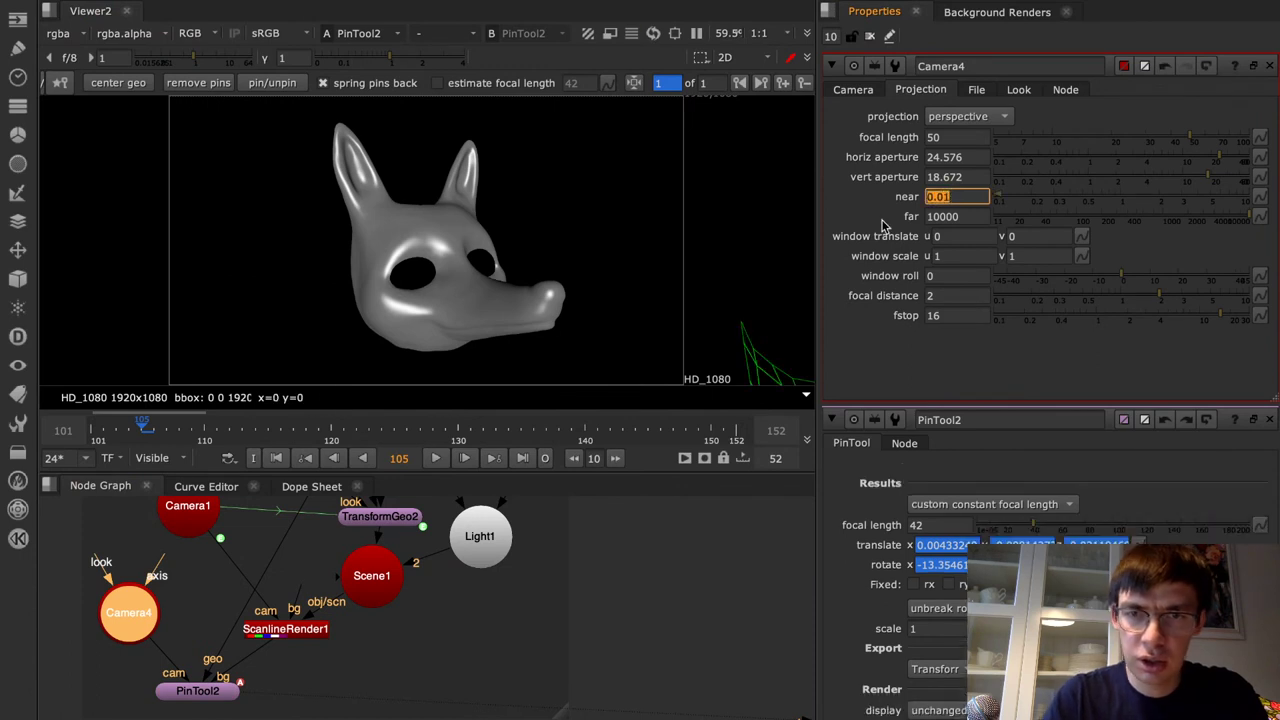
Open PinTool2's properties, try a custom focal length of 48, and reset the node's settings to their defaults
click(186, 710)
click(194, 697)
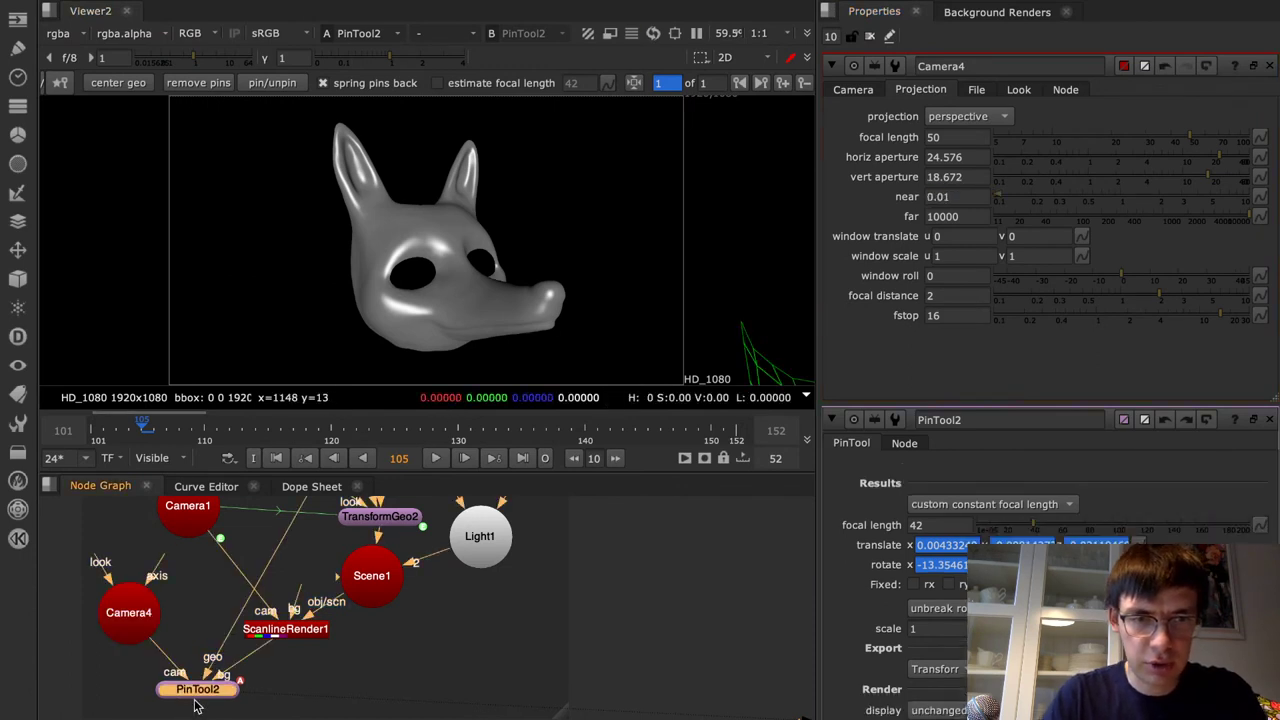
click(195, 700)
double_click(199, 692)
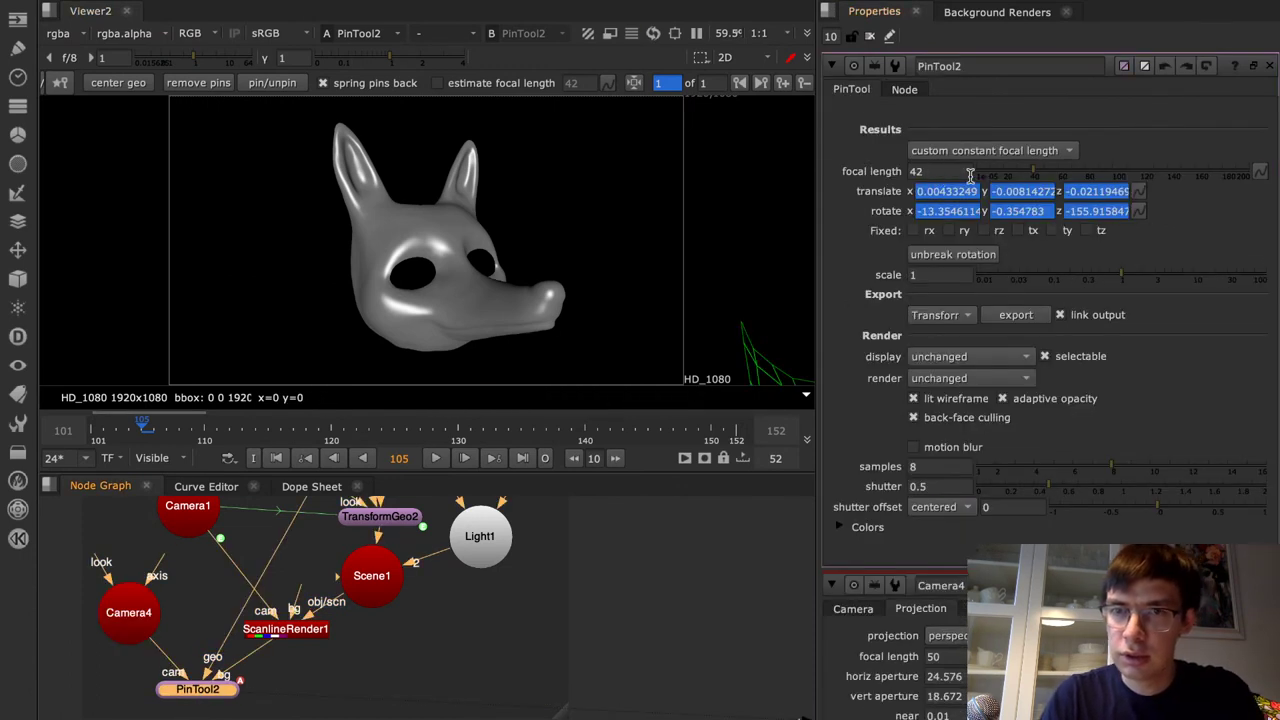
drag(1030, 171, 1040, 174)
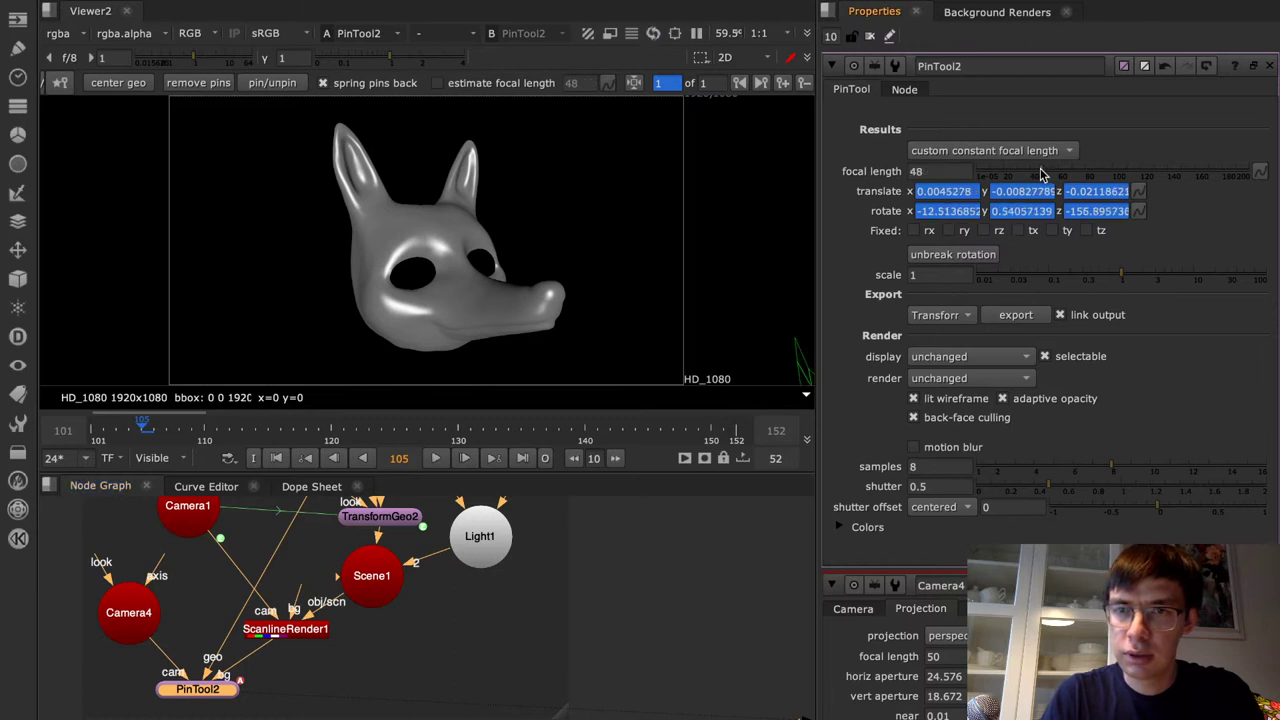
click(1207, 67)
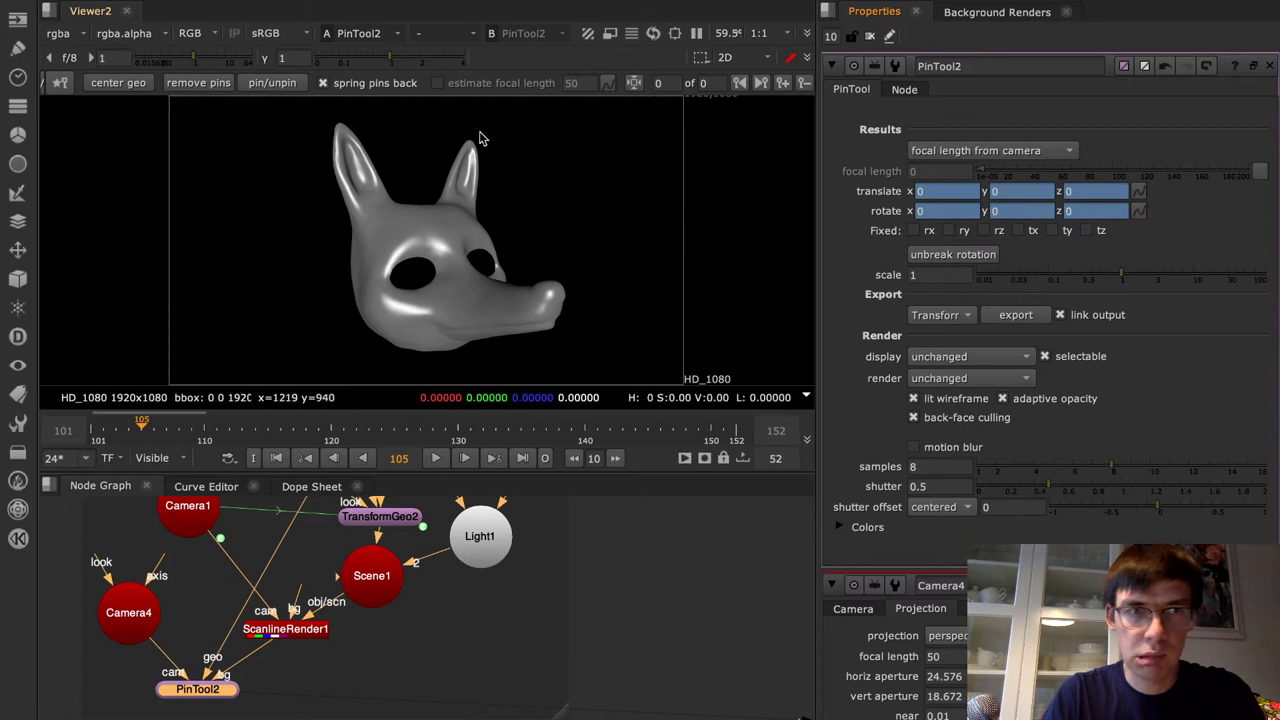
Center the PinTool2 geometry and pin its ears, cheek and nose to roughly align it with the rendered fox head
click(112, 86)
drag(506, 135, 337, 138)
drag(376, 237, 420, 316)
drag(557, 290, 560, 310)
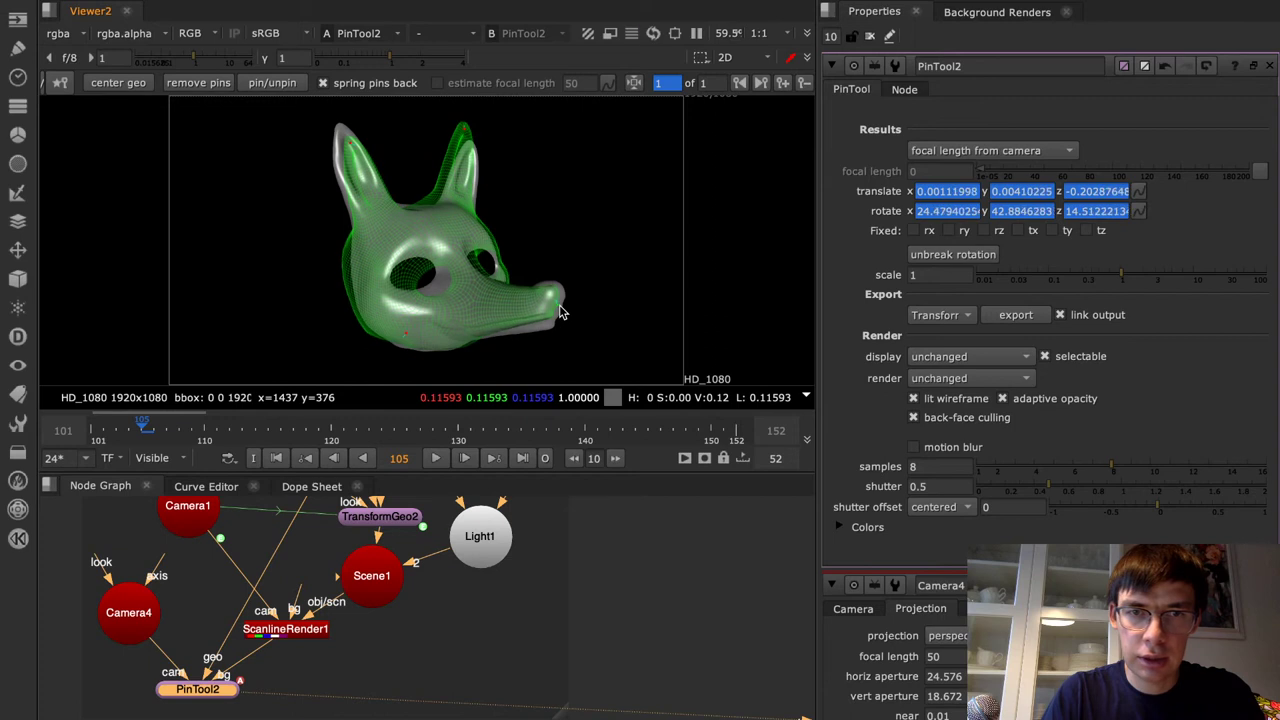
Switch PinTool2 to a custom constant focal length and vary the value down to 14, finishing at 20
click(955, 150)
click(962, 171)
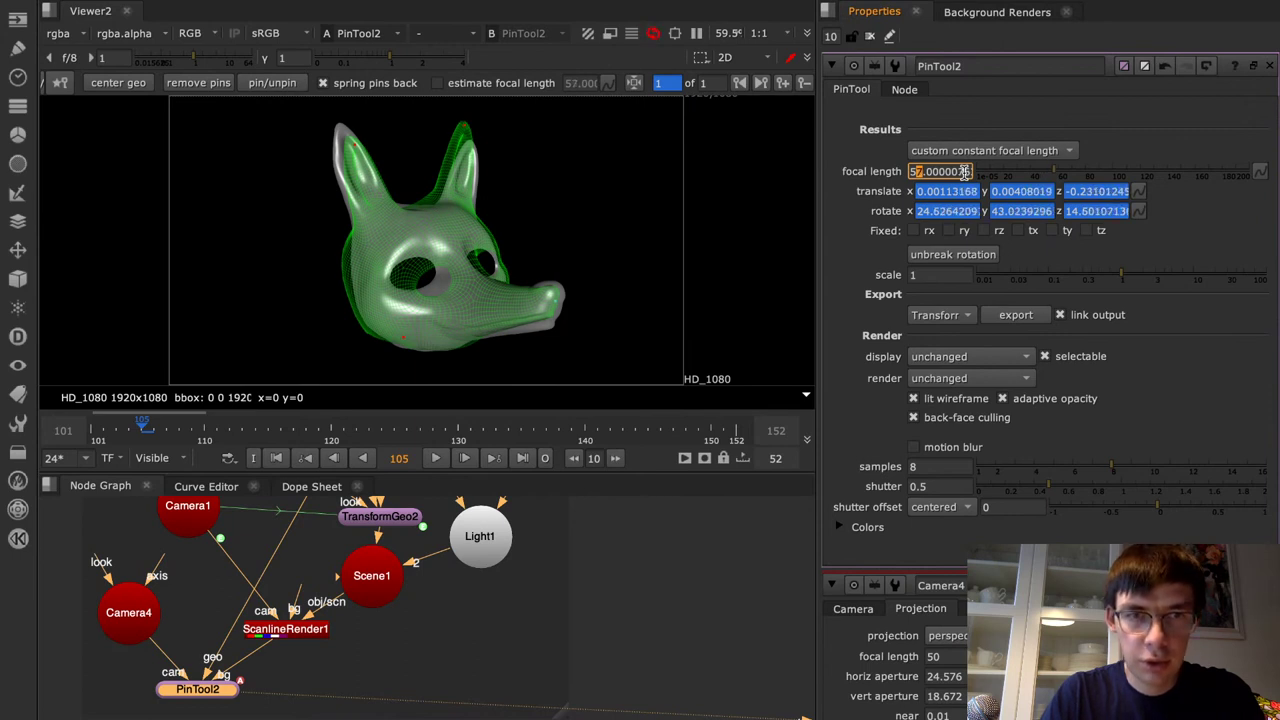
key(Down)
key(Down)
key(Down)
key(Down)
key(Down)
key(Down)
key(Down)
key(Down)
key(Down)
key(Down)
key(Left)
key(Up)
key(Up)
key(Up)
key(Down)
key(Down)
key(Down)
key(Down)
key(Down)
key(Down)
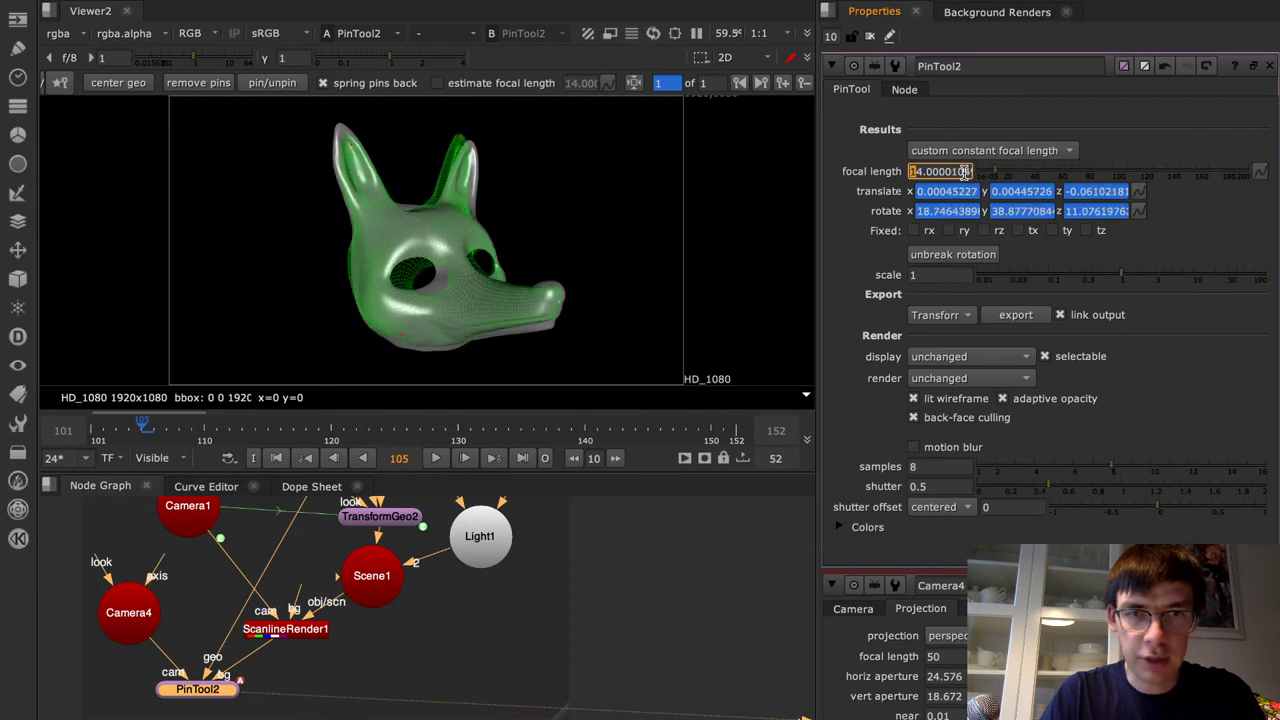
key(Up)
key(Up)
key(Up)
key(Up)
key(Up)
key(Up)
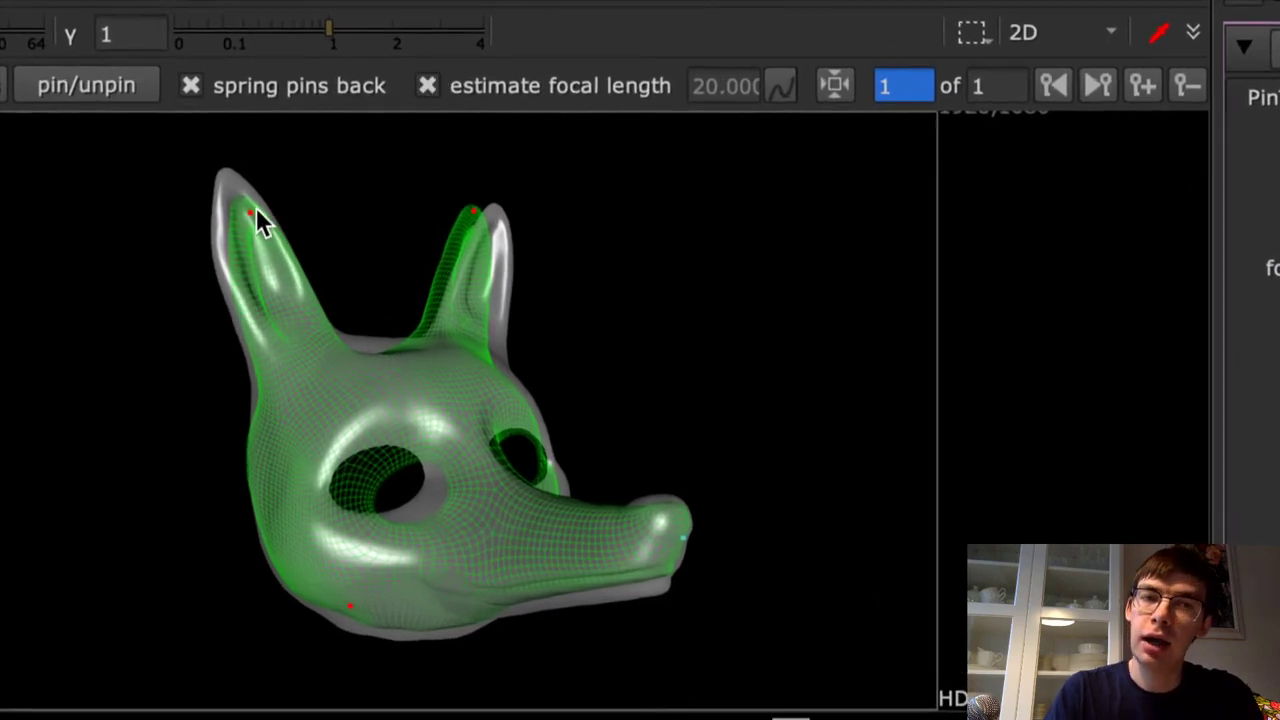
With focal length estimation enabled, move the pins on both ears, nose and cheek onto the rendered head's matching points
drag(248, 212, 226, 172)
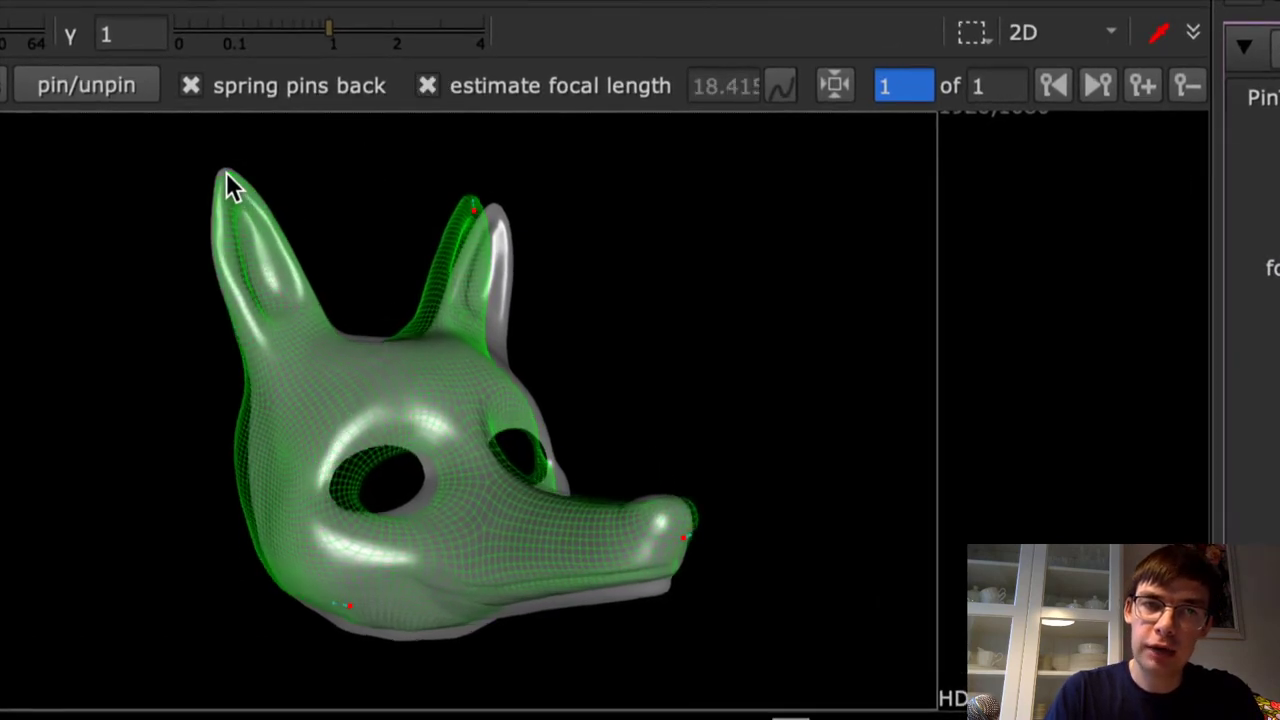
drag(466, 201, 492, 214)
drag(694, 534, 686, 539)
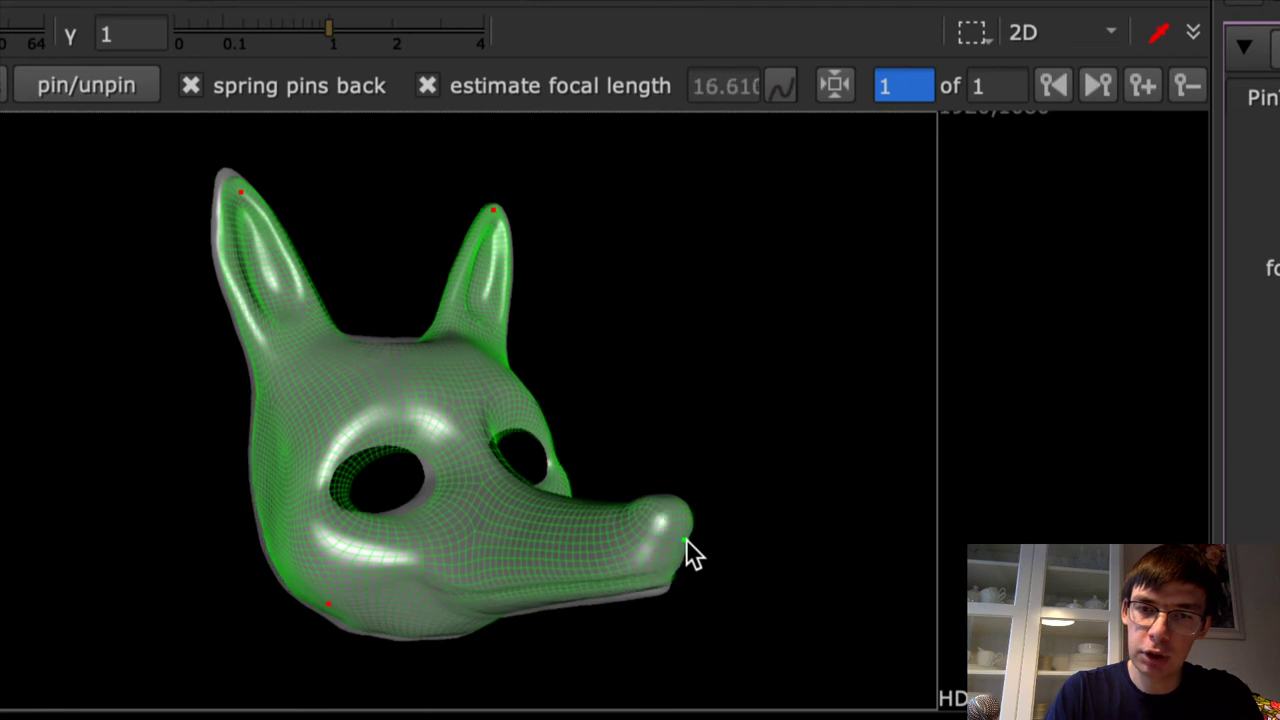
drag(330, 604, 315, 607)
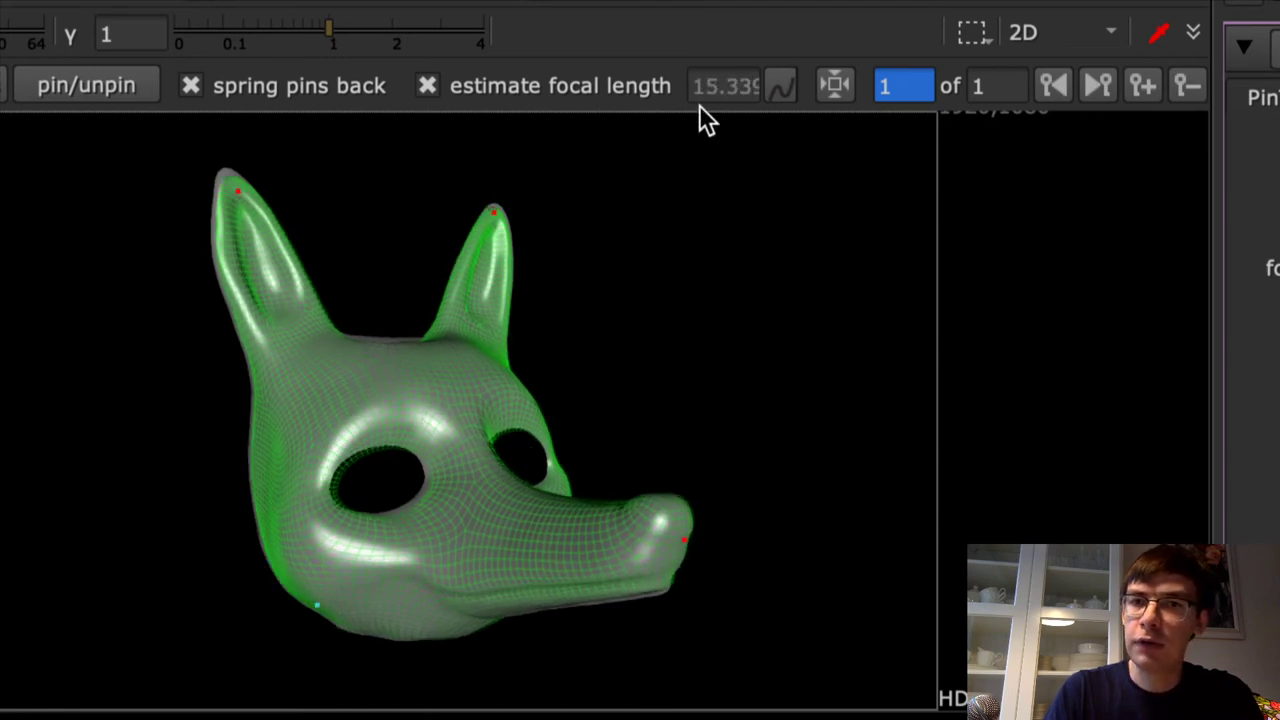
Add pins beside the eye and along the edge of the head, and fine-tune the ear pins against the render
drag(440, 486, 434, 486)
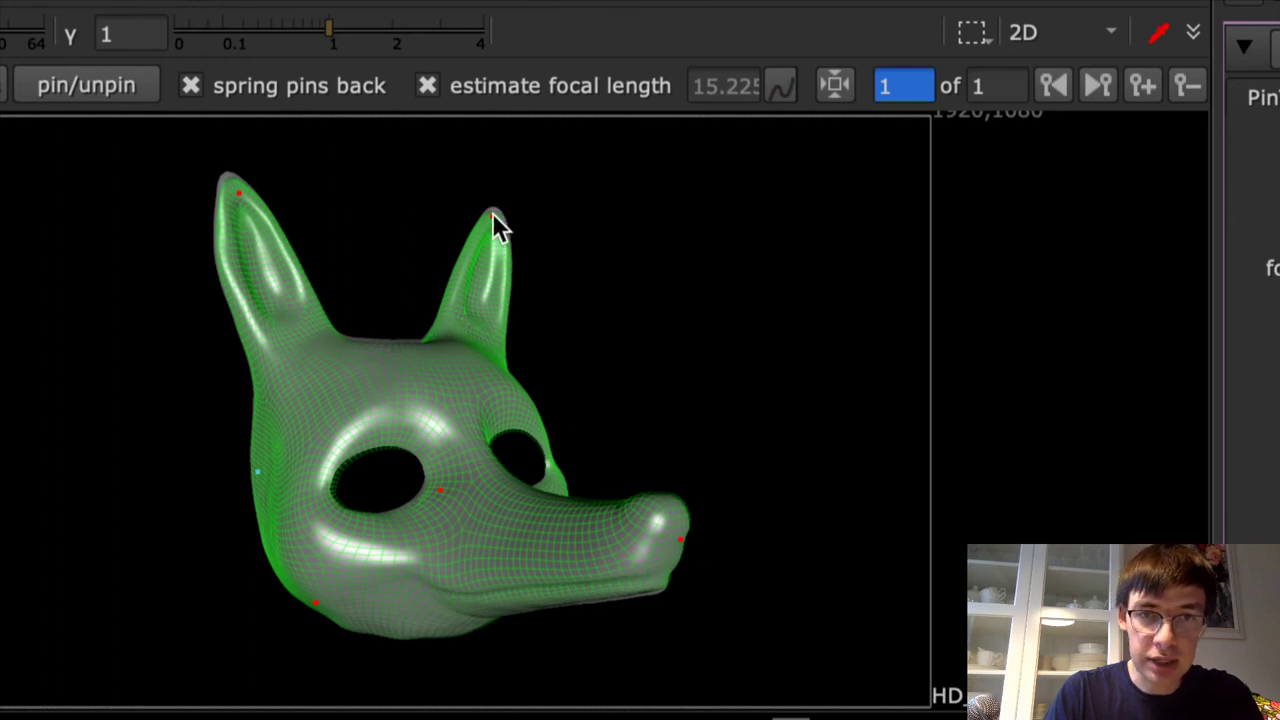
drag(492, 212, 496, 205)
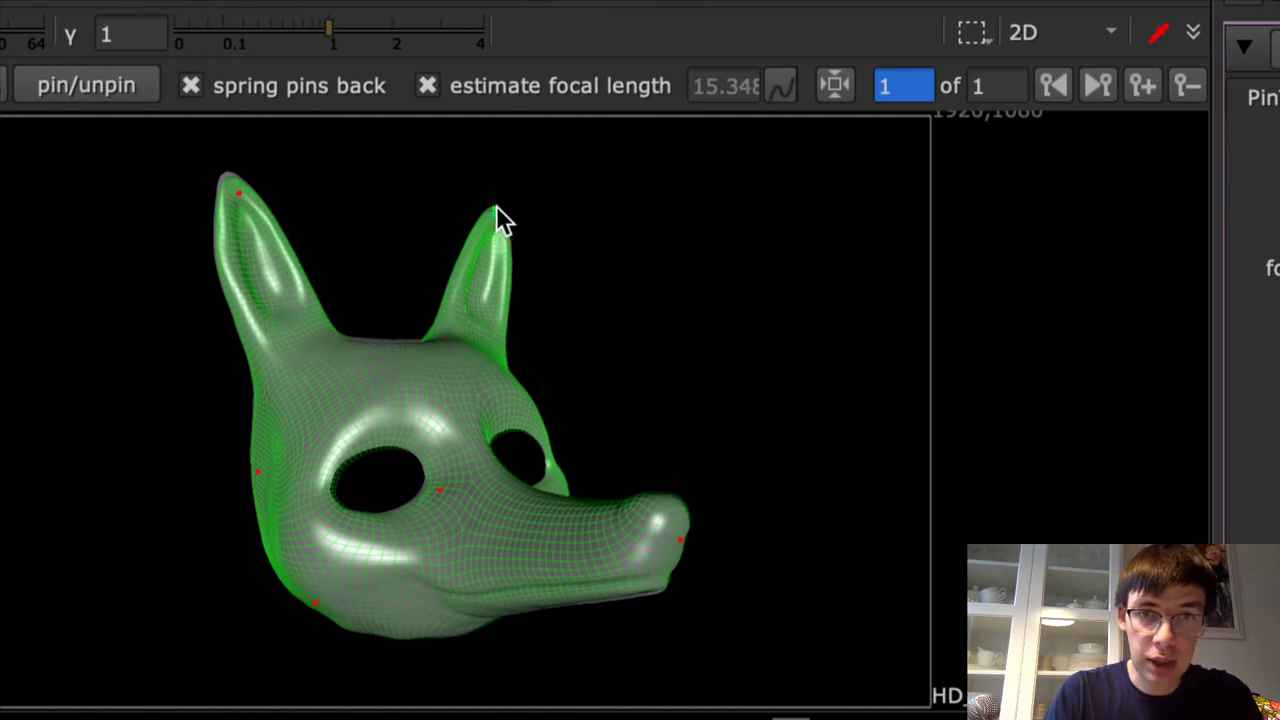
click(233, 188)
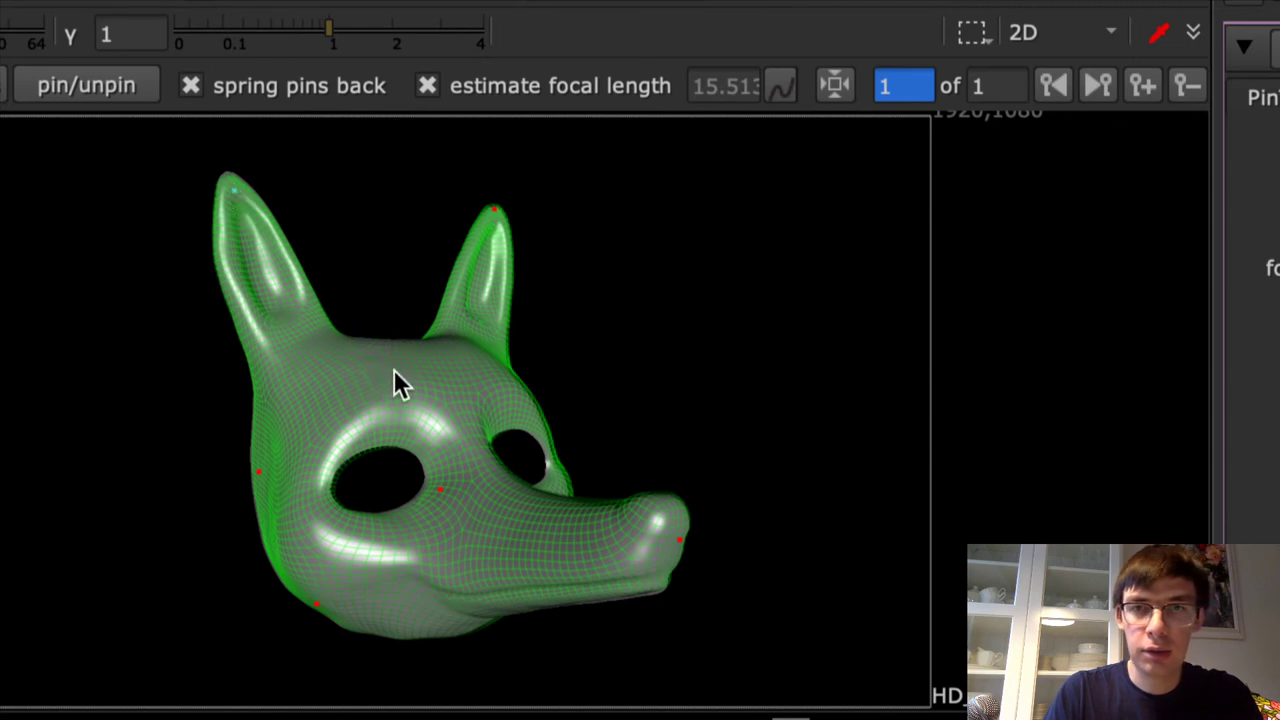
click(563, 486)
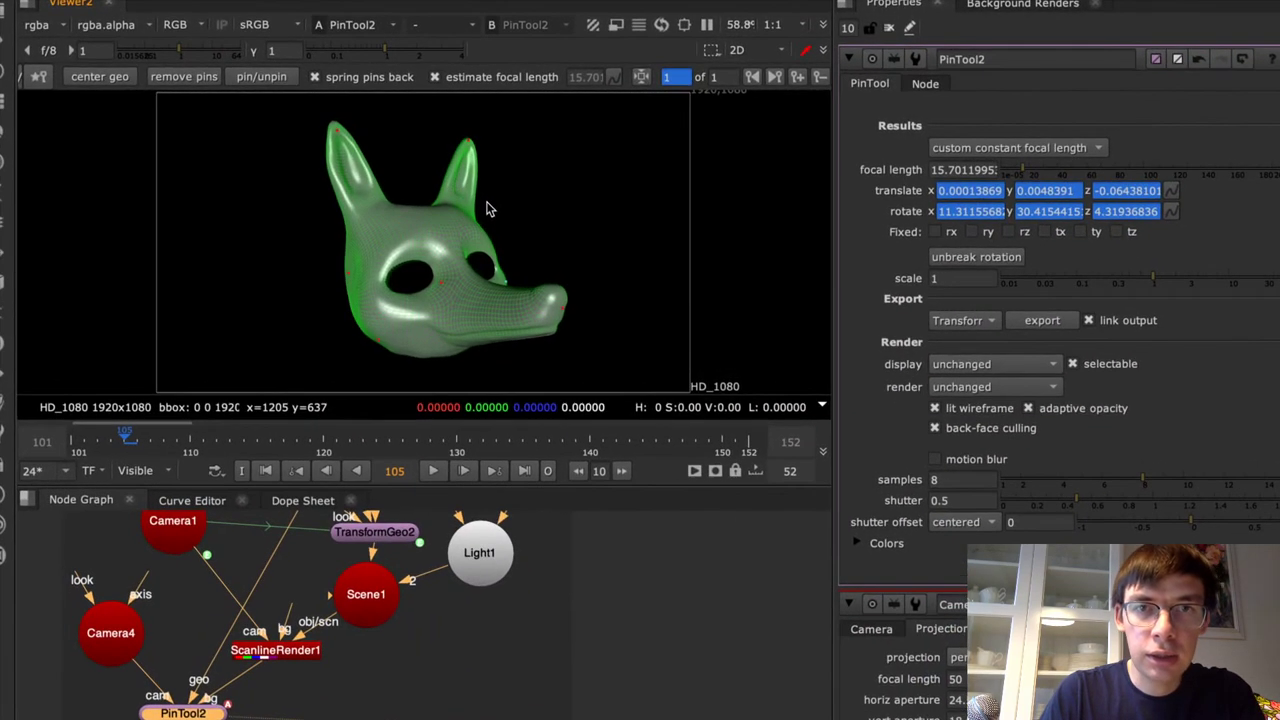
scroll(470, 141, up, 6)
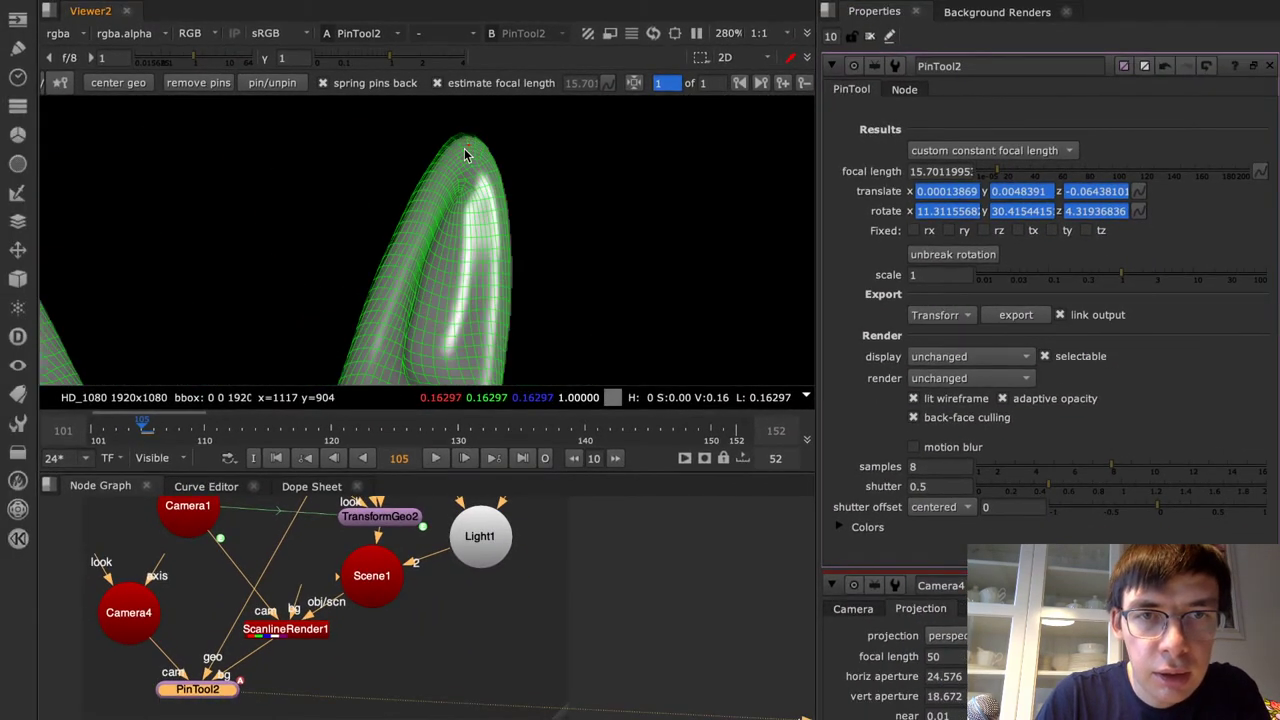
drag(466, 144, 473, 160)
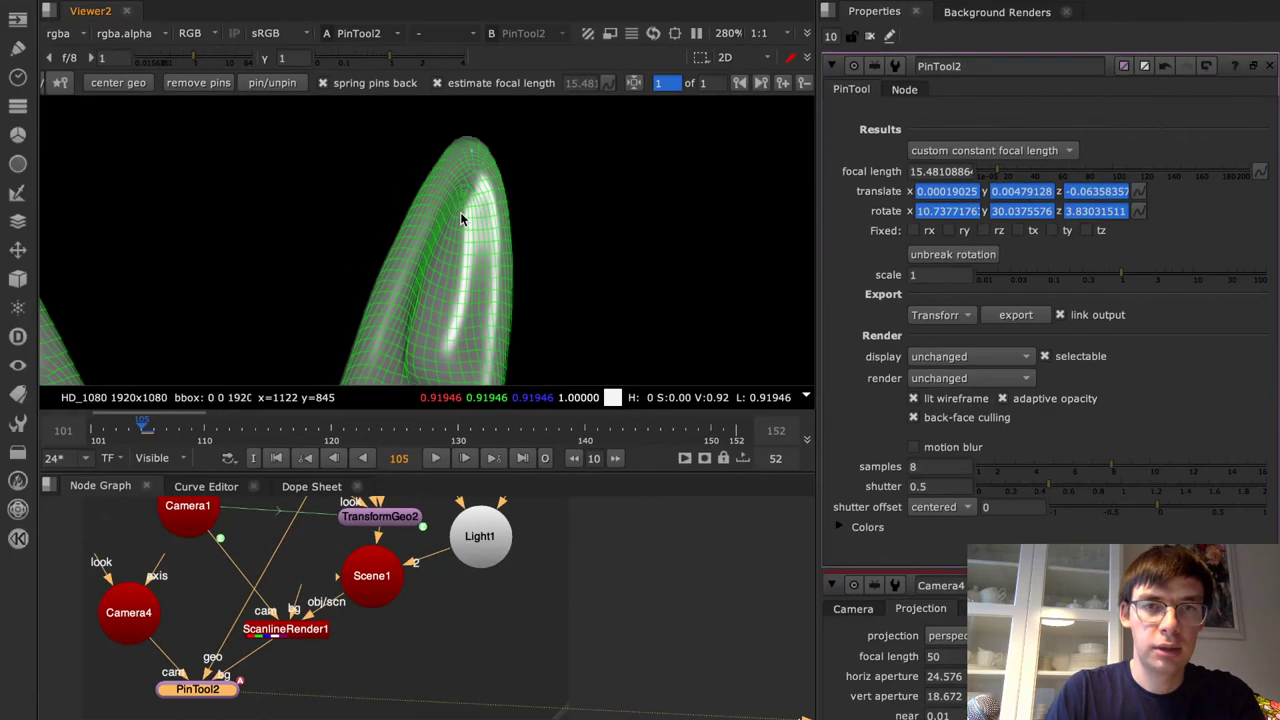
scroll(460, 212, down, 3)
scroll(460, 212, down, 3)
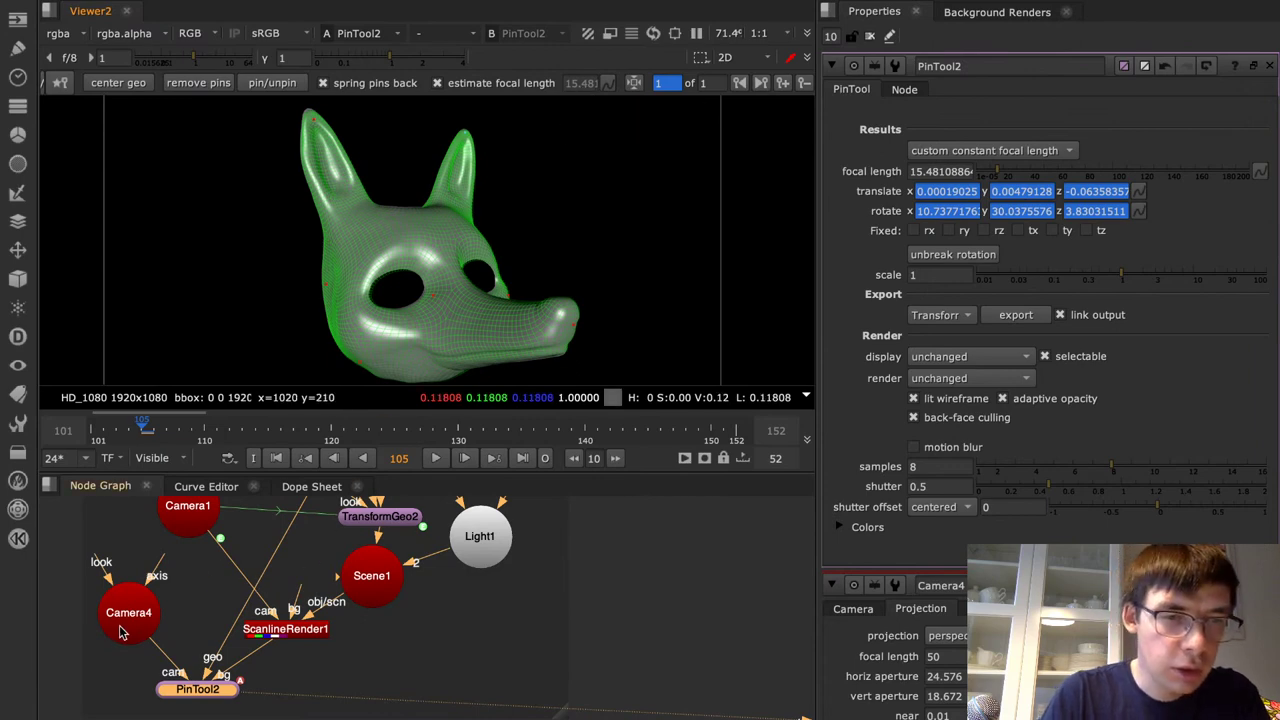
Open Camera1's projection settings and check its focal length against PinTool2's estimate
click(184, 520)
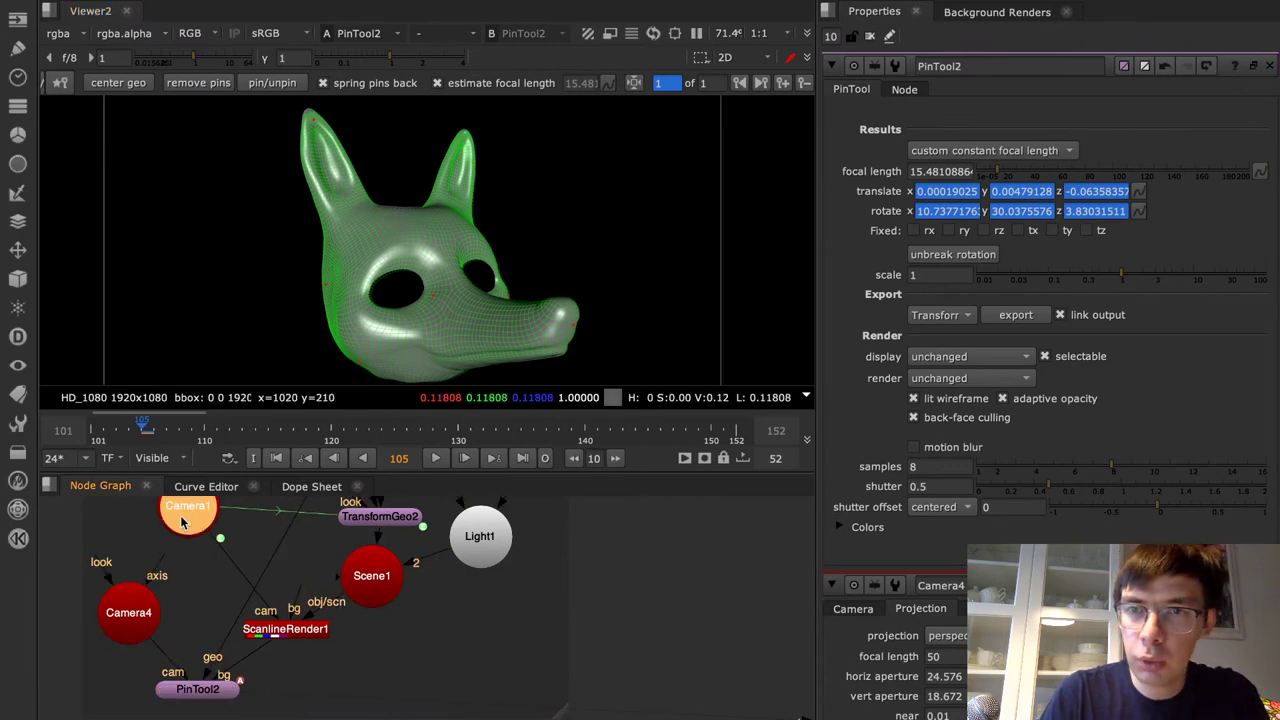
double_click(184, 520)
click(933, 140)
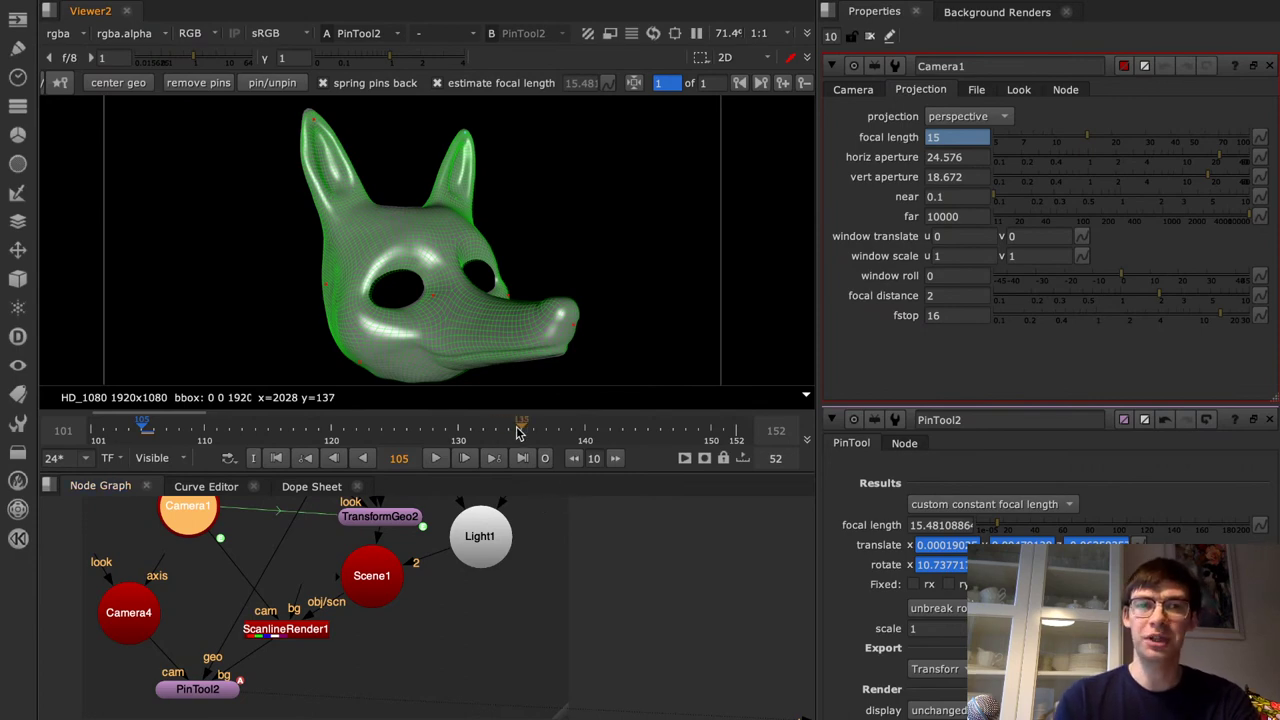
Switch to the presentation and advance to the Focal Length Estimation slide
right_click(416, 634)
click(448, 658)
middle_drag(400, 594, 490, 683)
key(super+Tab)
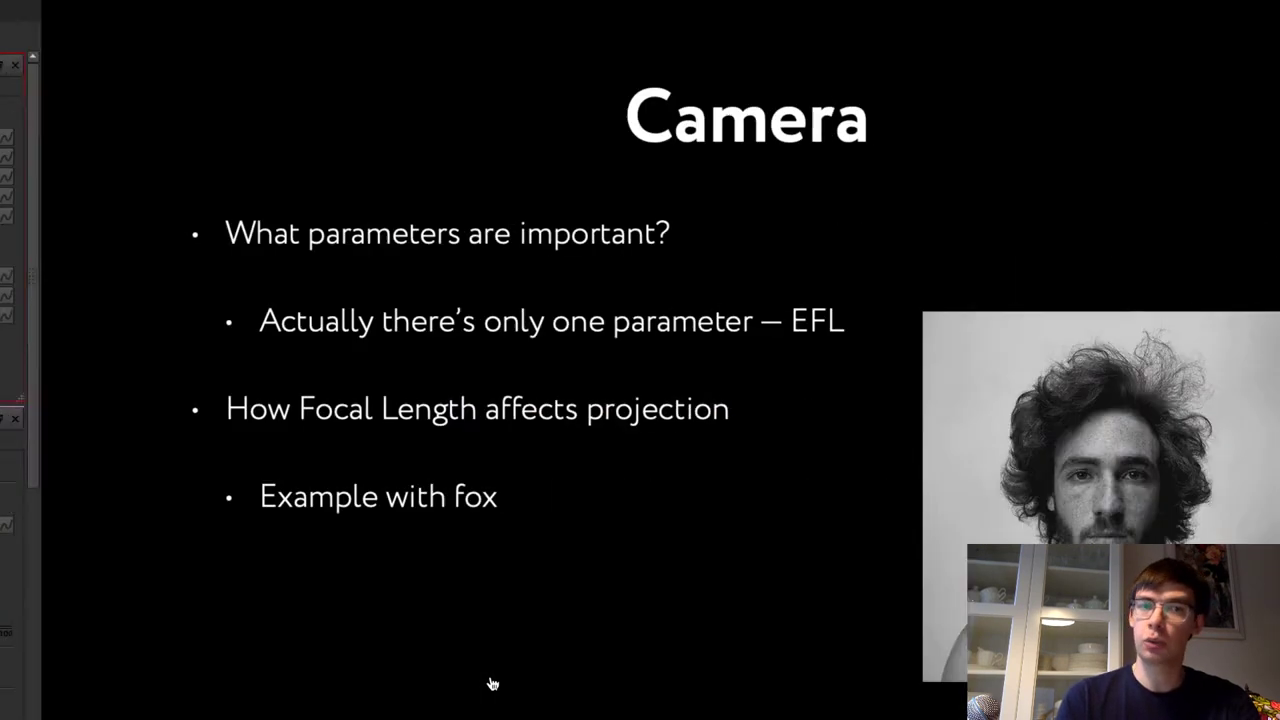
key(Right)
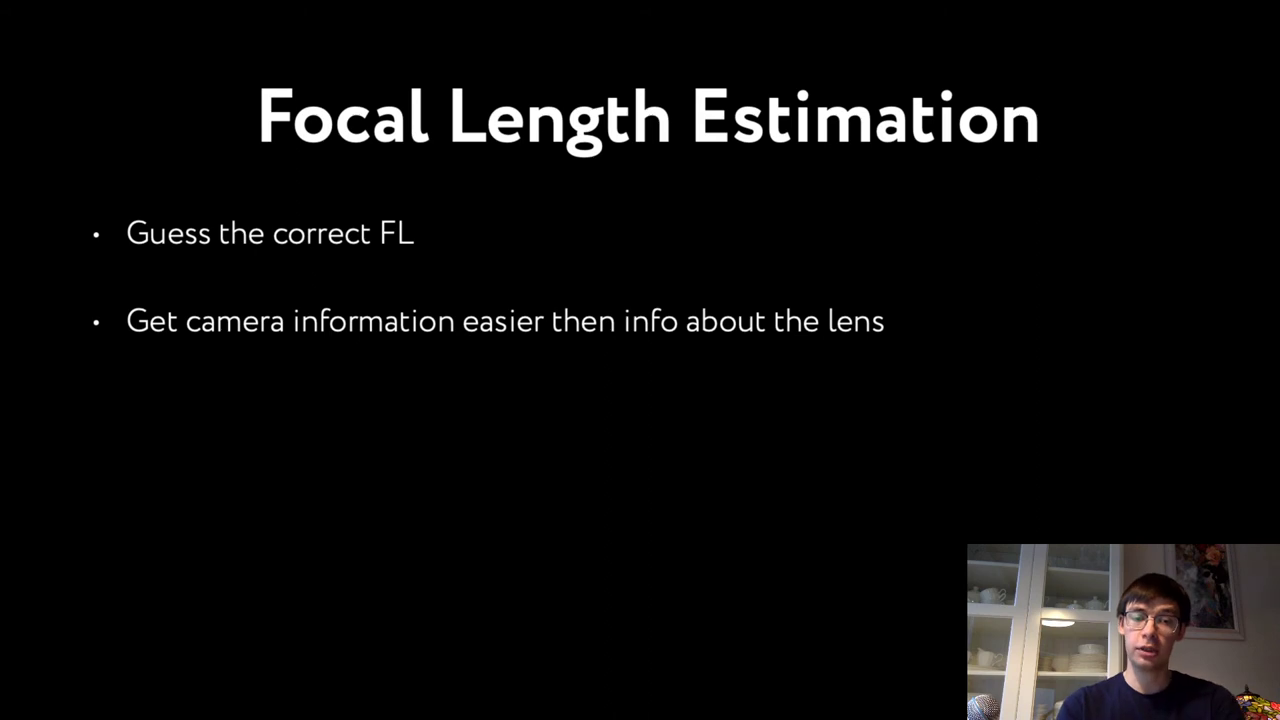
Switch back to Nuke and open Camera4's projection settings to examine its focal length
key(super+Tab)
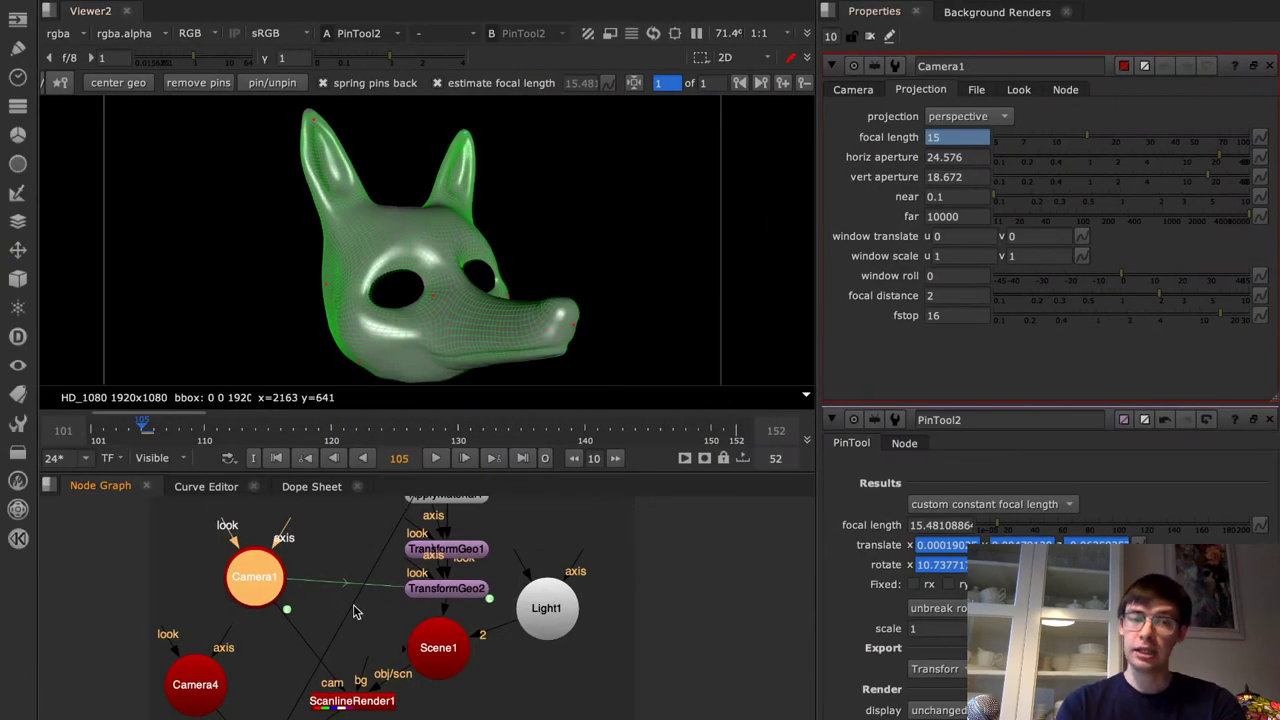
click(208, 683)
drag(955, 138, 910, 140)
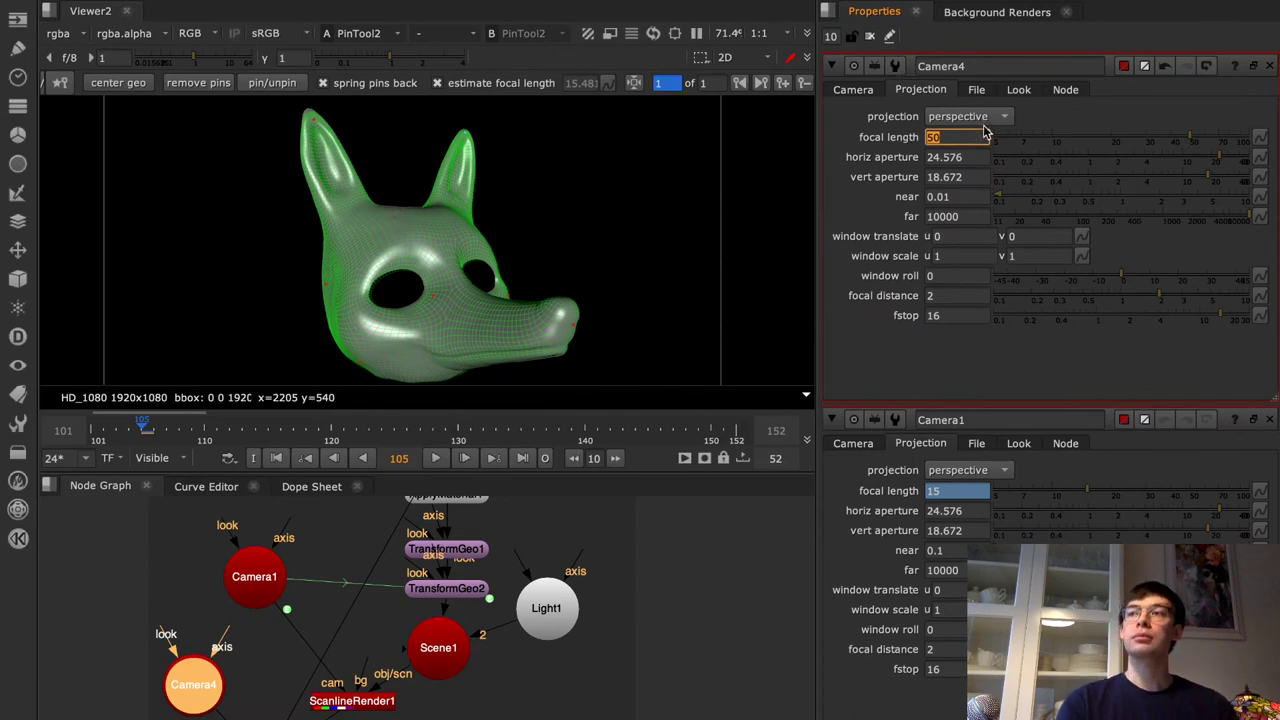
click(746, 320)
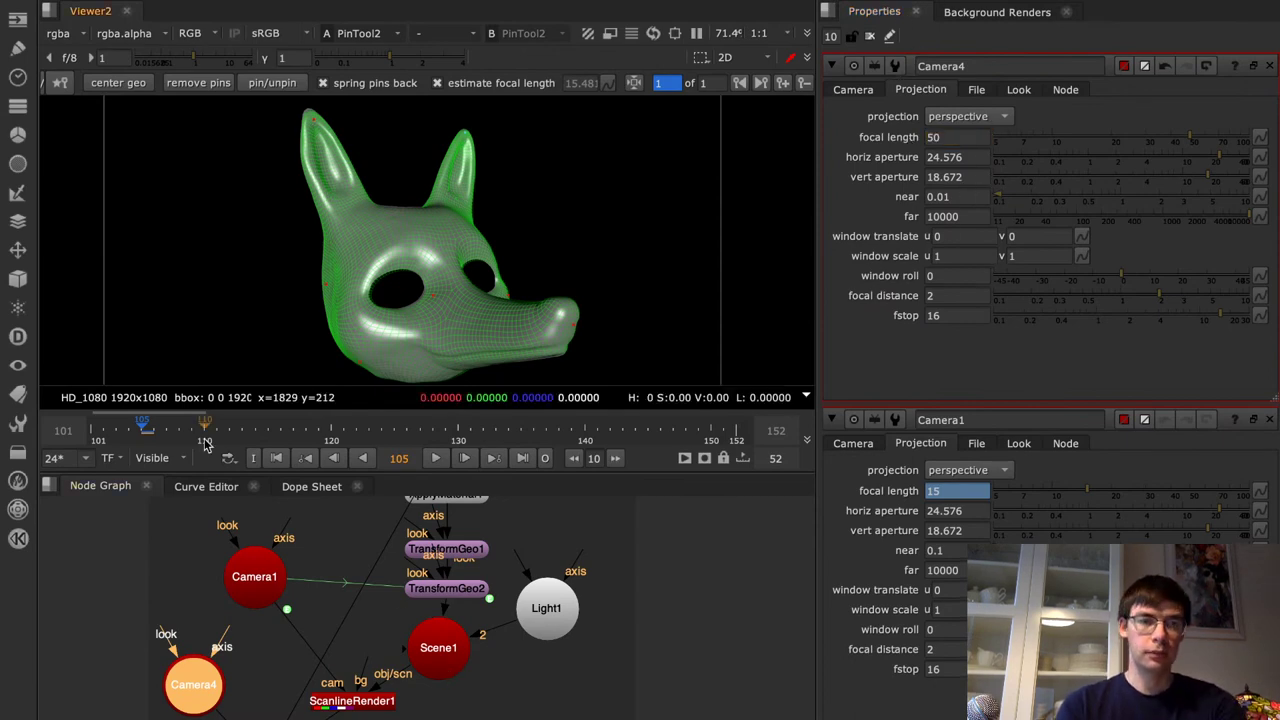
Switch to the presentation and advance to the Moving Camera slide
key(super+Tab)
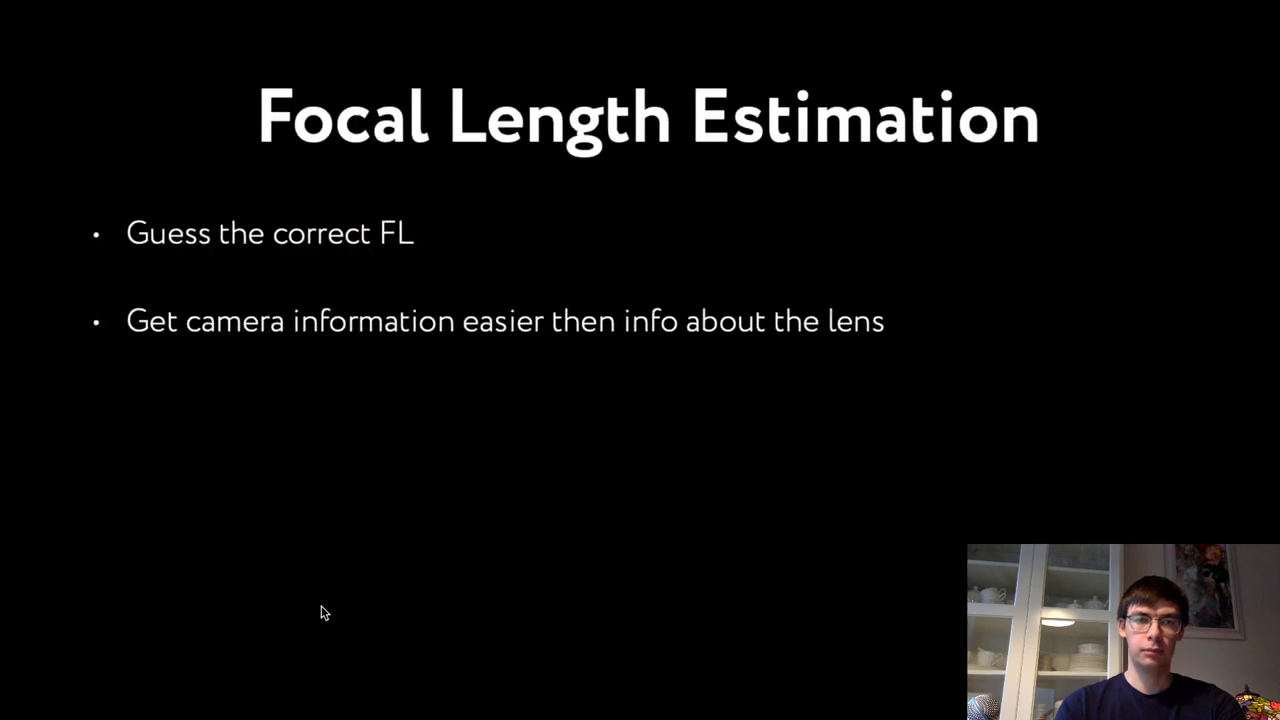
key(Right)
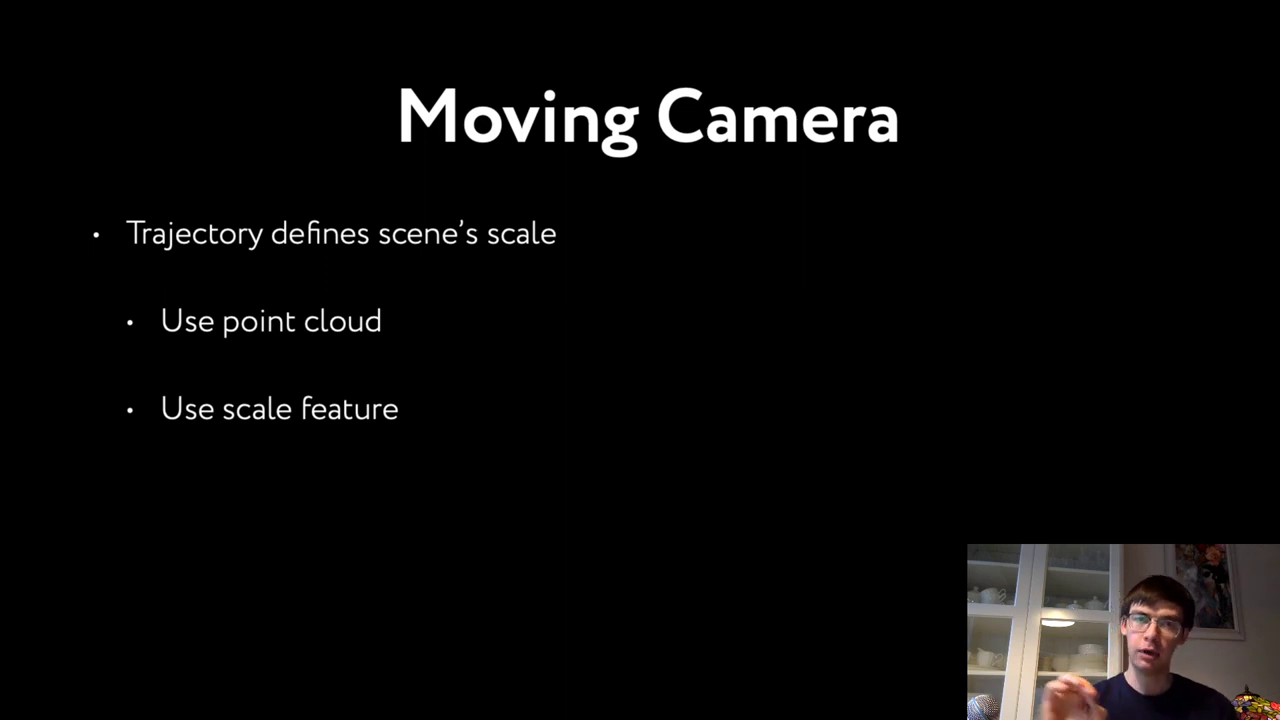
Return to the fox.nk script in Nuke and display the Read1 footage in the viewer
key(super+Tab)
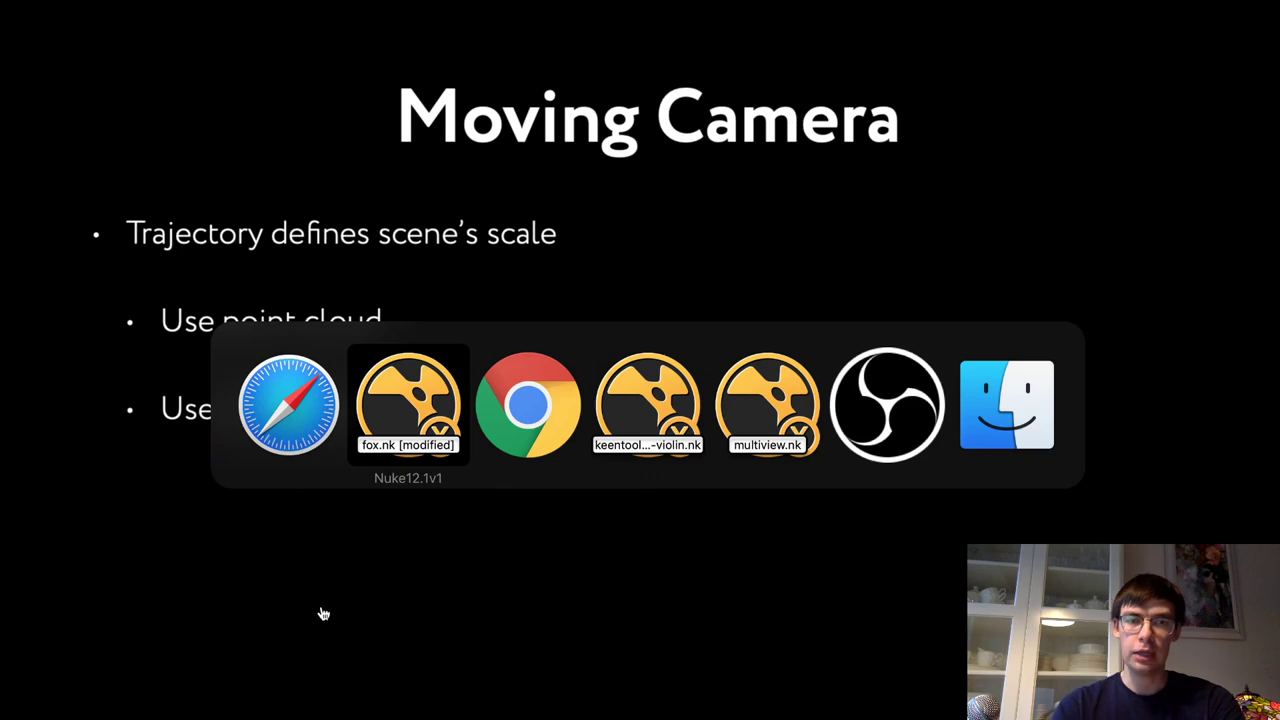
key(super+Tab)
key(super+shift+Tab)
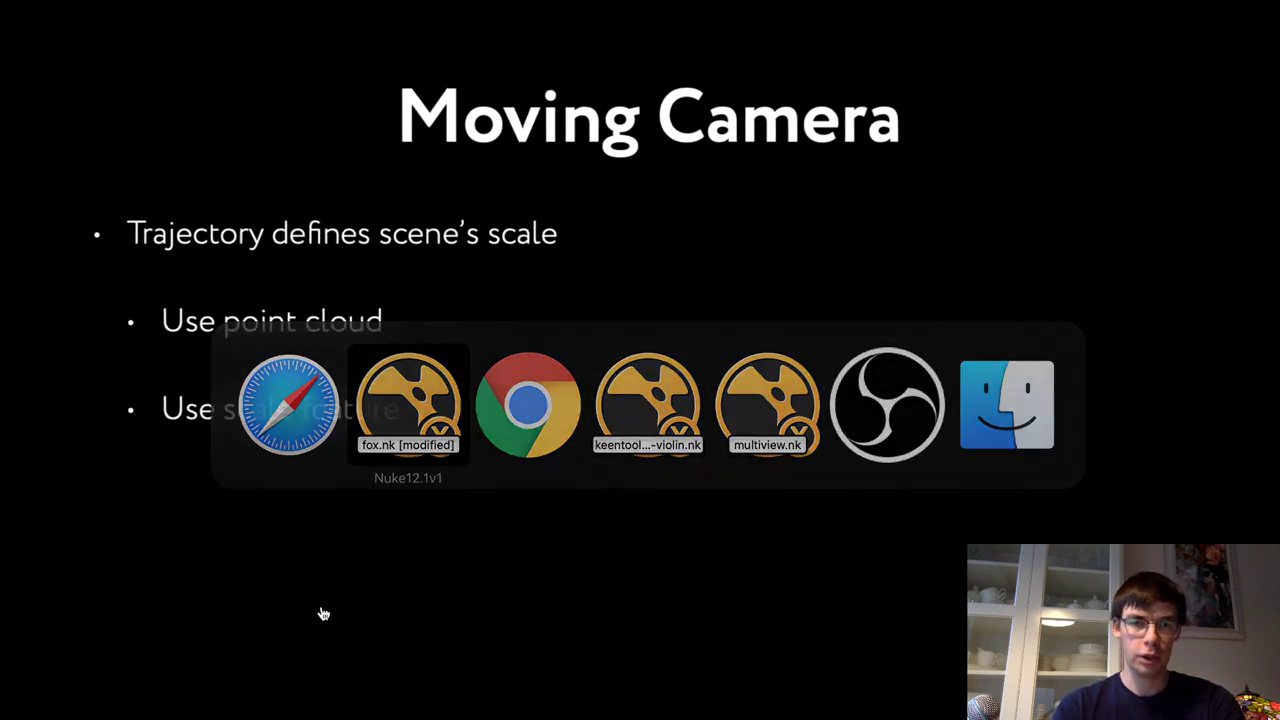
middle_drag(719, 582, 316, 719)
middle_drag(675, 636, 423, 652)
key(1)
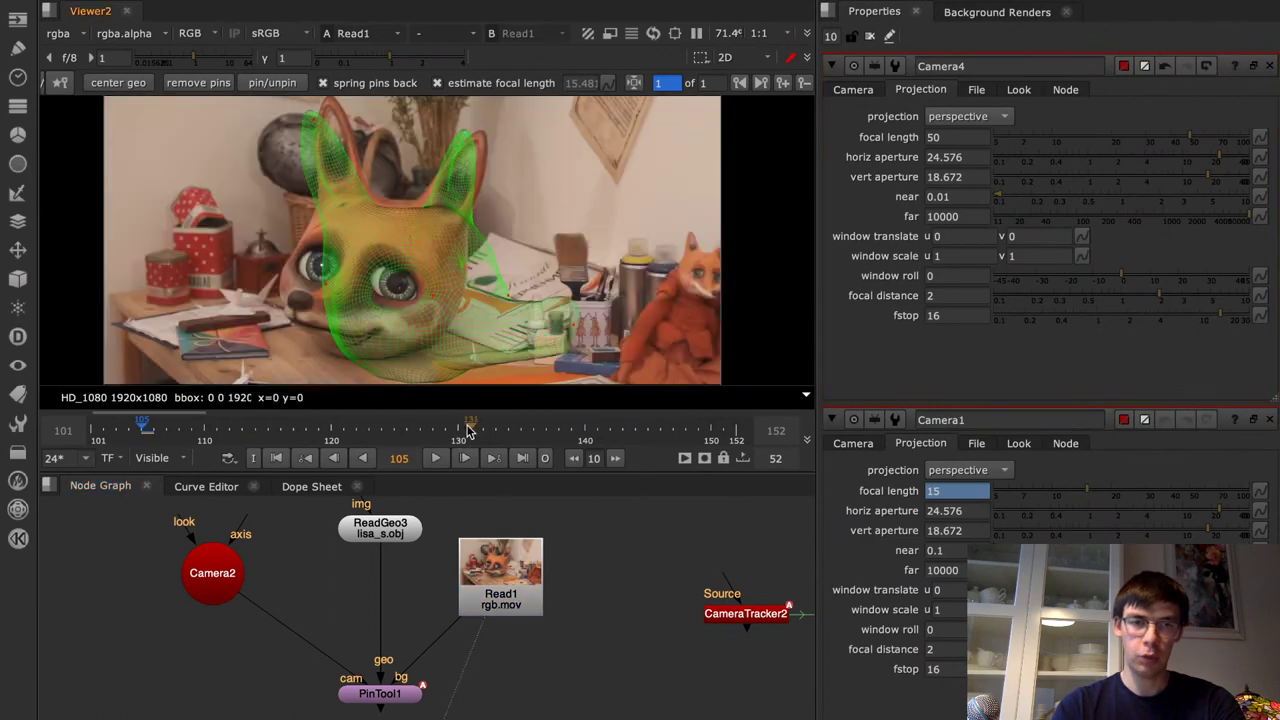
Close all open node properties and scrub through the Read1 footage to frame 311
drag(92, 428, 198, 415)
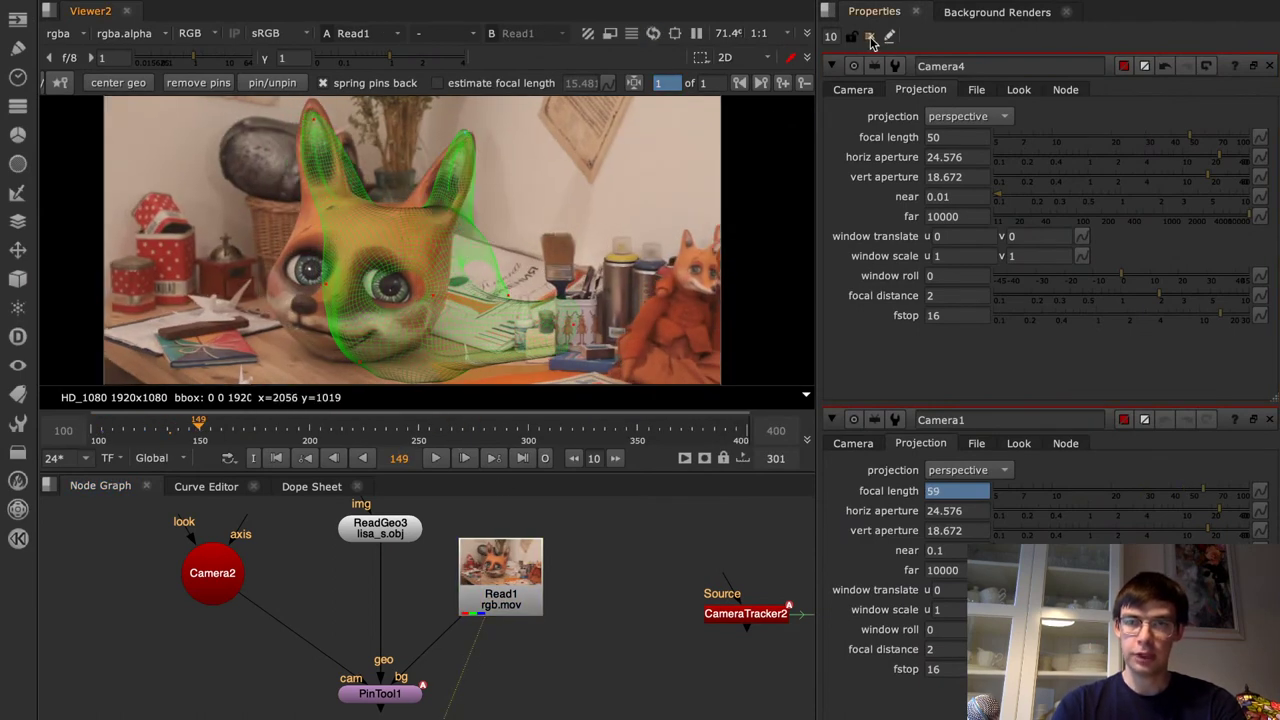
click(869, 36)
drag(119, 423, 556, 446)
Open the CameraTracker2 and Camera3 properties and view the tracked camera with its point cloud in 3D
drag(727, 587, 501, 592)
middle_drag(687, 680, 455, 668)
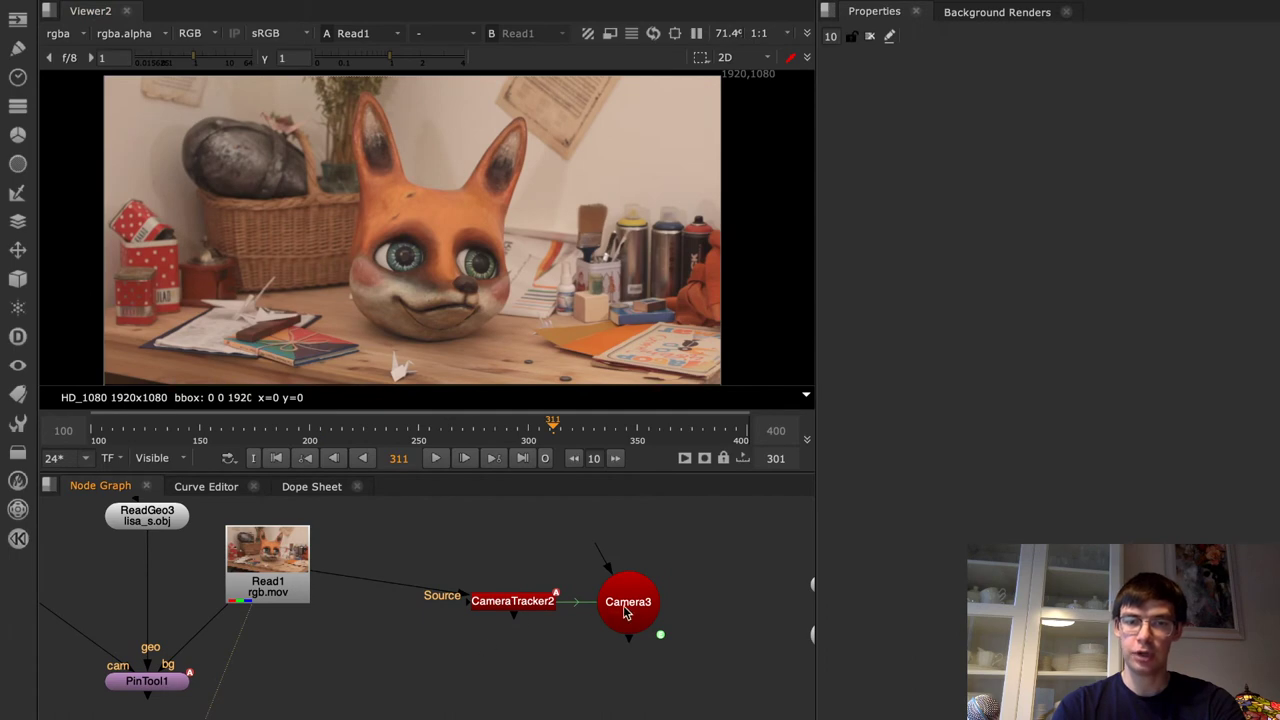
click(525, 604)
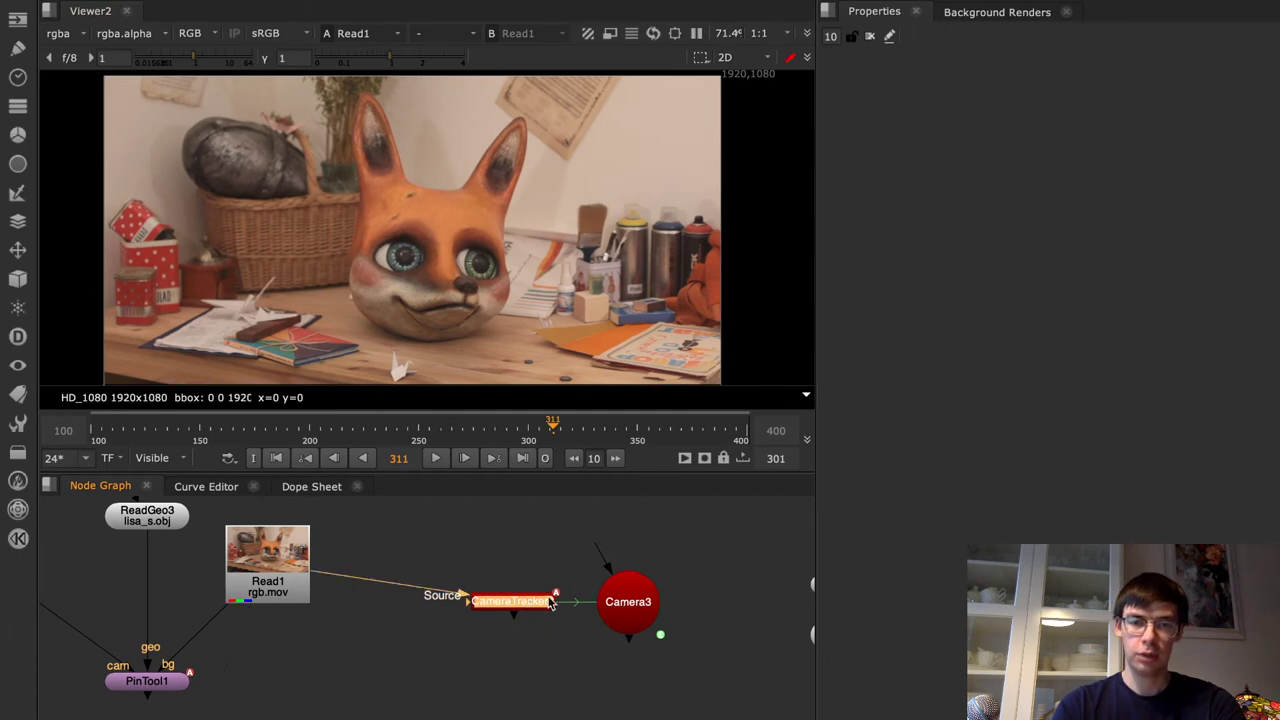
double_click(636, 600)
key(Tab)
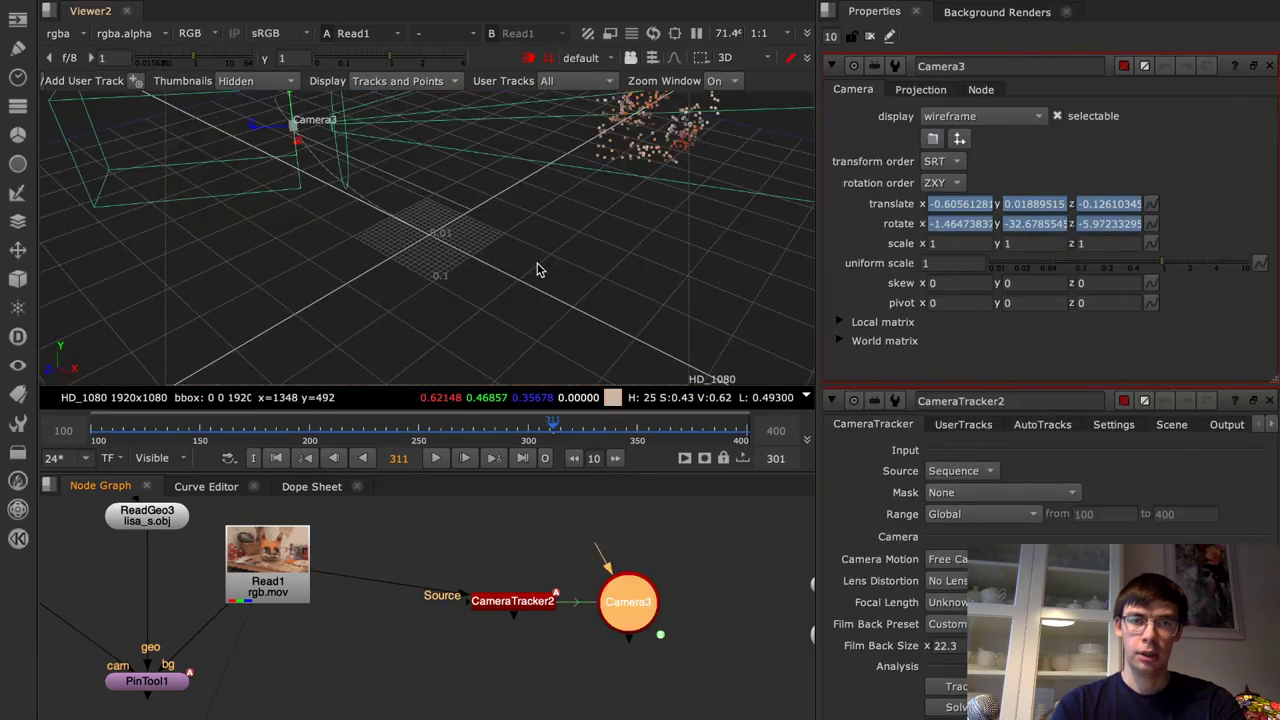
alt+drag(483, 306, 470, 286)
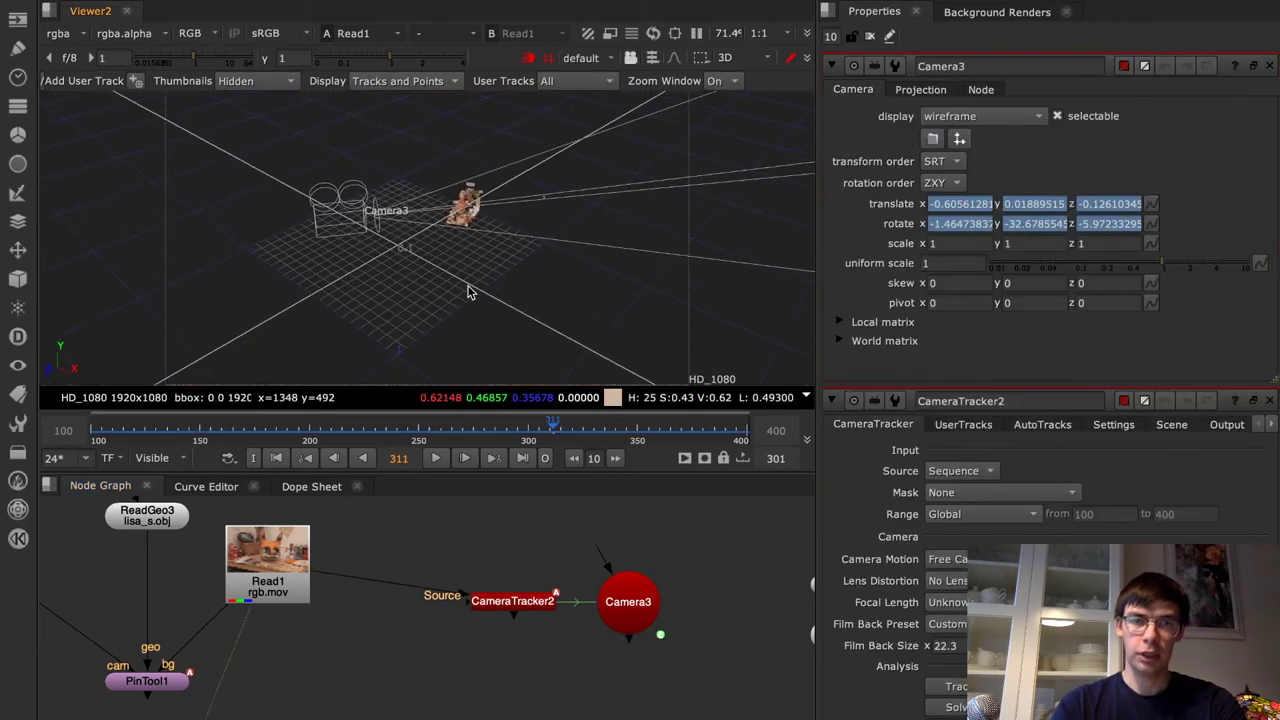
Examine the Camera3 wireframe and its tracked point cloud from several angles in an enlarged 3D viewer
key(space)
ctrl+drag(520, 367, 493, 288)
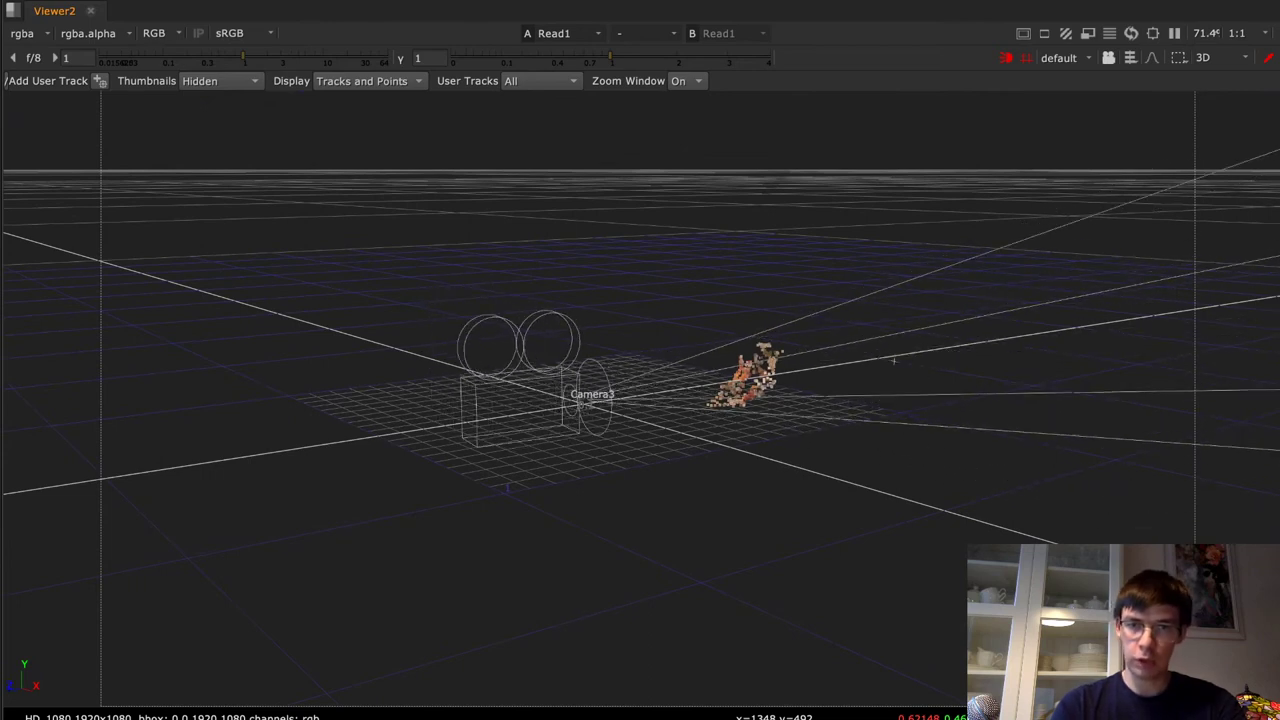
scroll(745, 365, up, 3)
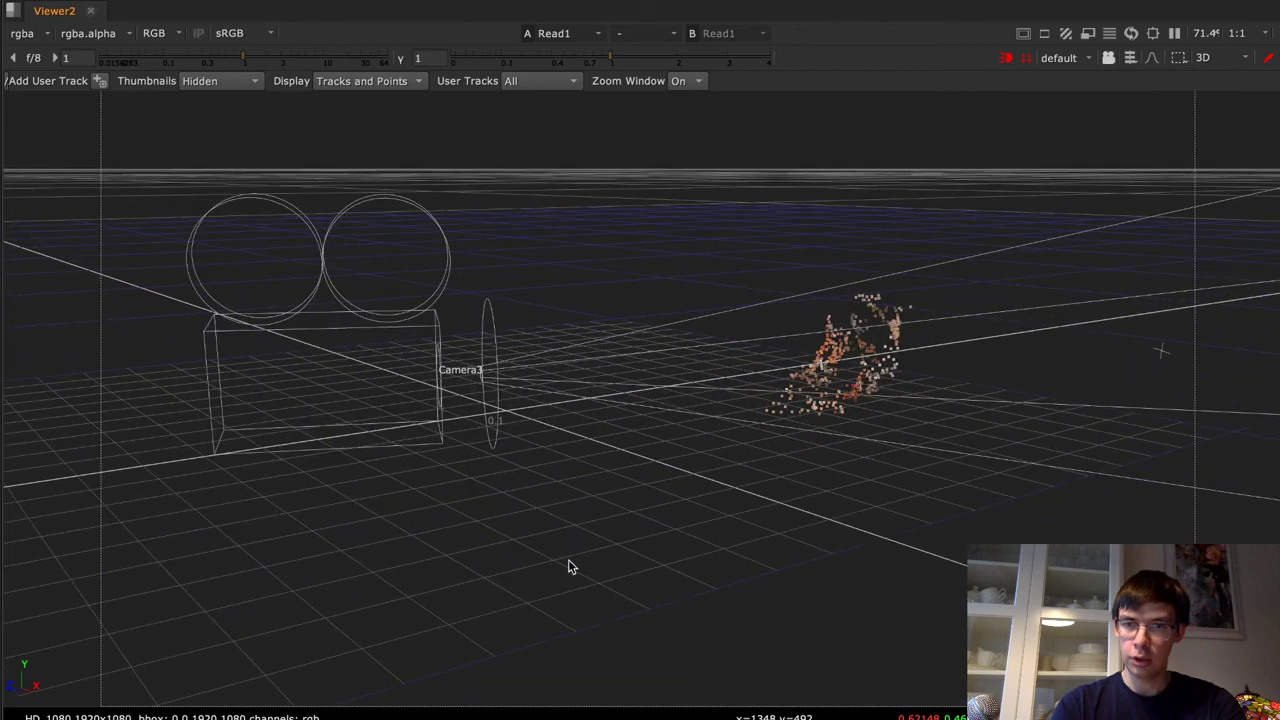
middle_drag(906, 434, 510, 590)
middle_drag(306, 457, 766, 326)
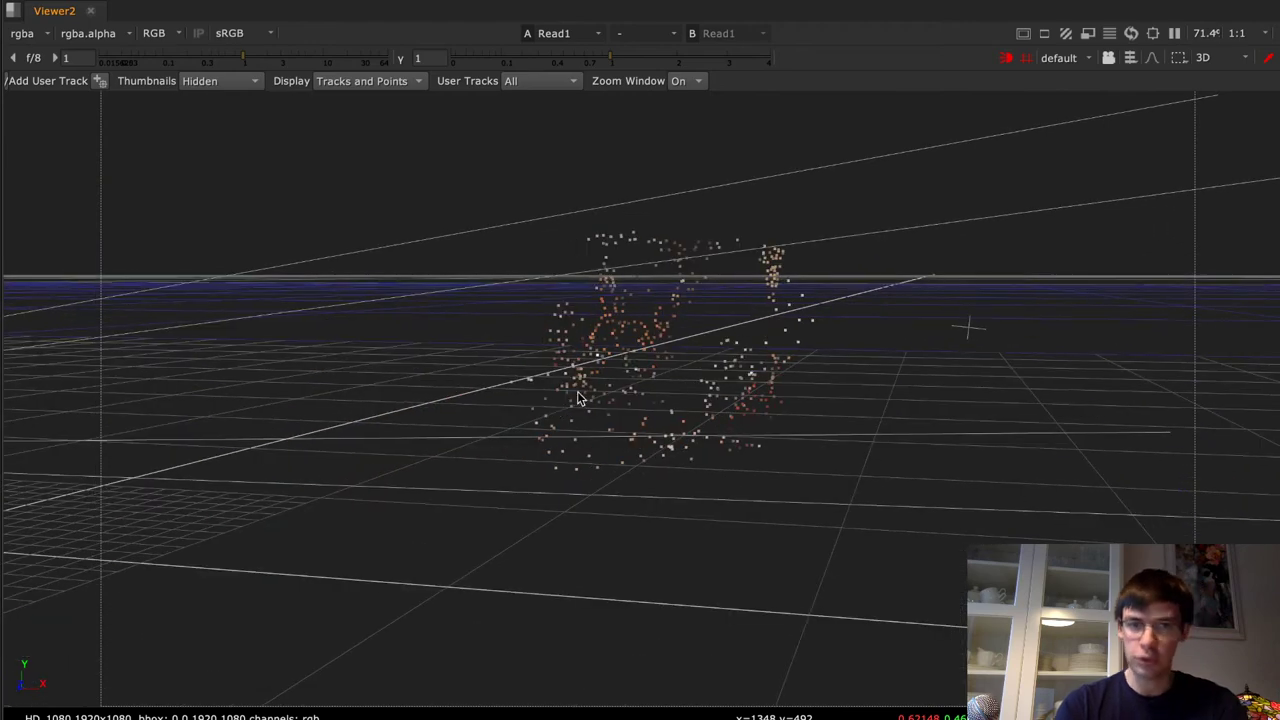
scroll(610, 393, up, 3)
middle_drag(693, 380, 670, 439)
key(space)
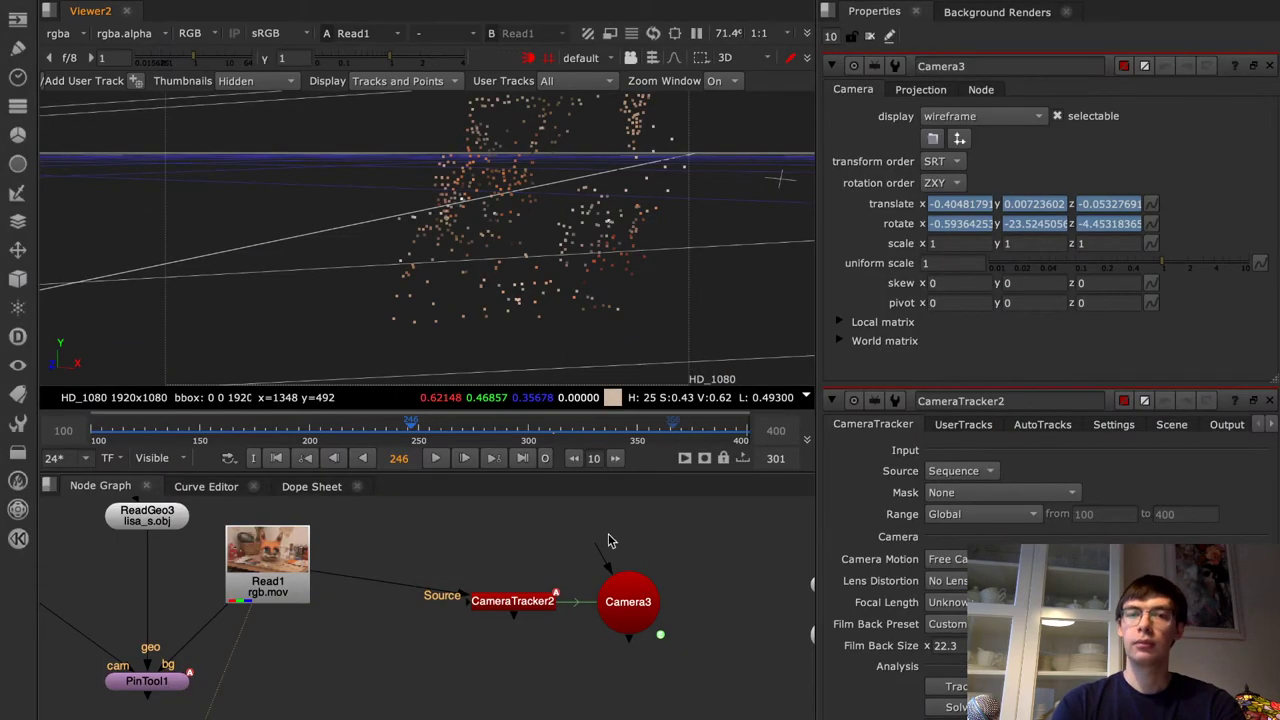
Open the PinTool1 properties and compare its fox head geometry with the point cloud in 3D
click(145, 683)
double_click(145, 683)
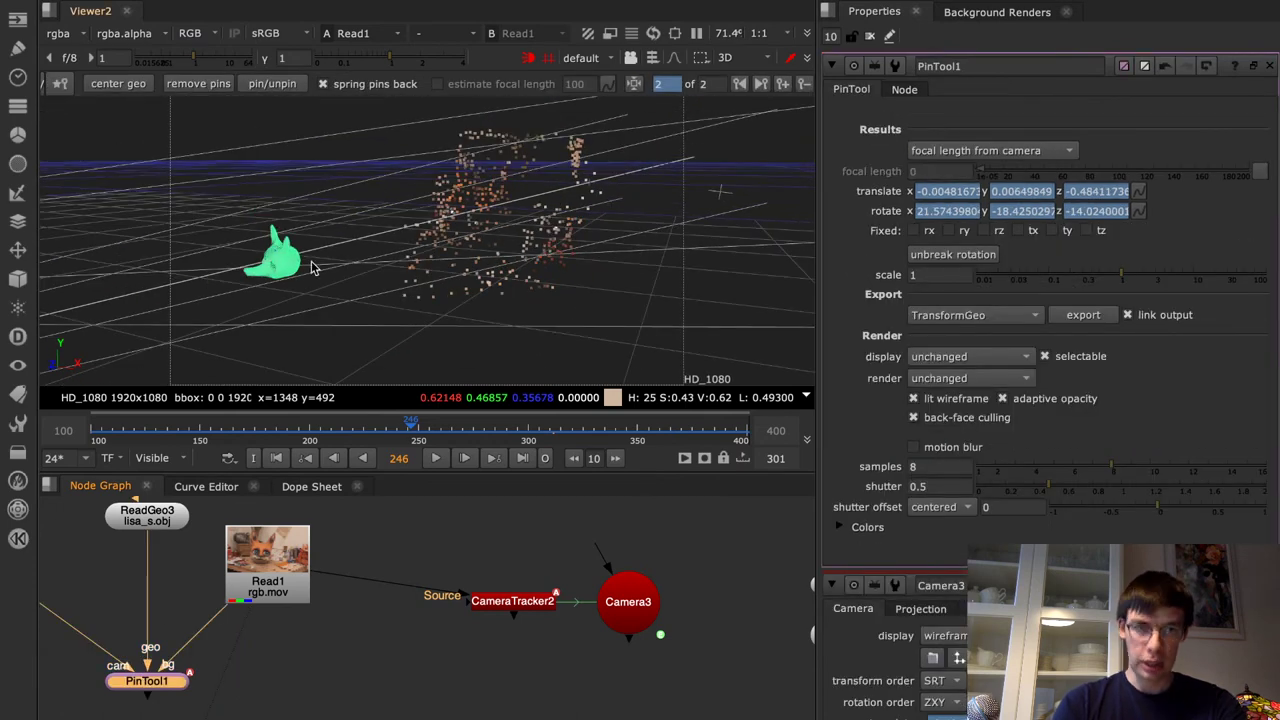
scroll(284, 288, down, 3)
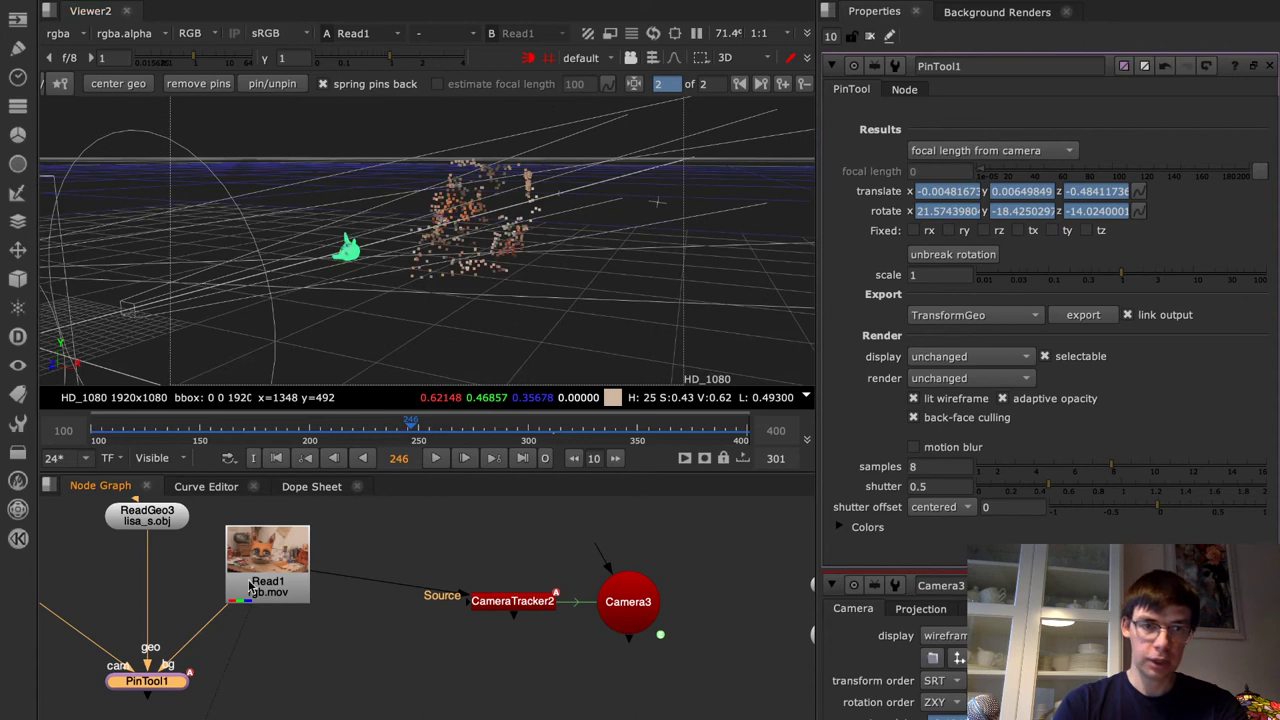
Add a second PinTool node beside PinTool1, connected to the ReadGeo3 geometry, the Camera3 camera and the Read1 background
click(240, 650)
key(Tab)
text(pi)
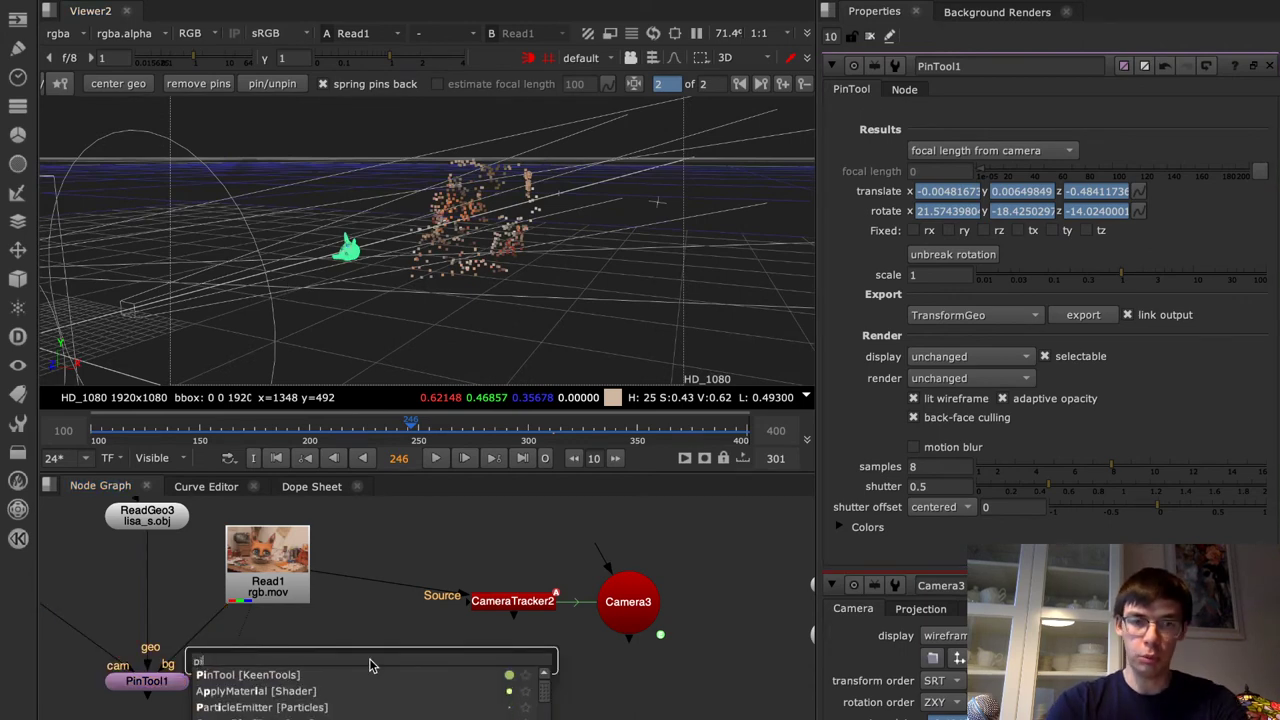
key(Return)
drag(384, 668, 628, 601)
drag(366, 660, 306, 592)
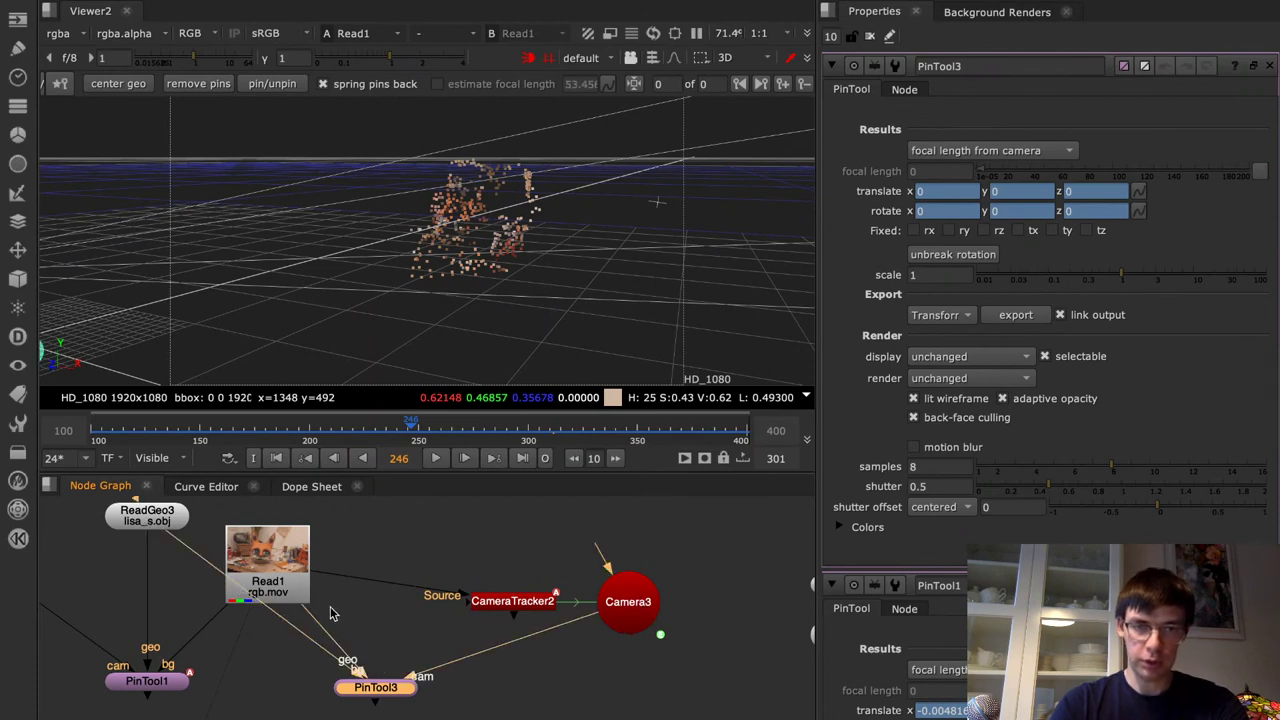
Display the new PinTool in the viewer, close all node properties and show frame 148 in 2D
key(1)
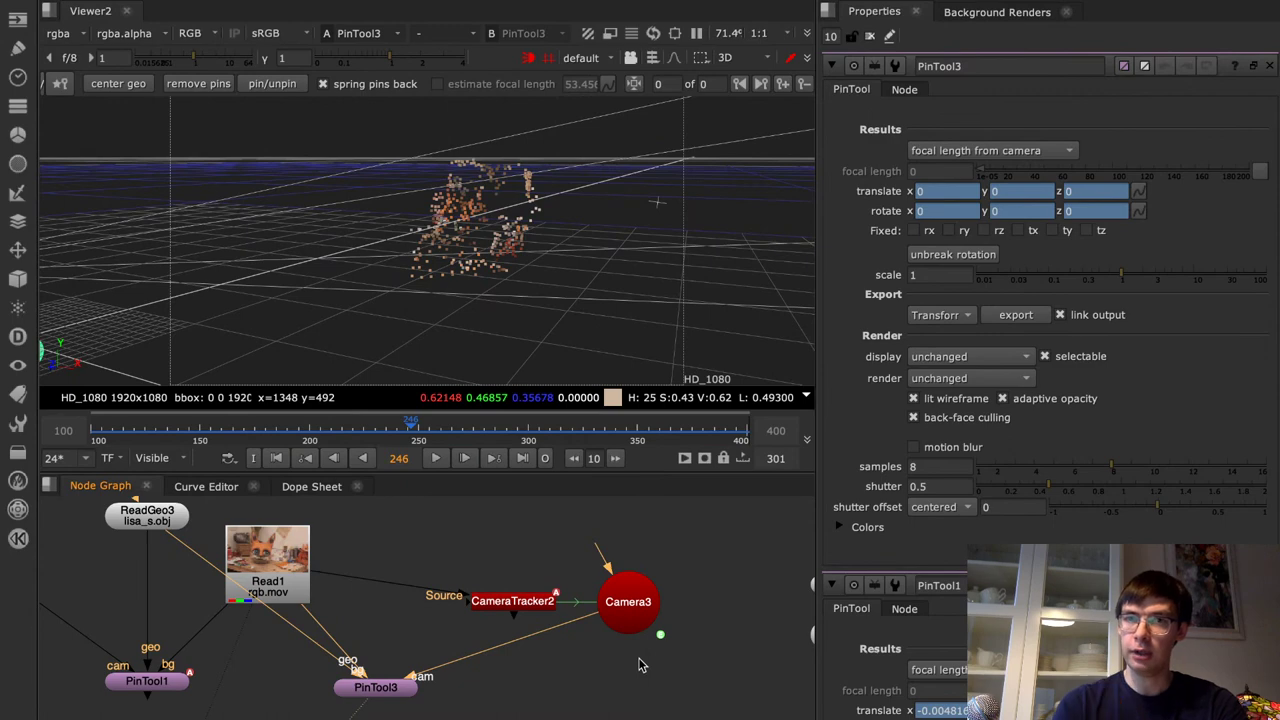
click(869, 36)
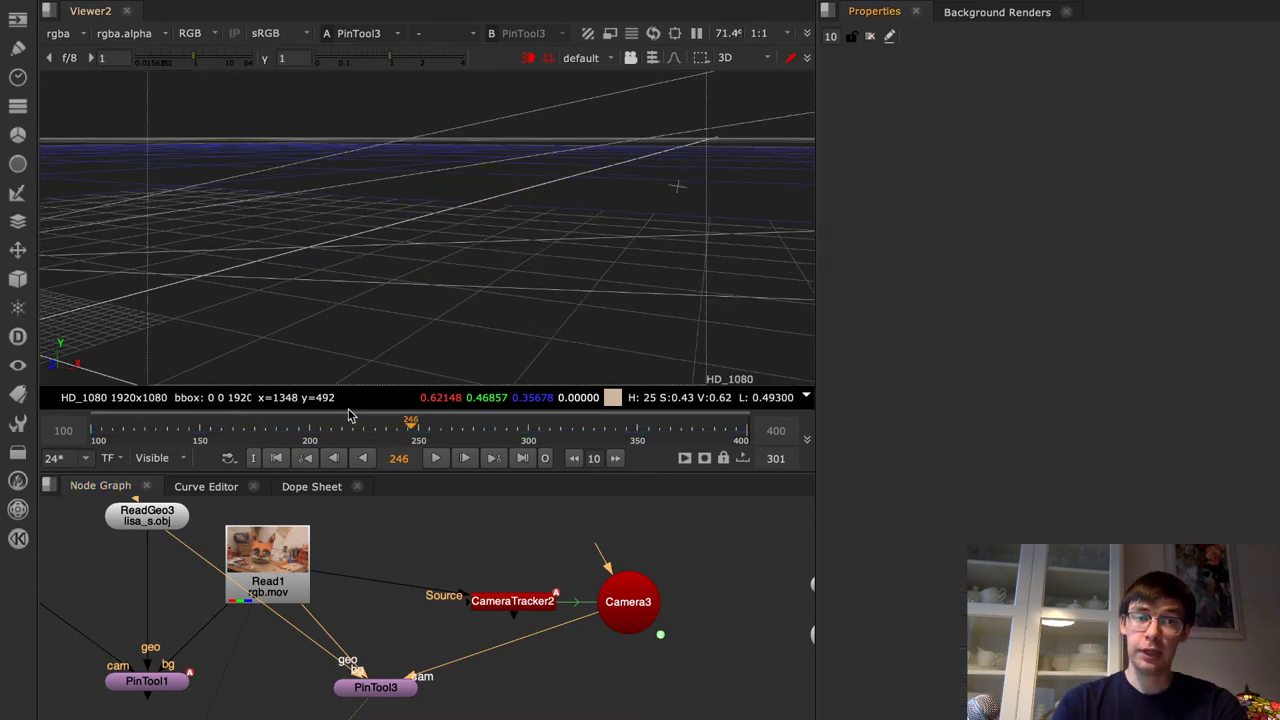
key(Tab)
click(197, 430)
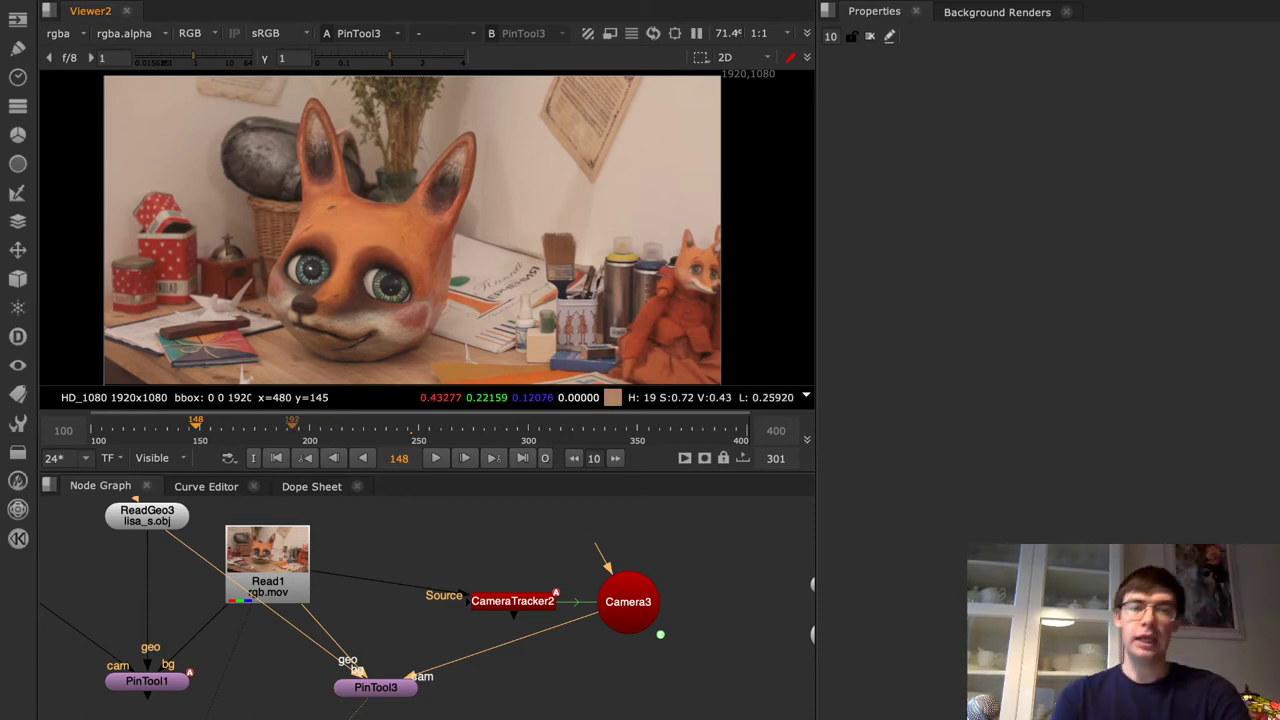
Open PinTool3, center the geometry in the frame and pin its two ear tips and nose onto the fox head
double_click(376, 687)
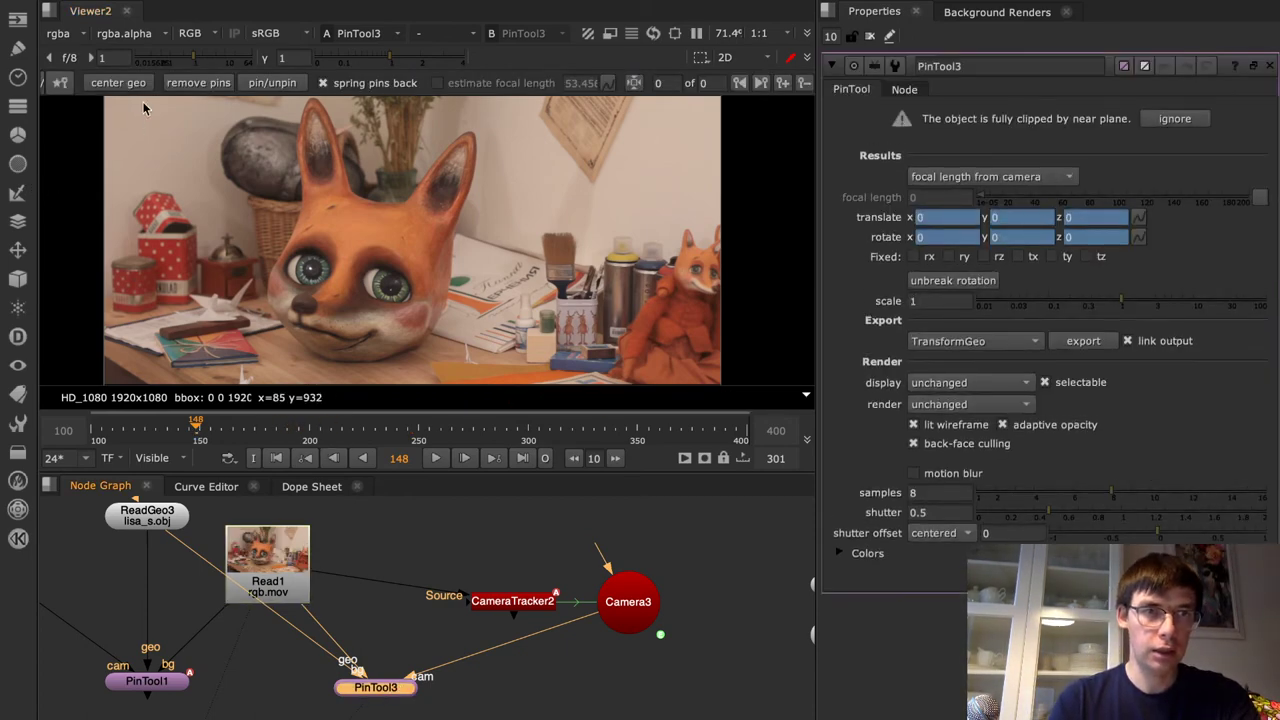
click(118, 82)
drag(313, 112, 312, 104)
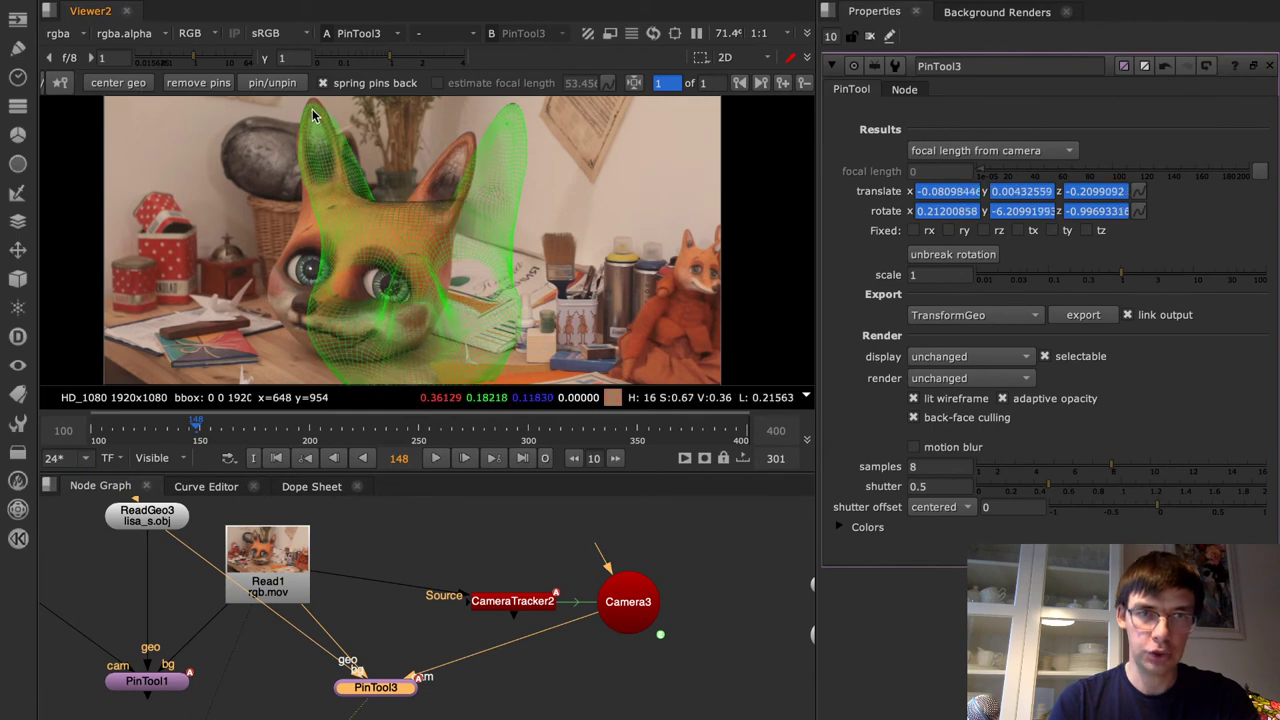
drag(519, 104, 471, 134)
drag(366, 236, 307, 301)
Refine the alignment at frame 148 by pinning the cheek edge and fine-tuning the pin on the fox's right-hand ear tip
scroll(324, 316, up, 3)
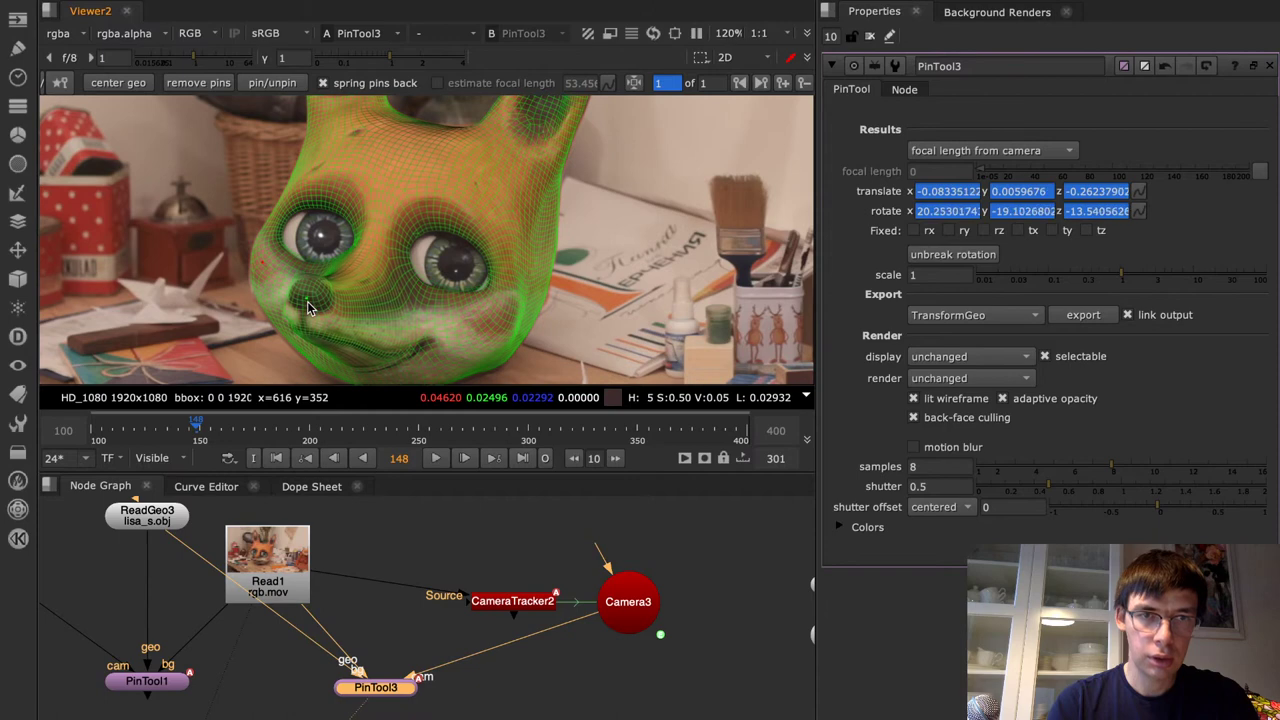
drag(544, 267, 543, 264)
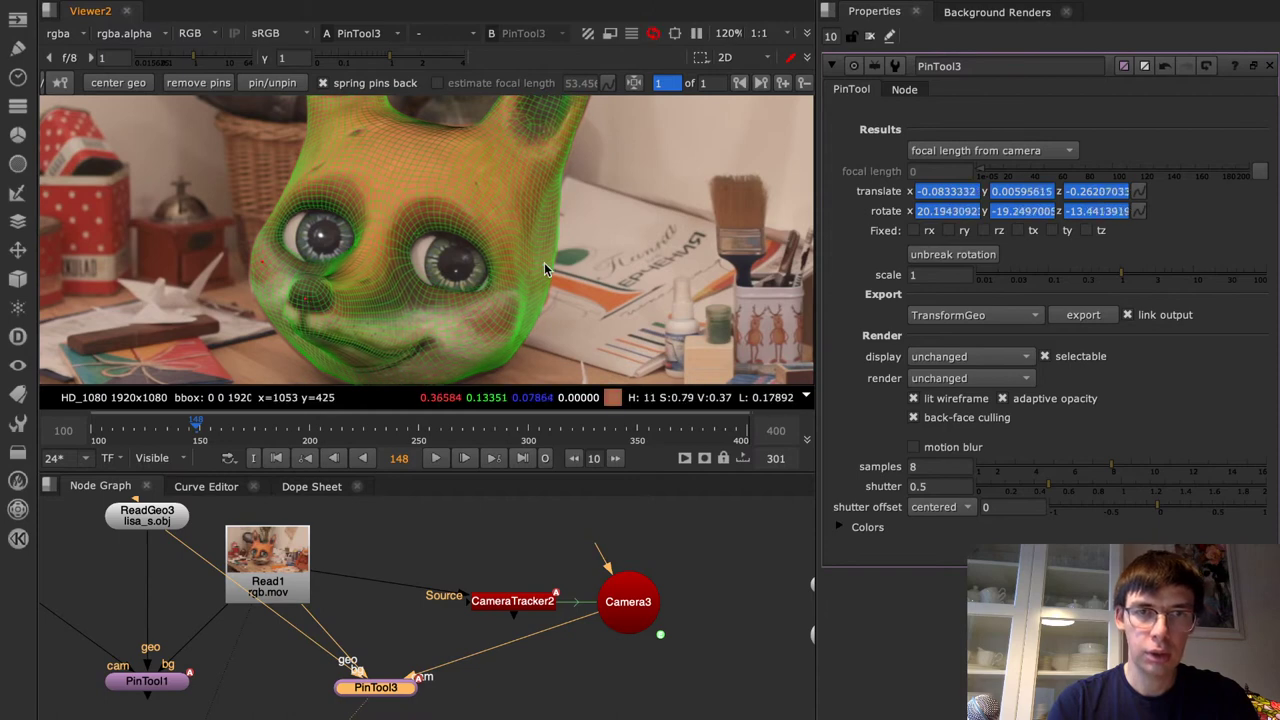
right_click(655, 291)
click(587, 277)
middle_drag(602, 213, 621, 379)
scroll(618, 275, down, 2)
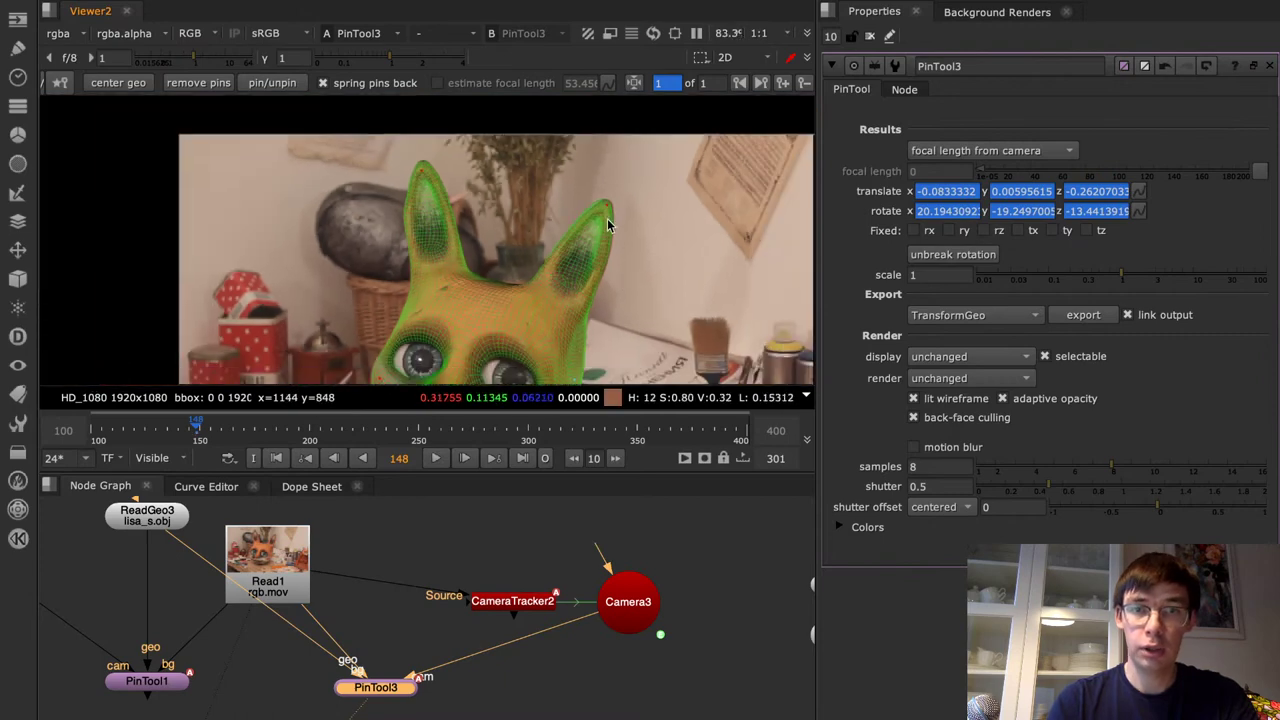
drag(606, 205, 607, 206)
scroll(629, 263, down, 6)
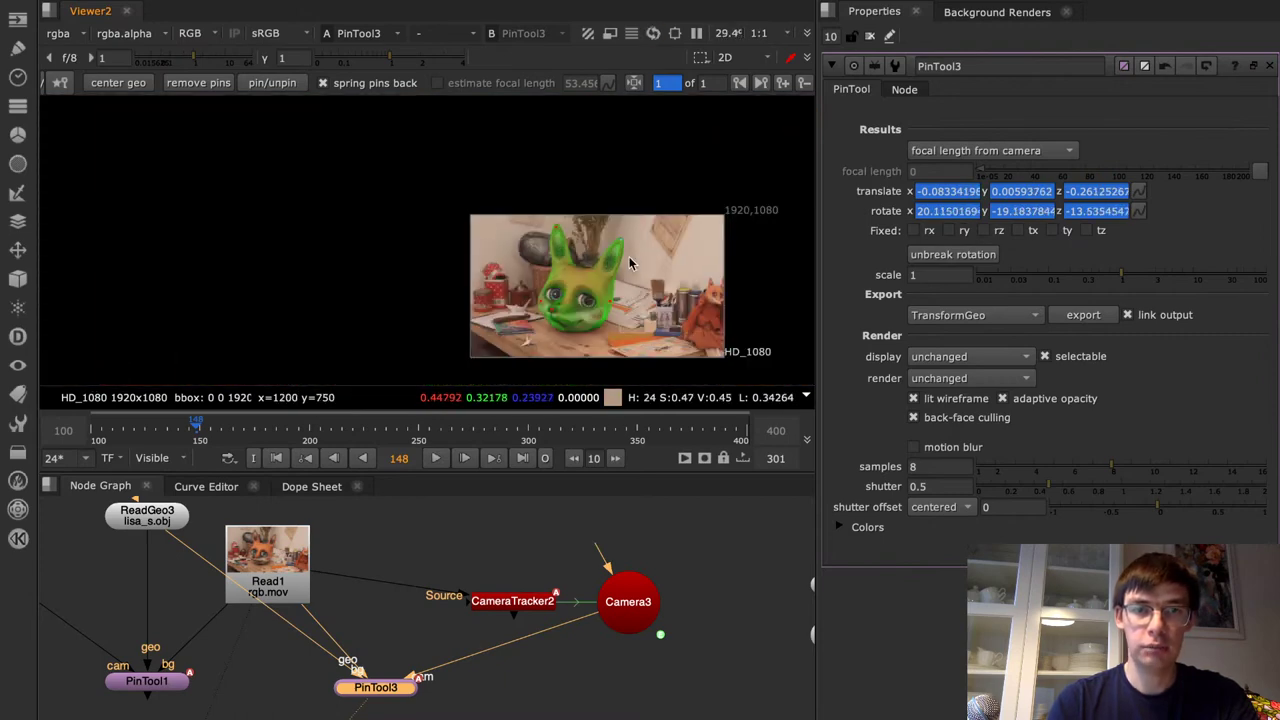
scroll(626, 263, up, 3)
middle_drag(633, 292, 454, 216)
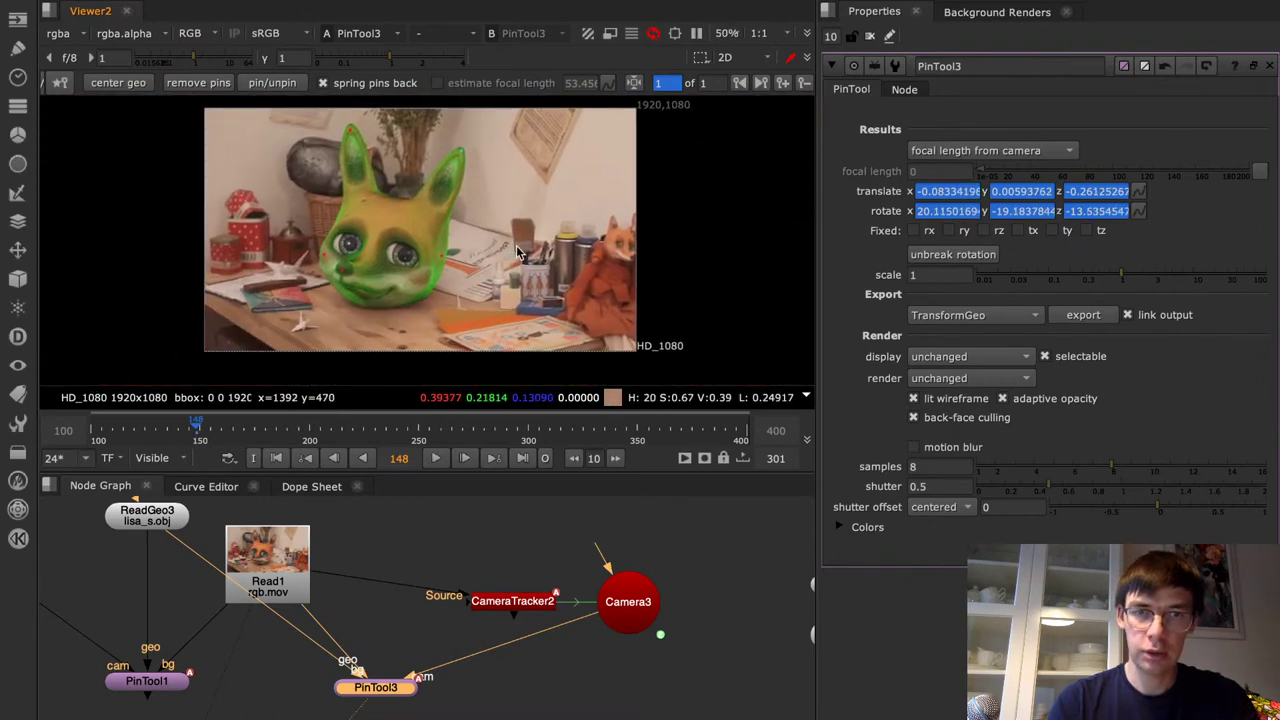
Show the CameraTracker2 point cloud and Camera3 in 3D and compare the pinned fox head's position with them
key(Tab)
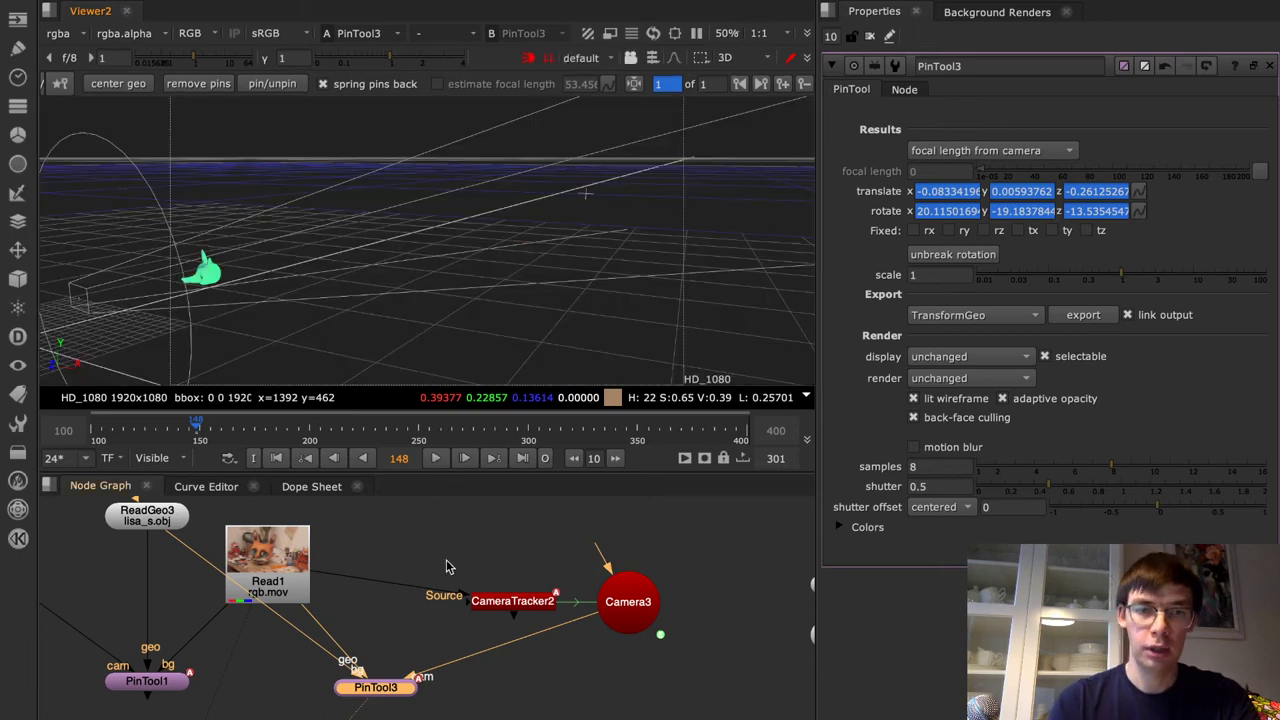
click(521, 602)
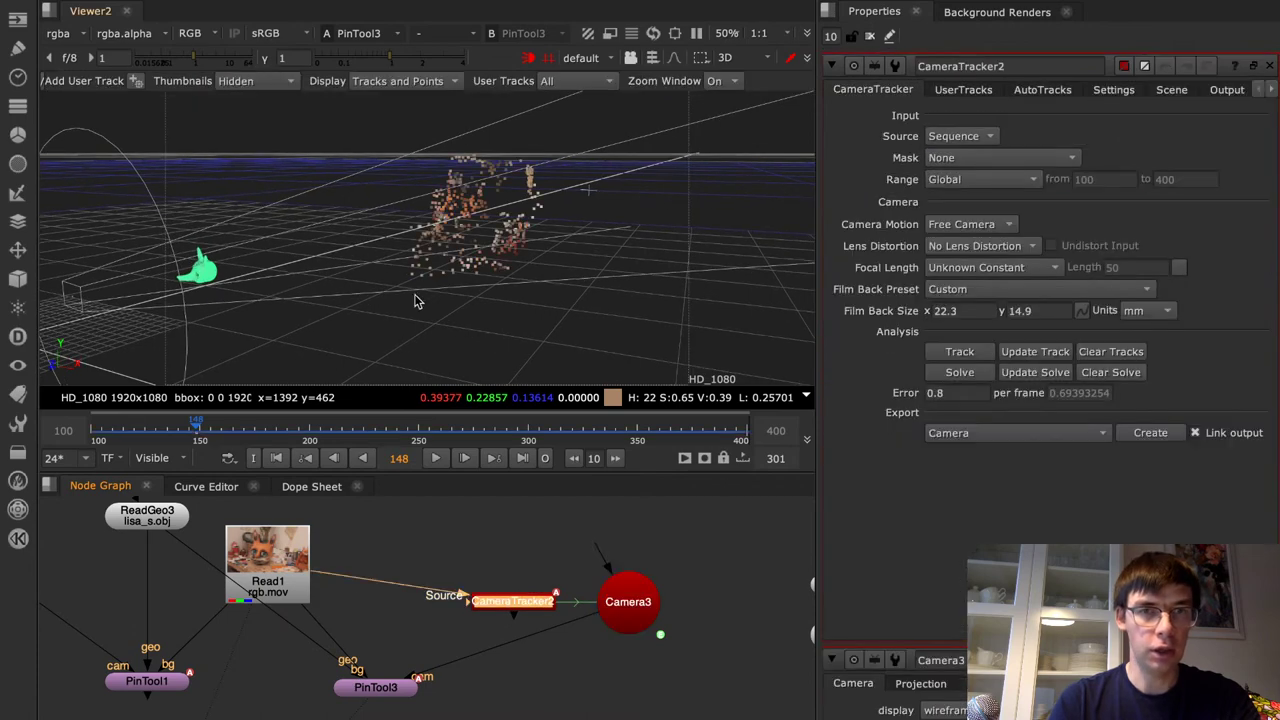
middle_drag(359, 320, 597, 276)
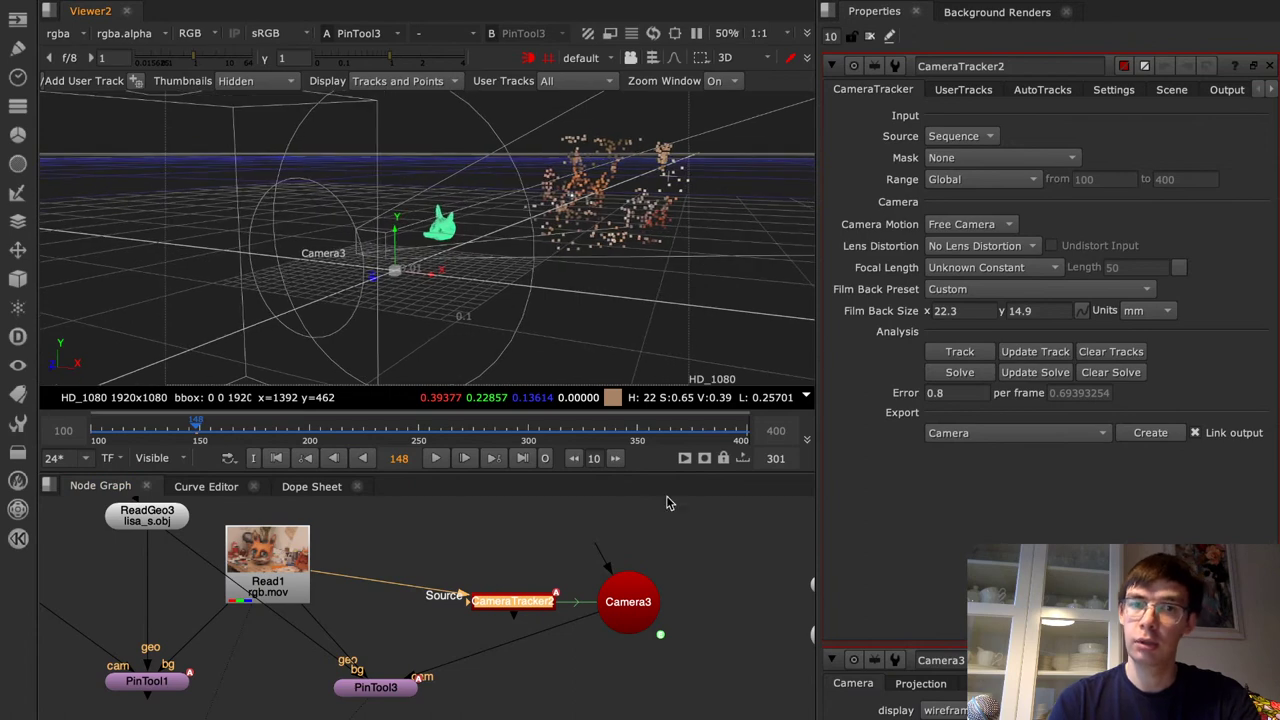
double_click(627, 598)
ctrl+drag(686, 271, 518, 312)
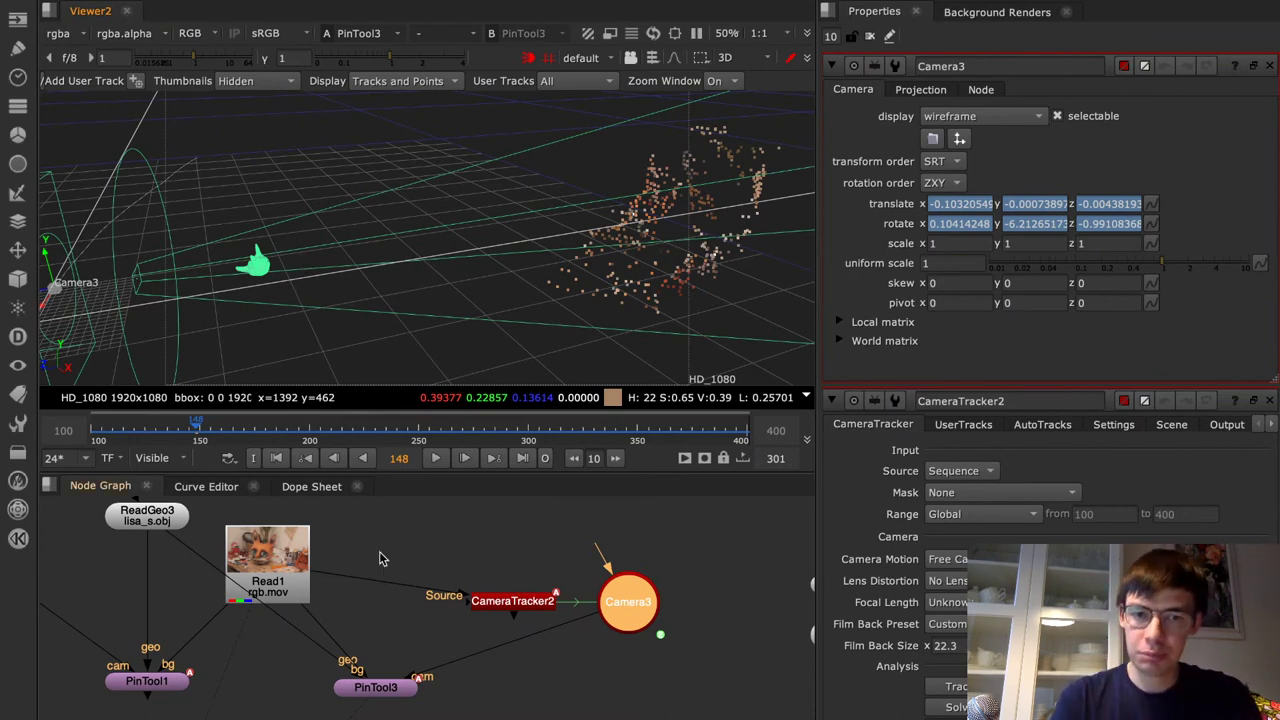
Reopen PinTool3 and raise its scale to 1.6 and then 13, checking the effect in the 2D and 3D views
double_click(390, 694)
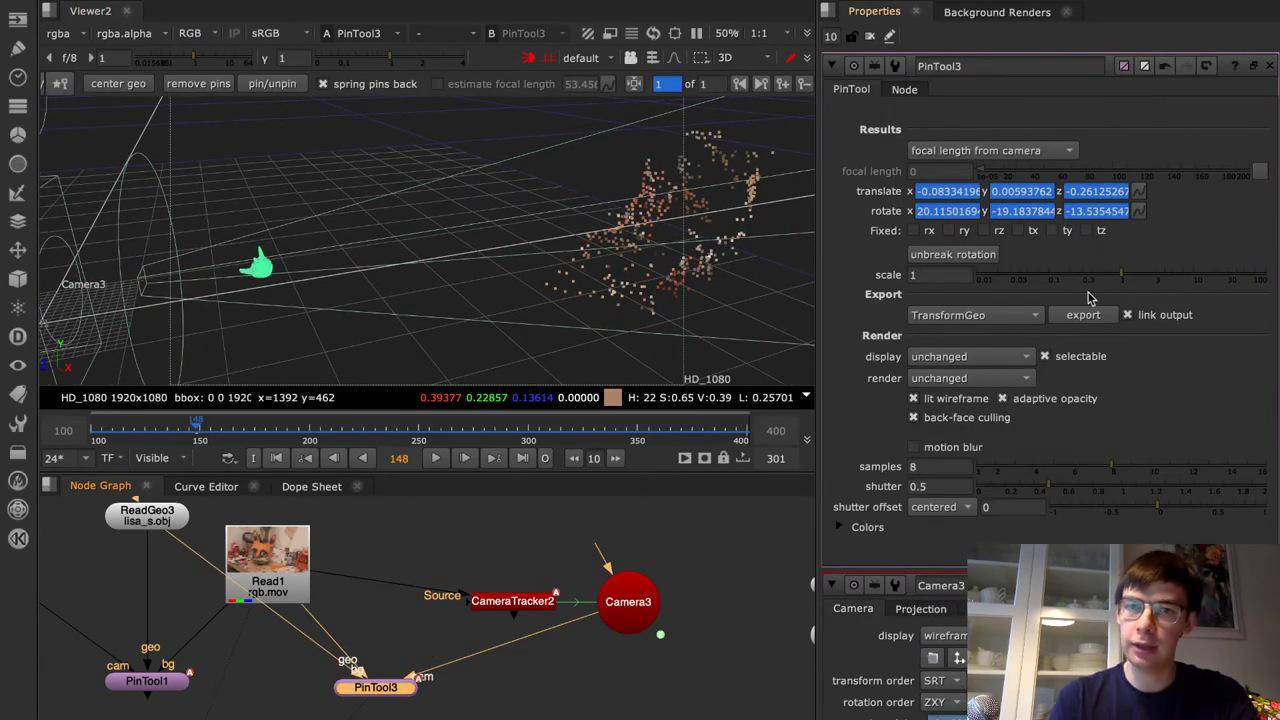
drag(1122, 281, 1137, 283)
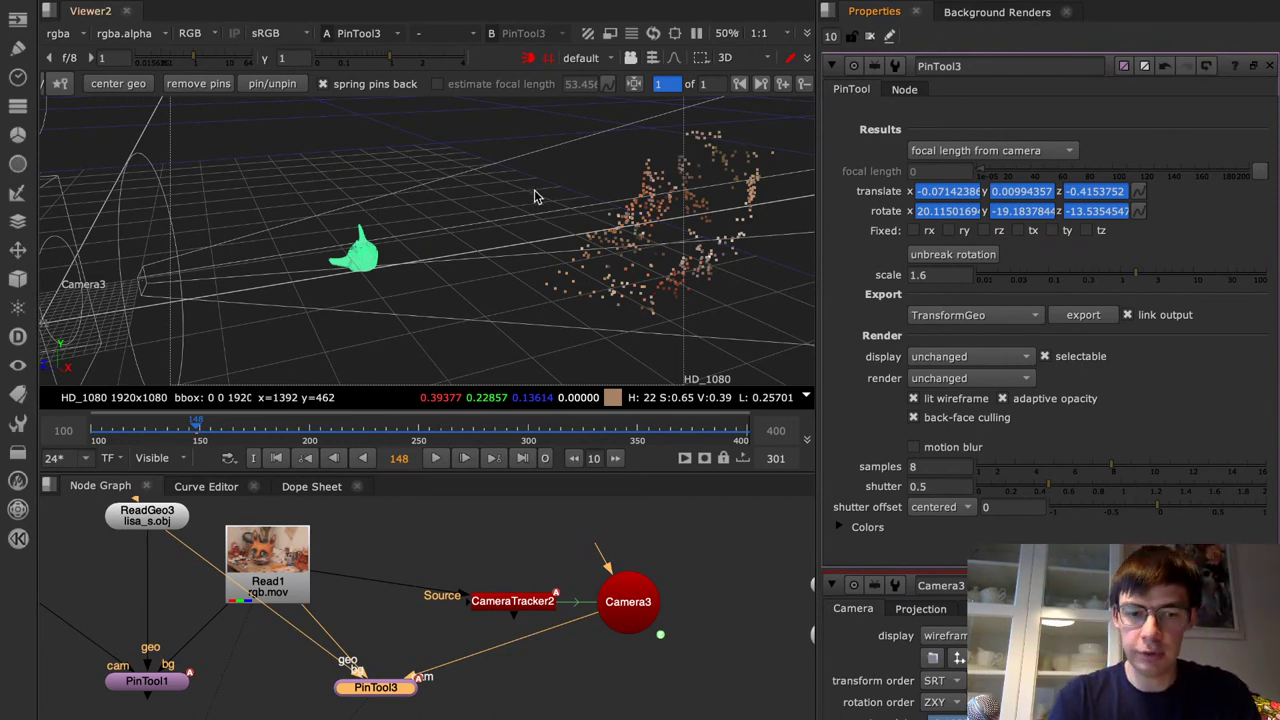
key(Tab)
drag(1135, 278, 1204, 285)
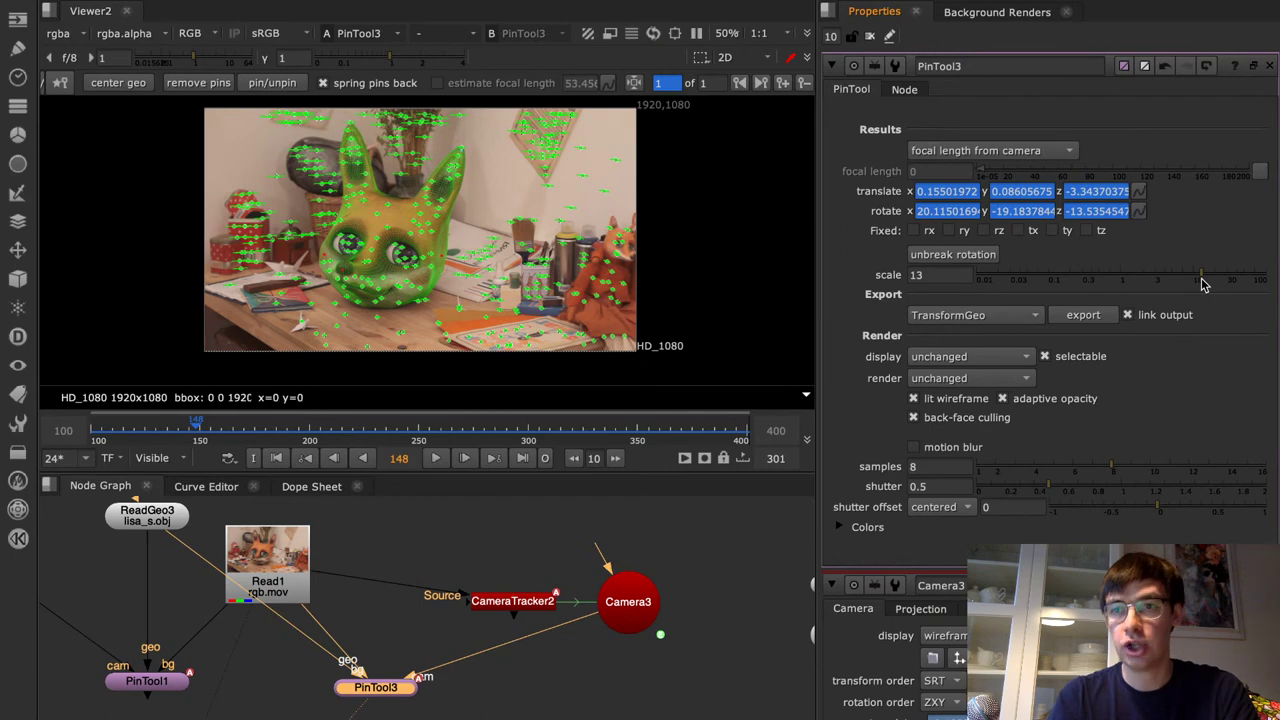
key(Tab)
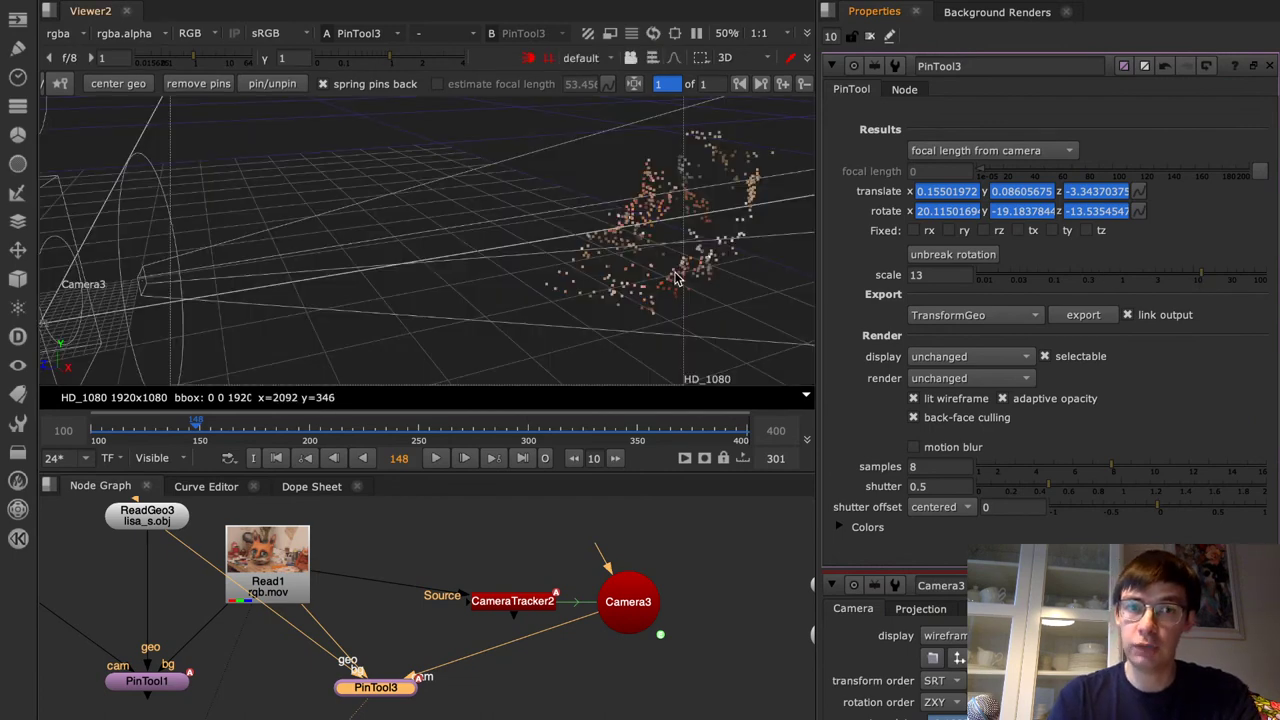
Reduce PinTool3's scale to 3.84 to place the fox head inside the point cloud
drag(1200, 280, 1165, 287)
click(935, 280)
key(Up)
key(Down)
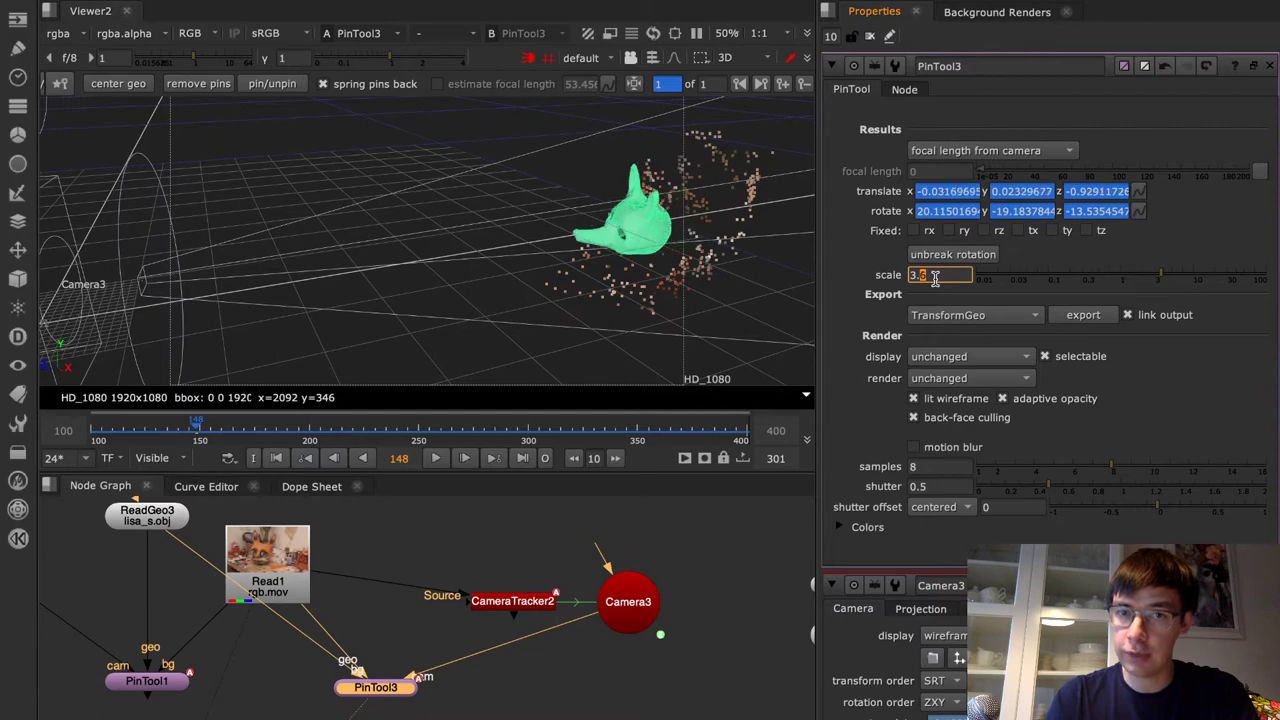
key(Down)
key(Down)
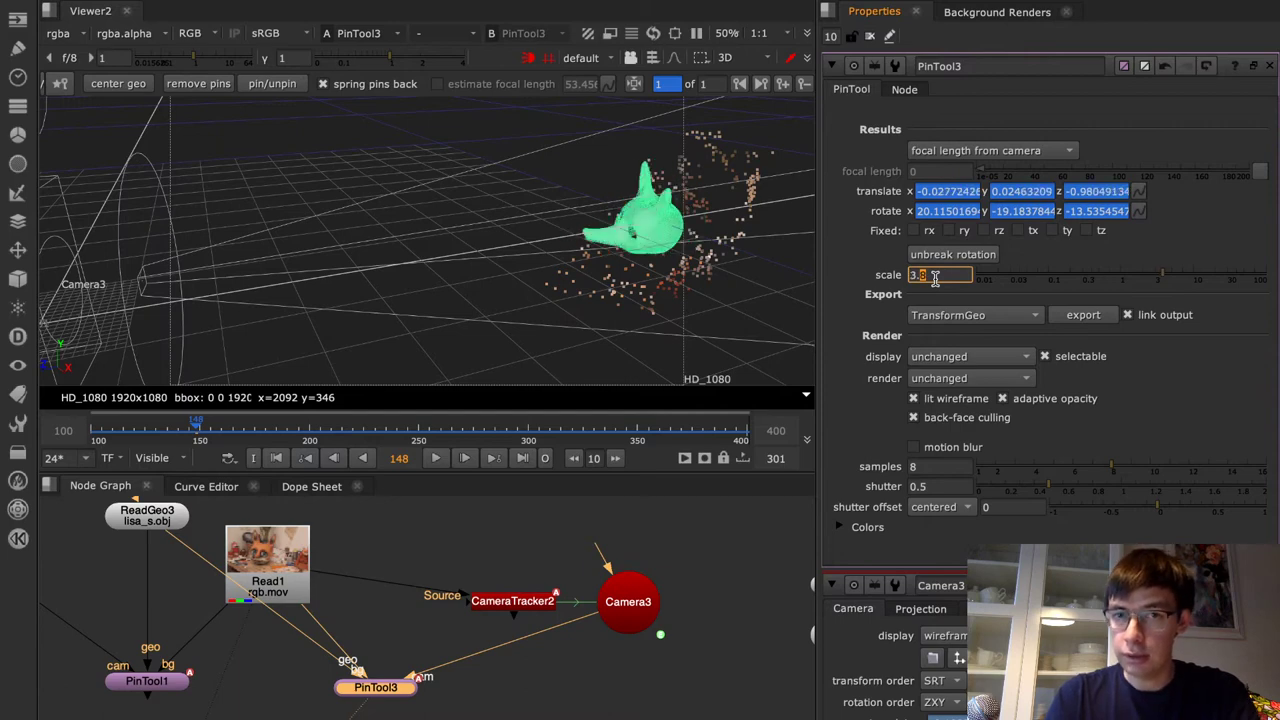
key(Up)
key(Up)
key(Up)
key(Up)
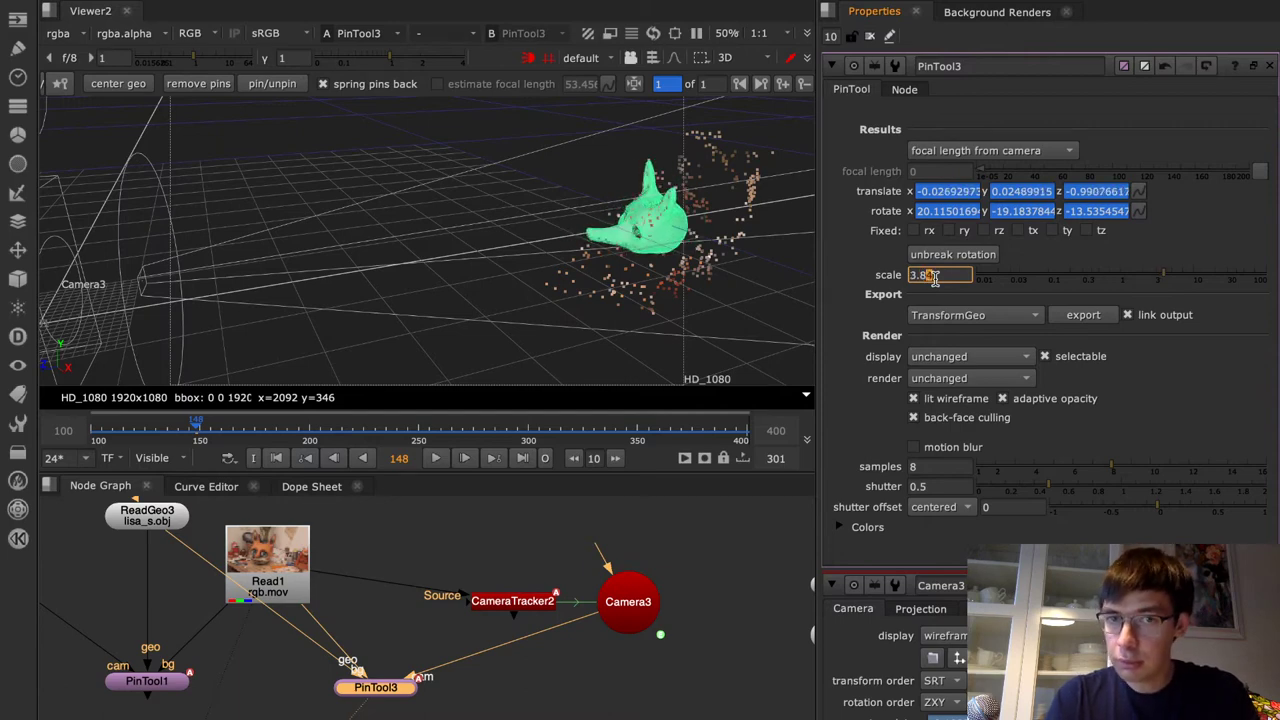
Inspect how the enlarged fox head fits the tracked points up close in 3D and over the footage in 2D
scroll(699, 196, up, 2)
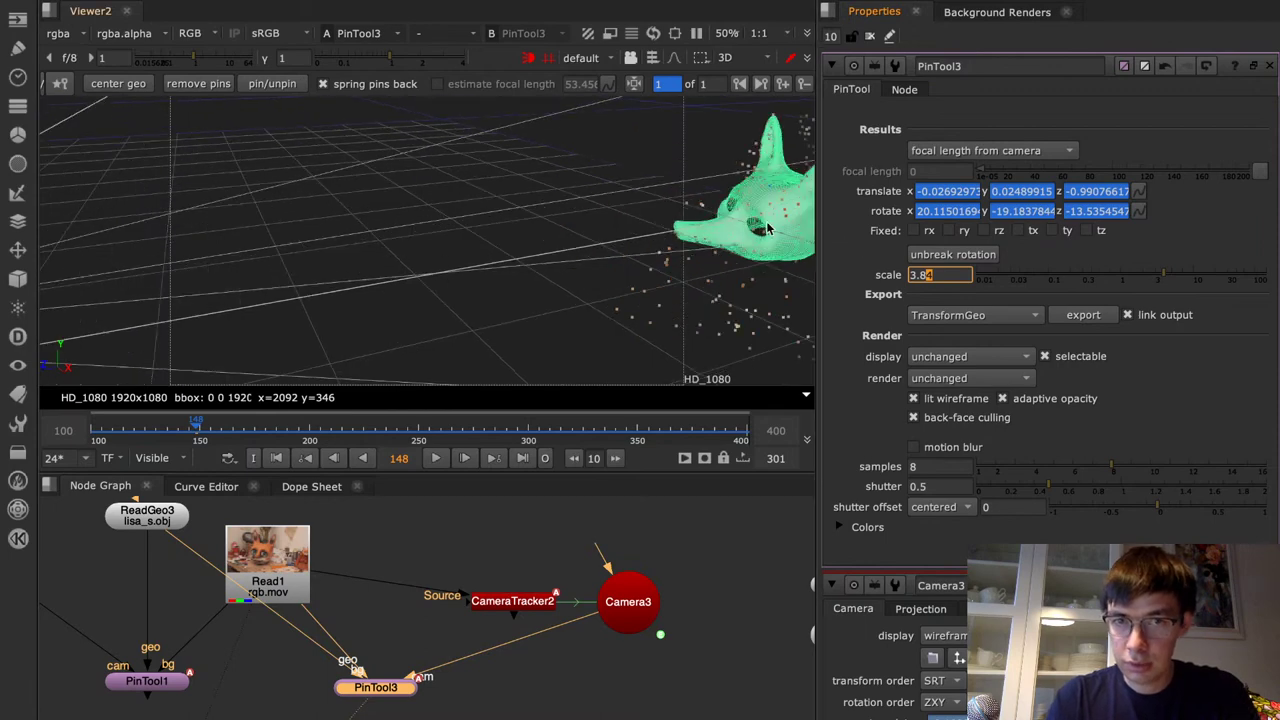
middle_drag(767, 223, 506, 283)
scroll(570, 260, up, 3)
middle_drag(704, 267, 589, 266)
click(950, 275)
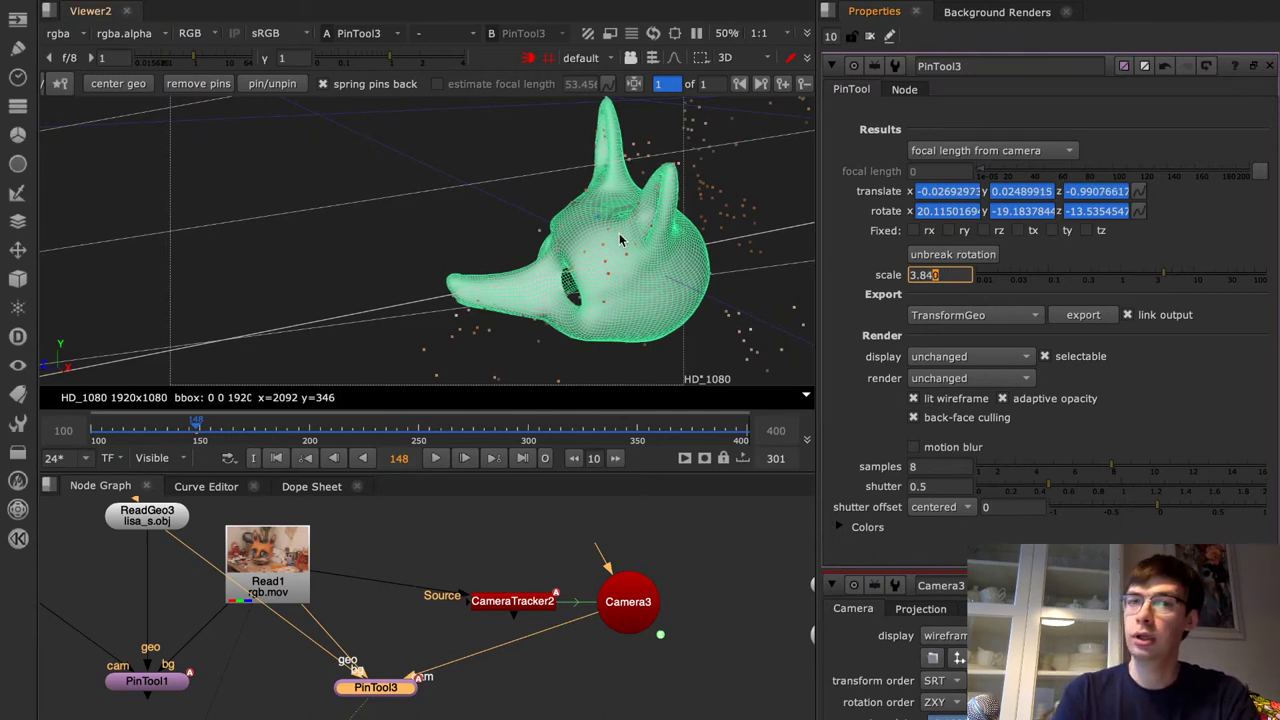
key(Tab)
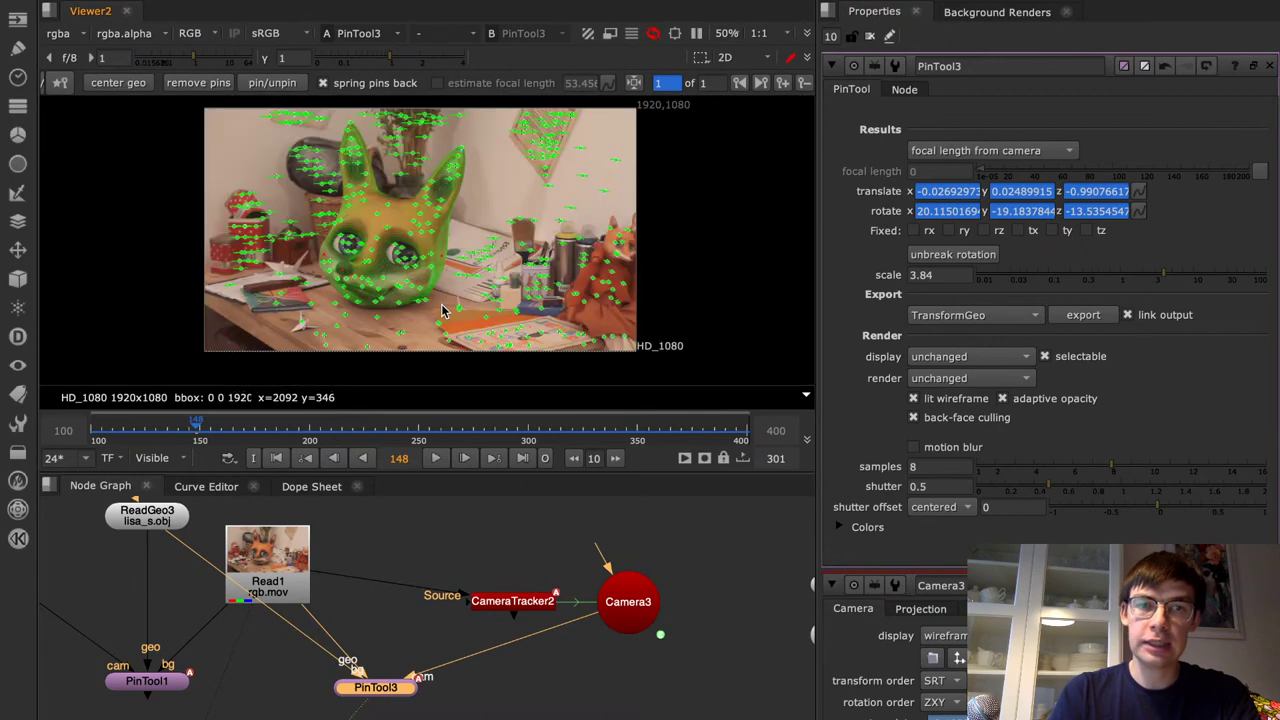
Reset PinTool3's scale to 1
double_click(960, 276)
text(1)
key(Return)
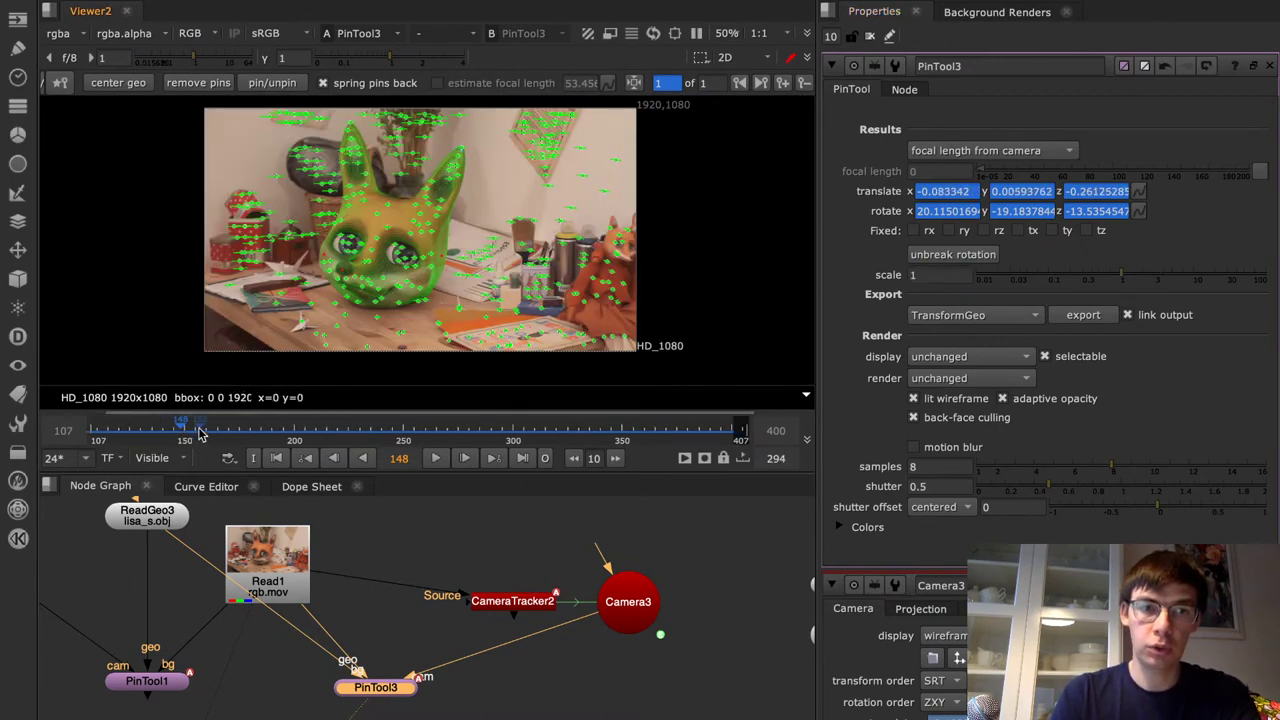
Go to frame 158 and collapse the Camera3 and CameraTracker2 properties to hide the tracked points over the footage
mouse_move(195, 432)
mouse_down()
mouse_move(216, 431)
mouse_move(202, 429)
mouse_up()
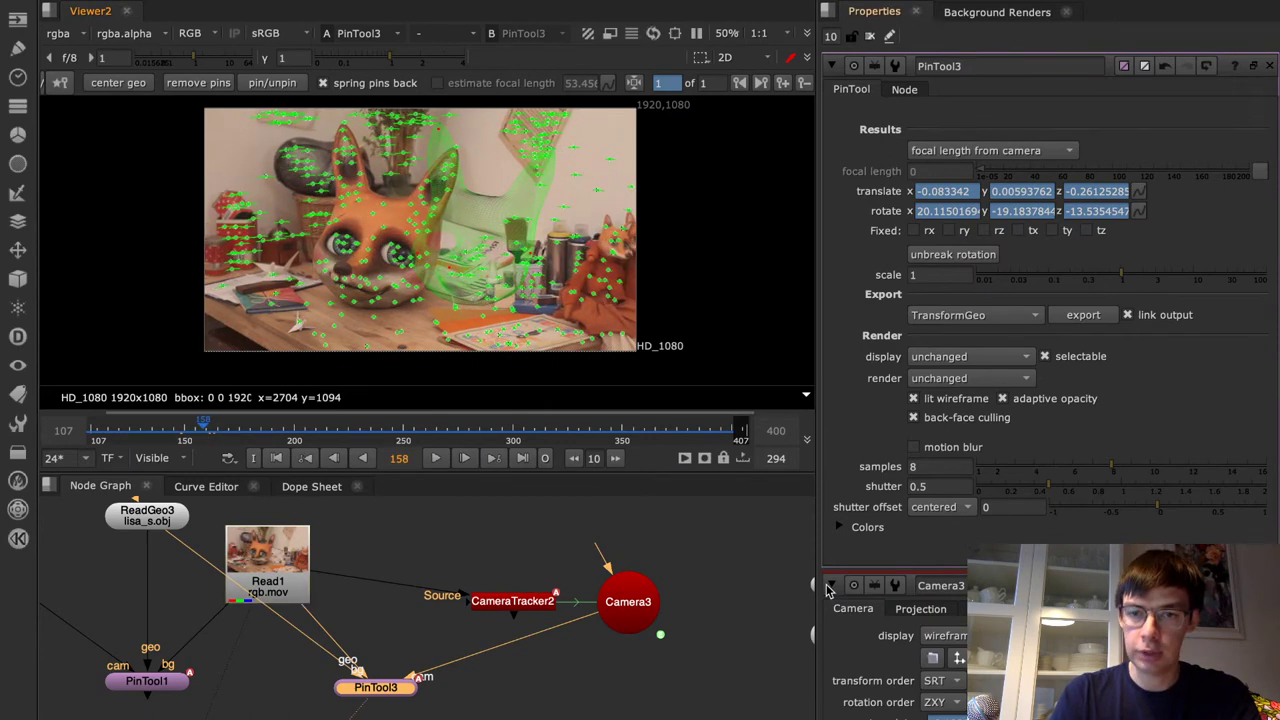
click(829, 586)
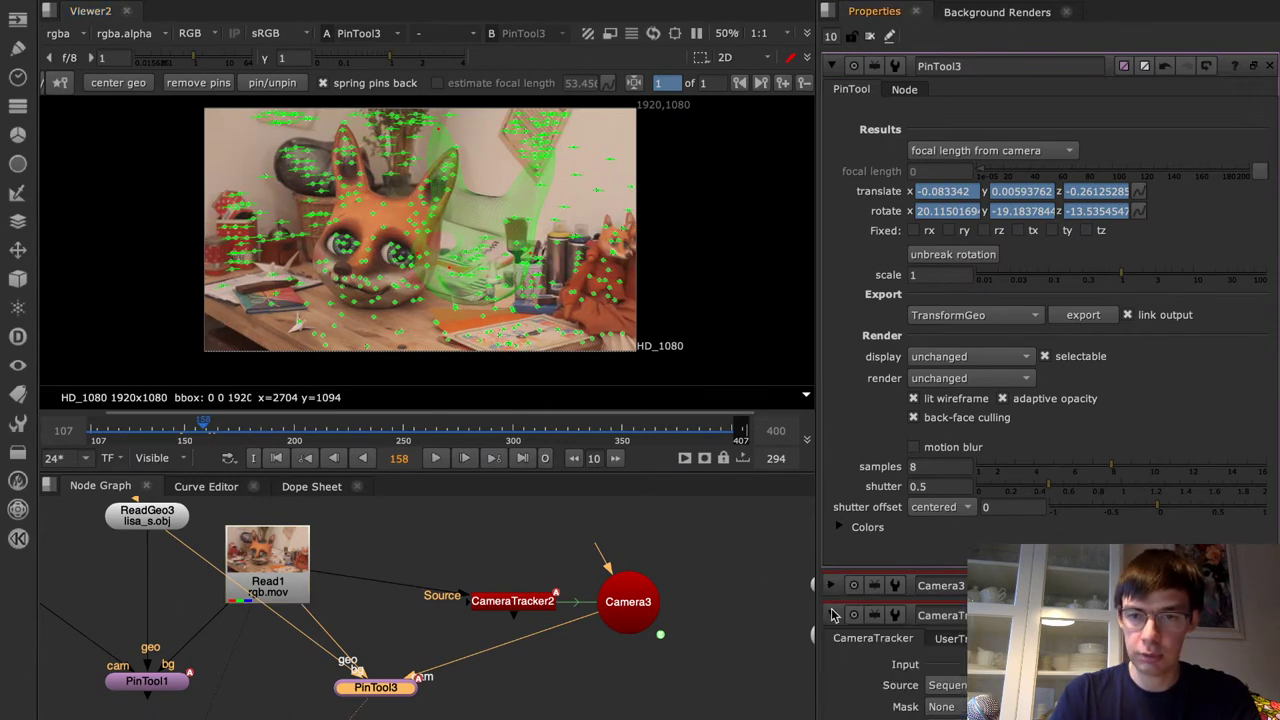
click(831, 611)
mouse_move(222, 432)
mouse_down()
mouse_move(150, 431)
mouse_move(203, 432)
mouse_up()
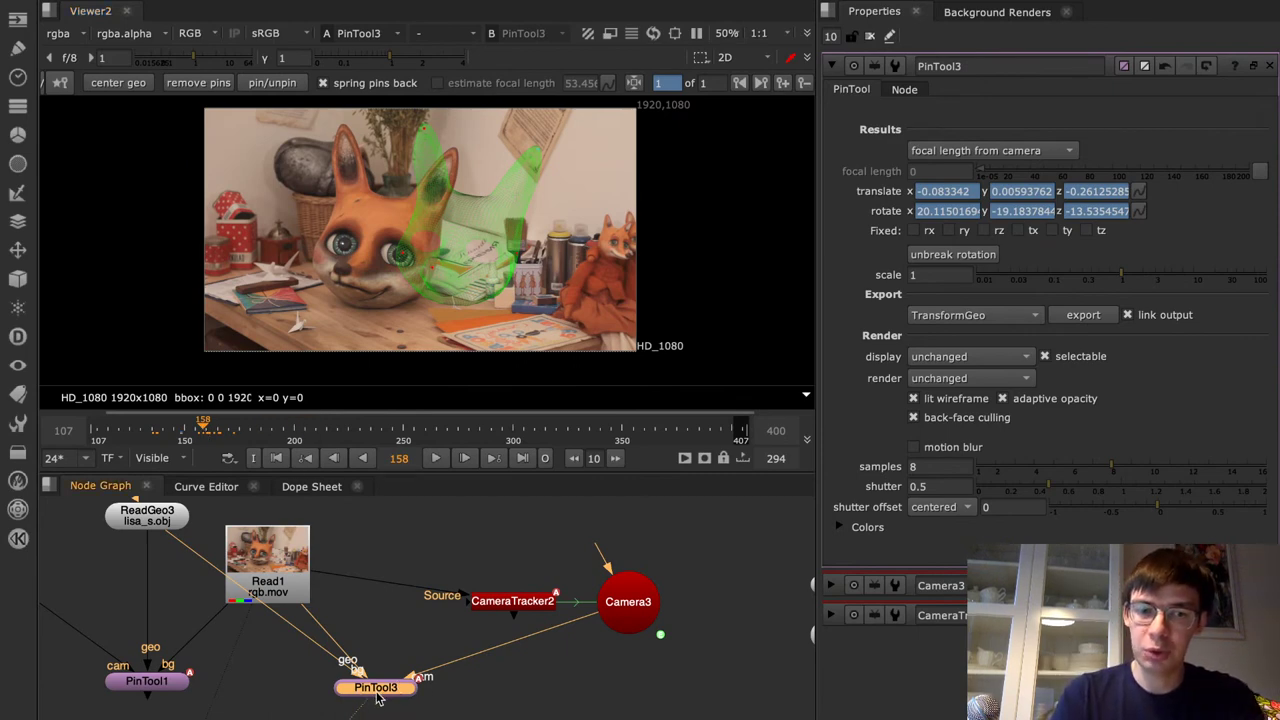
Raise PinTool3's scale to 2 and then 3.8, matching the mesh to the fox head at frame 158
click(1122, 278)
drag(1122, 278, 1146, 280)
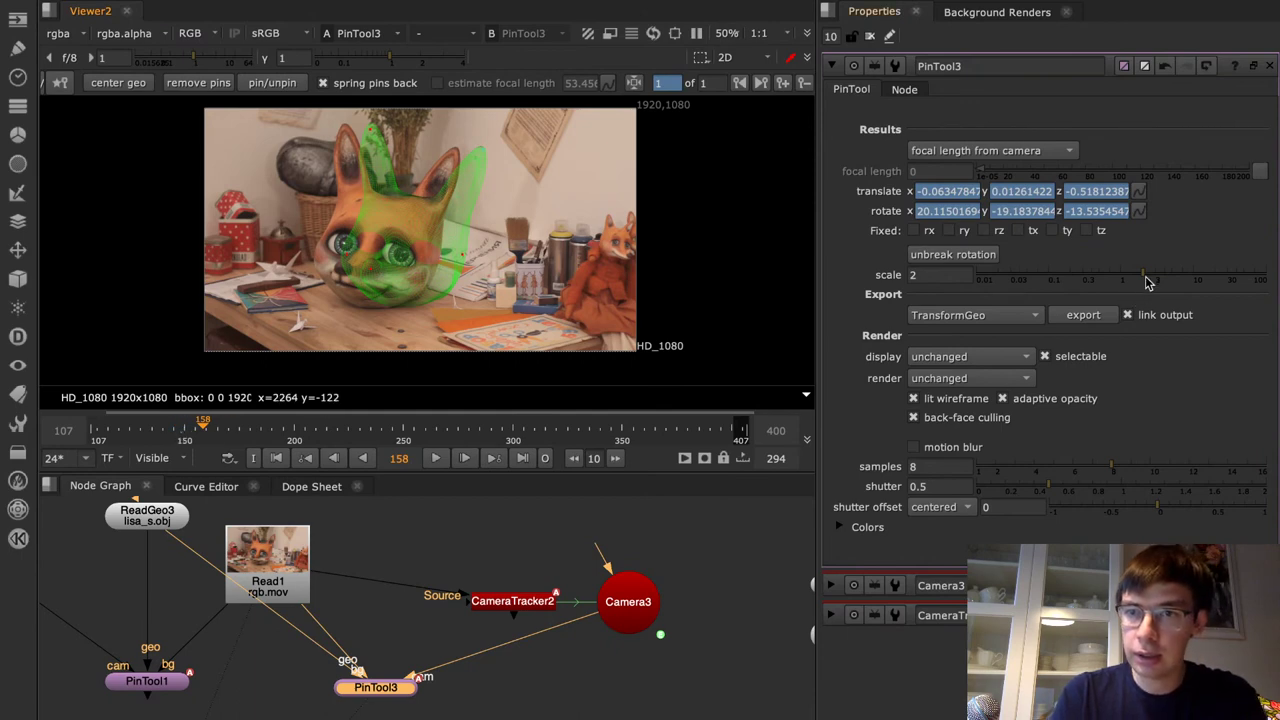
mouse_move(1147, 281)
mouse_down()
mouse_move(1177, 282)
mouse_move(1164, 285)
mouse_up()
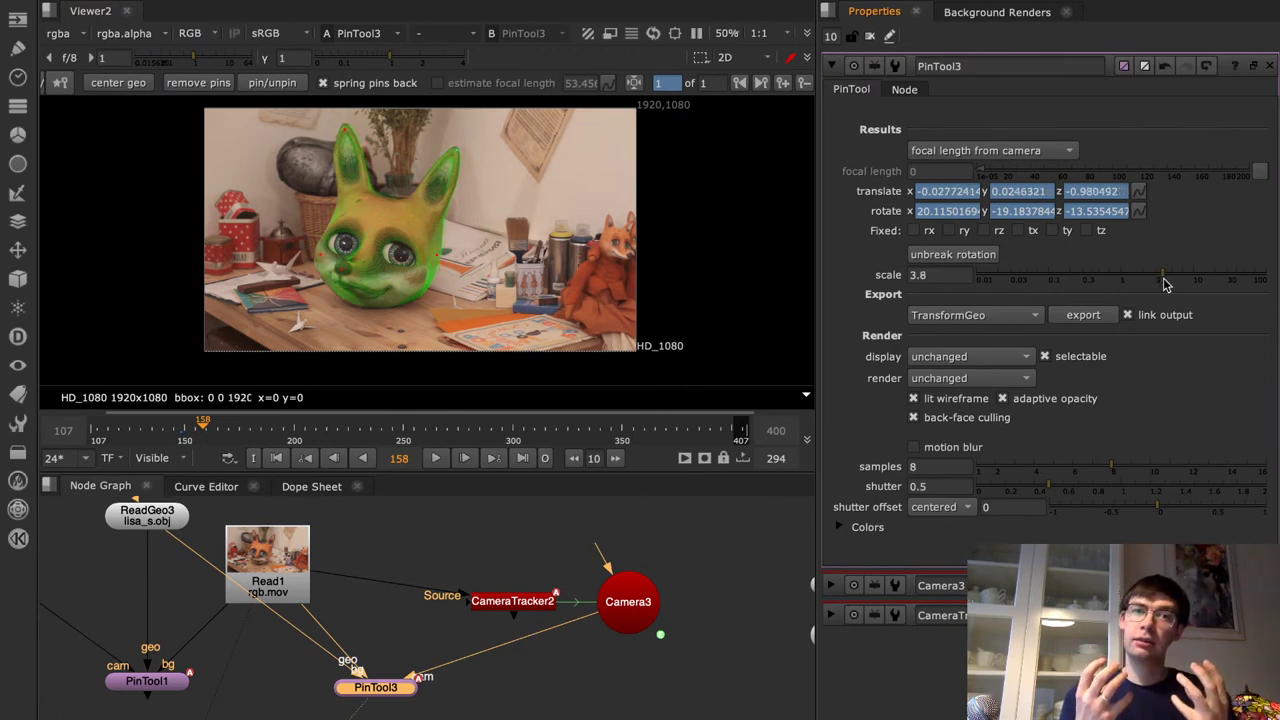
Refine PinTool3's scale to 3.84, judging the fit at frame 390
click(709, 428)
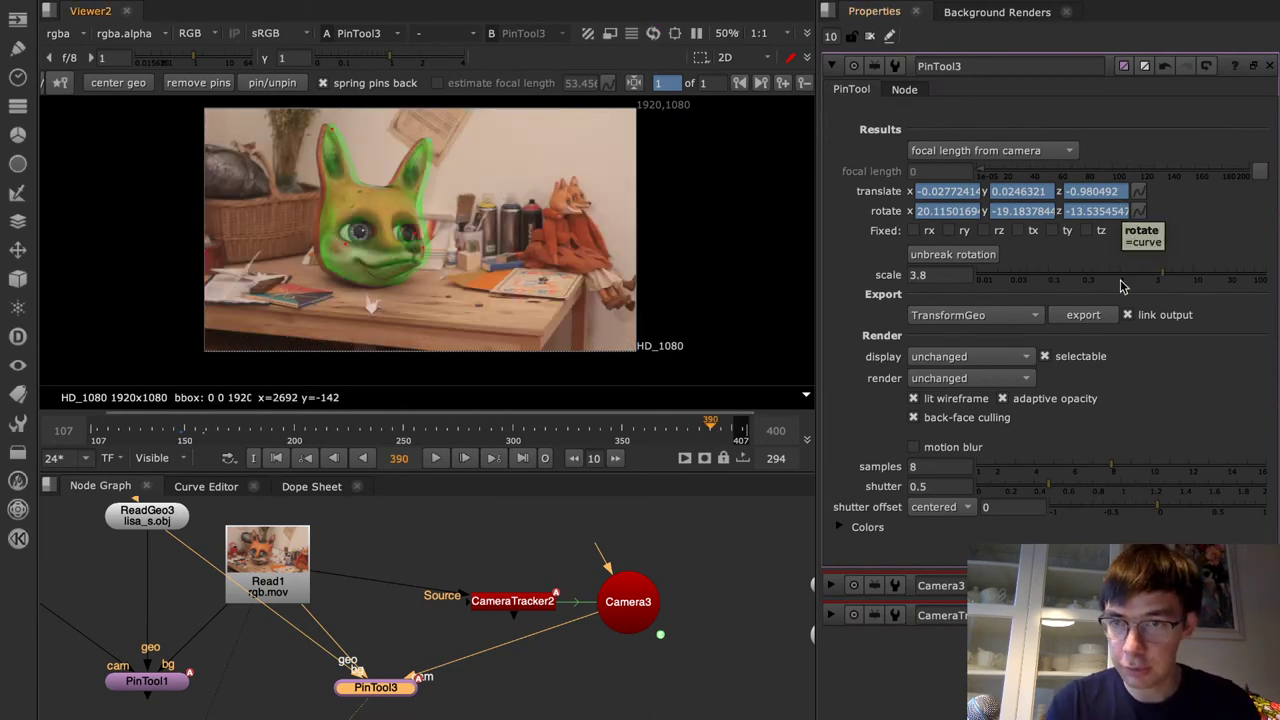
click(948, 276)
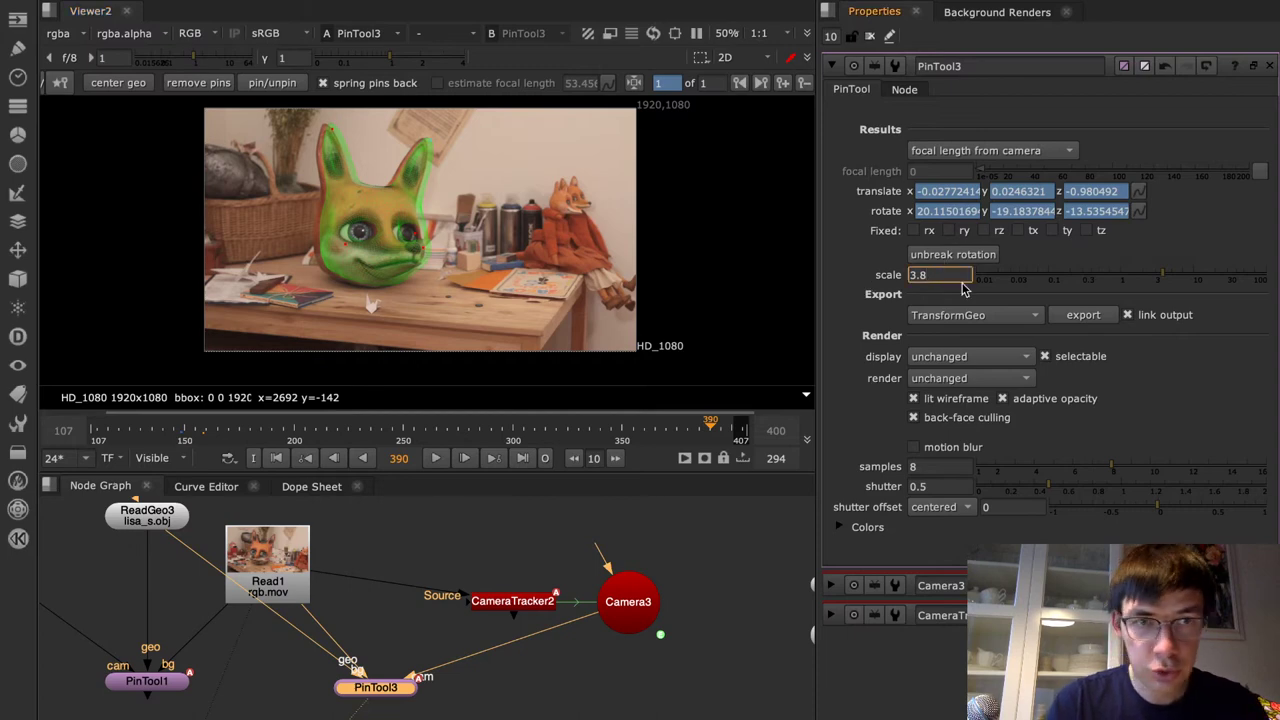
text(3)
key(Up)
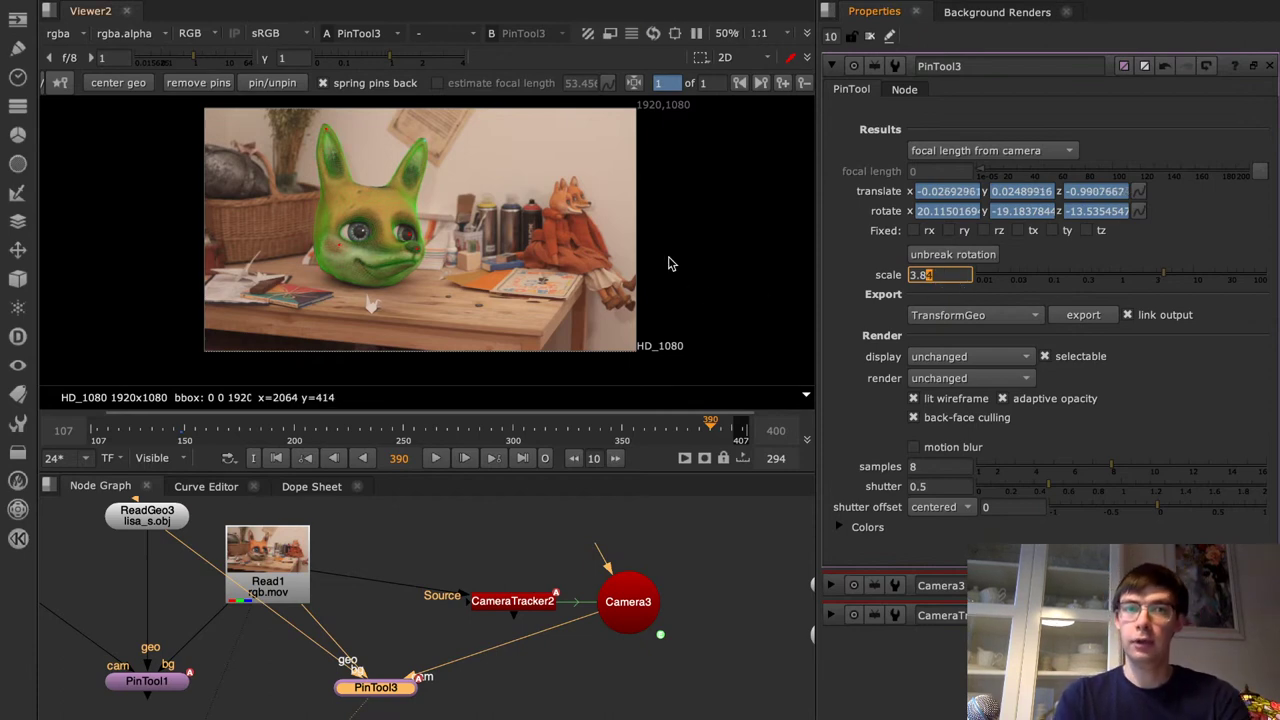
click(701, 342)
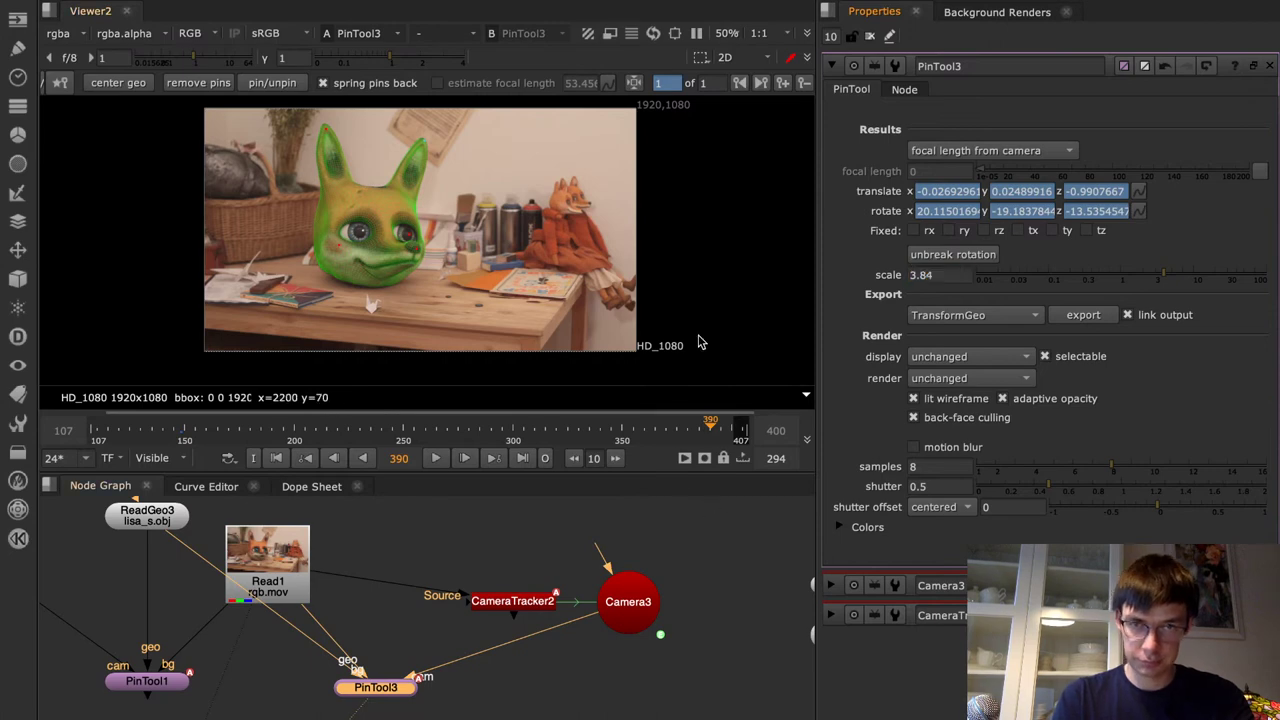
Display the CameraTracker point cloud and inspect the scaled fox head against it in 3D, then over the footage in 2D
key(Tab)
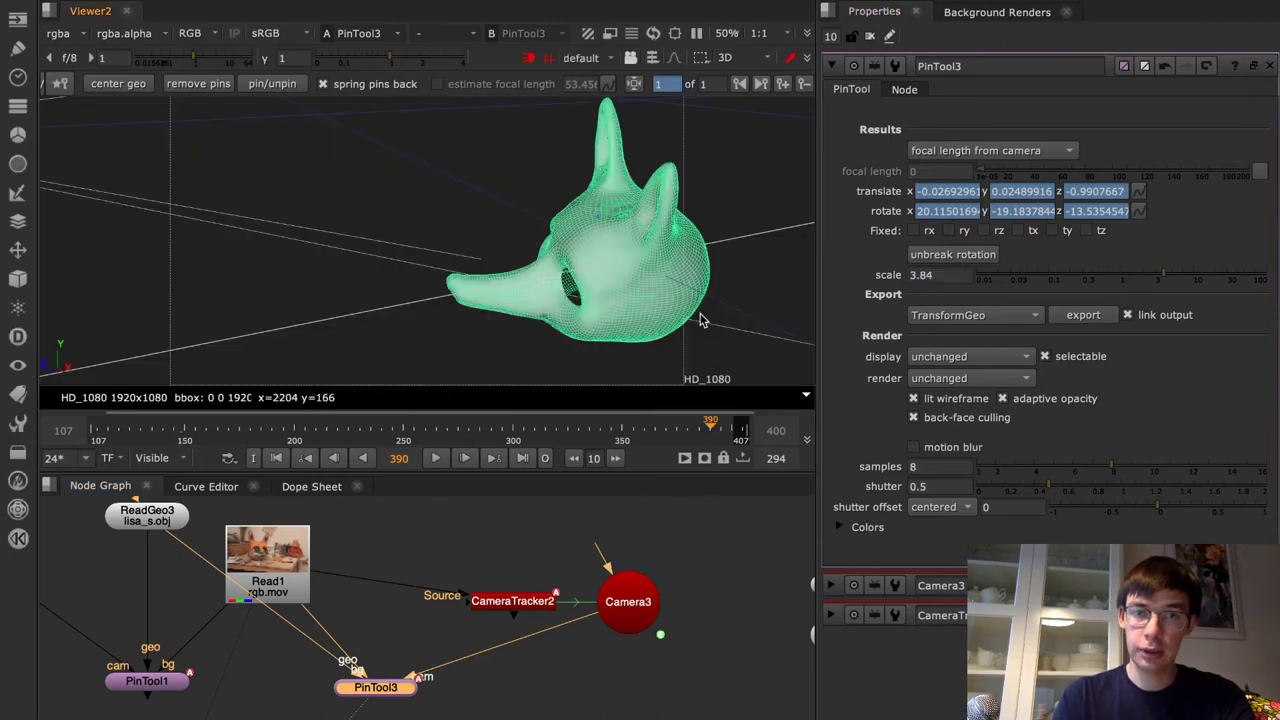
click(830, 615)
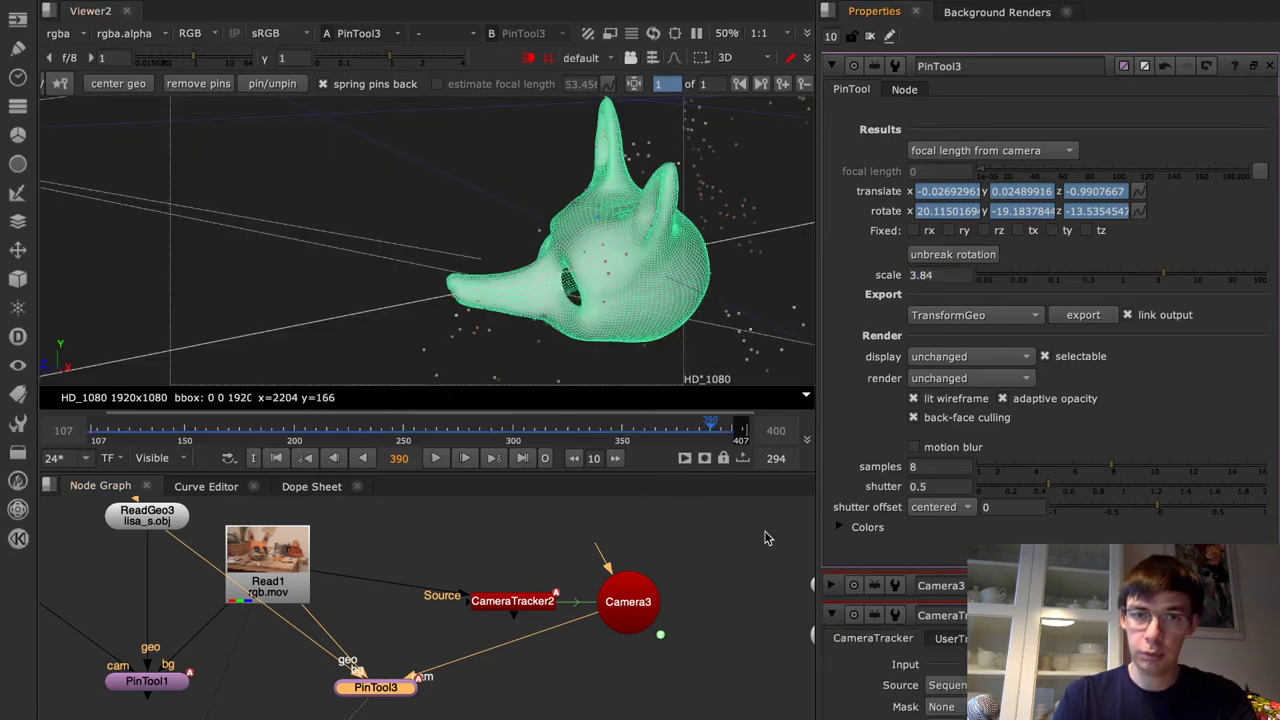
ctrl+drag(671, 363, 847, 278)
ctrl+drag(700, 280, 487, 268)
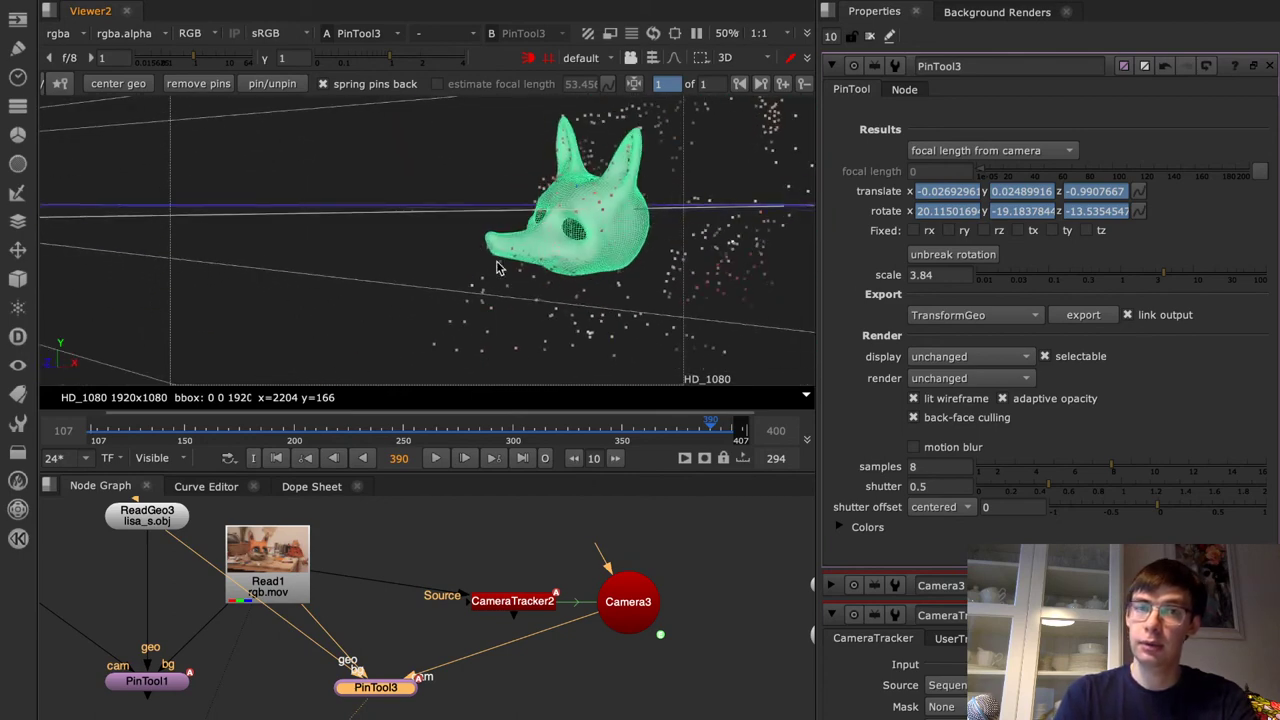
key(Tab)
click(610, 430)
drag(610, 430, 510, 430)
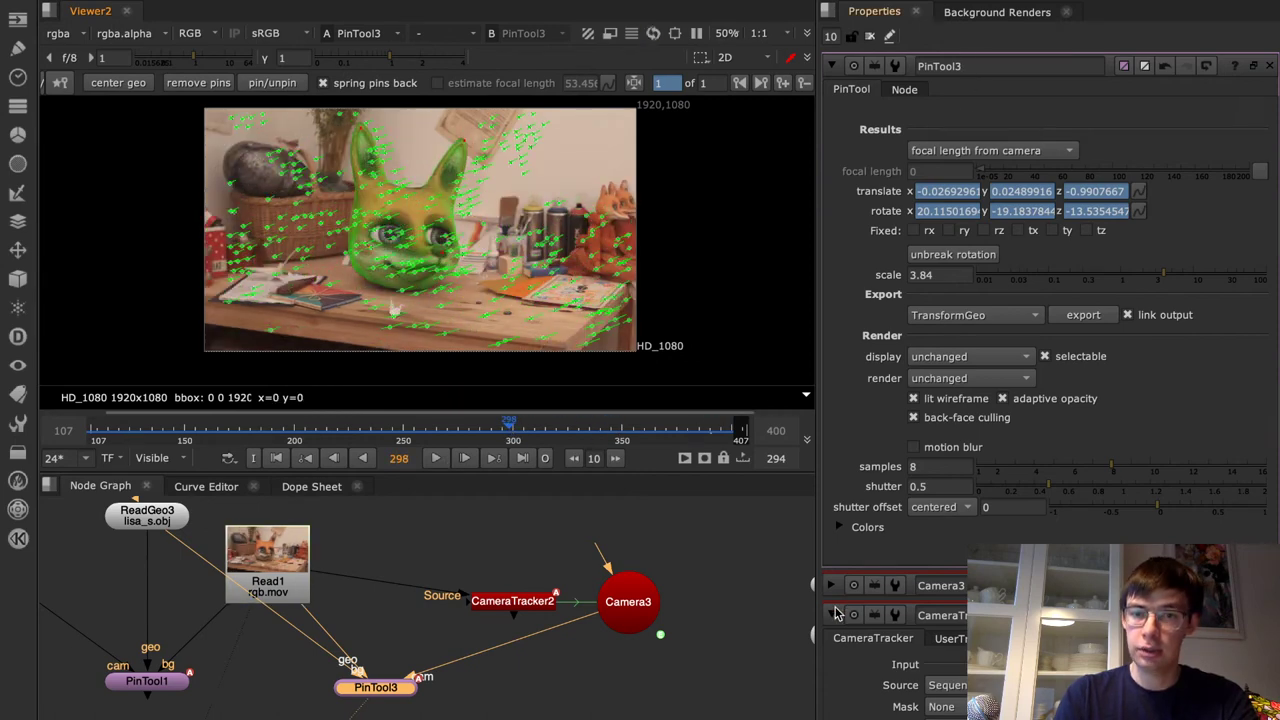
Enlarge the viewer, fit the footage to it, and step through the shot to check the fox mesh's alignment
key(space)
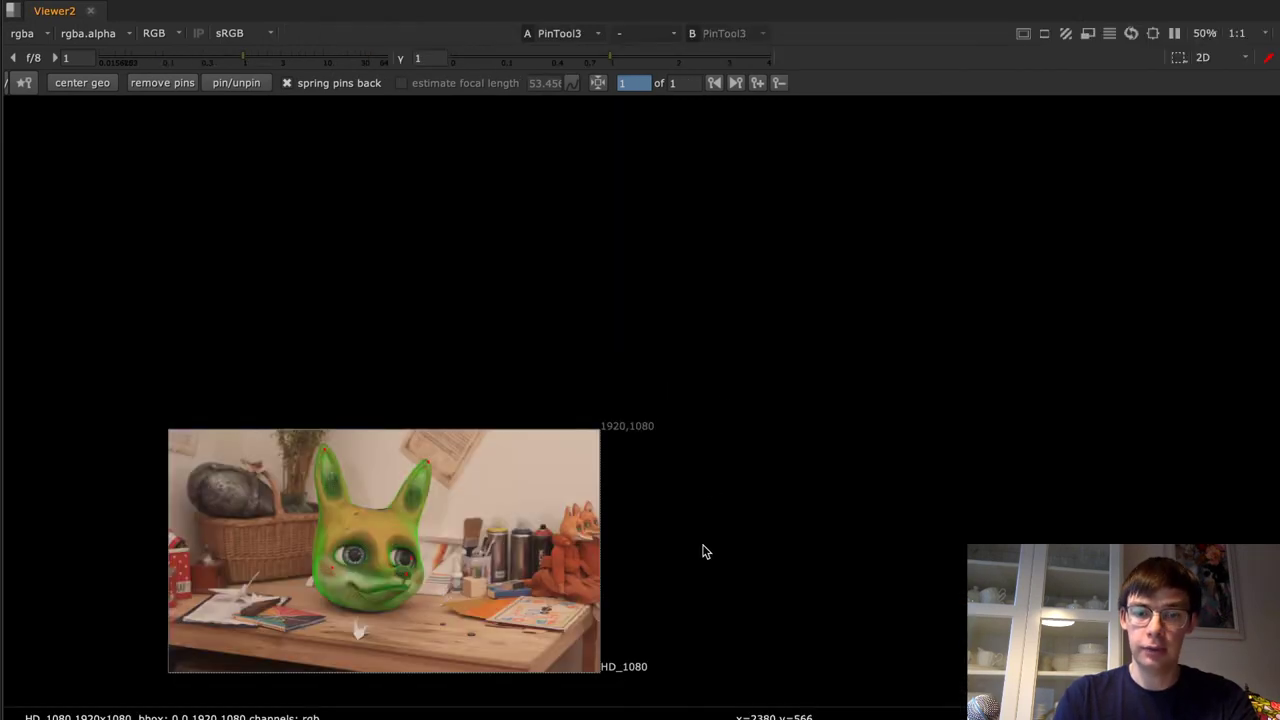
key(f)
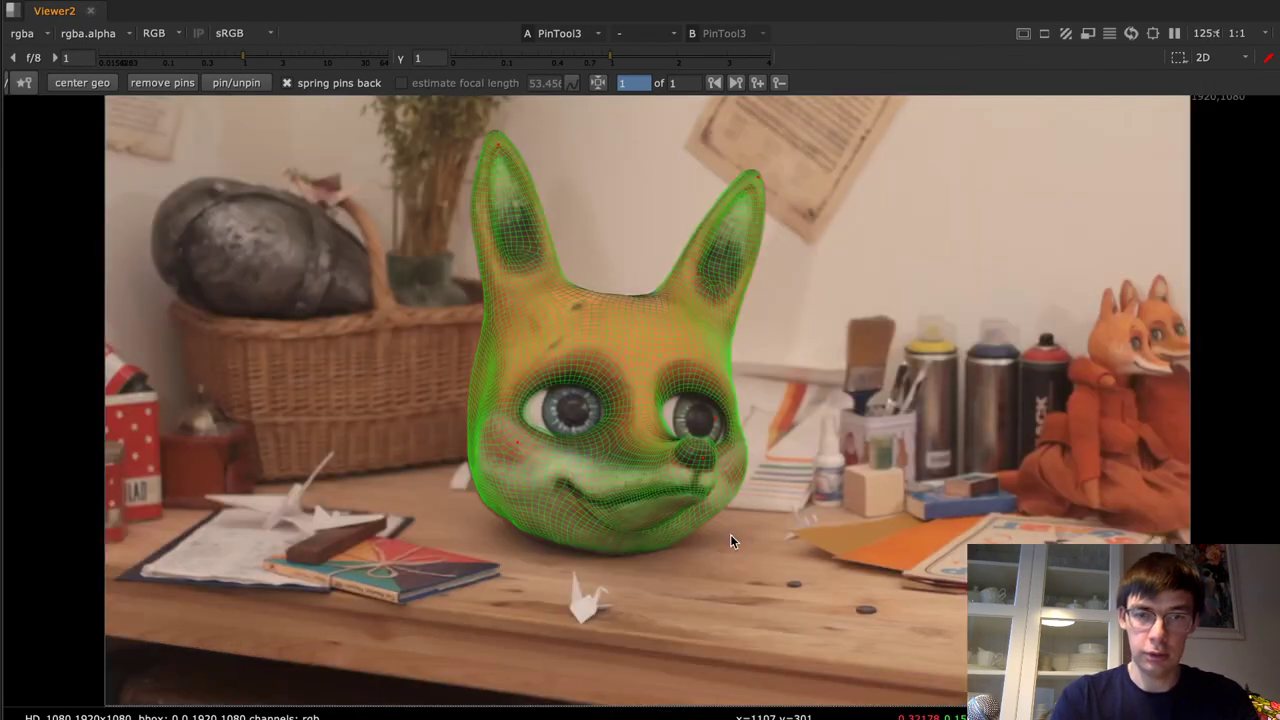
key(Right)
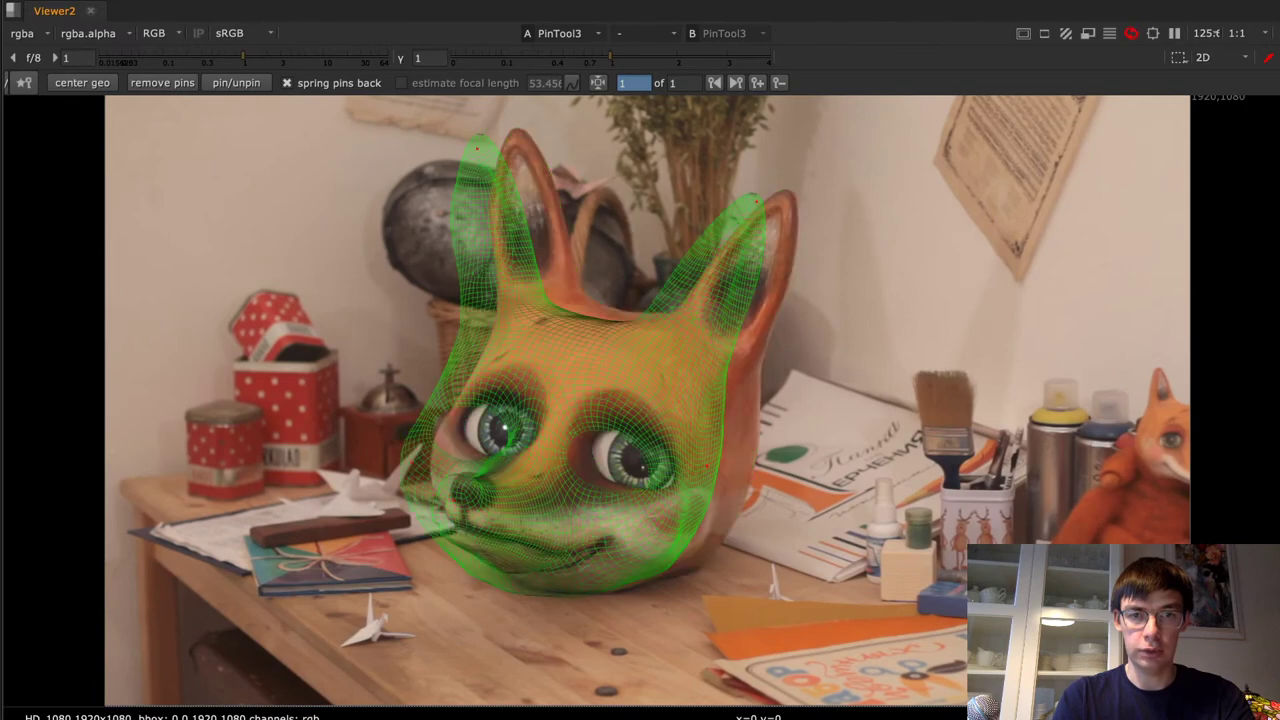
key(Right)
key(Right)
key(Right)
key(Right)
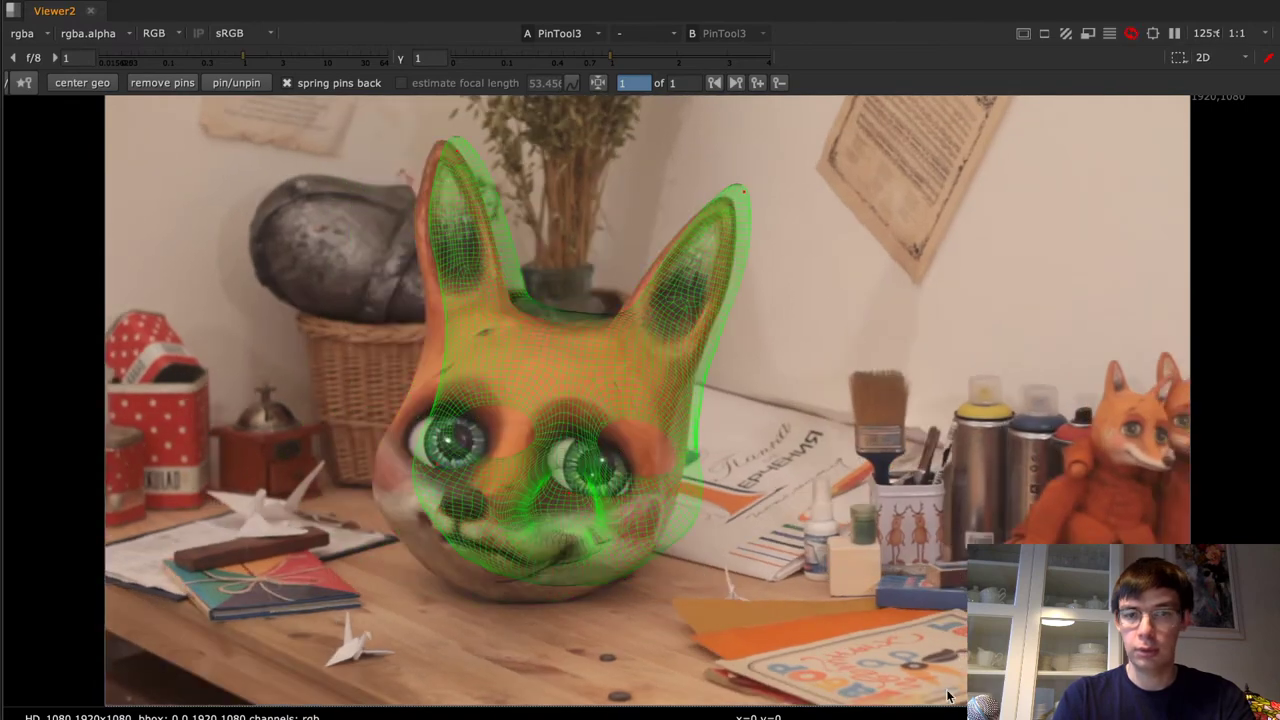
key(Right)
key(Right)
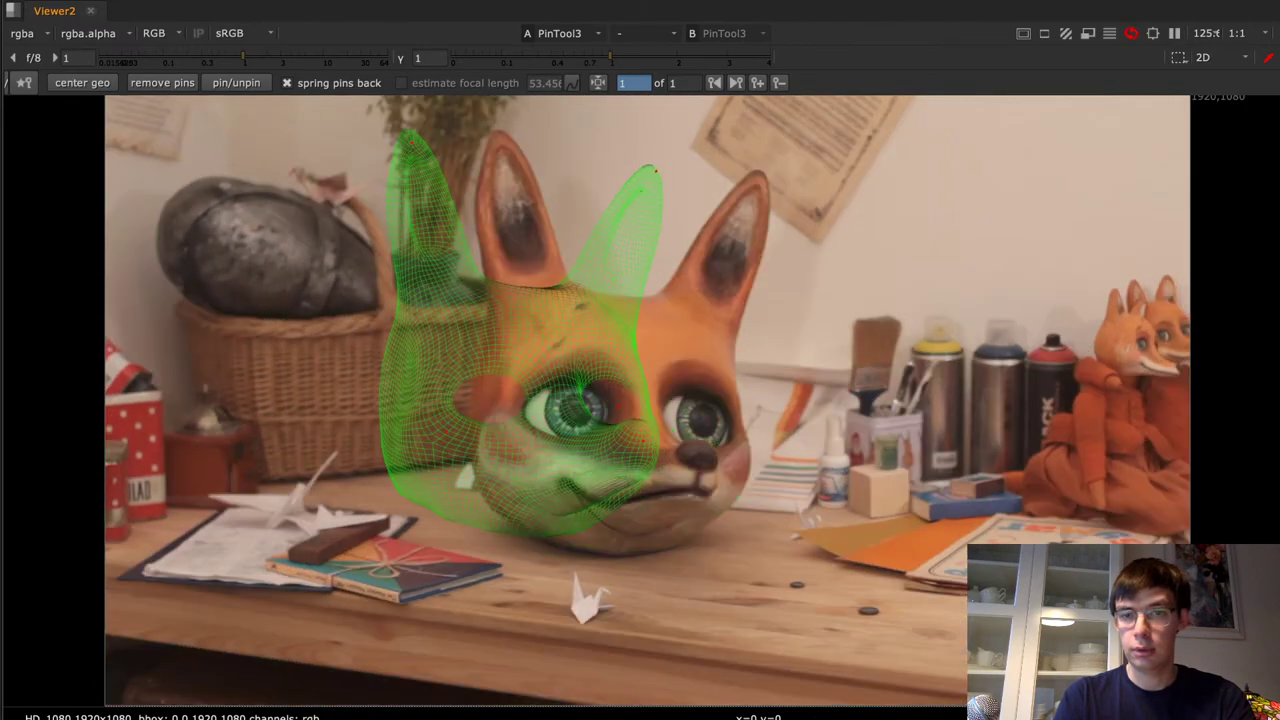
key(Right)
key(Right)
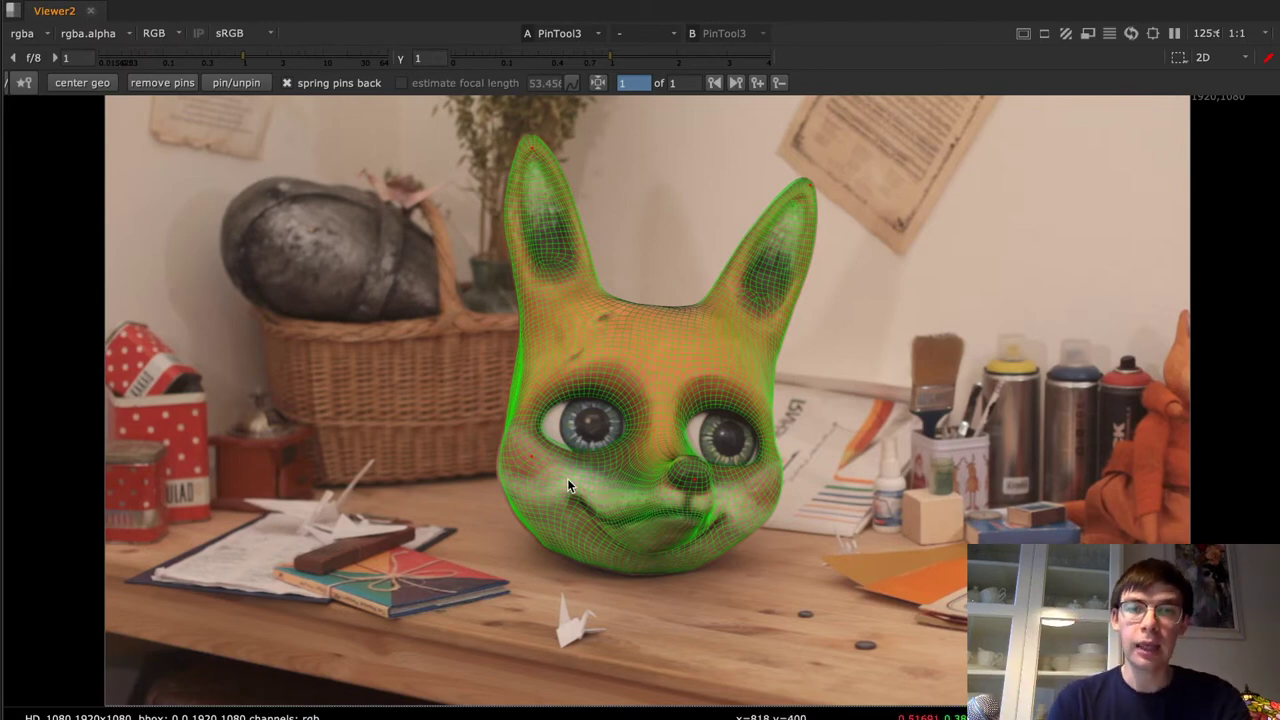
key(super+Tab)
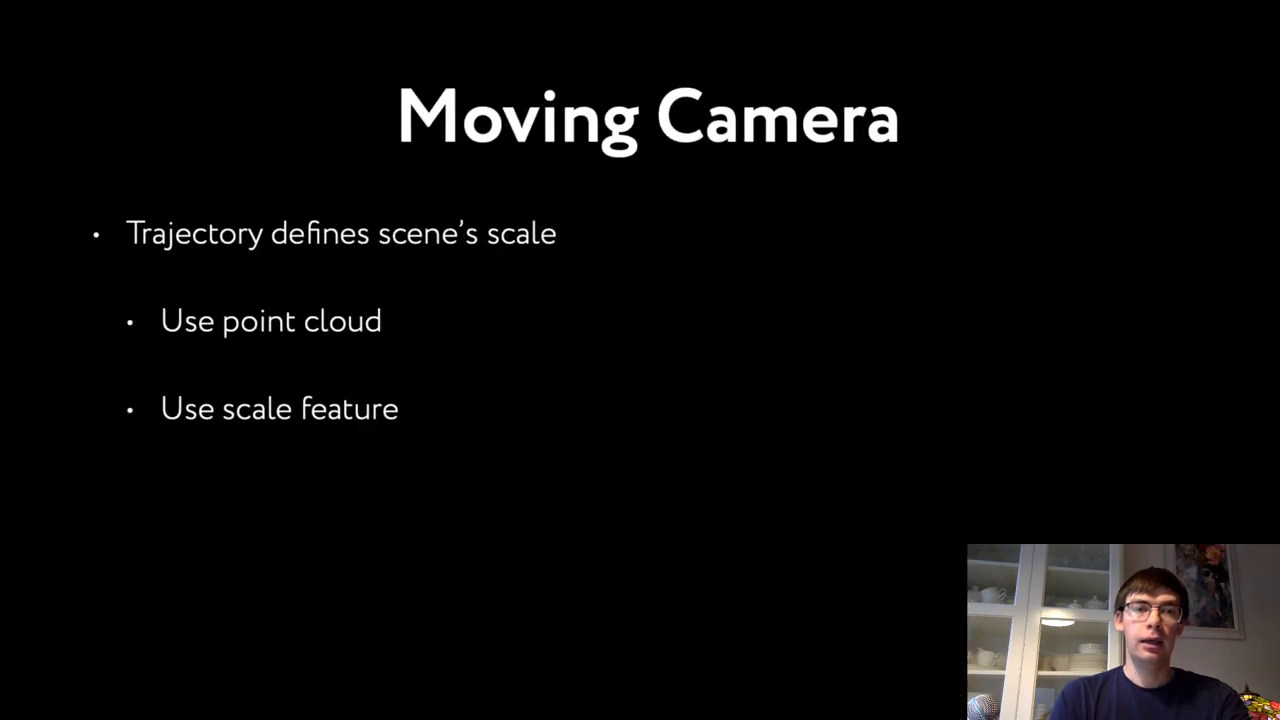
key(Right)
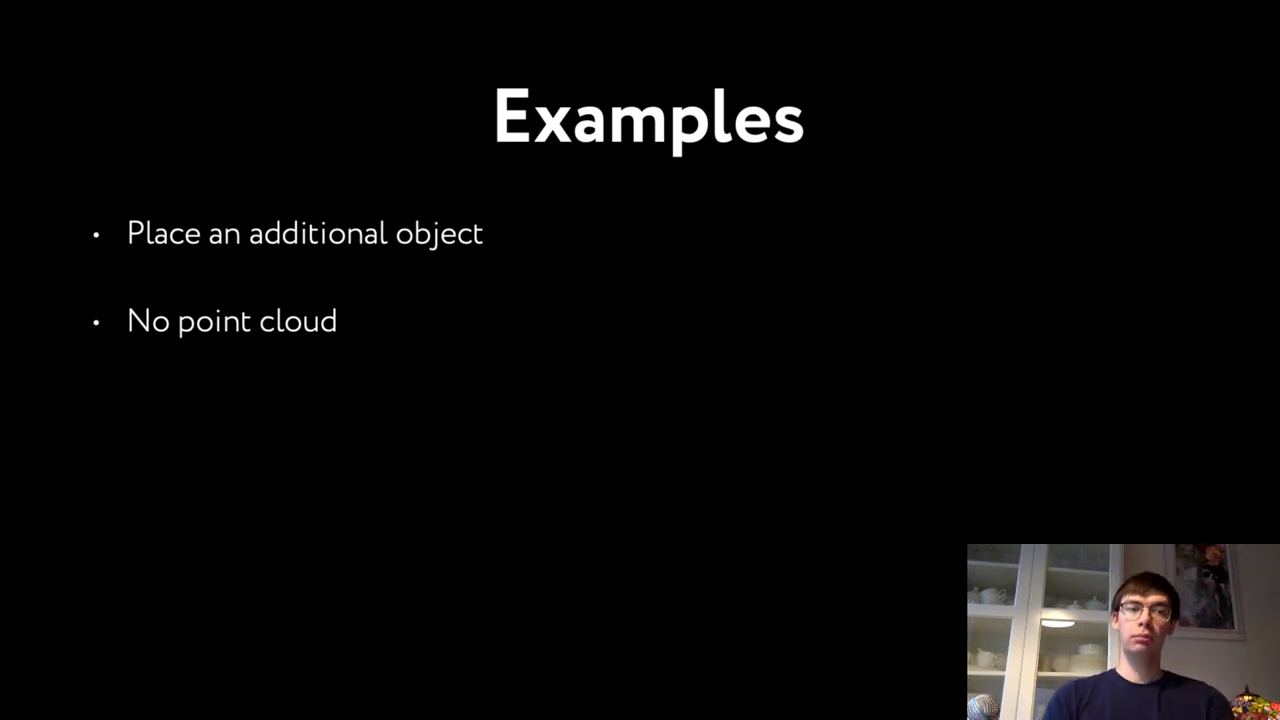
Switch back to the fox.nk script in Nuke and create a Cube node beside Camera3
key(super+Tab)
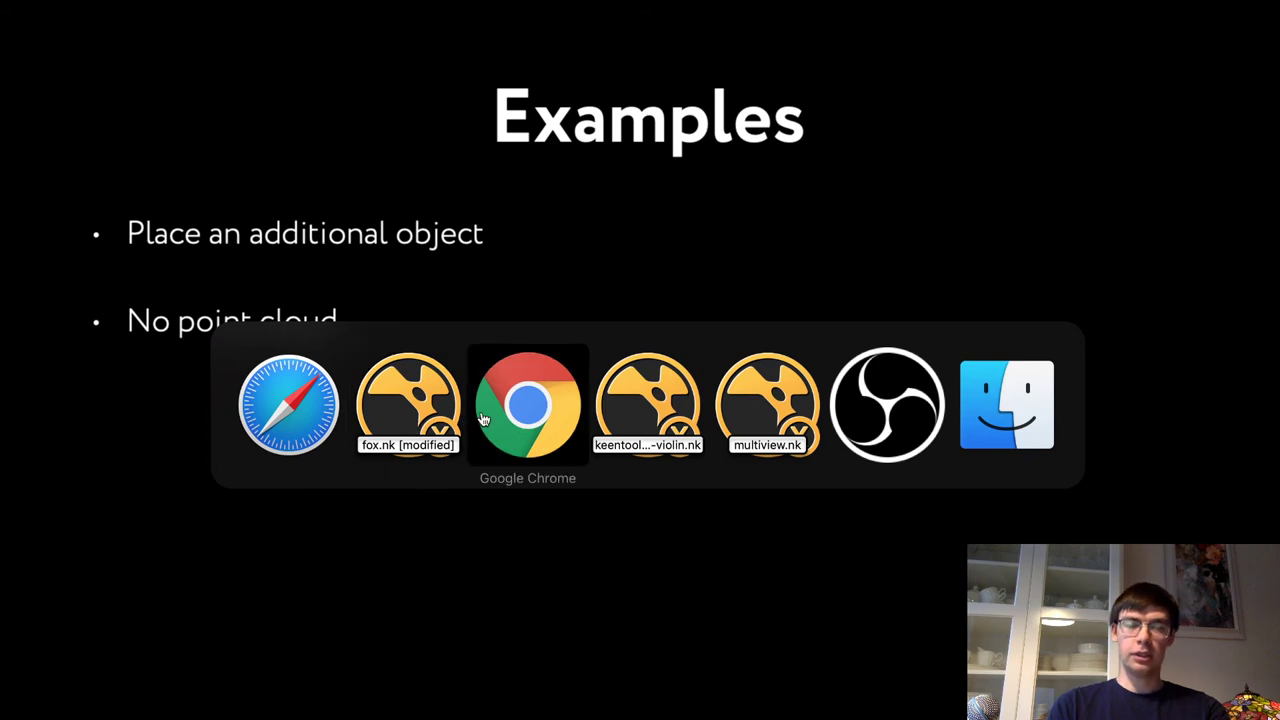
click(405, 405)
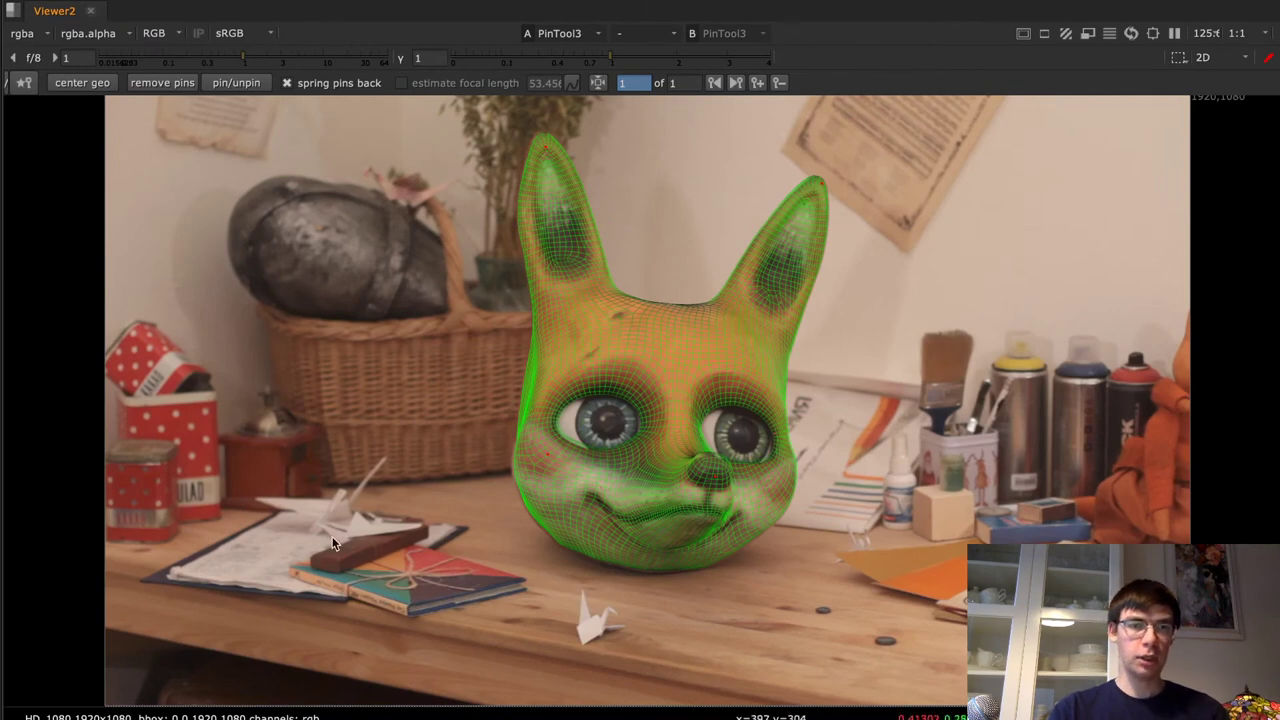
key(space)
click(675, 548)
key(Tab)
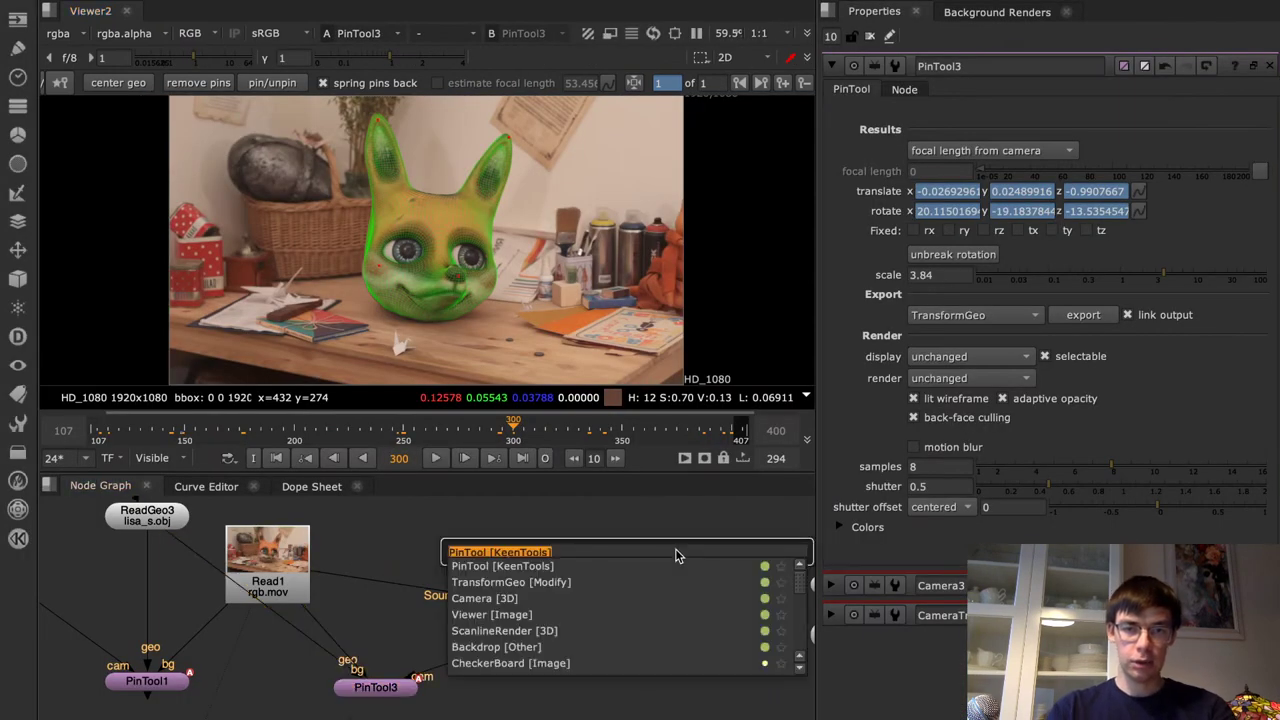
text(cube)
key(Return)
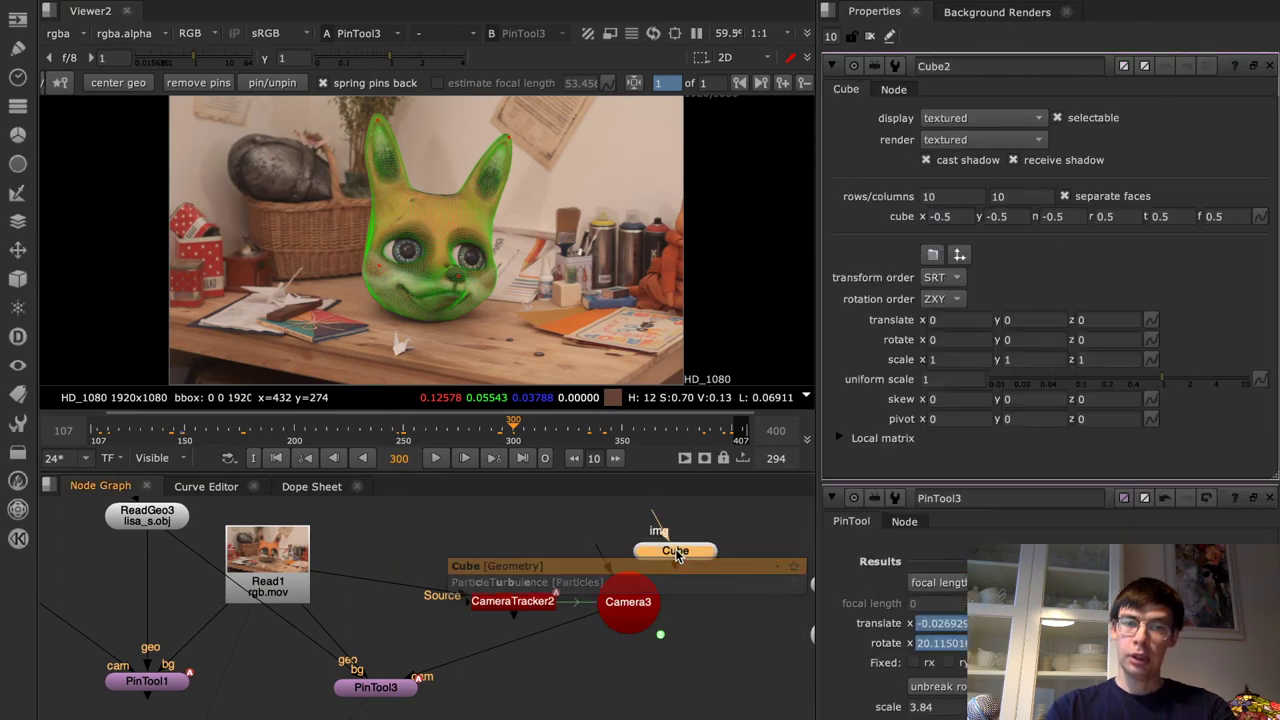
drag(678, 551, 745, 607)
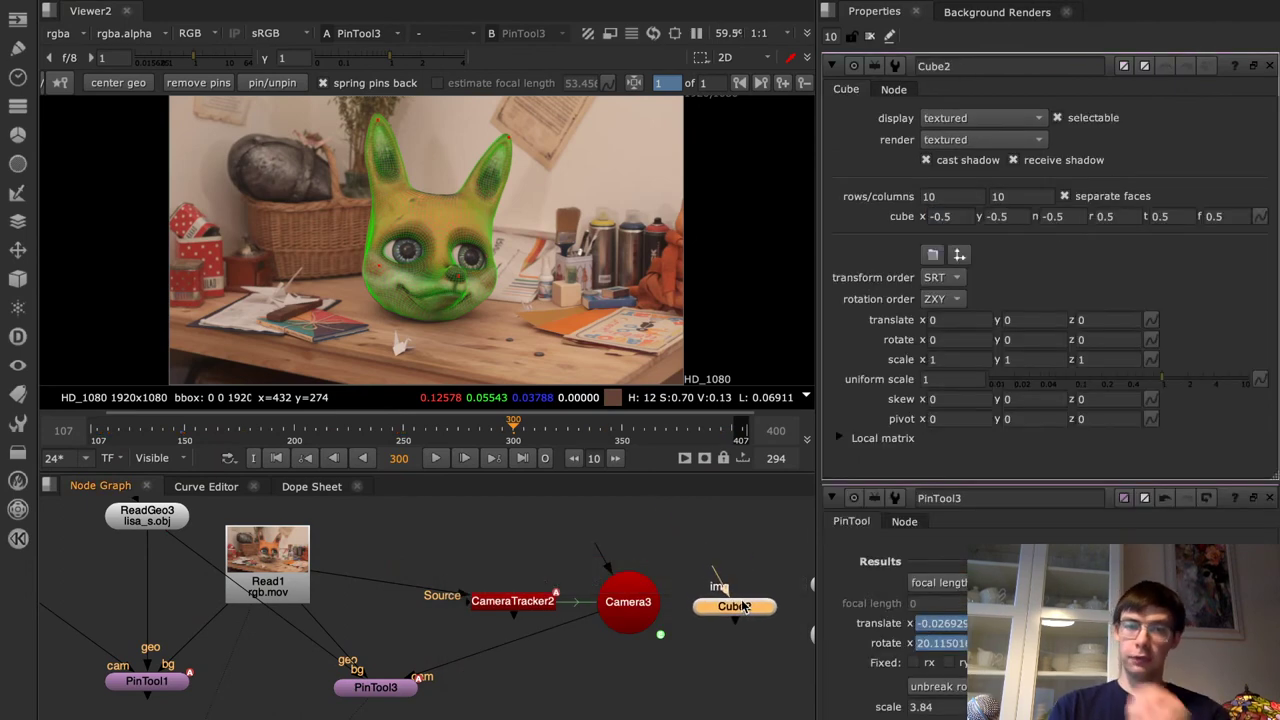
Add a new PinTool node below Camera3 in the node graph
click(661, 659)
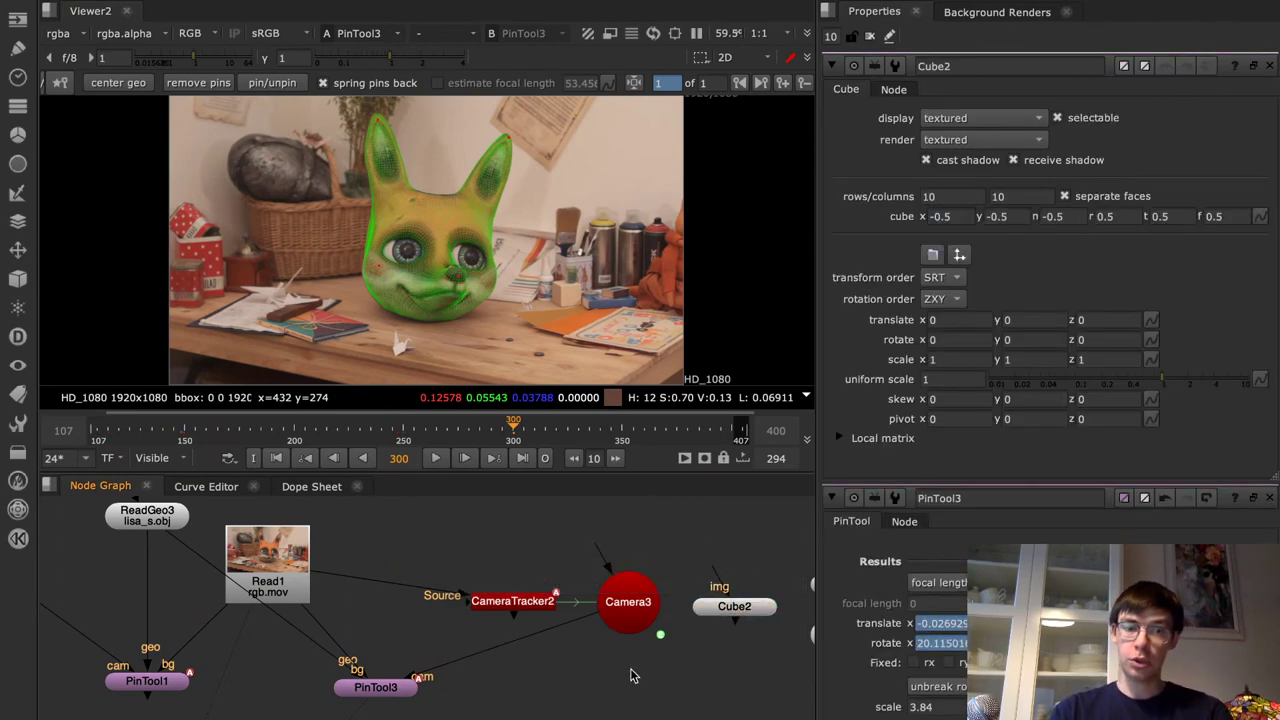
key(Tab)
text(pin)
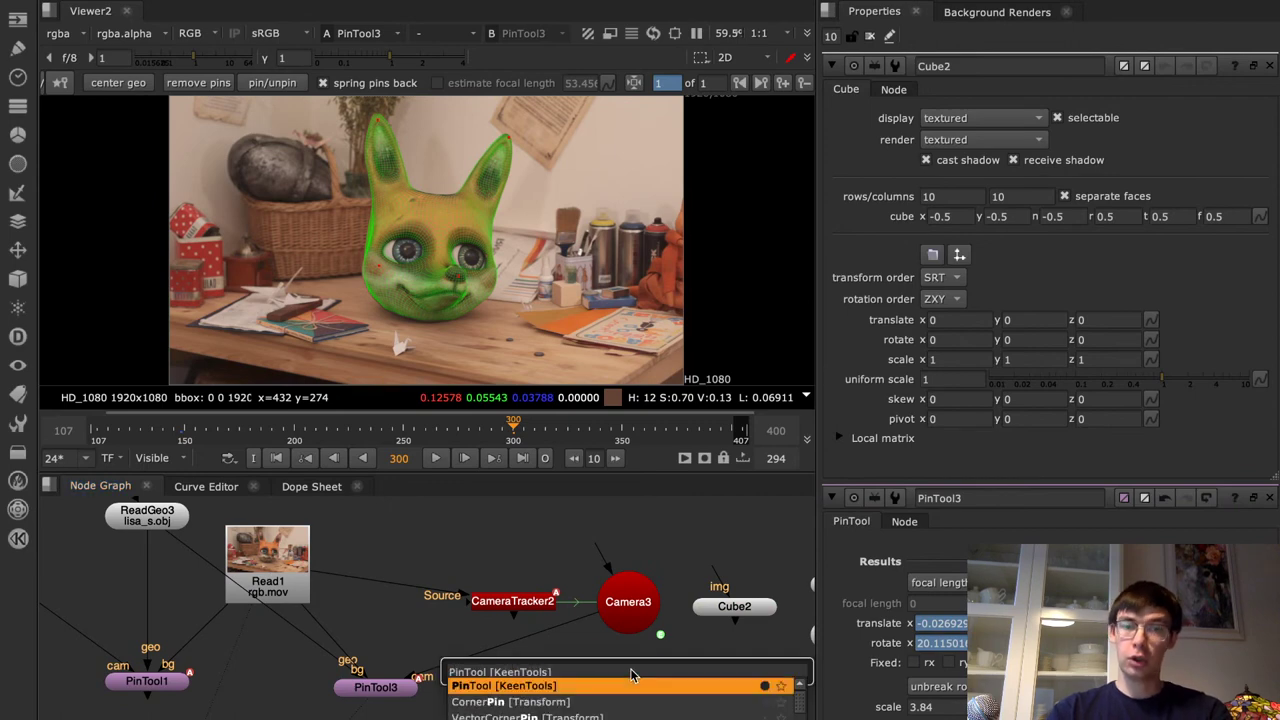
key(Return)
drag(631, 676, 625, 712)
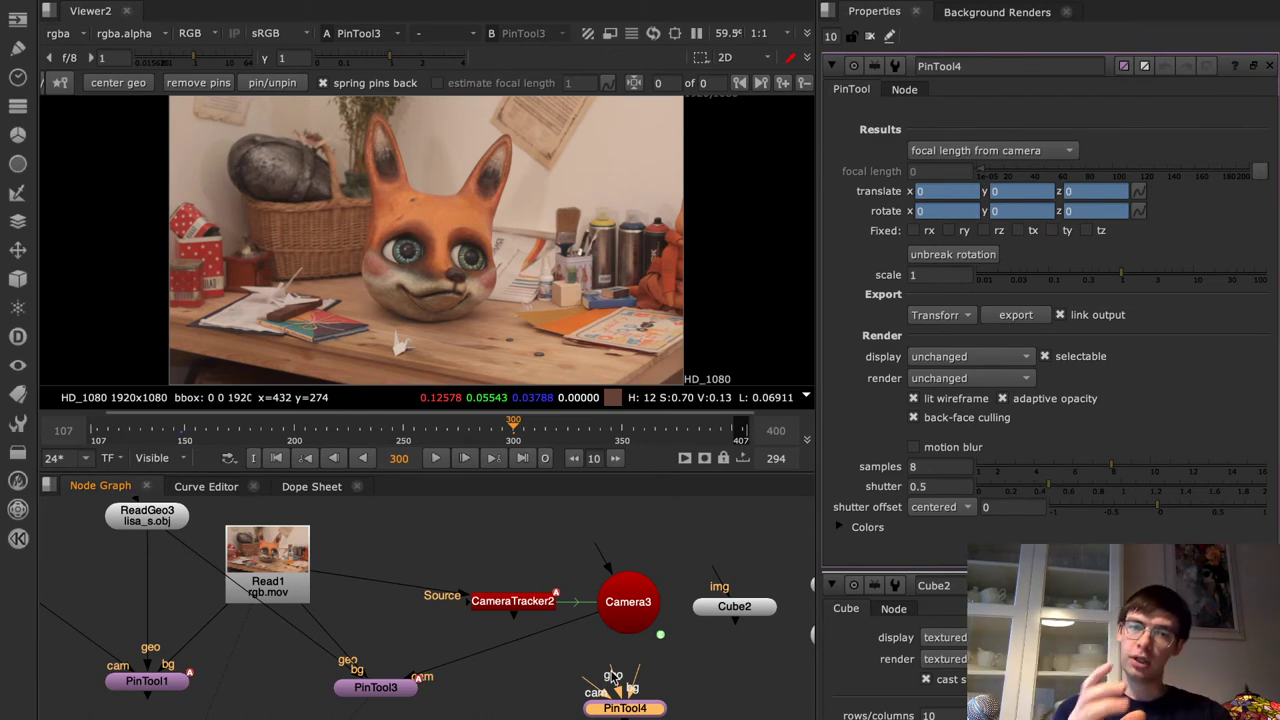
Connect the new PinTool's geo to Cube2, bg to Read1 and cam to Camera3, and show it in an enlarged 2D viewer
drag(613, 678, 734, 606)
drag(632, 690, 288, 568)
drag(595, 690, 625, 607)
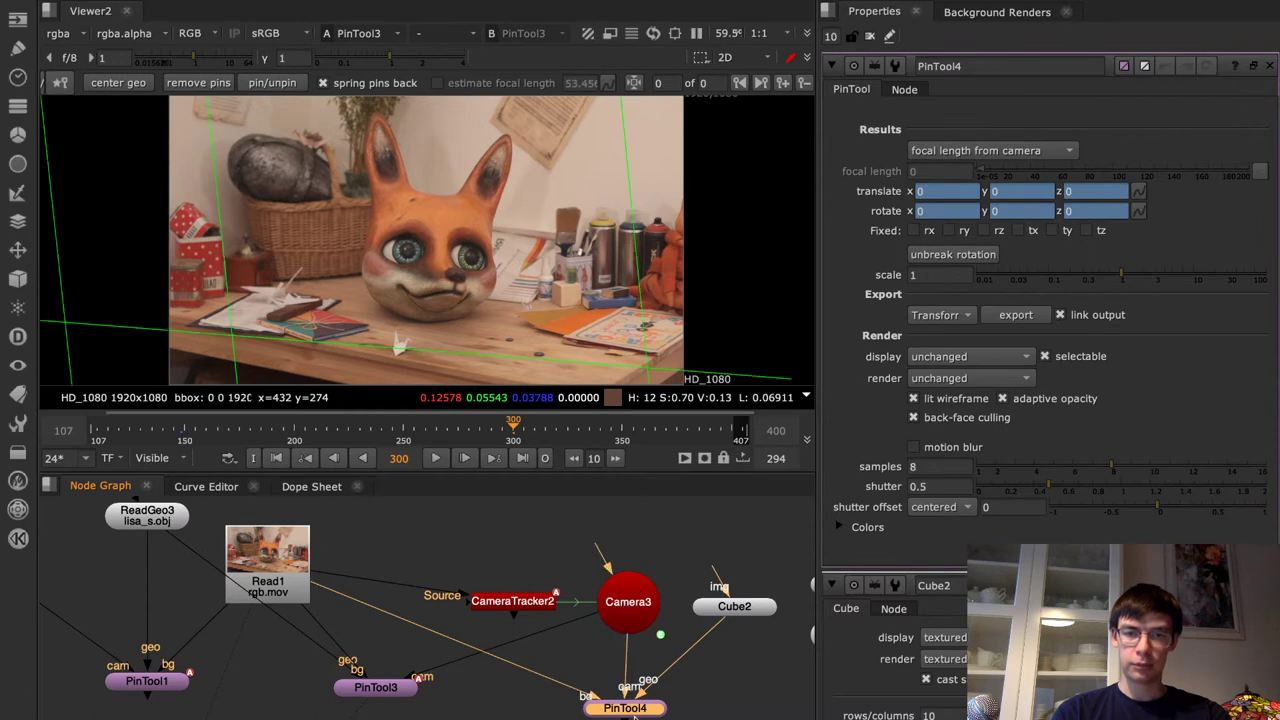
key(1)
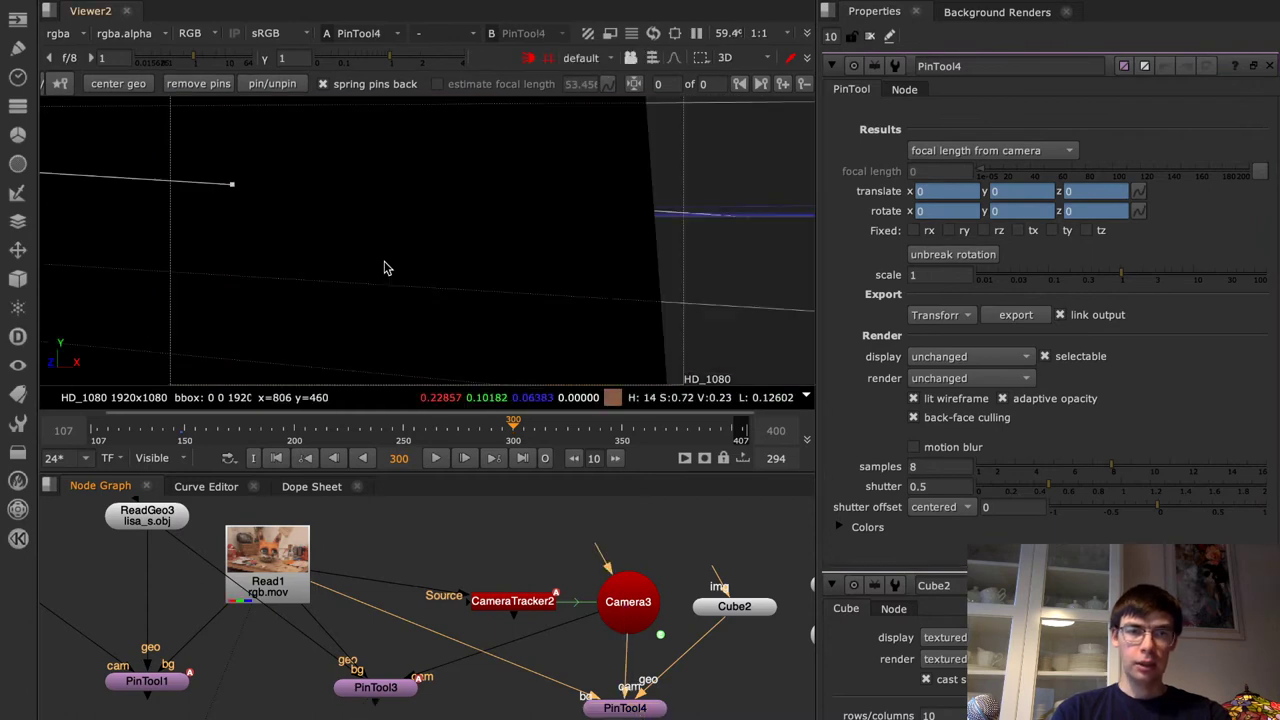
key(space)
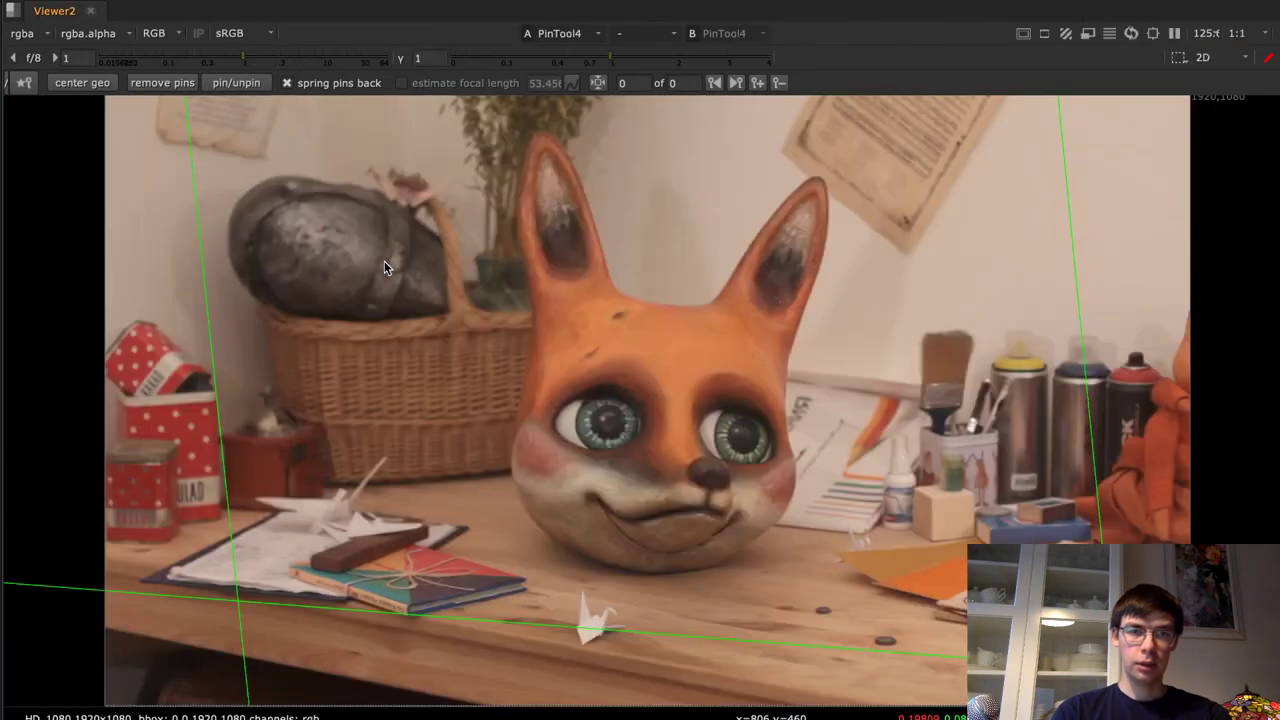
Center the cube in the view and pin its corners to shrink and straighten it over the fox's face
click(82, 84)
drag(350, 118, 558, 273)
drag(1154, 277, 801, 287)
drag(559, 272, 826, 296)
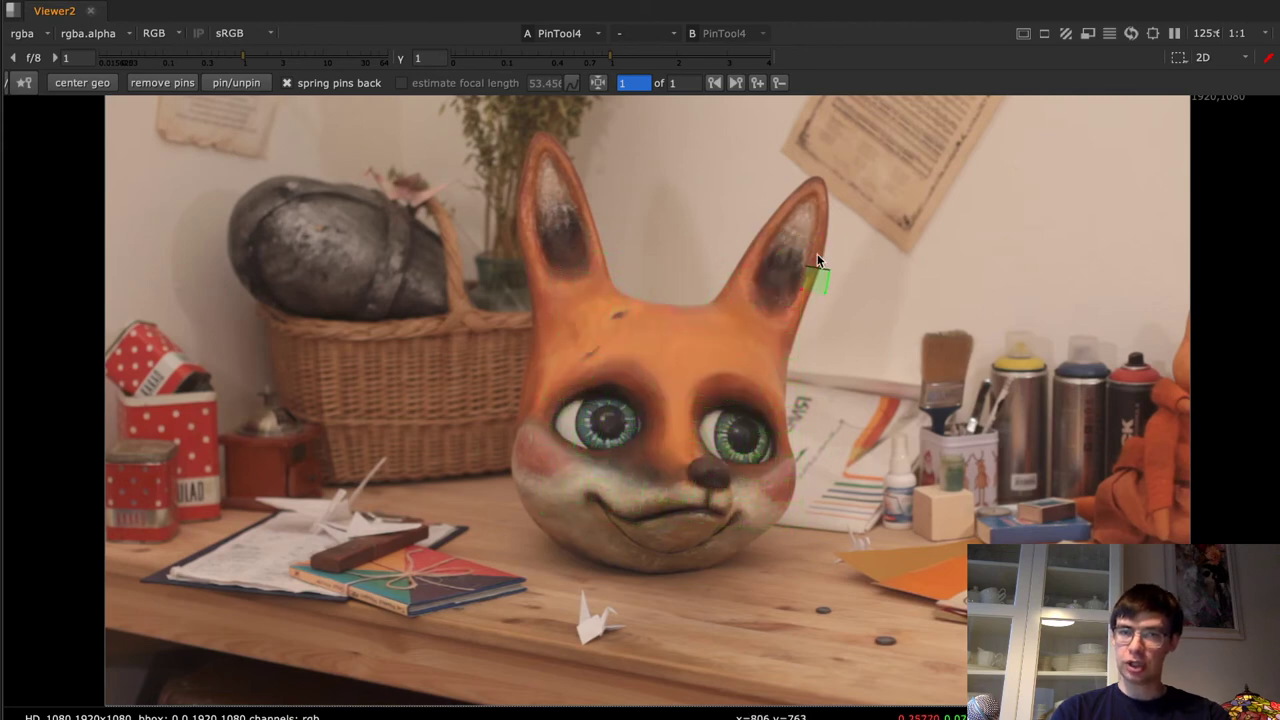
drag(714, 380, 676, 286)
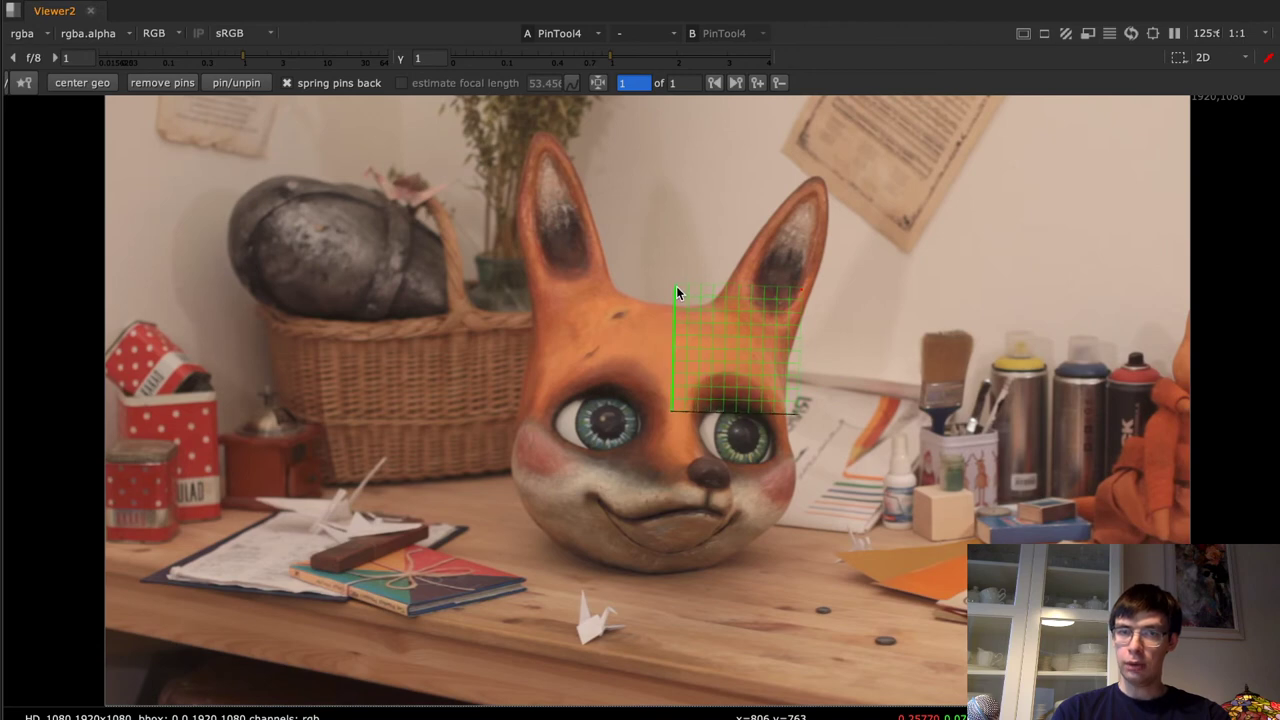
mouse_move(683, 404)
mouse_down()
mouse_move(693, 390)
mouse_move(656, 432)
mouse_move(697, 387)
mouse_up()
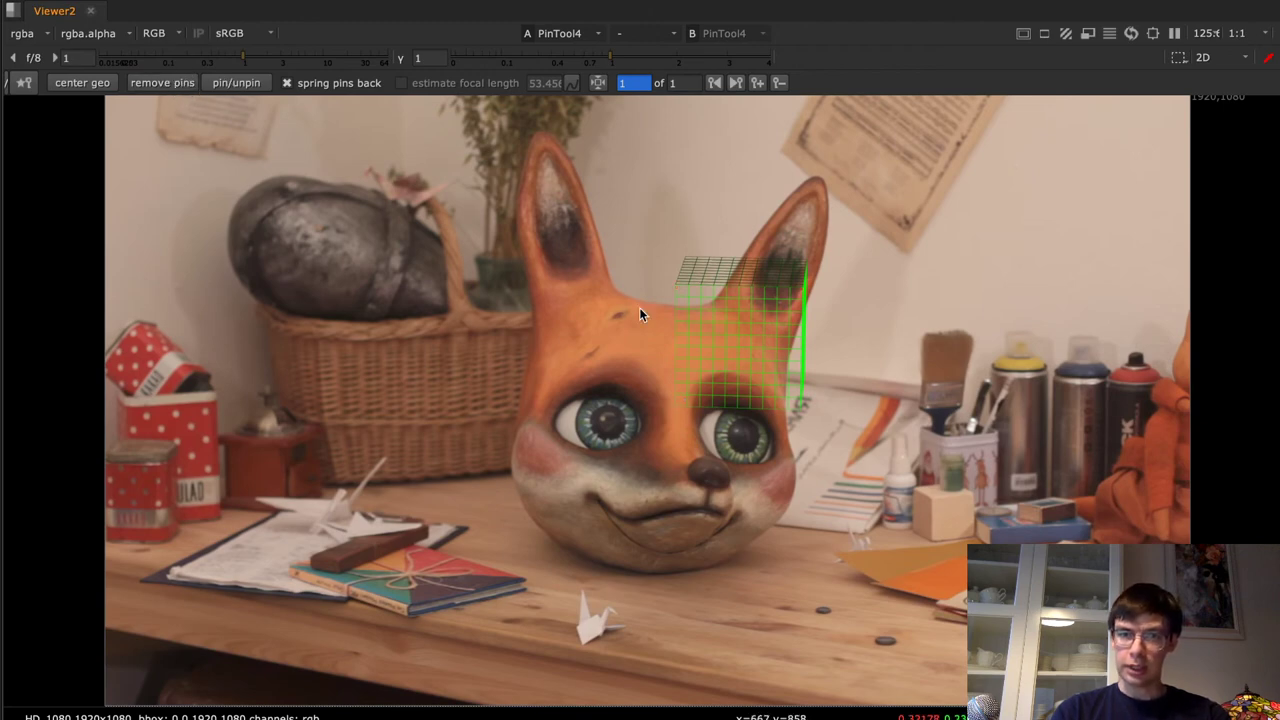
Move the cube by its corner pins onto the table beside the two dark buttons, making it smaller and angled
drag(795, 407, 872, 636)
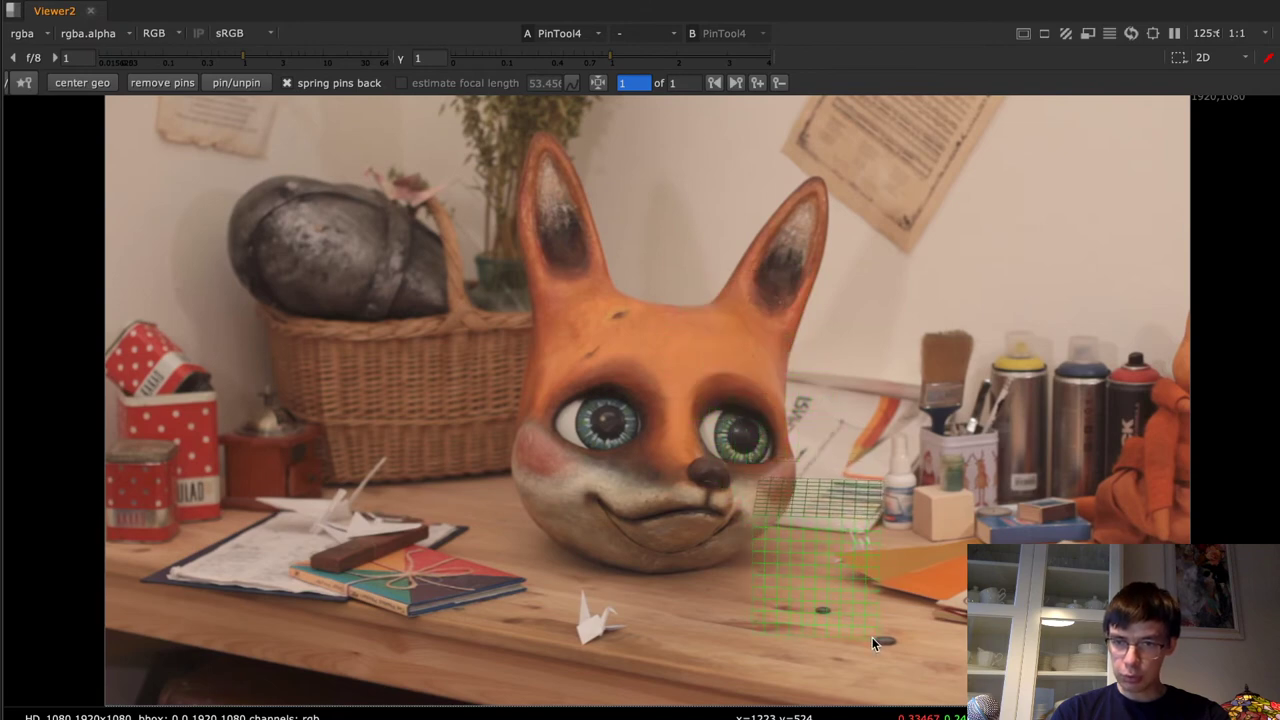
drag(754, 633, 800, 633)
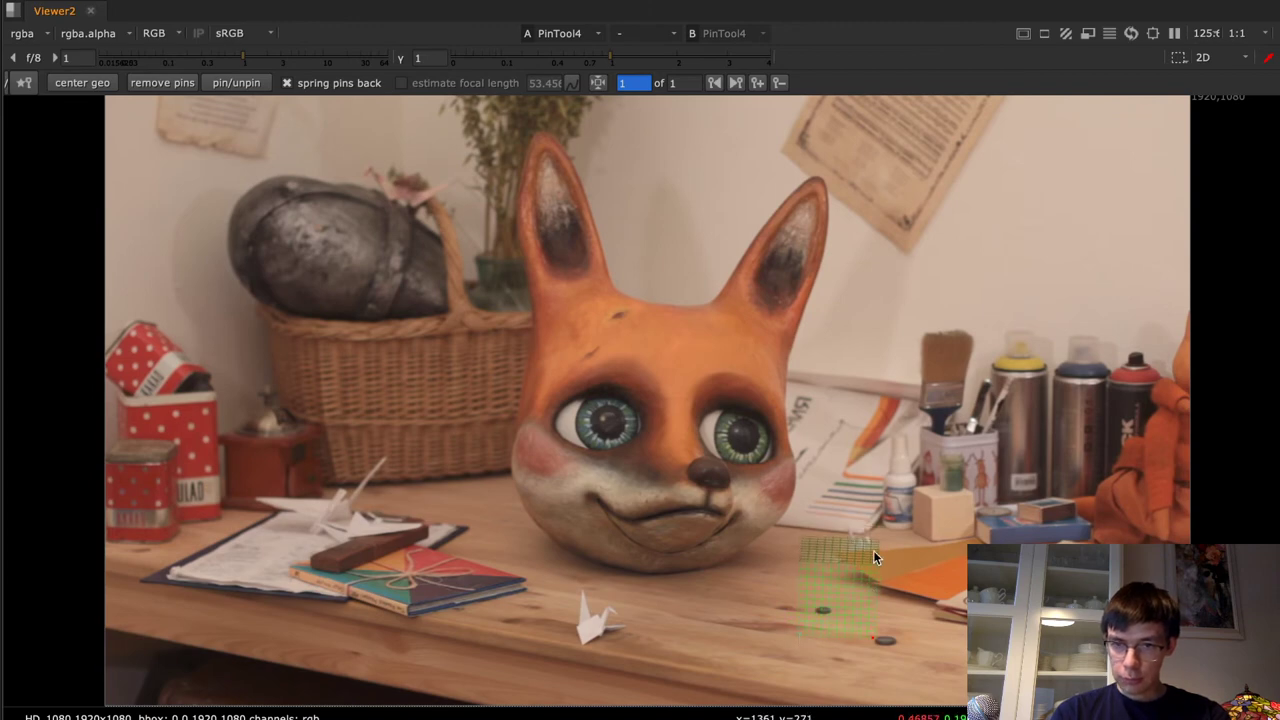
drag(882, 546, 883, 543)
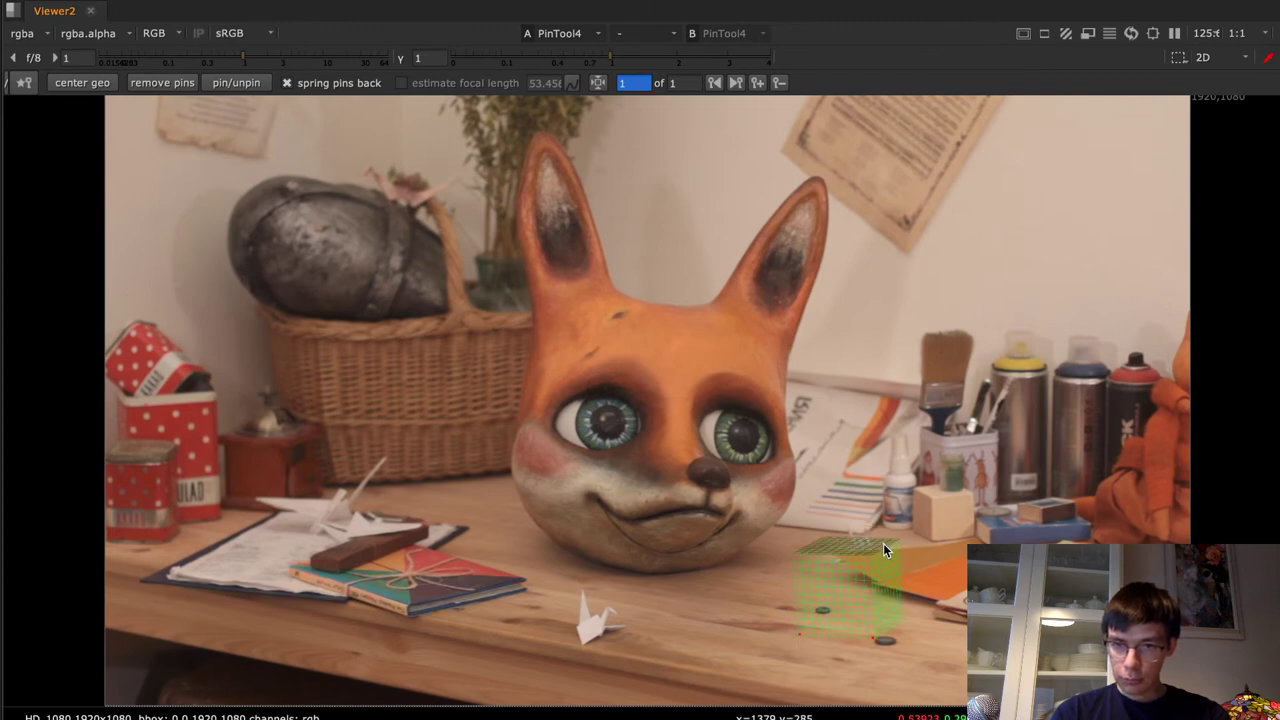
Refine the pins at the cube's bottom corners so its base sits flat on the tabletop beside the front button
scroll(884, 562, up, 2)
scroll(925, 495, up, 3)
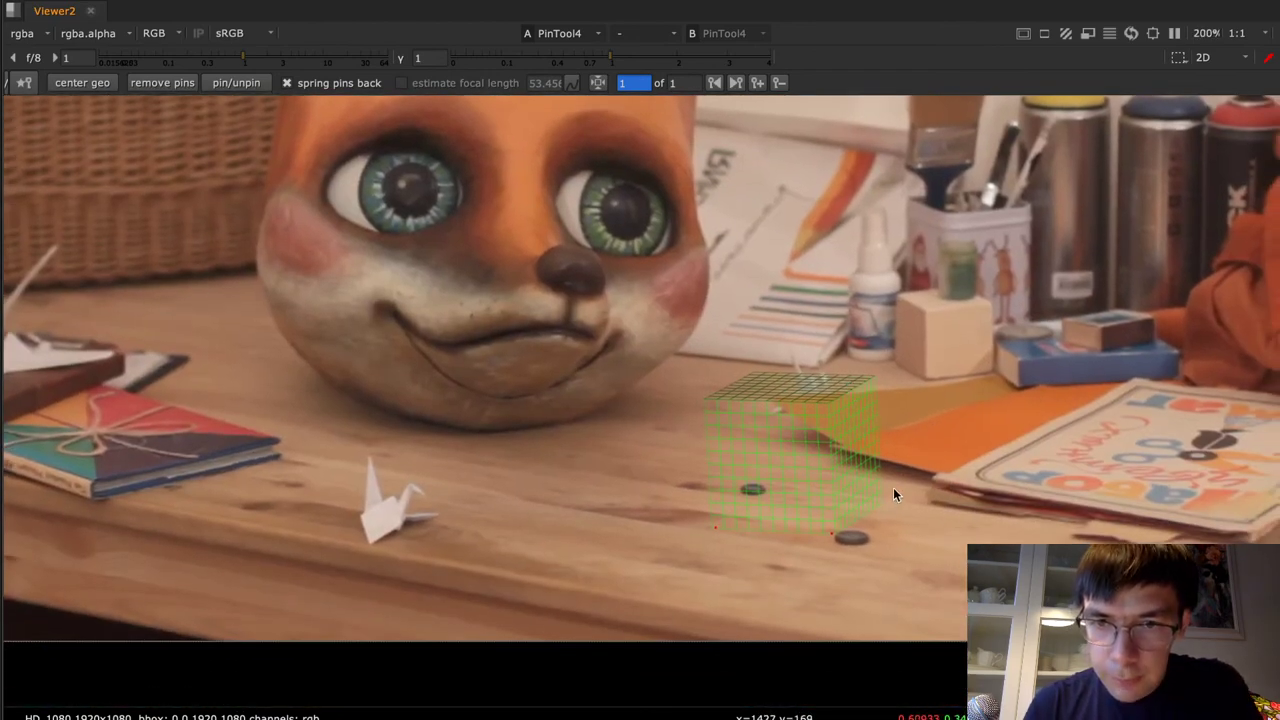
mouse_move(879, 498)
mouse_down()
mouse_move(873, 489)
mouse_move(885, 496)
mouse_up()
drag(714, 529, 714, 517)
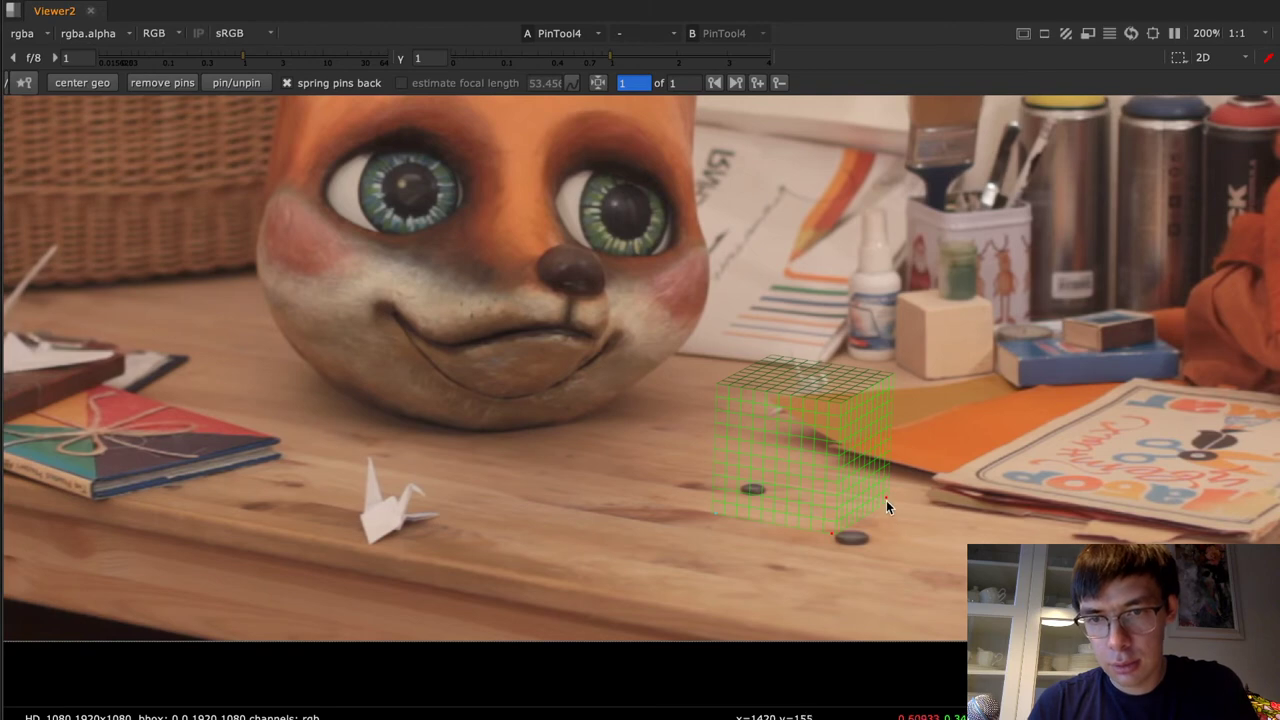
drag(887, 495, 883, 493)
middle_drag(901, 542, 899, 503)
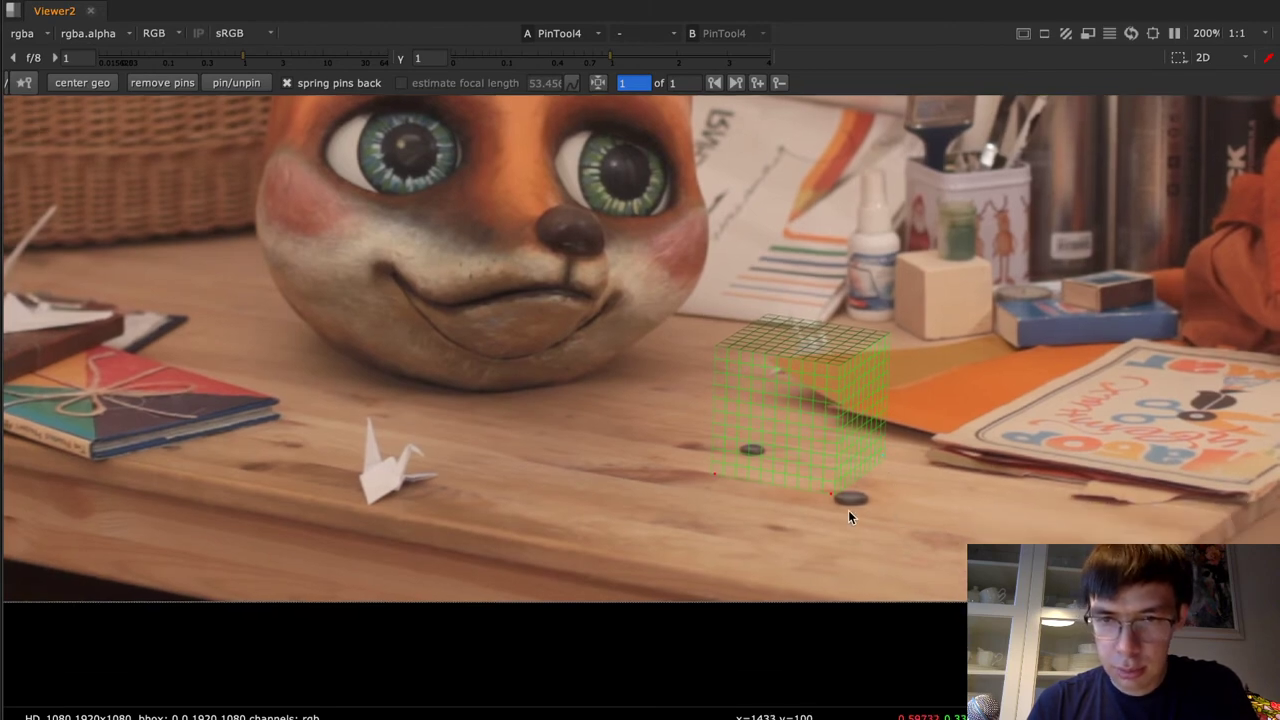
drag(830, 495, 831, 494)
scroll(831, 494, down, 6)
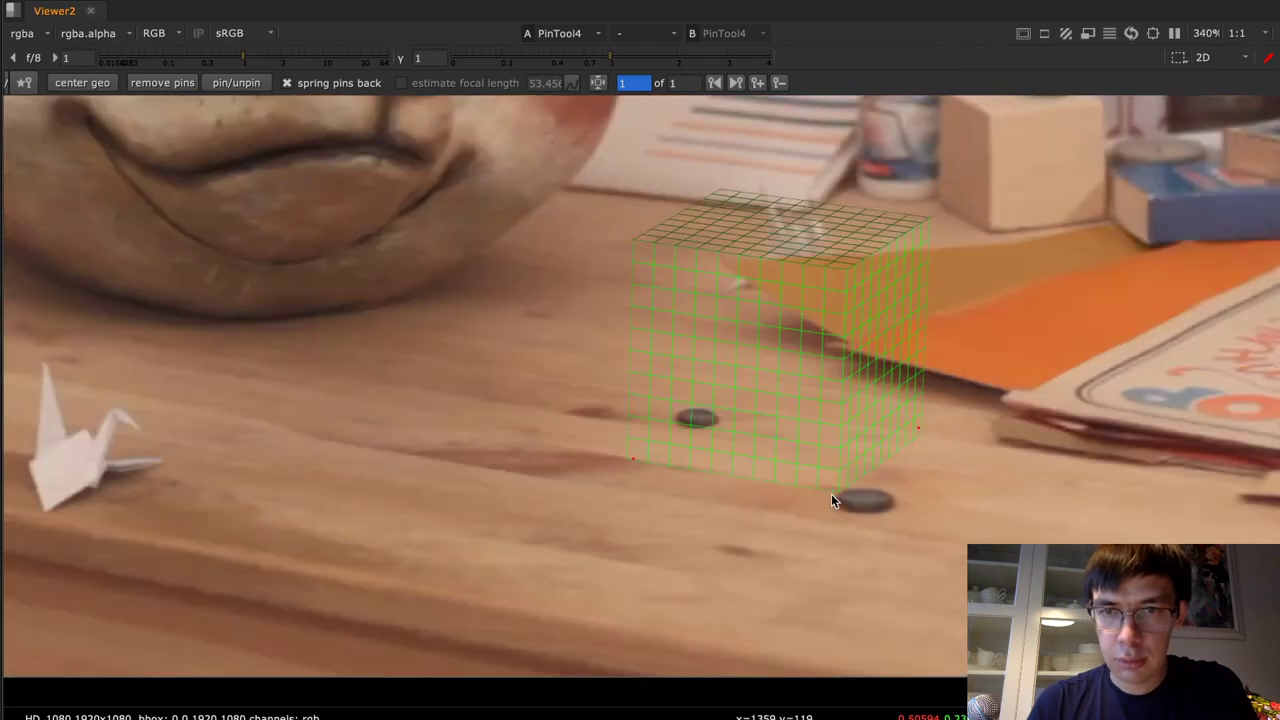
Step through the shot to check whether the cube stays fixed to its spot on the table
scroll(831, 494, up, 3)
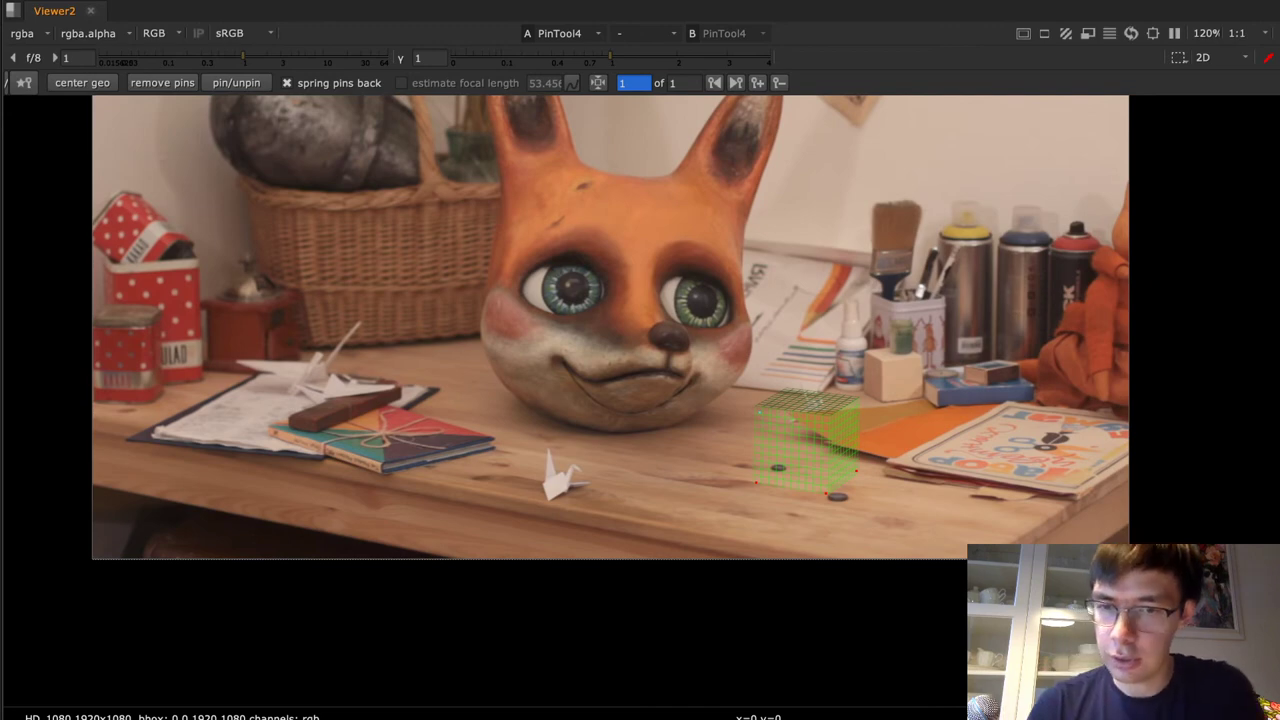
key(Right)
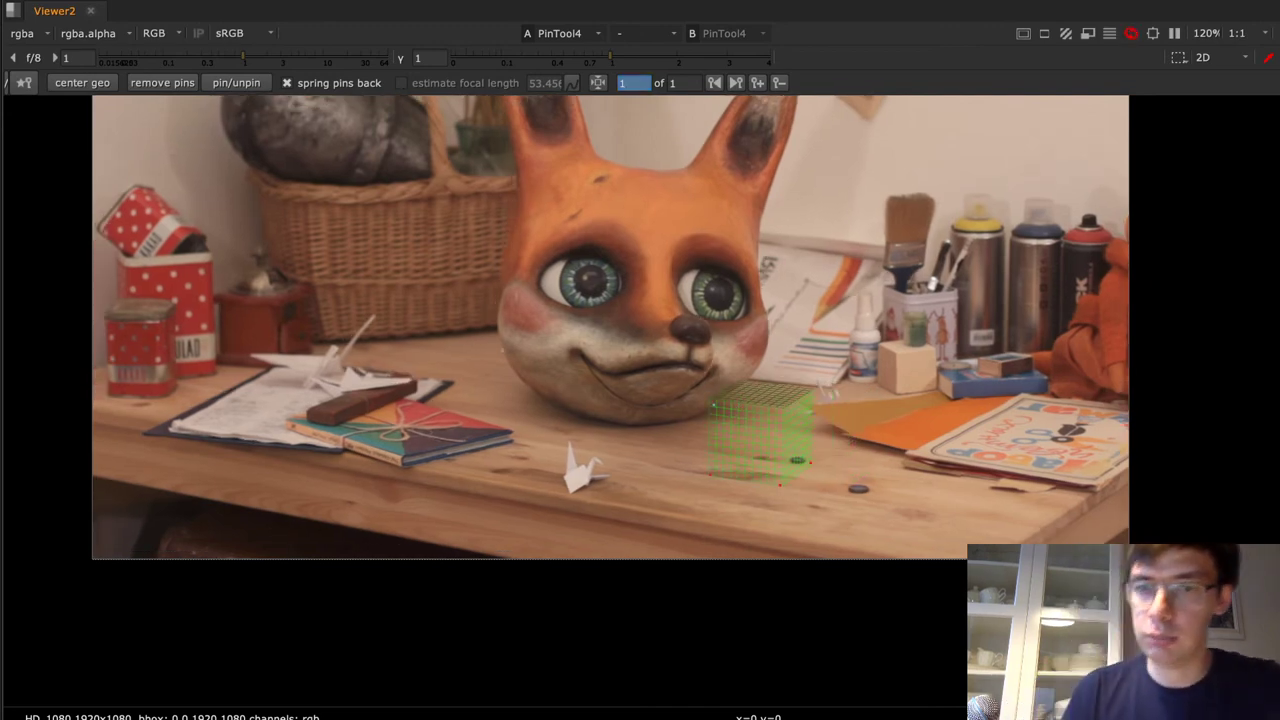
key(Right)
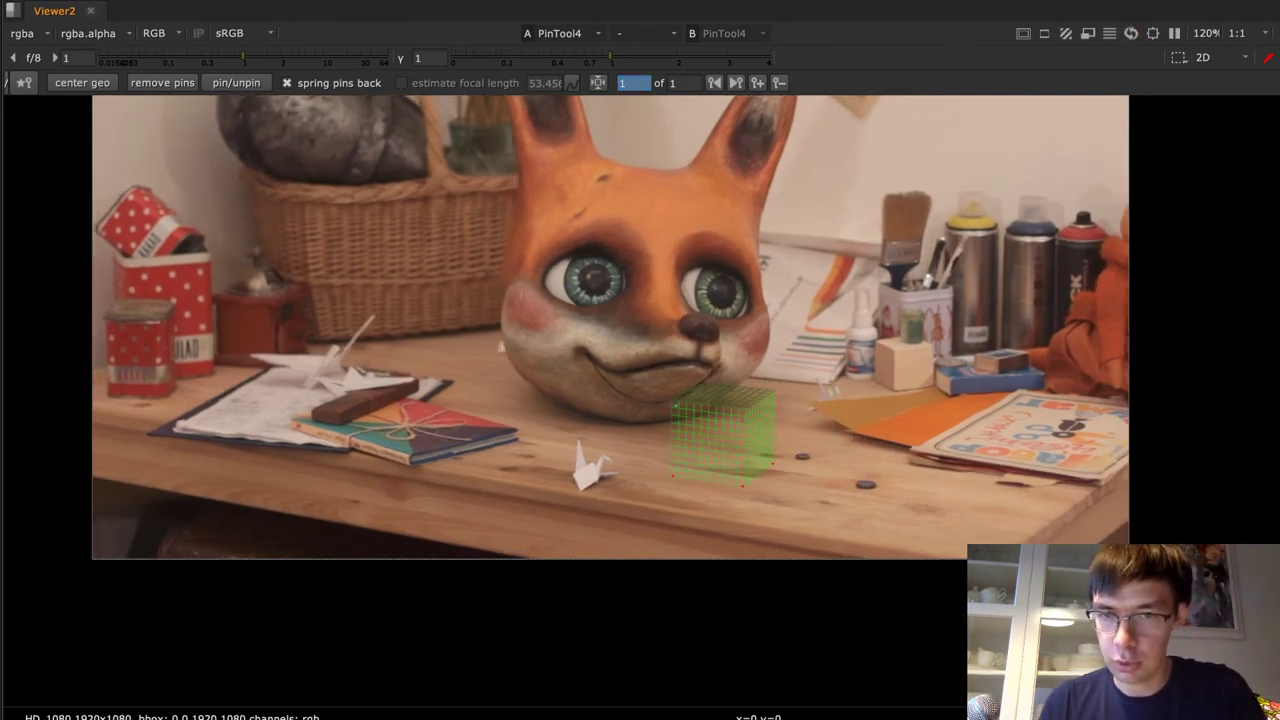
key(Right)
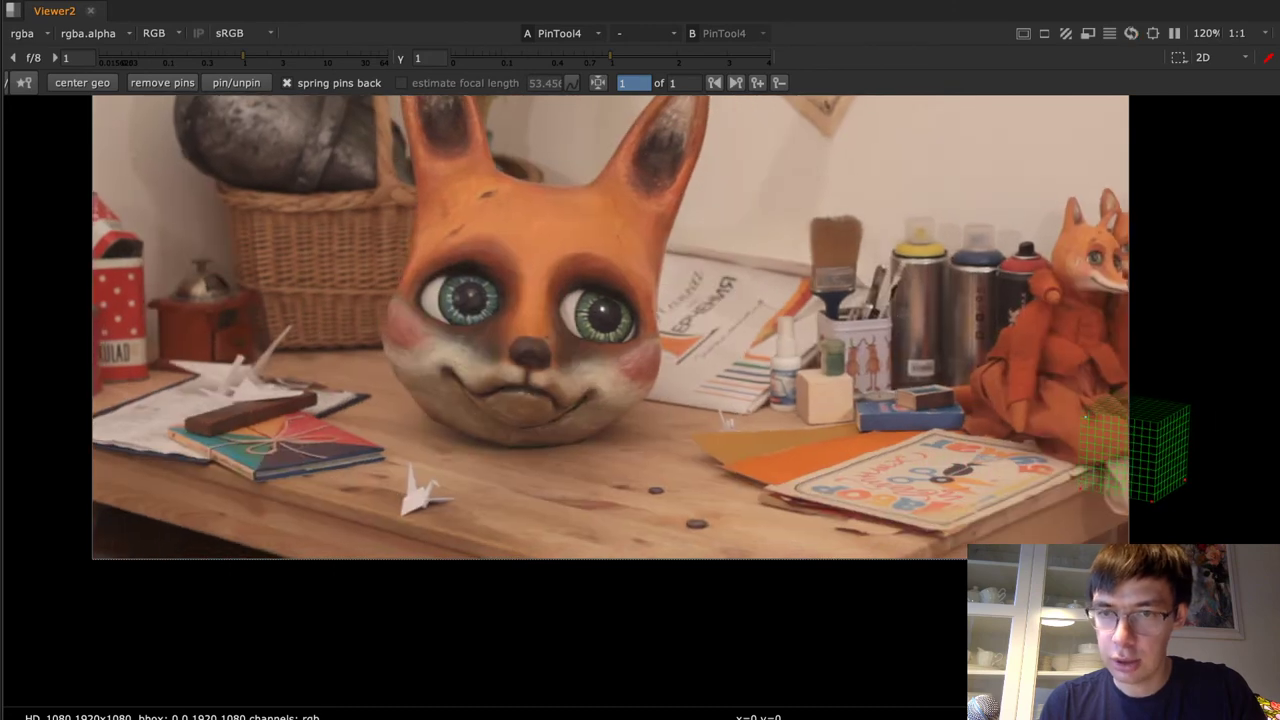
key(Right)
key(Right)
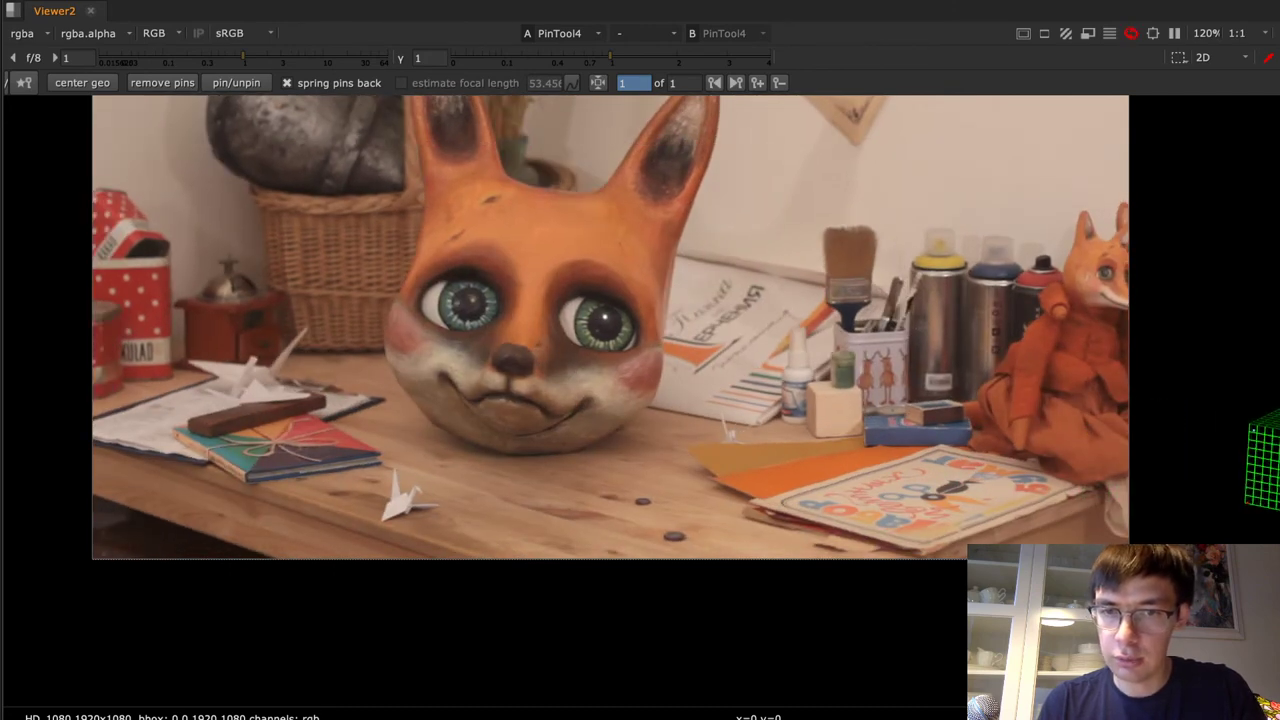
key(Right)
key(Right)
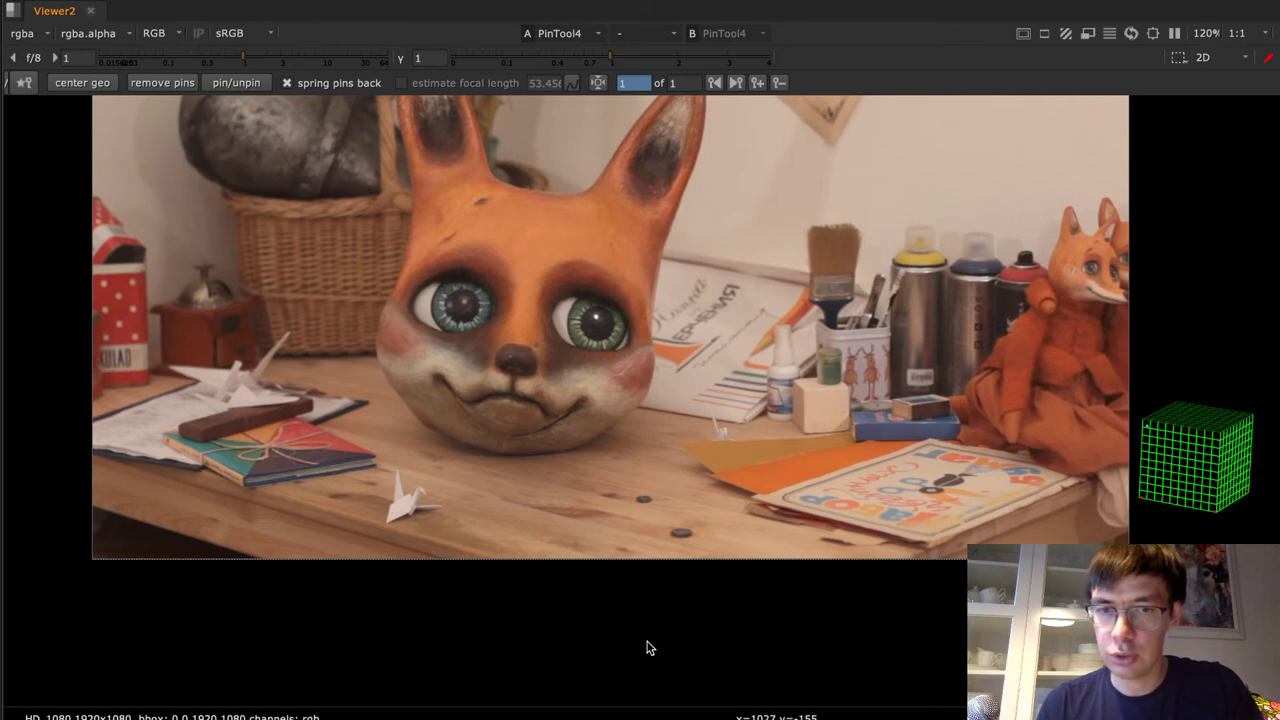
Set PinTool4's scale to 0.031 and inspect the cube's bottom corners against the table at frame 300
key(space)
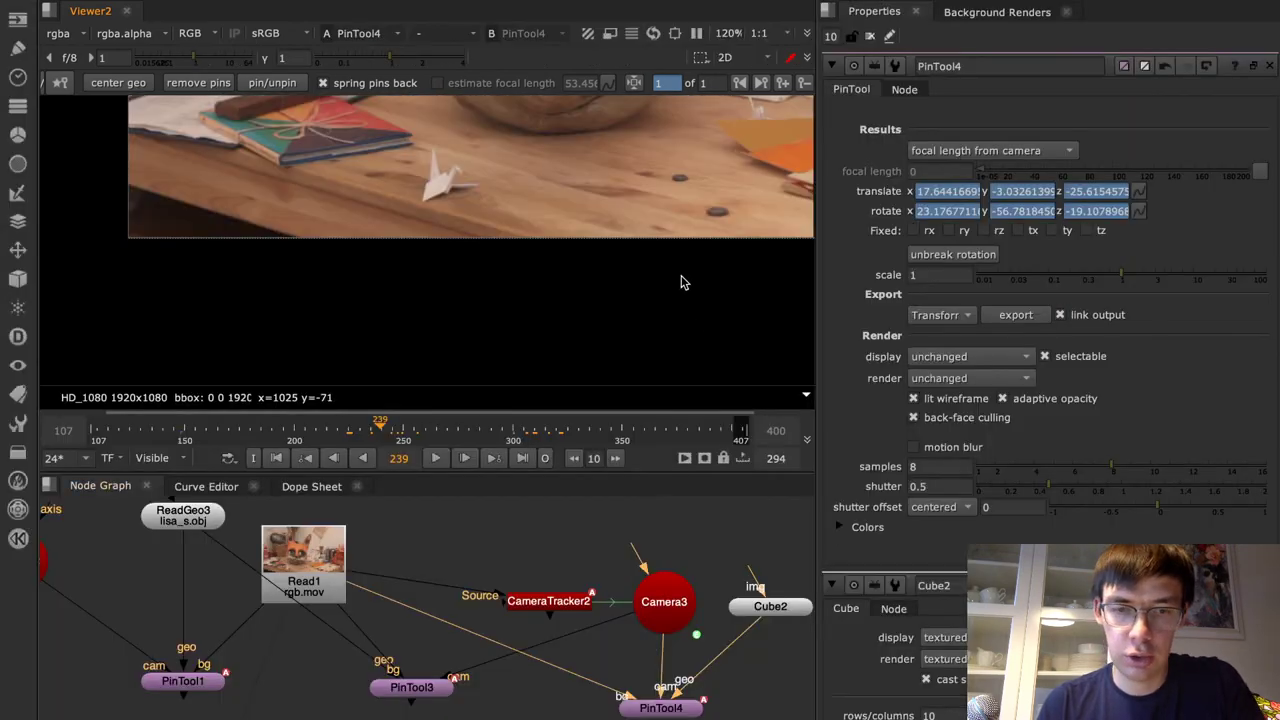
key(f)
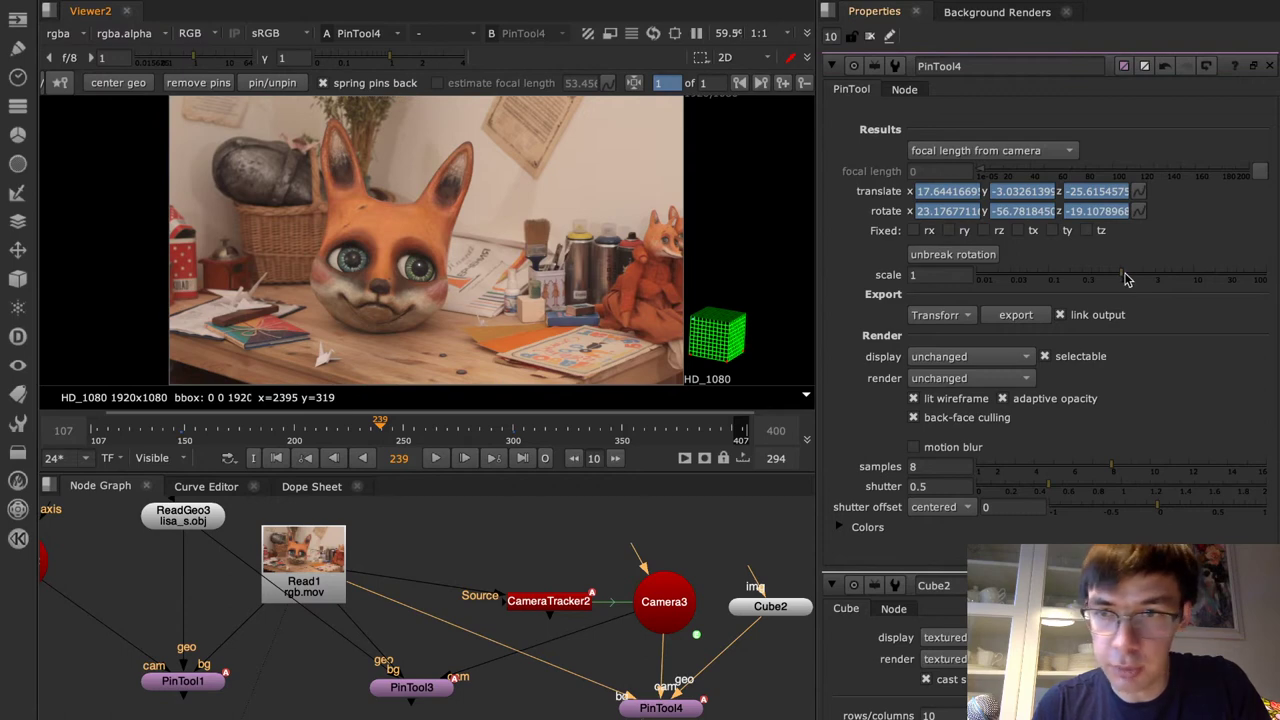
drag(1124, 279, 1012, 292)
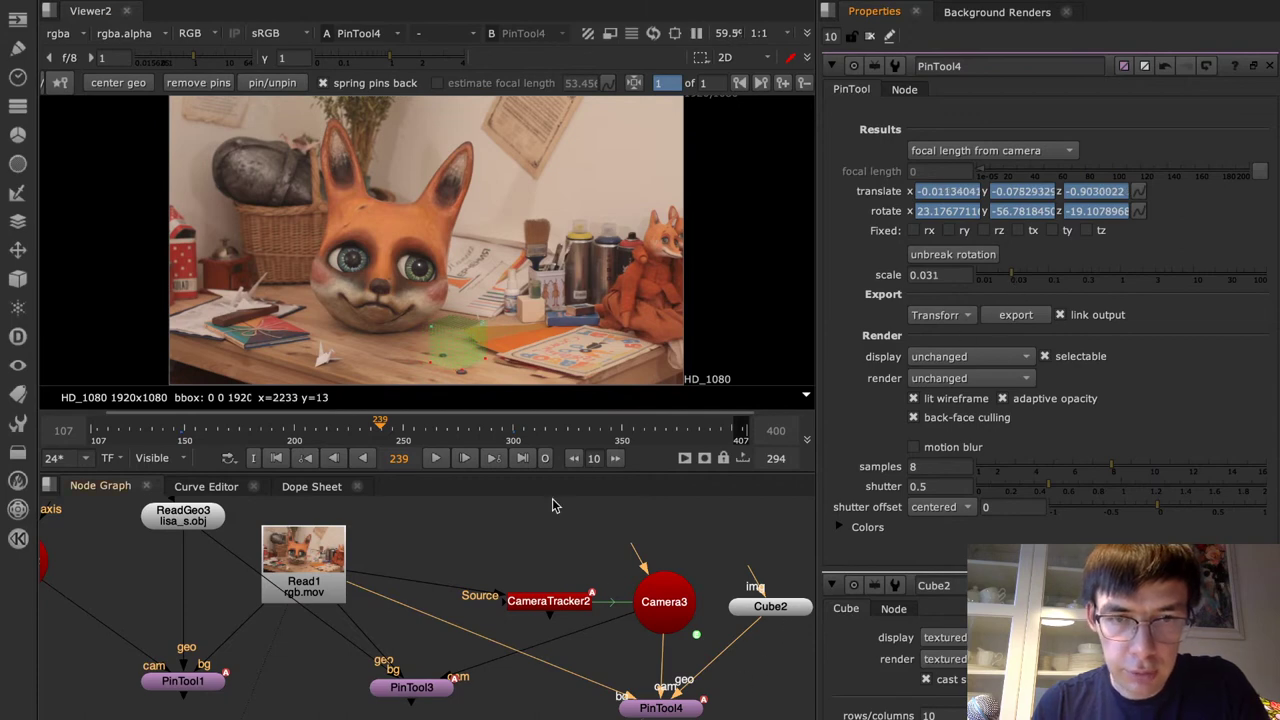
click(512, 440)
scroll(536, 348, up, 3)
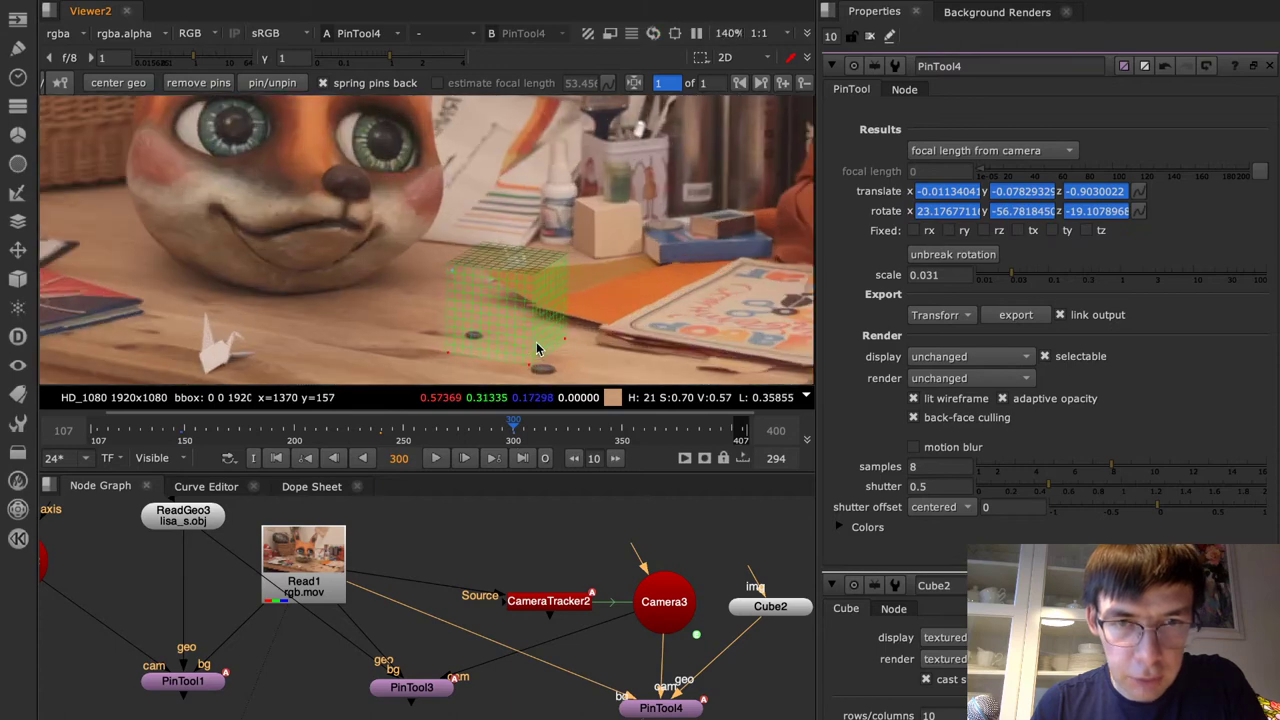
scroll(536, 348, up, 3)
middle_drag(536, 352, 556, 280)
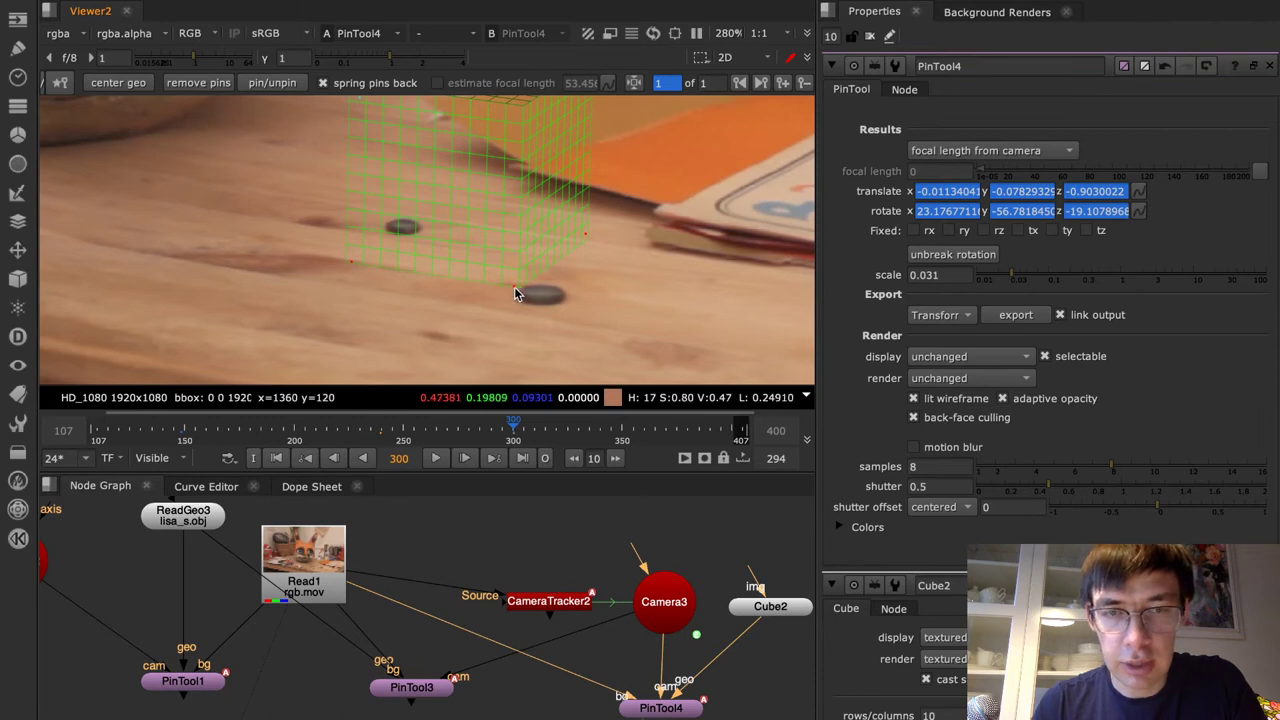
scroll(514, 286, down, 5)
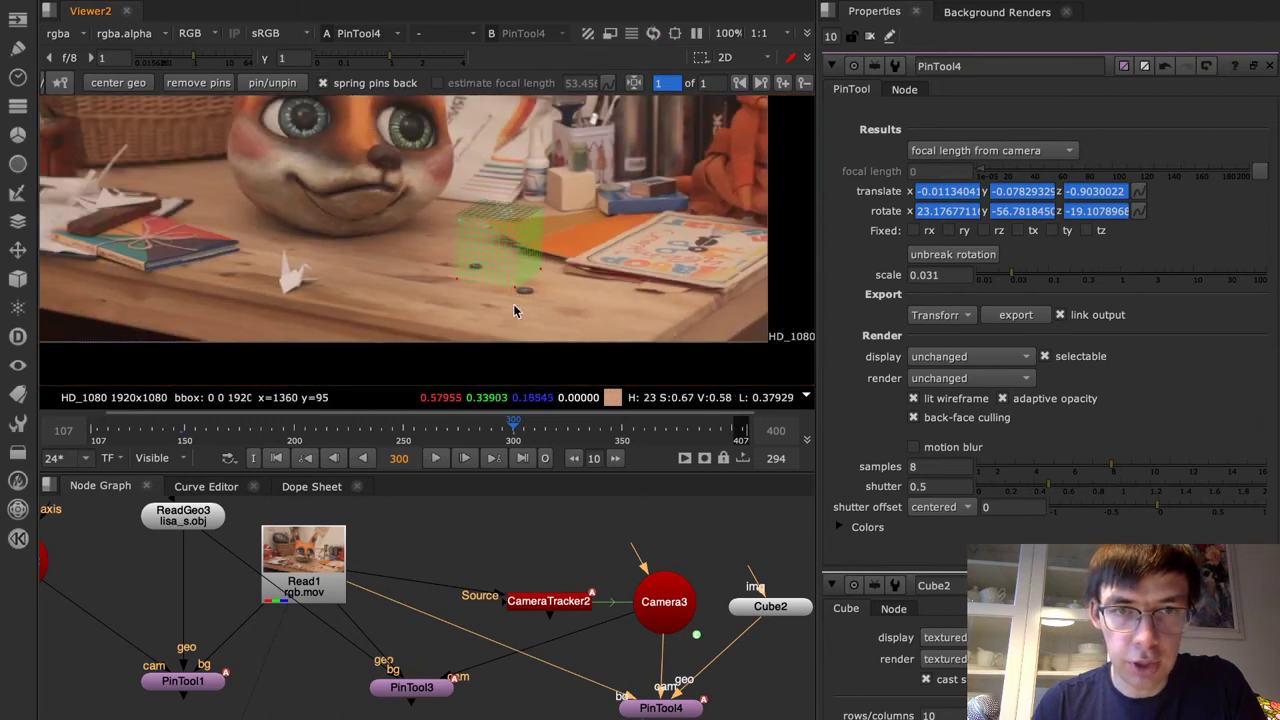
click(656, 710)
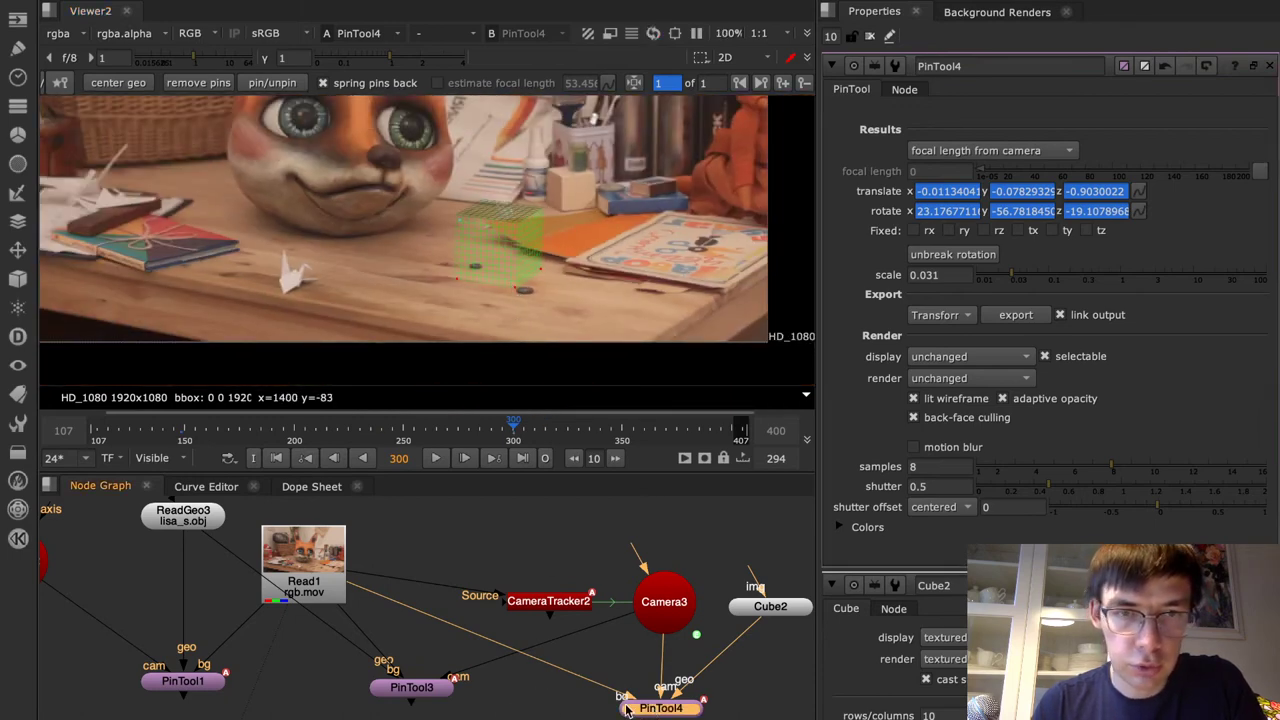
At frame 122, fine-tune PinTool4's scale to 0.0304 to place the cube beside the buttons
click(125, 430)
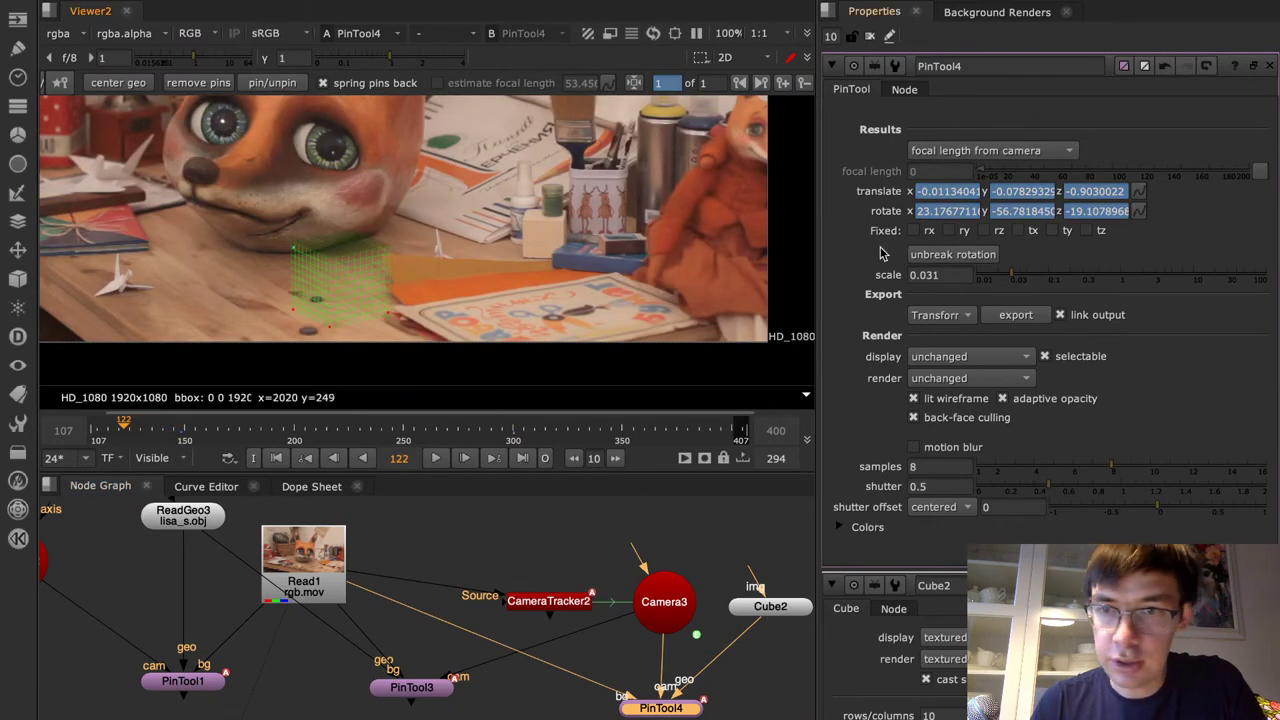
click(944, 275)
key(Up)
key(Up)
key(Down)
key(Down)
key(Down)
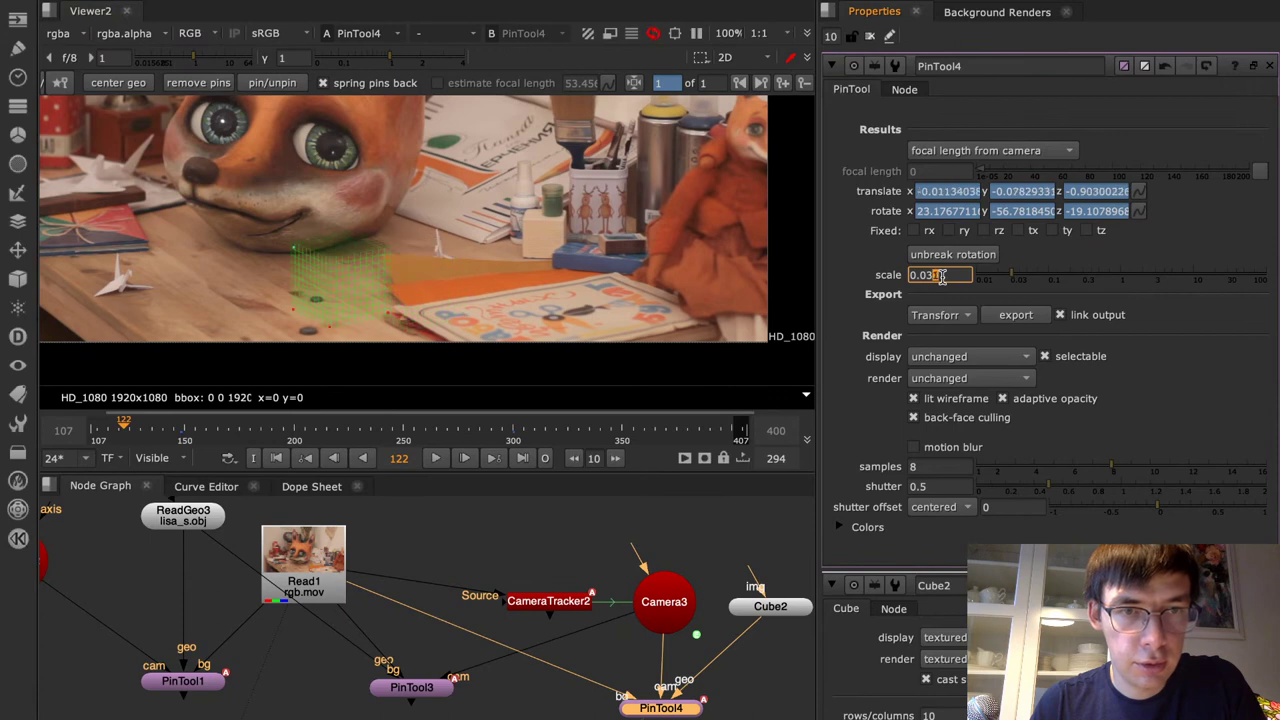
text(0)
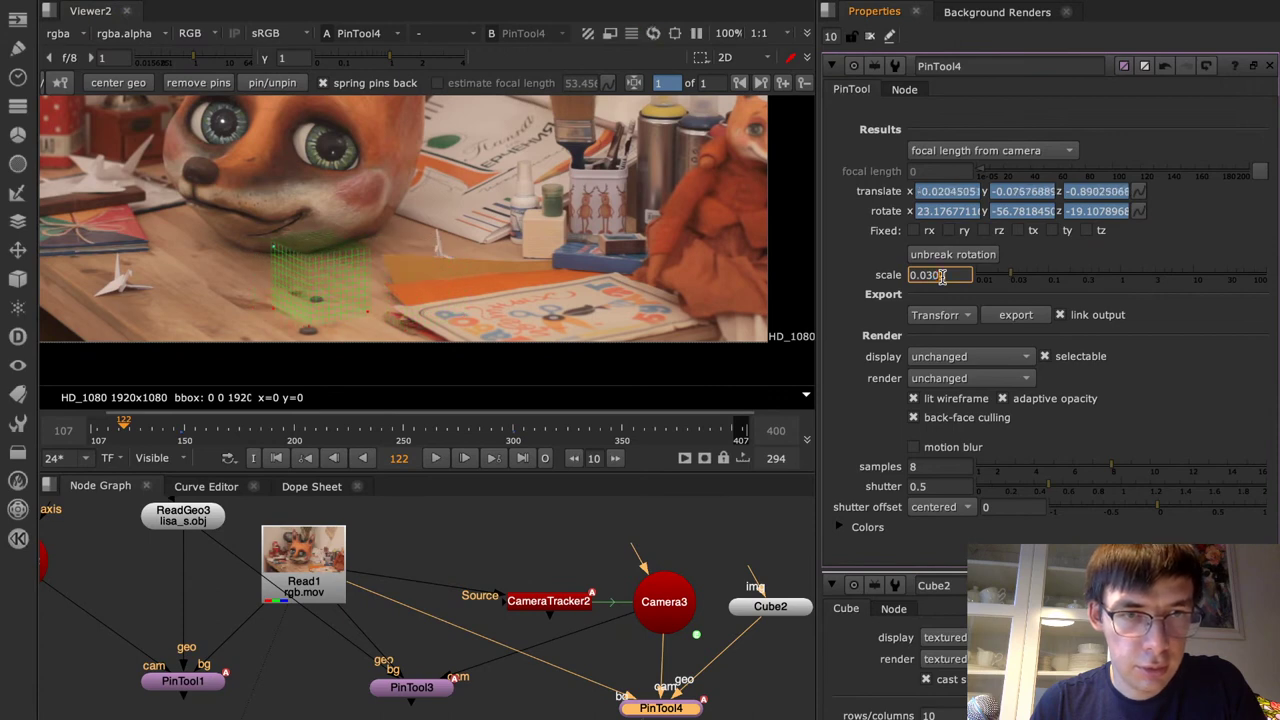
text(4)
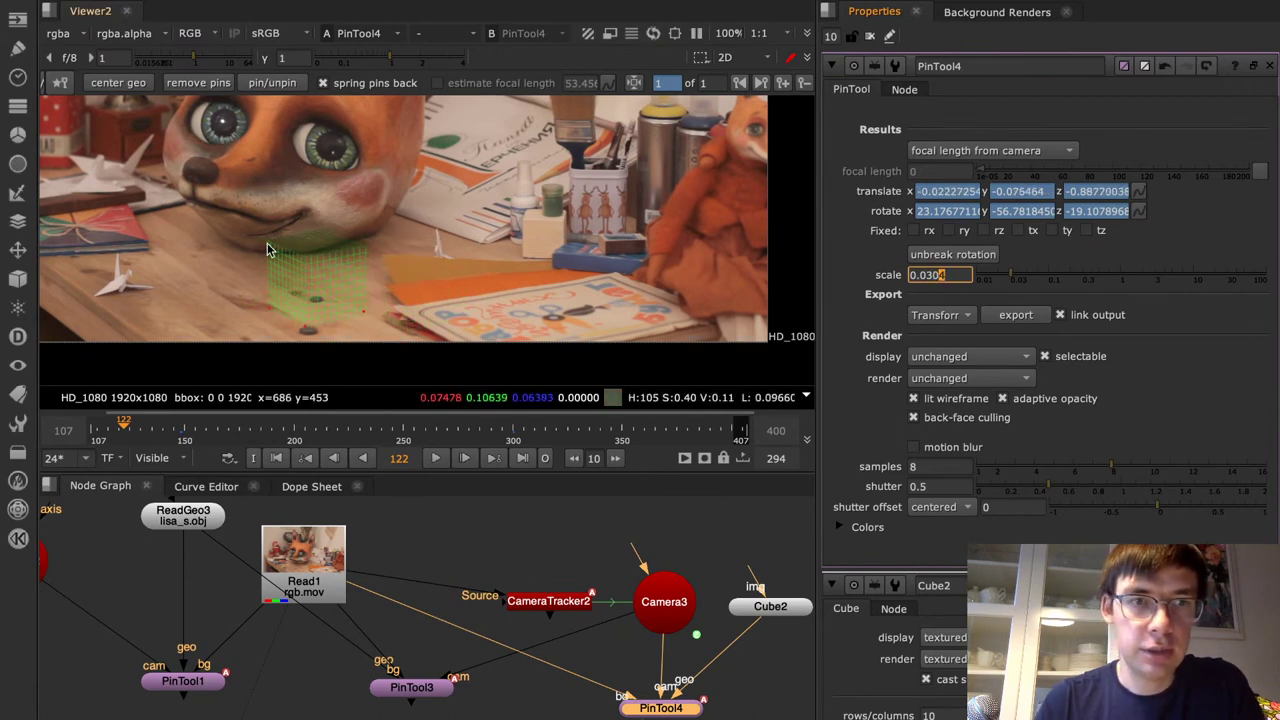
Fit the footage in an enlarged viewer and step through the shot to examine how the cube holds its position
key(space)
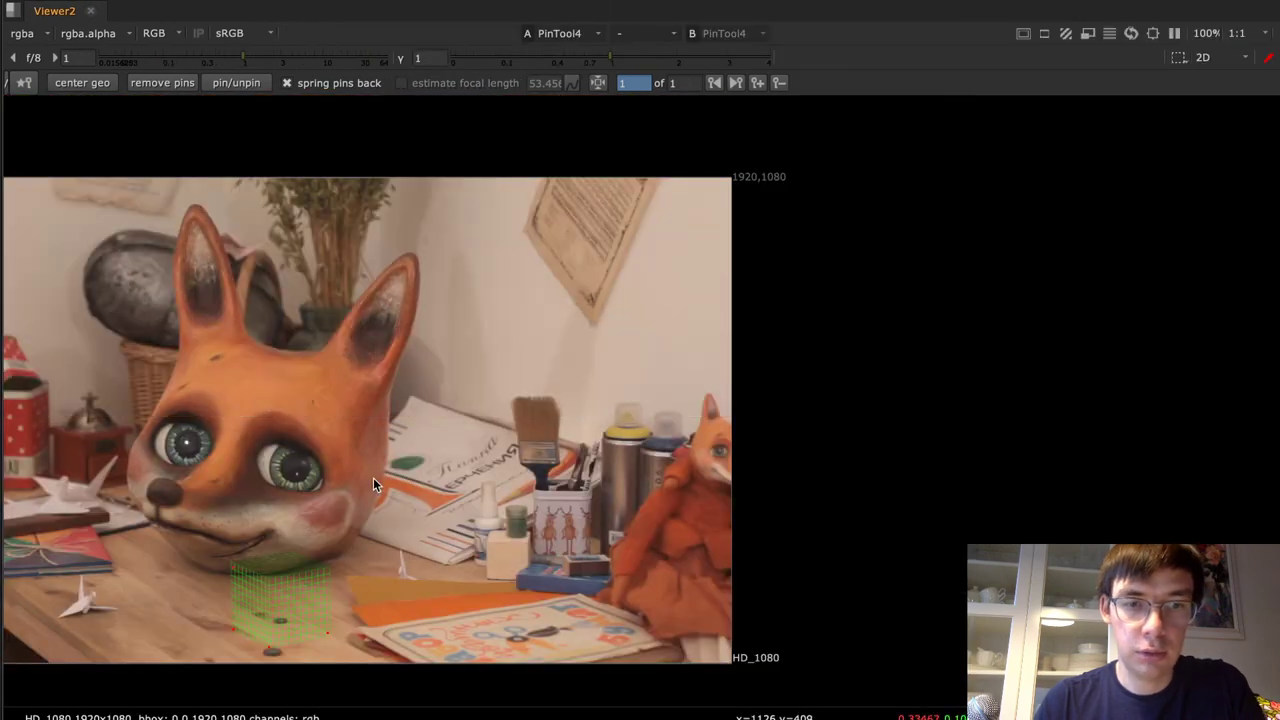
key(f)
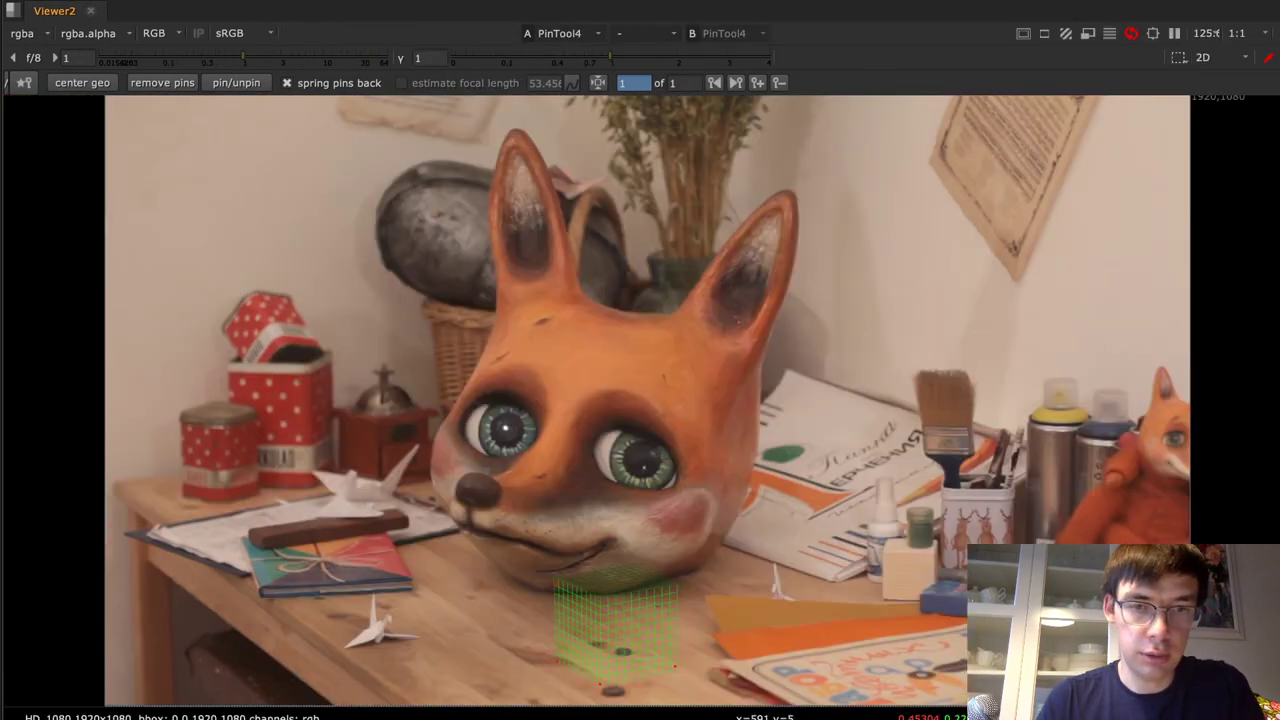
key(shift+Right)
key(shift+Right)
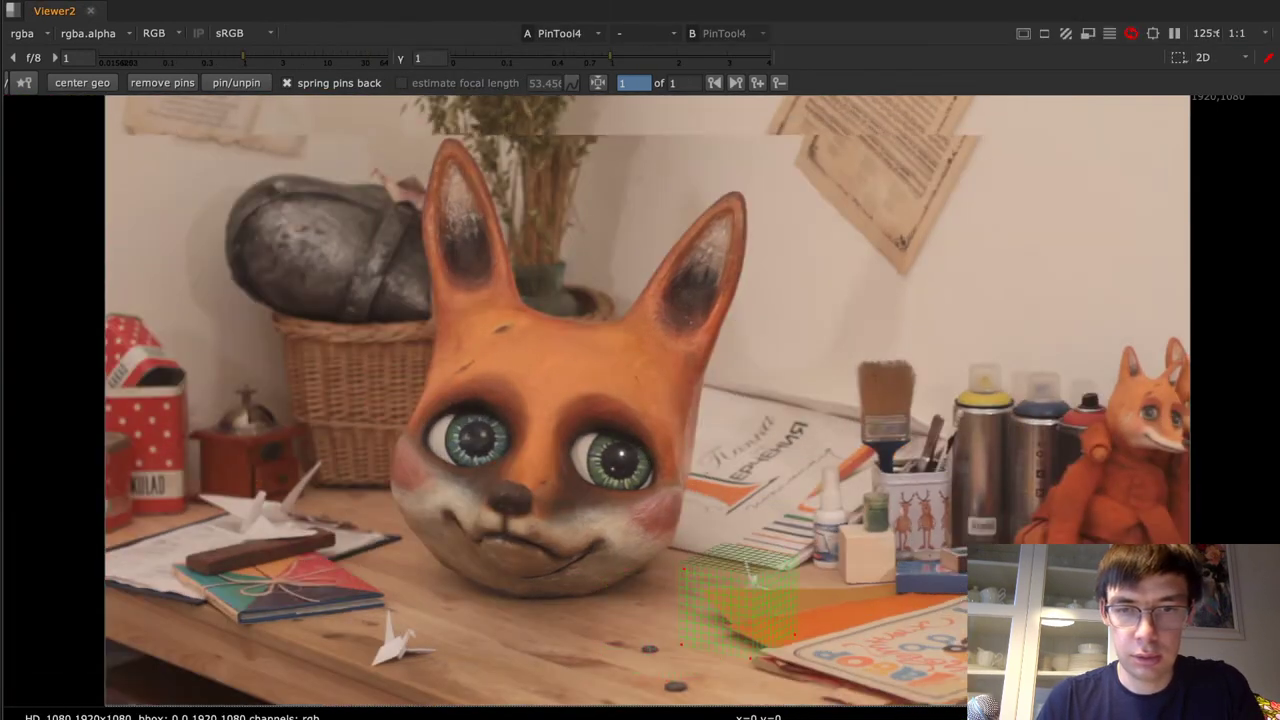
key(shift+Right)
key(shift+Right)
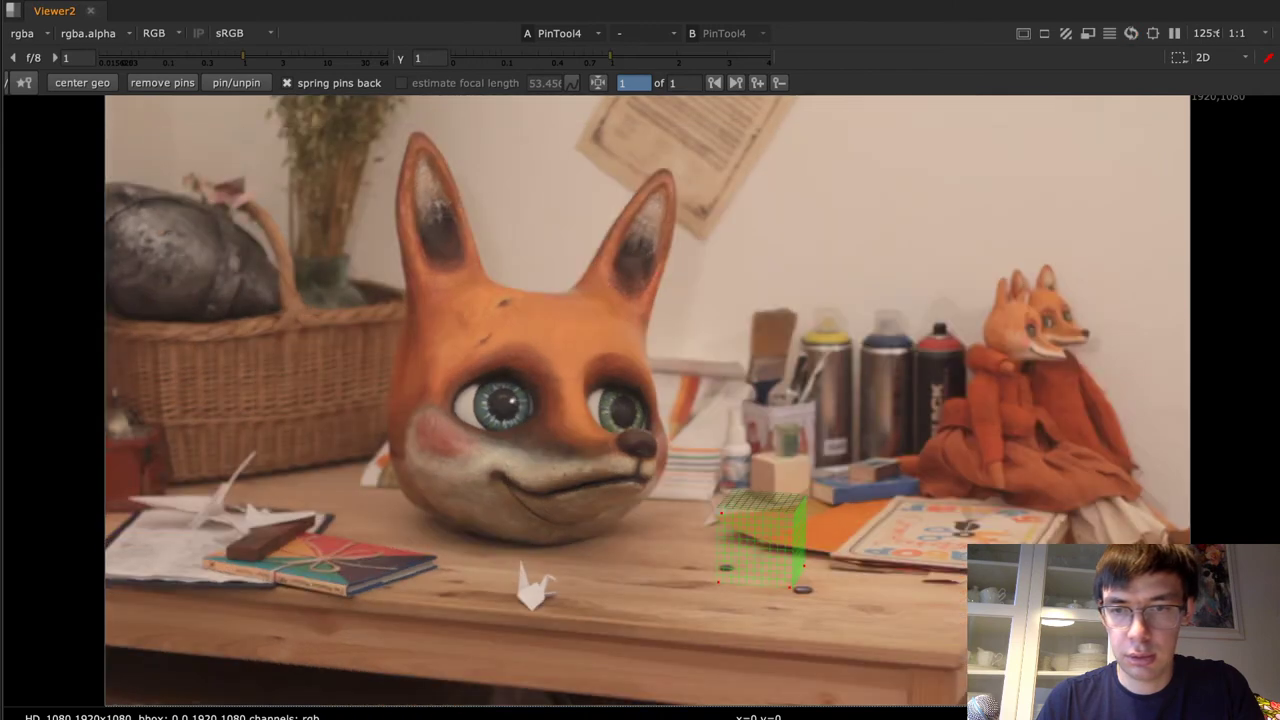
key(shift+Right)
key(shift+Right)
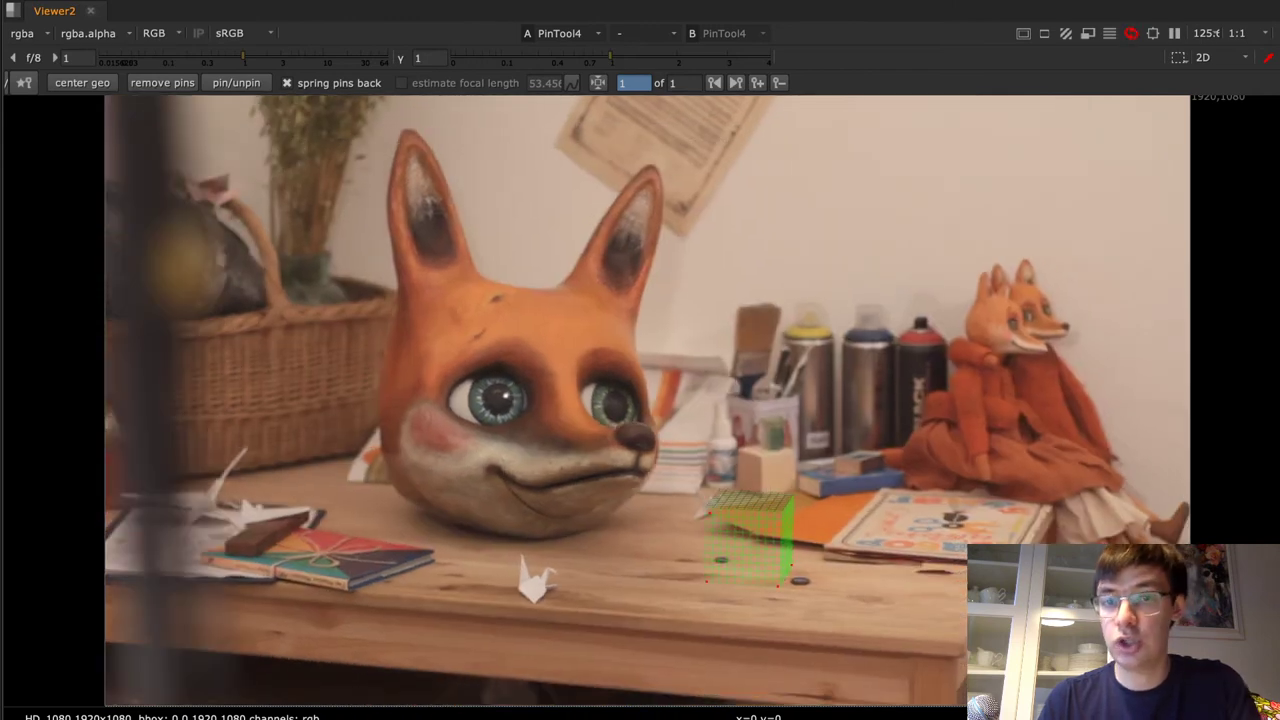
key(Right)
key(Right)
key(Right)
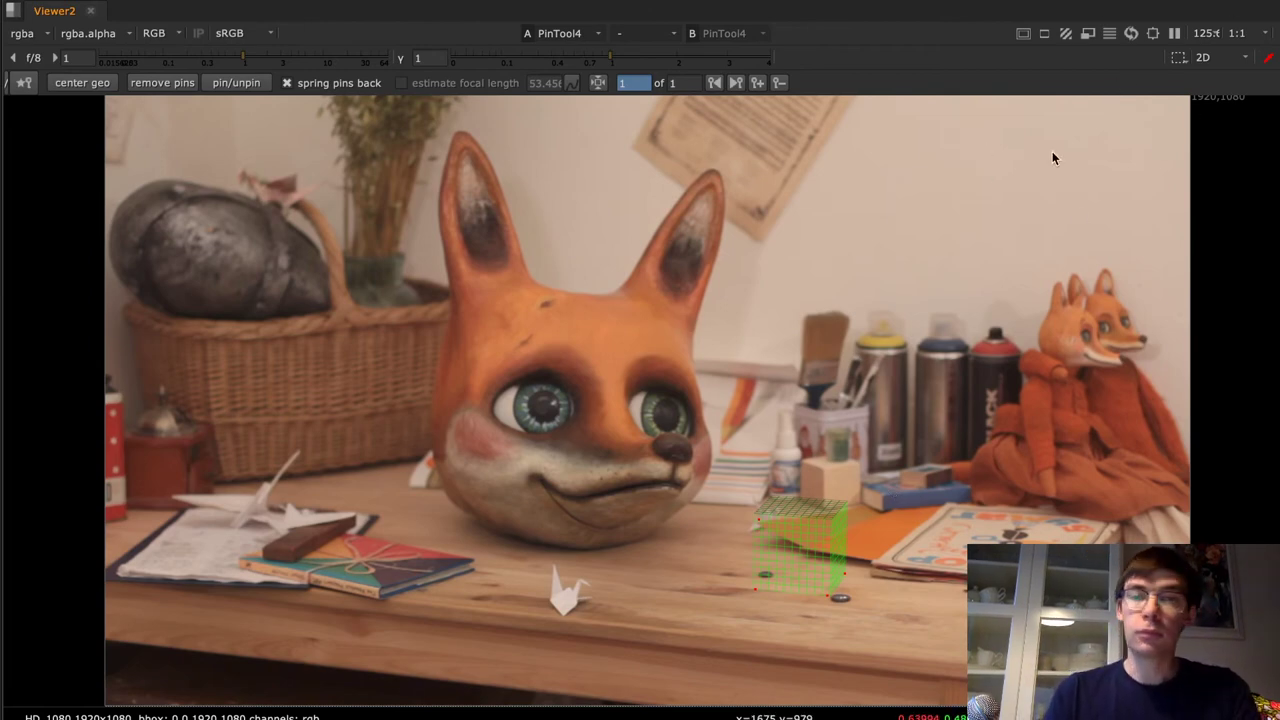
Switch to the Nuke window with the KeenTools violin script
key(super+Tab)
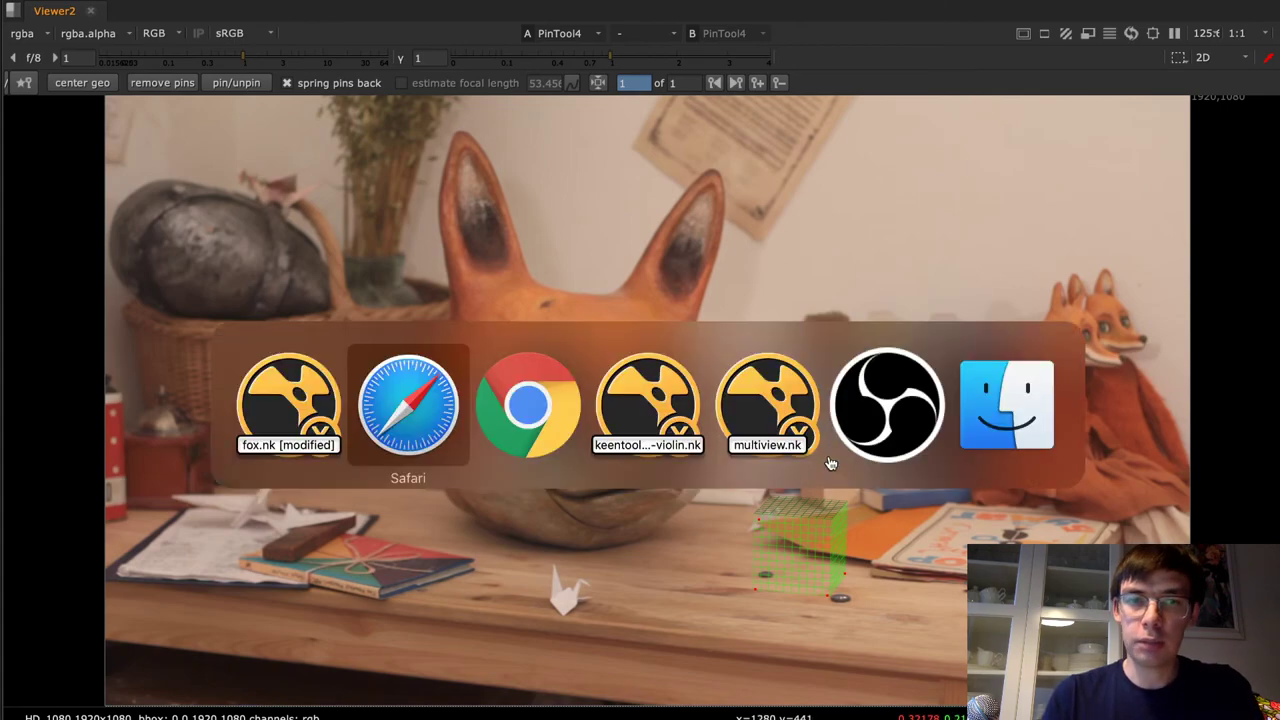
click(662, 447)
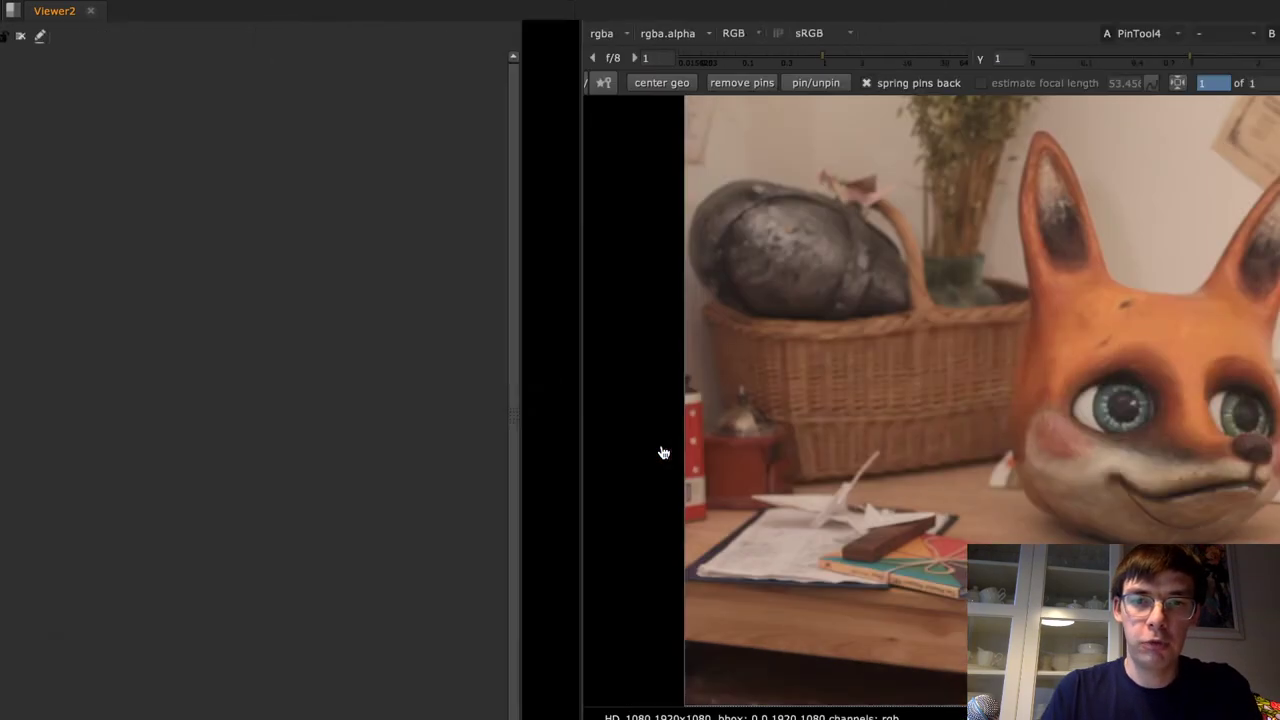
Return to the fox table script and add a Scene node fed by PinTool3
key(super+Tab)
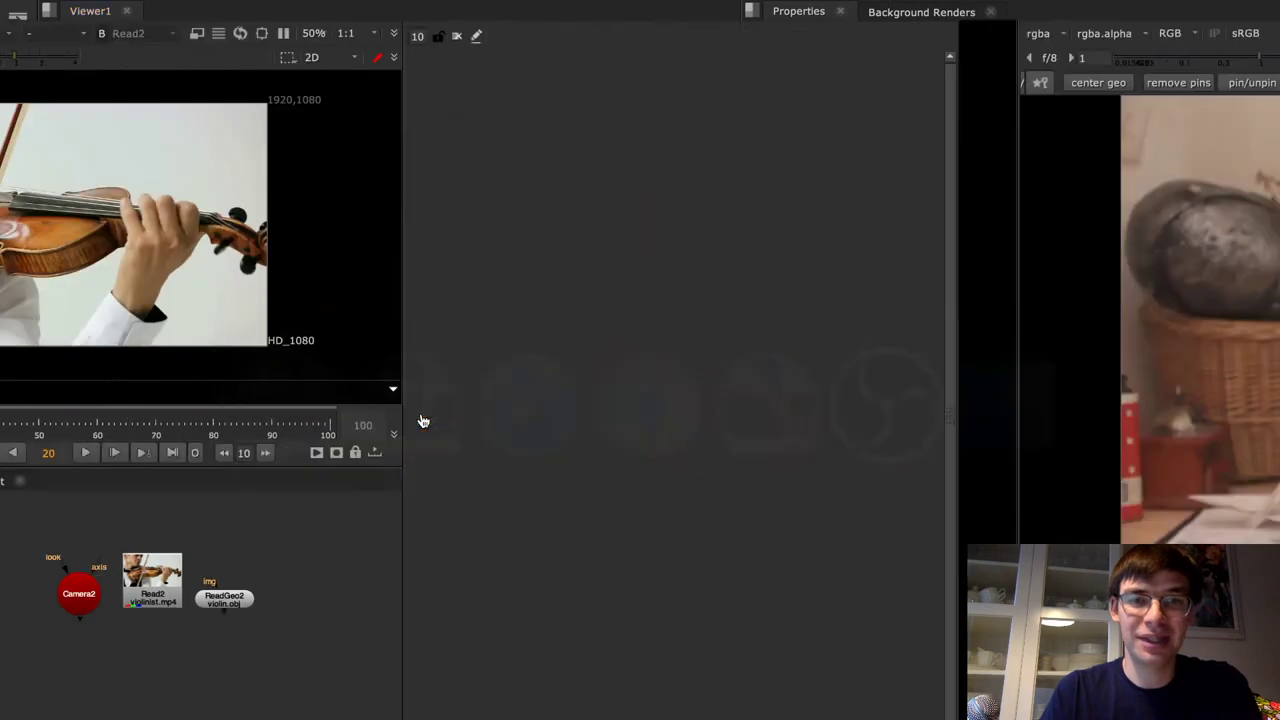
key(space)
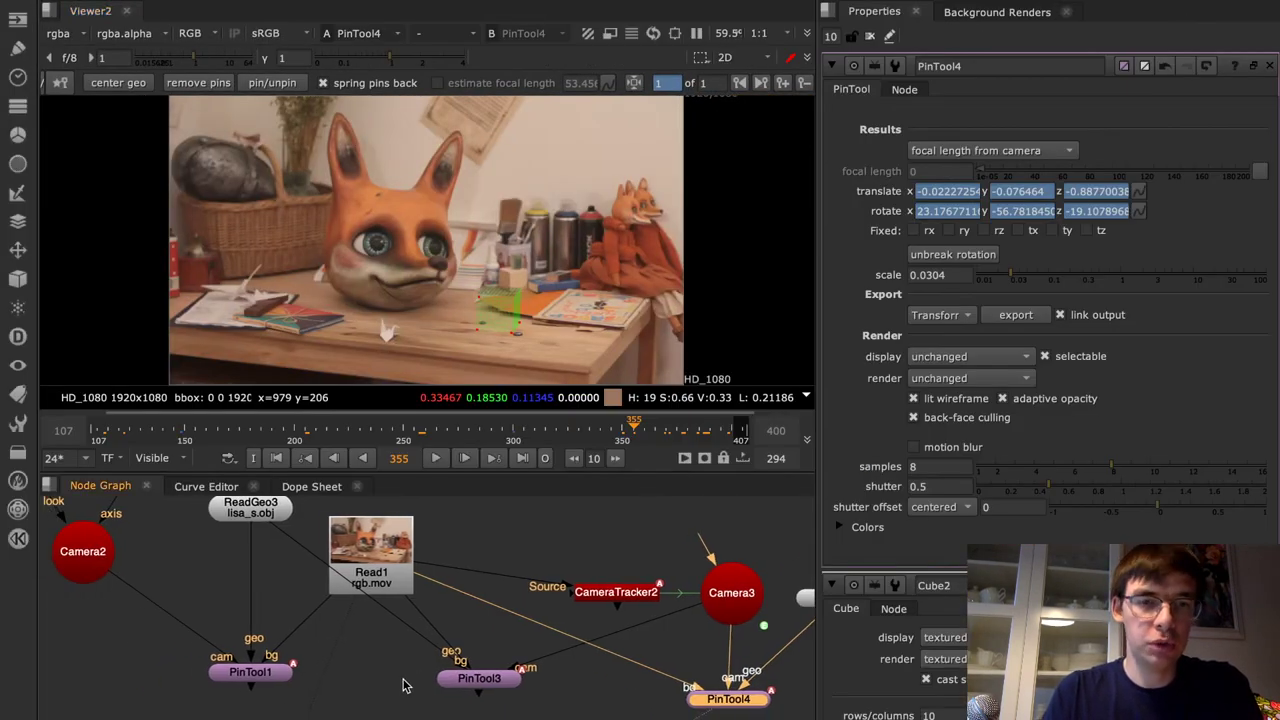
key(Tab)
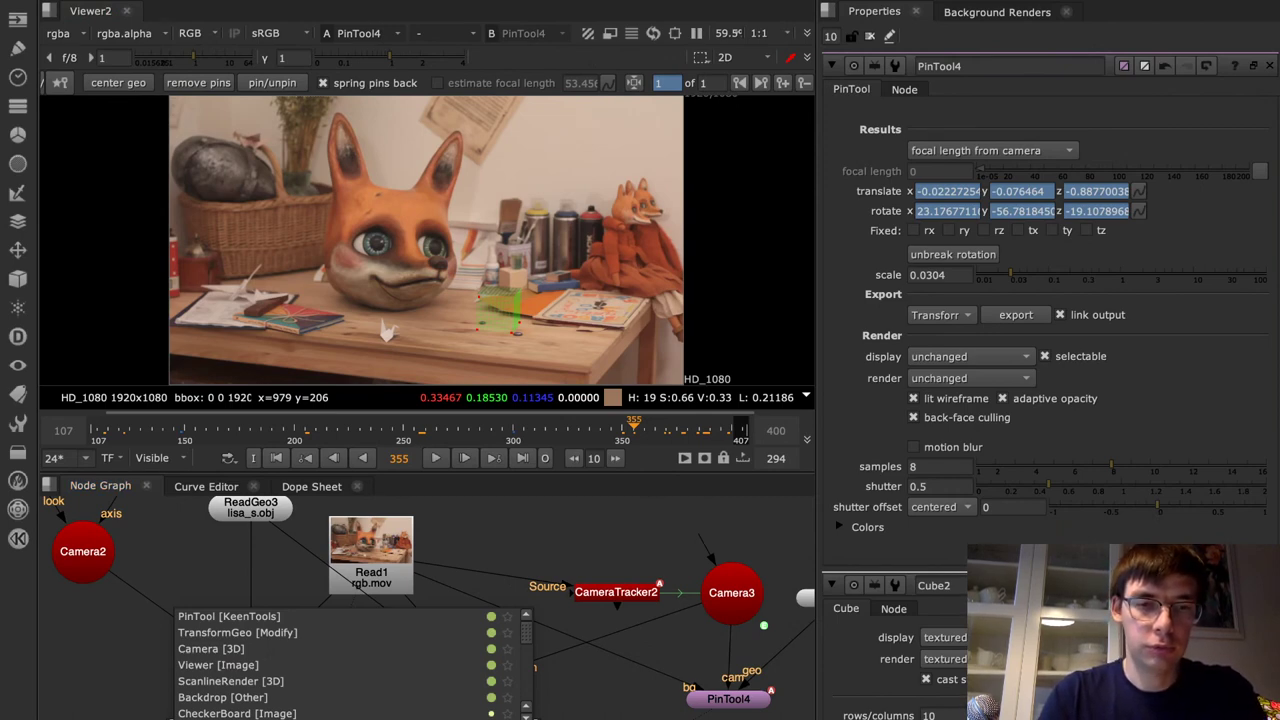
text(sc)
key(Down)
key(Down)
key(Down)
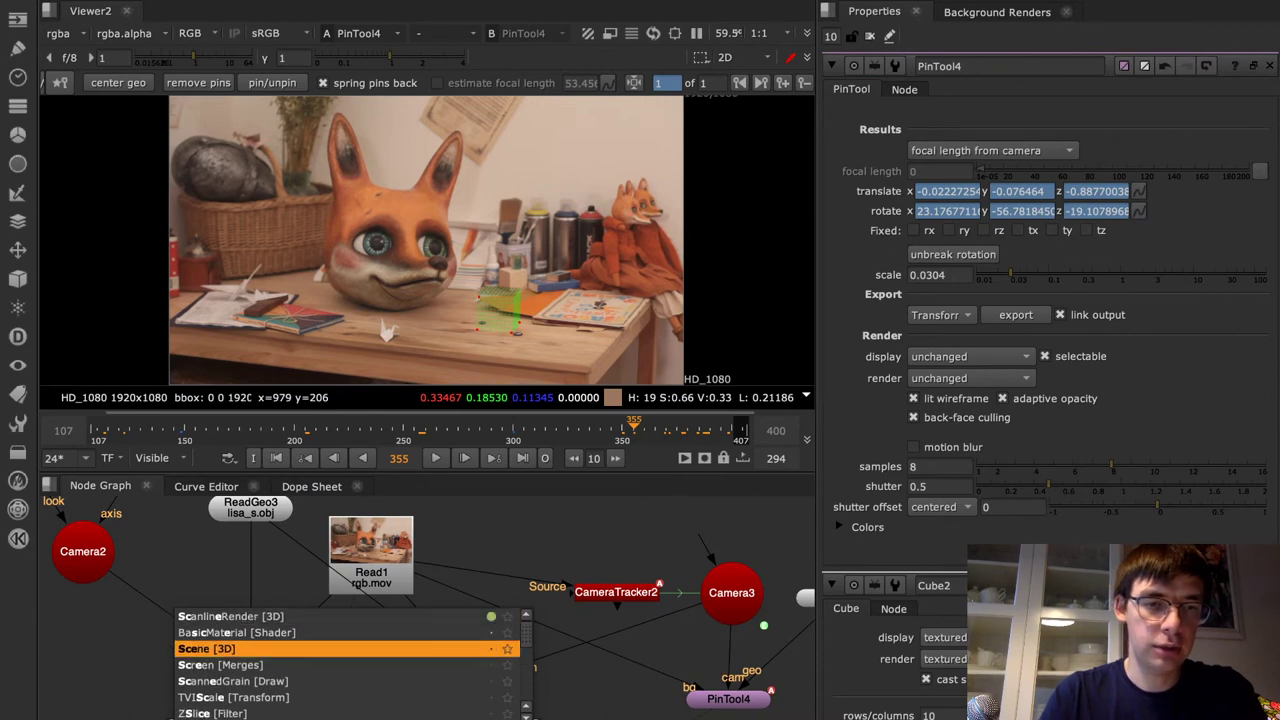
key(Return)
mouse_move(357, 715)
mouse_down()
mouse_move(375, 715)
mouse_move(251, 672)
mouse_move(529, 697)
mouse_move(484, 678)
mouse_move(446, 719)
mouse_up()
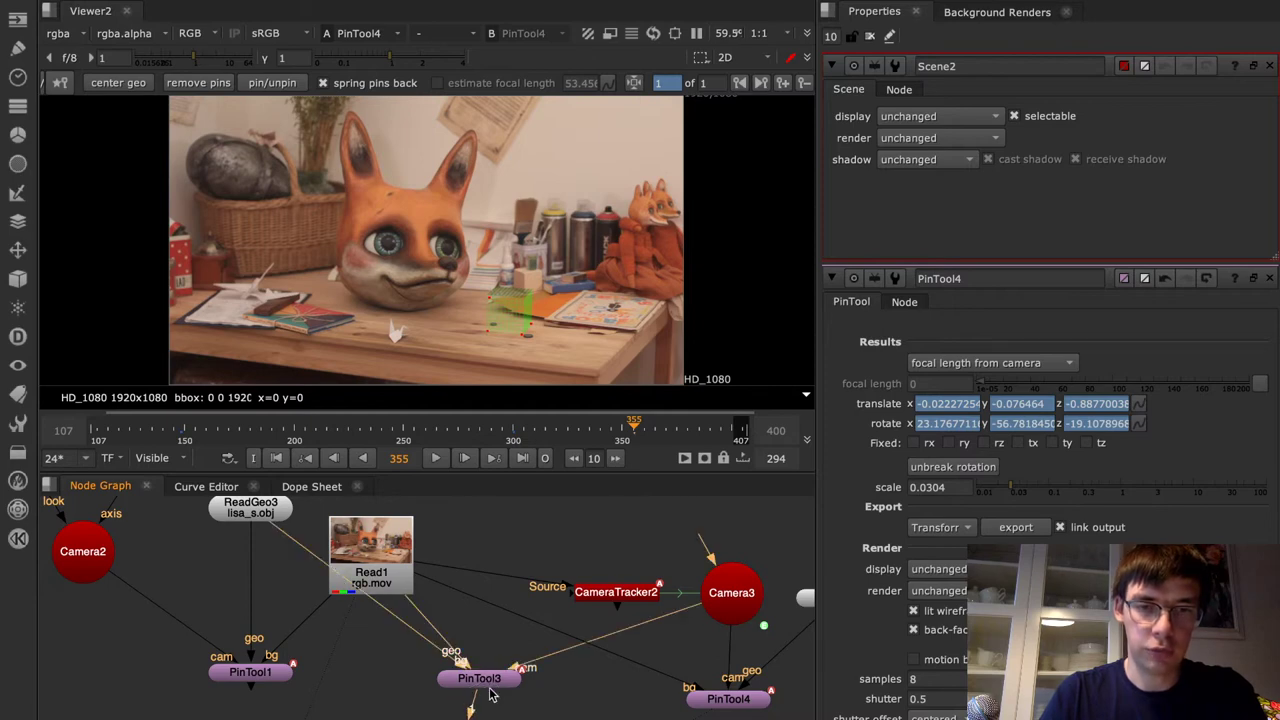
middle_drag(482, 712, 447, 655)
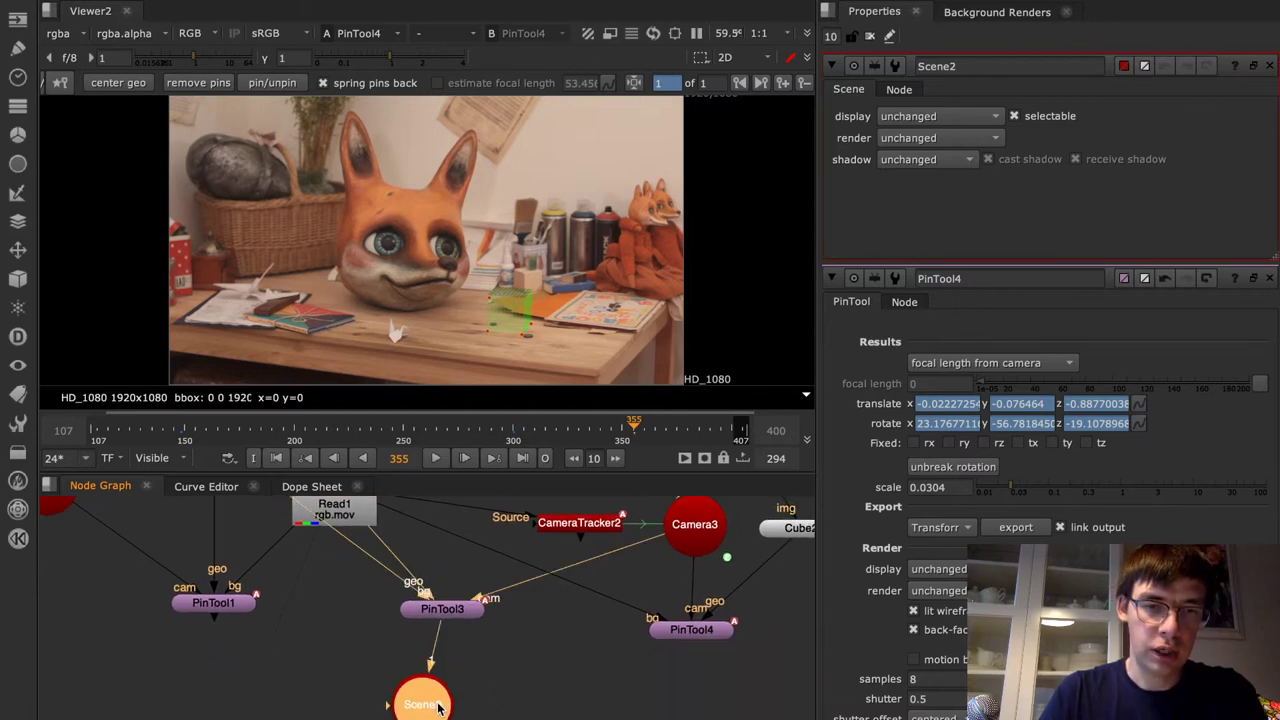
Insert an ApplyMaterial node between PinTool3 and the Scene node
click(447, 655)
key(Tab)
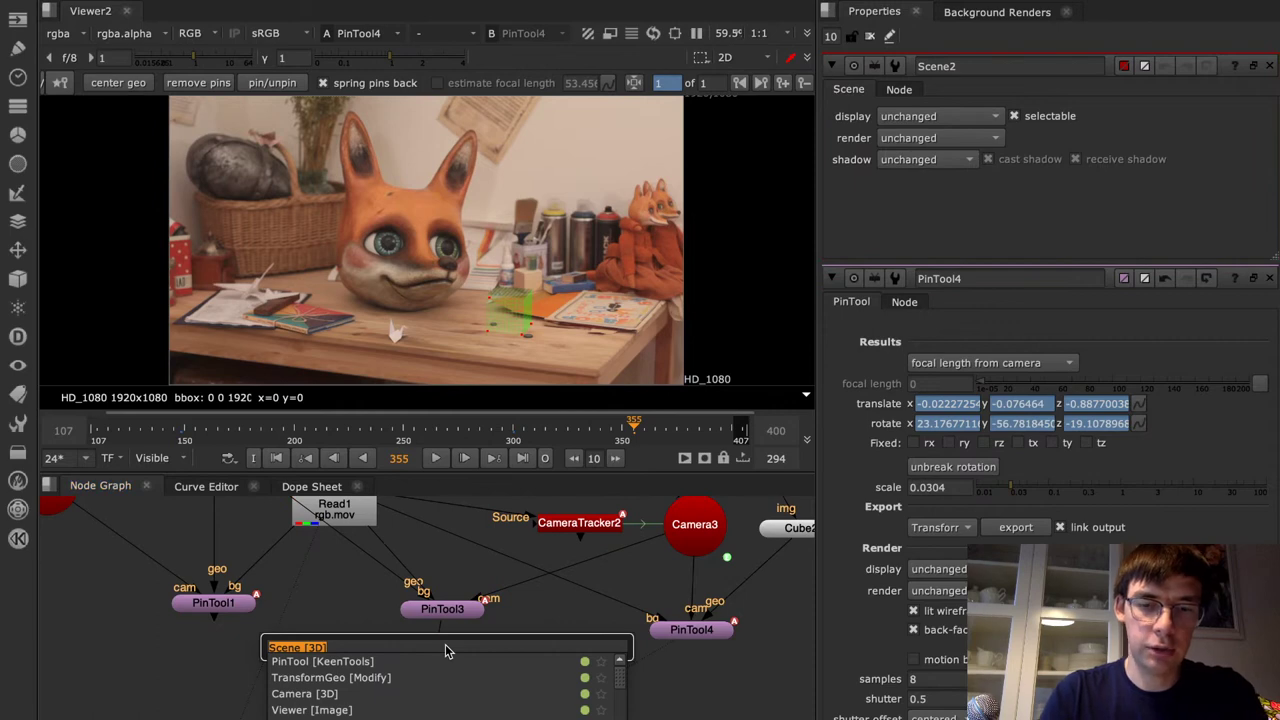
text(apply)
key(Return)
drag(446, 646, 430, 660)
Add a BasicMaterial shader beside ApplyMaterial and connect it to the mat input
click(562, 643)
key(Tab)
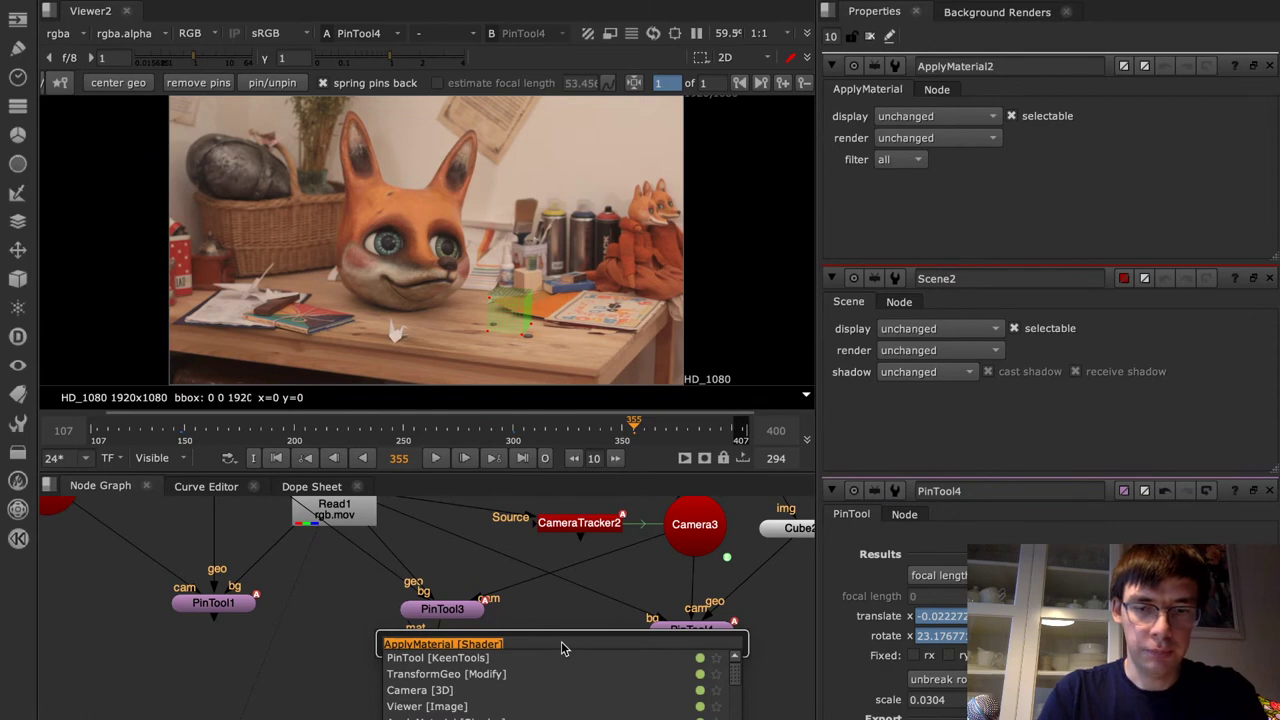
text(basic)
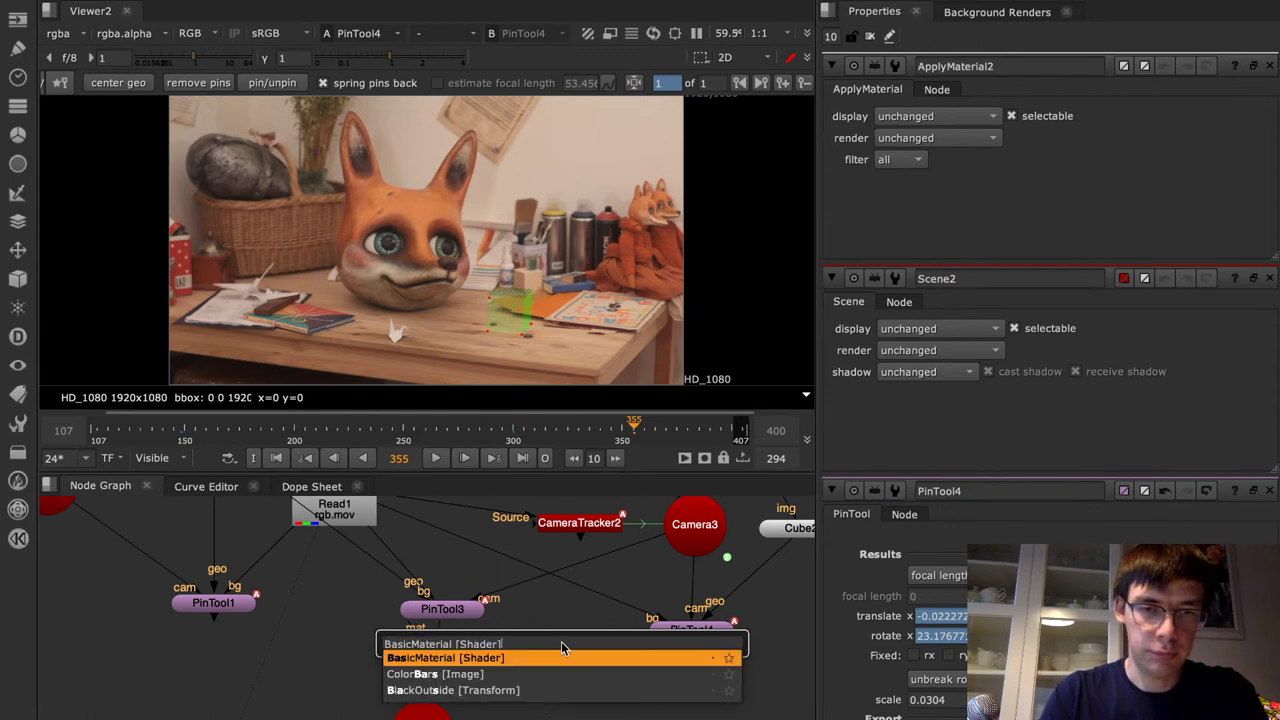
key(Return)
drag(561, 645, 548, 643)
Add a Light node beside the Scene node and set its light type to directional
click(337, 708)
key(Tab)
text(l)
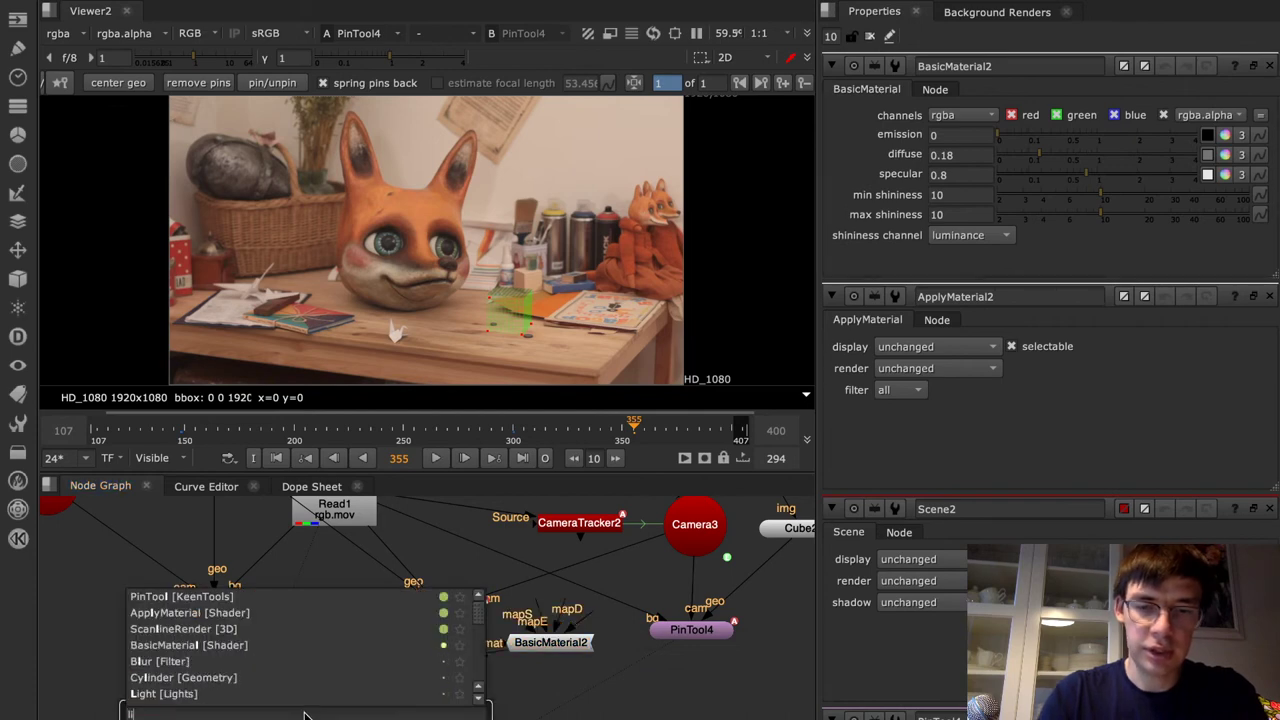
text(ight [Lights)
key(Return)
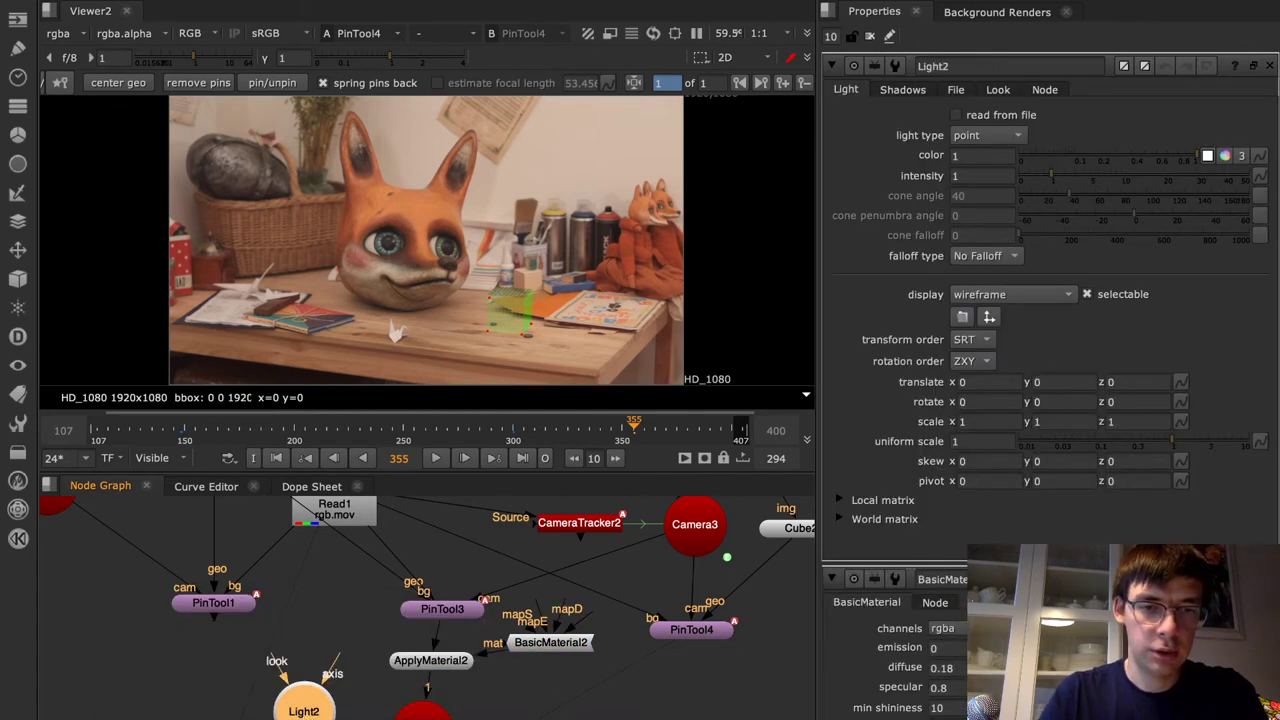
click(1003, 138)
click(1003, 153)
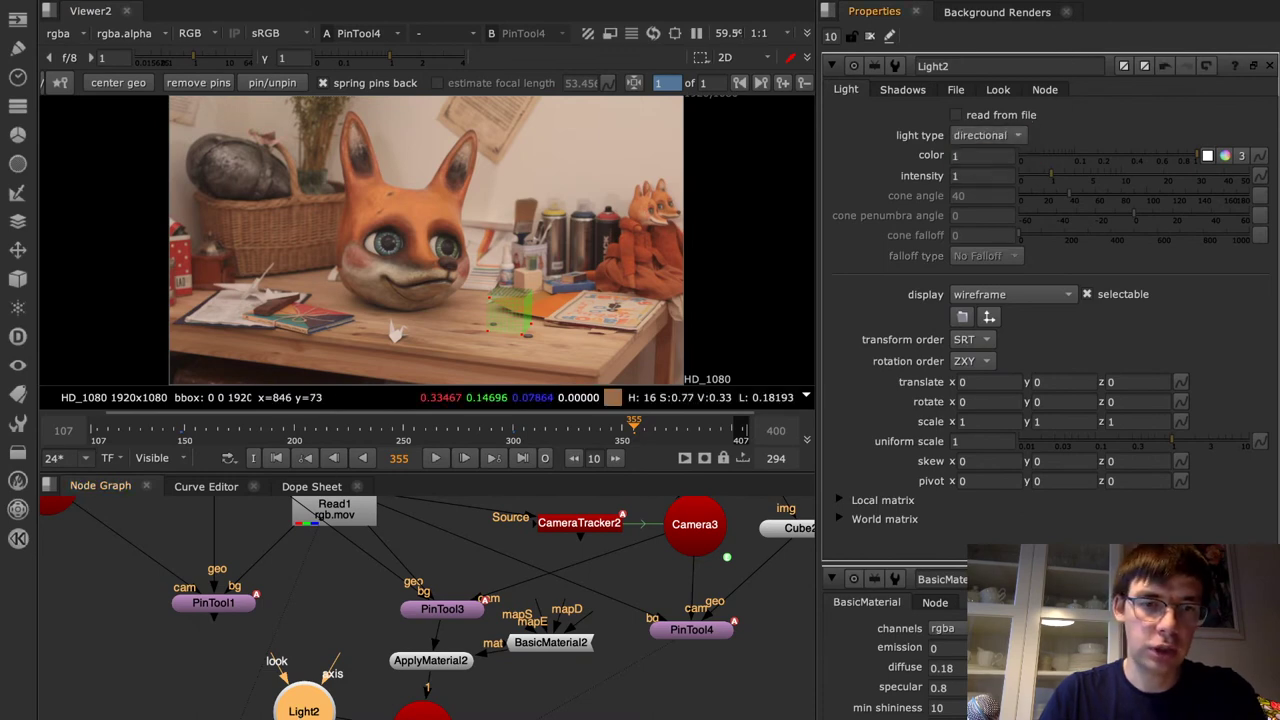
Add a ScanlineRender node fed by Scene2 and connect its camera input to Camera3
drag(310, 714, 310, 681)
key(Tab)
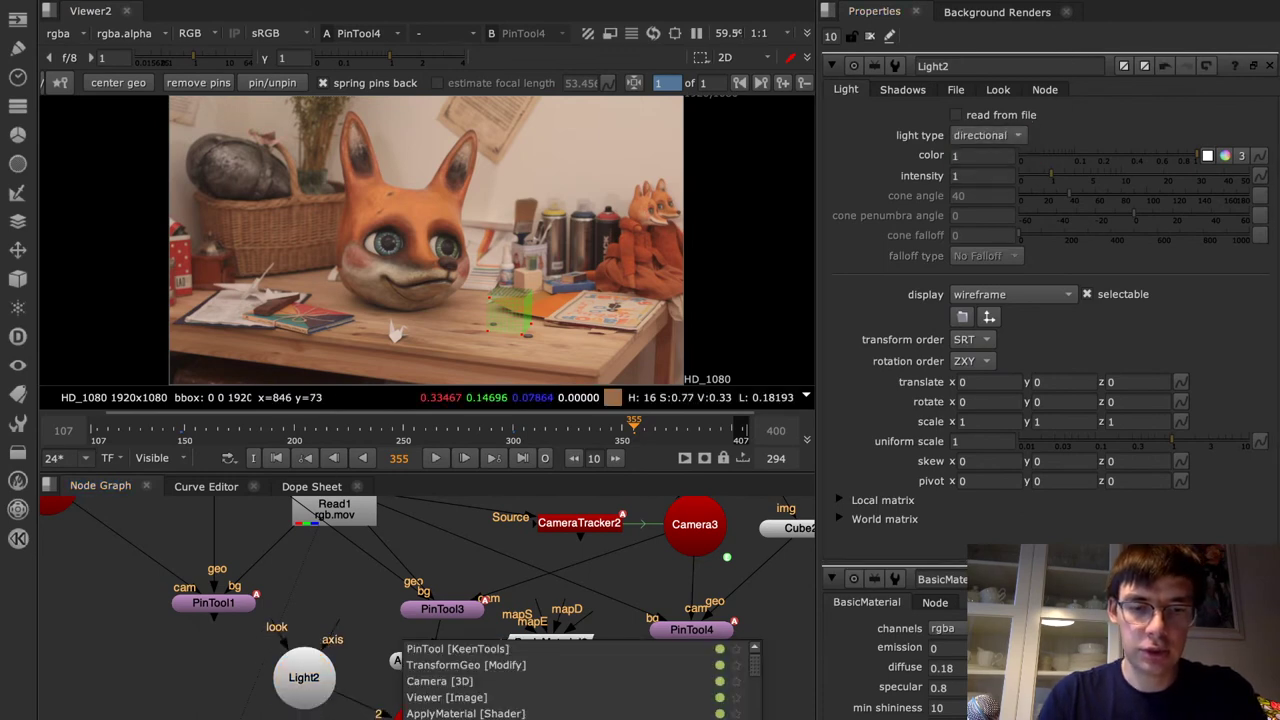
text(scan)
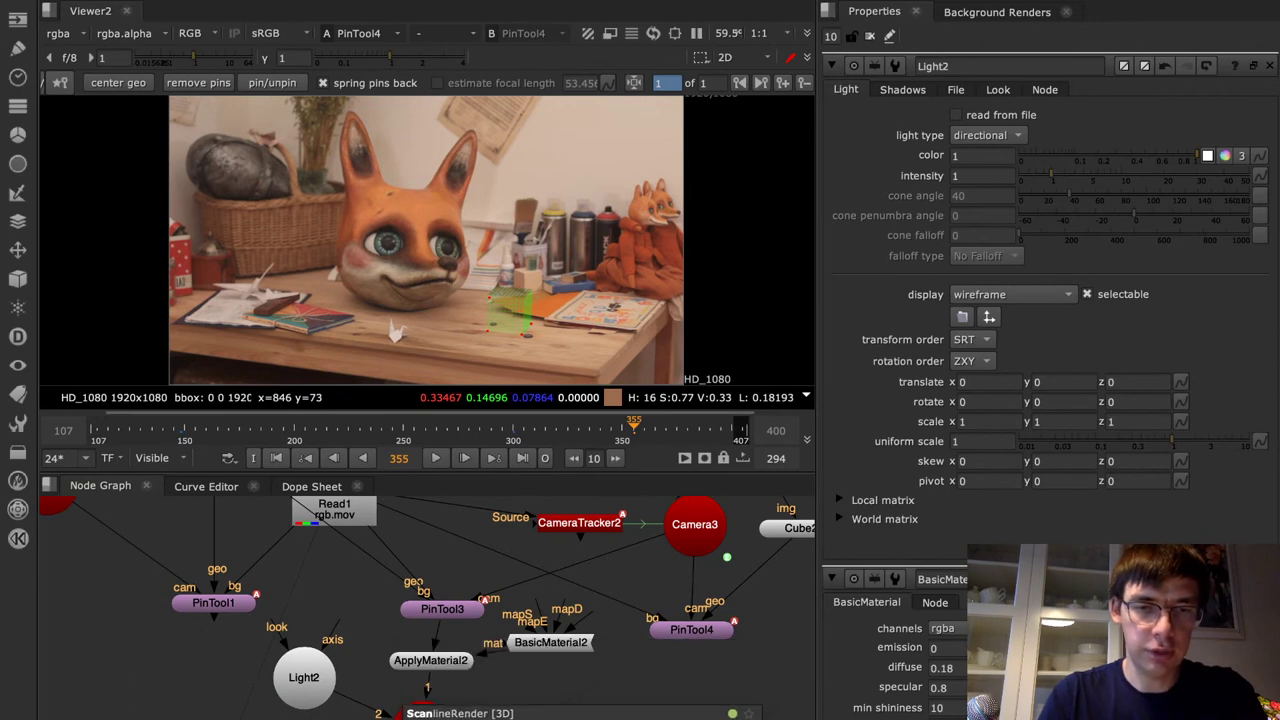
key(Return)
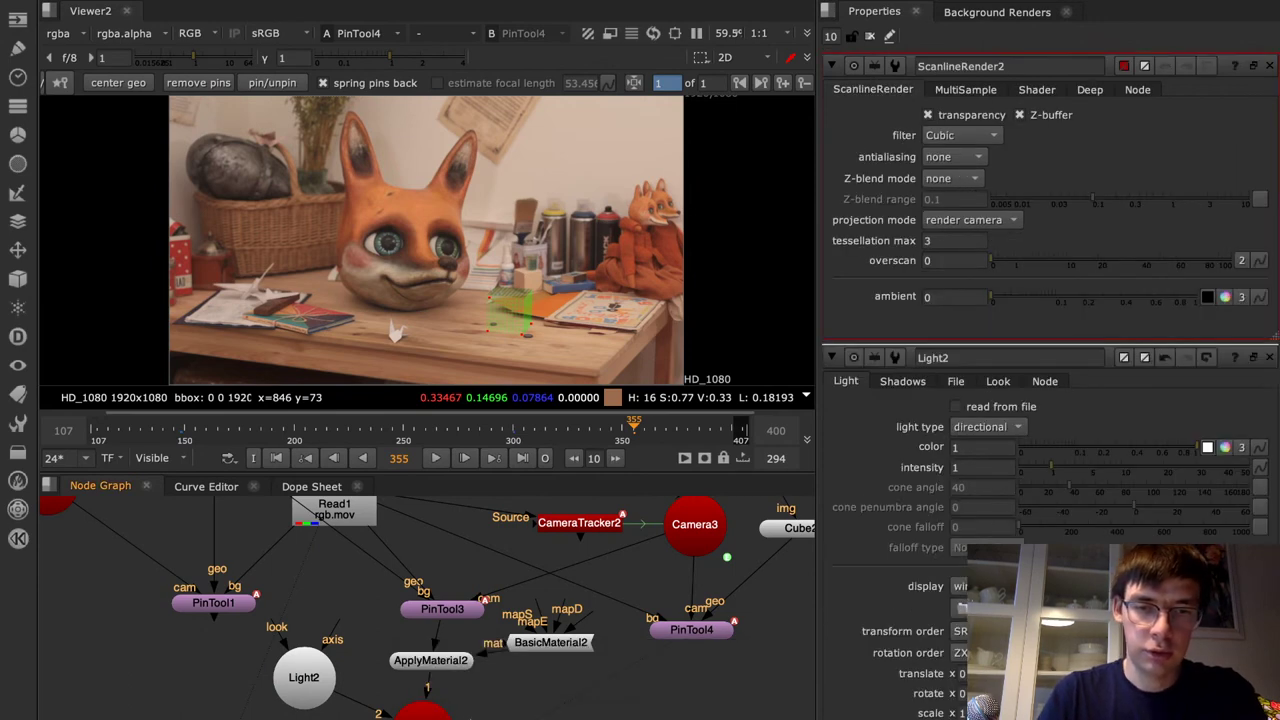
drag(580, 719, 686, 540)
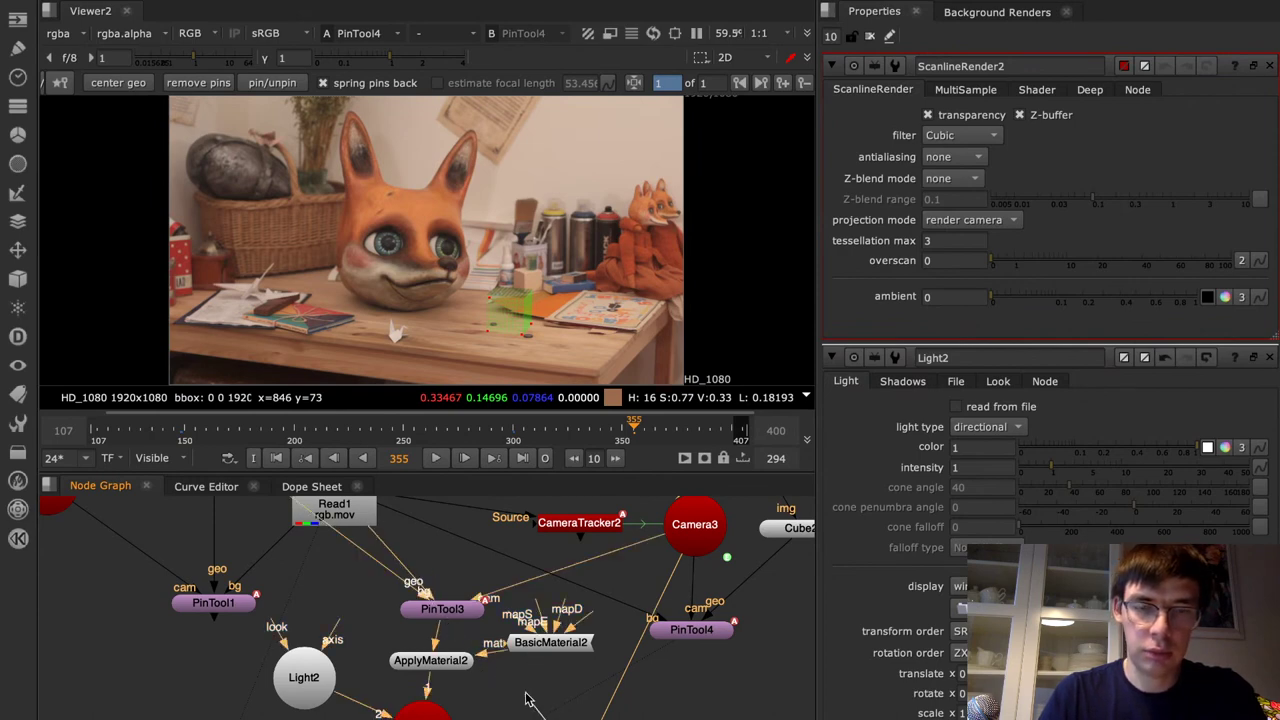
Add a Merge node that places the ScanlineRender output (A) over the Read1 footage (B)
middle_drag(650, 719, 597, 671)
click(410, 718)
key(Tab)
text(me)
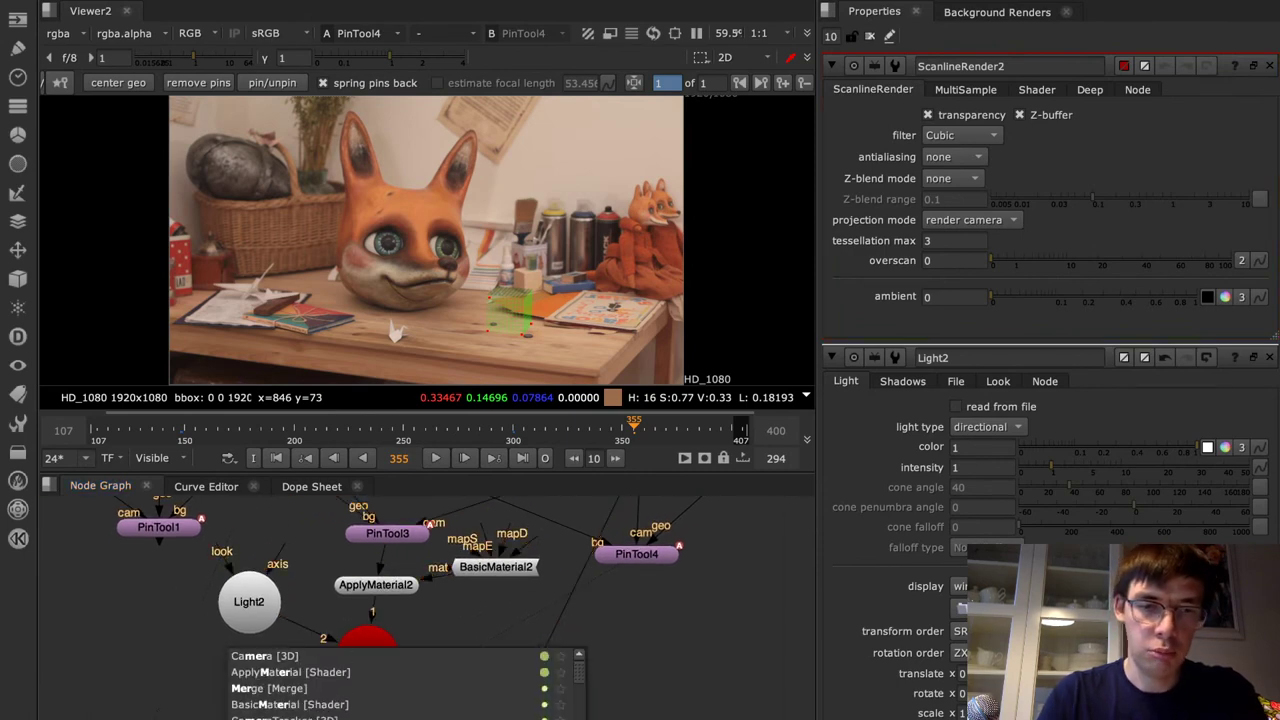
key(Down)
key(Down)
key(Down)
key(Return)
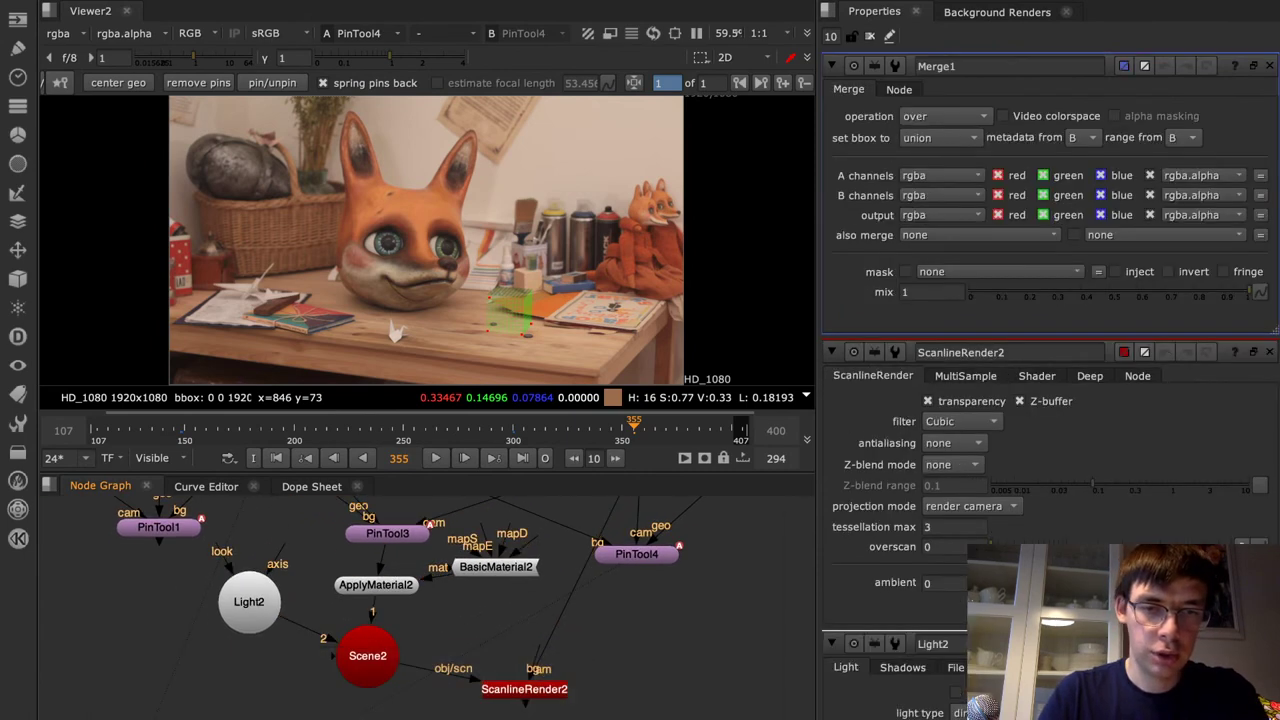
scroll(265, 515, up, 5)
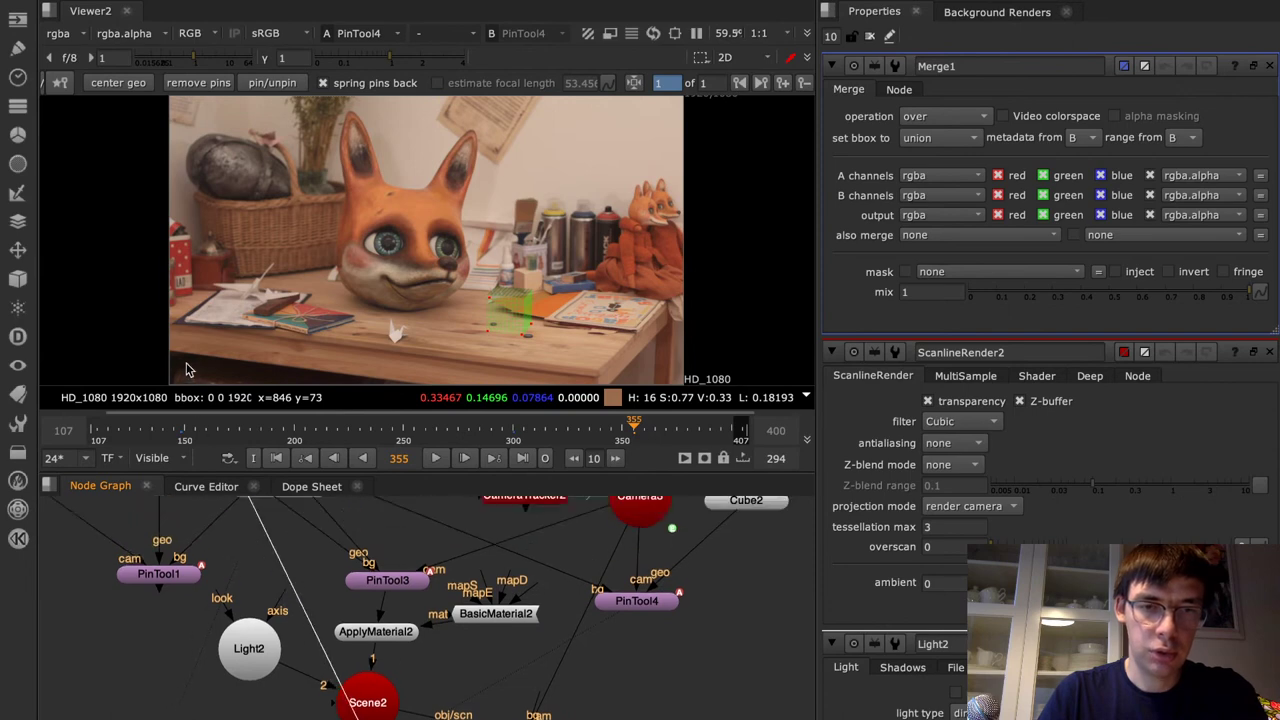
drag(265, 515, 265, 515)
middle_drag(420, 718, 405, 512)
drag(373, 625, 489, 569)
click(491, 575)
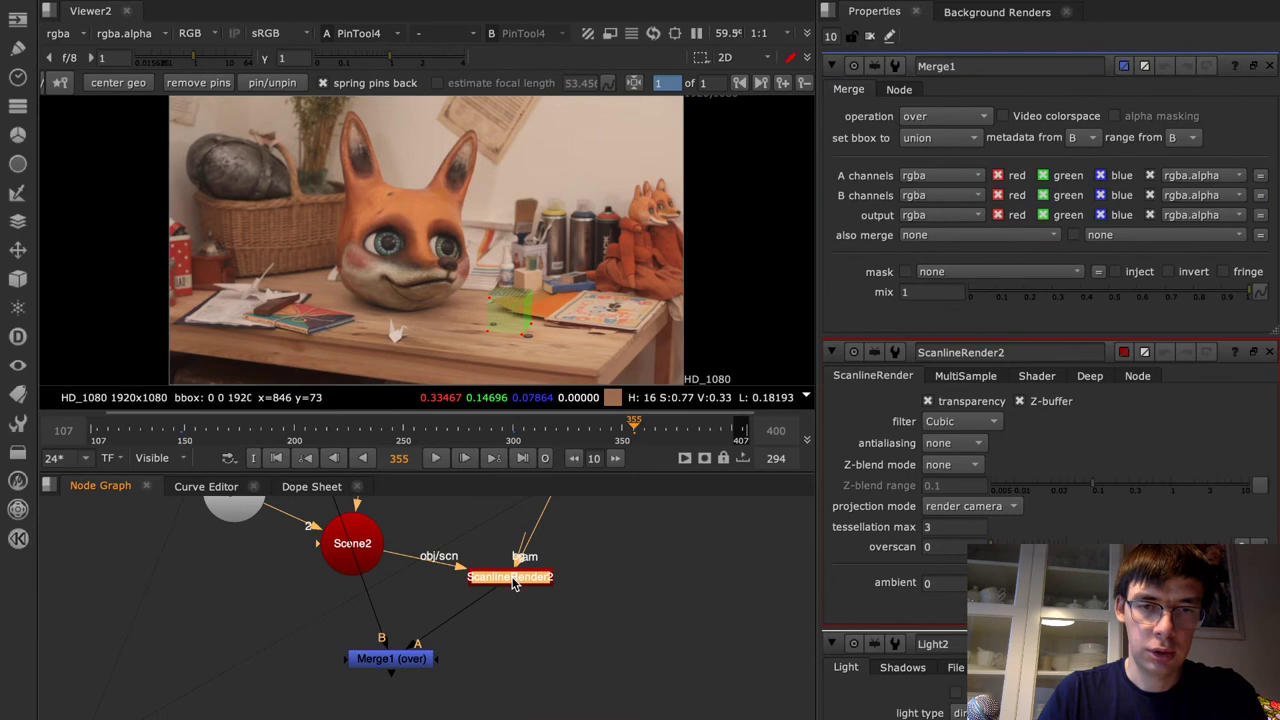
key(g)
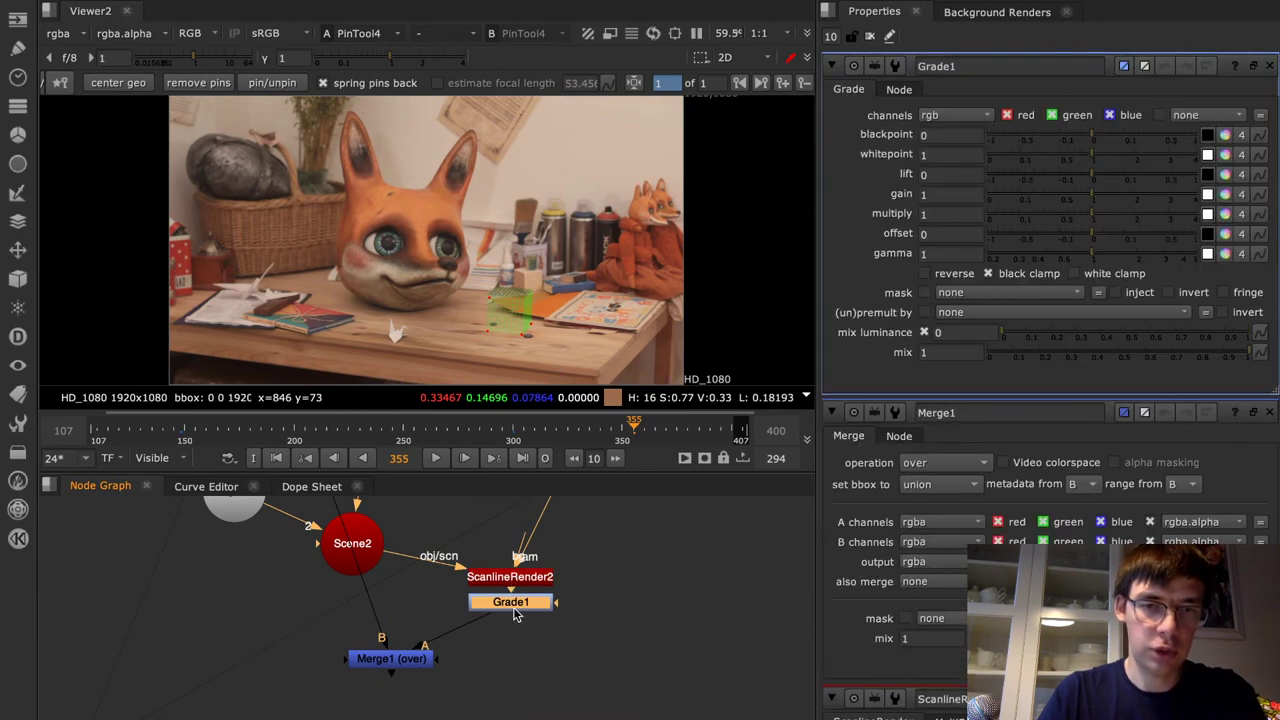
key(Delete)
Show the Merge result in the viewer and set its operation to screen
click(413, 660)
key(1)
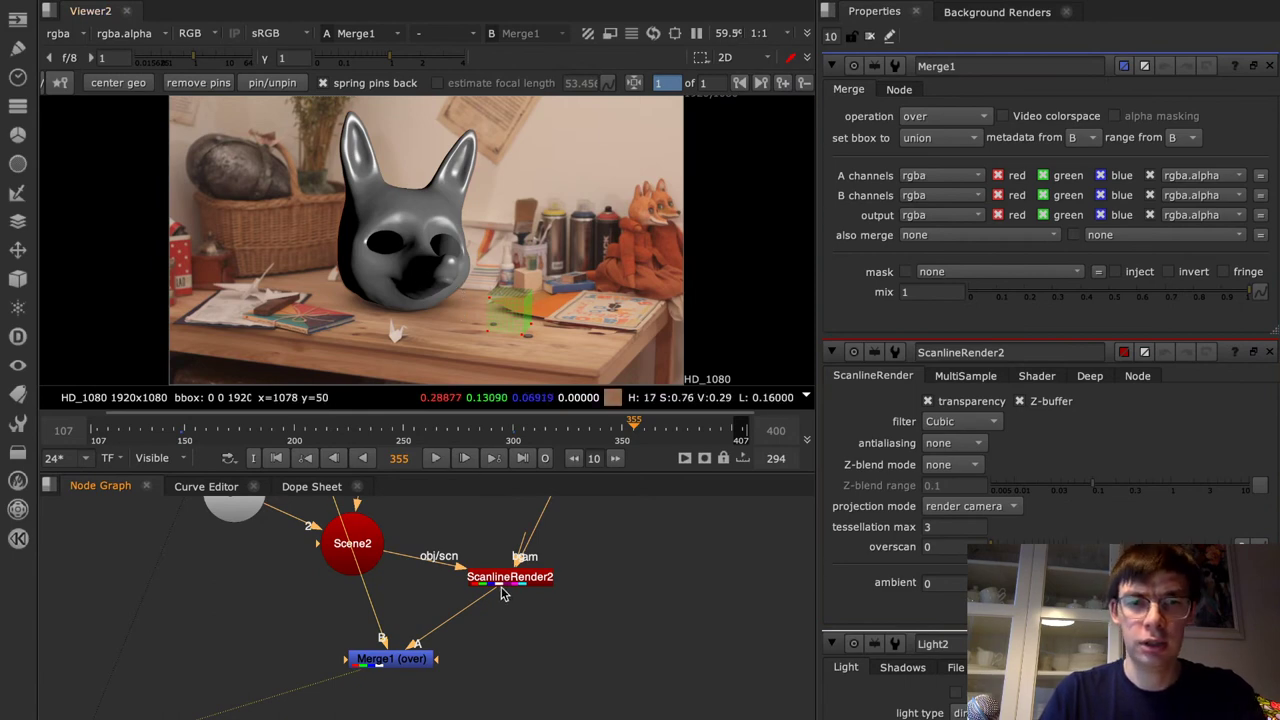
click(398, 665)
click(944, 116)
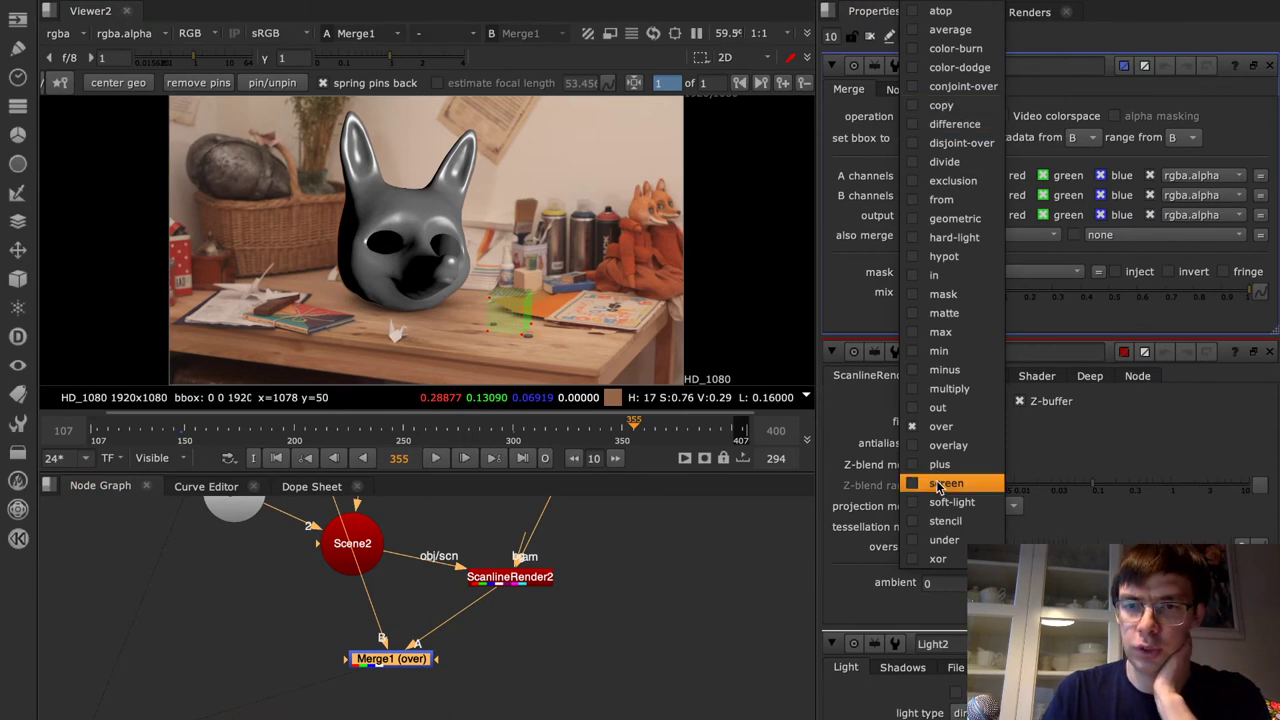
click(945, 483)
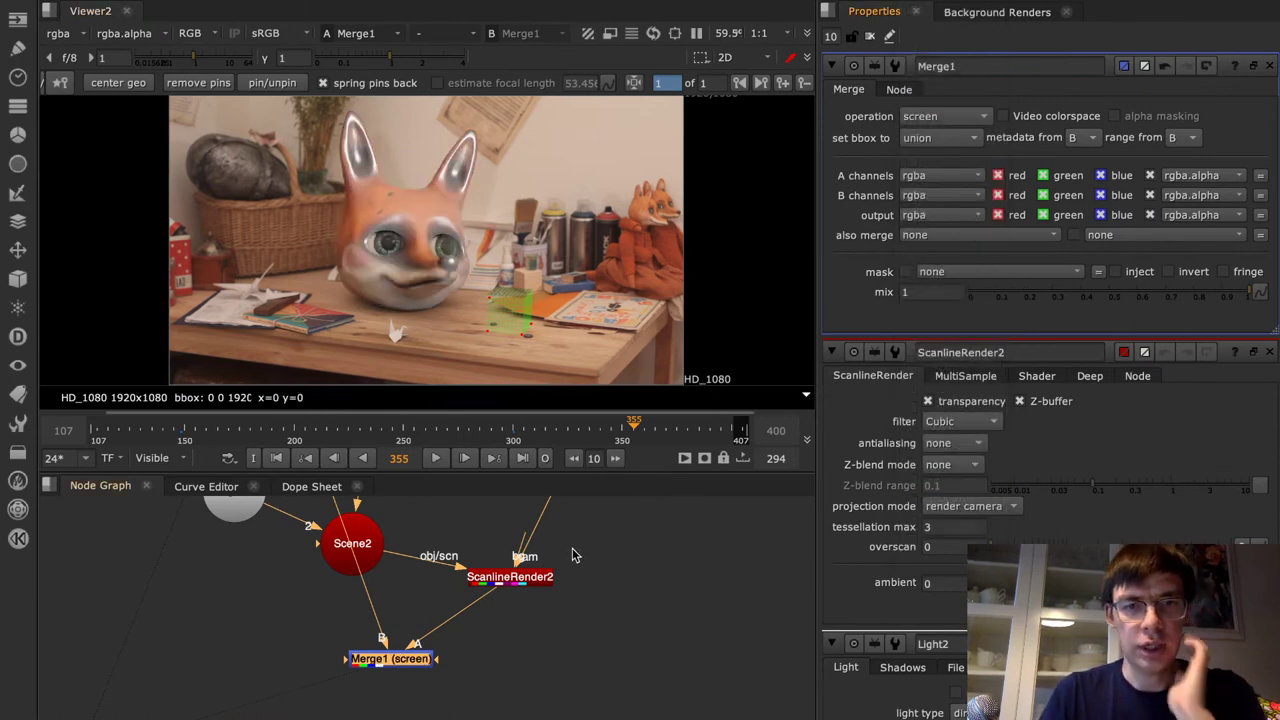
Insert a Grade node between the ScanlineRender node and the Merge node
click(515, 577)
key(Tab)
text(grade)
key(Return)
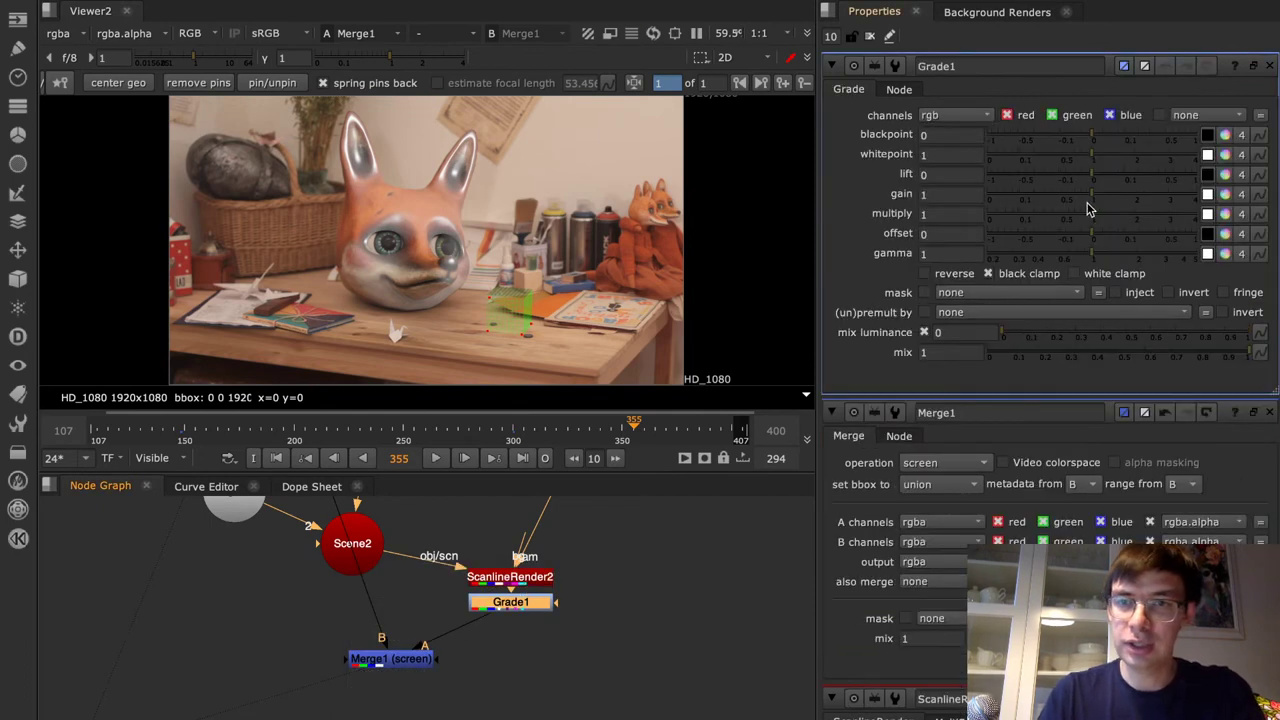
Adjust the Grade to gain 1, gamma 0.56, offset -0.06 and multiply 1.3
drag(1095, 191, 1124, 192)
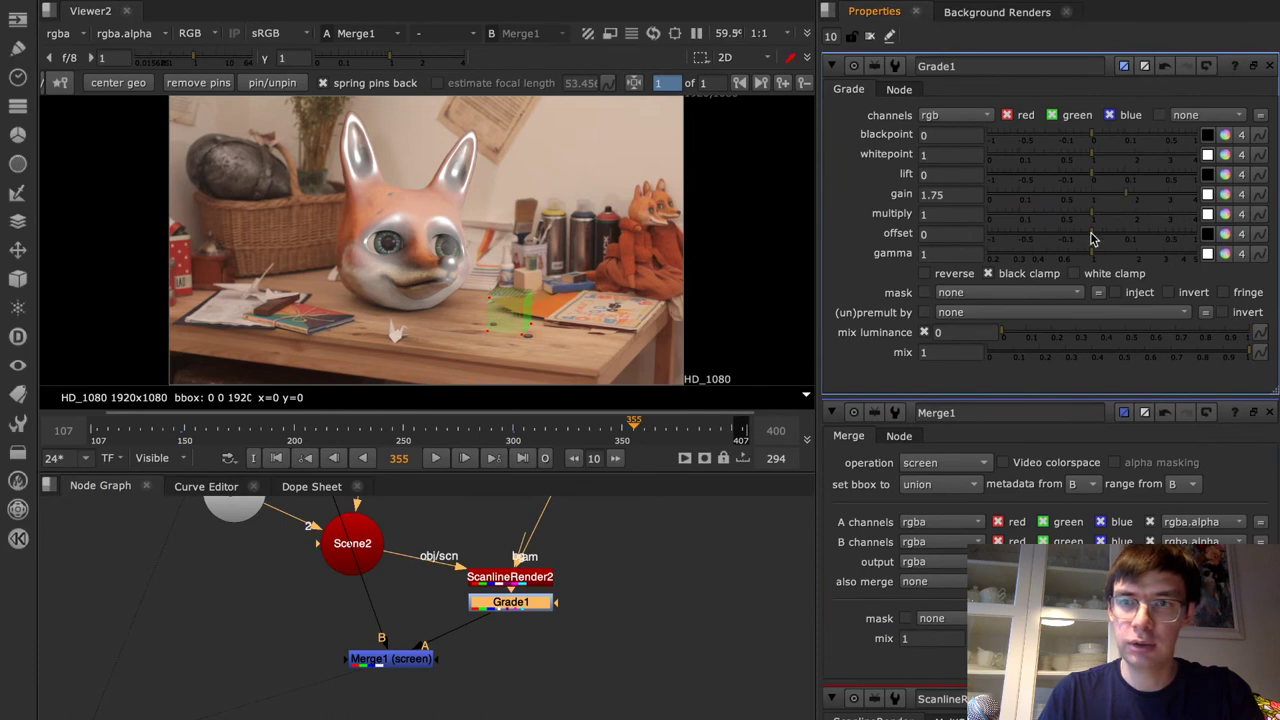
drag(1090, 257, 1053, 263)
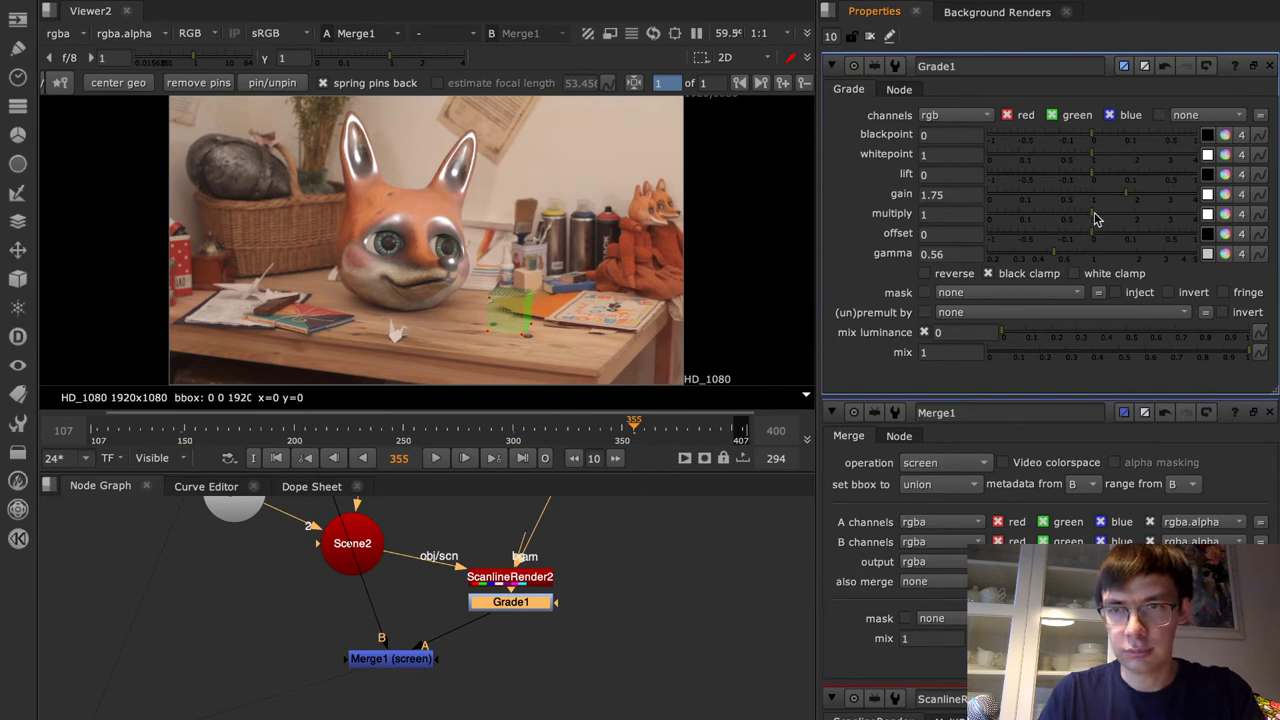
mouse_move(1114, 198)
mouse_down()
mouse_move(1079, 205)
mouse_move(1092, 205)
mouse_up()
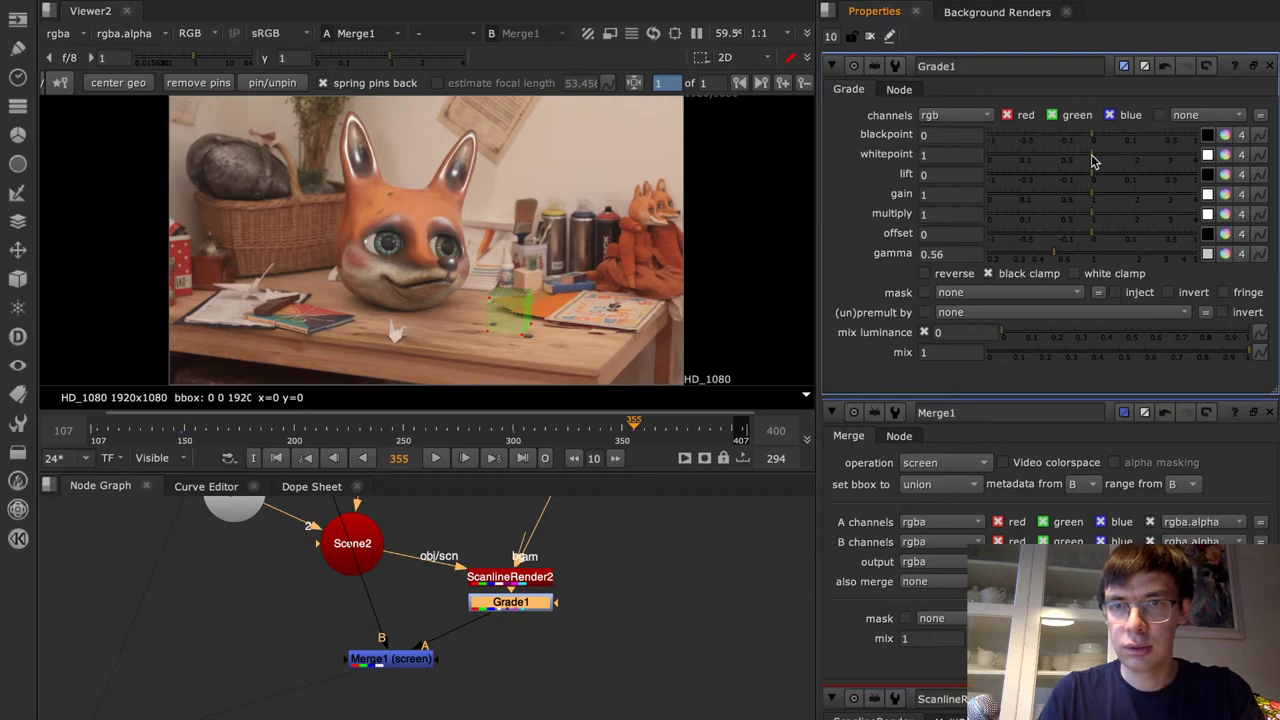
drag(1091, 237, 1106, 214)
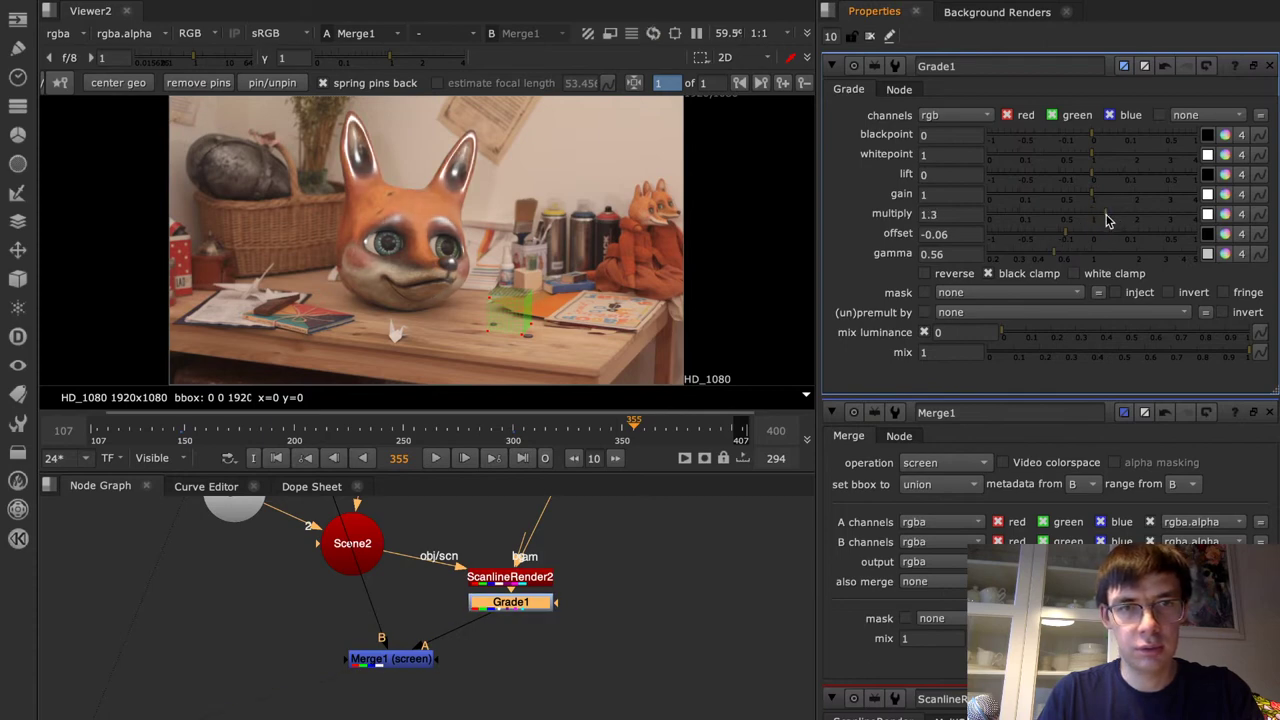
Check the light reflections on the fox head at several frames across the shot, ending at frame 373
click(334, 435)
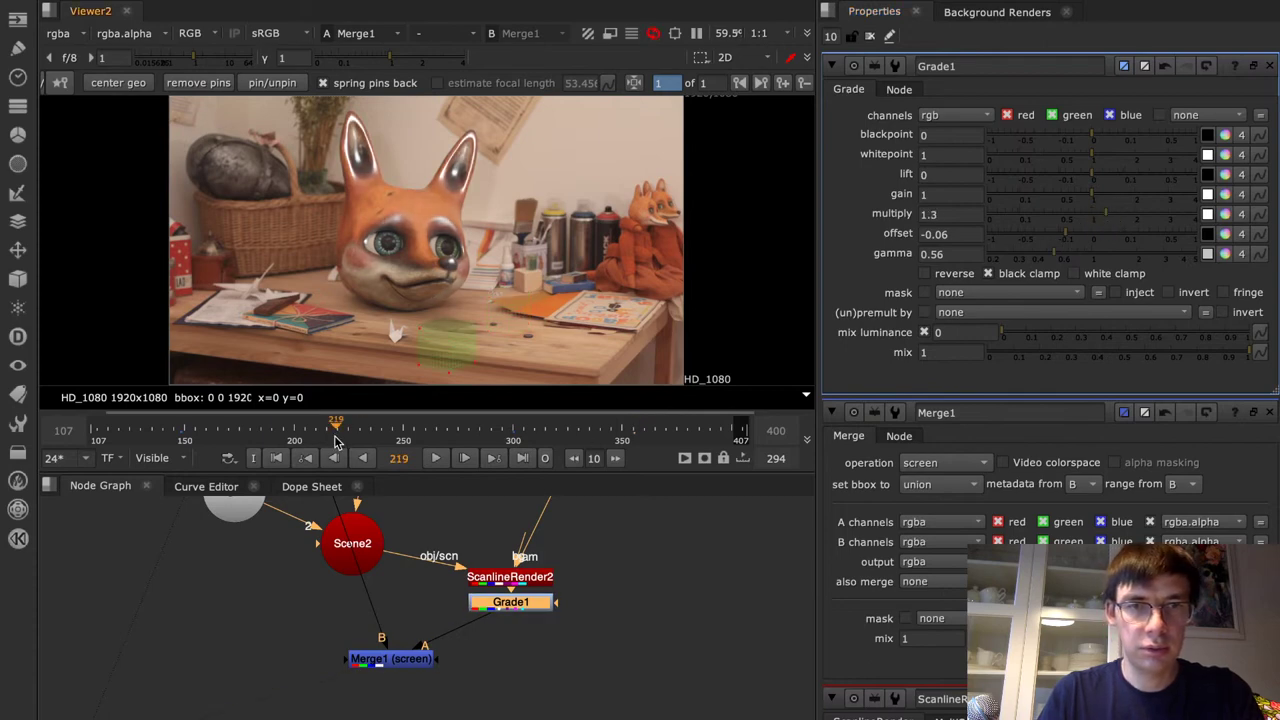
click(240, 435)
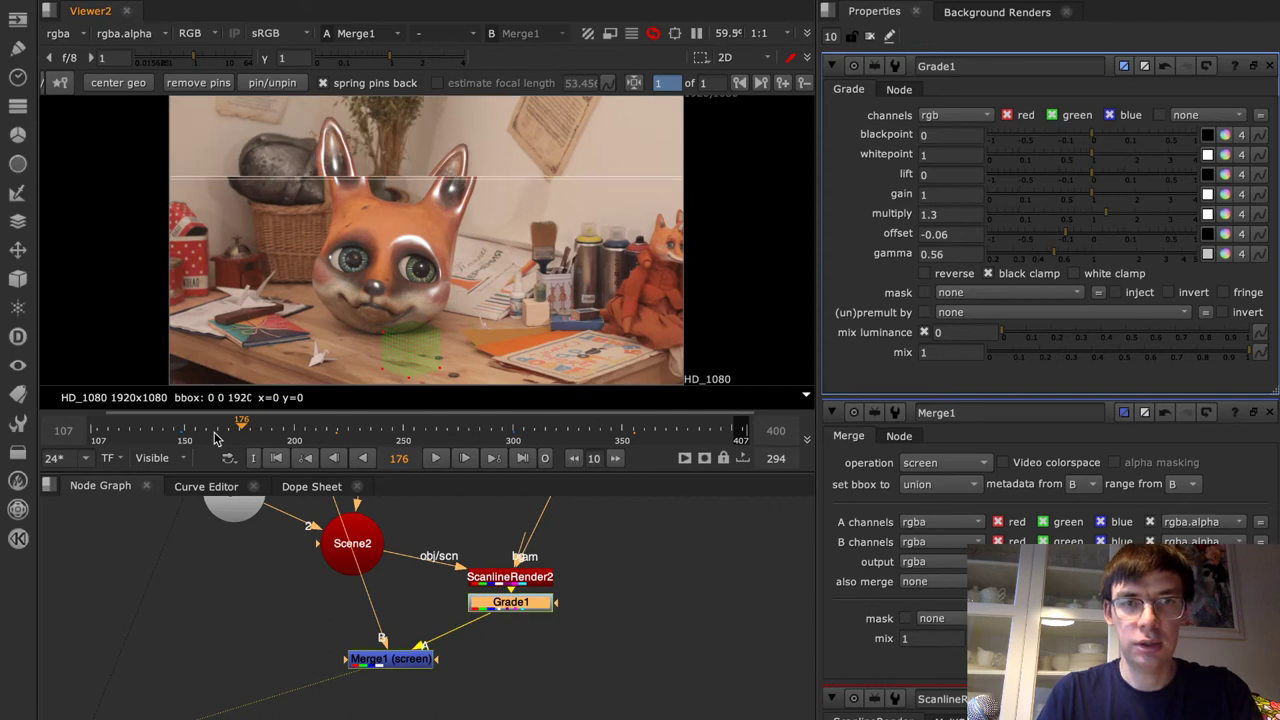
click(203, 434)
click(130, 423)
click(122, 424)
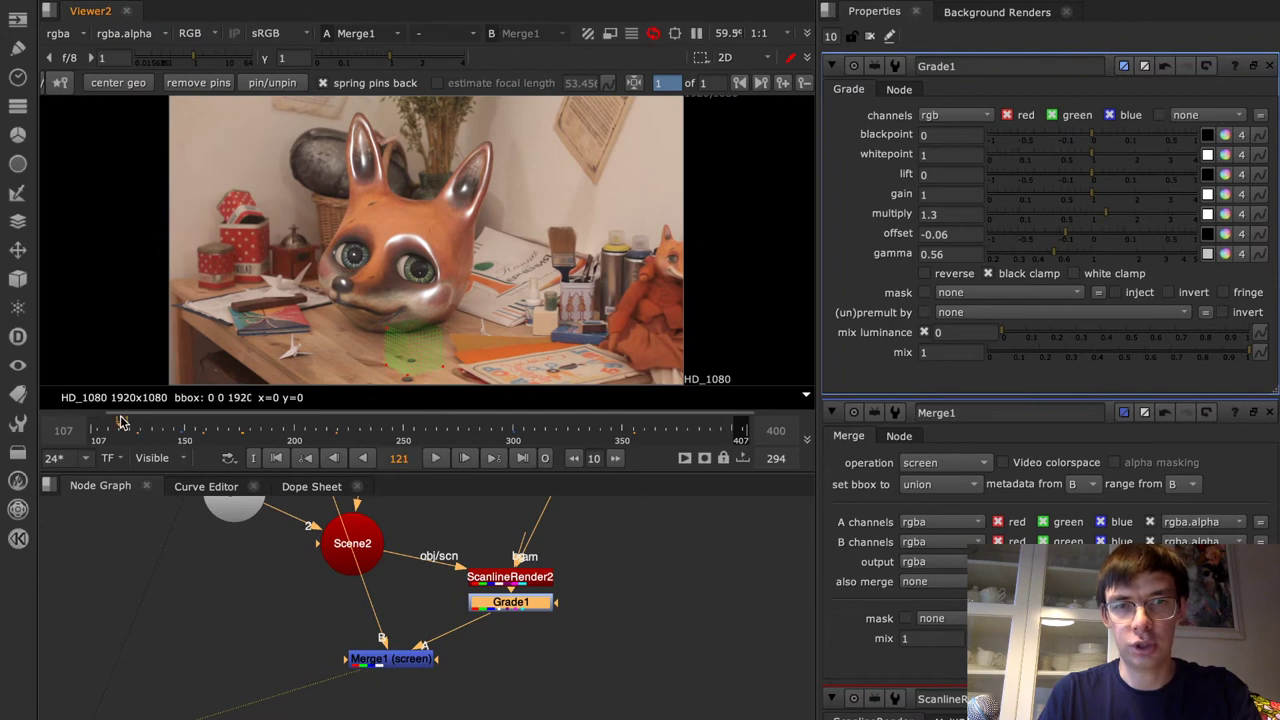
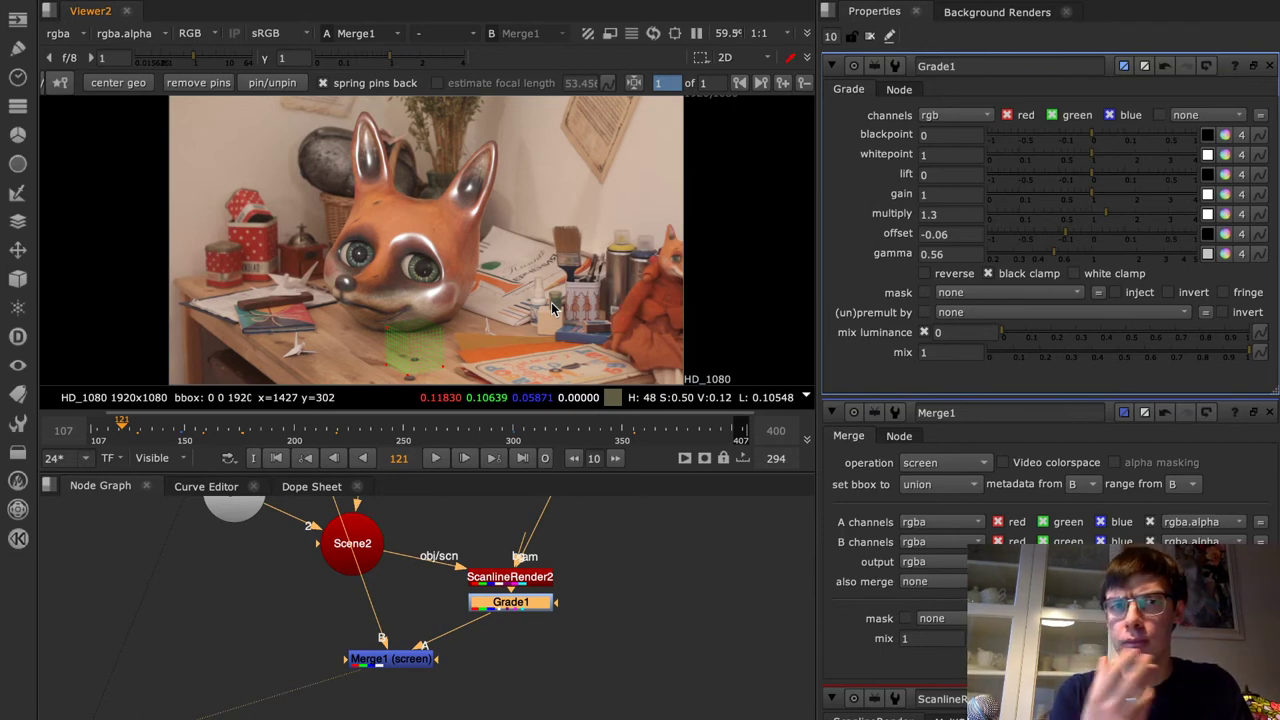
drag(386, 432, 234, 432)
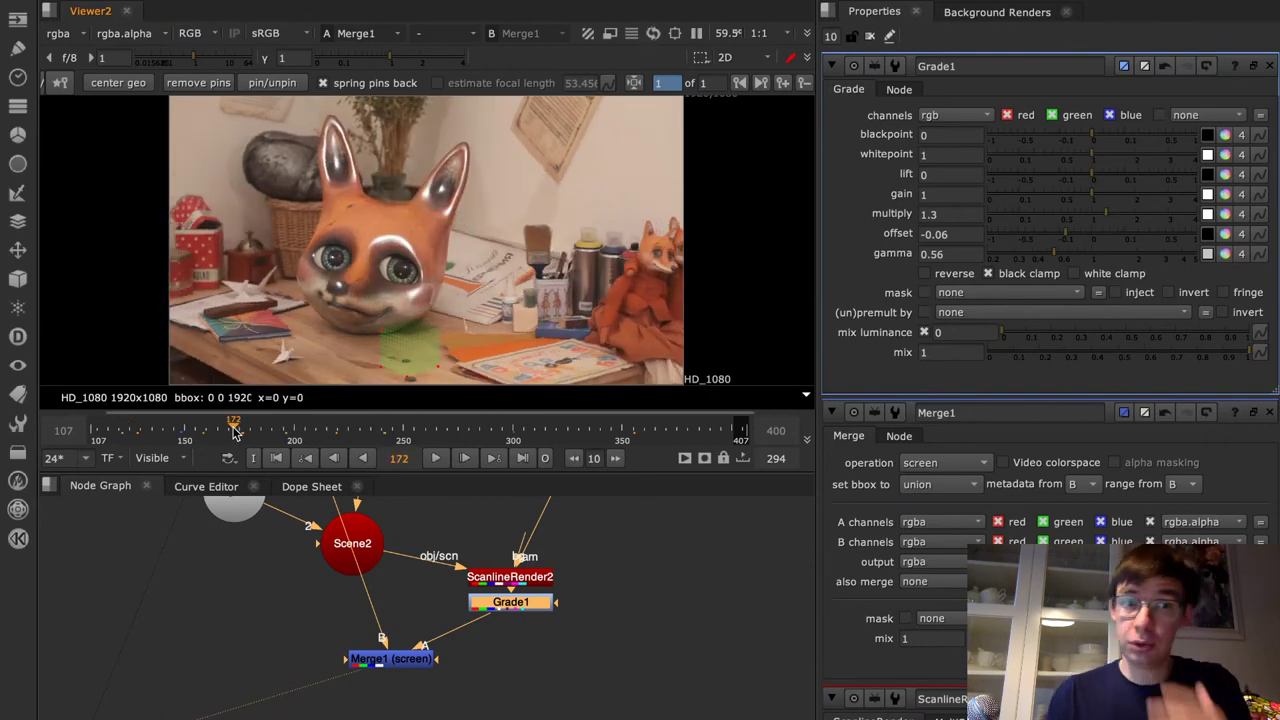
drag(234, 430, 674, 433)
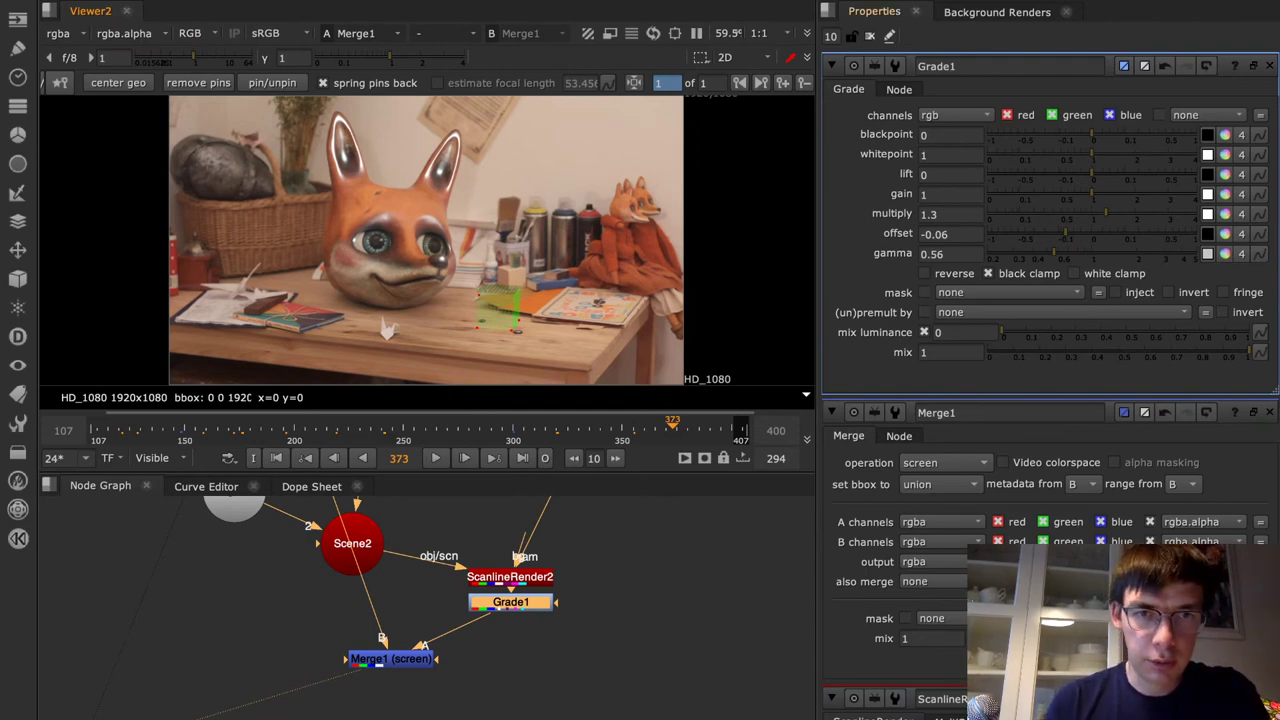
View PinTool4 with its cube geometry in a maximized viewer, fitted to the full frame
scroll(521, 277, up, 8)
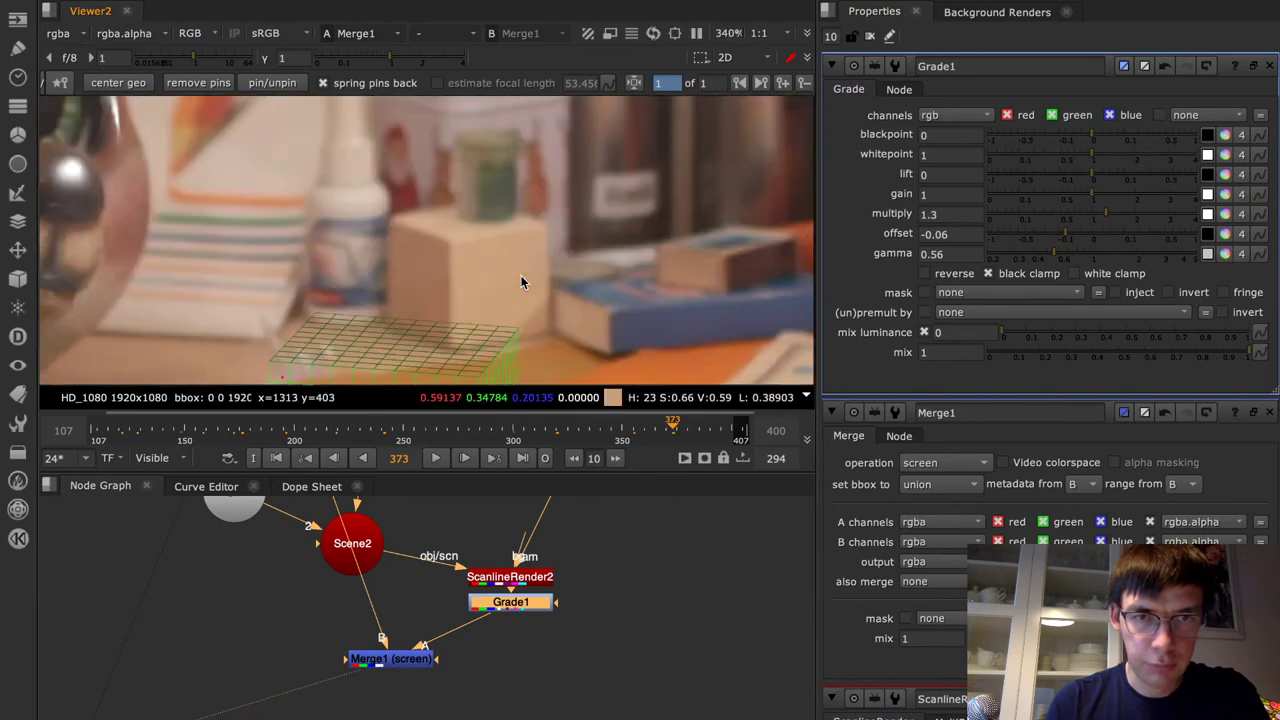
middle_drag(637, 644, 537, 714)
middle_drag(515, 534, 406, 622)
click(406, 622)
key(1)
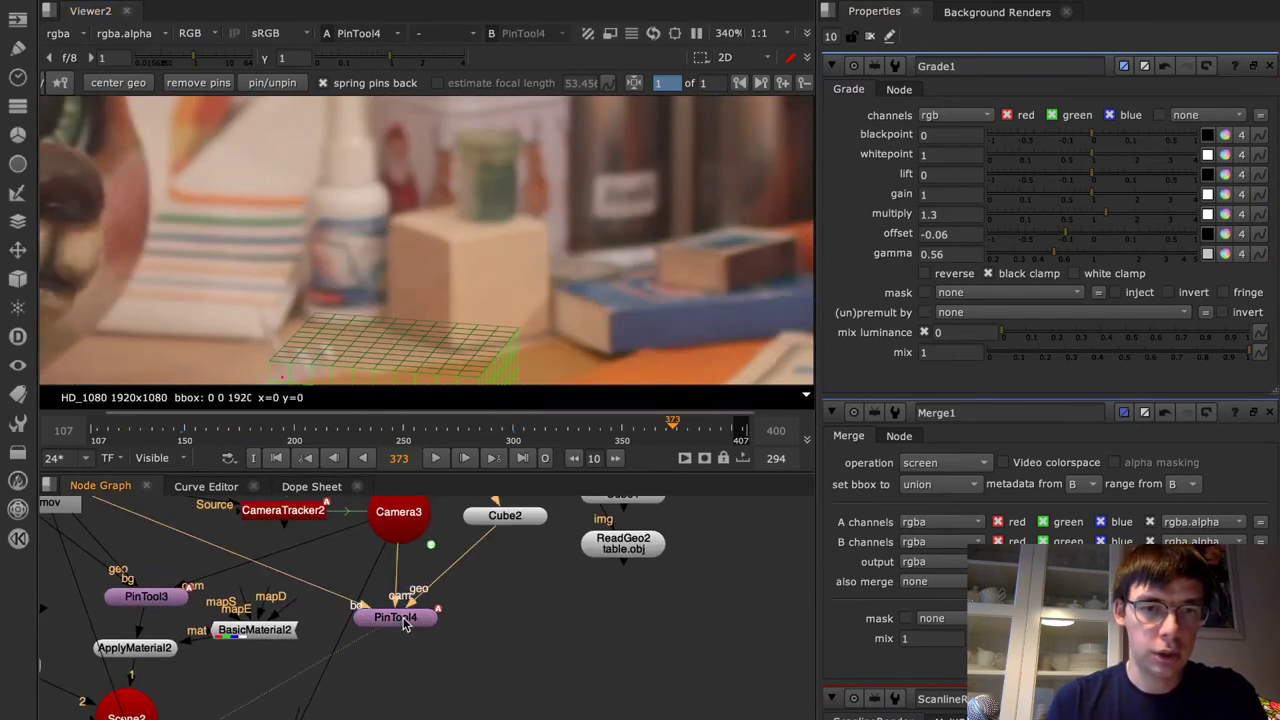
drag(405, 624, 408, 627)
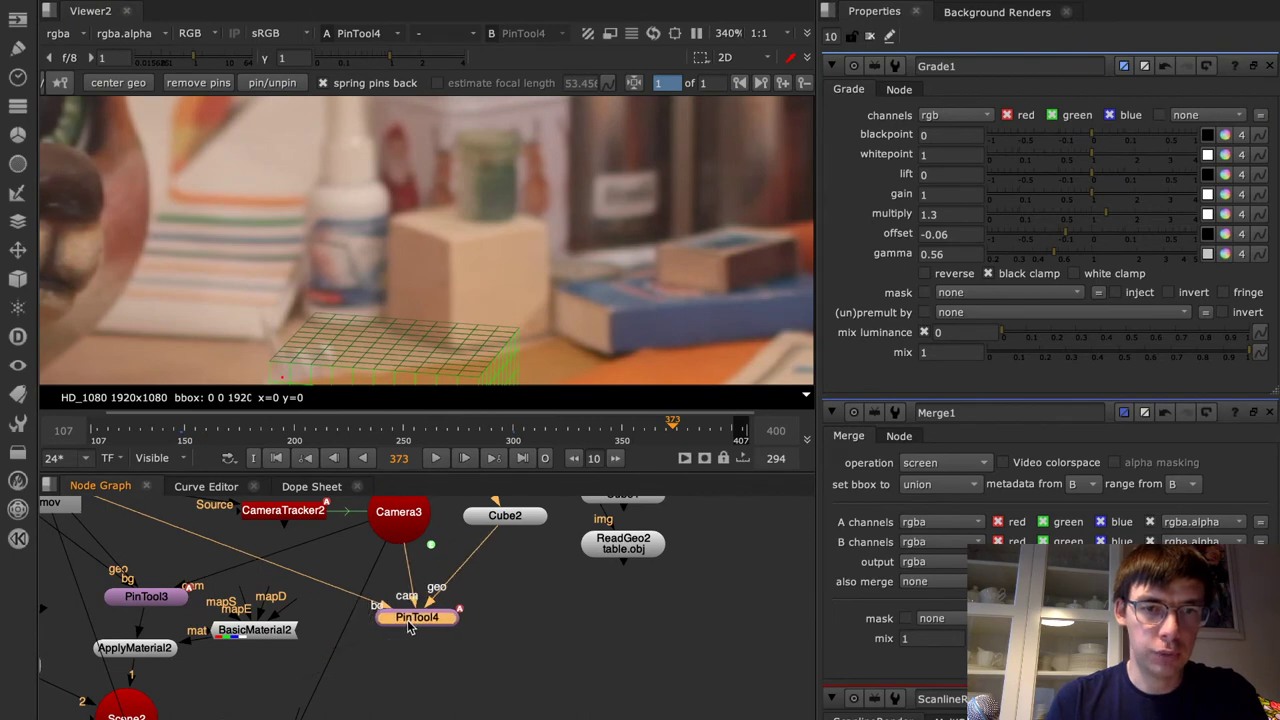
double_click(407, 619)
key(space)
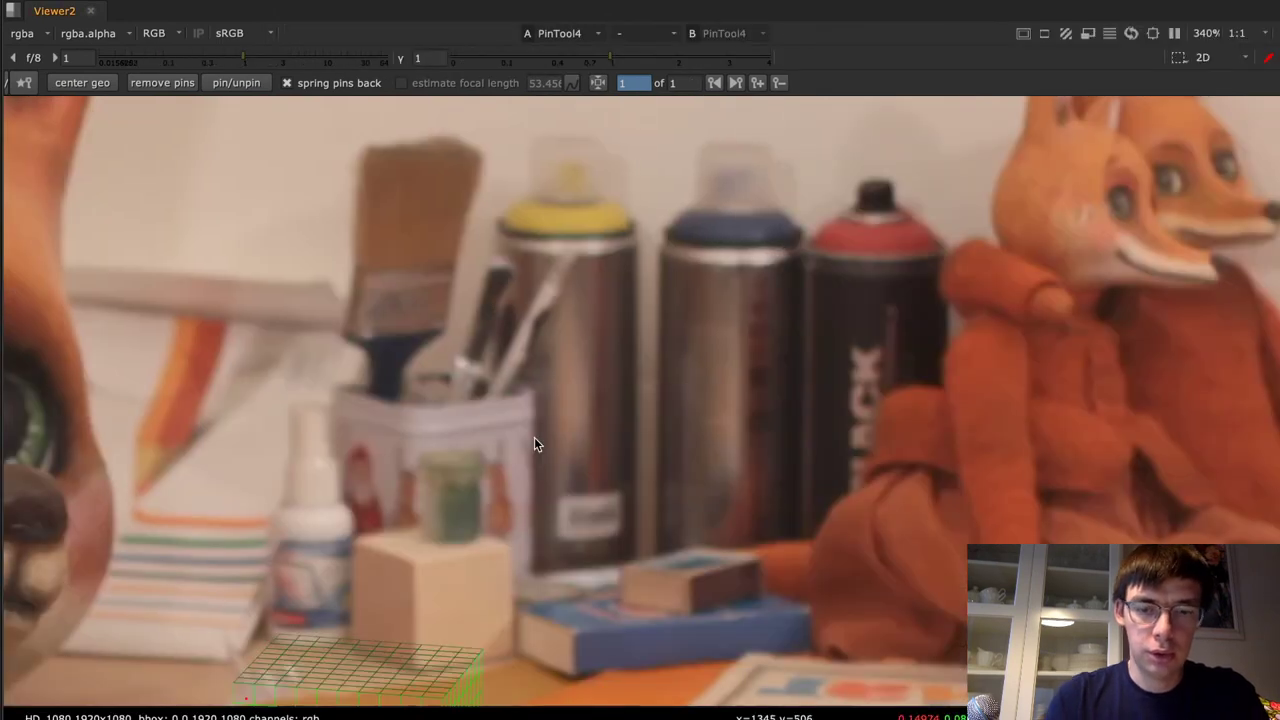
key(f)
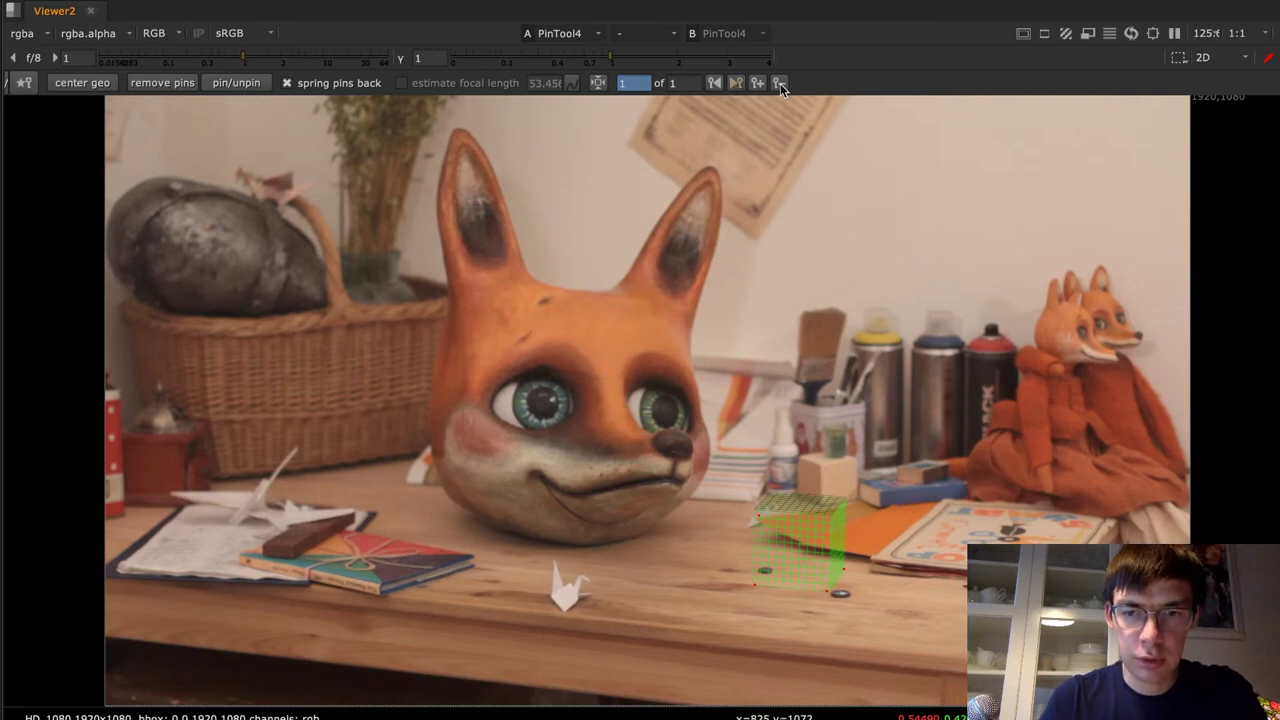
Delete PinTool4's existing keyframe, center the cube geometry again and remove its pins
click(714, 83)
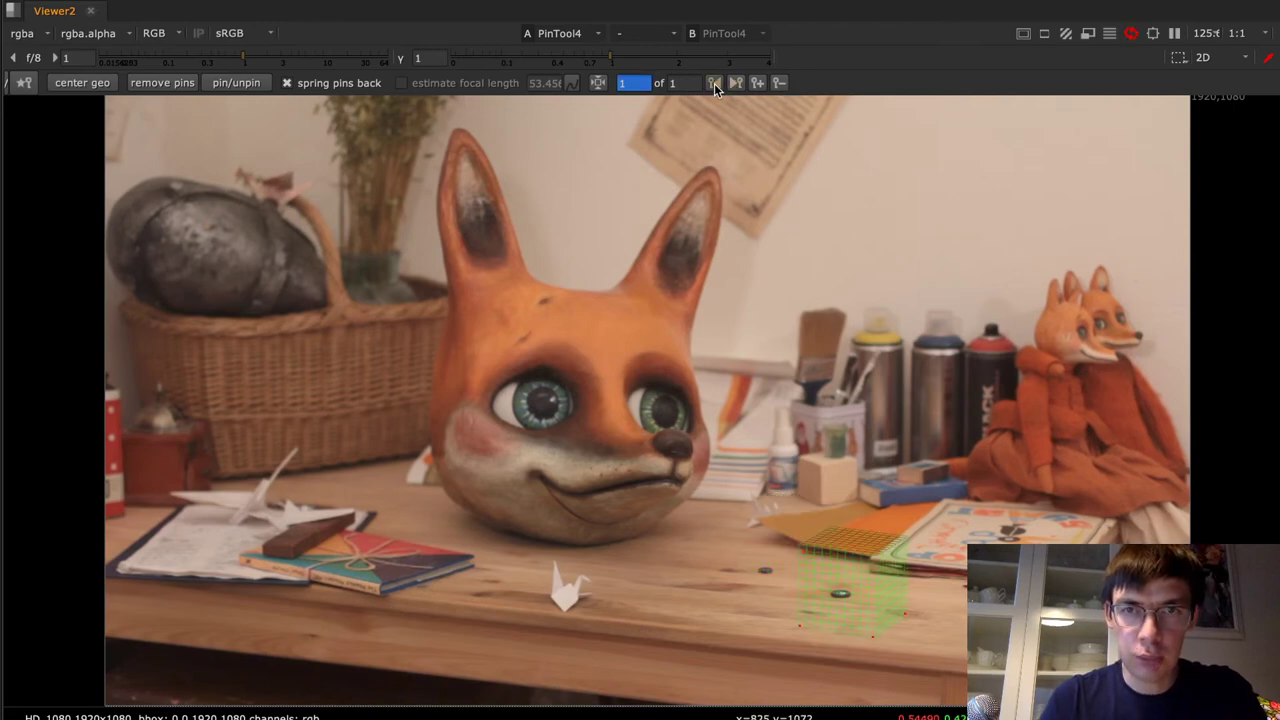
click(782, 83)
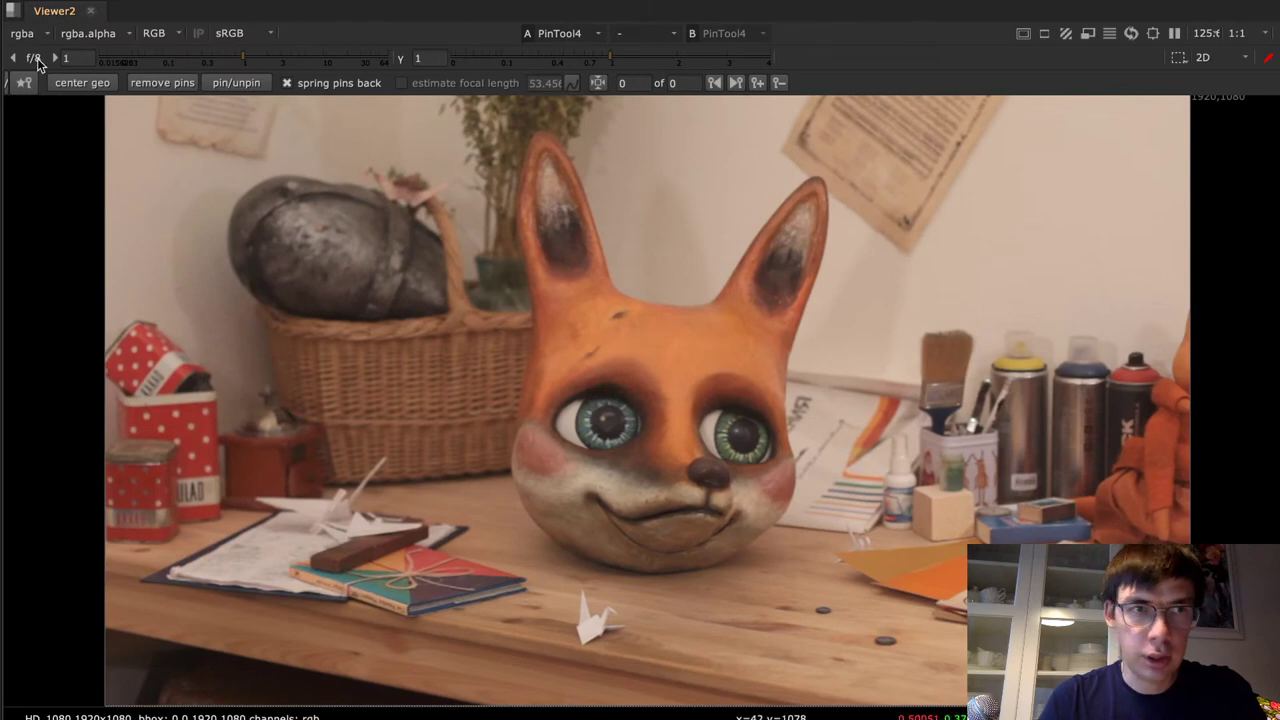
click(83, 84)
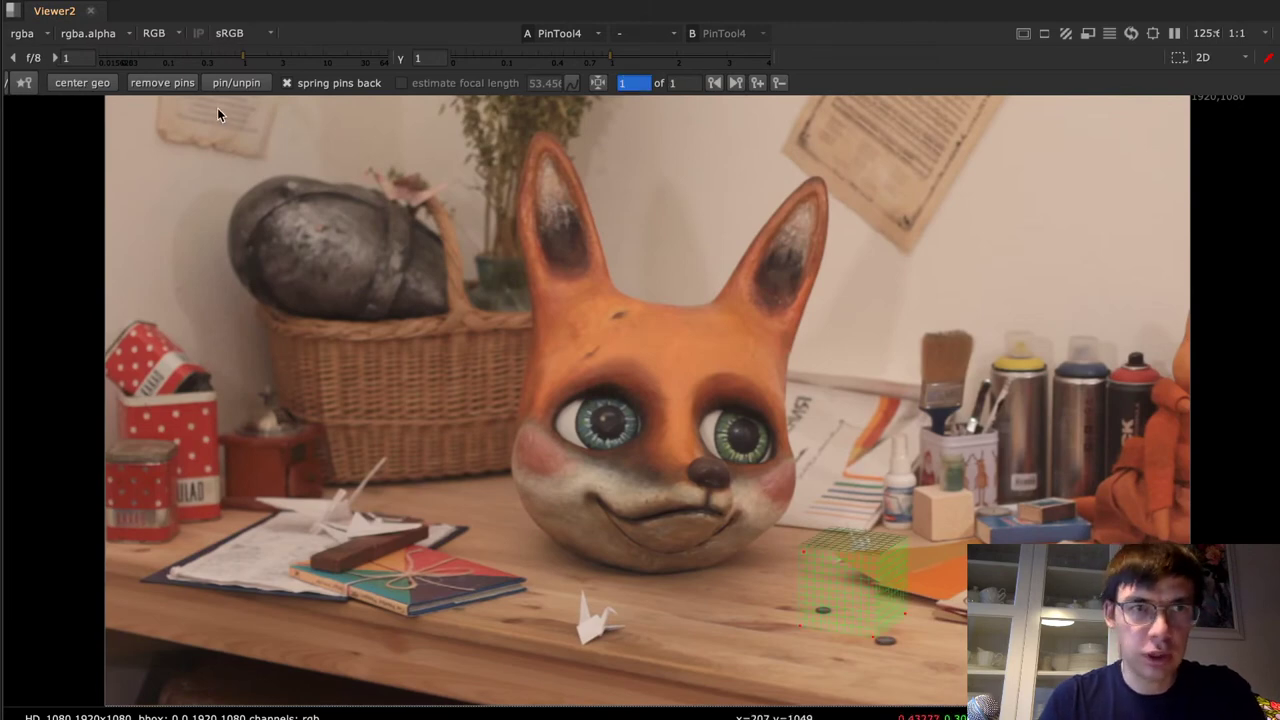
click(159, 84)
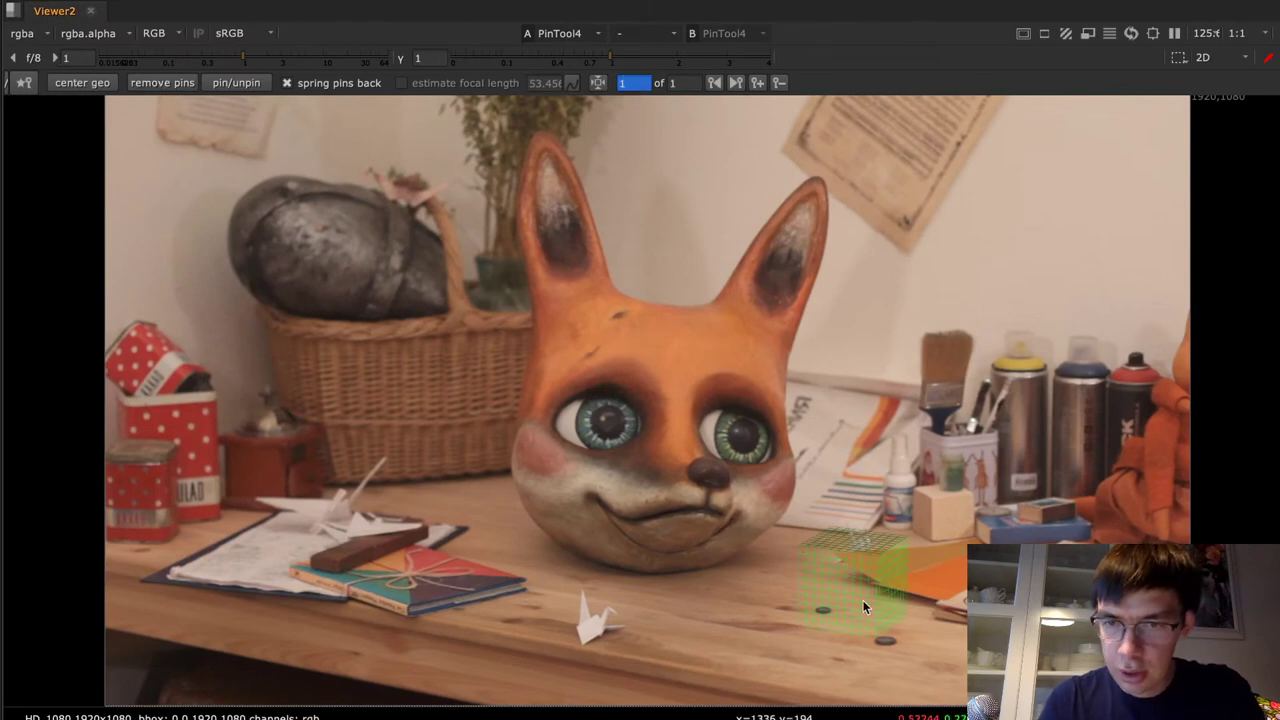
Pin the cube geometry's corners onto the wooden block under the green jar, refining them until its edges follow the block
mouse_move(875, 630)
mouse_down()
mouse_move(933, 539)
mouse_move(961, 520)
mouse_move(971, 535)
mouse_up()
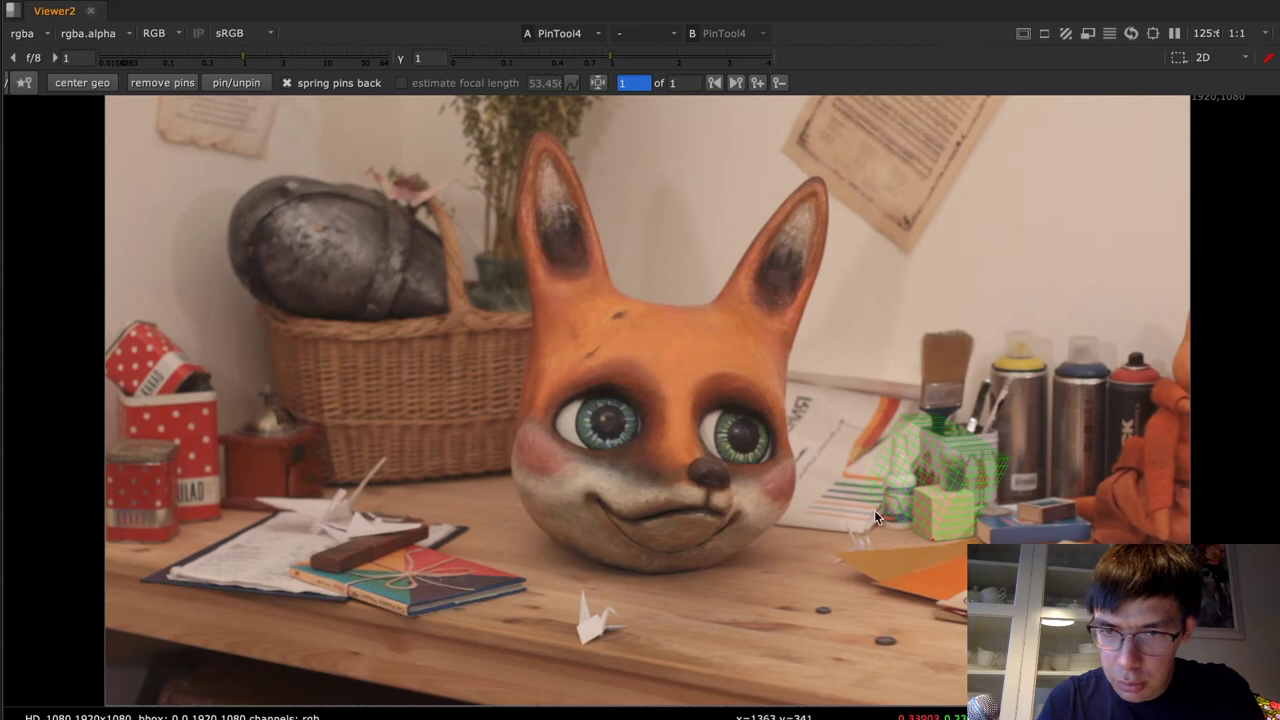
drag(863, 494, 913, 527)
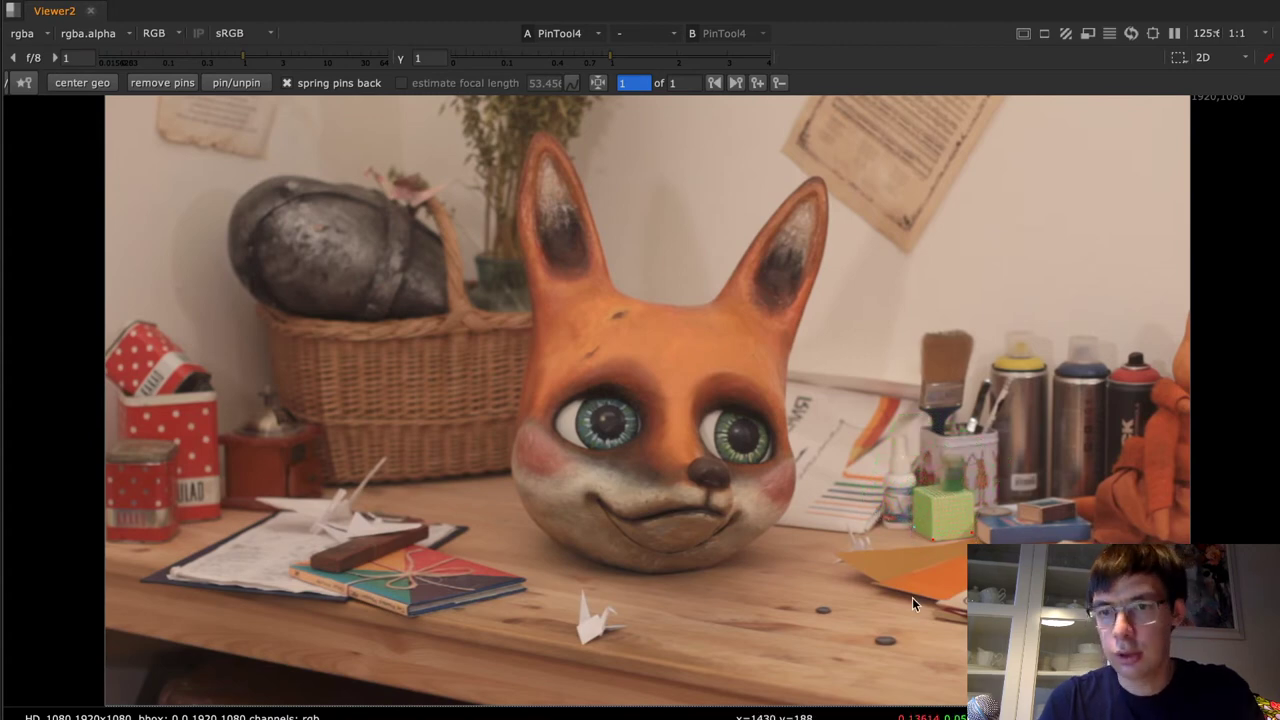
scroll(994, 527, down, 1)
scroll(994, 527, up, 5)
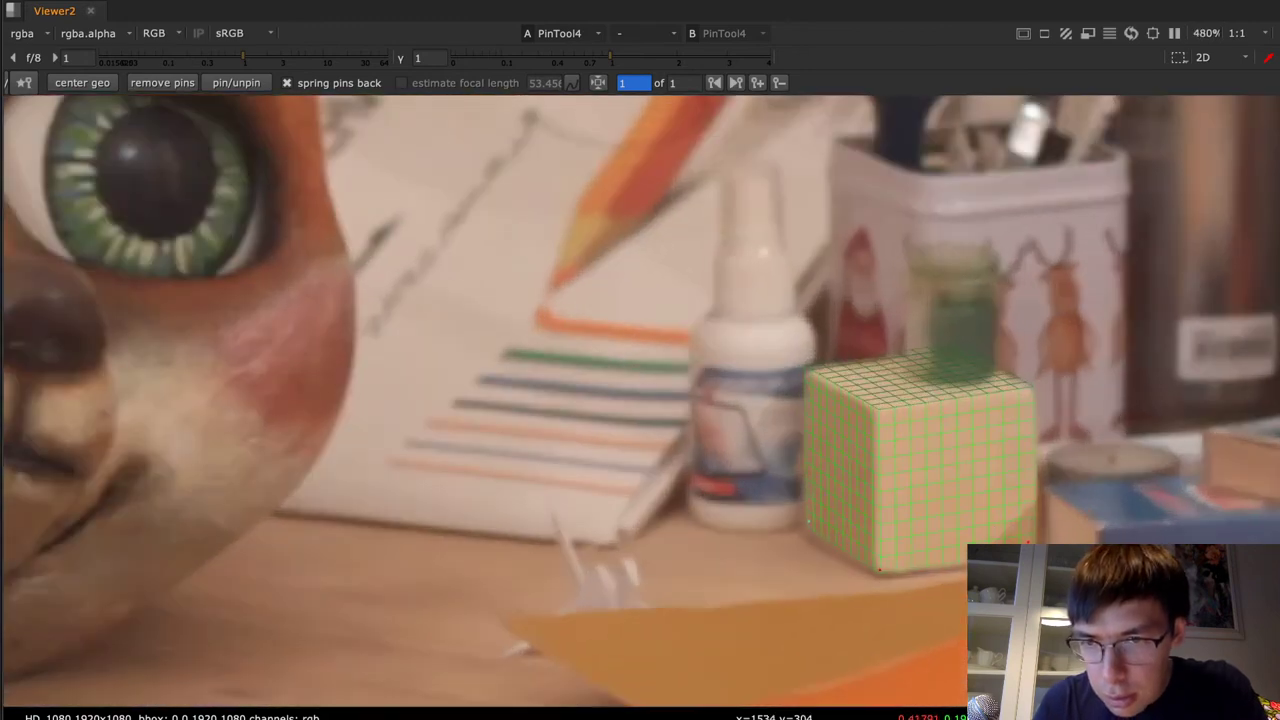
drag(1029, 387, 1029, 401)
drag(810, 377, 806, 382)
drag(810, 524, 803, 525)
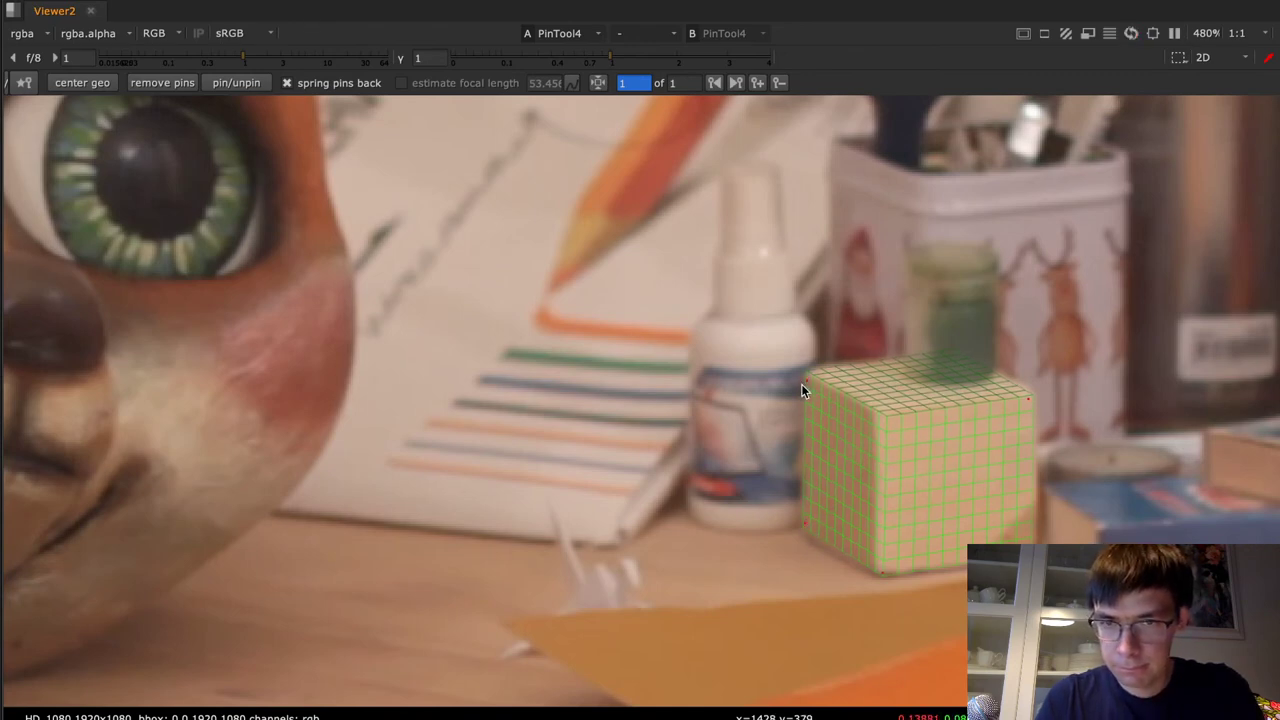
drag(884, 416, 879, 412)
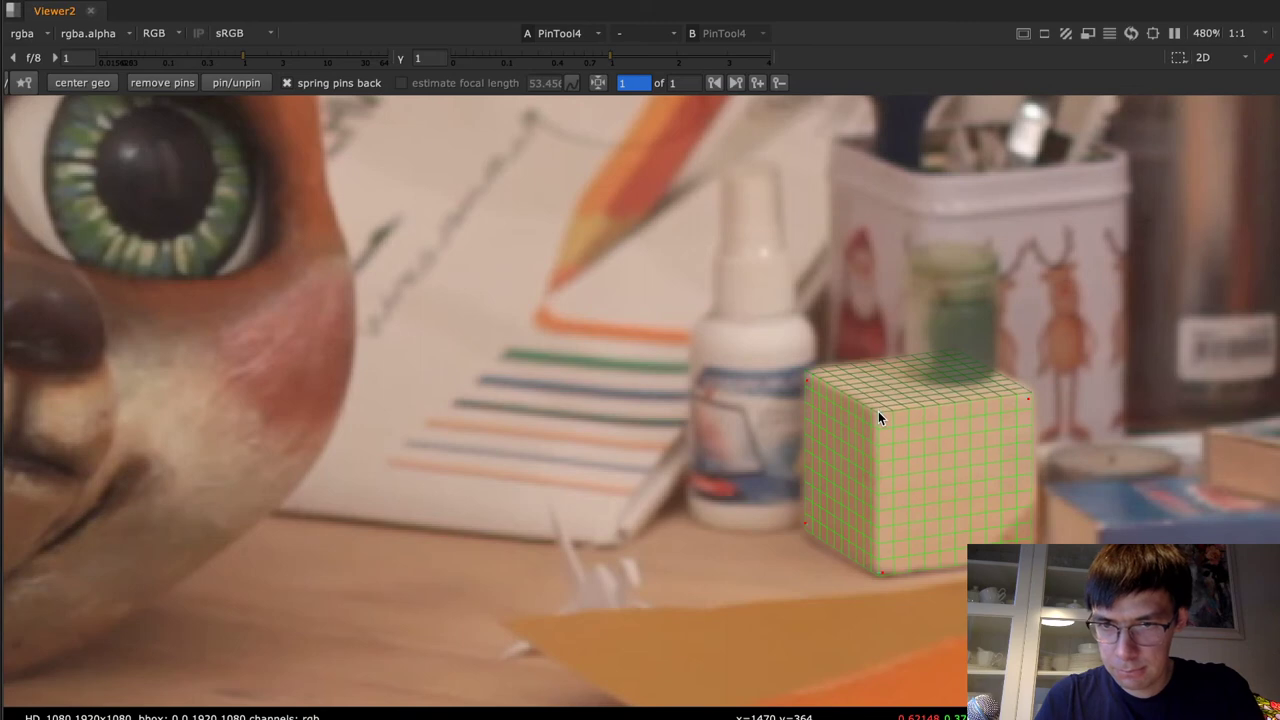
drag(805, 377, 805, 383)
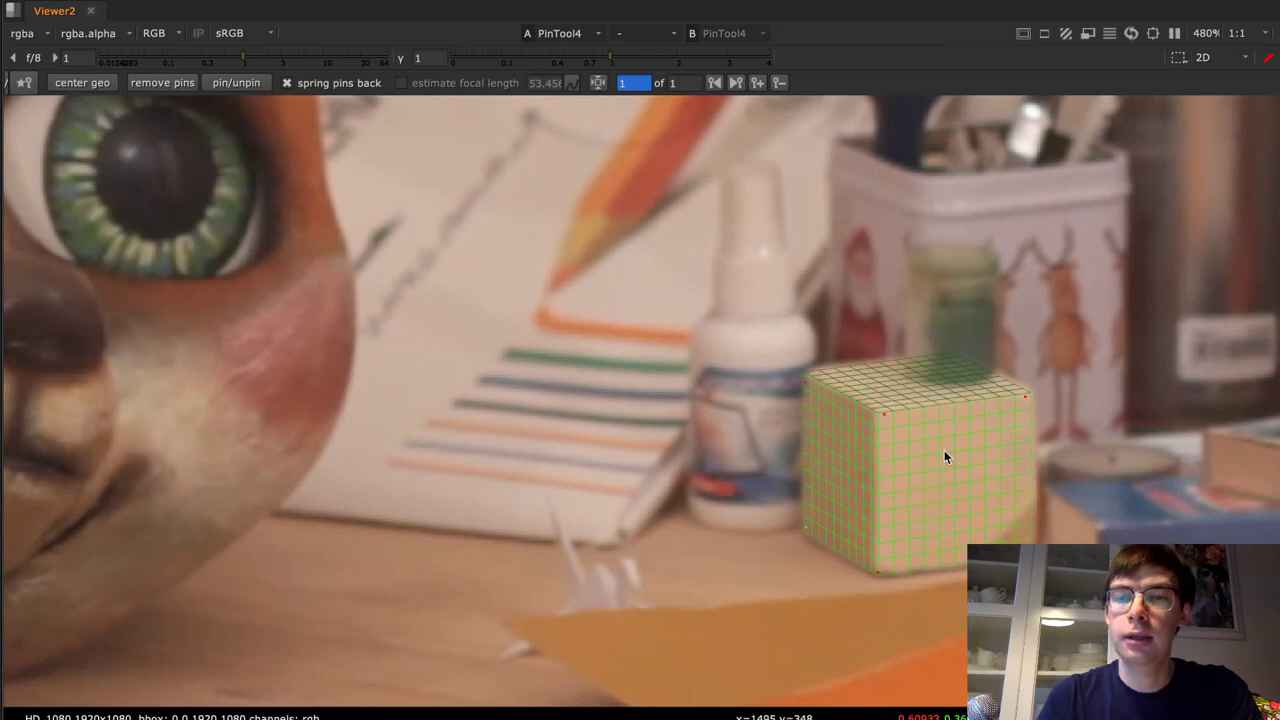
Check the pinned cube against the wooden block at other frames, ending at frame 109
scroll(944, 457, down, 5)
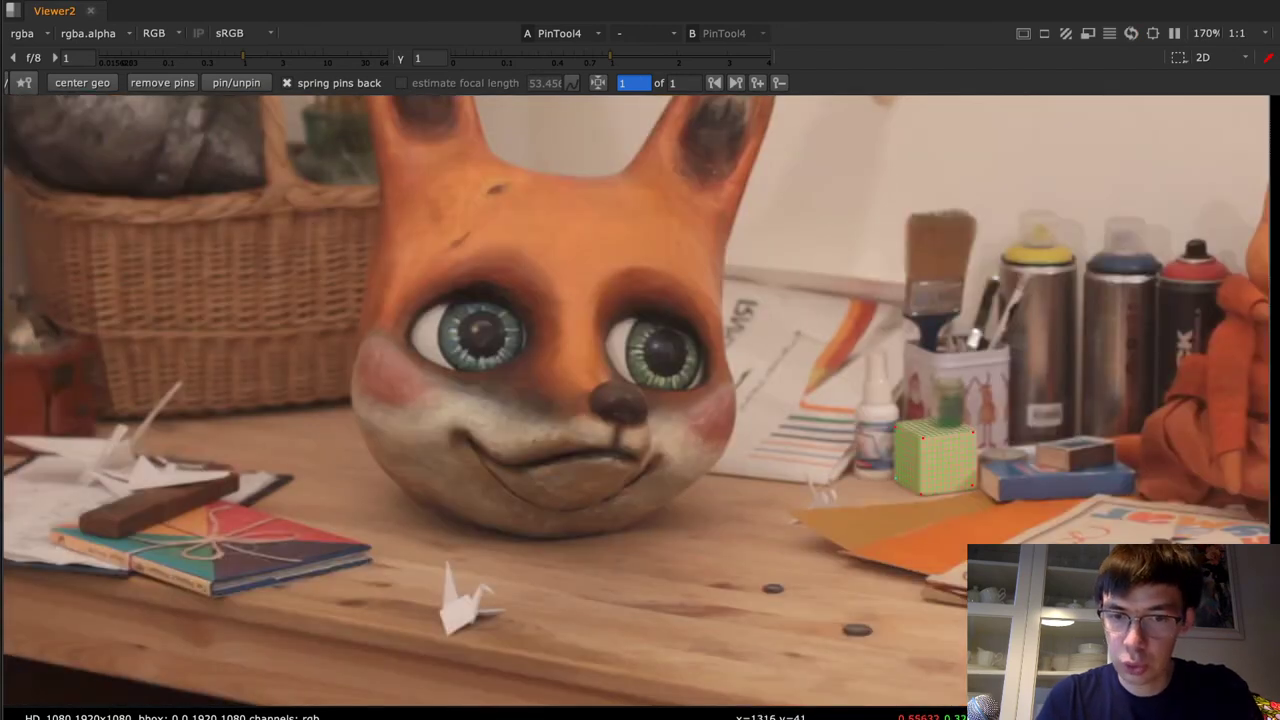
key(Right)
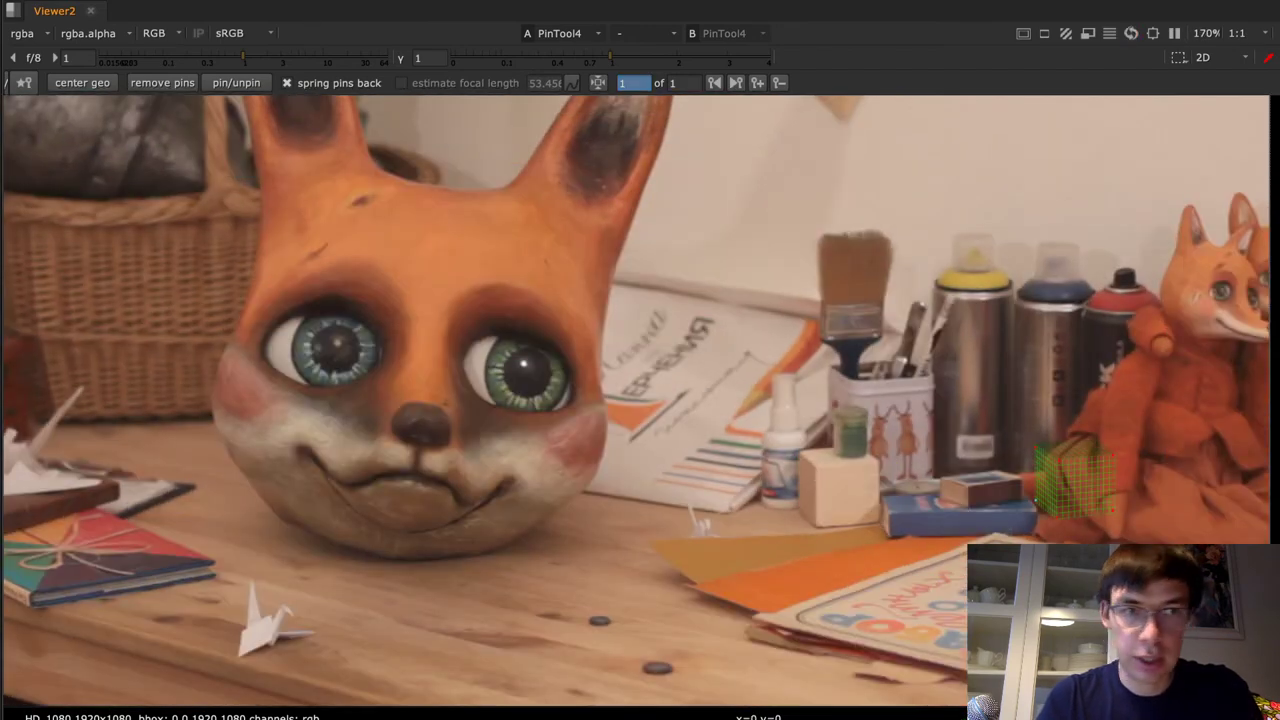
key(Right)
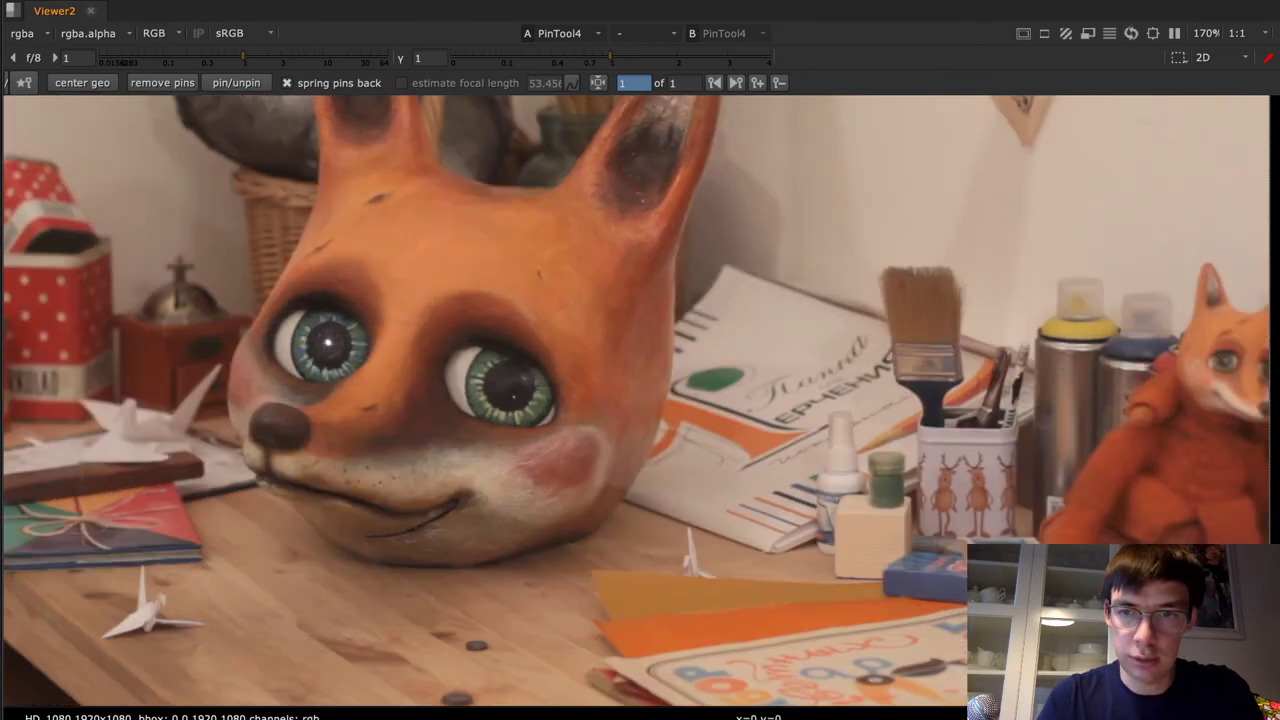
key(space)
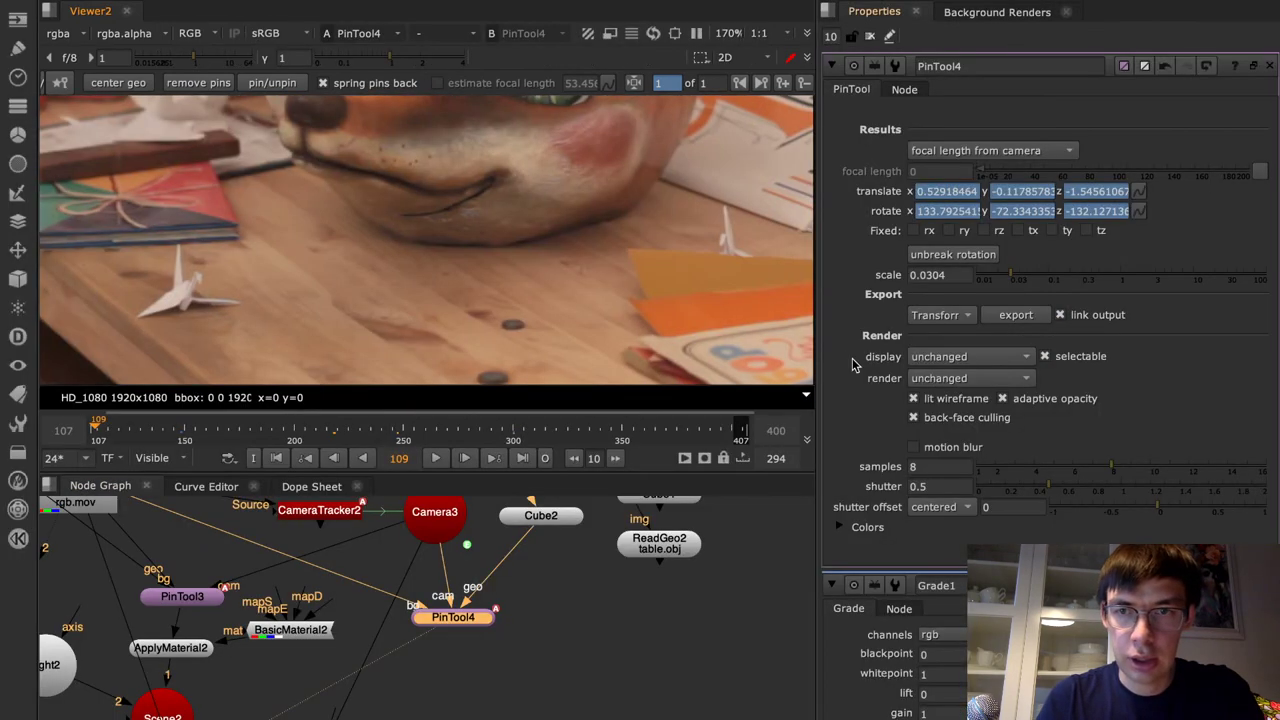
Set PinTool4's scale to 0.01825 so the cube sits on the wooden block at frame 109
middle_drag(703, 252, 272, 305)
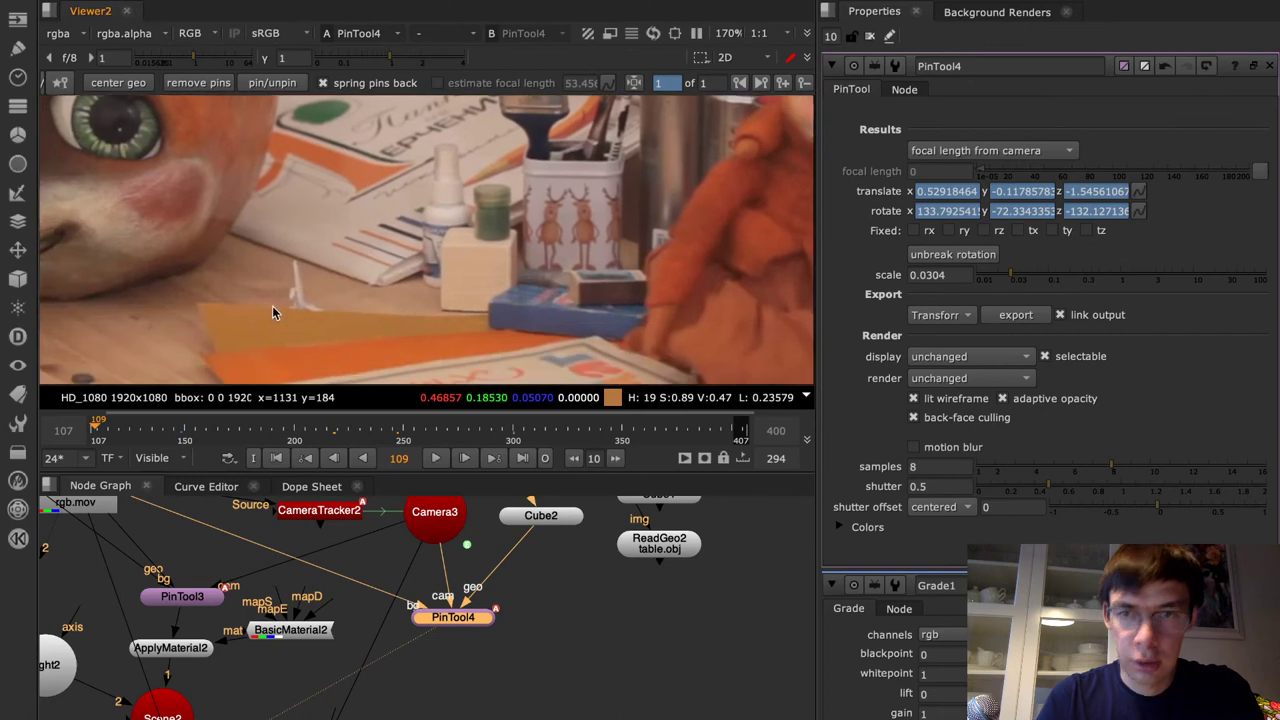
click(930, 275)
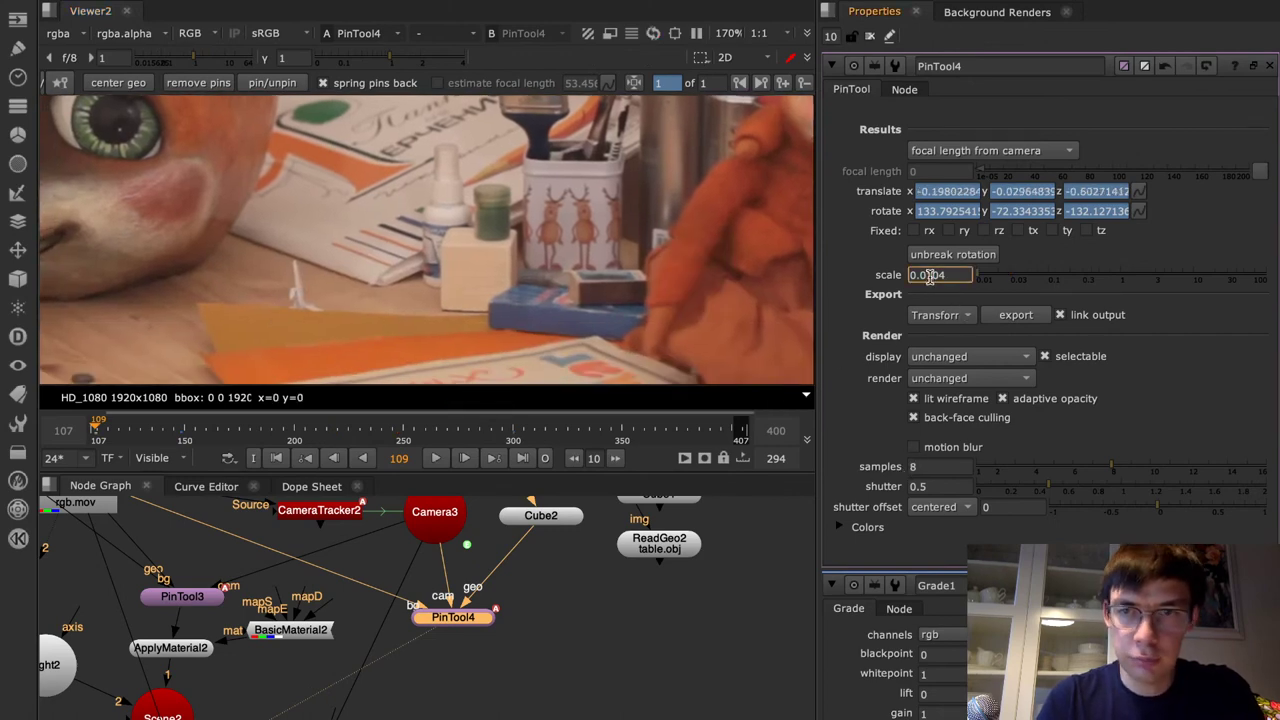
key(Right)
key(Down)
key(Down)
key(Down)
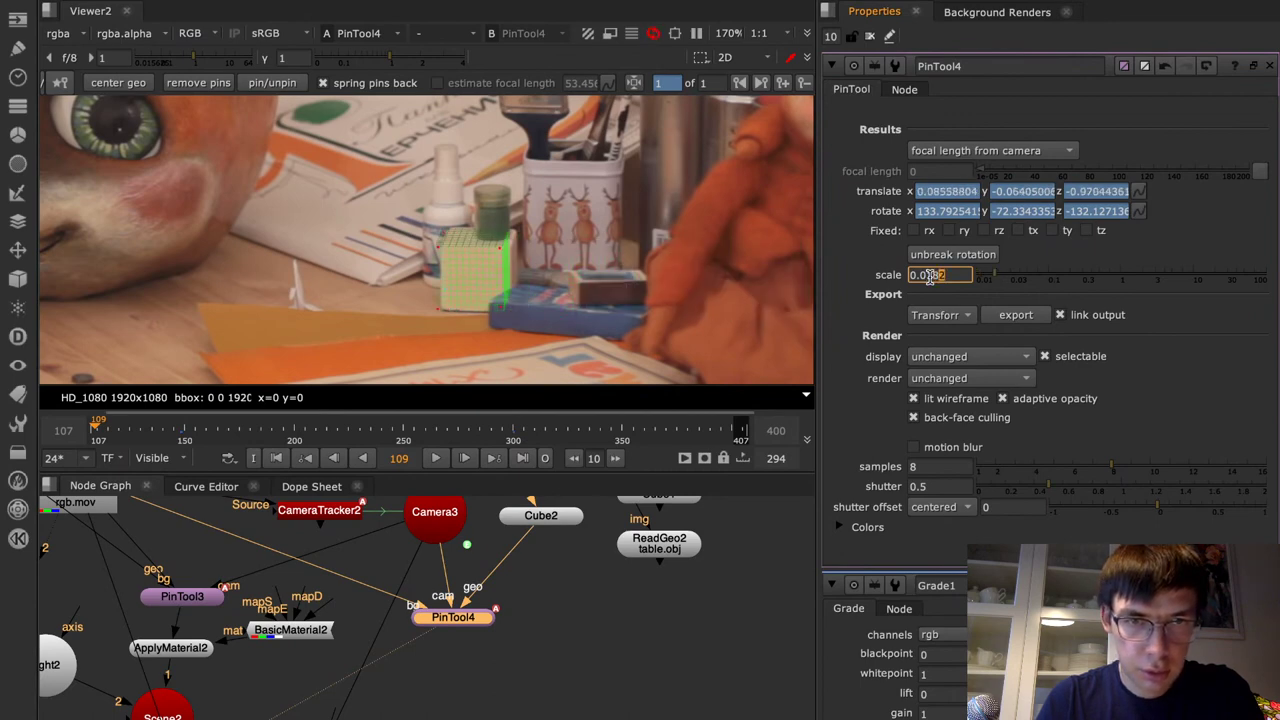
scroll(930, 277, down, 1)
key(Down)
key(Up)
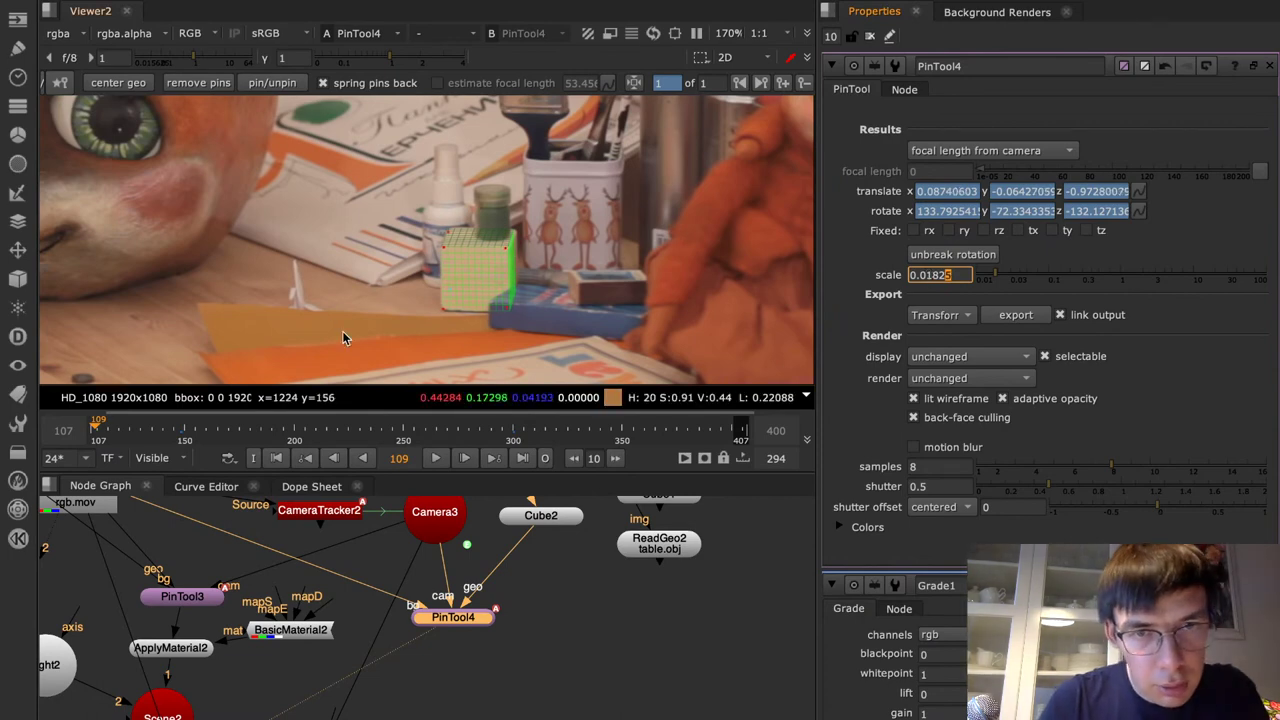
Scrub and play the shot with the whole frame fitted in a maximized viewer to check the cube's alignment
click(335, 424)
drag(335, 424, 145, 422)
drag(685, 431, 619, 424)
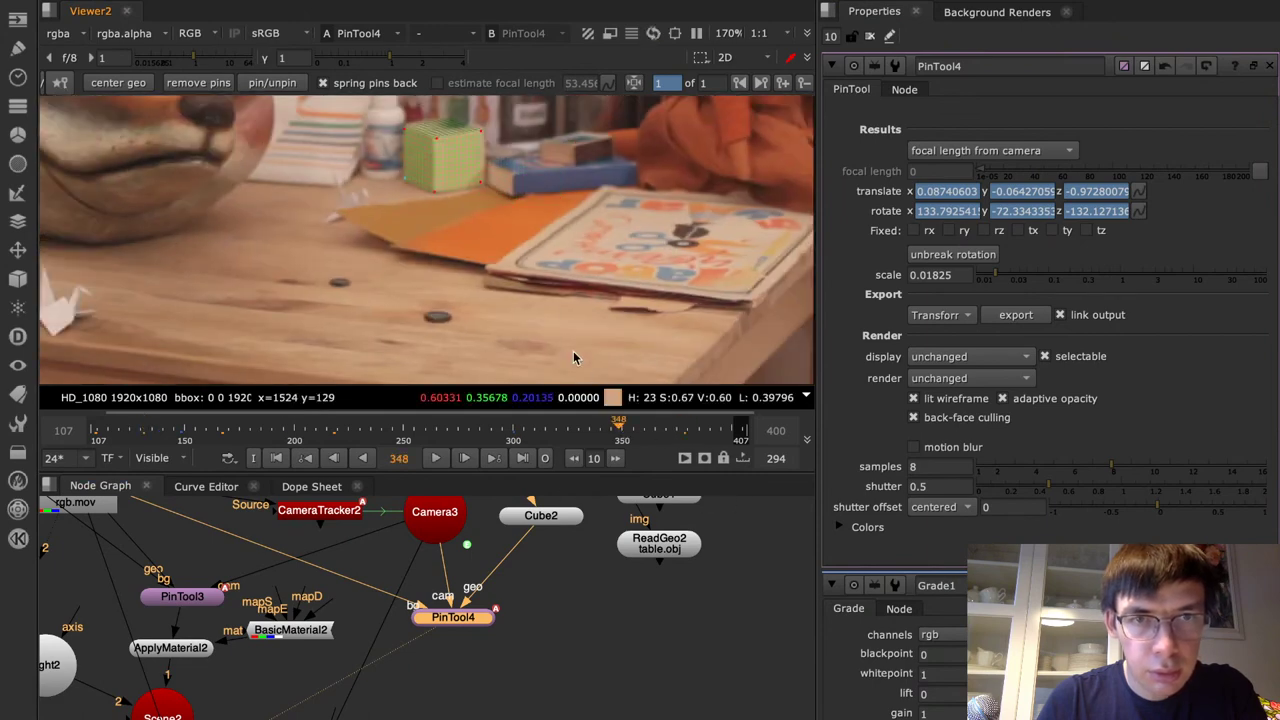
key(space)
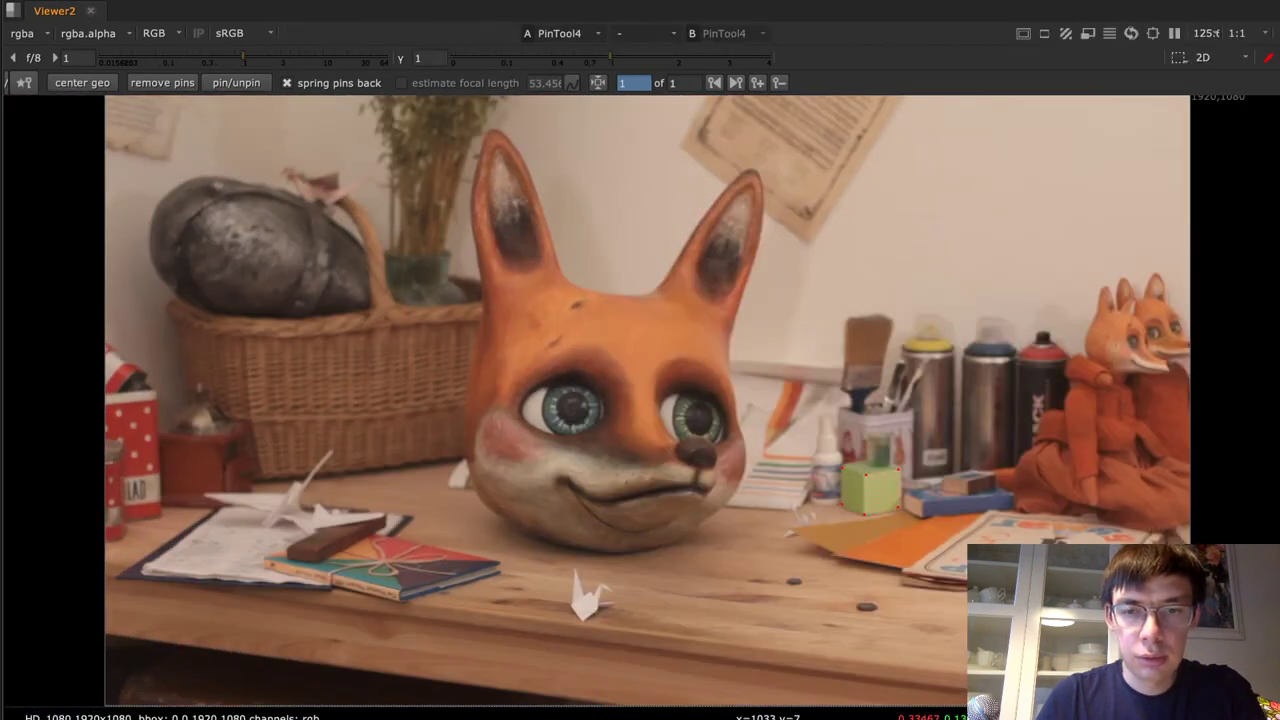
key(Home)
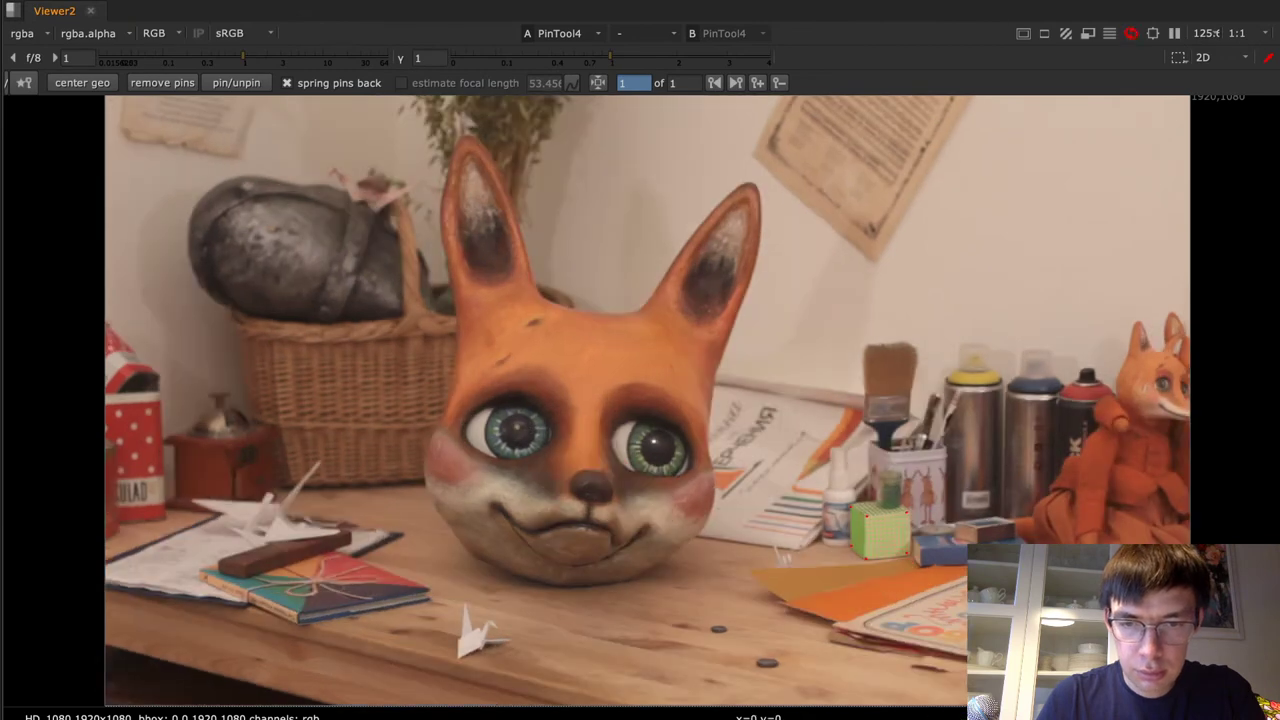
key(l)
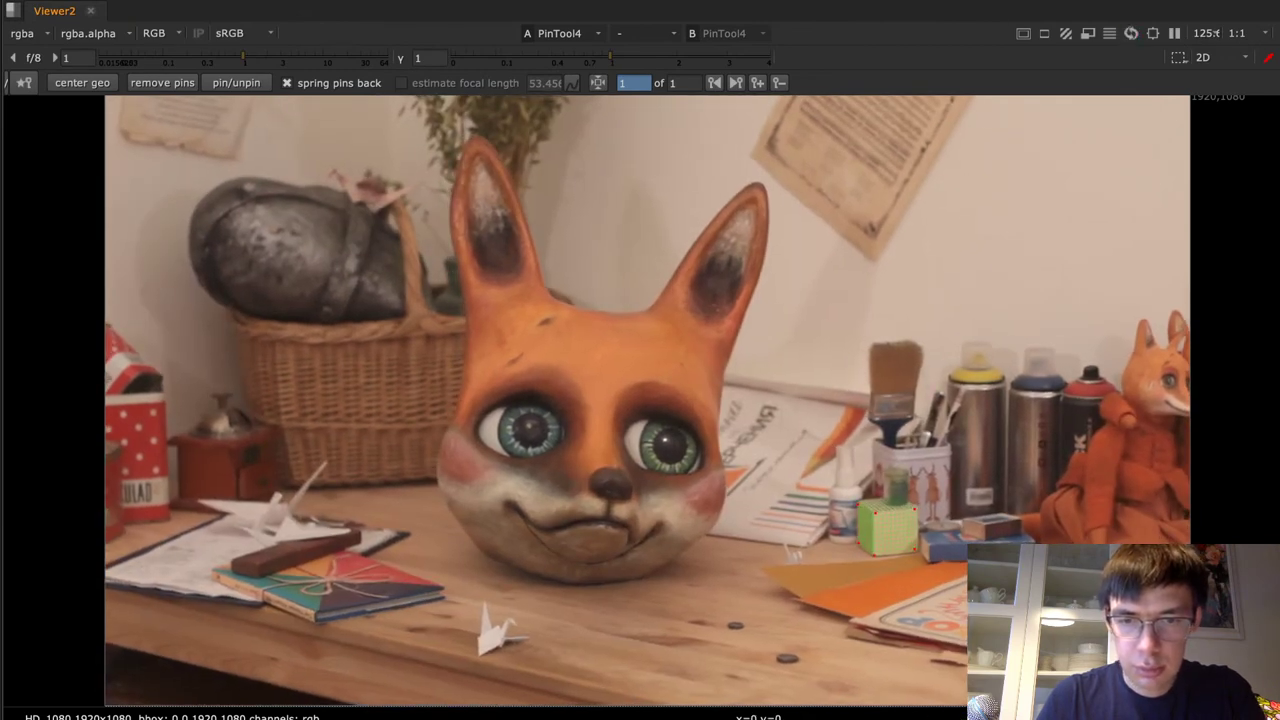
Try a viewer downscale of 1:8, and settle on 1:4 for faster playback
click(1242, 34)
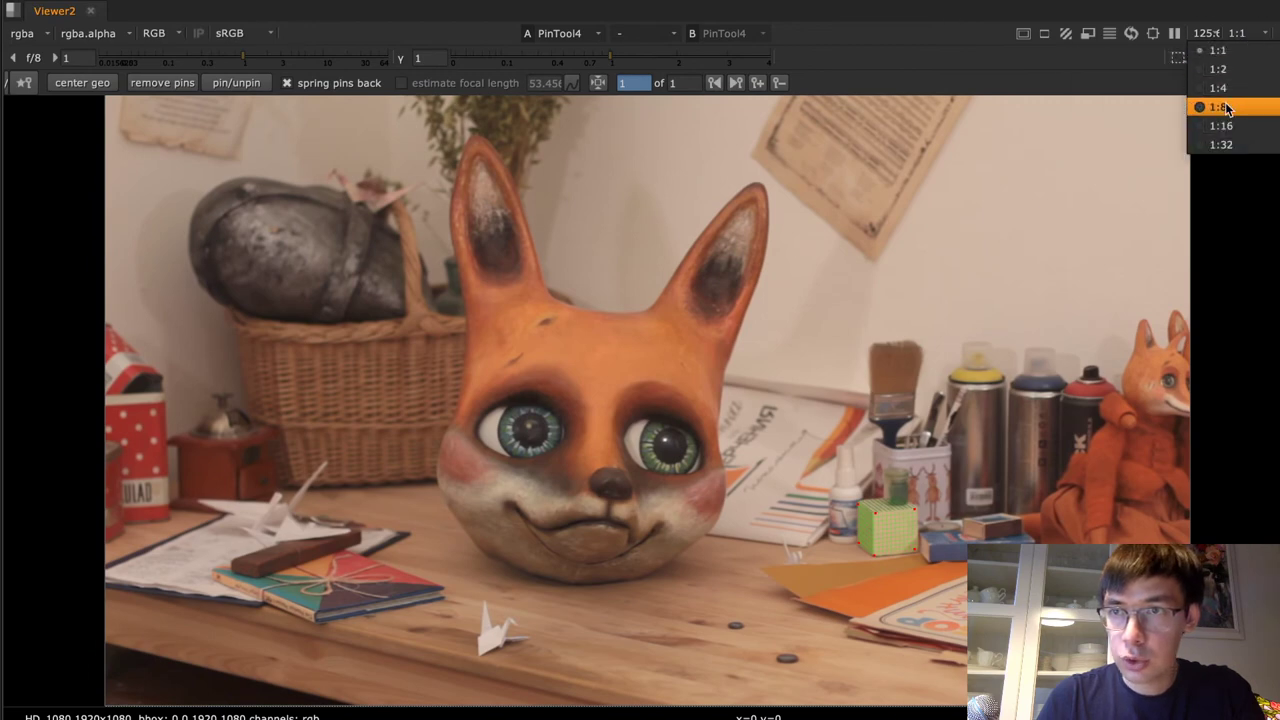
click(1228, 106)
click(1240, 34)
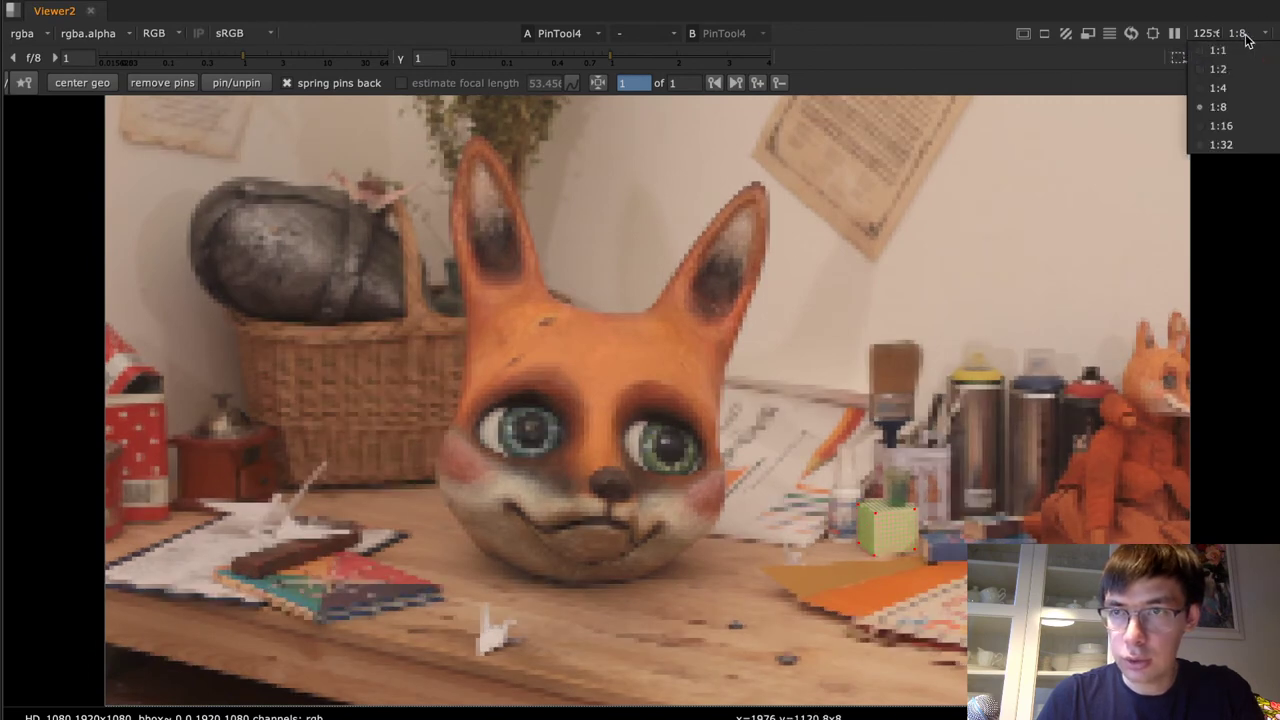
click(1228, 86)
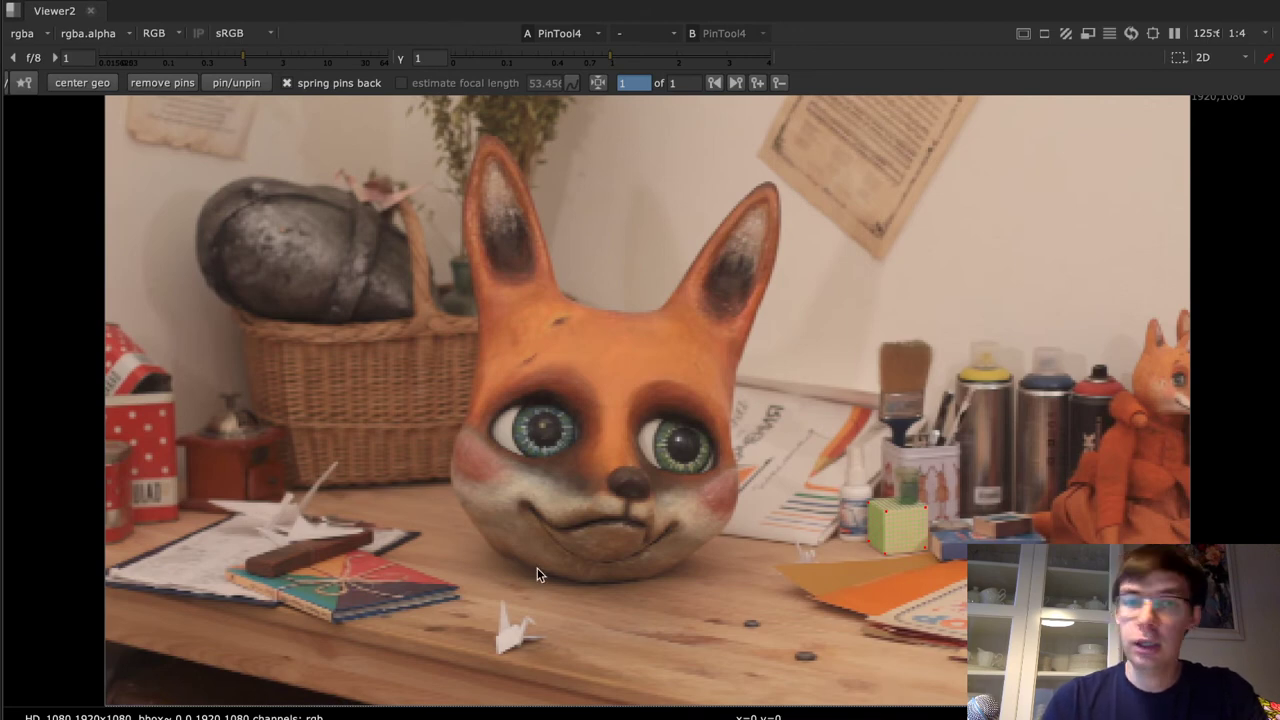
Restore the full workspace and view the Cube2 geometry, followed by the Read1 footage
key(space)
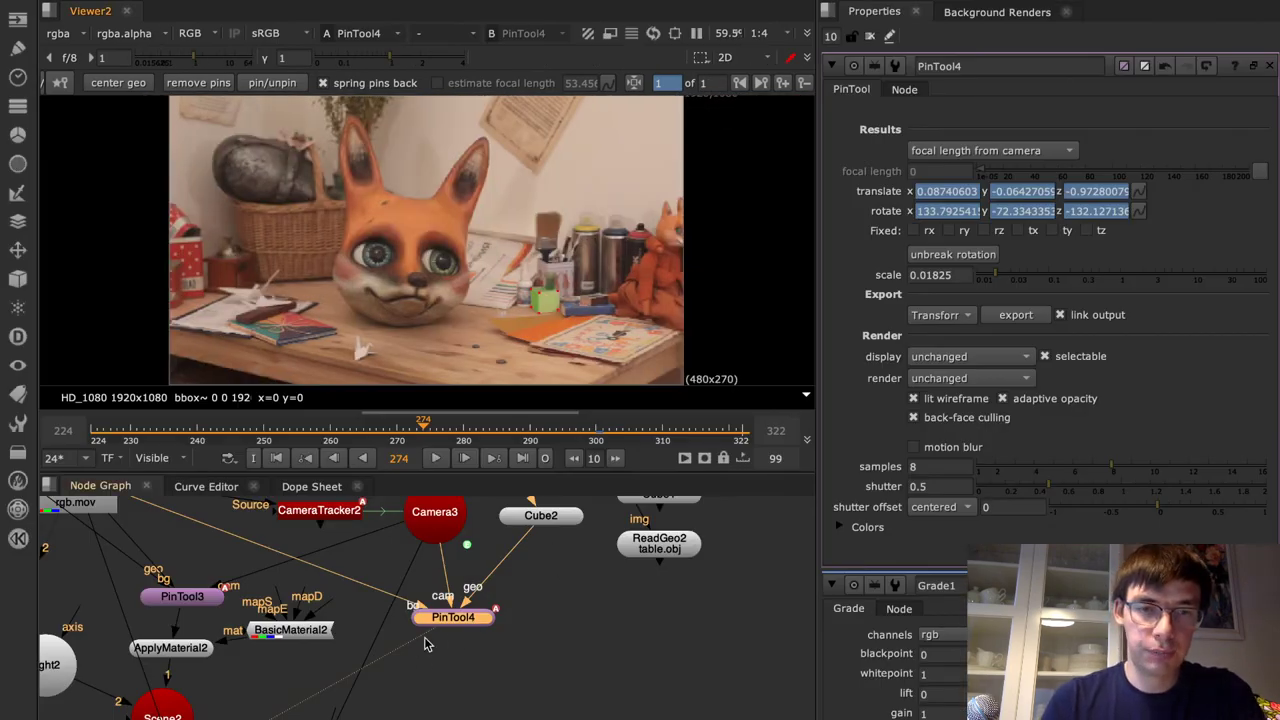
middle_drag(562, 495, 562, 513)
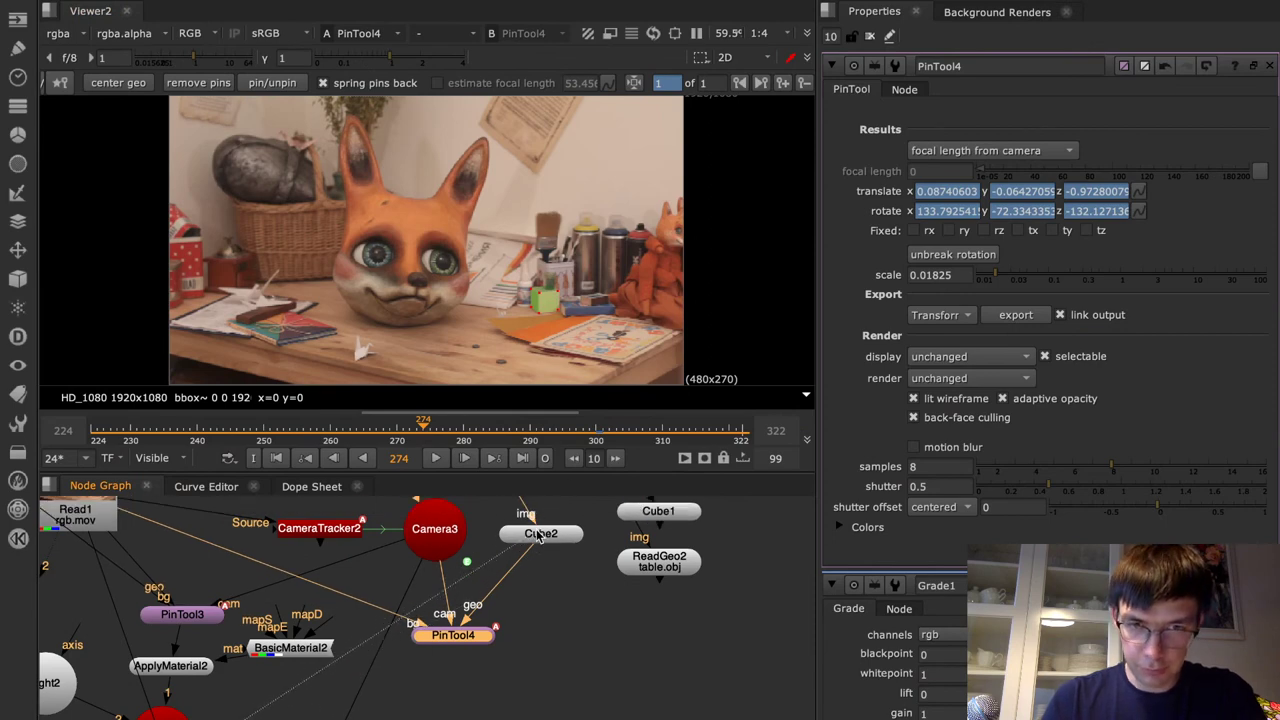
click(538, 536)
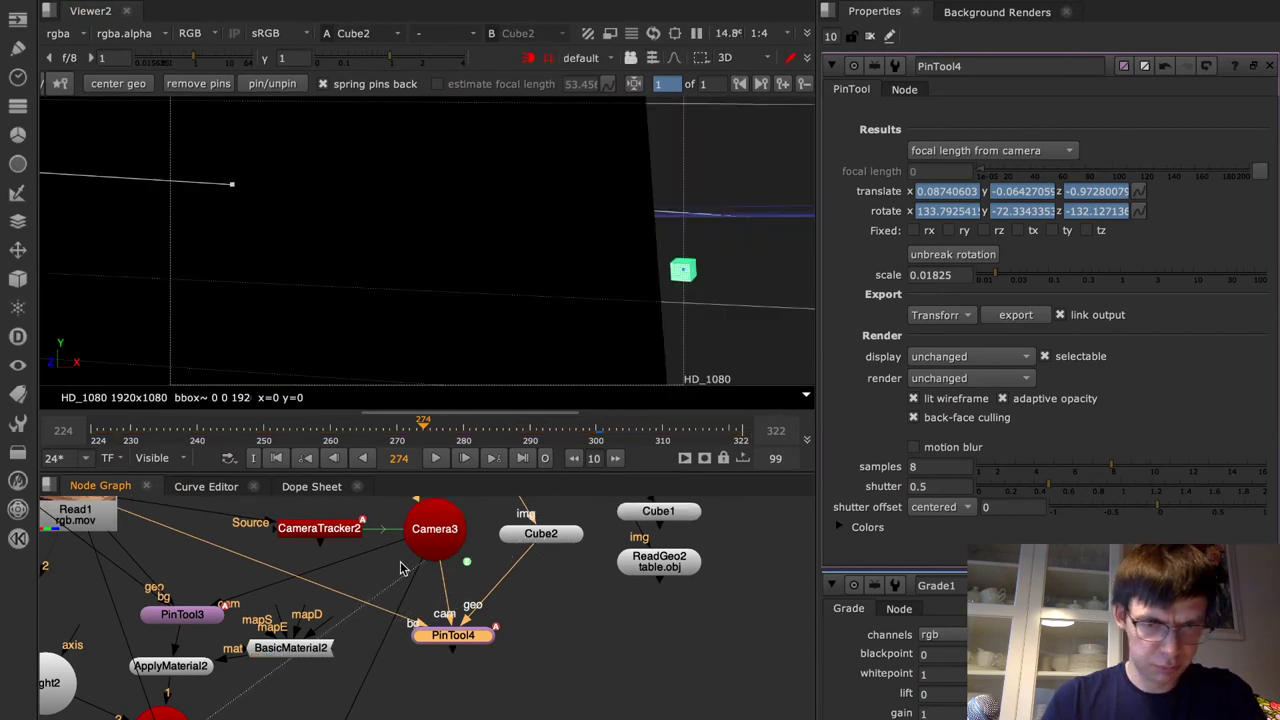
middle_drag(57, 541, 82, 541)
key(1)
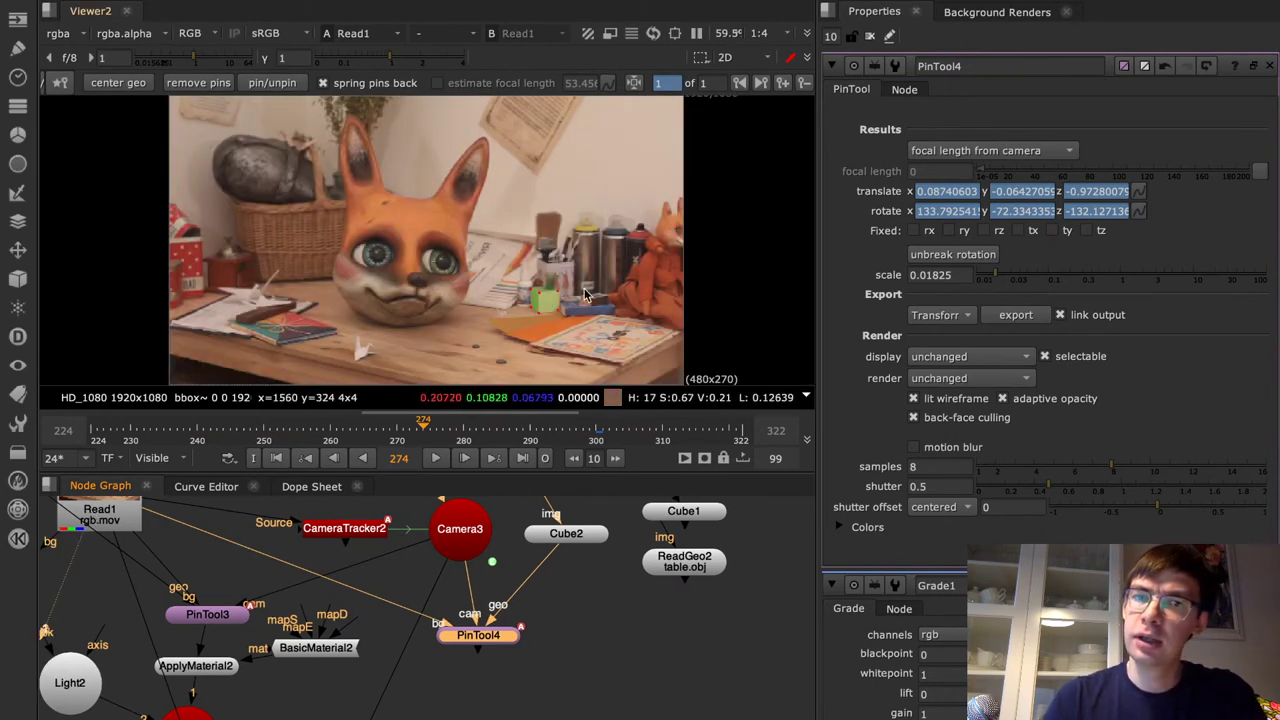
Play and scrub the Read1 footage with the cube overlay, stopping at frame 305
click(436, 458)
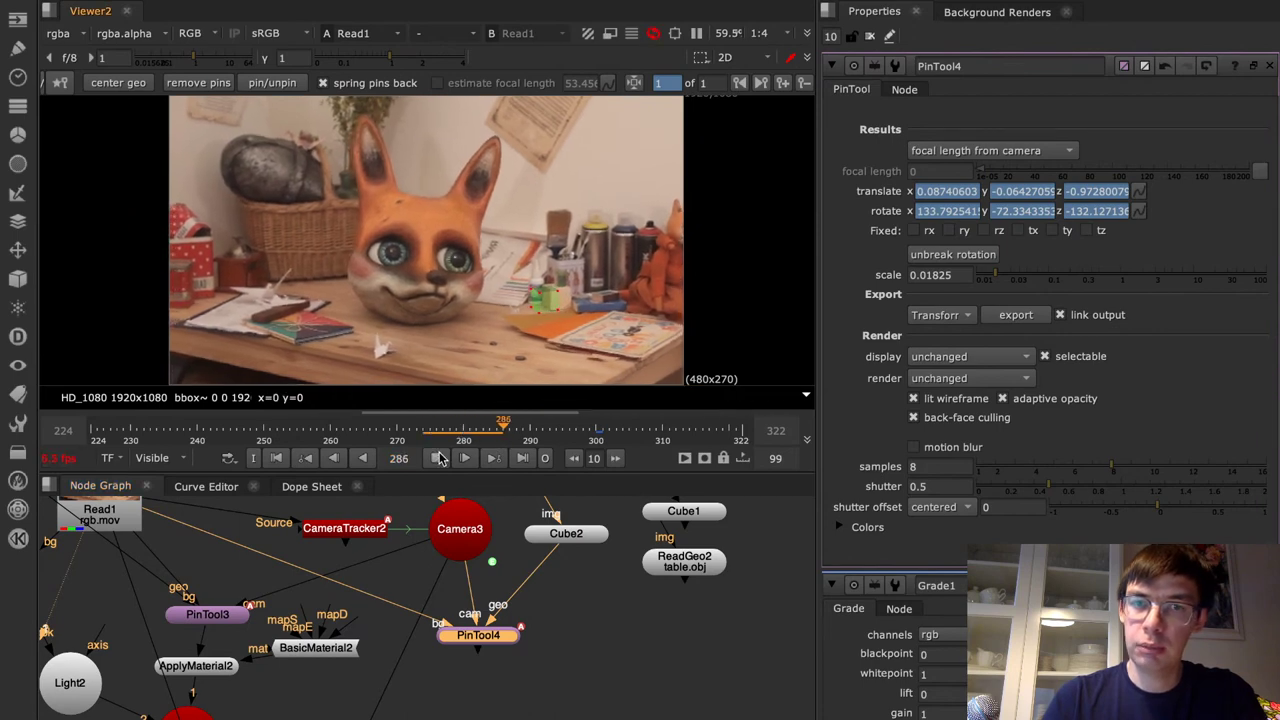
click(439, 458)
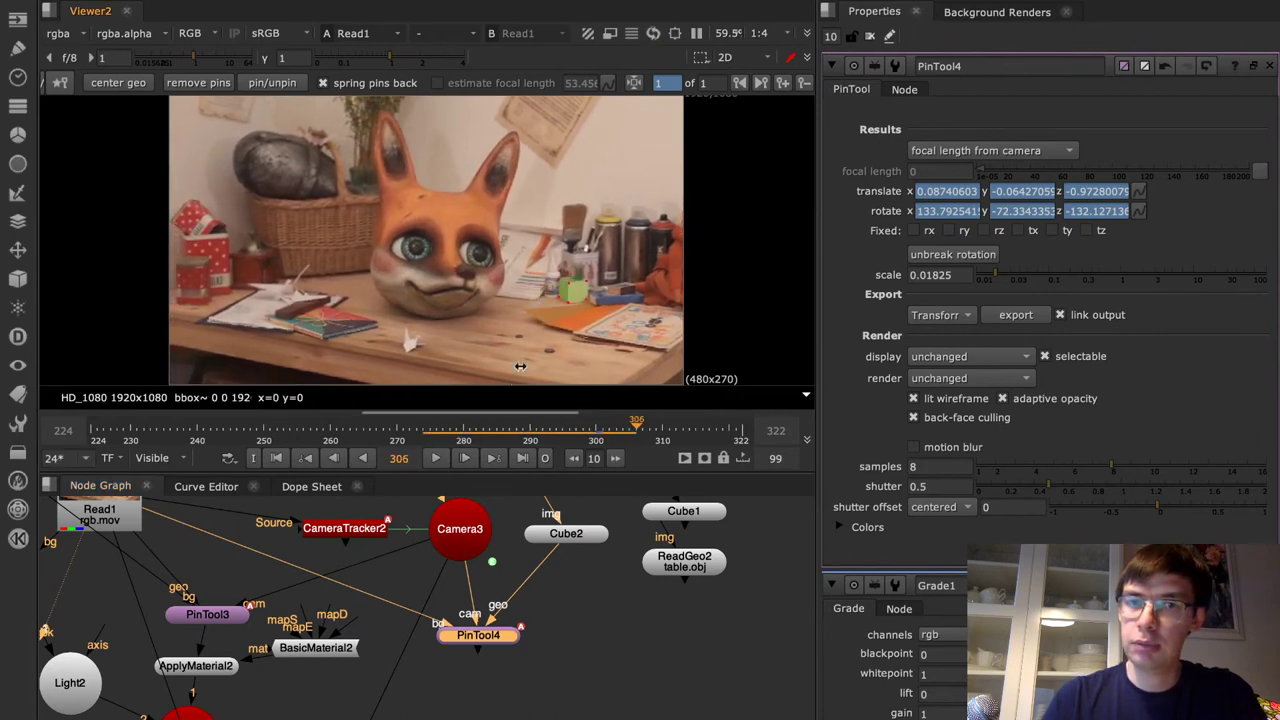
click(471, 430)
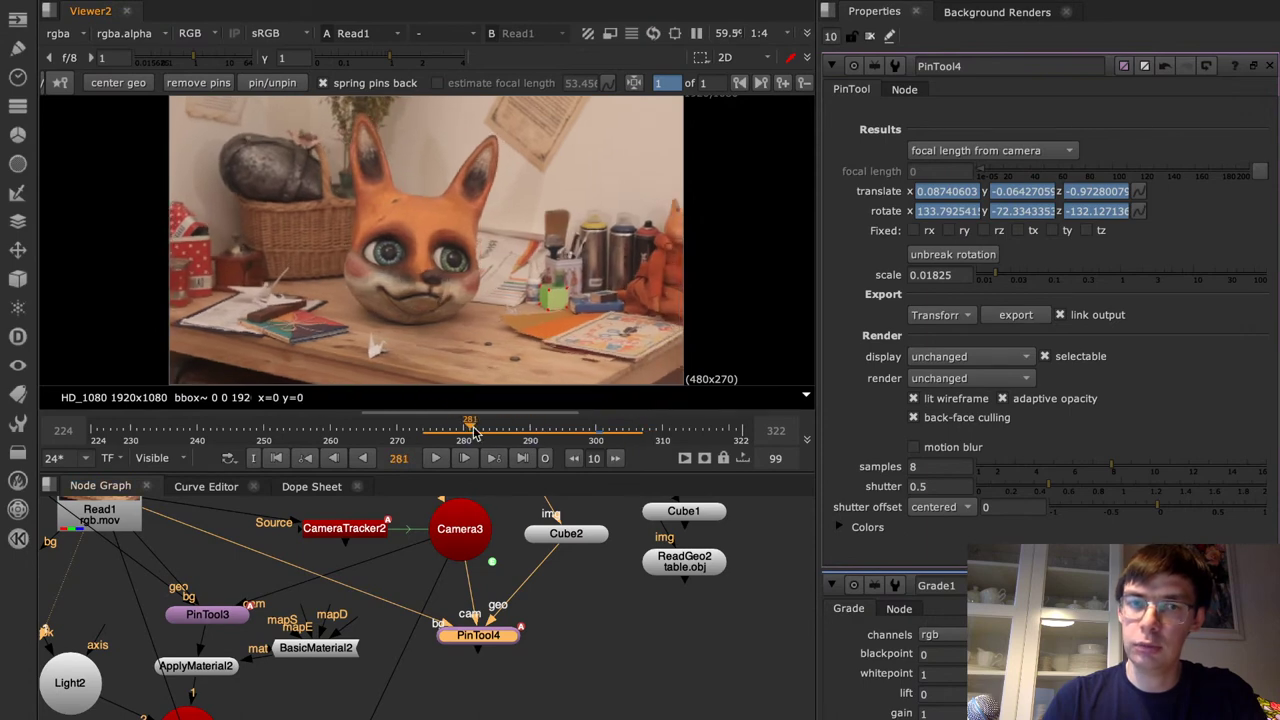
mouse_move(565, 440)
mouse_down()
mouse_move(591, 438)
mouse_move(488, 431)
mouse_move(437, 449)
mouse_move(613, 441)
mouse_move(514, 426)
mouse_move(630, 432)
mouse_up()
key(Right)
key(Right)
key(Right)
key(Right)
key(Right)
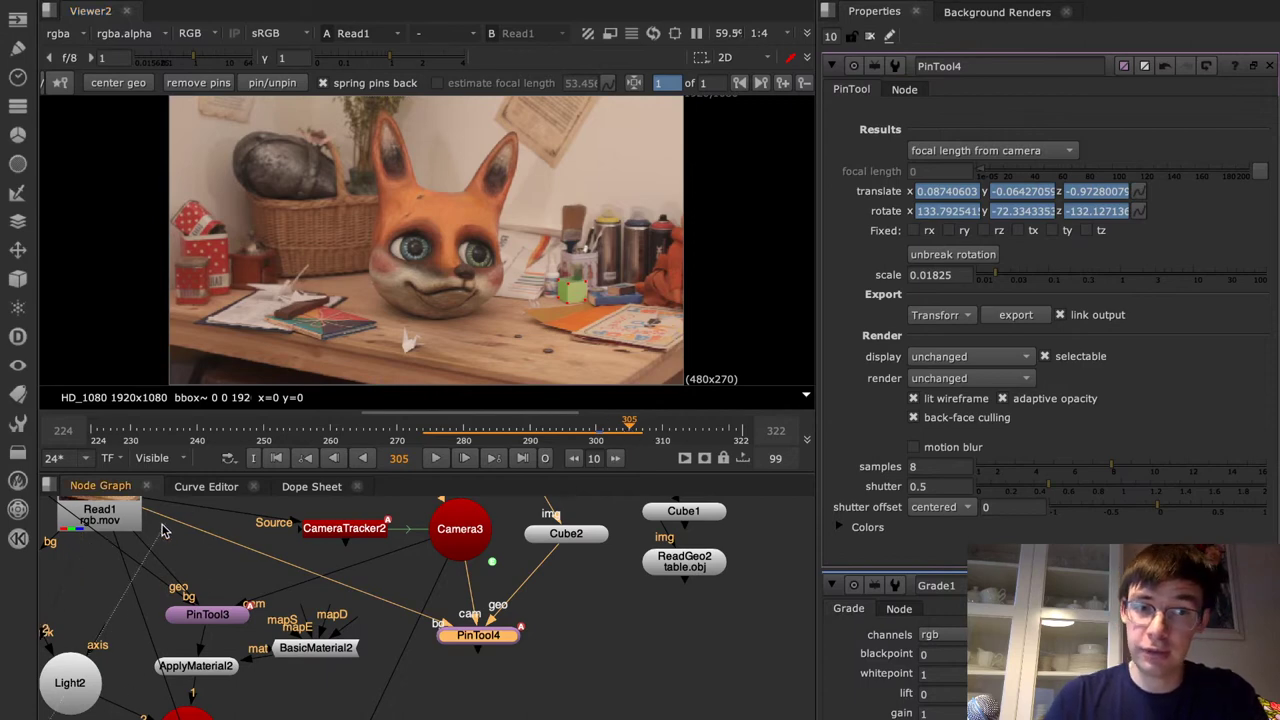
Move the Viewer2 node from below the node tree up next to PinTool4
right_click(184, 617)
click(100, 632)
middle_drag(103, 635, 238, 531)
scroll(237, 532, down, 5)
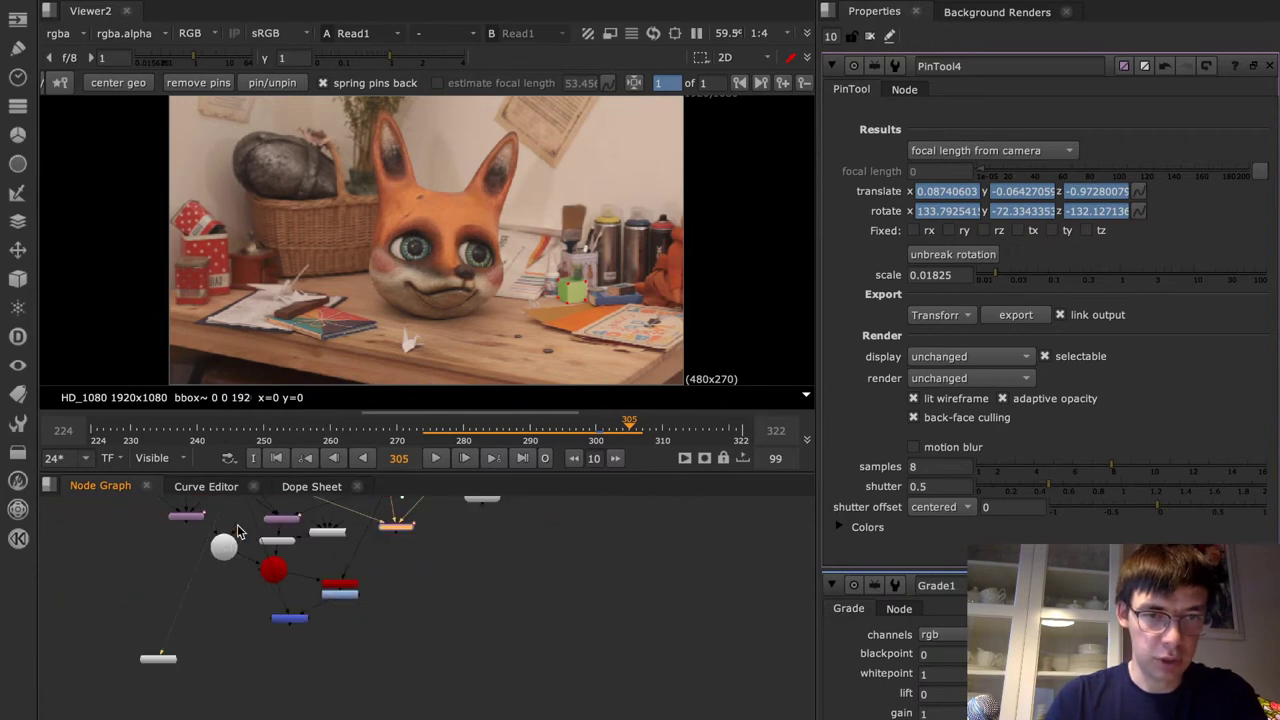
drag(160, 665, 502, 528)
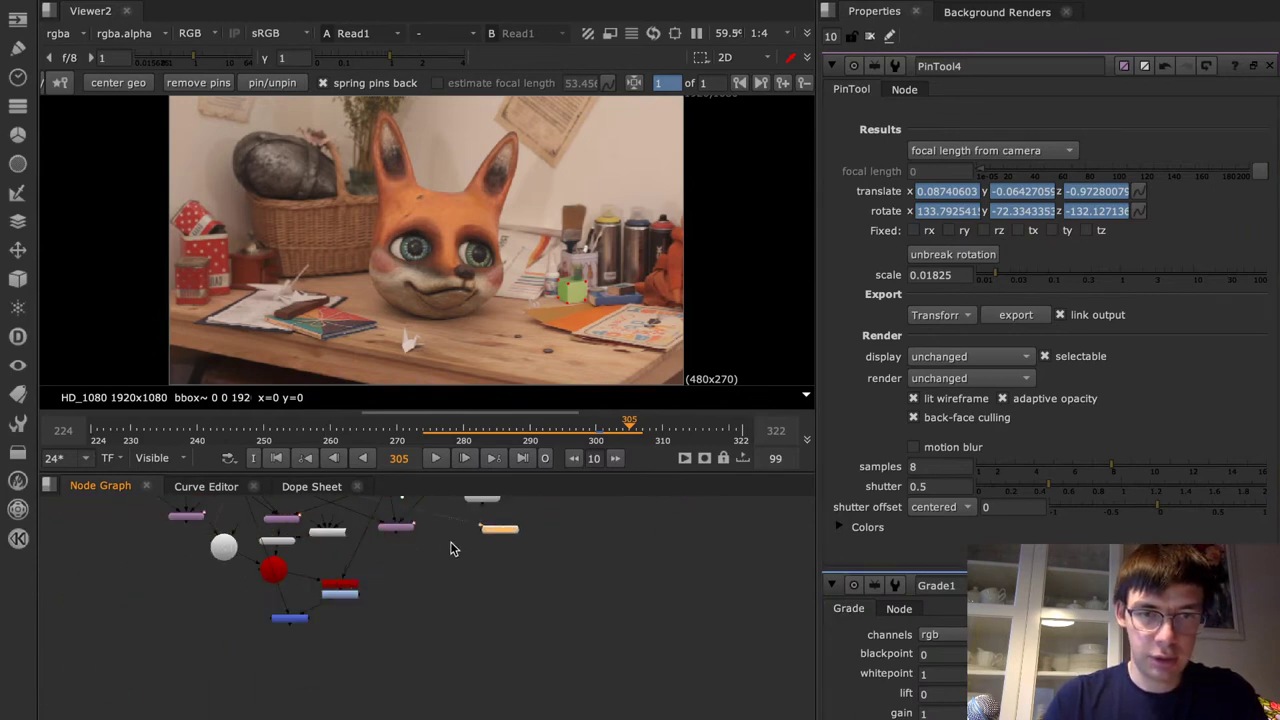
middle_drag(455, 525, 445, 719)
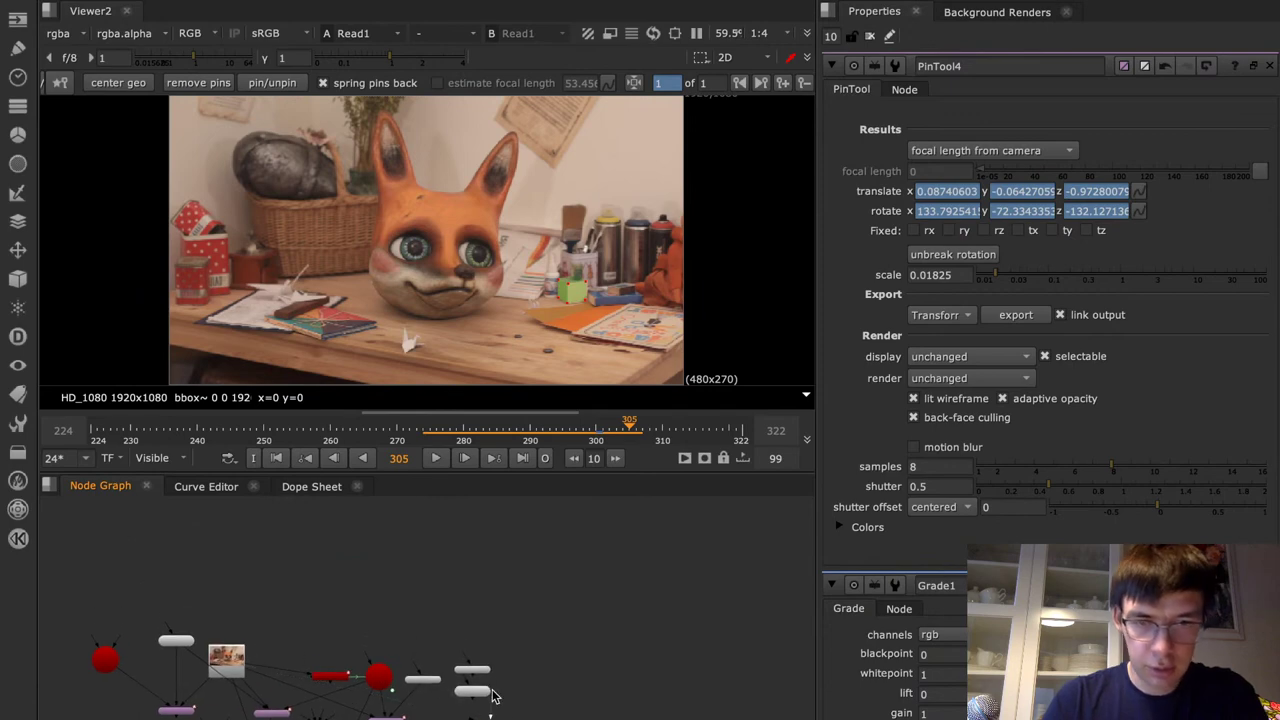
Shift the Viewer2 node lower beneath the table.obj ReadGeo2 node and show PinTool4 in the viewer
drag(470, 698, 471, 697)
scroll(461, 718, up, 5)
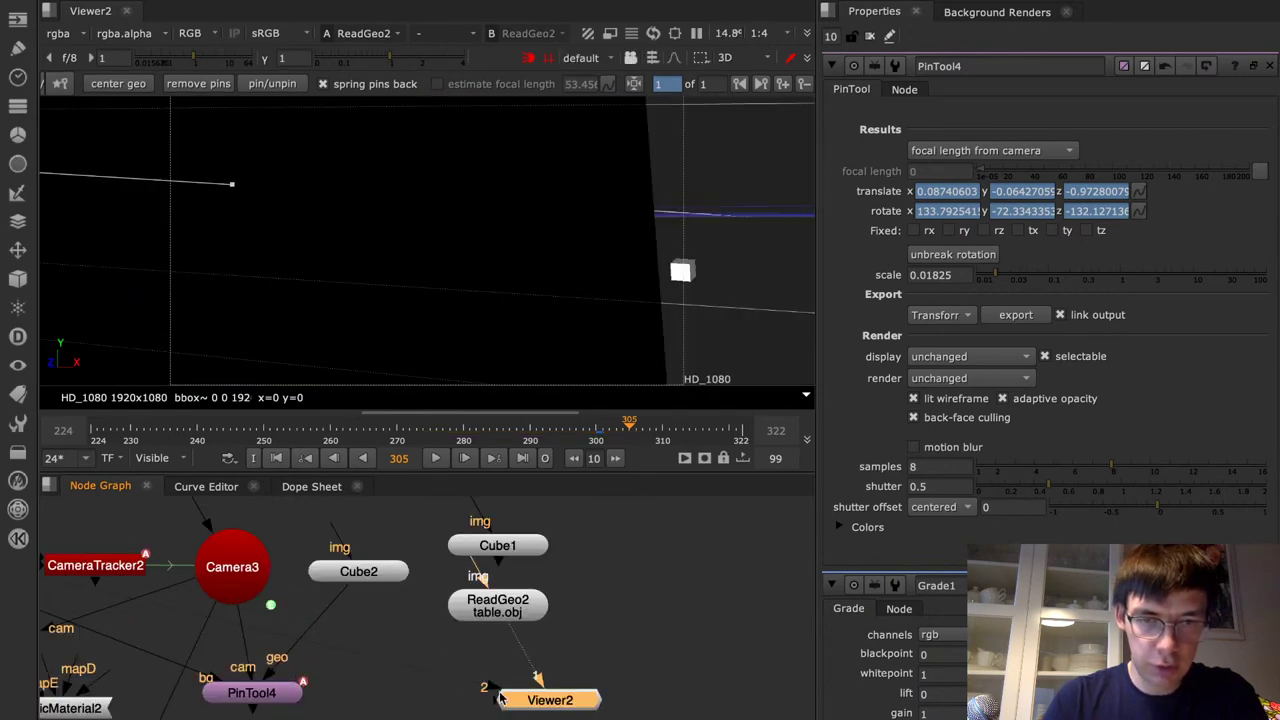
drag(547, 705, 525, 719)
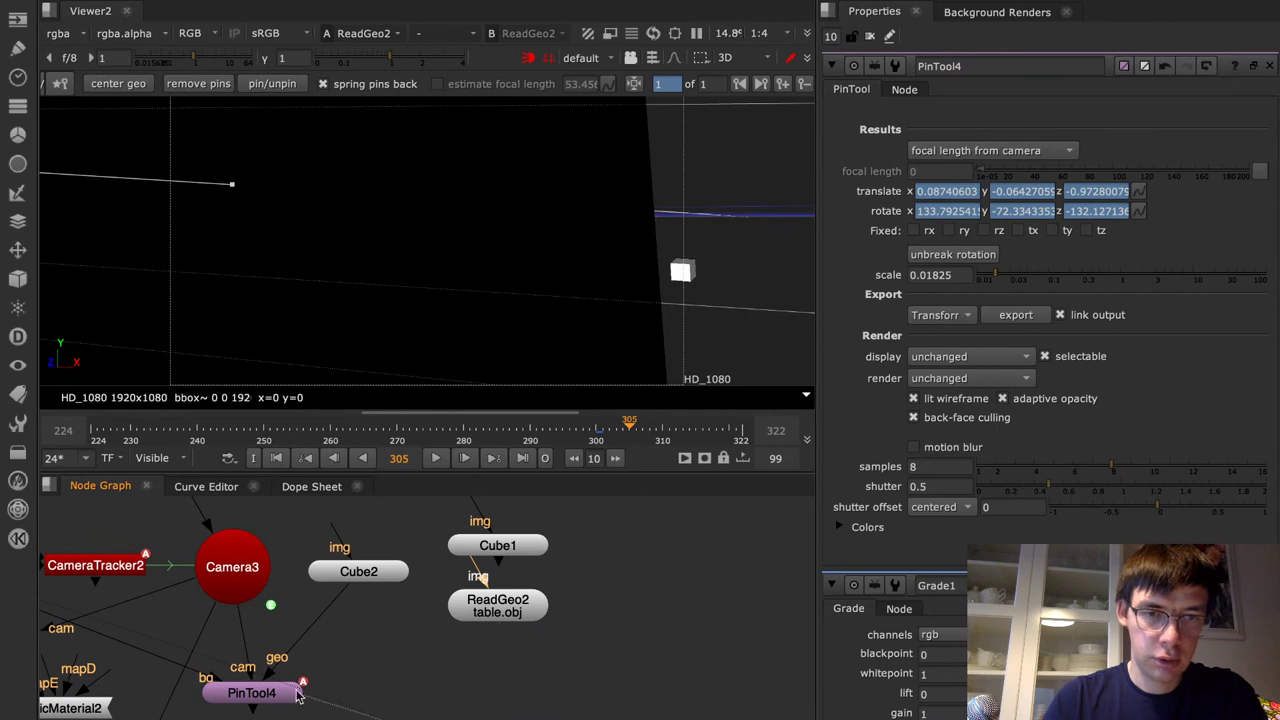
click(251, 692)
key(1)
key(Tab)
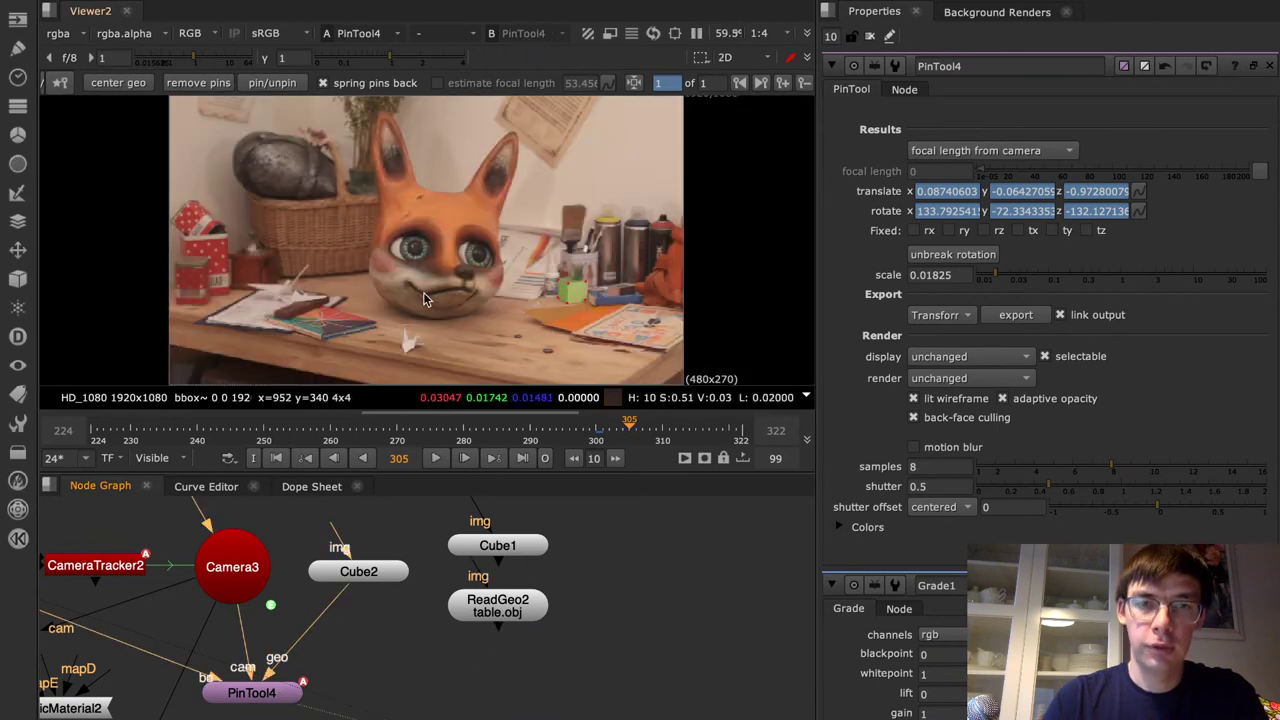
Play the fox head footage with the PinTool4 node in view, stopping at frame 258
click(437, 458)
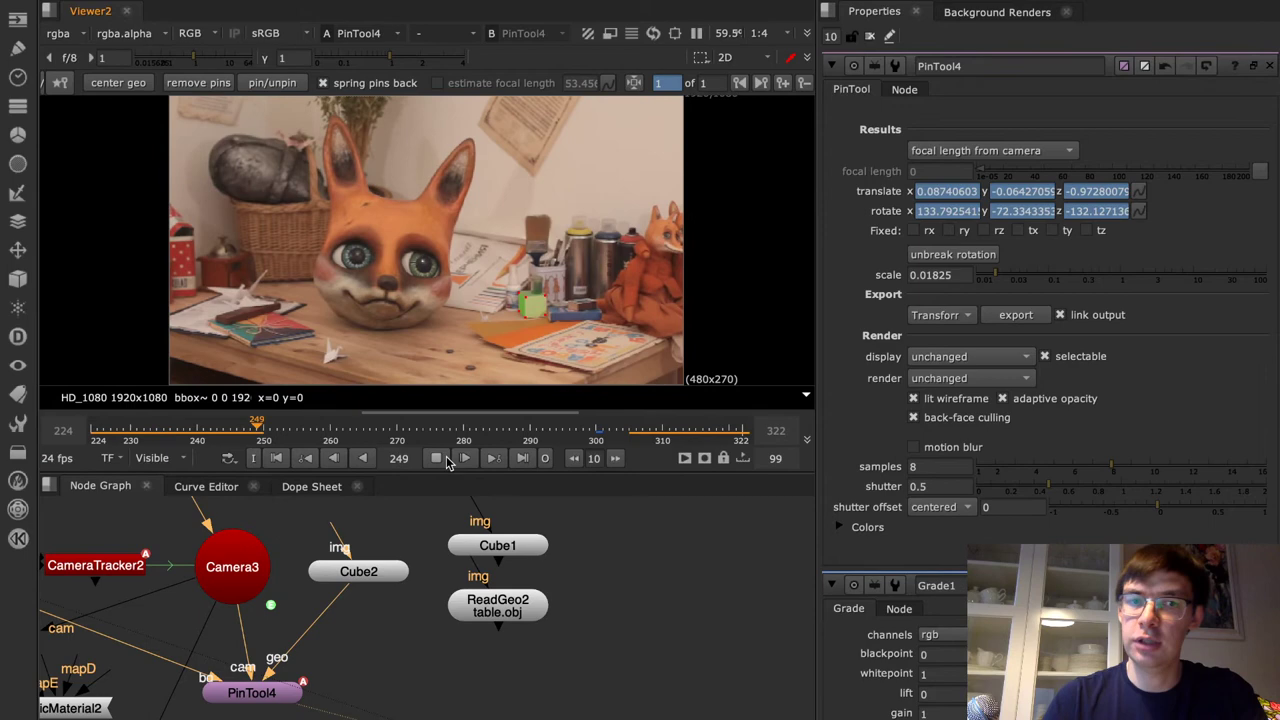
click(445, 459)
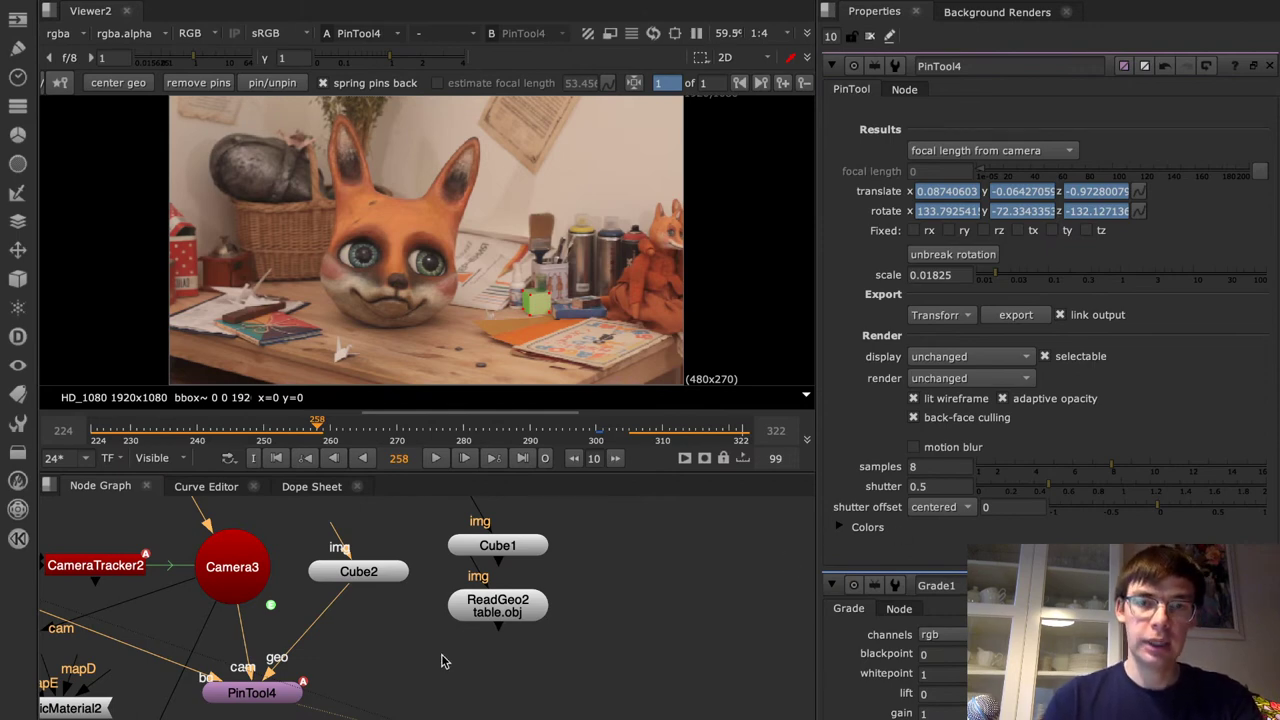
Switch to Safari and show the presentation slide titled Animation
key(super+Tab)
key(super+Tab)
key(super+Tab)
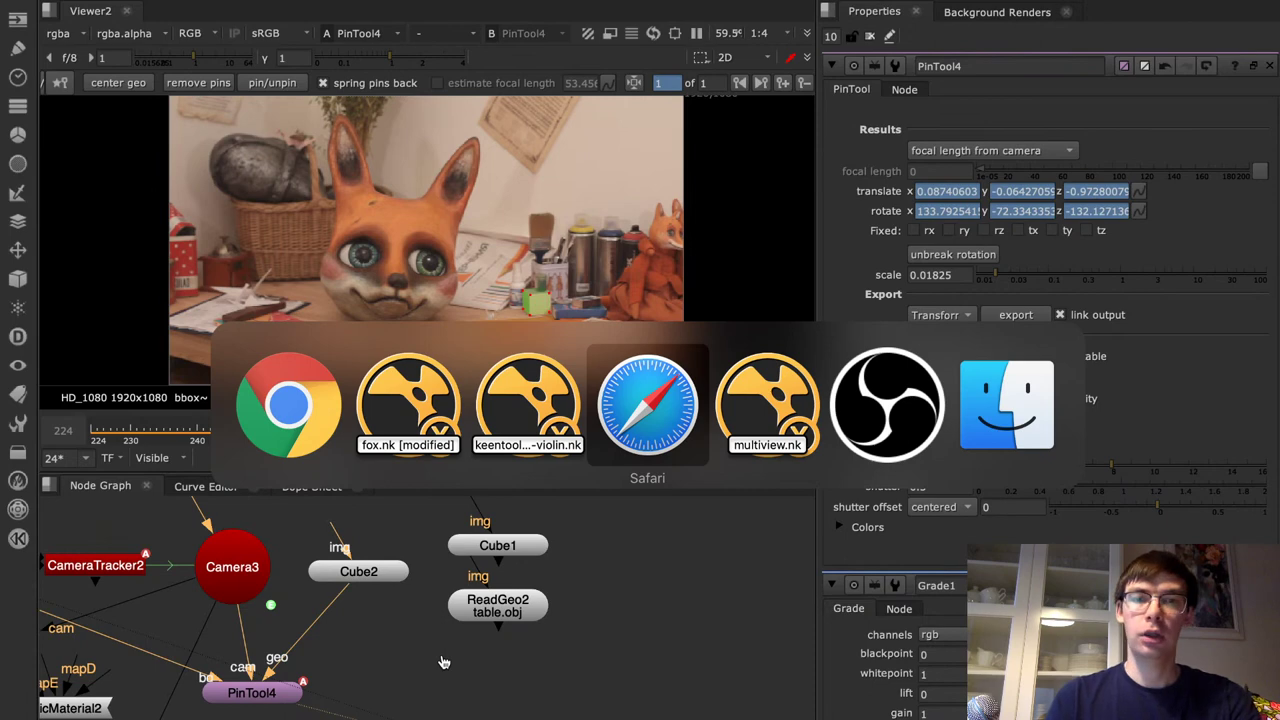
key(Right)
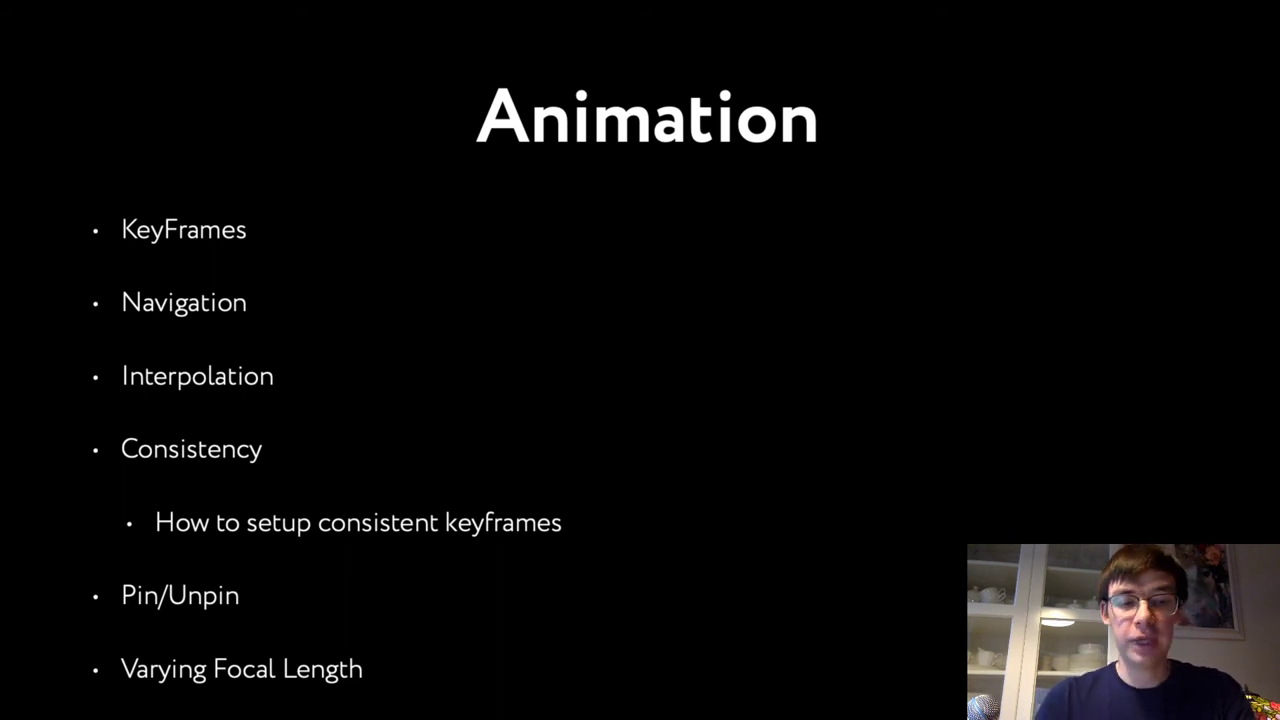
Switch to the KeenTools violin Nuke script, then scrub and play the Read2 violinist footage, stopping at frame 25
key(super+Tab)
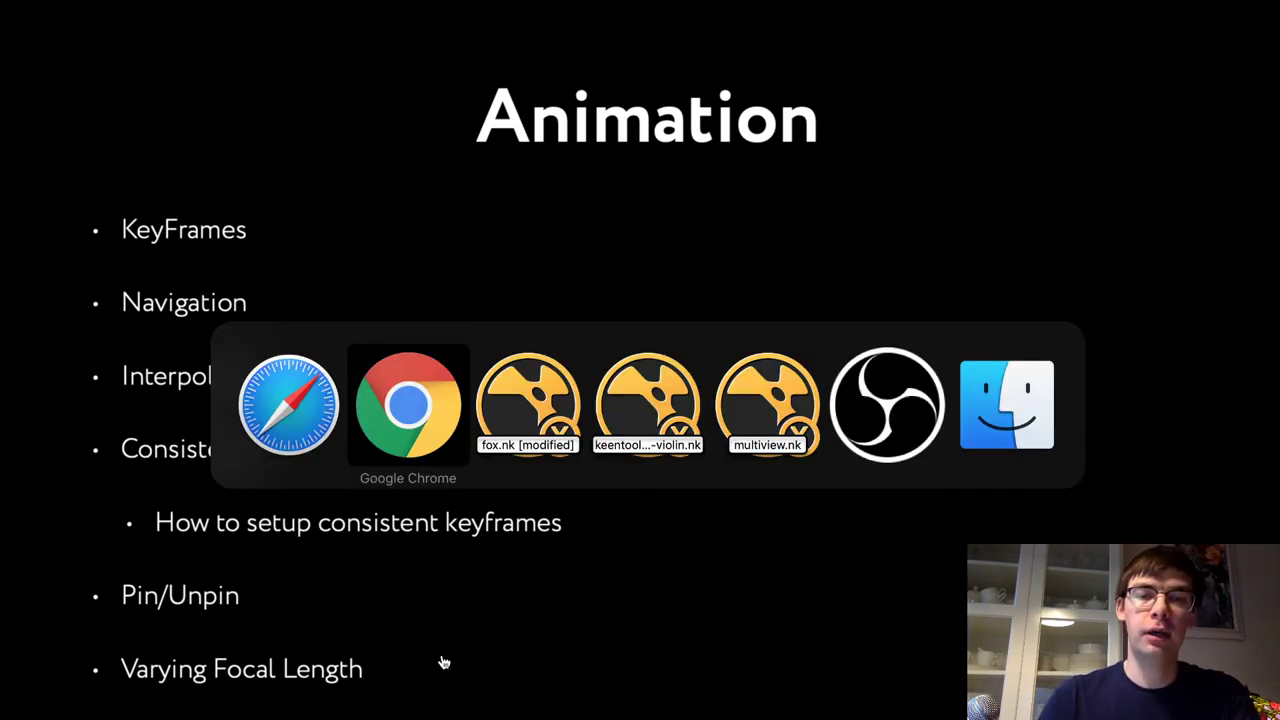
key(super+Tab)
key(super+Tab)
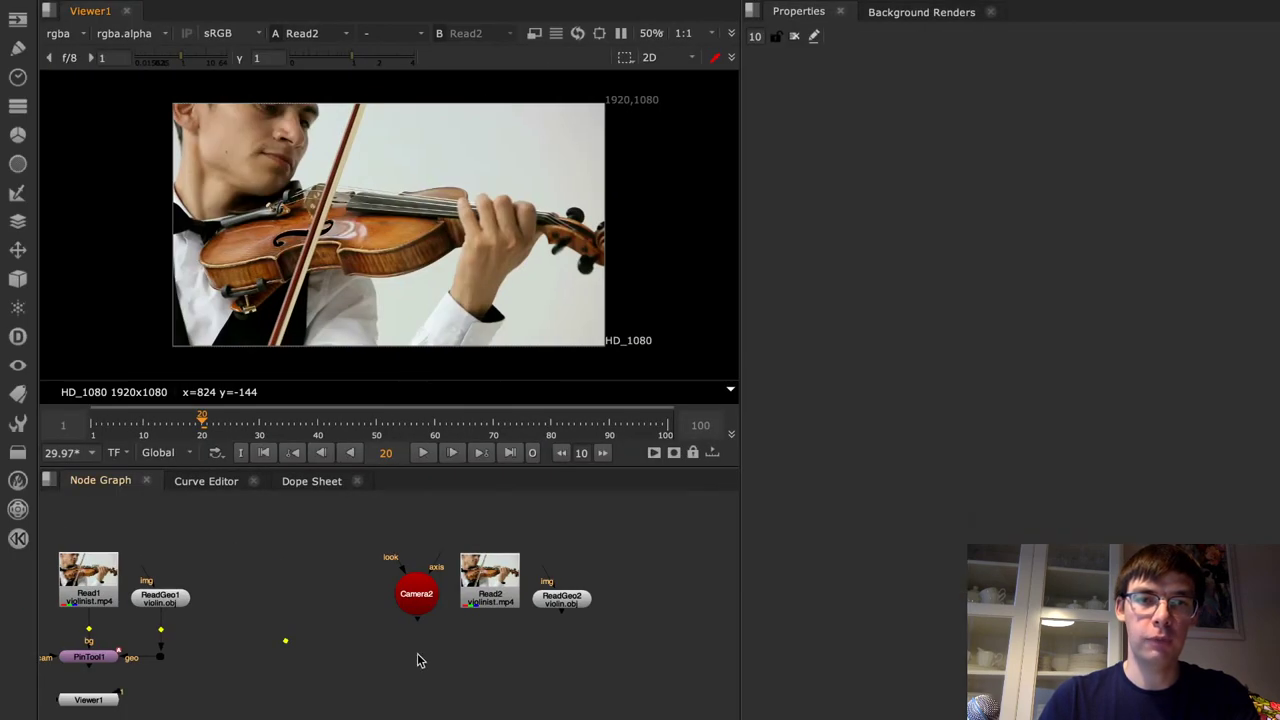
click(197, 424)
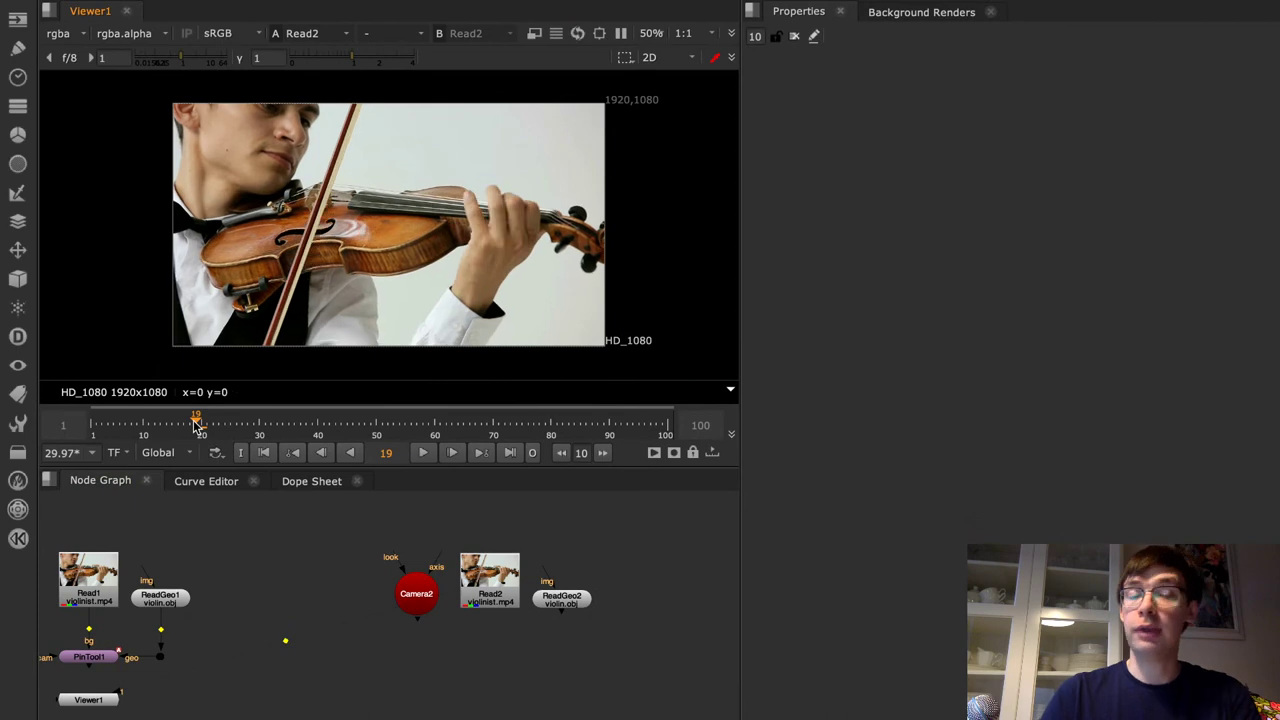
drag(199, 426, 326, 428)
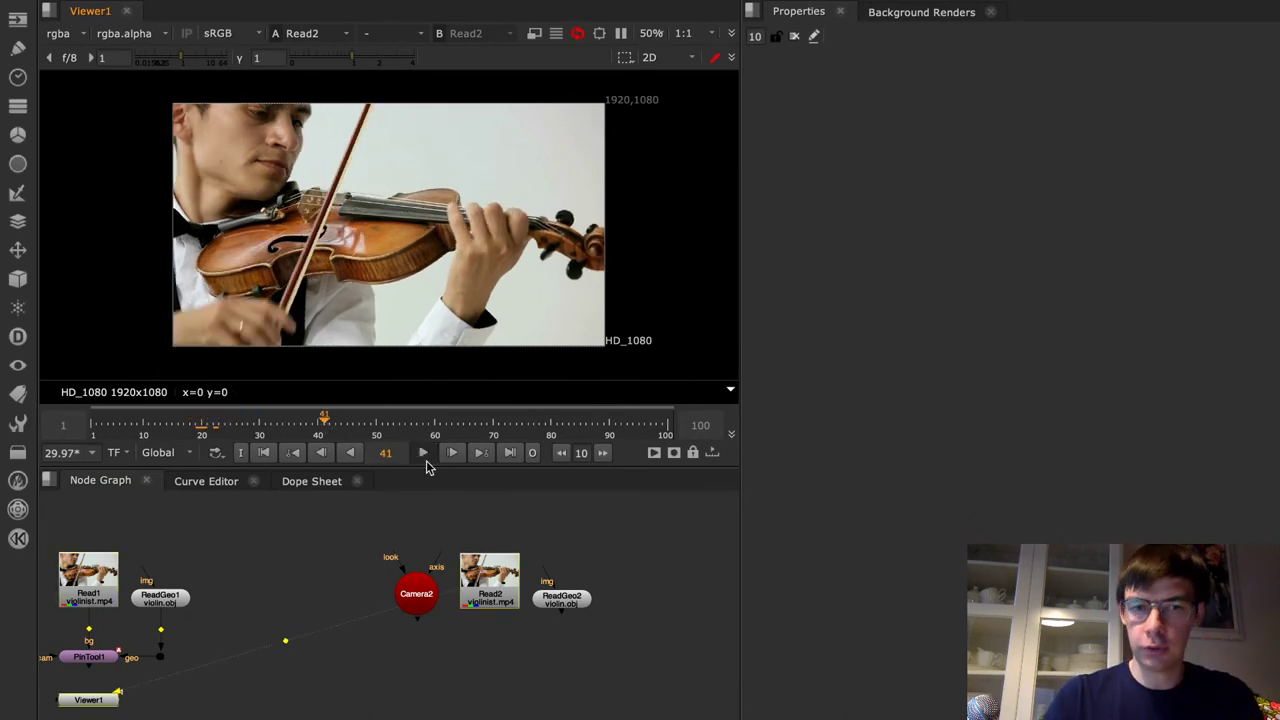
click(423, 453)
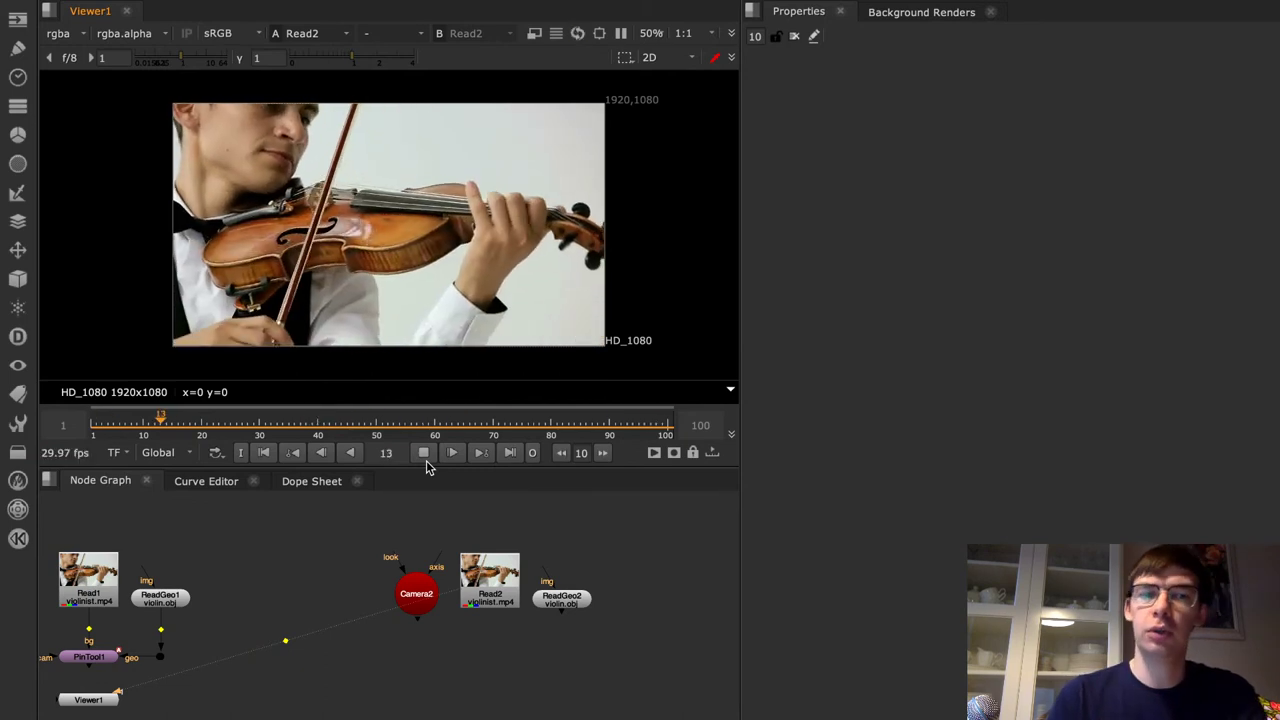
click(424, 452)
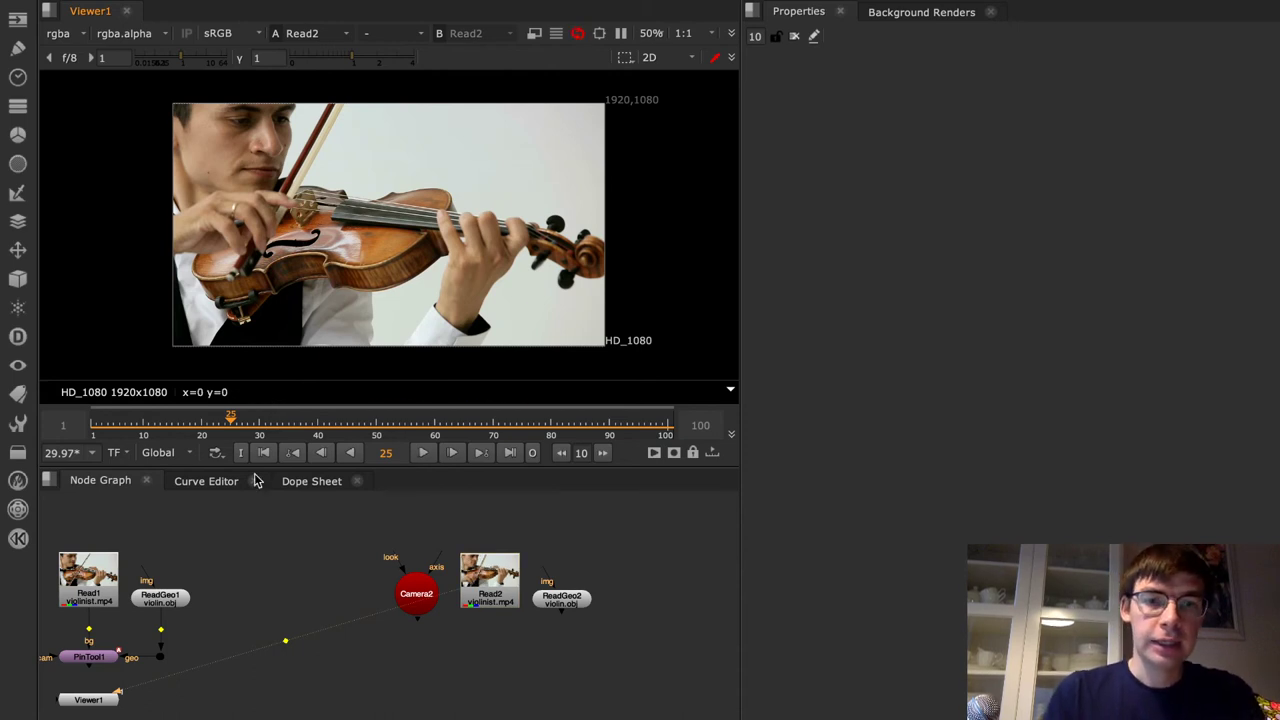
Move the Viewer1 node beneath the Read2 group and show the ReadGeo2 violin geometry from the front in 3D
drag(106, 702, 438, 719)
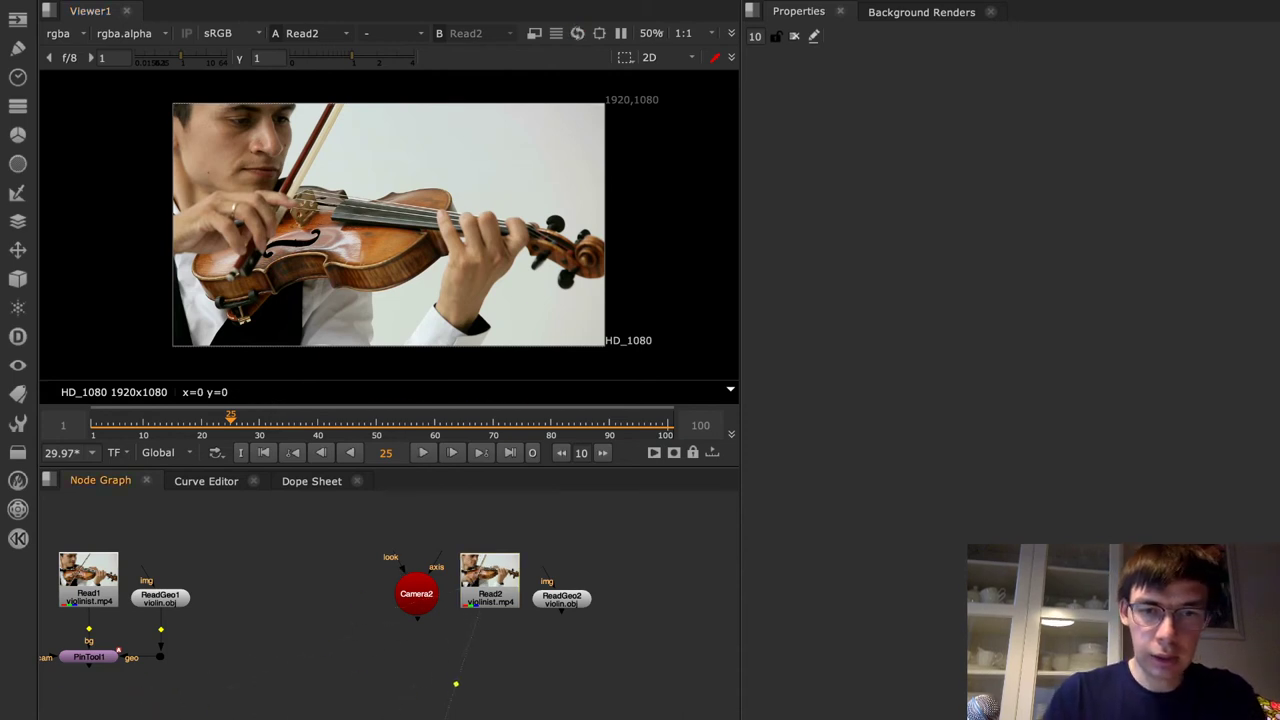
click(581, 601)
key(1)
click(553, 190)
middle_drag(507, 228, 495, 236)
ctrl+drag(495, 236, 703, 157)
Open Camera2's projection settings and check its focal length
double_click(419, 595)
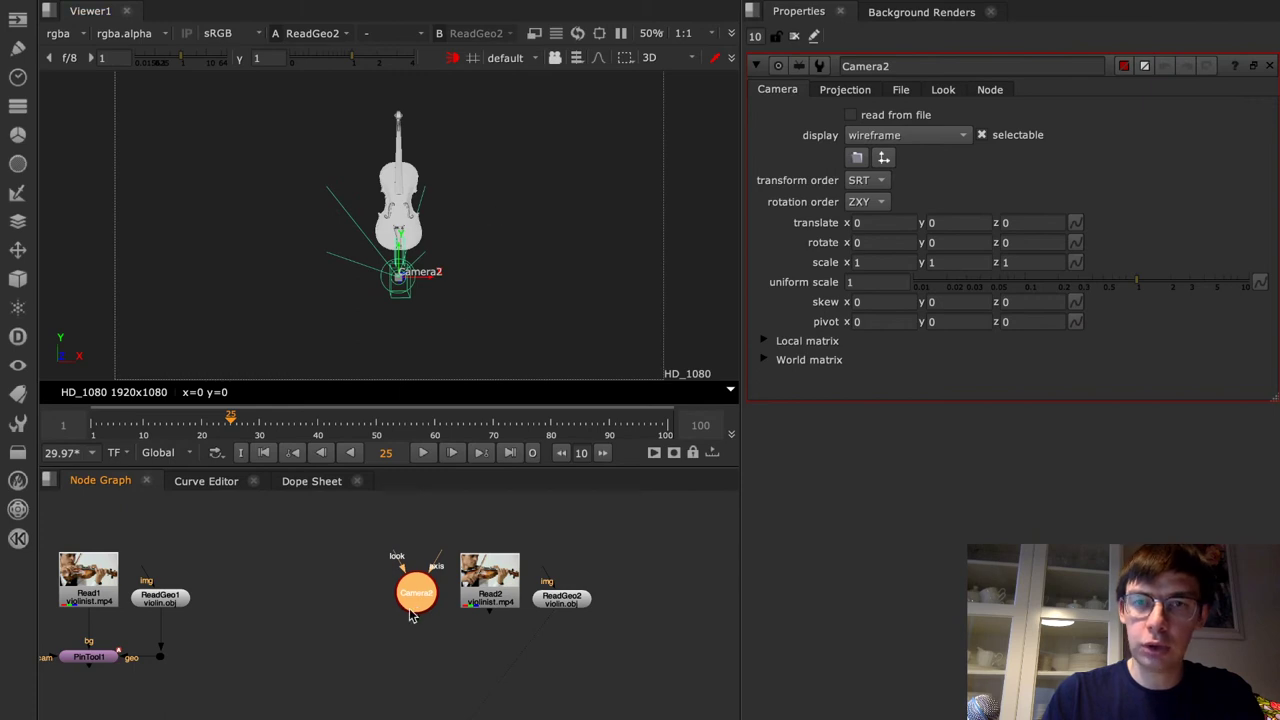
click(850, 89)
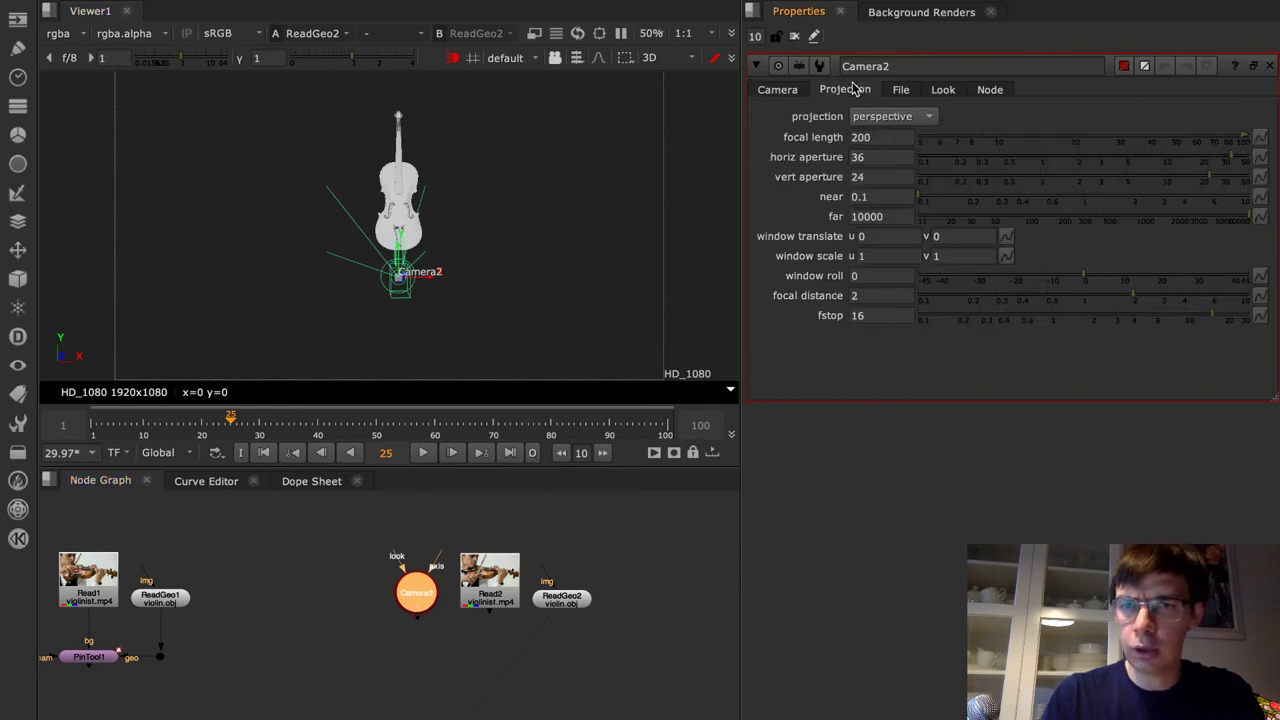
double_click(863, 137)
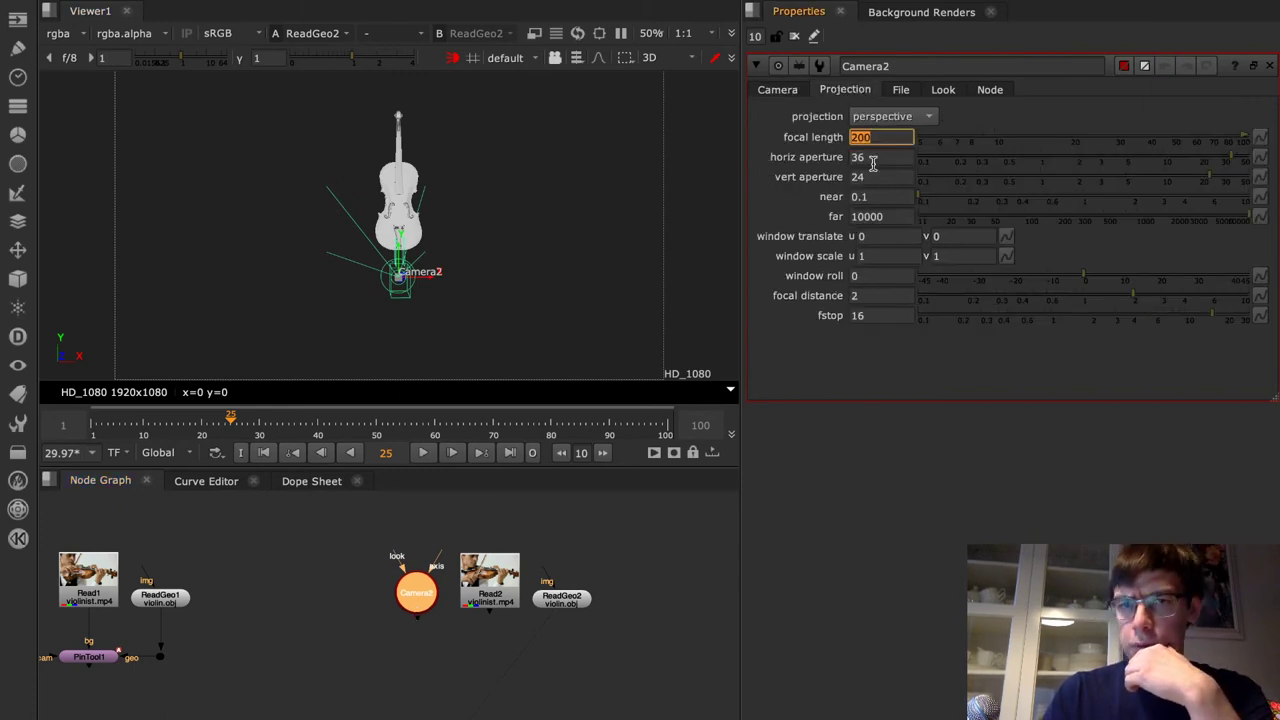
click(475, 640)
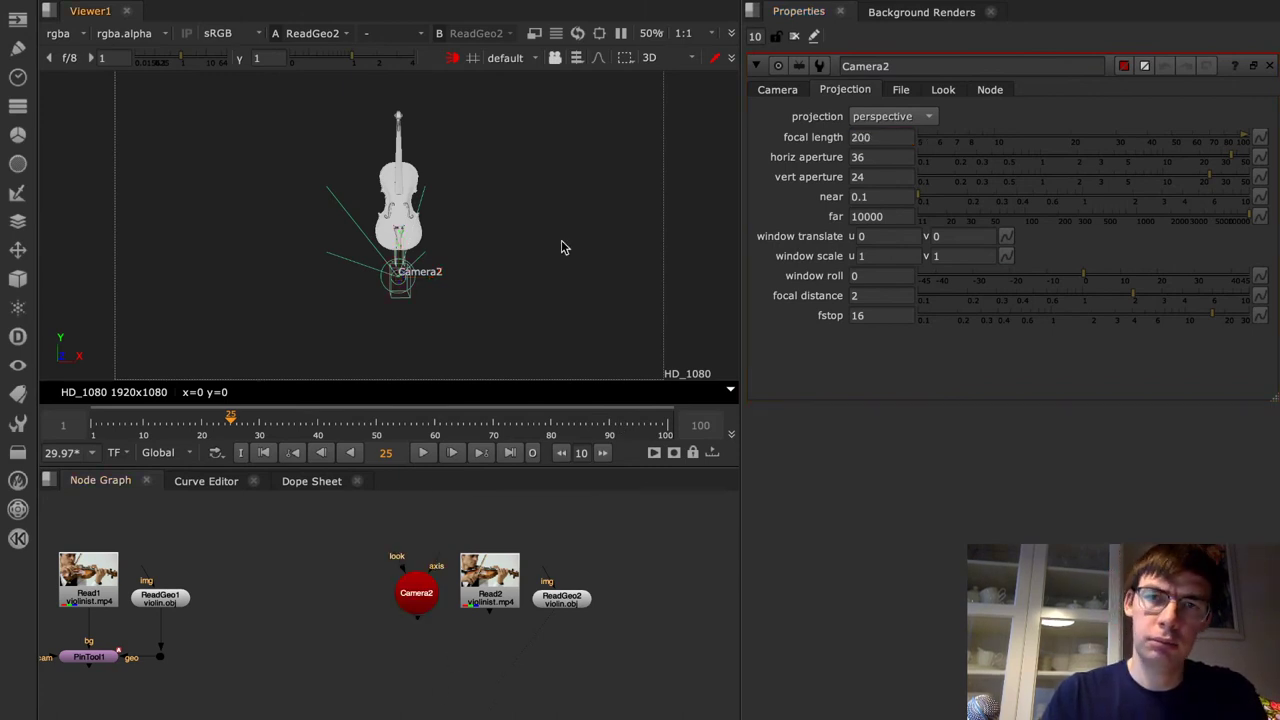
key(Tab)
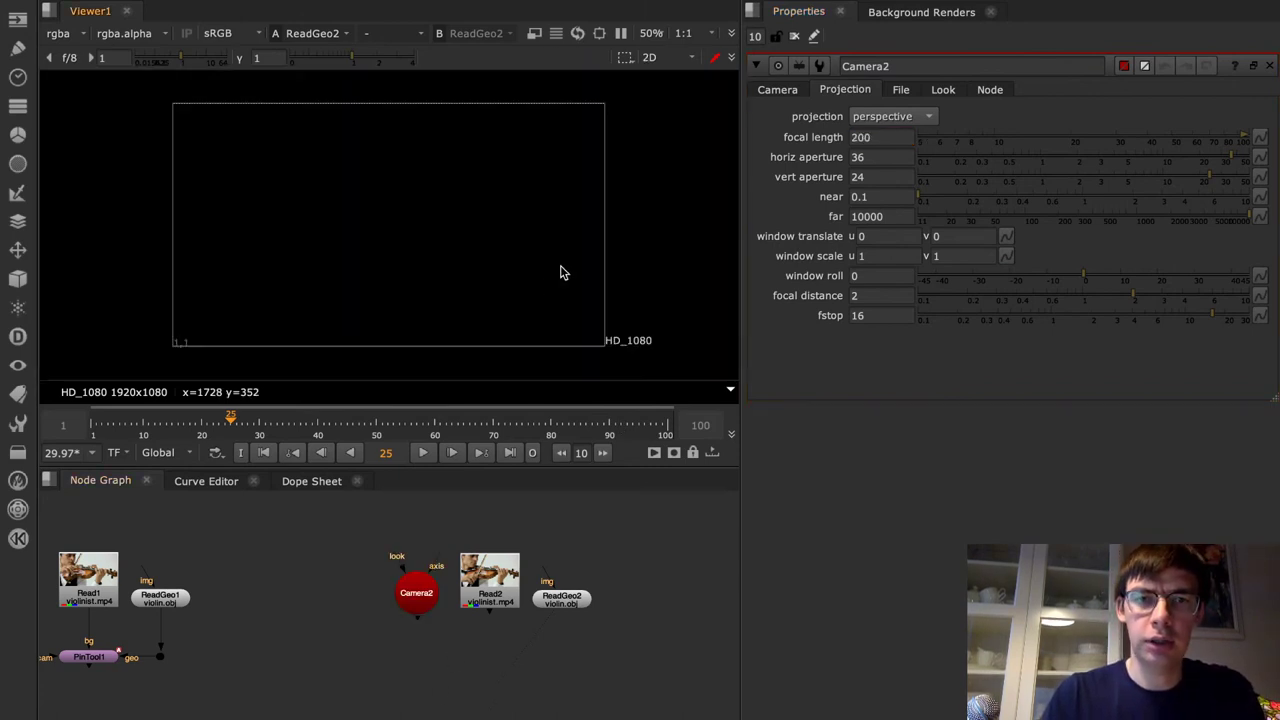
key(Tab)
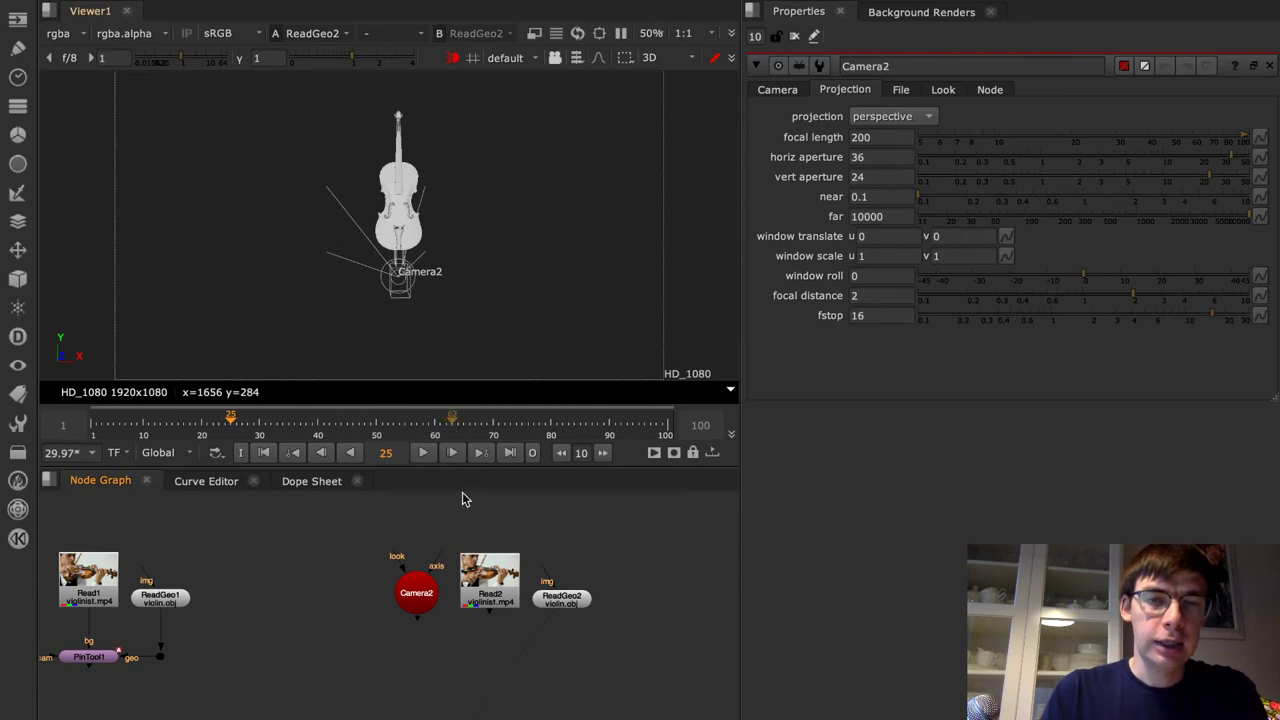
key(Tab)
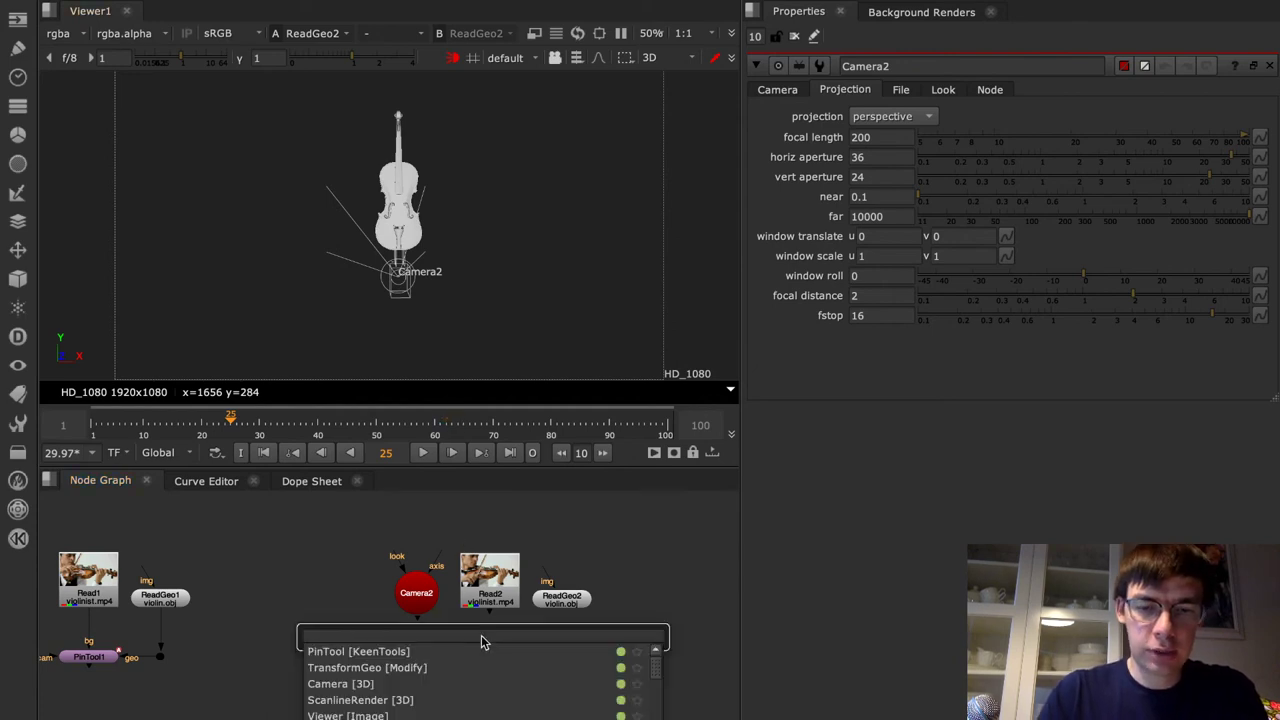
key(Down)
key(Return)
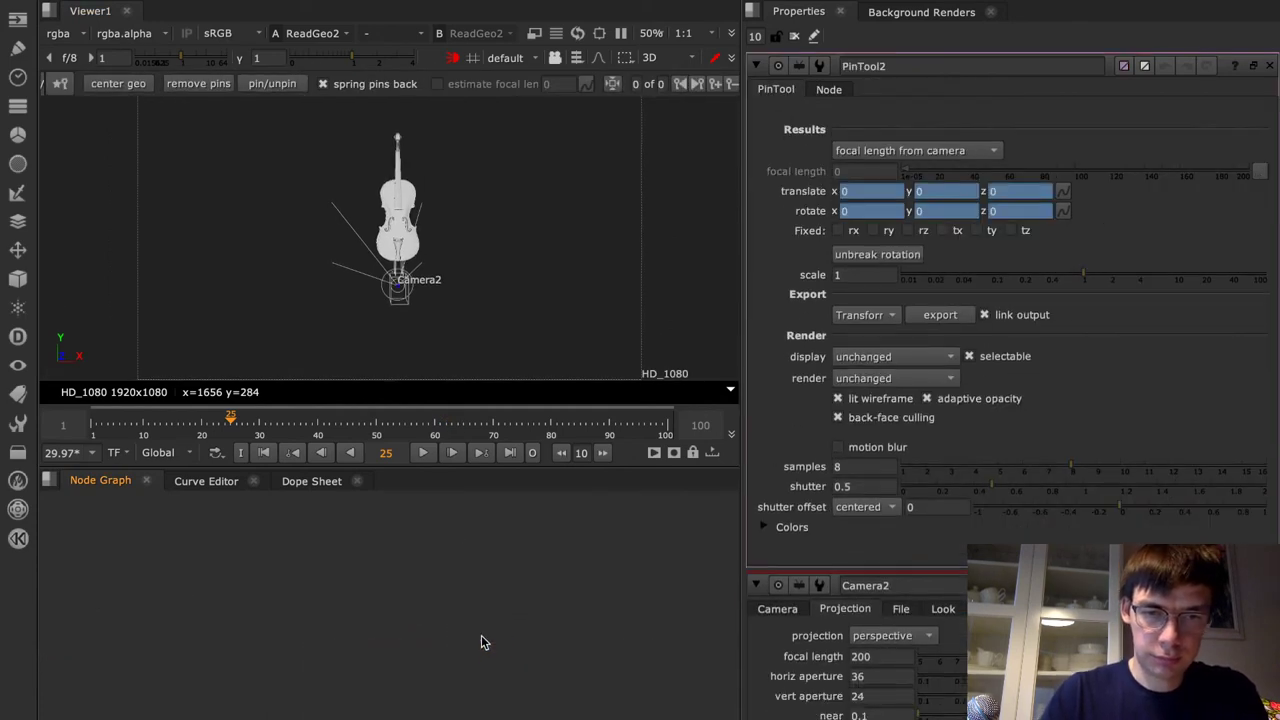
key(Delete)
Add a PinTool node fed by Camera2, Read2 and ReadGeo2, and place it directly beneath Read2
drag(605, 630, 333, 550)
key(Tab)
text(pin)
key(Down)
key(Return)
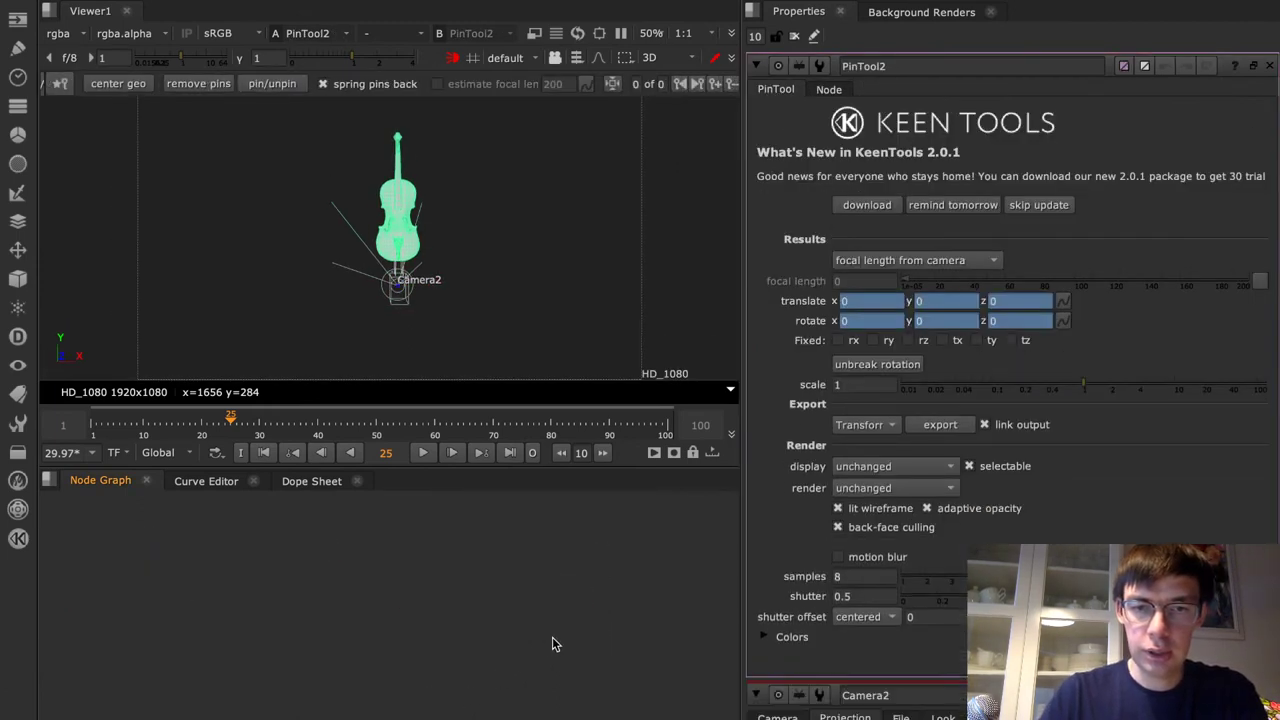
click(562, 622)
drag(565, 628, 495, 660)
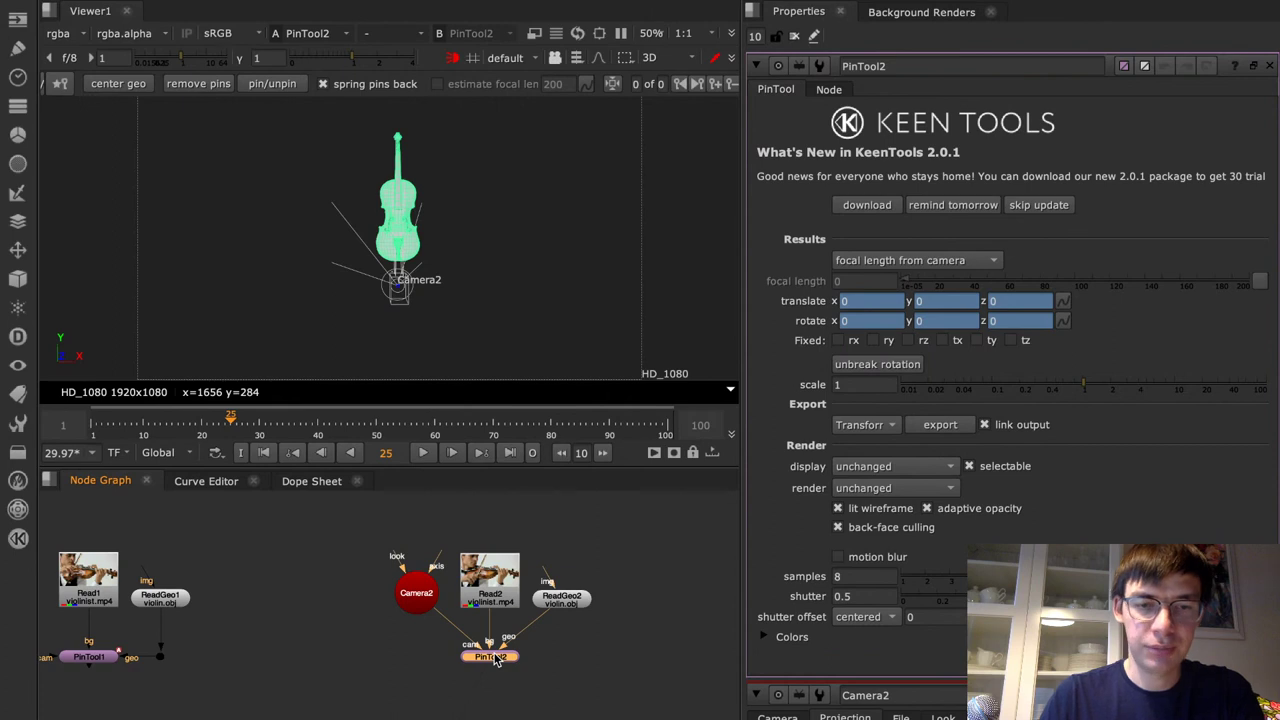
Show PinTool2 over the footage in an enlarged 2D viewer and center the violin geometry in the frame
key(Tab)
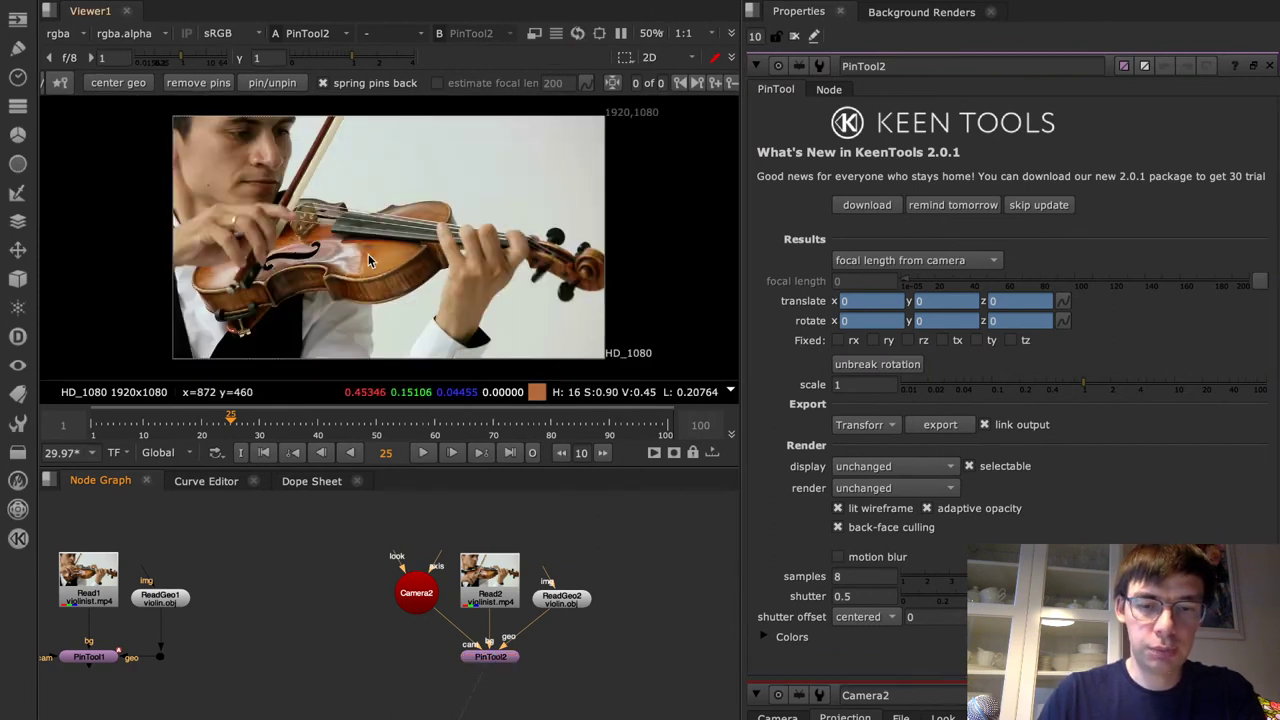
key(space)
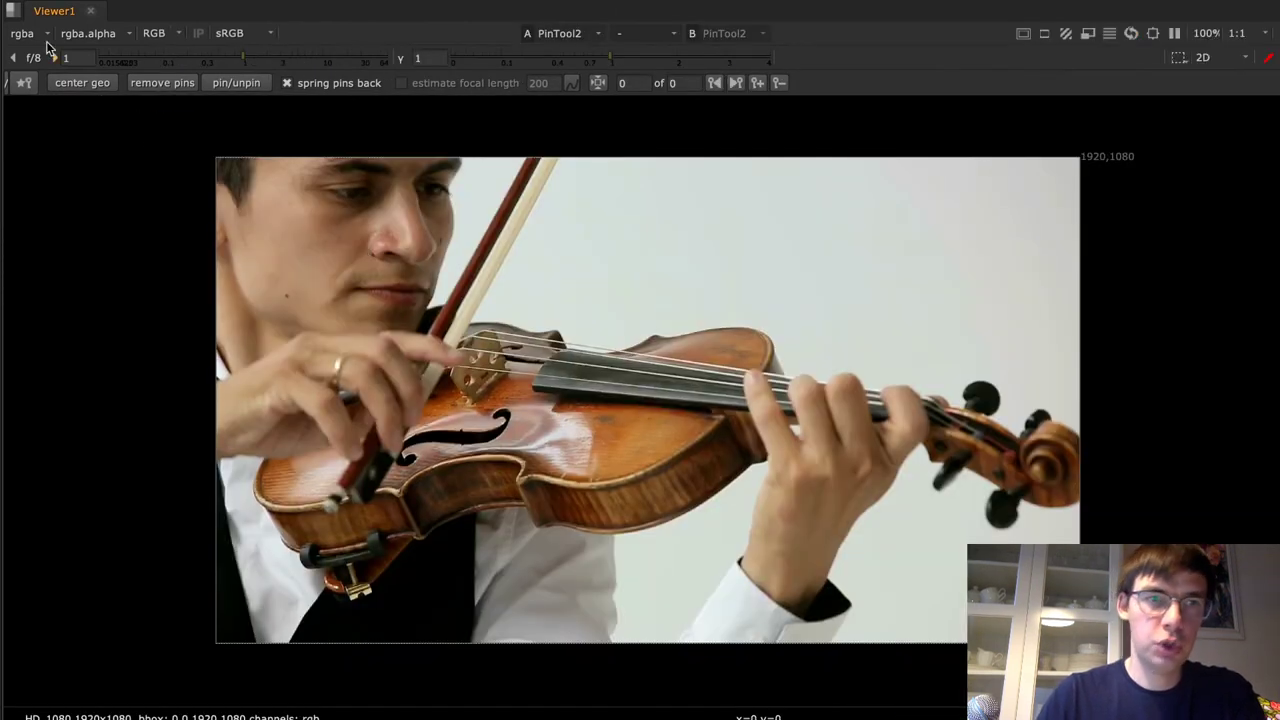
click(100, 80)
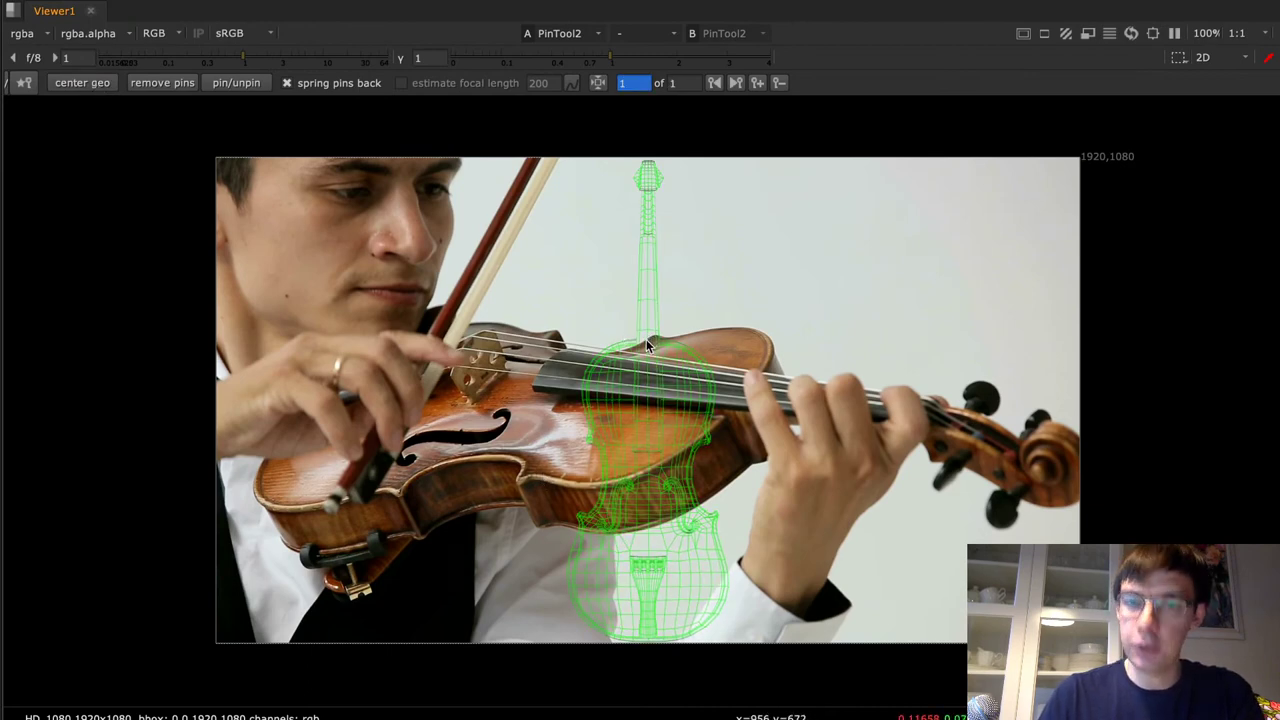
Pin the wireframe's scroll, body corners and lower end onto the filmed violin at frame 25
drag(652, 169, 750, 386)
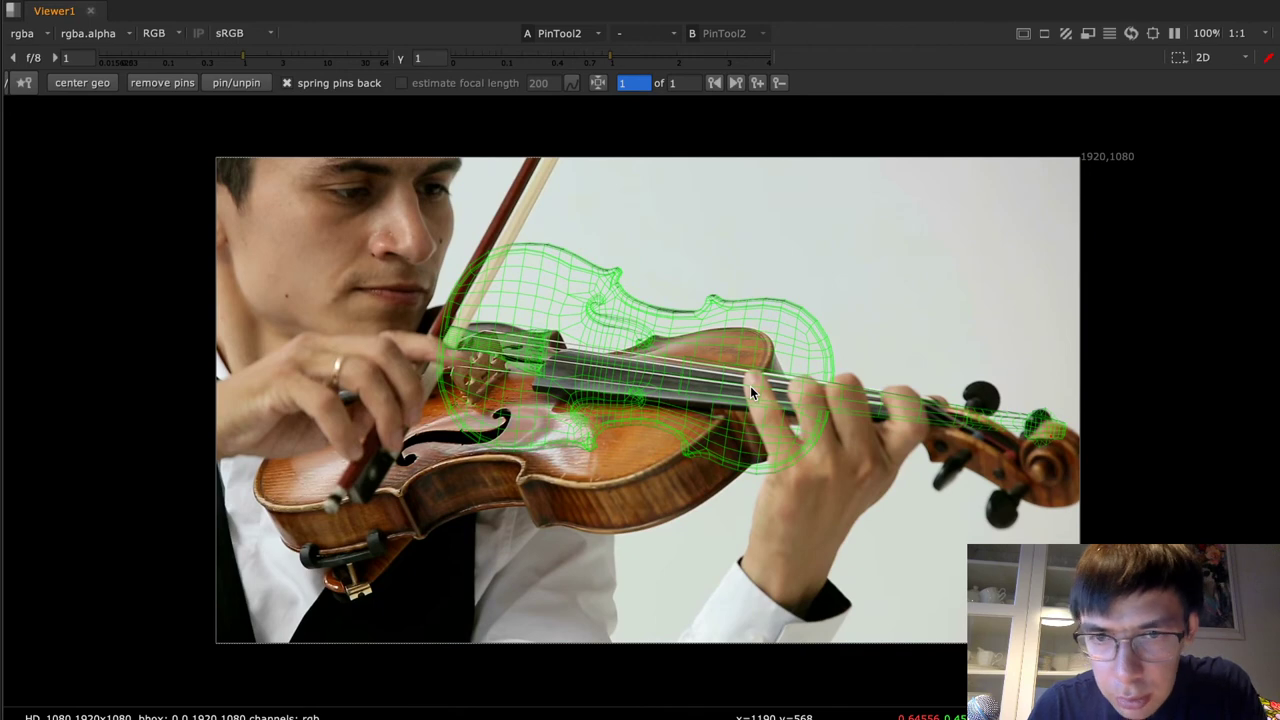
right_click(751, 388)
key(Escape)
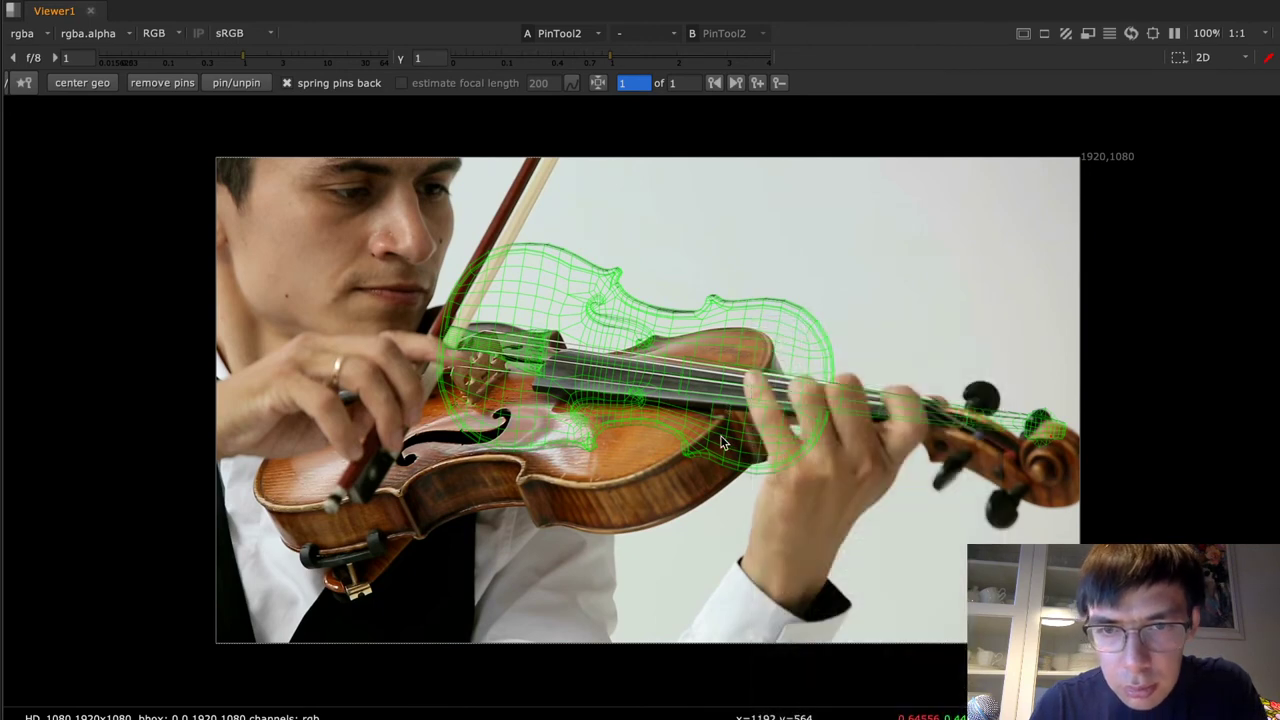
drag(697, 456, 652, 335)
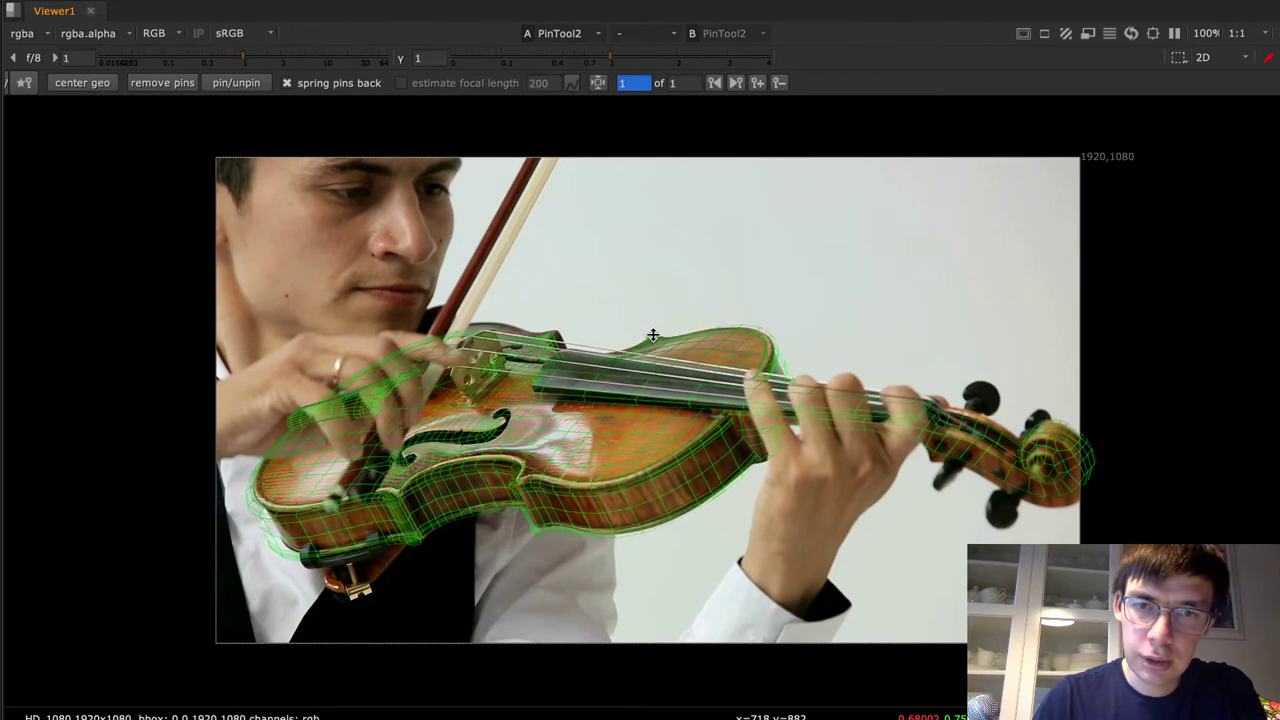
drag(272, 476, 285, 465)
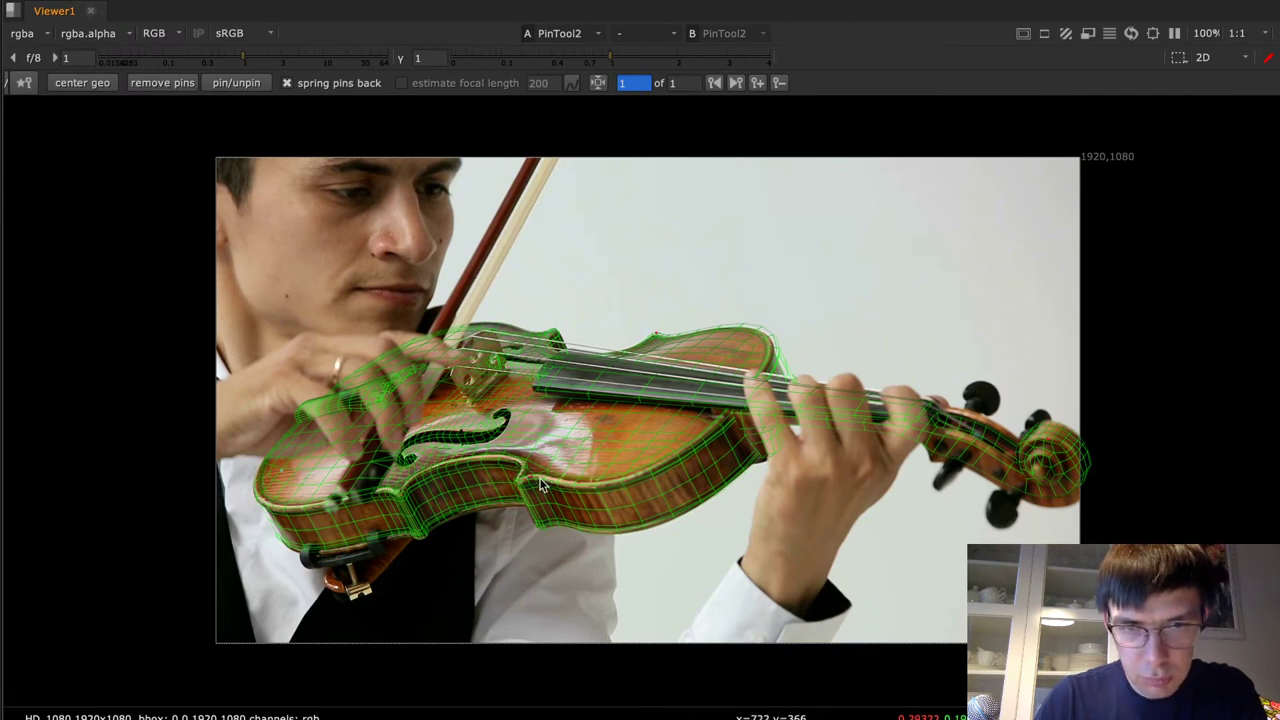
drag(1051, 439, 1049, 442)
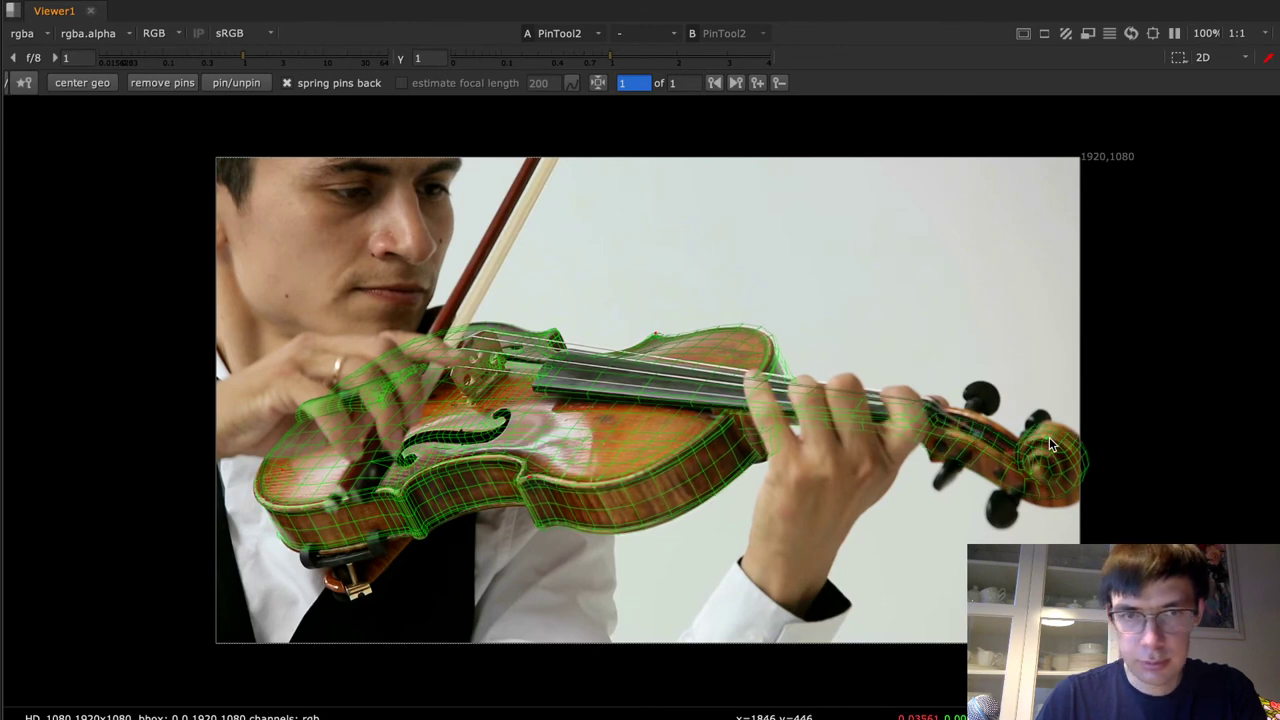
Go to an earlier frame and adjust the pins on the scroll, body edges and corners to match the violin there
click(438, 350)
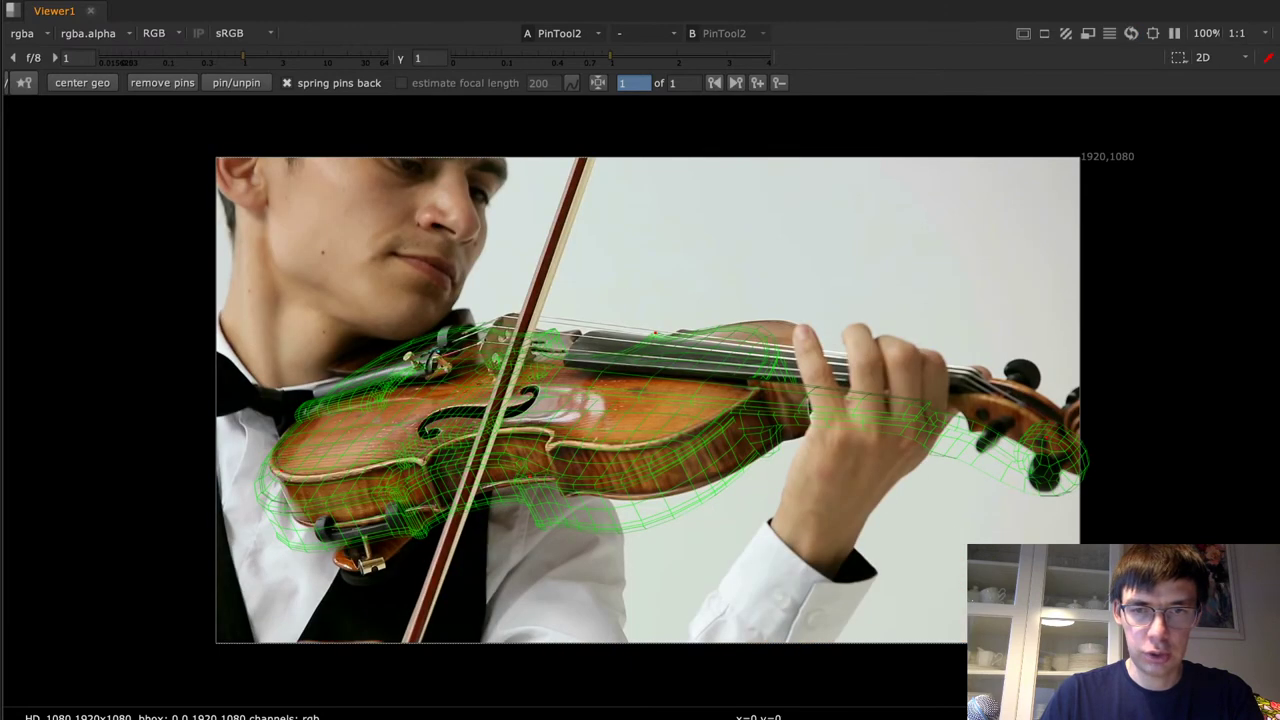
click(1049, 447)
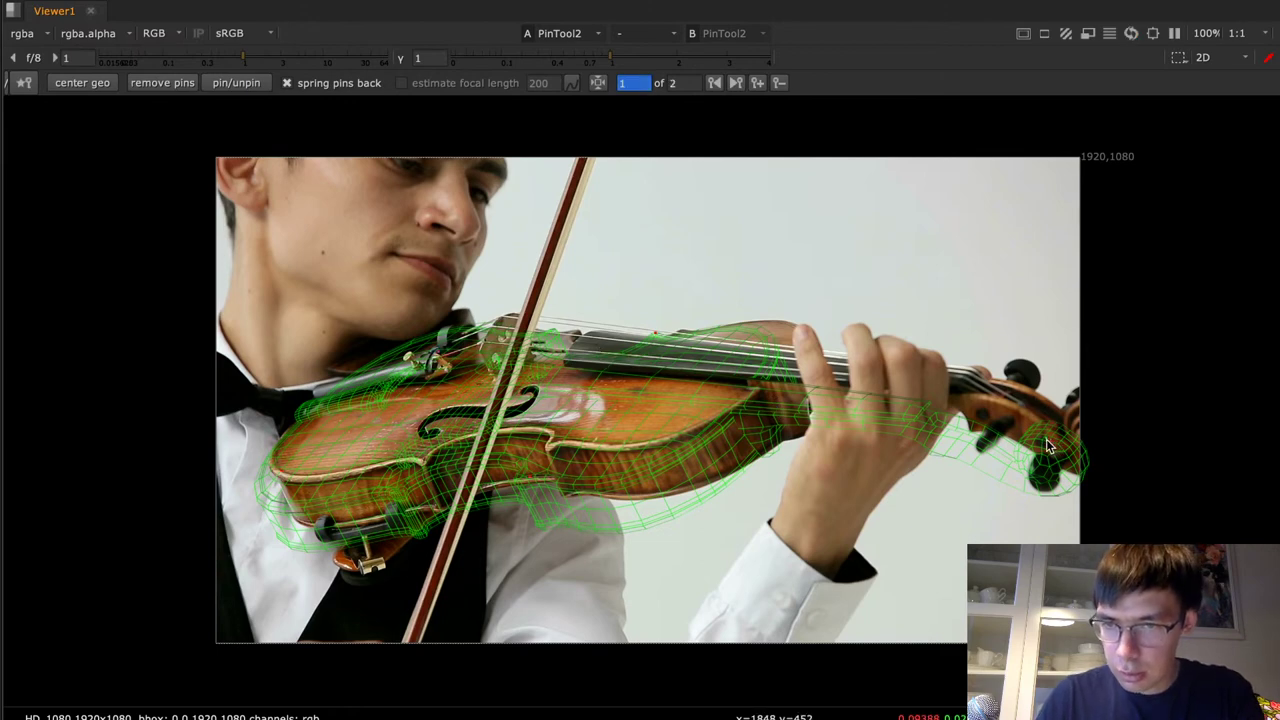
drag(1049, 447, 1104, 414)
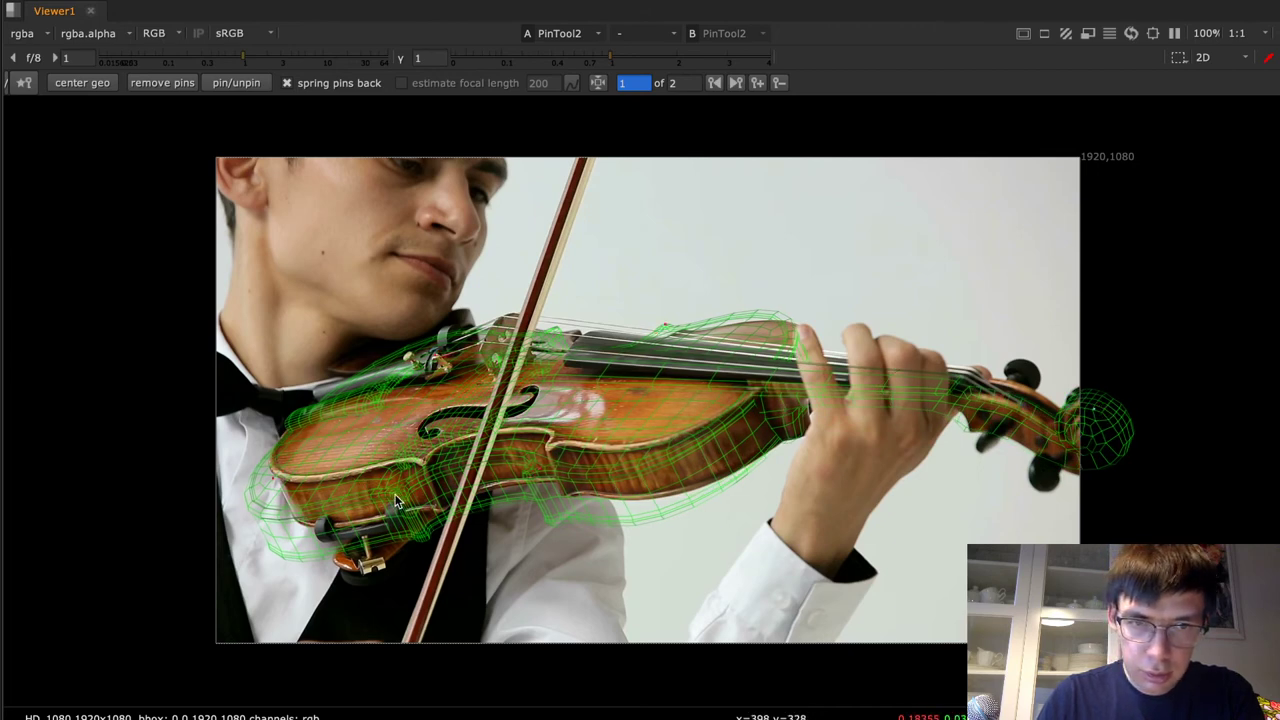
drag(270, 477, 328, 407)
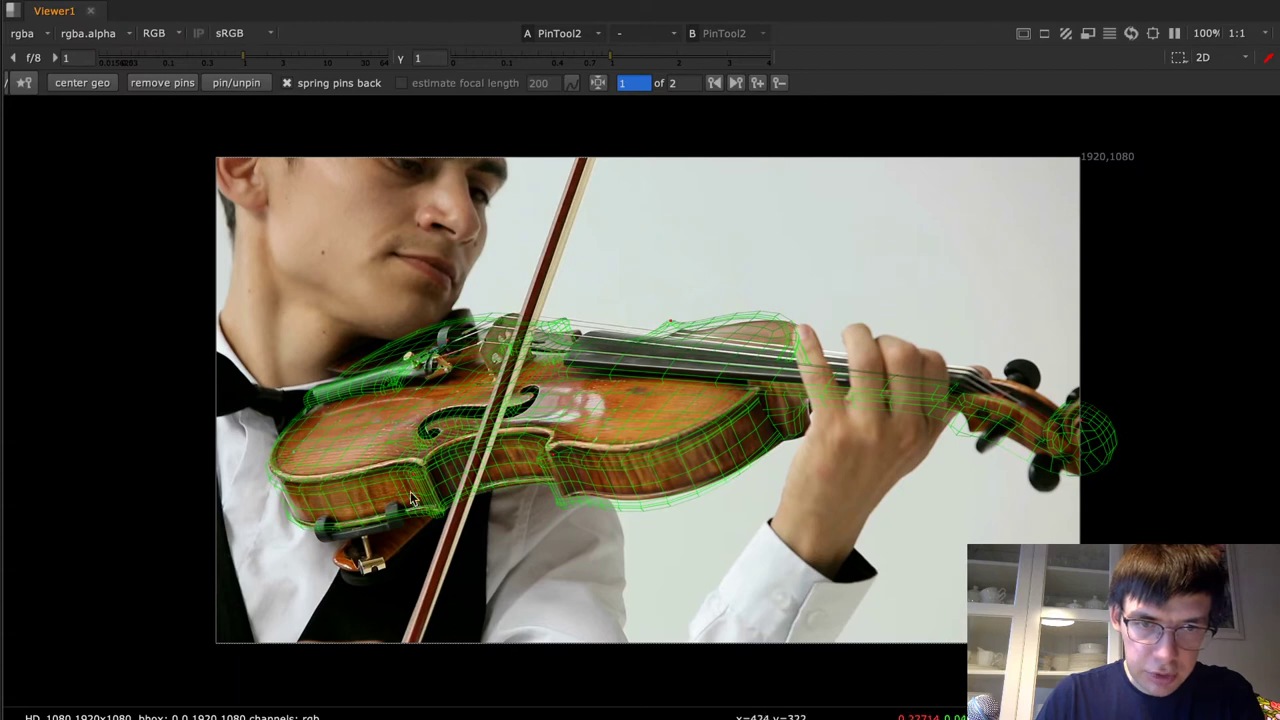
drag(416, 475, 422, 468)
drag(555, 455, 559, 453)
drag(670, 322, 690, 336)
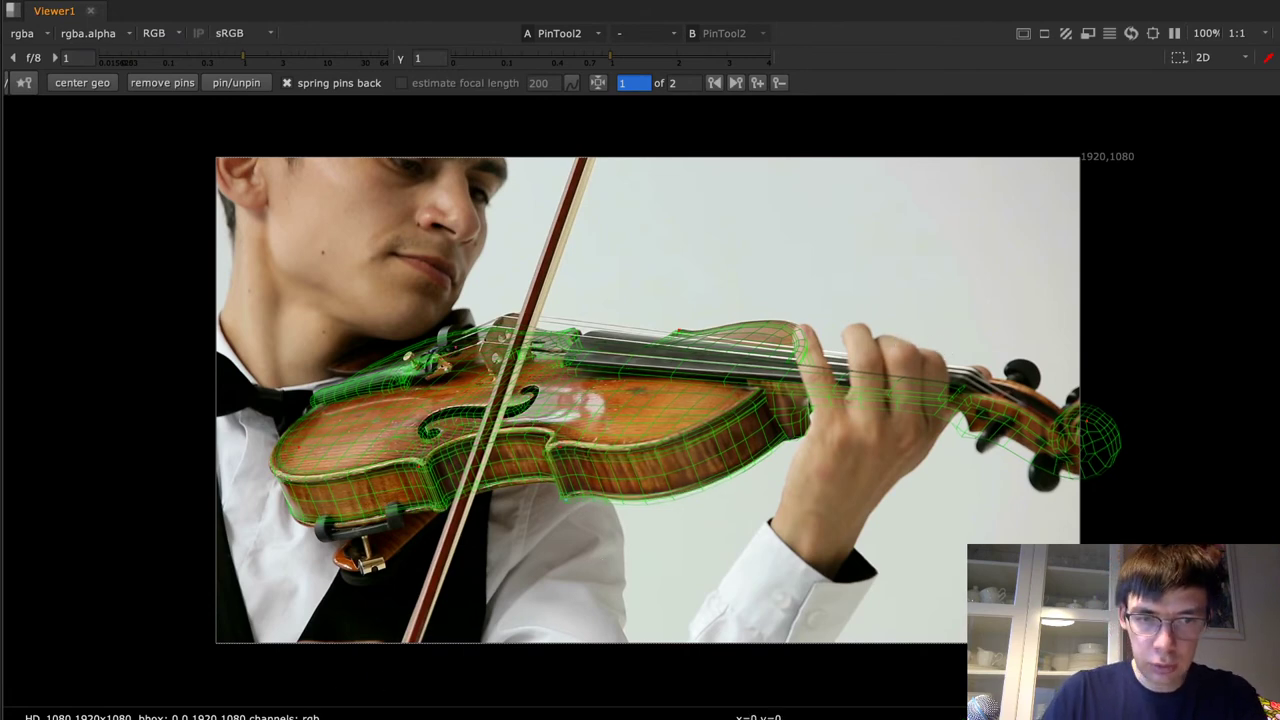
Step through the frames between keyframes 1 and 2 and examine how closely the interpolated wireframe follows the violin
key(Right)
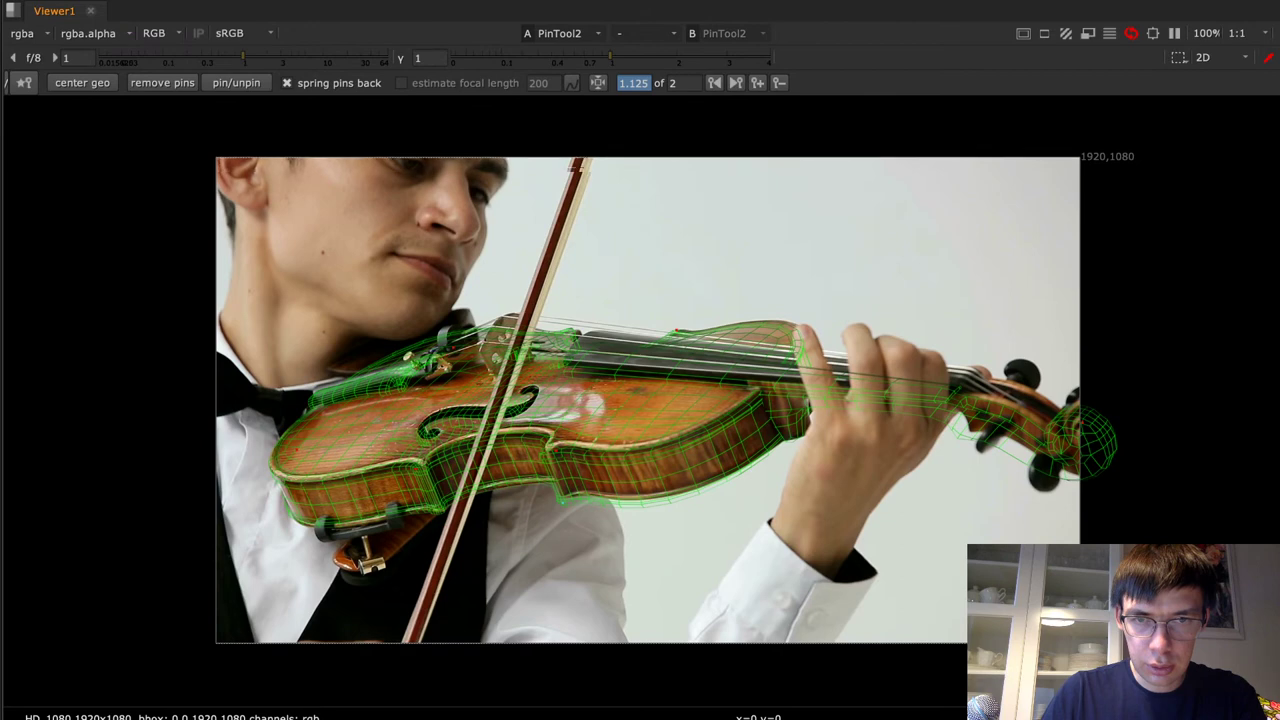
text(1.5)
key(Return)
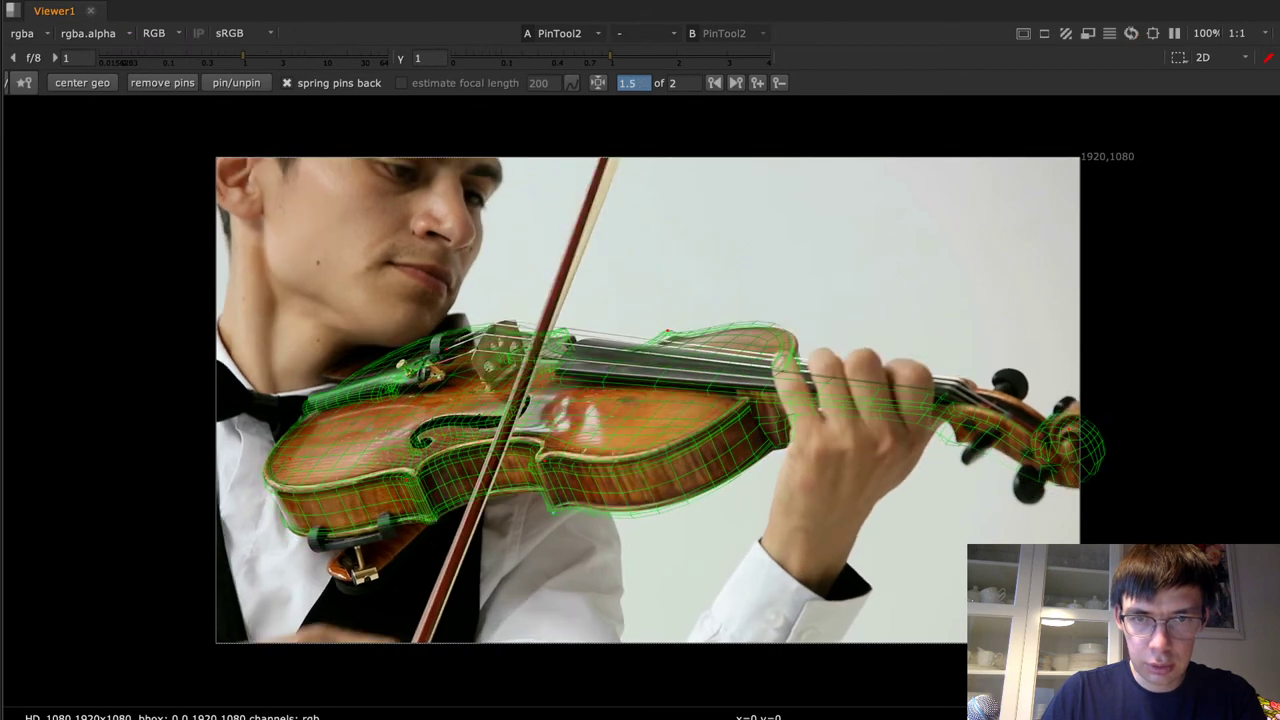
text(1.875)
key(Return)
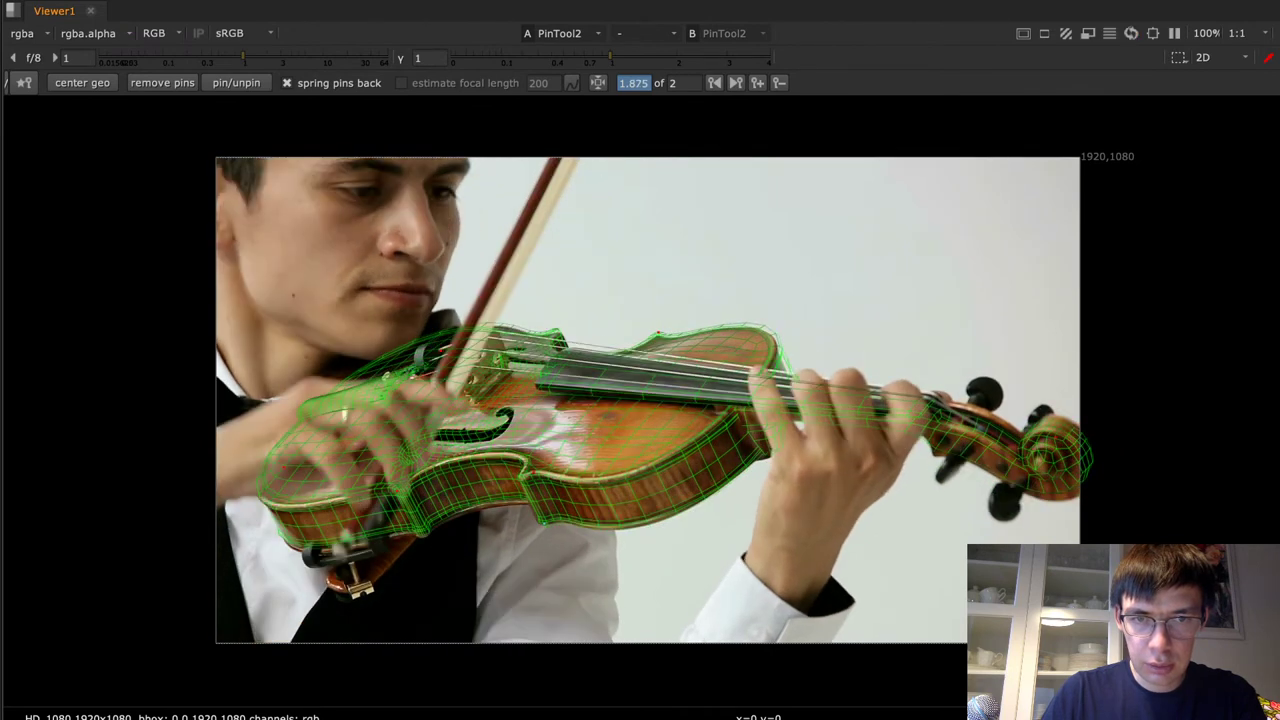
text(2)
key(Return)
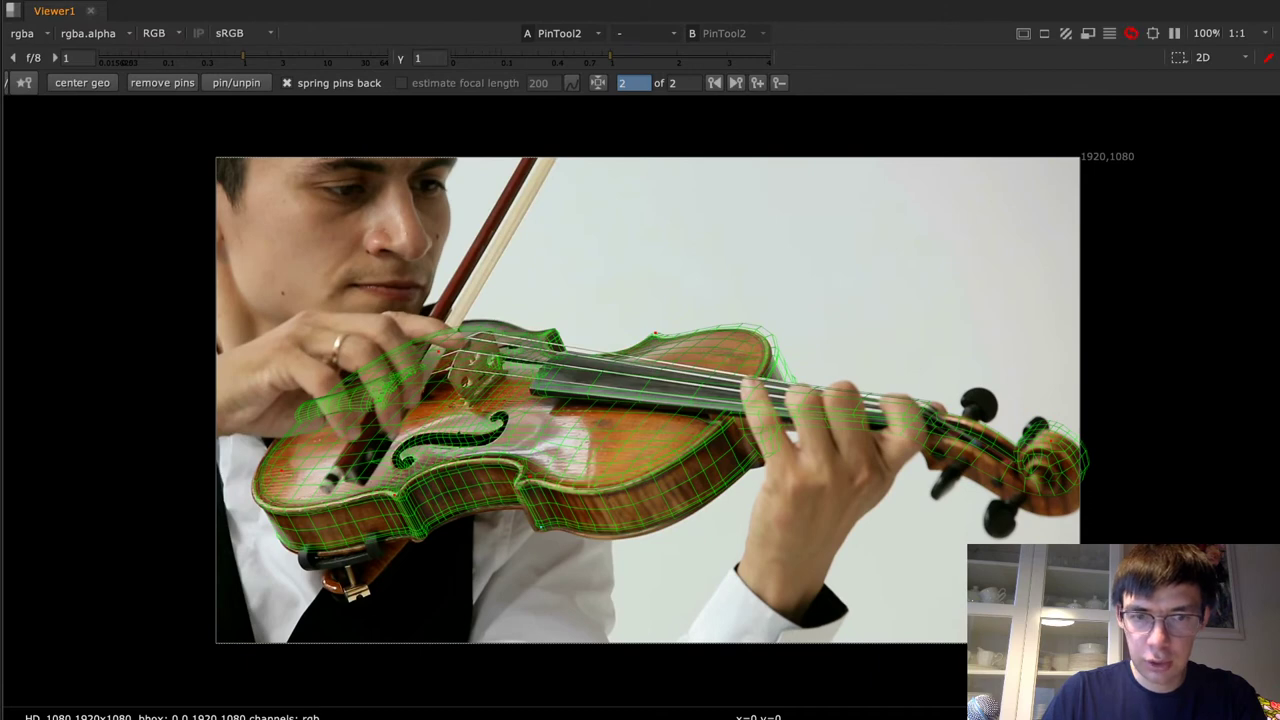
text(1.75)
key(Return)
text(1.375)
key(Return)
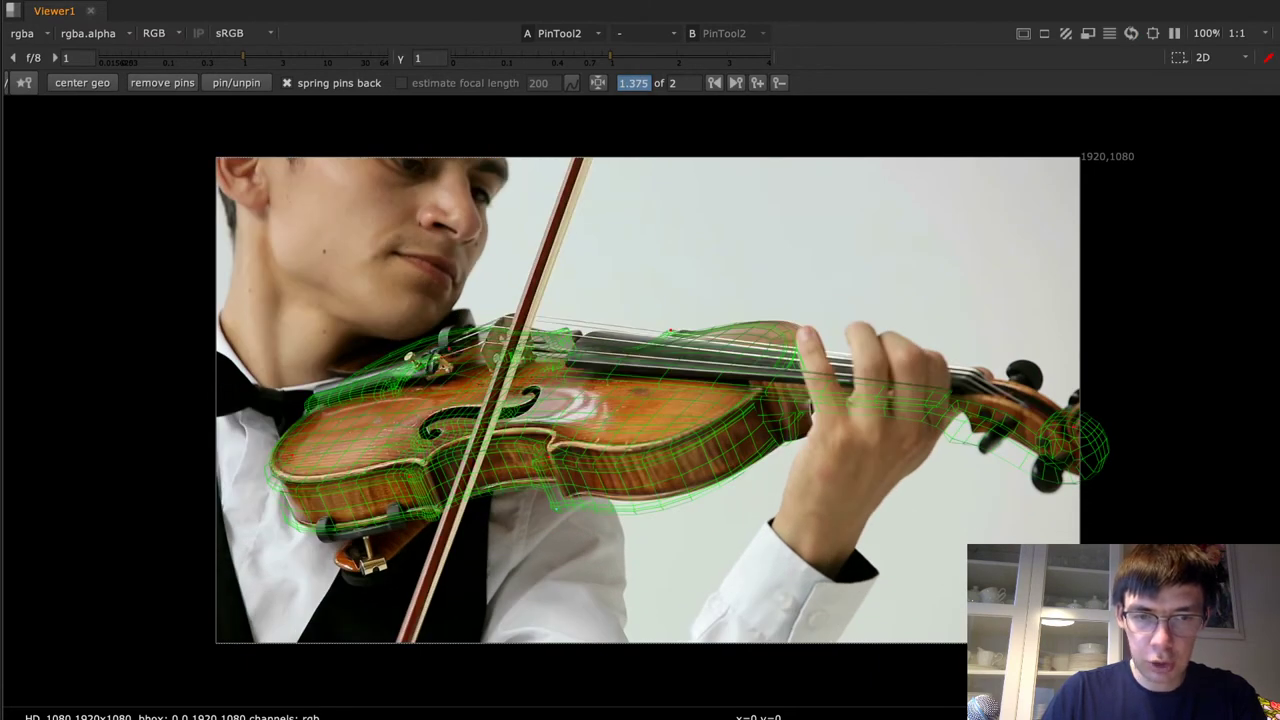
Compare neighbouring in-between frames around positions 1.25 and 1.375 for drift between the wireframe and the violin's body edge
drag(557, 510, 560, 506)
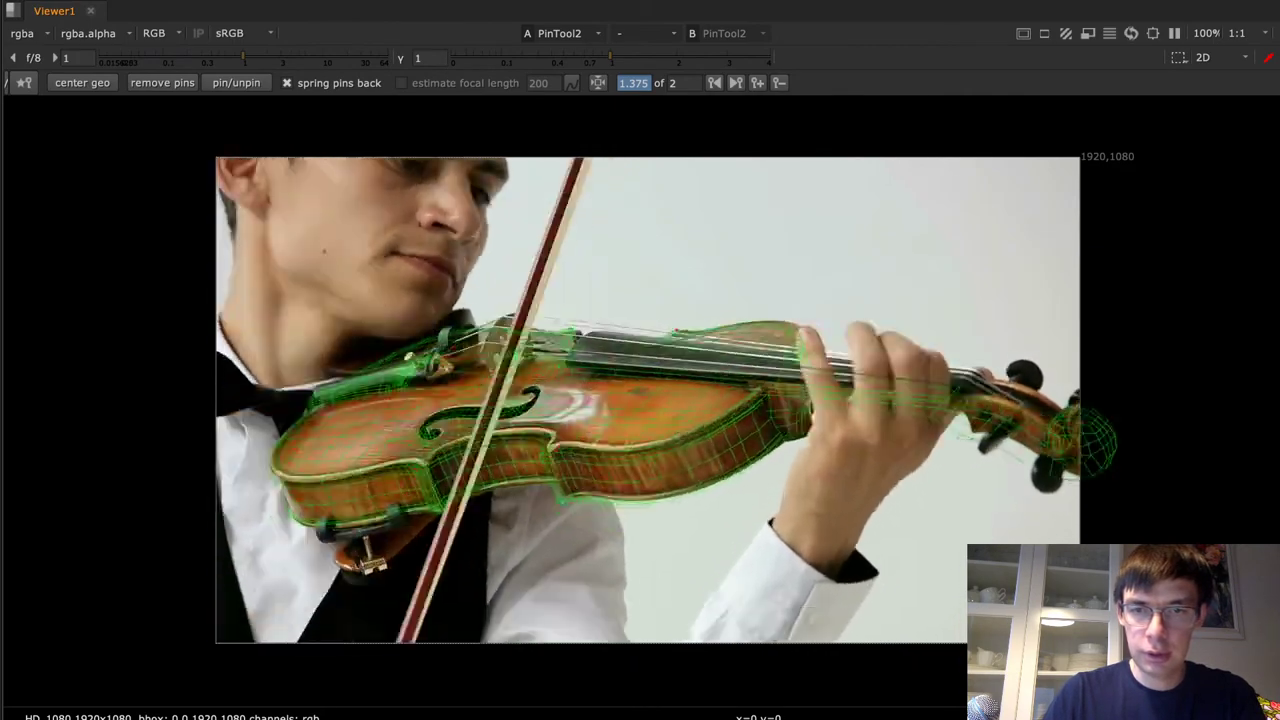
text(1.75)
key(Return)
text(1.625)
key(Return)
text(1.25)
key(Return)
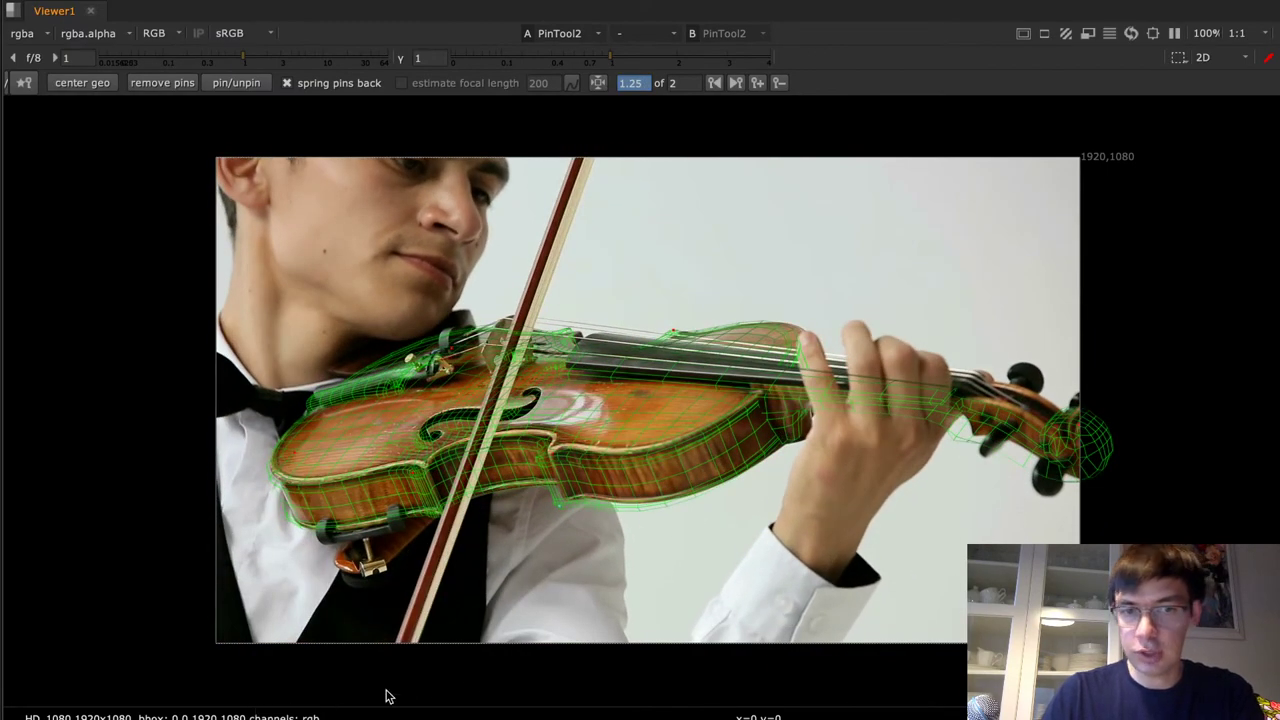
text(1.375)
key(Return)
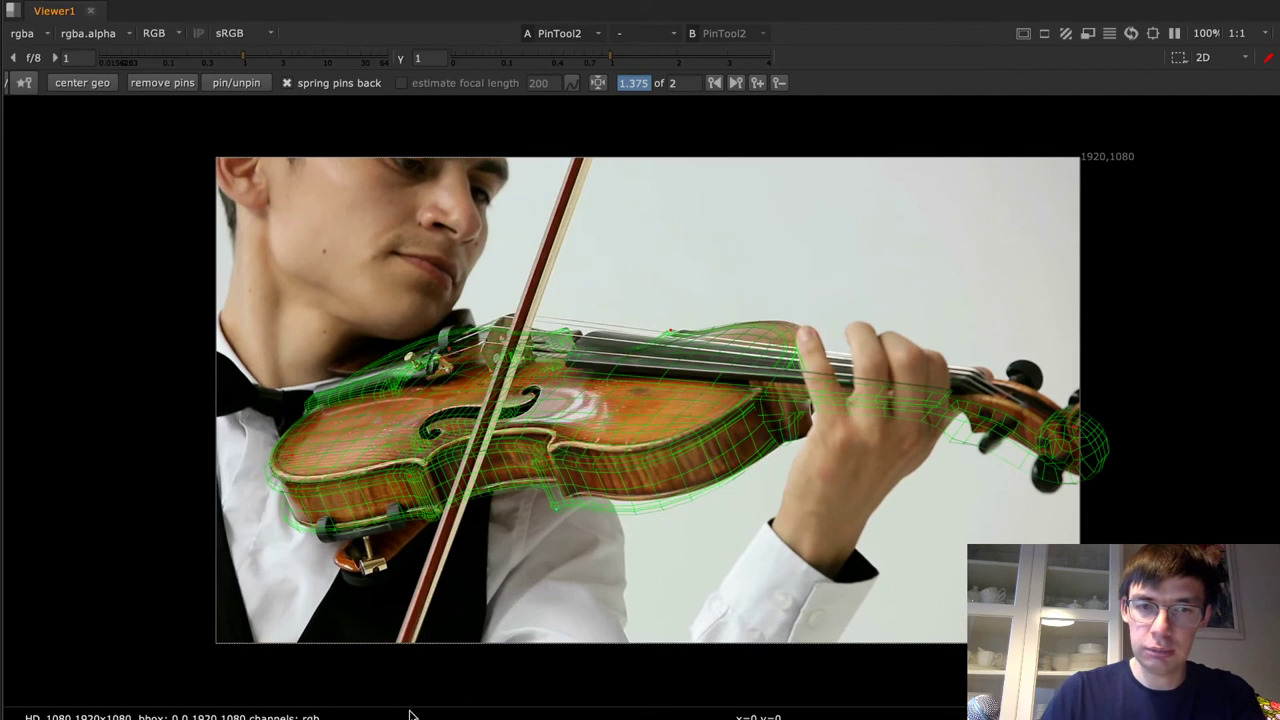
key(Left)
key(Right)
key(Left)
key(Right)
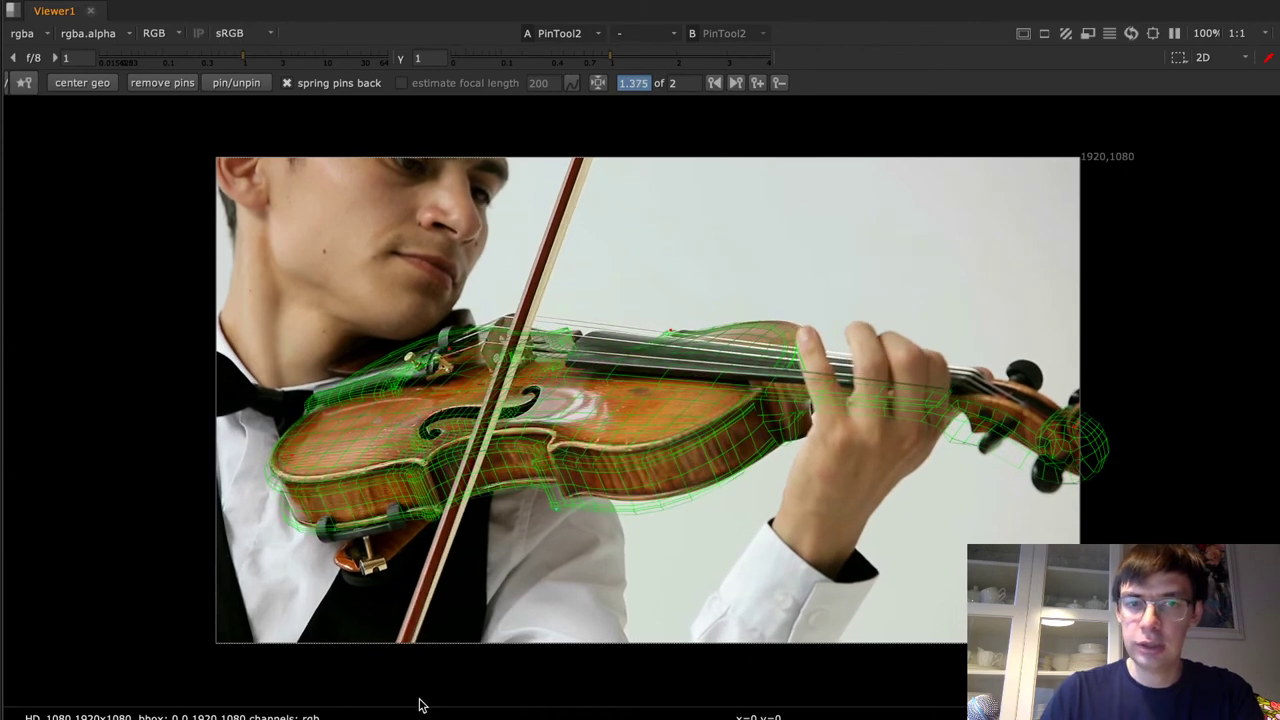
key(Left)
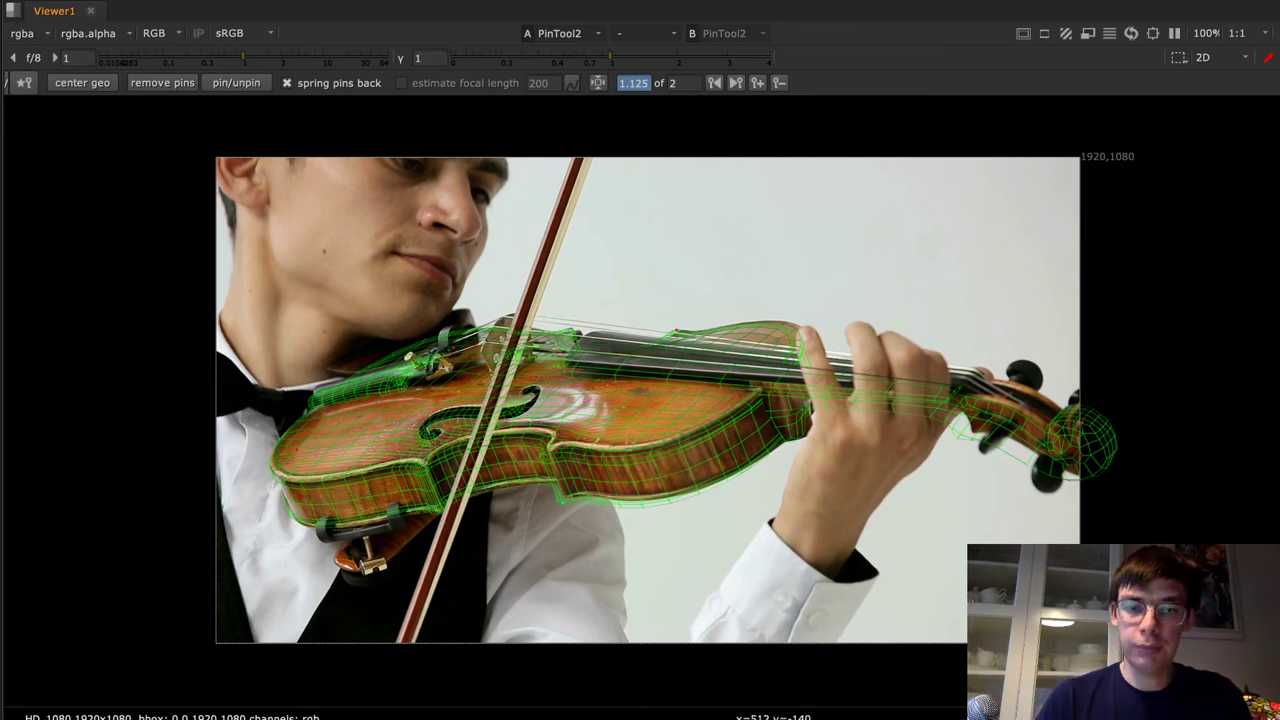
Review the Animation slide, return to Nuke, and jump back and forth between the PinTool keyframes
key(super+Tab)
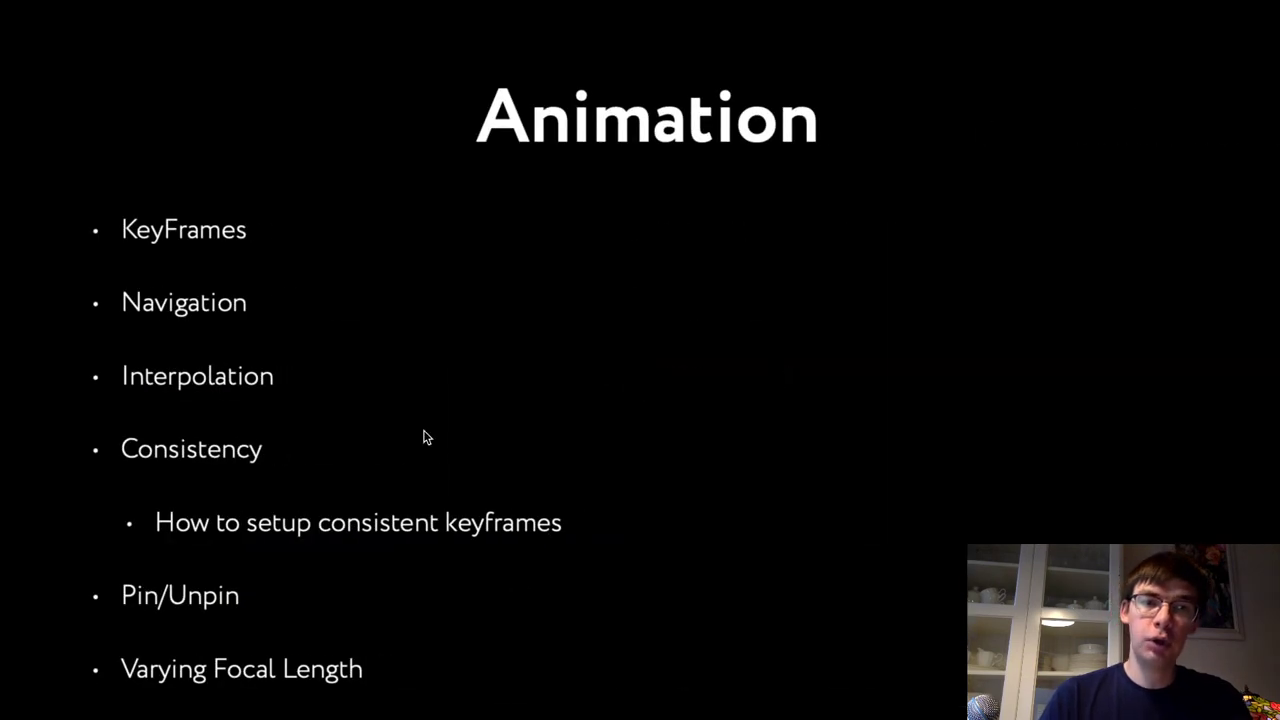
key(super+Tab)
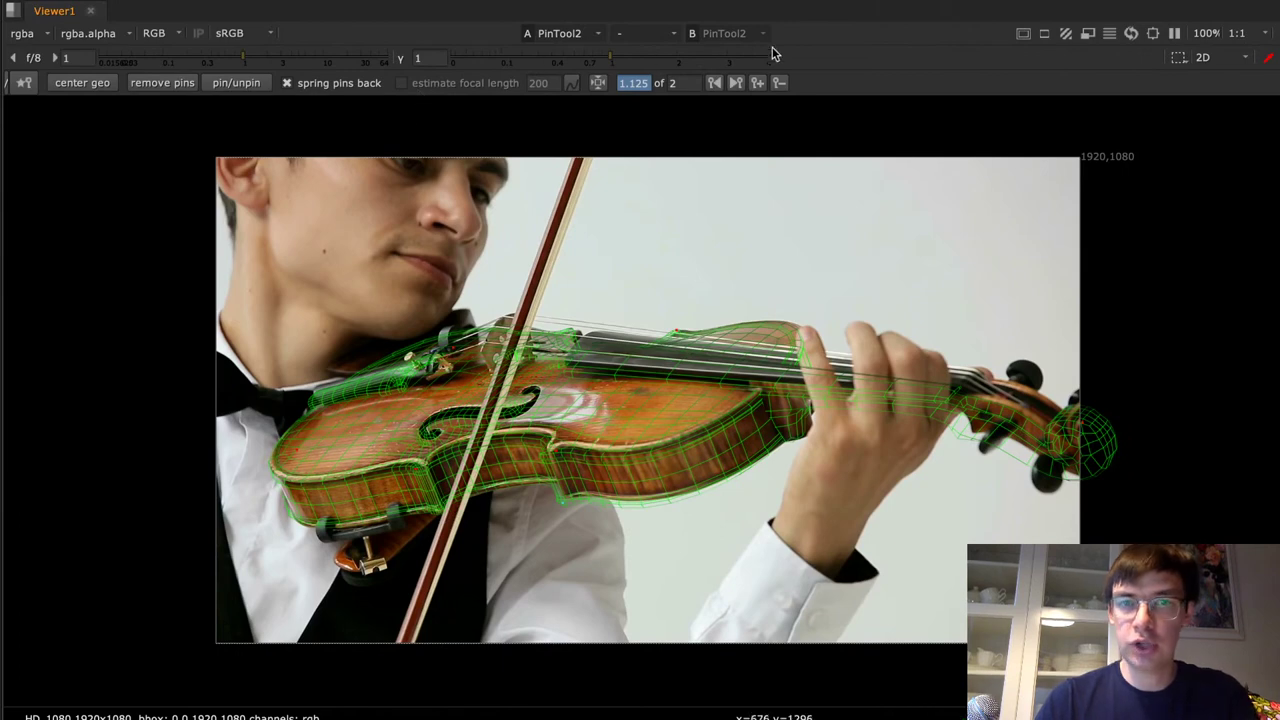
click(732, 86)
click(735, 84)
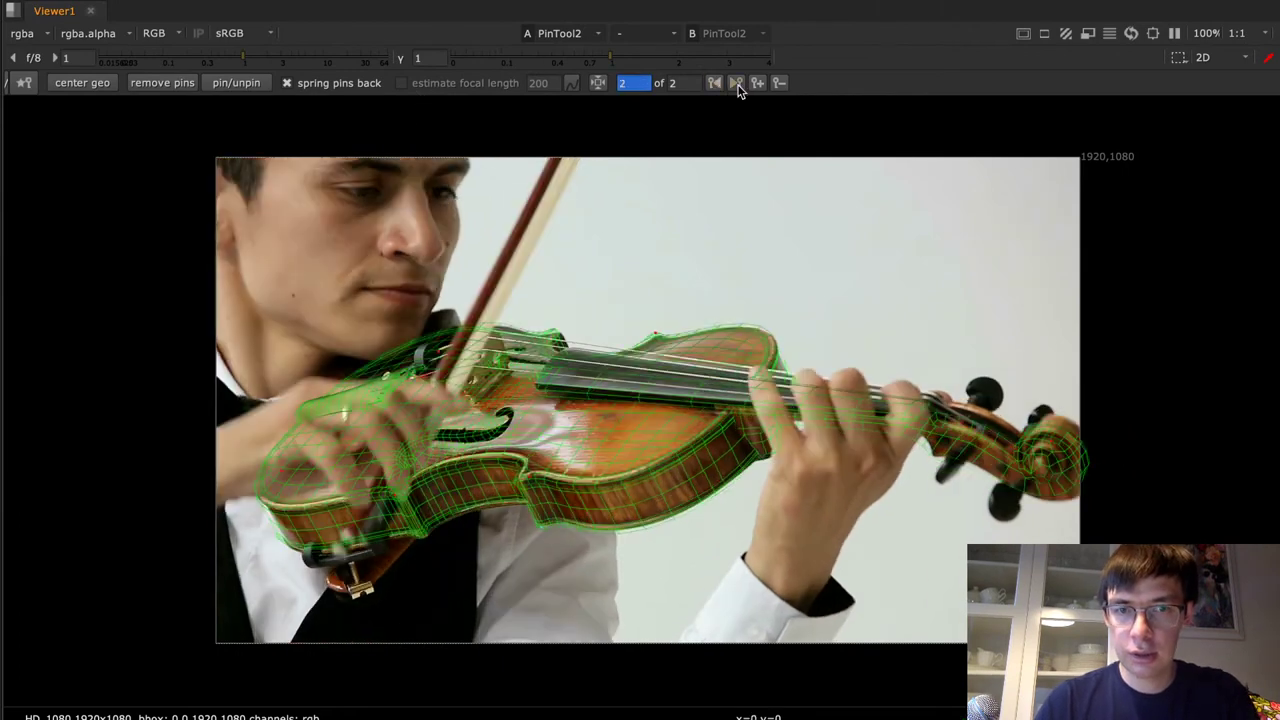
click(714, 84)
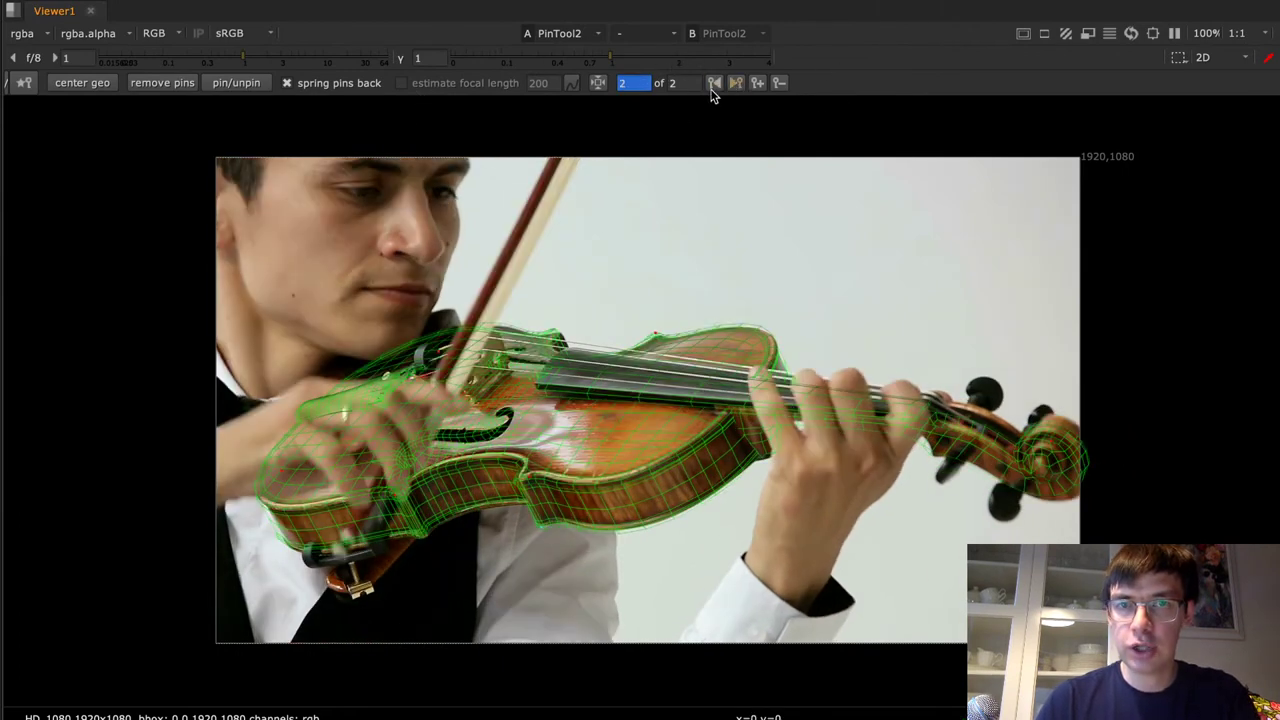
click(736, 84)
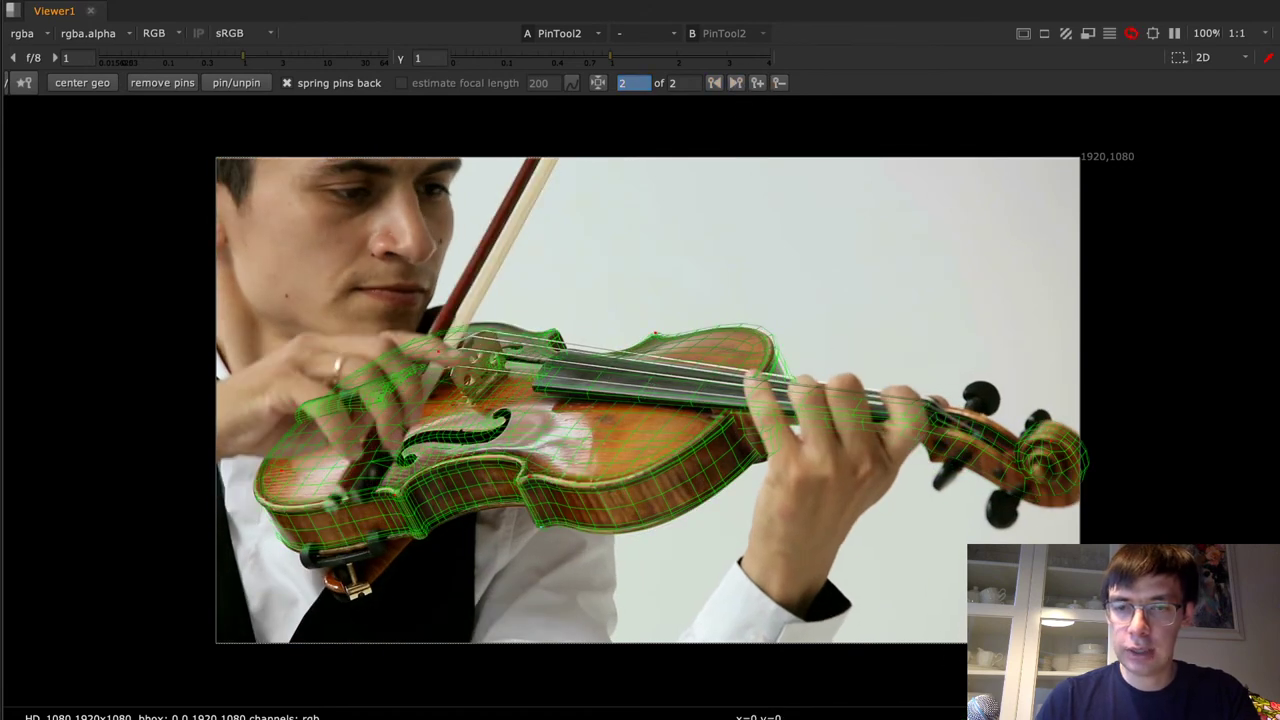
Add a third PinTool keyframe at a frame where the violin has moved, and navigate to the previous keyframe and back
click(758, 84)
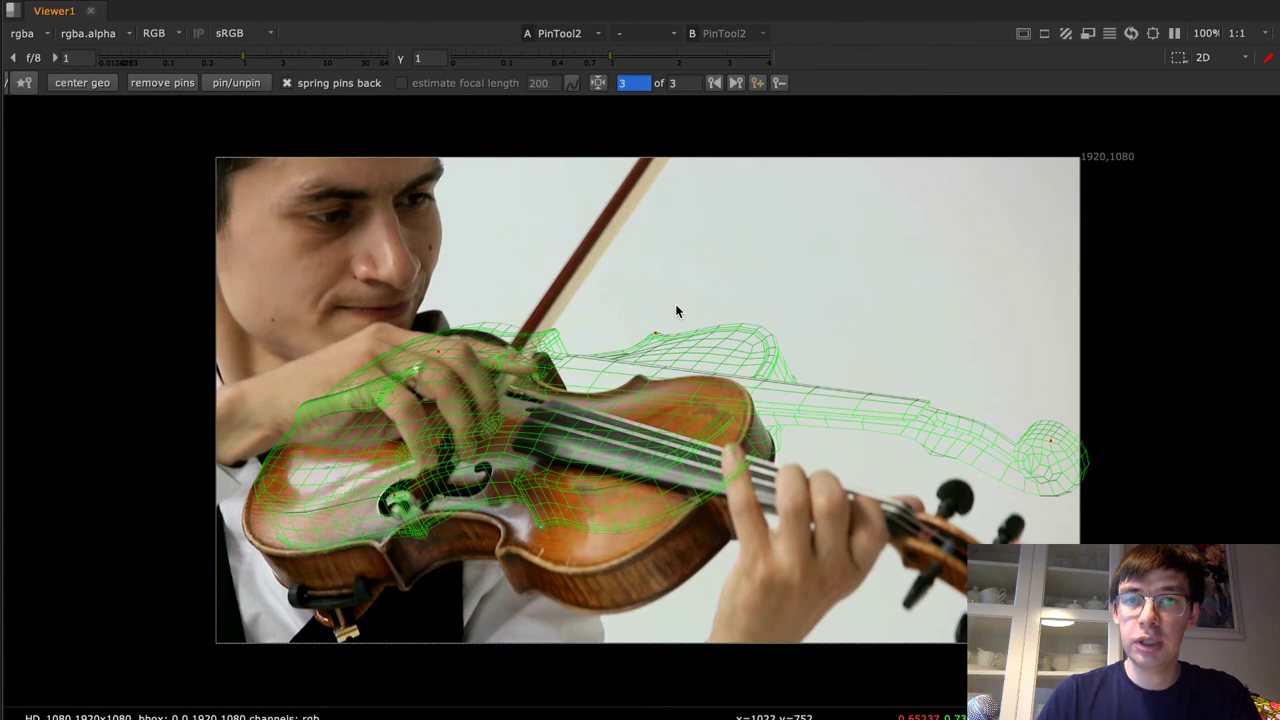
click(714, 83)
click(737, 83)
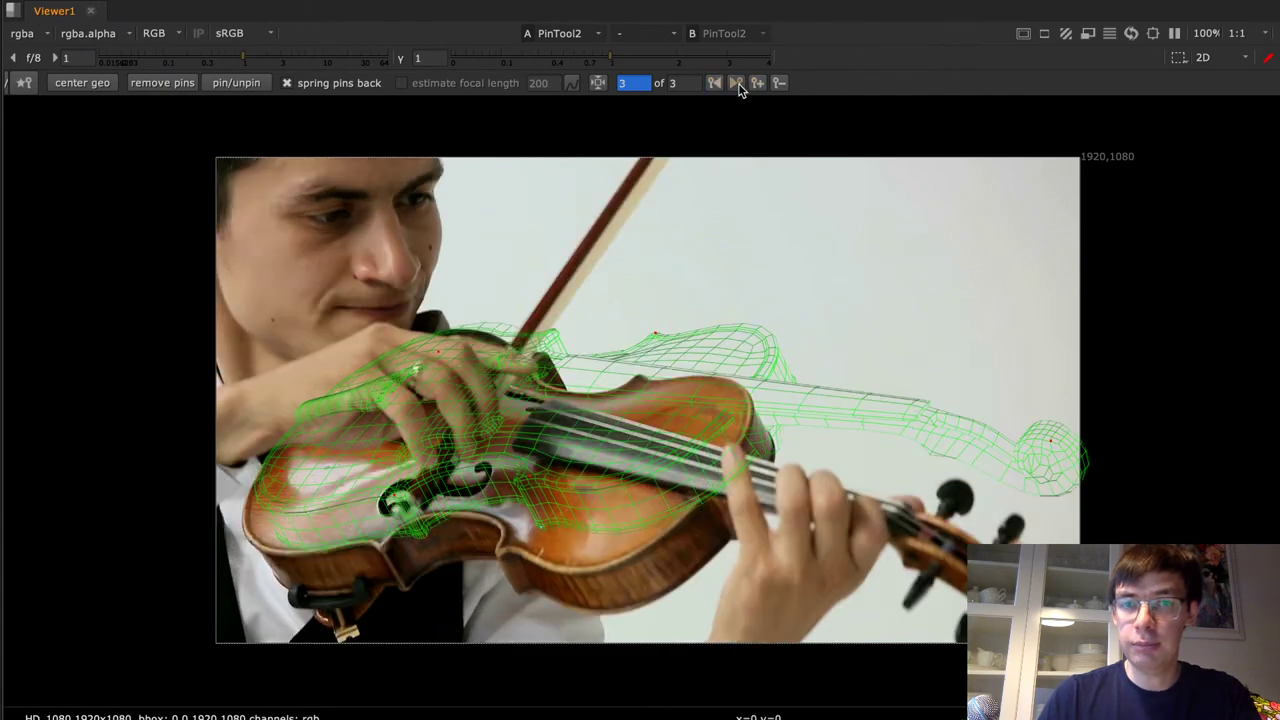
At keyframe 1, add a pin on the small light mark beside the violin's top plate edge
key(super+Tab)
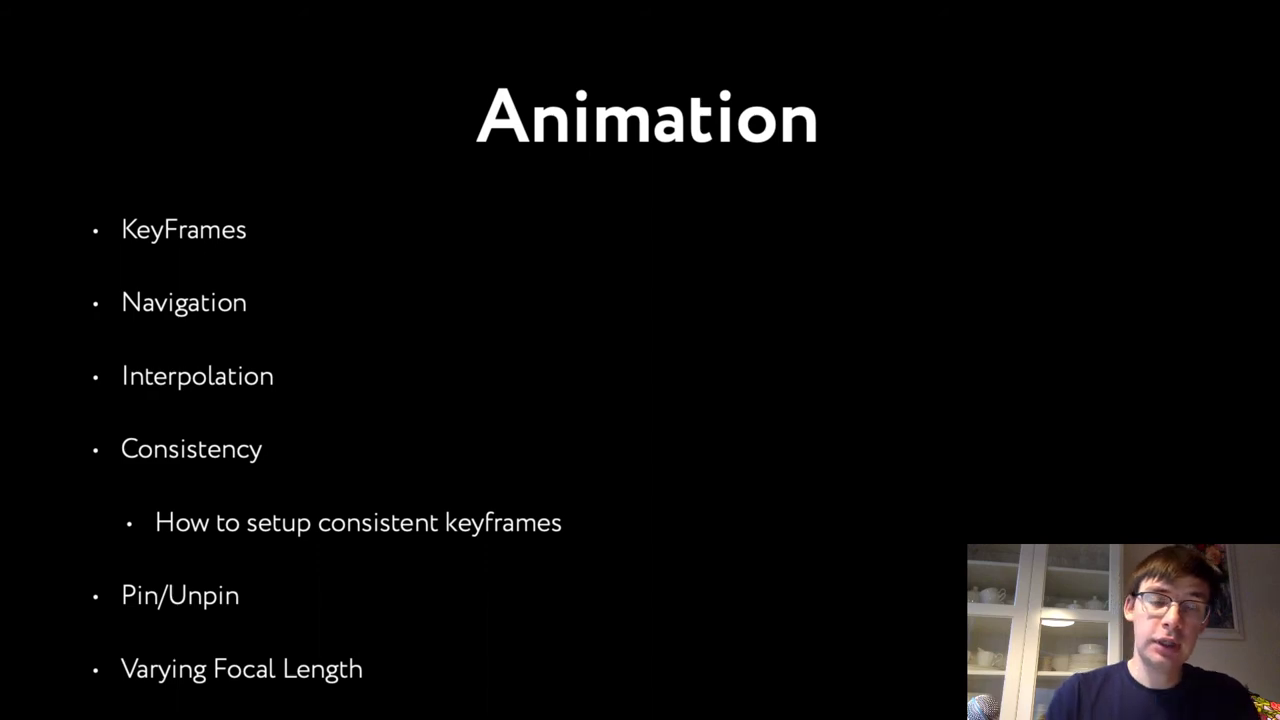
key(super+Tab)
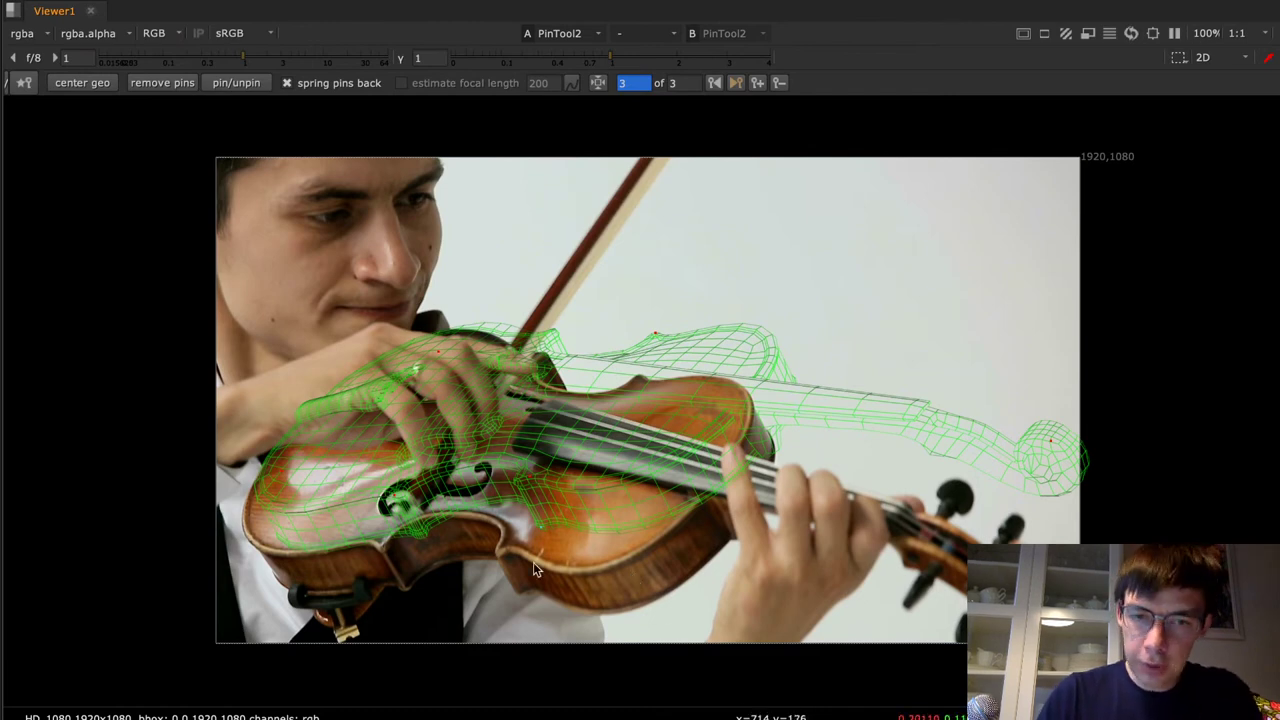
key(Left)
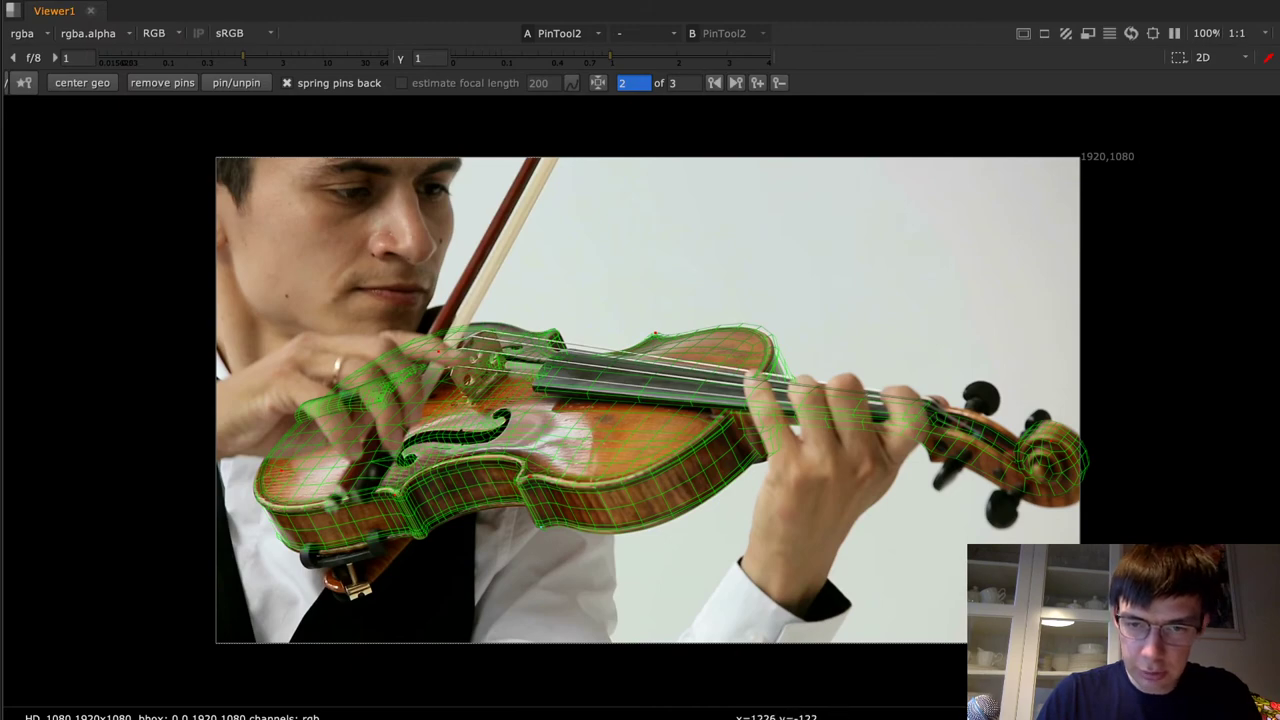
key(Left)
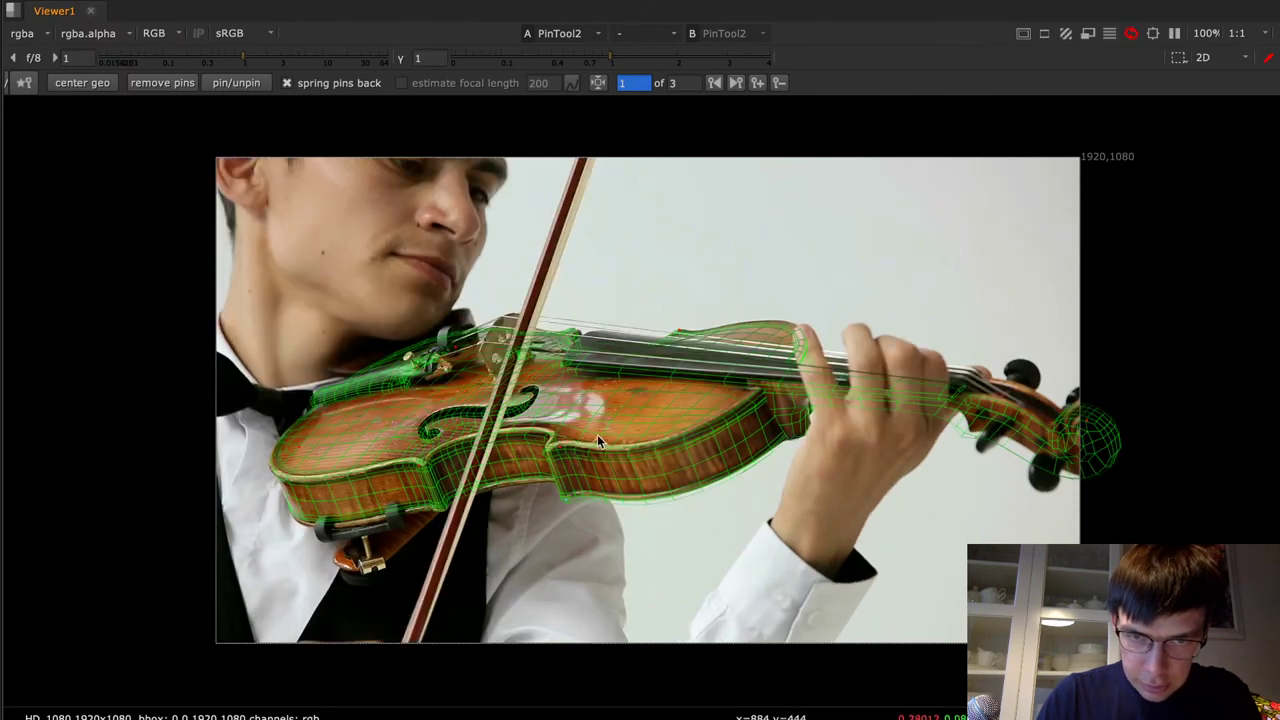
scroll(592, 458, up, 5)
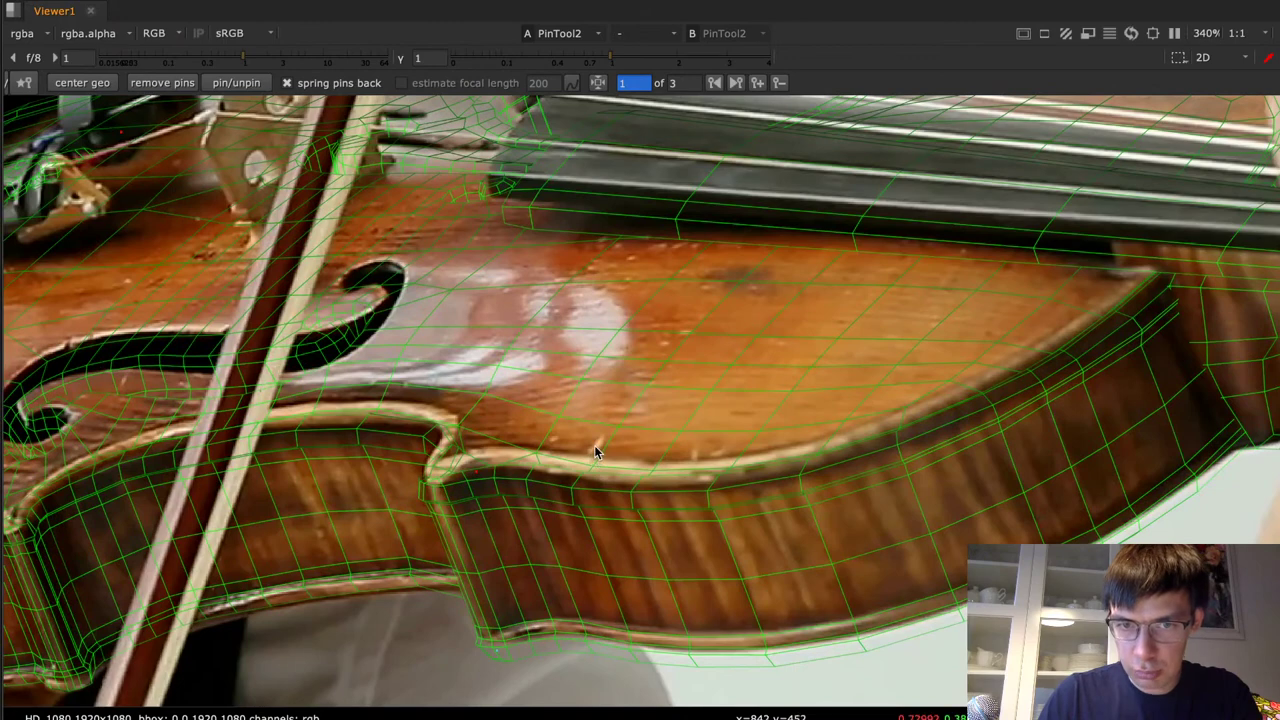
scroll(596, 452, down, 4)
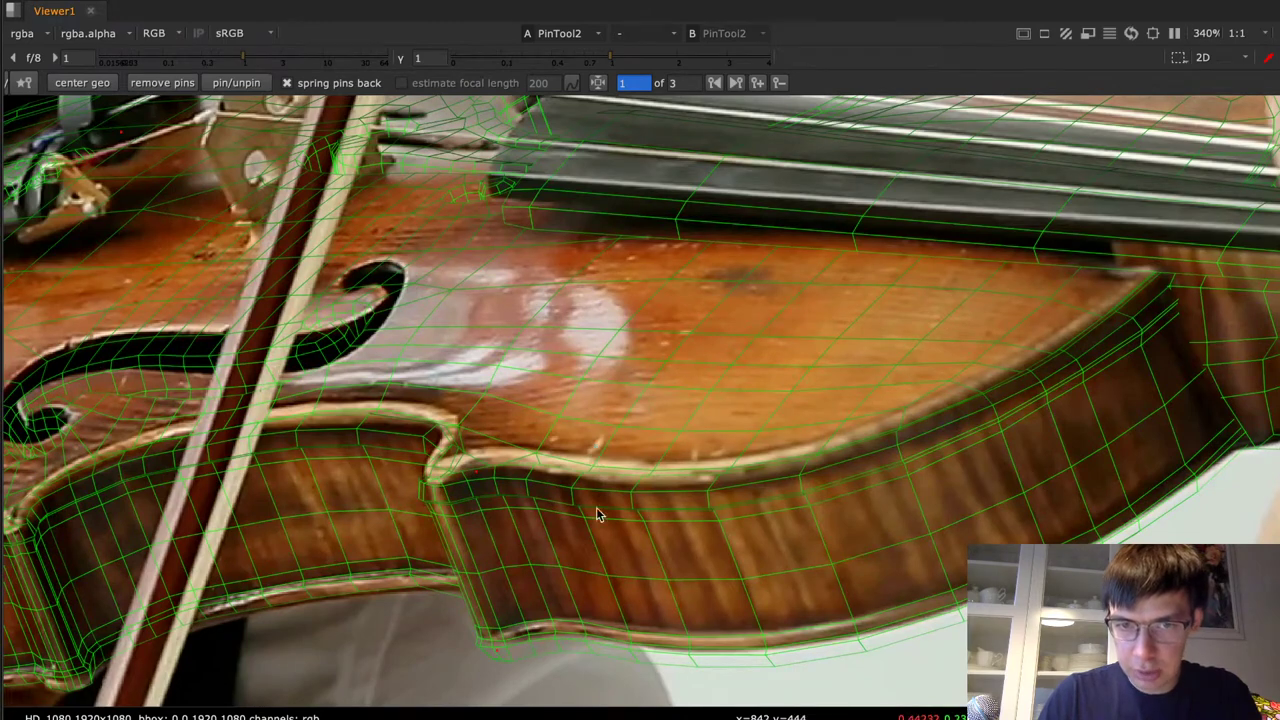
key(f)
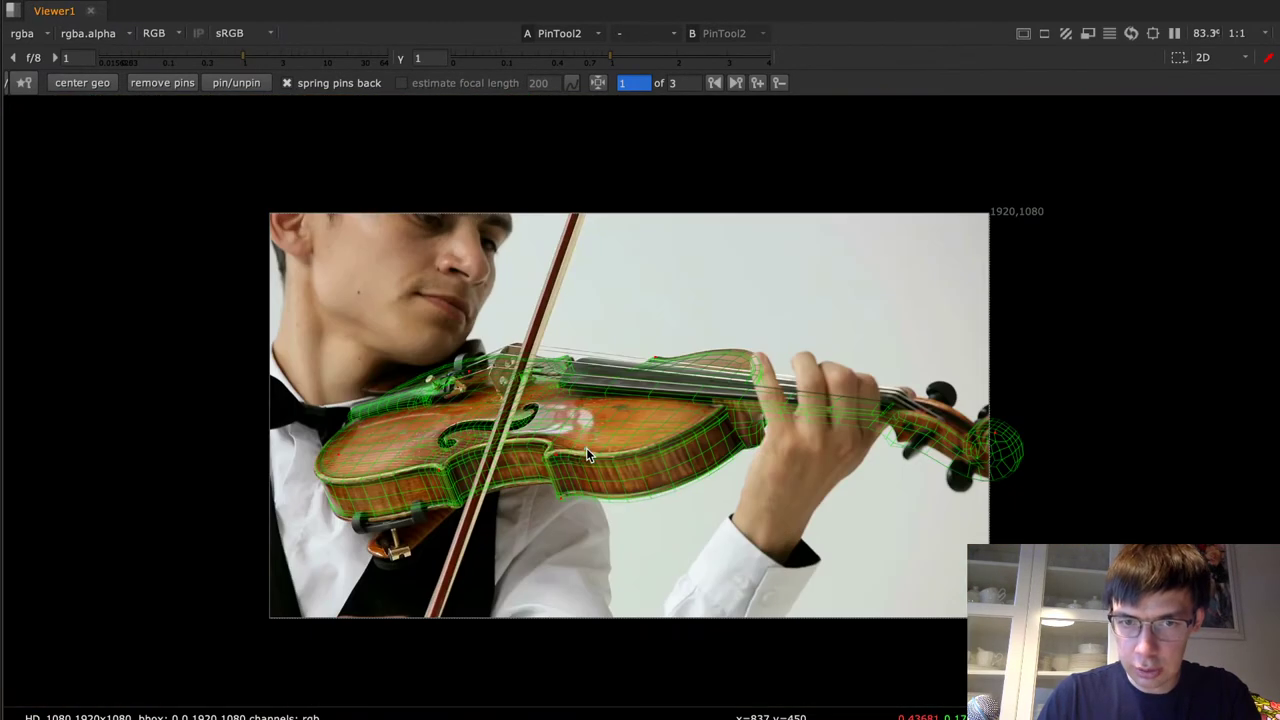
scroll(586, 448, up, 7)
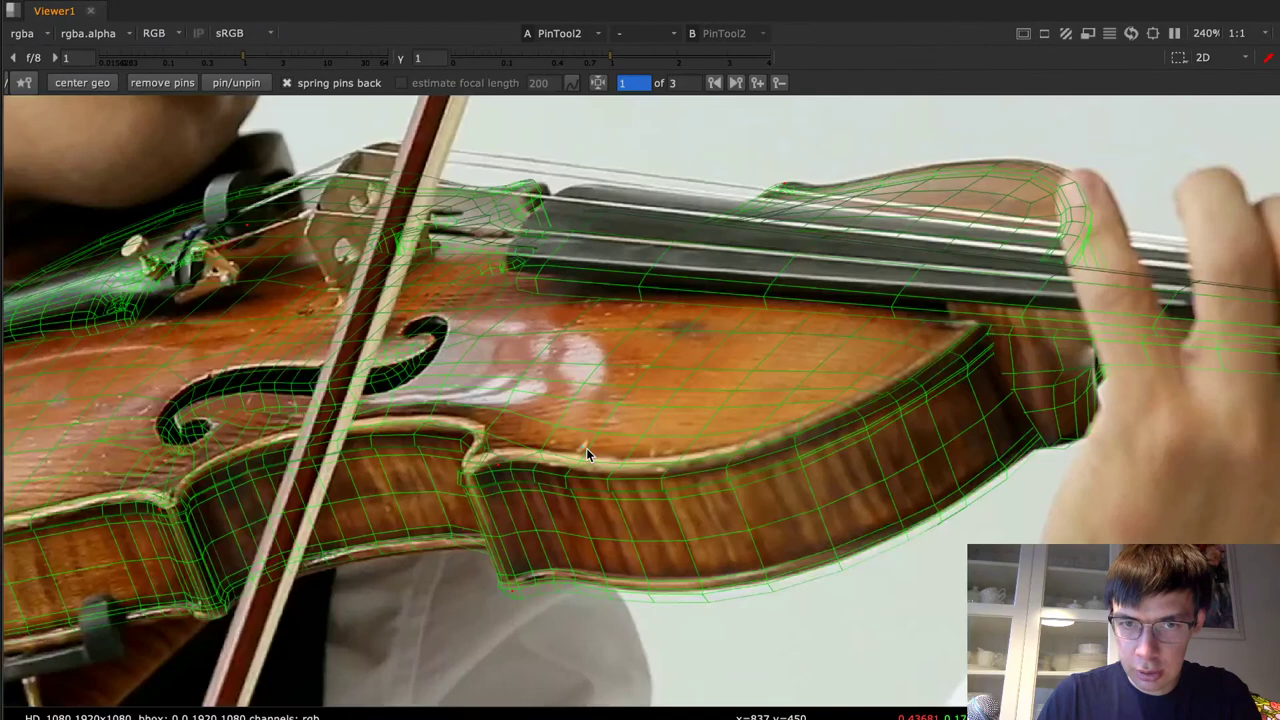
scroll(586, 448, up, 4)
Align the new pin with the same light mark at keyframe 2 and examine its offset from the mark at keyframe 3
key(Right)
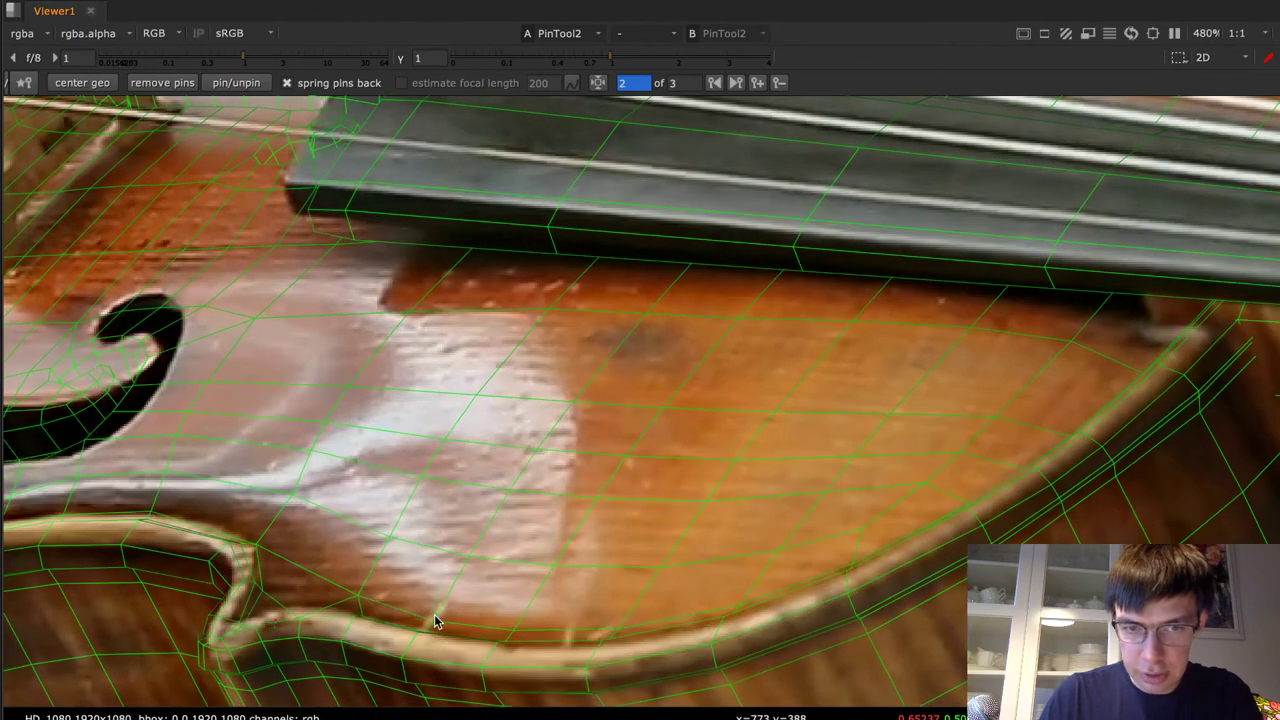
drag(436, 611, 436, 697)
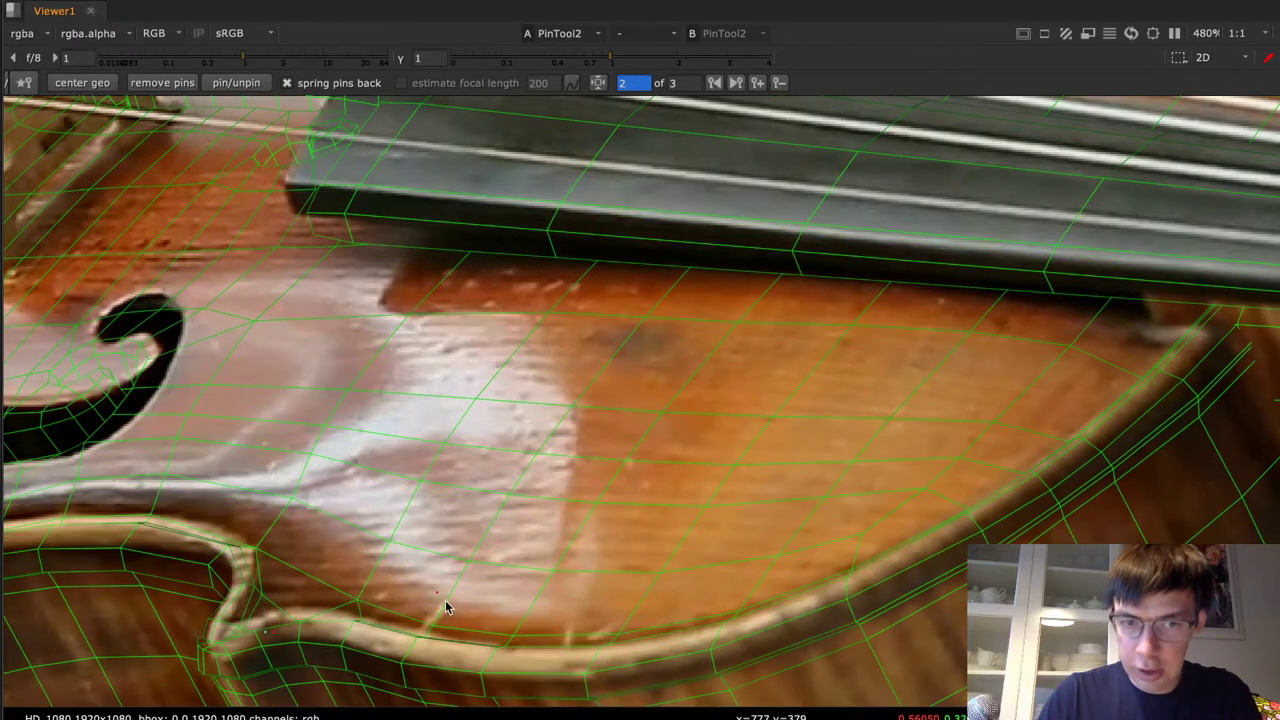
drag(437, 627, 440, 651)
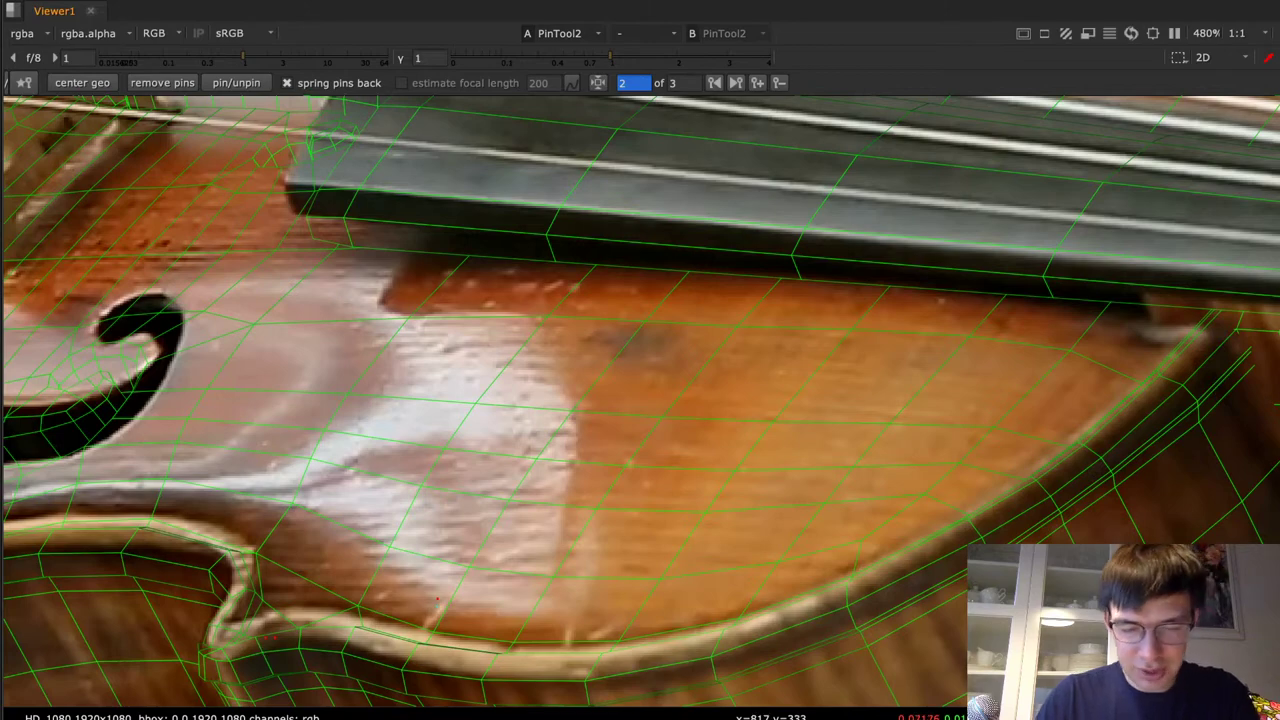
key(Right)
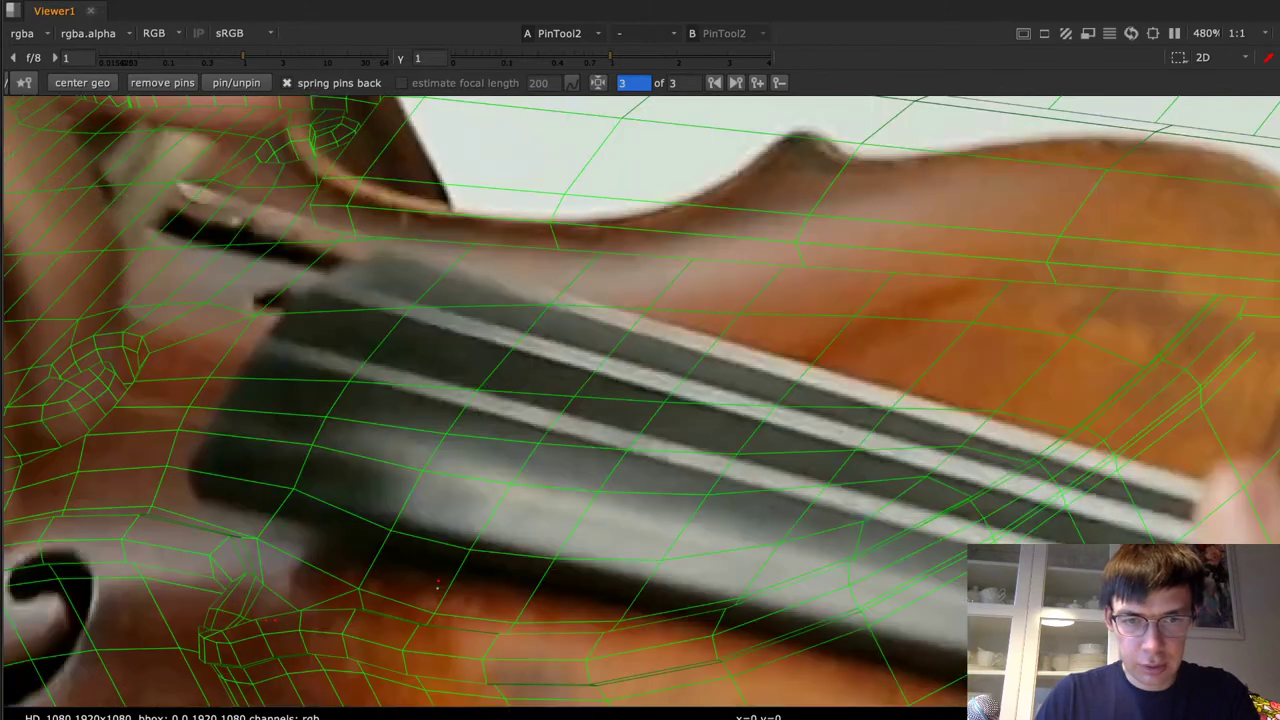
scroll(589, 437, down, 6)
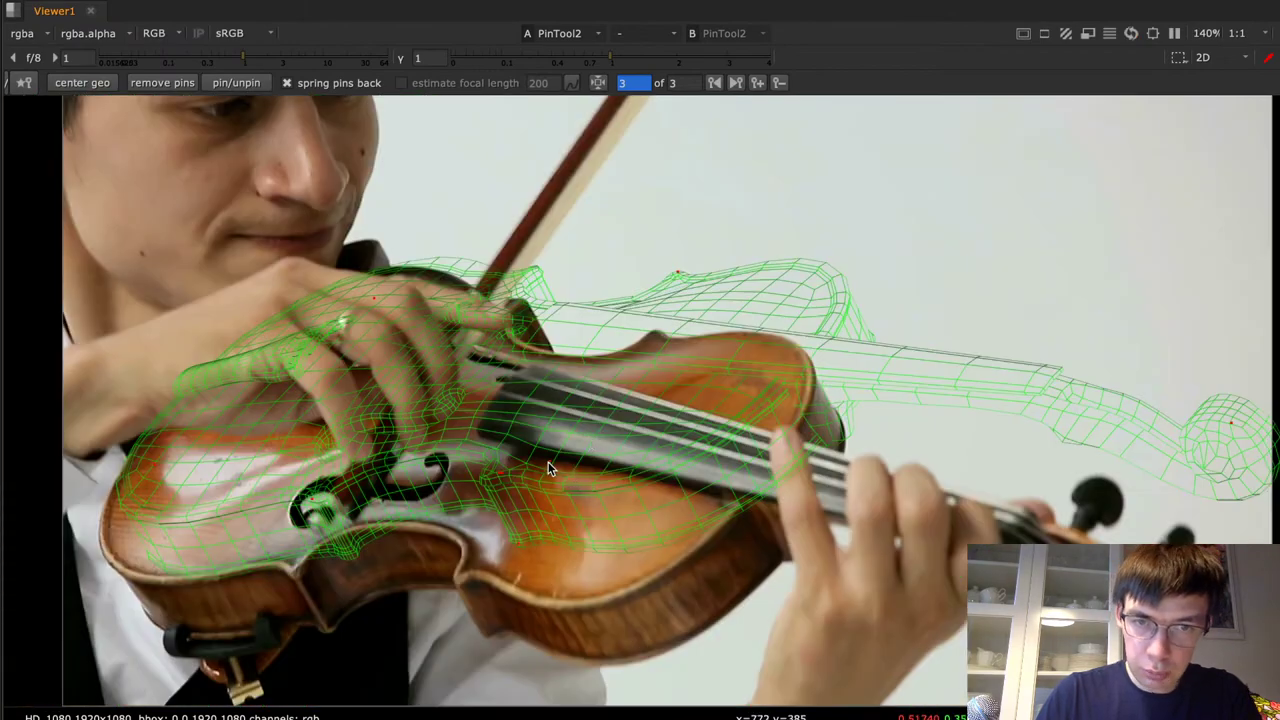
drag(546, 469, 533, 521)
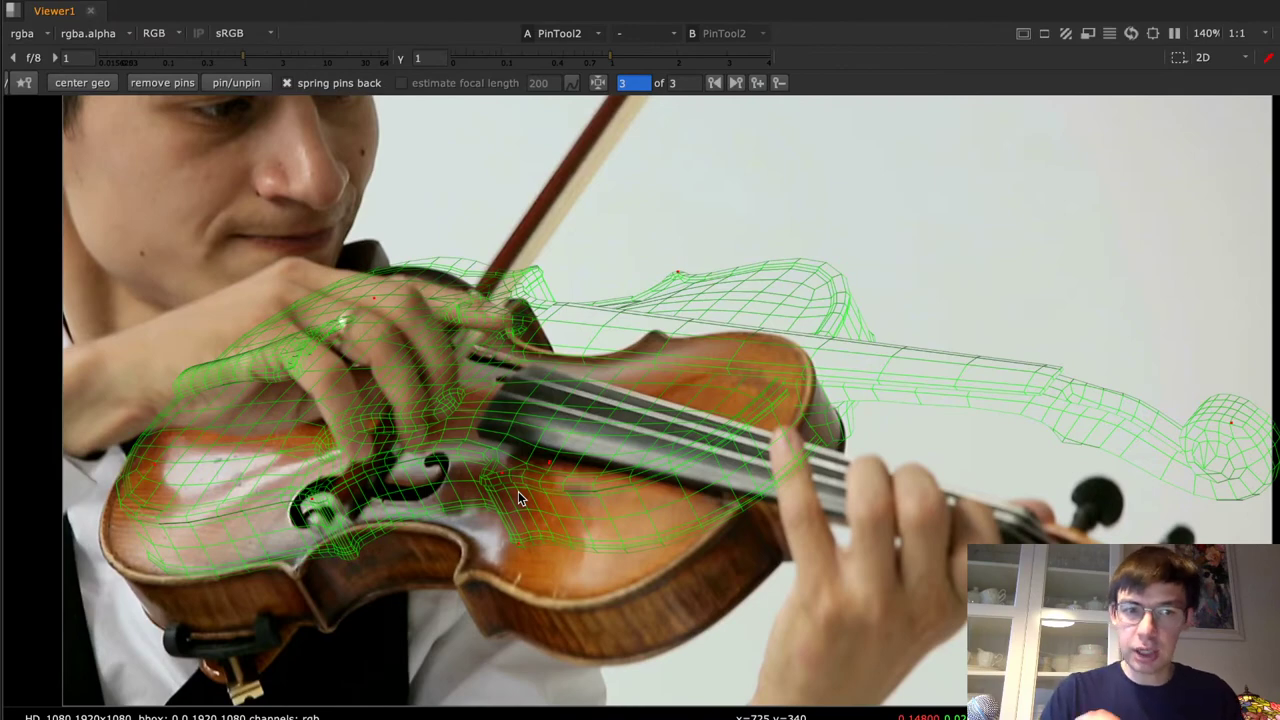
At keyframe 1, add more pins on the recognisable marks of the violin's top plate
key(Home)
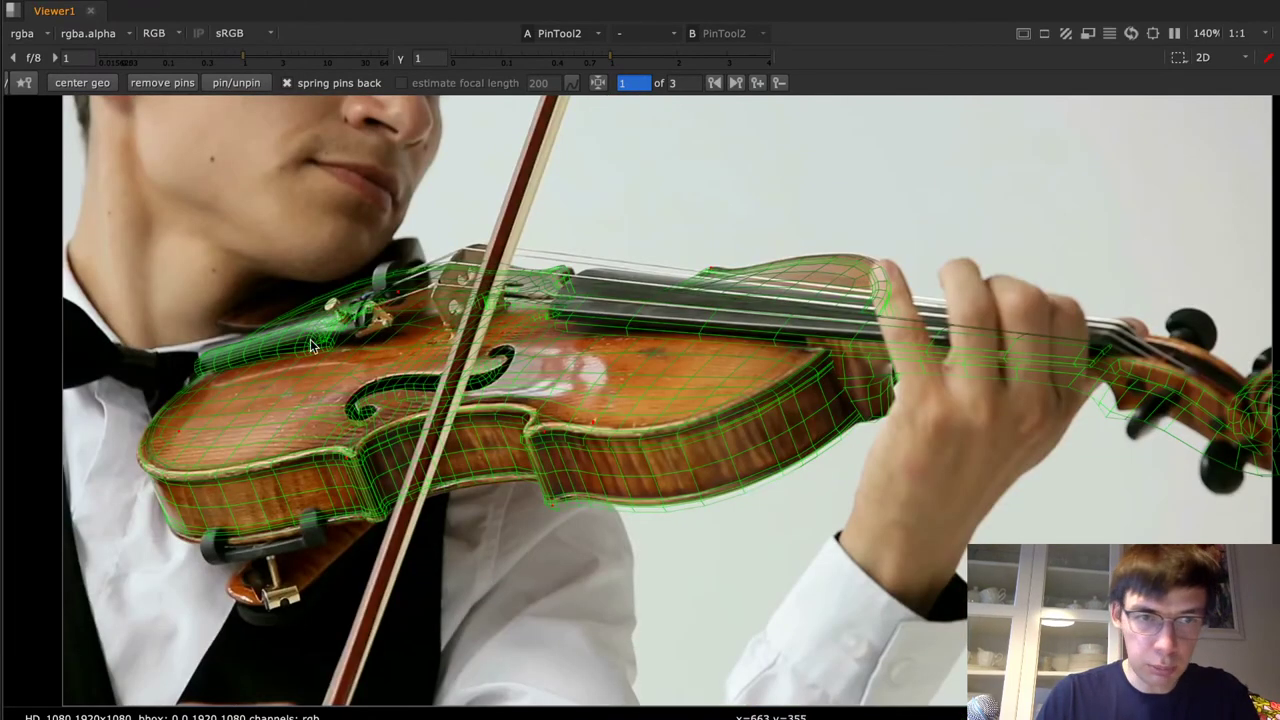
scroll(251, 405, up, 3)
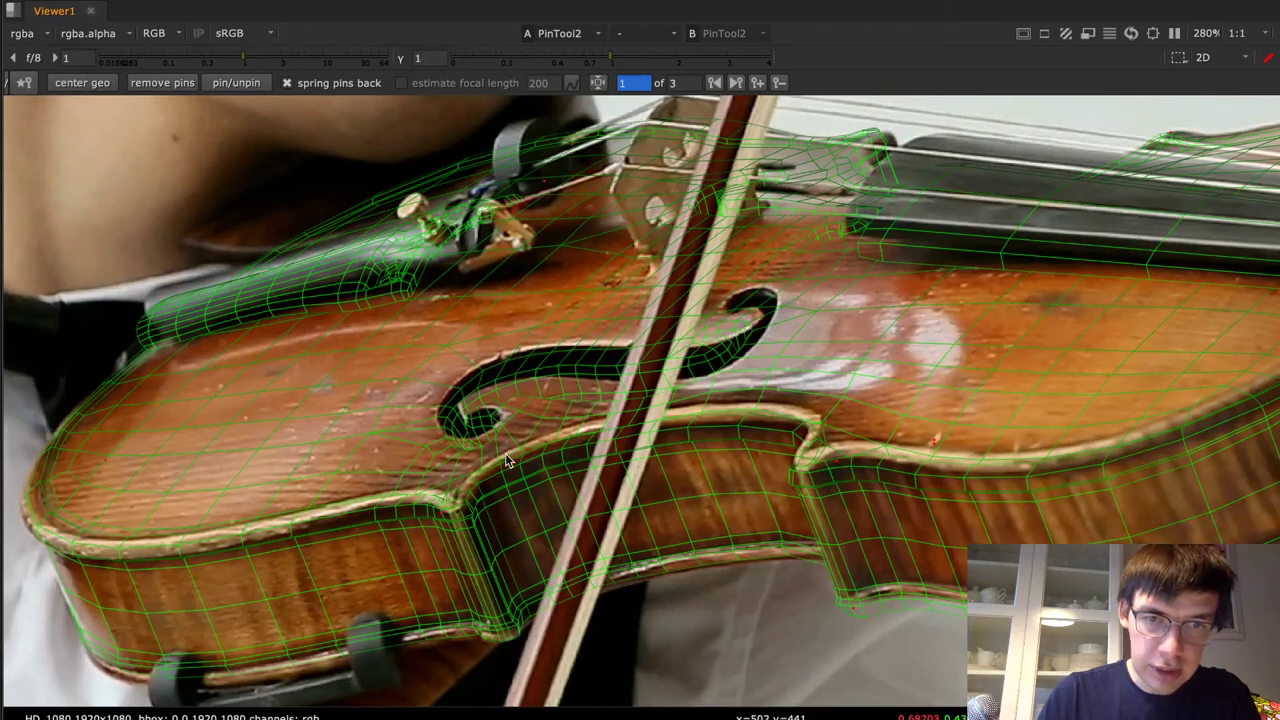
click(322, 388)
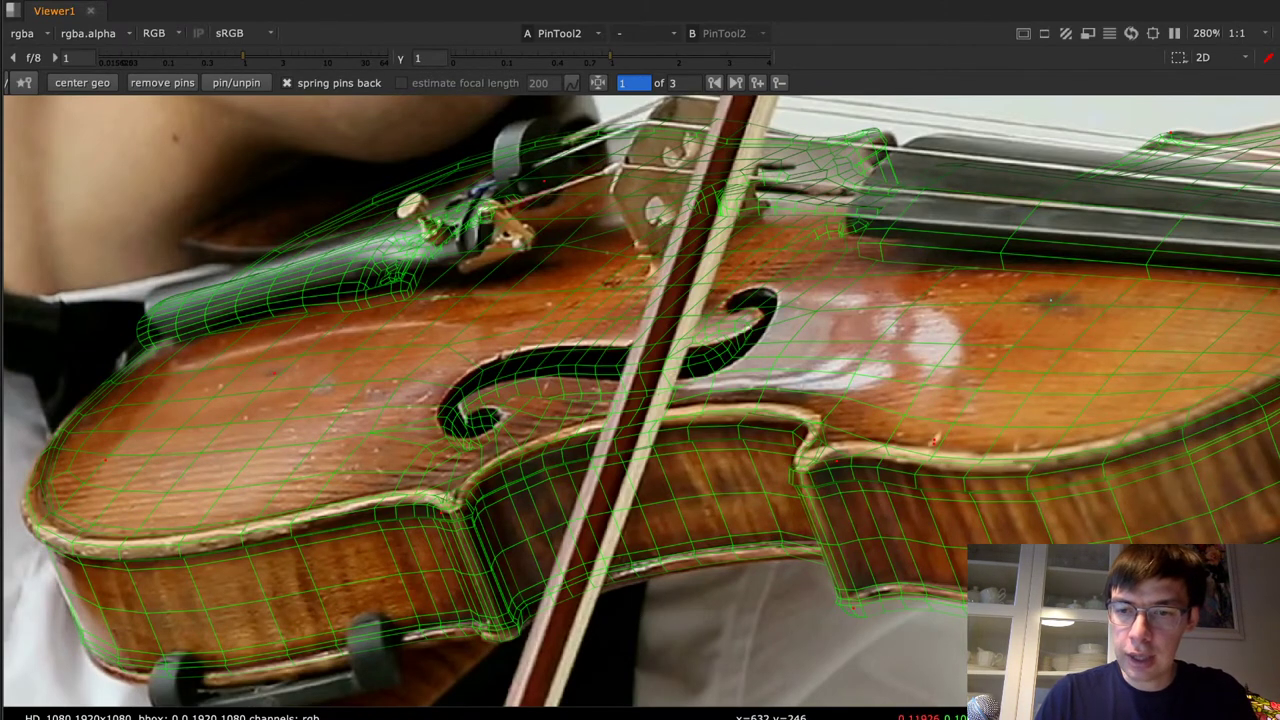
Go to keyframe 3, try moving a top-plate pin onto its mark, and unpin all pins on the frame
key(Left)
scroll(715, 409, down, 5)
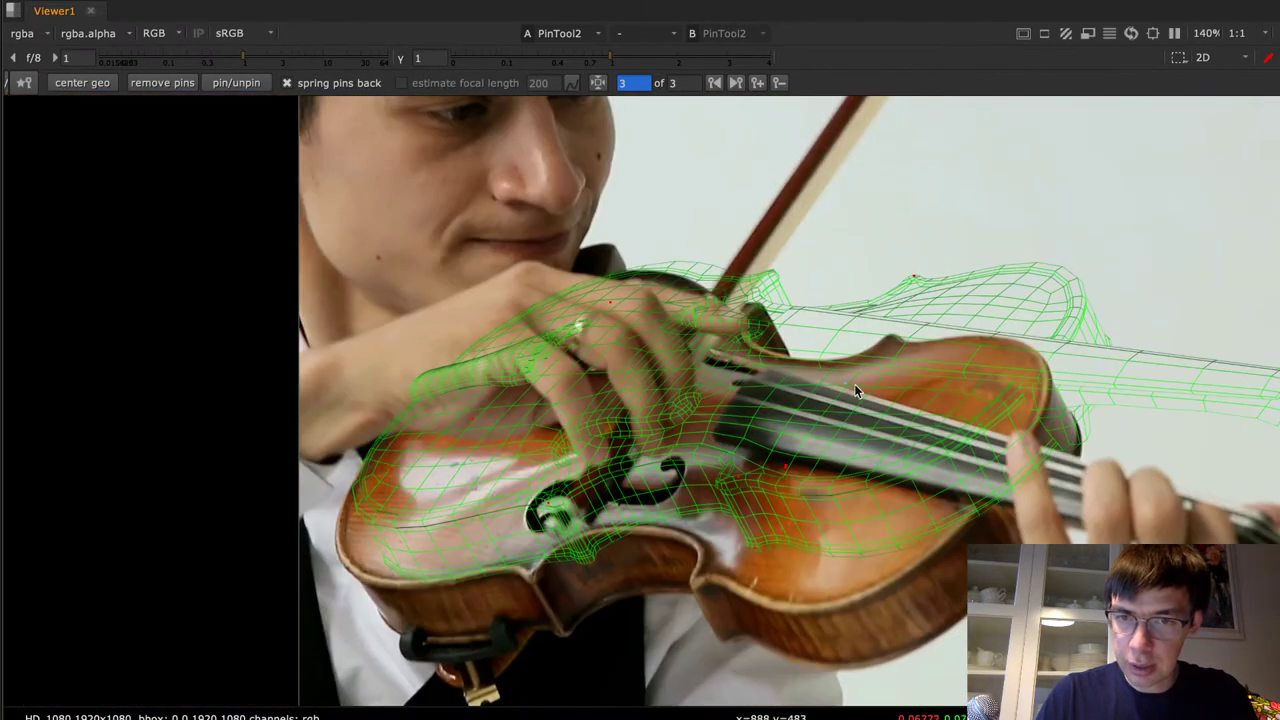
click(786, 467)
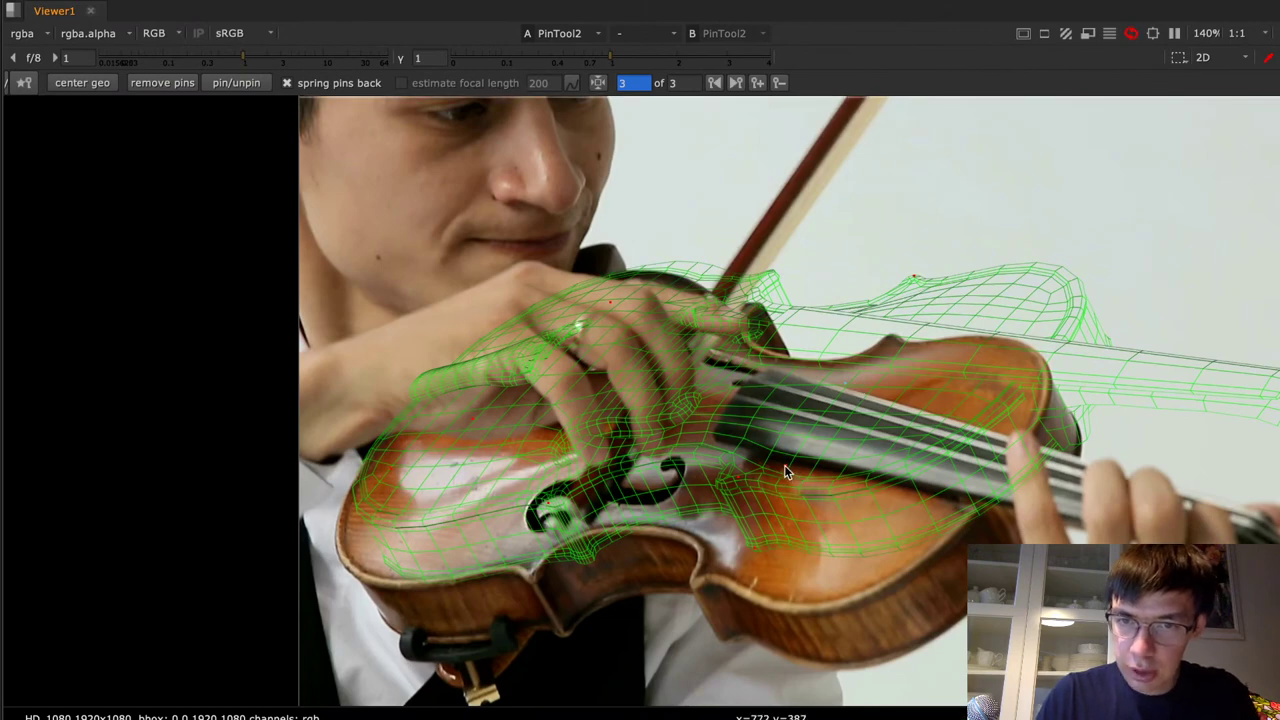
drag(786, 466, 803, 499)
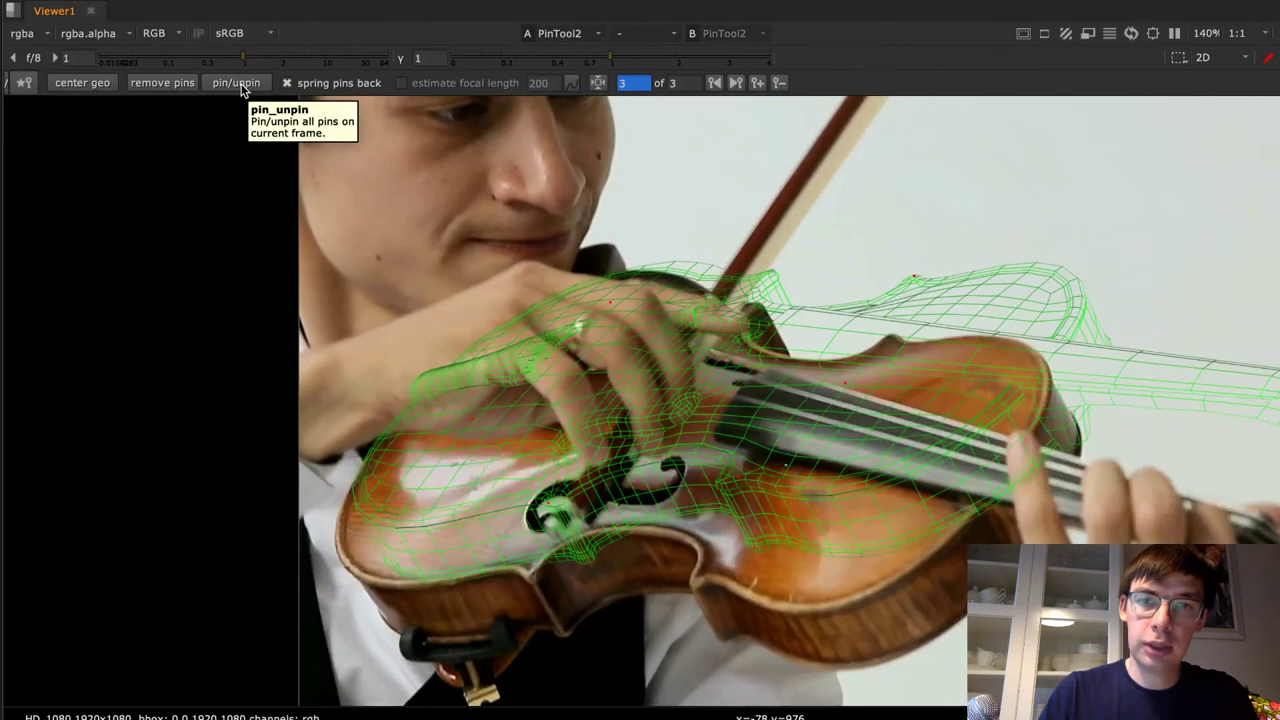
click(272, 92)
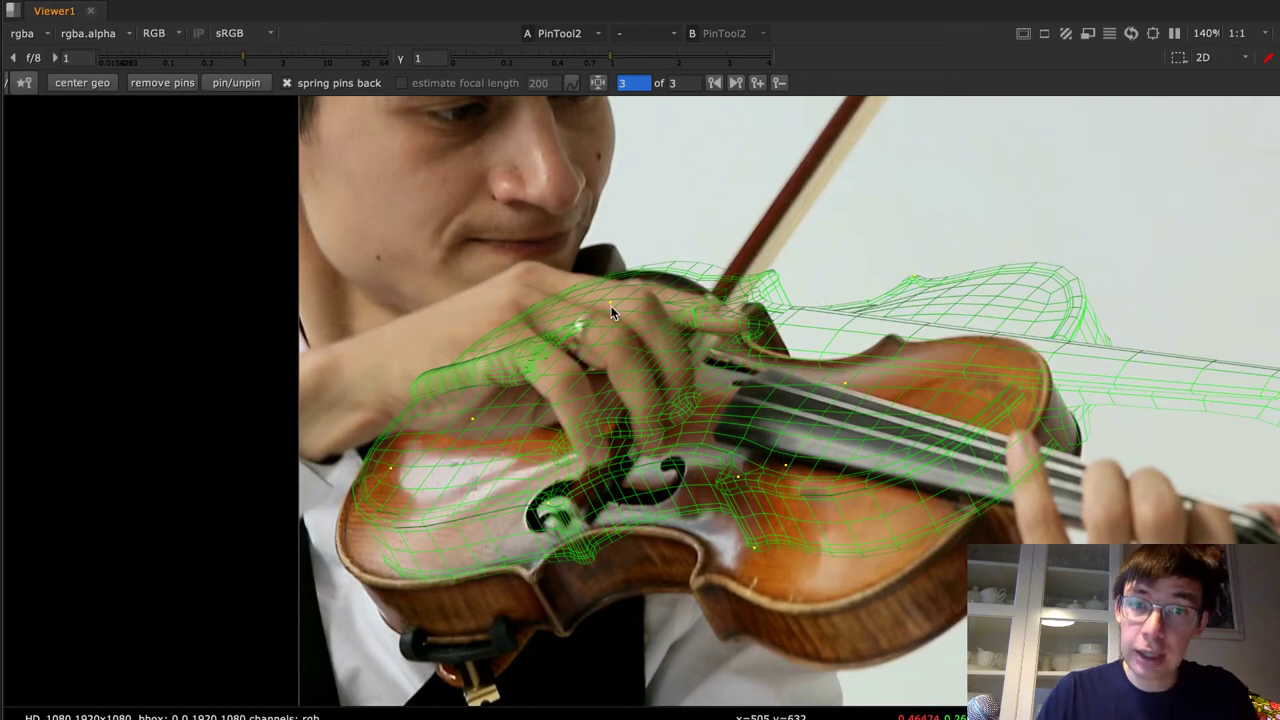
Undo a small downward pin shift and move that pin beside the ring on the bowing hand
drag(610, 301, 612, 320)
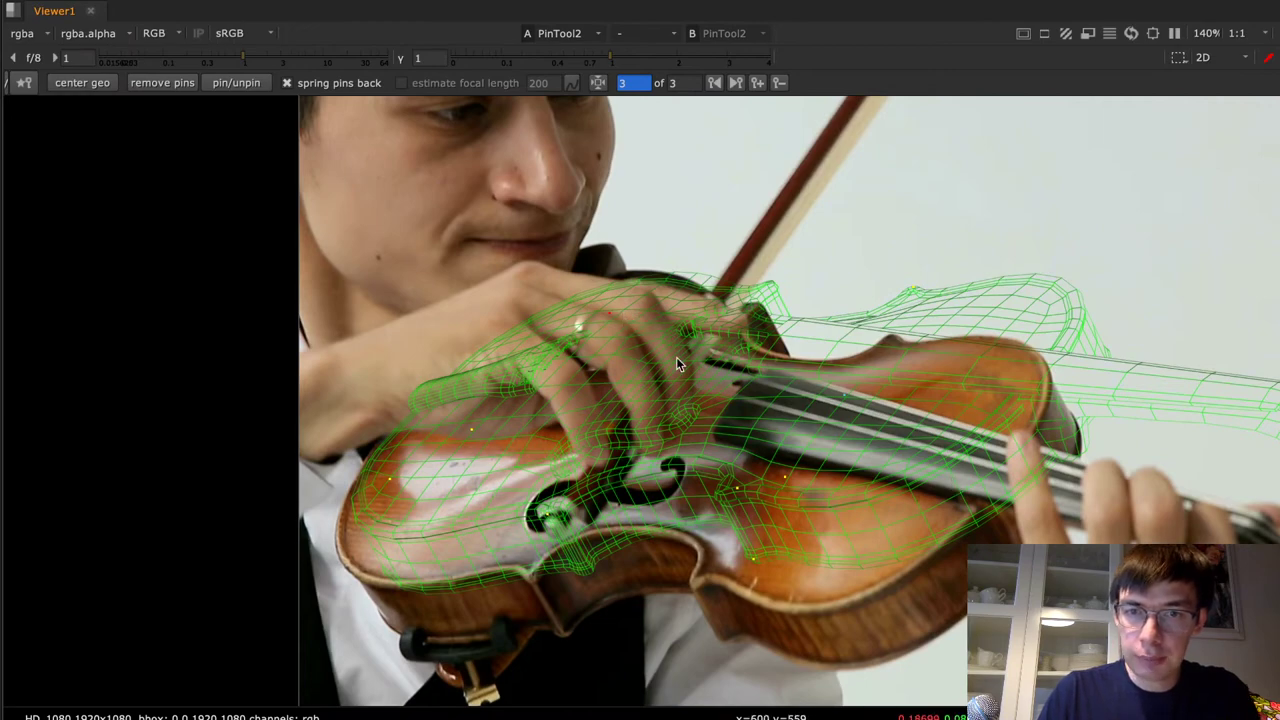
key(ctrl+z)
drag(607, 301, 584, 329)
Align the scroll pin with the violin's scroll and the far corner pin with the body's far upper corner
middle_drag(1086, 474, 964, 464)
key(Right)
key(Left)
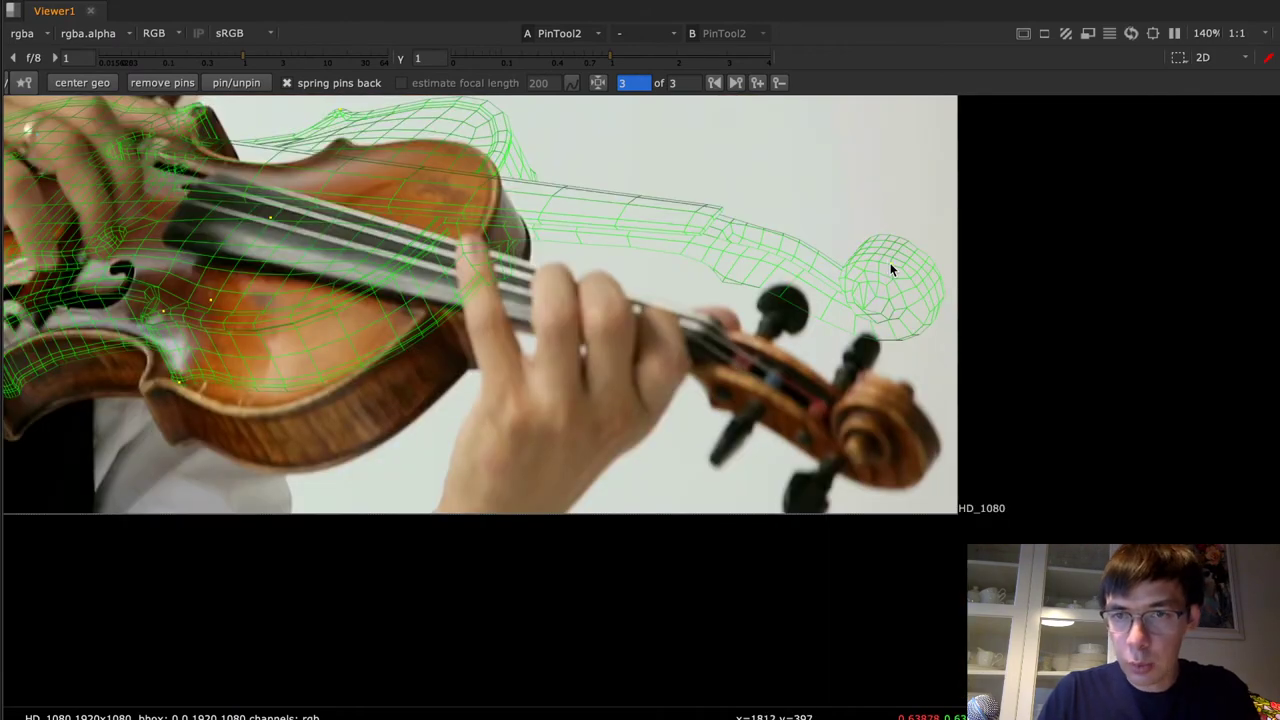
drag(889, 265, 894, 397)
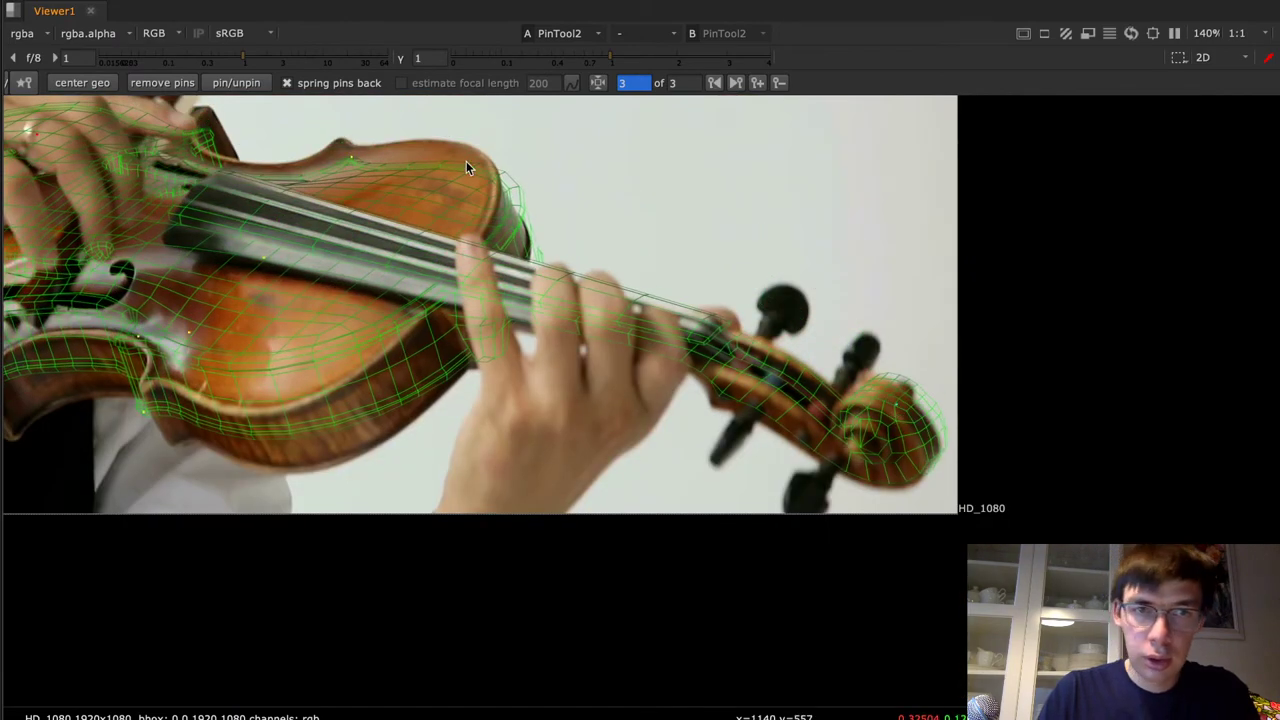
drag(350, 157, 342, 143)
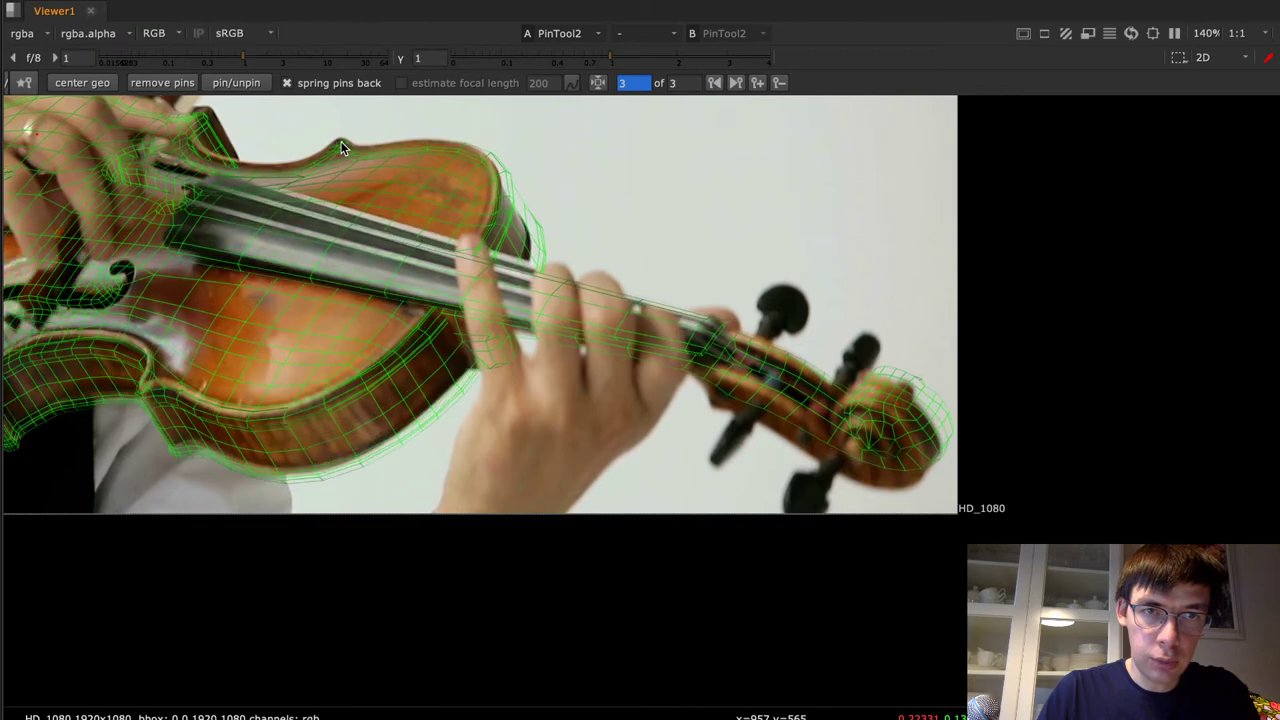
Refine the keyframe 3 fit at the near corners of the violin body and at the dark mark on the top plate
middle_drag(403, 258, 843, 204)
drag(414, 355, 418, 336)
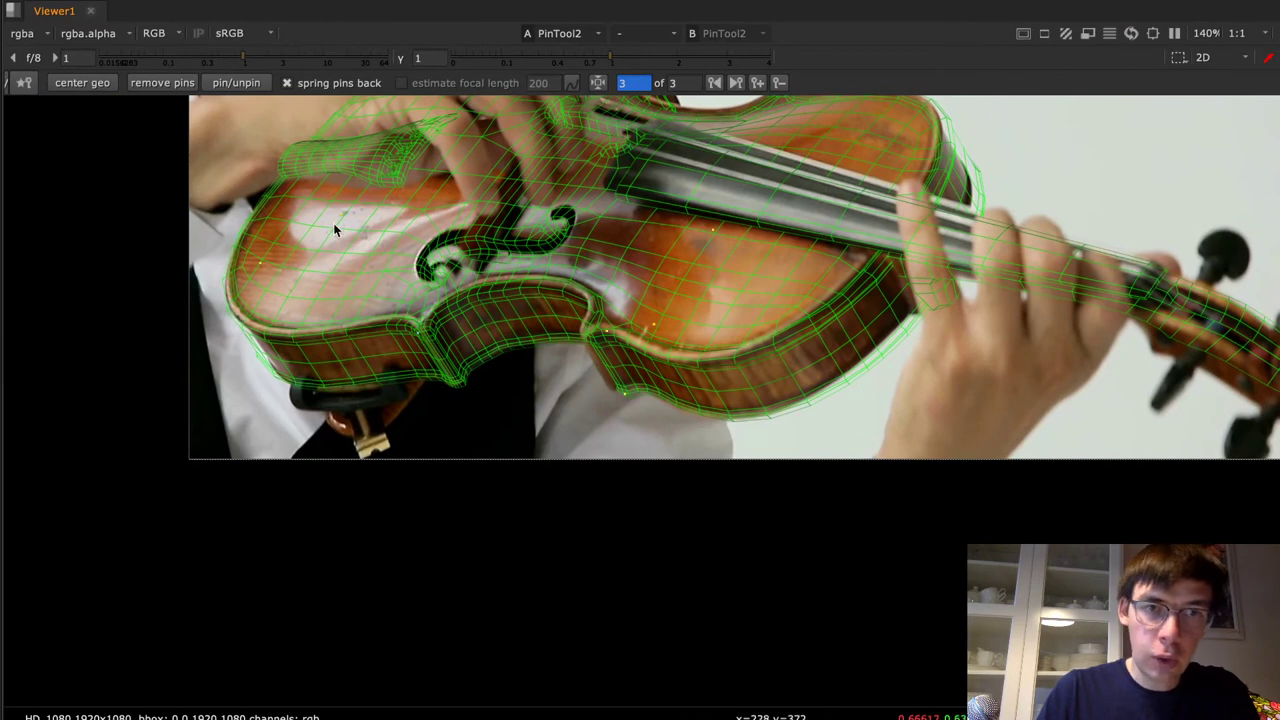
middle_drag(615, 208, 594, 263)
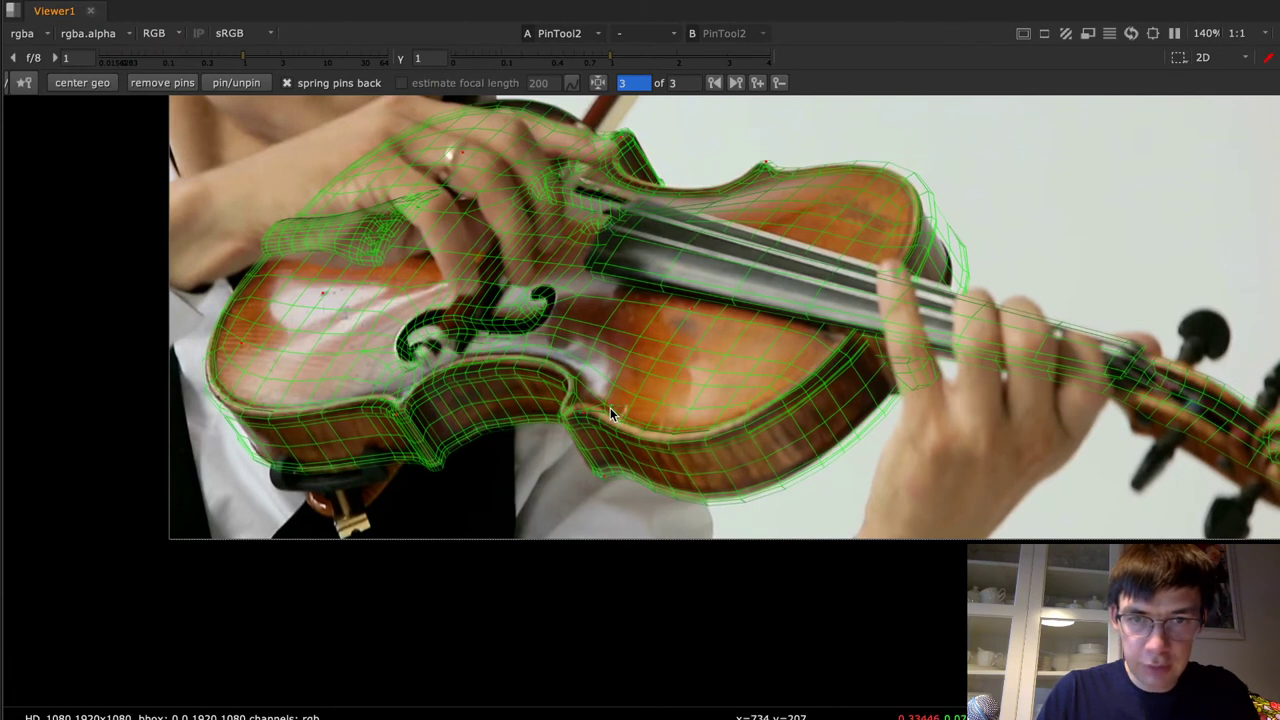
drag(687, 312, 681, 352)
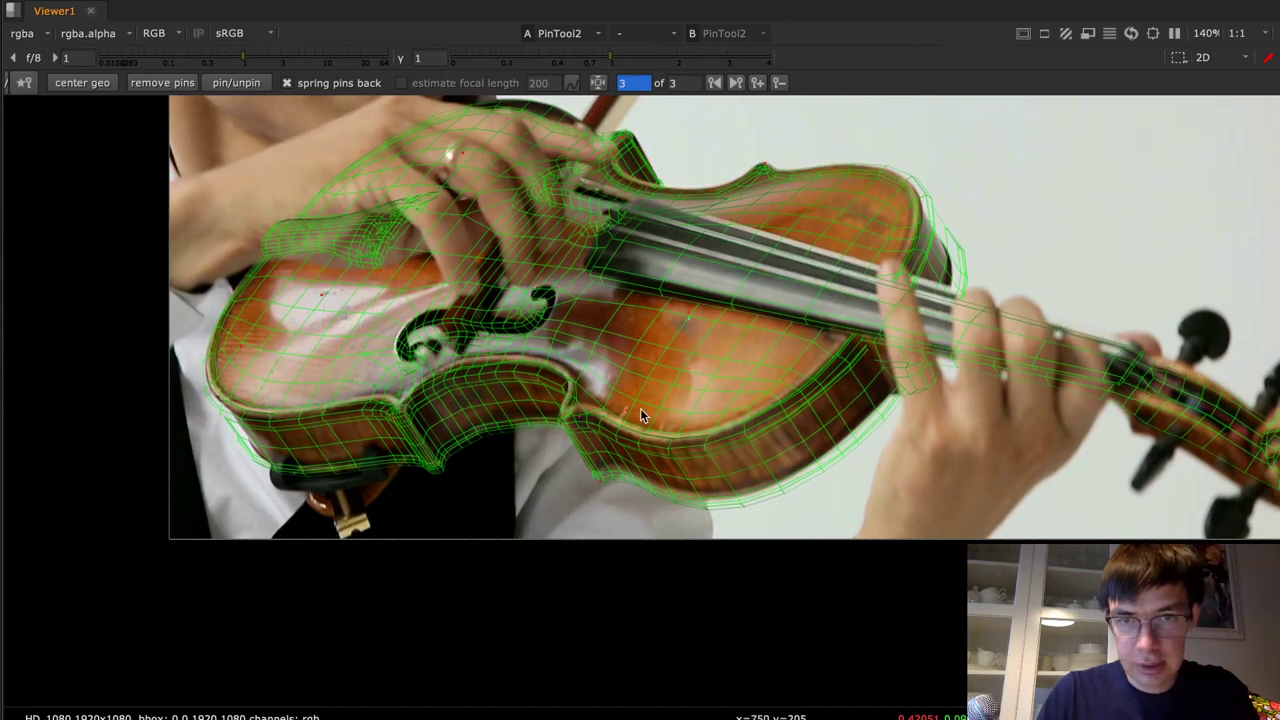
drag(583, 408, 584, 399)
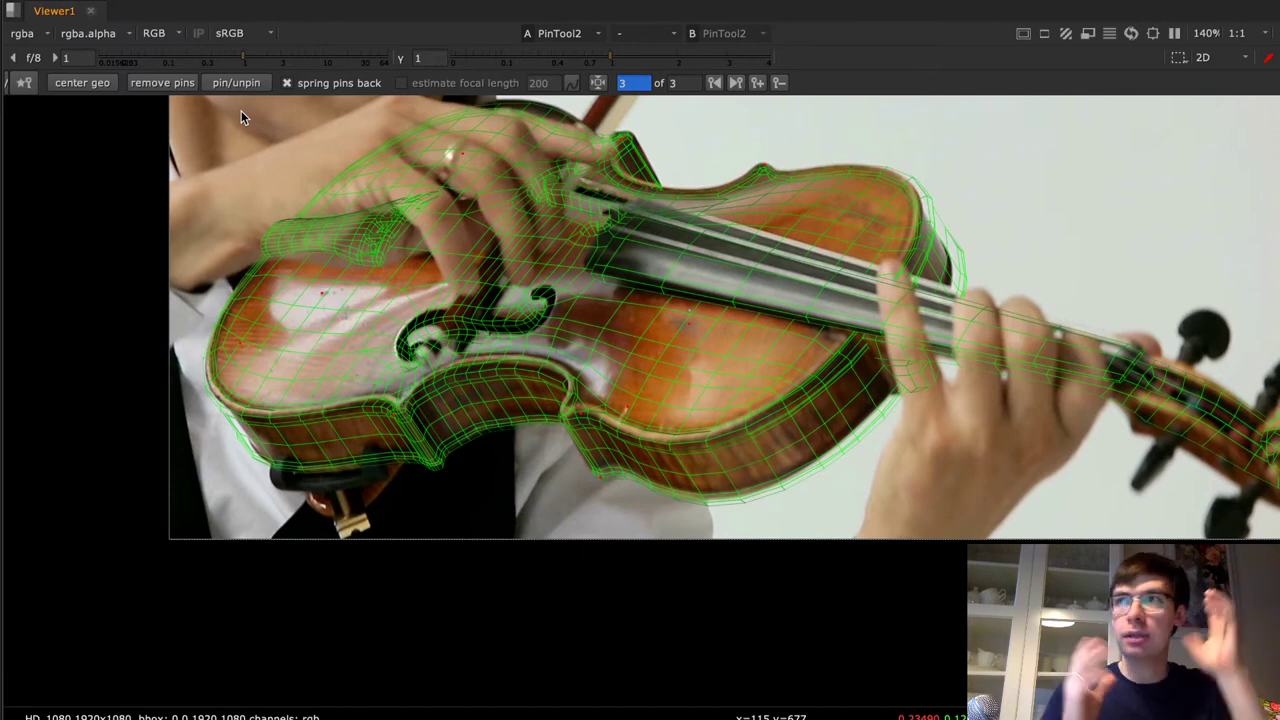
Check the Animation slide, return to Nuke, and examine the focal length mode options of PinTool2
key(super+Tab)
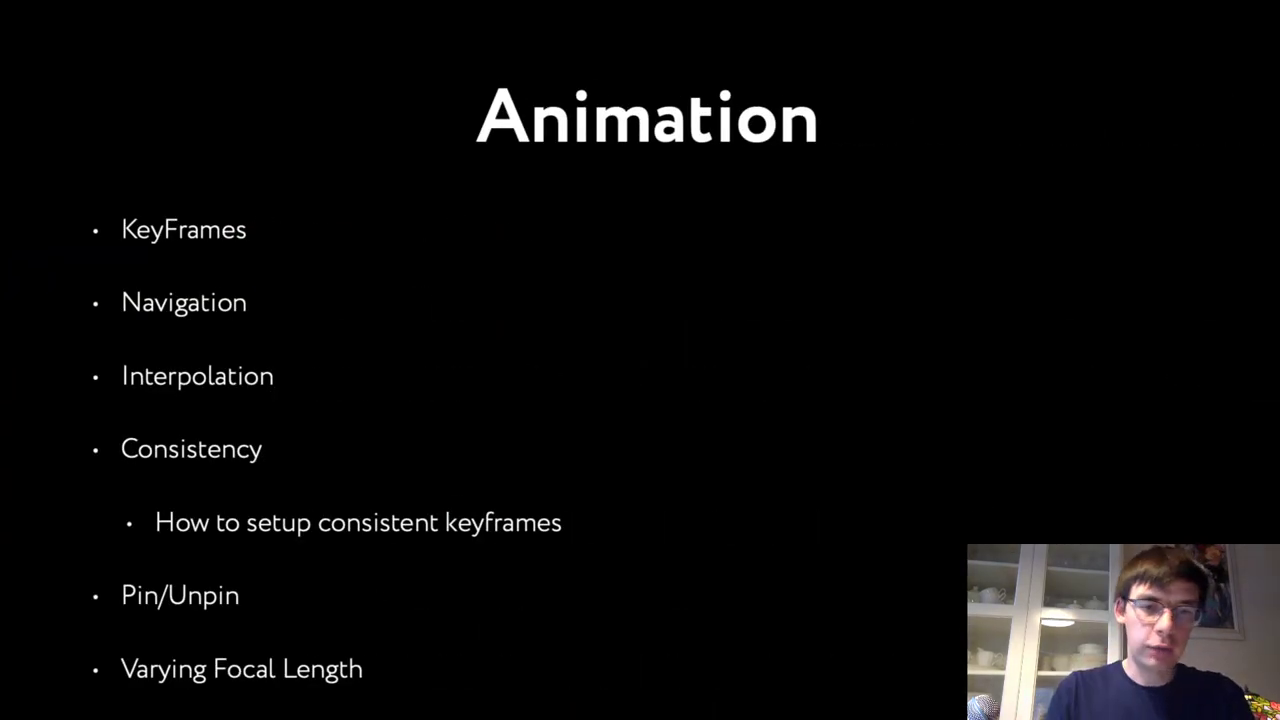
key(super+Tab)
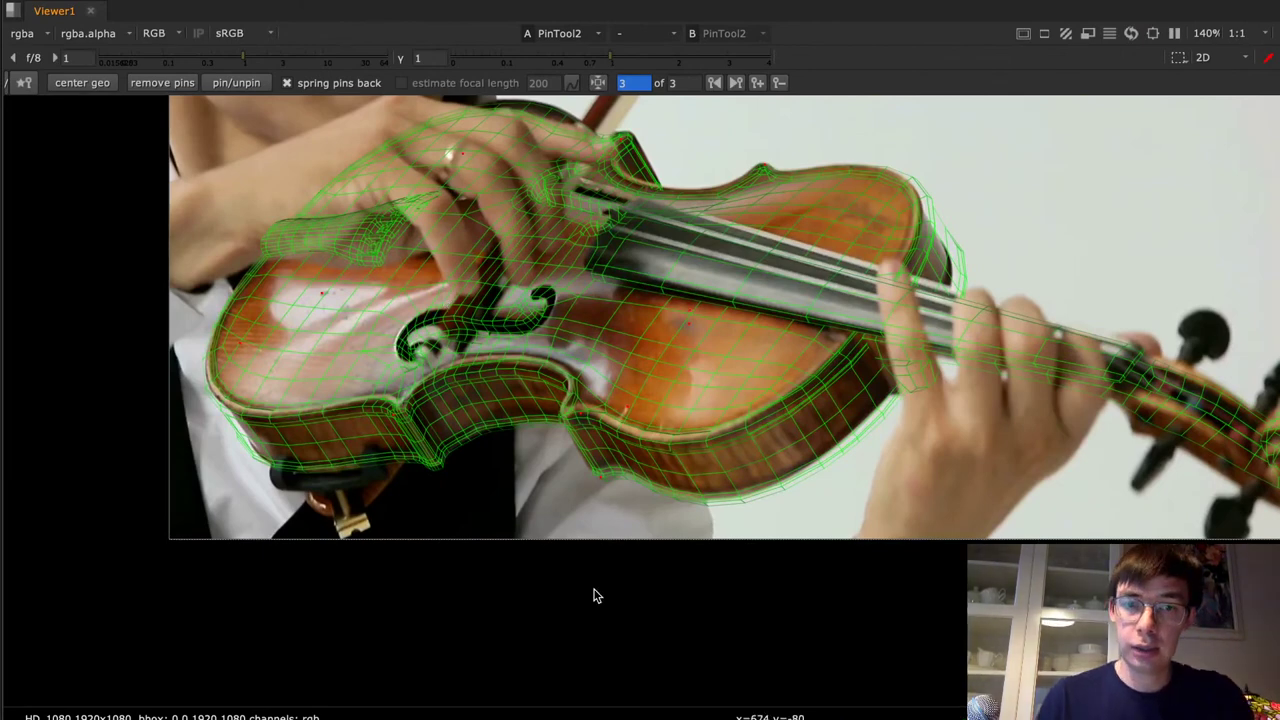
key(space)
key(f)
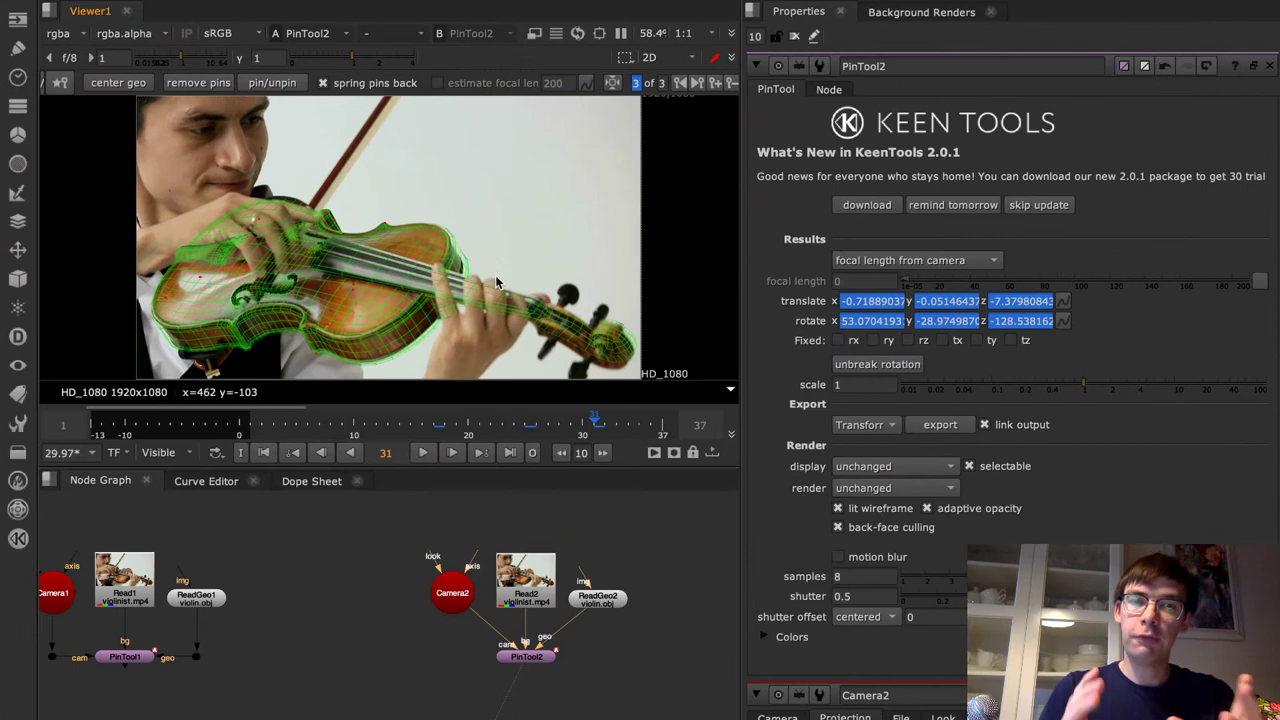
click(912, 264)
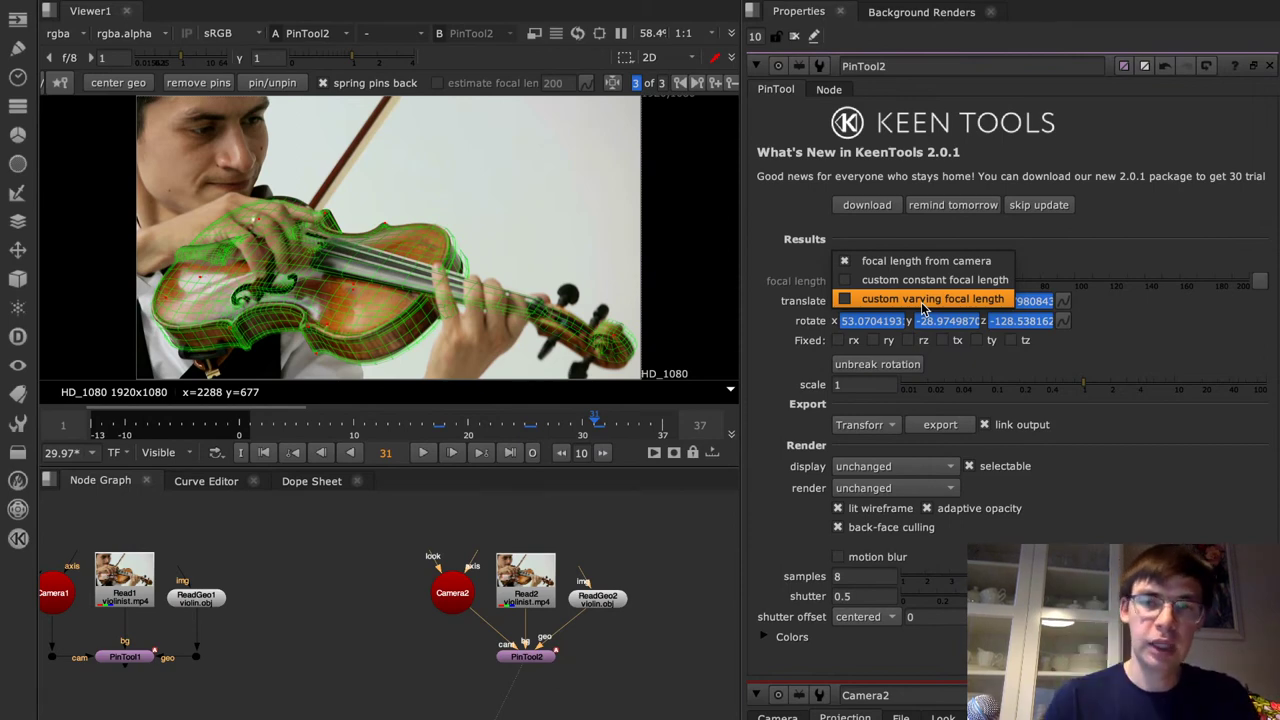
click(674, 525)
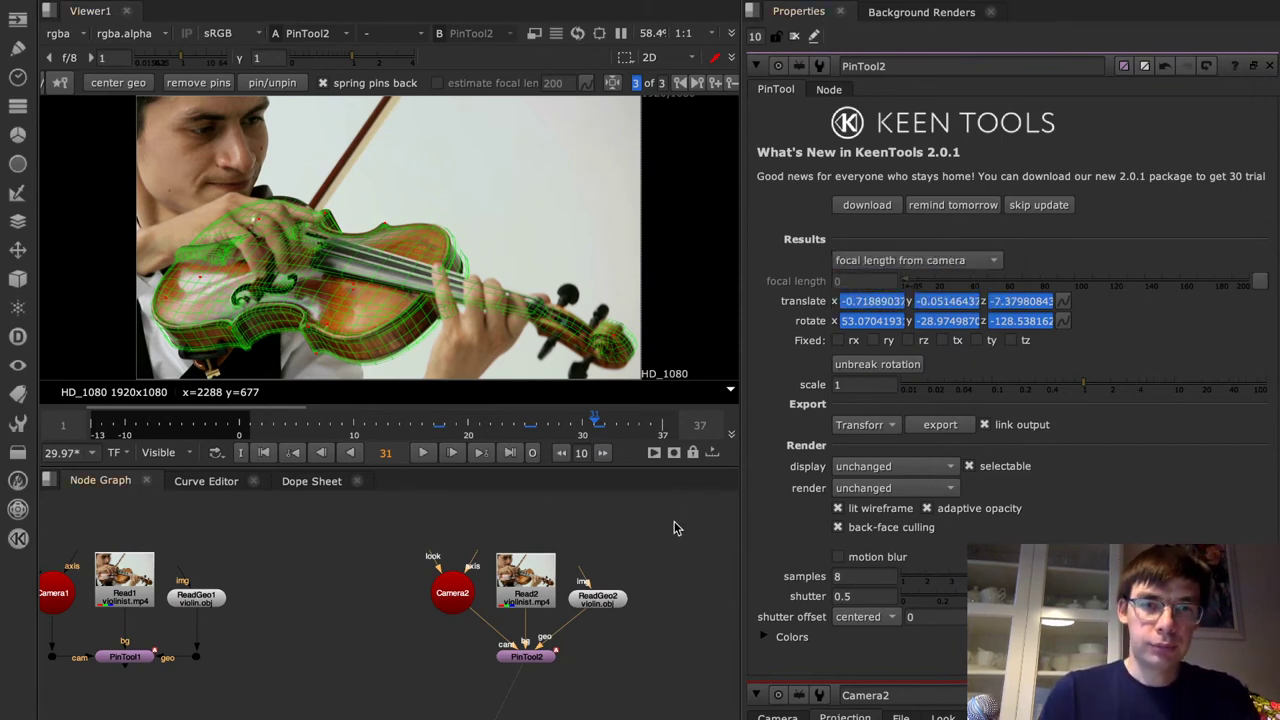
Review the Animation slide again and return to Nuke
key(super+Tab)
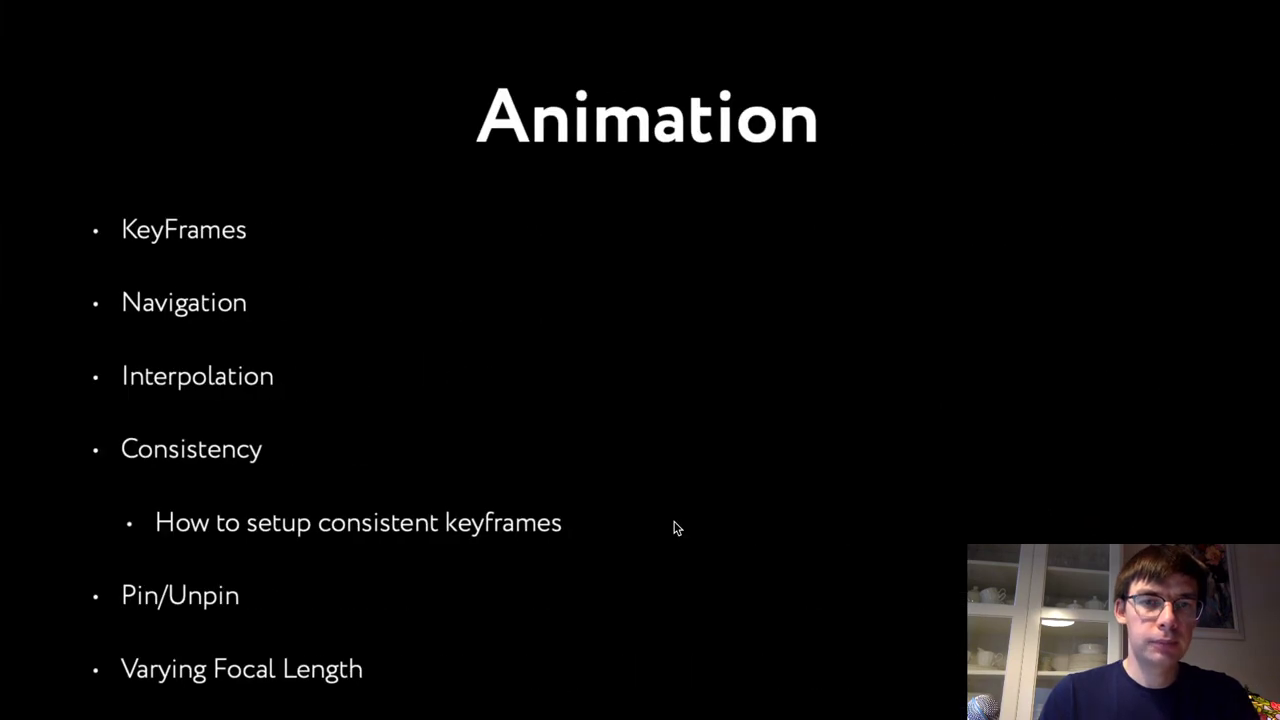
key(Right)
key(Left)
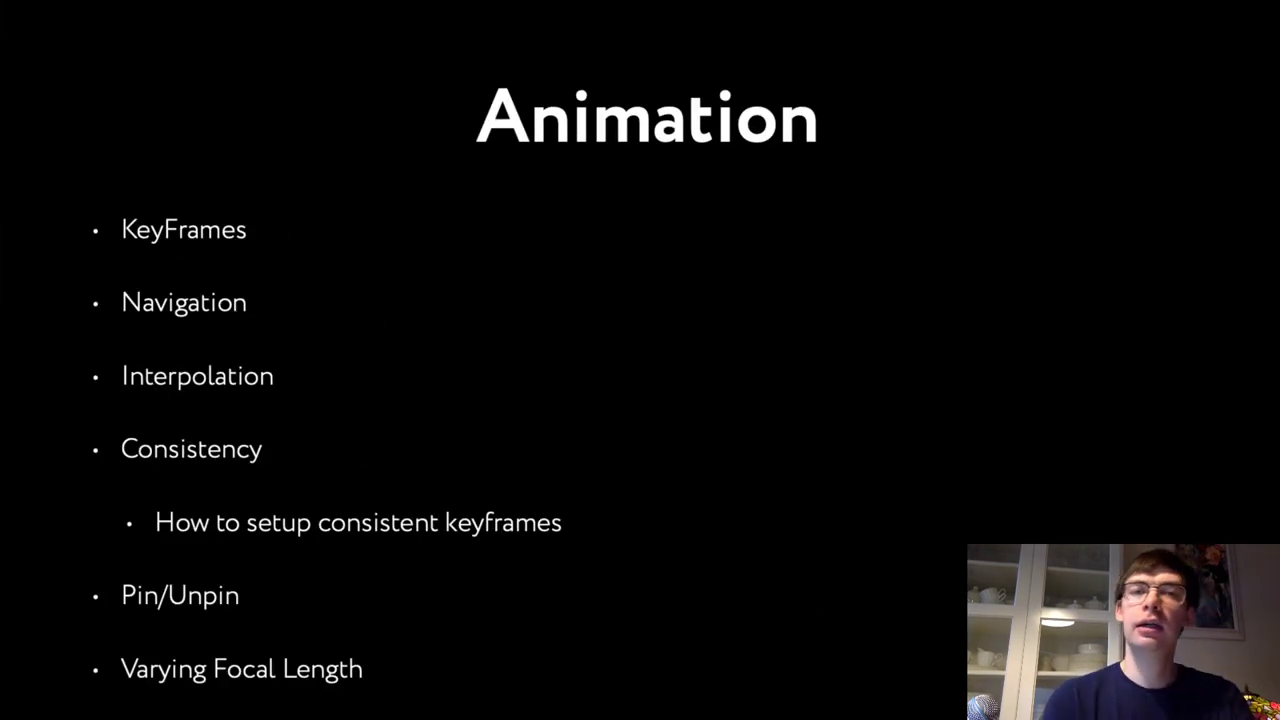
key(super+Tab)
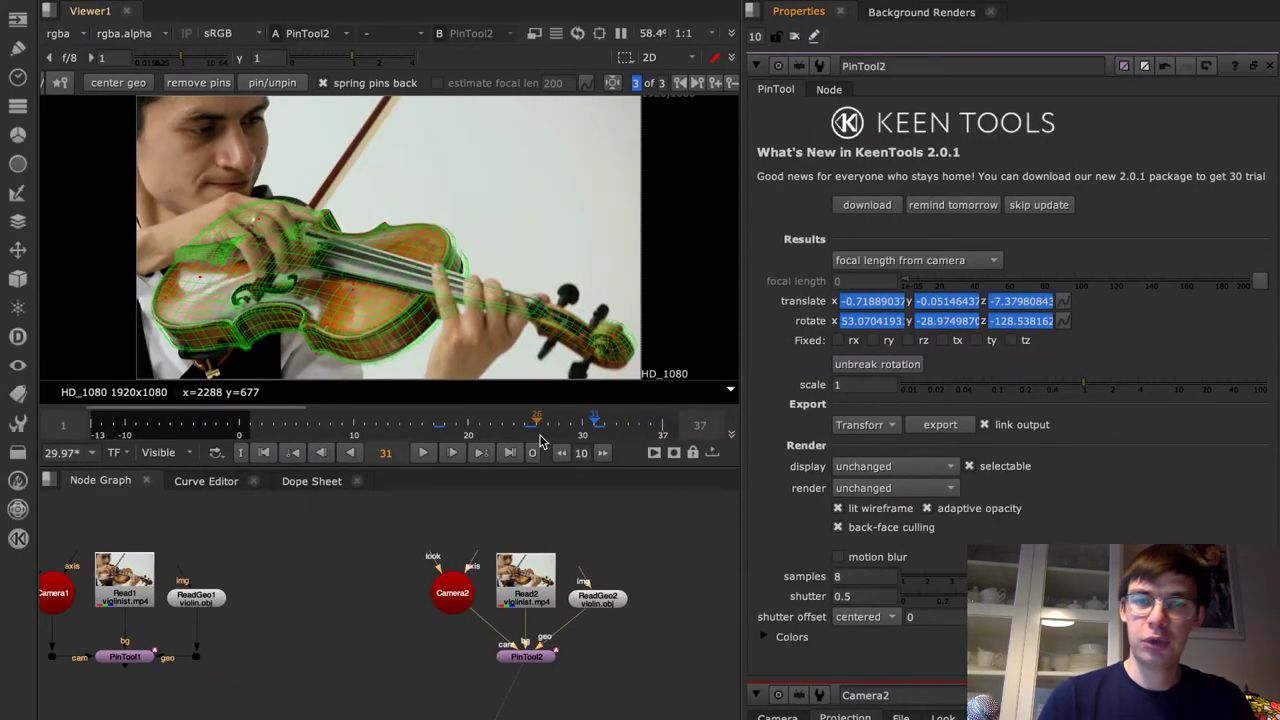
Go to the second PinTool keyframe at frame 25, enlarge the viewer, and remove that keyframe
click(535, 426)
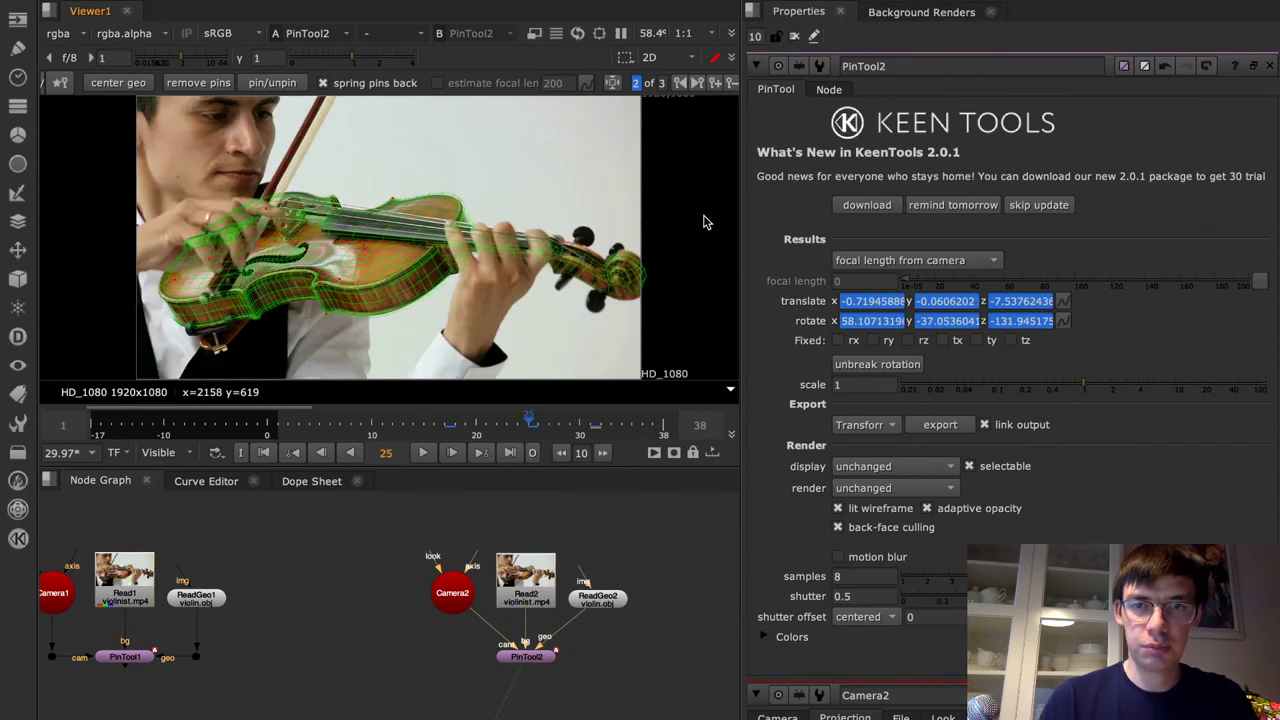
key(space)
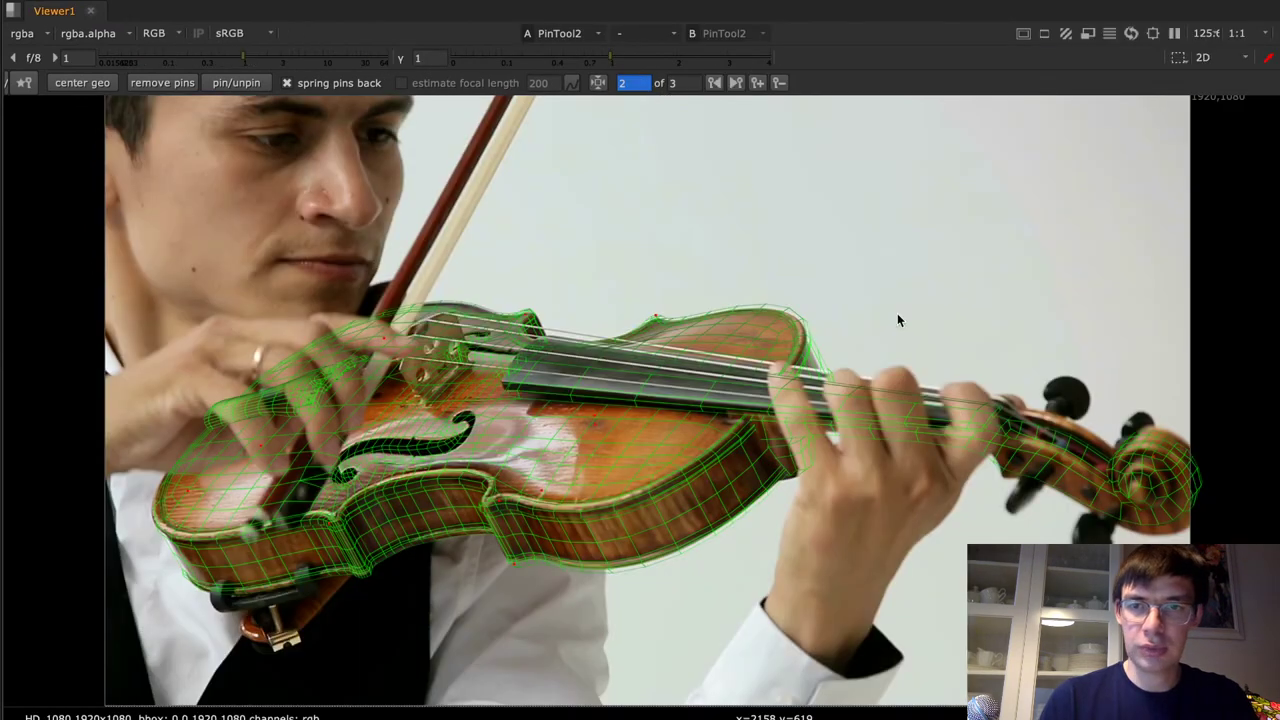
click(779, 83)
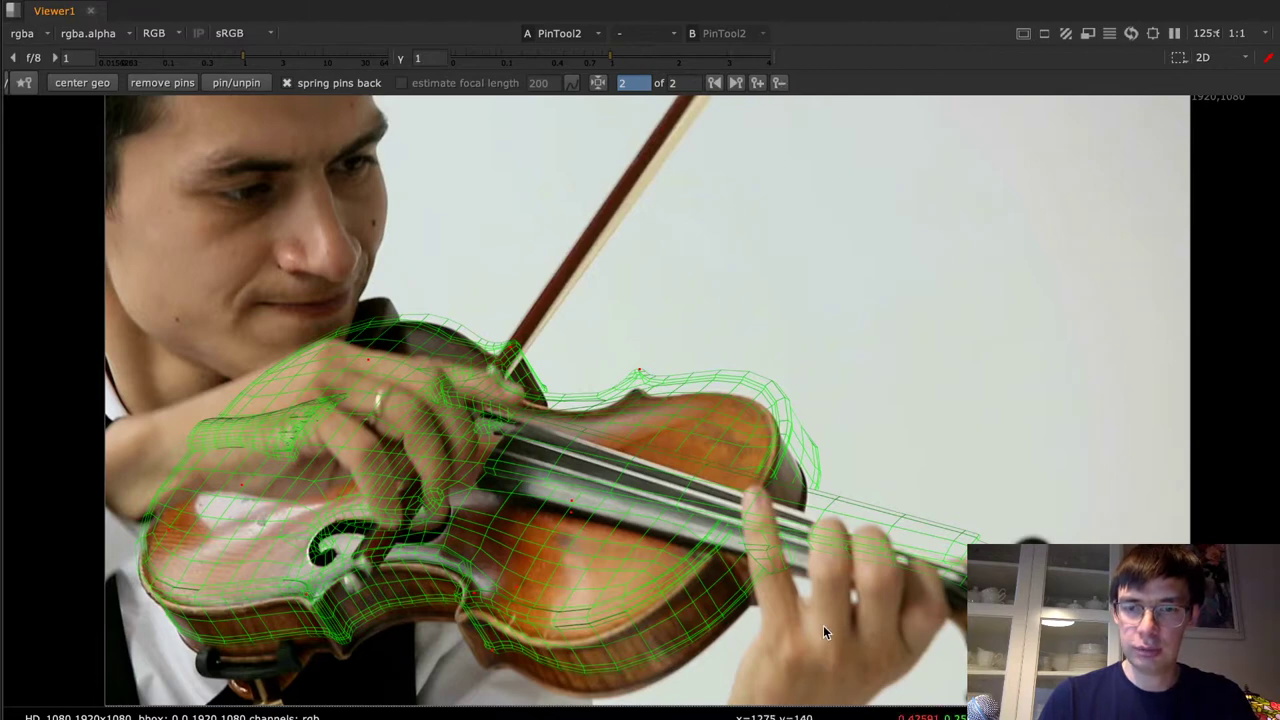
Remove the last remaining keyframe after keyframe 1 and go back to keyframe 1
key(Left)
text(2)
key(Return)
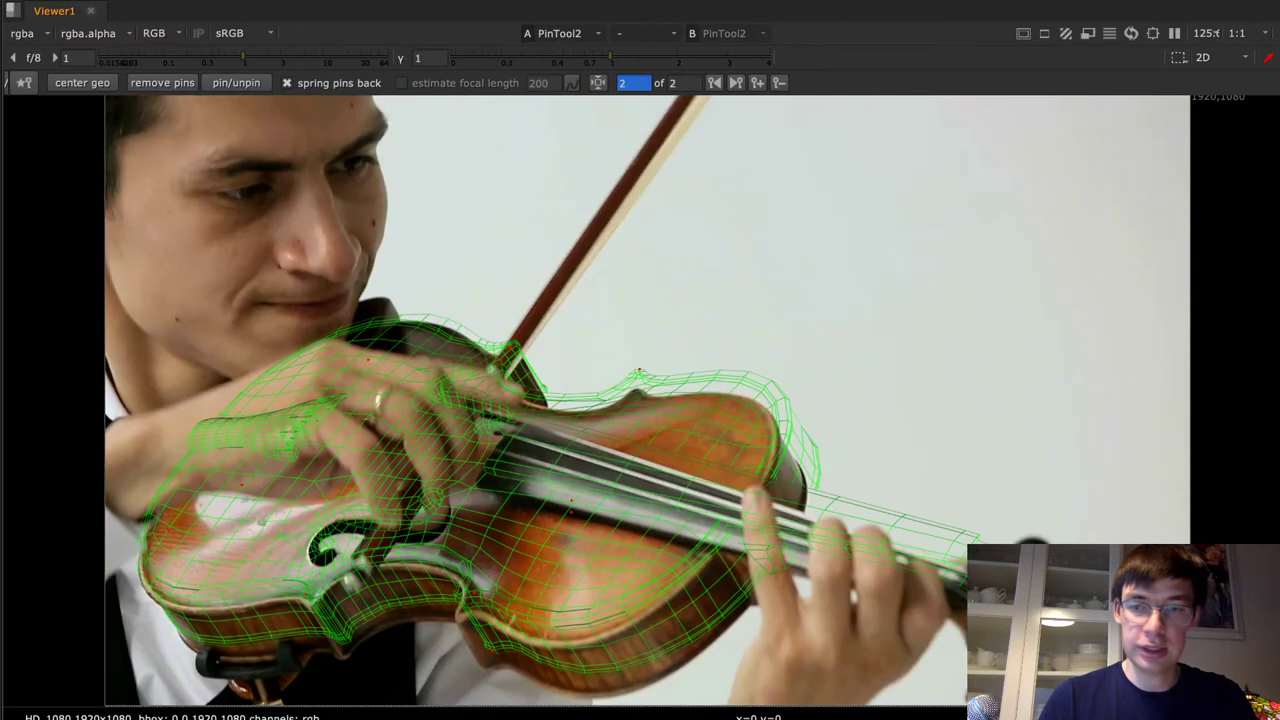
text(1)
key(Return)
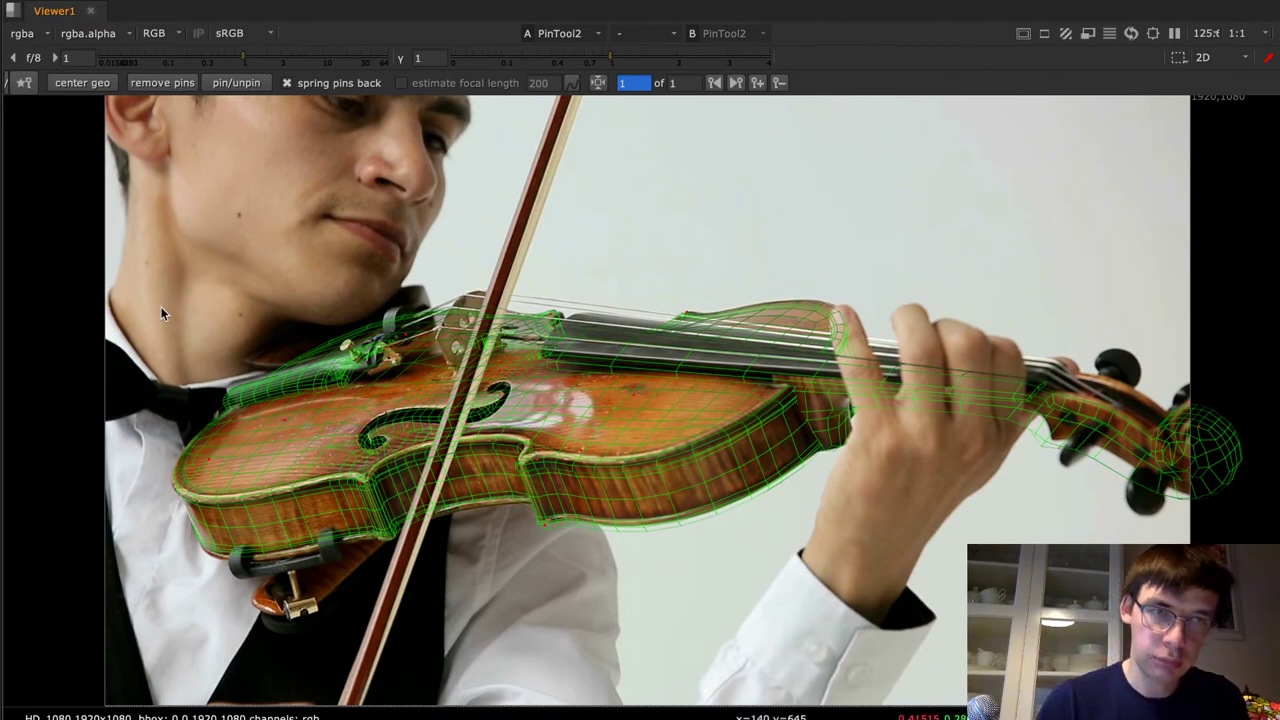
Refit the geometry with pins at an unkeyed frame to set a second keyframe, and move to a frame between the two keyframes
click(25, 84)
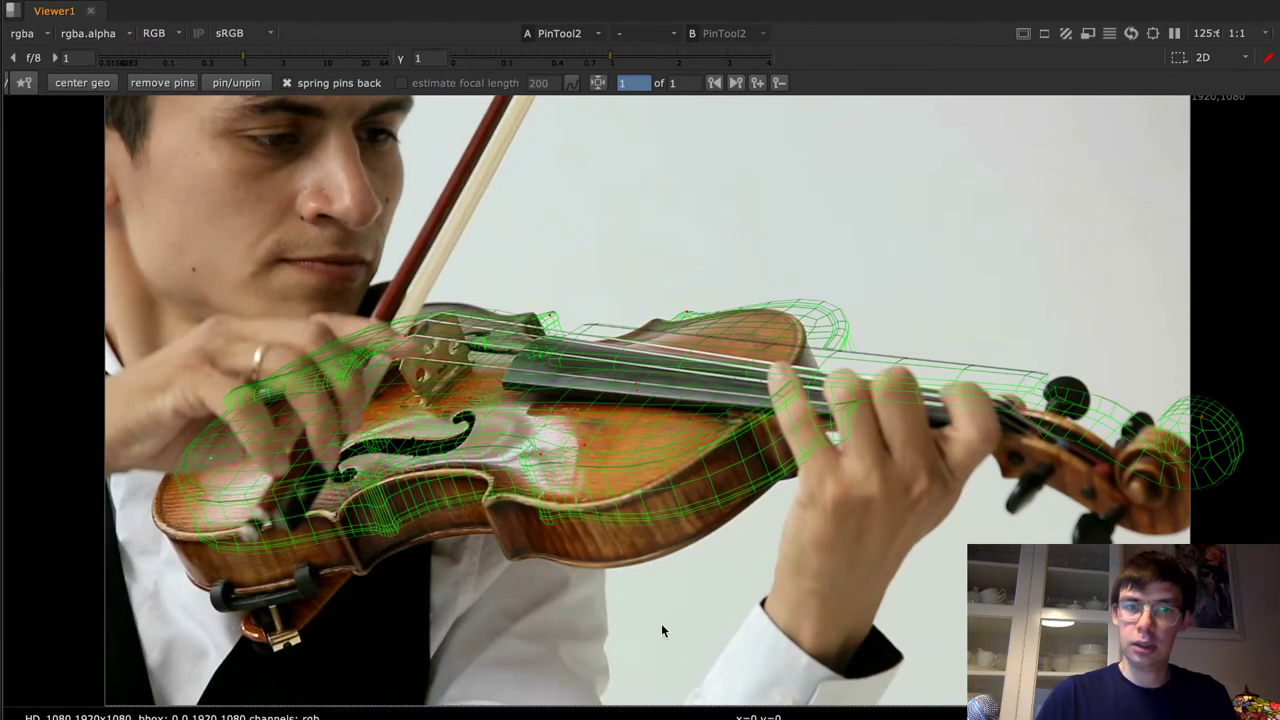
click(30, 88)
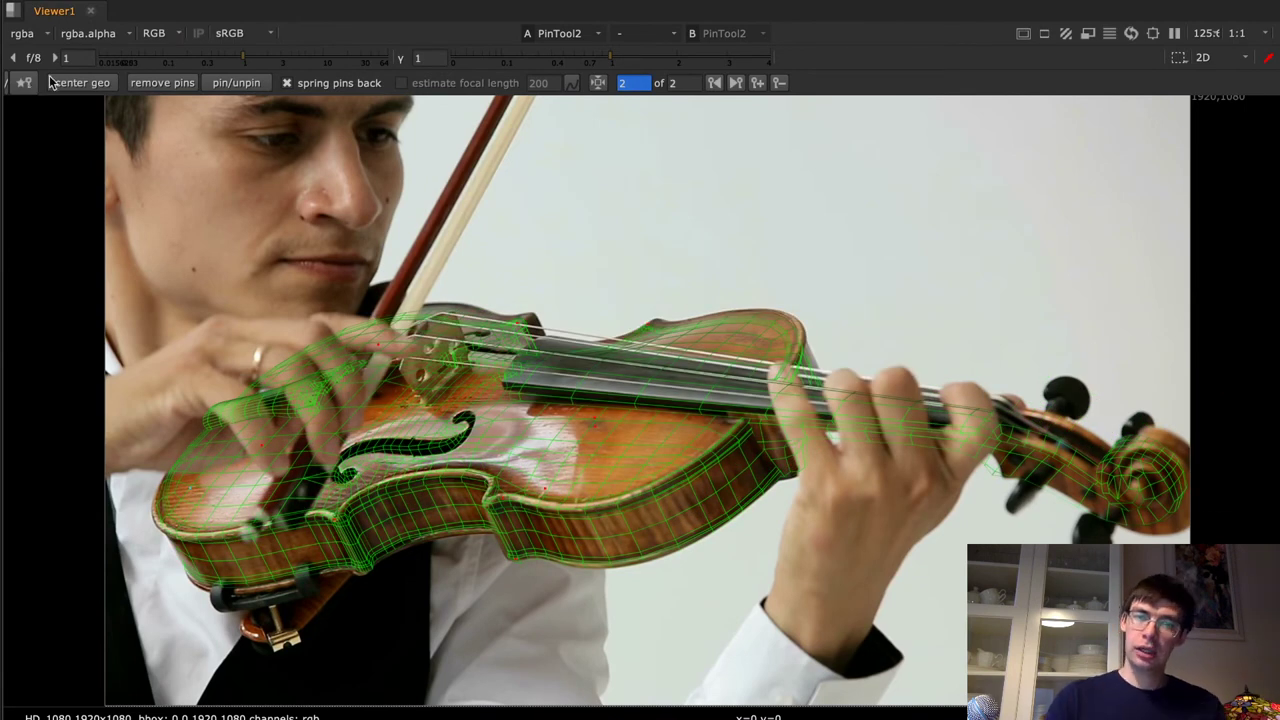
drag(651, 325, 669, 306)
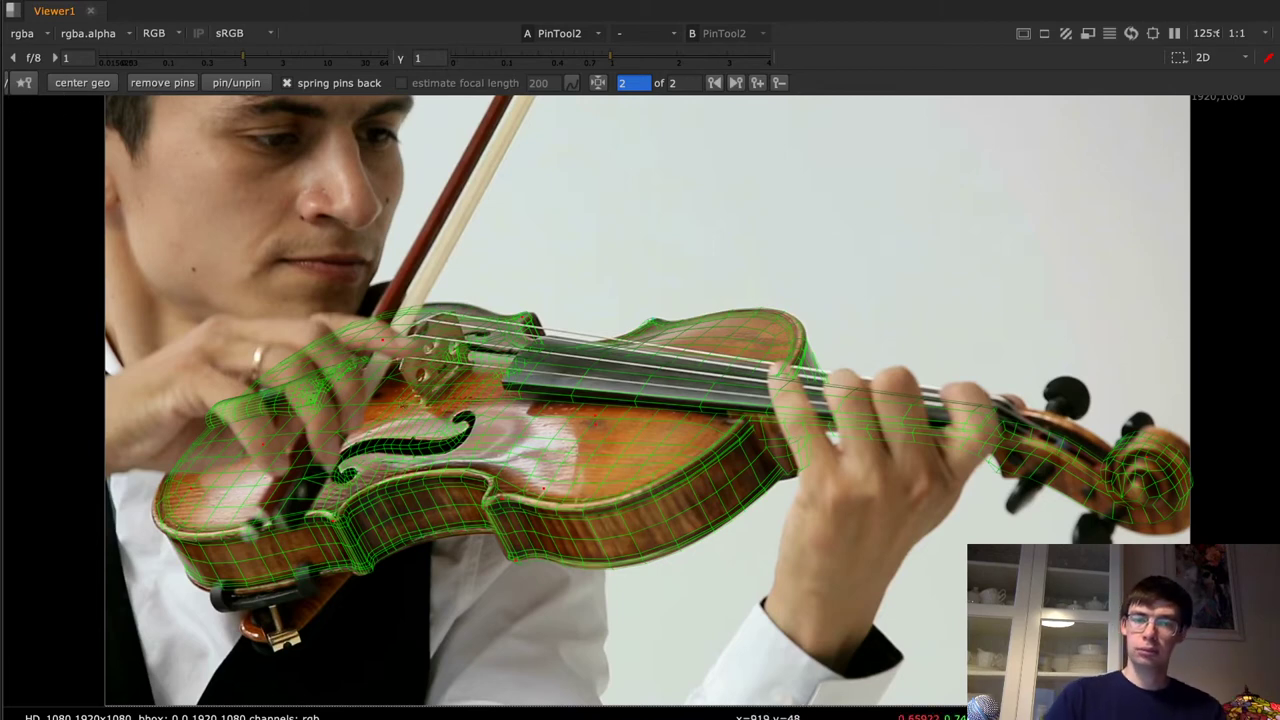
text(1.5)
key(Return)
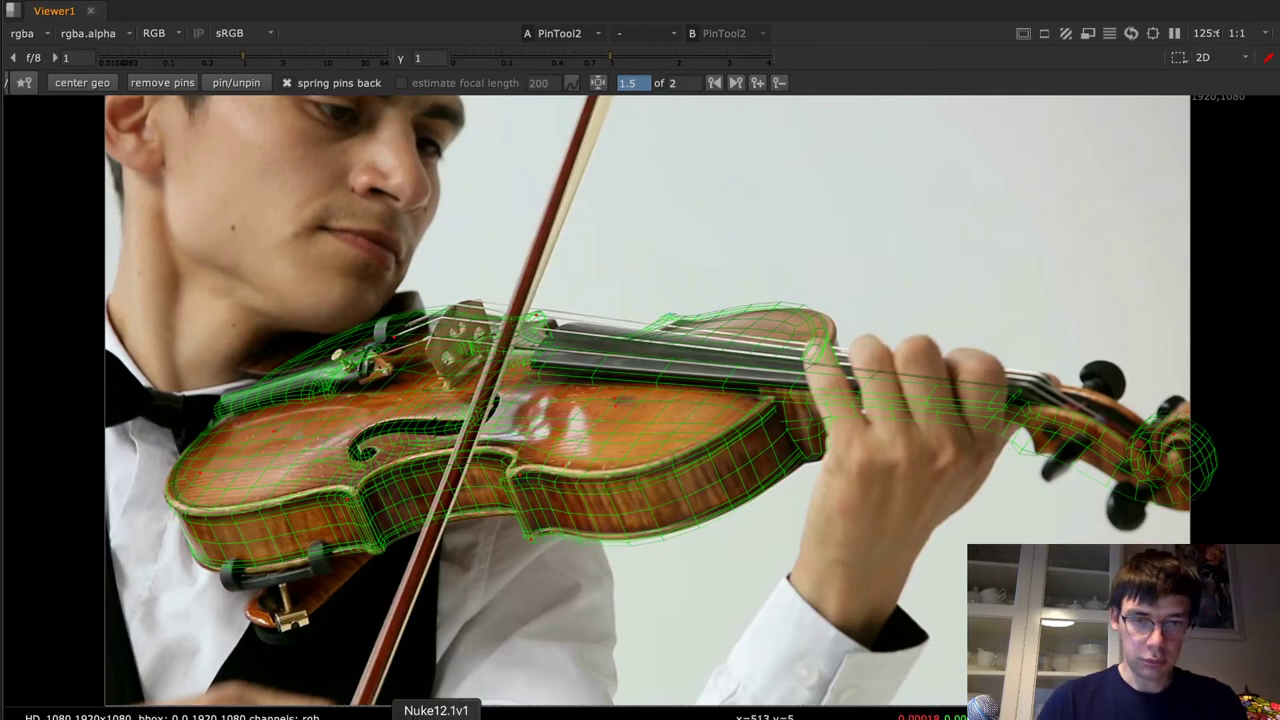
click(436, 716)
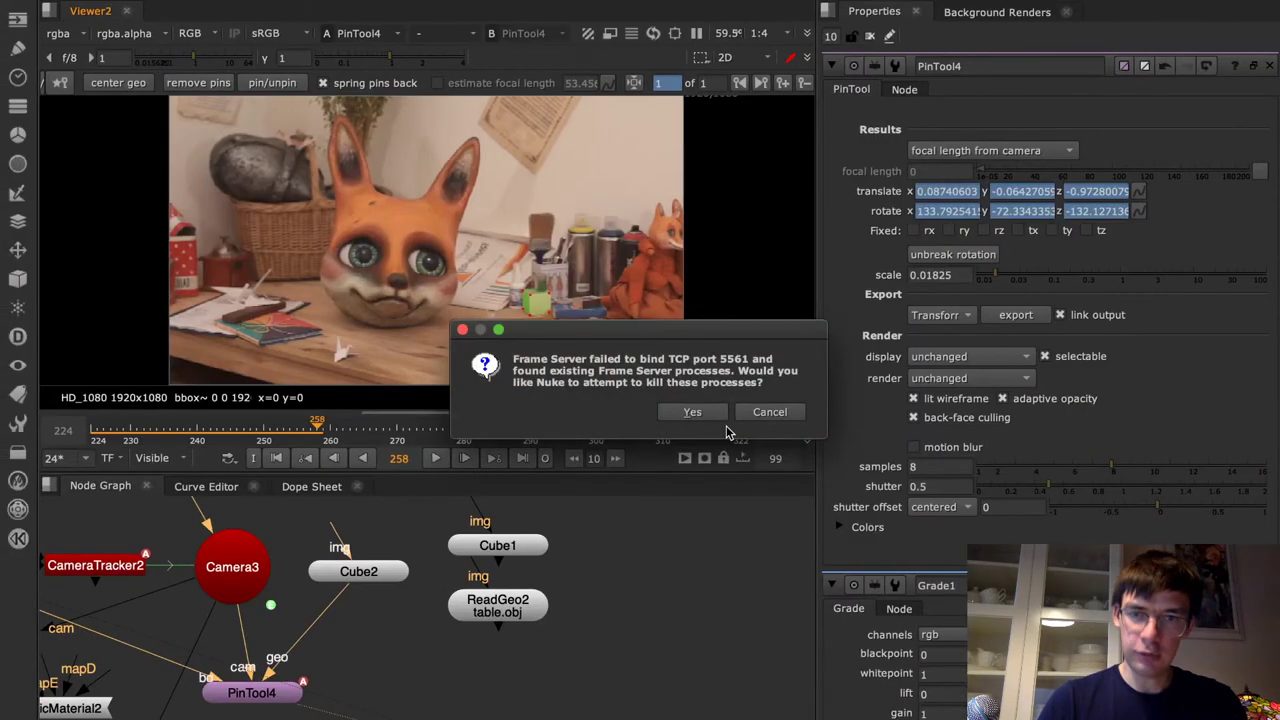
click(769, 411)
key(super+Tab)
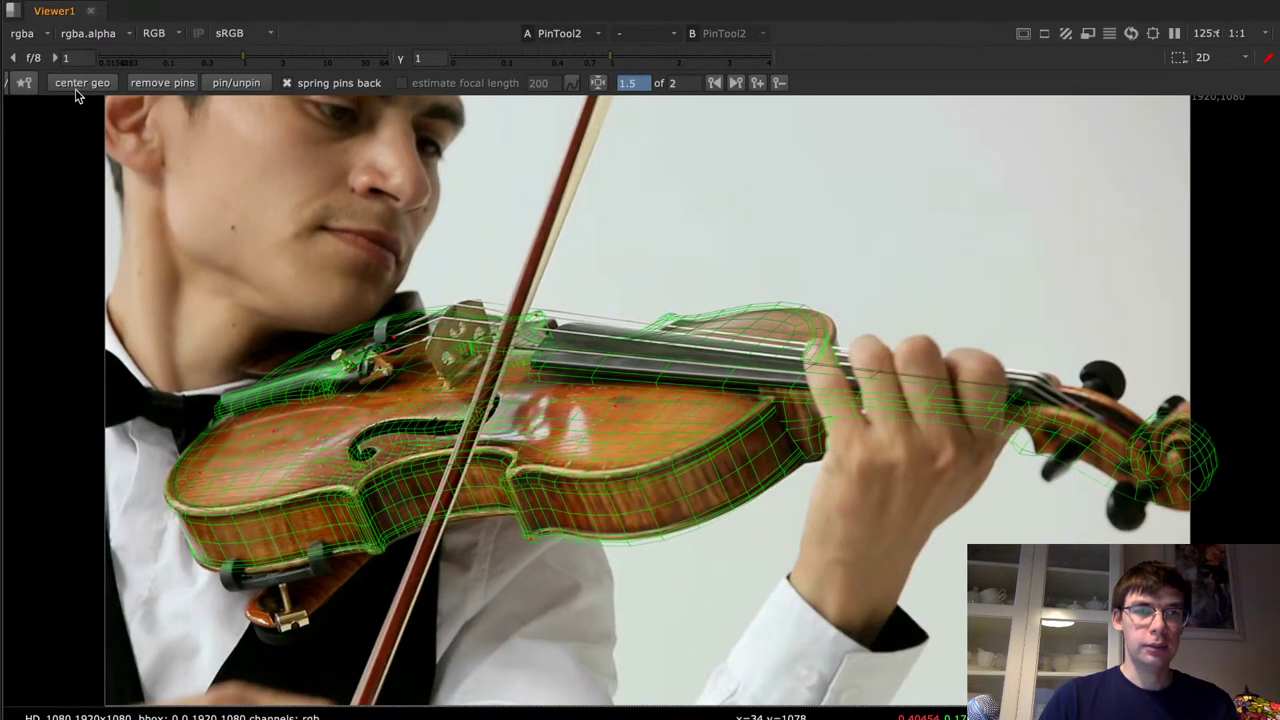
Center the violin geometry at the in-between frame to set a keyframe there
click(76, 86)
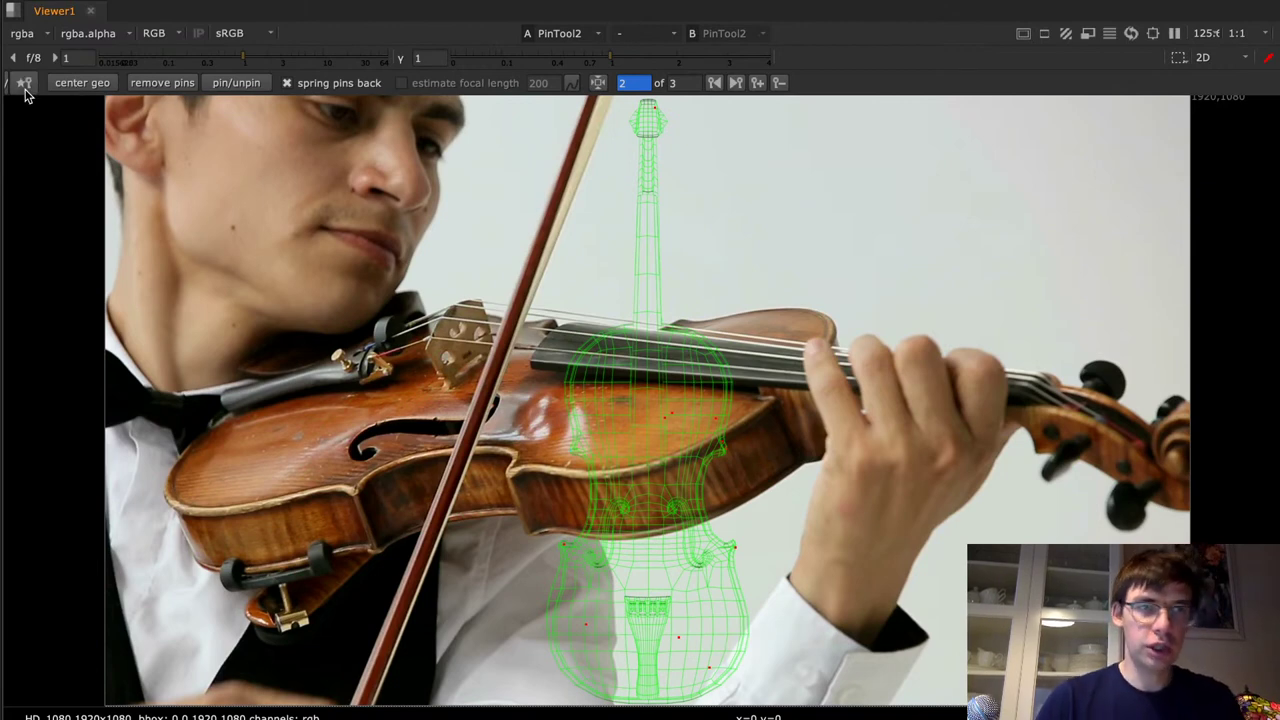
Automatically align the violin geometry to the footage at the in-between frame and restore the full workspace layout
click(25, 88)
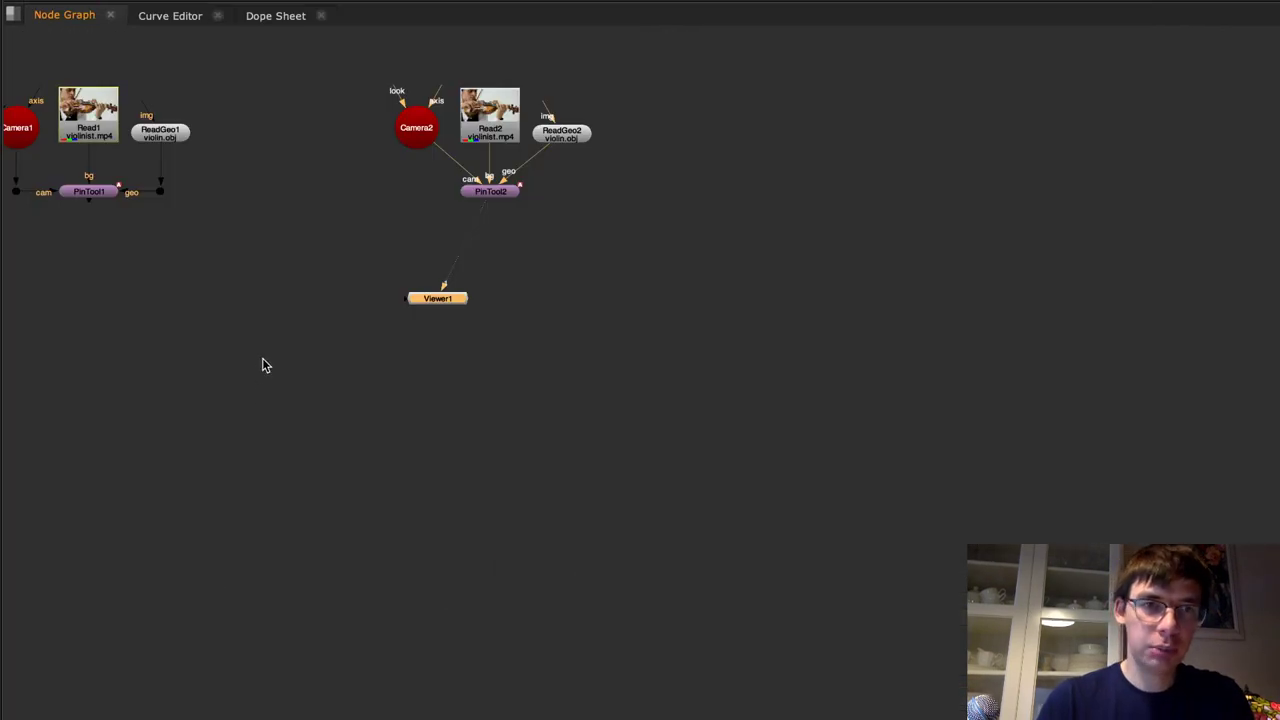
key(space)
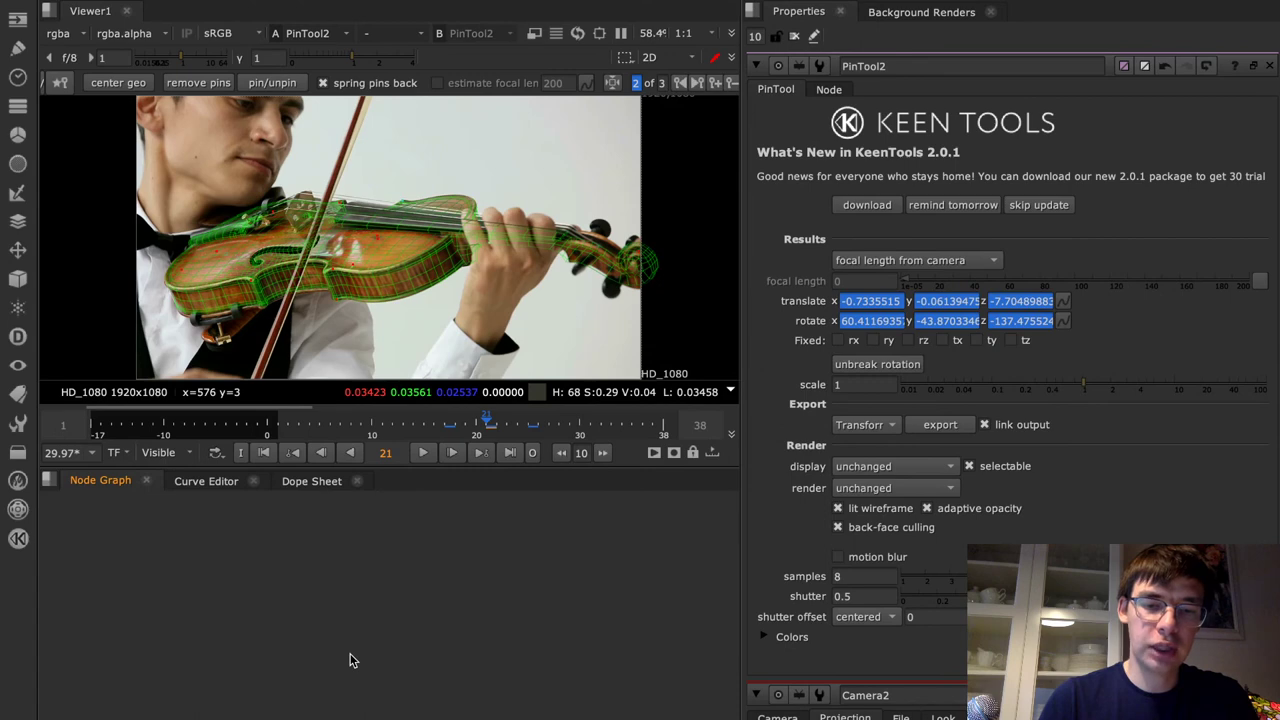
View PinTool1 of the violin setup with its properties open and play its animation over the first 20 frames
click(155, 638)
key(1)
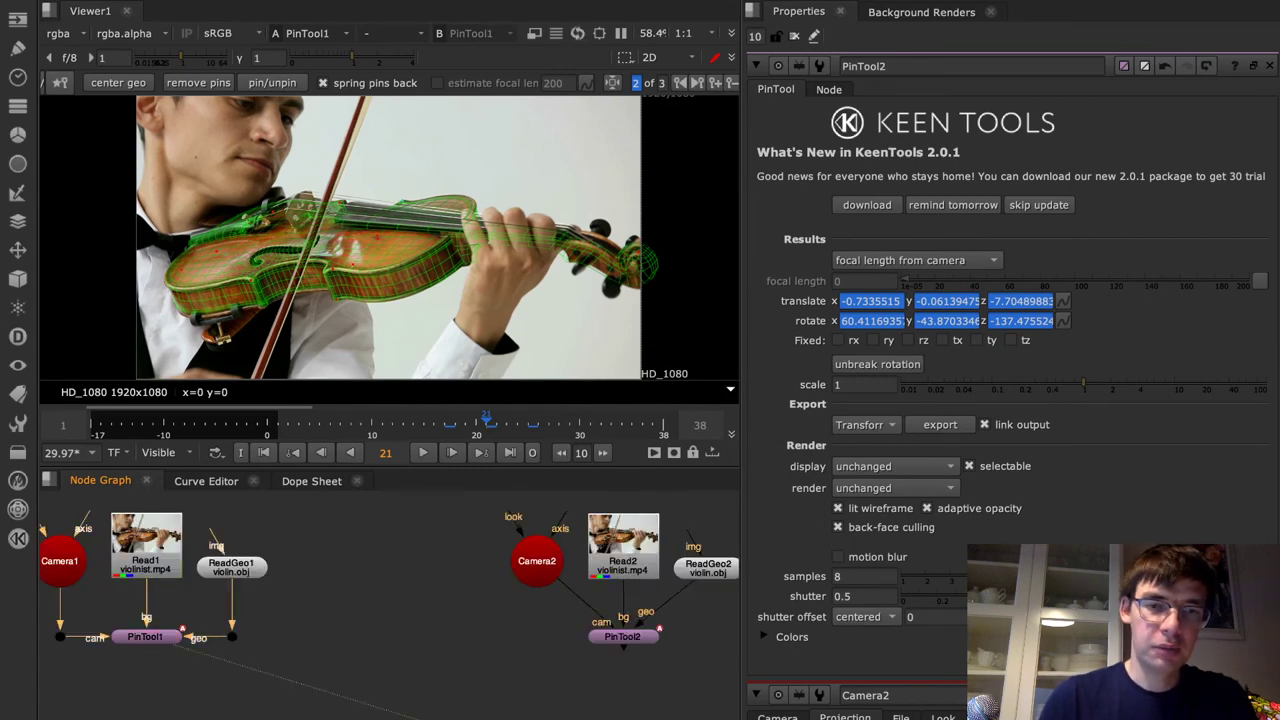
double_click(150, 638)
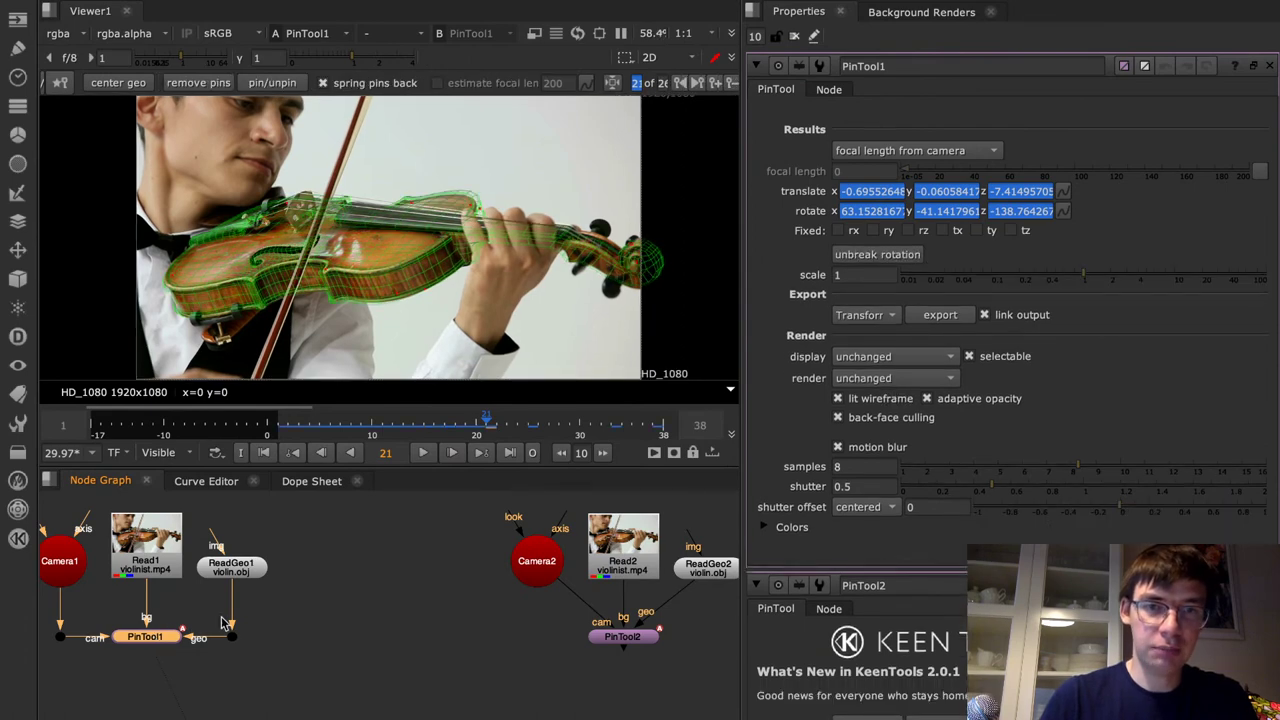
scroll(278, 428, down, 2)
shift+drag(280, 428, 455, 430)
middle_drag(455, 432, 455, 432)
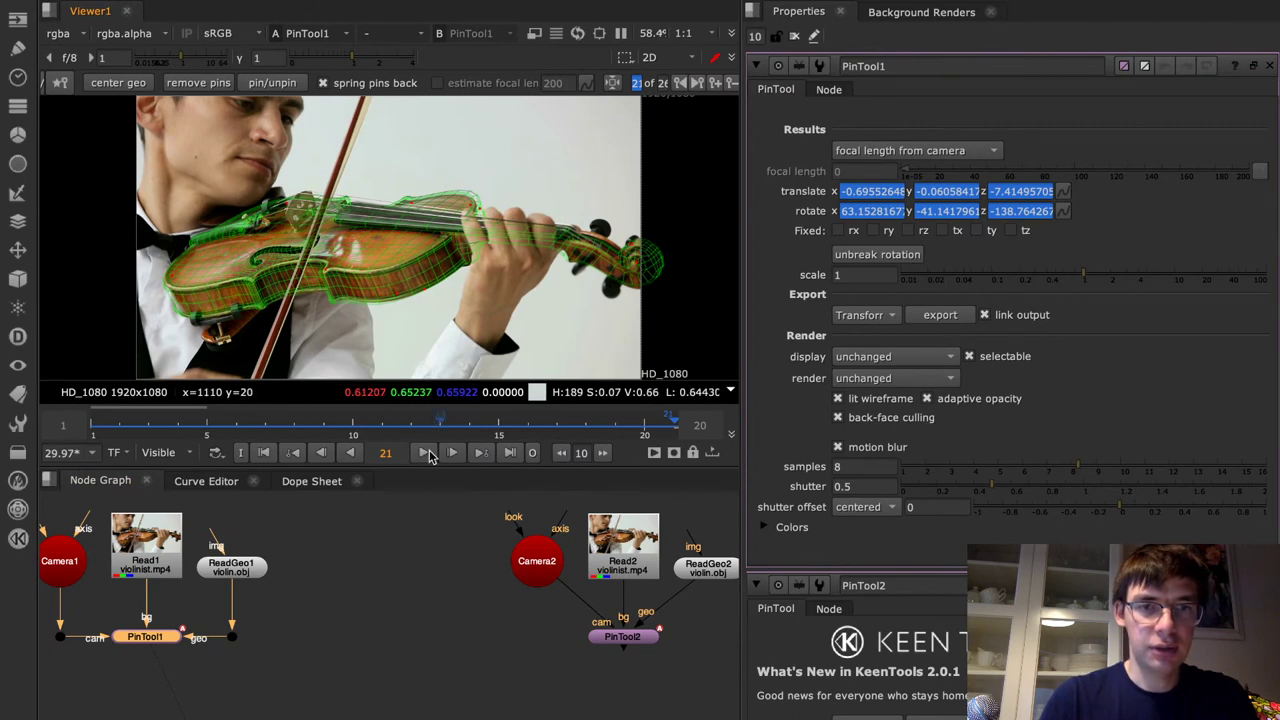
click(423, 452)
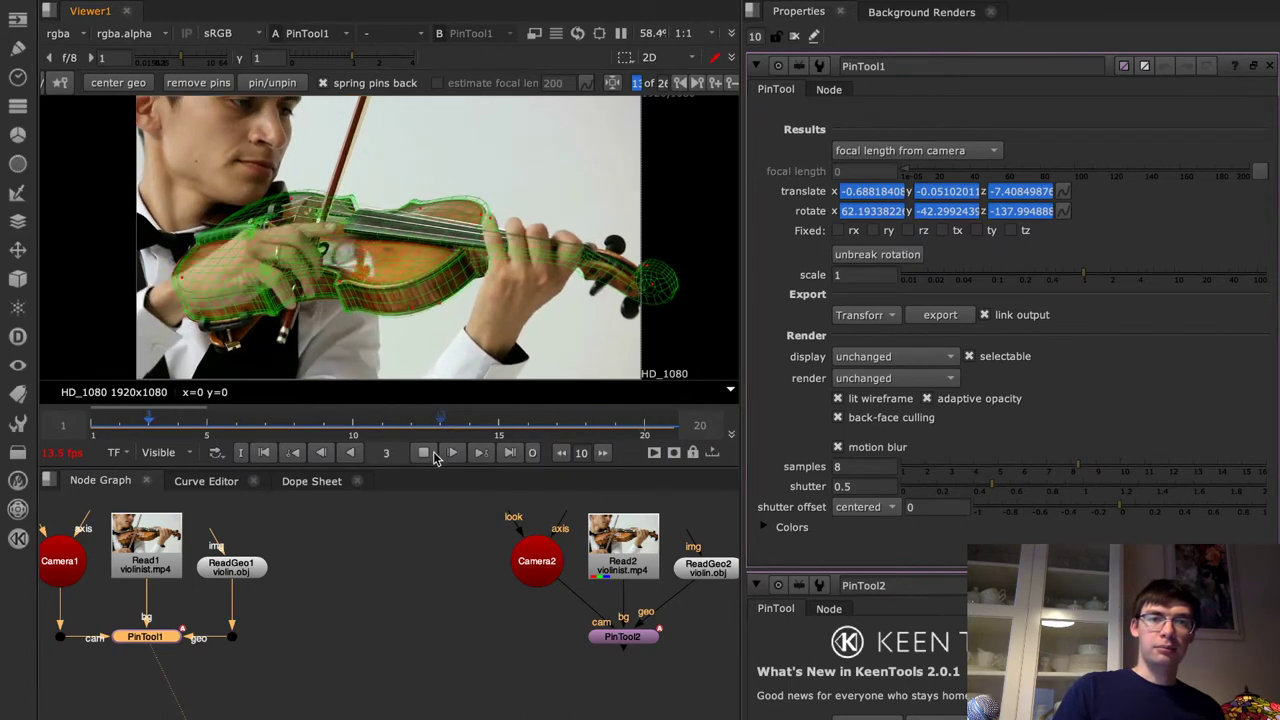
click(424, 453)
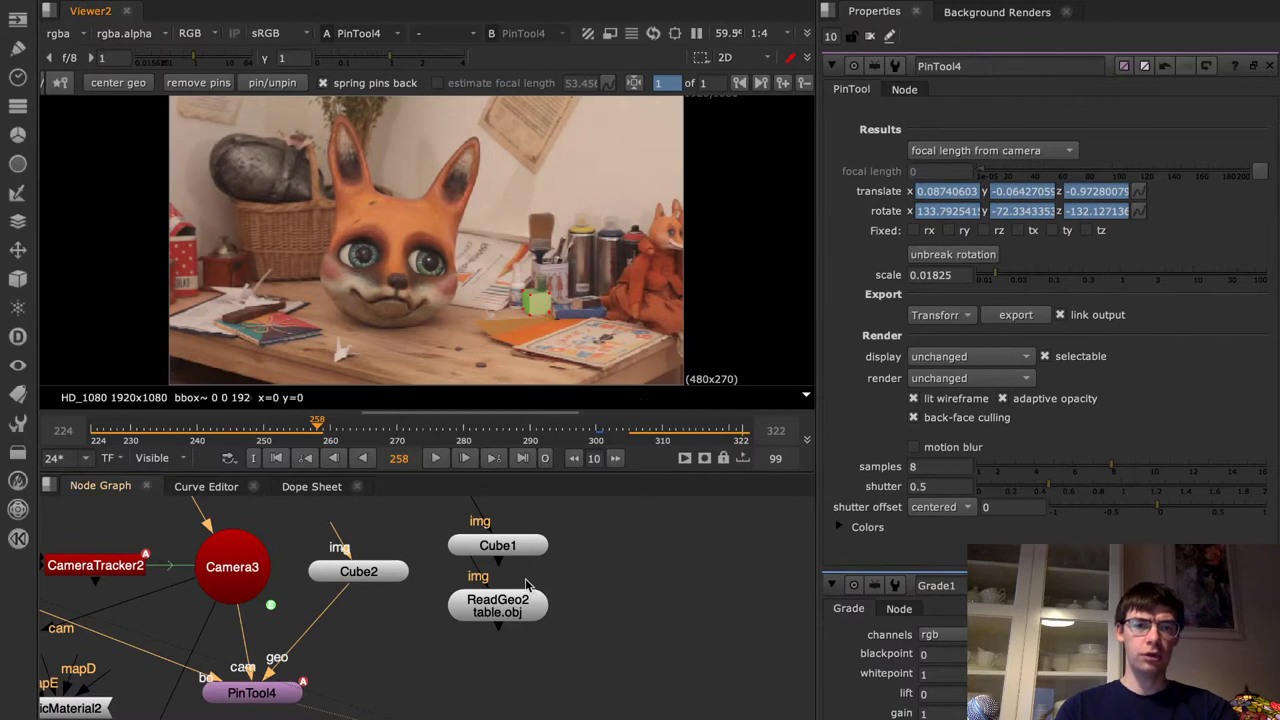
Open PinTool1 in the fox head project and automatically align its head geometry at frame 258
middle_drag(378, 641, 696, 623)
middle_drag(415, 683, 647, 665)
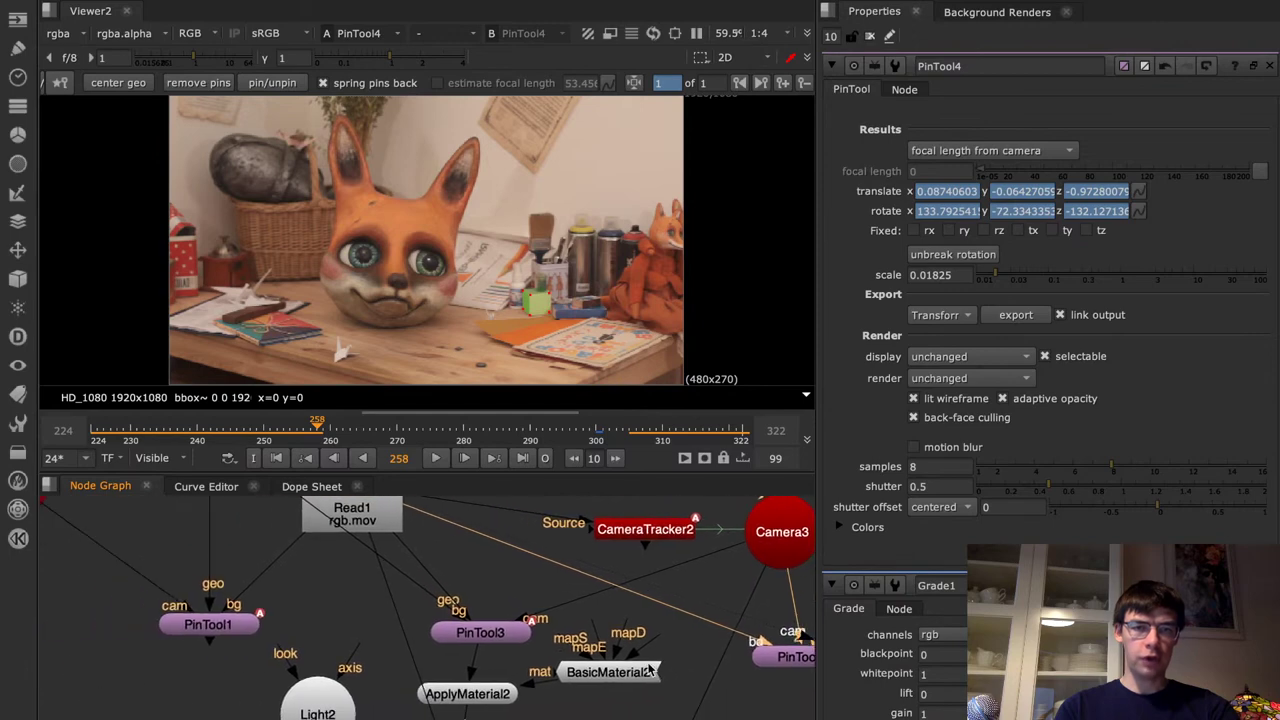
double_click(228, 626)
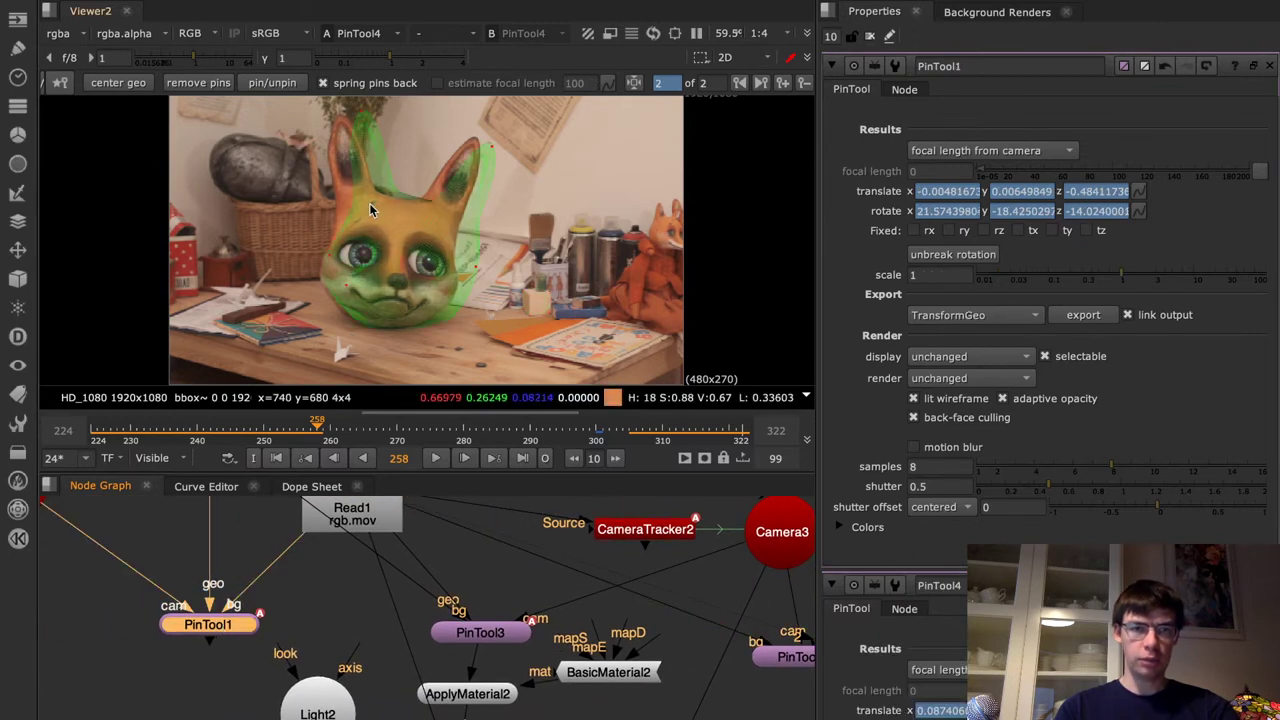
click(64, 86)
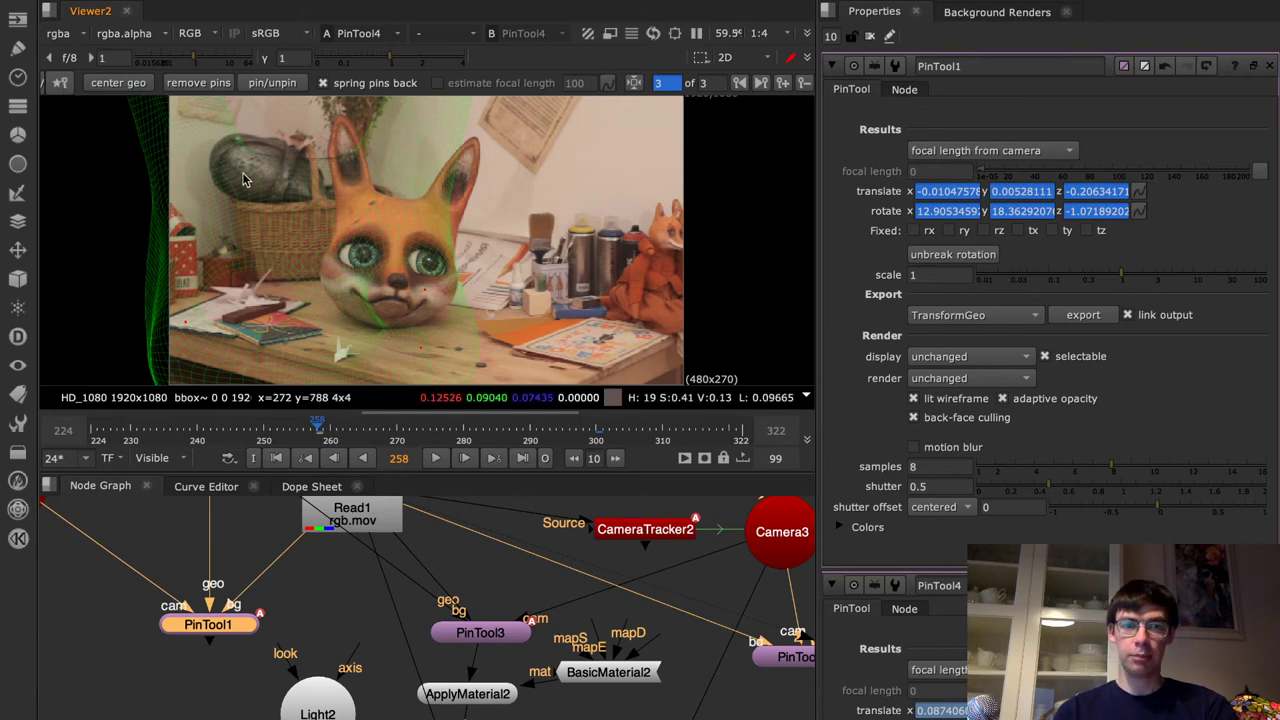
Remove the PinTool keyframe at frame 104 and automatically align the fox head geometry there again
click(740, 84)
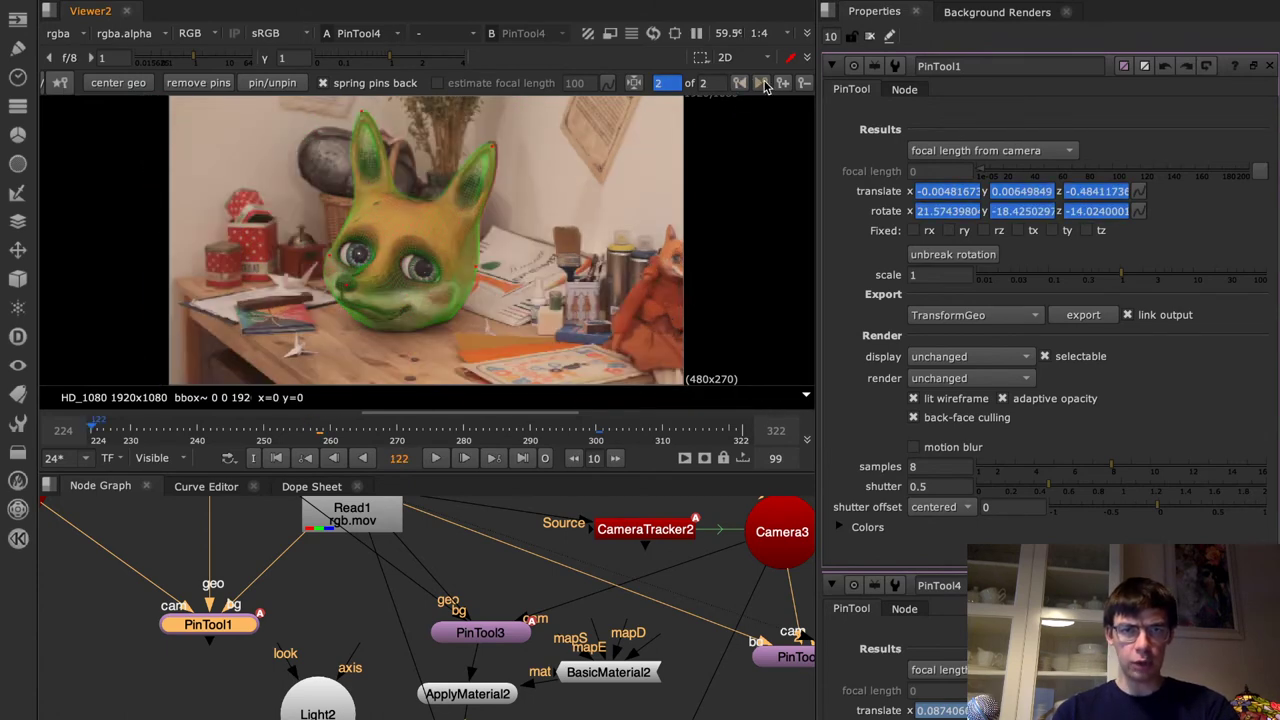
click(740, 84)
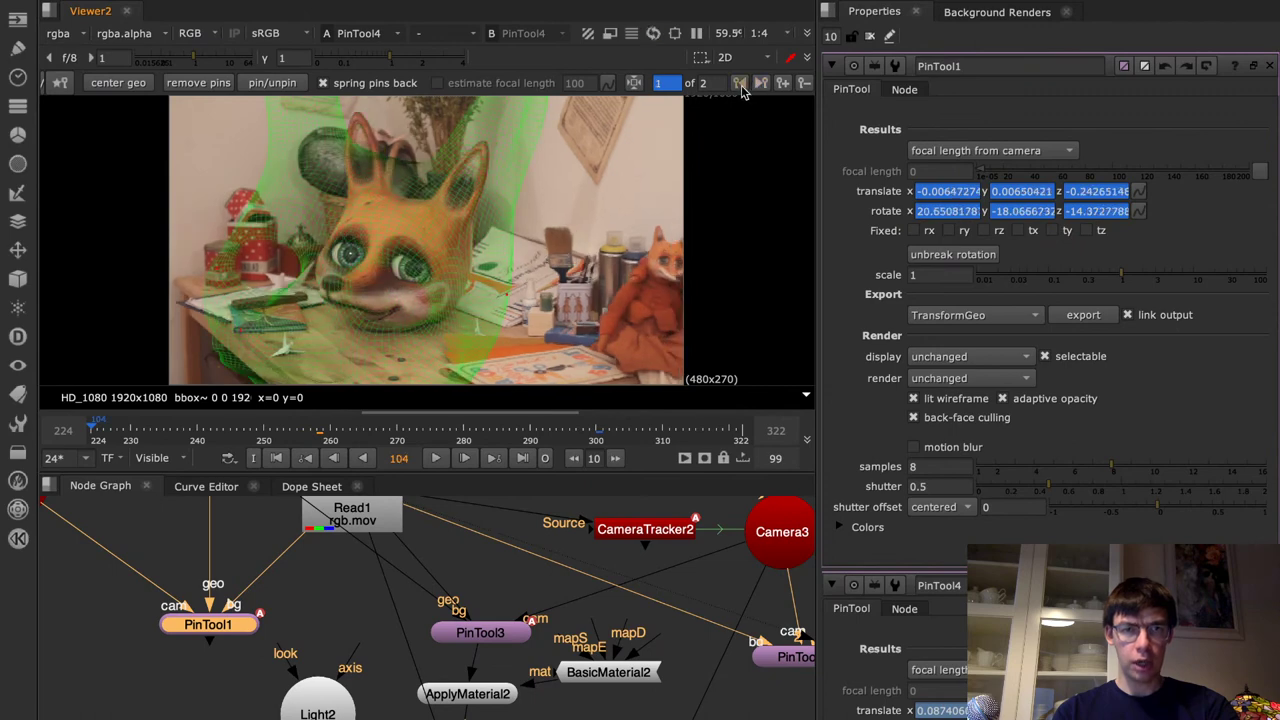
click(805, 83)
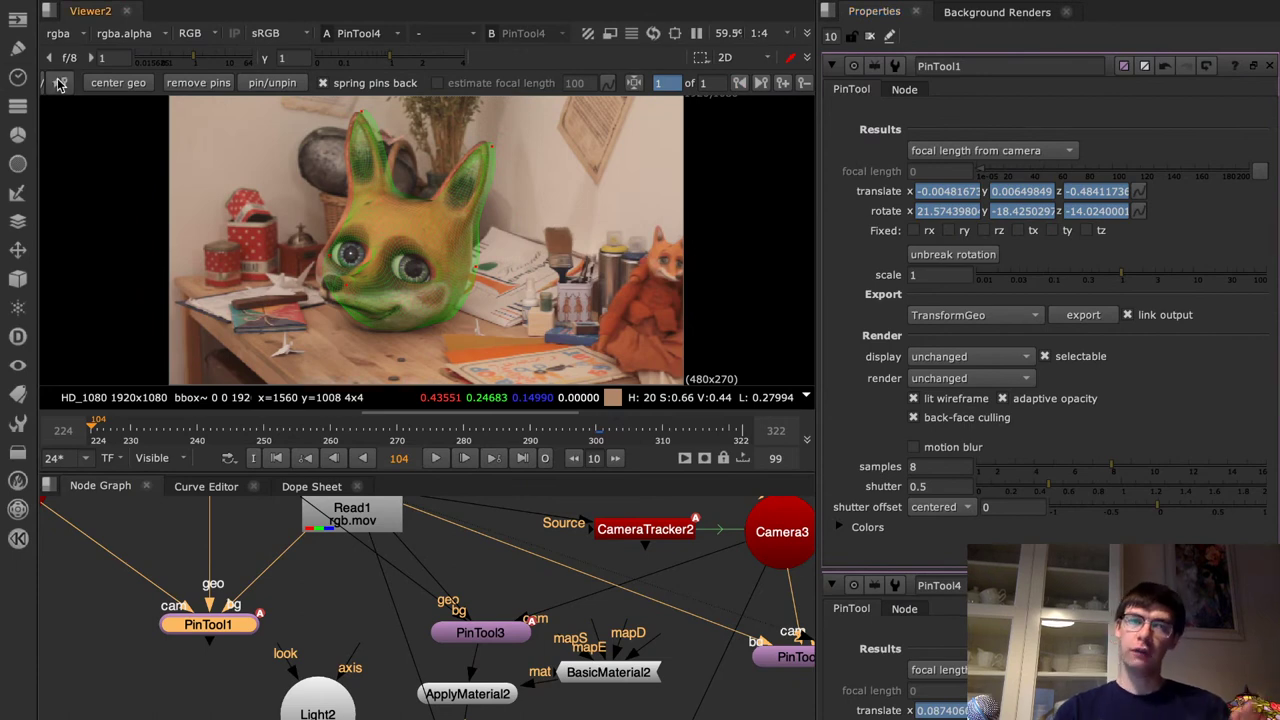
click(60, 85)
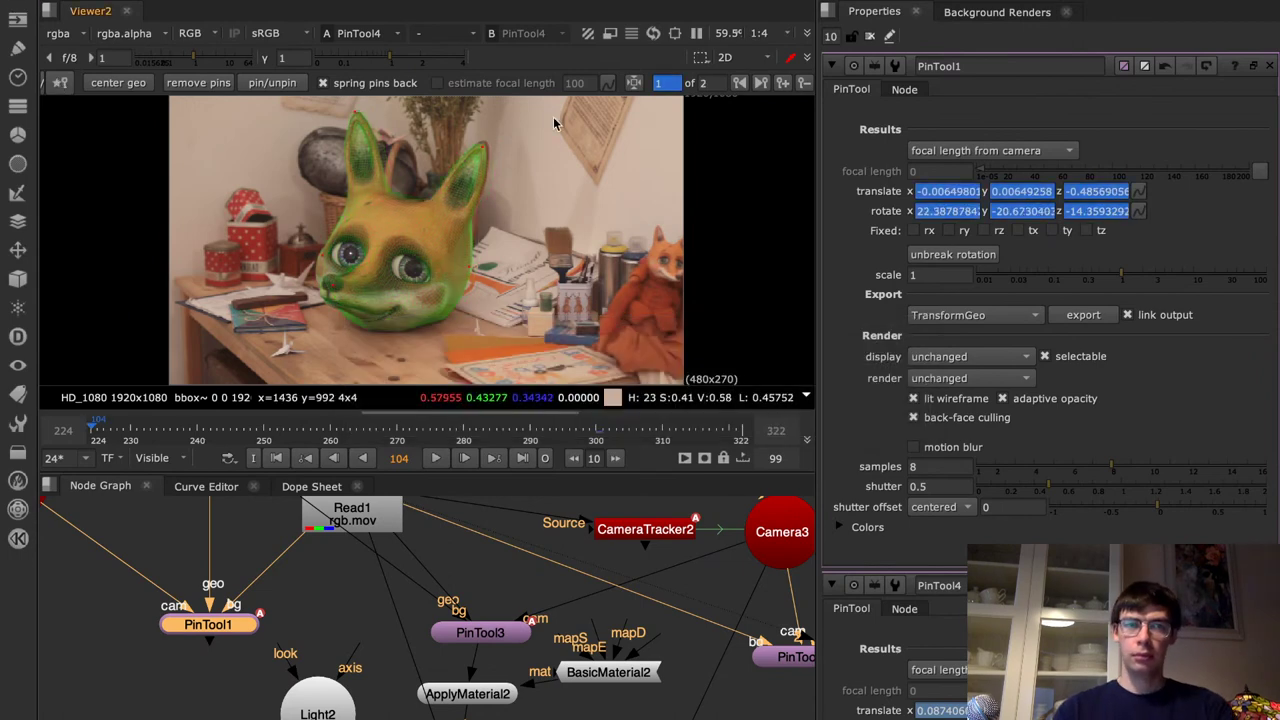
Refine the fox head's alignment at frame 104 with pins on the ear and the side of the head
scroll(474, 161, up, 3)
drag(487, 137, 495, 140)
middle_drag(520, 262, 543, 152)
drag(487, 232, 483, 237)
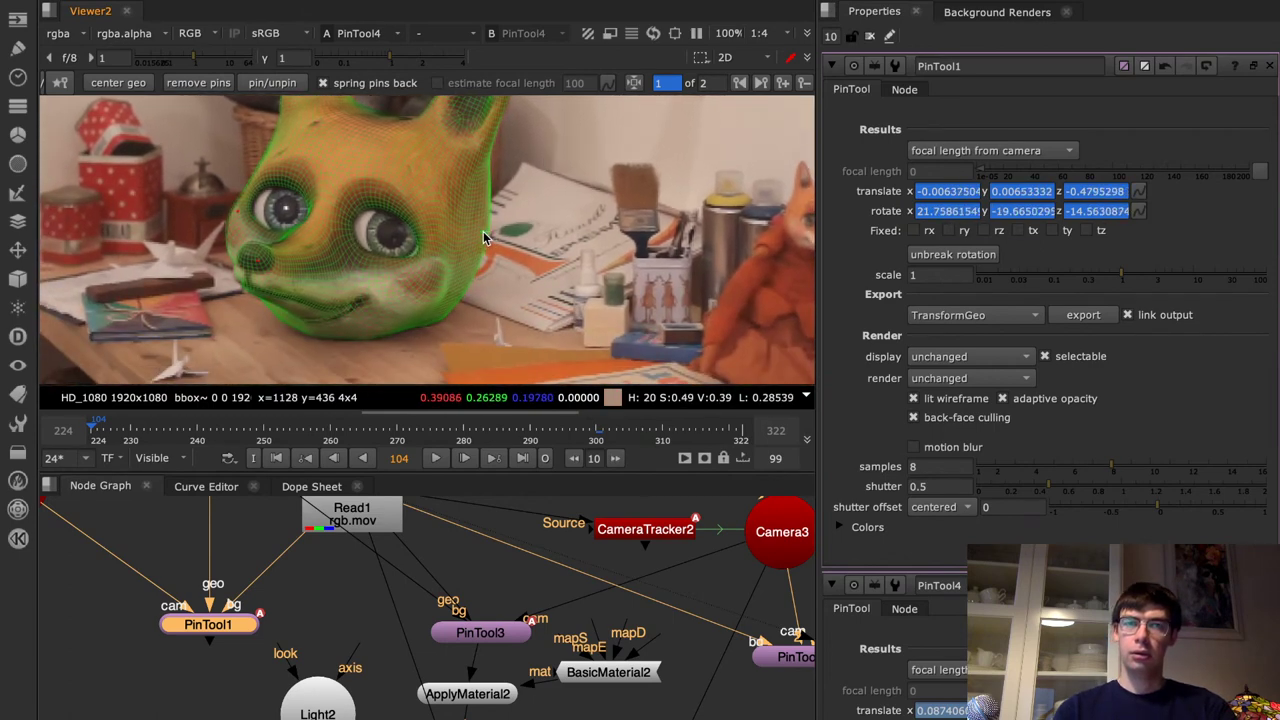
Automatically align the fox head geometry at frame 268
click(384, 424)
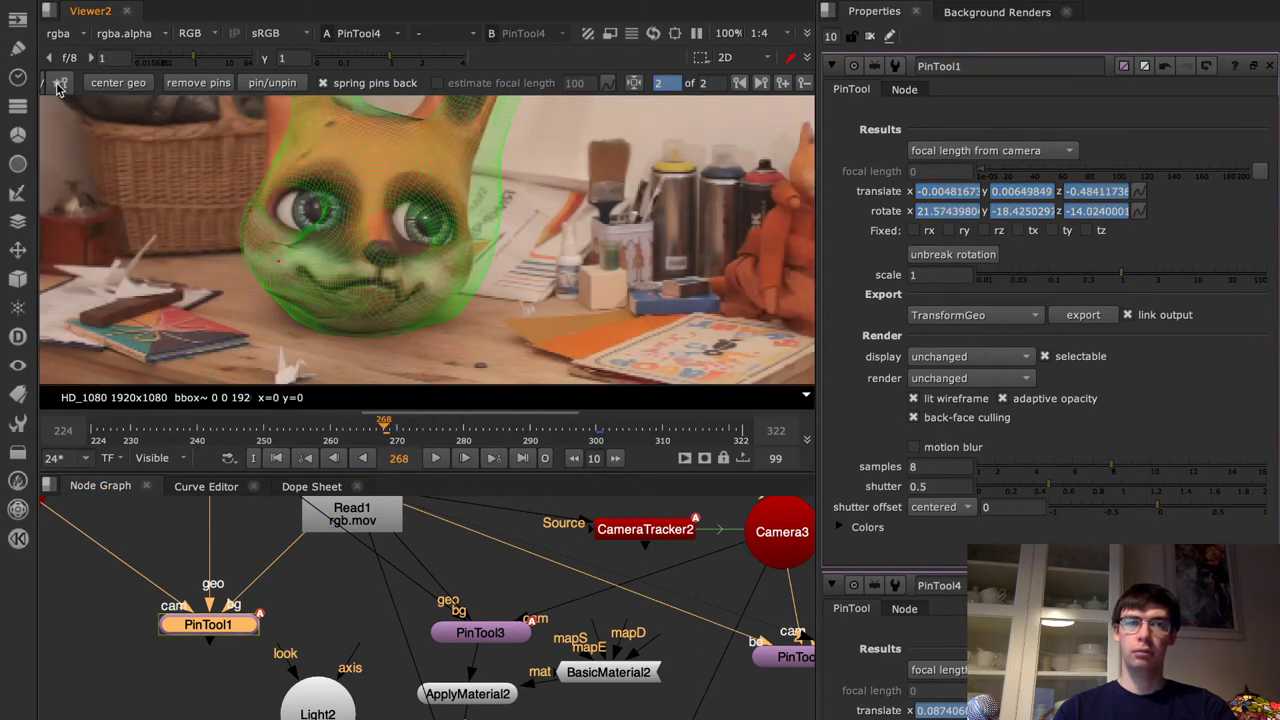
click(266, 256)
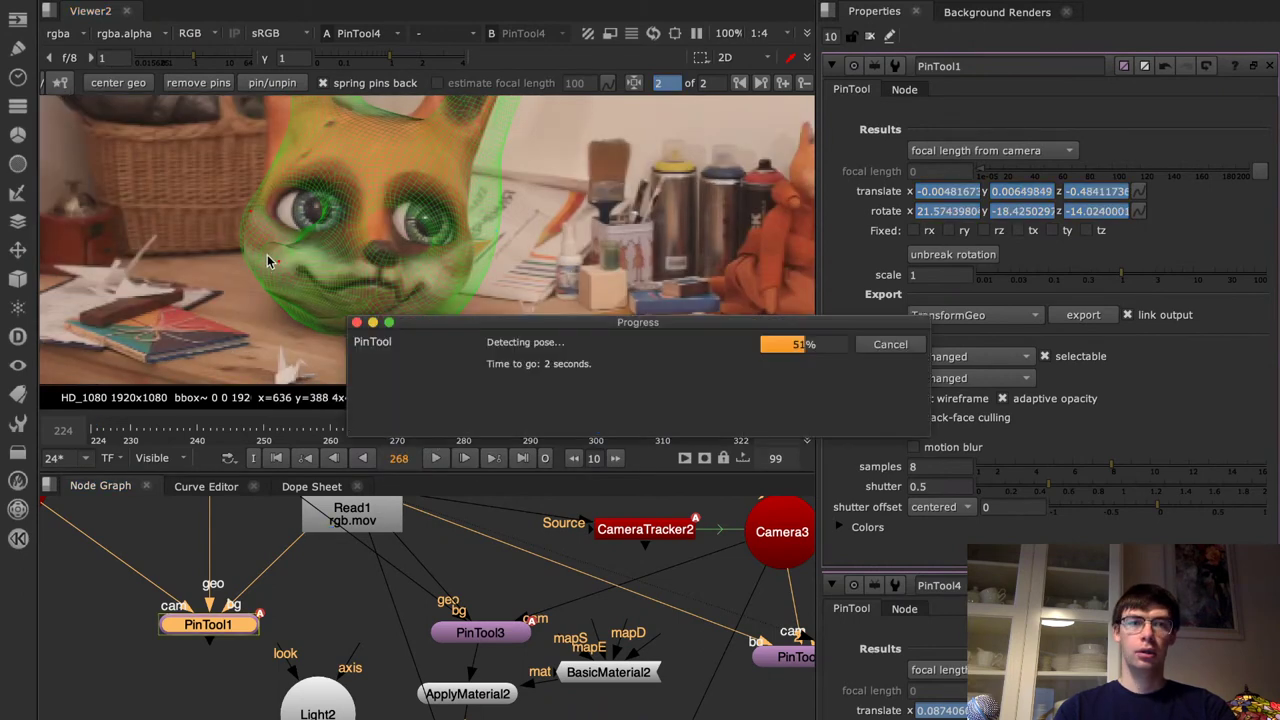
middle_drag(171, 168, 181, 231)
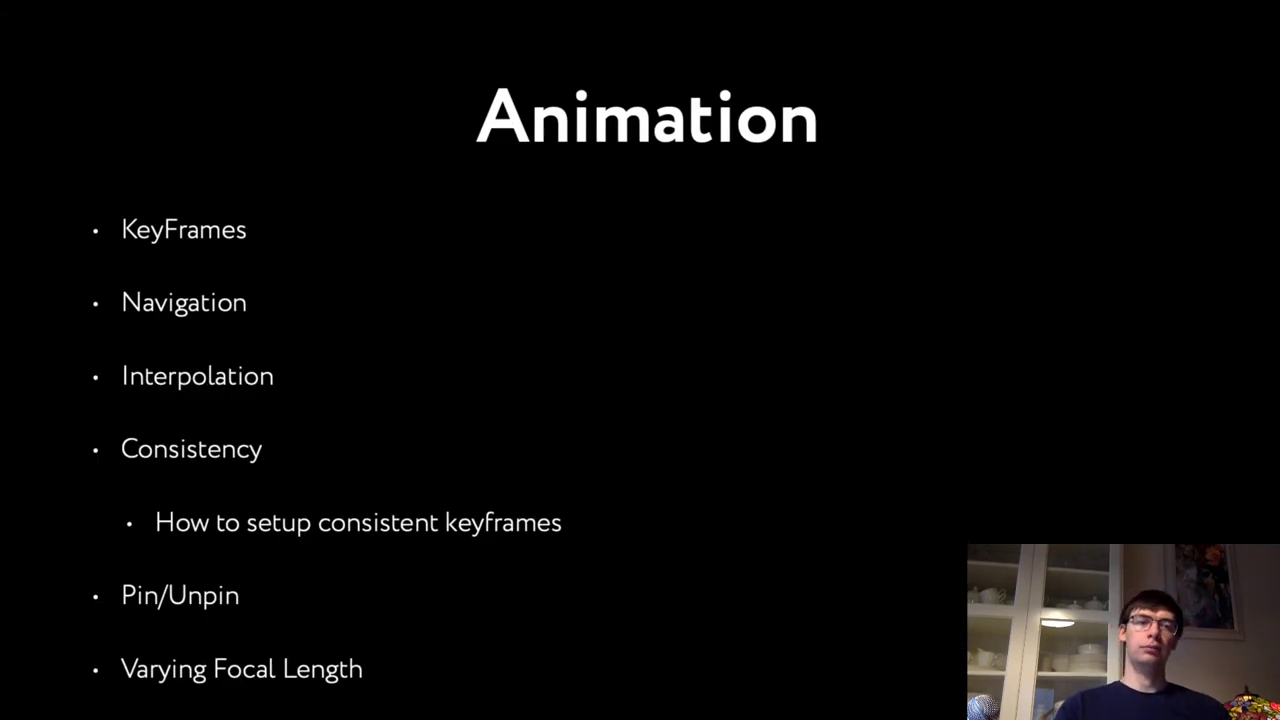
key(Right)
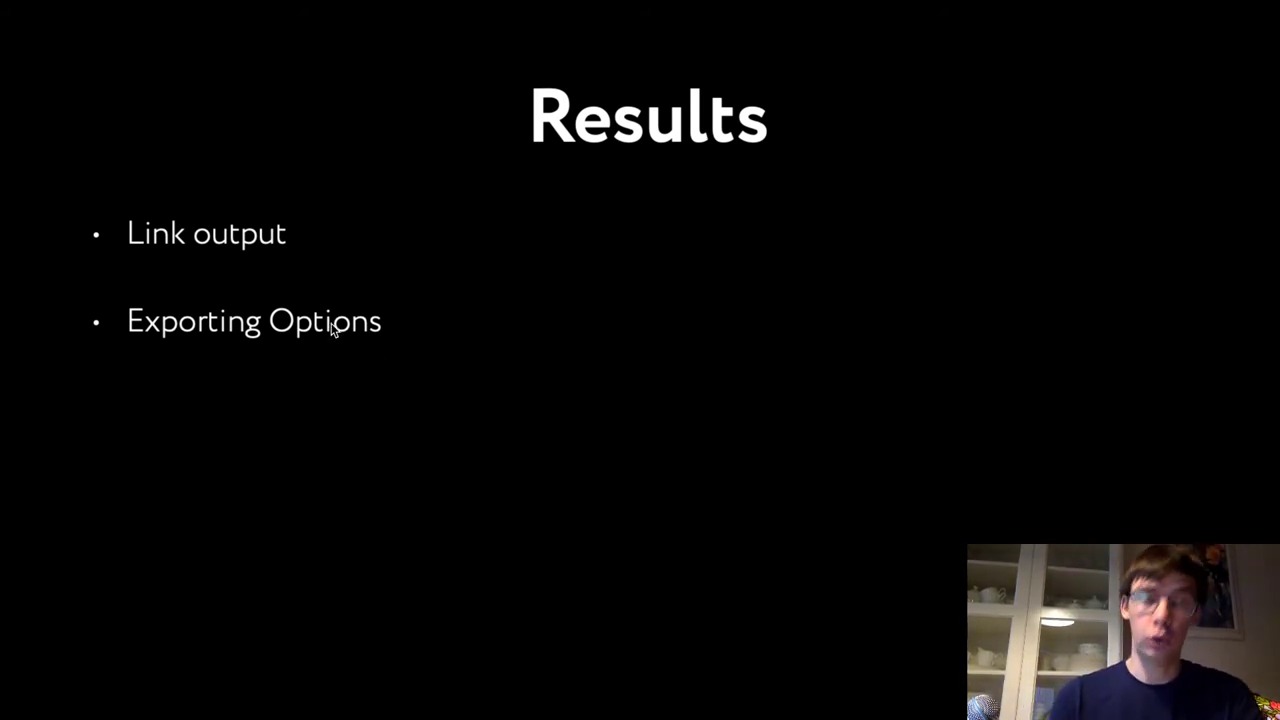
key(ctrl+Left)
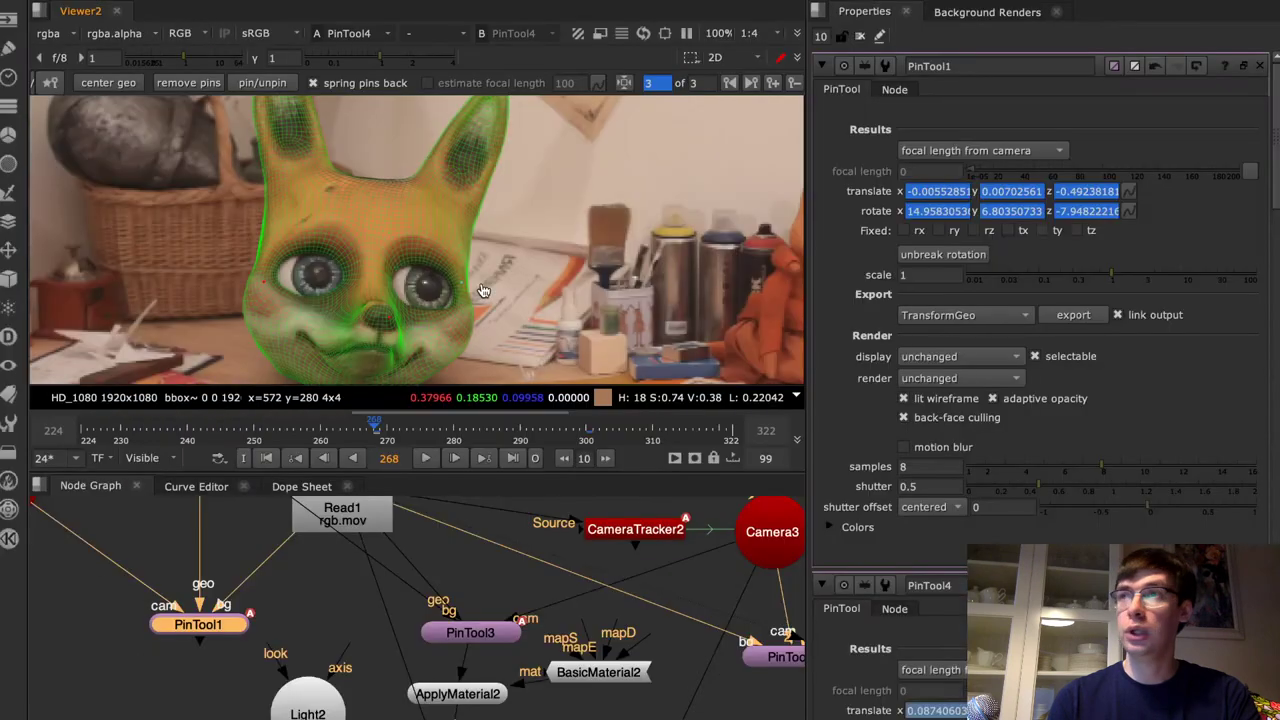
Examine the export node types offered for PinTool1
click(961, 315)
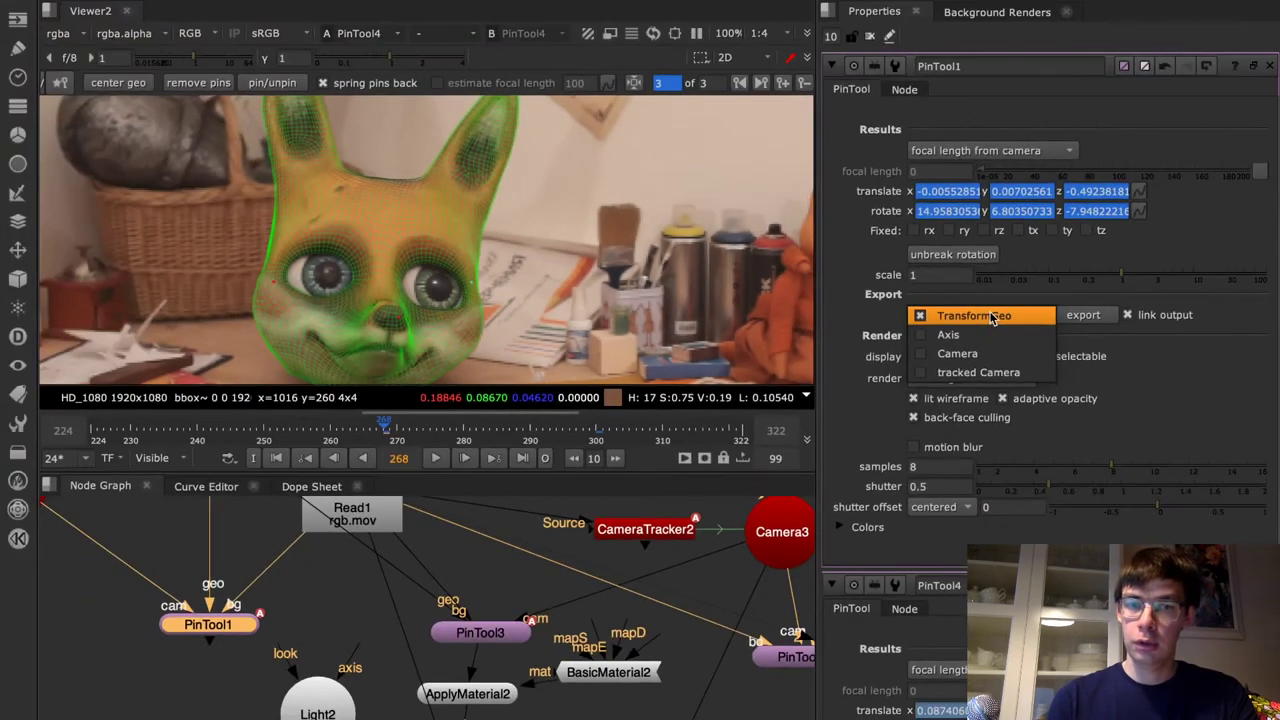
click(479, 633)
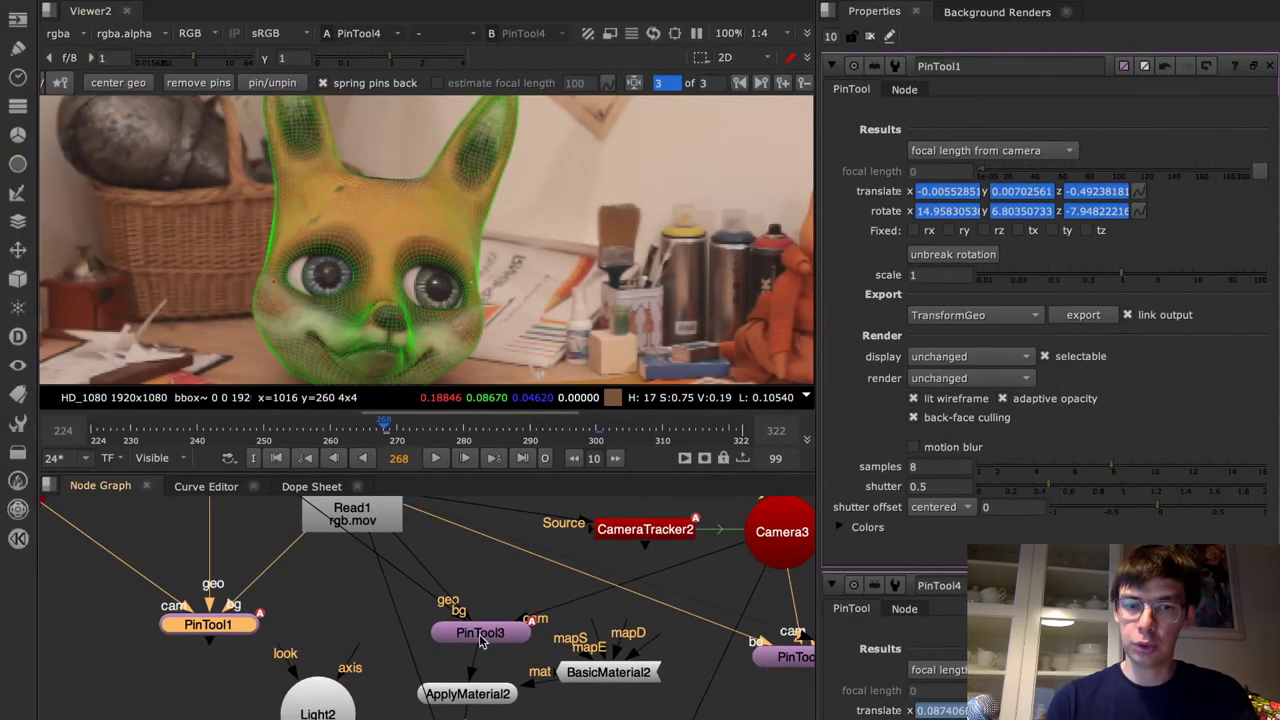
Delete the old PinTool nodes and their material, light and render nodes, keeping the footage, cameras and geometry
click(527, 716)
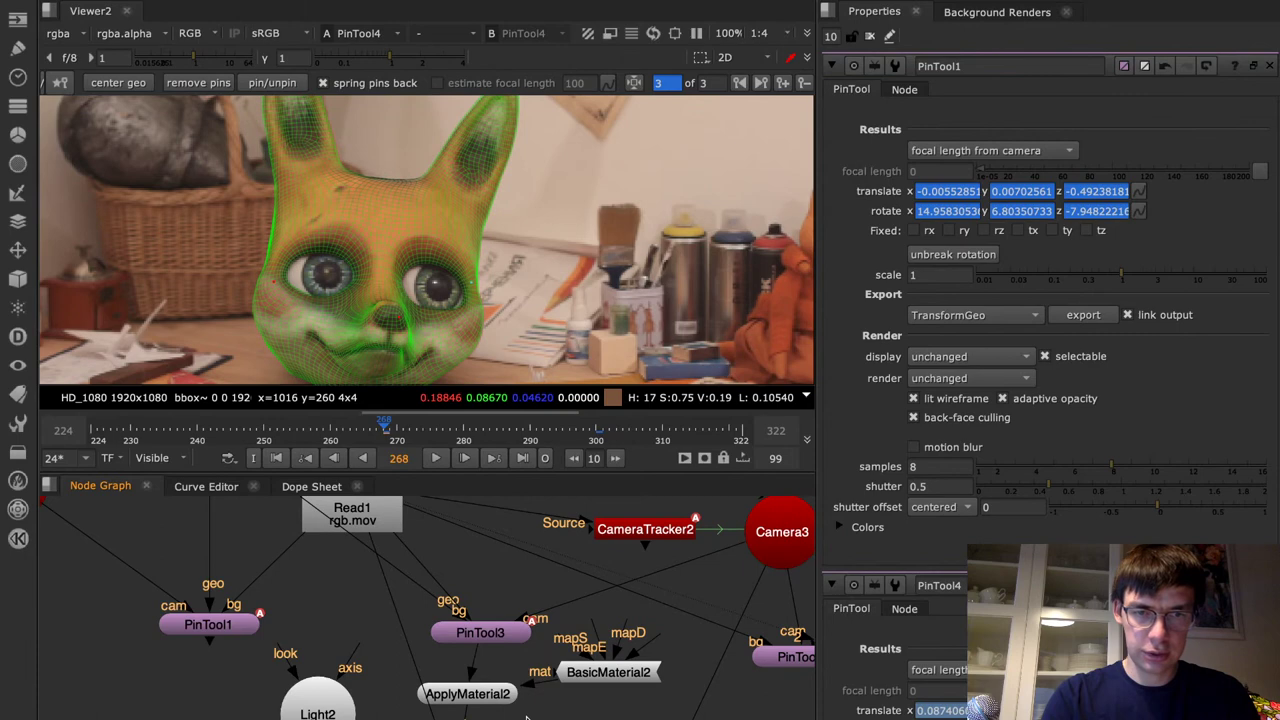
key(f)
drag(662, 716, 400, 590)
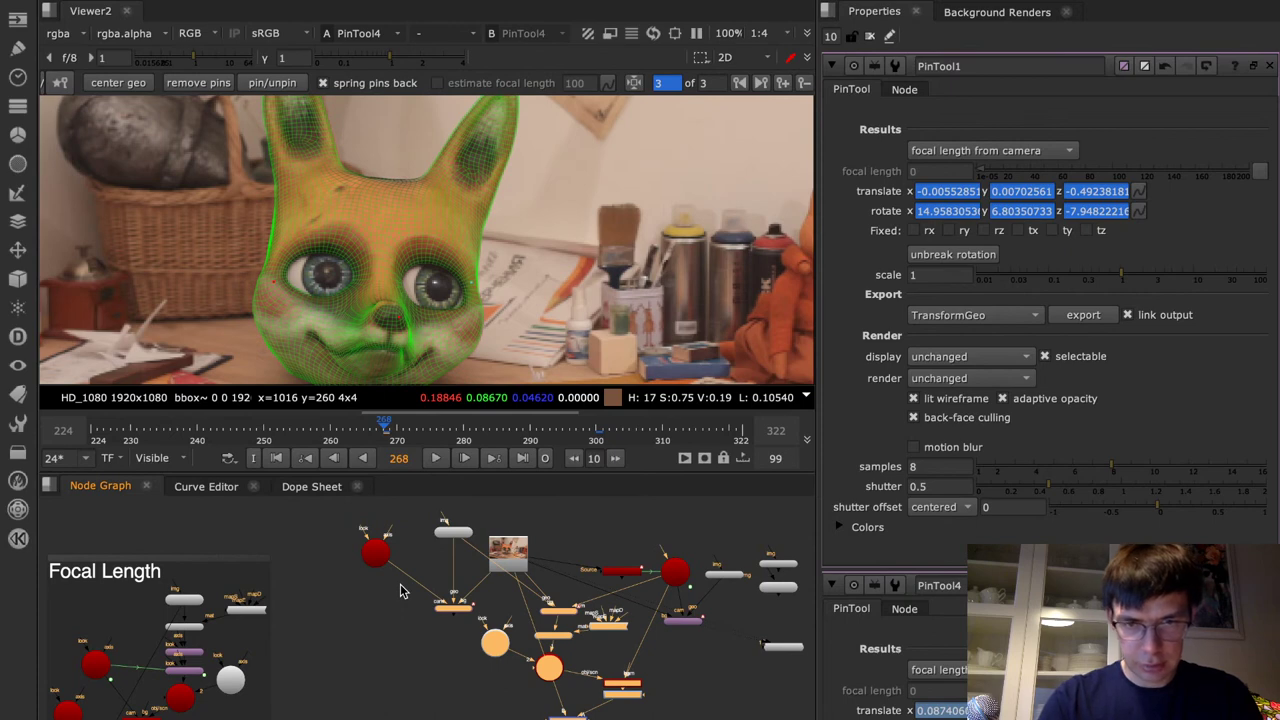
double_click(563, 612)
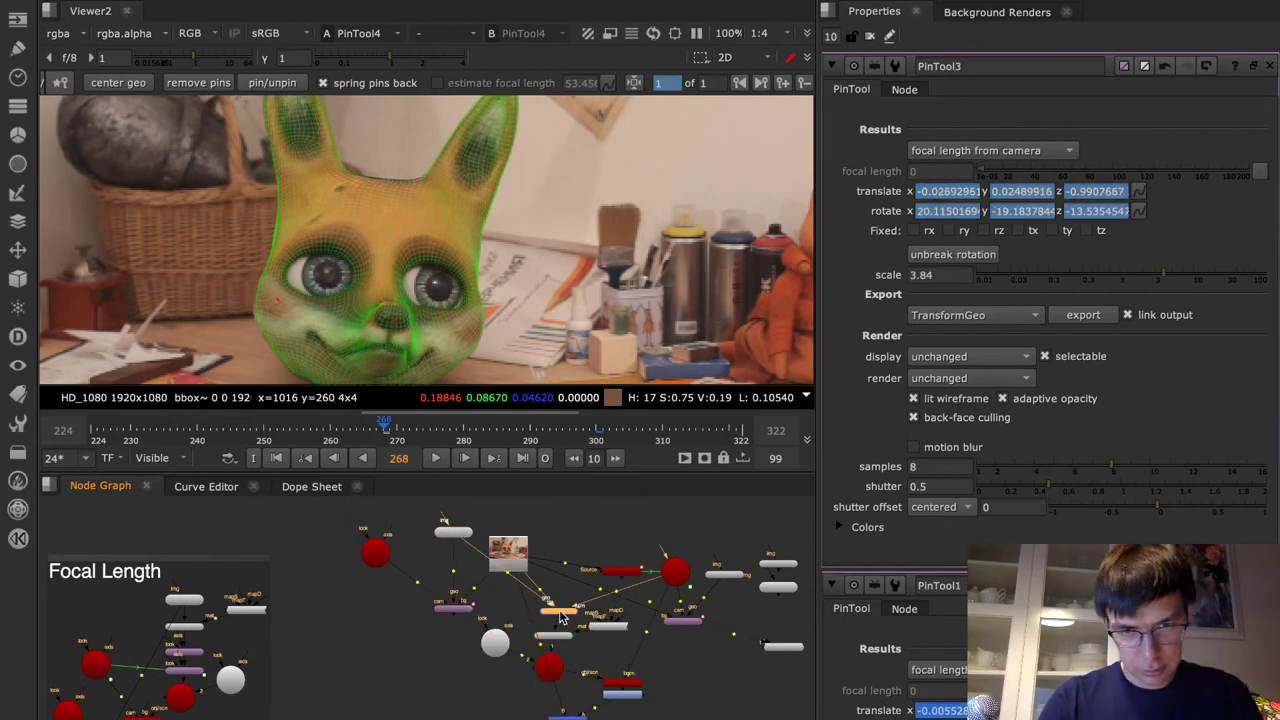
drag(652, 716, 463, 606)
key(Delete)
drag(708, 660, 637, 612)
key(Delete)
drag(492, 632, 418, 598)
key(Delete)
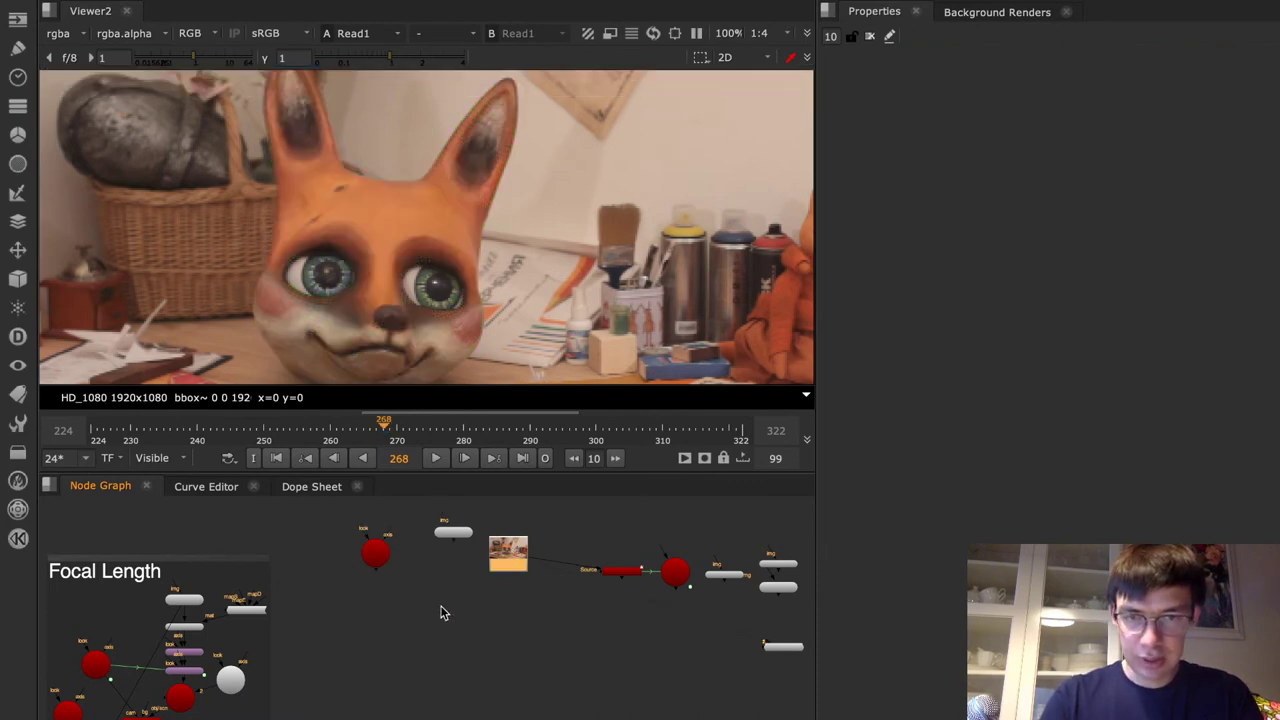
Add a new PinTool node below the Read1 footage in the node graph
scroll(657, 594, up, 8)
scroll(657, 594, down, 6)
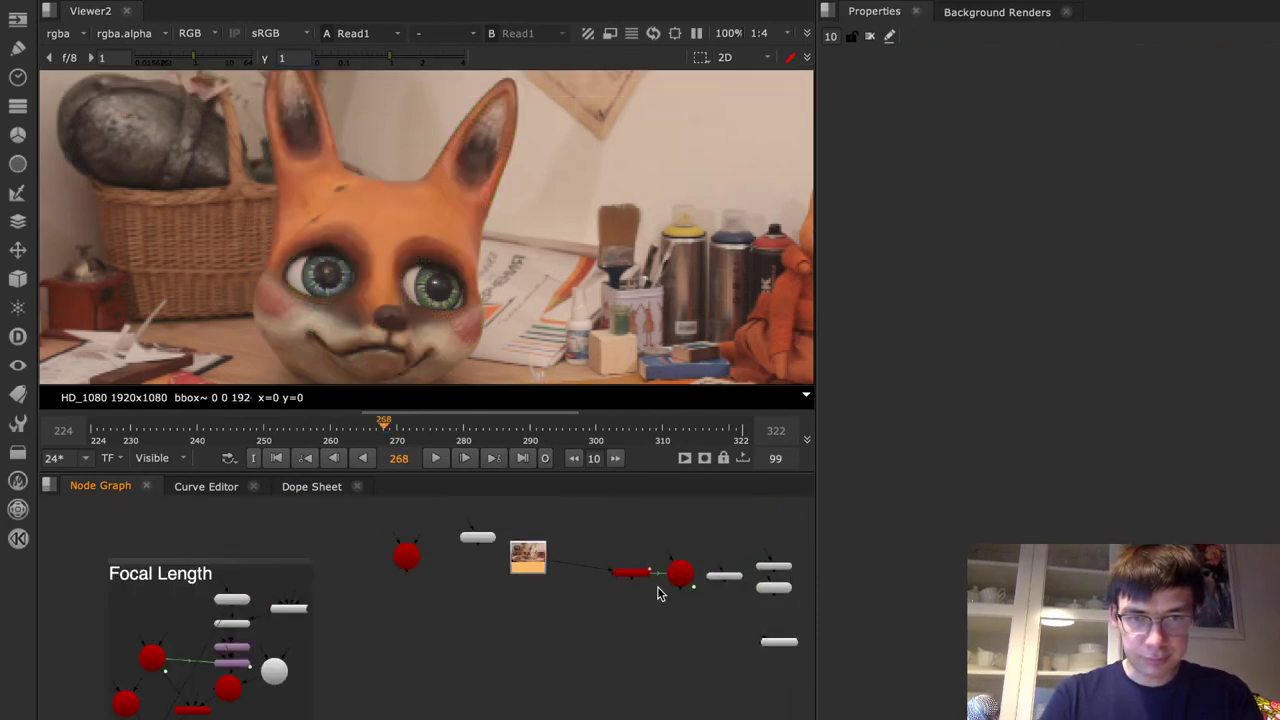
scroll(657, 594, up, 3)
key(Tab)
text(pin)
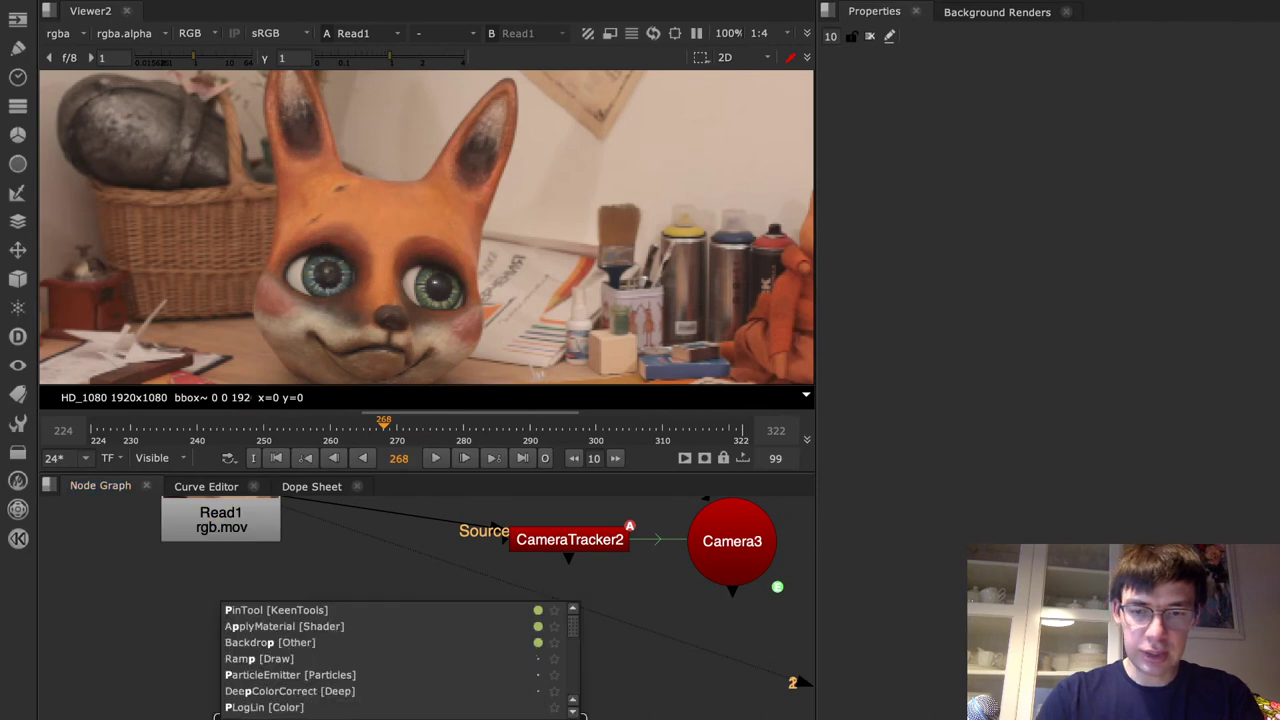
key(Return)
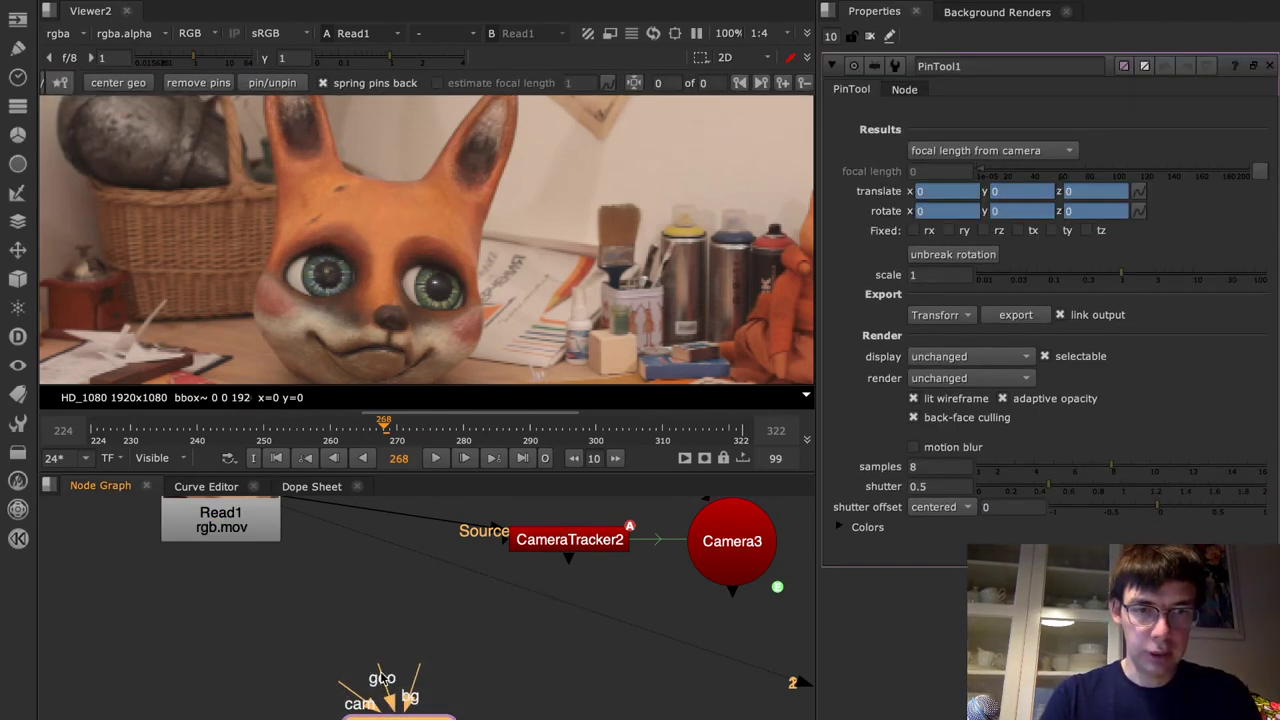
Connect the new PinTool's geo input to the head geometry, cam to Camera3 and bg to Read1, and view the node
drag(385, 680, 48, 543)
middle_drag(344, 674, 401, 519)
drag(690, 555, 803, 523)
drag(465, 651, 309, 499)
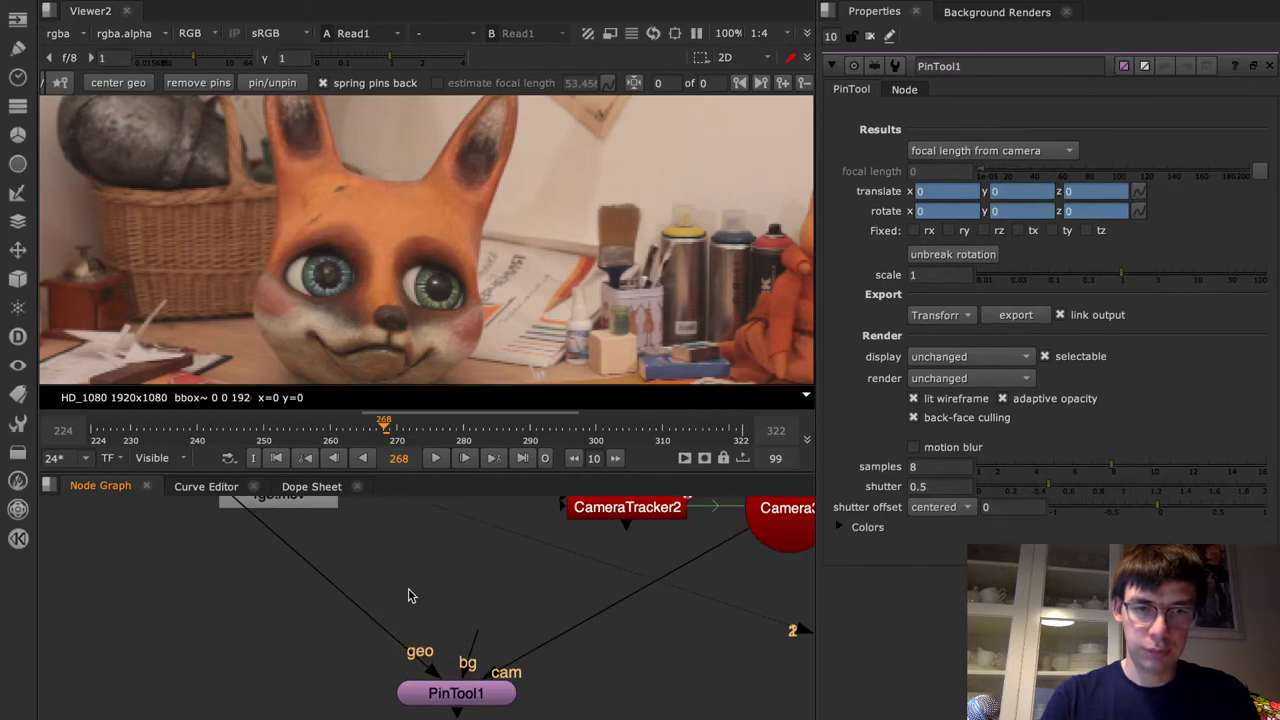
drag(475, 644, 306, 510)
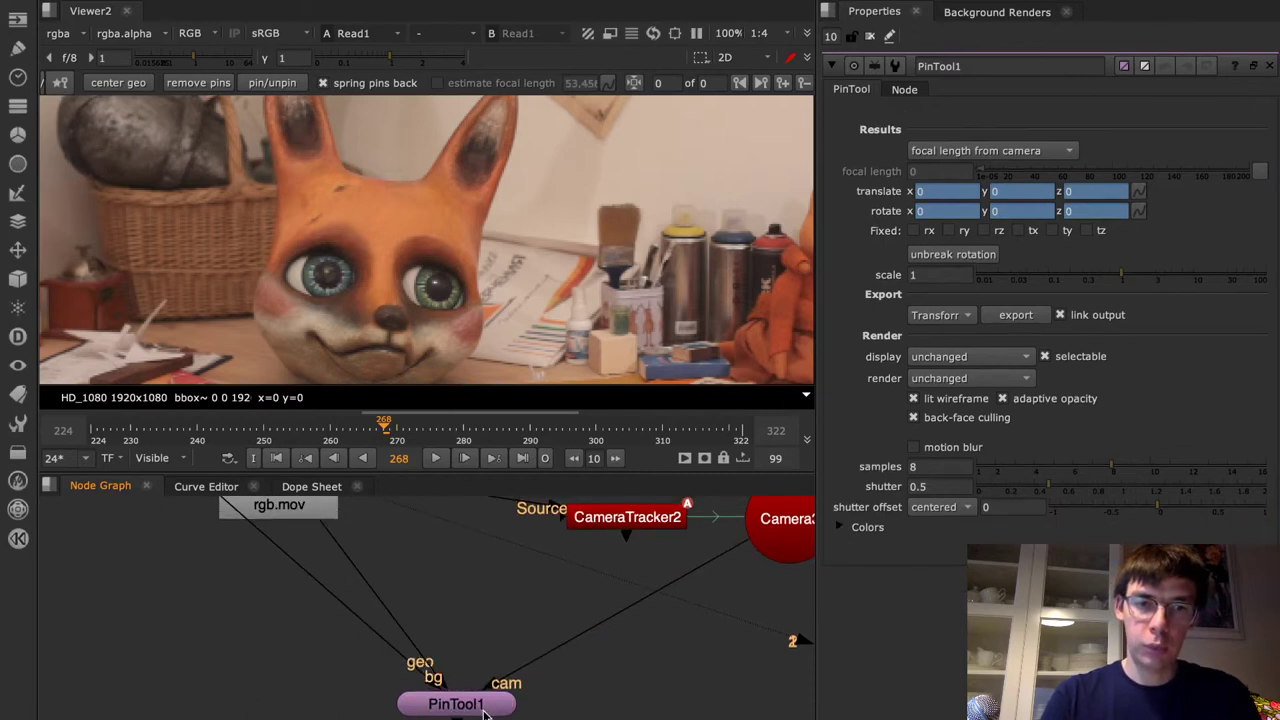
click(484, 708)
key(1)
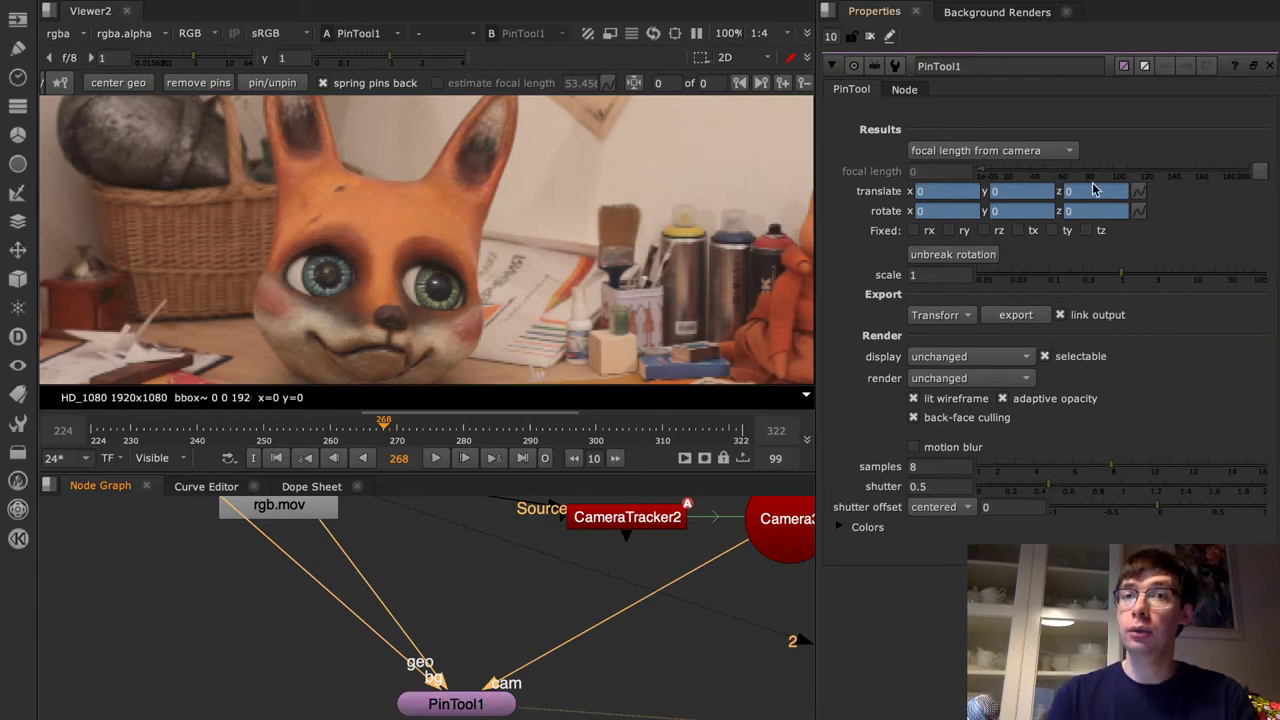
Shift the PinTool1 node slightly away from Camera3 and leave it selected
drag(459, 713, 390, 703)
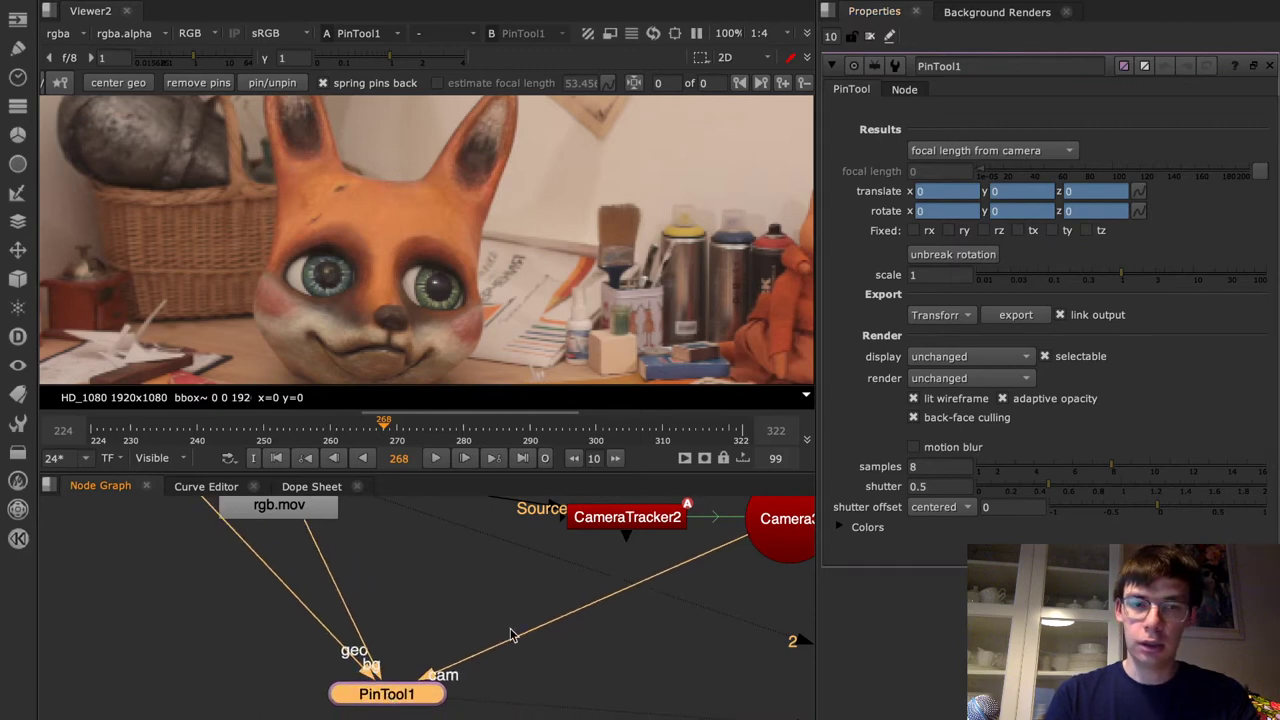
shift+click(417, 697)
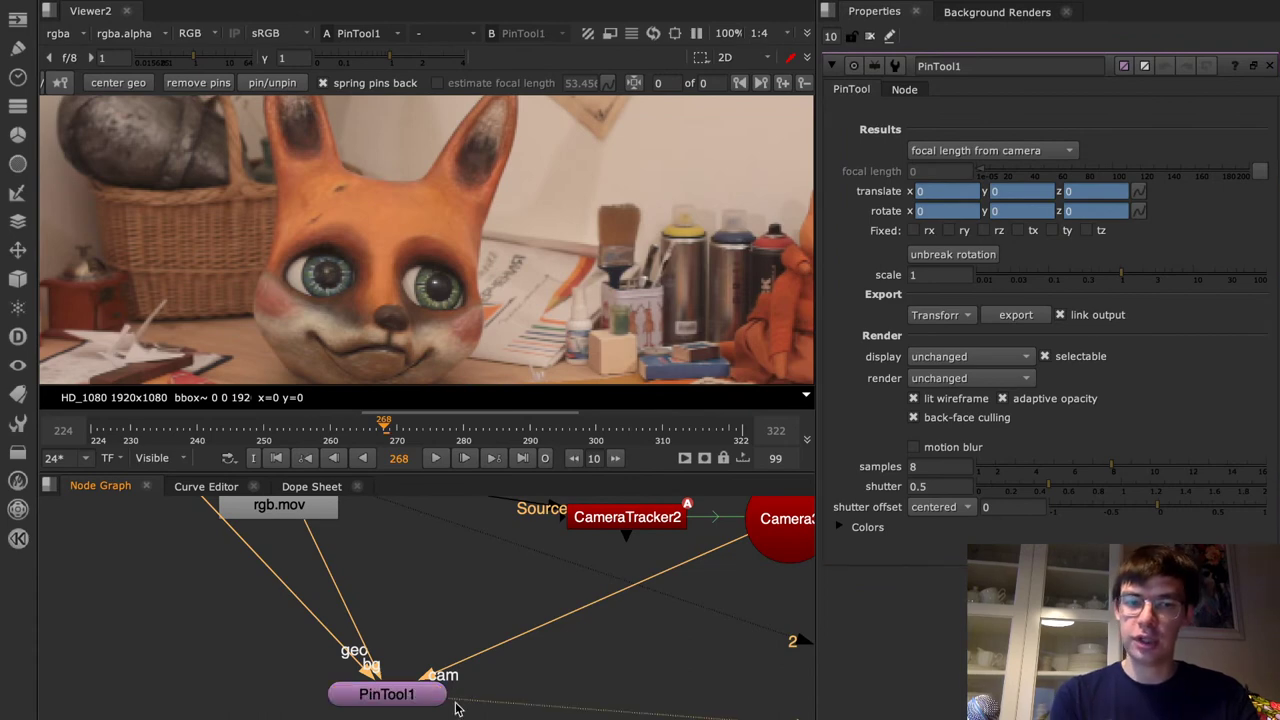
click(416, 702)
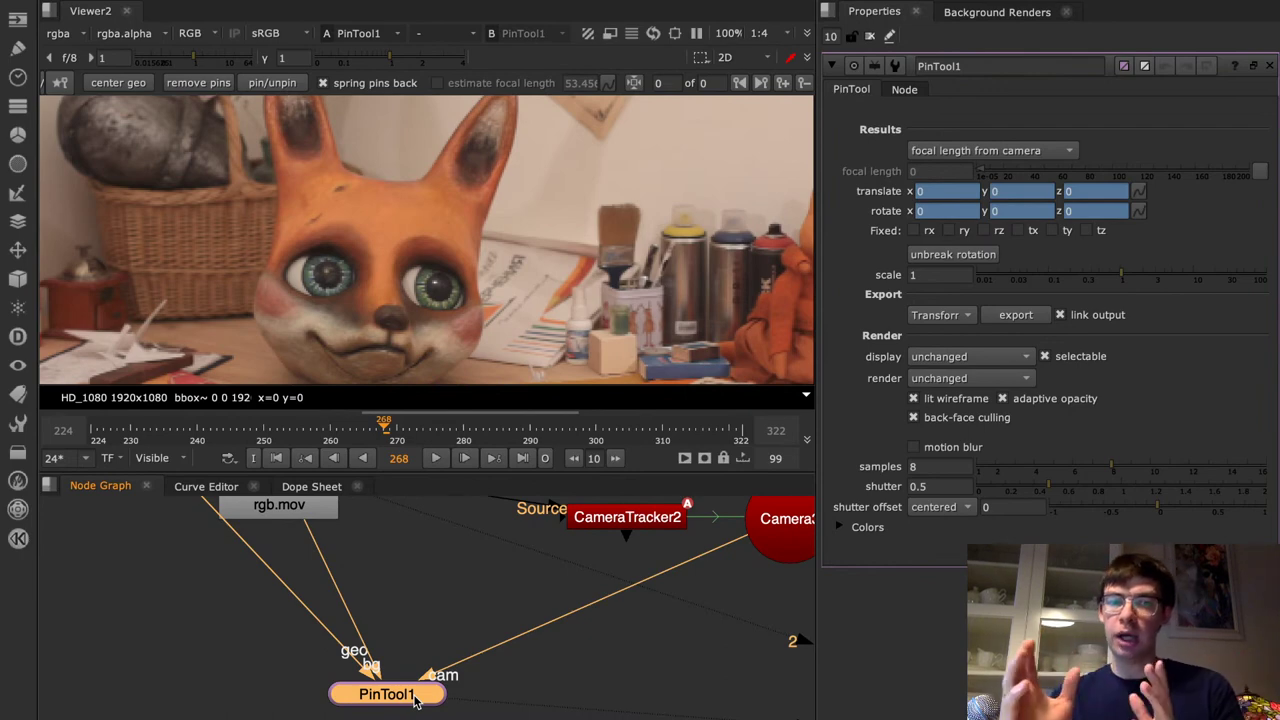
Export PinTool1's result as a linked TransformGeo node and place it beside PinTool1 in the node graph
click(940, 315)
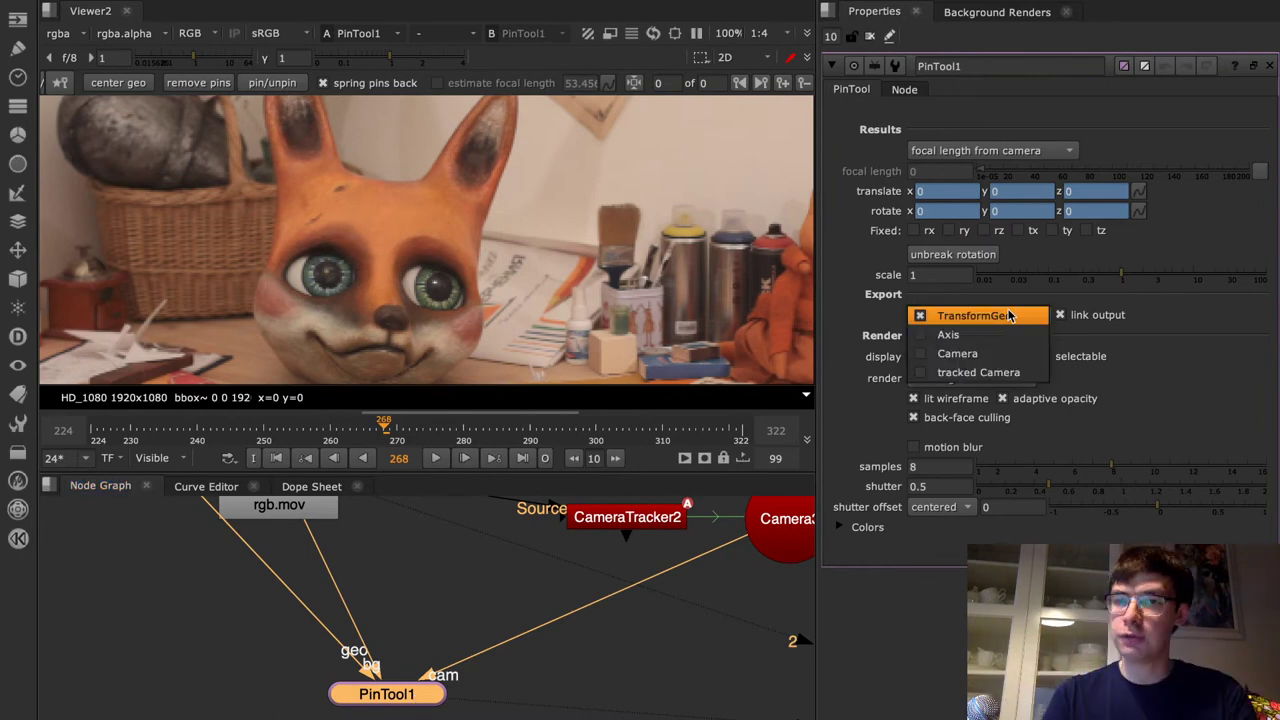
click(1009, 316)
drag(370, 672, 205, 590)
middle_drag(473, 688, 443, 450)
click(464, 660)
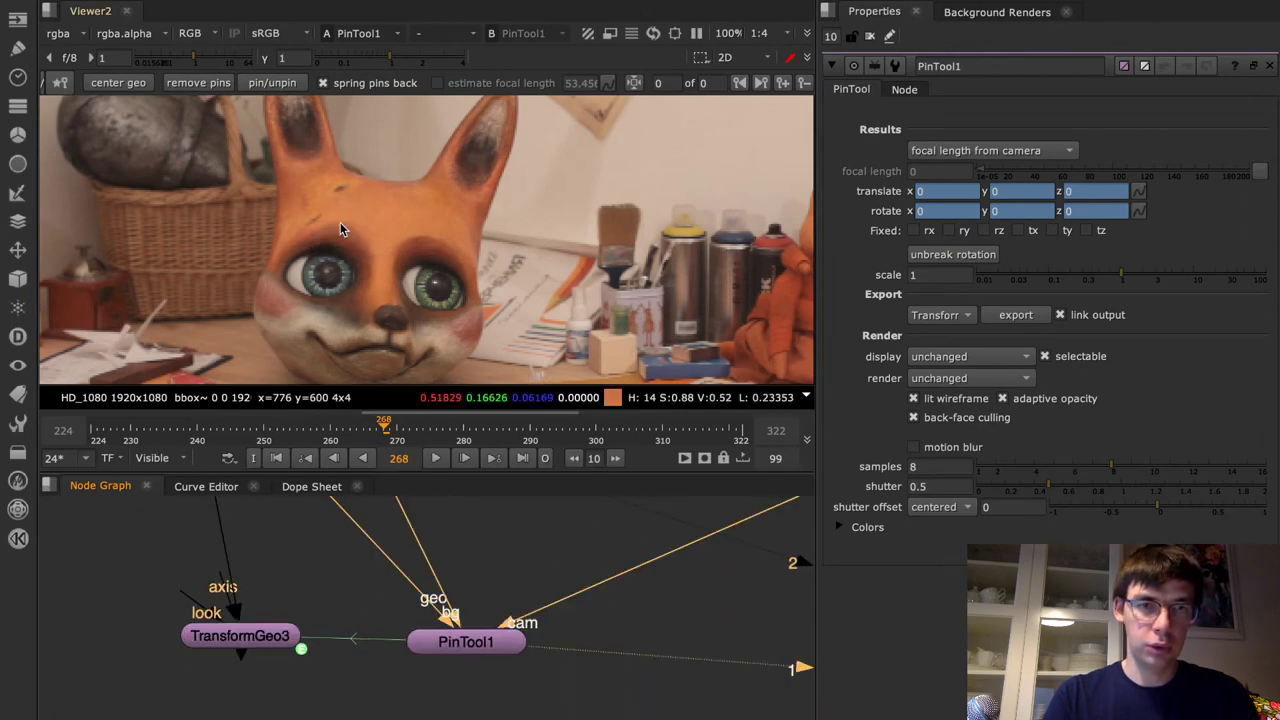
Center the geometry on the fox head and pin both of the model's ear tips to the ears in the footage
click(123, 82)
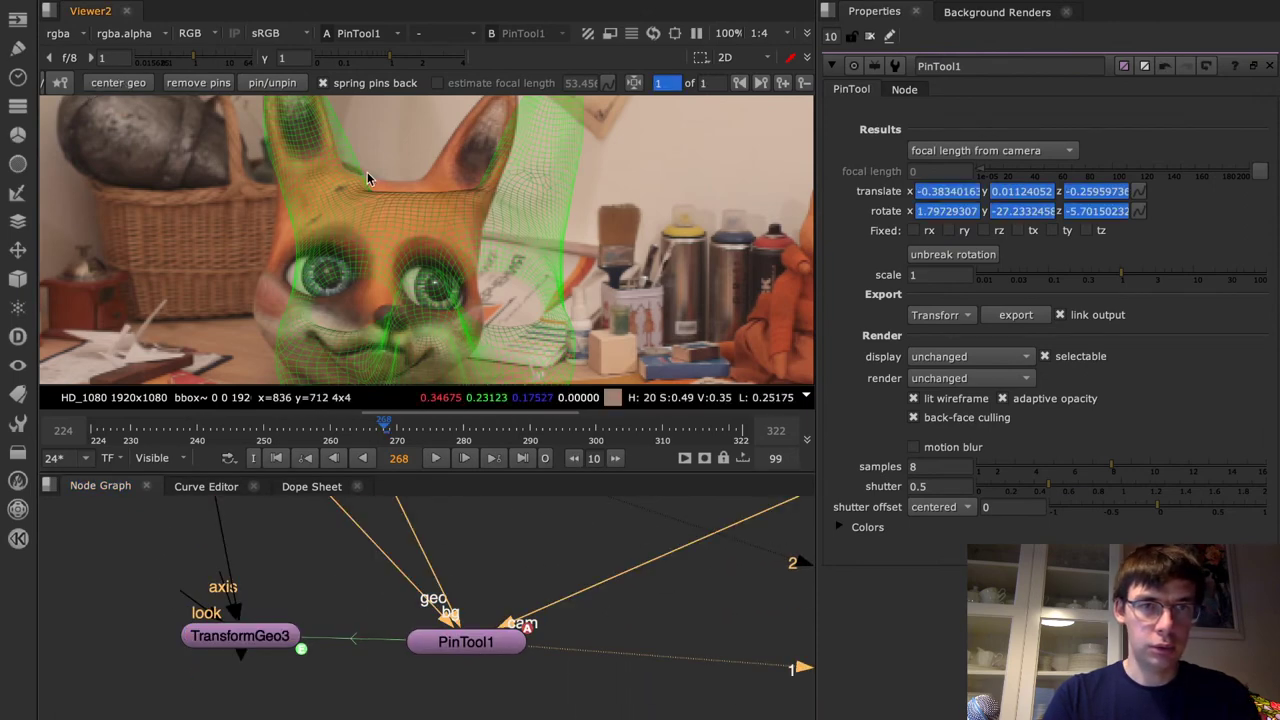
scroll(306, 189, up, 3)
drag(286, 135, 298, 119)
drag(586, 118, 518, 161)
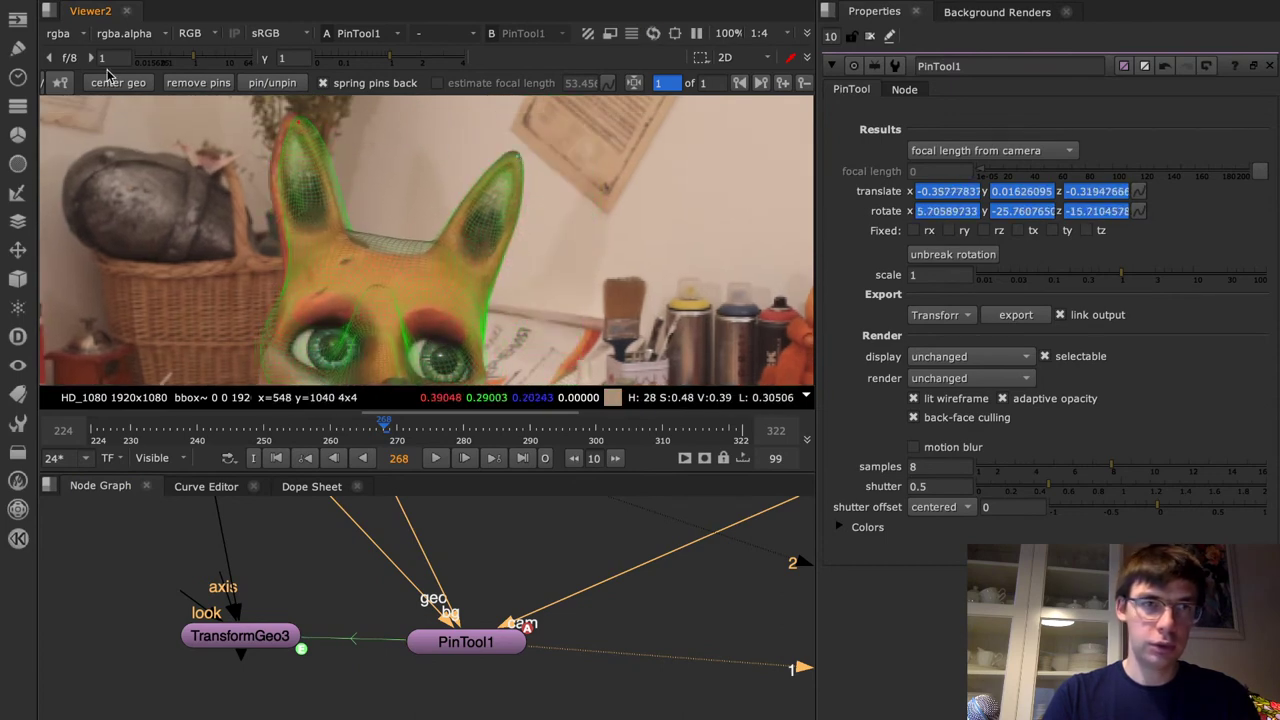
Refine the head alignment by pinning the model's nose and cheek edge to the matching features in the footage
middle_drag(358, 205, 361, 144)
drag(384, 242, 401, 328)
drag(280, 291, 275, 291)
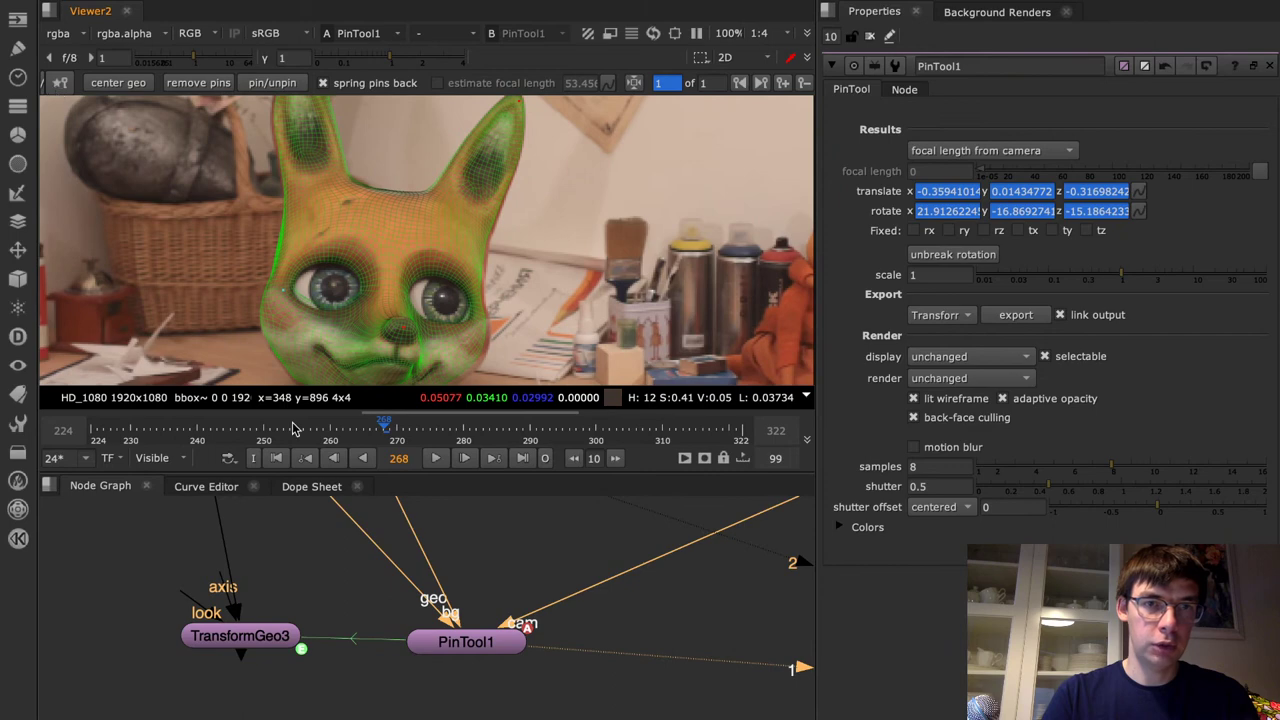
click(410, 343)
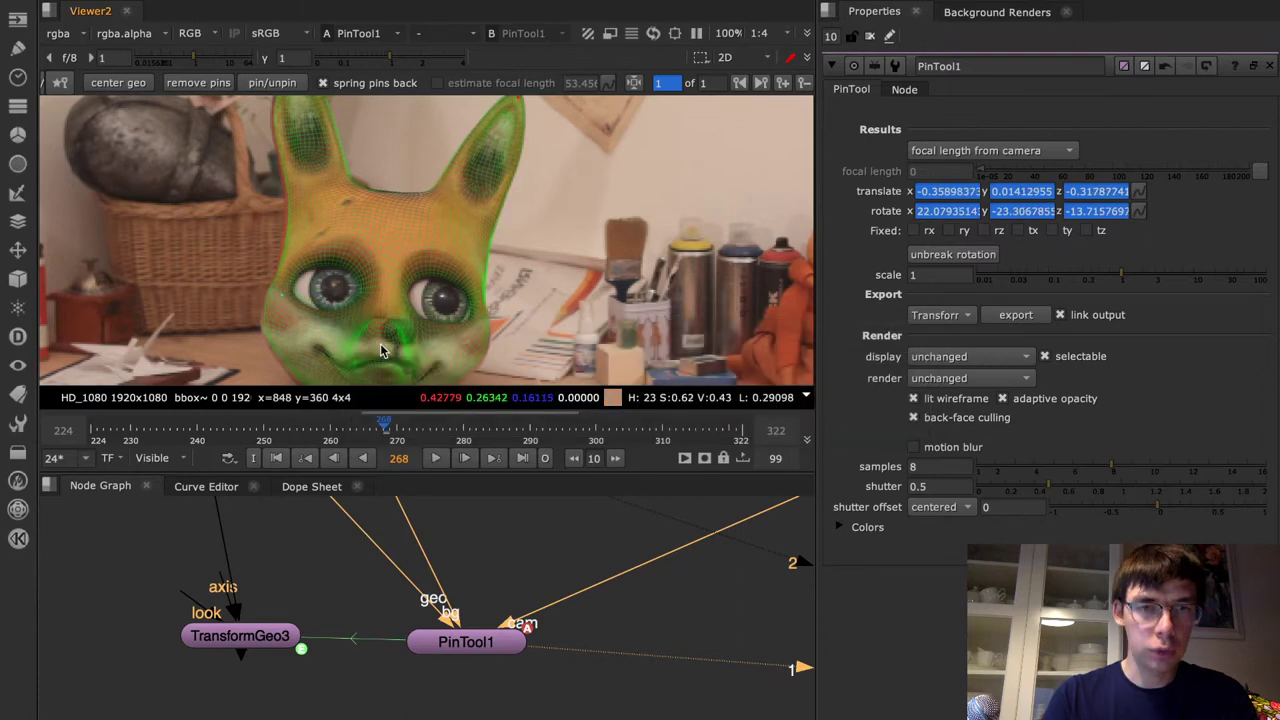
drag(378, 330, 400, 327)
middle_drag(314, 199, 302, 158)
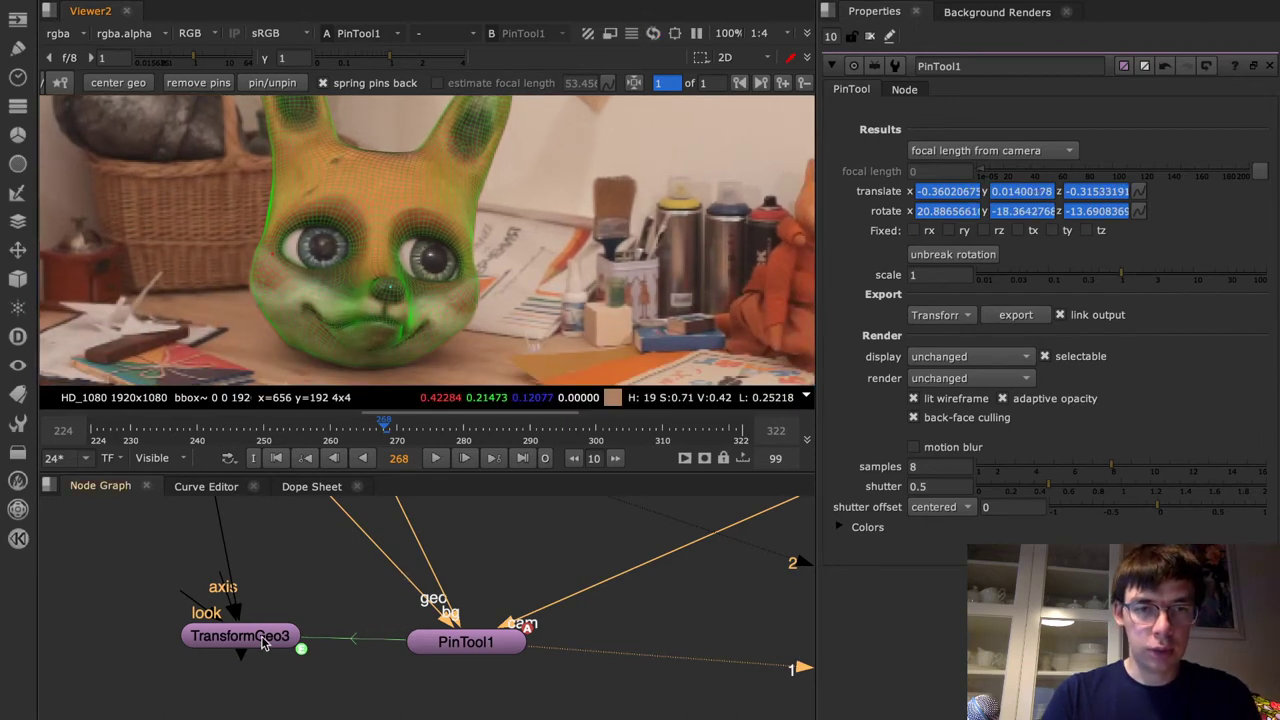
Switch the viewer to 3D, examine the head in front of Camera3, and view the TransformGeo3 output
middle_drag(262, 636, 266, 665)
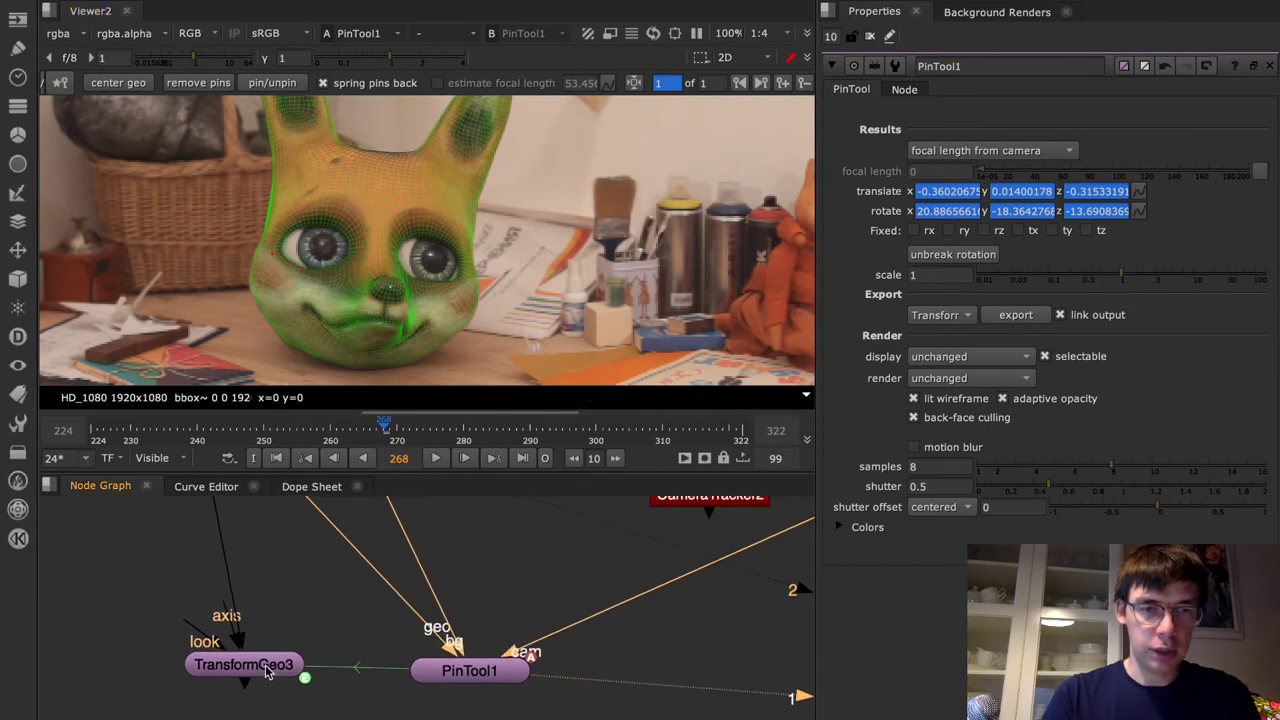
key(Tab)
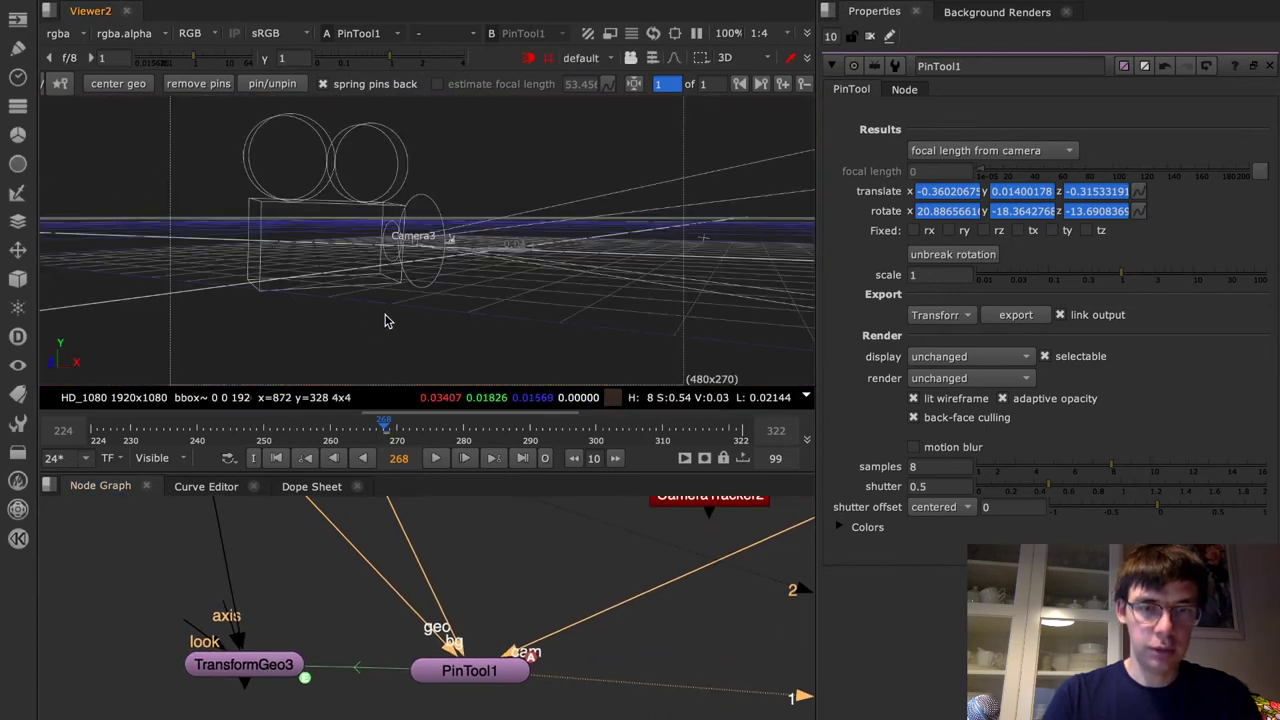
scroll(480, 259, up, 6)
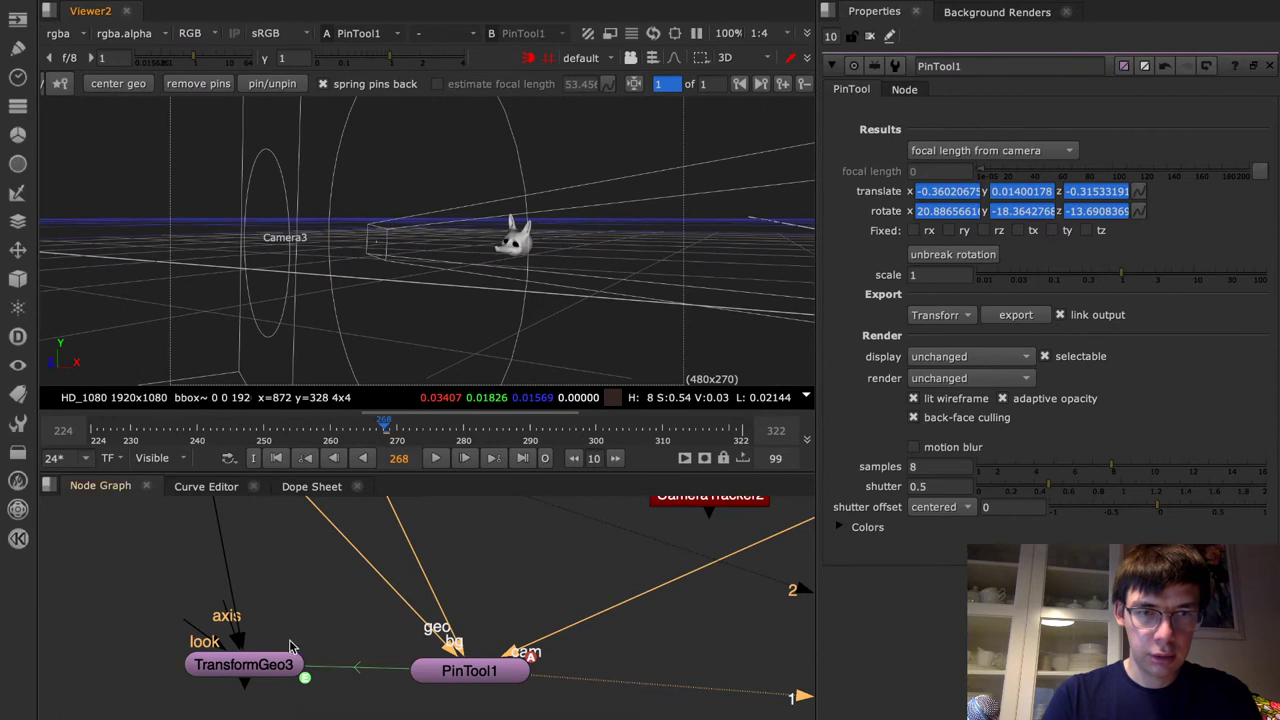
click(466, 684)
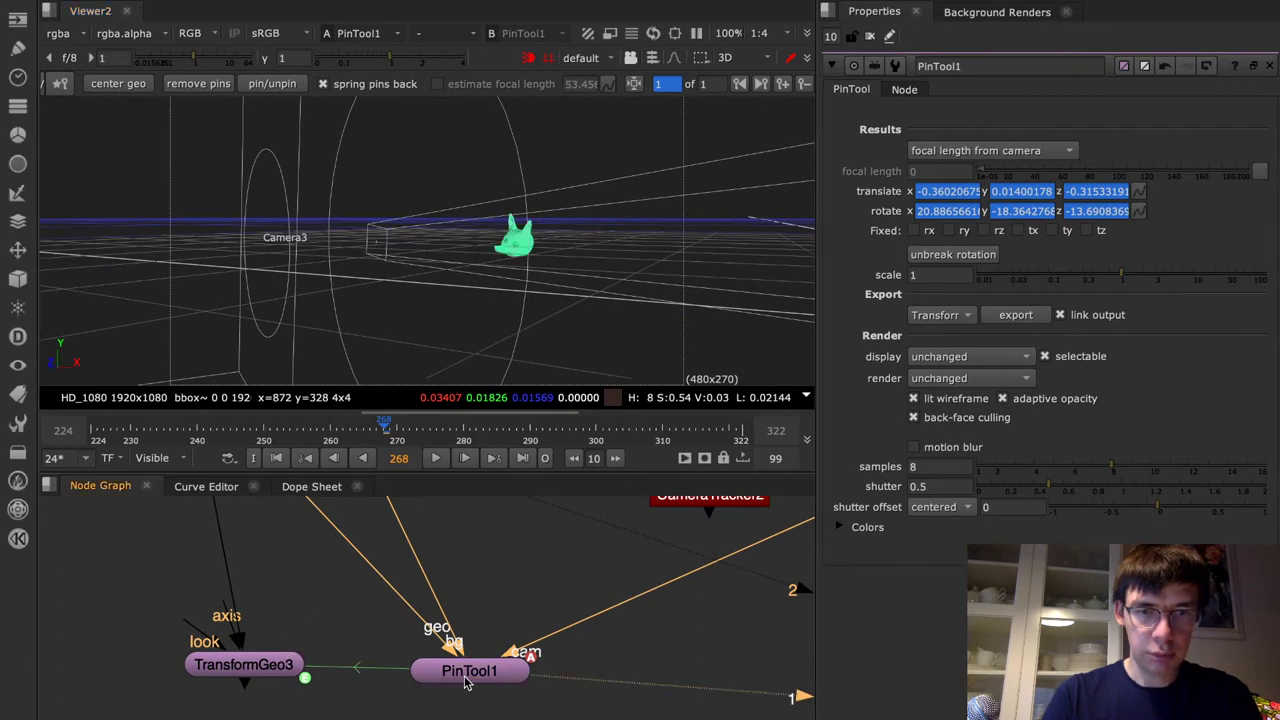
click(240, 672)
key(1)
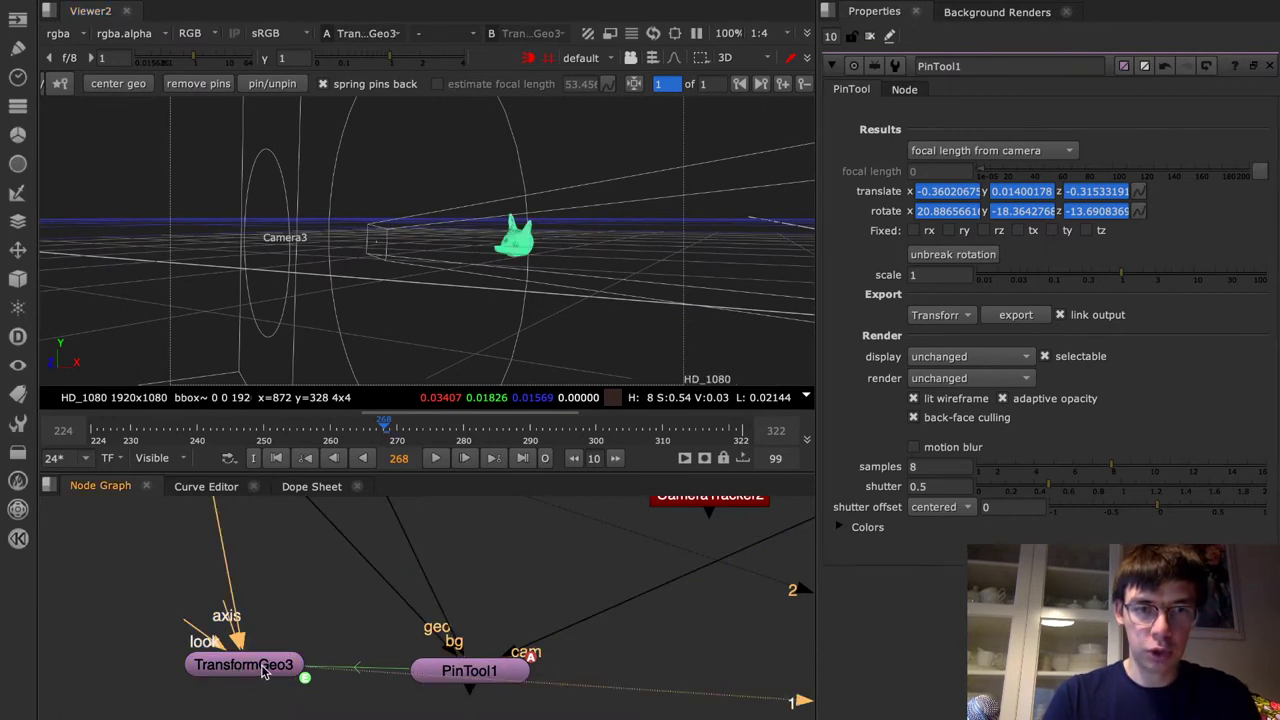
Disable and re-enable the TransformGeo3 node to compare the head's placement in the 3D scene
drag(264, 676, 264, 674)
key(d)
key(d)
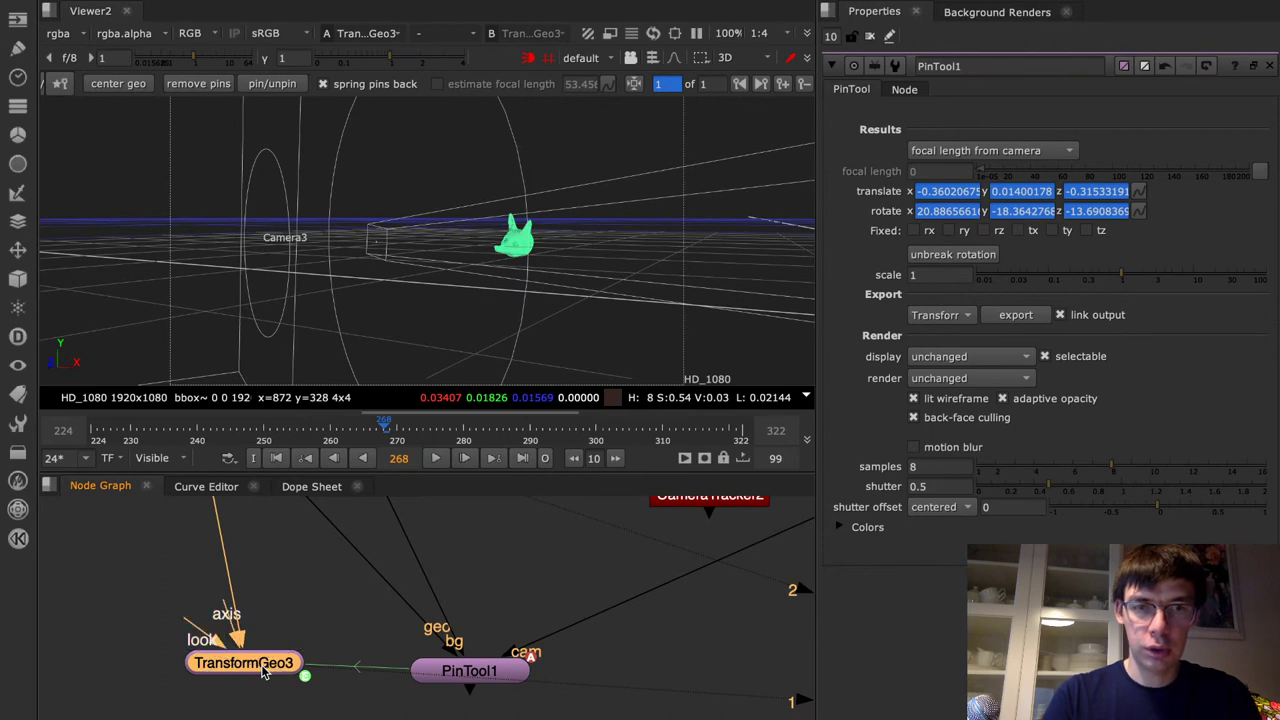
Move the Viewer node to just below the TransformGeo3 and PinTool1 nodes in the graph
scroll(566, 686, down, 8)
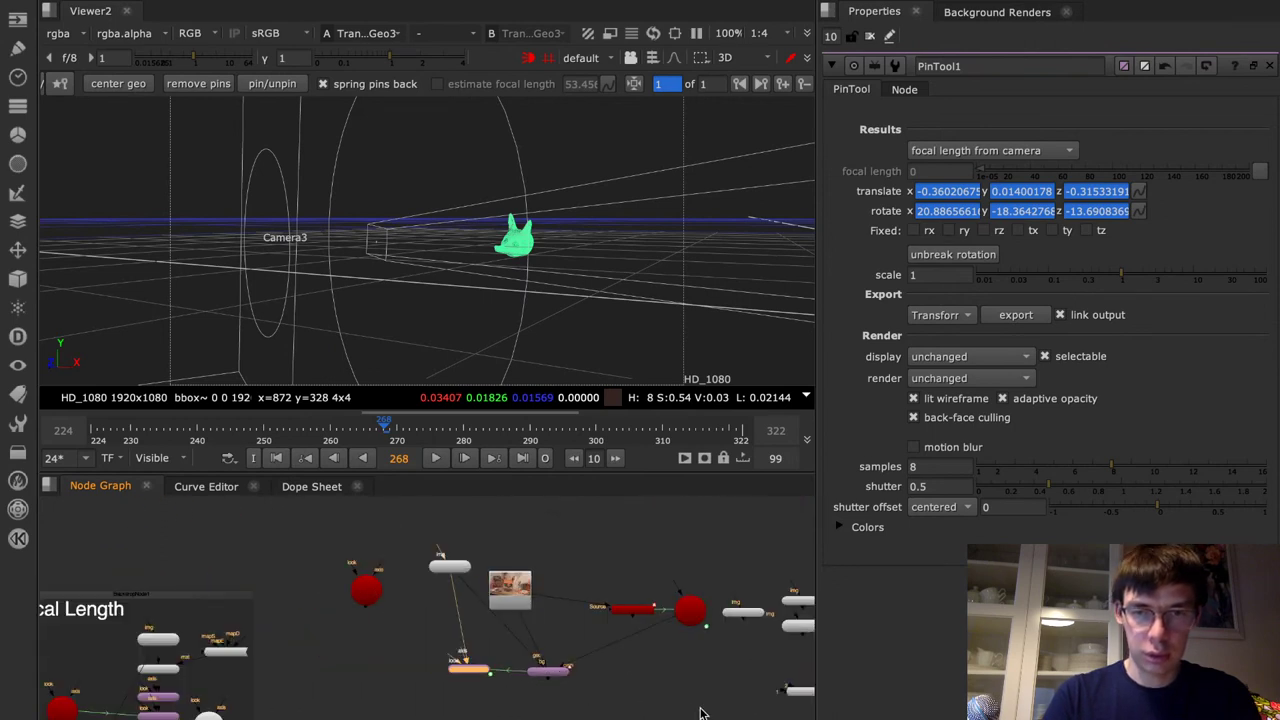
drag(798, 696, 510, 718)
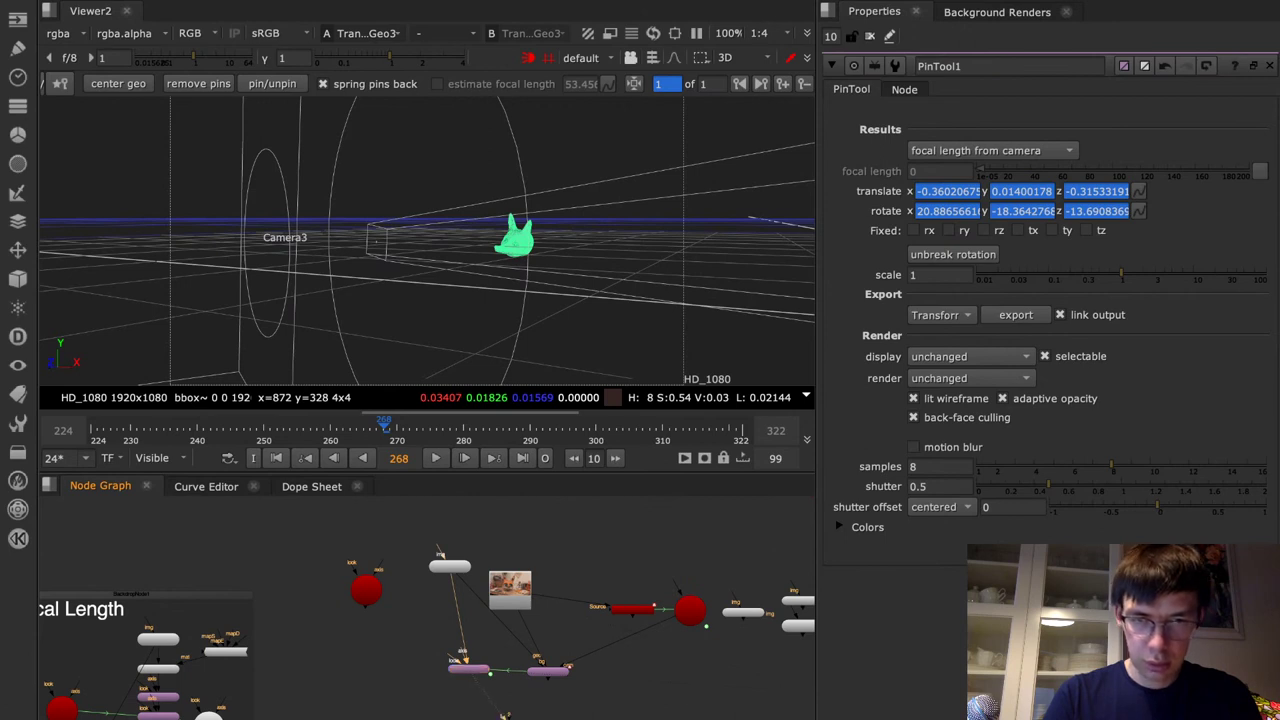
scroll(500, 715, up, 5)
middle_drag(486, 598, 488, 702)
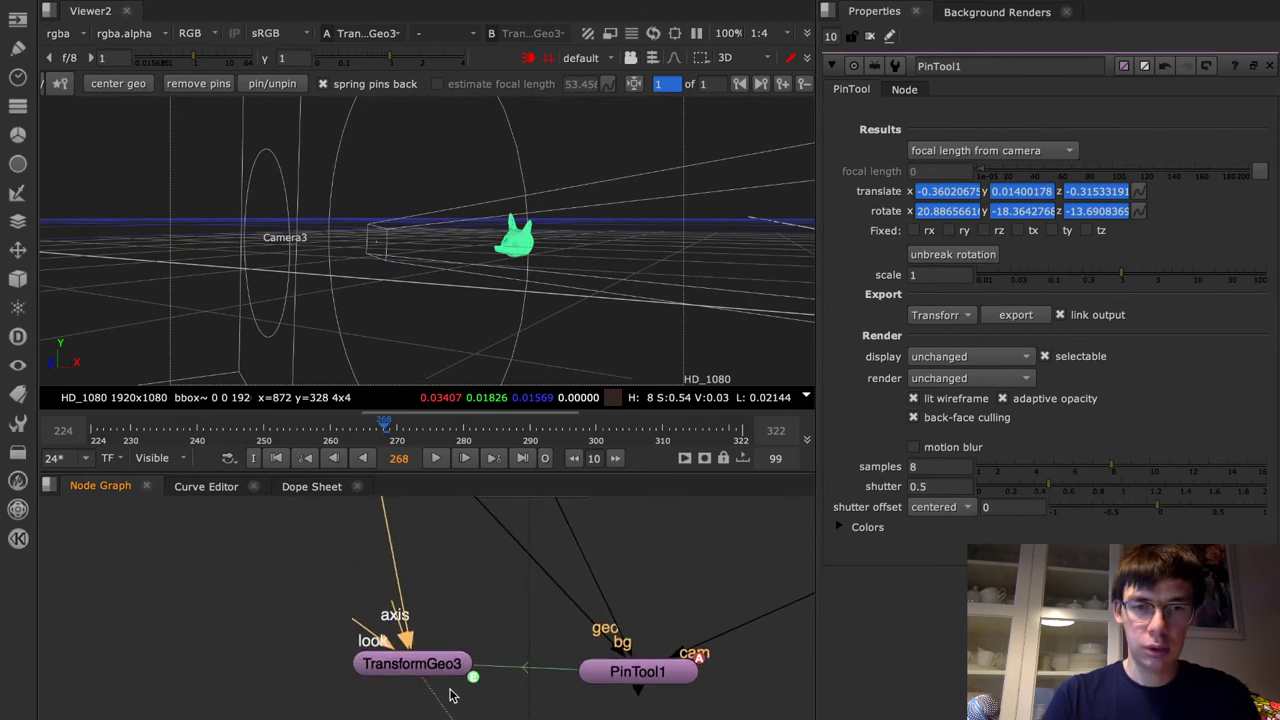
Switch the viewer to PinTool1 and back to TransformGeo3 to compare their outputs
click(652, 668)
key(1)
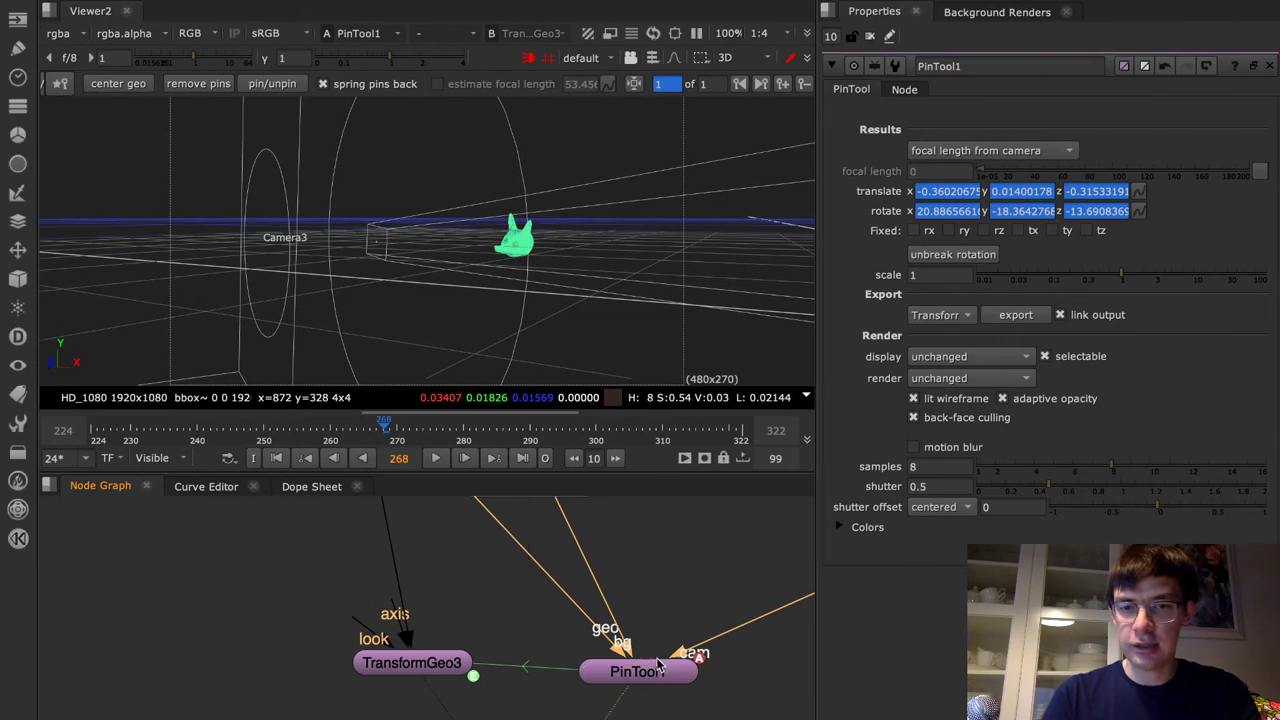
key(1)
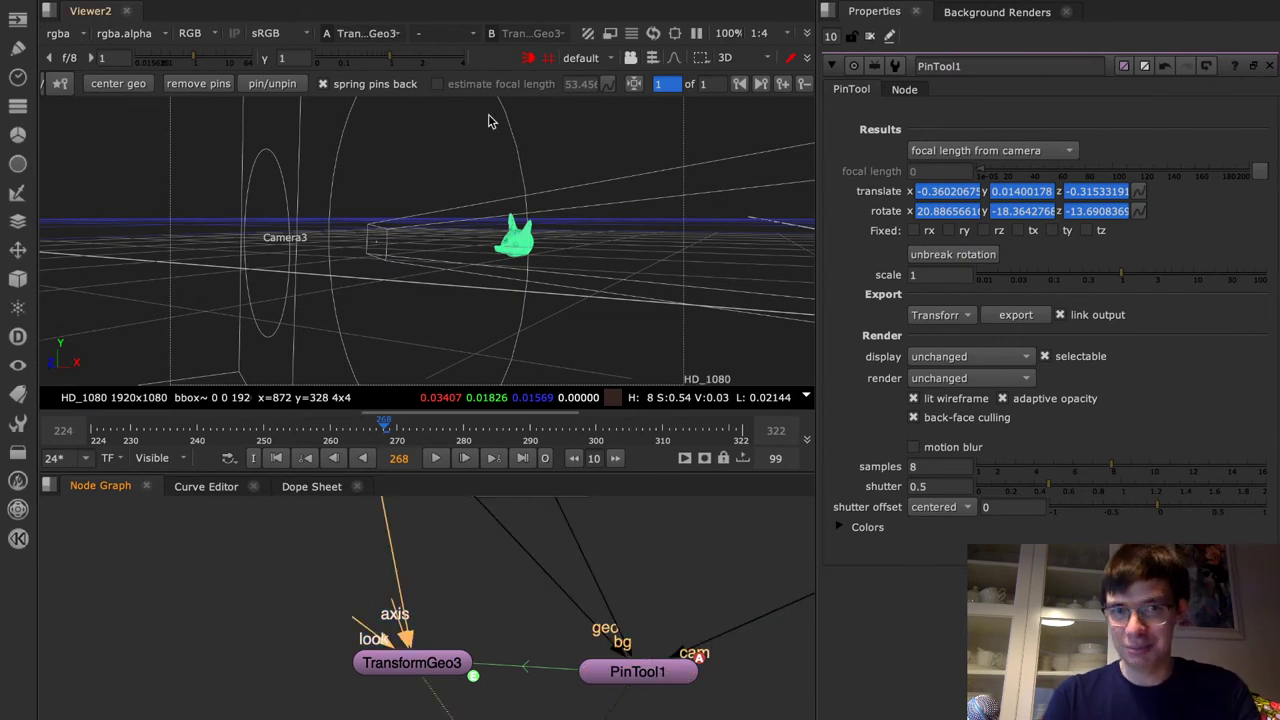
Export PinTool1's result as a linked Axis node and place it above PinTool1
click(650, 676)
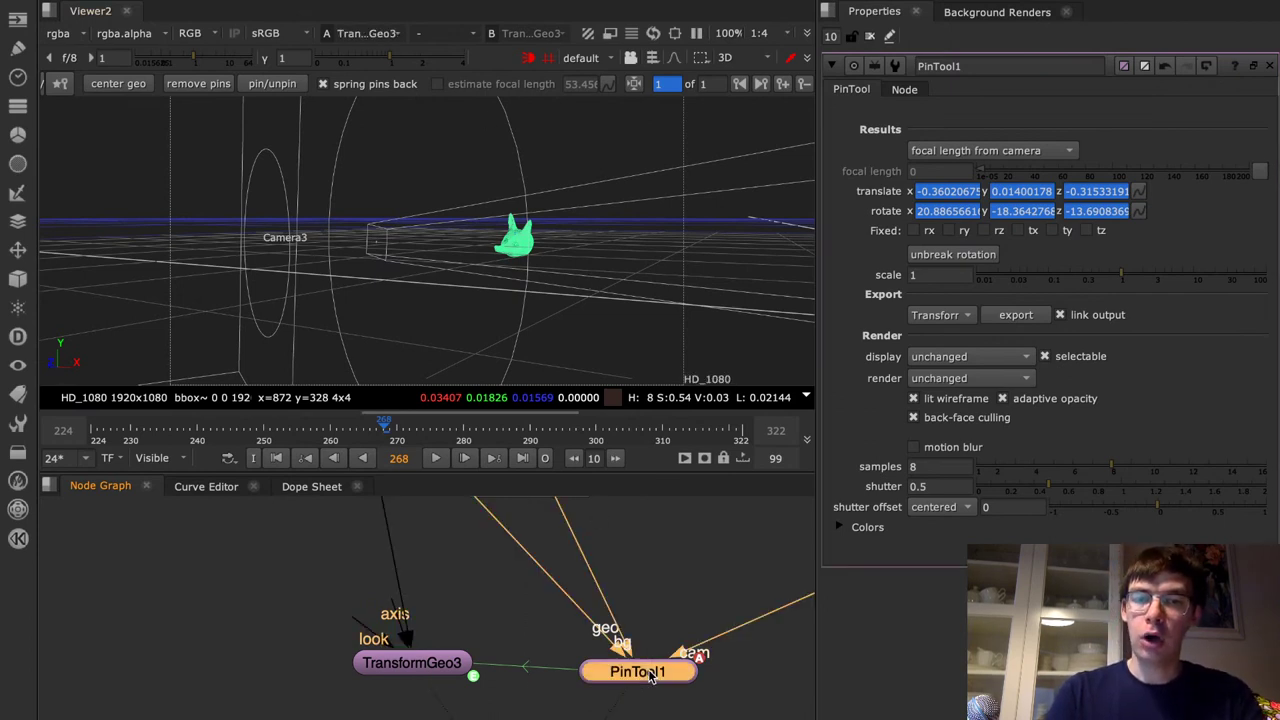
click(940, 314)
click(935, 300)
click(1014, 314)
drag(766, 675, 730, 540)
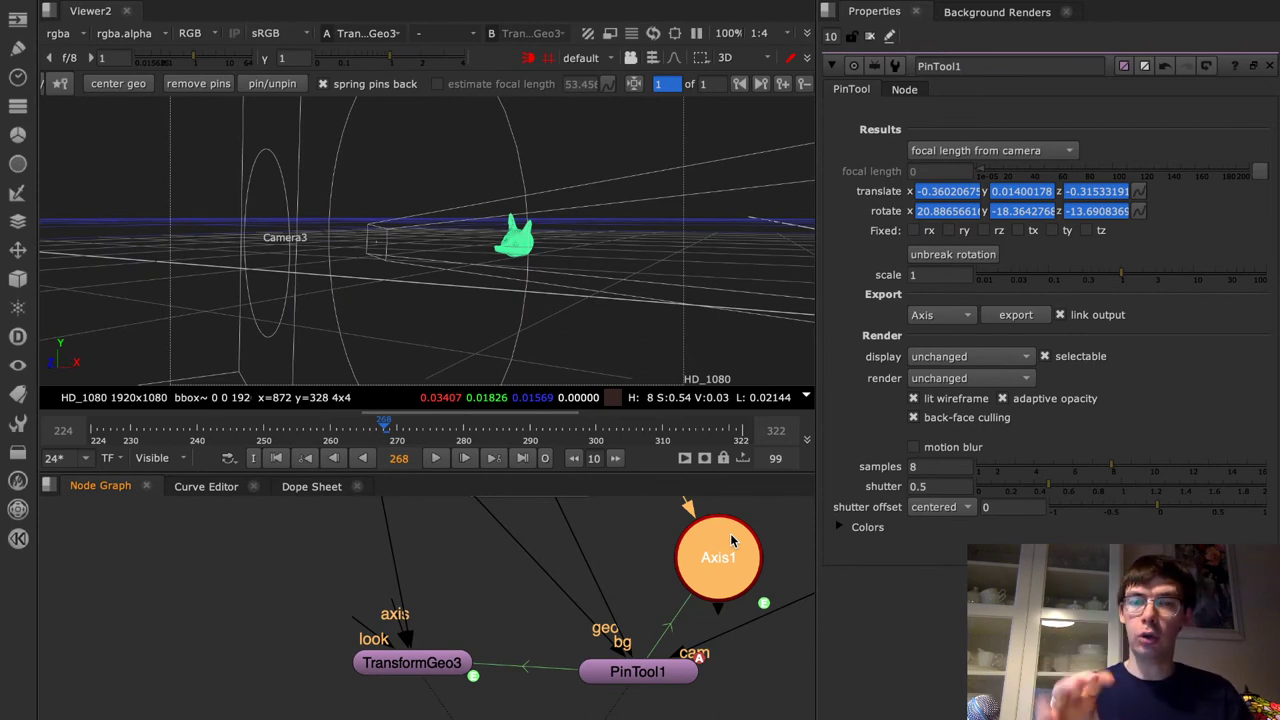
Delete the exported Axis1 node, then open TransformGeo3's properties and delete that node too
key(Delete)
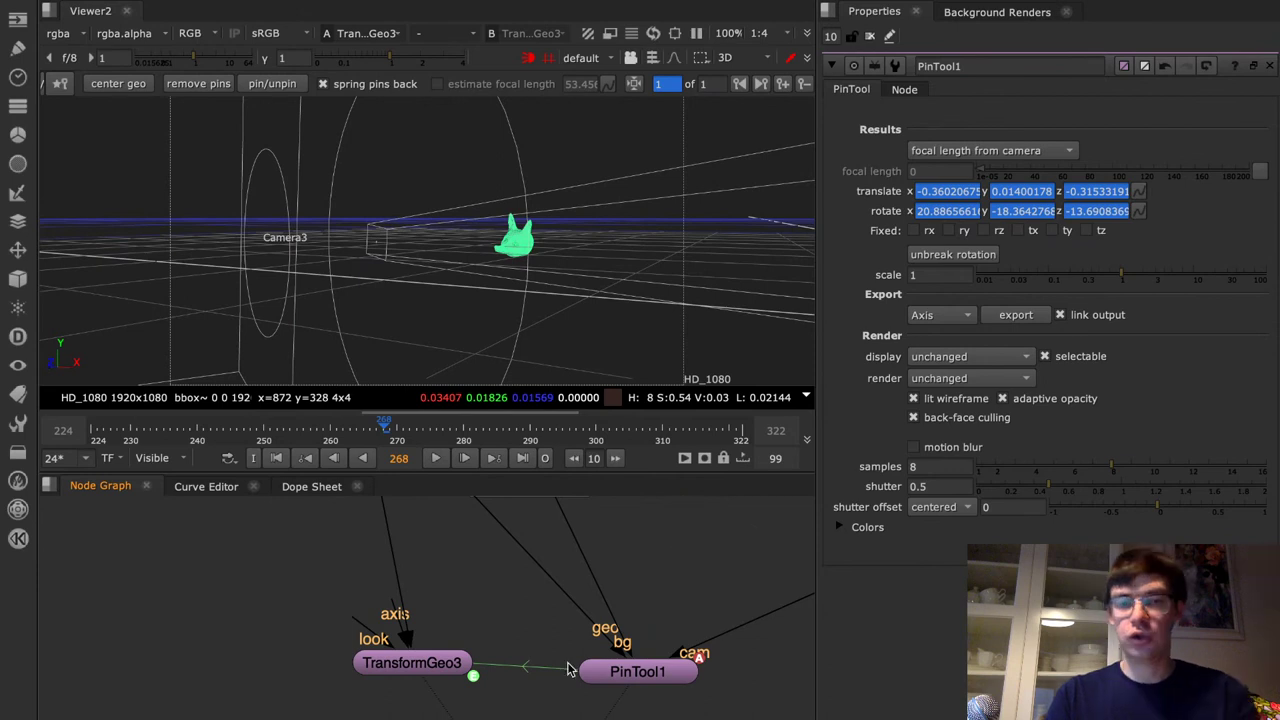
double_click(412, 663)
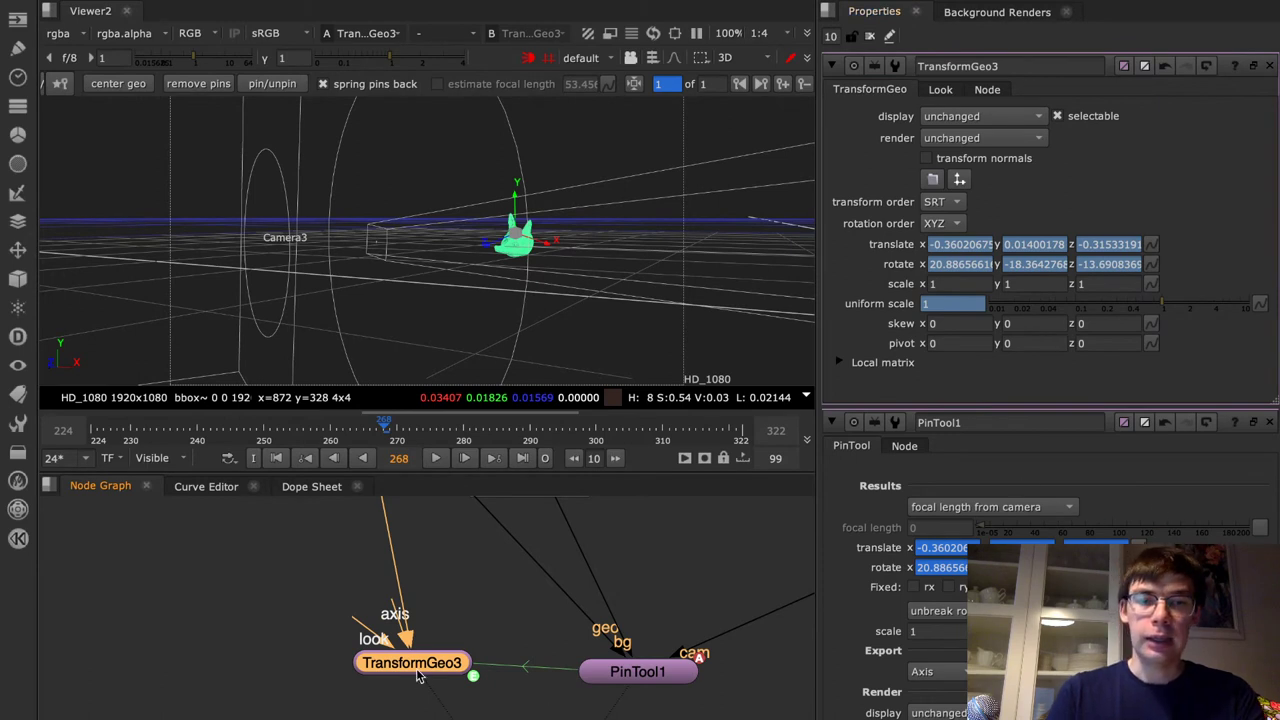
key(Delete)
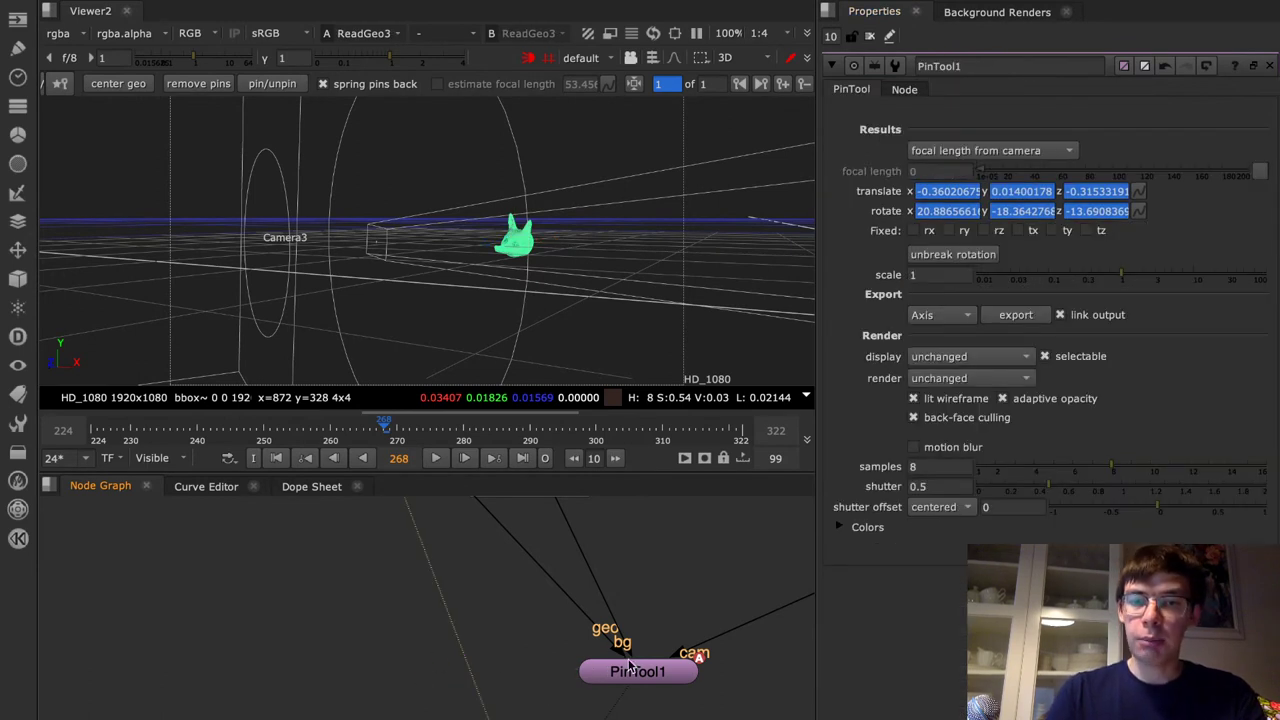
Review the export type options available for PinTool1 without changing the selected type
click(633, 672)
middle_drag(744, 568, 662, 632)
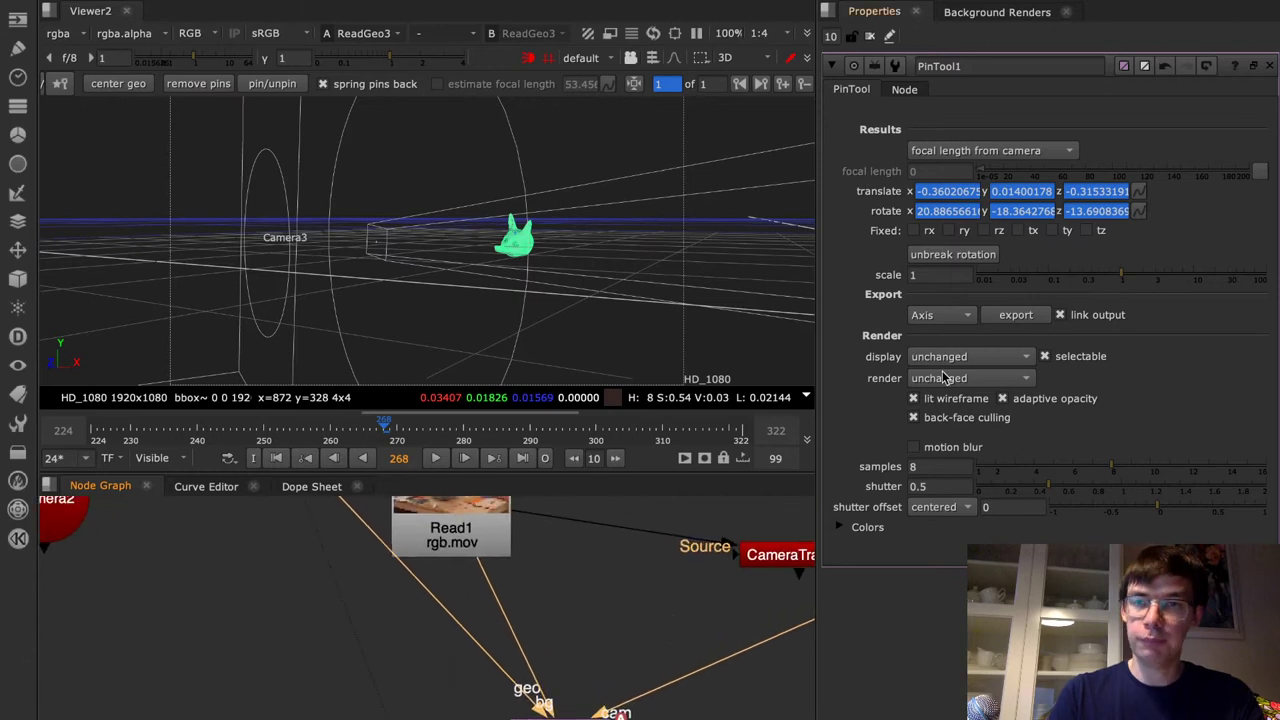
click(947, 318)
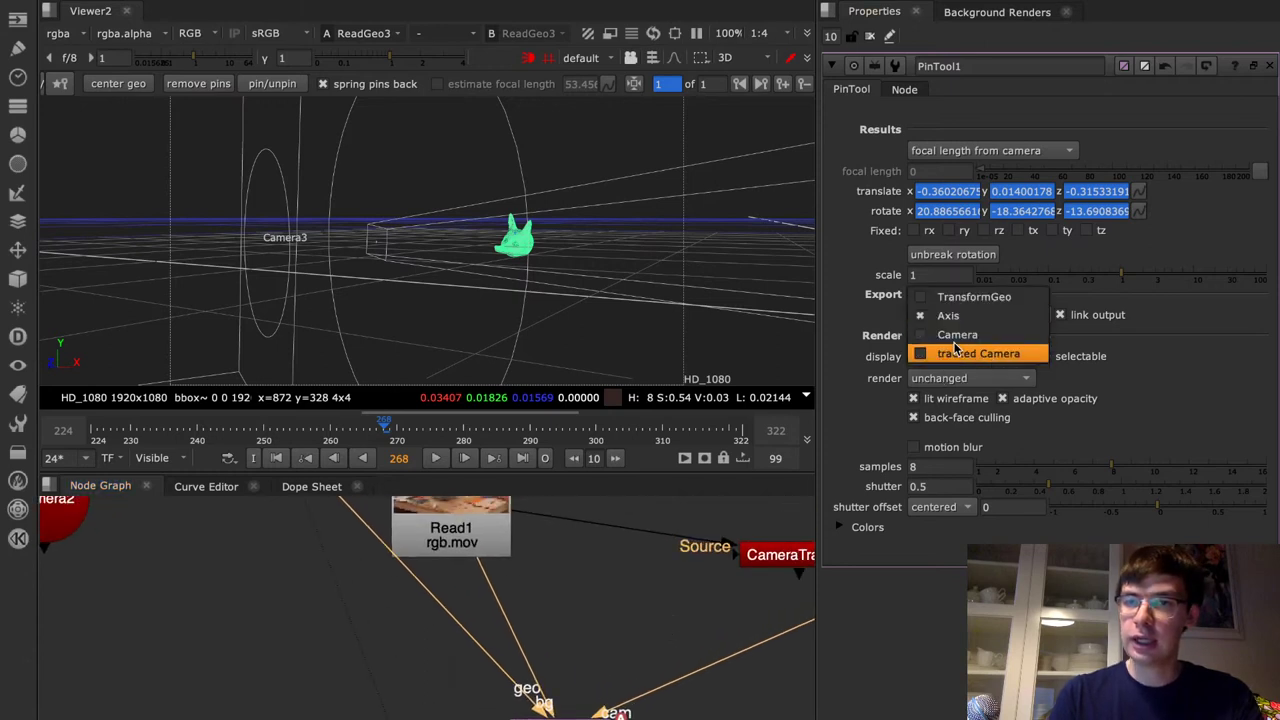
click(566, 680)
Move the ReadGeo3 node down so it sits between Camera2 and the Read1 footage, closer to PinTool1
scroll(566, 680, down, 6)
scroll(565, 681, up, 5)
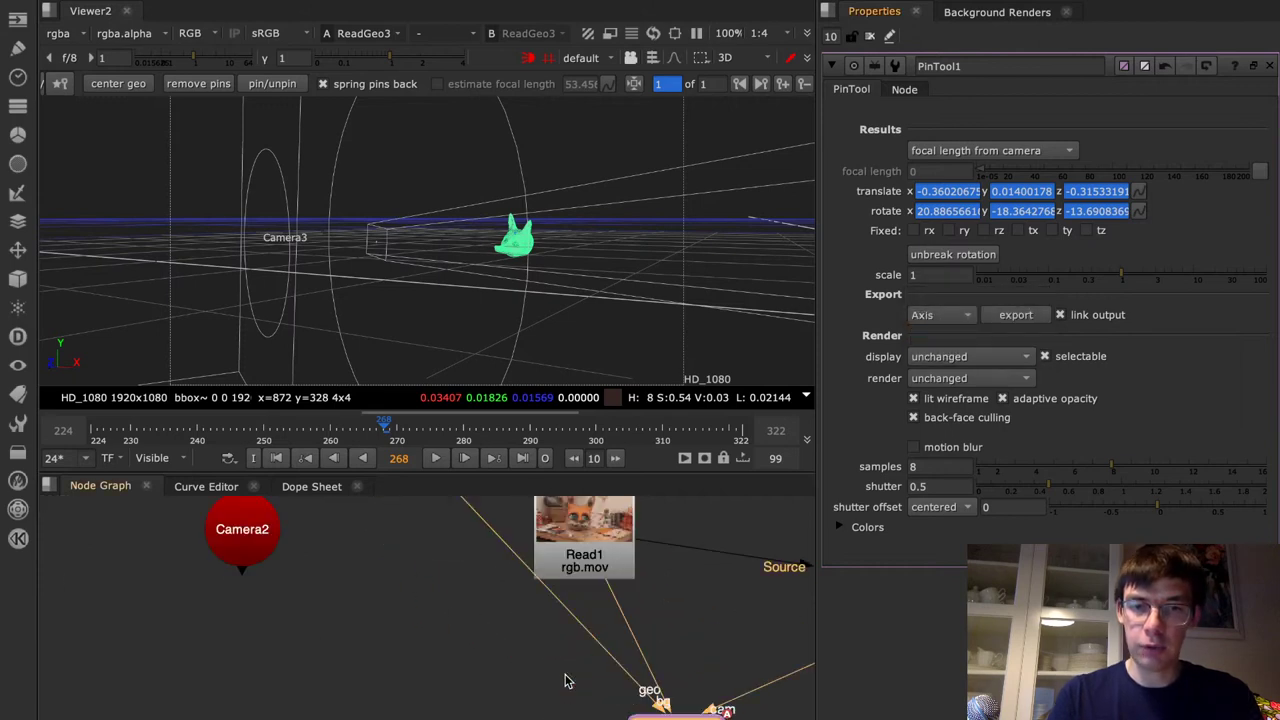
middle_drag(565, 681, 533, 719)
drag(391, 549, 405, 685)
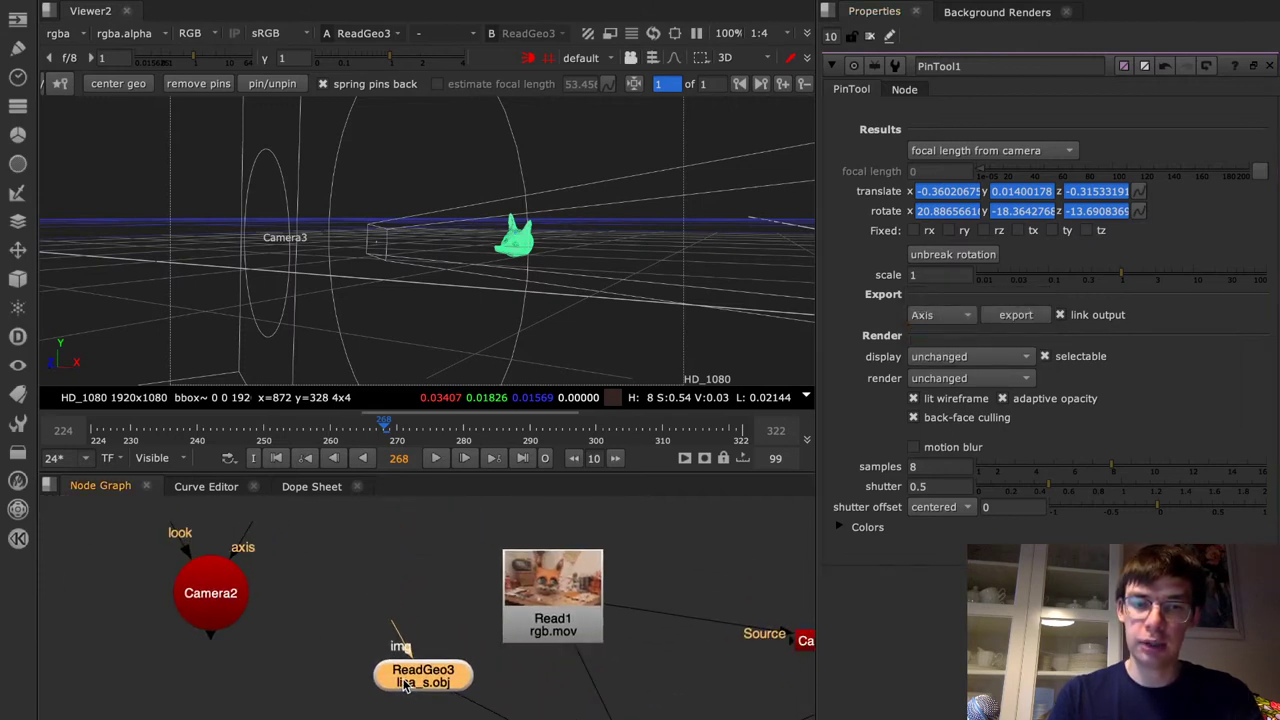
middle_drag(582, 714, 534, 620)
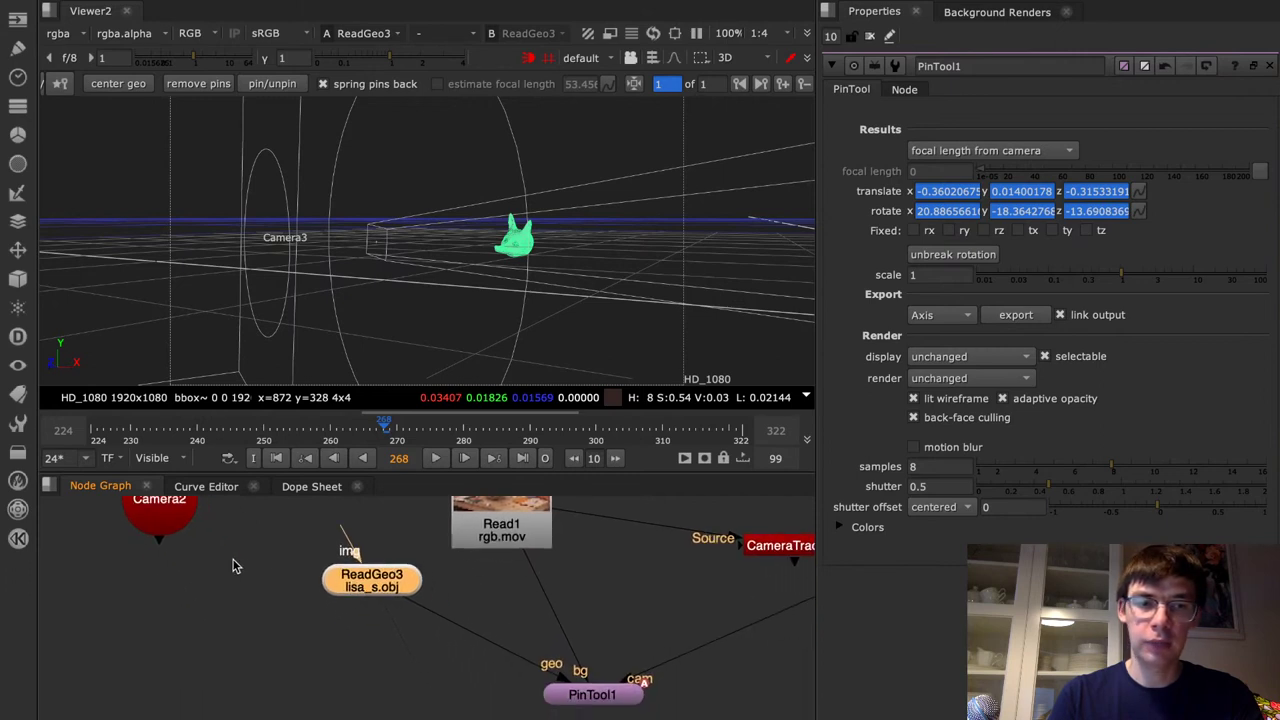
Add a second PinTool node below ReadGeo3 and connect its geo to ReadGeo3, bg to Read1 and cam to Camera2
click(335, 683)
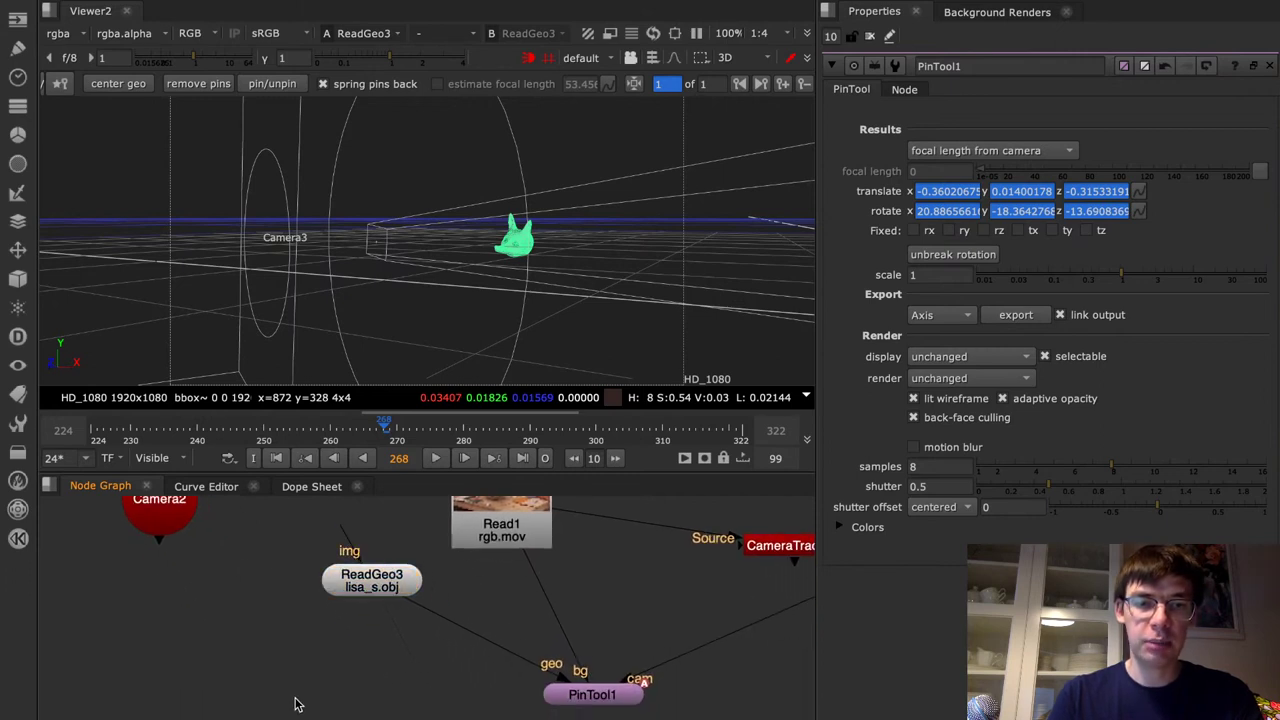
key(Tab)
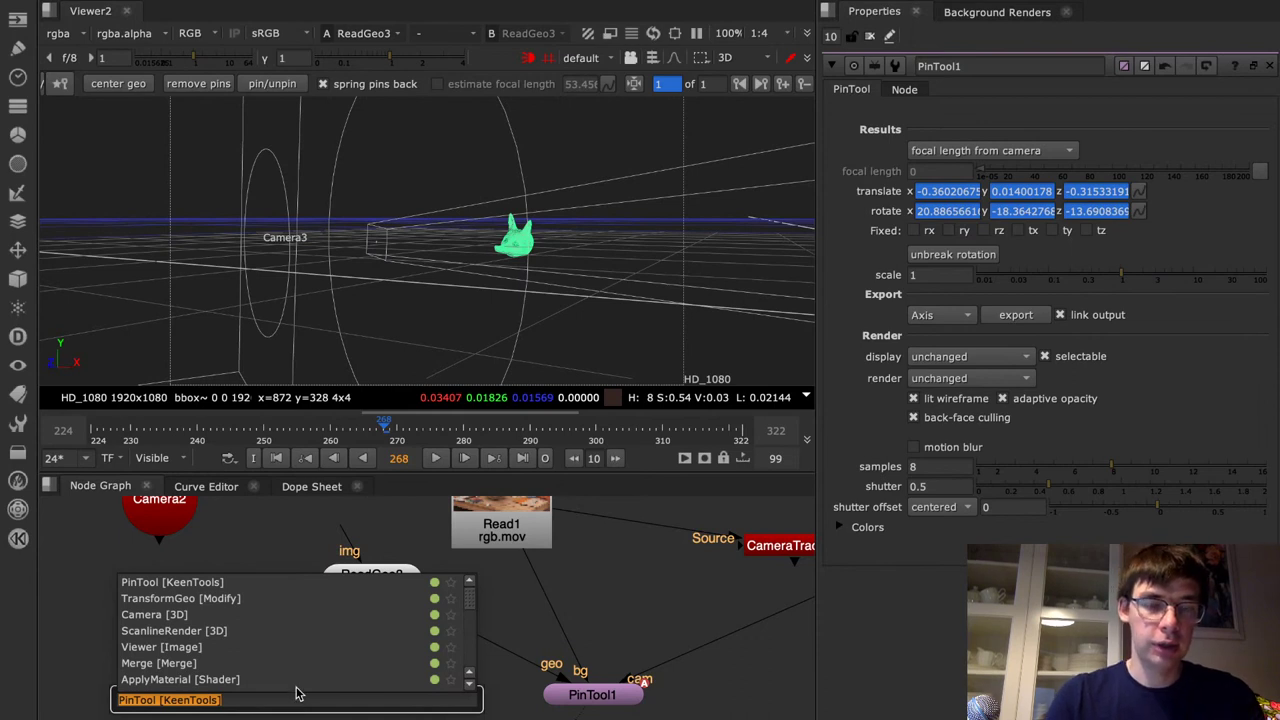
key(Return)
drag(387, 575, 353, 530)
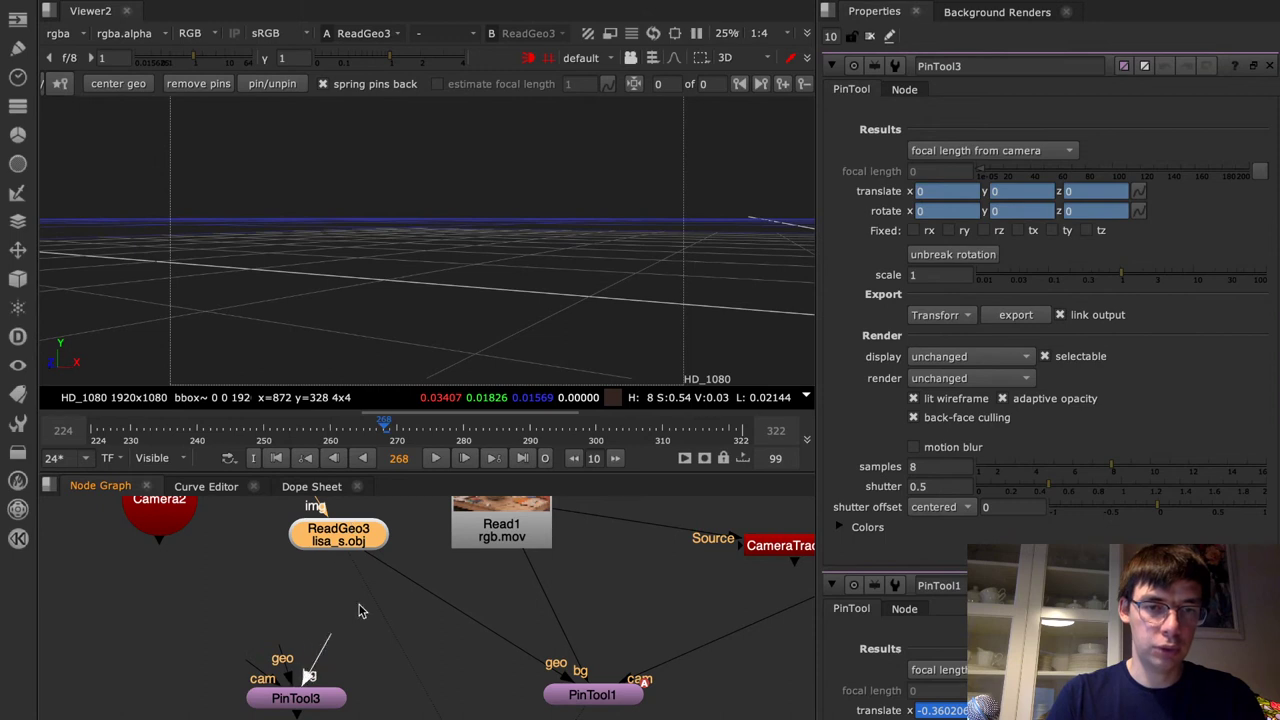
drag(290, 662, 325, 537)
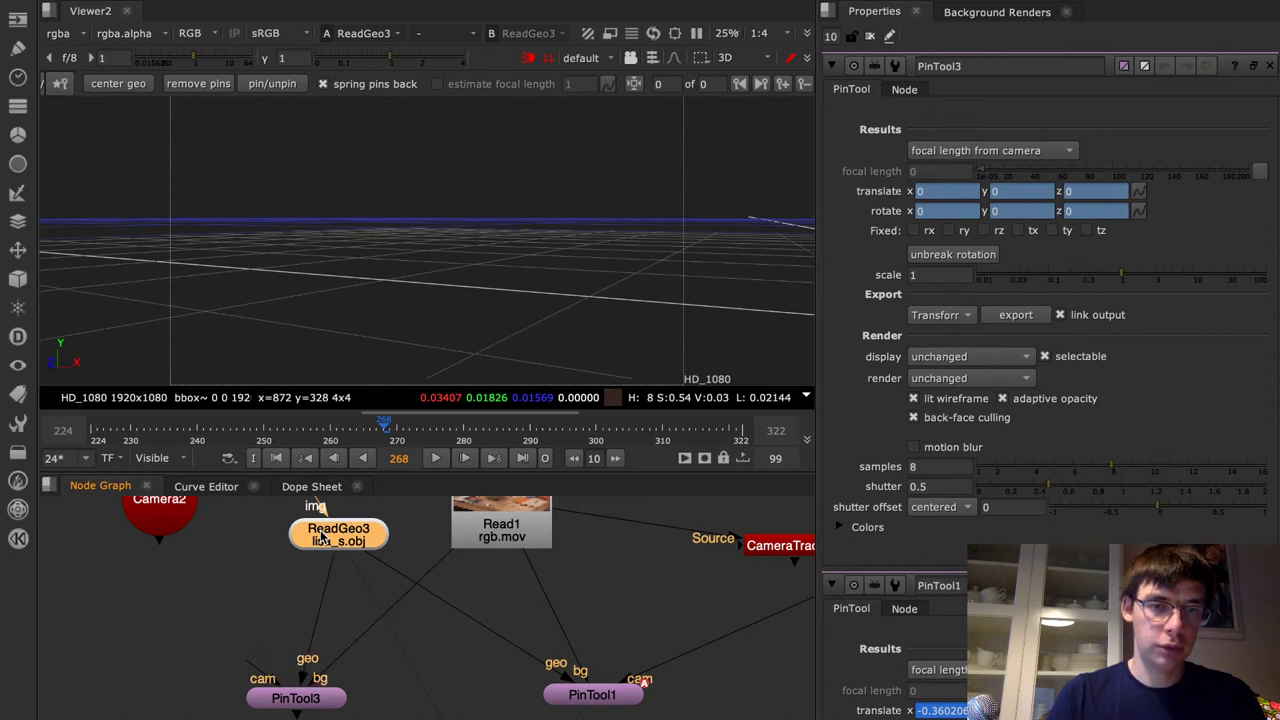
drag(258, 668, 165, 508)
Open Camera2's projection settings, then view the new PinTool in 2D with its geometry centered over the footage
double_click(160, 505)
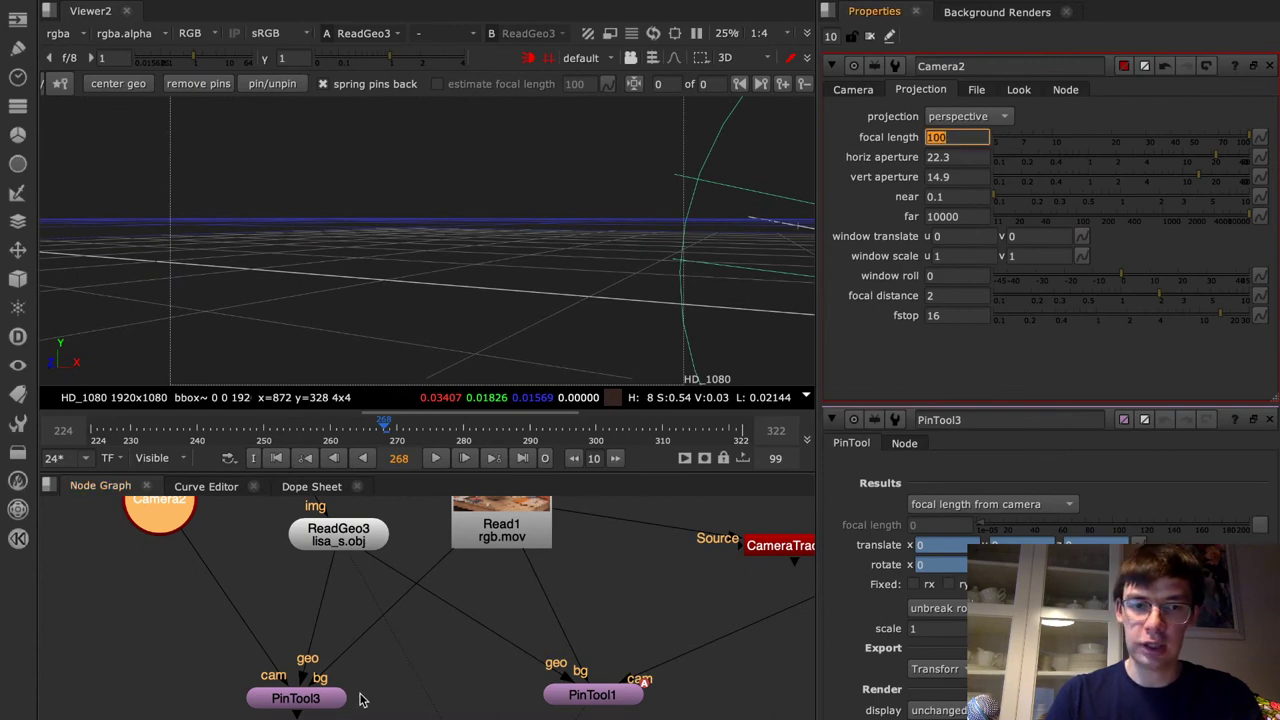
click(296, 698)
key(1)
key(Tab)
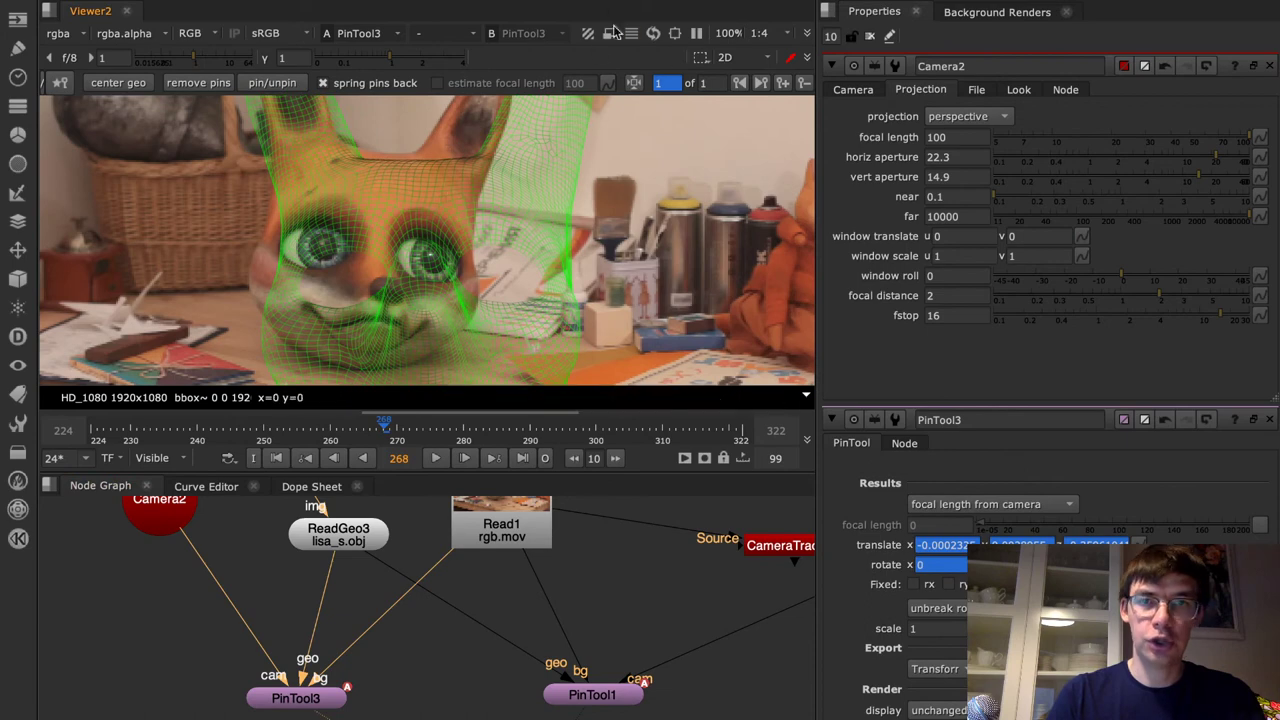
Set PinTool3 to a custom constant focal length and enable focal length estimation for its pins
double_click(287, 700)
click(1000, 153)
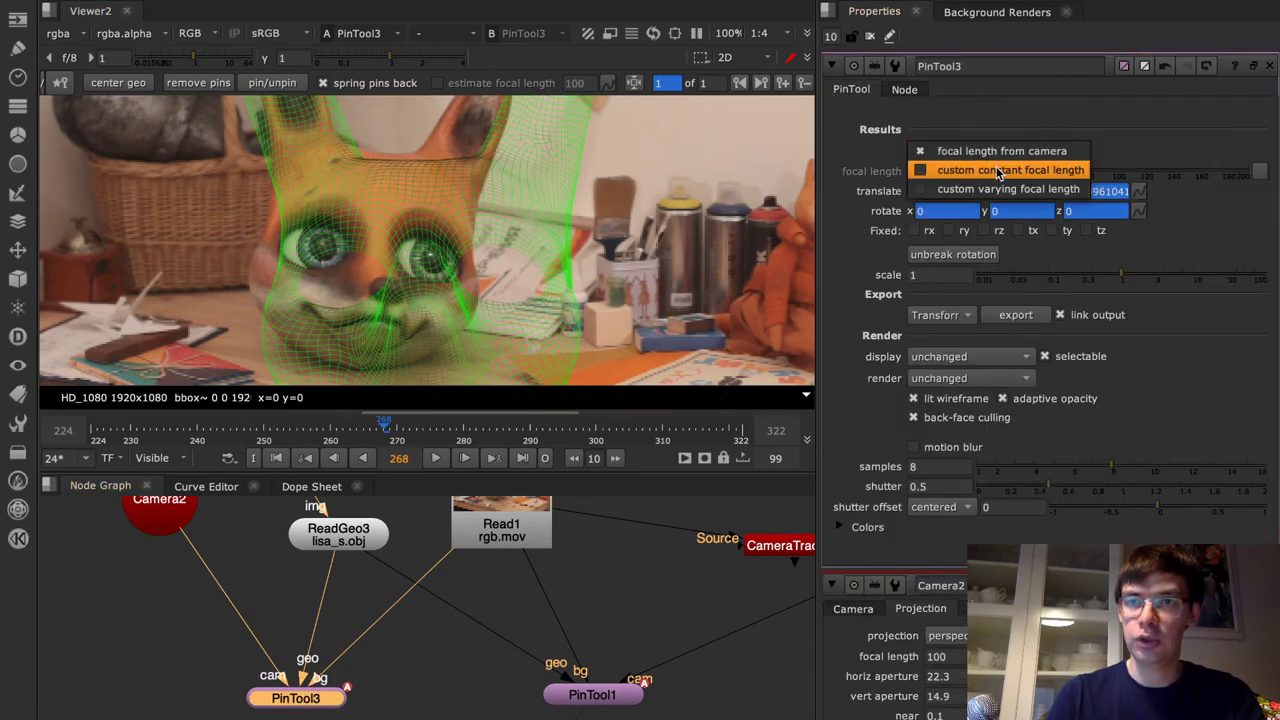
click(1006, 170)
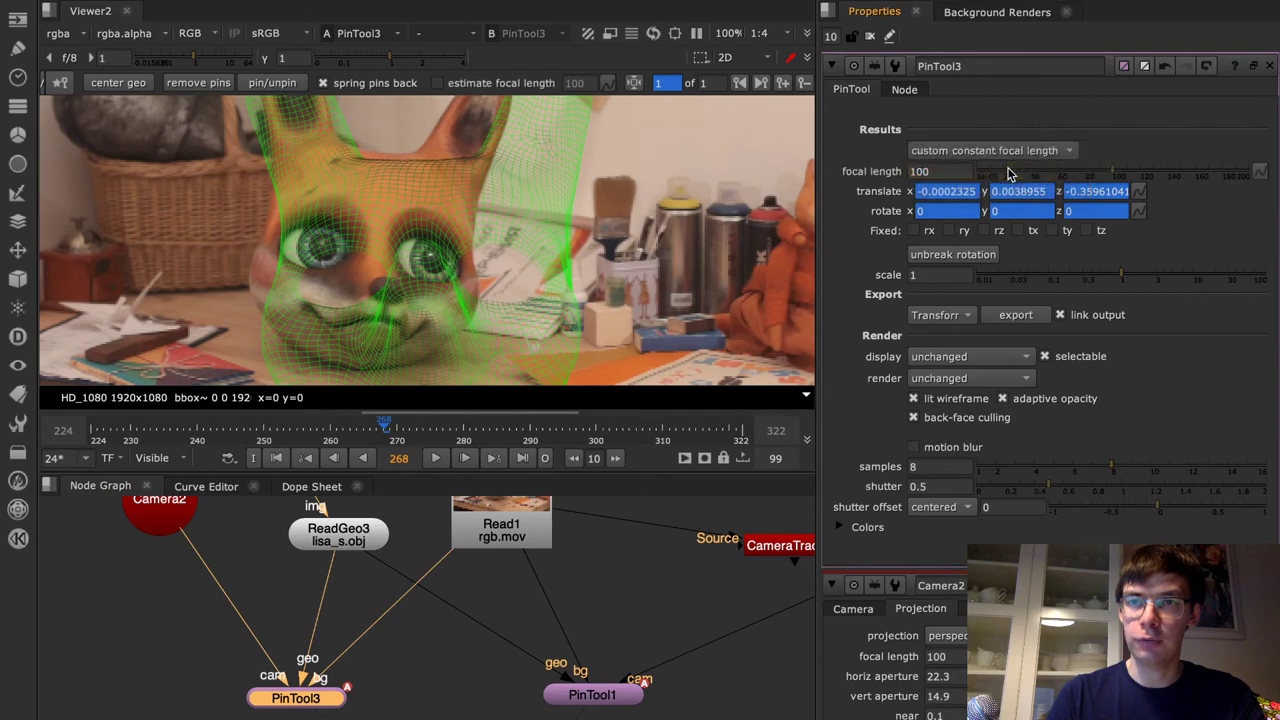
click(458, 87)
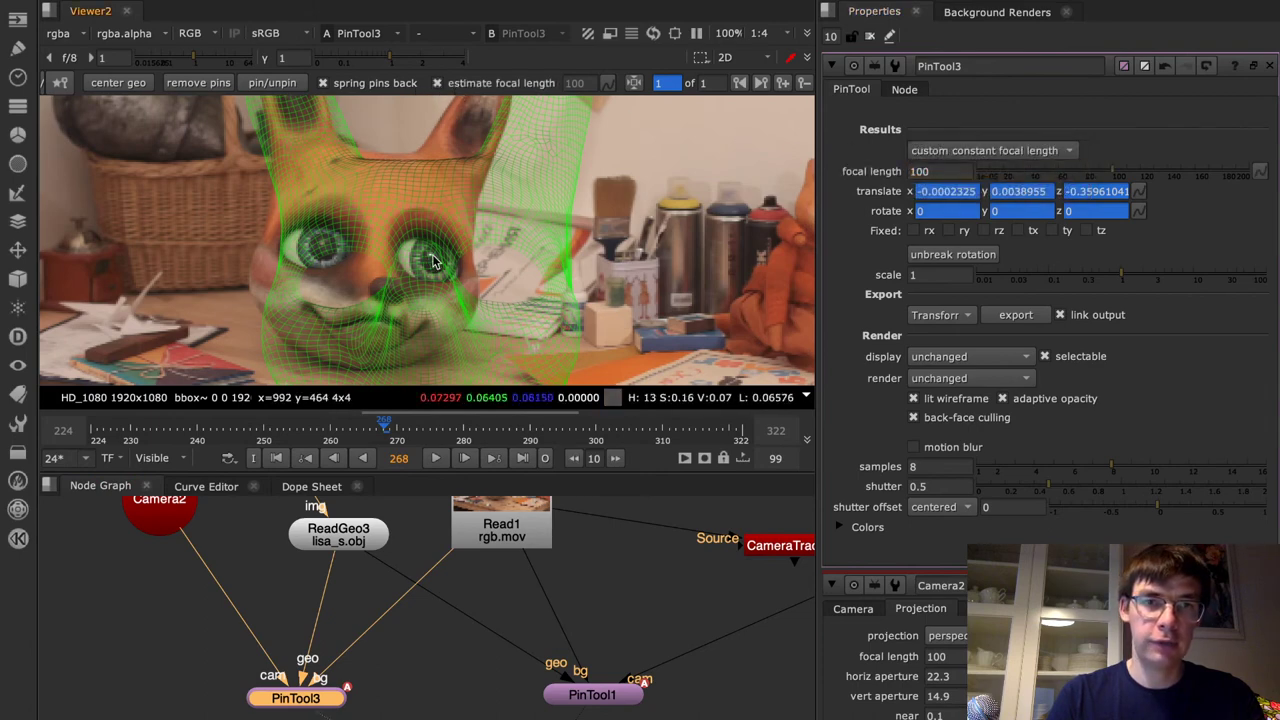
Pin the wireframe head onto the fox at the nose, both ear tips and the left cheek, working in the enlarged viewer
drag(394, 304, 394, 291)
key(space)
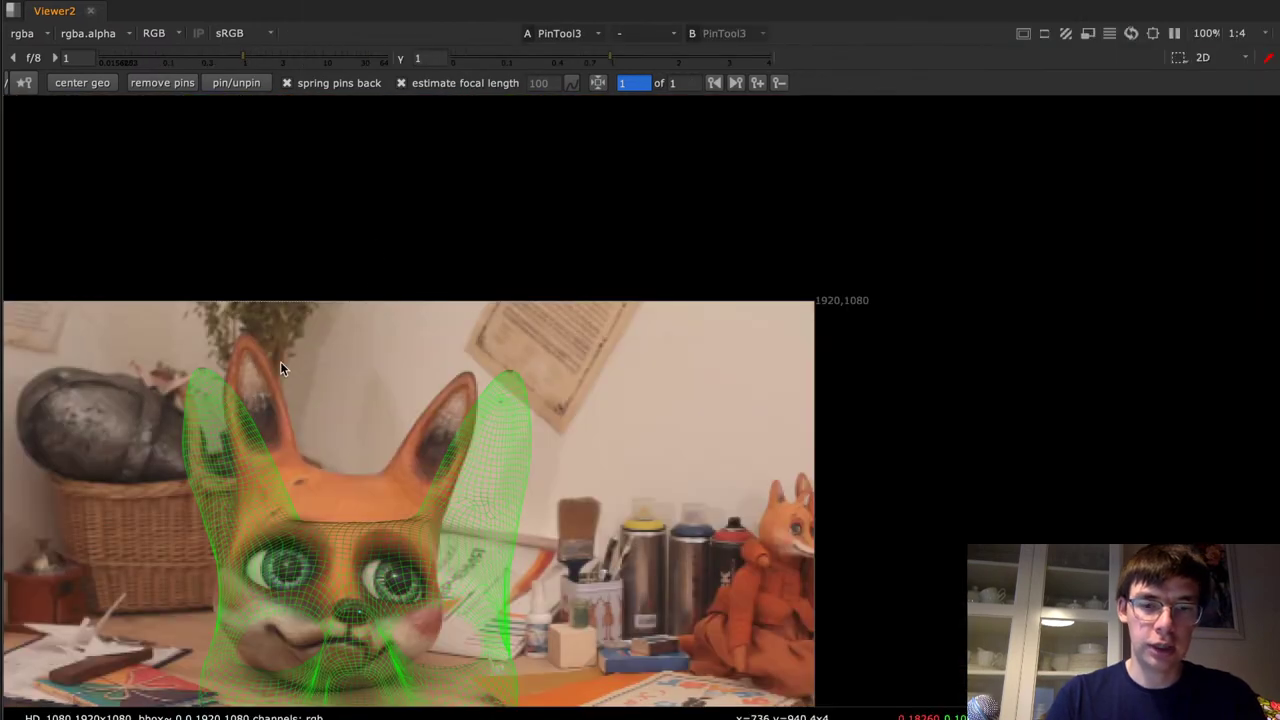
key(f)
drag(413, 180, 469, 145)
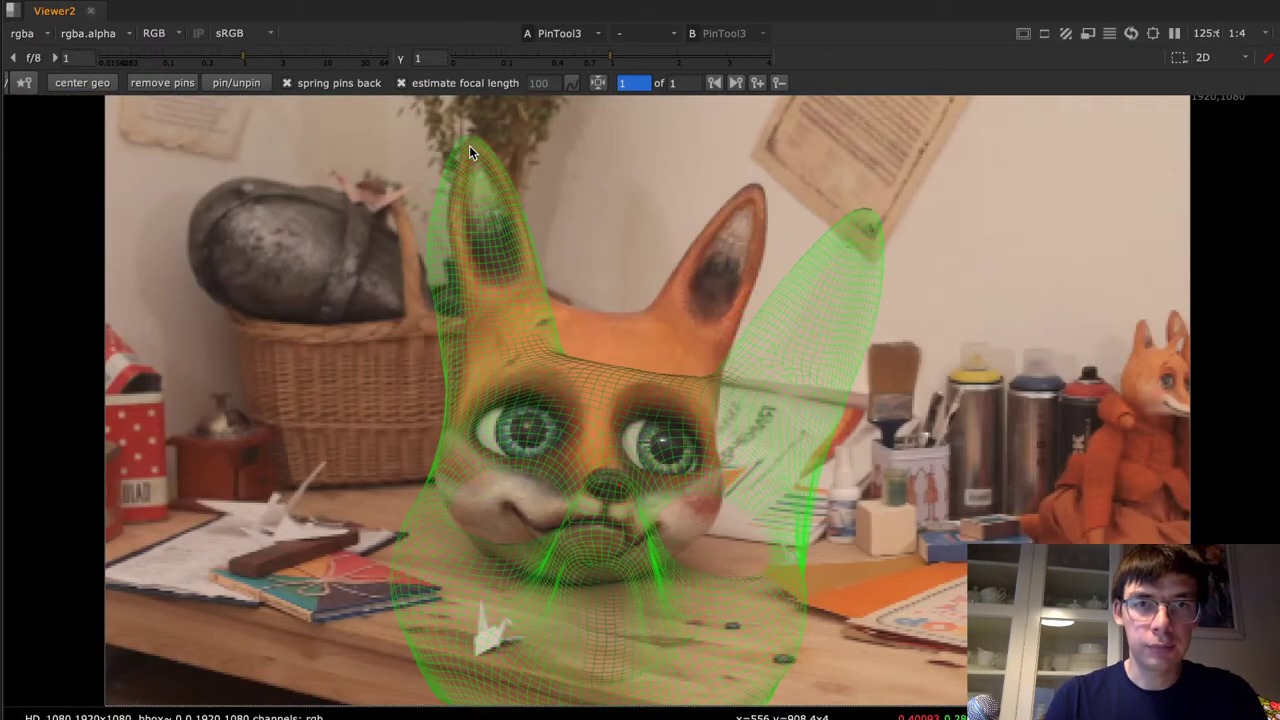
drag(868, 213, 757, 193)
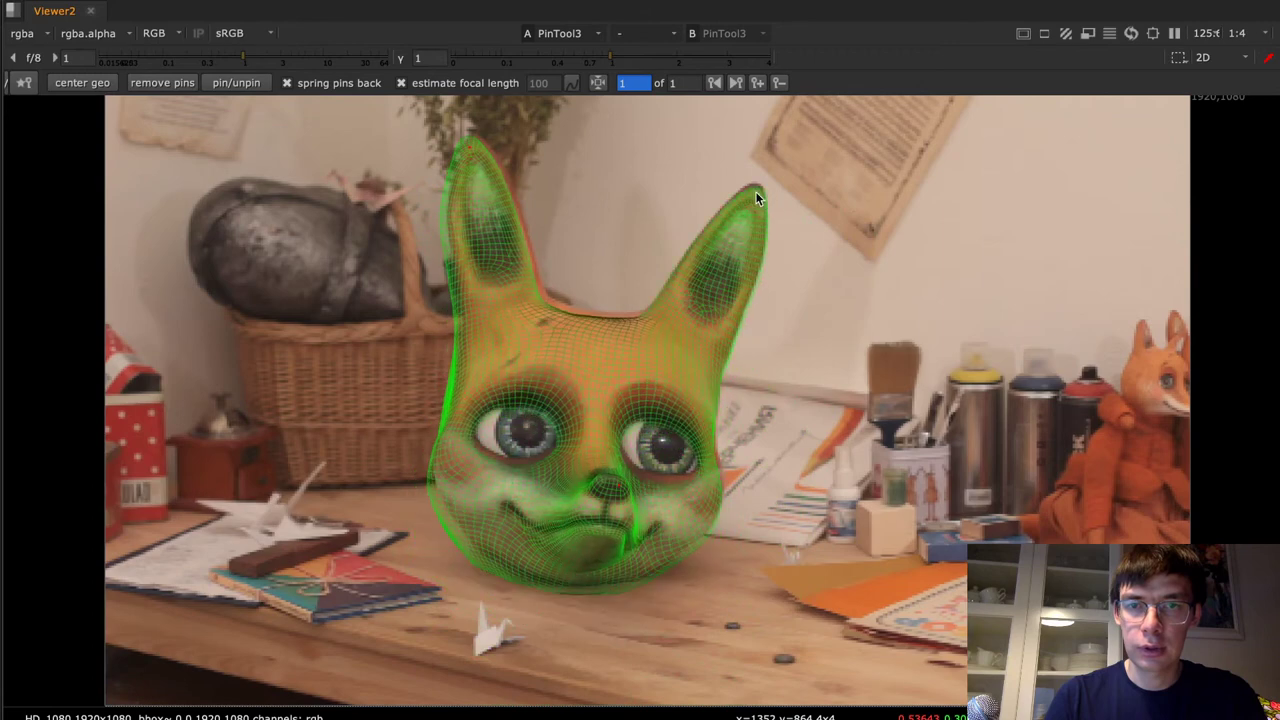
drag(453, 478, 448, 491)
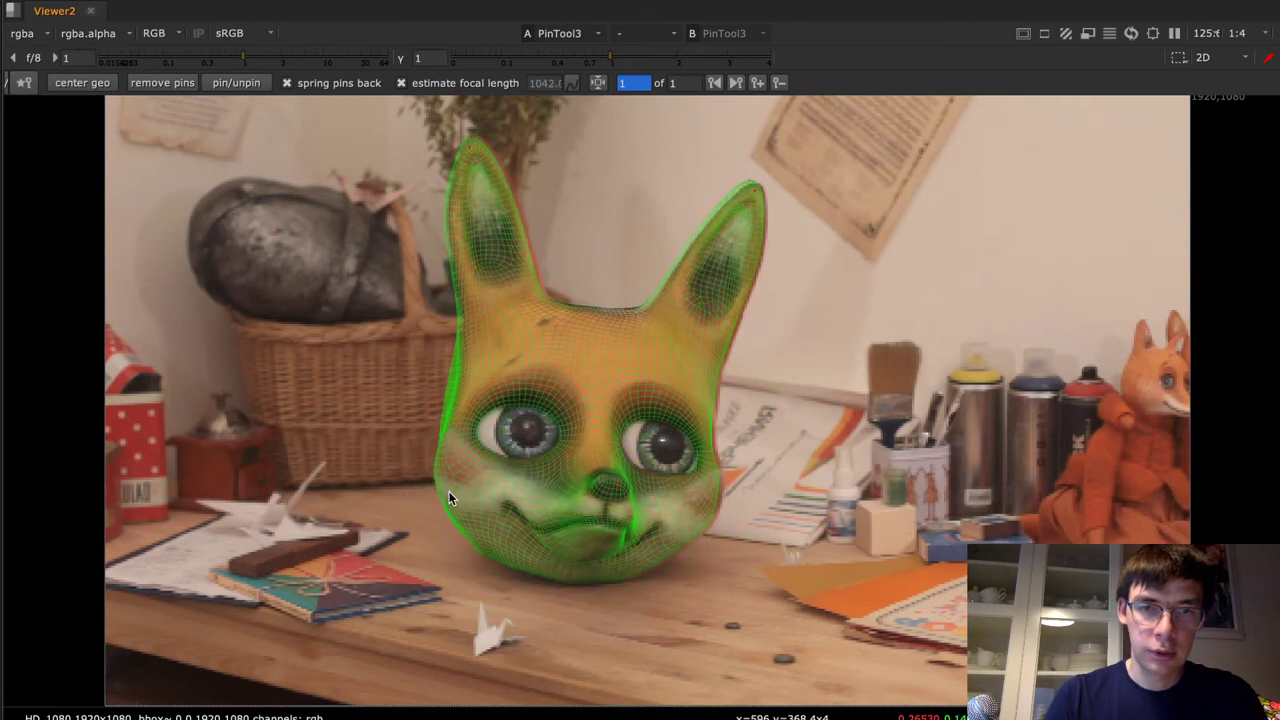
Refine the wireframe's alignment by adjusting pins on the left side of the face, both ear tips and the nose
scroll(711, 507, down, 5)
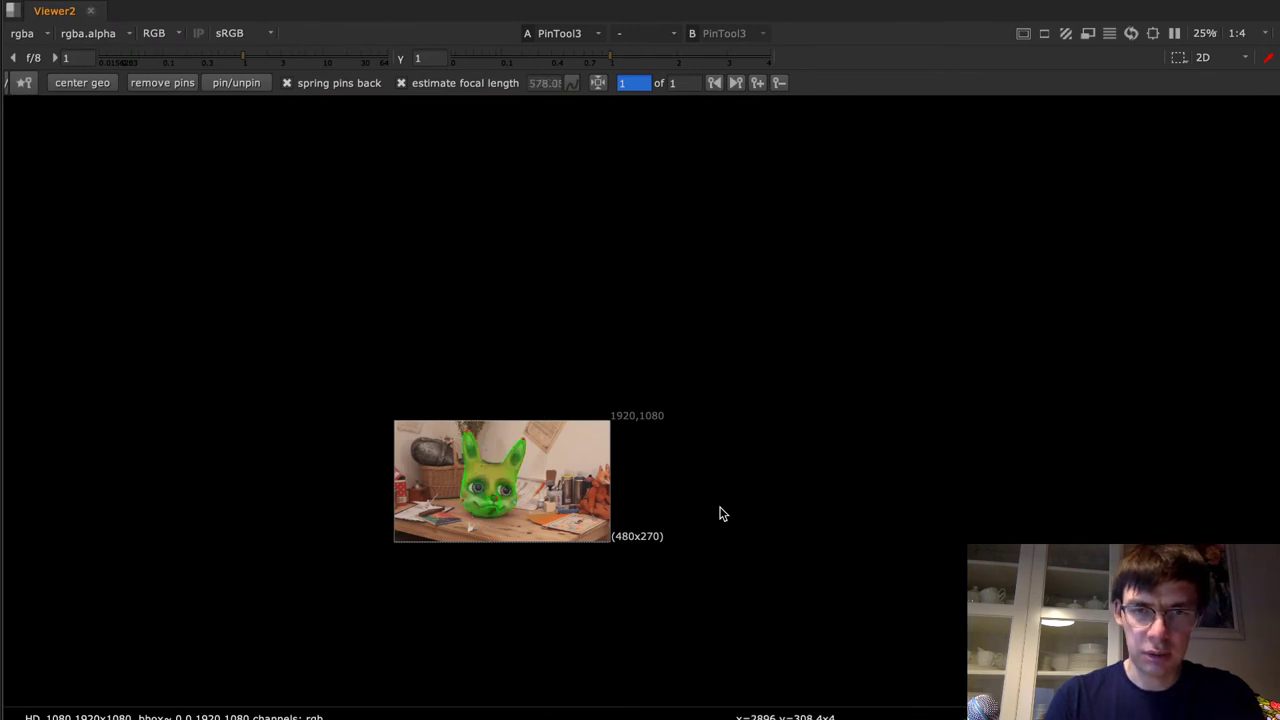
key(f)
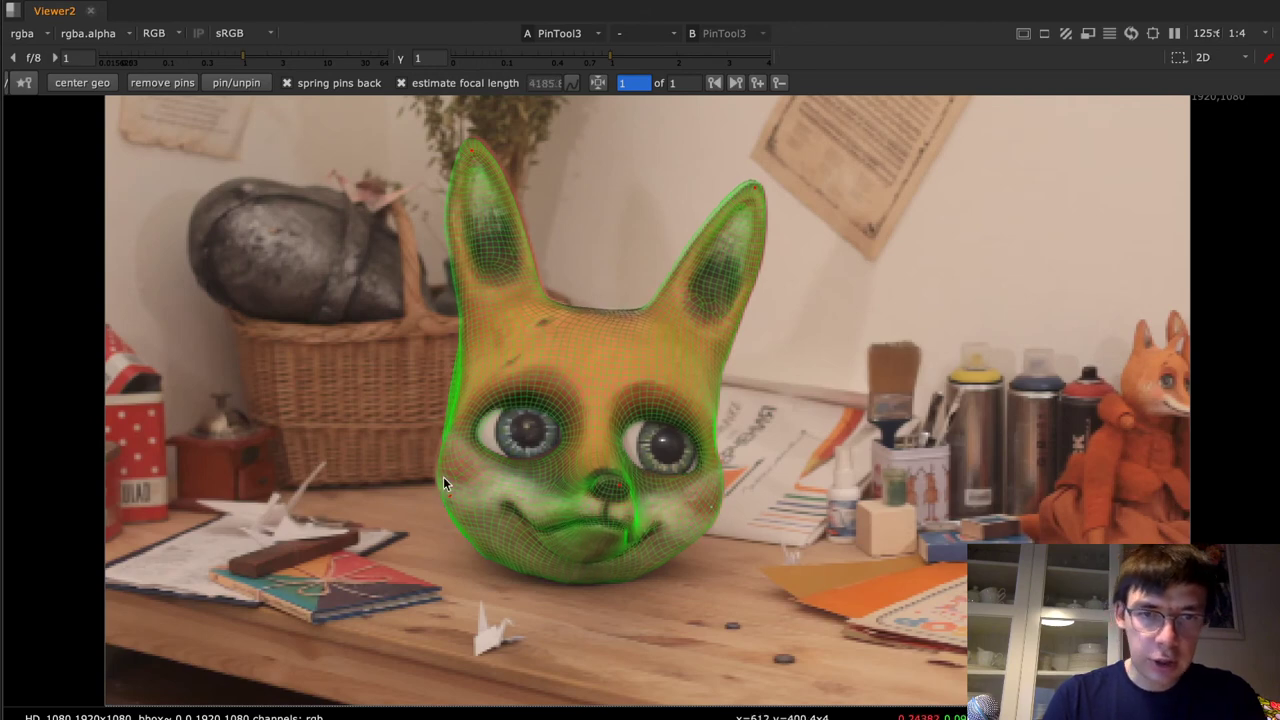
drag(447, 496, 455, 386)
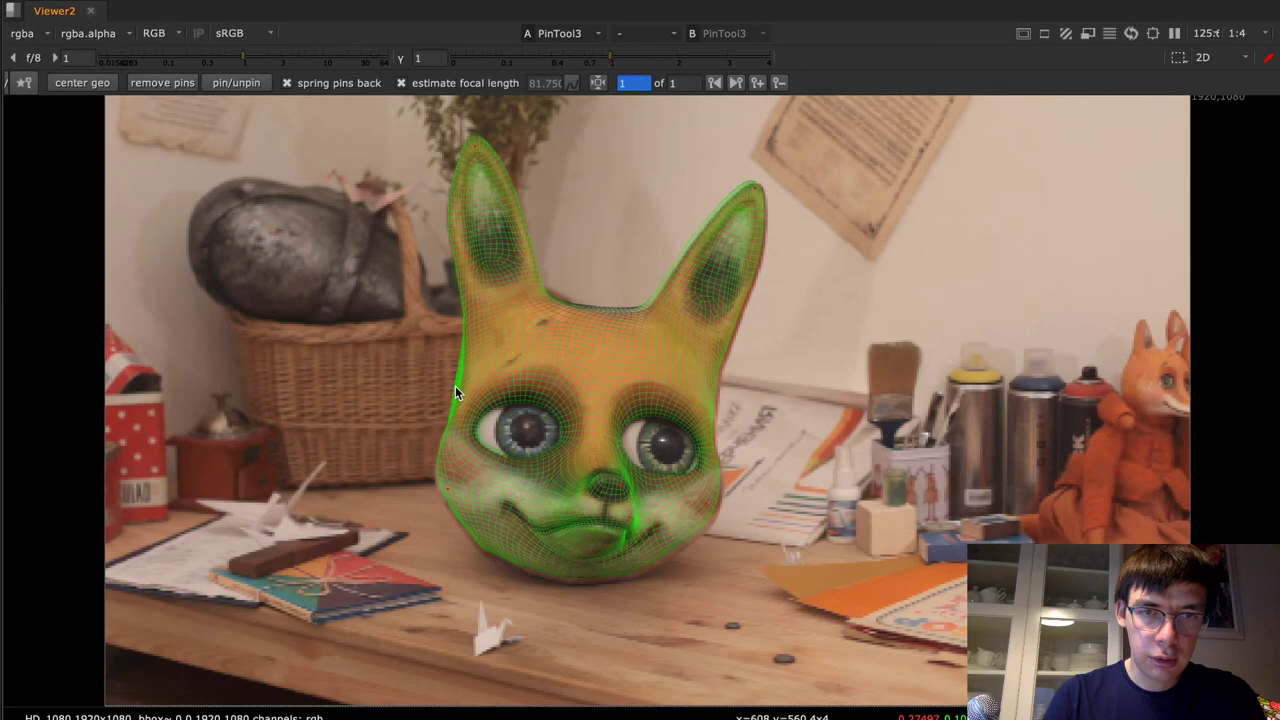
drag(750, 188, 756, 188)
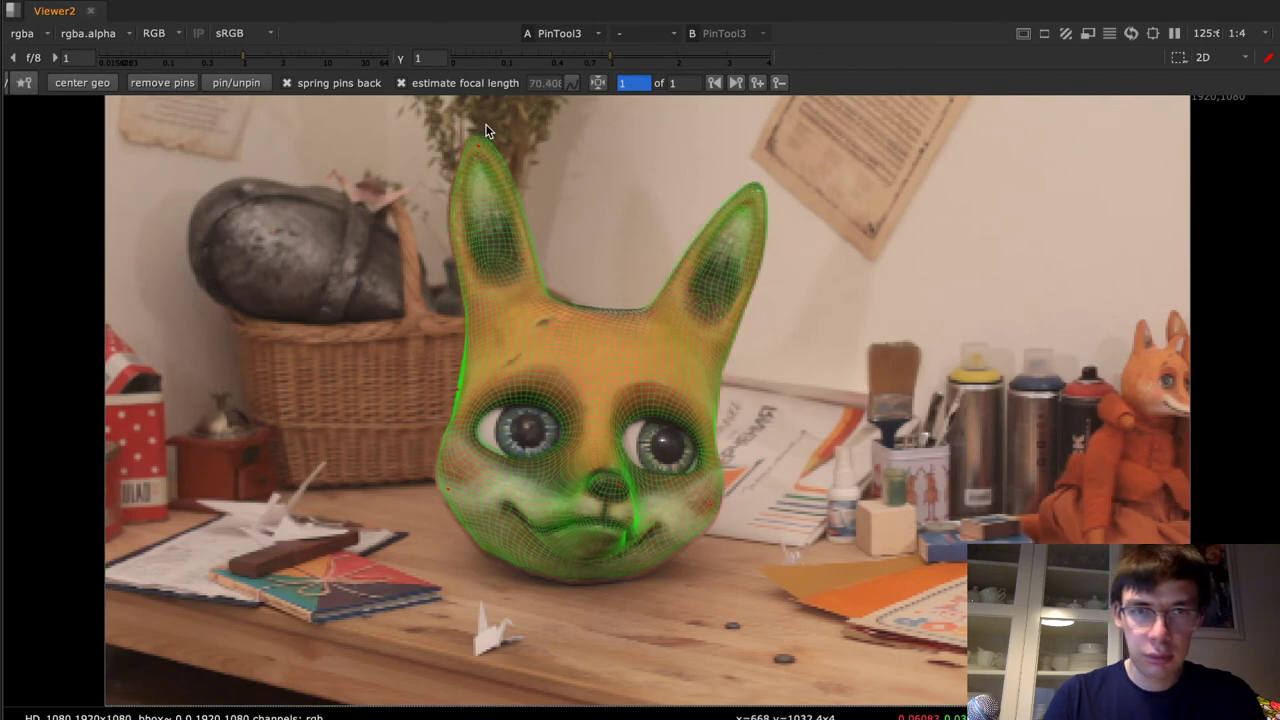
drag(476, 147, 473, 147)
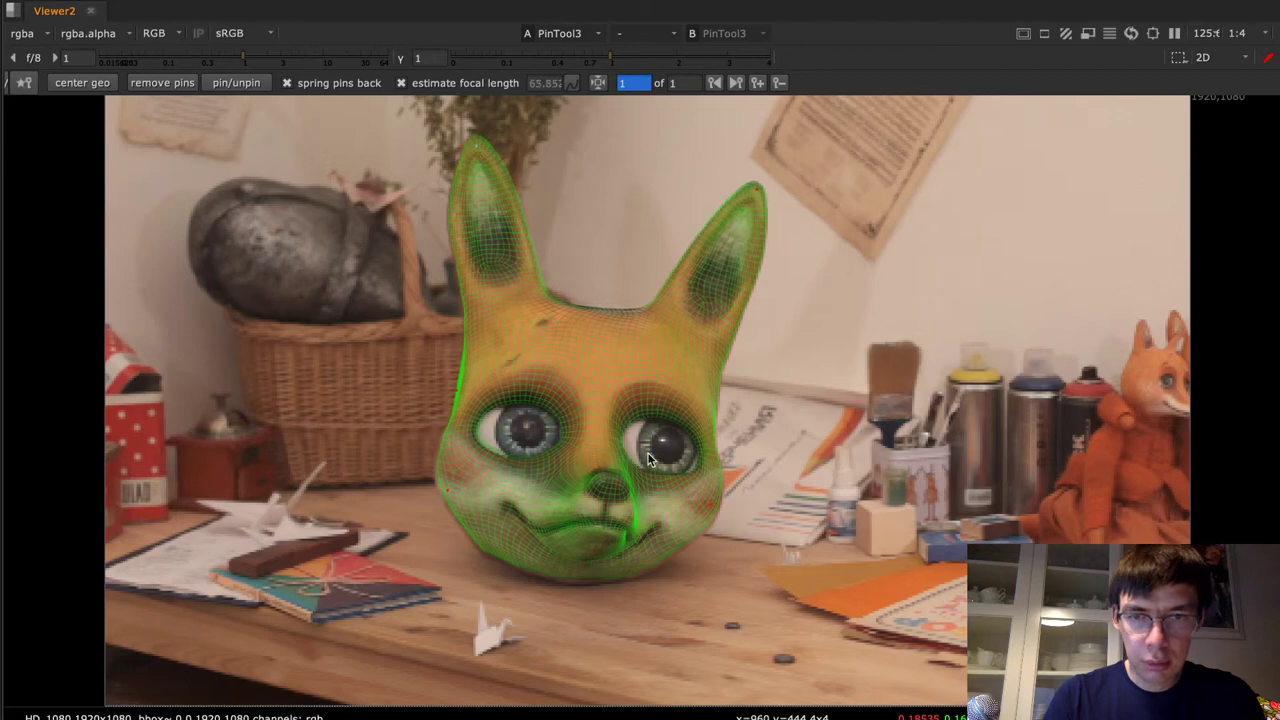
drag(621, 484, 615, 481)
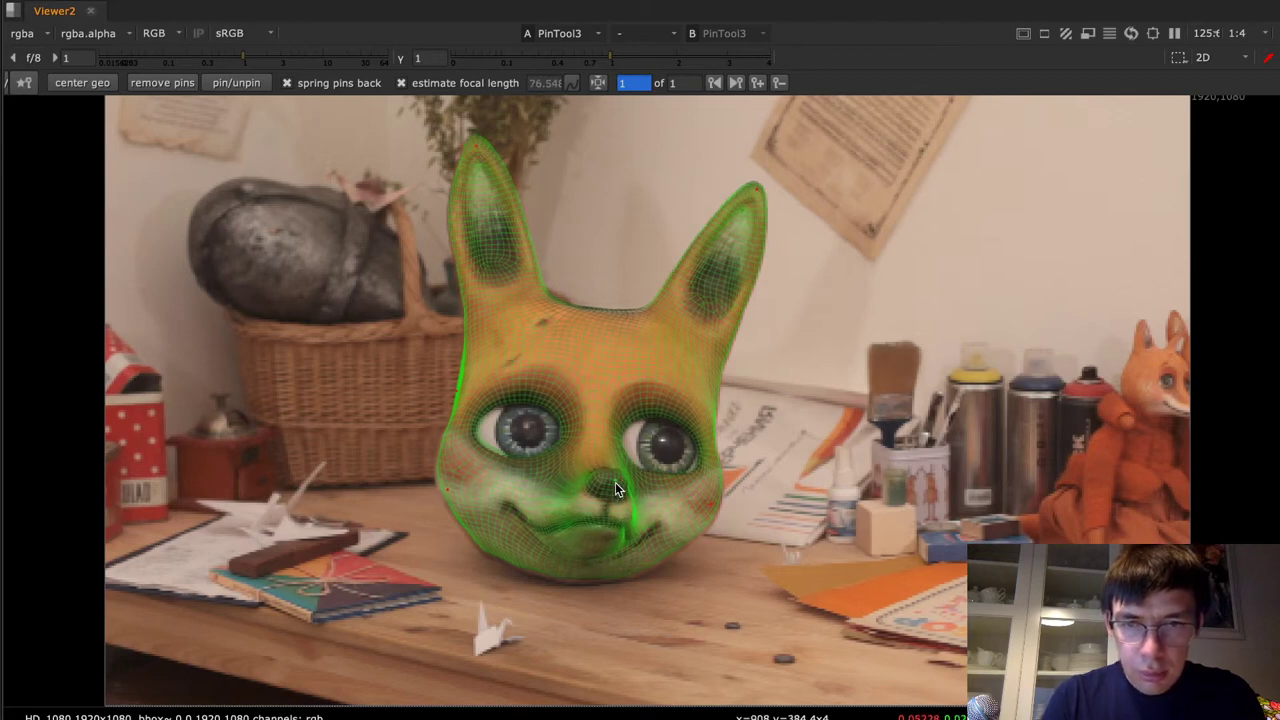
Pin the right cheek to the footage, fine-tune the ear tip and left cheek pins, and restore the full workspace layout
drag(712, 503, 713, 518)
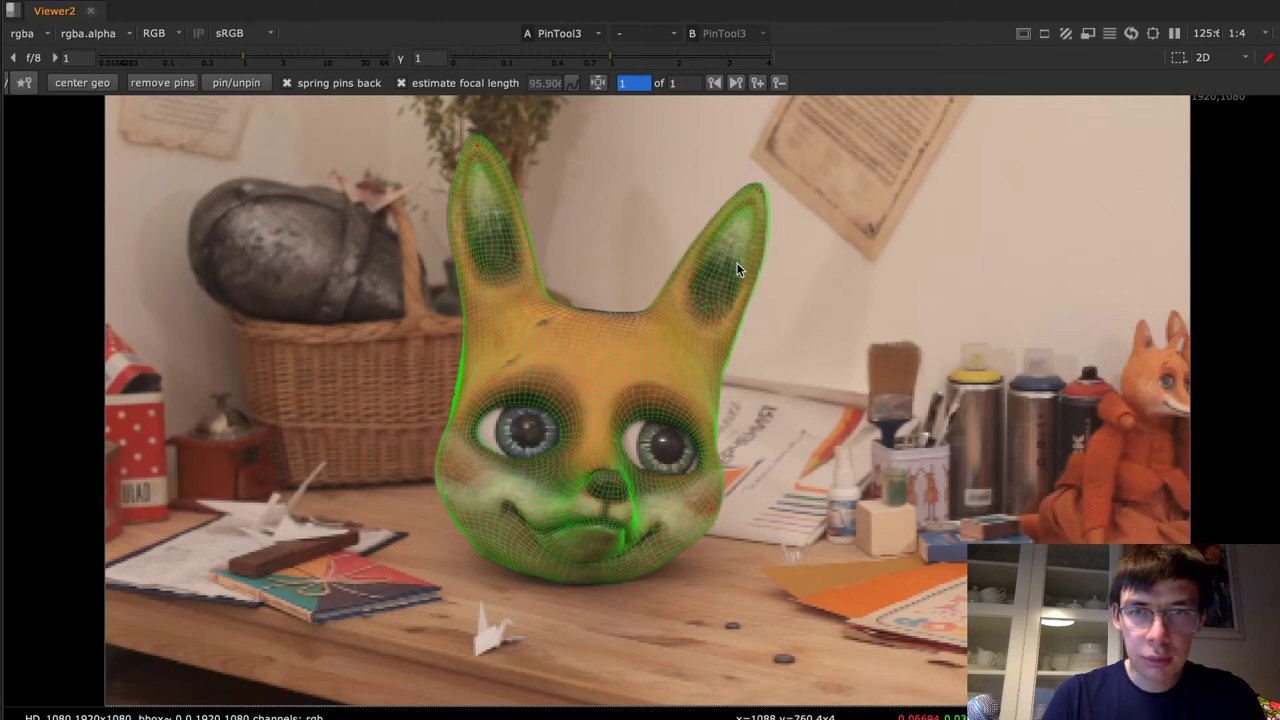
drag(759, 204, 757, 202)
drag(477, 146, 476, 150)
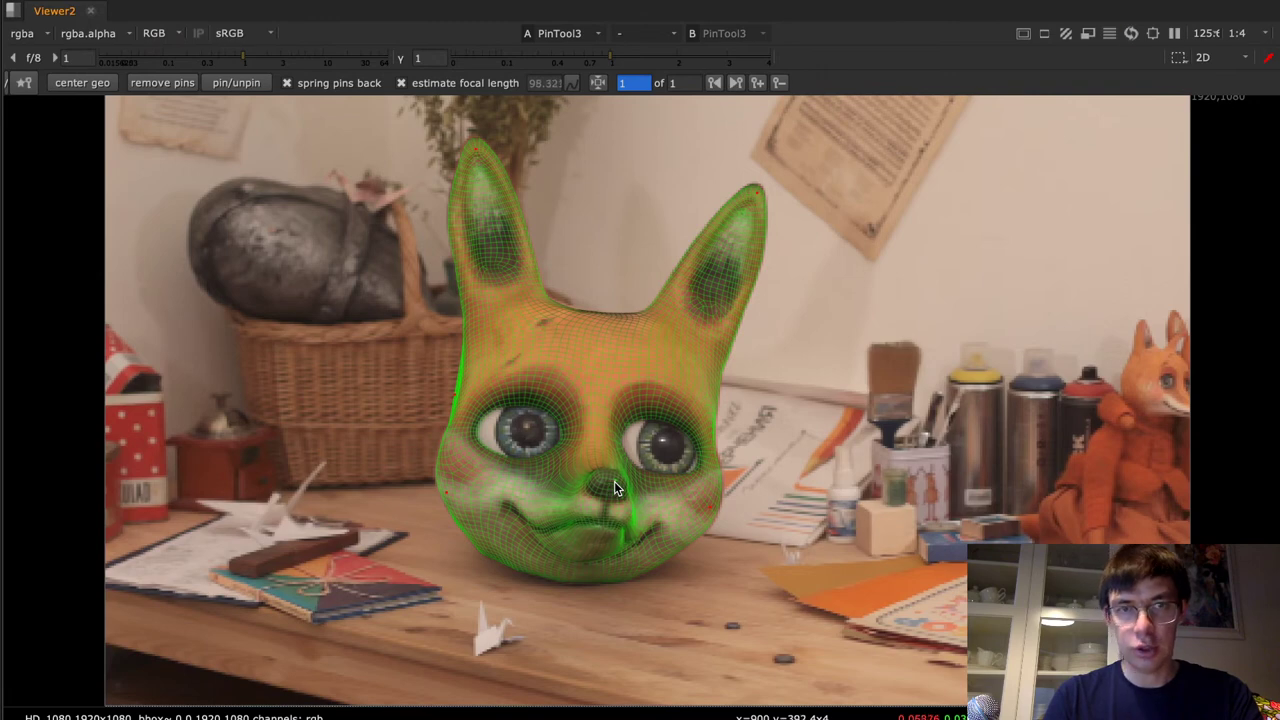
click(441, 488)
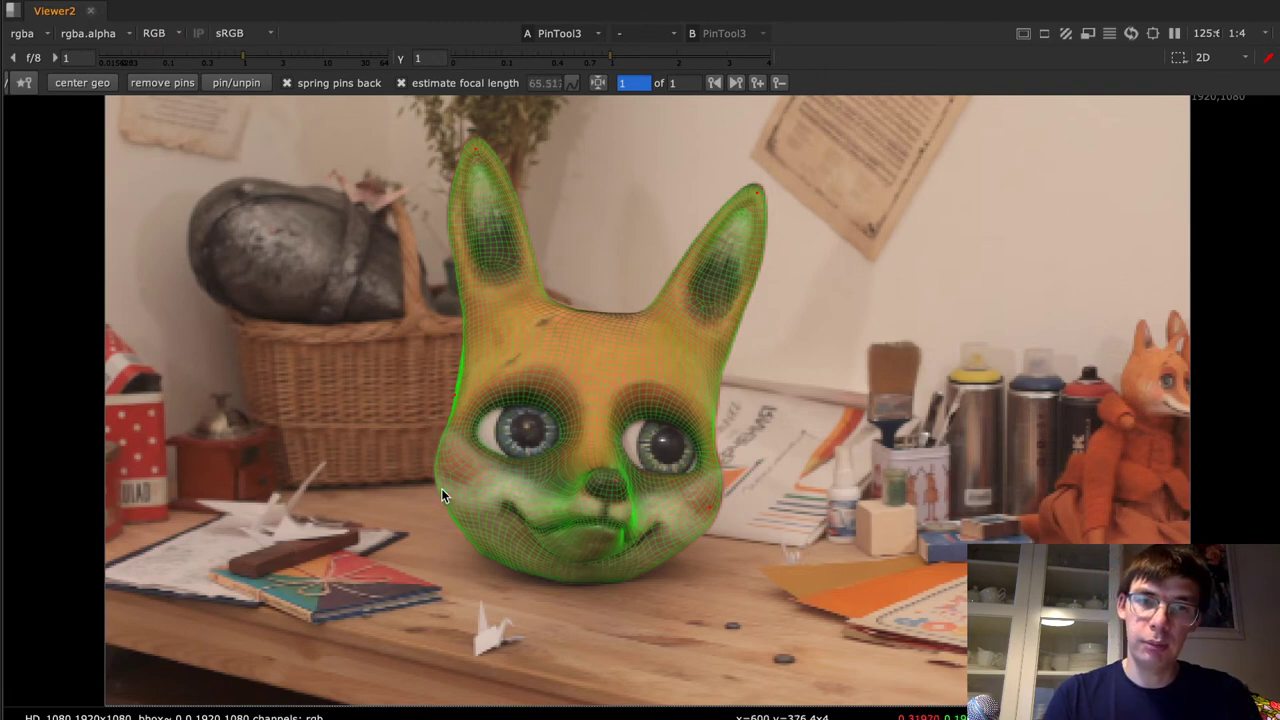
key(space)
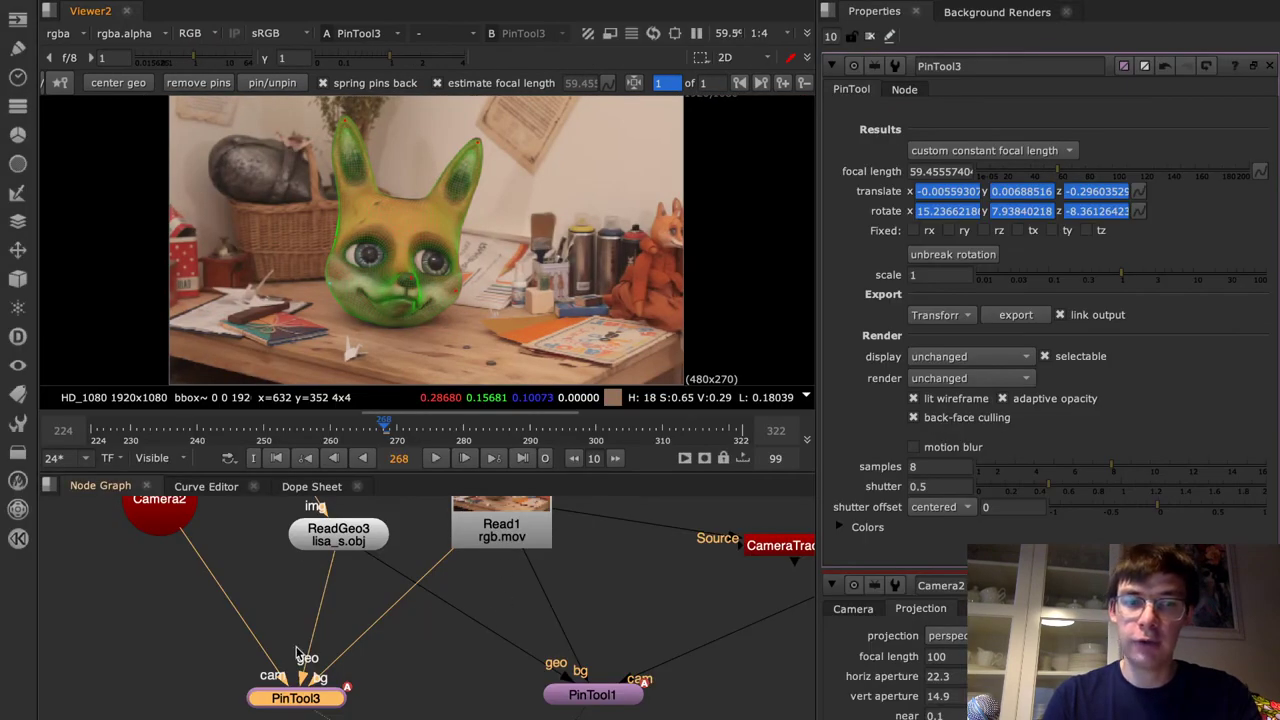
Open Camera2's projection settings and nudge the right cheek pin of the PinTool3 geometry into closer alignment
double_click(170, 523)
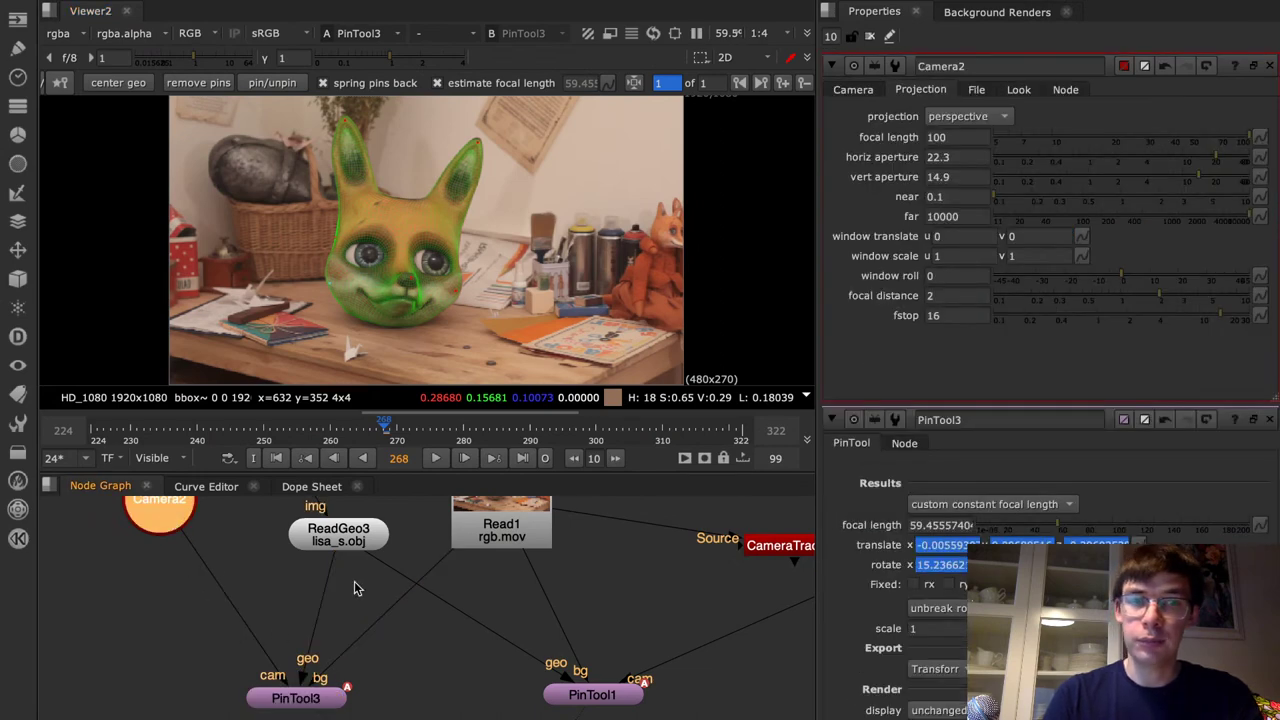
scroll(407, 265, up, 5)
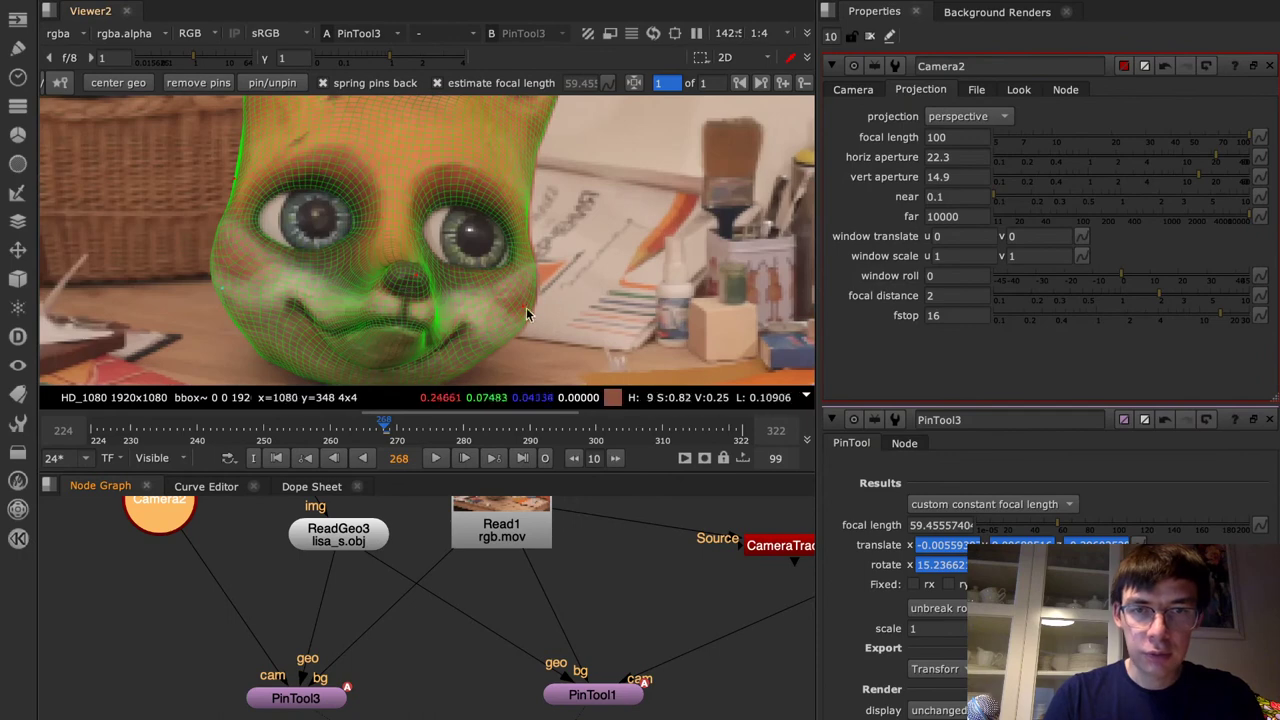
drag(525, 305, 529, 307)
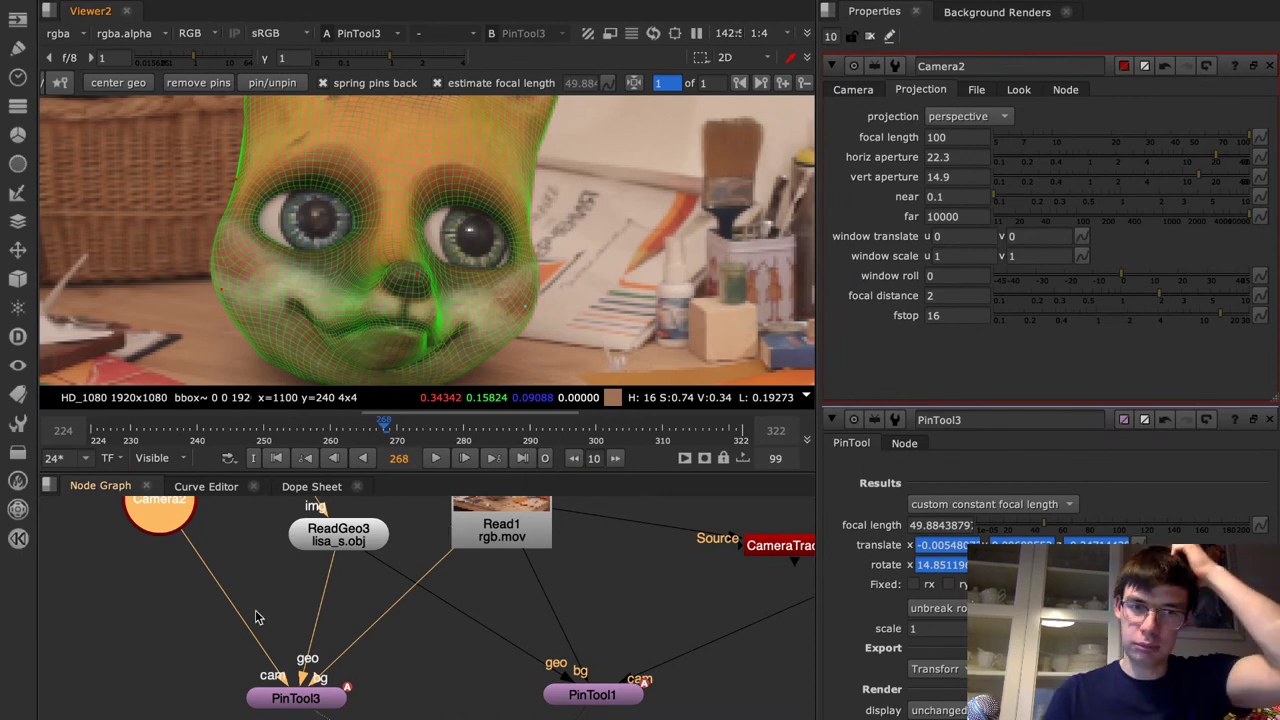
Export a linked TransformGeo from PinTool3 with an accompanying Camera node, placing the two new nodes on either side of PinTool3
double_click(300, 694)
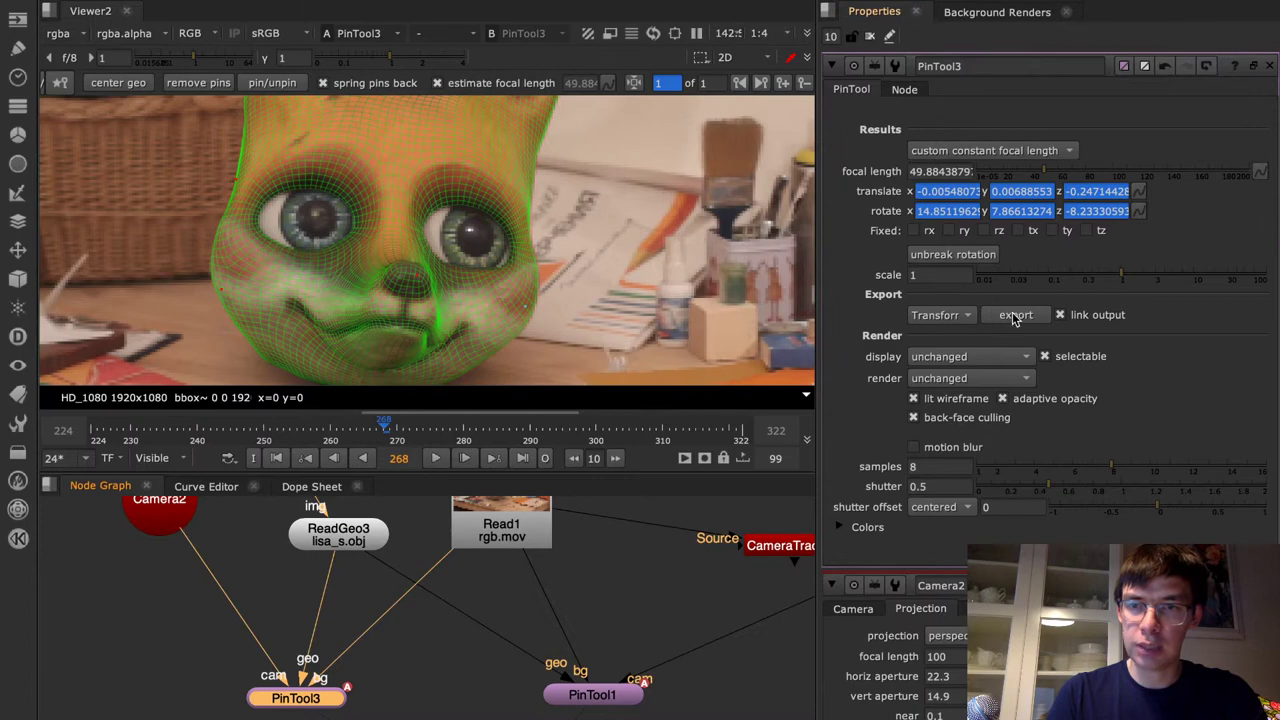
click(962, 316)
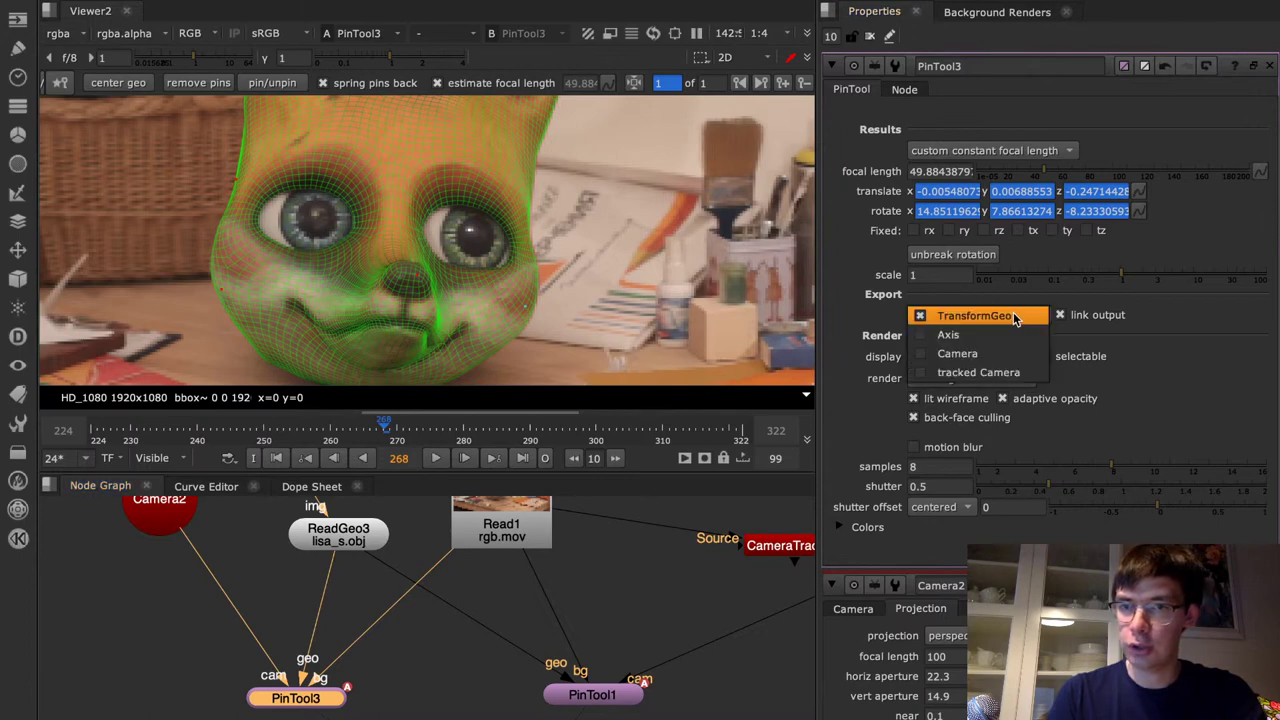
click(1016, 306)
click(1015, 315)
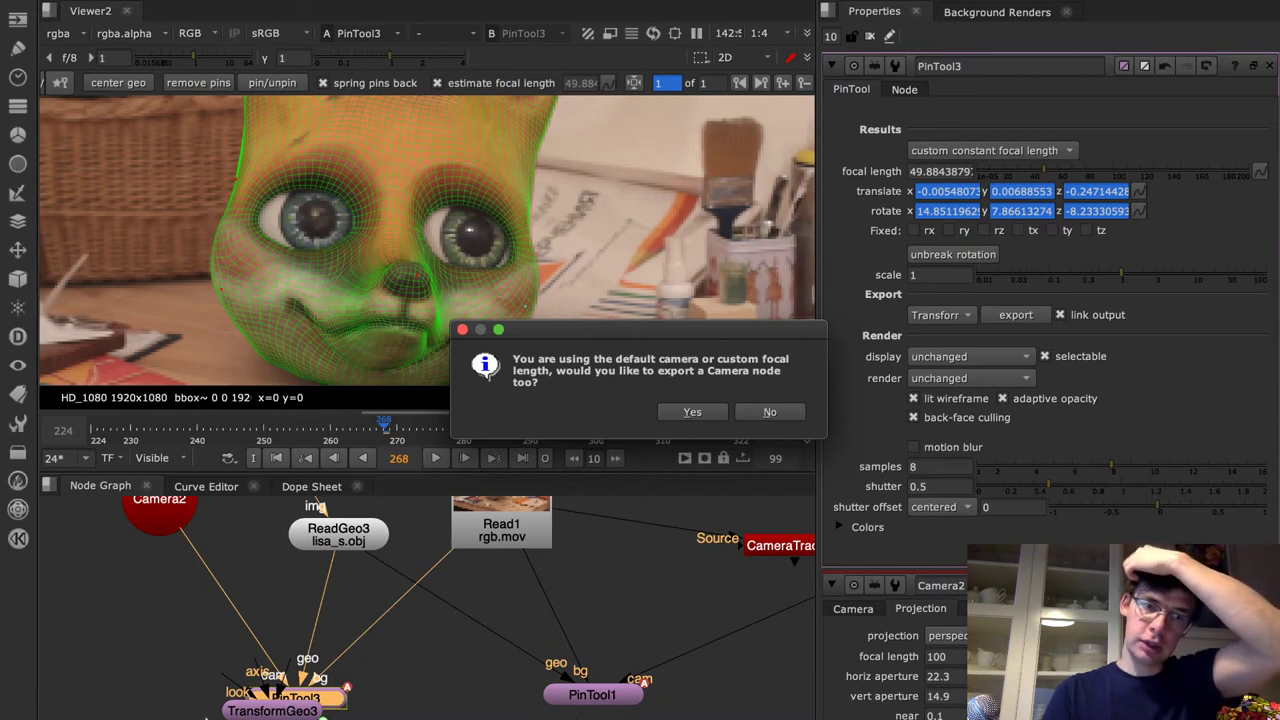
click(692, 412)
drag(405, 712, 450, 697)
drag(275, 712, 155, 708)
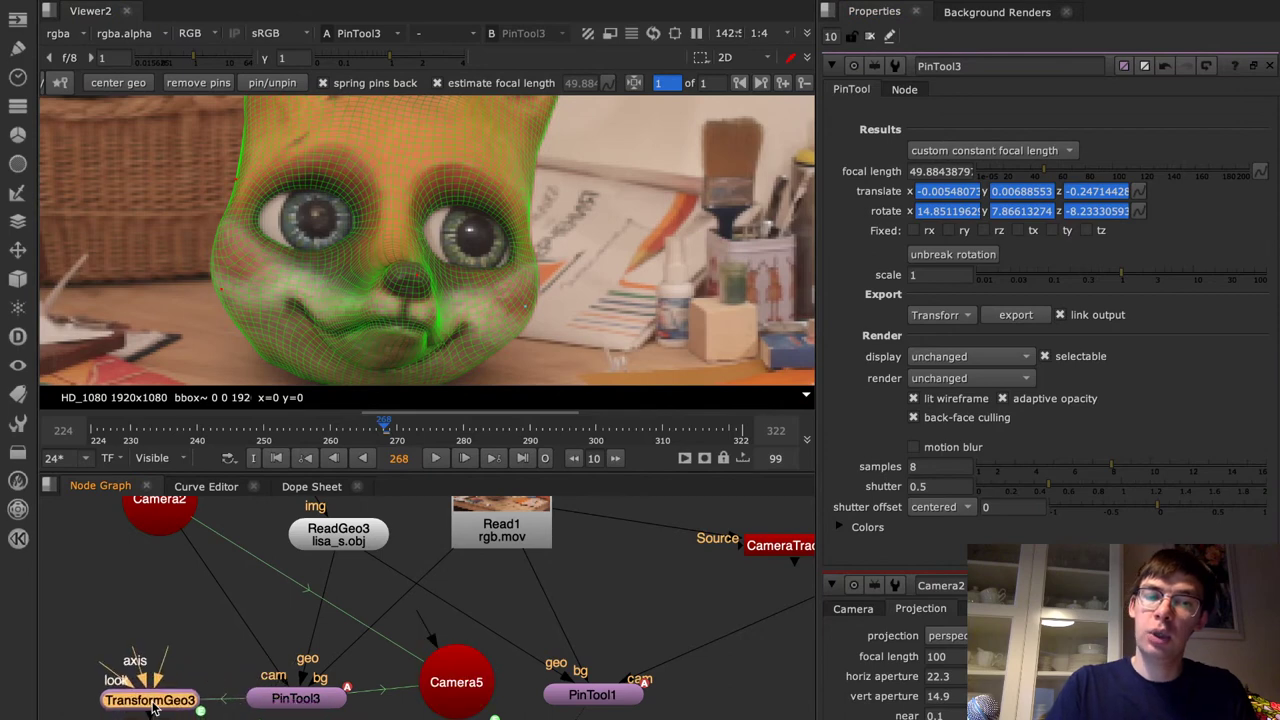
Compare the focal length in the exported Camera5's projection settings with that of the original Camera2
double_click(456, 682)
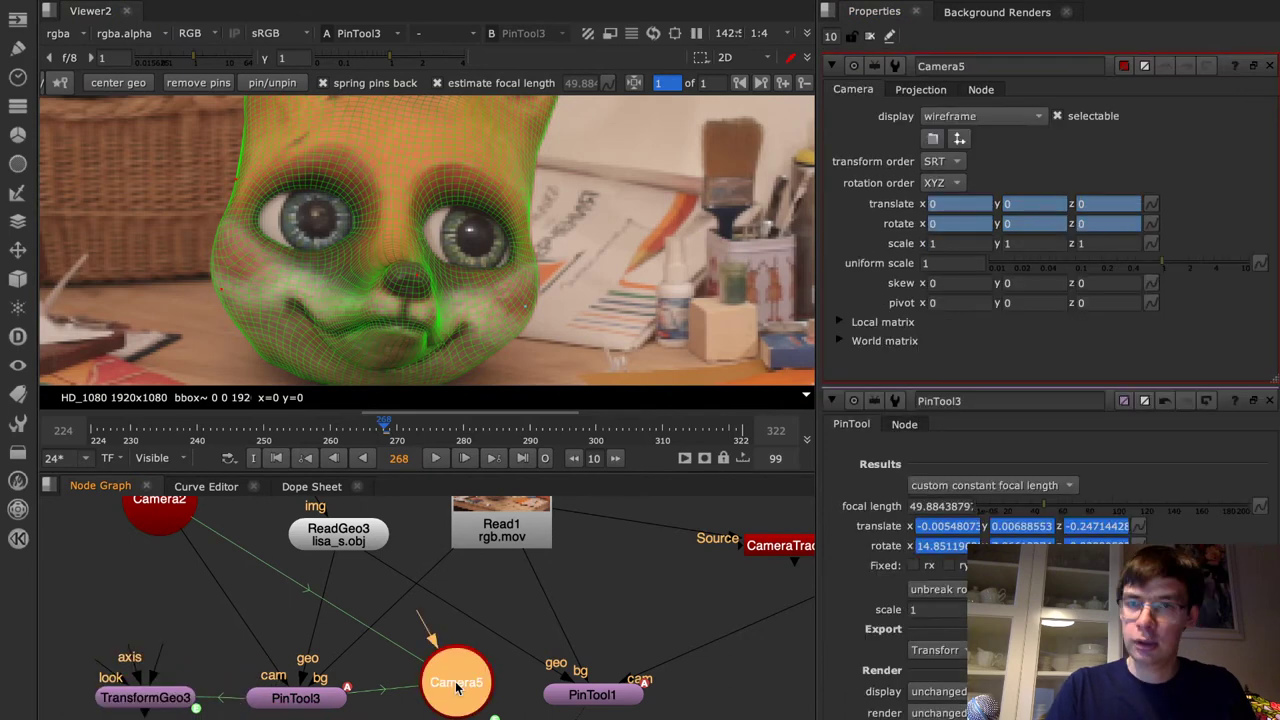
click(920, 89)
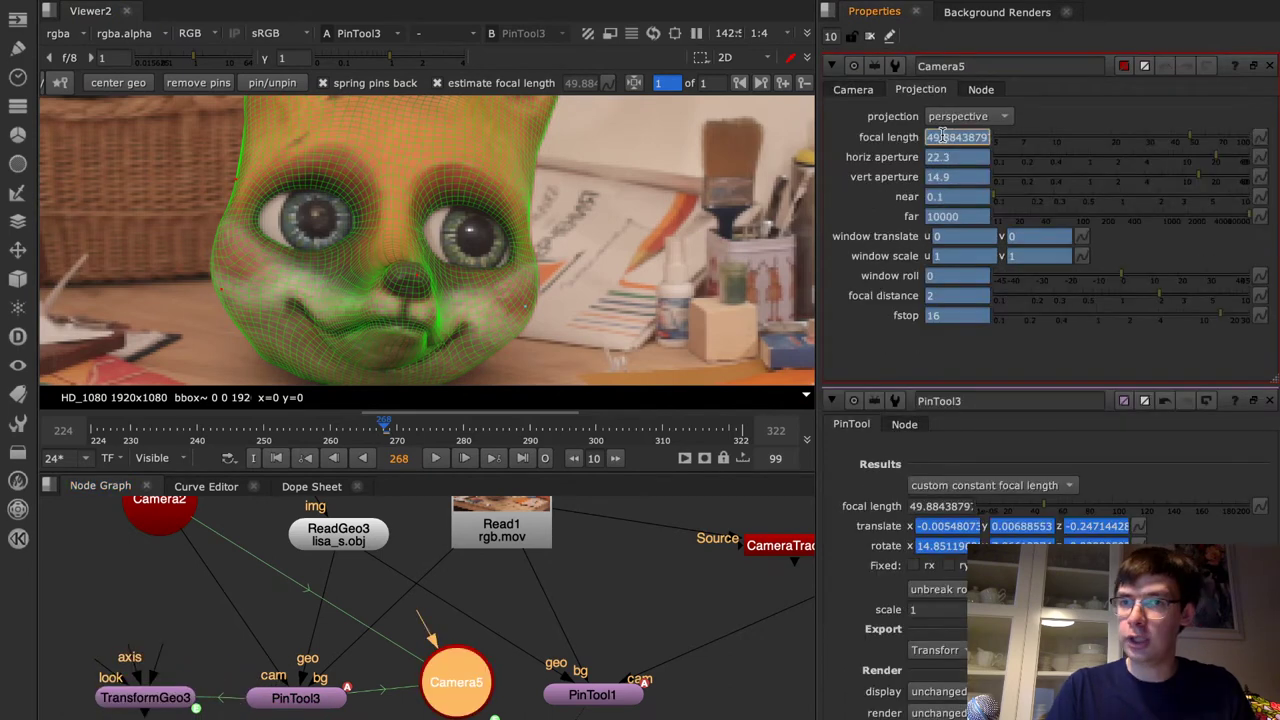
double_click(146, 519)
click(966, 136)
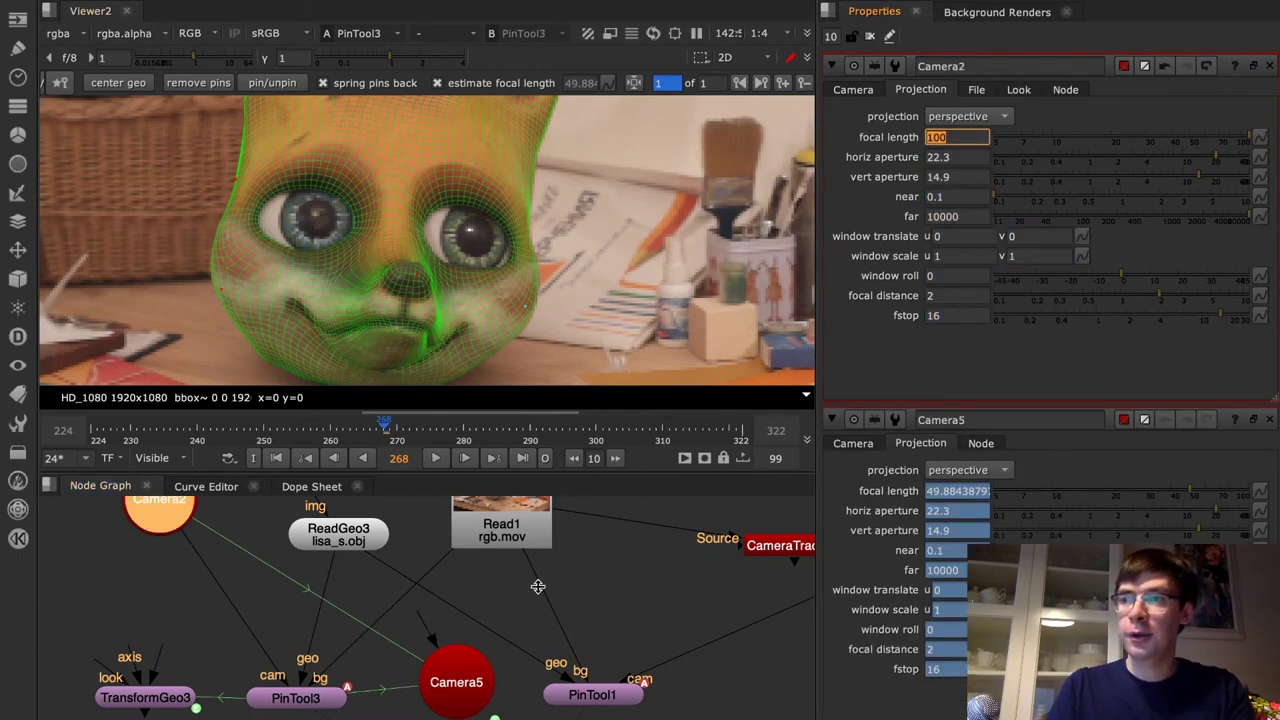
Delete the exported Camera5, export only a linked Camera from PinTool3, and place it beside PinTool3
click(460, 682)
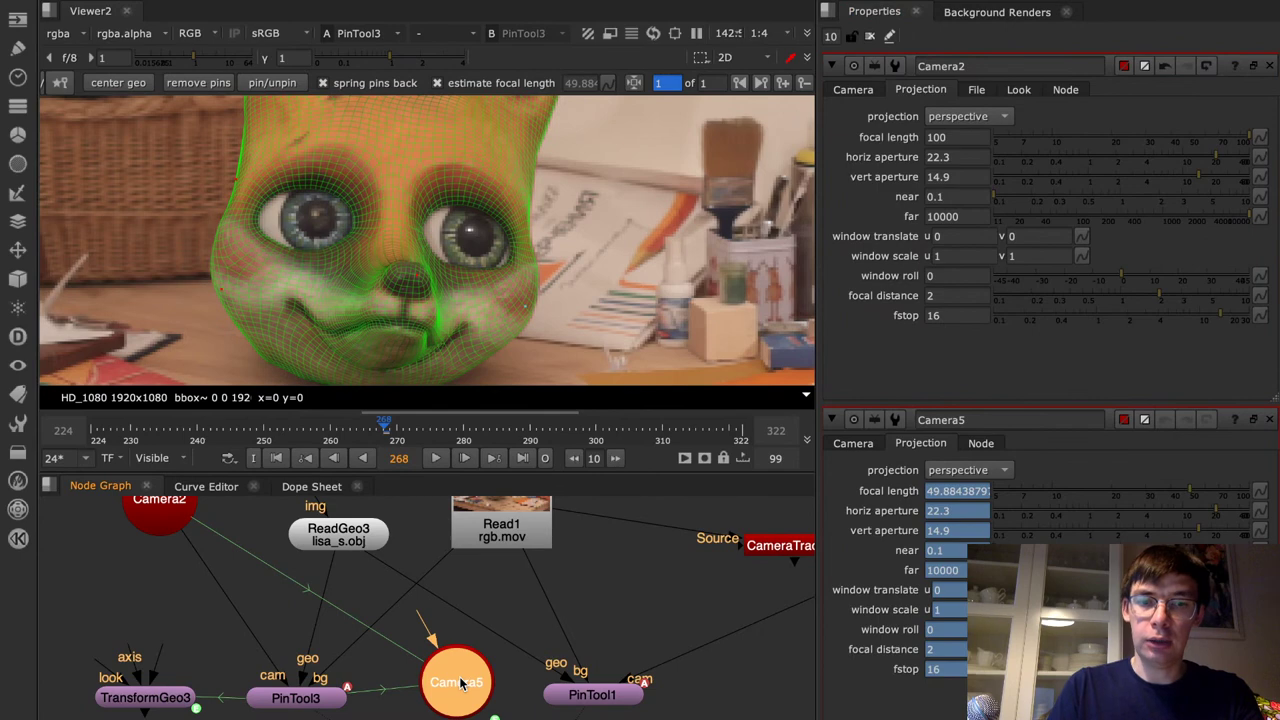
key(Delete)
double_click(296, 697)
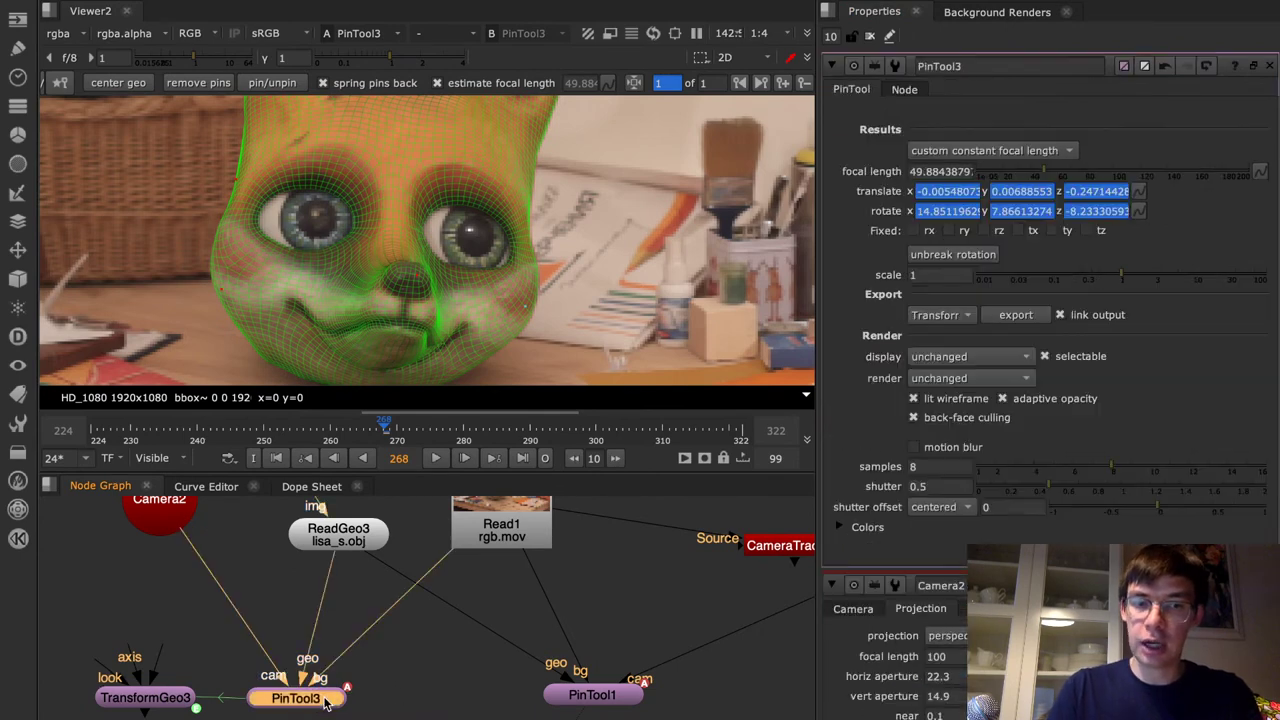
click(963, 316)
click(958, 350)
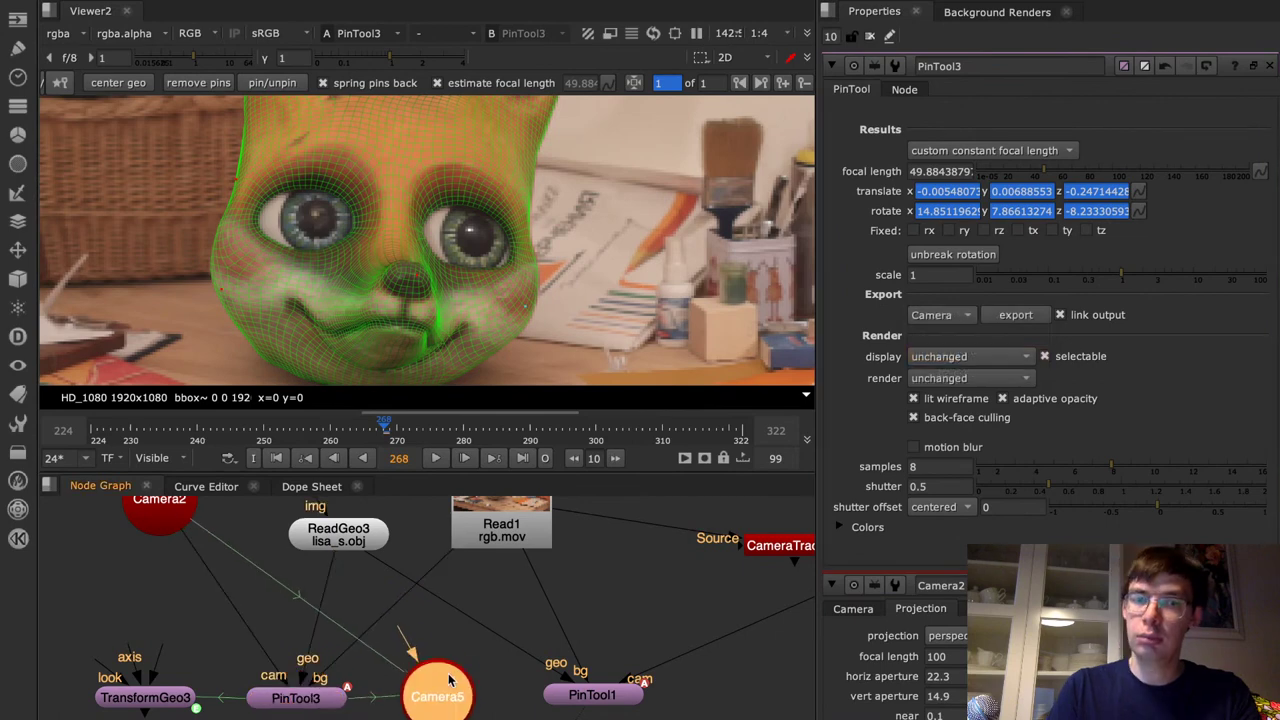
drag(447, 676, 449, 664)
Inspect the projection settings of the newly exported Camera5, then delete it along with TransformGeo3
double_click(440, 686)
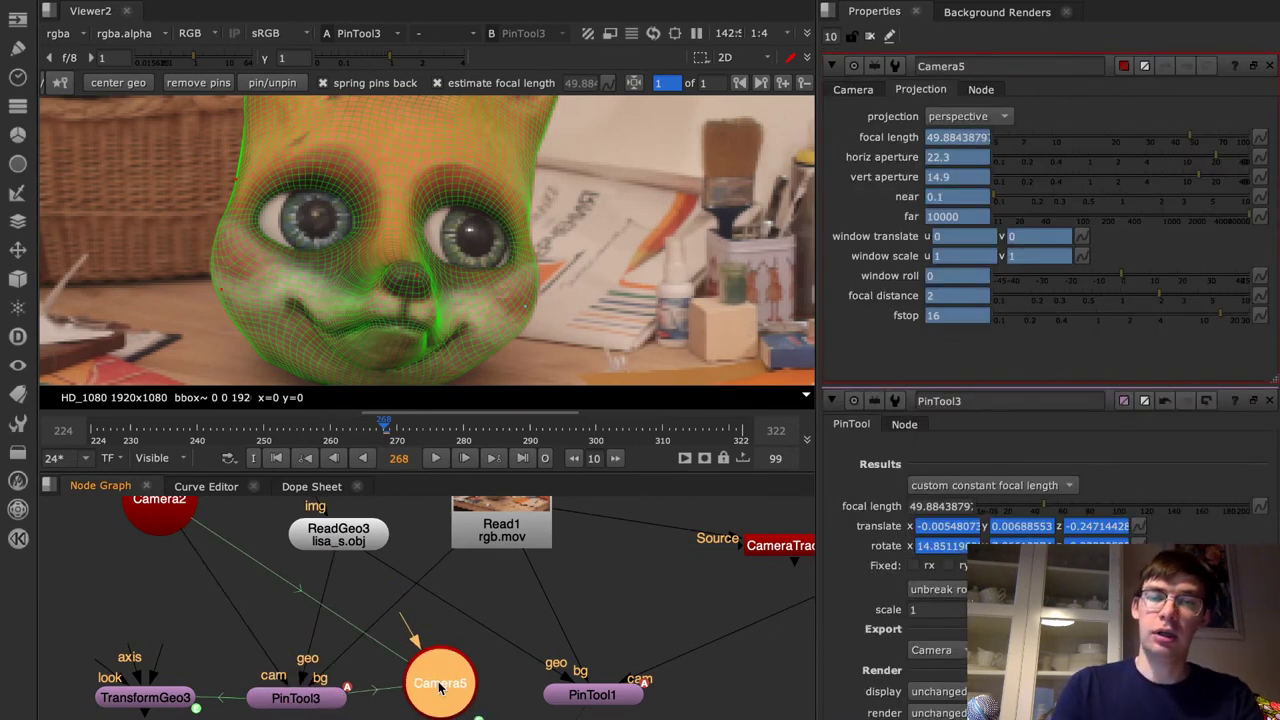
key(Delete)
click(146, 699)
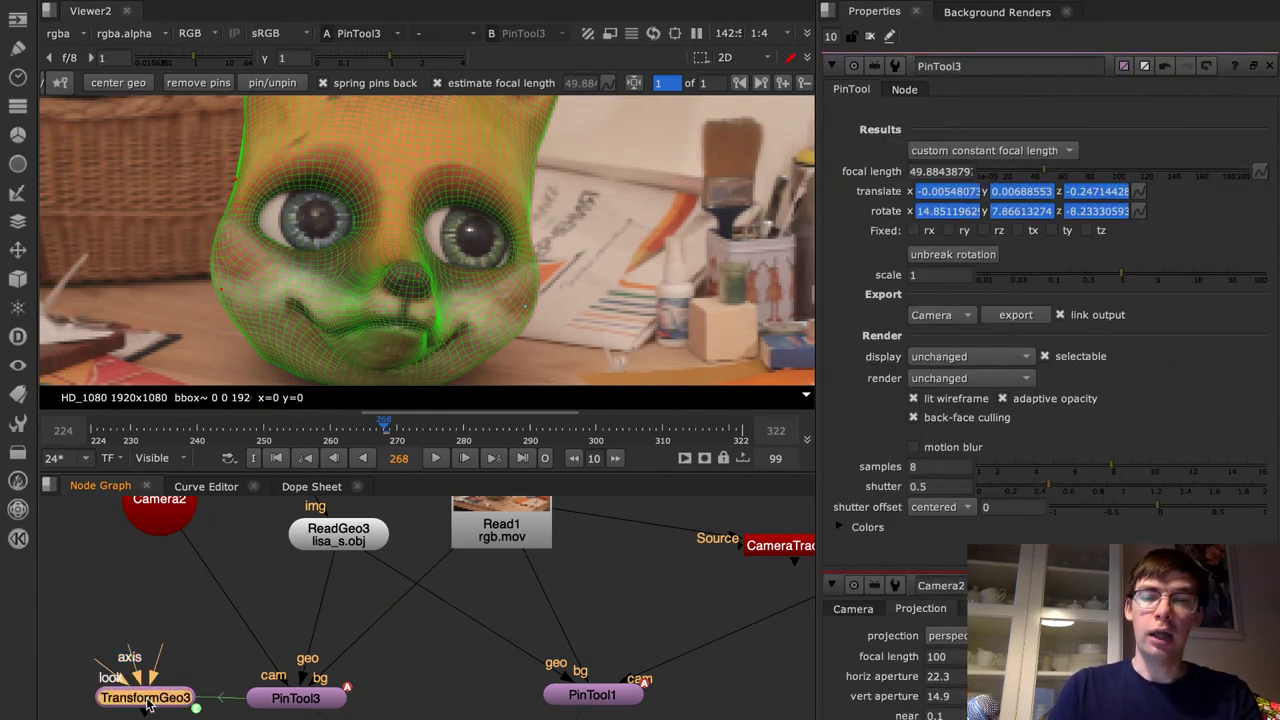
key(Delete)
Review the export type options available for PinTool3 while keeping Camera selected, then switch to the presentation slides
key(ctrl)
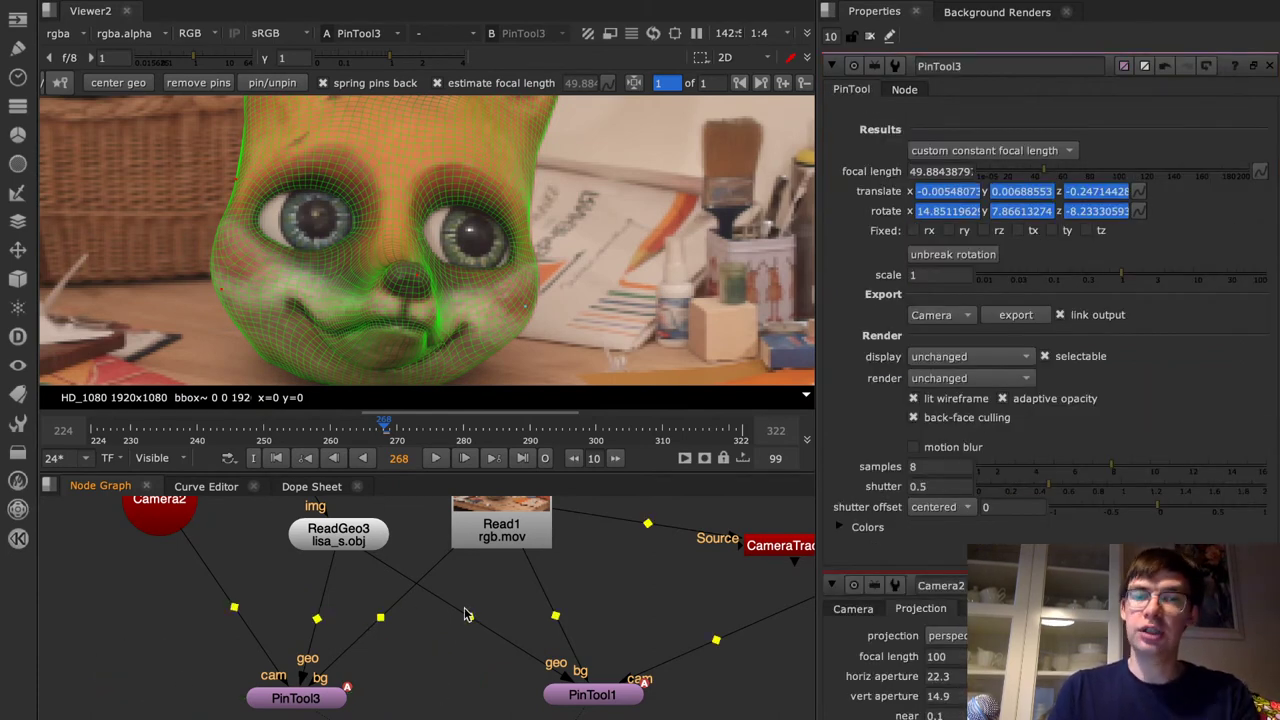
click(945, 316)
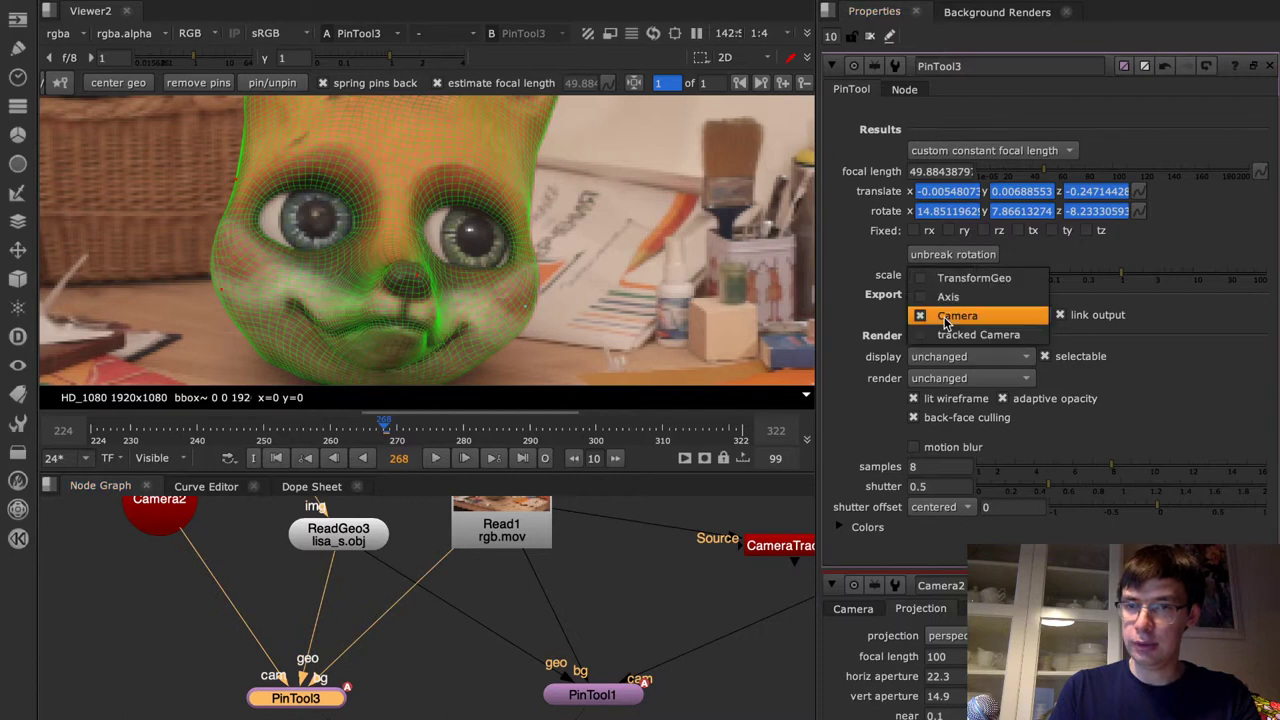
click(649, 626)
key(ctrl)
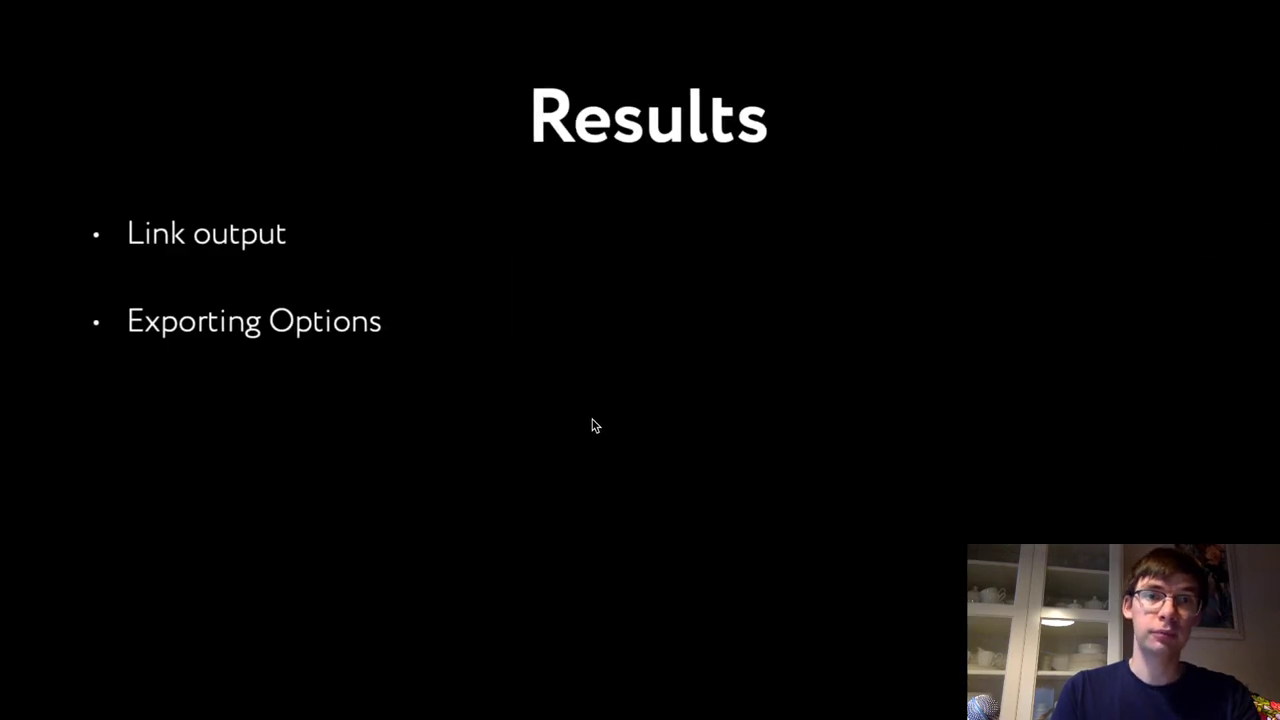
Switch from the slides back to Nuke and add a new PinTool node below CameraTracker2 and Camera3
key(Right)
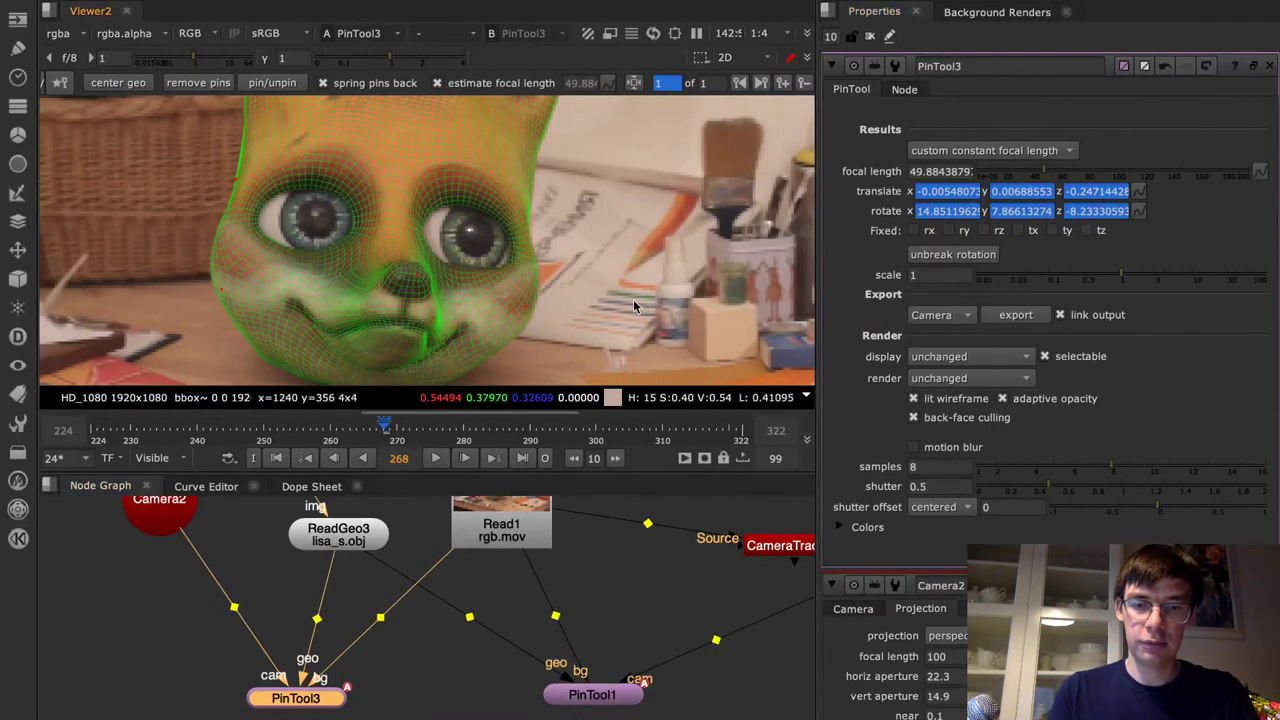
scroll(633, 299, down, 5)
middle_drag(653, 555, 459, 590)
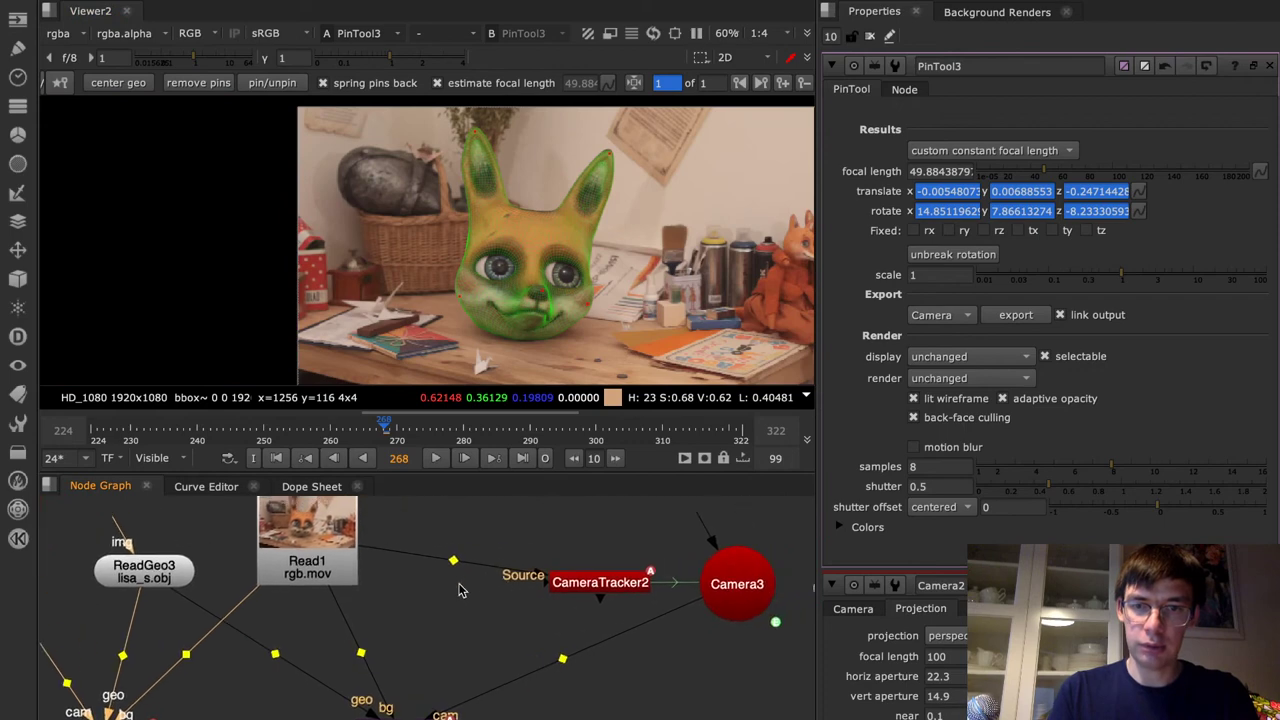
middle_drag(746, 588, 696, 592)
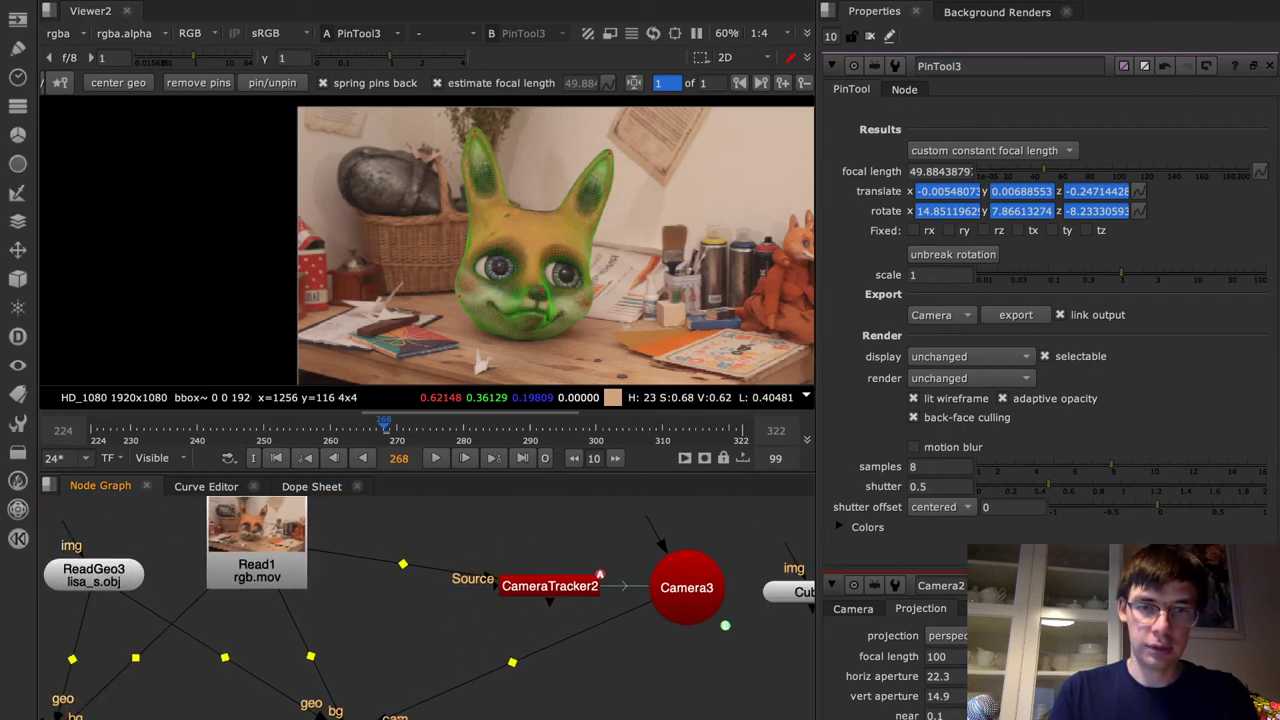
key(Tab)
text(pin)
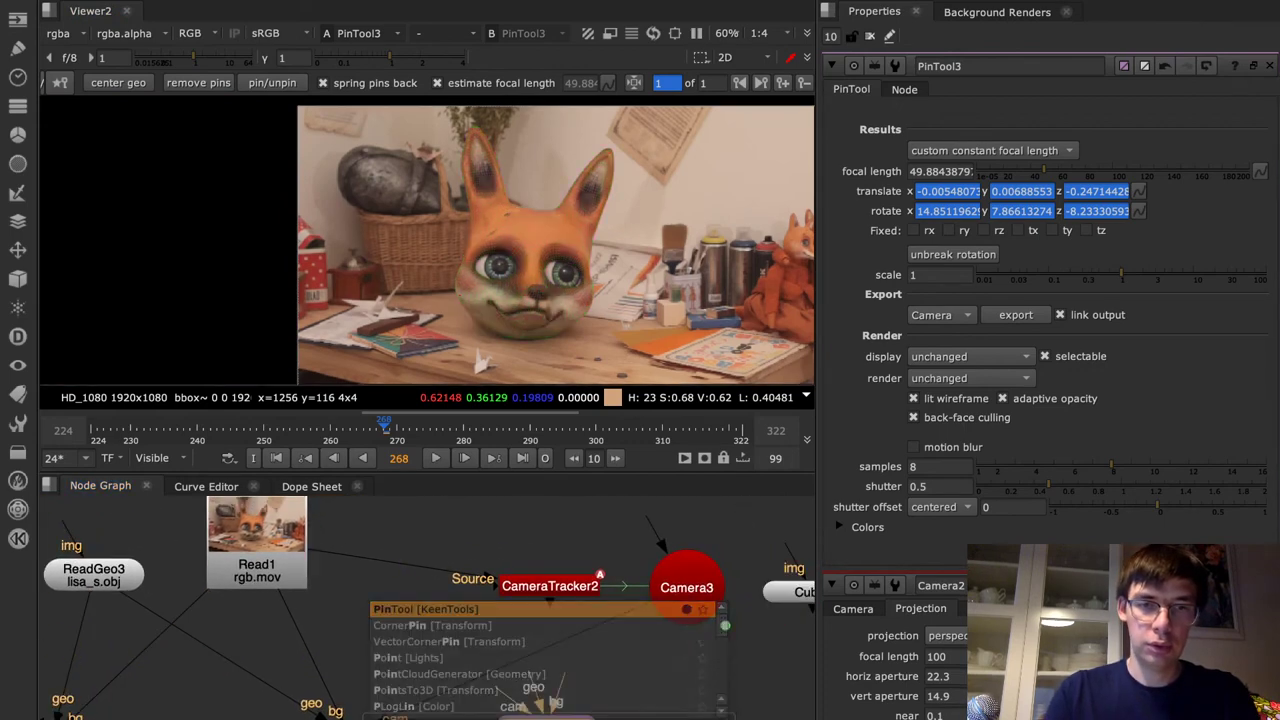
key(Return)
Connect the new PinTool4's bg input to Read1 and its cam input to Camera3
drag(565, 686, 263, 560)
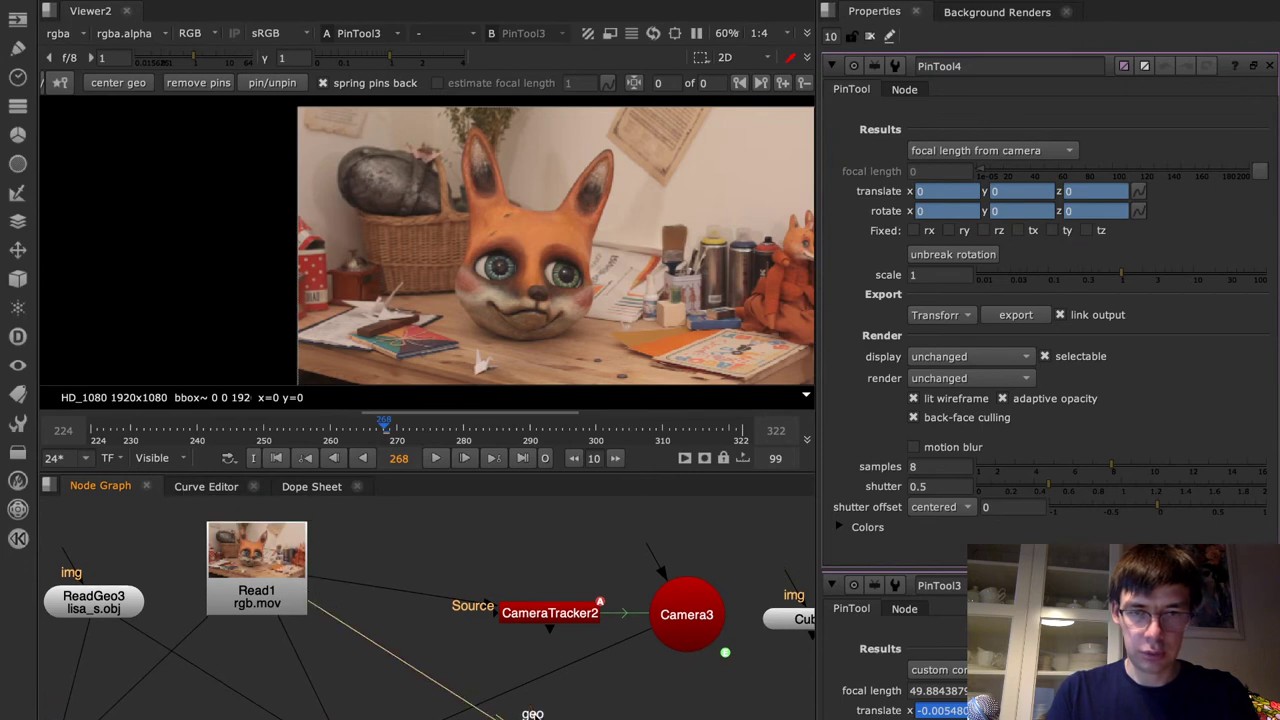
drag(568, 719, 696, 618)
middle_drag(651, 714, 597, 657)
scroll(480, 340, down, 3)
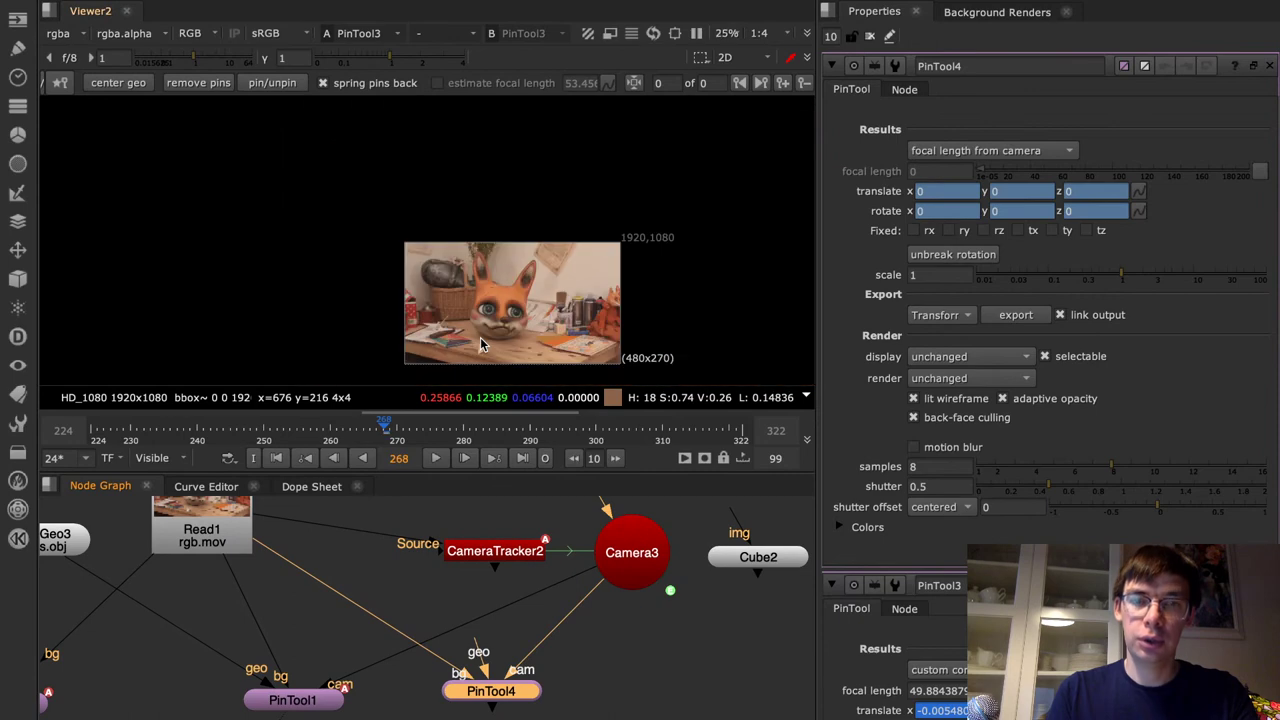
scroll(480, 337, up, 3)
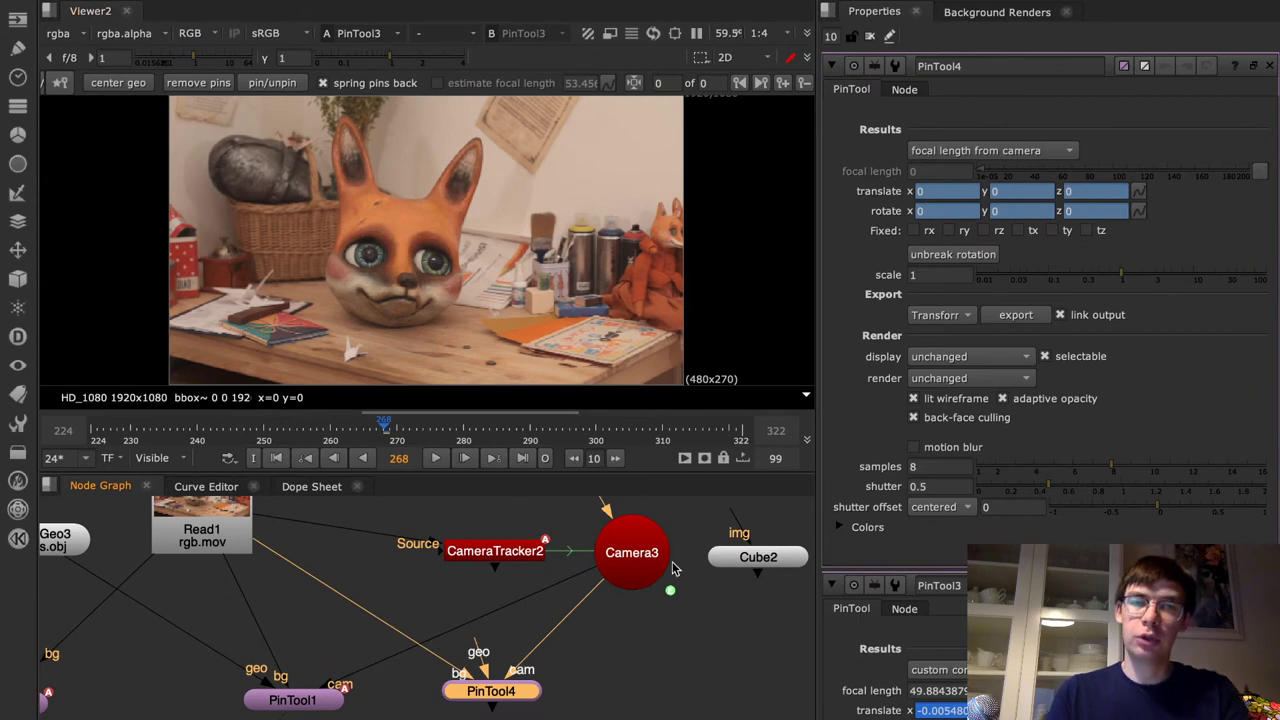
Examine the tracked Camera3 in the 3D viewer and review the settings of CameraTracker2
click(635, 565)
key(1)
key(f)
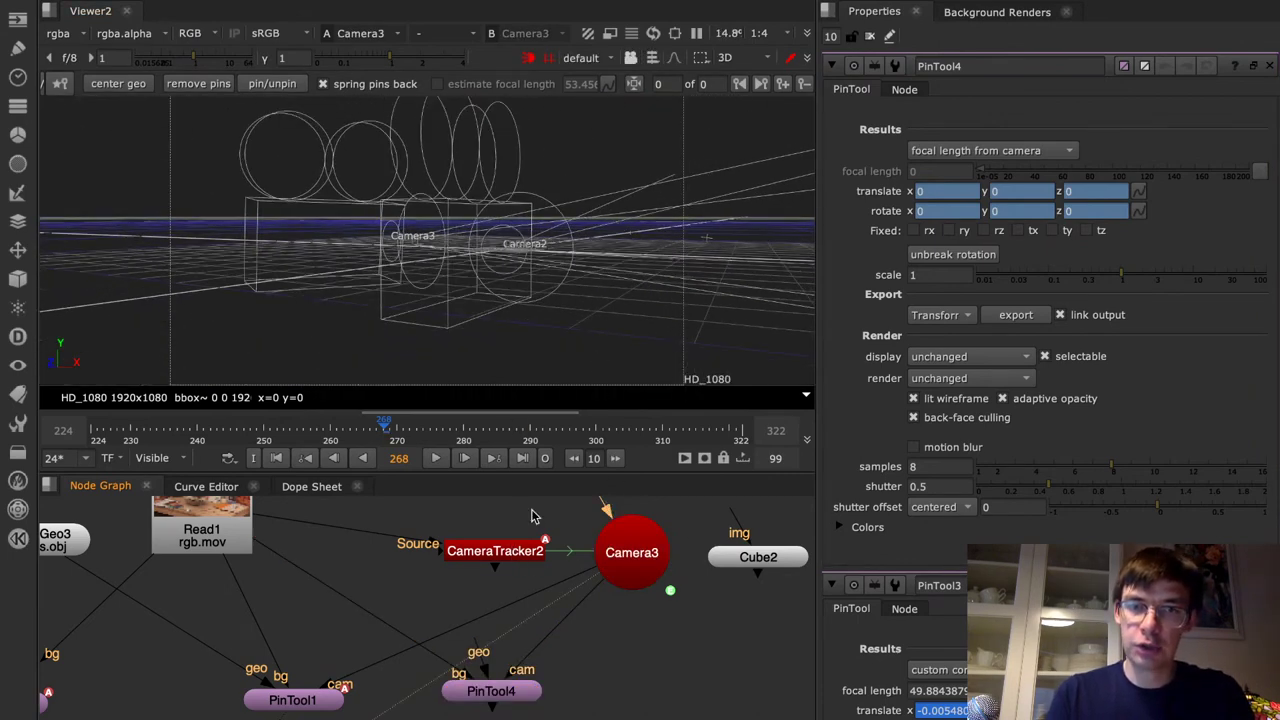
double_click(502, 550)
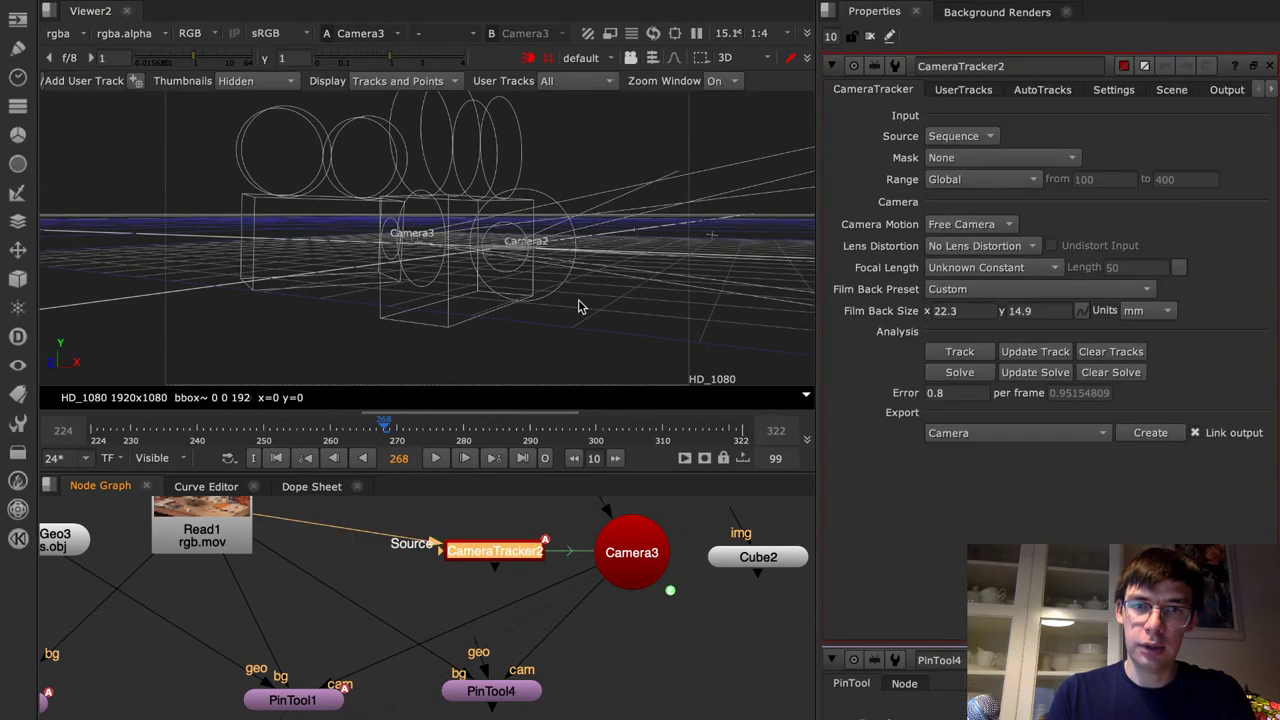
scroll(582, 347, down, 4)
mouse_move(571, 357)
ctrl+mouse_down()
mouse_move(514, 391)
mouse_move(434, 355)
mouse_move(623, 271)
mouse_move(583, 369)
ctrl+mouse_up()
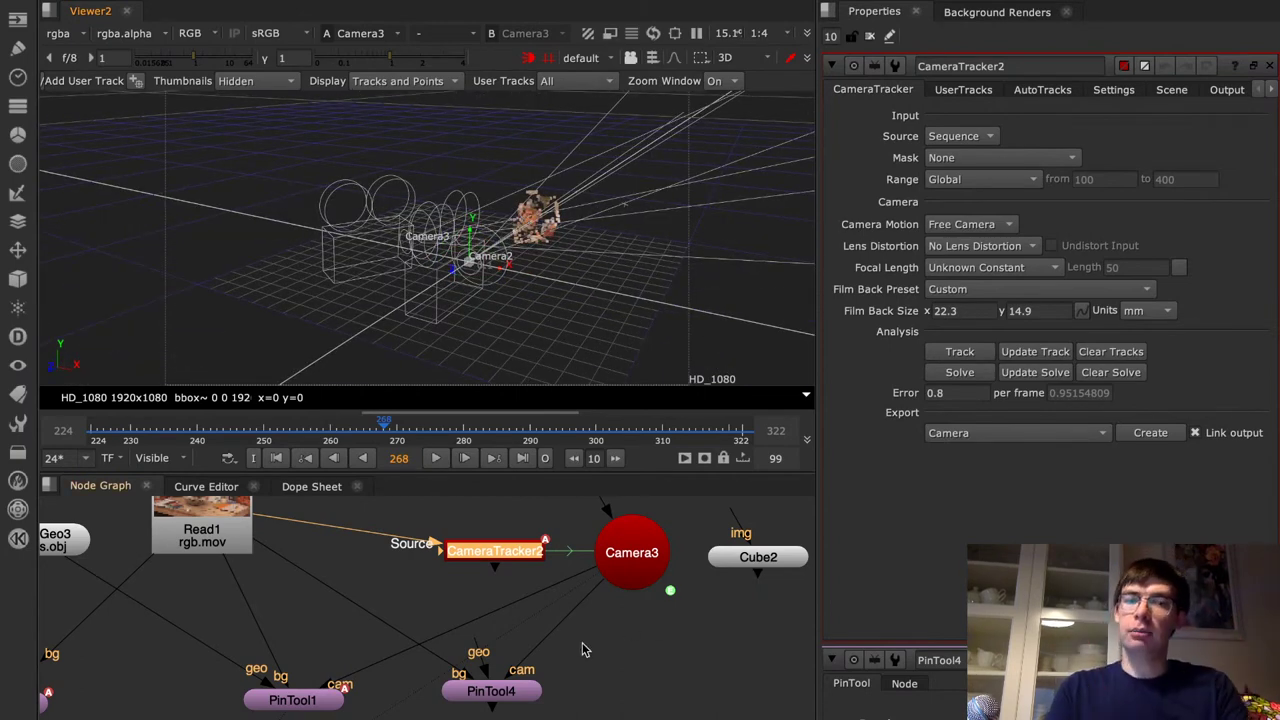
Place the table.obj ReadGeo2 node near PinTool4 and close all open node properties
click(503, 697)
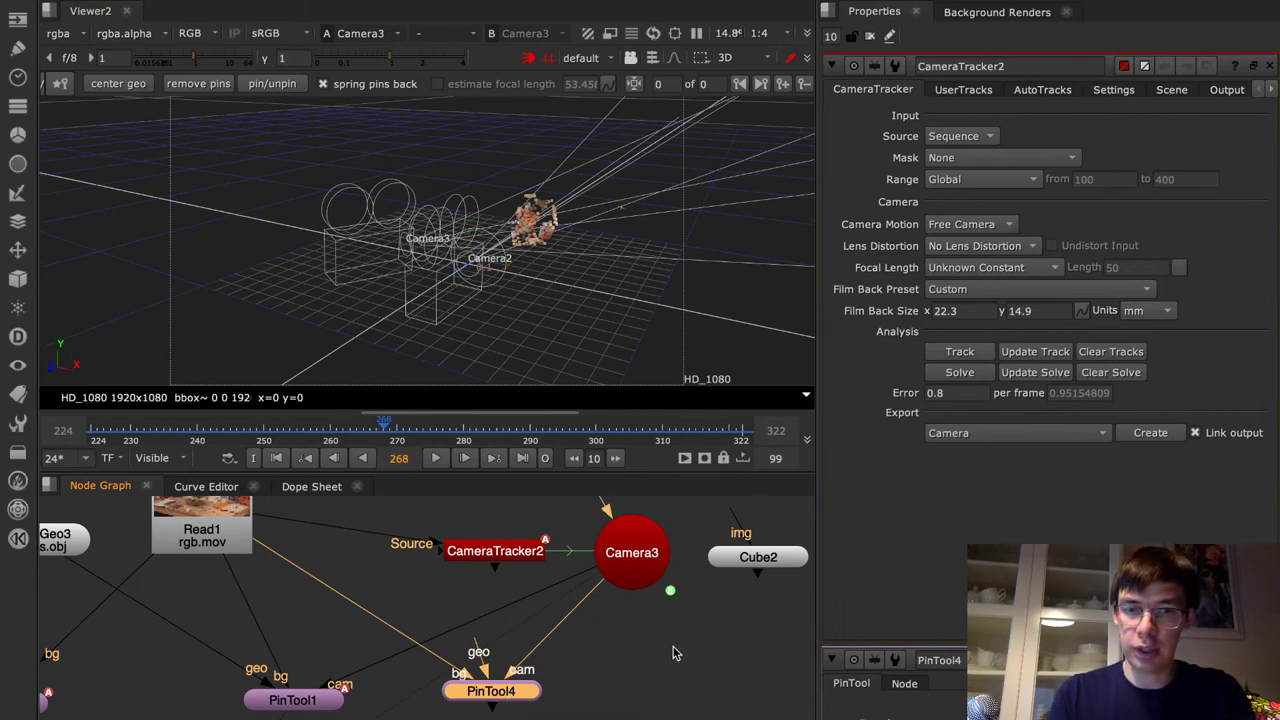
middle_drag(731, 612, 705, 623)
mouse_move(629, 2)
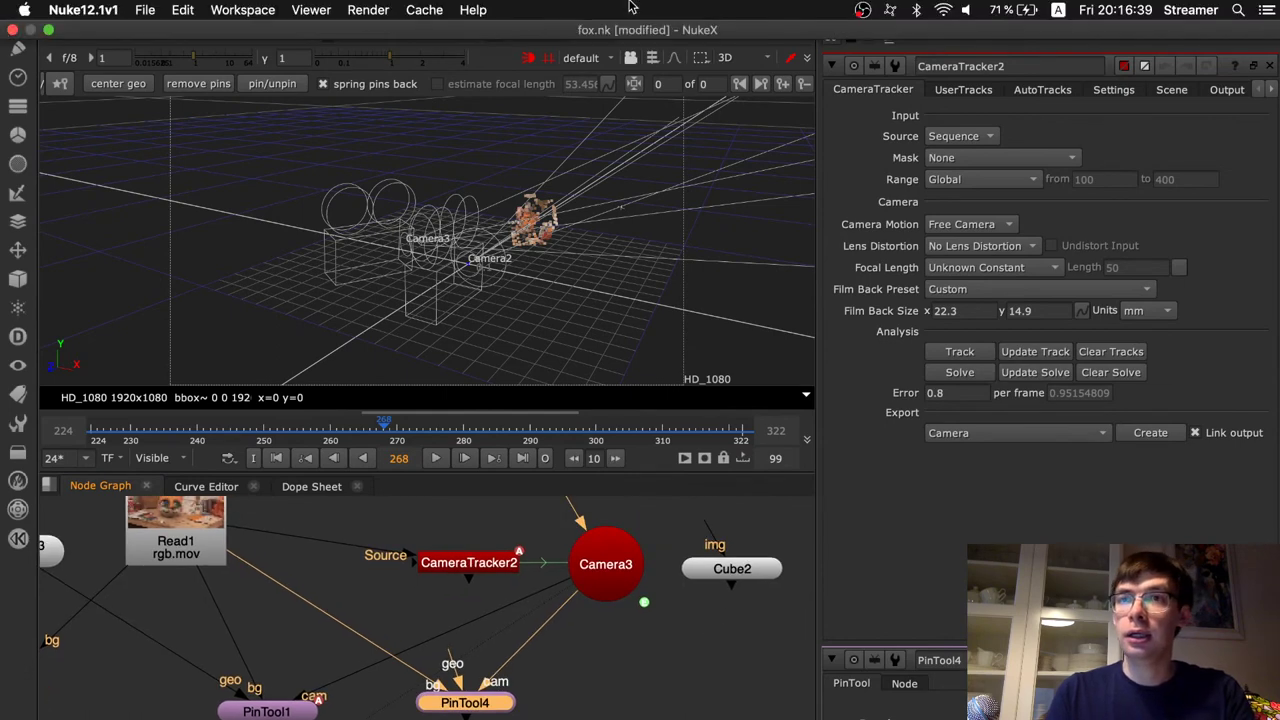
scroll(692, 637, right, 5)
scroll(588, 645, left, 2)
drag(733, 615, 504, 661)
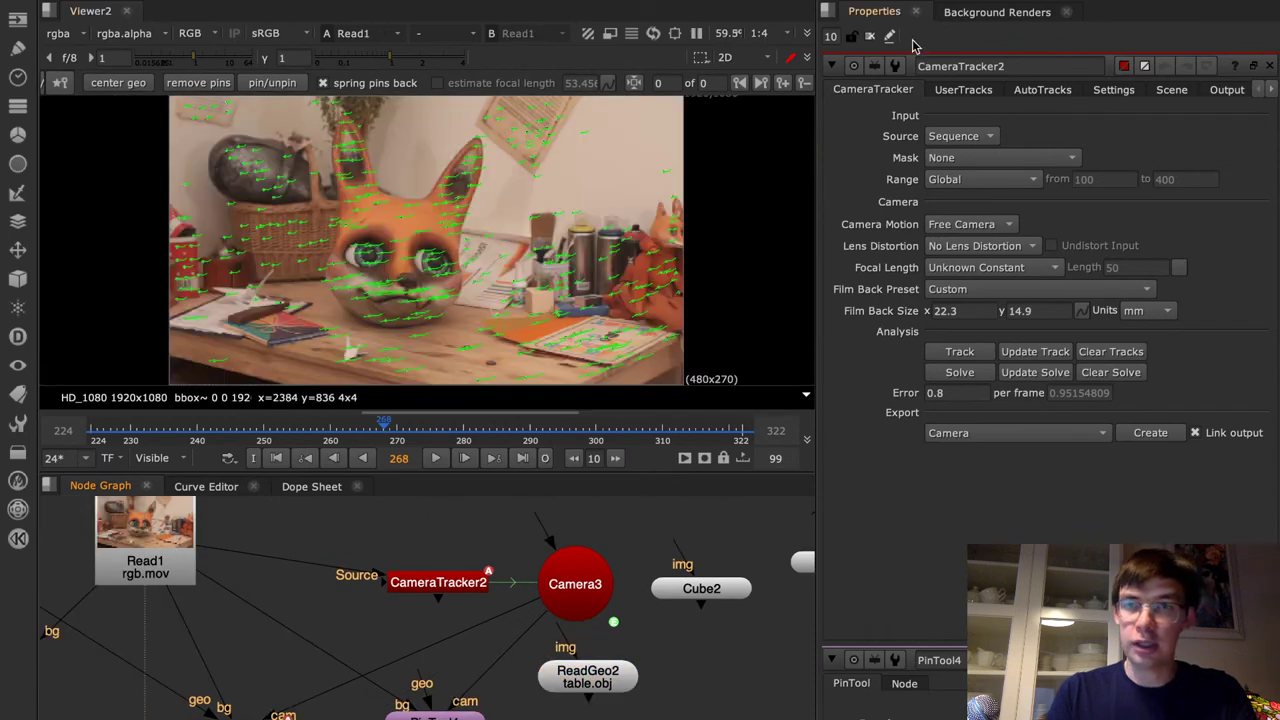
click(870, 37)
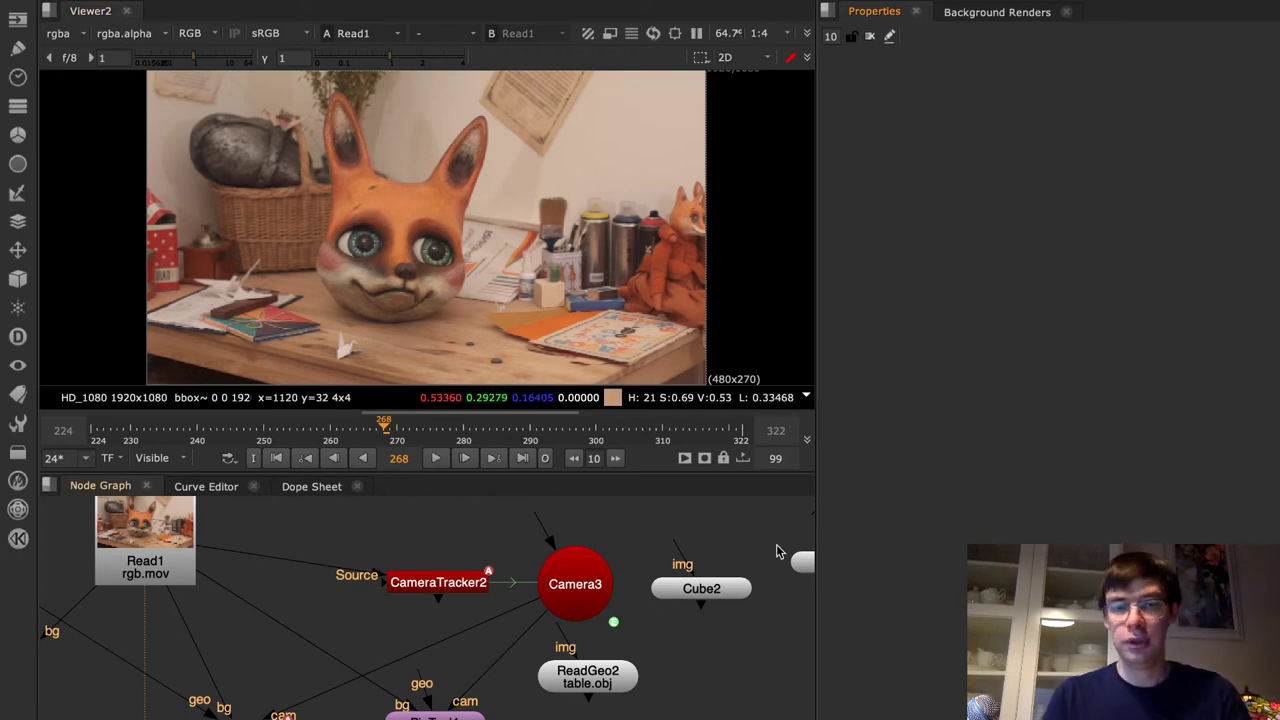
Inspect the table.obj model, connect it to PinTool4's geo input, and show PinTool4 in the 2D viewer
click(600, 677)
key(1)
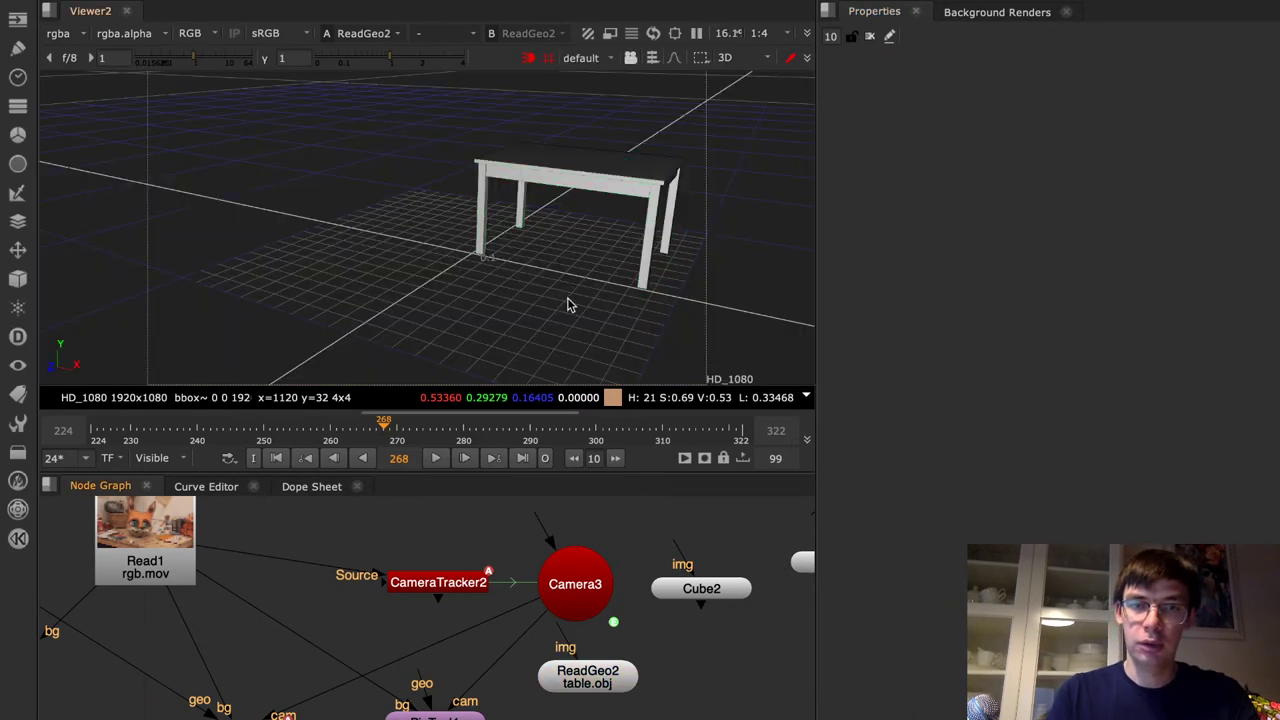
alt+drag(648, 269, 614, 312)
drag(425, 688, 736, 680)
key(1)
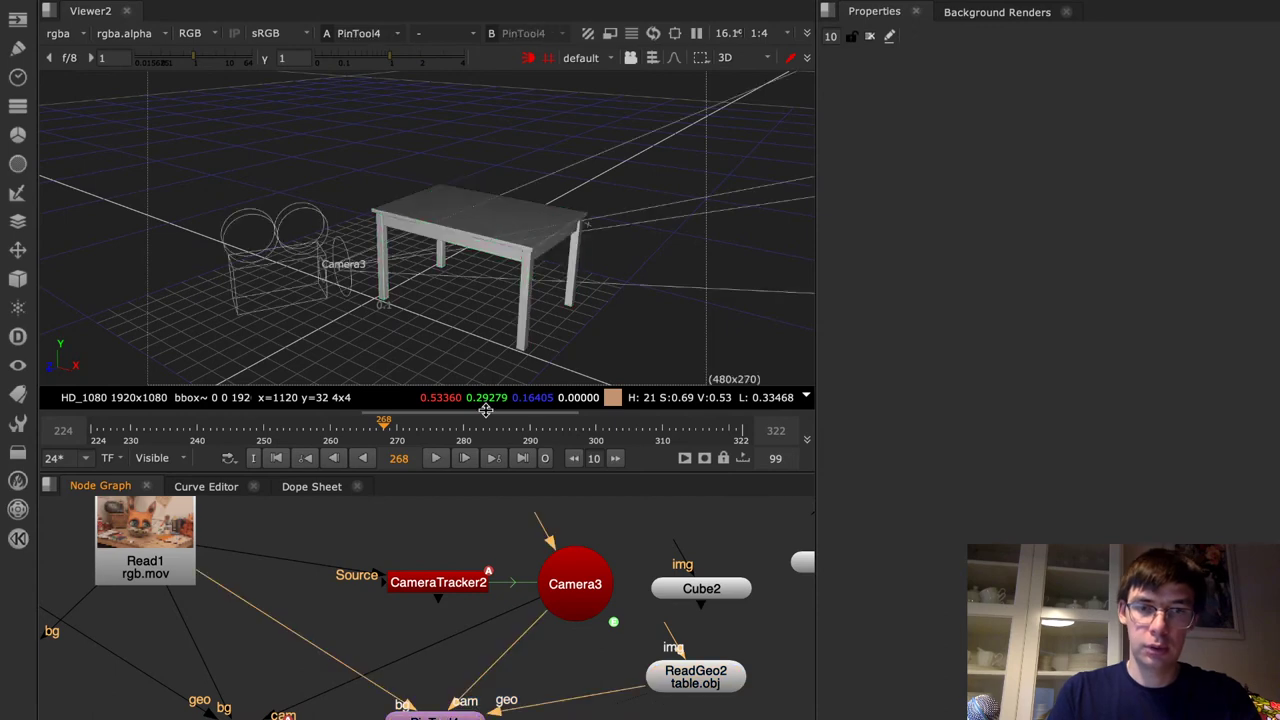
key(Tab)
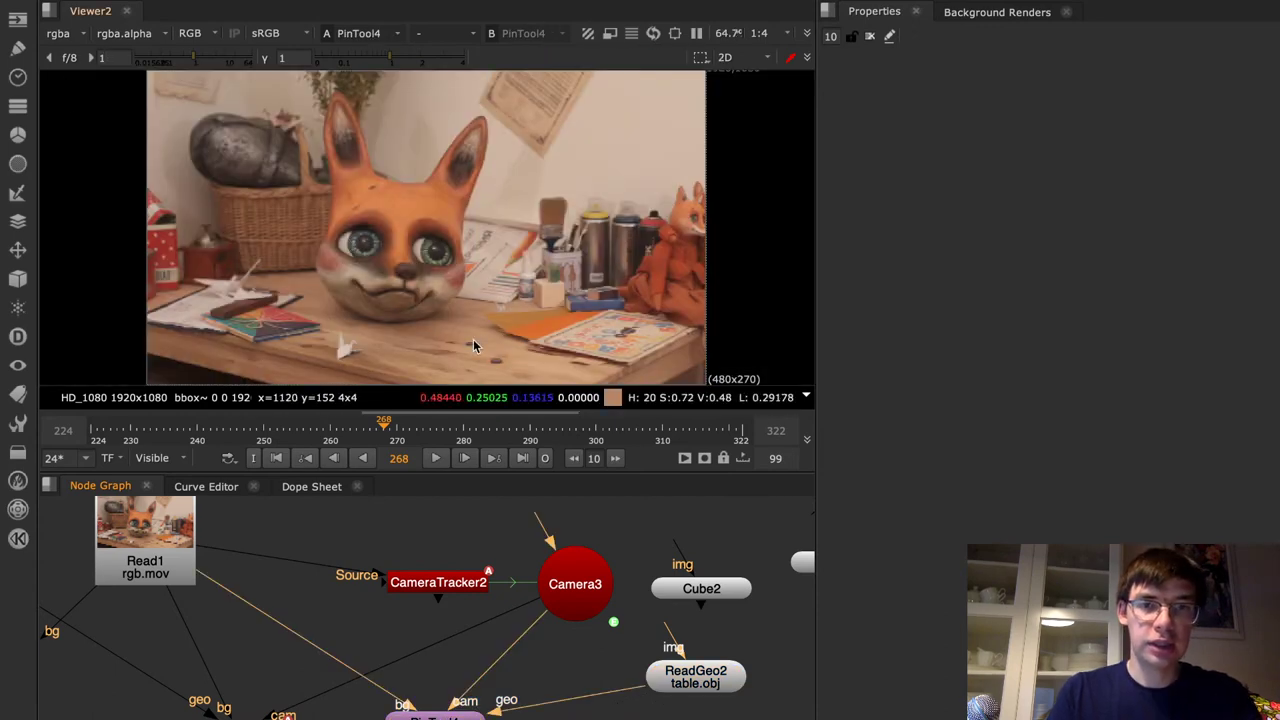
Play through the footage in the enlarged viewer, move to frame 398, and open PinTool4's properties
click(736, 430)
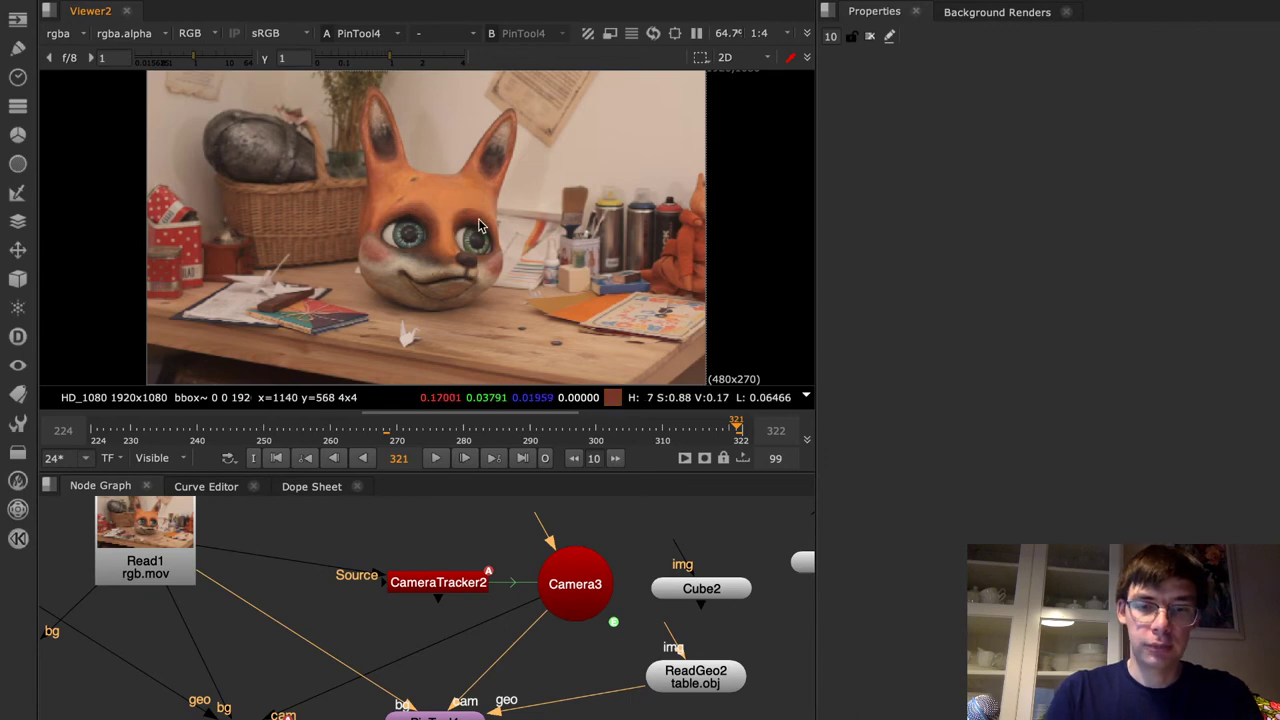
key(space)
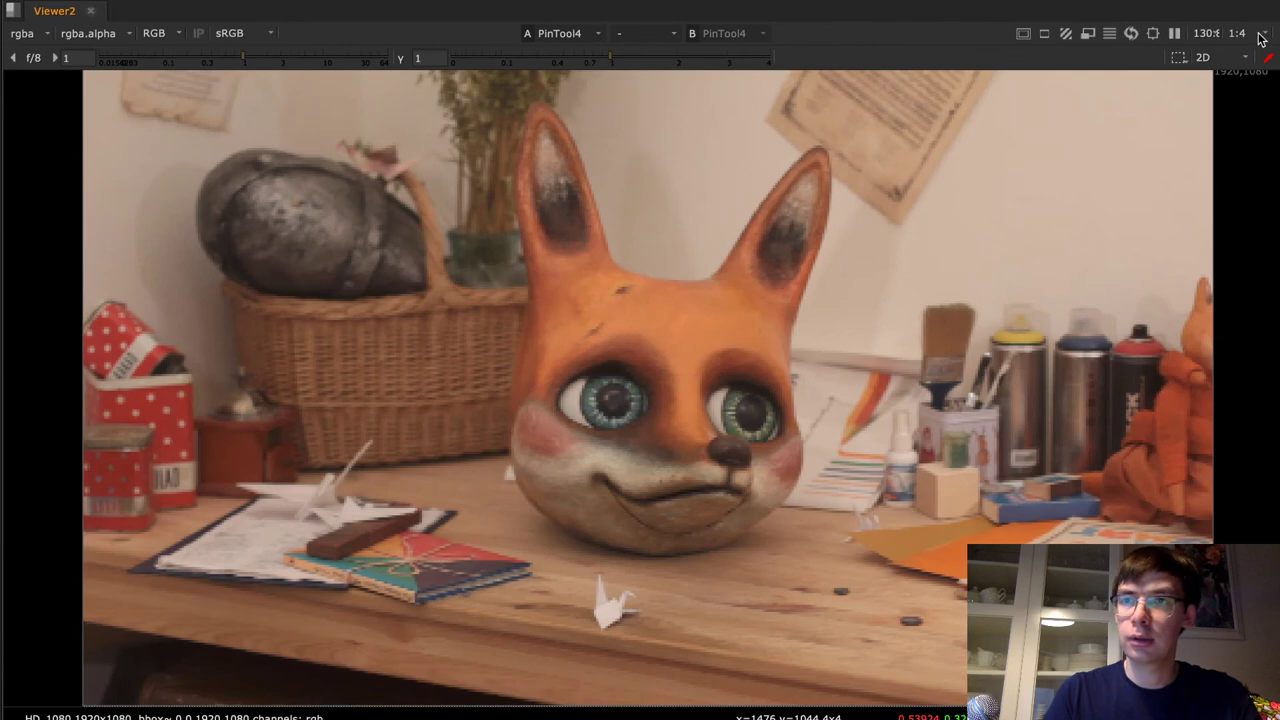
scroll(591, 426, down, 4)
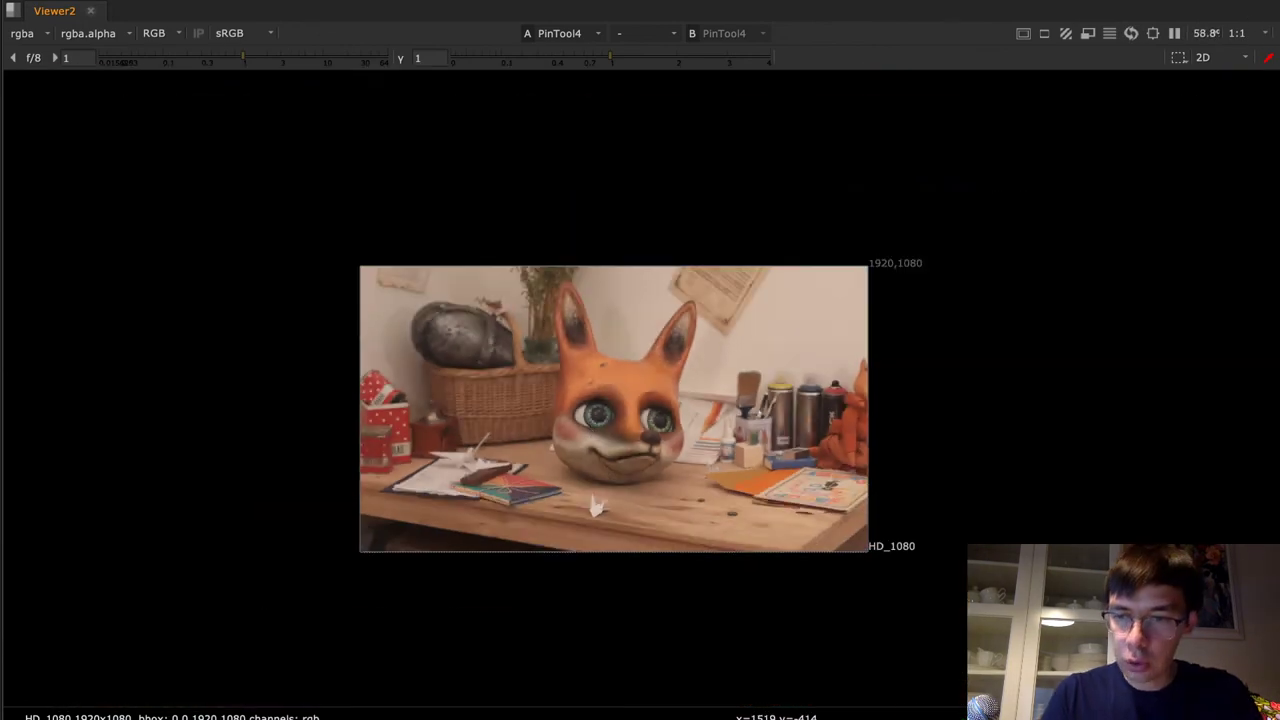
key(l)
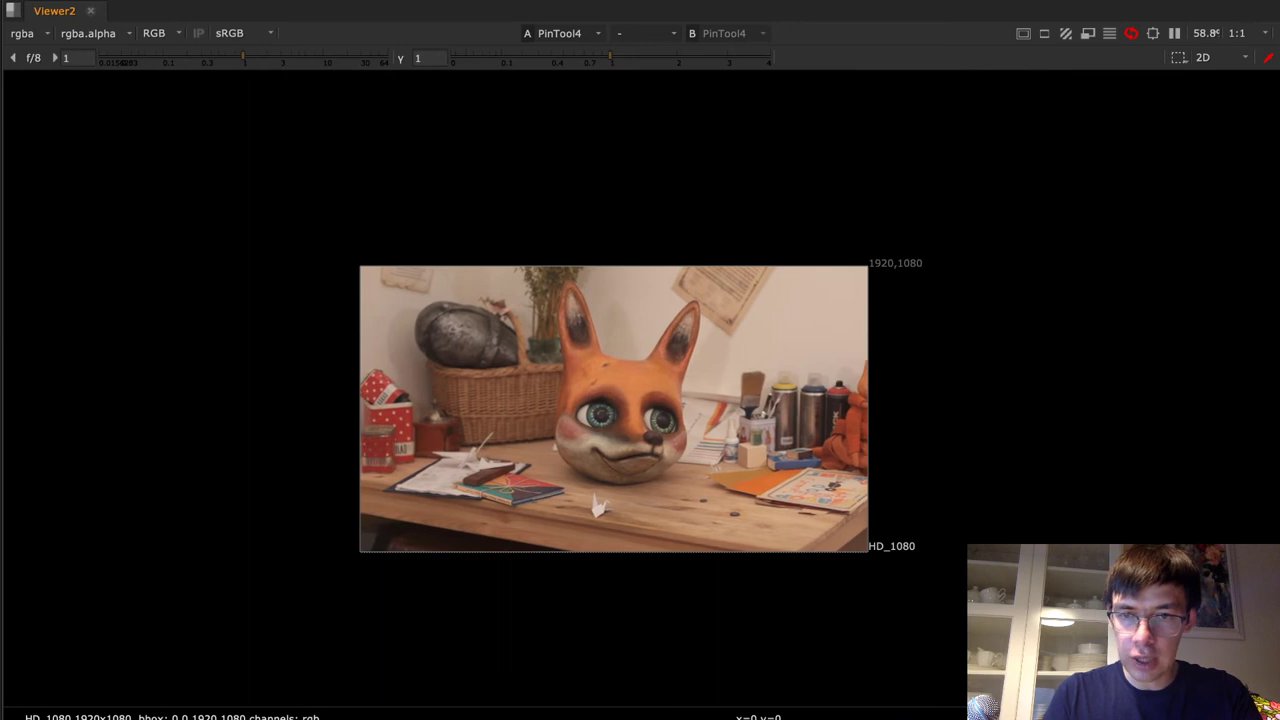
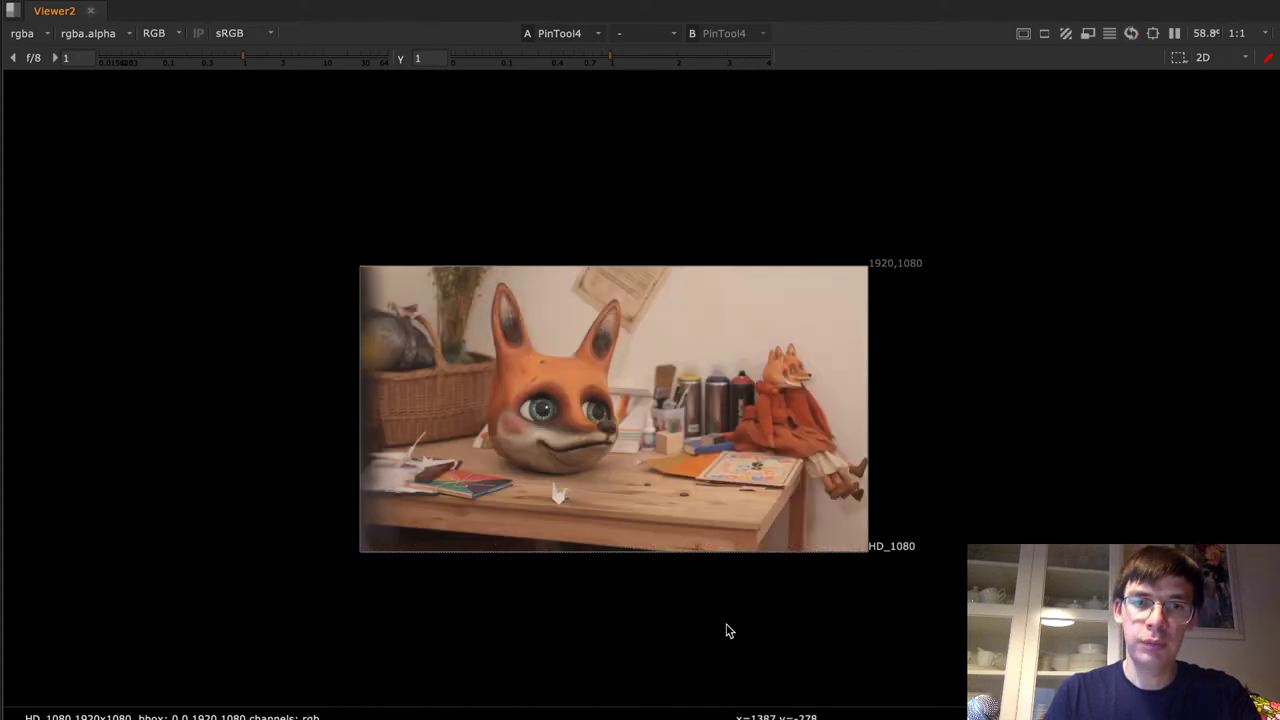
key(space)
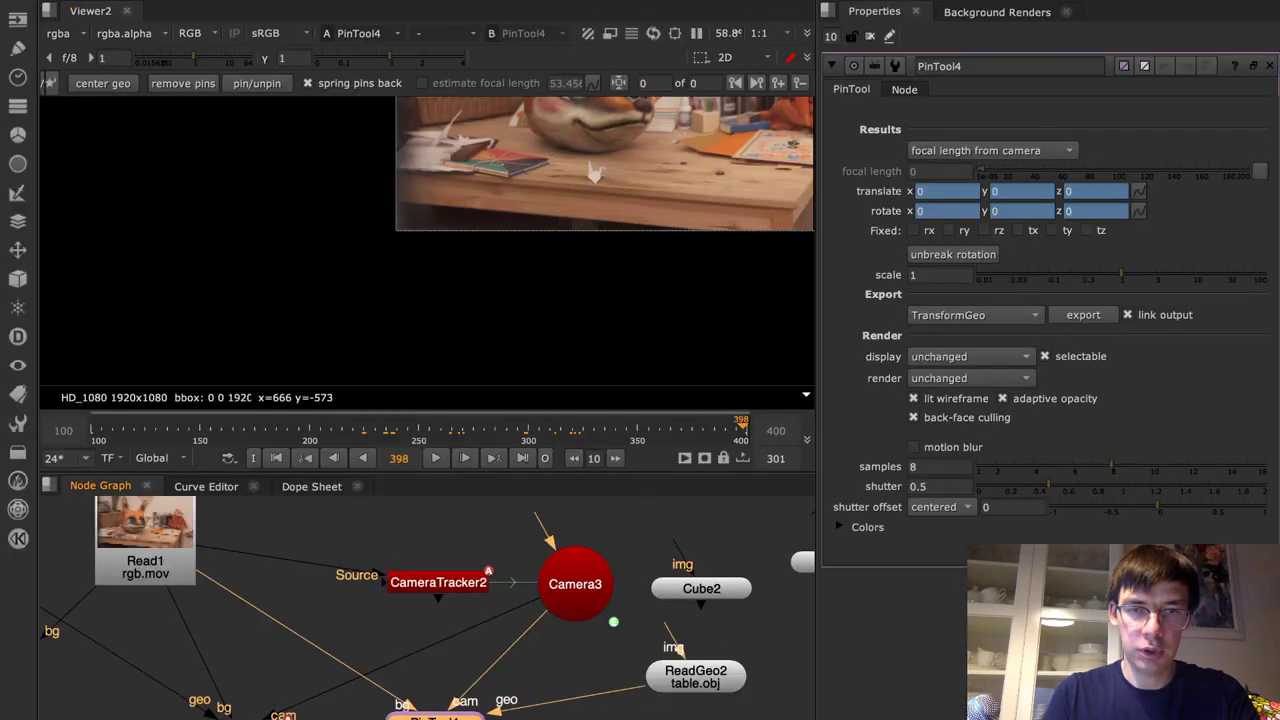
Enlarge the viewer and center PinTool4's table geometry in the frame
key(space)
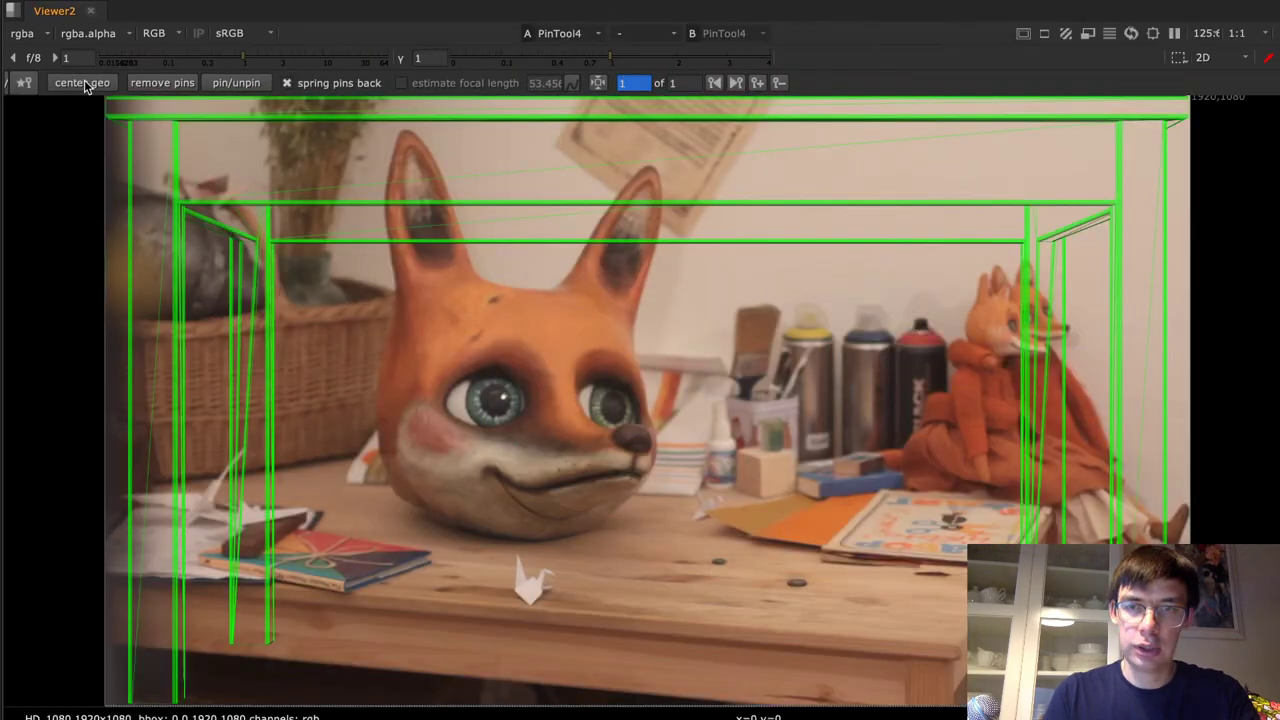
click(82, 82)
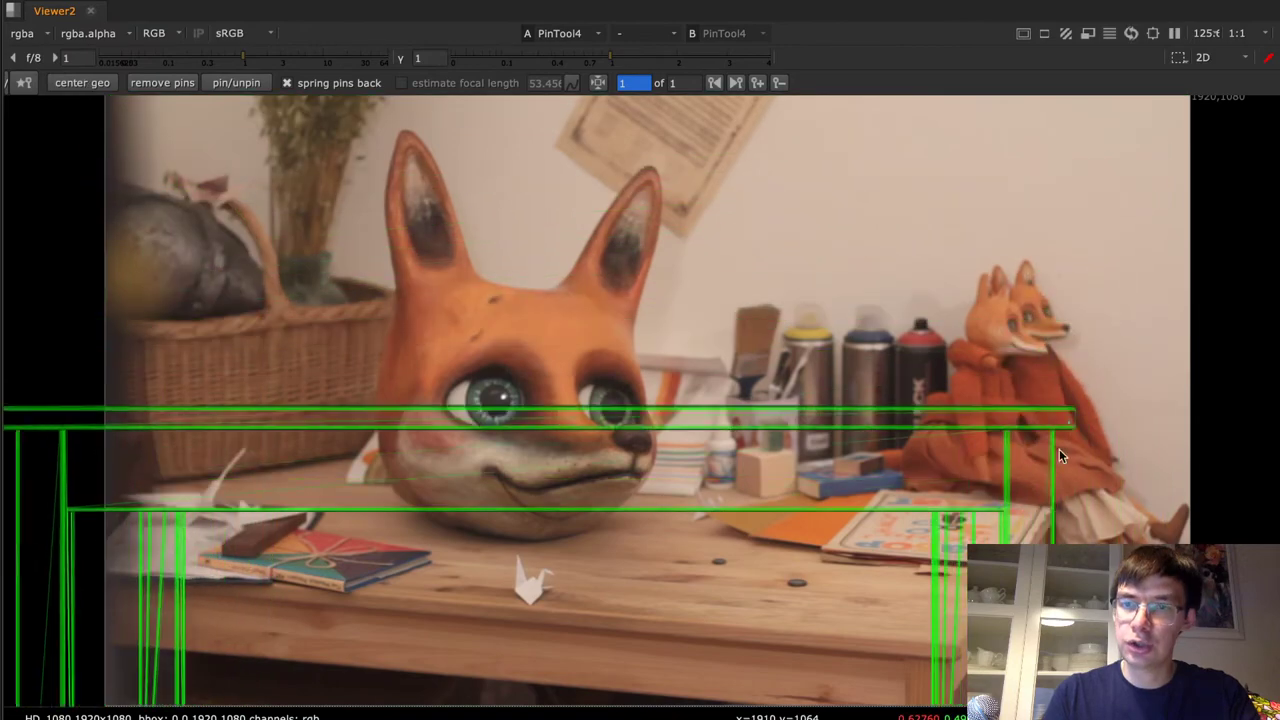
scroll(1045, 495, up, 10)
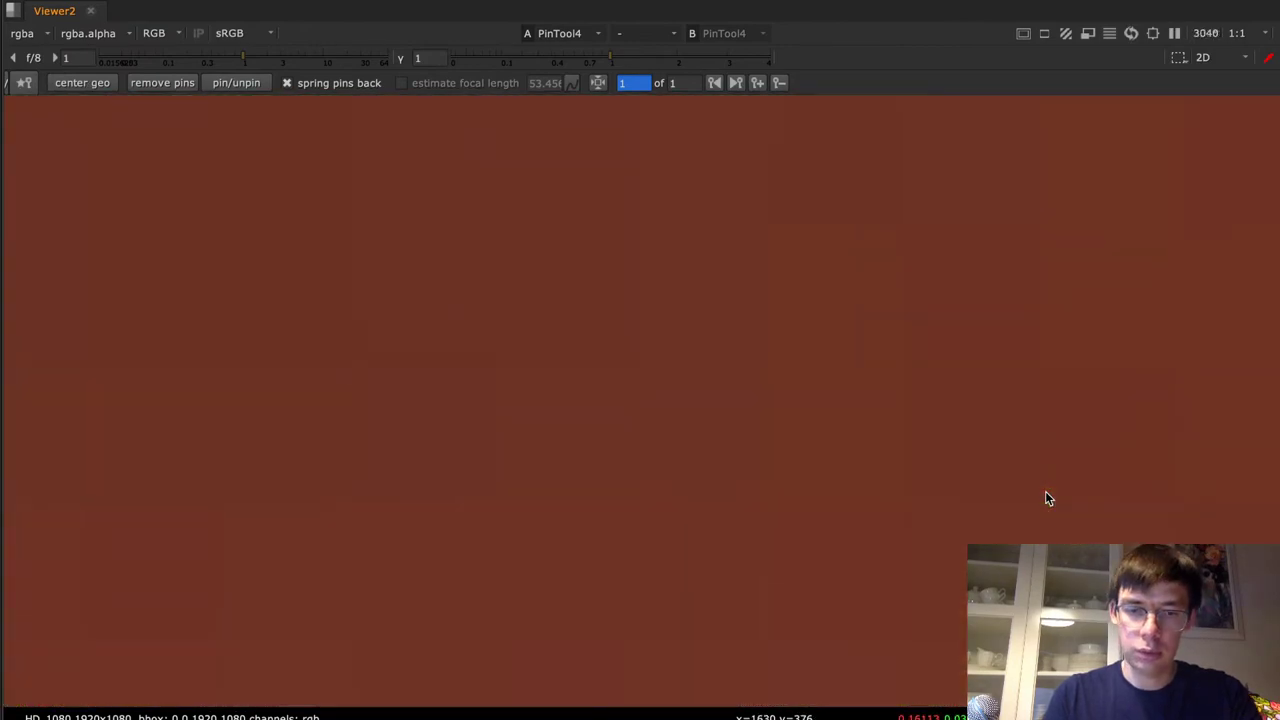
key(f)
Pin the table model's front right, front left and rear right corners onto the filmed table
drag(1045, 494, 955, 652)
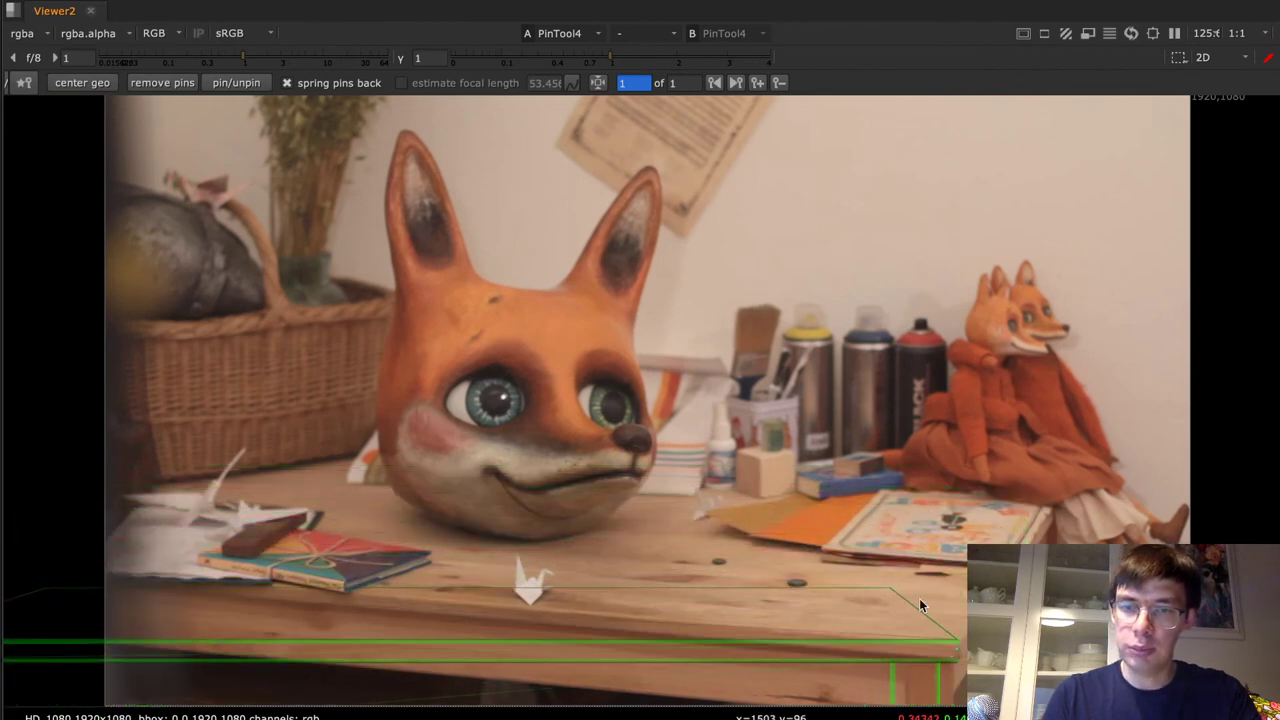
drag(883, 594, 939, 584)
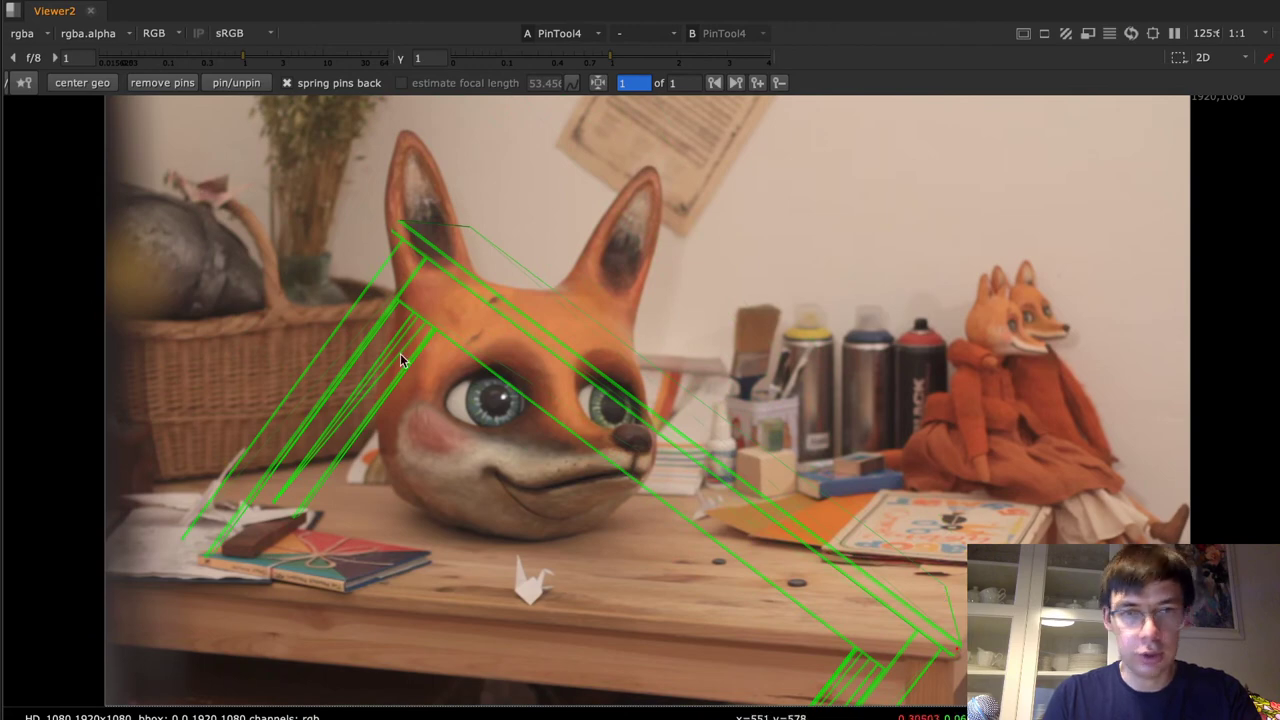
drag(408, 242, 110, 580)
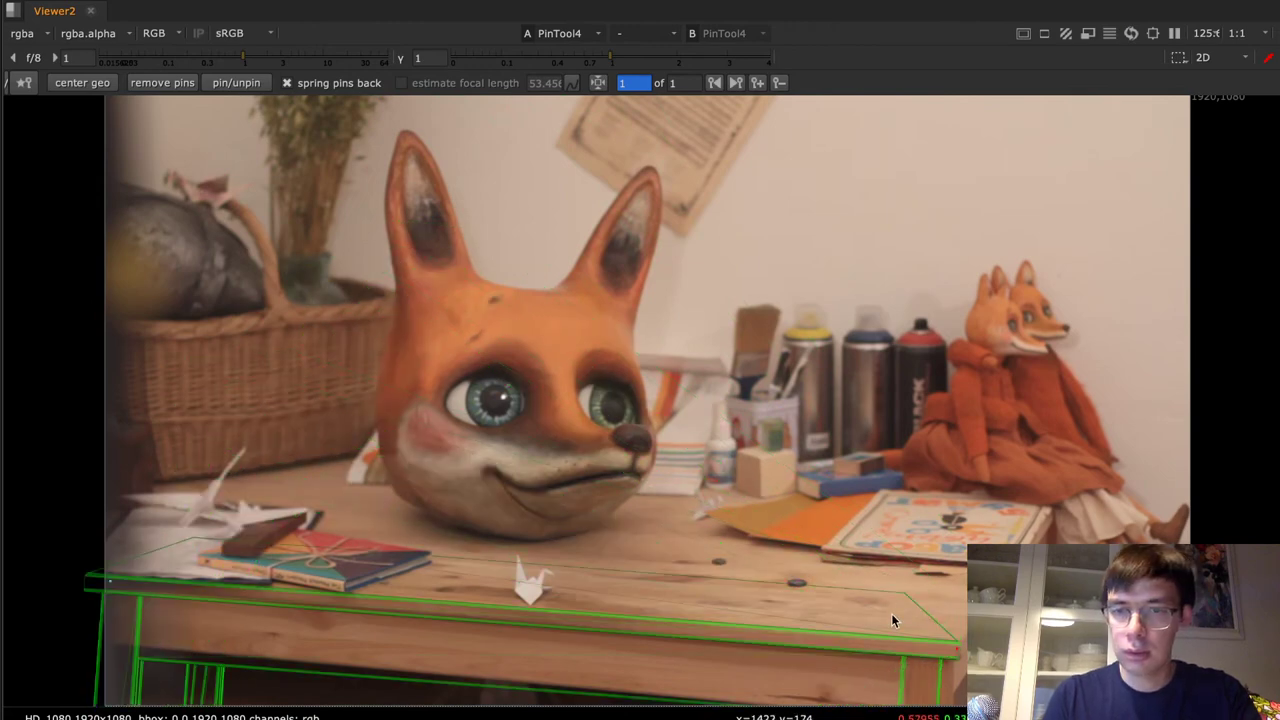
drag(894, 605, 1012, 514)
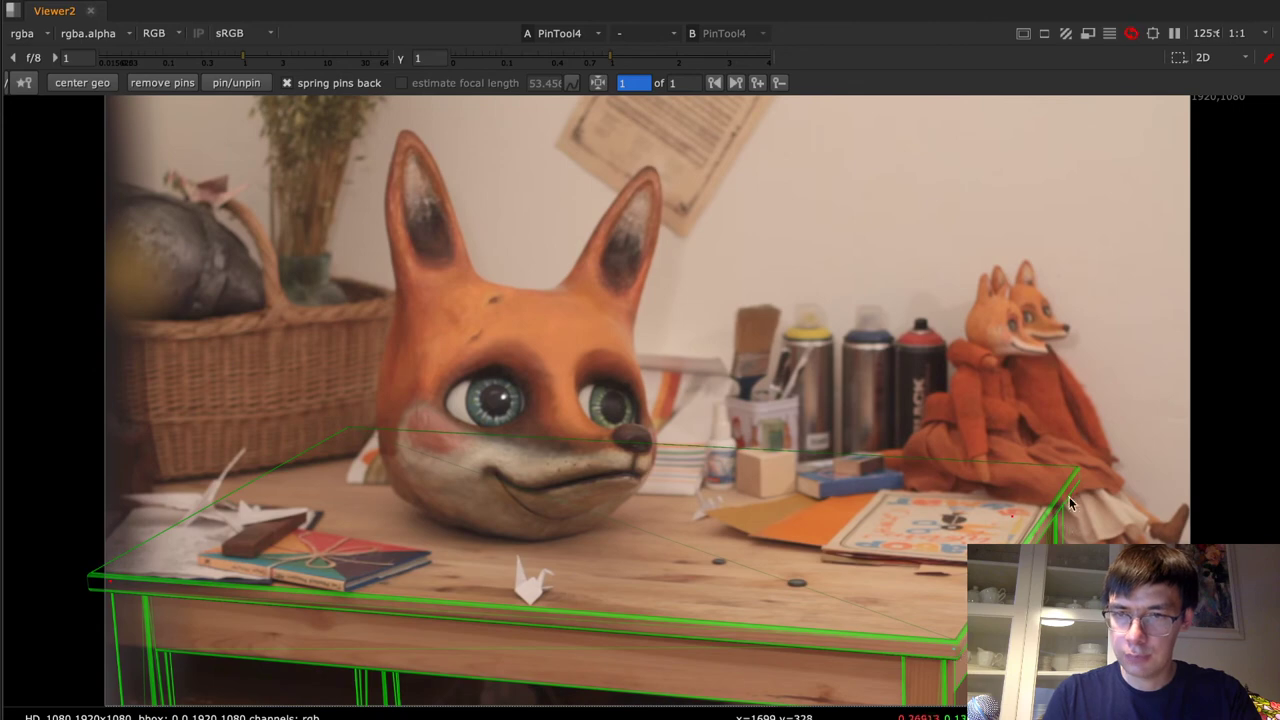
drag(1073, 470, 1069, 469)
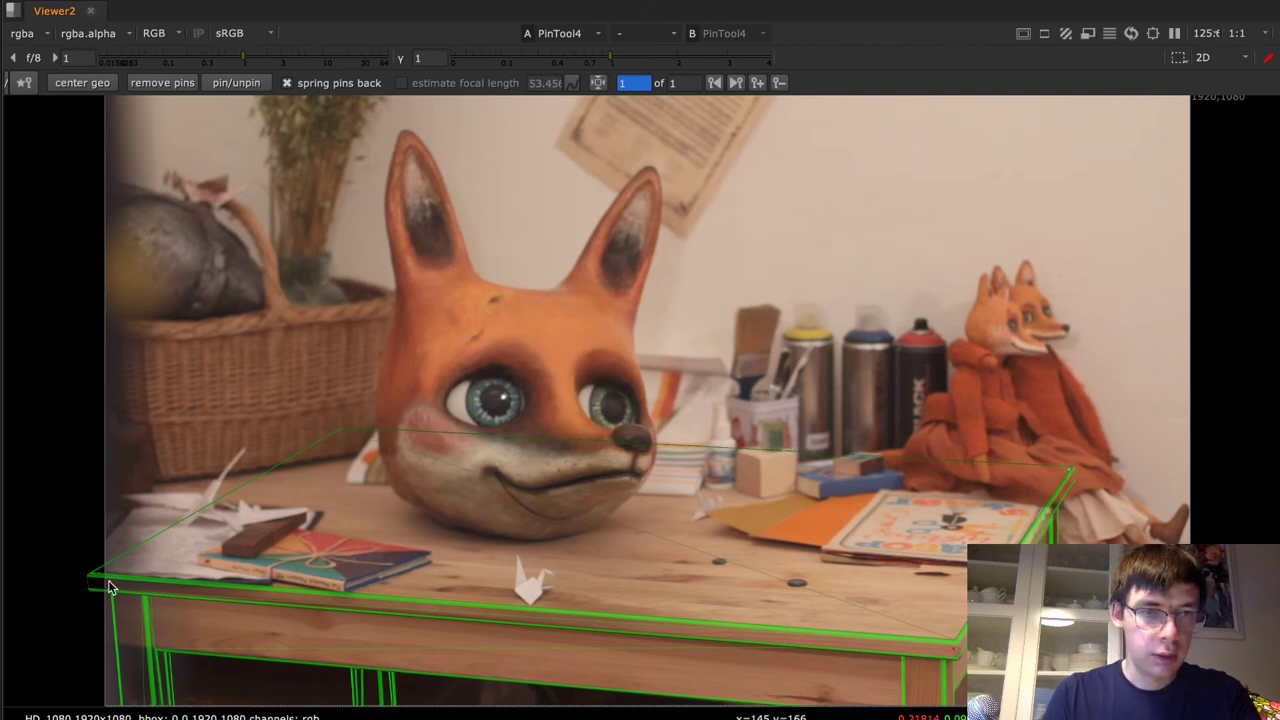
Move the table model's front left pin farther out past the footage edge to refine the tabletop alignment
drag(18, 578, 3, 572)
scroll(430, 550, down, 5)
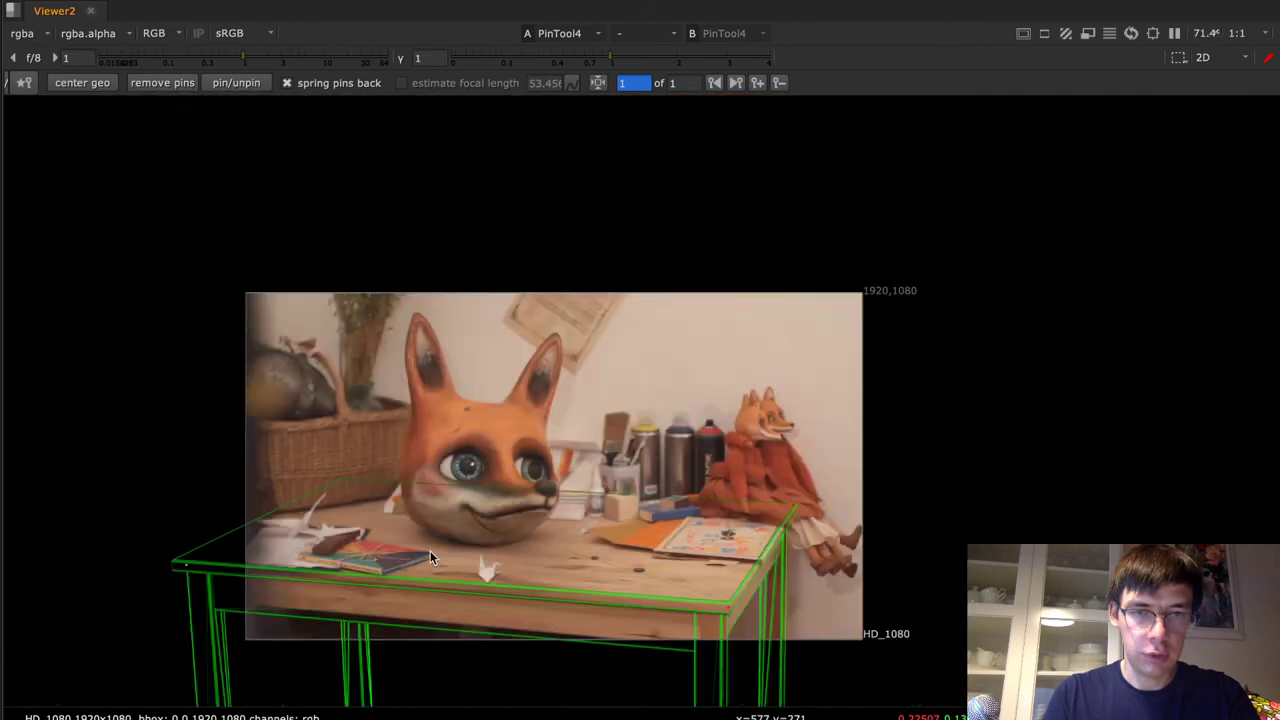
scroll(430, 550, up, 3)
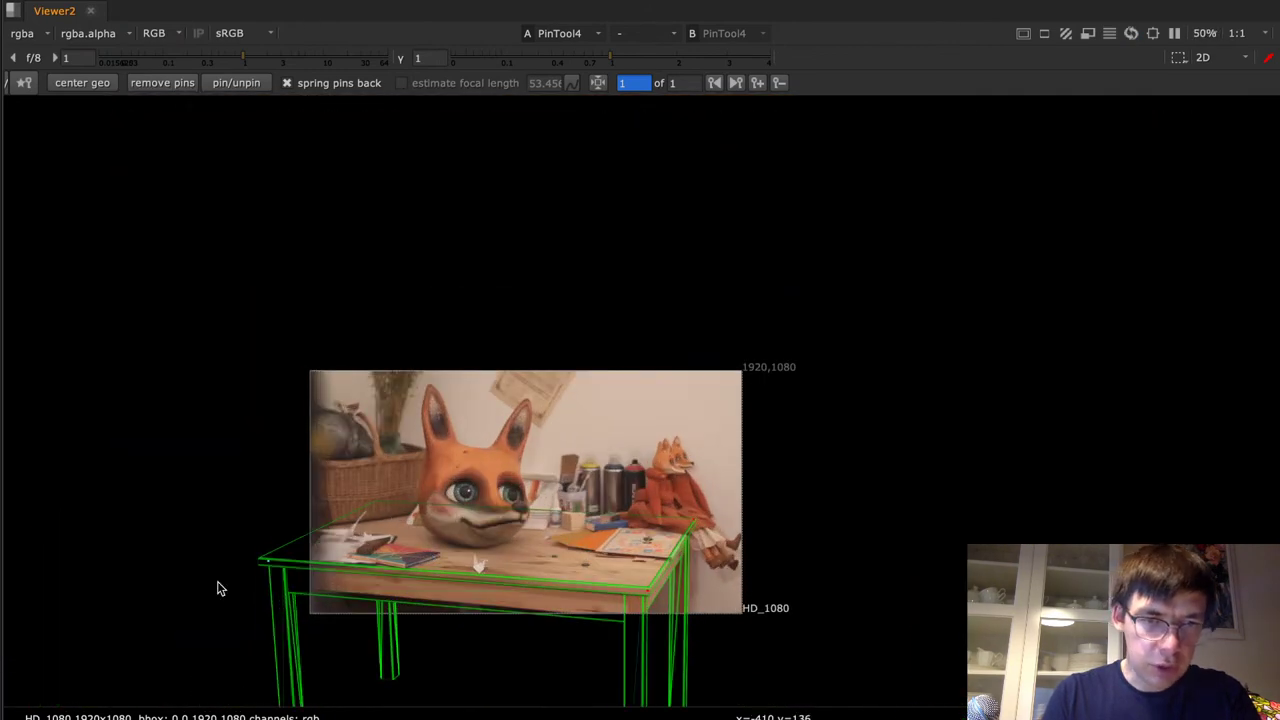
drag(268, 564, 235, 568)
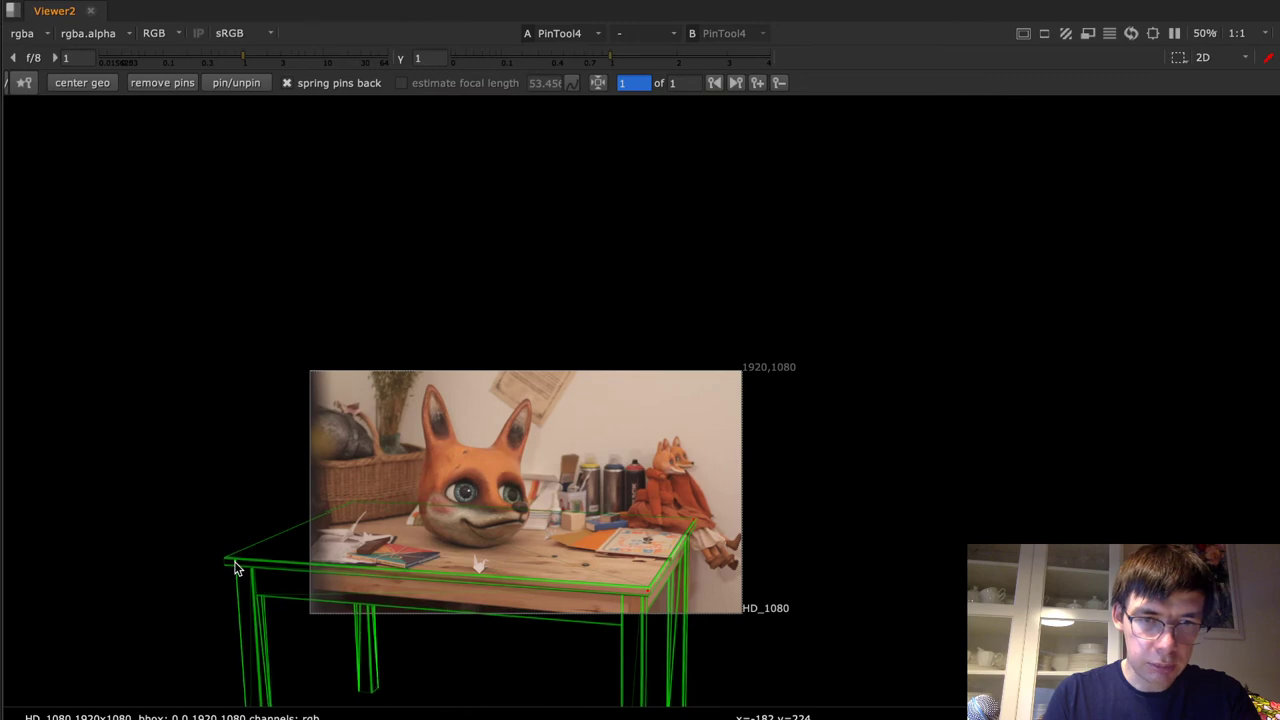
scroll(391, 623, up, 7)
scroll(391, 623, down, 4)
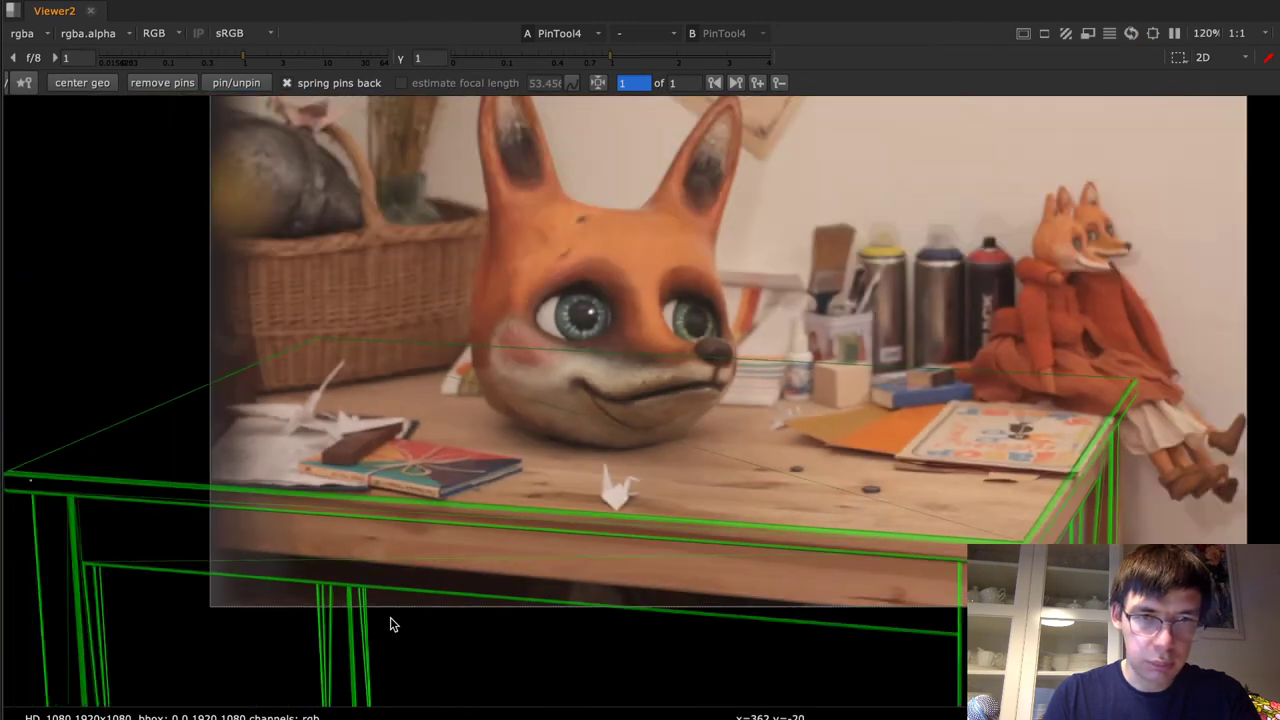
Fine-tune the table model's front right, rear right and front left pins to match the edges of the filmed tabletop
drag(1022, 553, 1024, 558)
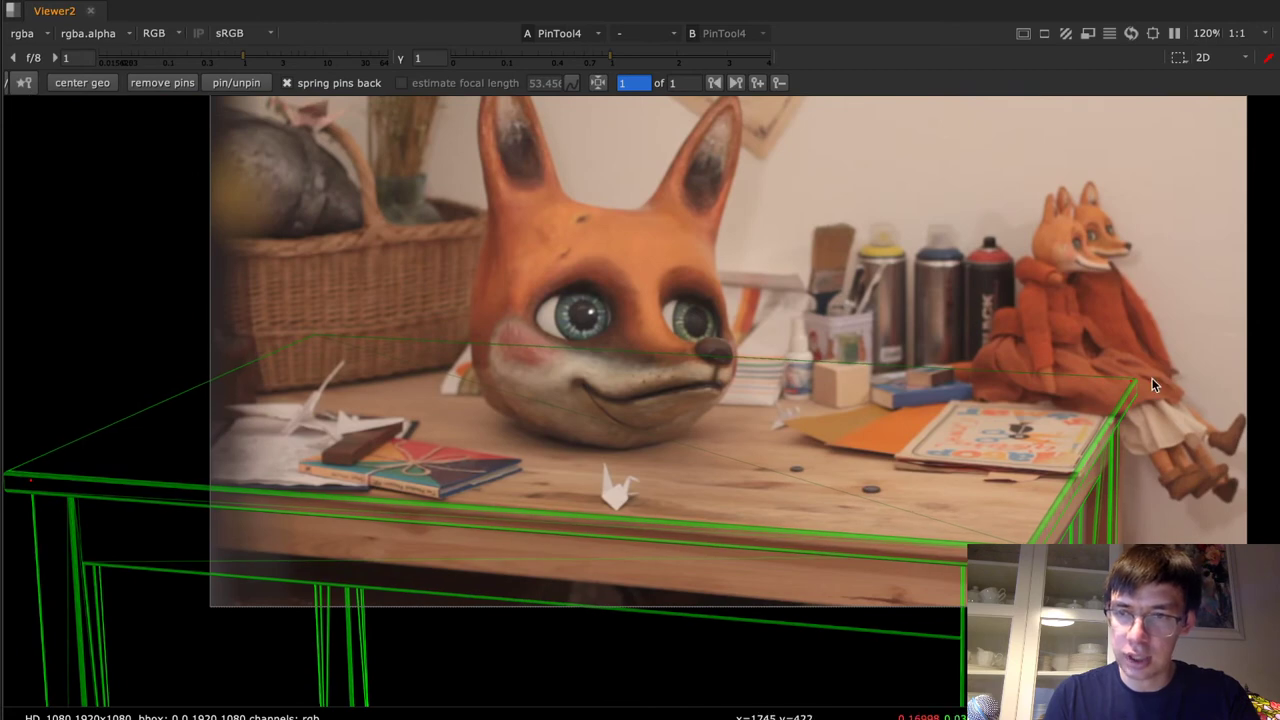
drag(1134, 383, 1126, 382)
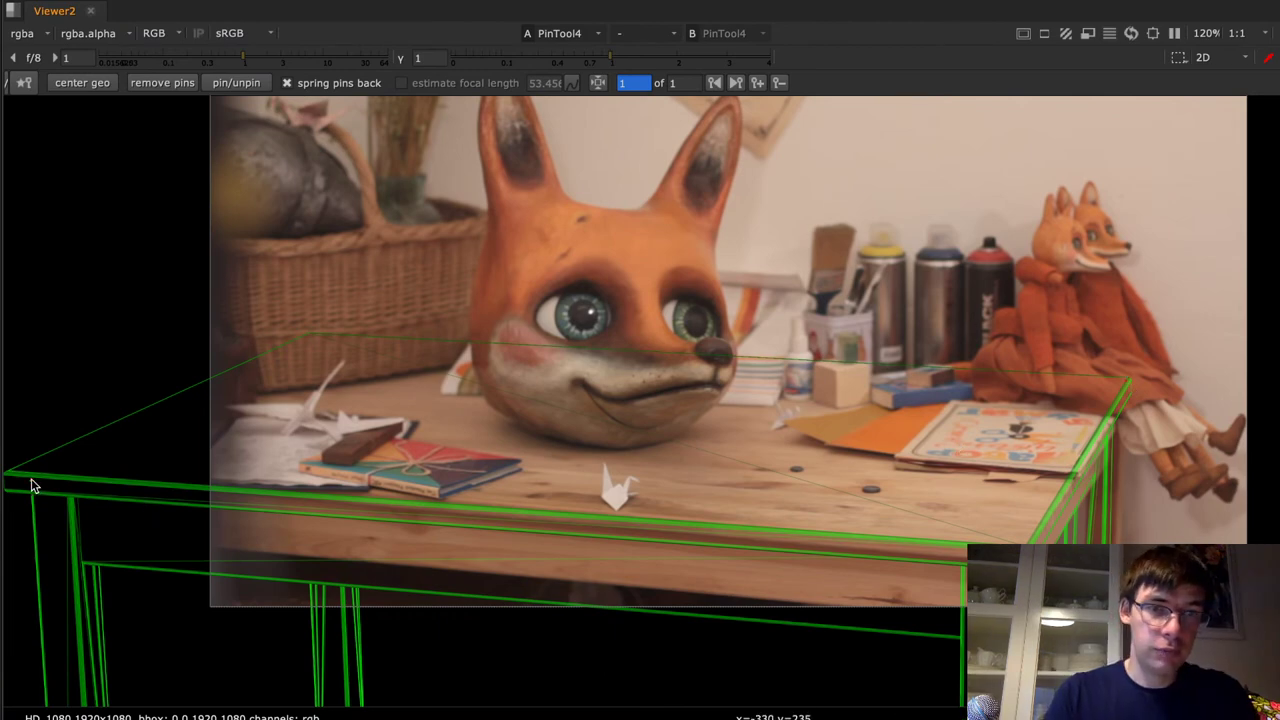
drag(31, 480, 5, 477)
drag(1027, 565, 1027, 562)
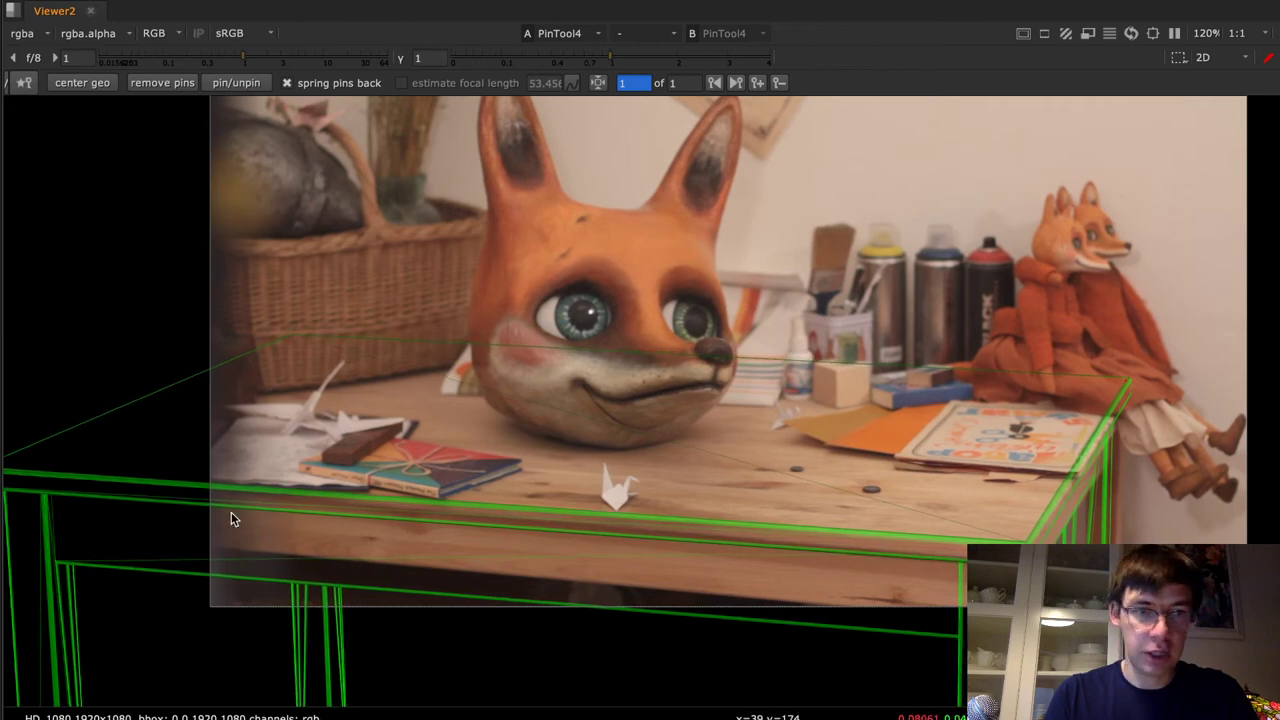
middle_drag(53, 476, 128, 428)
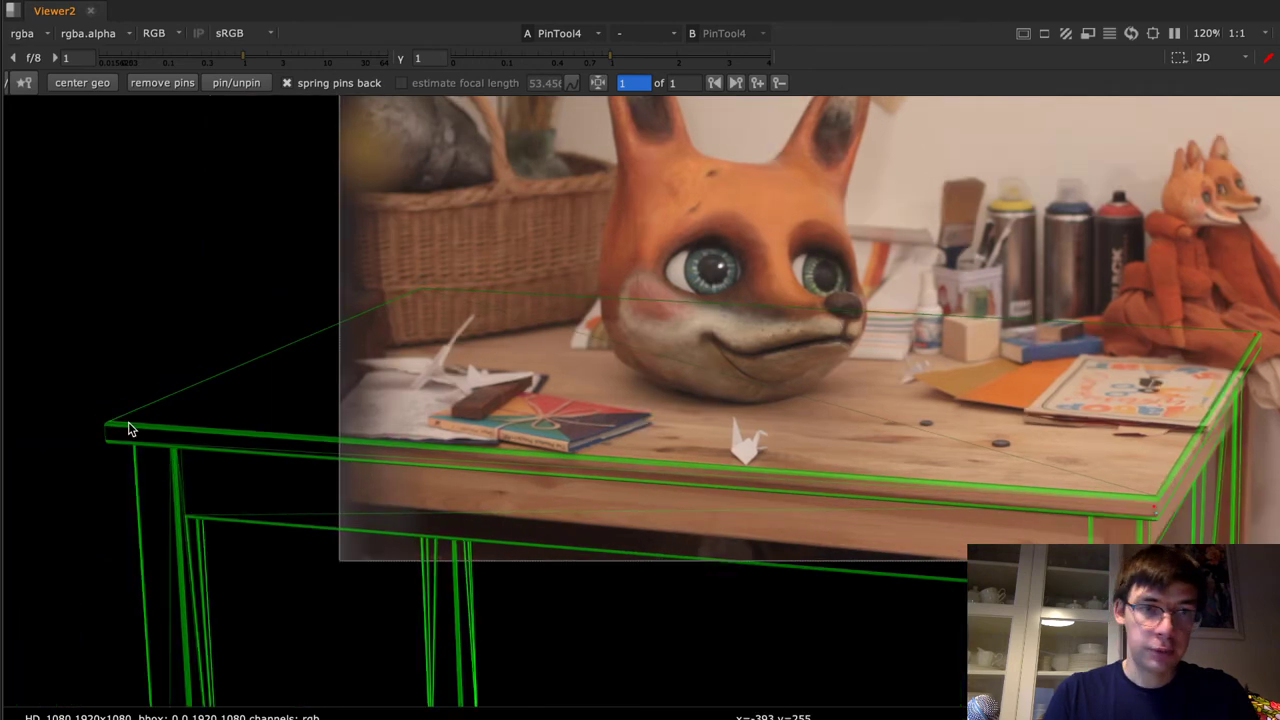
click(128, 428)
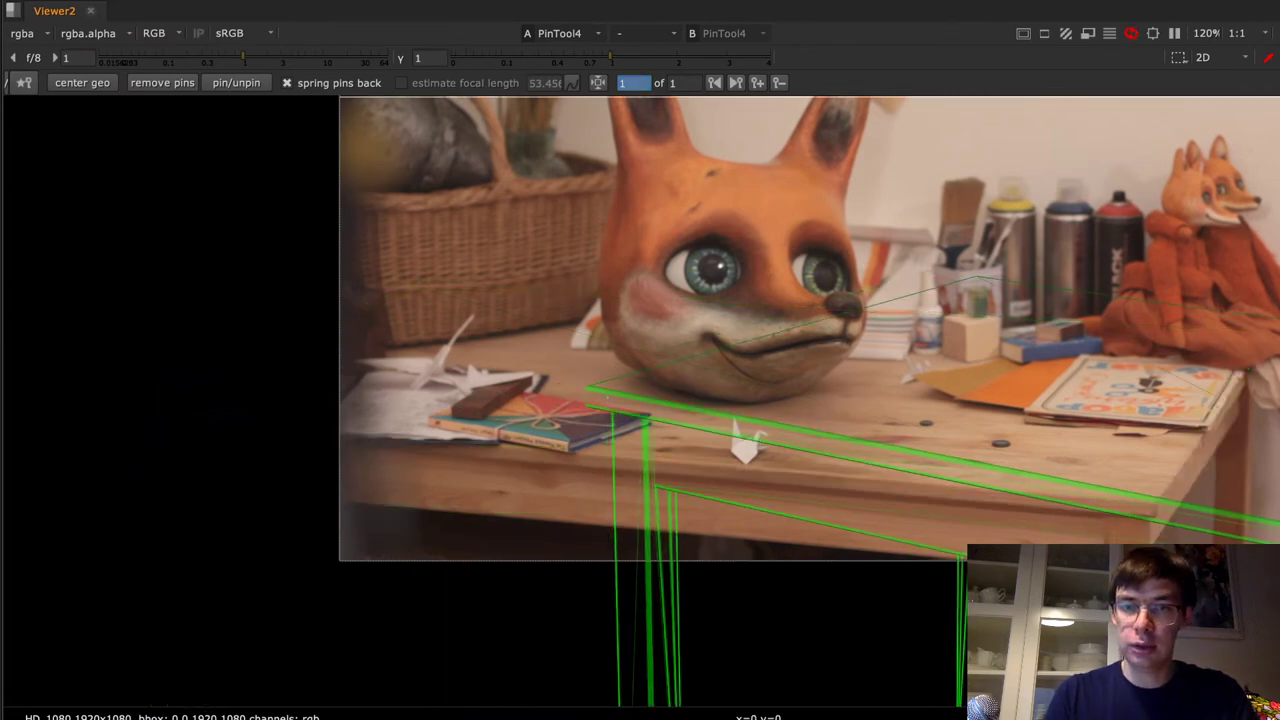
Restore the full workspace layout, go to frame 100, and set PinTool4's scale to 0.52
scroll(746, 471, down, 5)
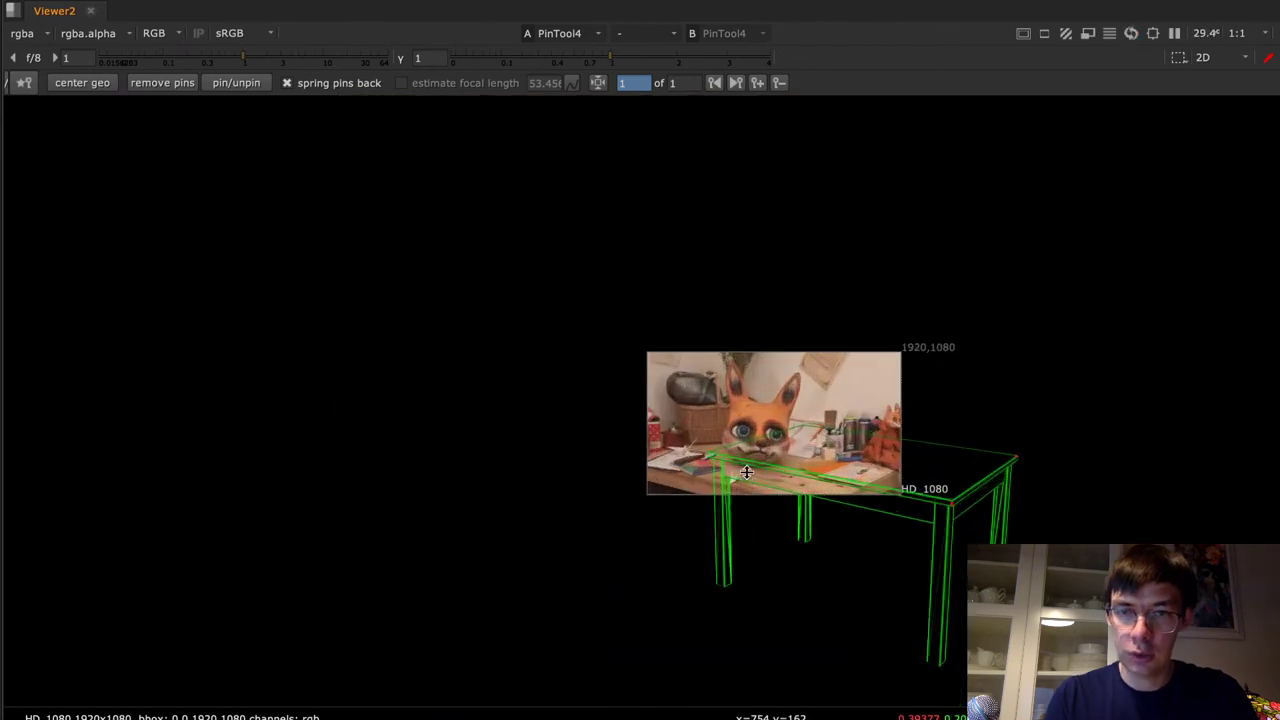
key(space)
middle_drag(674, 249, 487, 384)
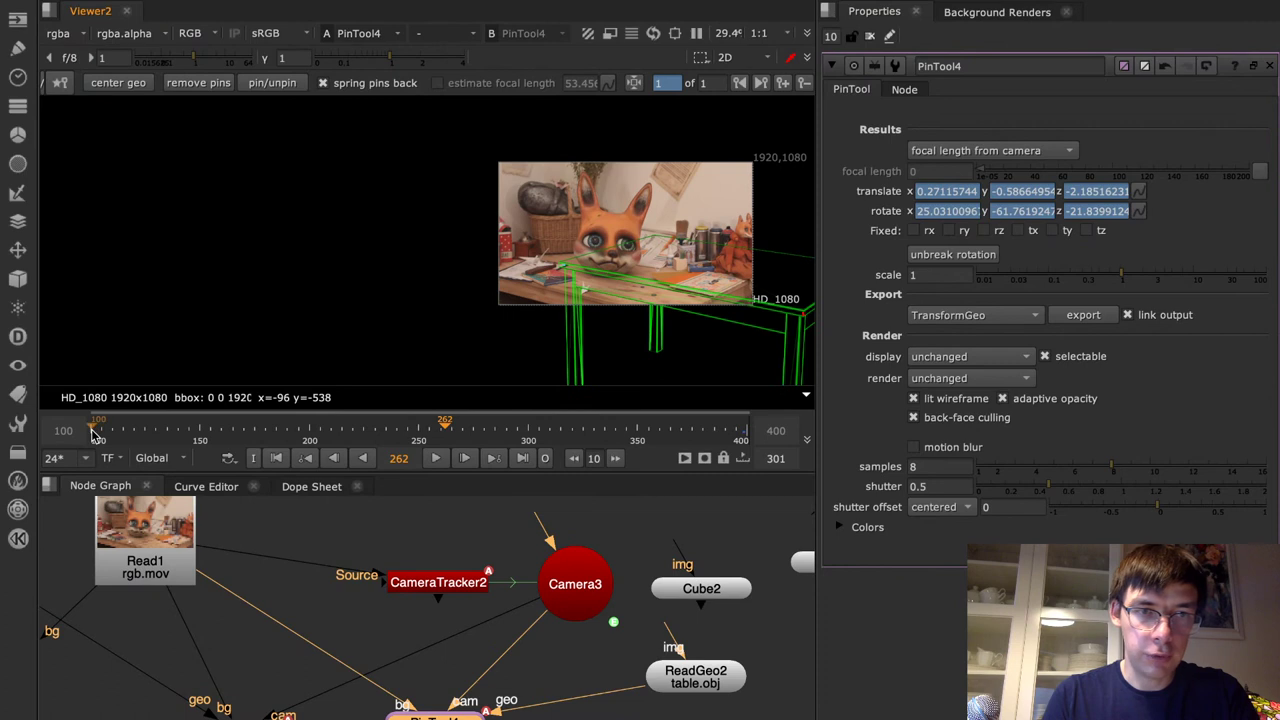
click(94, 432)
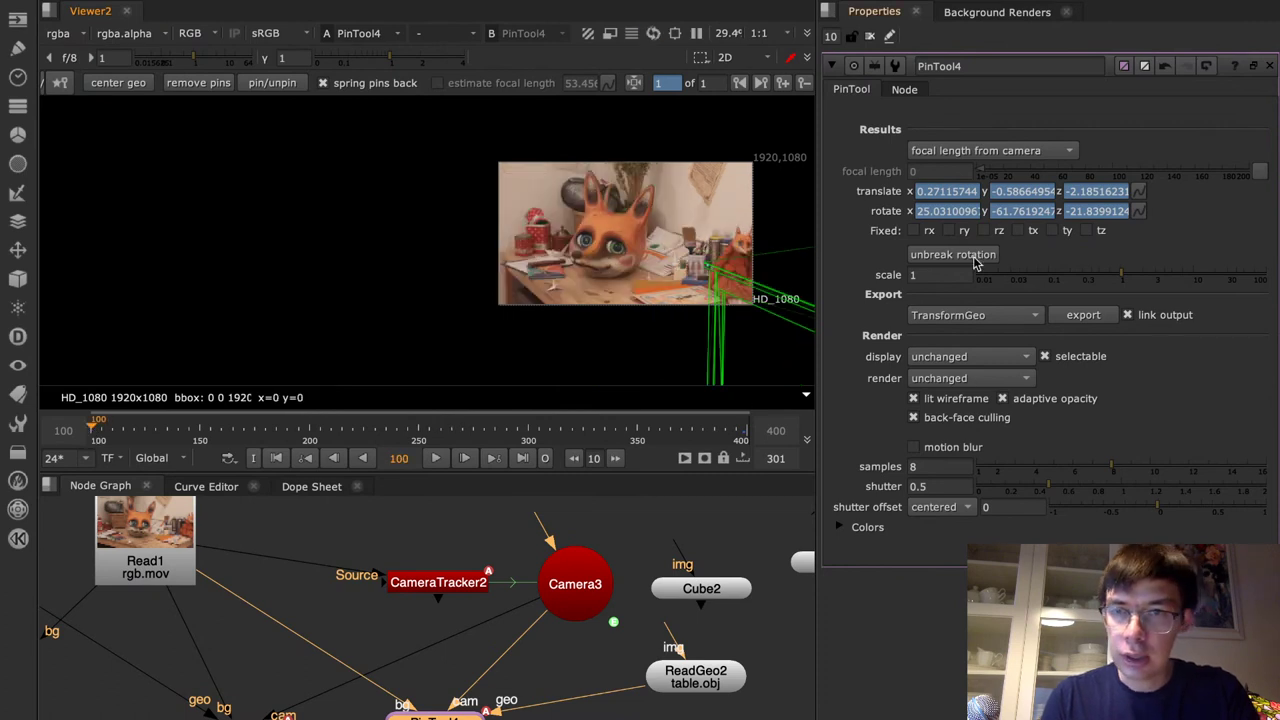
double_click(940, 275)
text(.52)
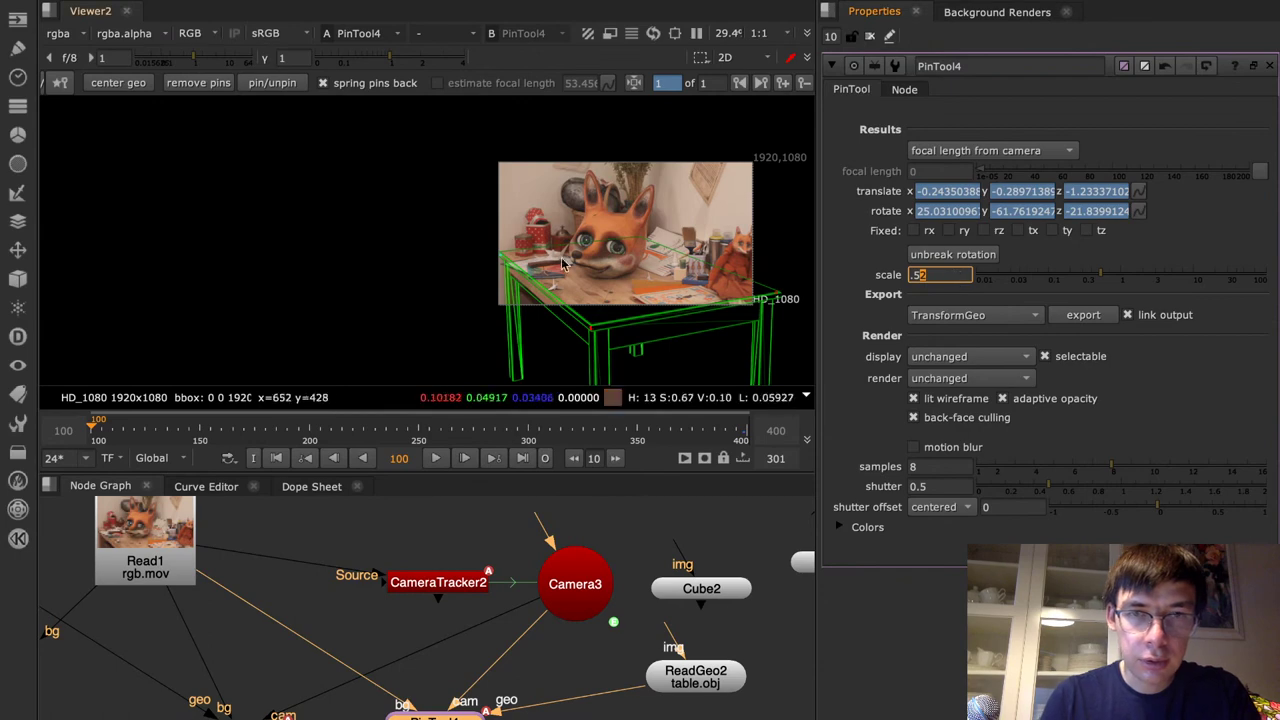
Move the pin at the table model's nearest corner slightly down and outward at frame 100 to refine the alignment
scroll(547, 264, up, 5)
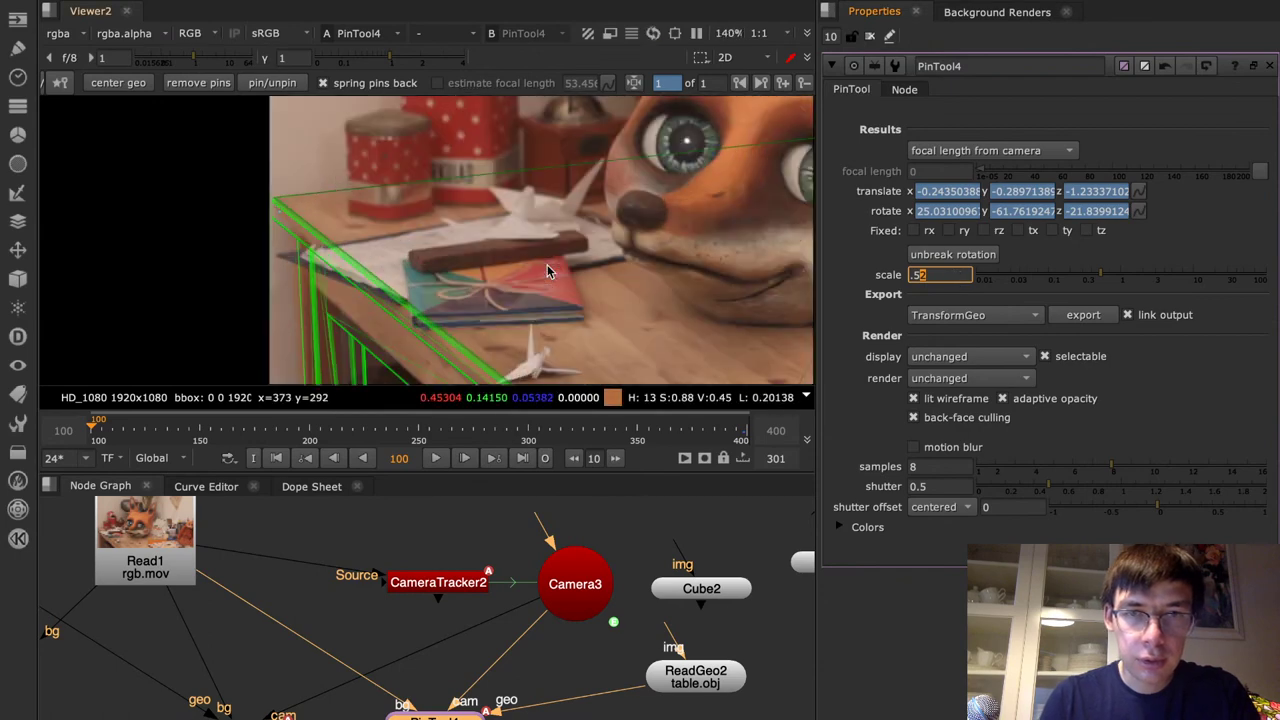
middle_drag(659, 304, 487, 191)
scroll(452, 294, down, 3)
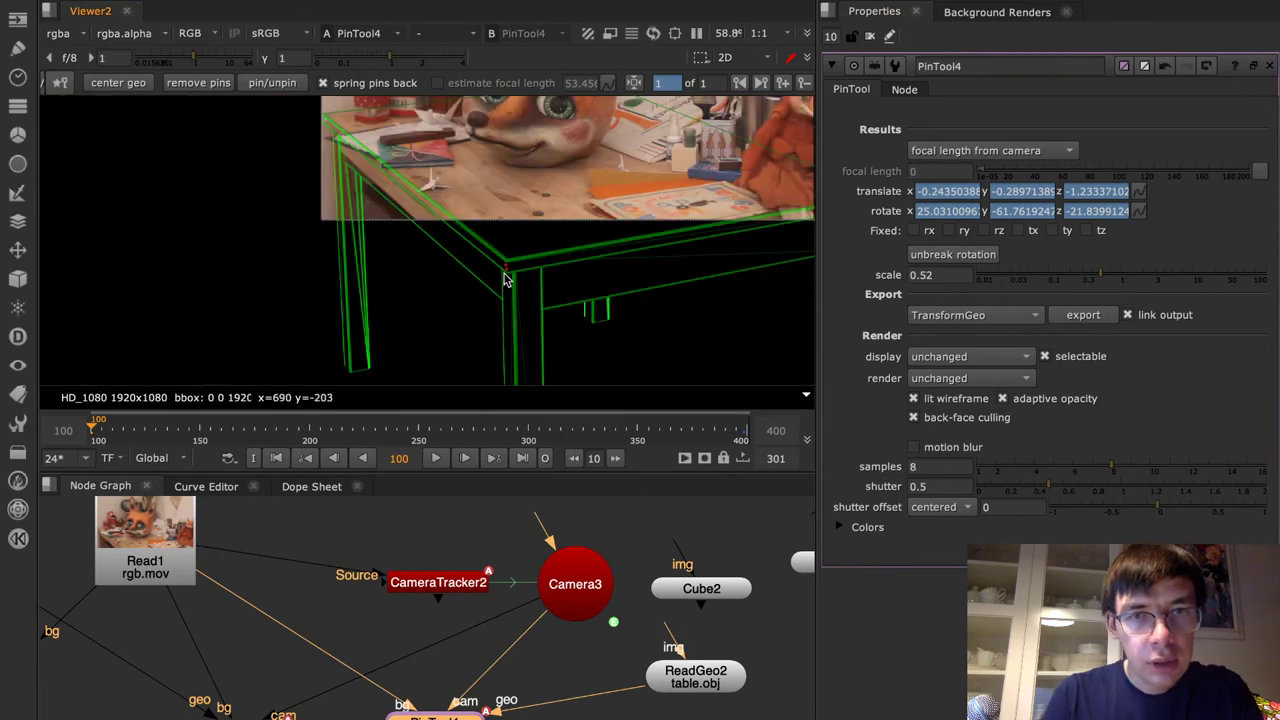
scroll(504, 273, up, 3)
scroll(505, 280, down, 4)
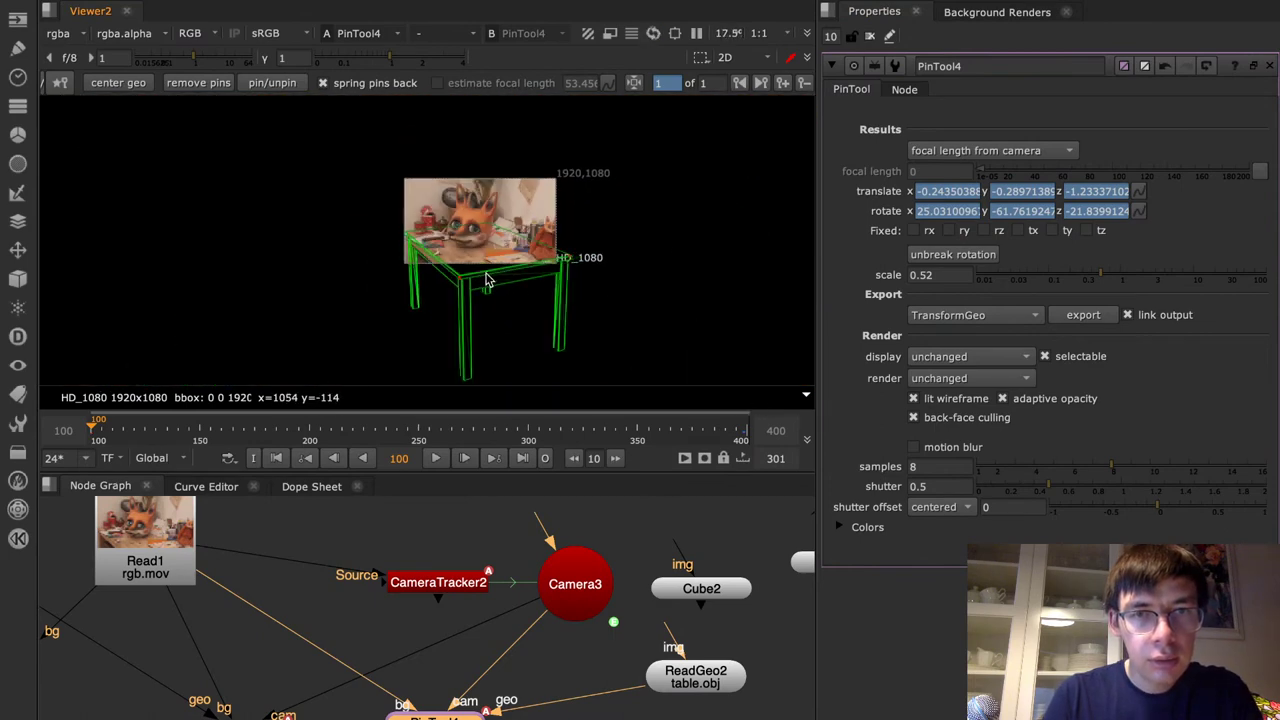
scroll(480, 268, up, 2)
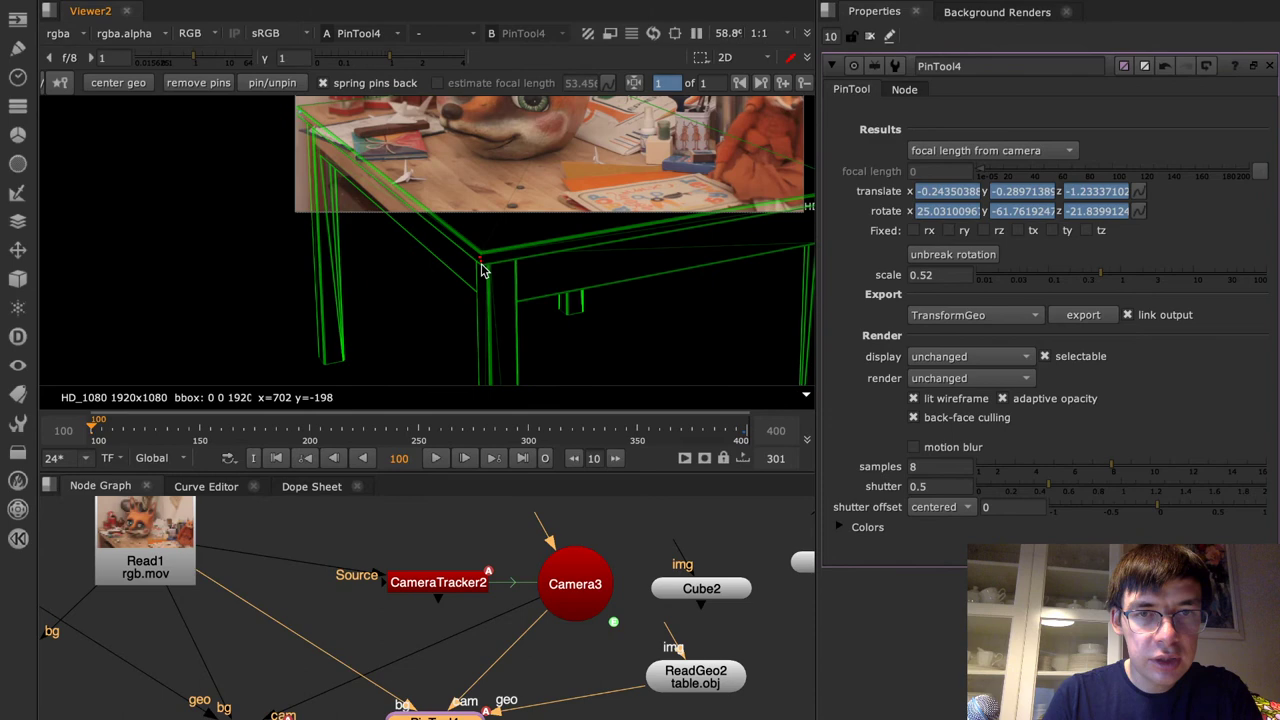
scroll(482, 270, up, 2)
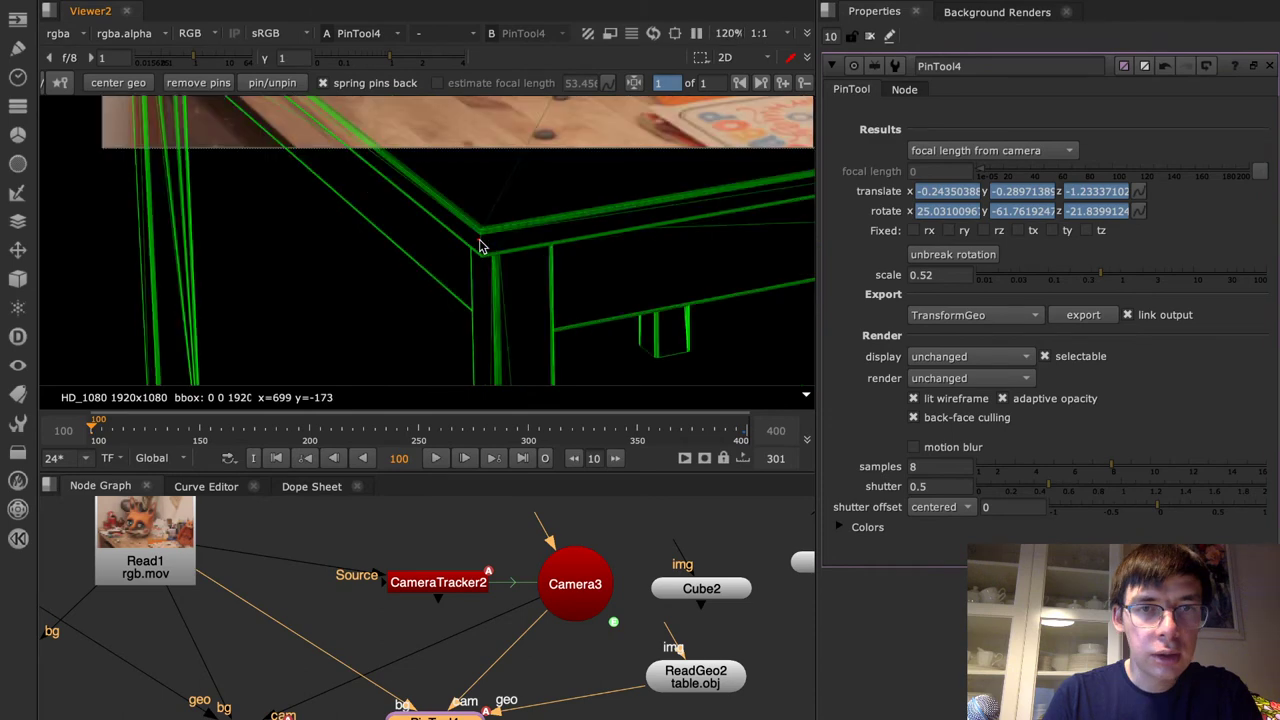
drag(480, 241, 475, 250)
scroll(502, 221, down, 3)
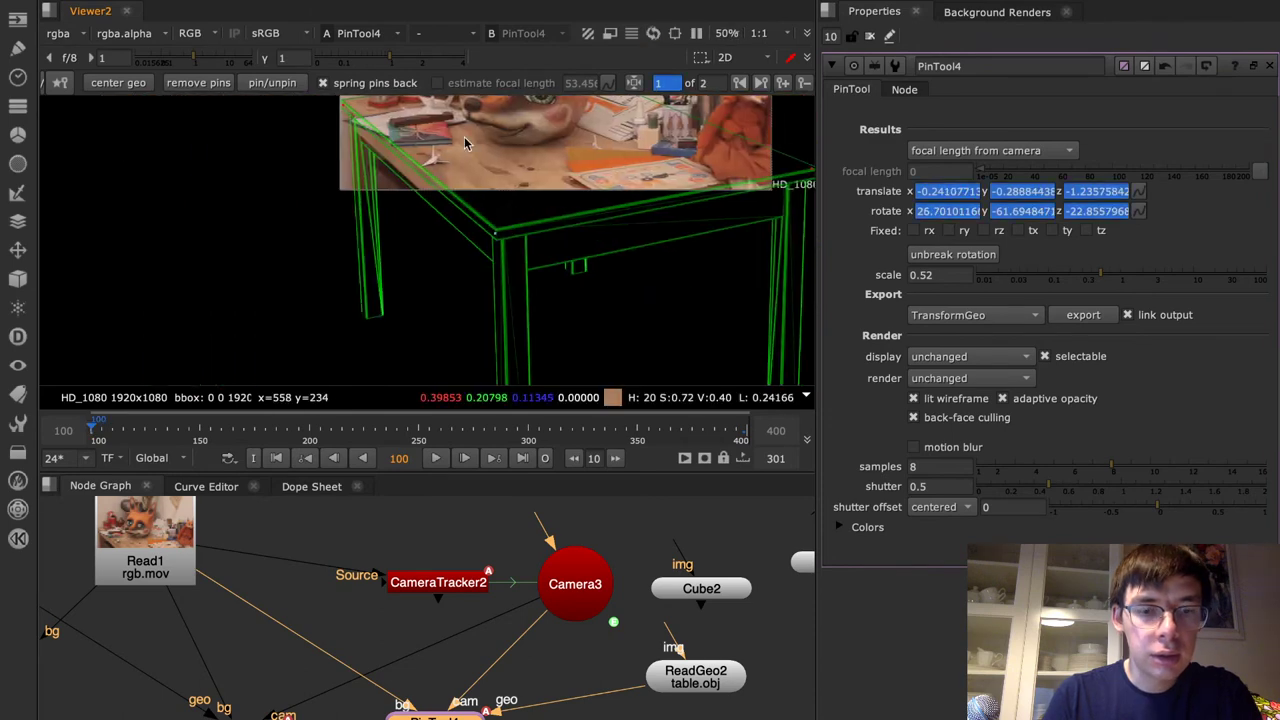
Try shifting the table model's far left leg slightly outward and up with a pin, and undo that adjustment
drag(371, 237, 362, 229)
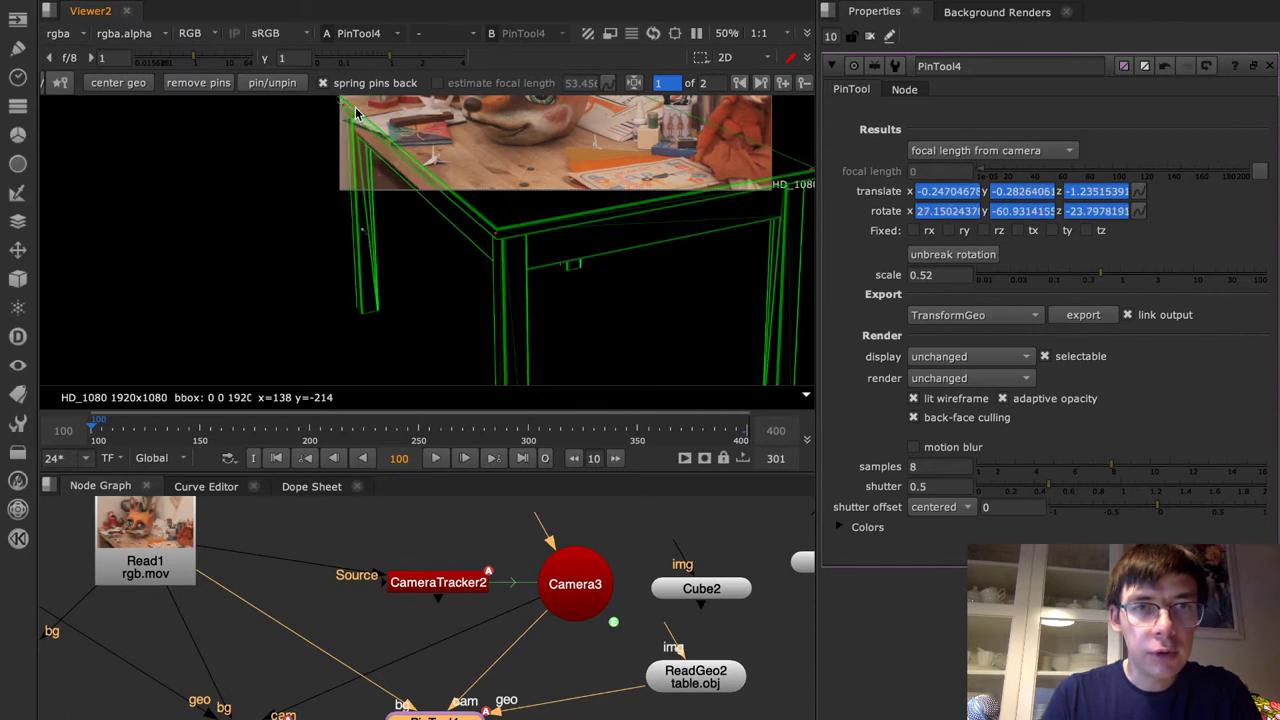
key(ctrl+z)
key(ctrl+shift+z)
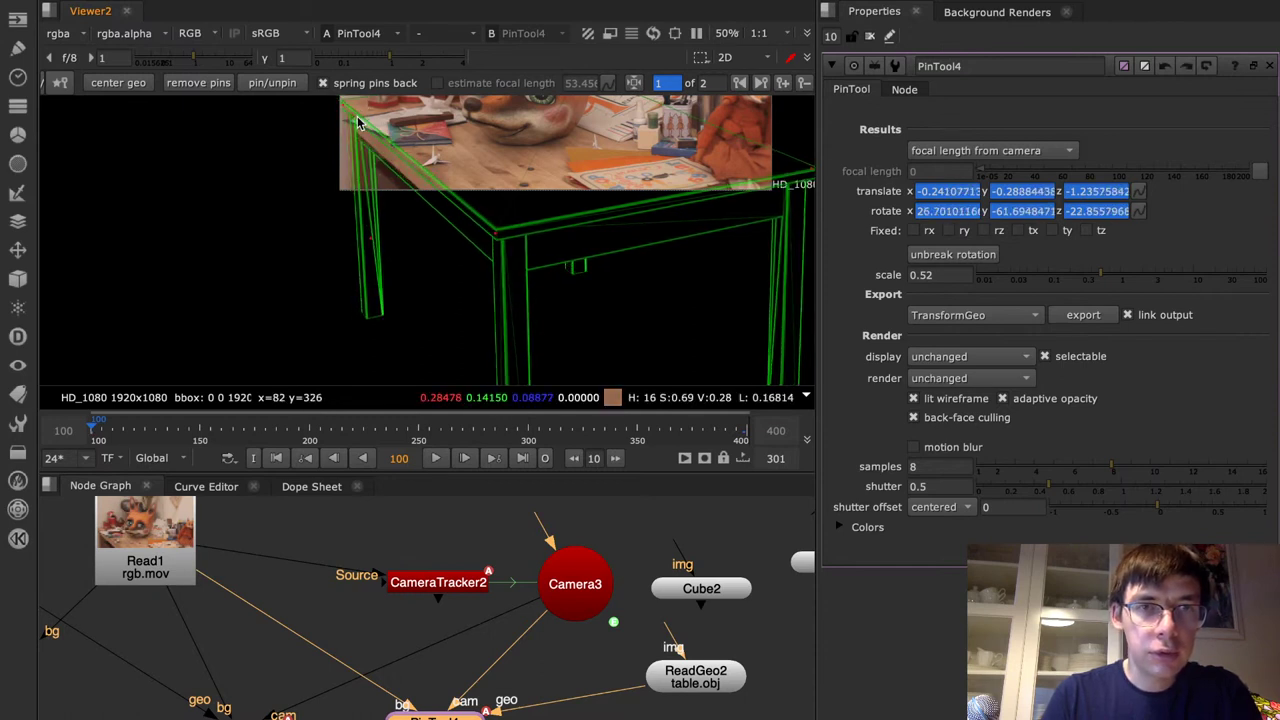
Undo the last pin adjustment made to the table geometry
scroll(357, 116, up, 5)
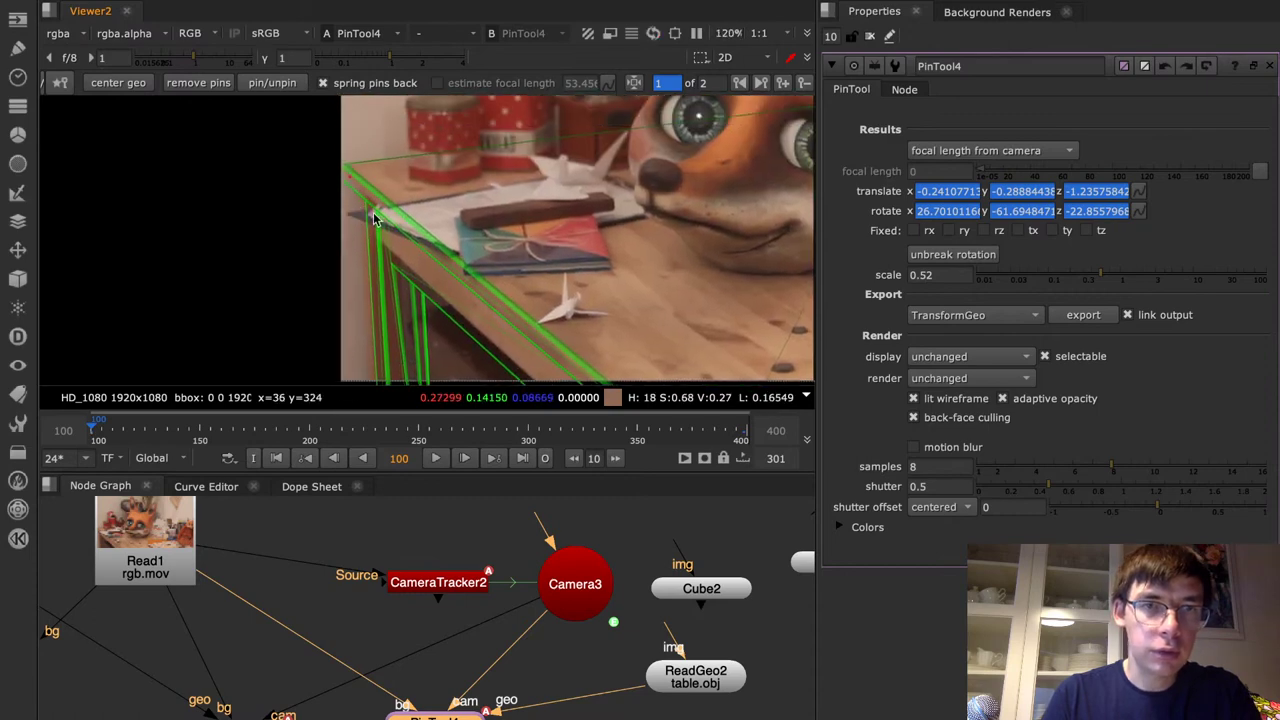
key(ctrl+z)
middle_drag(638, 255, 214, 80)
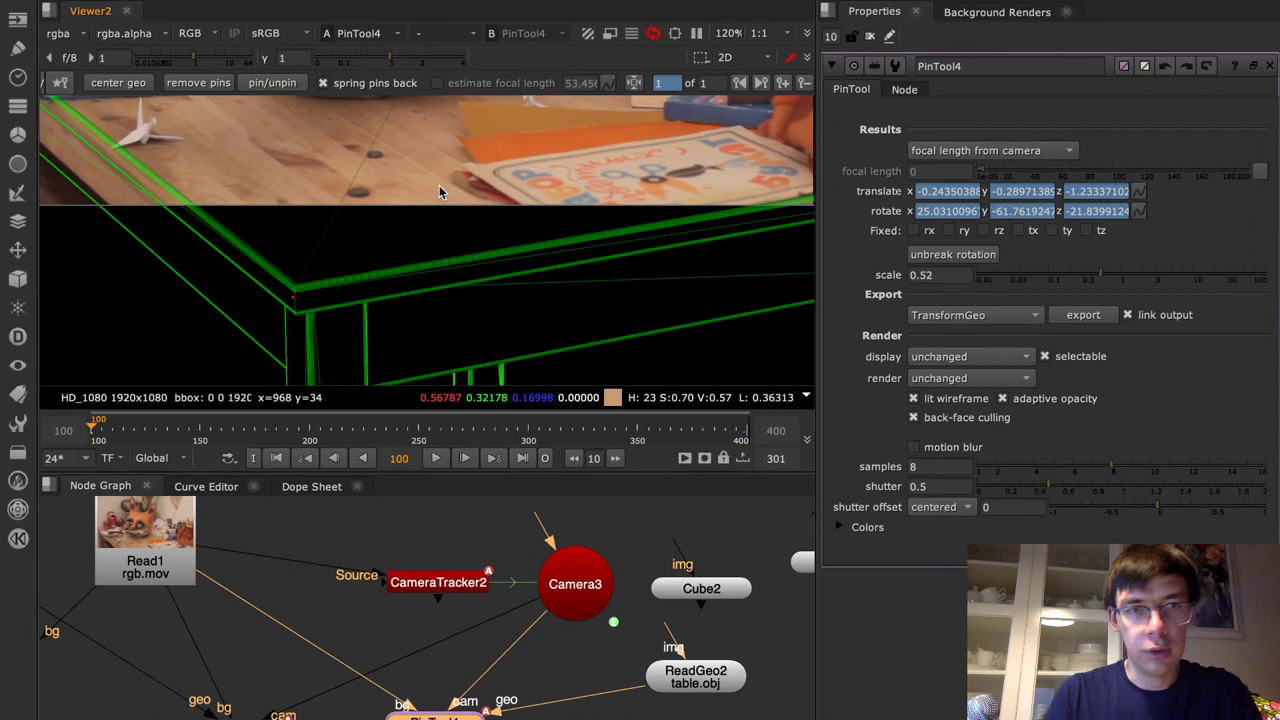
Check the pinned table wireframe against the footage across the shot, and examine the camera's motion around the table in 3D
key(ctrl+shift+Right)
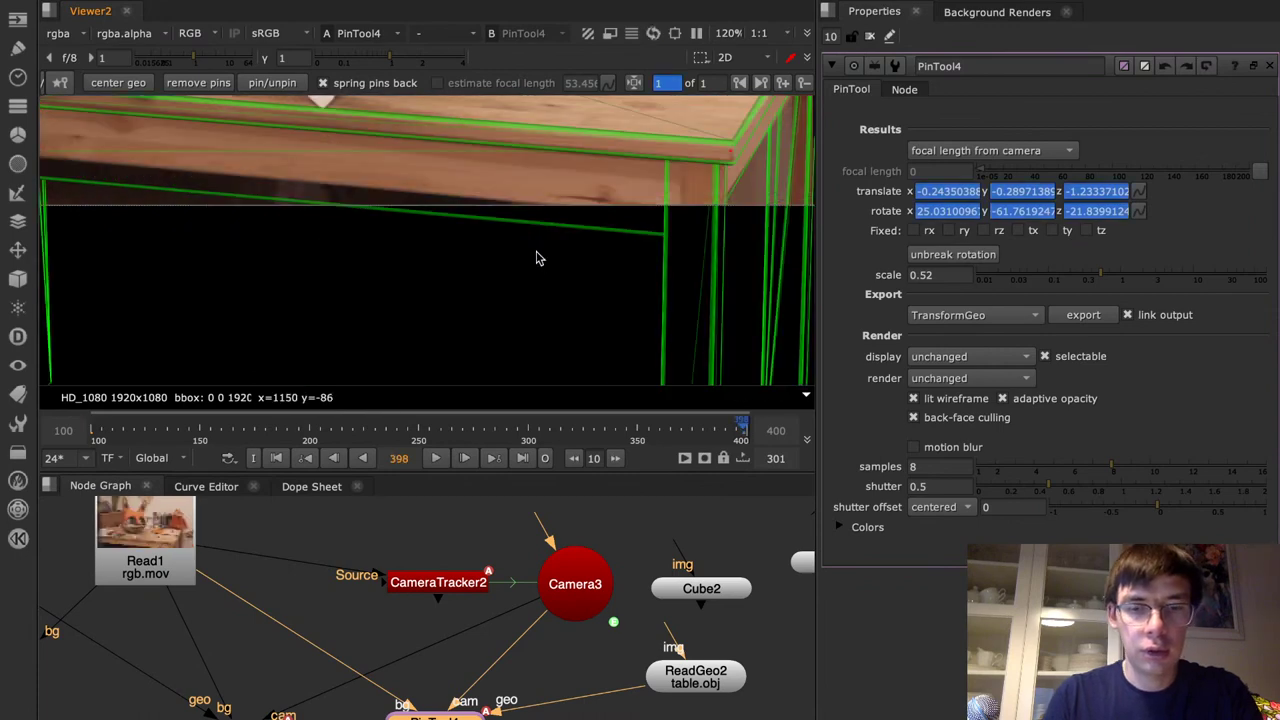
scroll(537, 258, down, 4)
scroll(446, 309, up, 2)
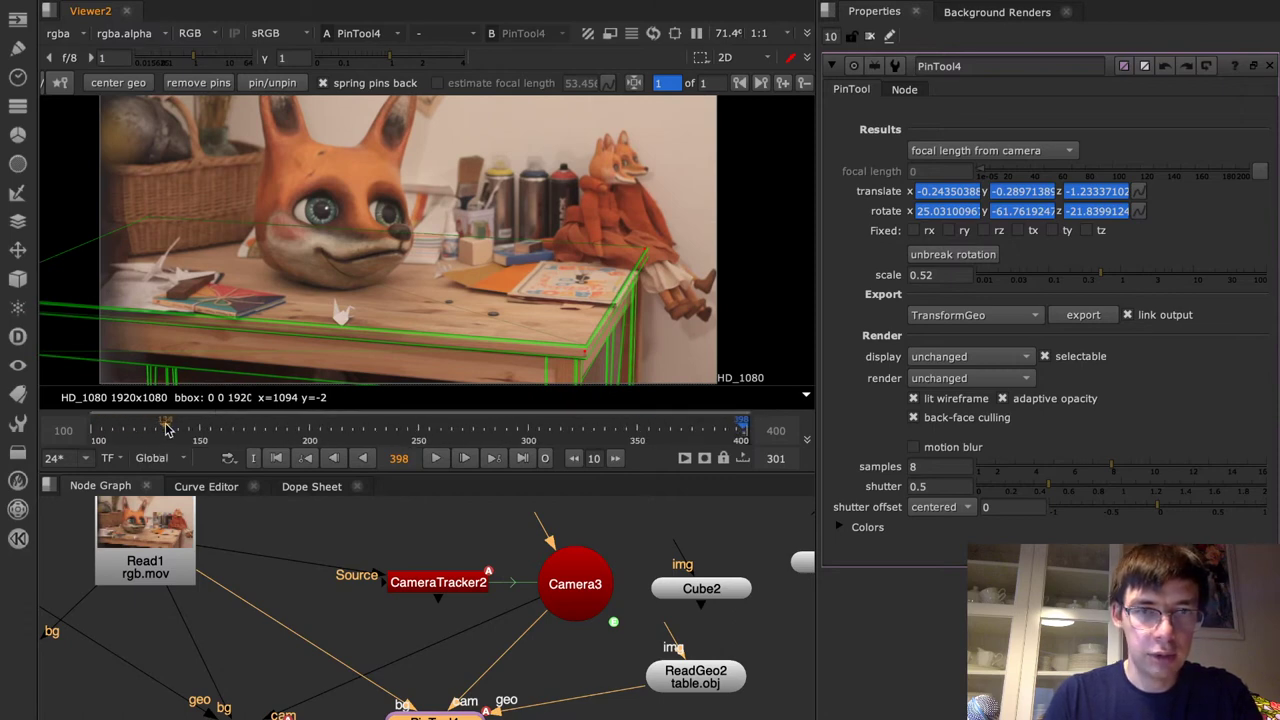
click(96, 432)
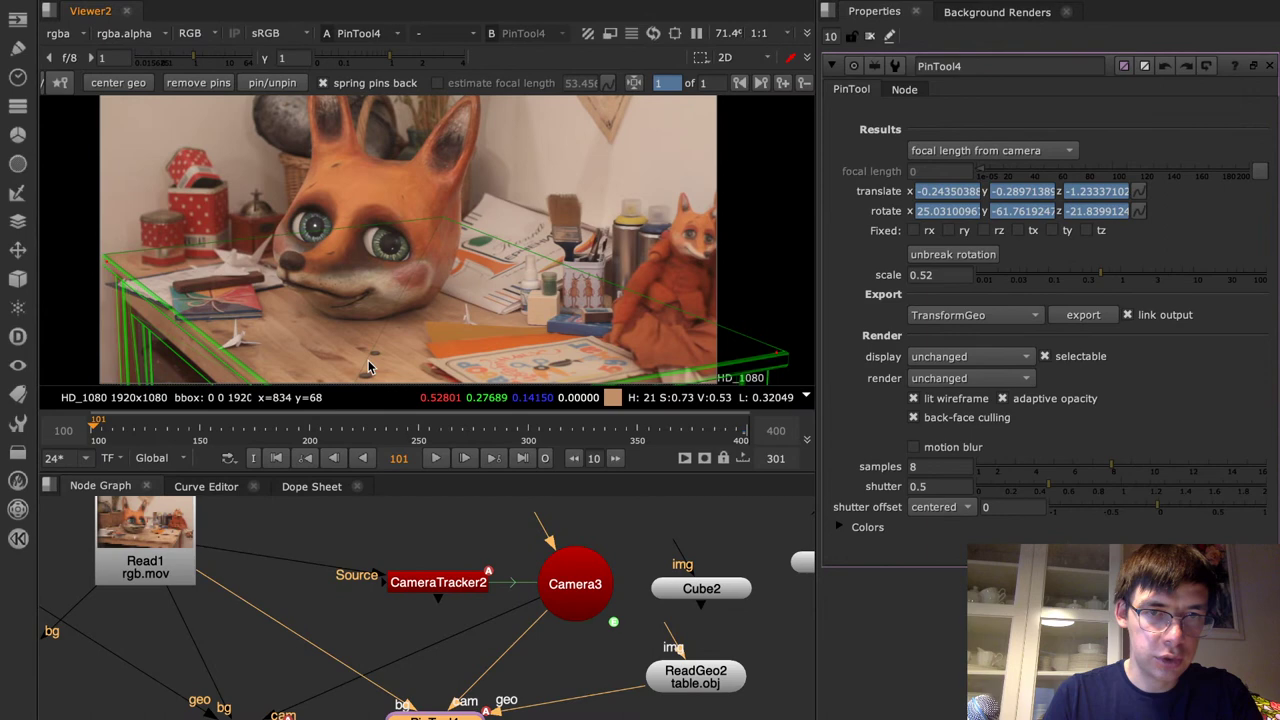
drag(276, 430, 735, 449)
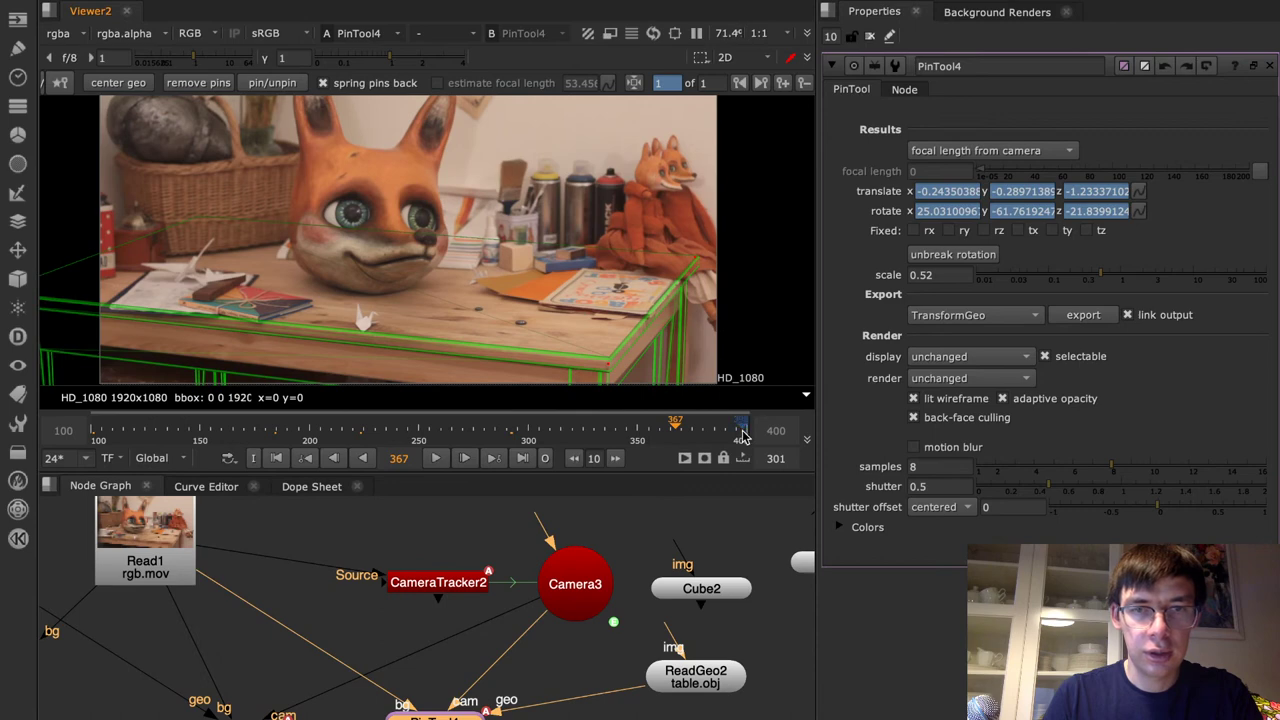
click(742, 434)
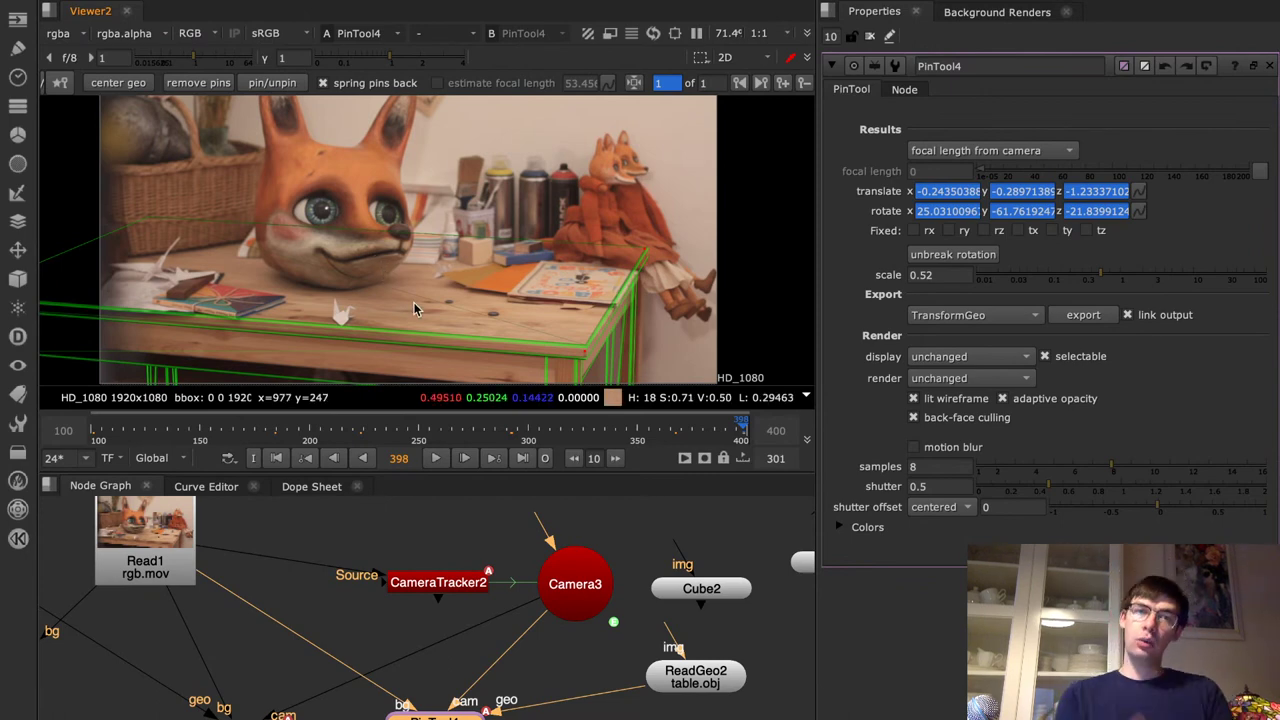
key(Tab)
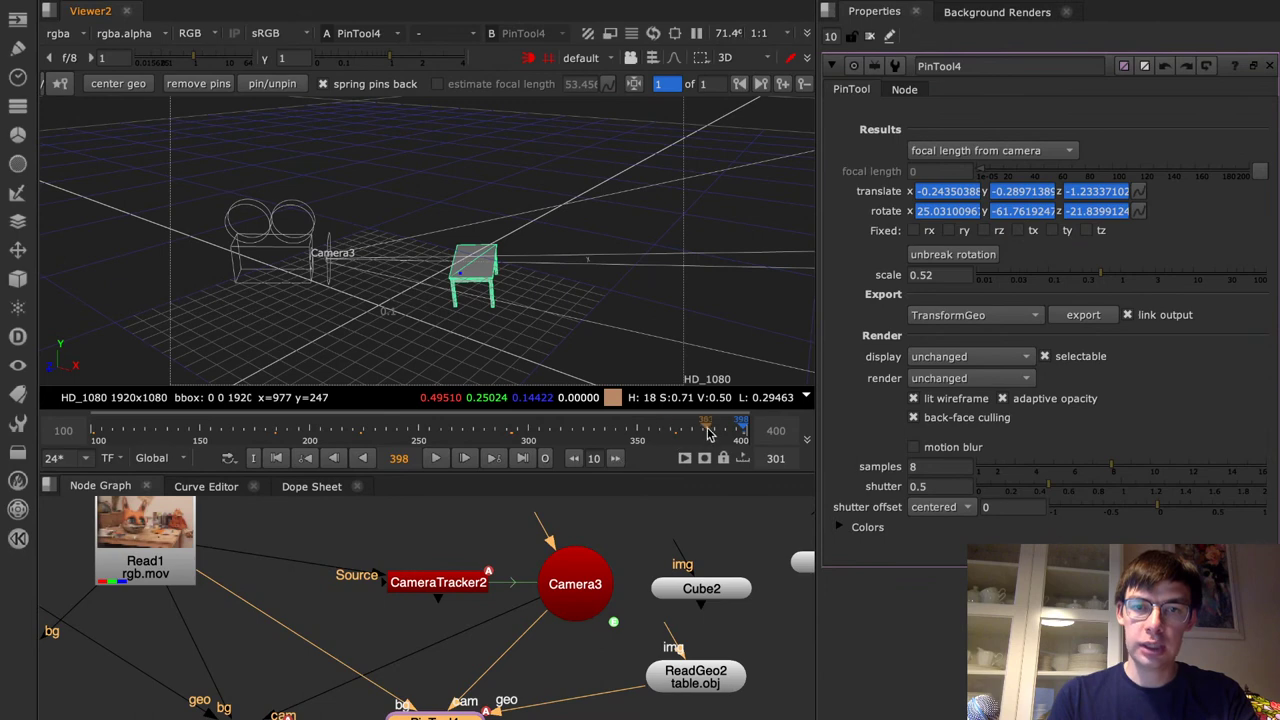
drag(718, 430, 545, 430)
drag(613, 398, 648, 470)
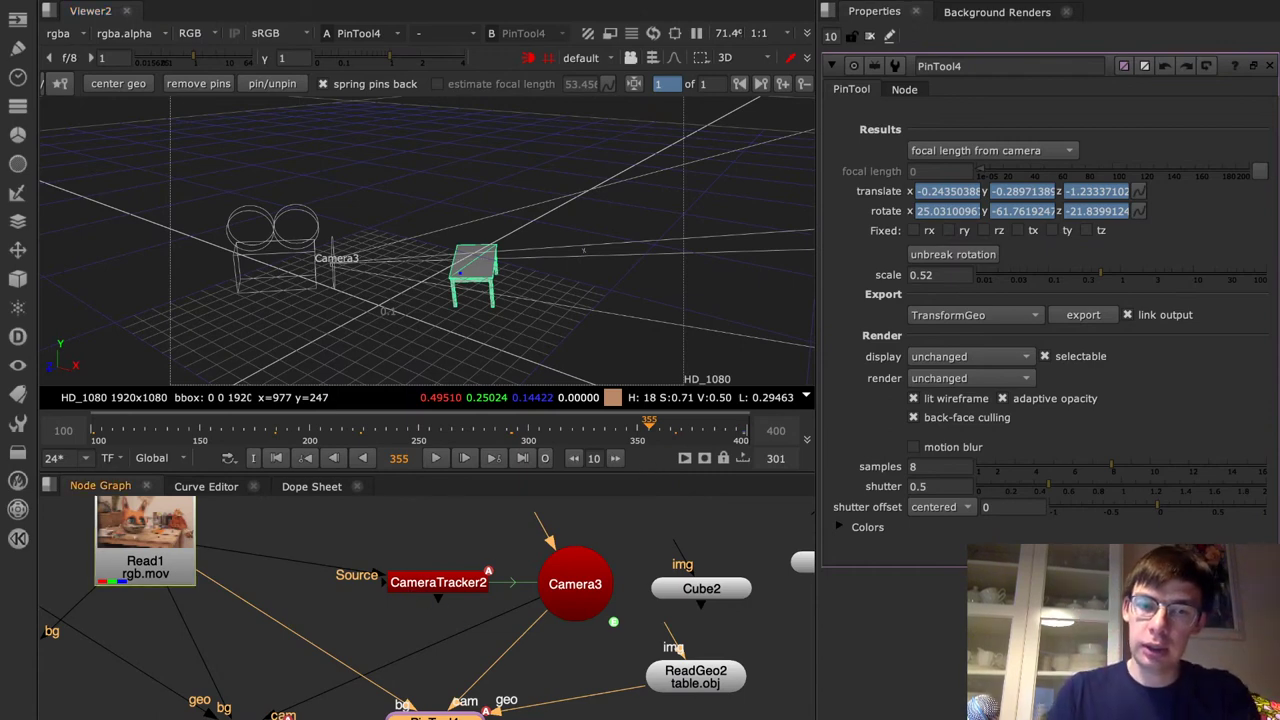
Export a tracked Camera from PinTool4 and move the exported camera node clear of PinTool4 in the node graph
click(967, 315)
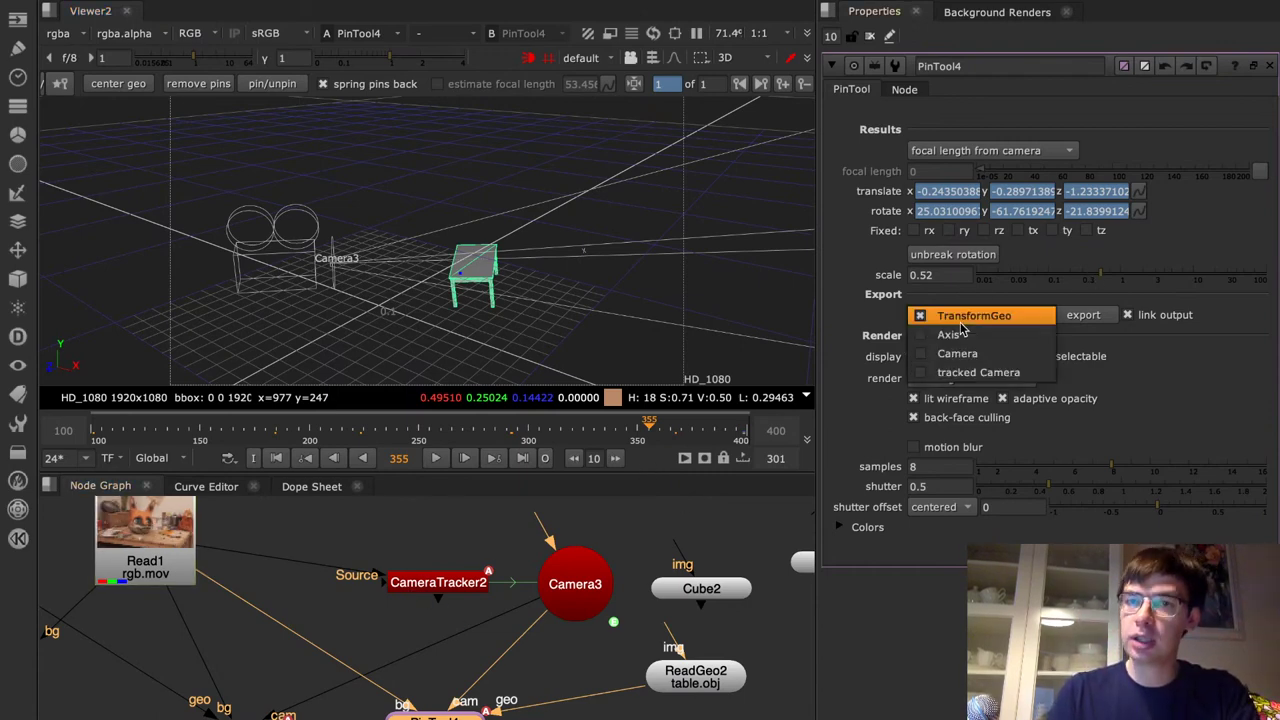
click(968, 373)
click(1096, 315)
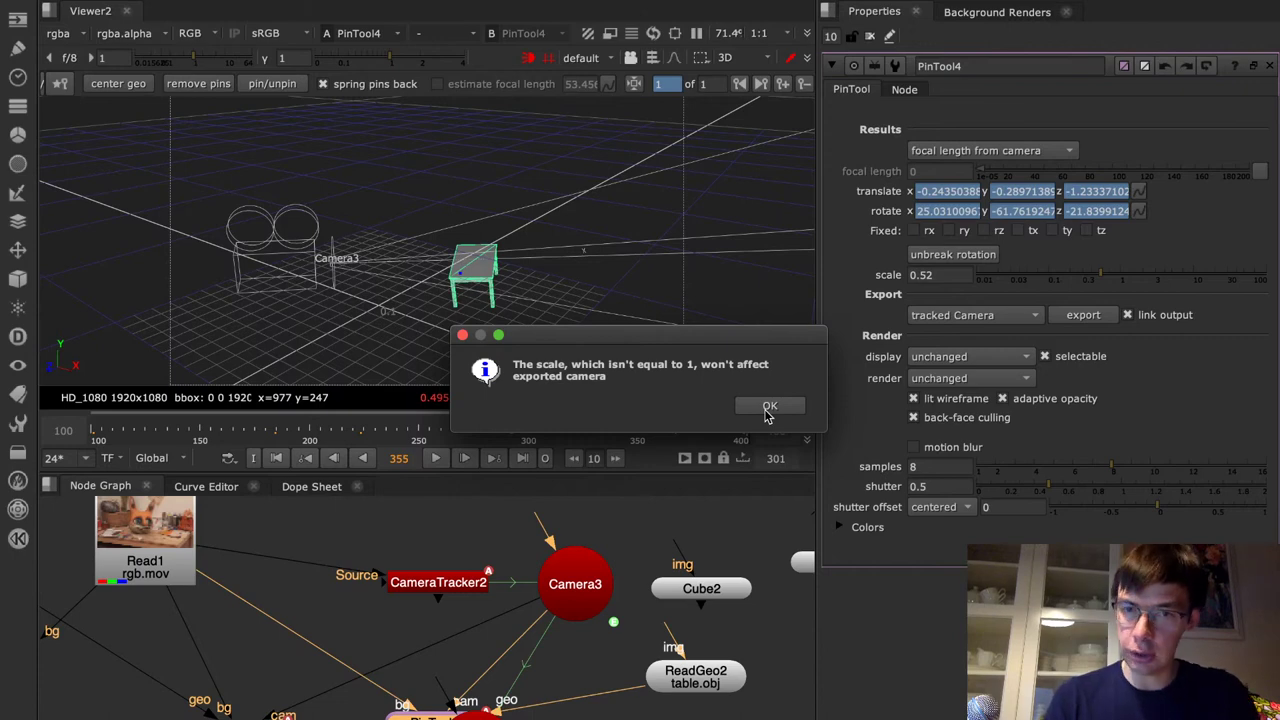
click(769, 408)
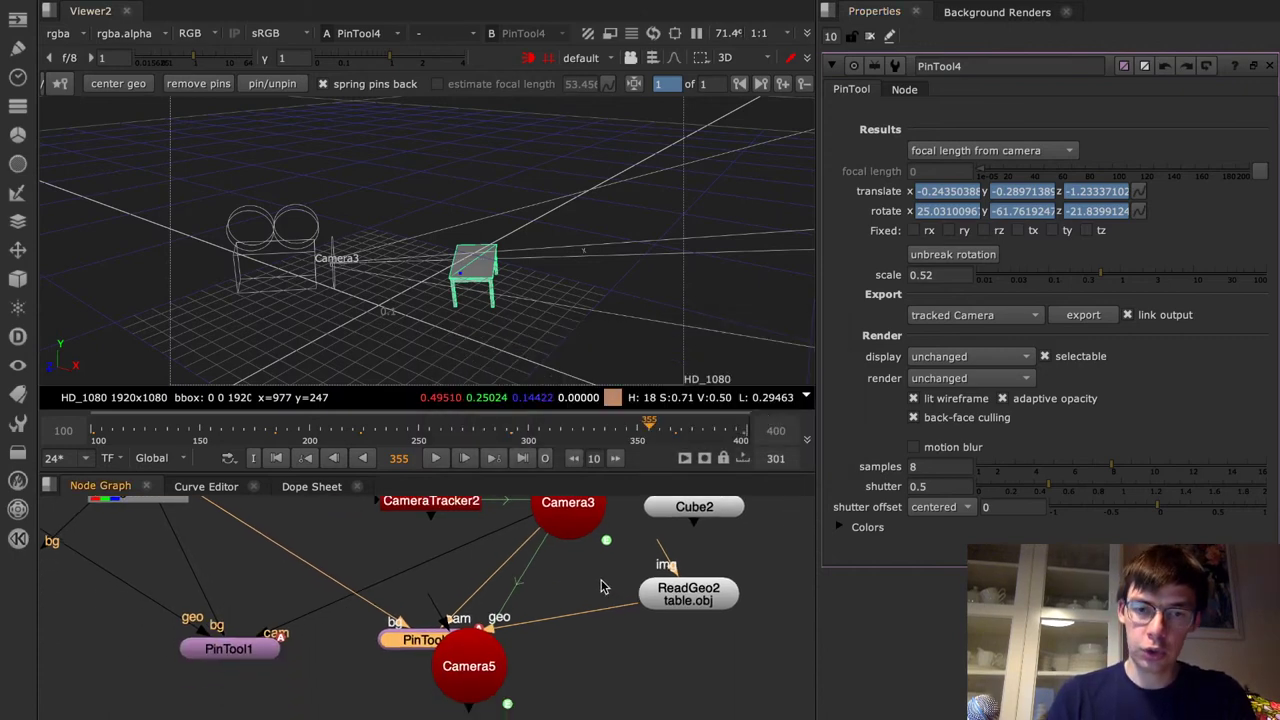
drag(430, 609, 545, 700)
middle_drag(658, 632, 575, 706)
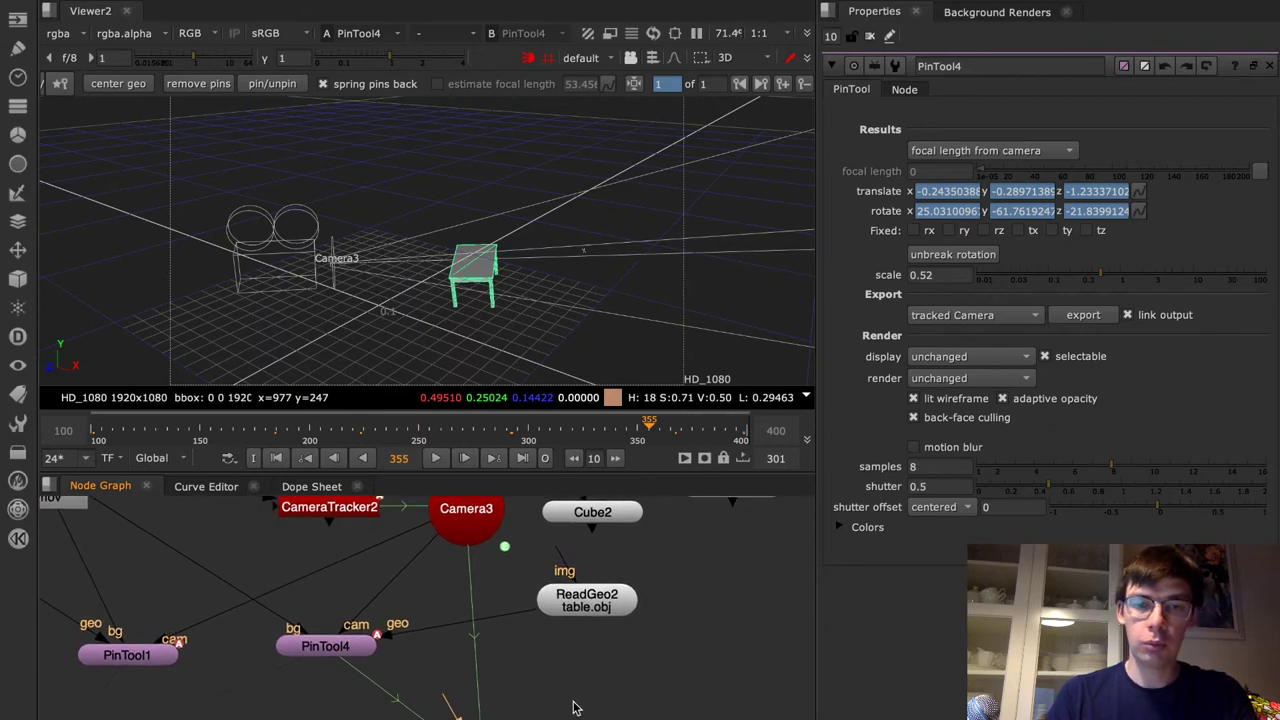
Insert a TransformGeo node after the ReadGeo2 node that loads table.obj
click(347, 650)
click(588, 603)
key(Tab)
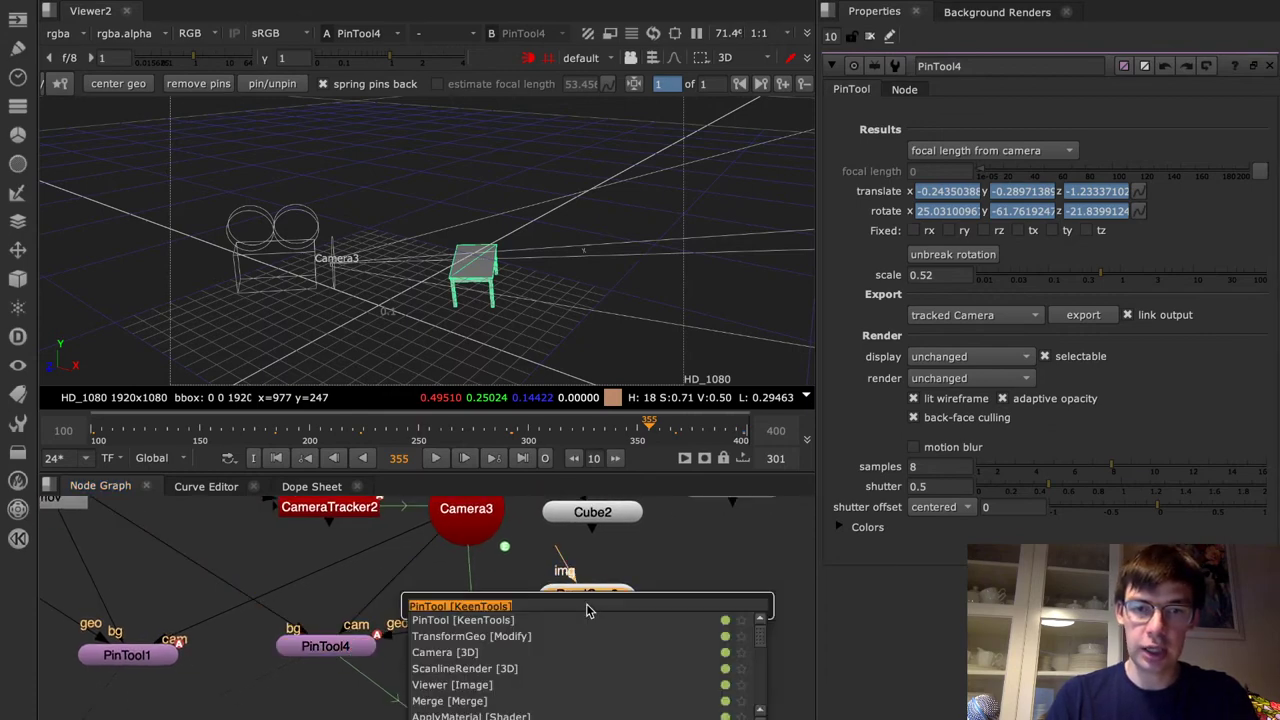
text(tra)
key(Down)
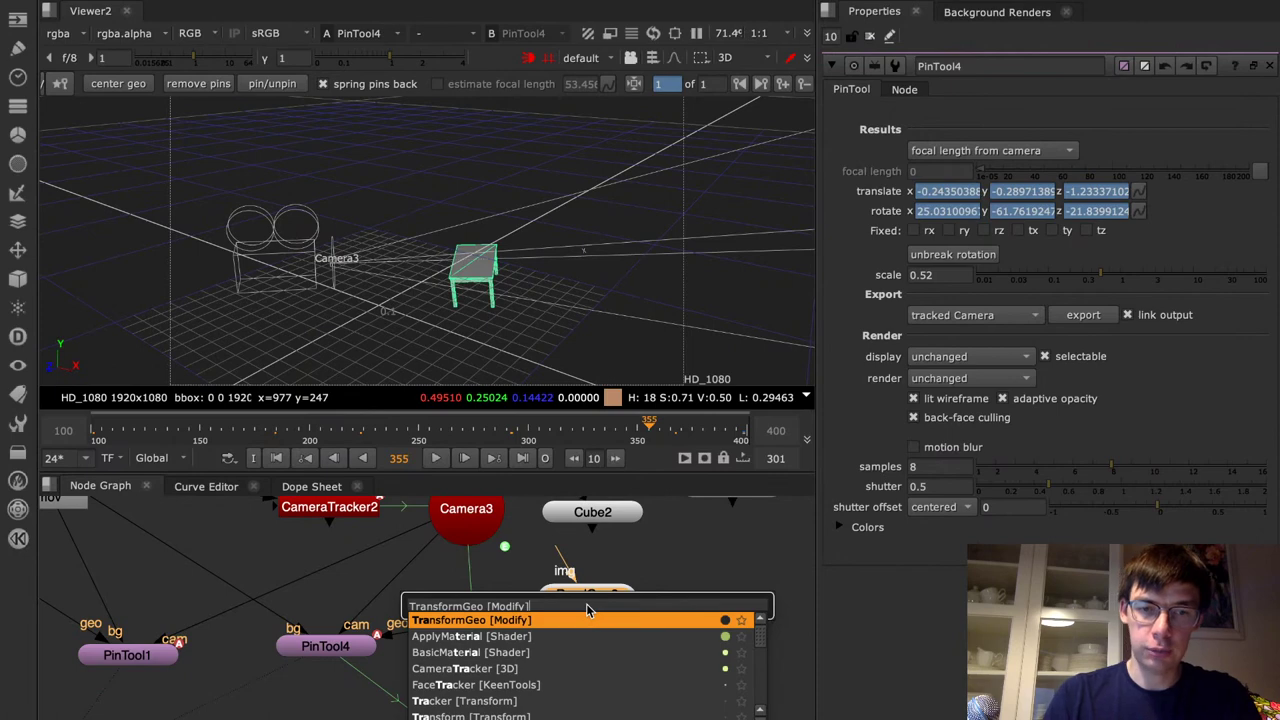
key(Return)
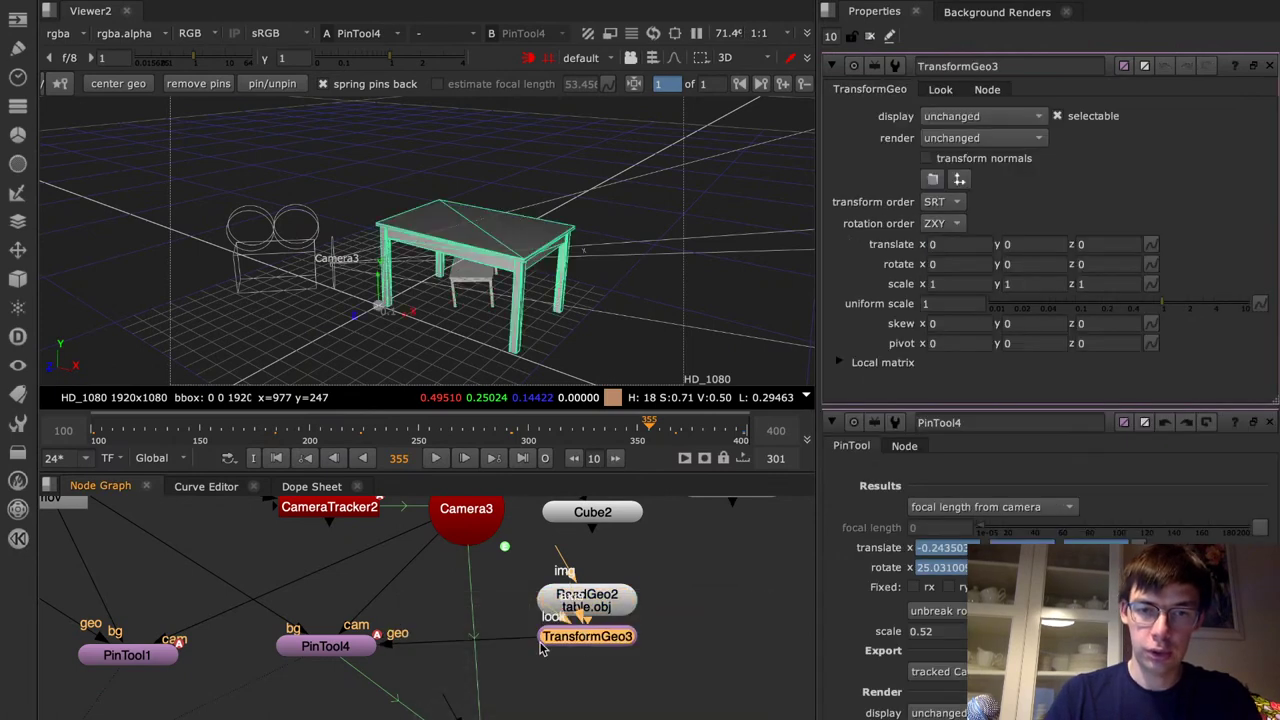
Copy PinTool4's scale of 0.52 into the uniform scale of TransformGeo3
double_click(340, 652)
click(918, 275)
drag(920, 273, 822, 269)
key(ctrl+c)
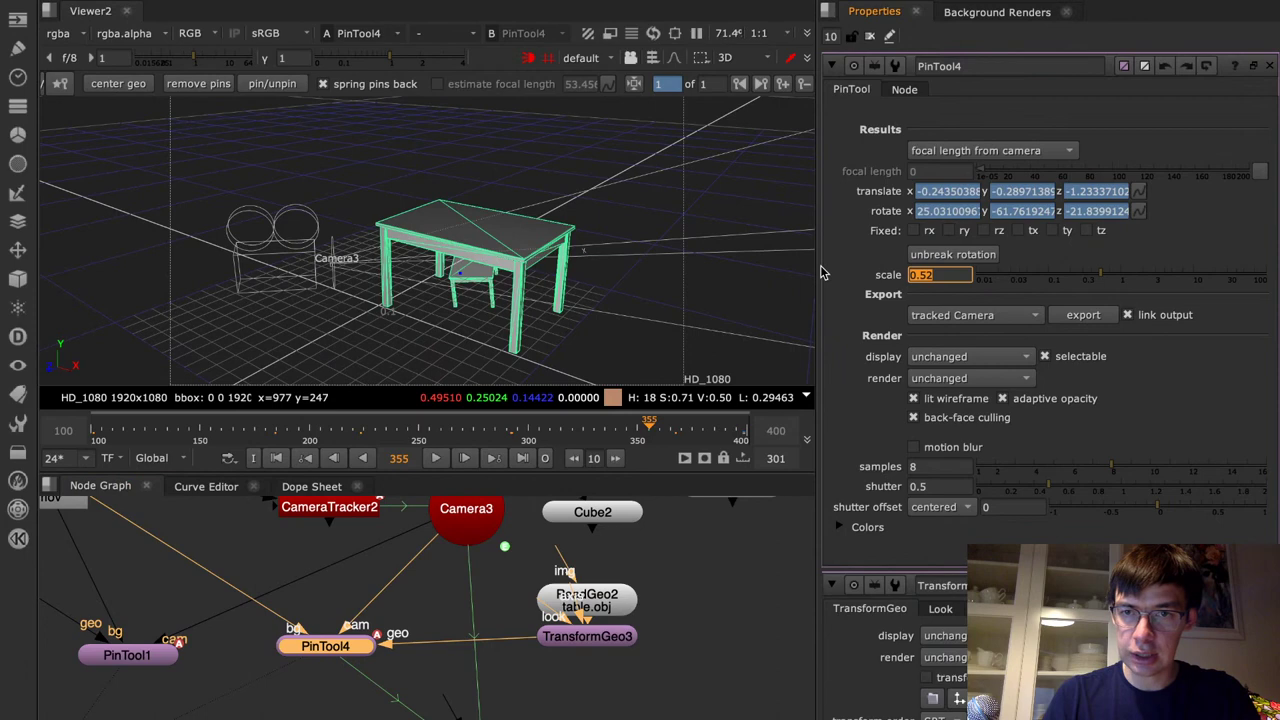
scroll(938, 600, down, 3)
click(930, 687)
key(ctrl+v)
key(Return)
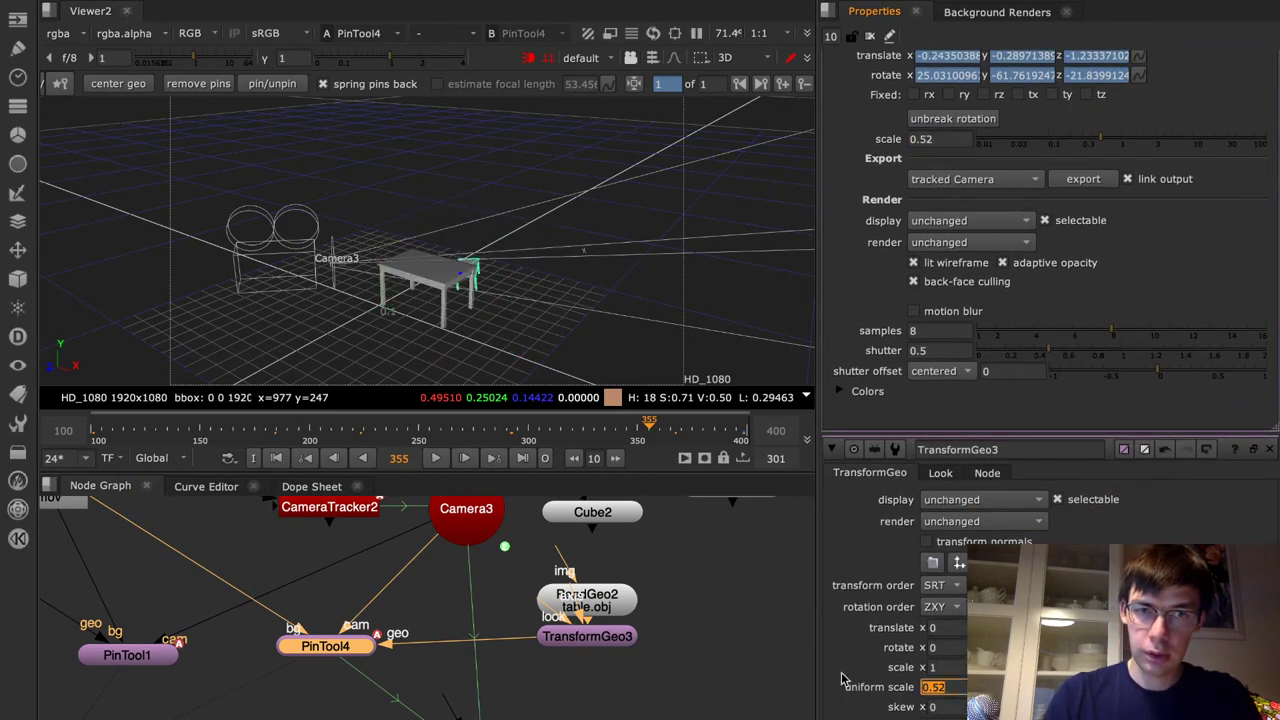
Add a Scene node and connect the scaled table and the exported camera to it
click(430, 270)
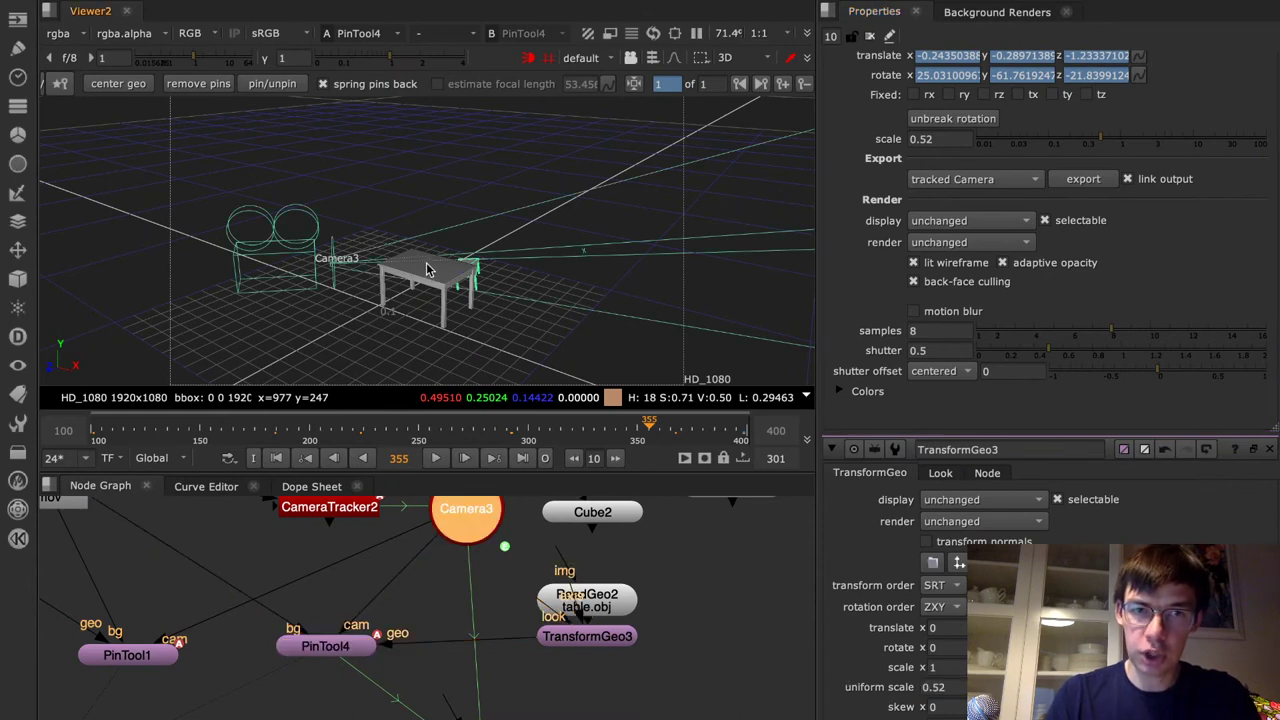
click(590, 590)
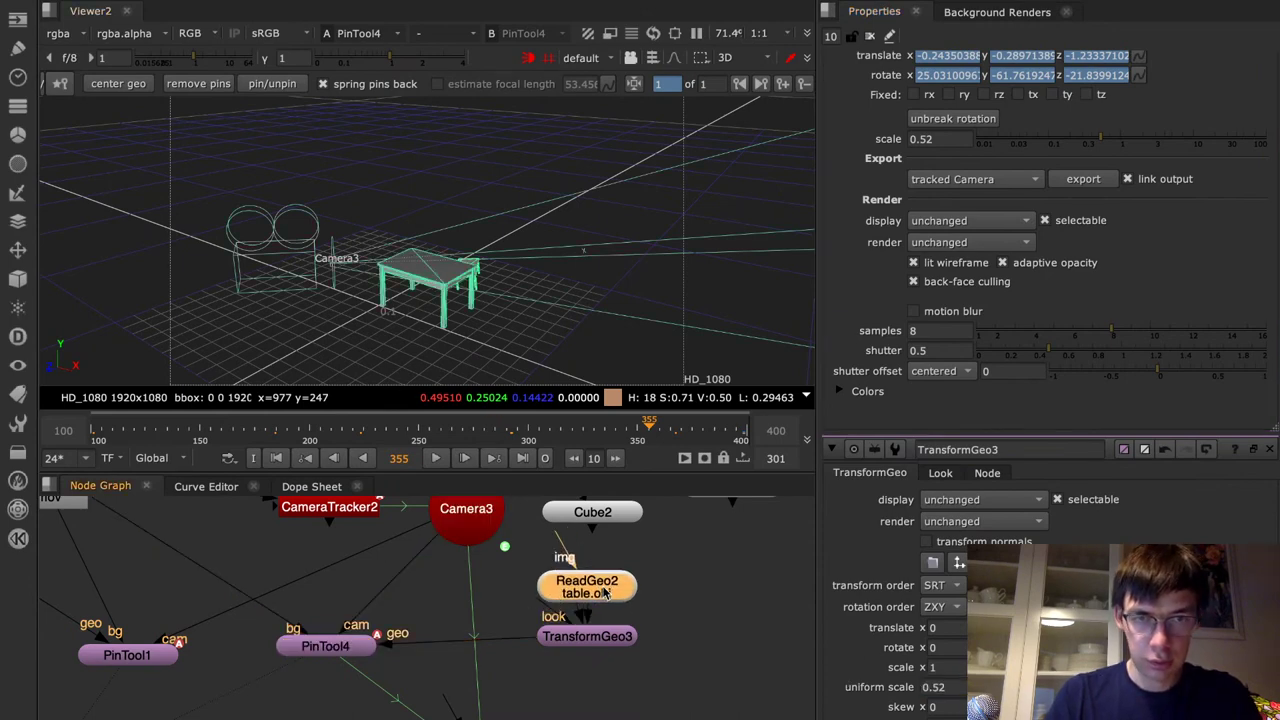
click(400, 622)
key(Tab)
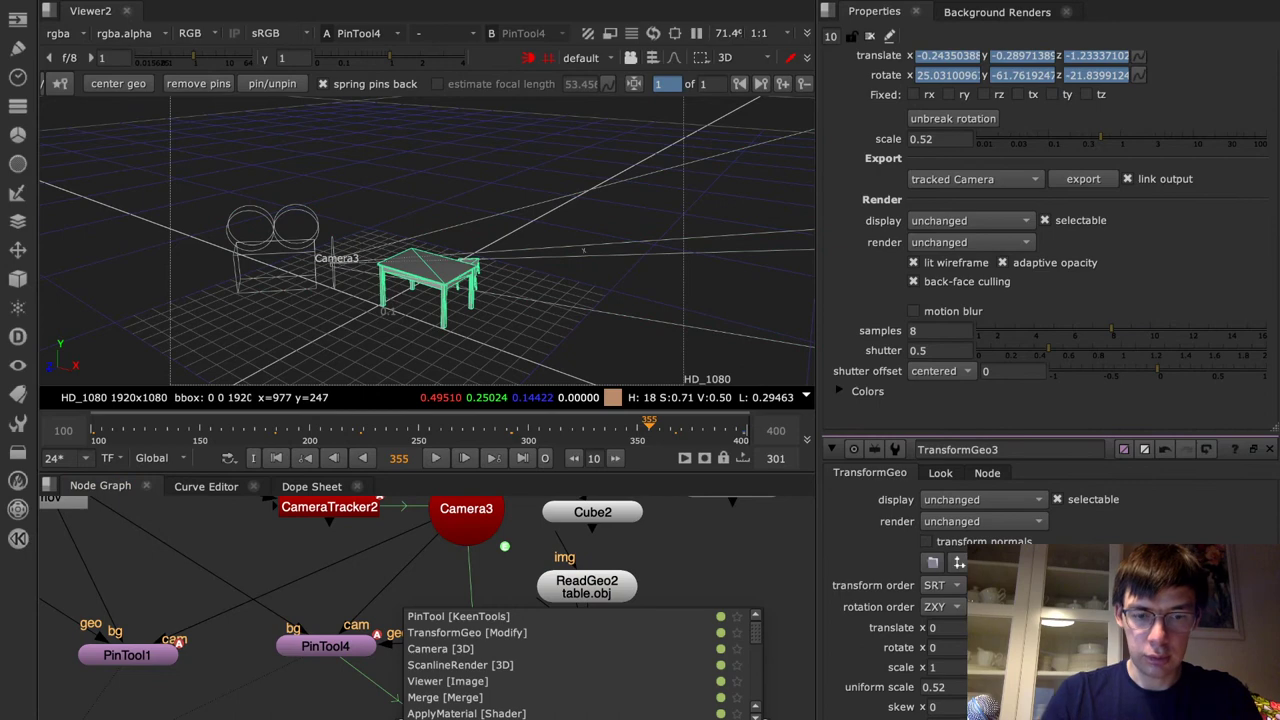
text(sc)
key(Down)
key(Down)
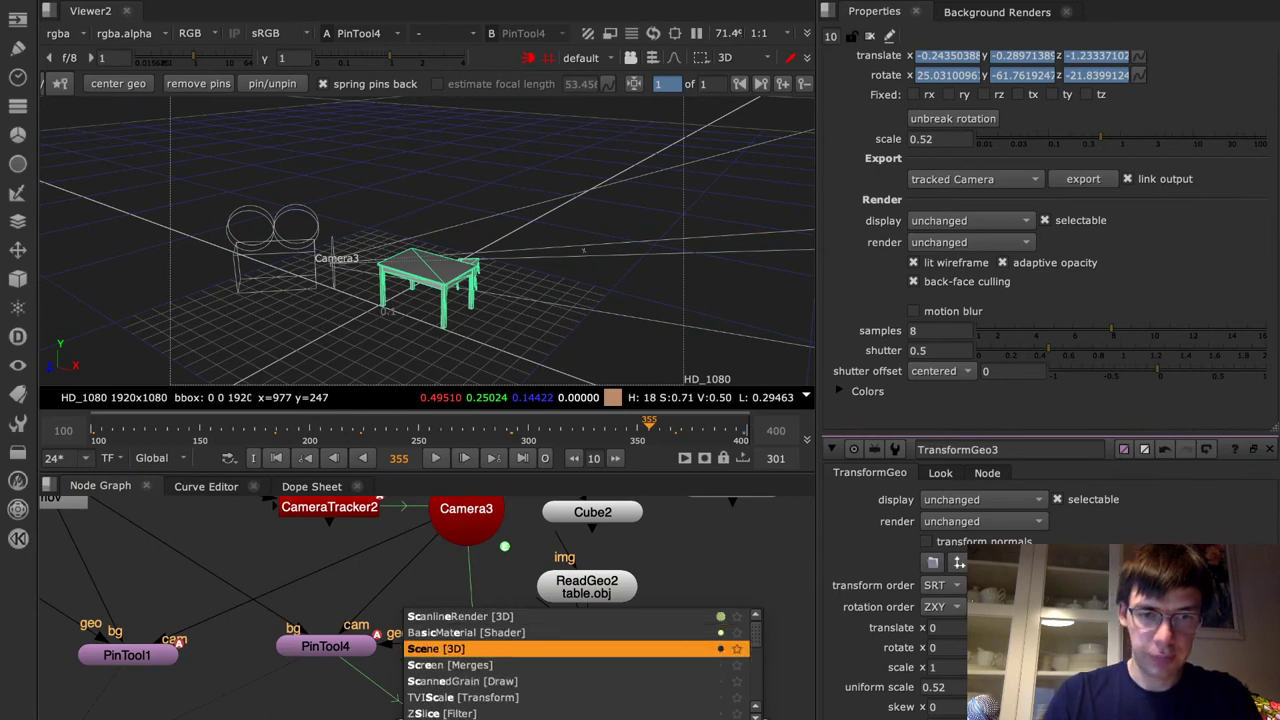
key(Return)
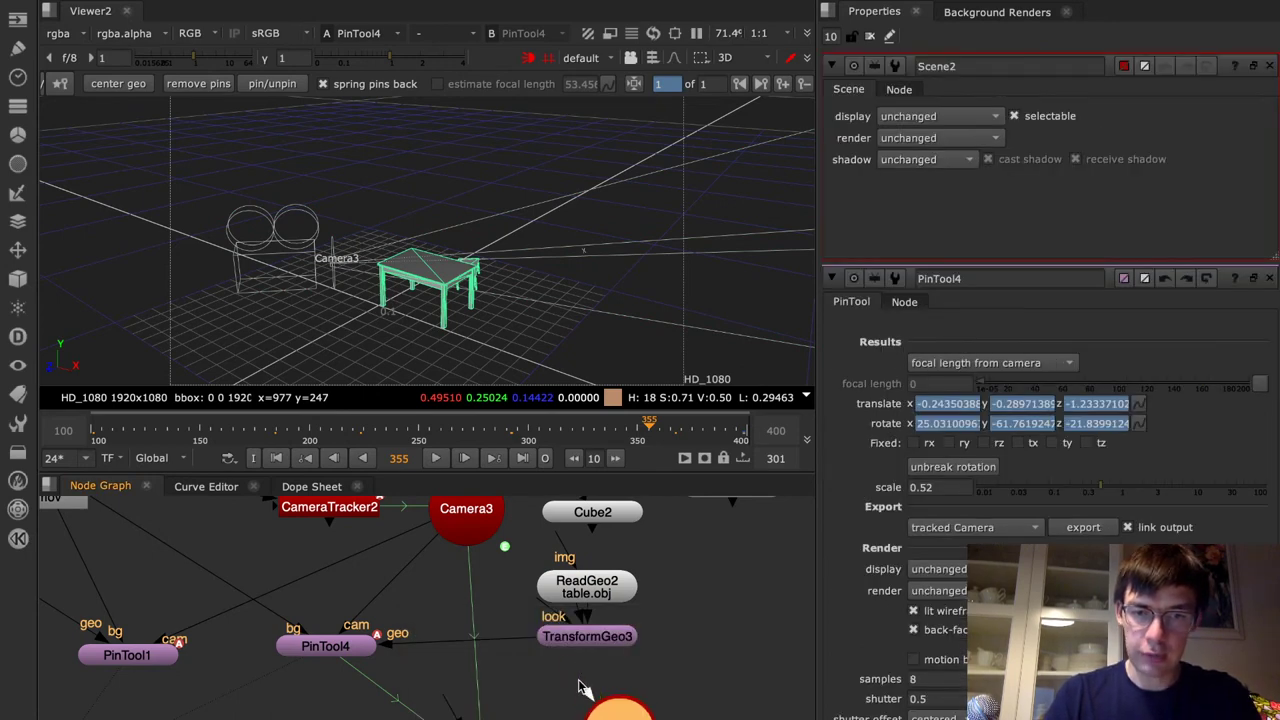
drag(572, 712, 571, 638)
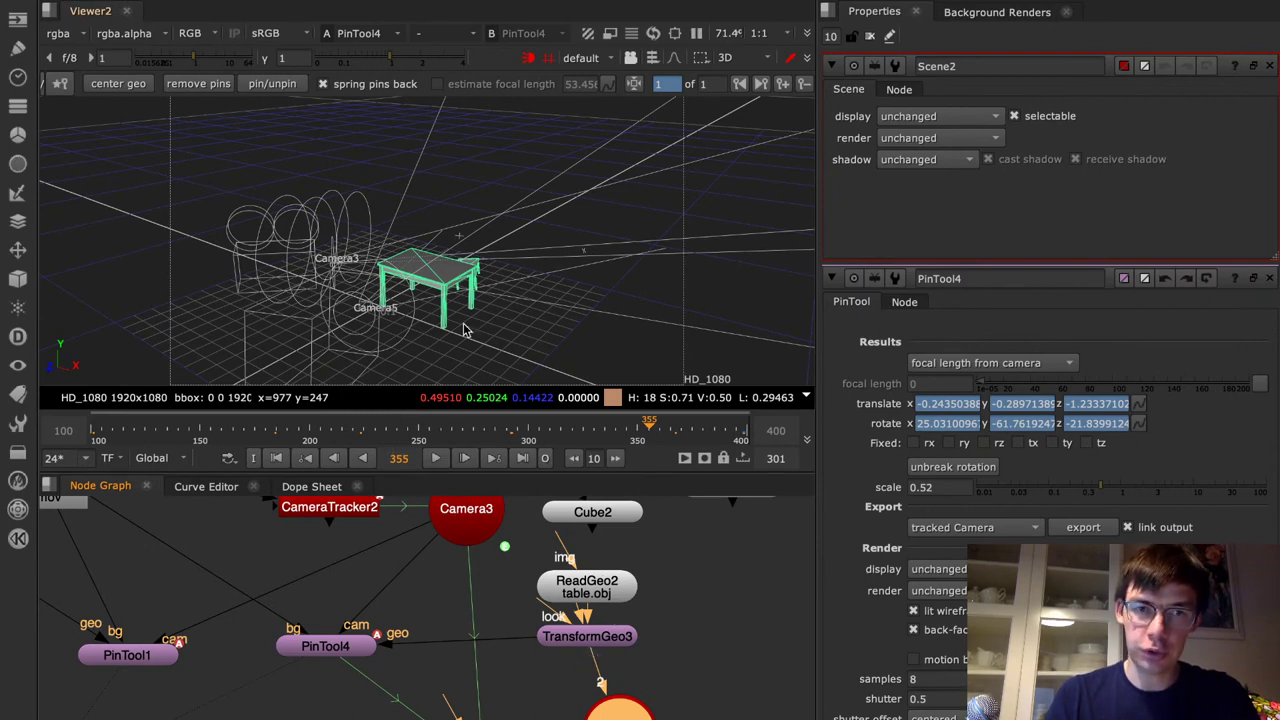
Examine the exported camera's motion relative to the scaled table in 3D at different frames
ctrl+drag(563, 317, 421, 286)
alt+right_drag(422, 292, 426, 294)
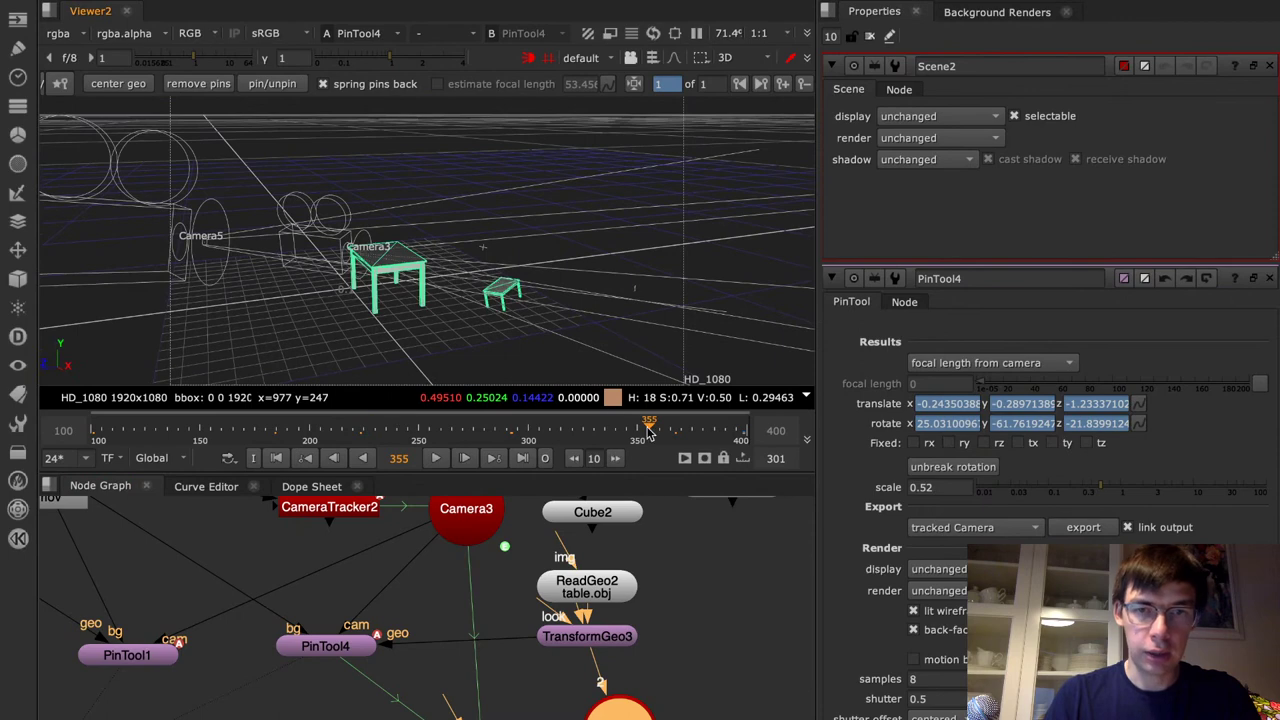
drag(253, 428, 691, 389)
click(578, 425)
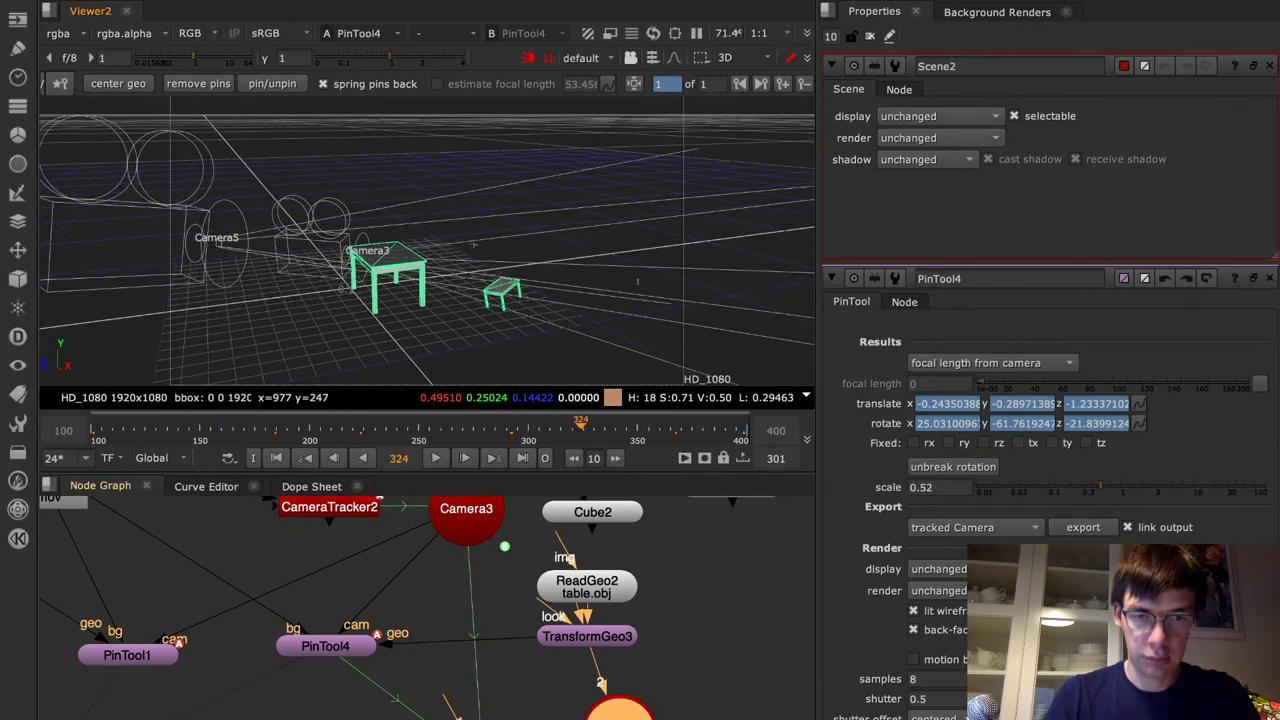
drag(578, 434, 418, 427)
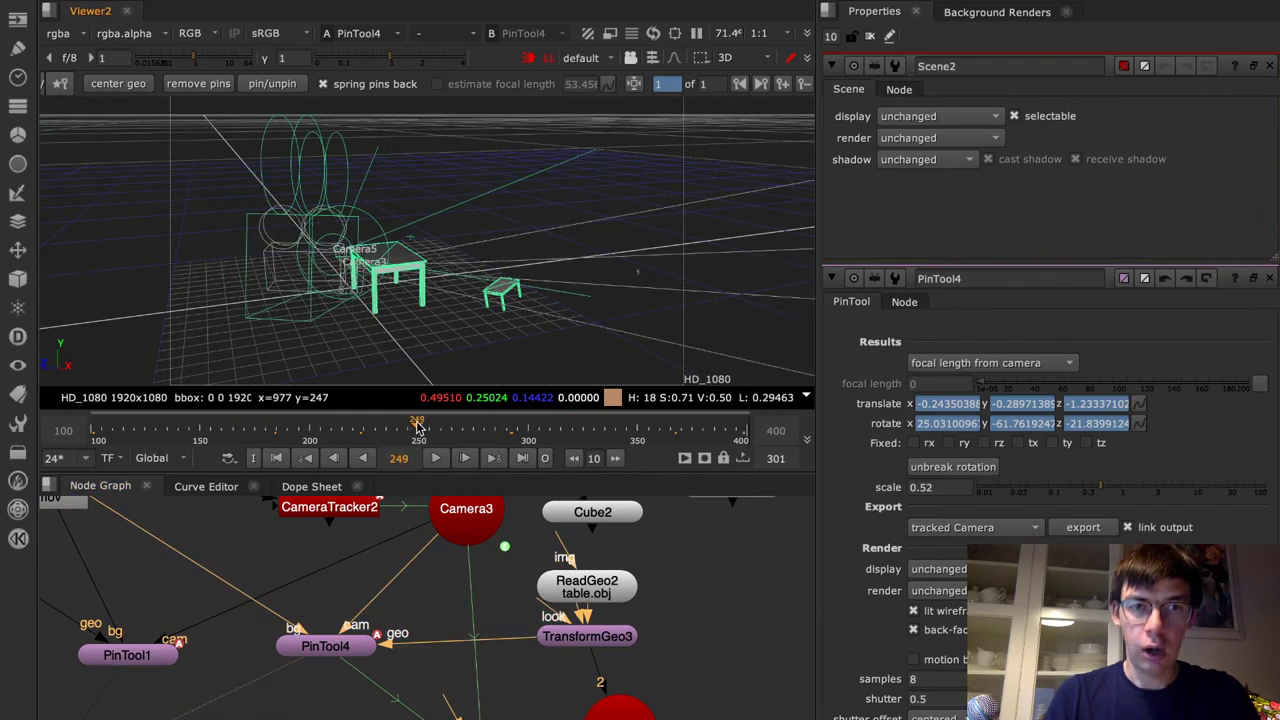
Delete the Scene2 and TransformGeo3 nodes from the node graph
click(631, 706)
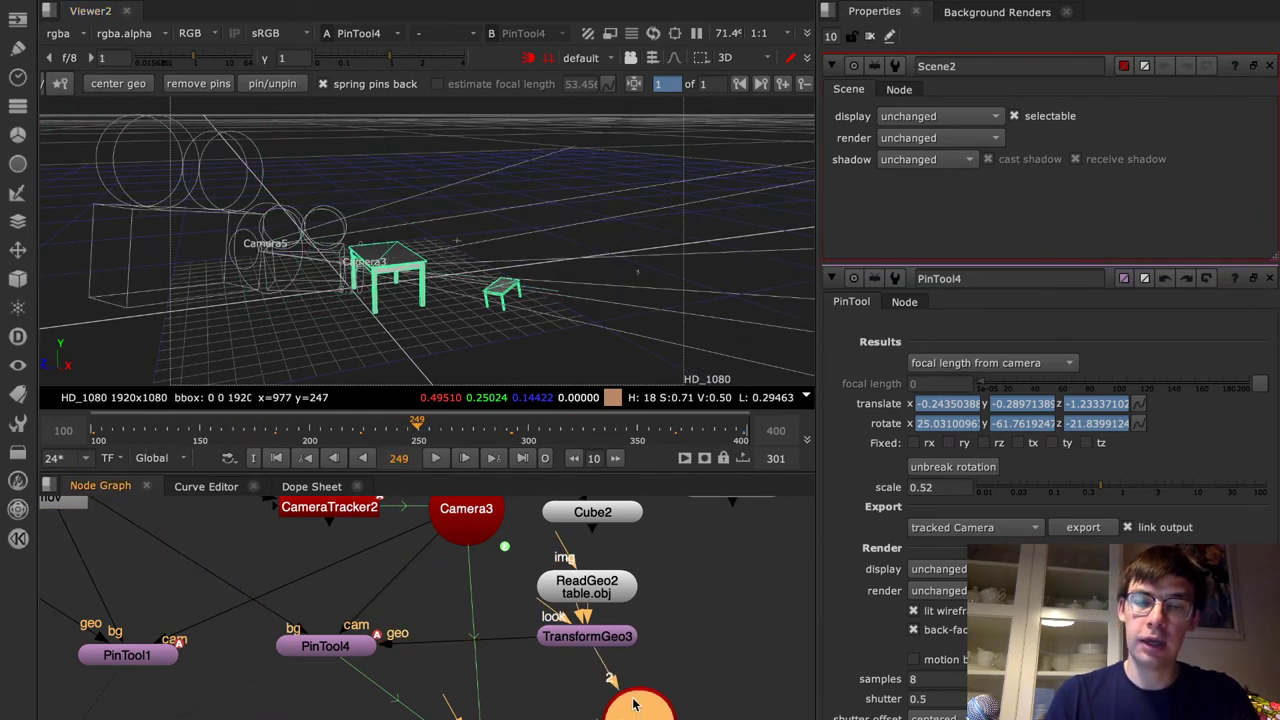
key(Delete)
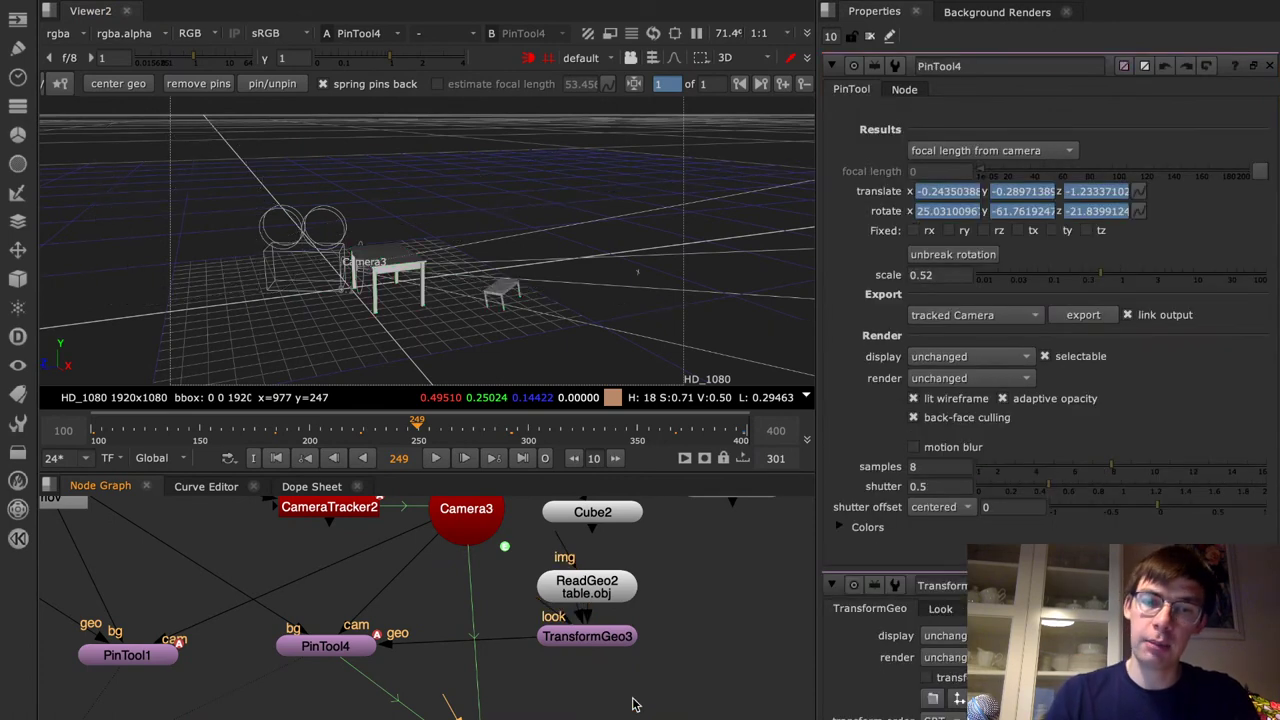
click(603, 646)
key(Delete)
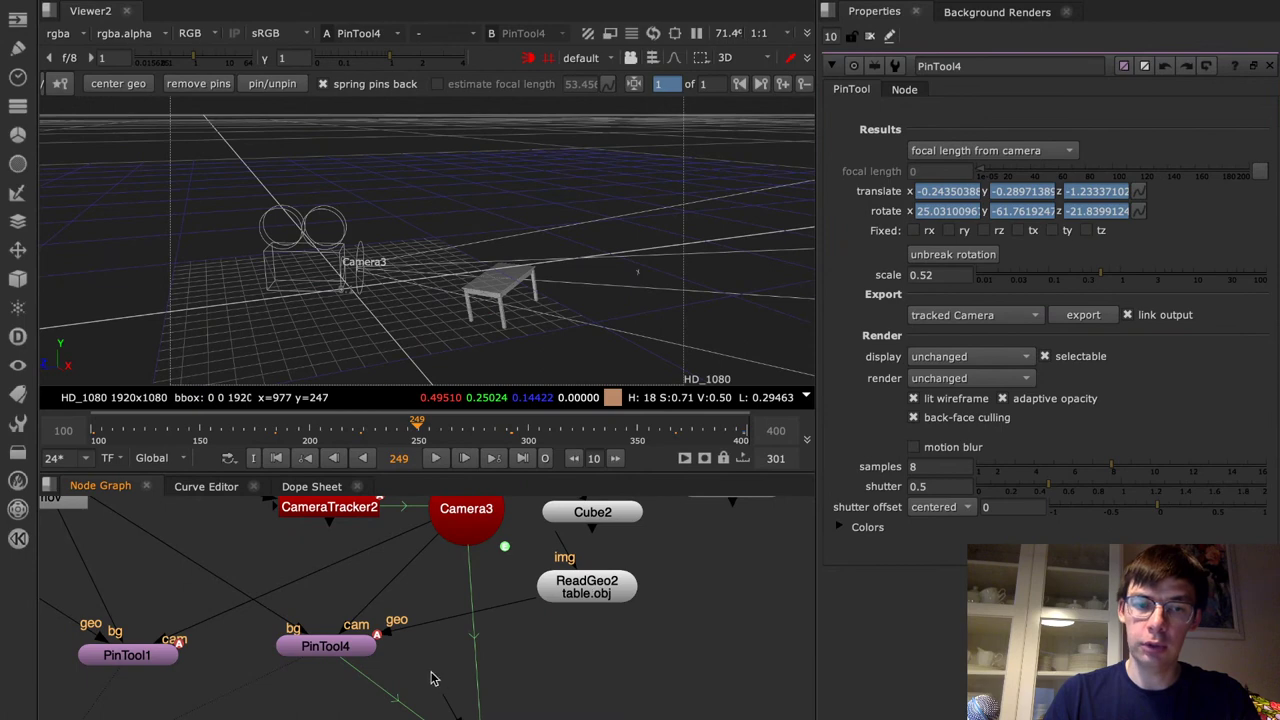
Add an unconnected Axis node below ReadGeo2 in the node graph
click(346, 648)
click(570, 677)
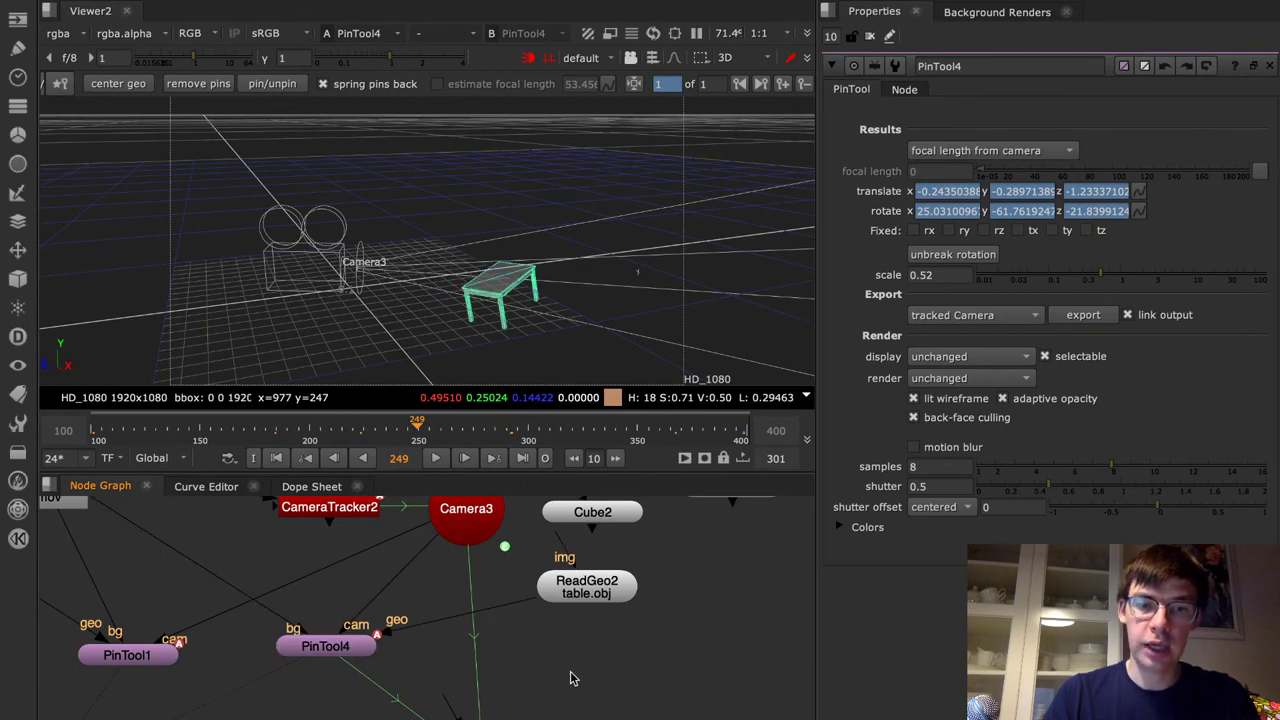
key(Tab)
text(axis [3D)
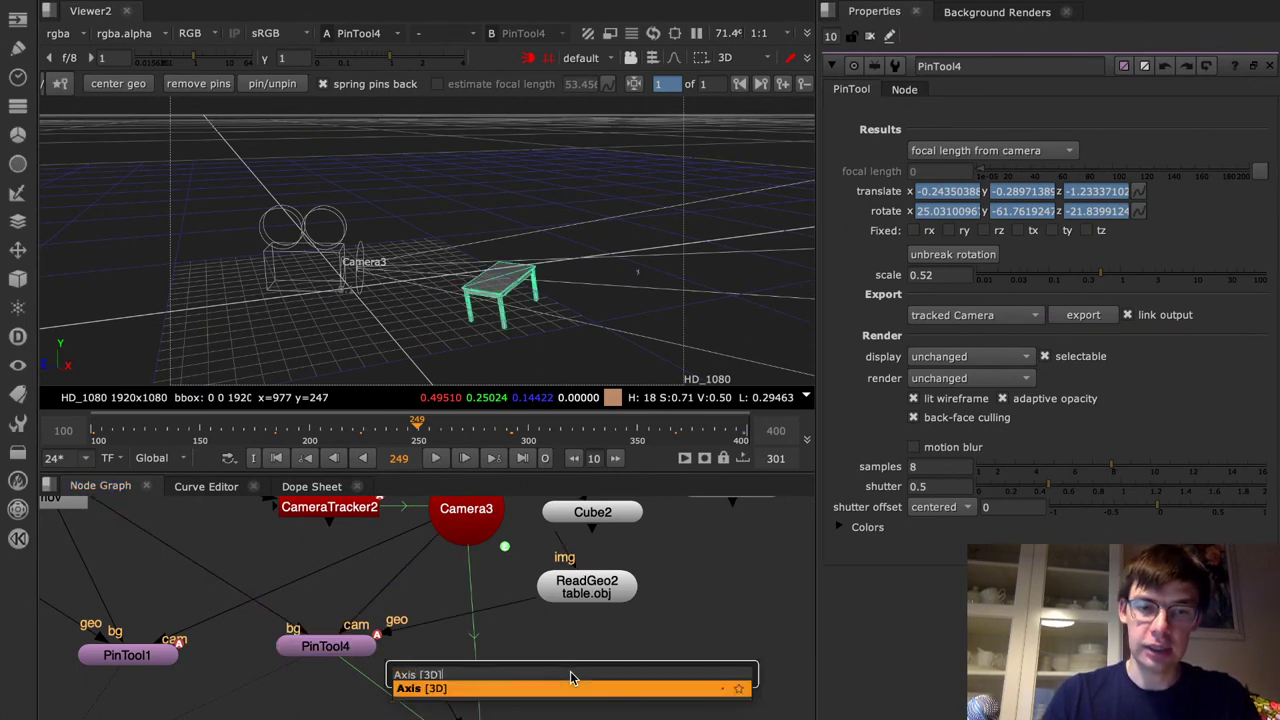
key(Return)
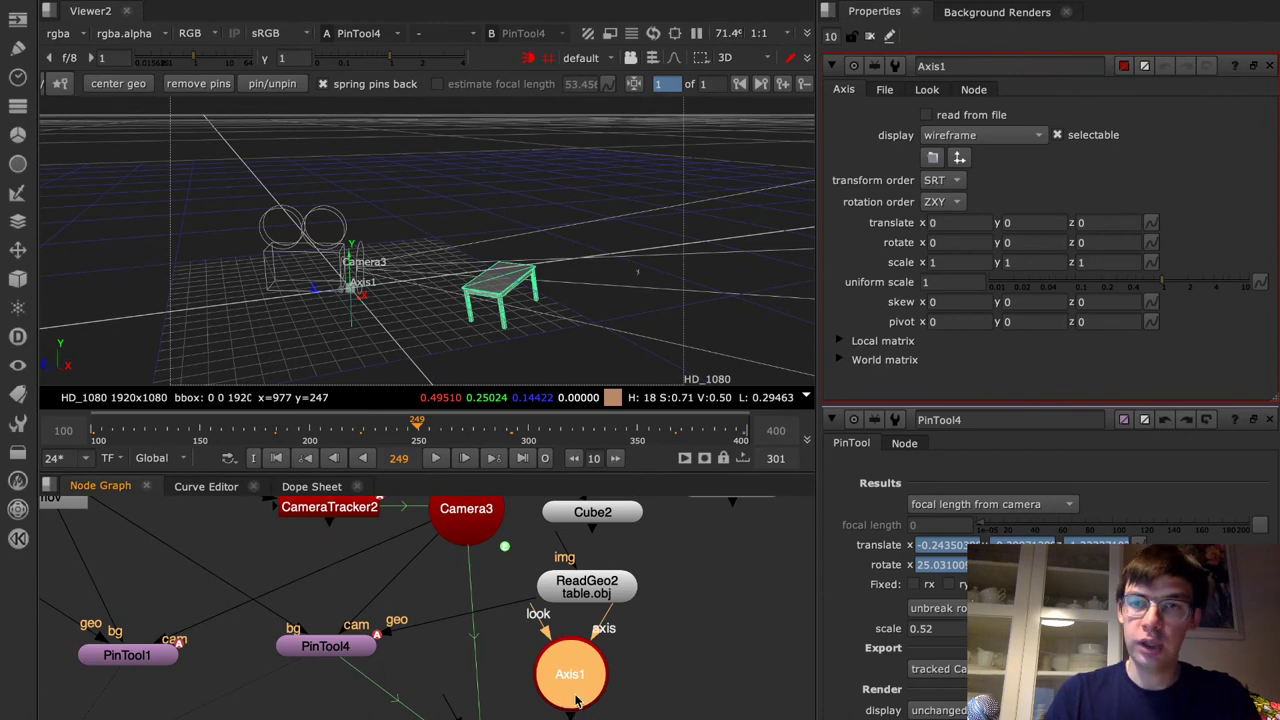
Set Axis1's uniform scale to 1/0.52, the inverse of PinTool4's scale
click(954, 282)
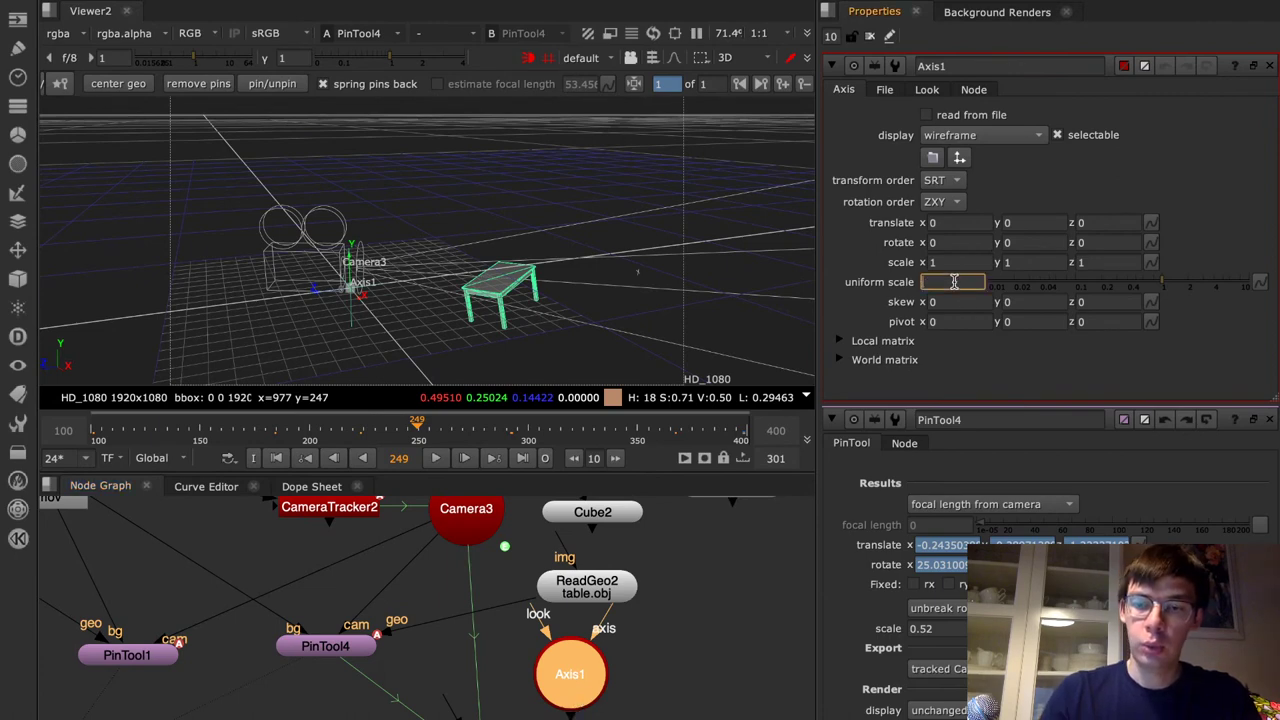
text(/)
drag(958, 630, 884, 626)
key(ctrl+c)
click(942, 283)
text(/)
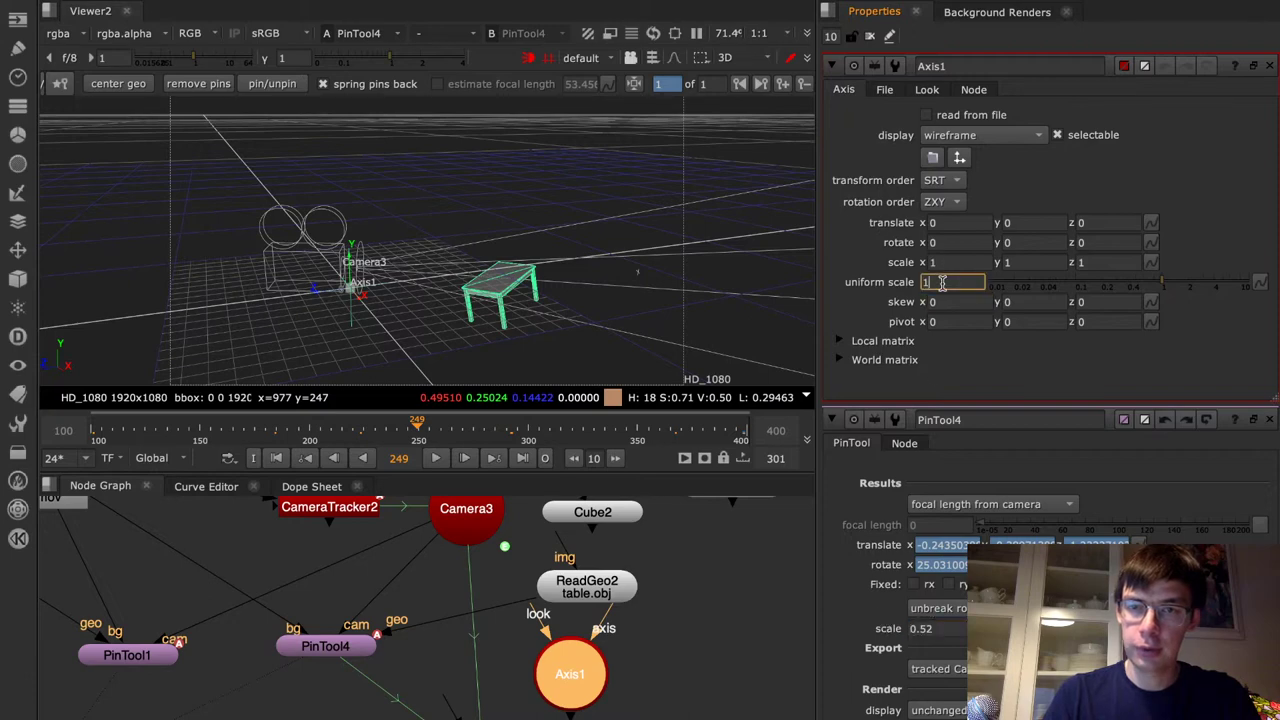
key(ctrl+v)
key(Return)
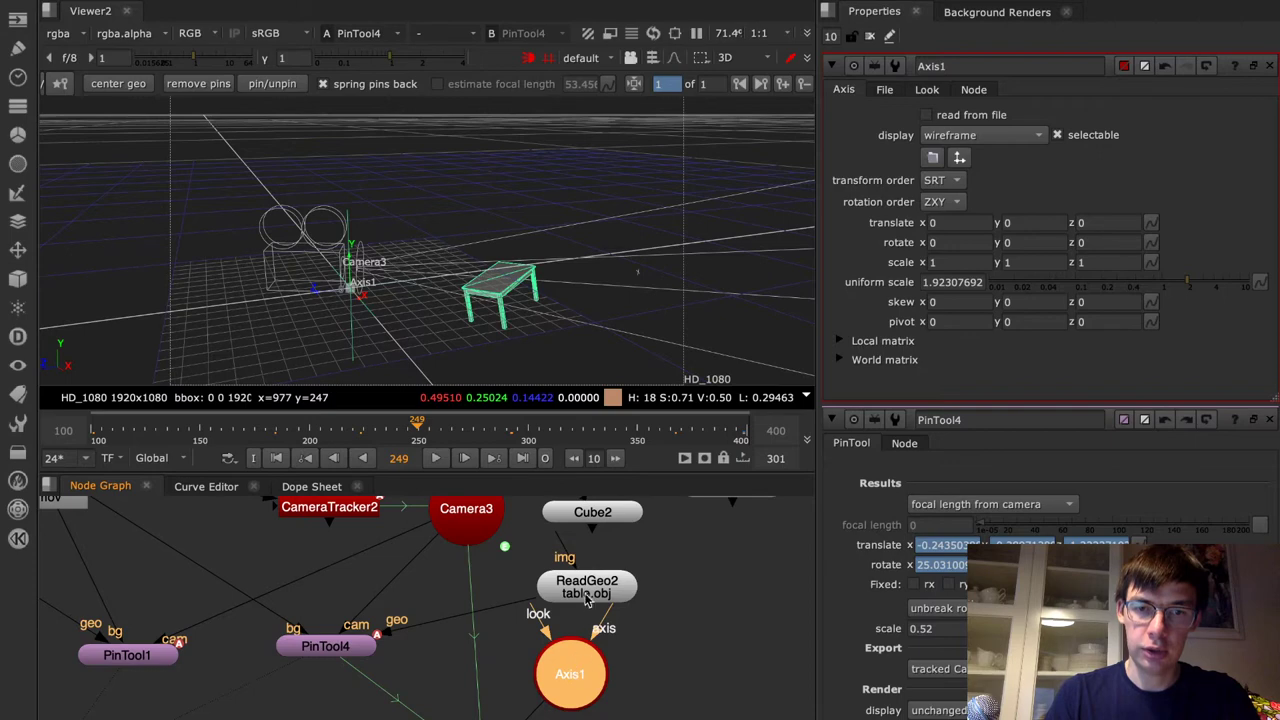
Show ReadGeo2 and Camera5 in the 3D scene and examine them at frames 304 and 355
double_click(586, 592)
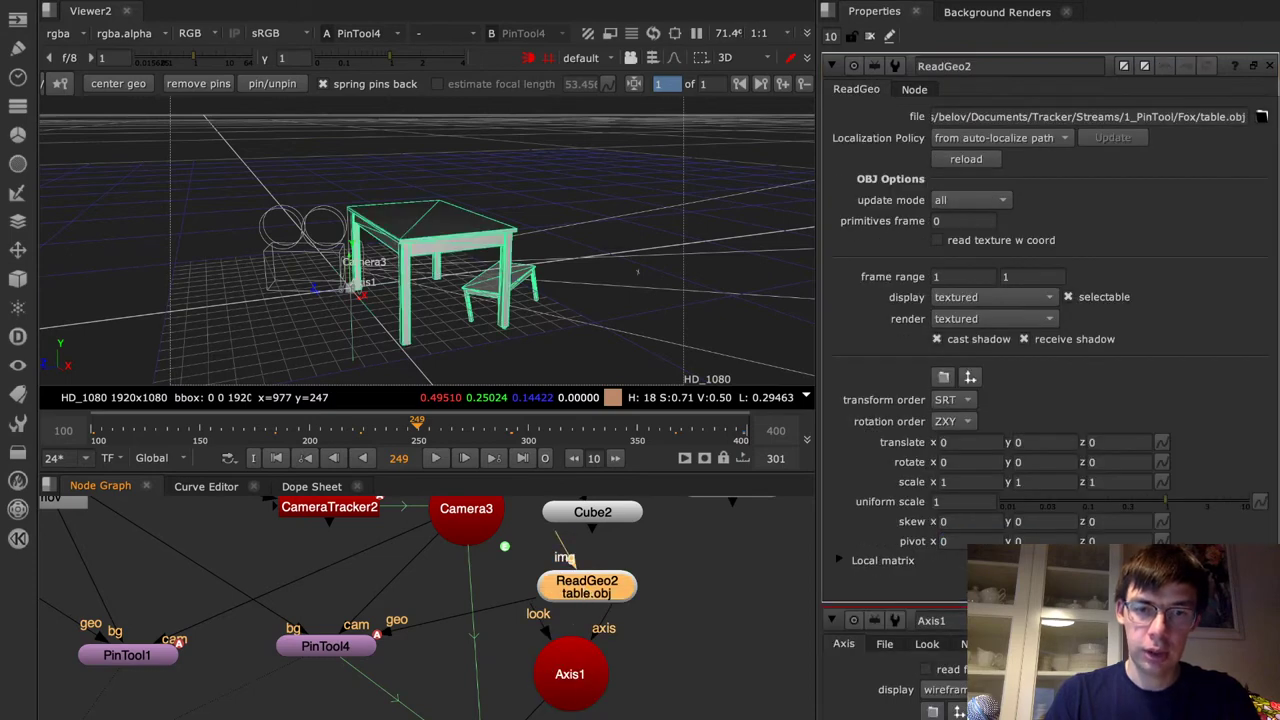
double_click(500, 716)
scroll(434, 312, down, 5)
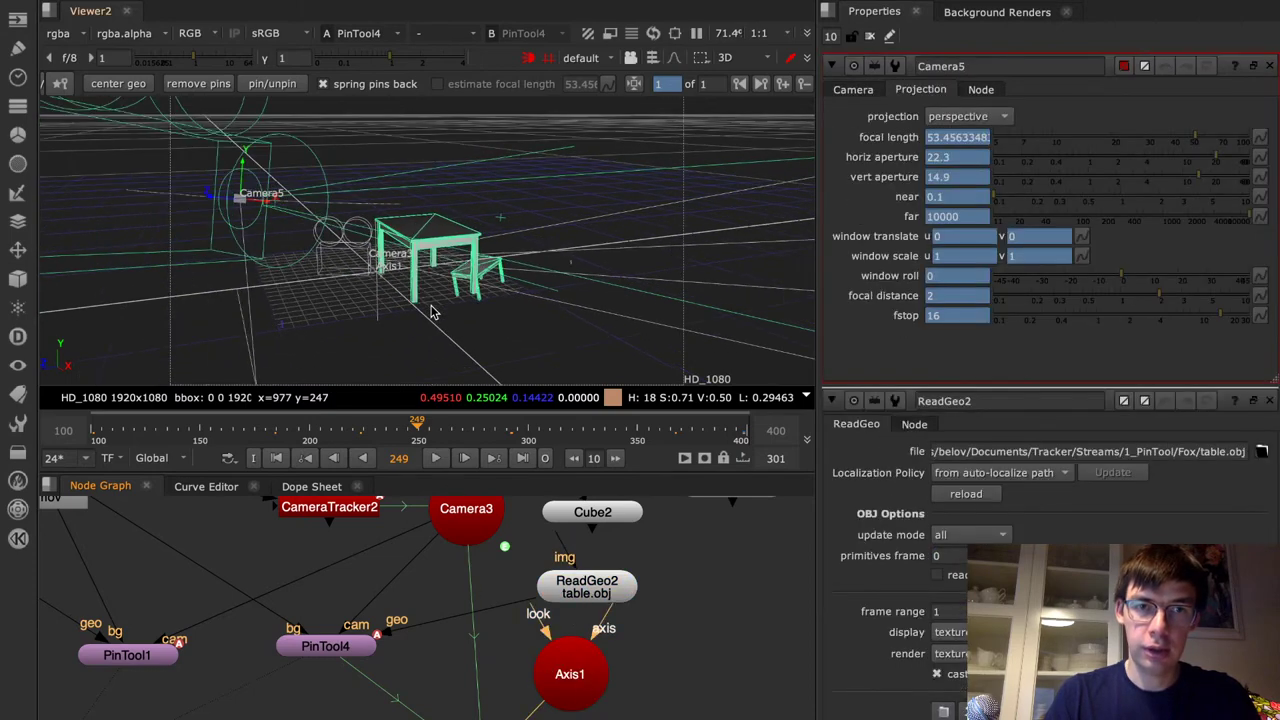
drag(290, 428, 538, 403)
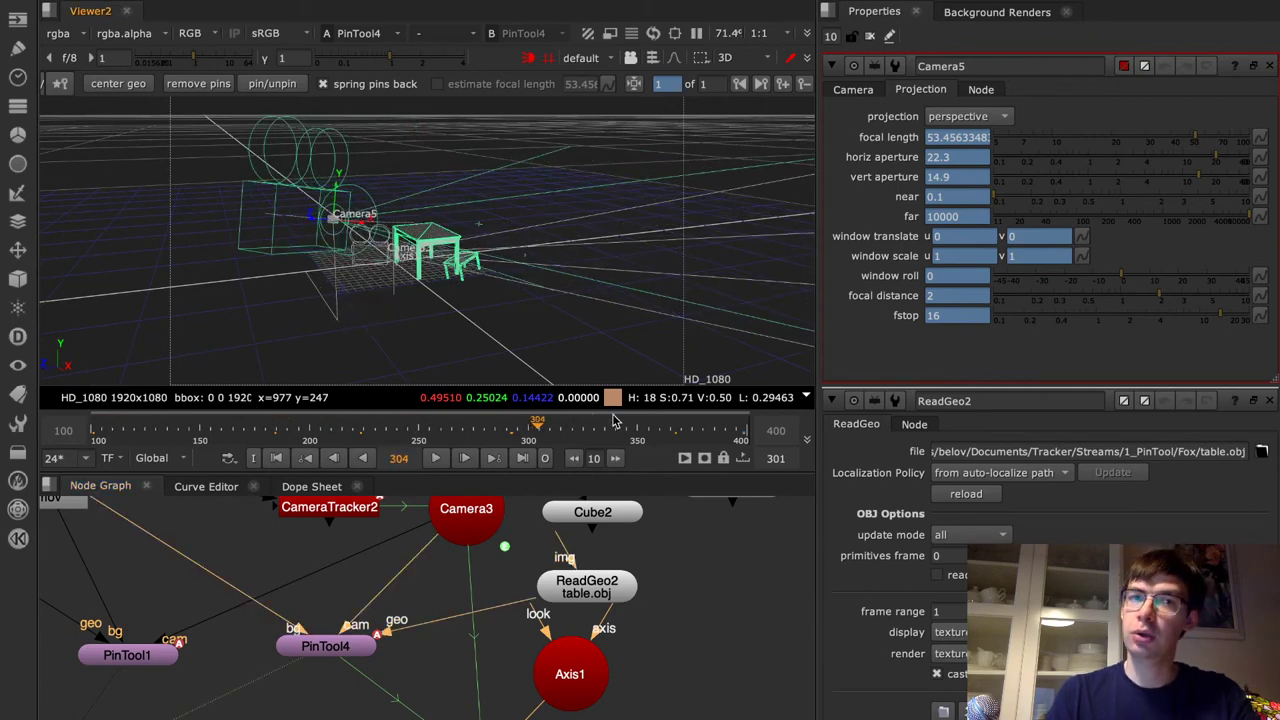
click(650, 428)
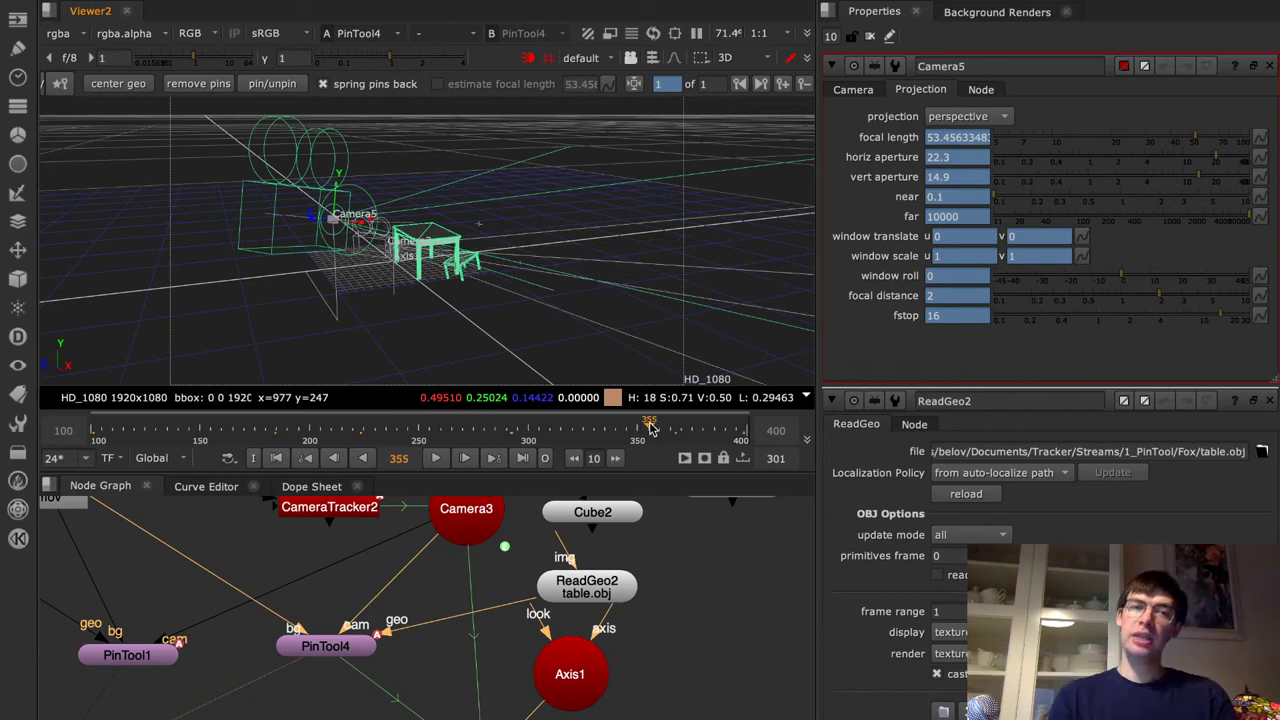
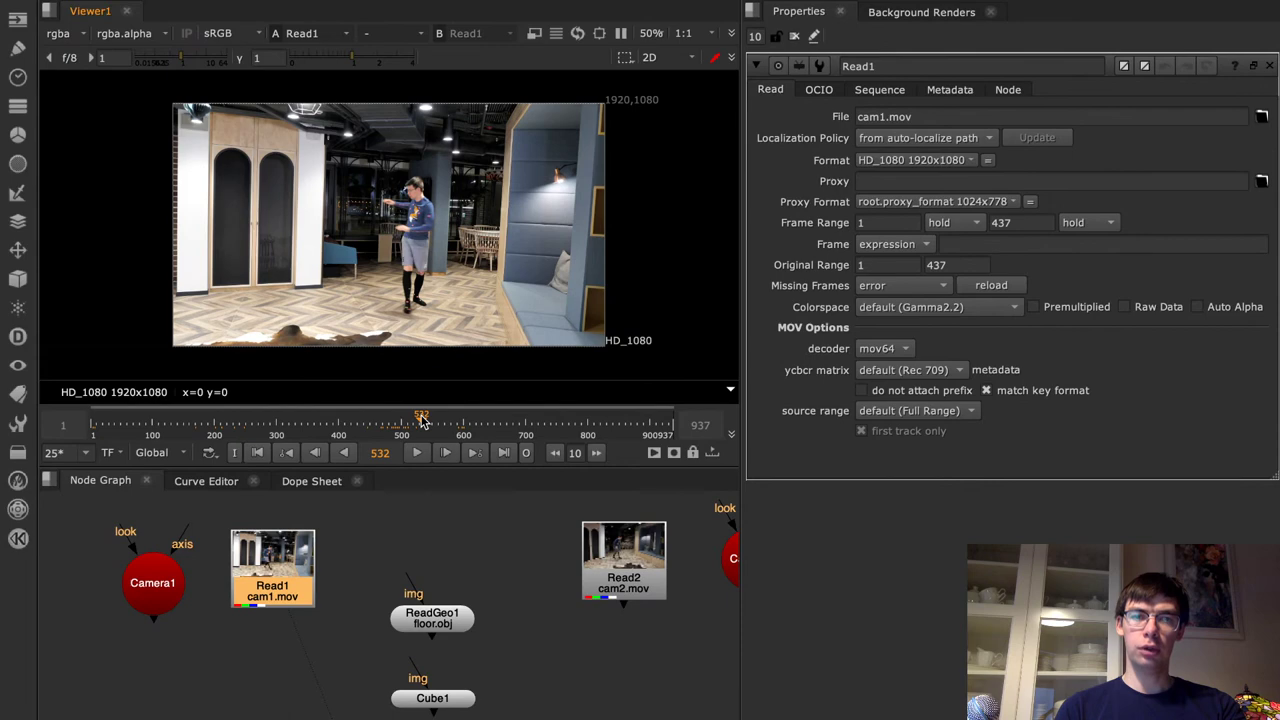
View Read2 and replace its file entry with the full path to cam2.mov in the MultiView folder
click(607, 565)
key(1)
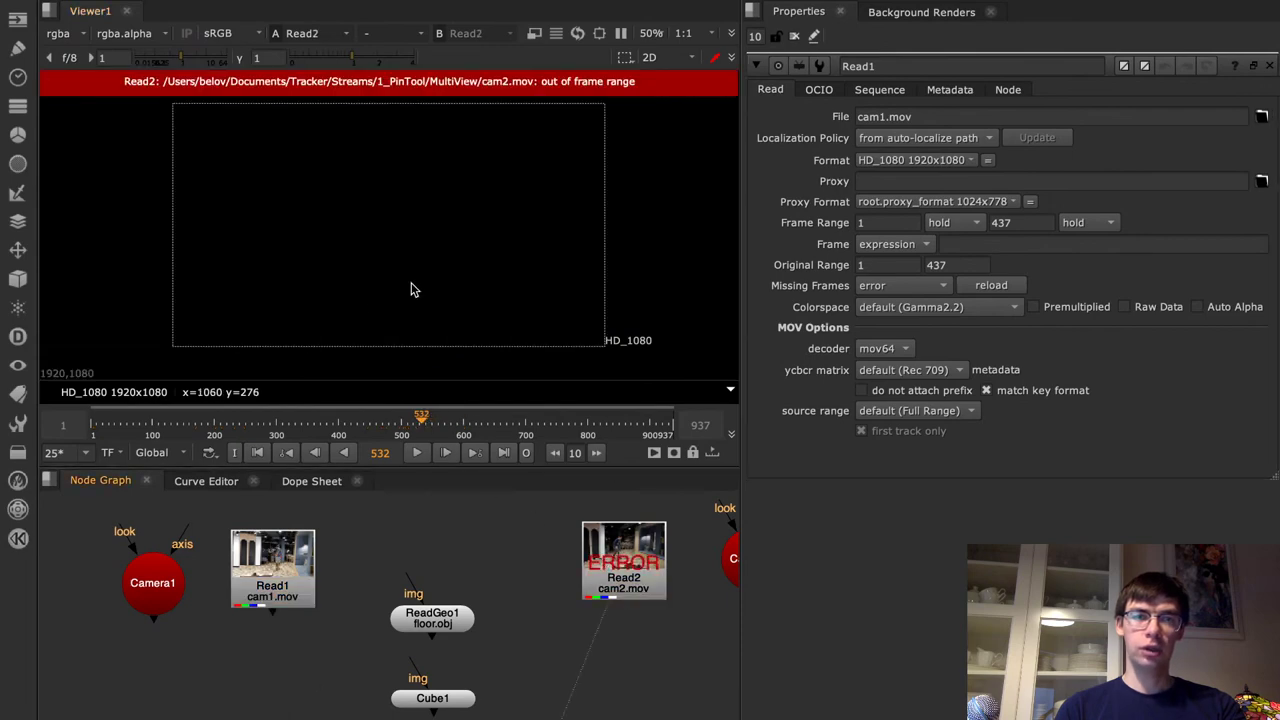
double_click(622, 590)
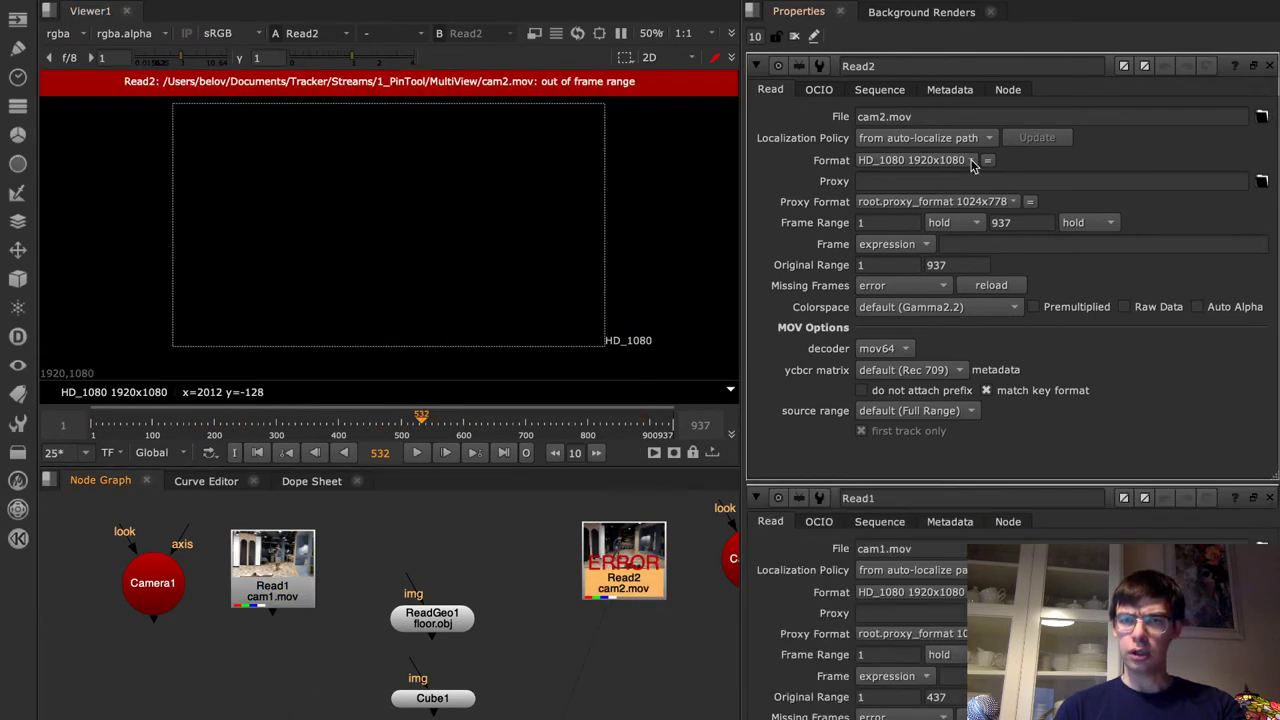
click(929, 113)
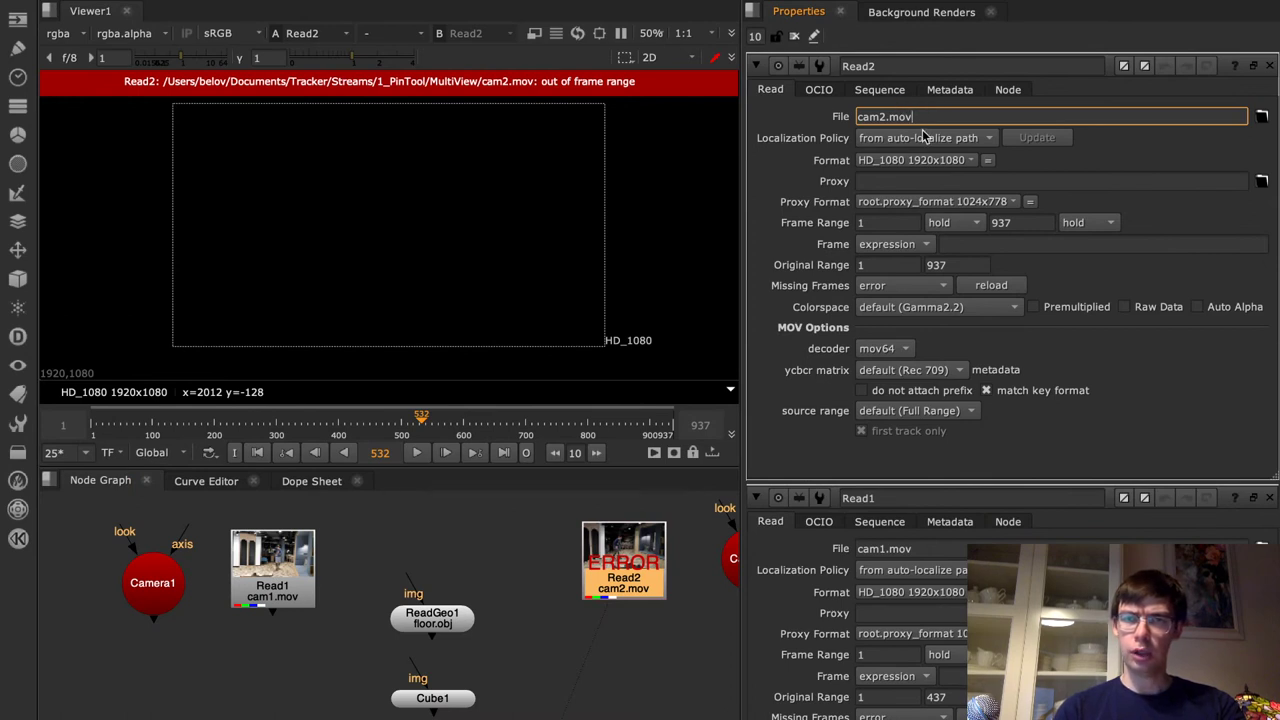
click(1262, 118)
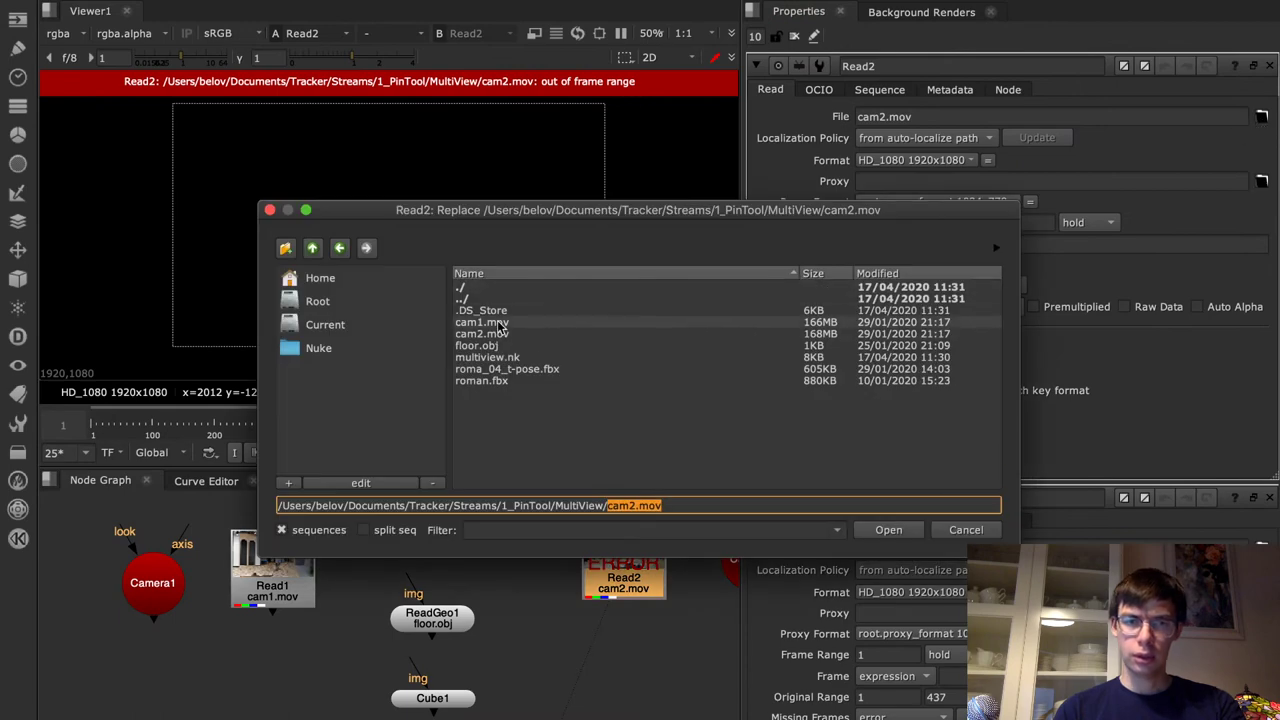
double_click(499, 325)
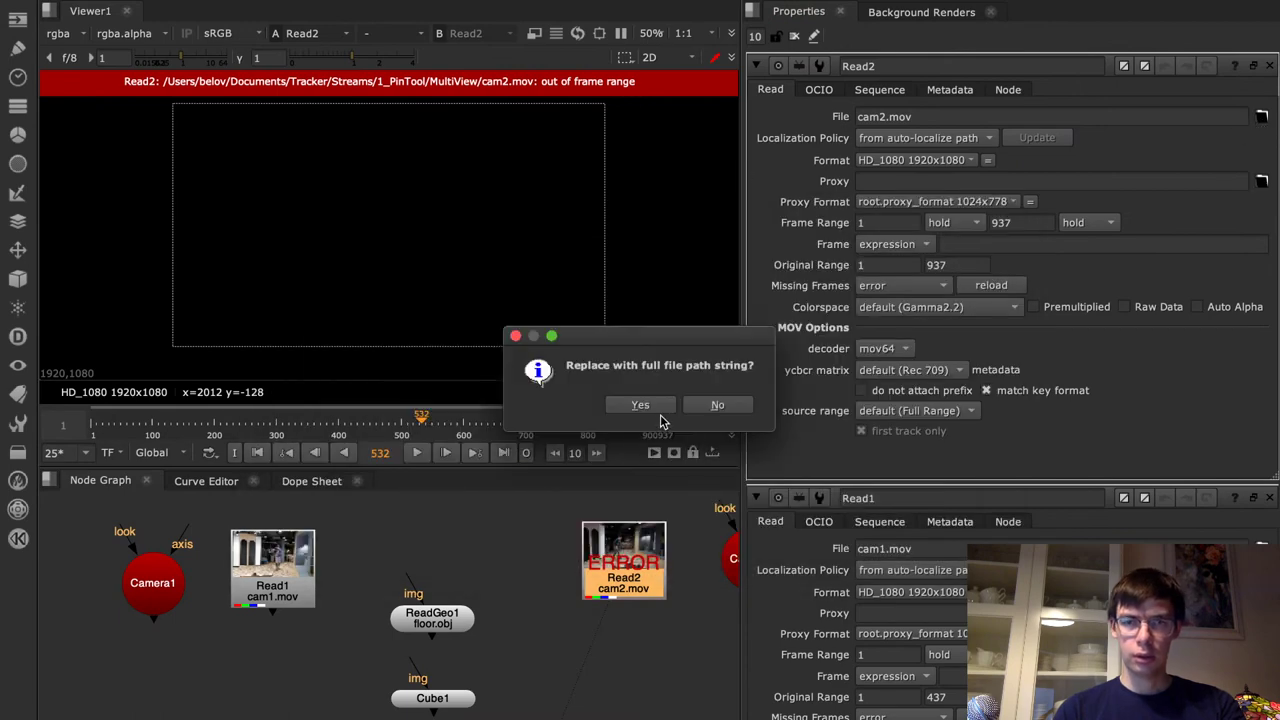
click(650, 404)
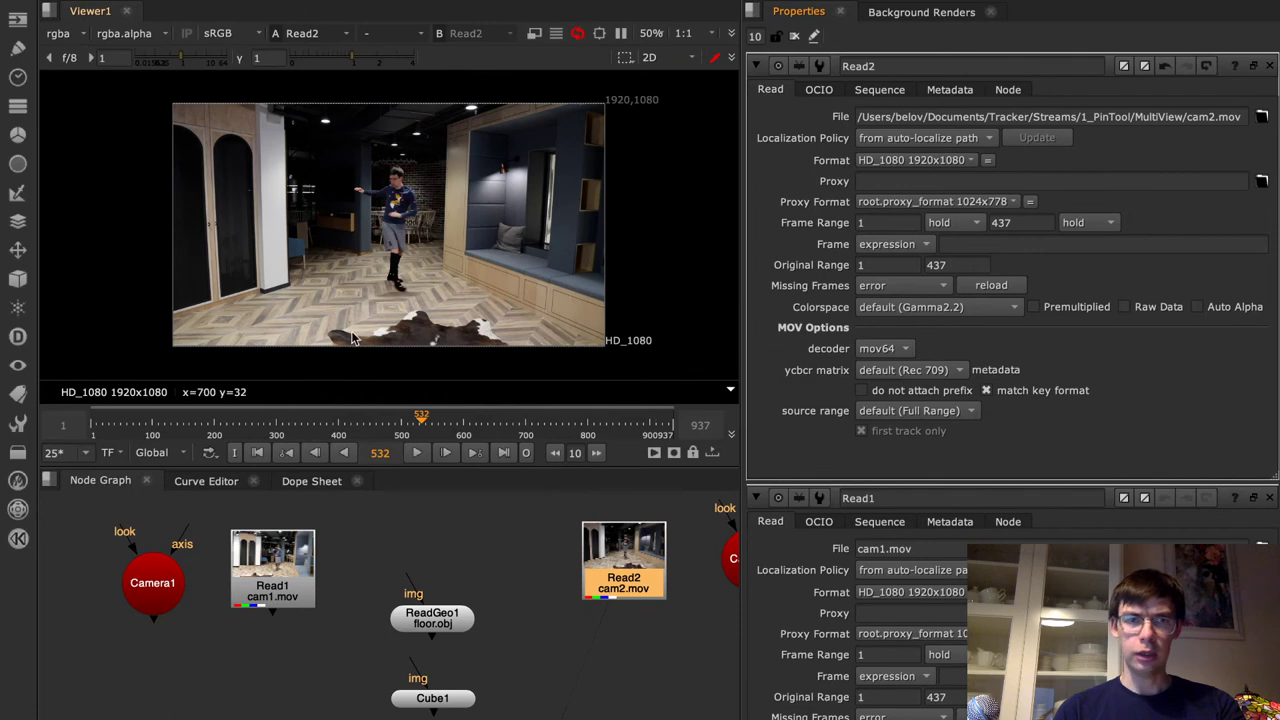
Compare the Read1 and Read2 footage at frame 707 by alternating between them in the viewer
click(530, 430)
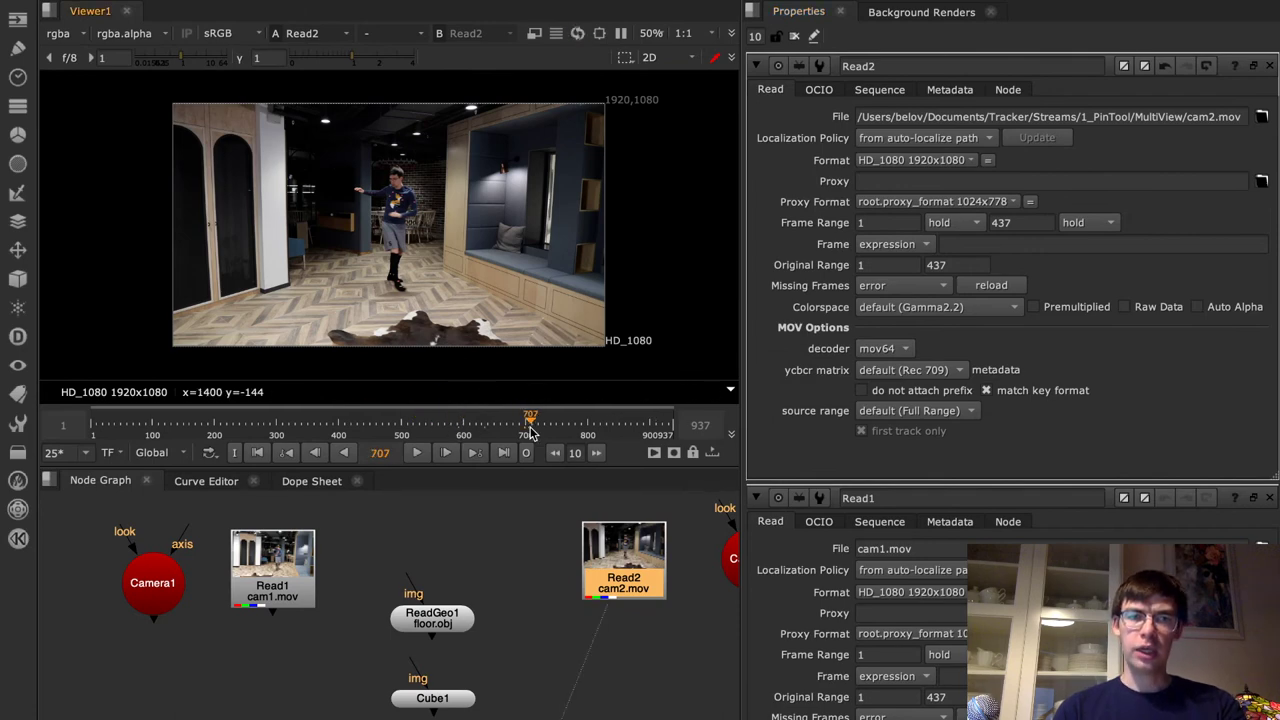
click(289, 577)
key(1)
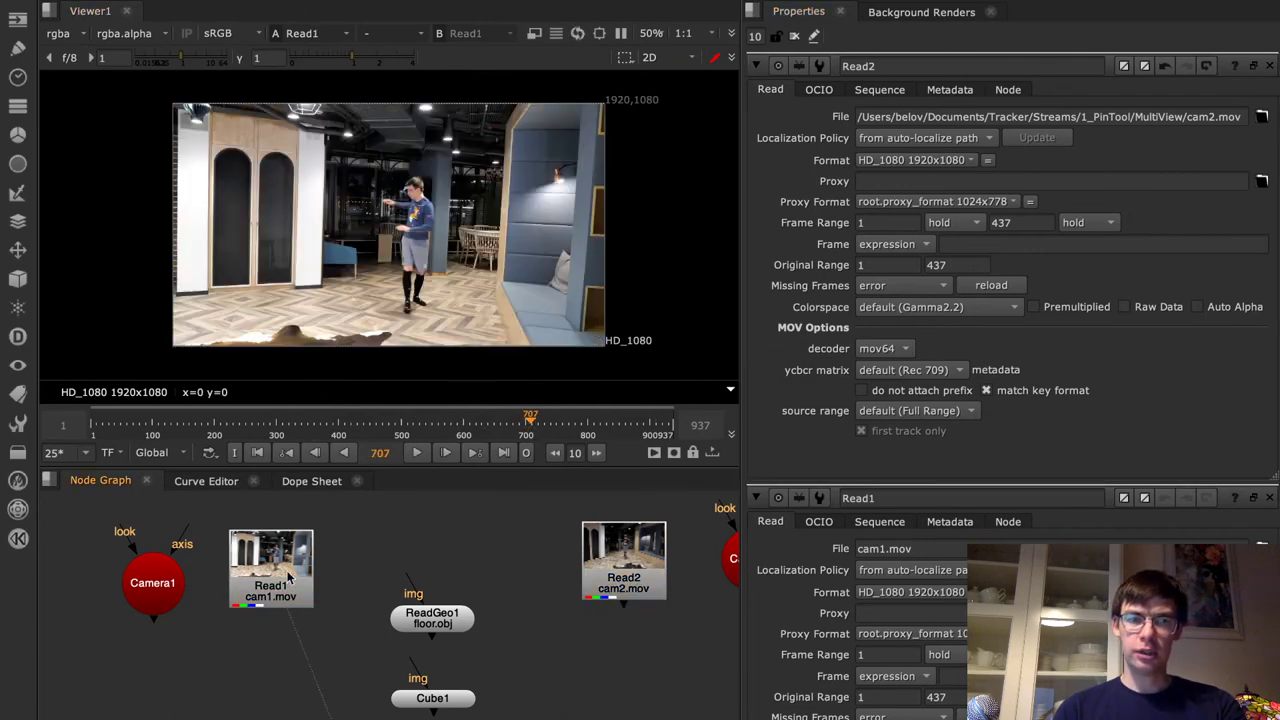
click(619, 577)
key(2)
key(1)
key(2)
key(1)
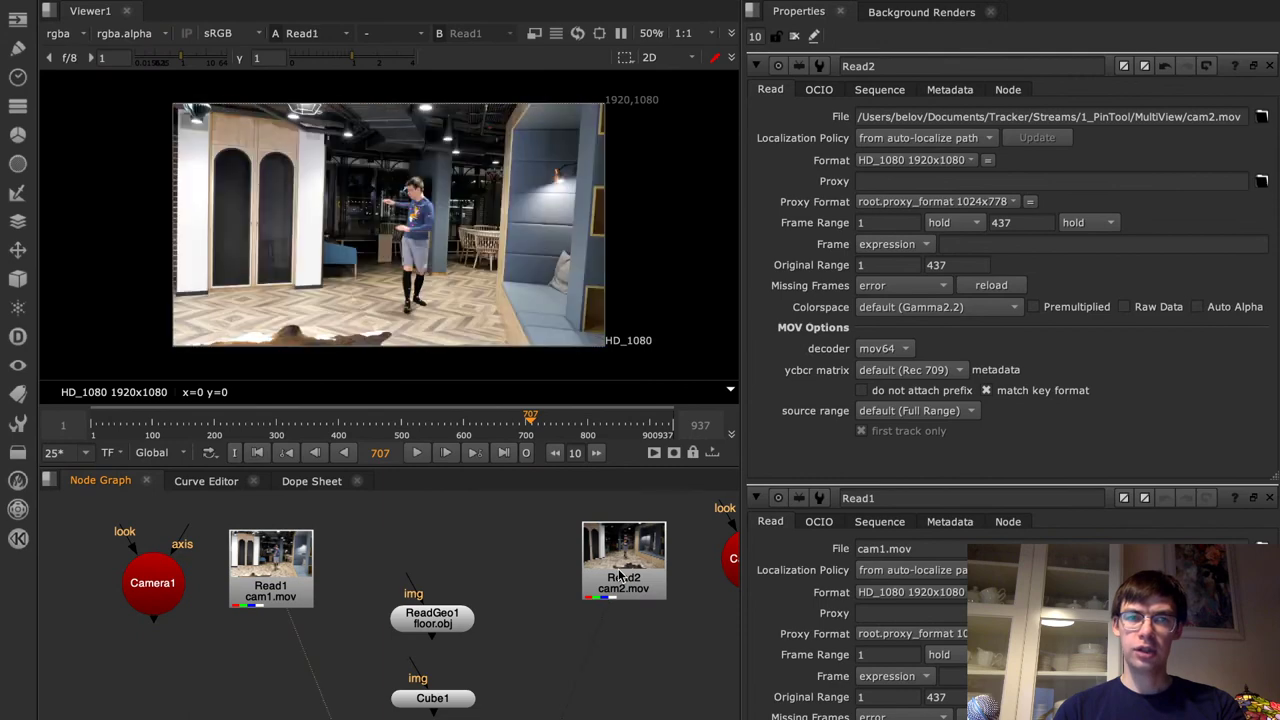
key(2)
key(1)
key(2)
key(1)
key(2)
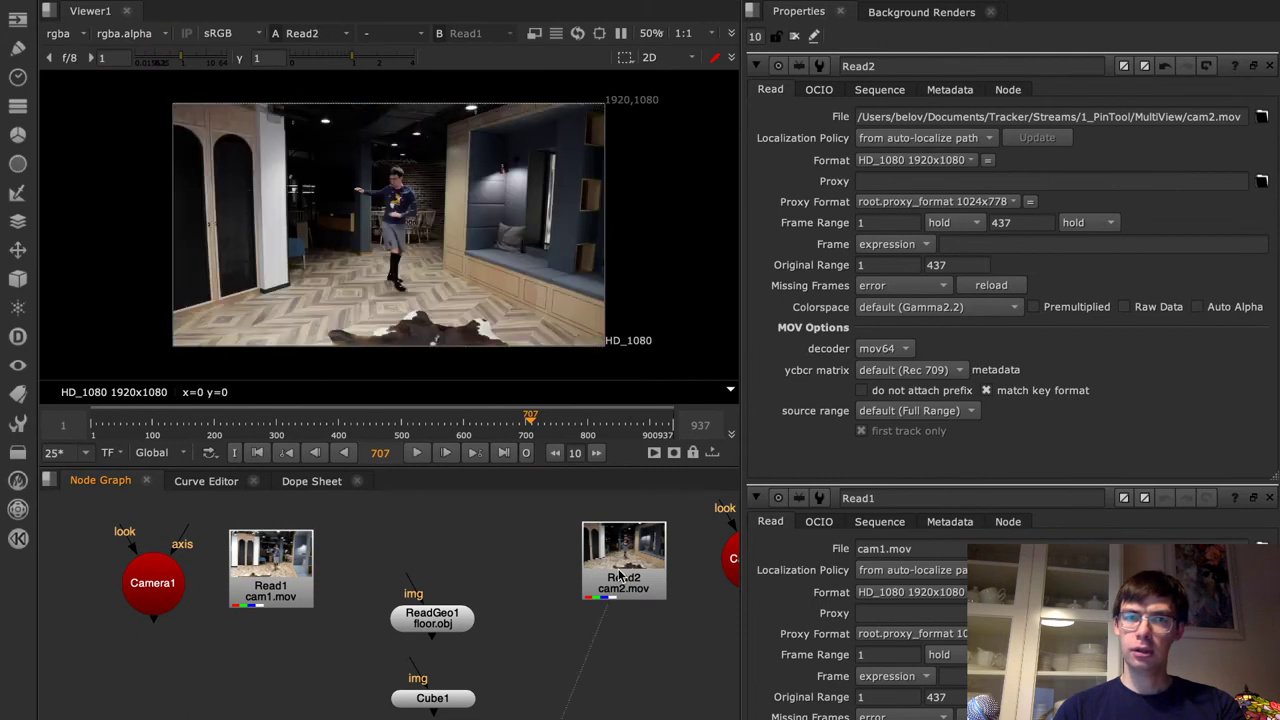
key(1)
key(2)
key(1)
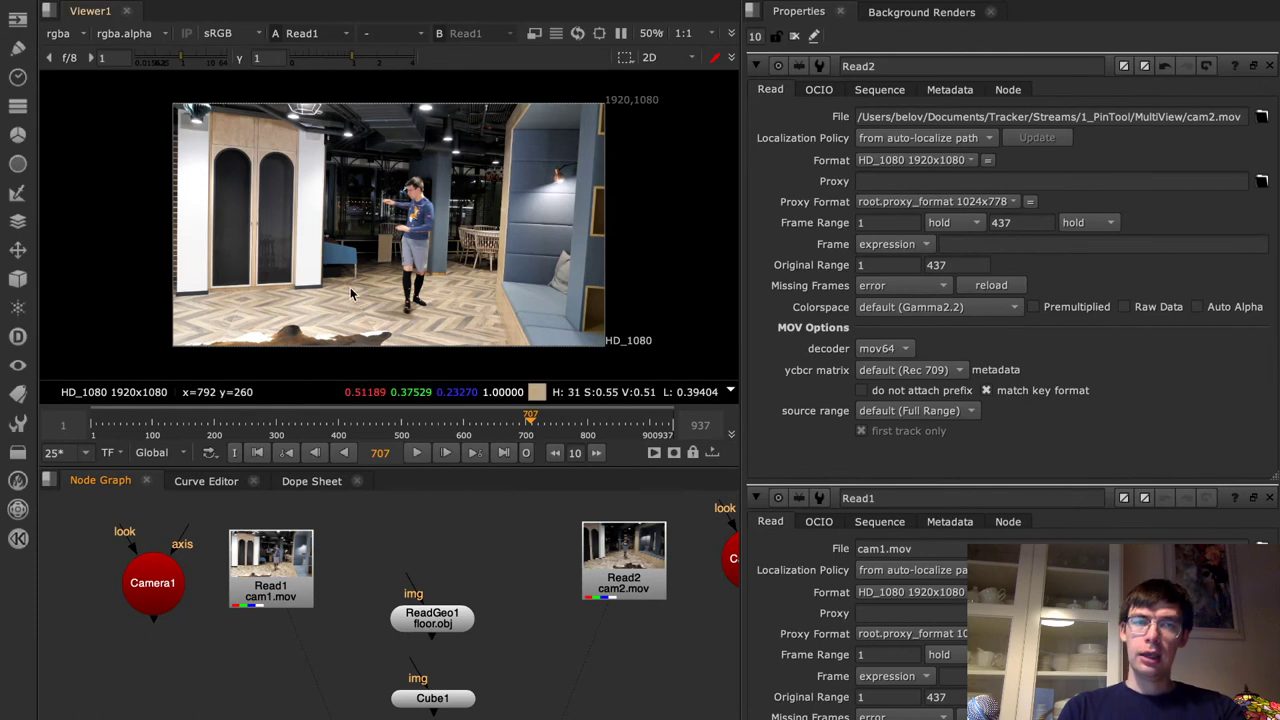
Examine the floor pattern in the cam1.mov footage and the floor.obj geometry of ReadGeo1 in 3D
scroll(312, 315, up, 2)
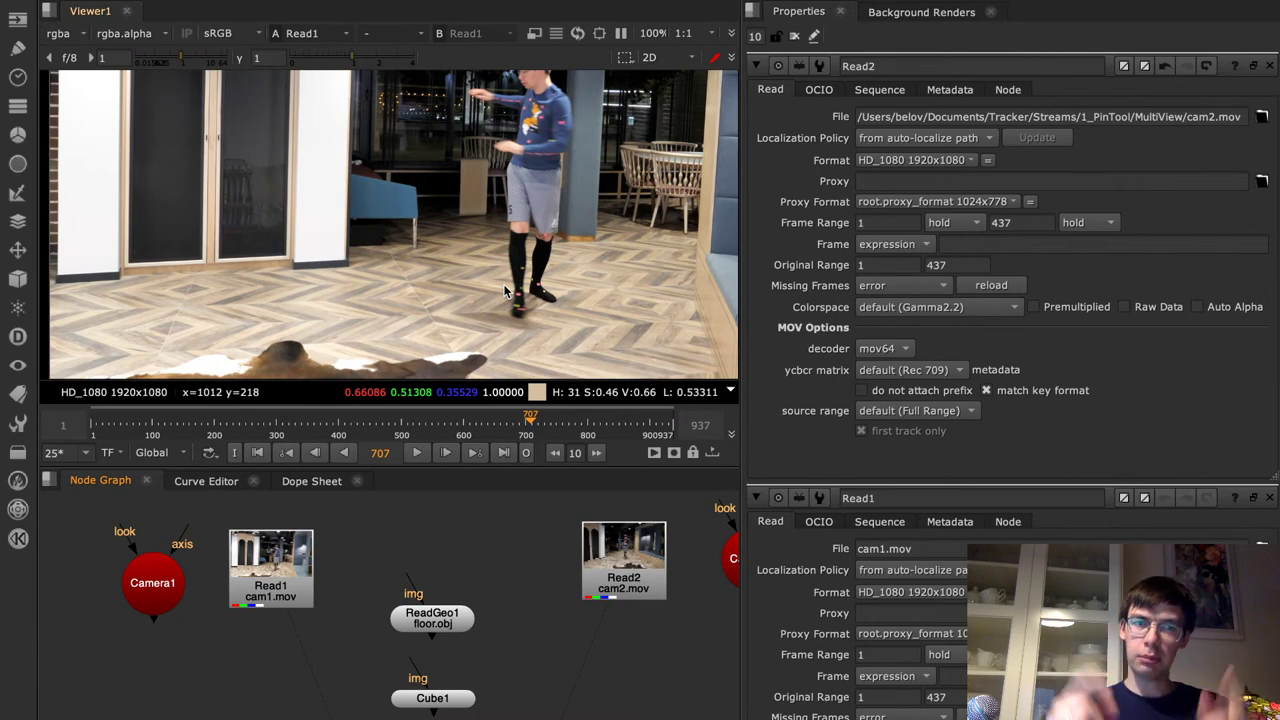
scroll(255, 305, up, 3)
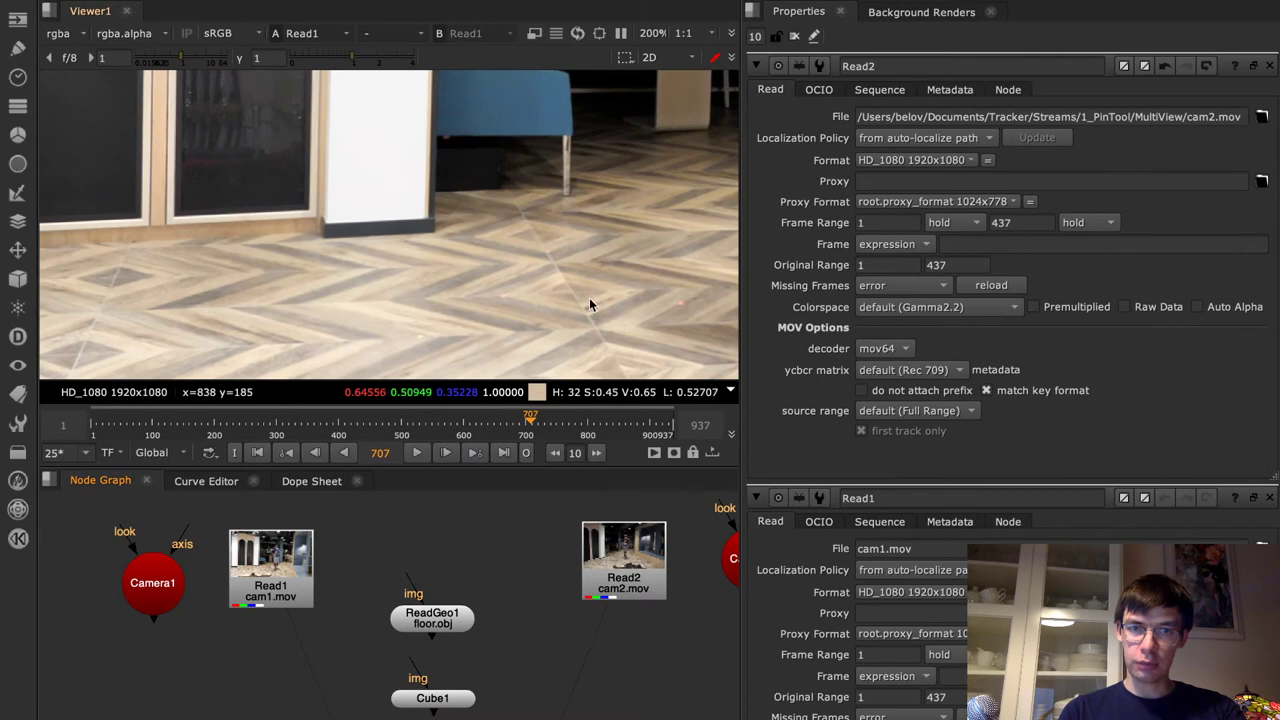
click(432, 618)
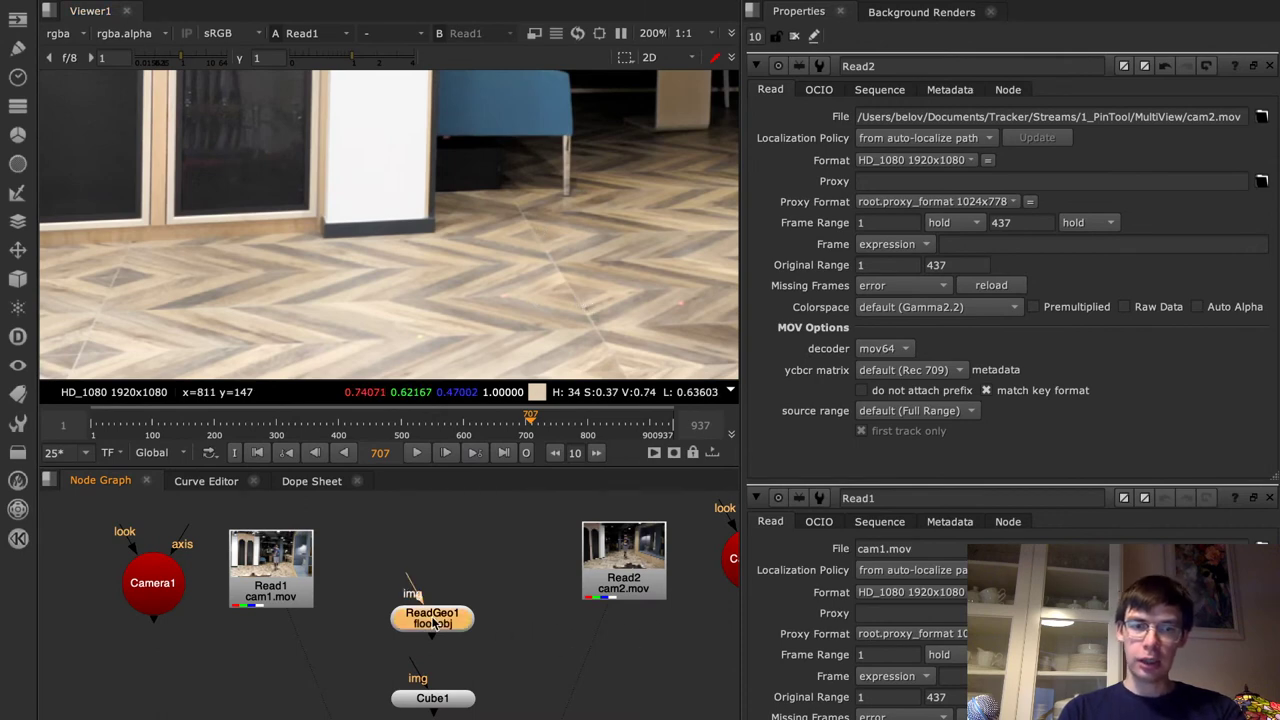
key(1)
scroll(520, 325, down, 3)
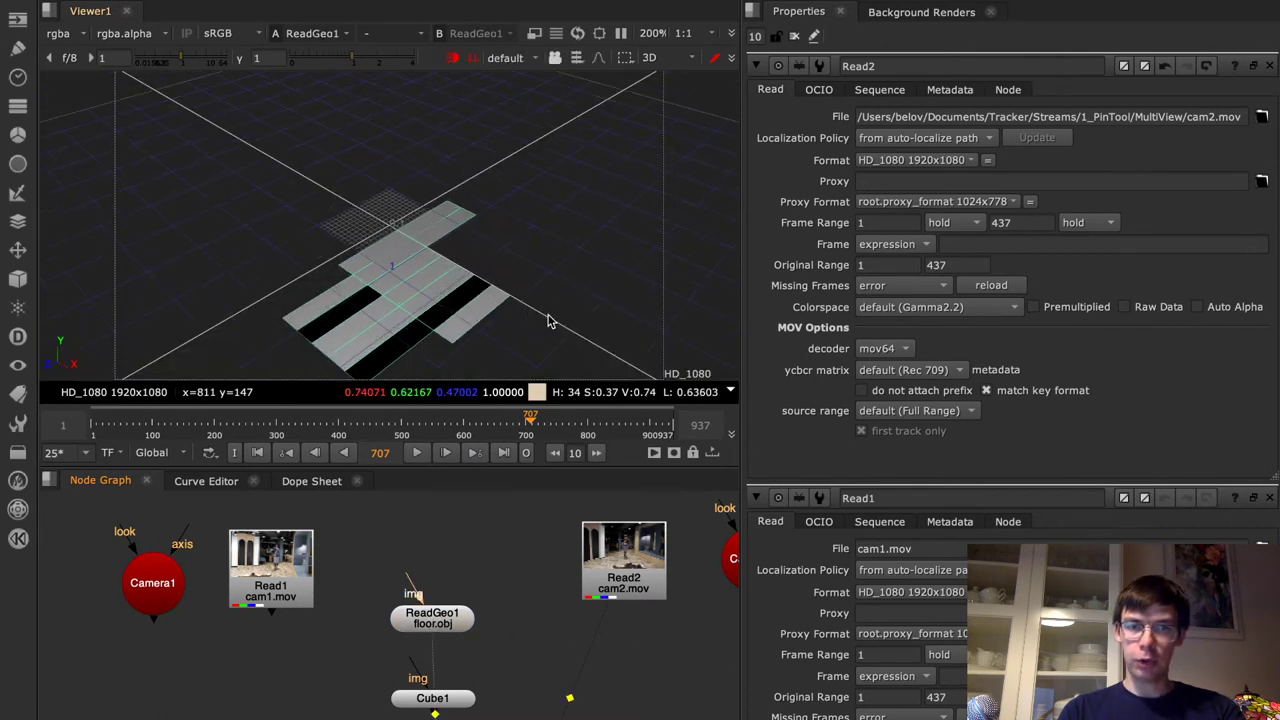
ctrl+drag(548, 321, 448, 291)
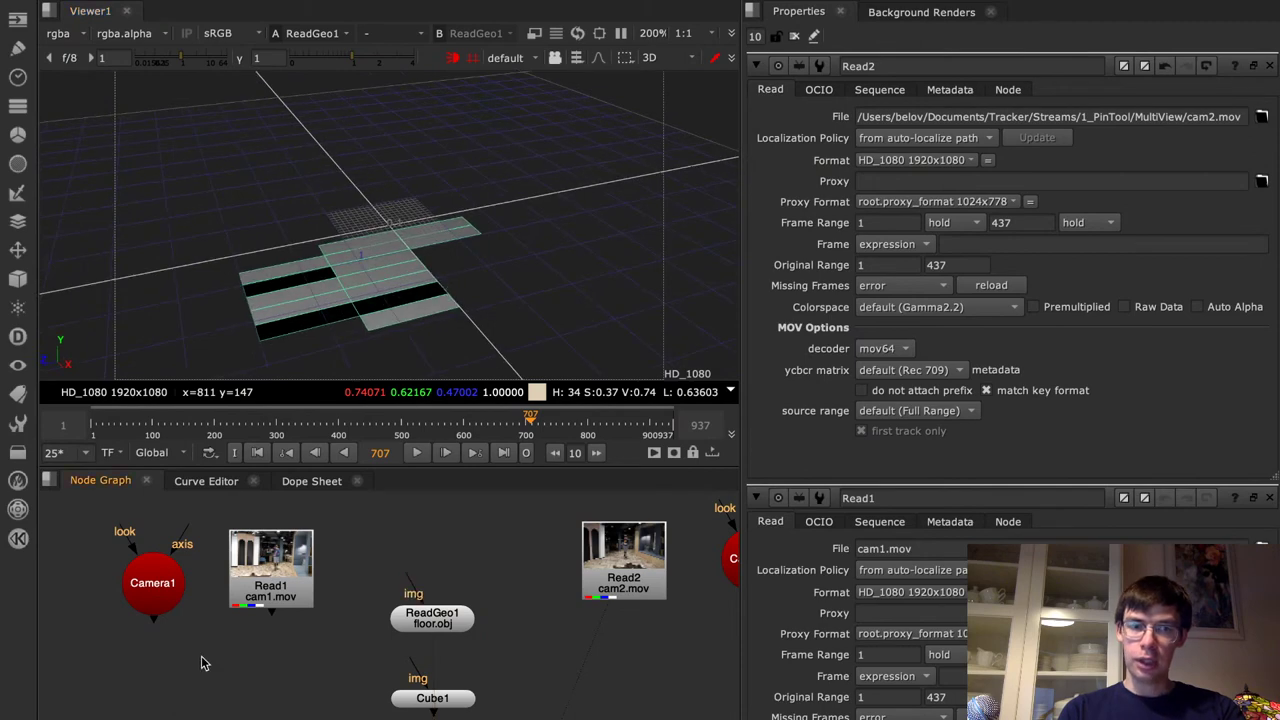
Add a PinTool node and connect Camera1 to its cam input, ReadGeo1 to geo and Read1 to bg
key(Tab)
text(pin)
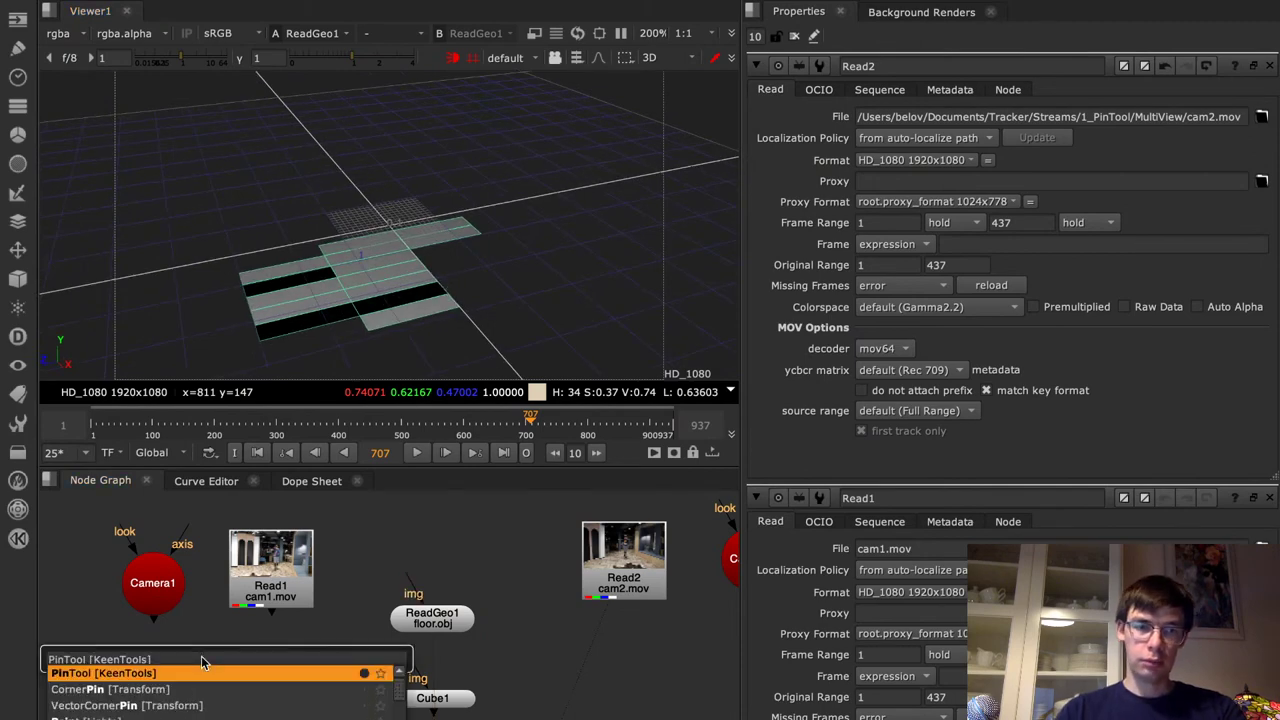
key(Return)
drag(202, 659, 168, 603)
drag(246, 652, 435, 622)
drag(273, 652, 267, 595)
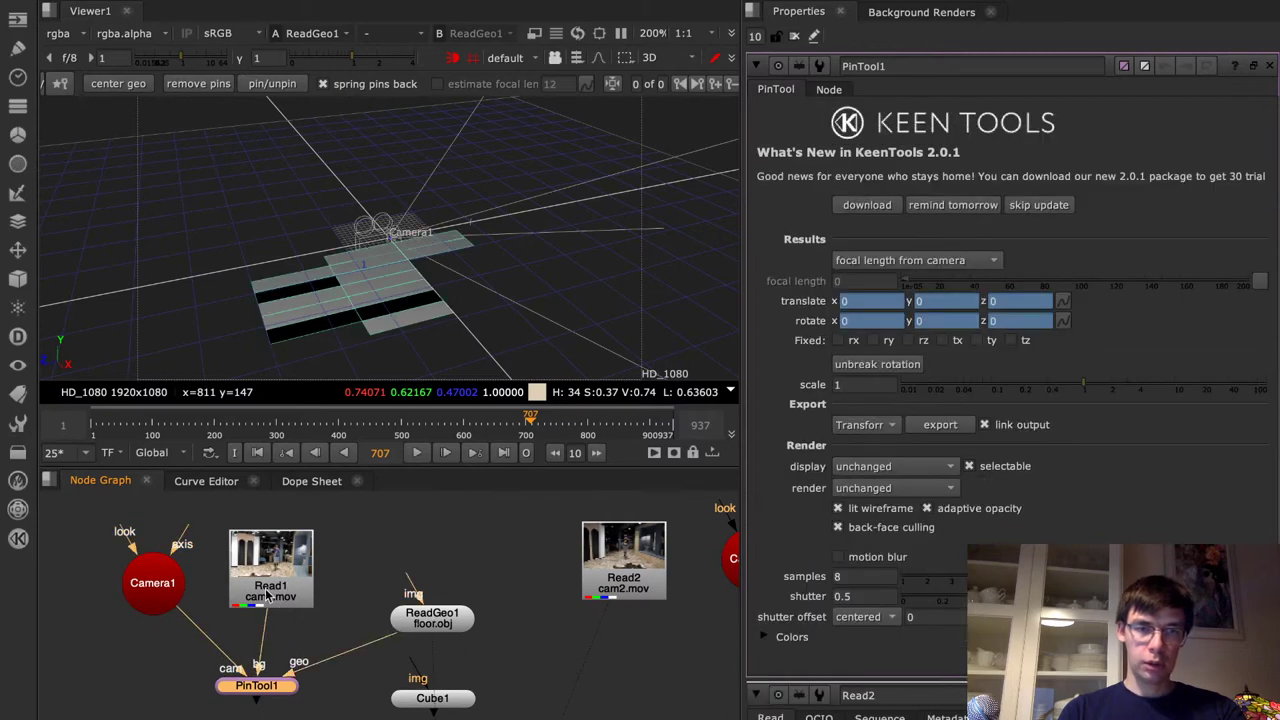
View PinTool1 in 2D at frame 371 and center the floor geometry over the footage
key(1)
key(Tab)
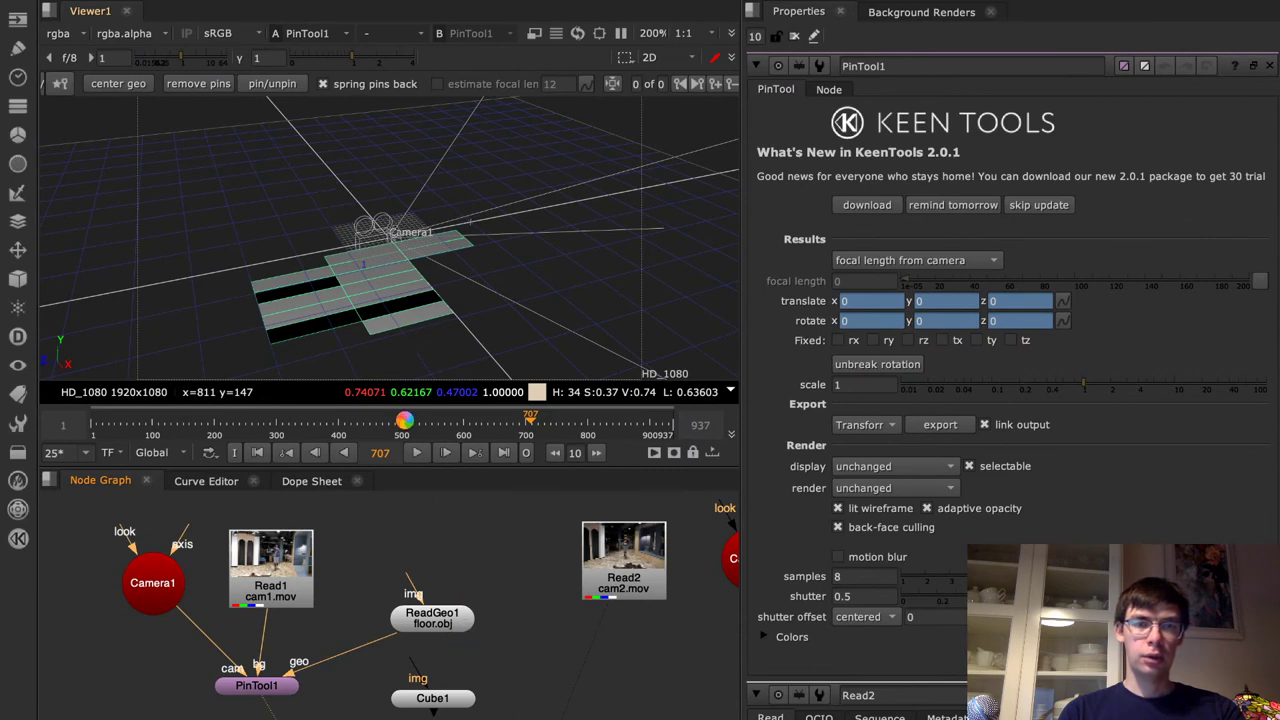
click(405, 420)
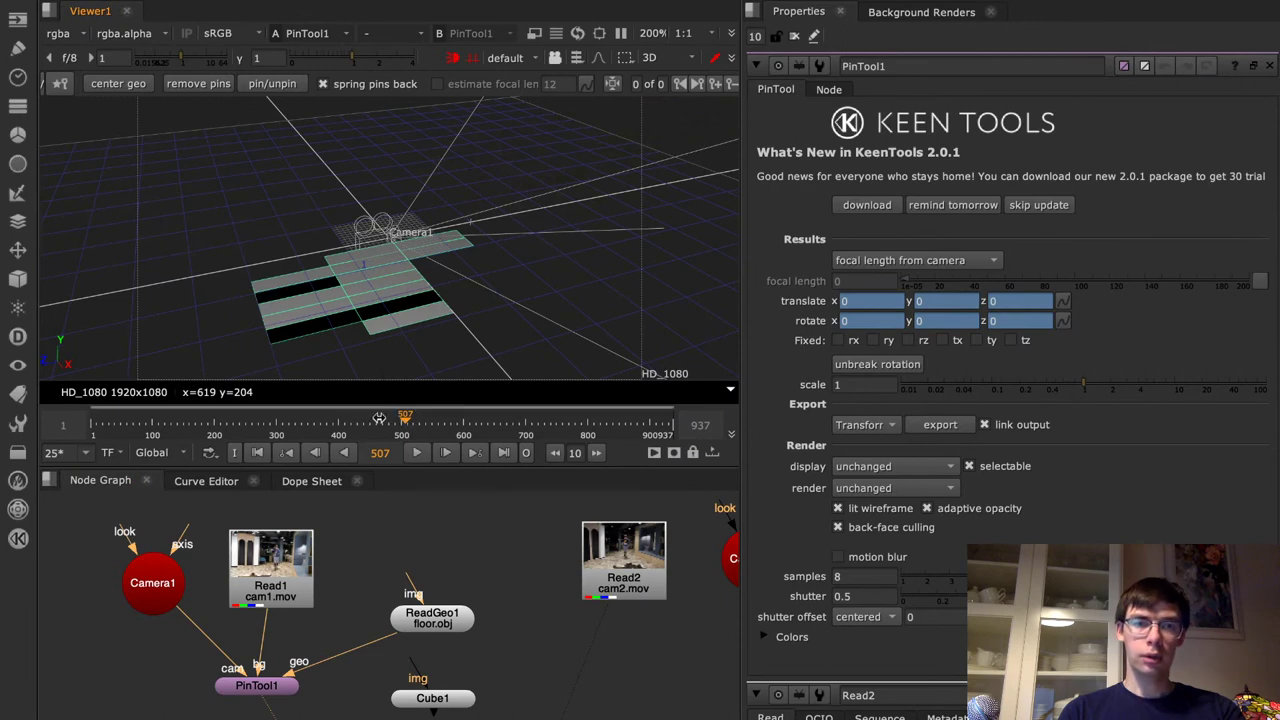
click(320, 418)
key(Tab)
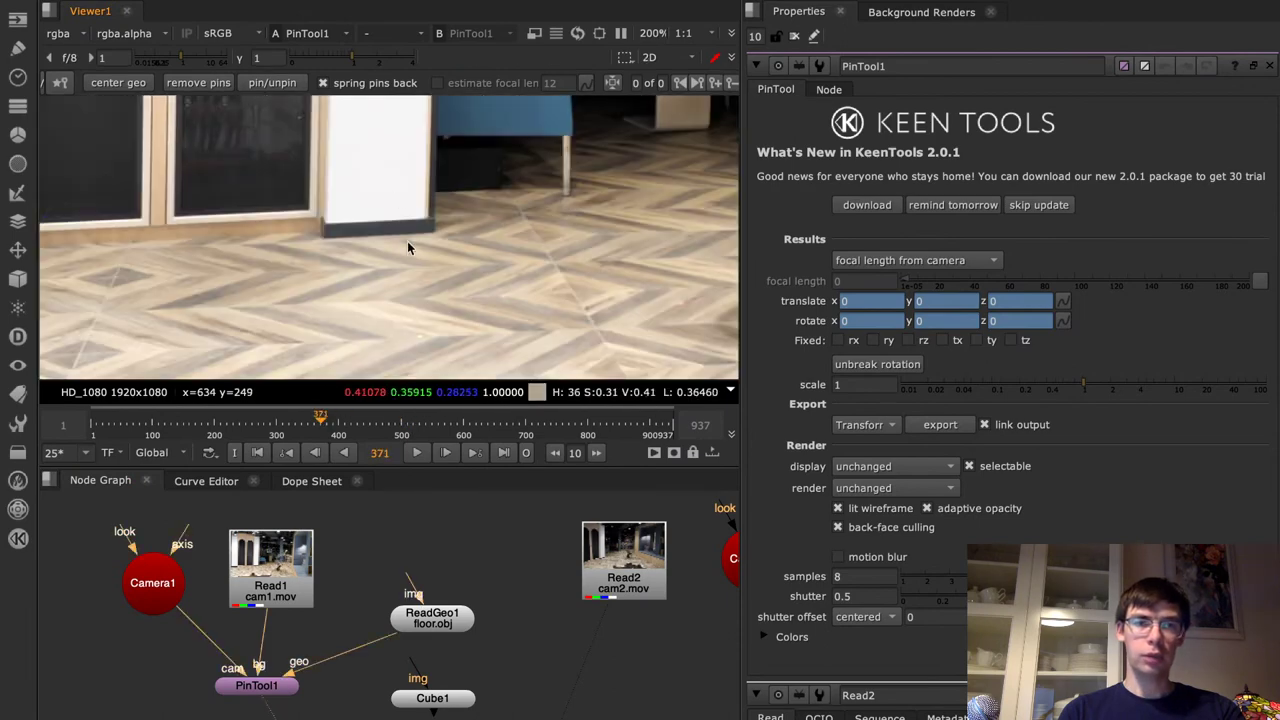
key(minus)
key(minus)
key(space)
key(equal)
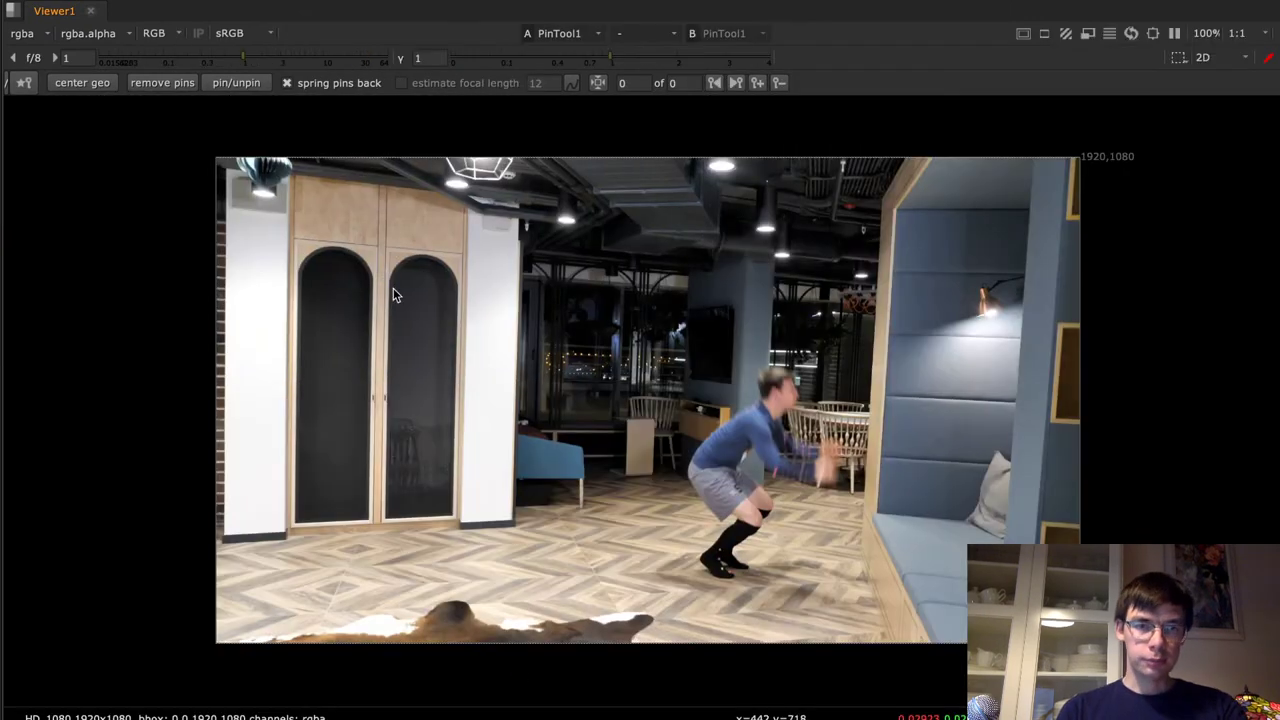
click(99, 86)
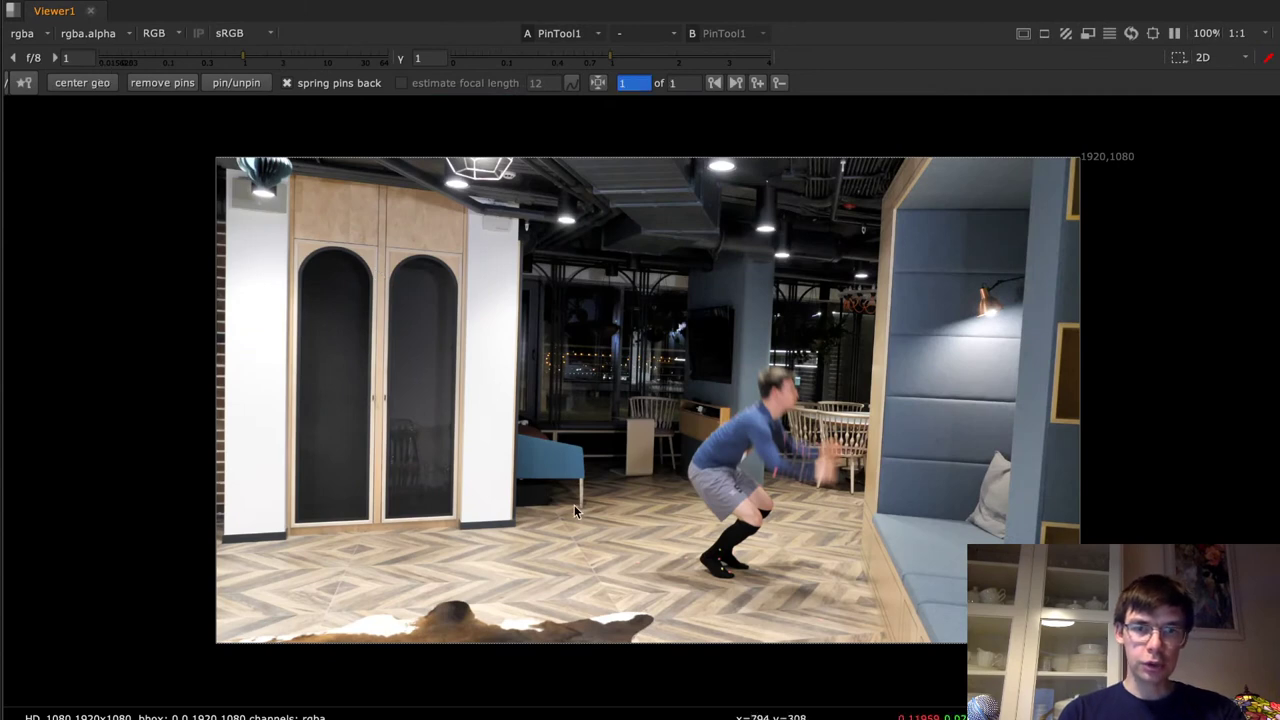
key(space)
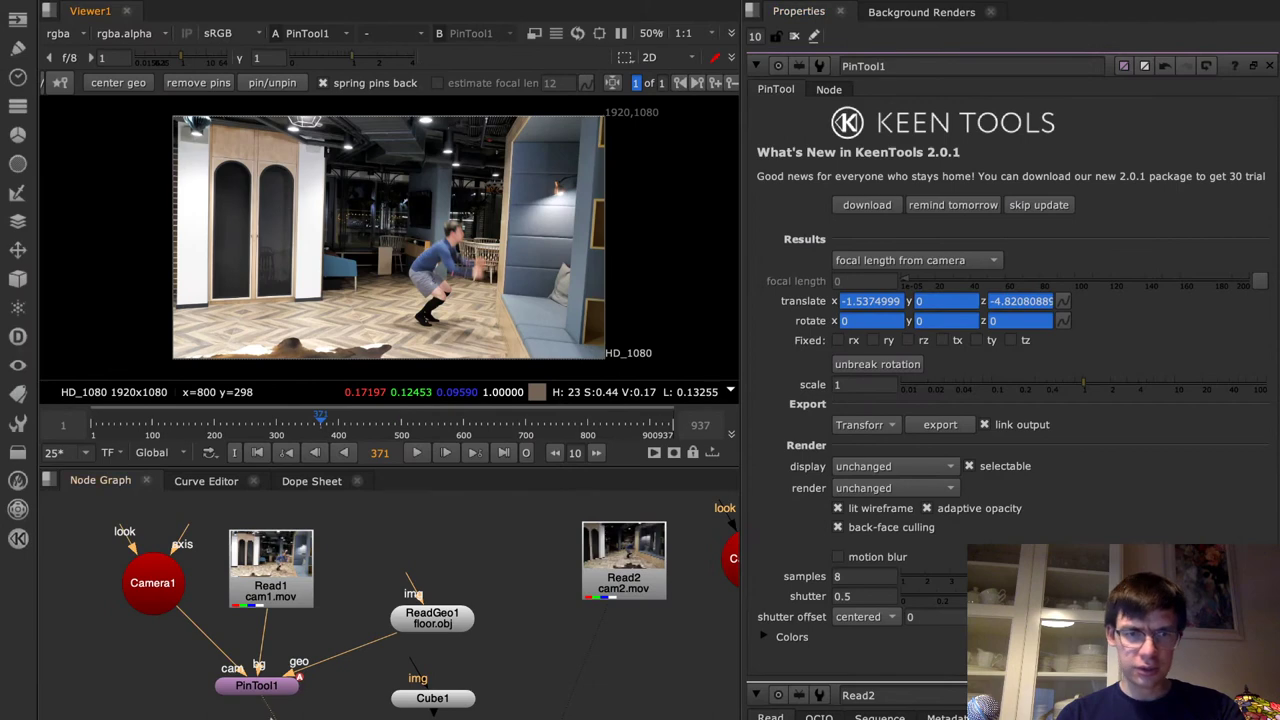
Set PinTool1's X rotation to 10 and turn off its lit wireframe display
click(268, 688)
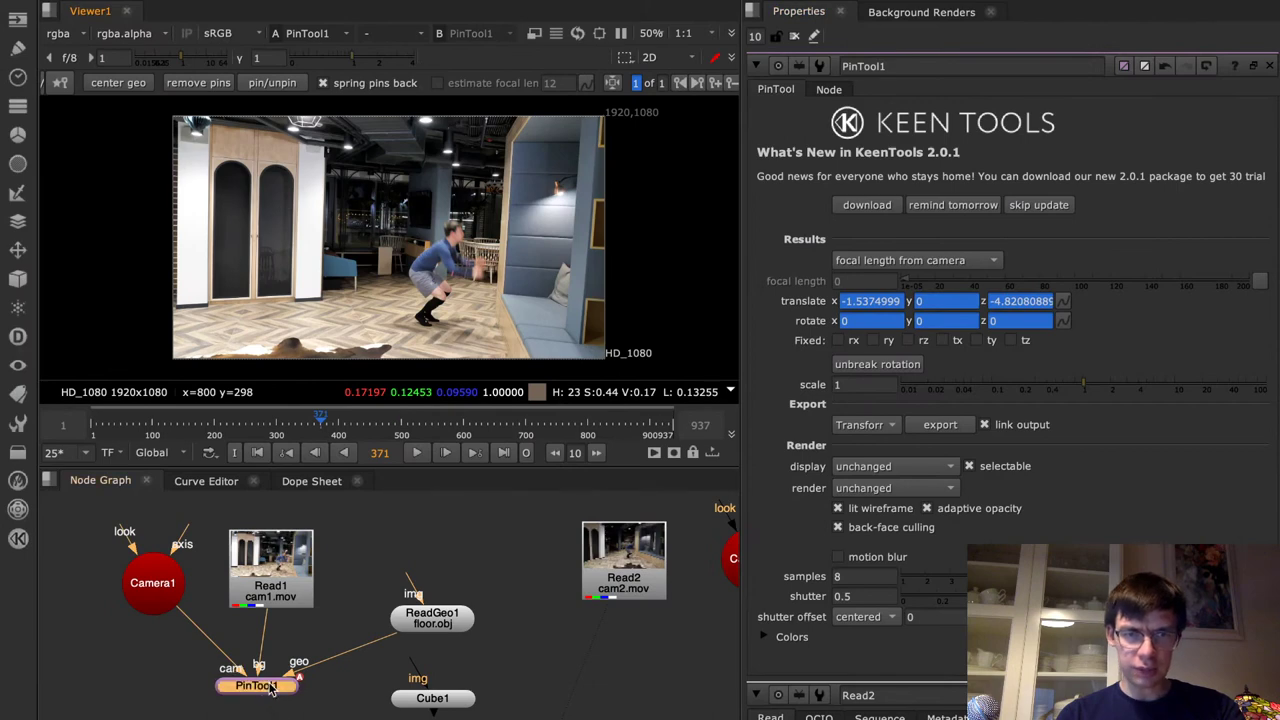
click(882, 320)
key(Return)
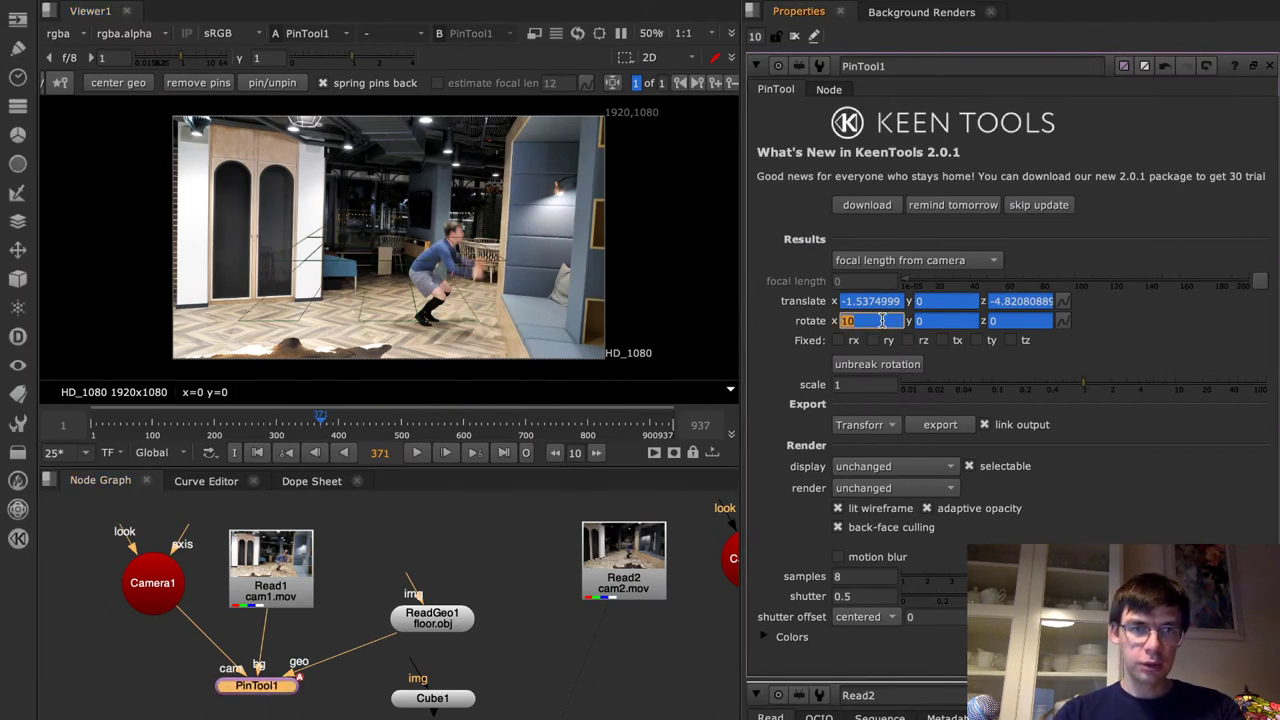
click(850, 509)
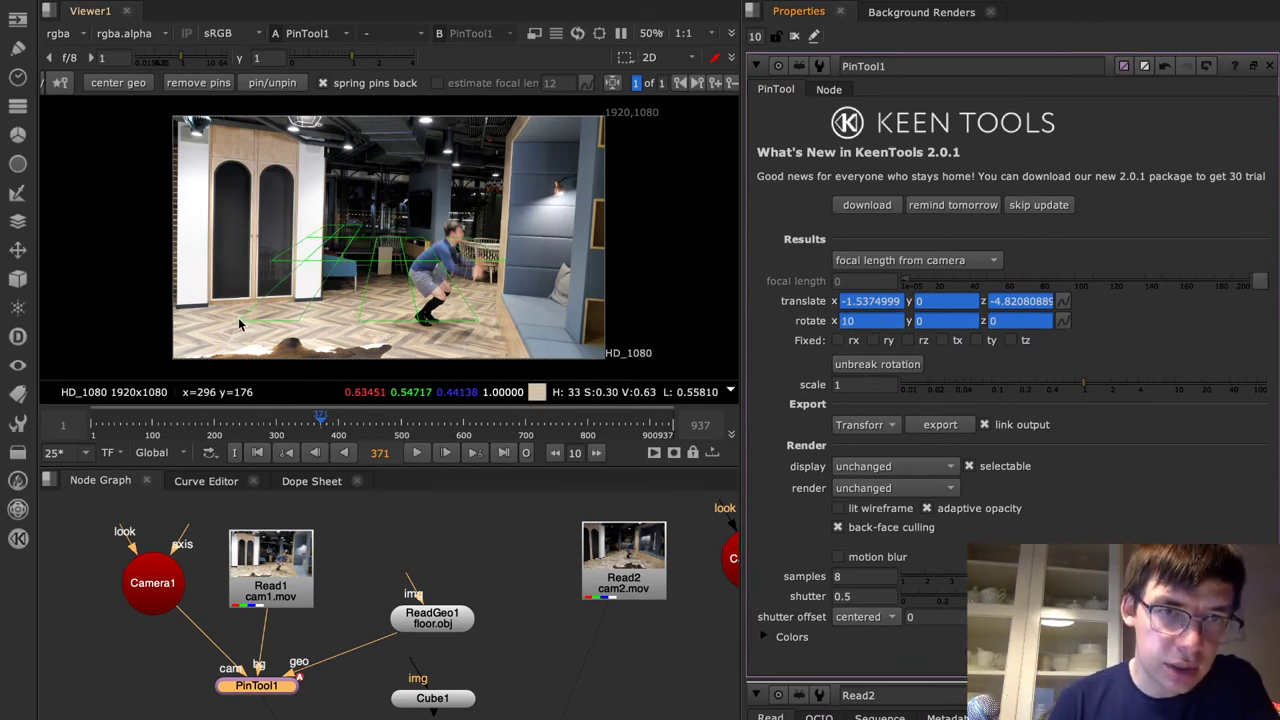
Pin the floor geometry to the footage, undo the pin that flips it, and lay the grid roughly along the herringbone floor
drag(240, 320, 241, 320)
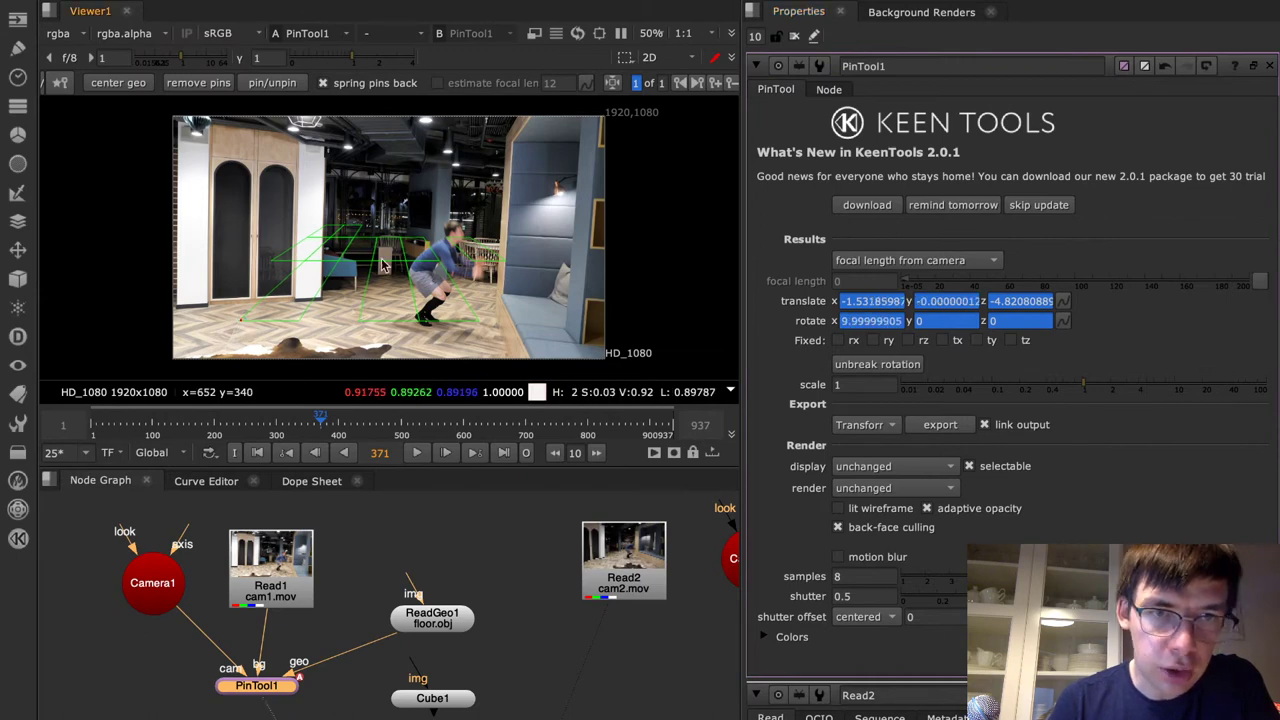
click(243, 322)
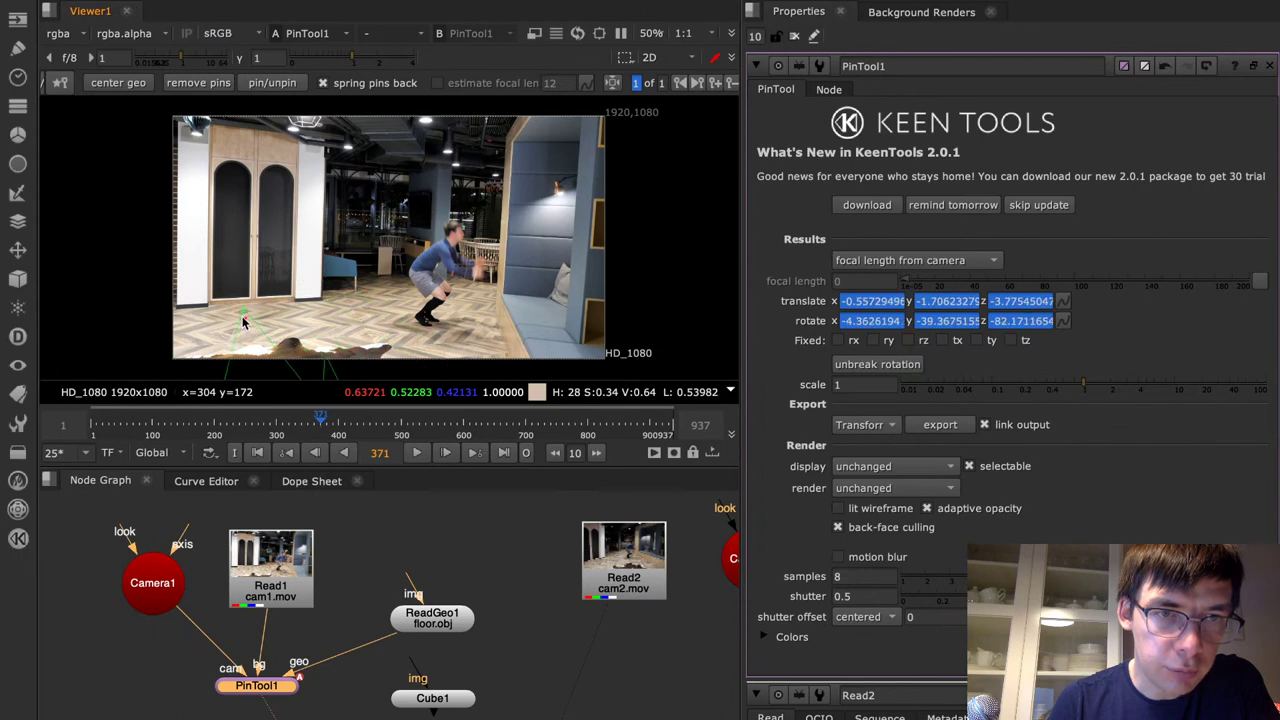
key(ctrl+z)
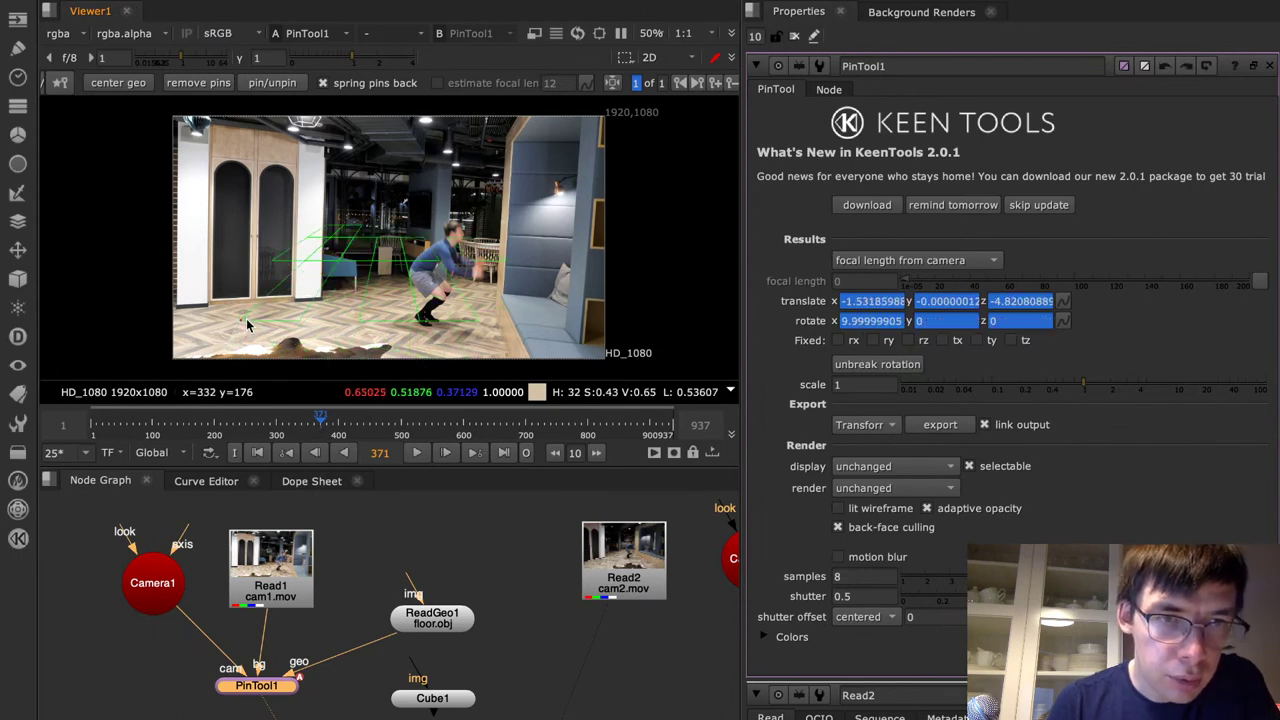
drag(242, 321, 481, 290)
drag(358, 367, 371, 365)
drag(355, 293, 320, 318)
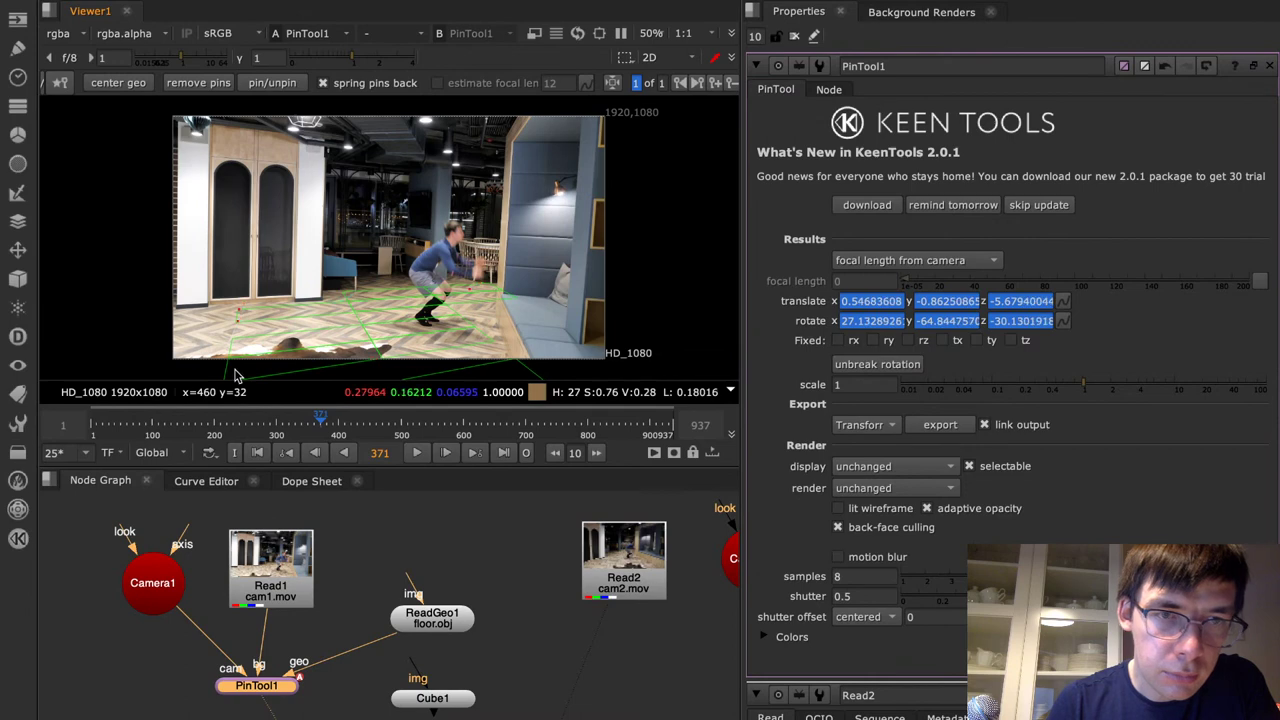
Refine the pins on the floor grid's far left corner, back centre seam and left edge to follow the herringbone lines
scroll(225, 362, up, 3)
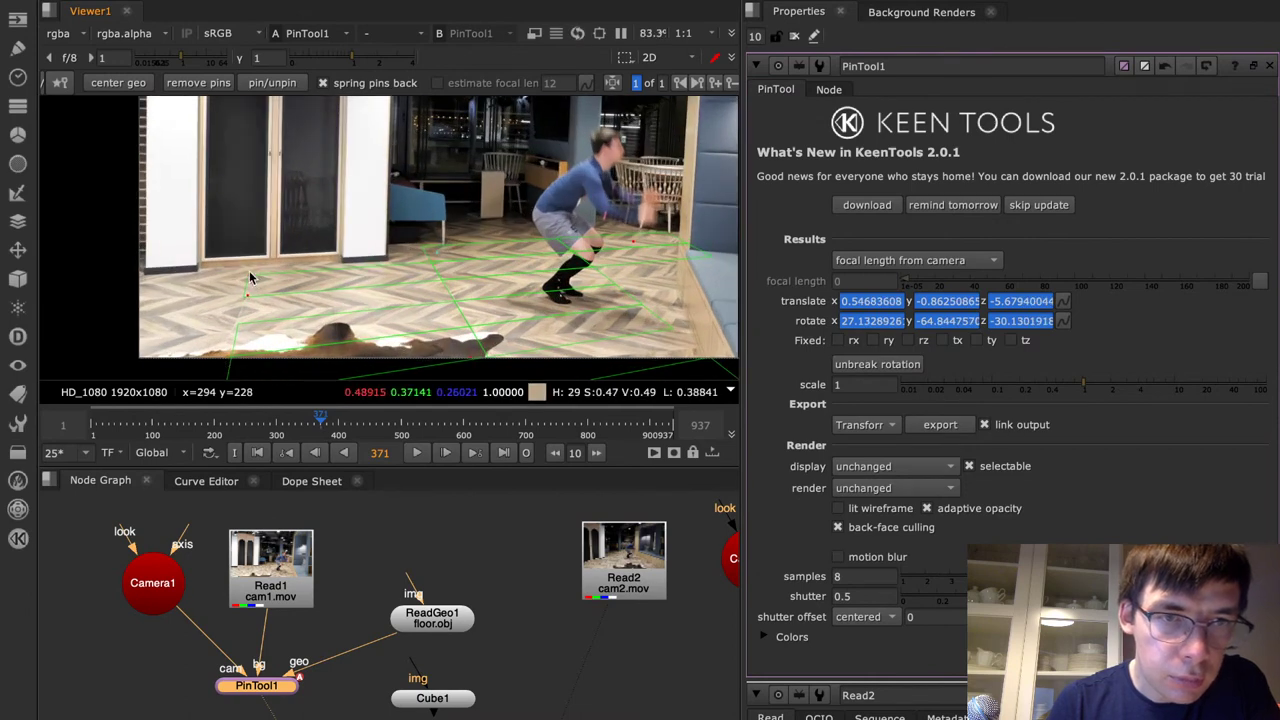
drag(248, 275, 265, 277)
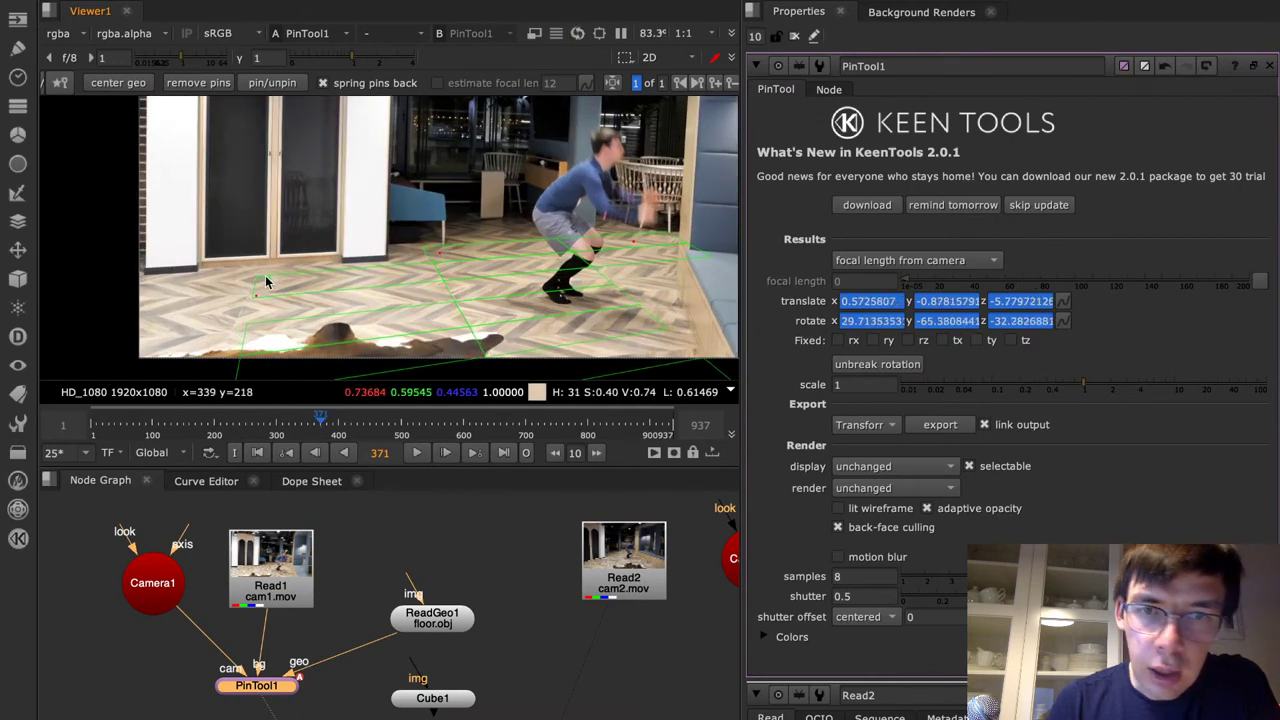
drag(438, 255, 434, 263)
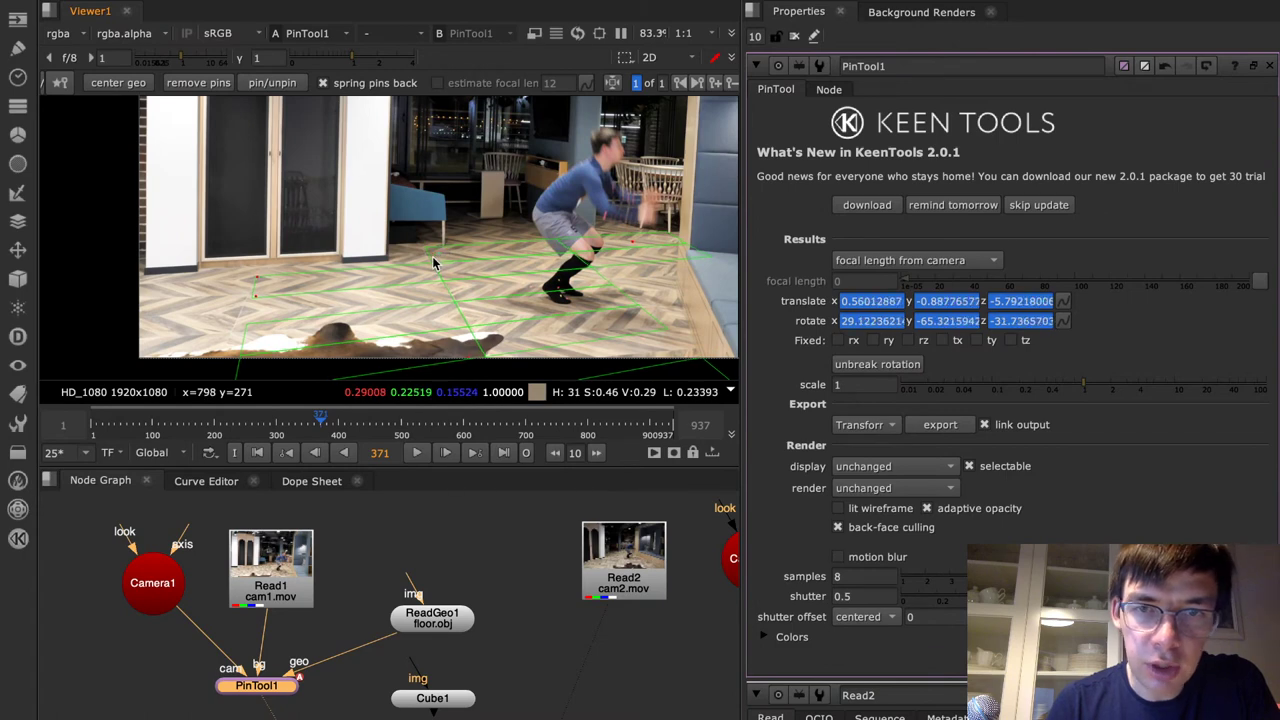
drag(251, 324, 237, 325)
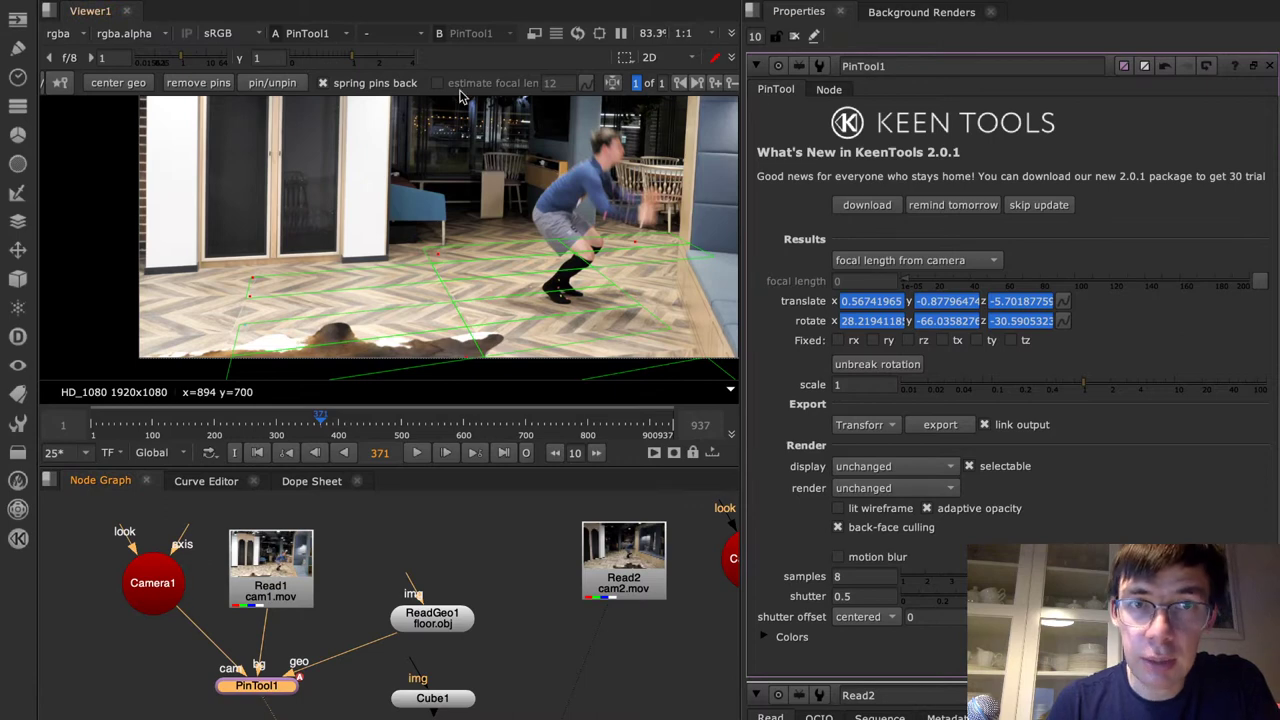
Switch PinTool1 to custom constant focal length, enable focal length estimation, and adjust the pin at the grid's far left corner
click(915, 260)
click(929, 282)
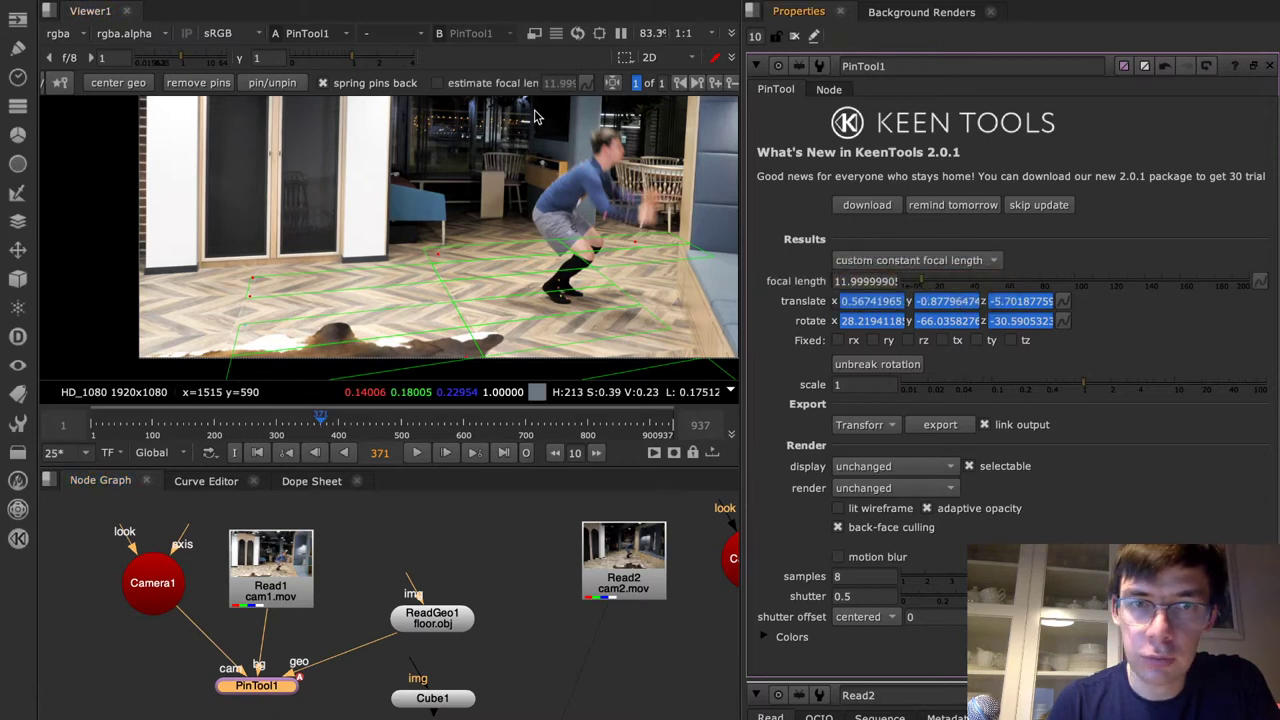
drag(248, 278, 257, 279)
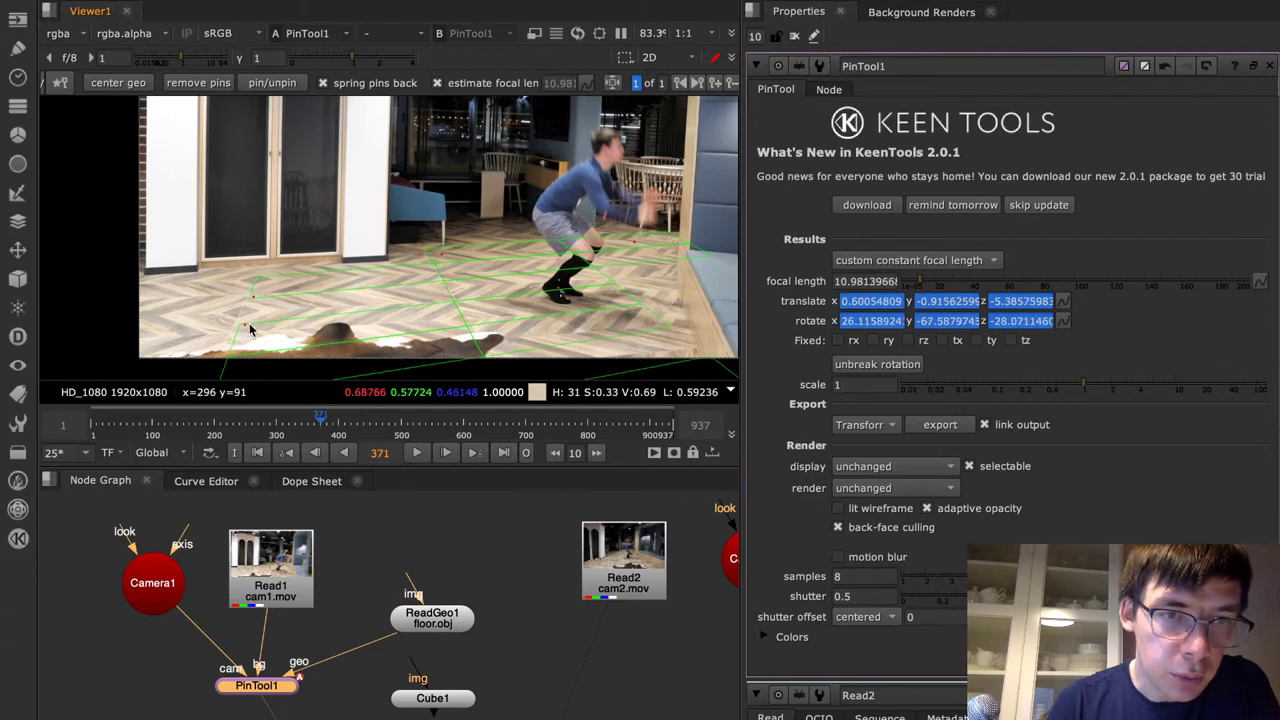
Enlarge the viewer and align the grid's back edge with the floor pattern, pinning the centre seam and the far right end
key(space)
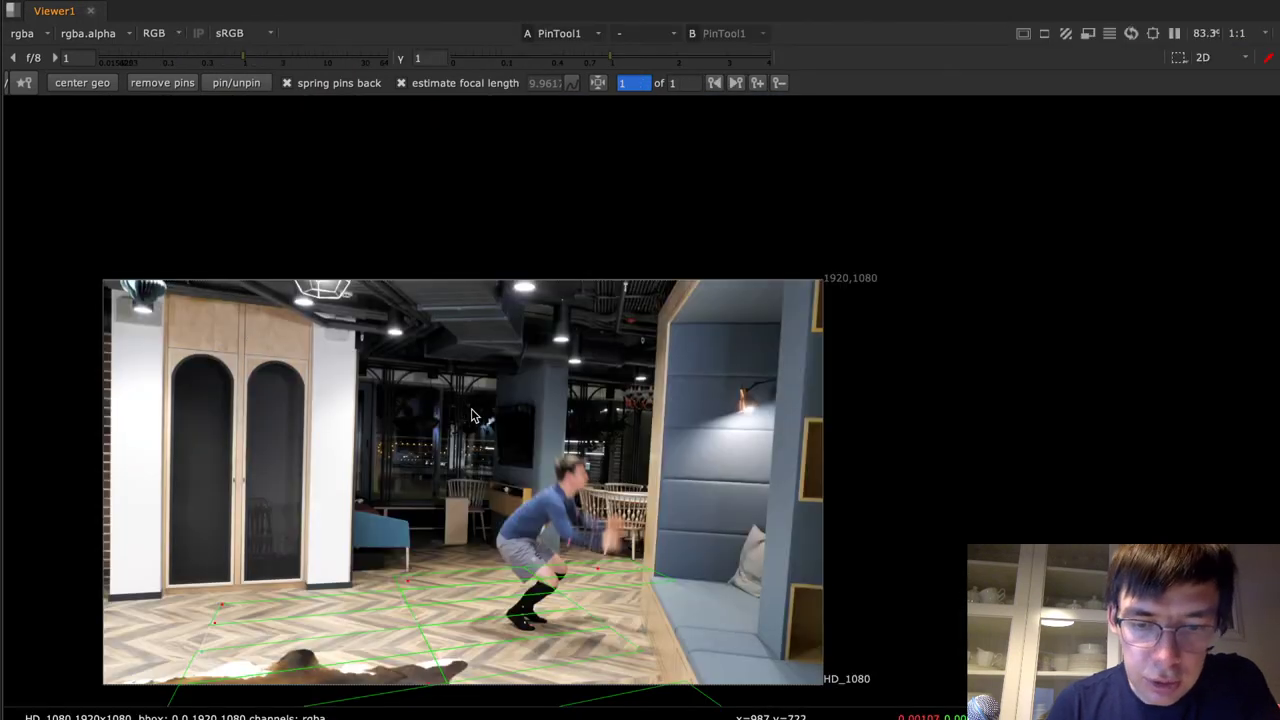
key(h)
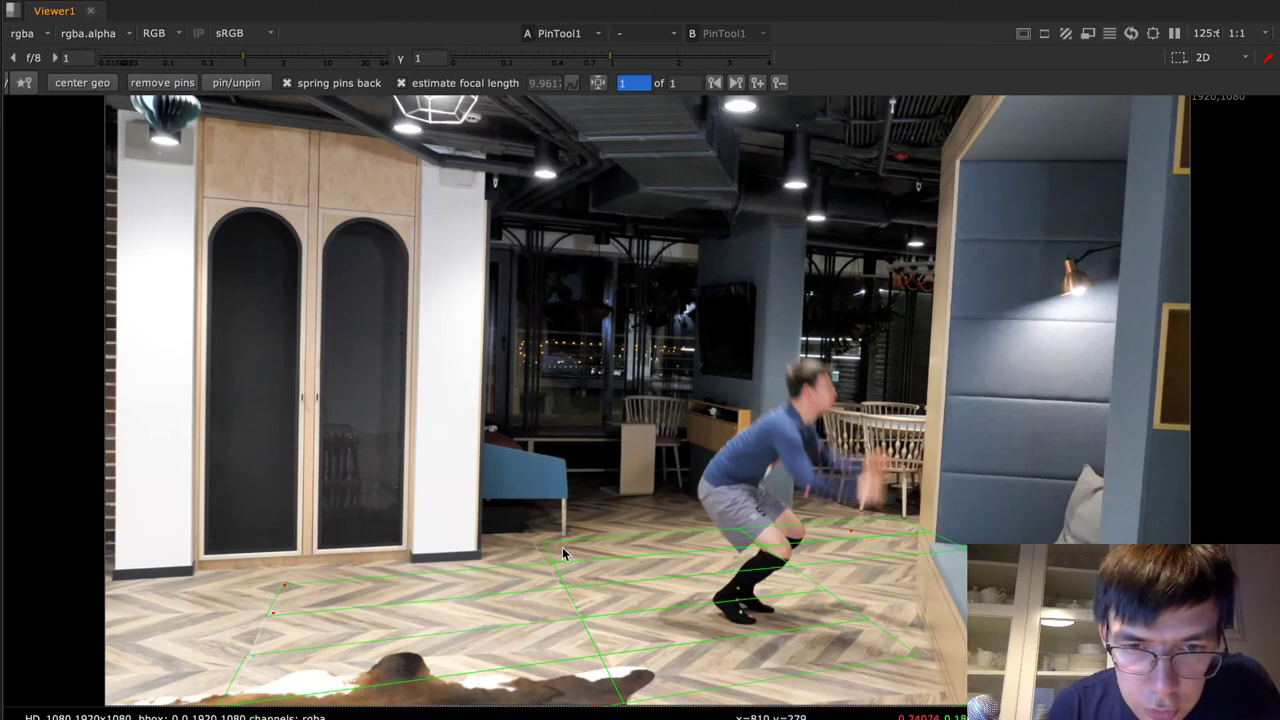
drag(553, 548, 544, 557)
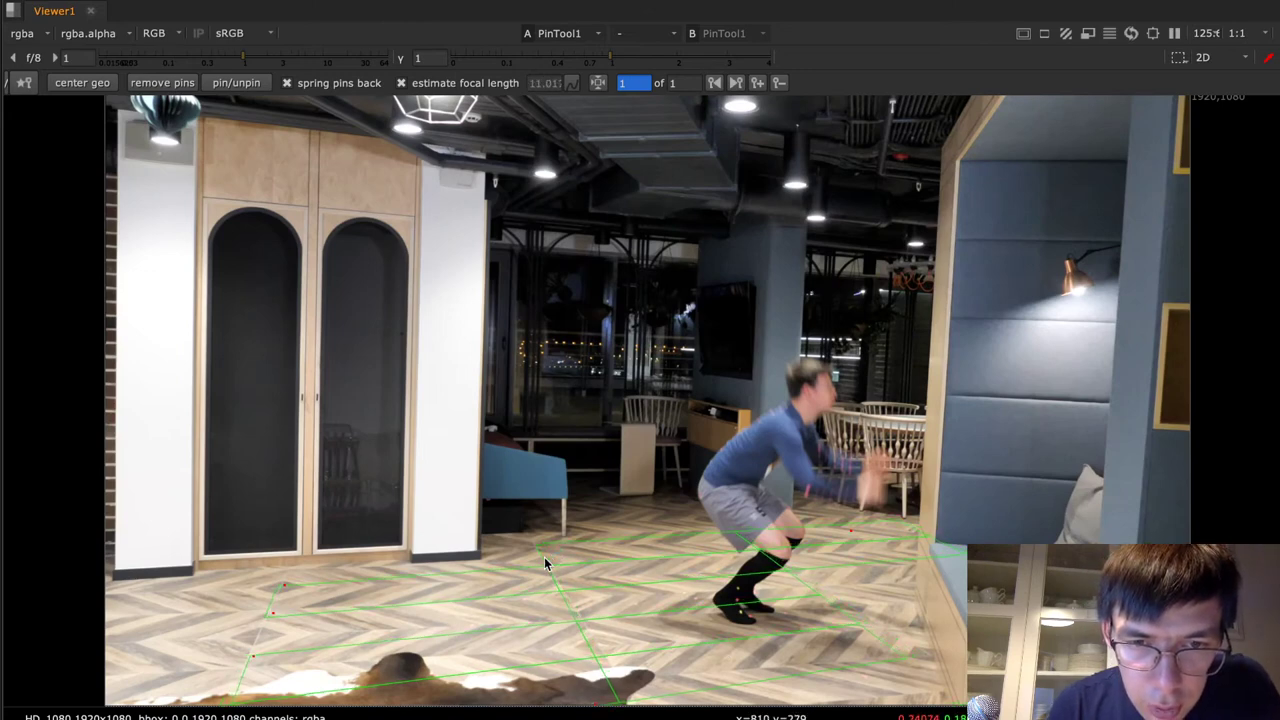
drag(899, 524, 902, 534)
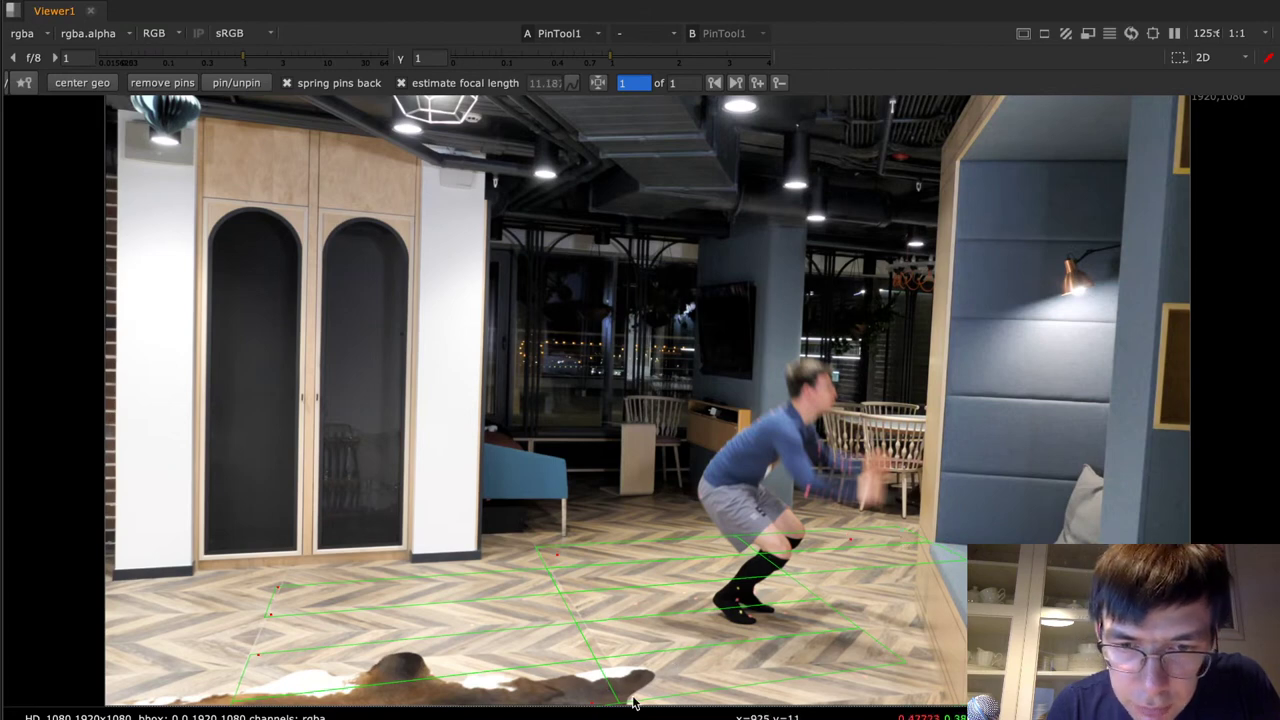
Pin the centre seam's near end beside the cowhide rug and readjust the back seam and far left corner pins
middle_drag(660, 675, 631, 557)
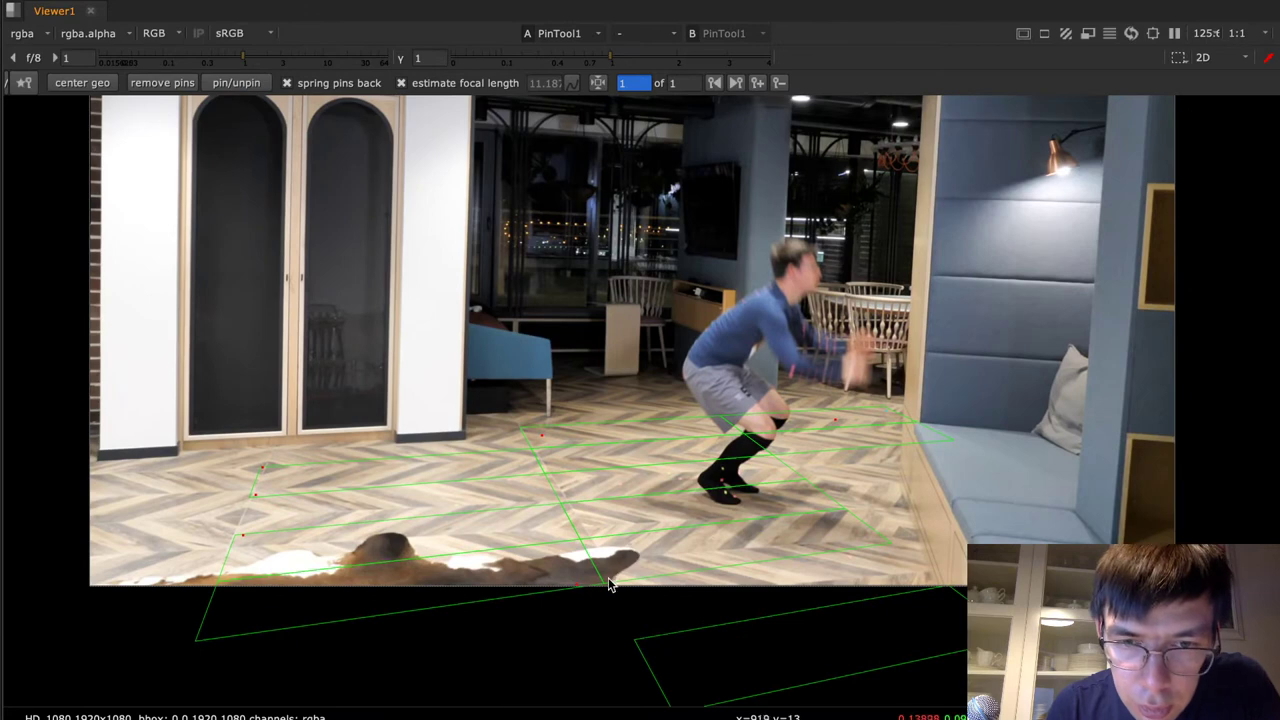
drag(610, 585, 641, 586)
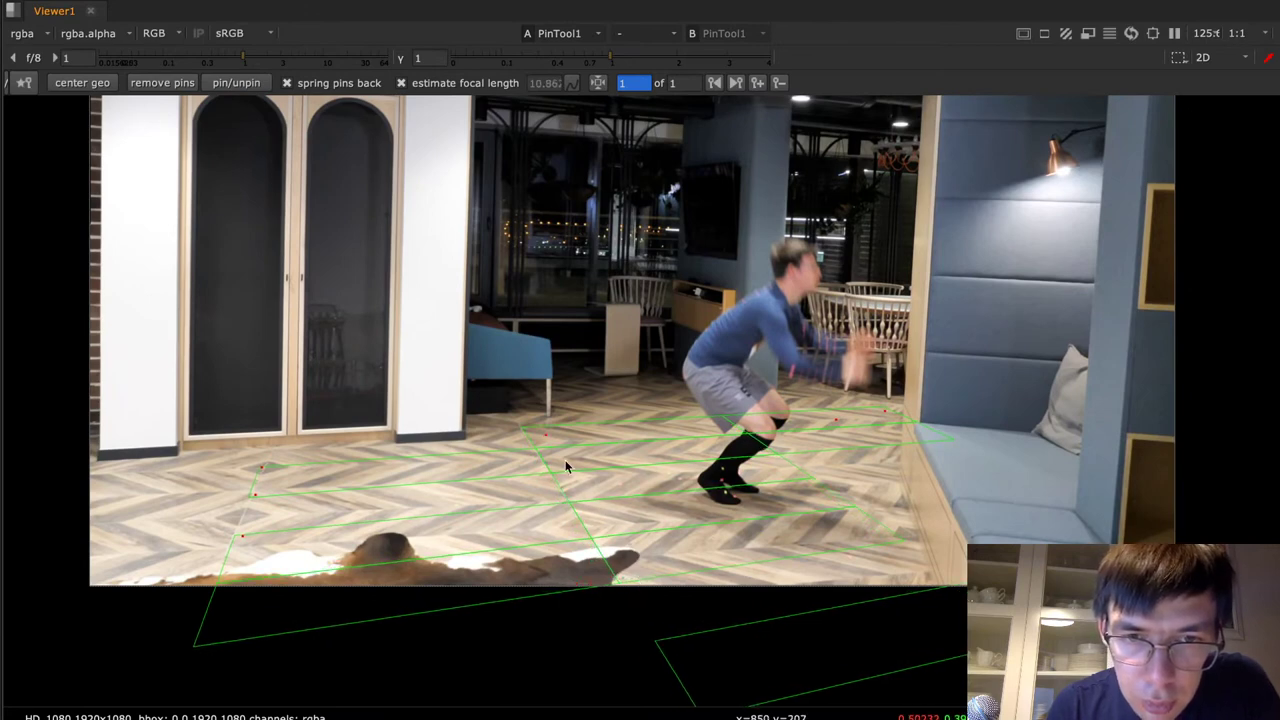
drag(548, 435, 541, 433)
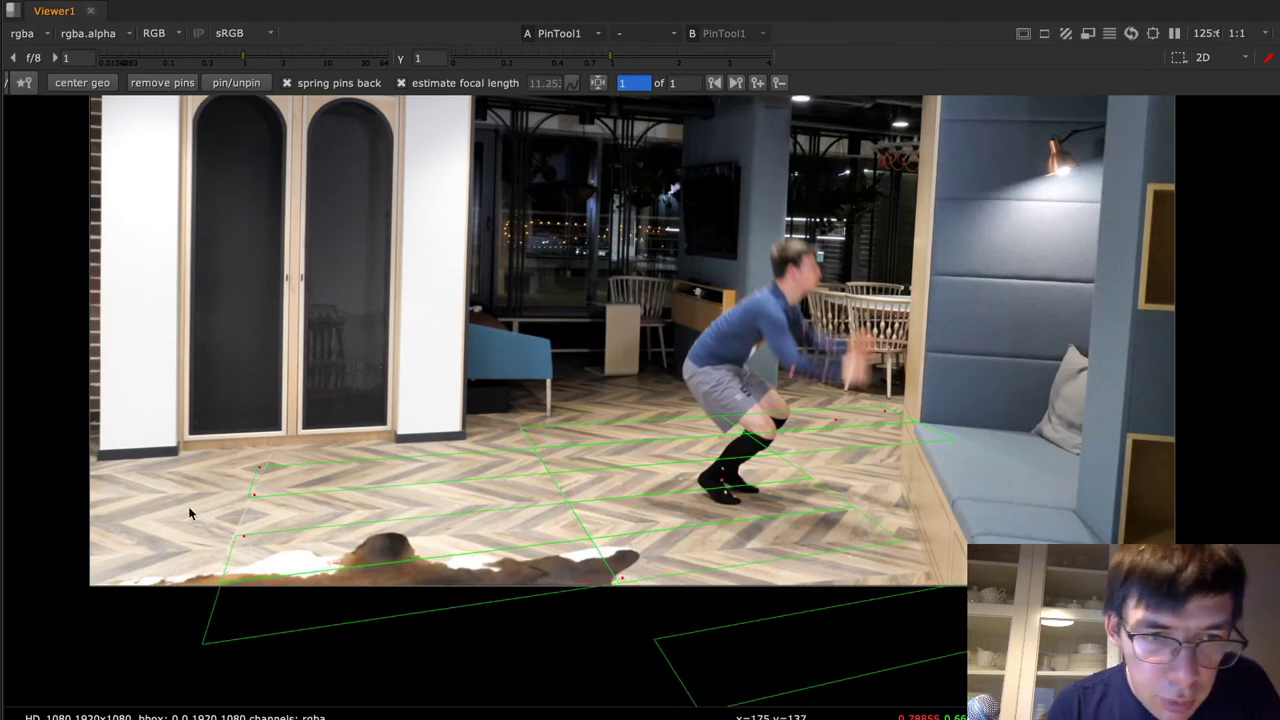
mouse_move(263, 471)
mouse_down()
mouse_move(280, 474)
mouse_move(260, 484)
mouse_move(271, 465)
mouse_move(262, 473)
mouse_up()
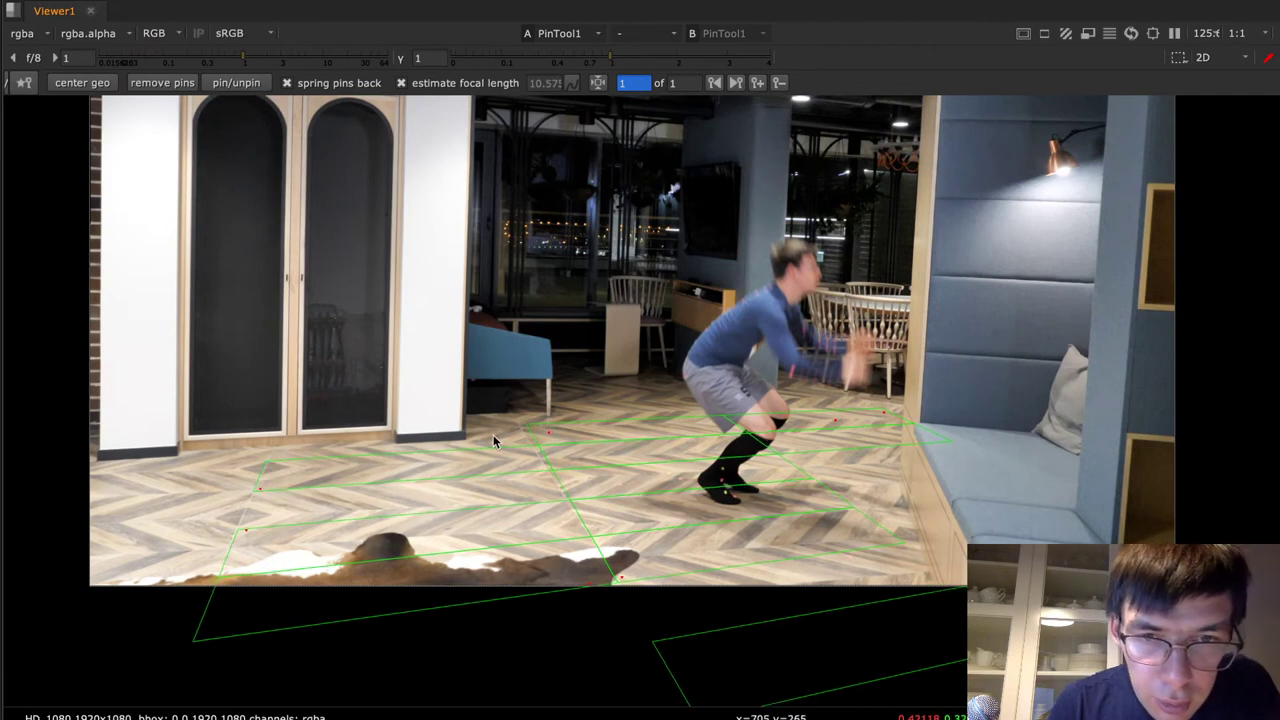
drag(550, 433, 536, 441)
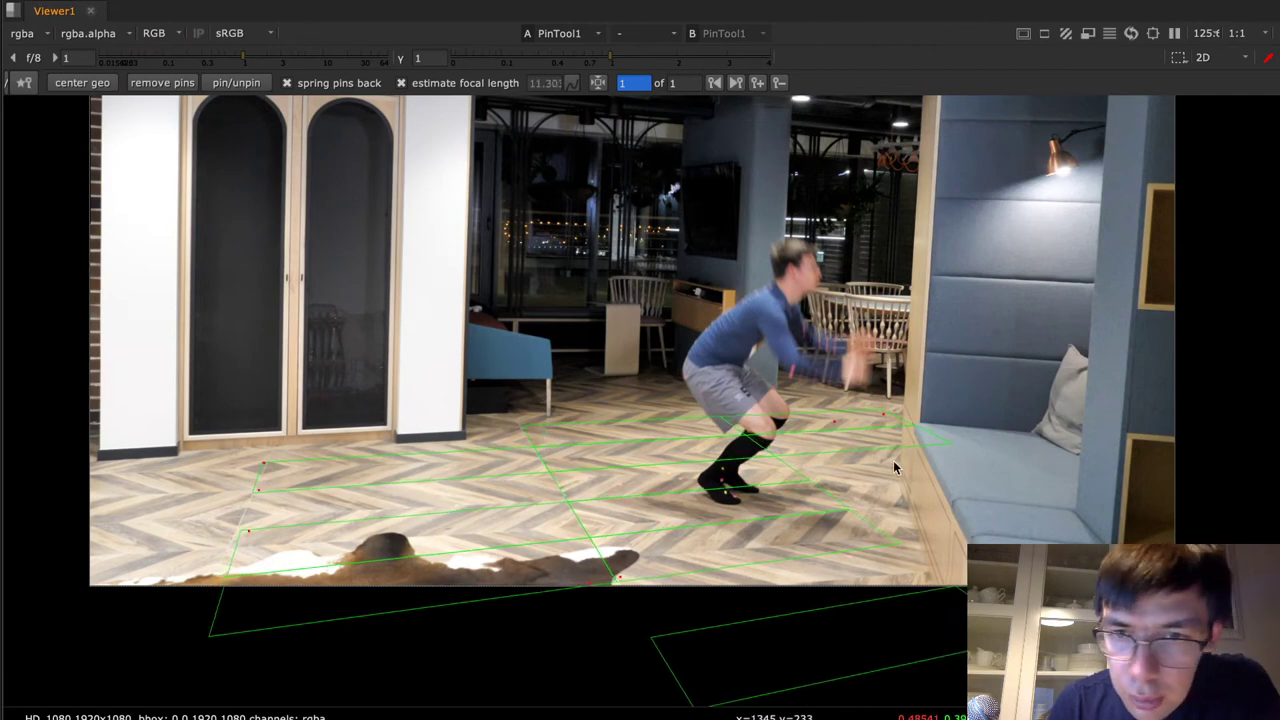
Undo the large shift of the left edge near the rug, and readjust the back seam and far left corner pins
drag(231, 580, 231, 502)
key(ctrl+z)
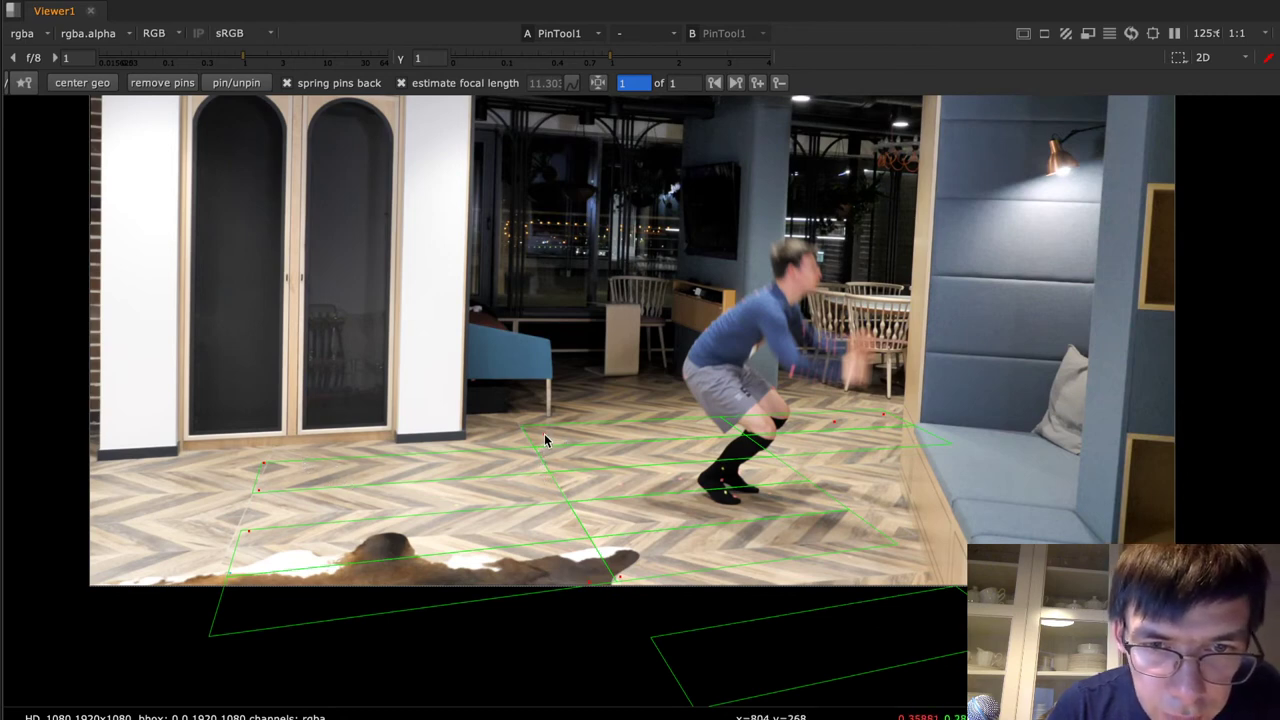
drag(545, 437, 565, 492)
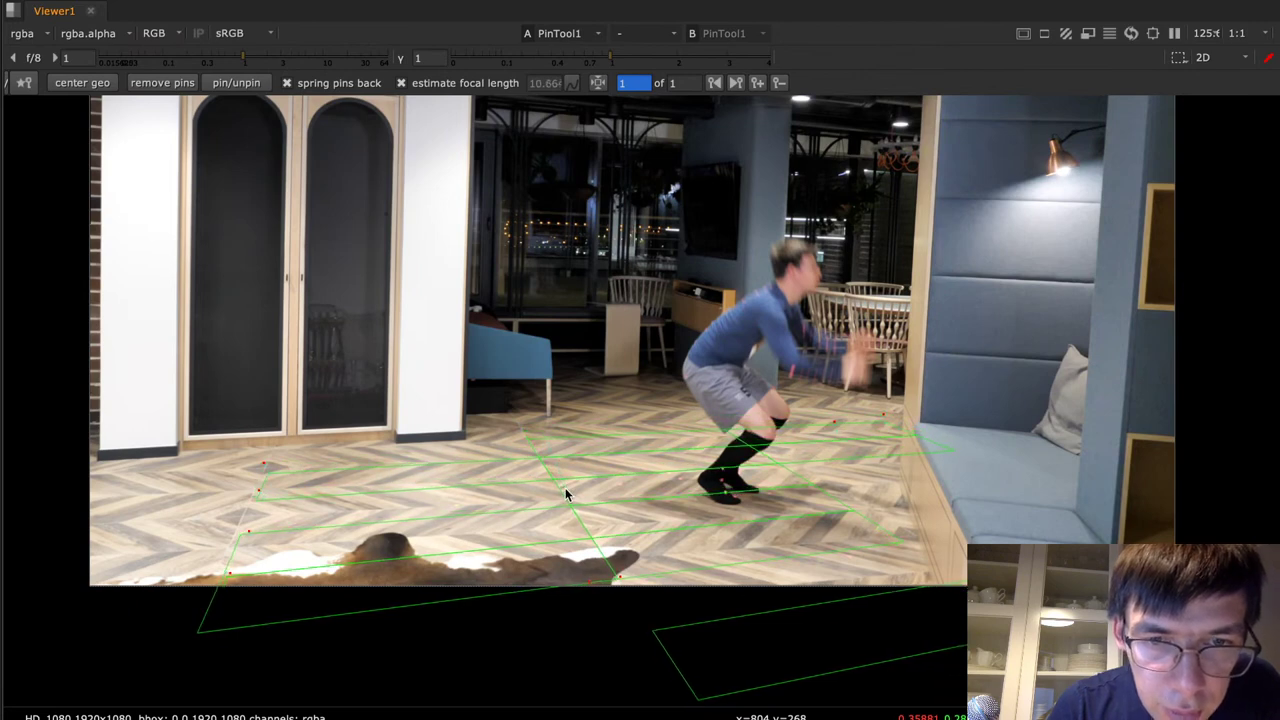
mouse_move(271, 478)
mouse_down()
mouse_move(258, 498)
mouse_move(254, 464)
mouse_up()
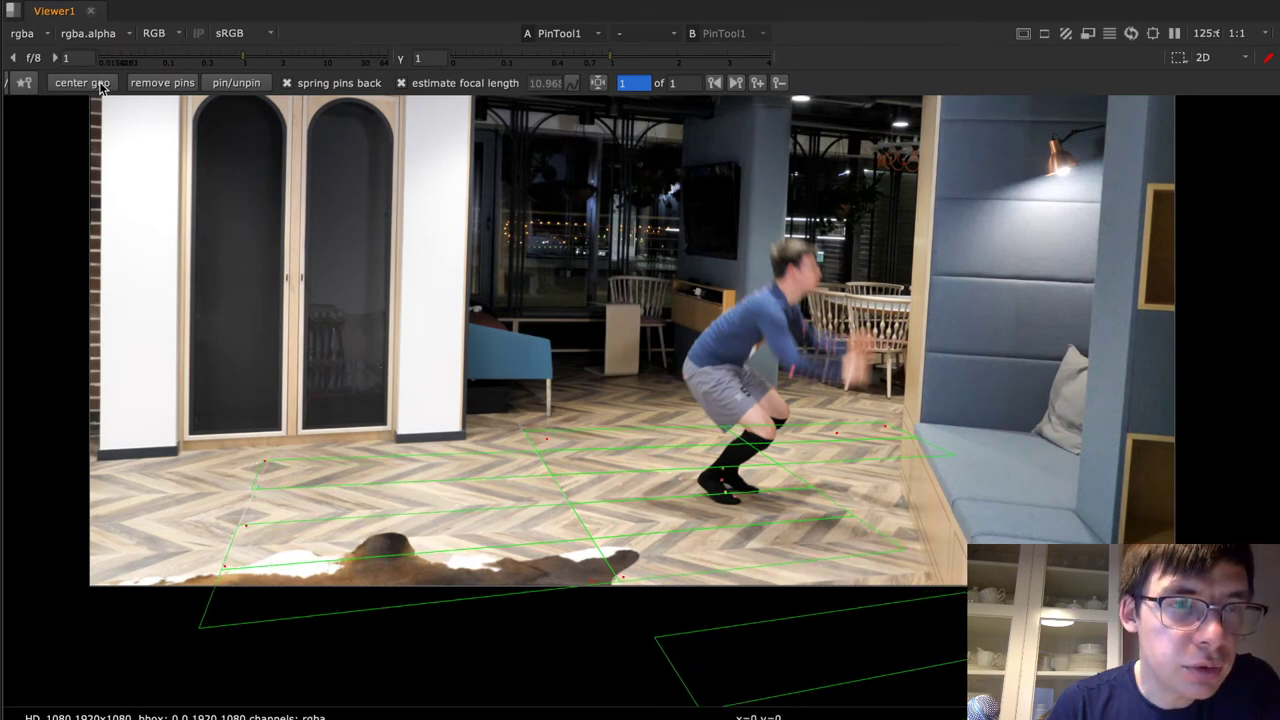
Clear all pins and re-pin the floor geometry at the far left corner, left edge, back centre seam and right section
click(218, 83)
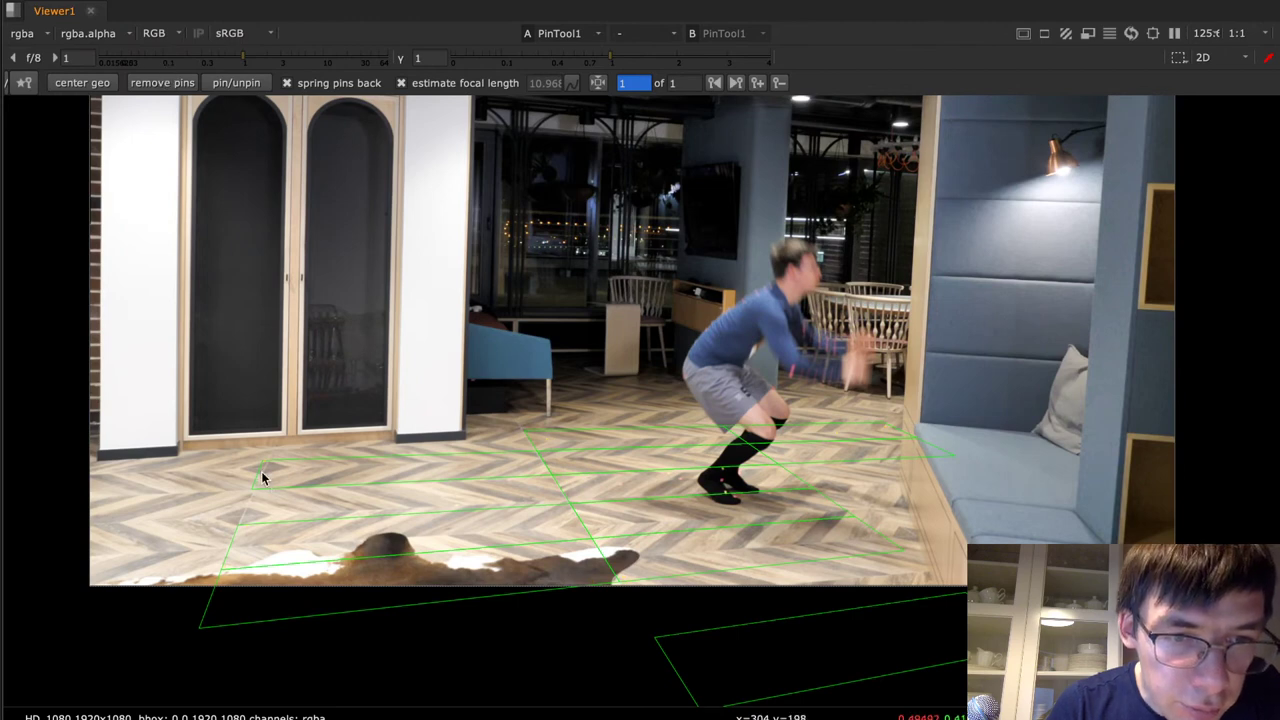
drag(264, 467, 269, 470)
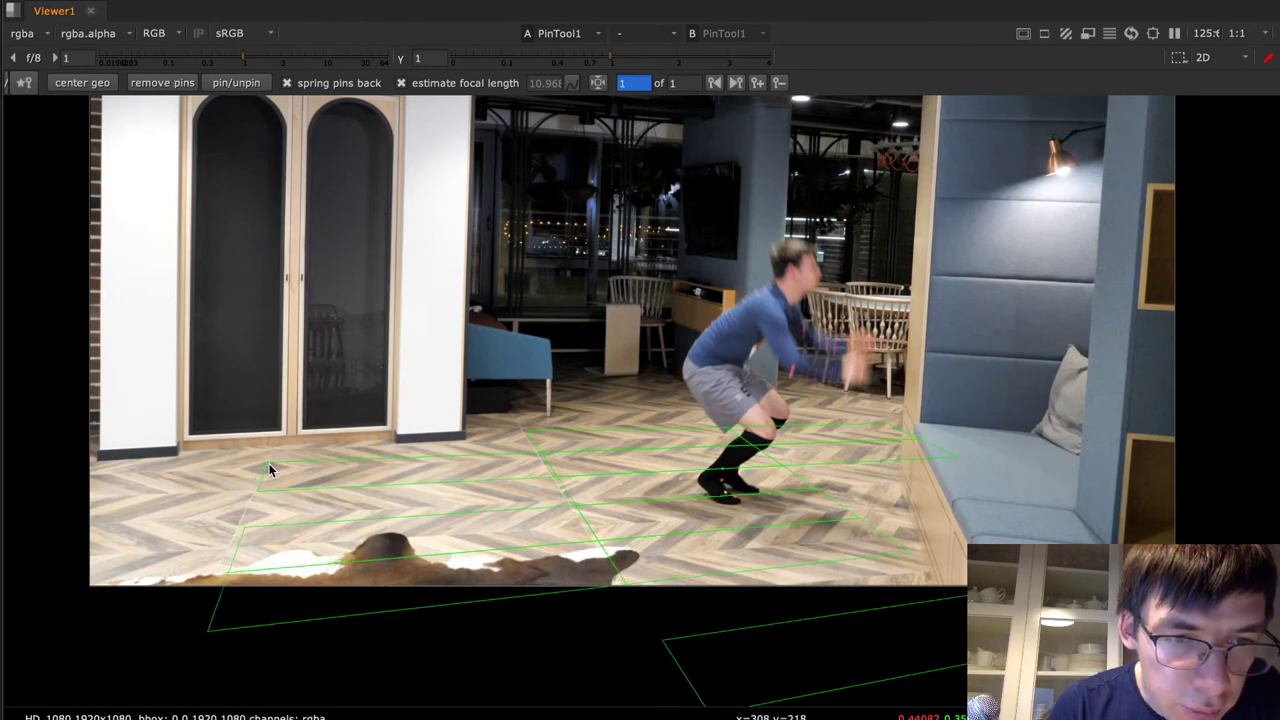
drag(268, 470, 246, 523)
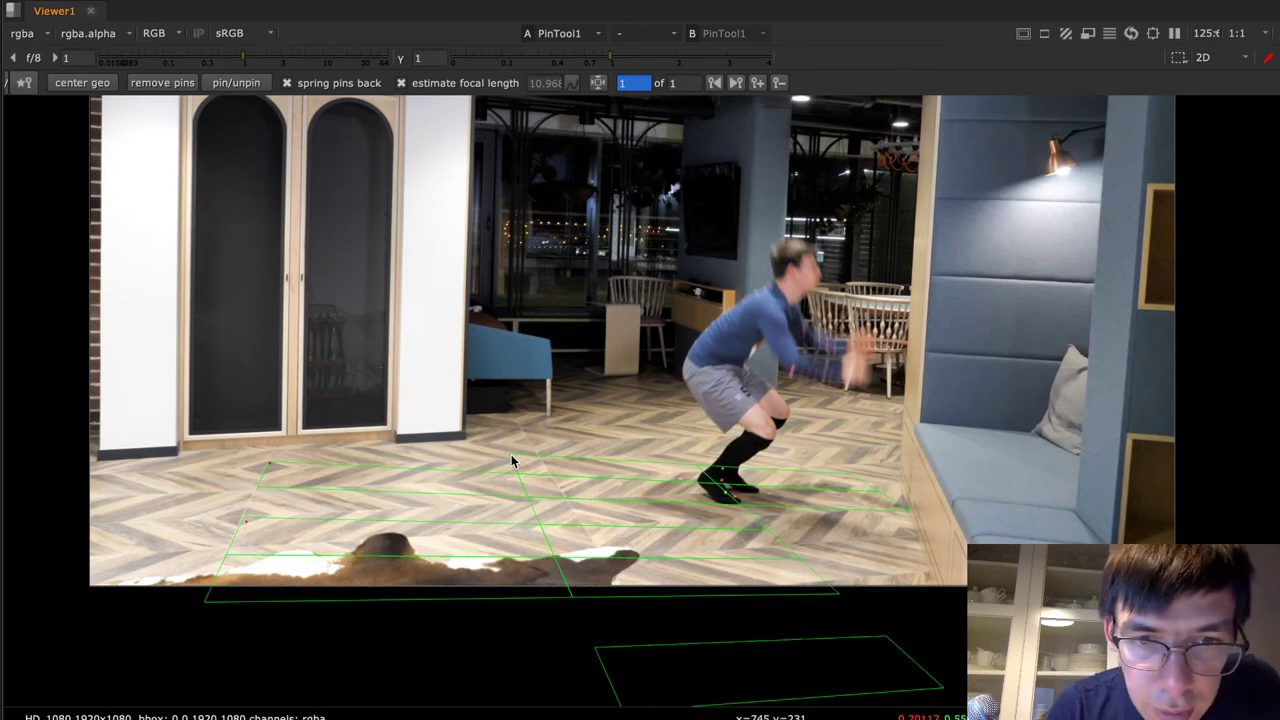
drag(512, 461, 528, 440)
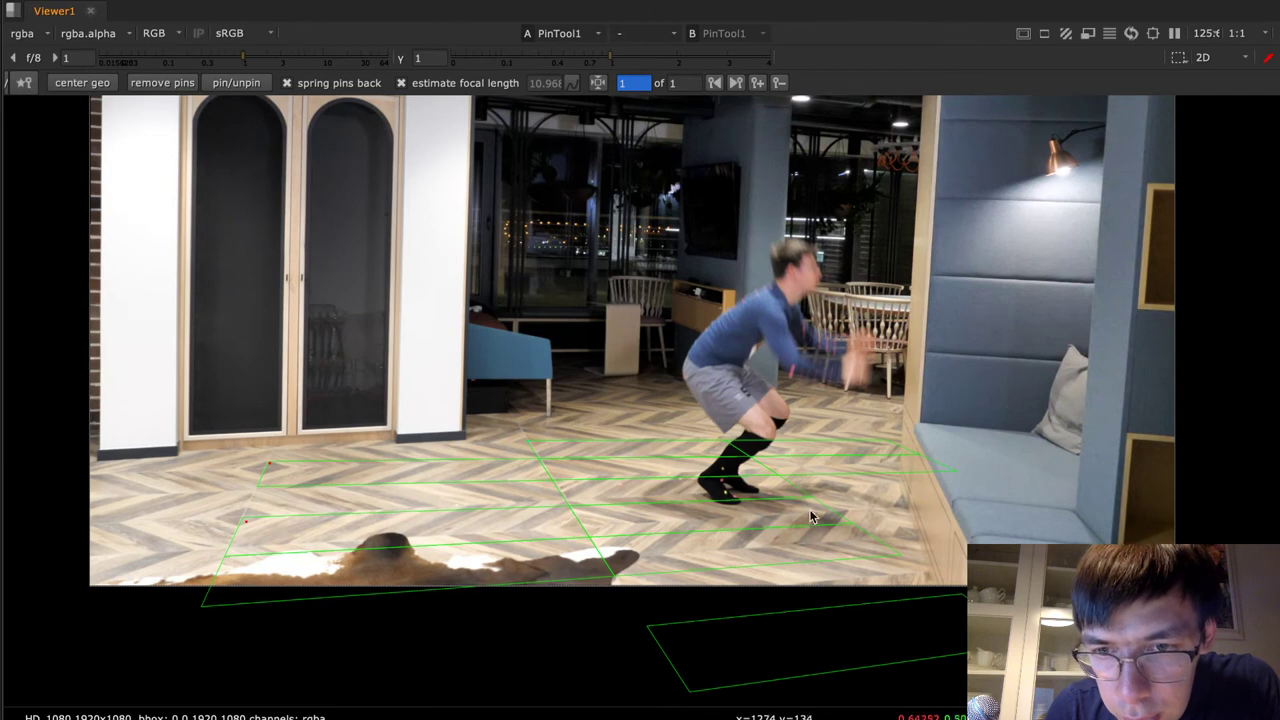
drag(811, 501, 838, 493)
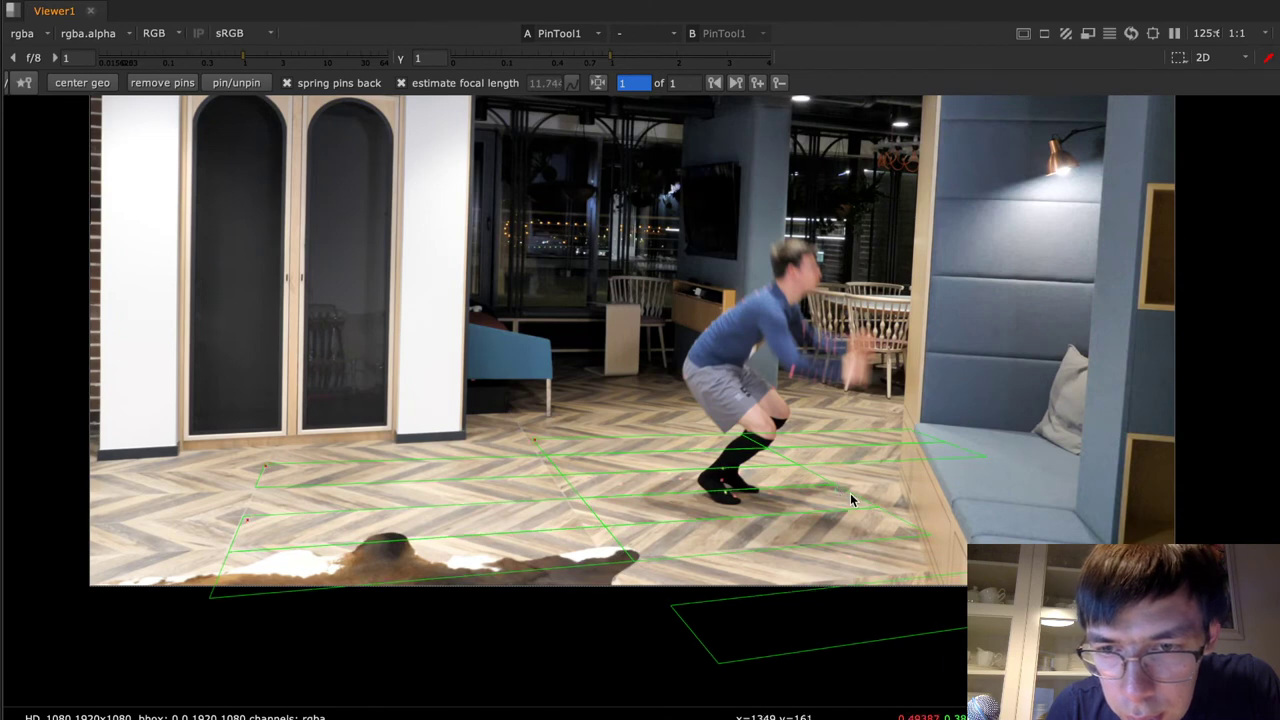
Fine-tune the floor fit with pins on the centre seam, near right and left edges and far left corner, and reselect PinTool1
drag(607, 522, 585, 526)
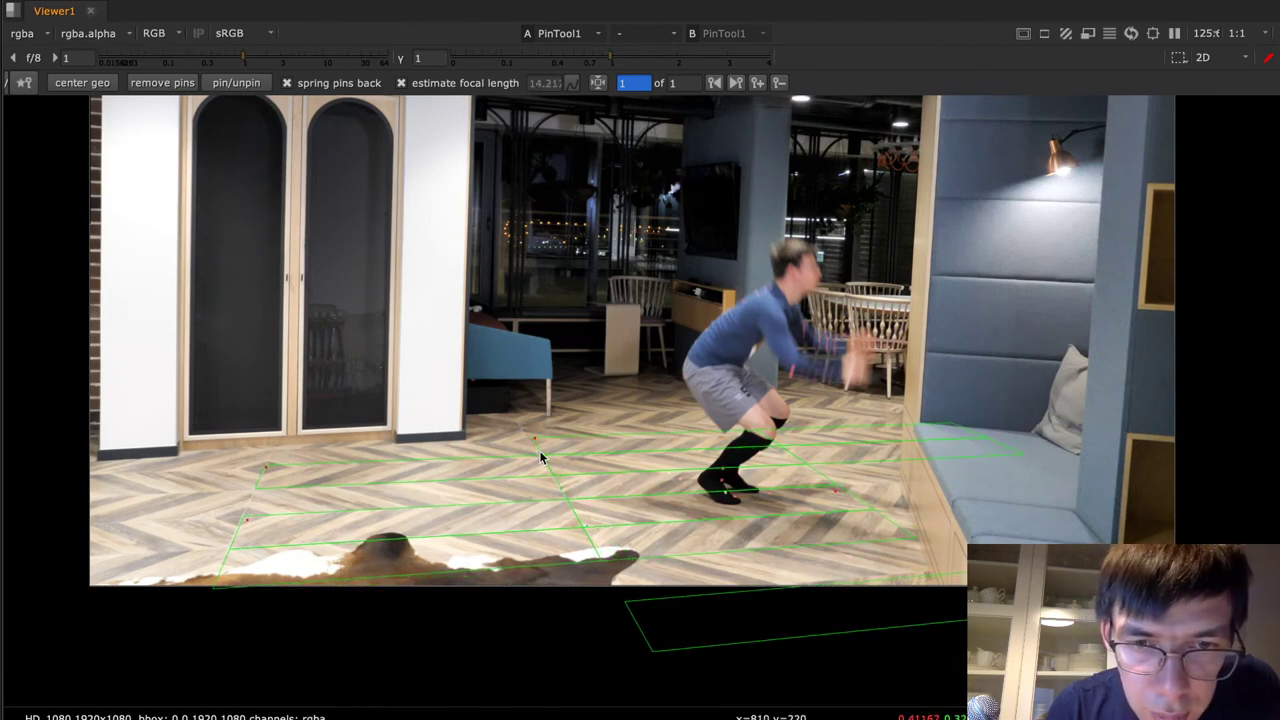
drag(532, 438, 521, 443)
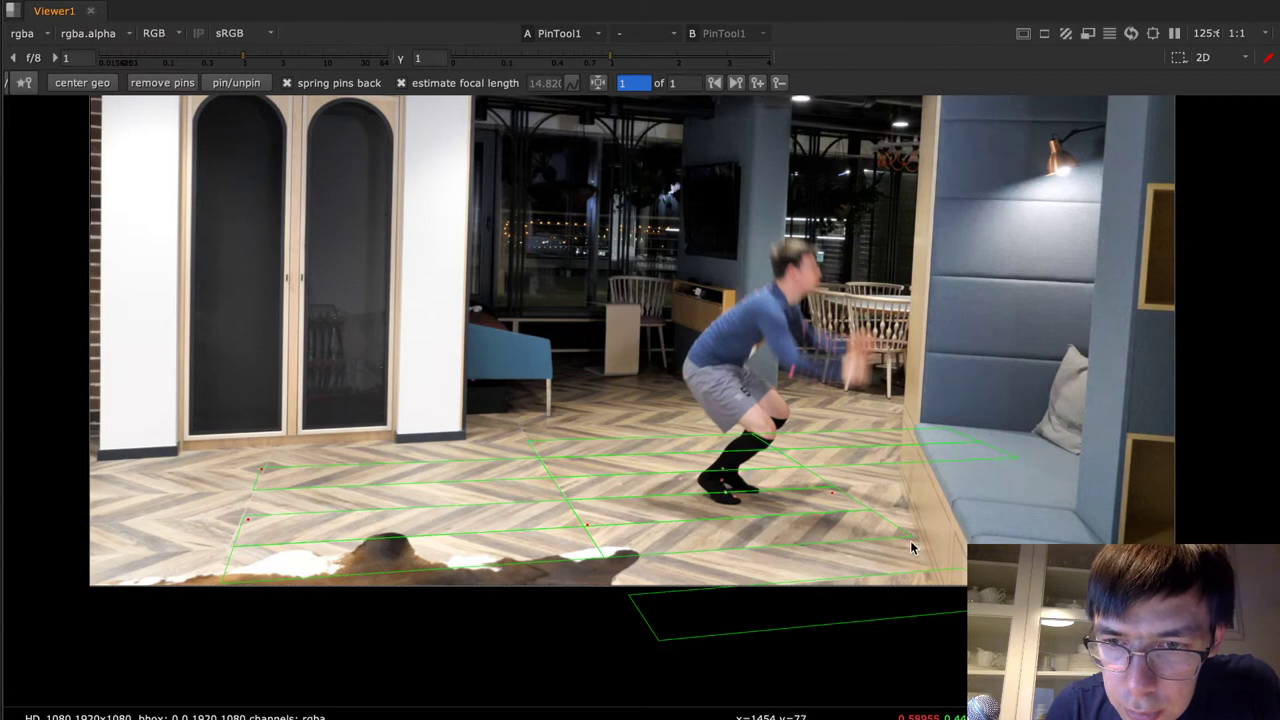
drag(907, 536, 910, 537)
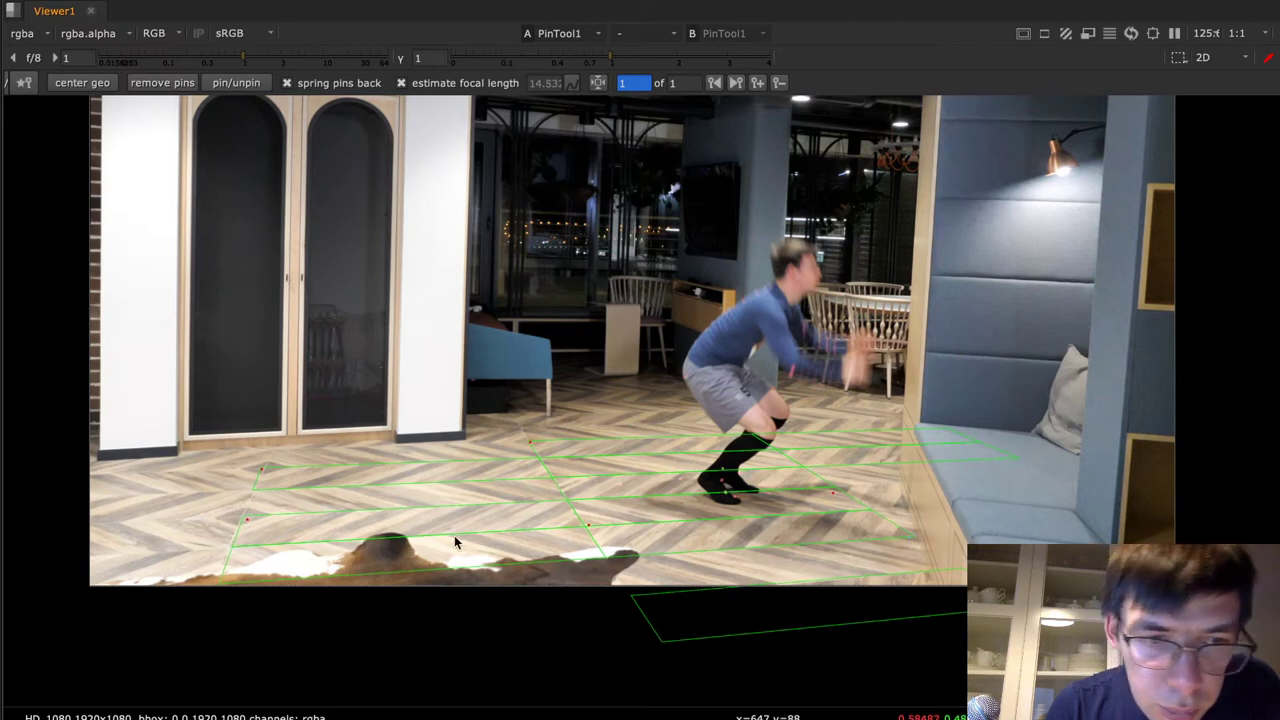
drag(228, 547, 227, 547)
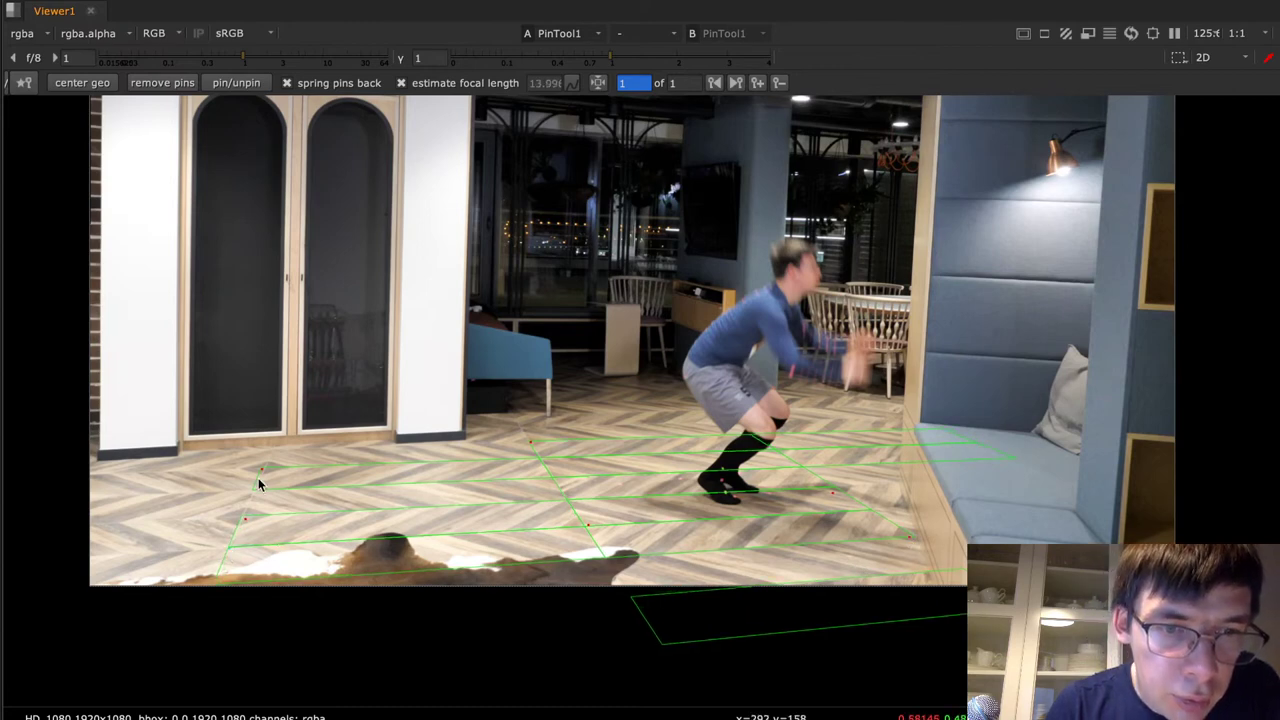
drag(262, 469, 269, 468)
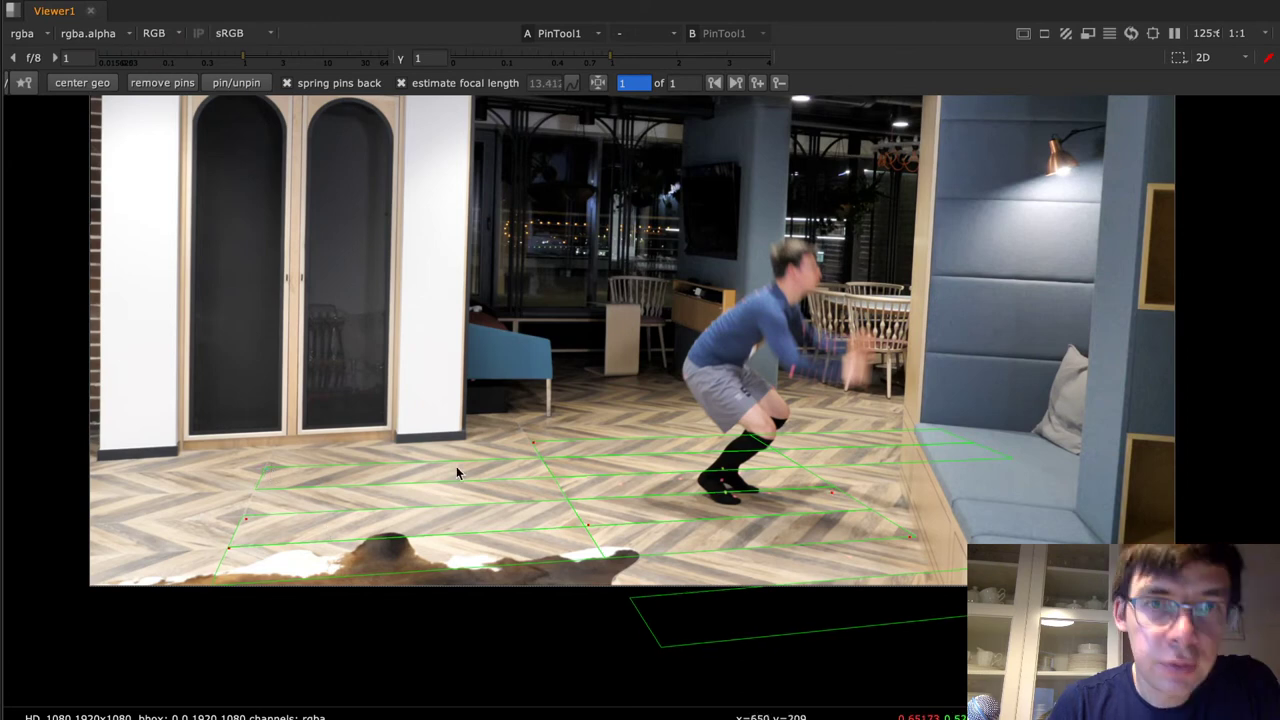
click(534, 442)
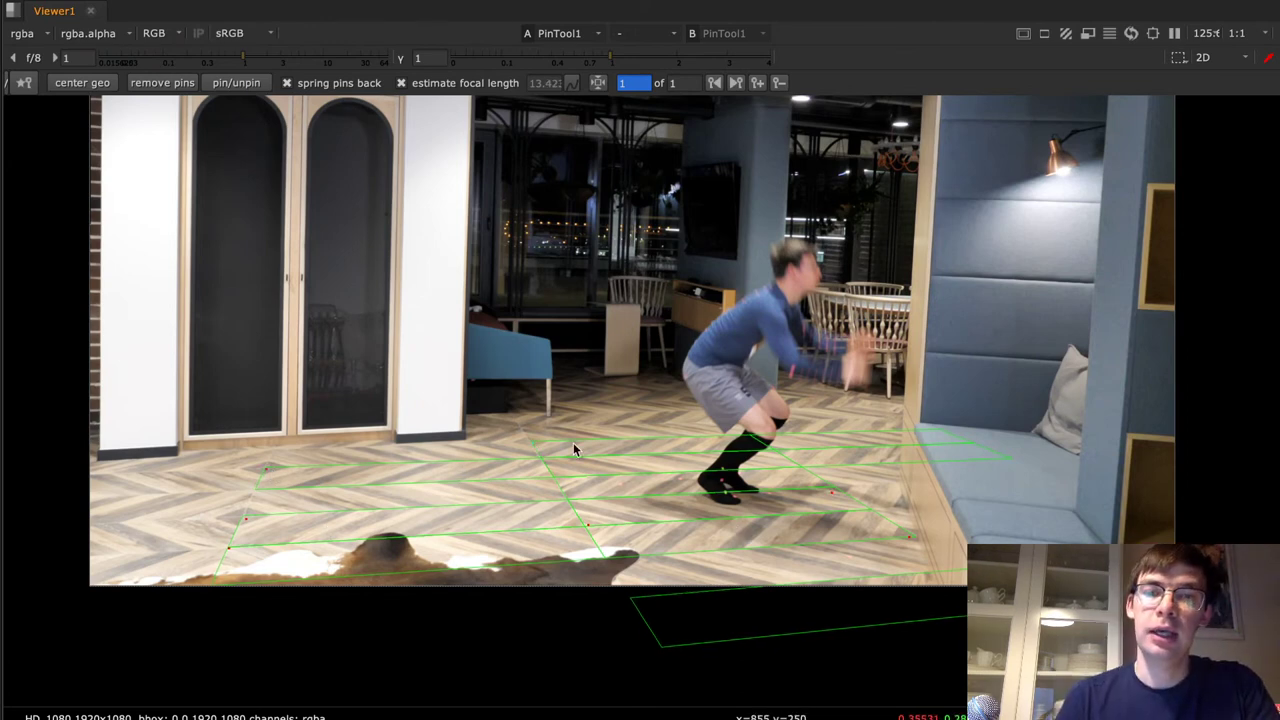
key(space)
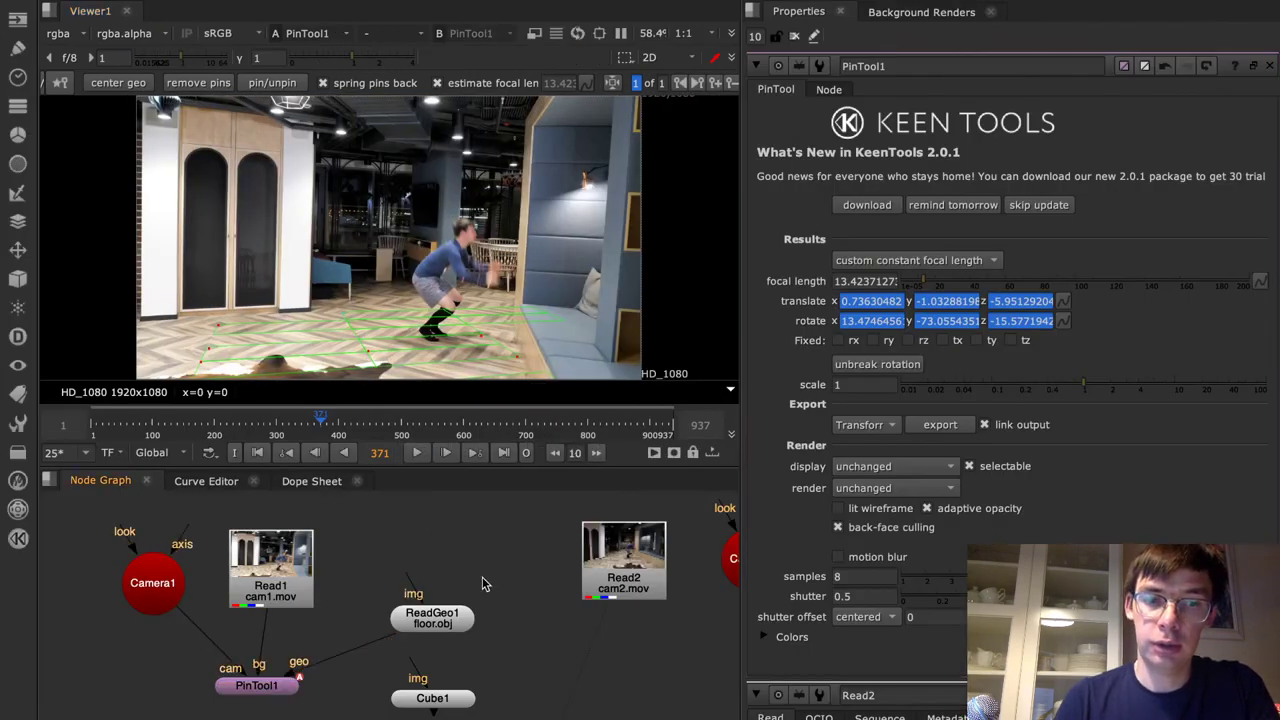
click(255, 688)
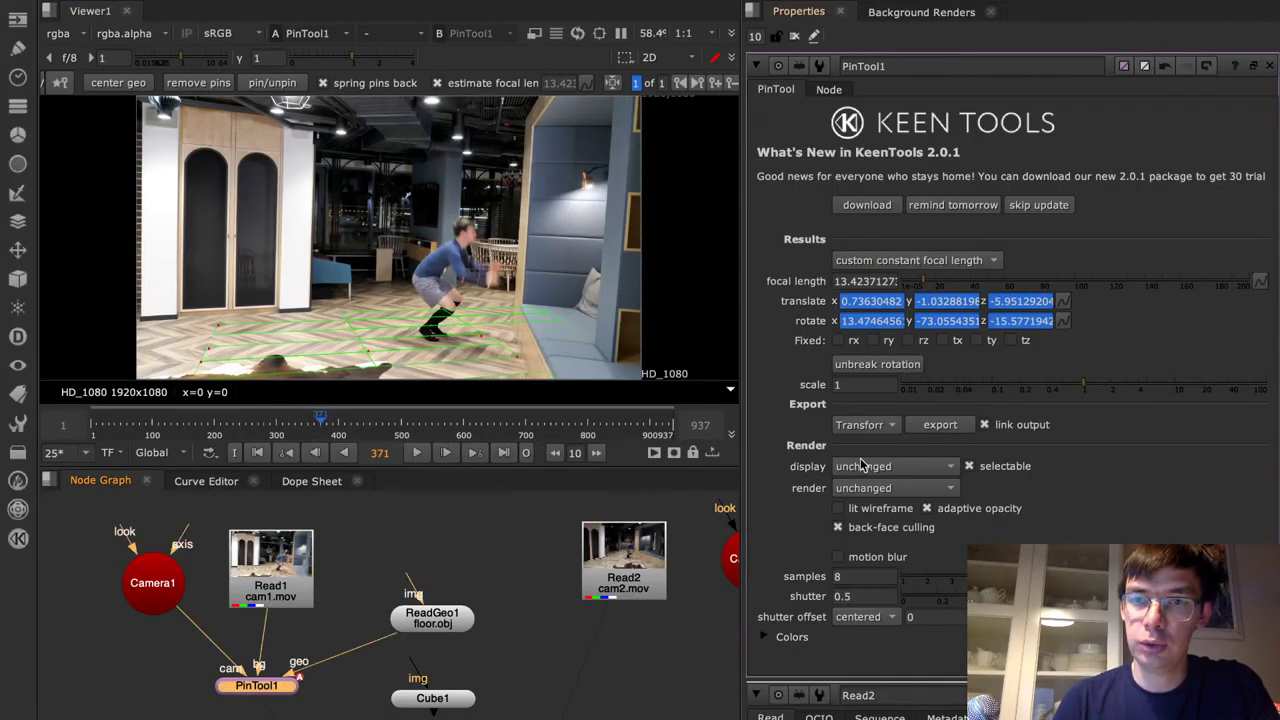
Export a tracked camera from PinTool1 and place the new camera node below it in the node graph
click(899, 432)
click(900, 486)
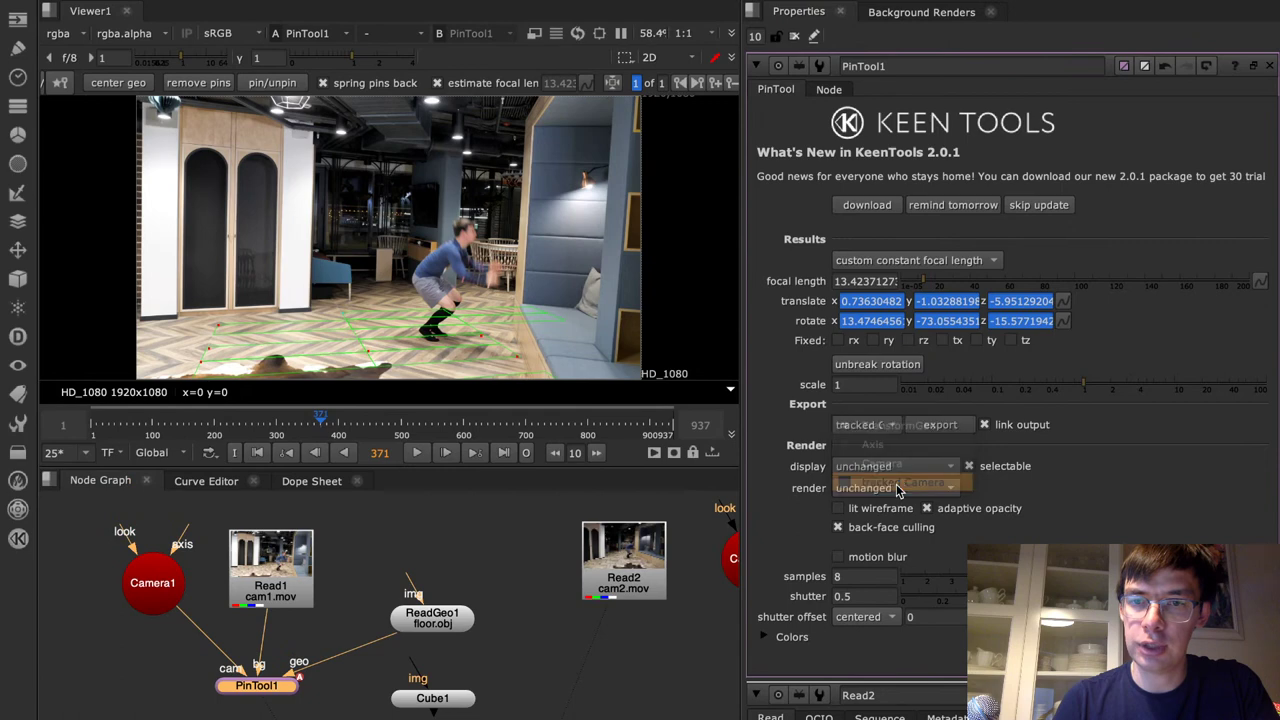
click(927, 426)
drag(230, 707, 226, 719)
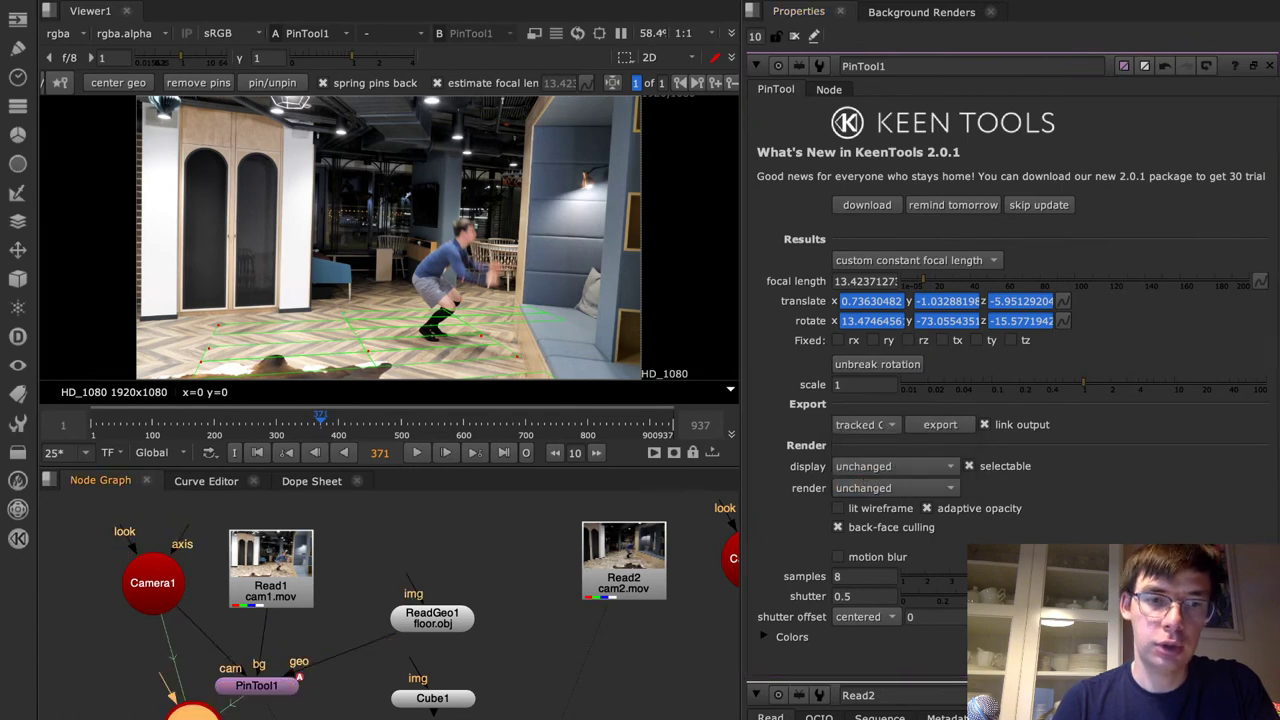
Inspect the exported camera's position relative to the floor.obj geometry in the 3D view
double_click(197, 713)
key(Tab)
scroll(325, 331, down, 5)
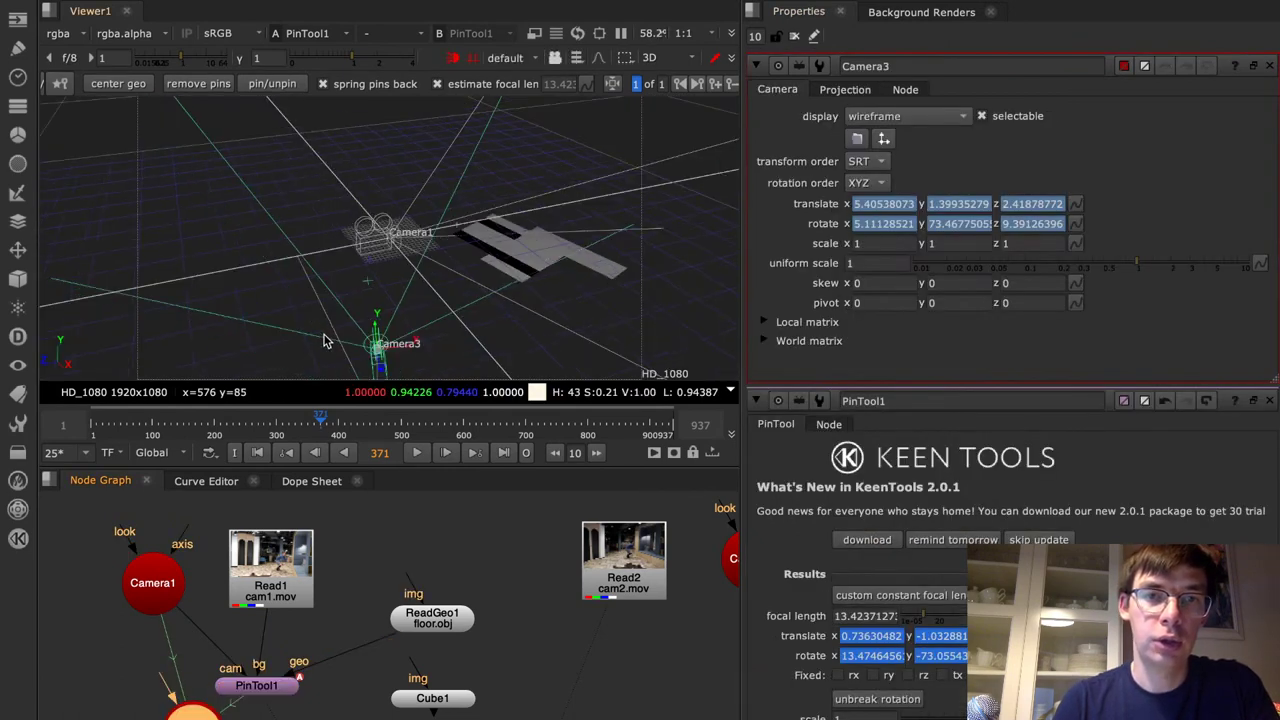
double_click(414, 622)
ctrl+drag(432, 350, 358, 265)
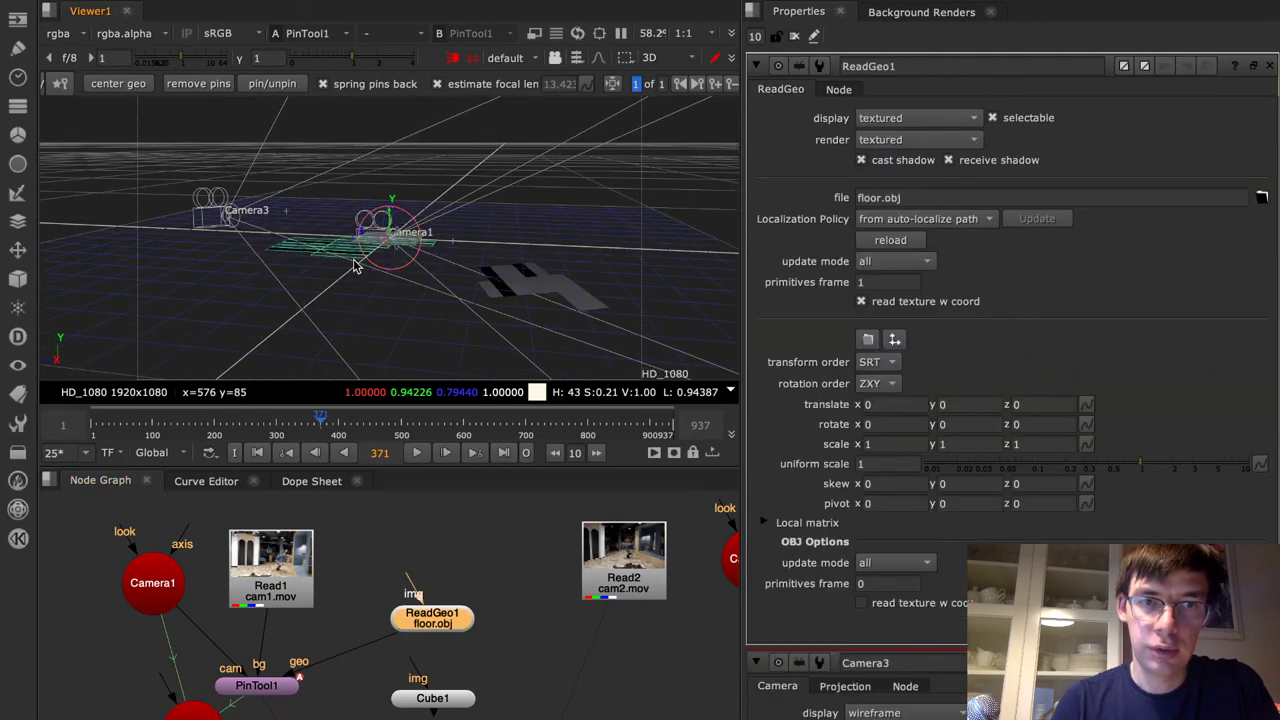
Add a second PinTool node connected to the floor.obj geometry, the cam2.mov footage and the second camera, and view its output
click(573, 686)
key(Tab)
text(pin)
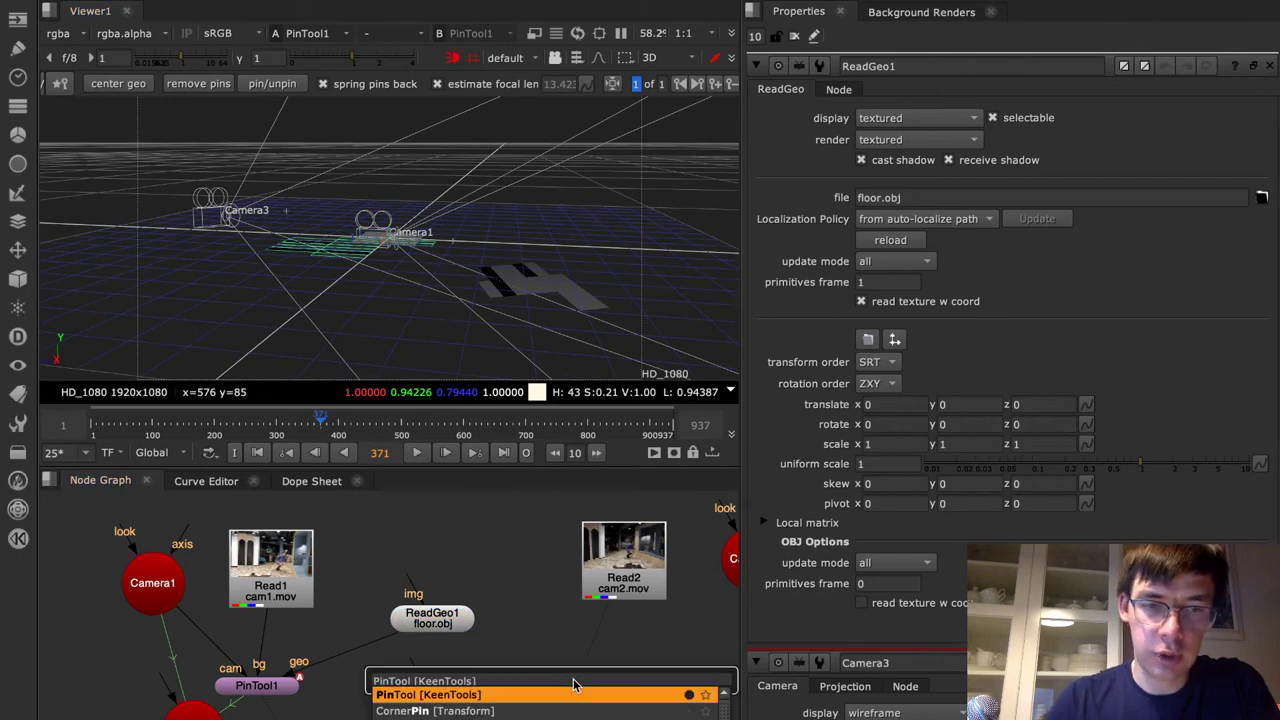
key(Return)
drag(593, 637, 440, 620)
drag(540, 662, 730, 578)
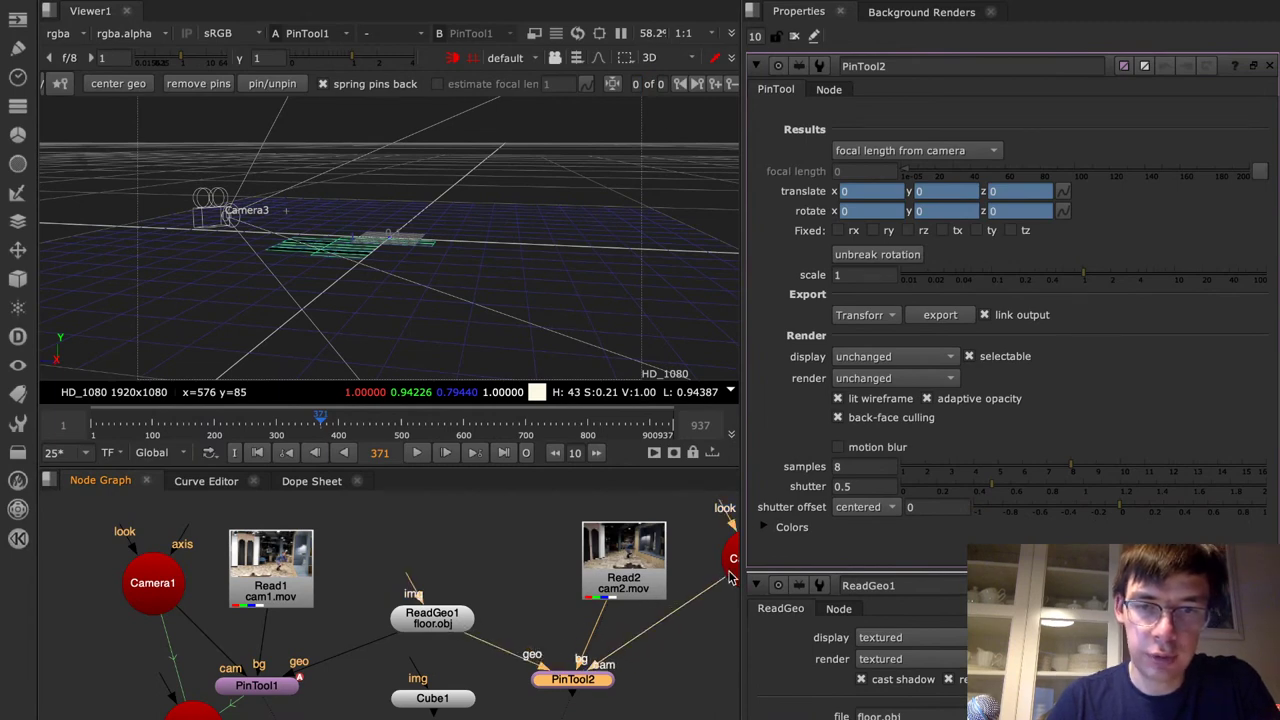
click(589, 684)
key(1)
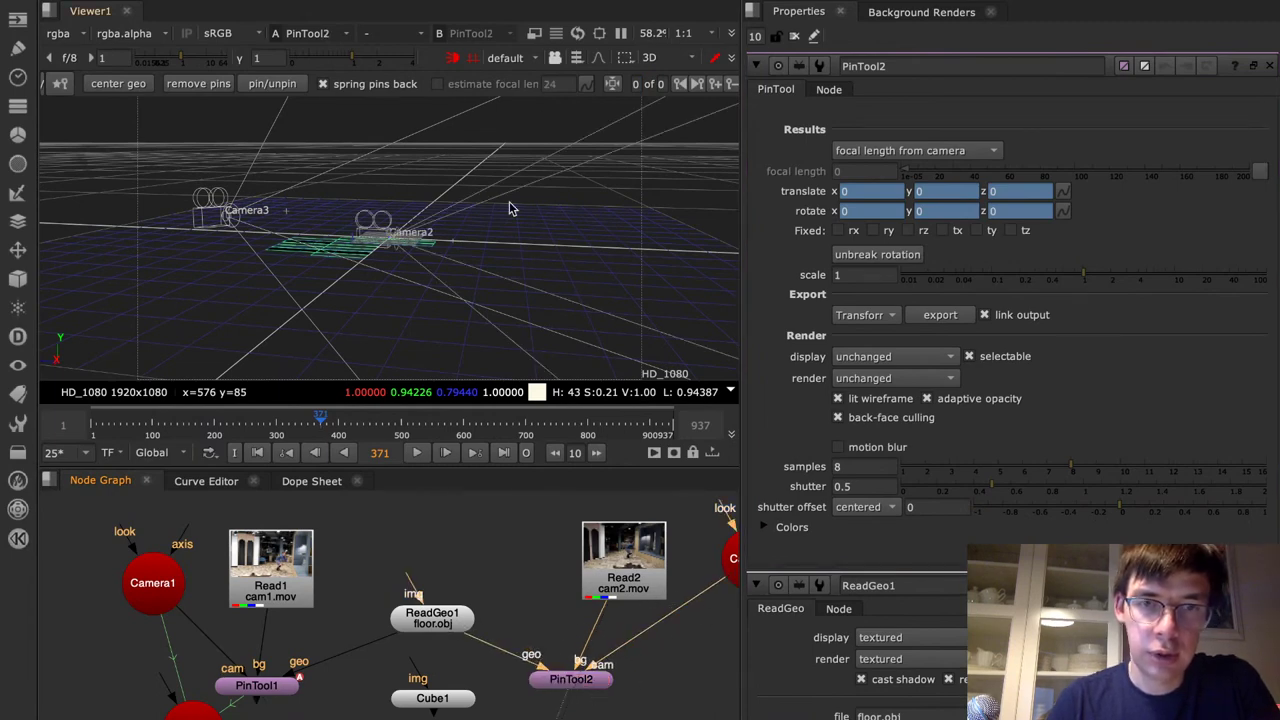
Centre the floor geometry over the cam2 footage in the 2D view and set PinTool2's X rotation to 10
key(Tab)
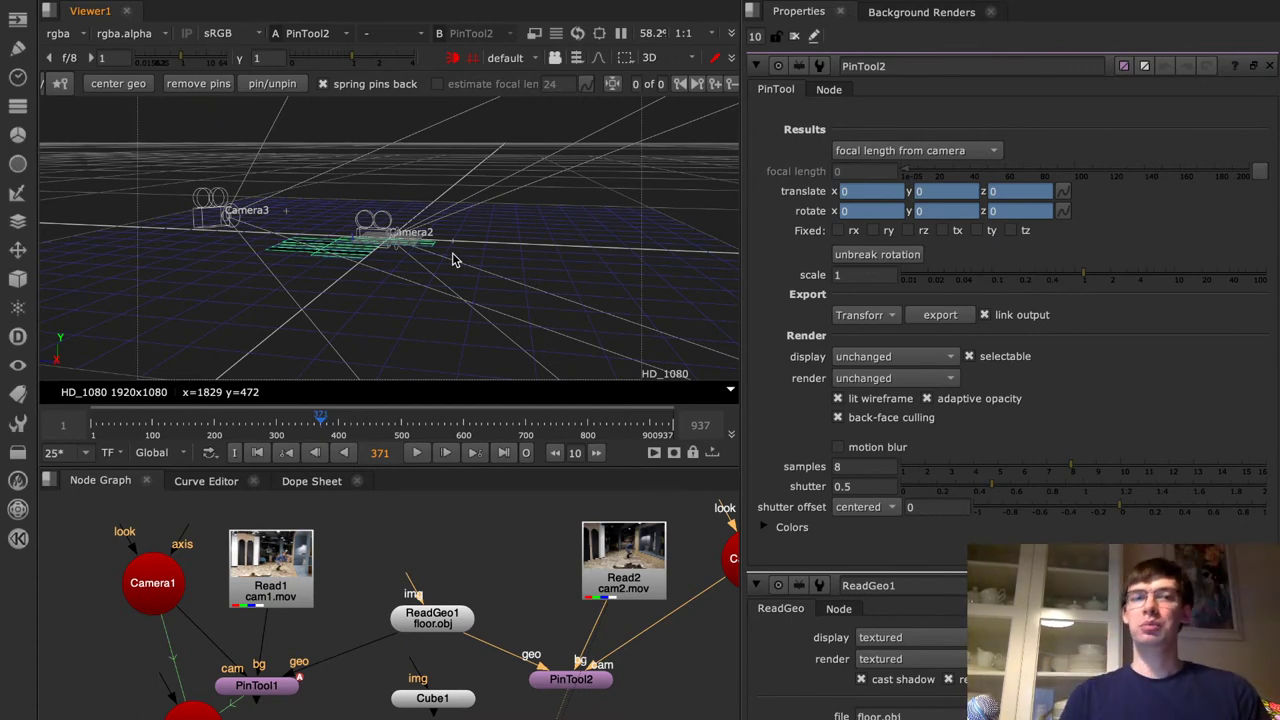
click(530, 257)
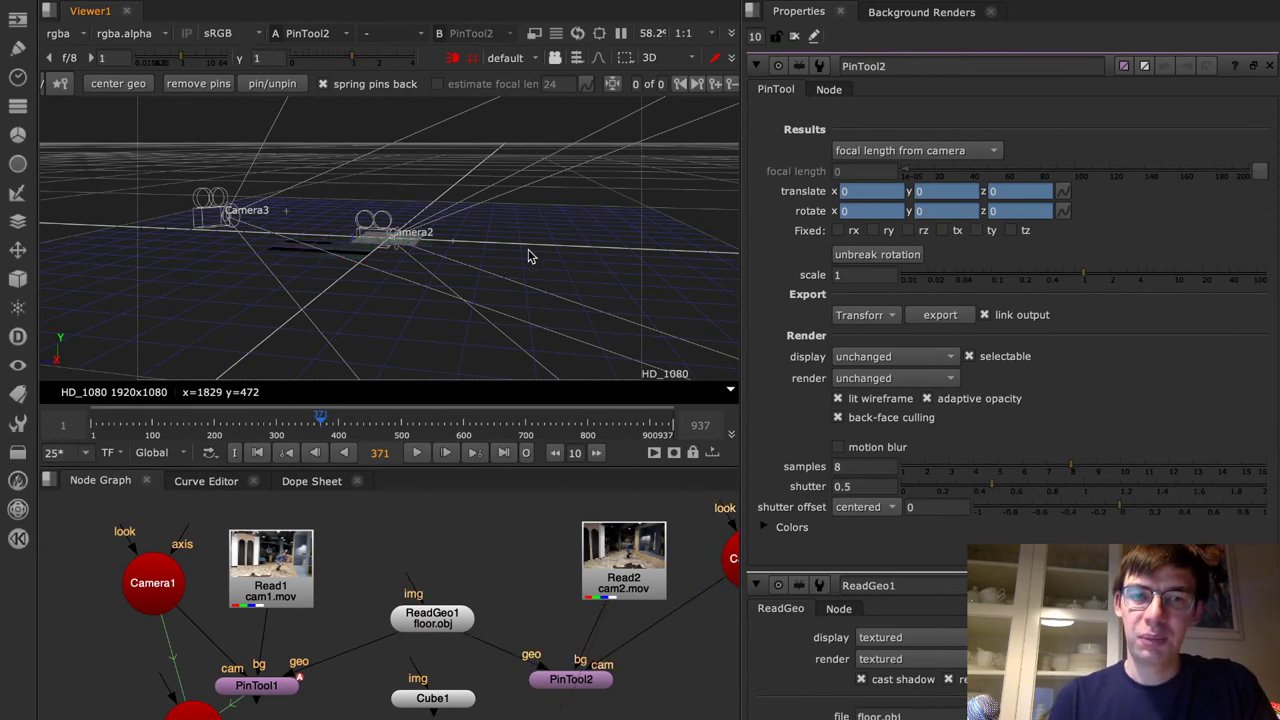
key(Tab)
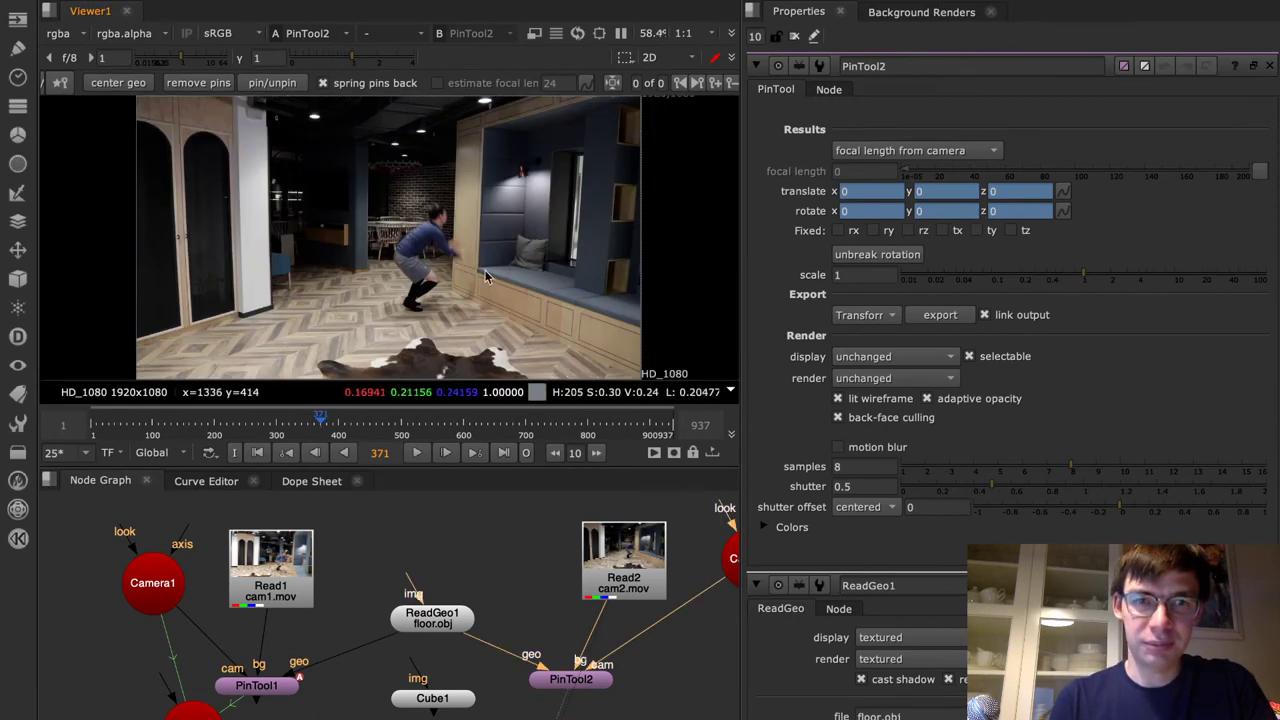
click(566, 684)
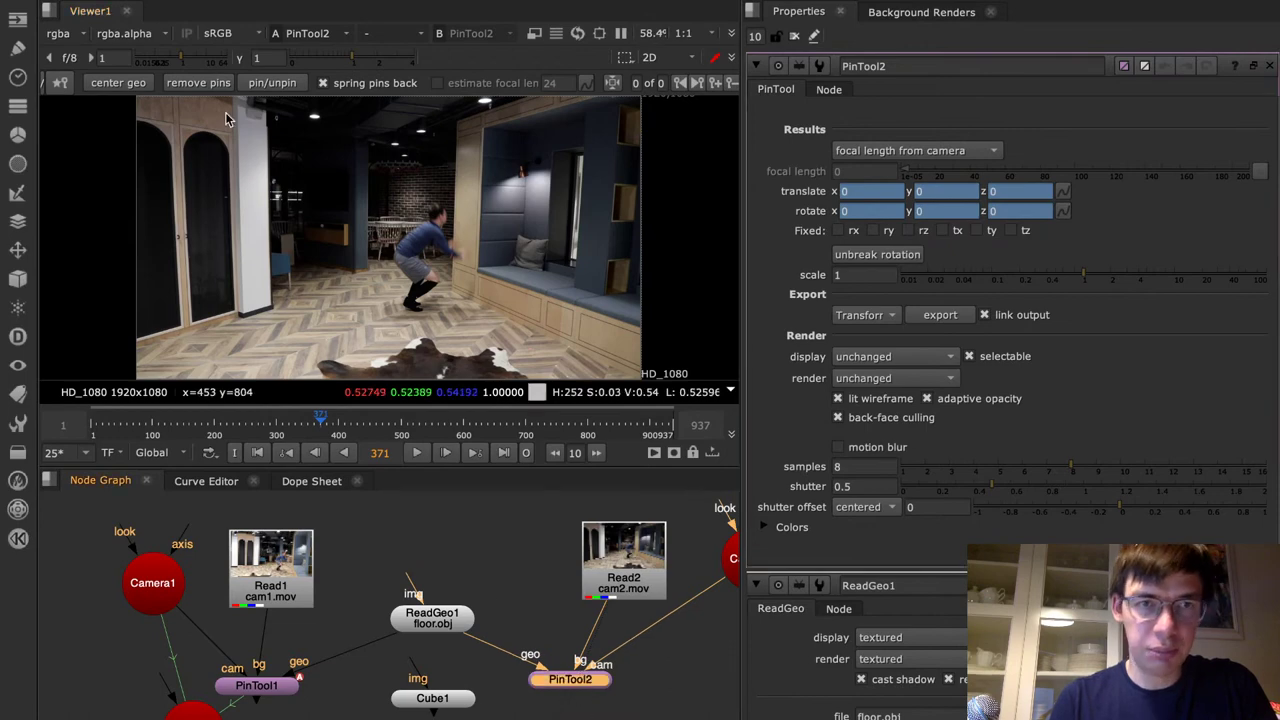
click(133, 84)
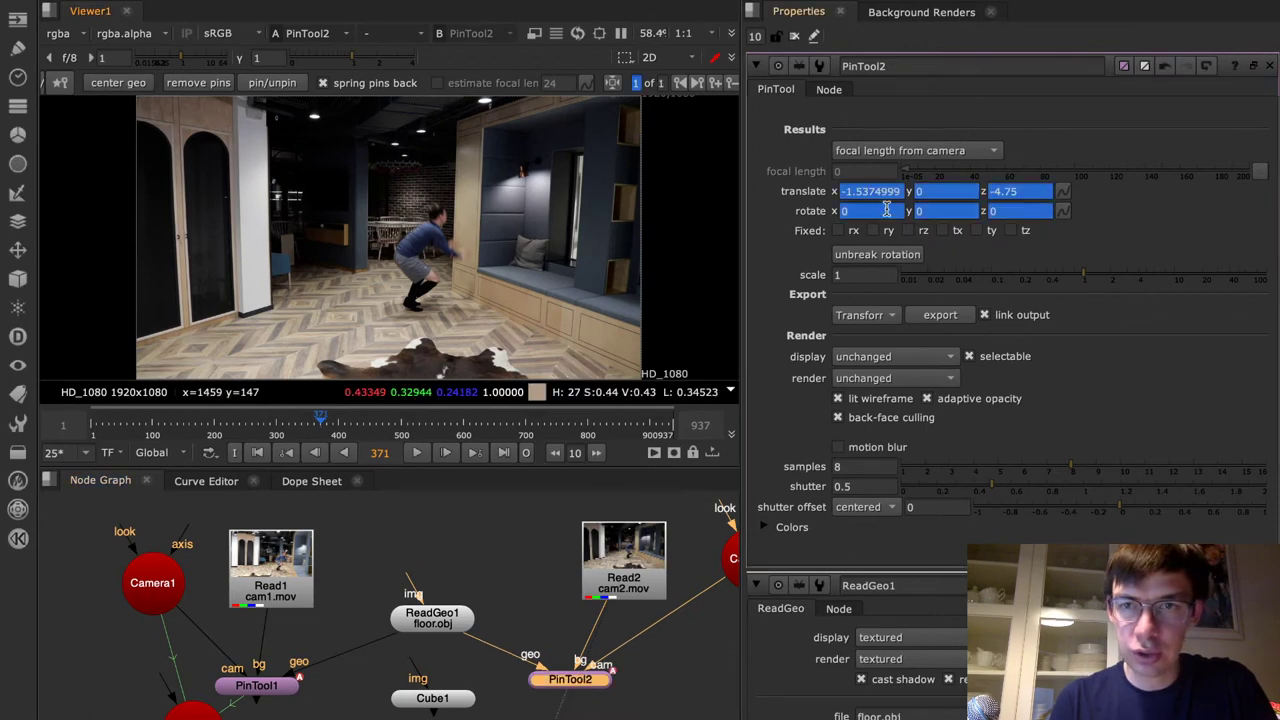
click(862, 211)
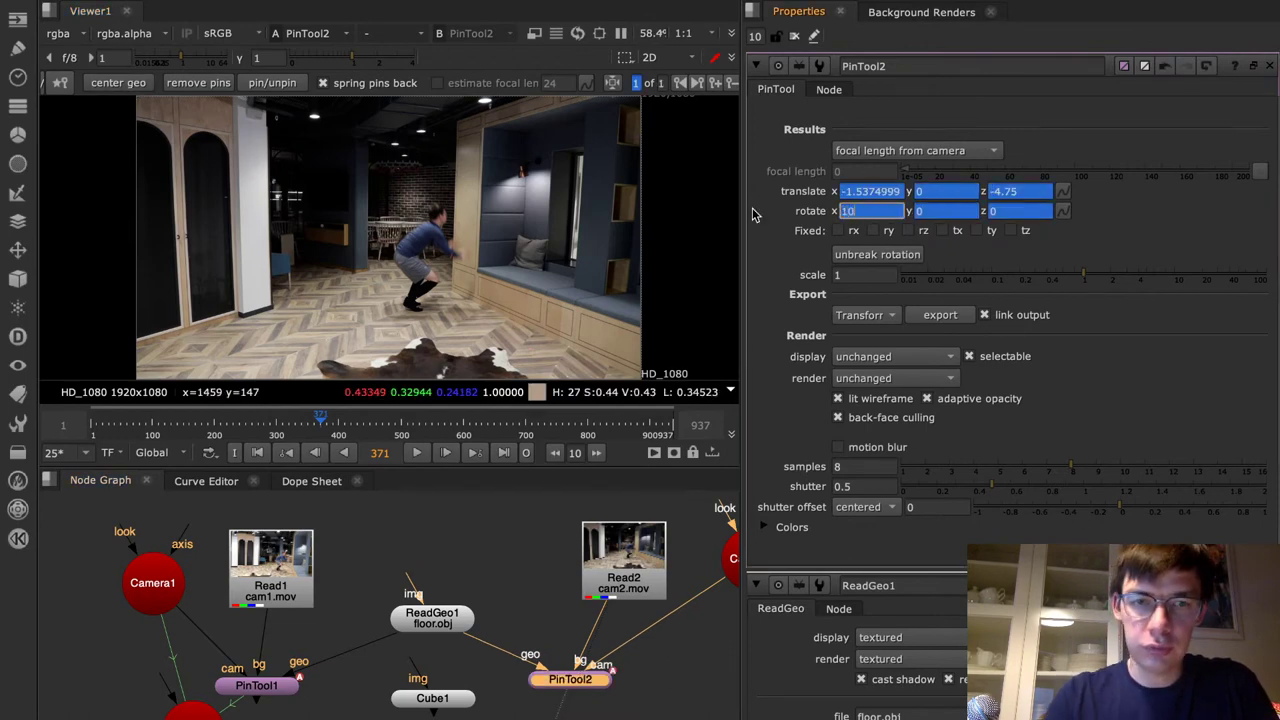
text(10)
key(Return)
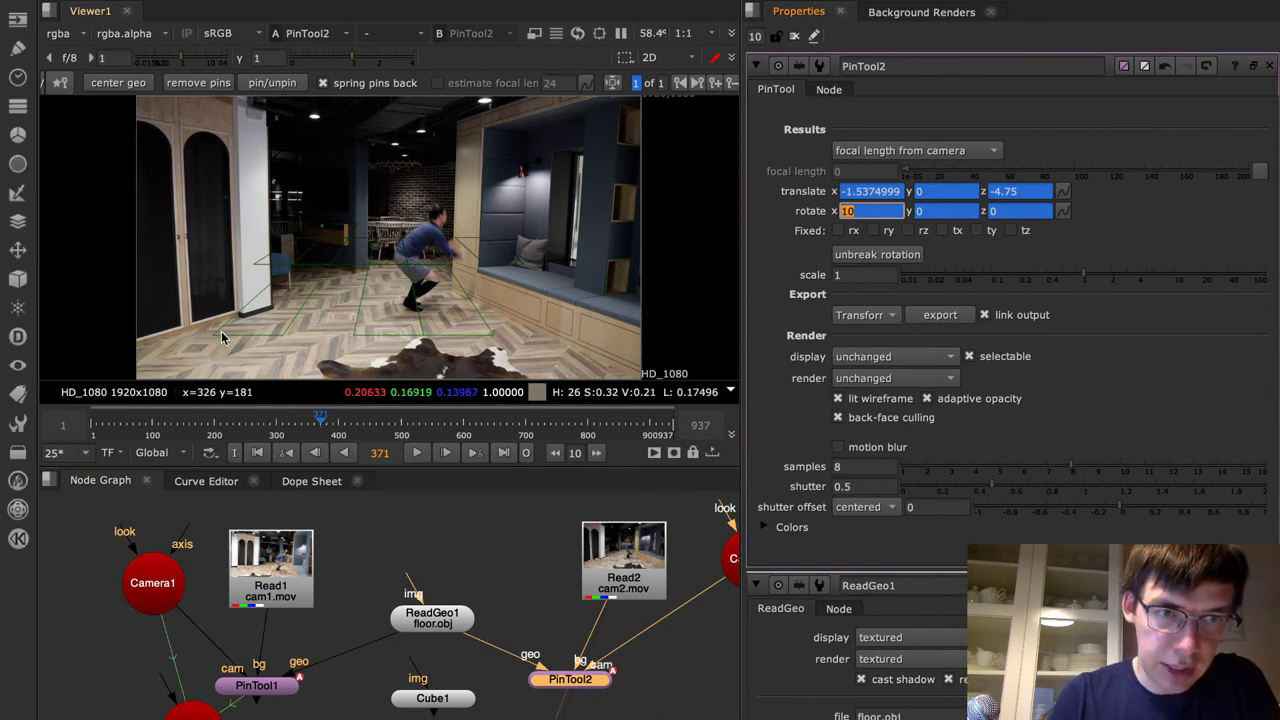
Set PinTool2 to a custom constant focal length and enable focal length estimation
click(584, 686)
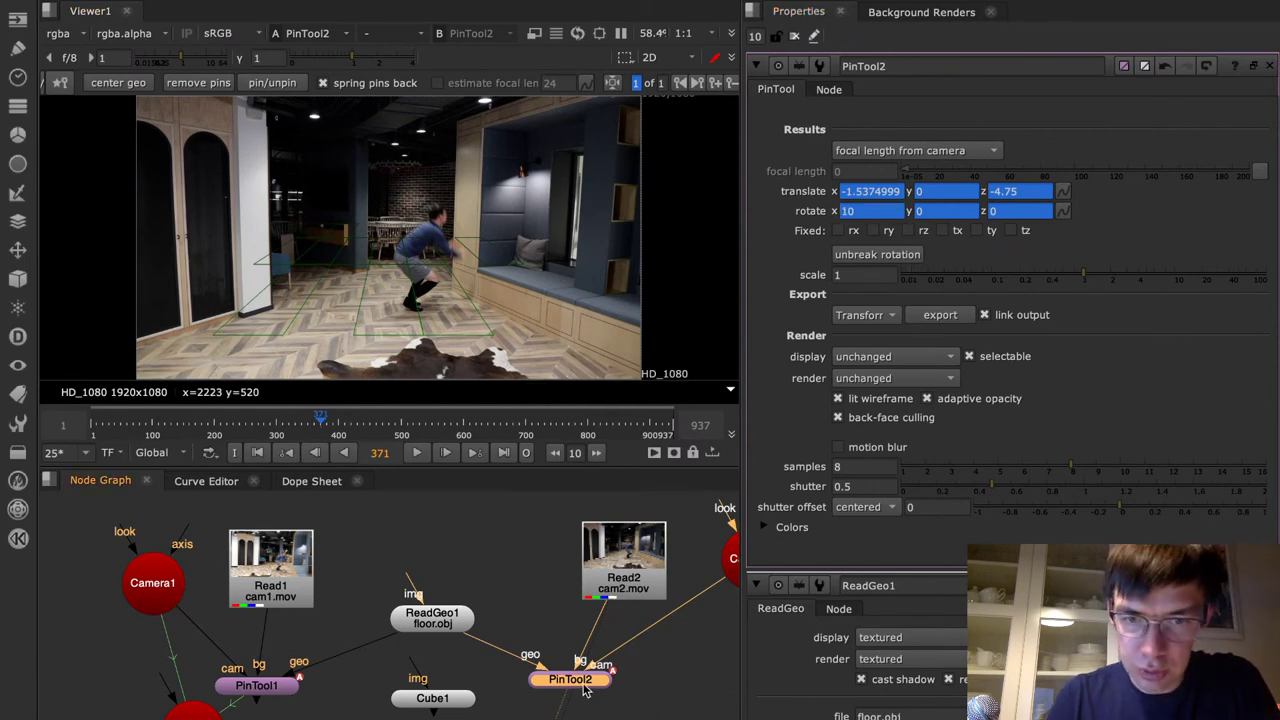
click(838, 150)
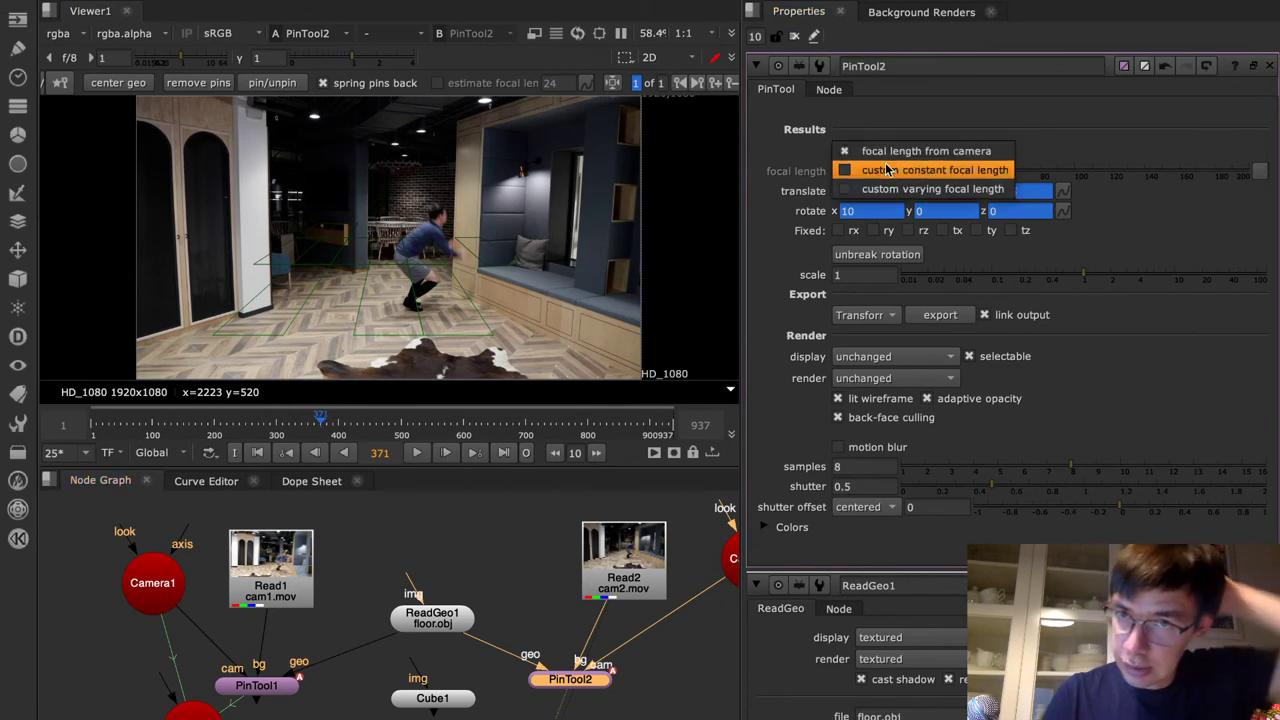
click(885, 166)
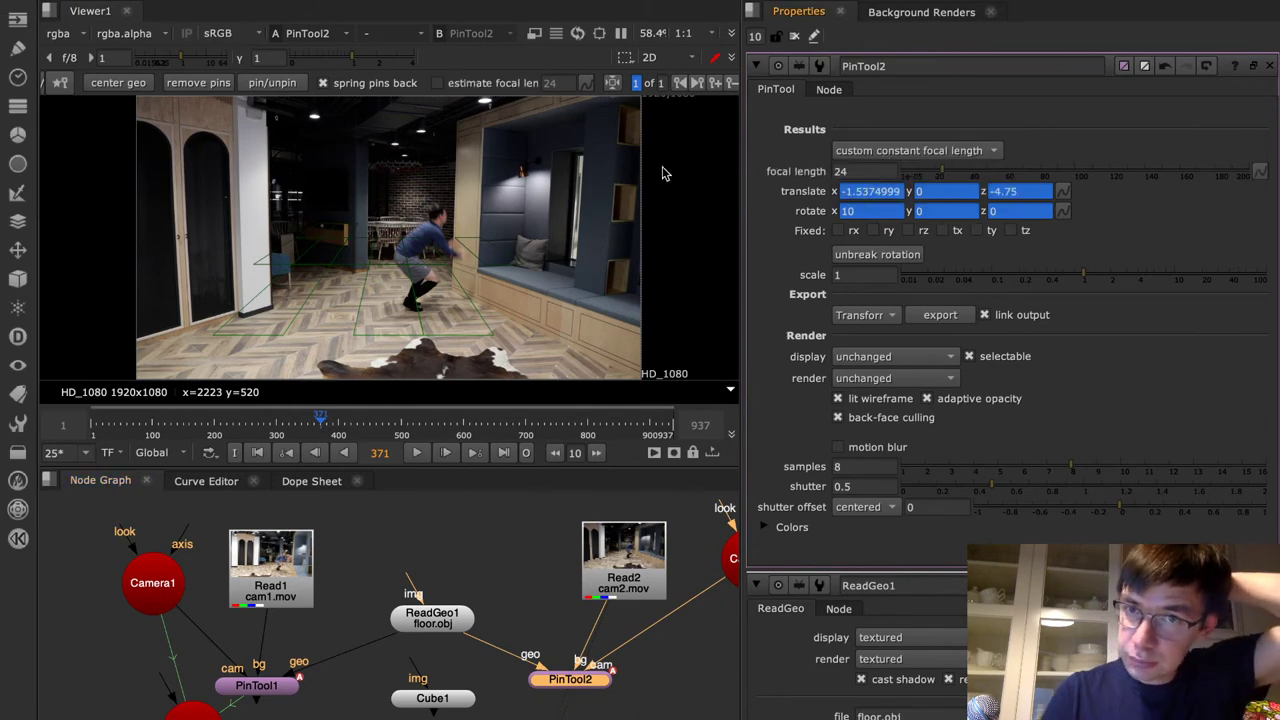
click(475, 80)
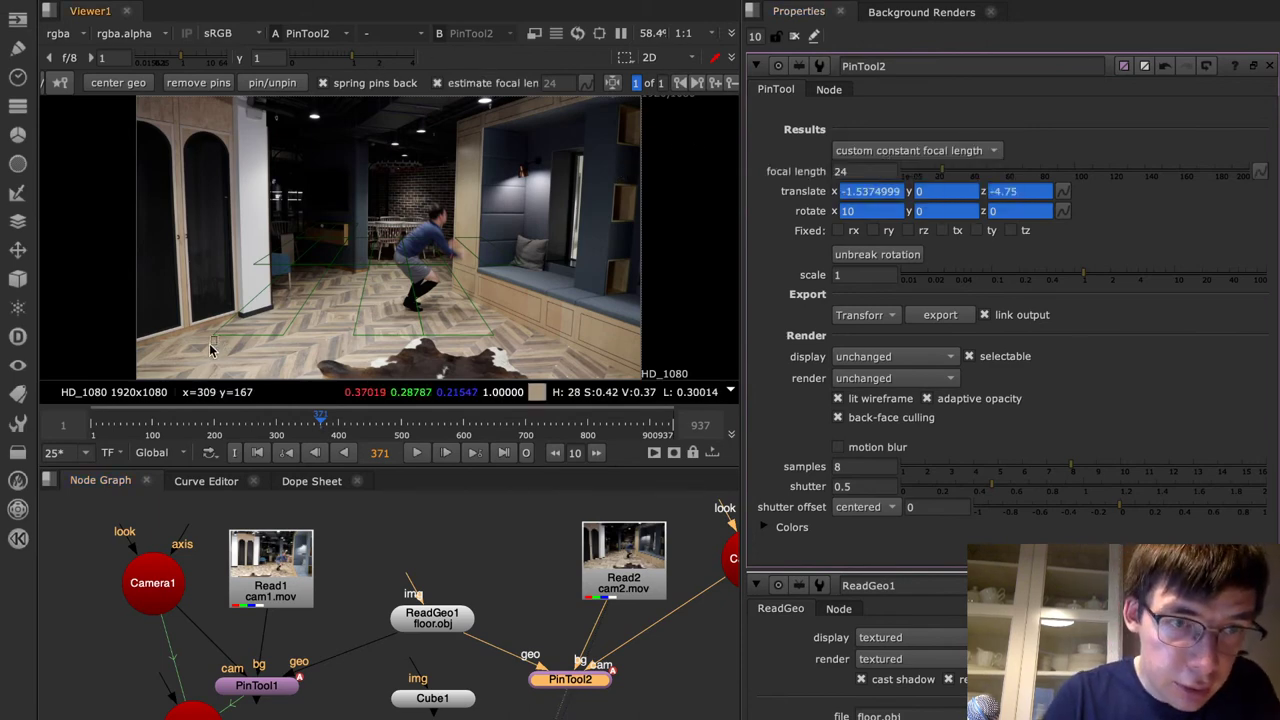
Pin the floor geometry's near left corner, back centre seam and near right corner on the rug to the cam2 footage
drag(218, 333, 216, 362)
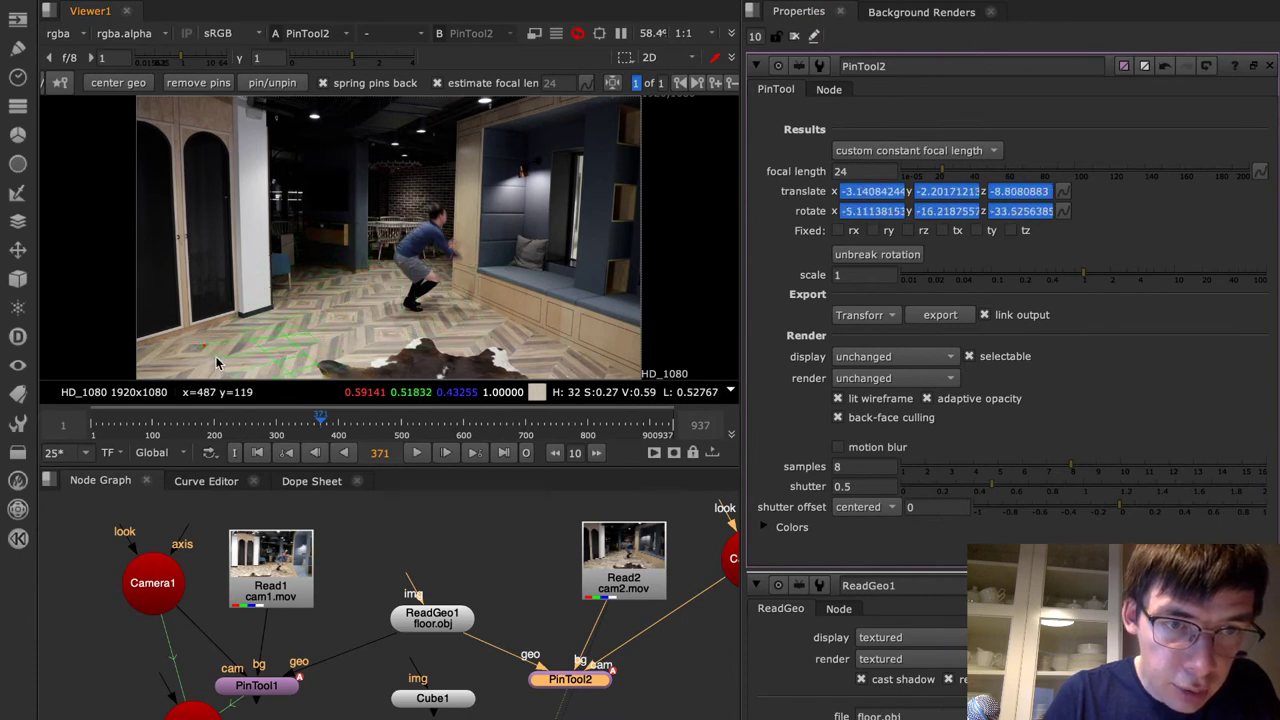
drag(309, 340, 435, 290)
key(space)
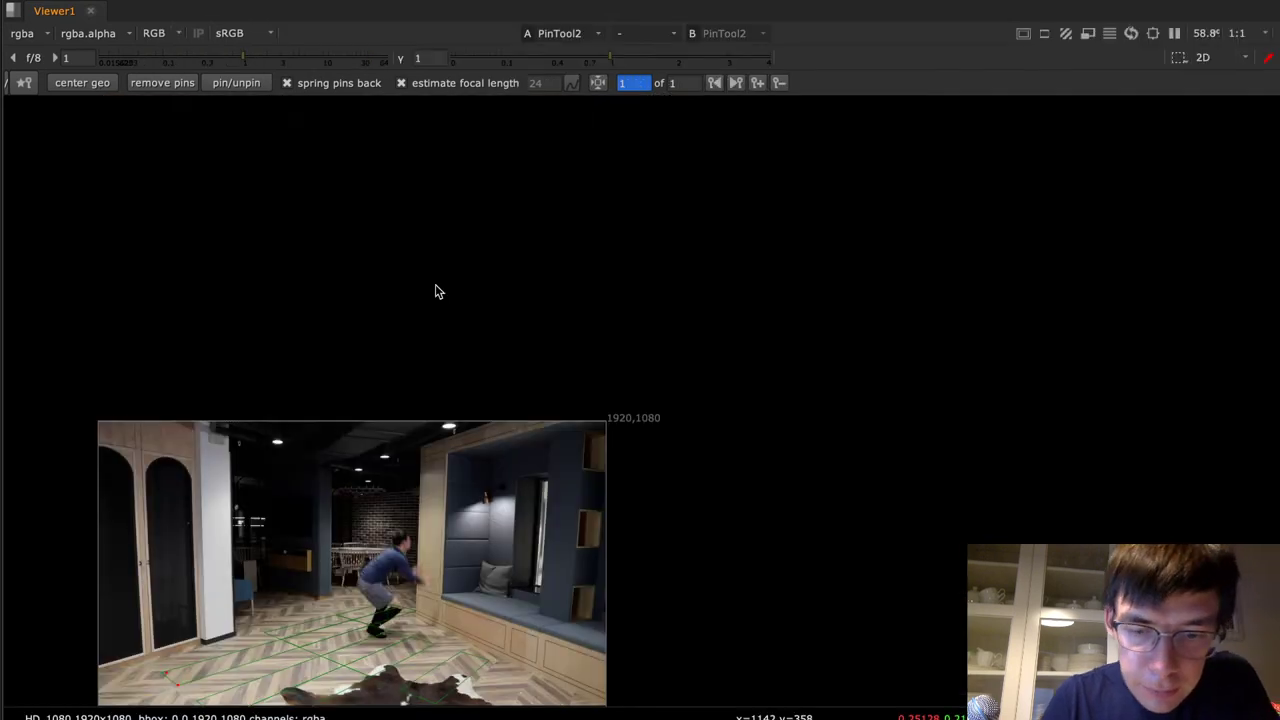
key(f)
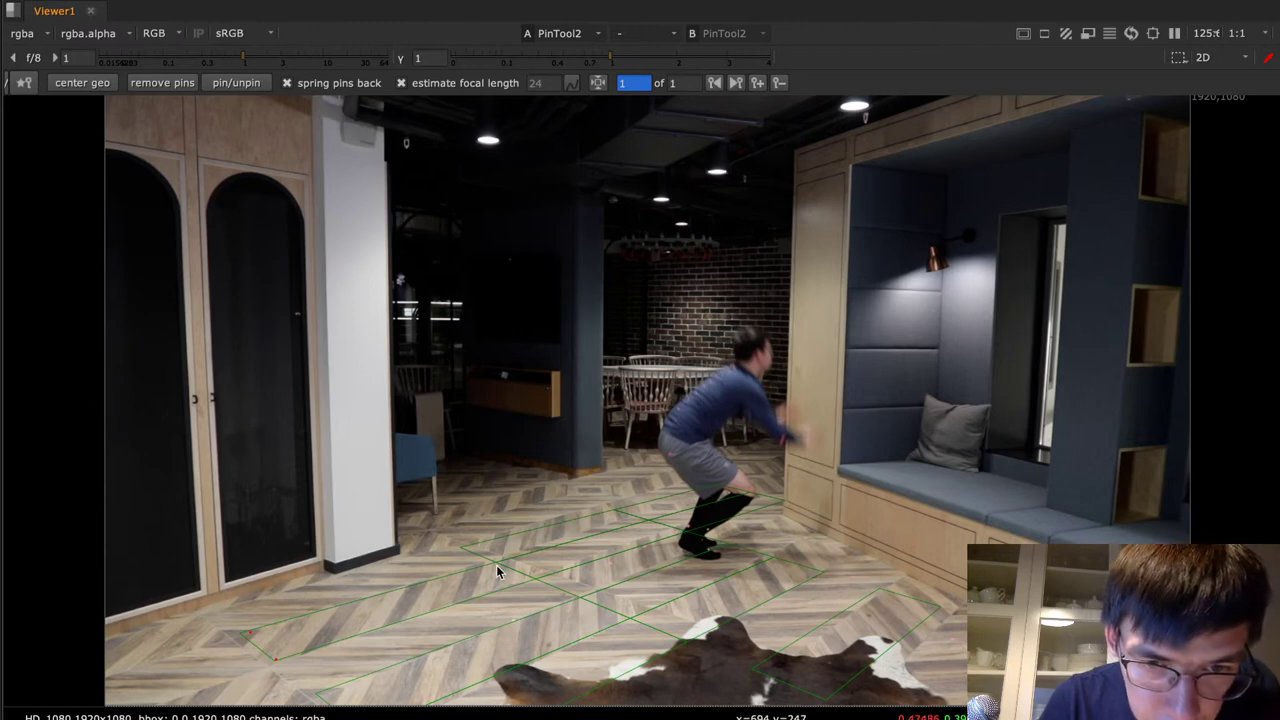
drag(496, 564, 508, 557)
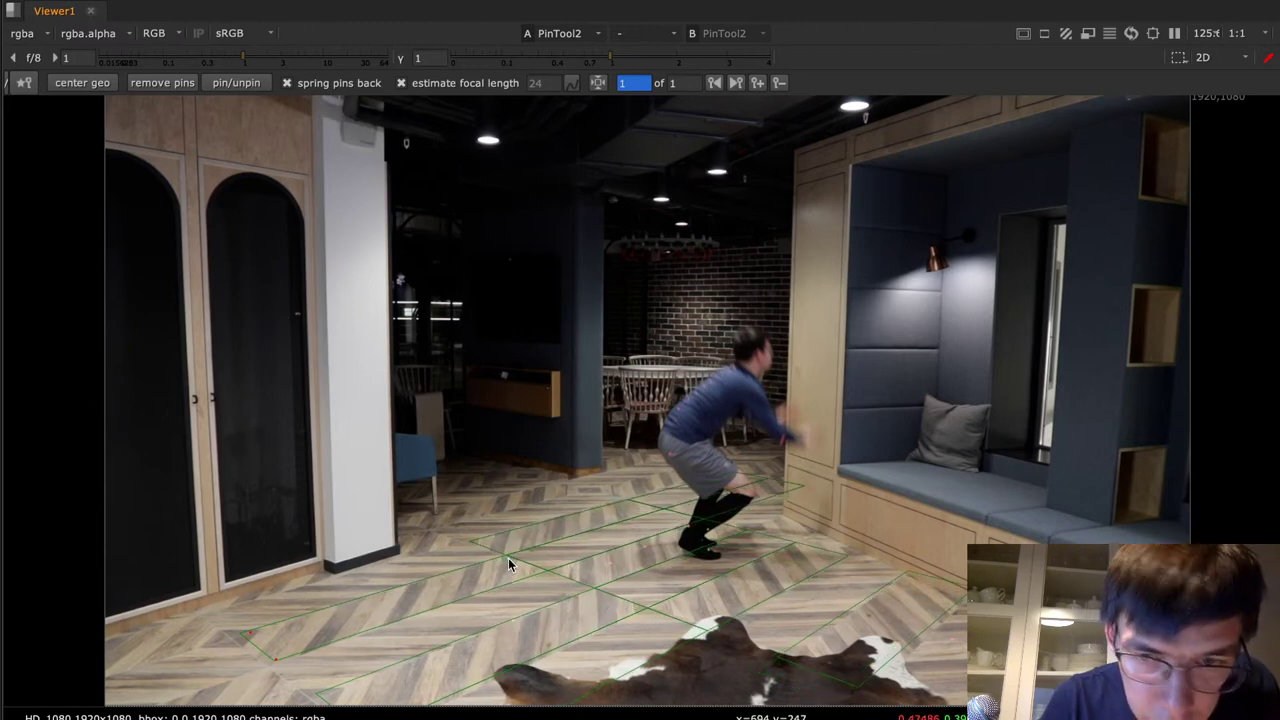
drag(857, 685, 866, 687)
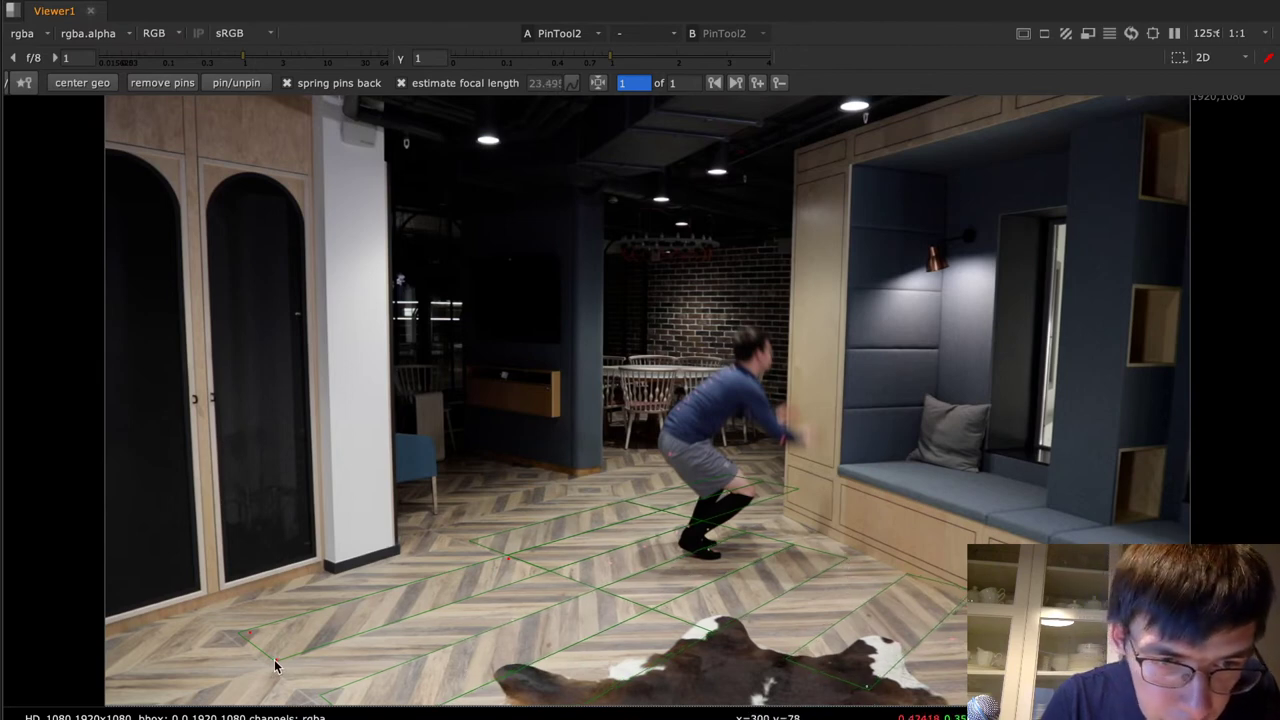
Refine the cam2 floor fit with pins at the left edge, centre seam, right section by the bench and far left corner
drag(277, 659, 241, 641)
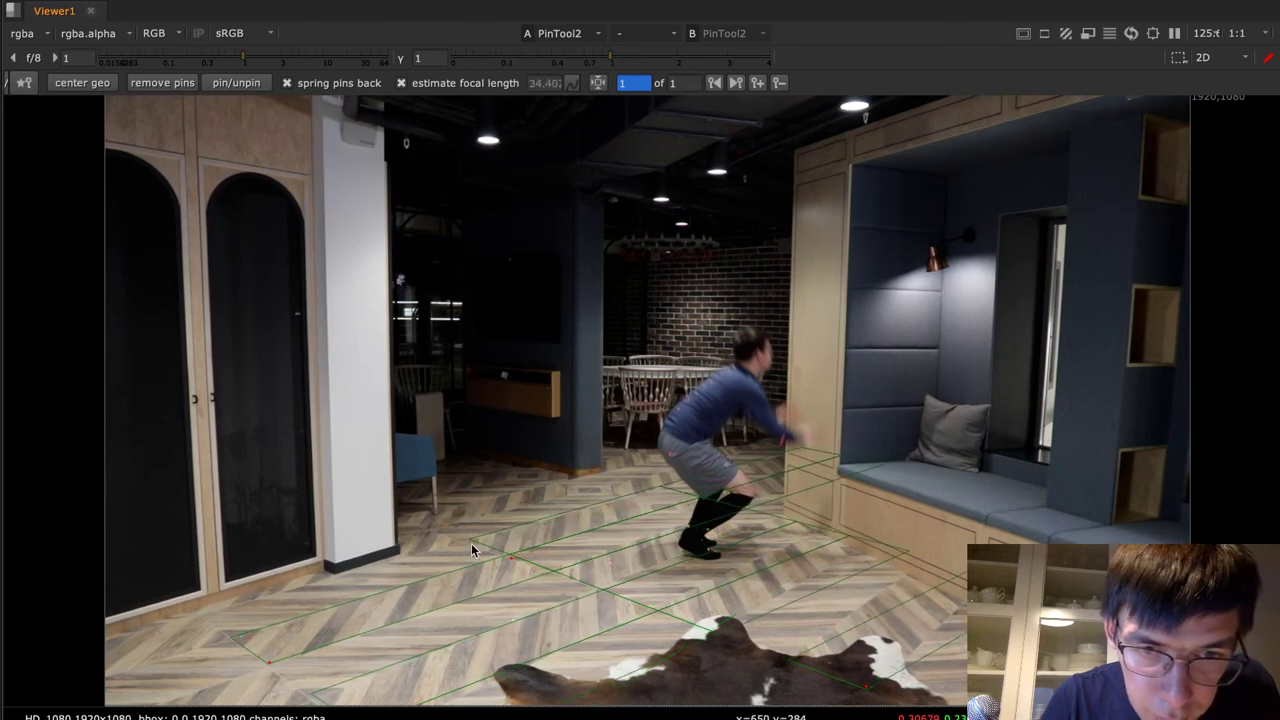
drag(511, 565, 506, 567)
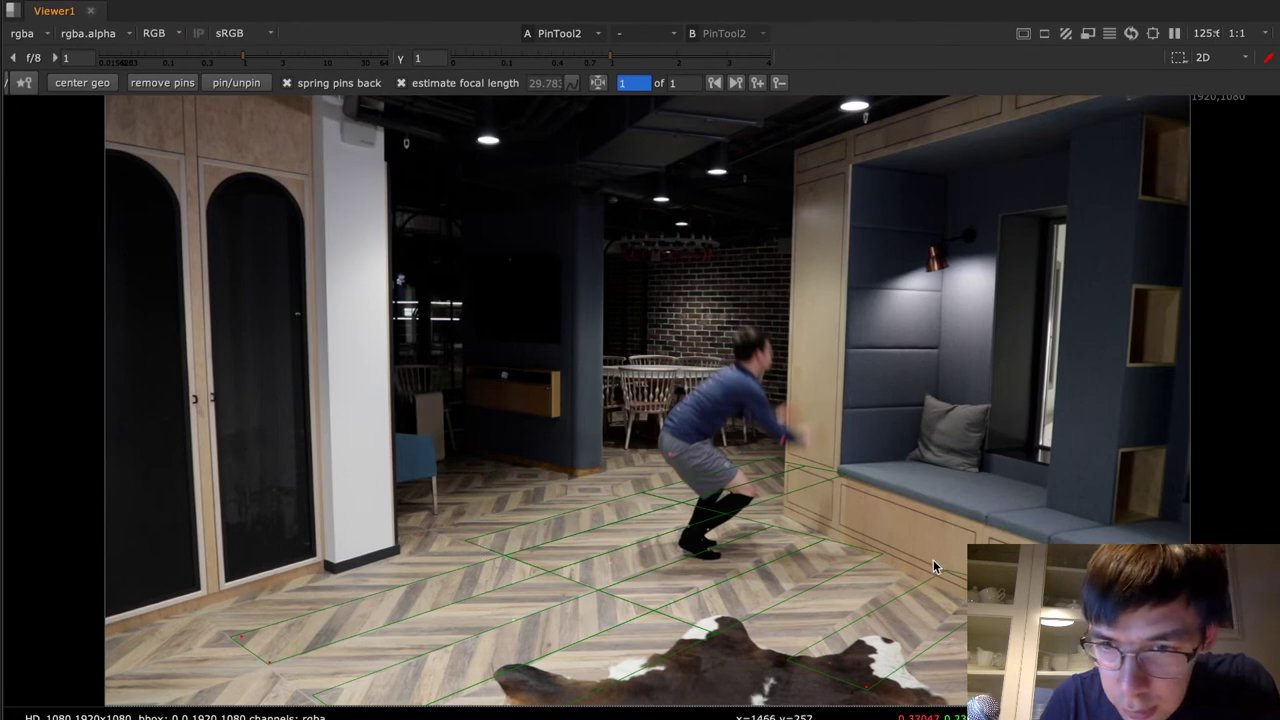
drag(940, 574, 914, 570)
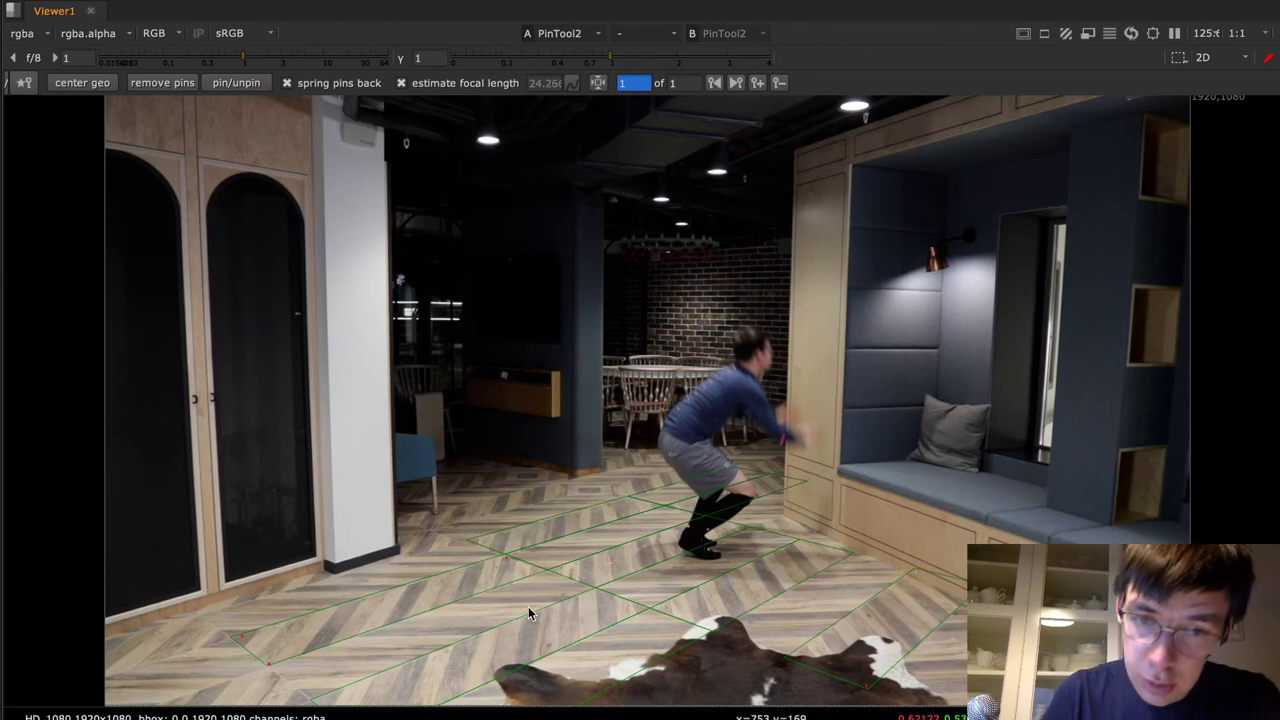
drag(478, 543, 465, 540)
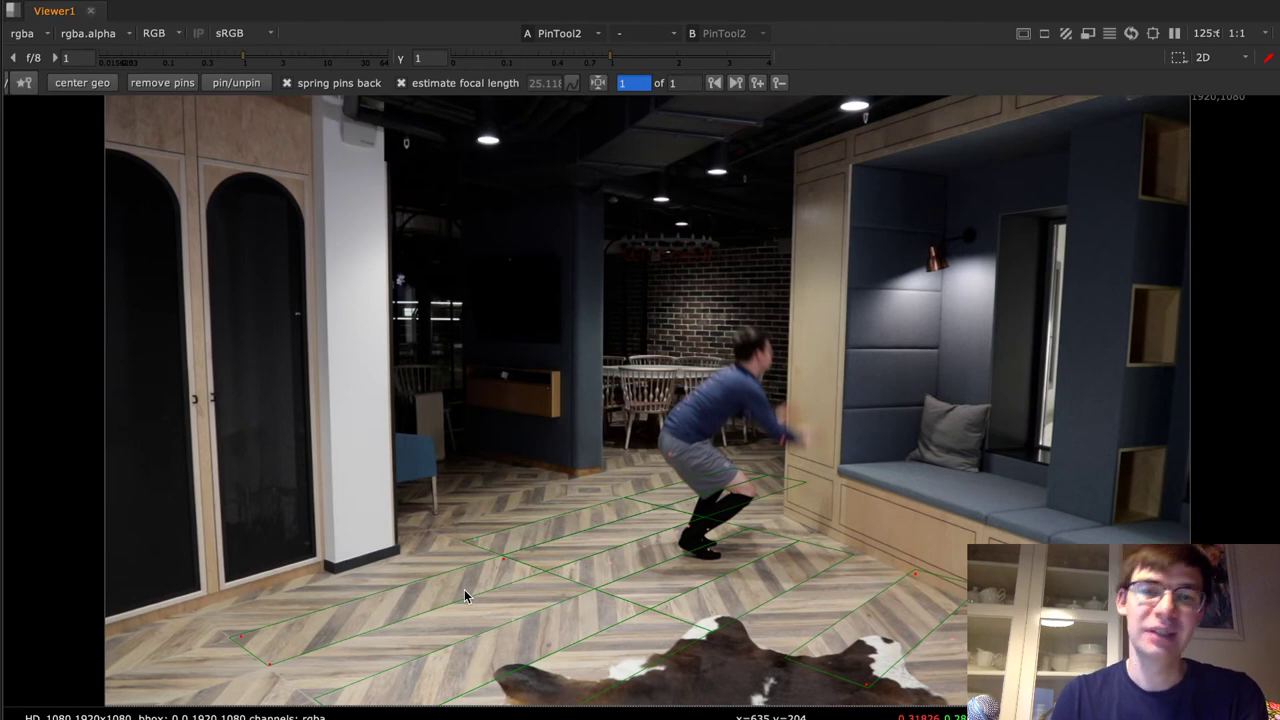
key(space)
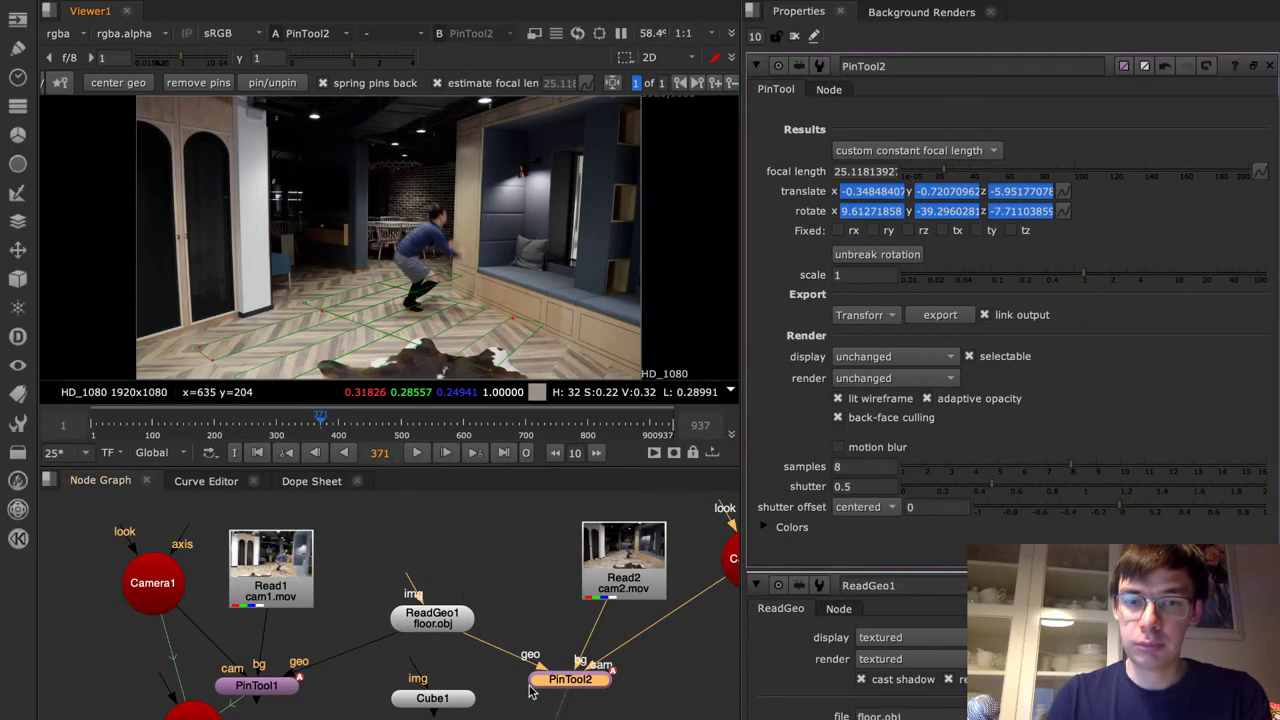
Export a tracked camera from PinTool2 and move the new camera node clear of it in the node graph
click(868, 314)
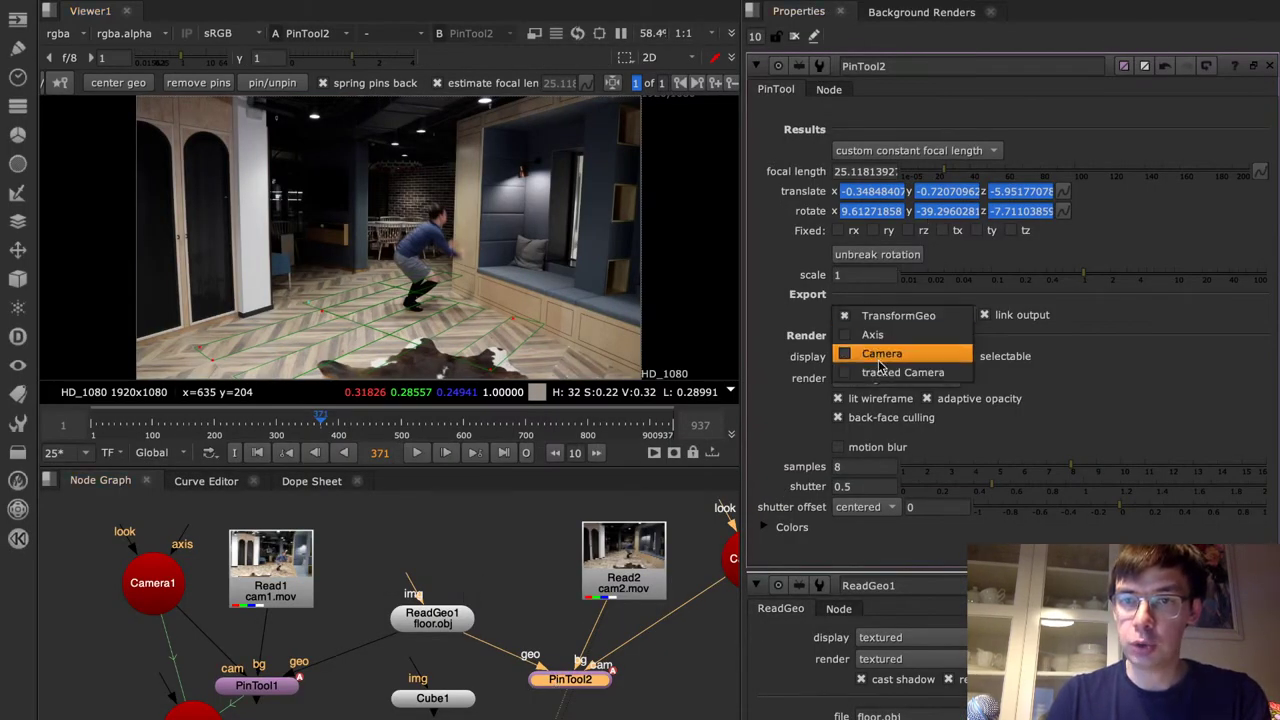
click(866, 374)
click(945, 314)
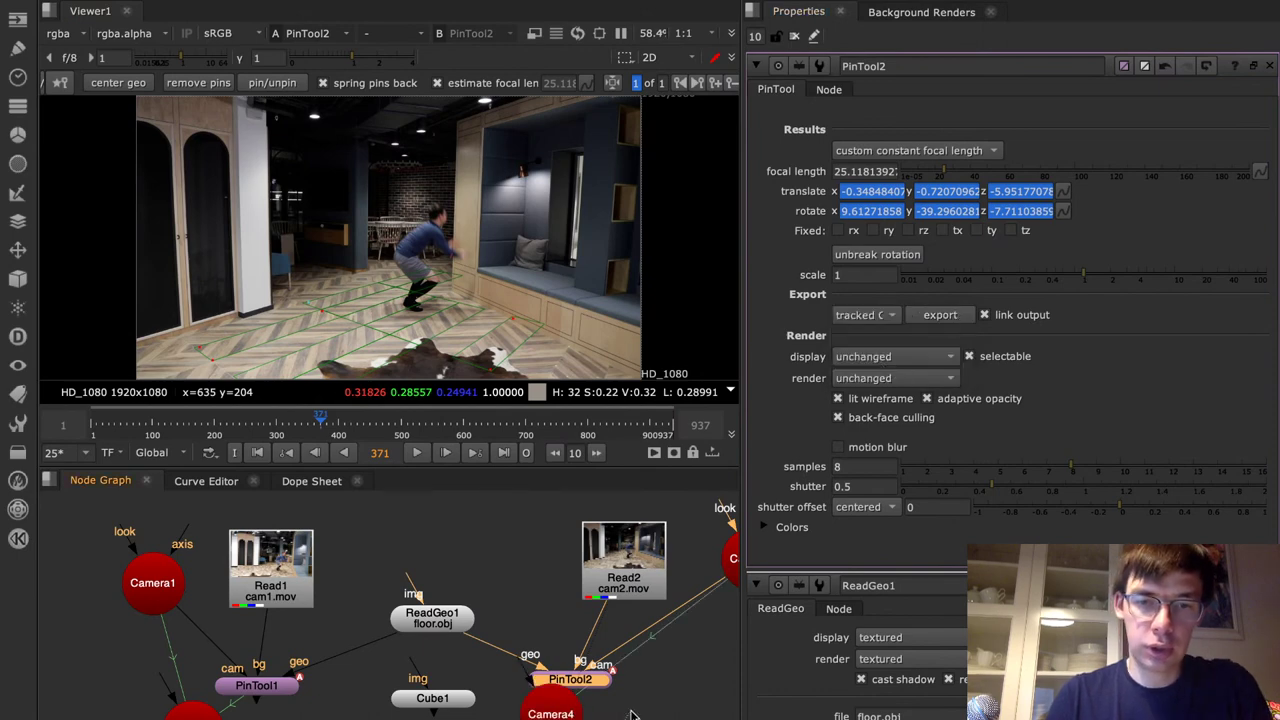
key(1)
drag(558, 711, 599, 719)
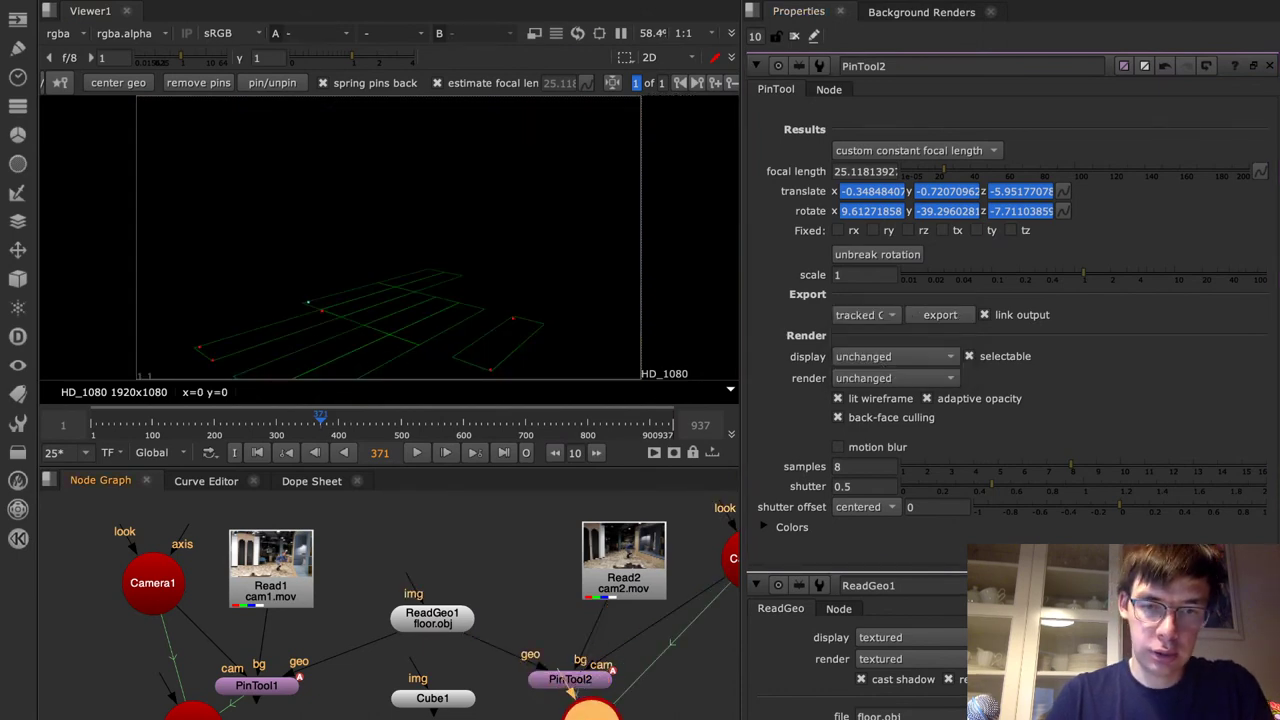
Clear the open properties and inspect both exported cameras together with the floor geometry in the 3D view
double_click(596, 712)
double_click(190, 712)
key(Tab)
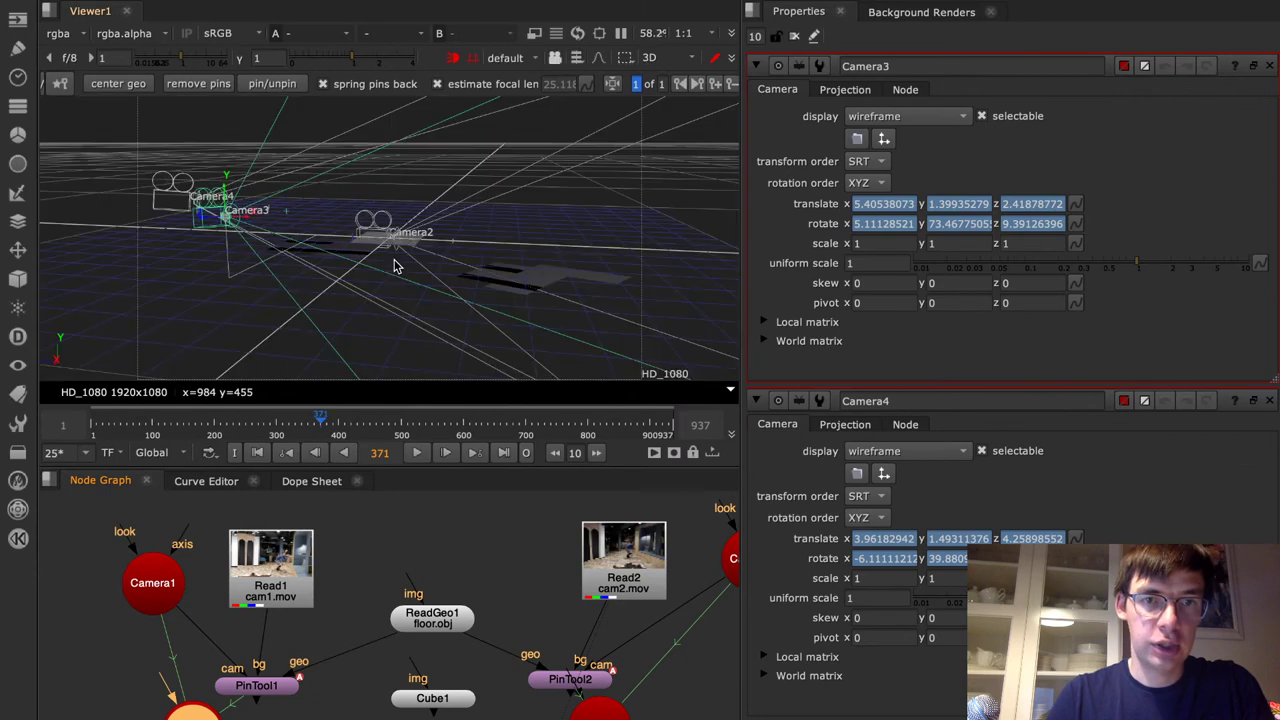
click(796, 37)
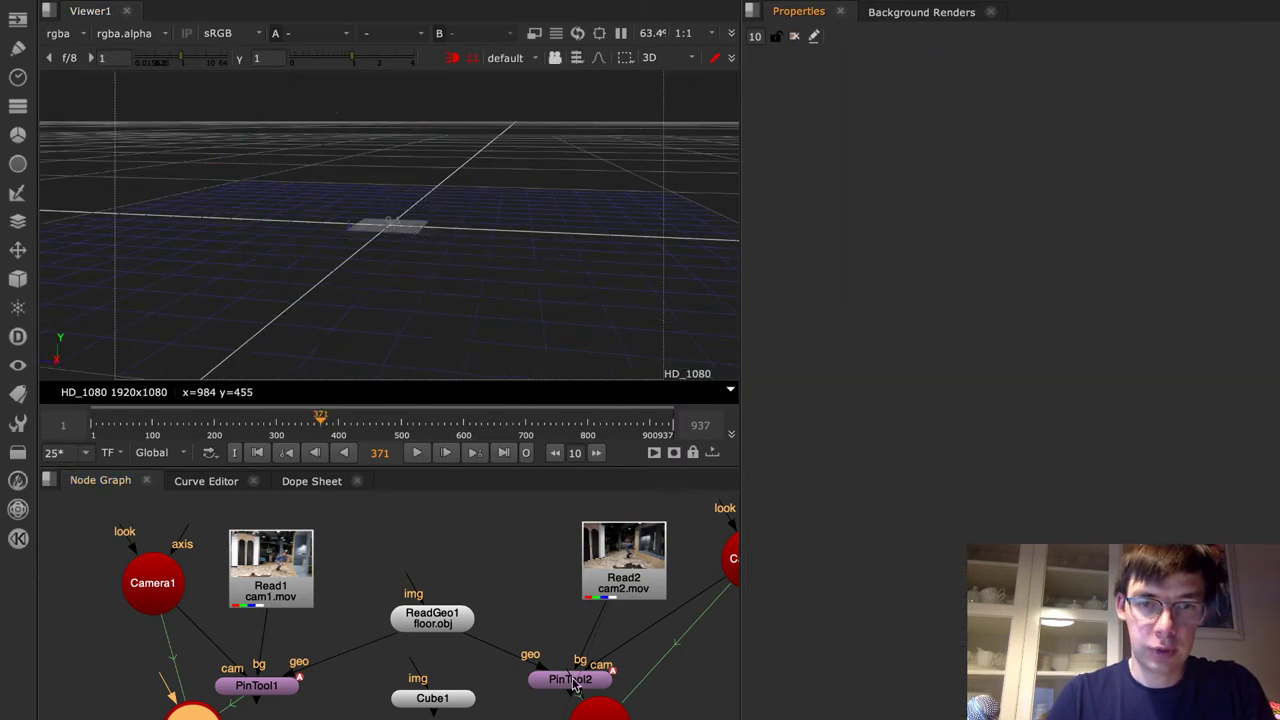
double_click(598, 711)
double_click(192, 712)
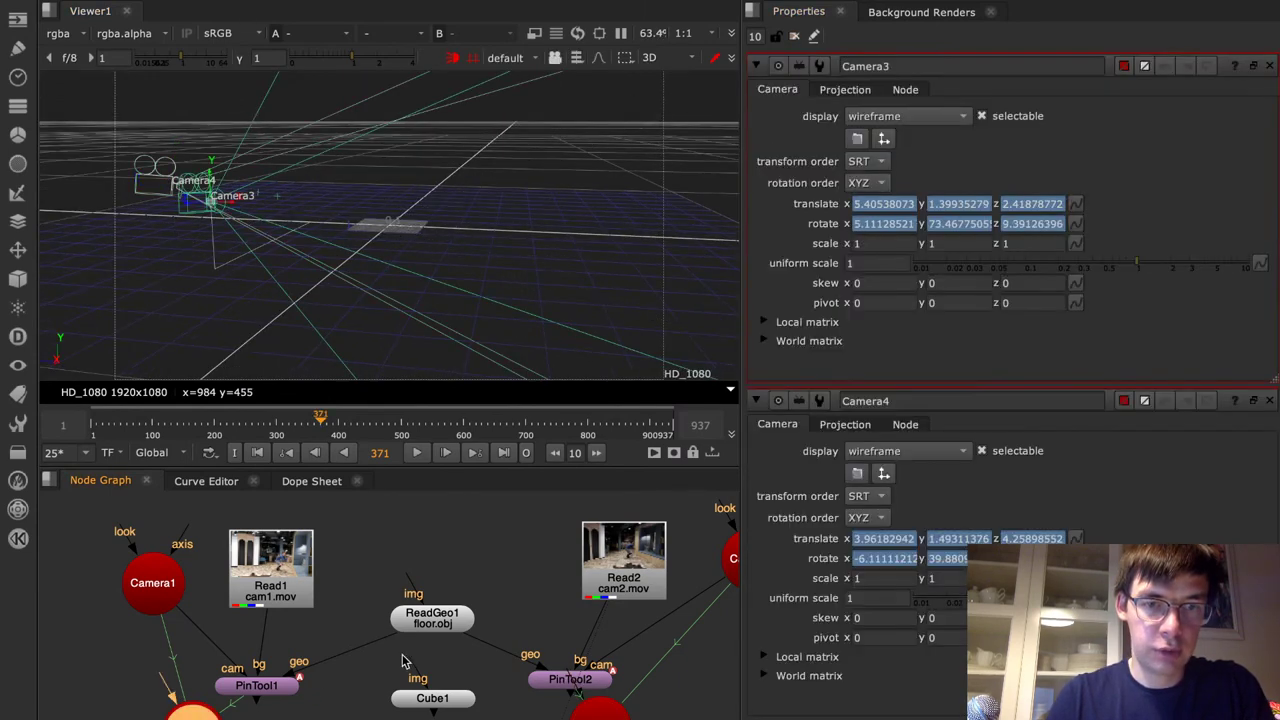
double_click(438, 620)
ctrl+drag(584, 204, 722, 268)
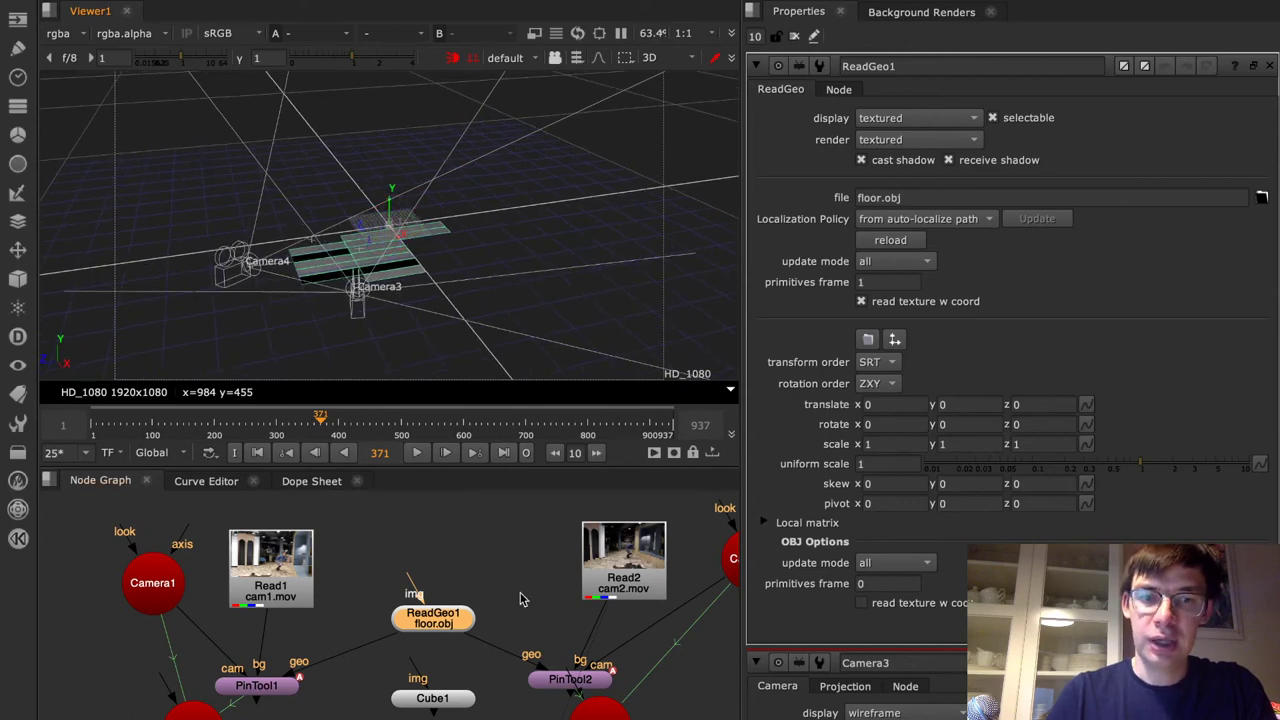
Add a ScanlineRender node fed by Cube1 and Camera3, with the cam1.mov Read1 node as its background
click(447, 700)
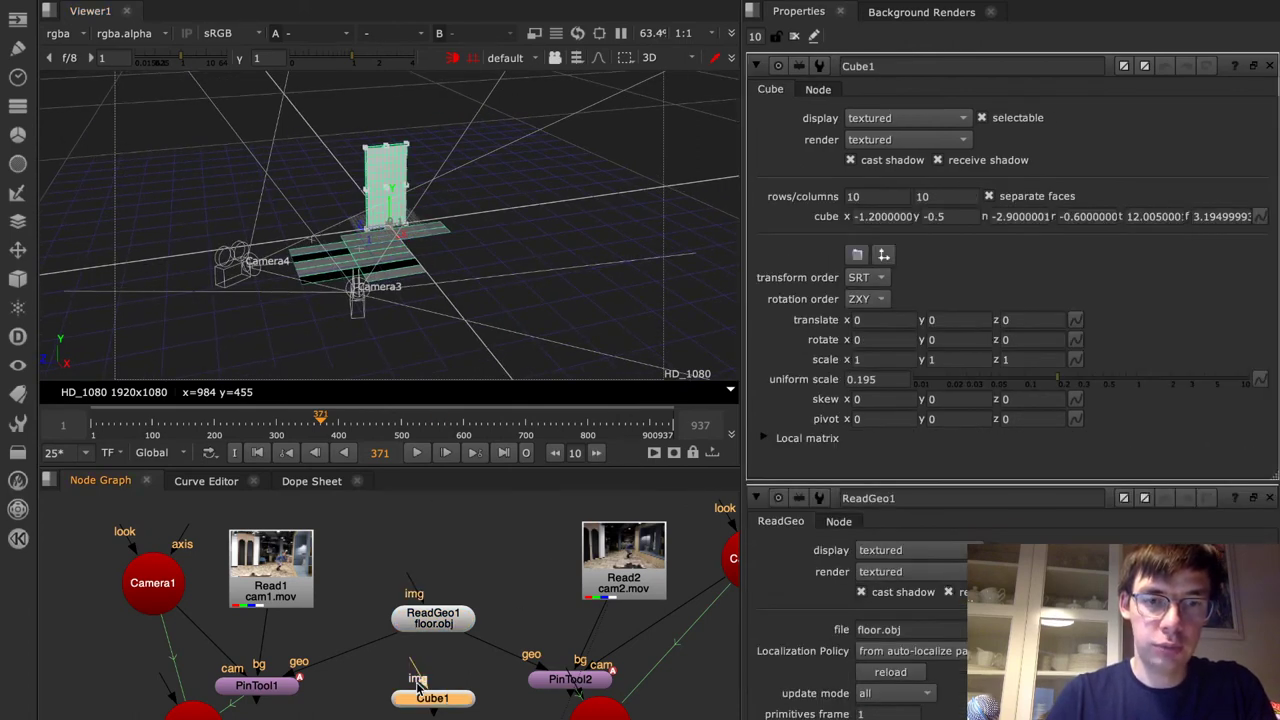
middle_drag(374, 719, 372, 699)
click(400, 714)
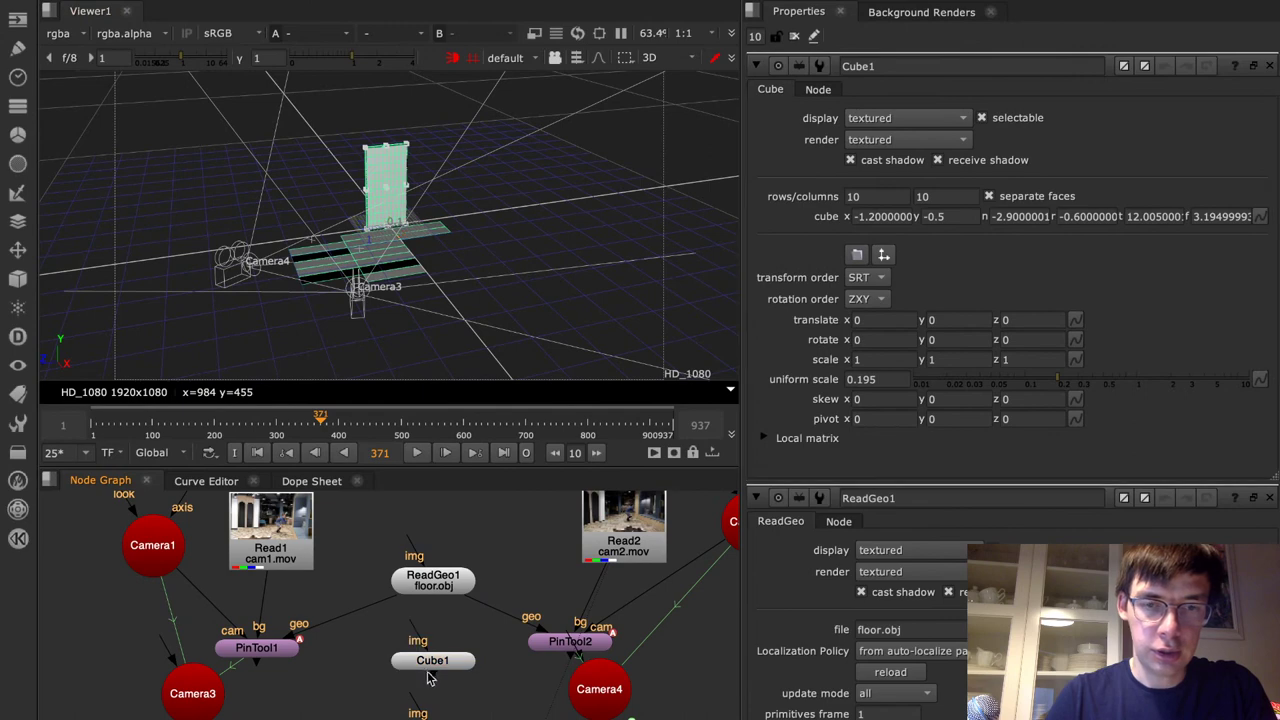
click(433, 666)
click(332, 717)
key(Tab)
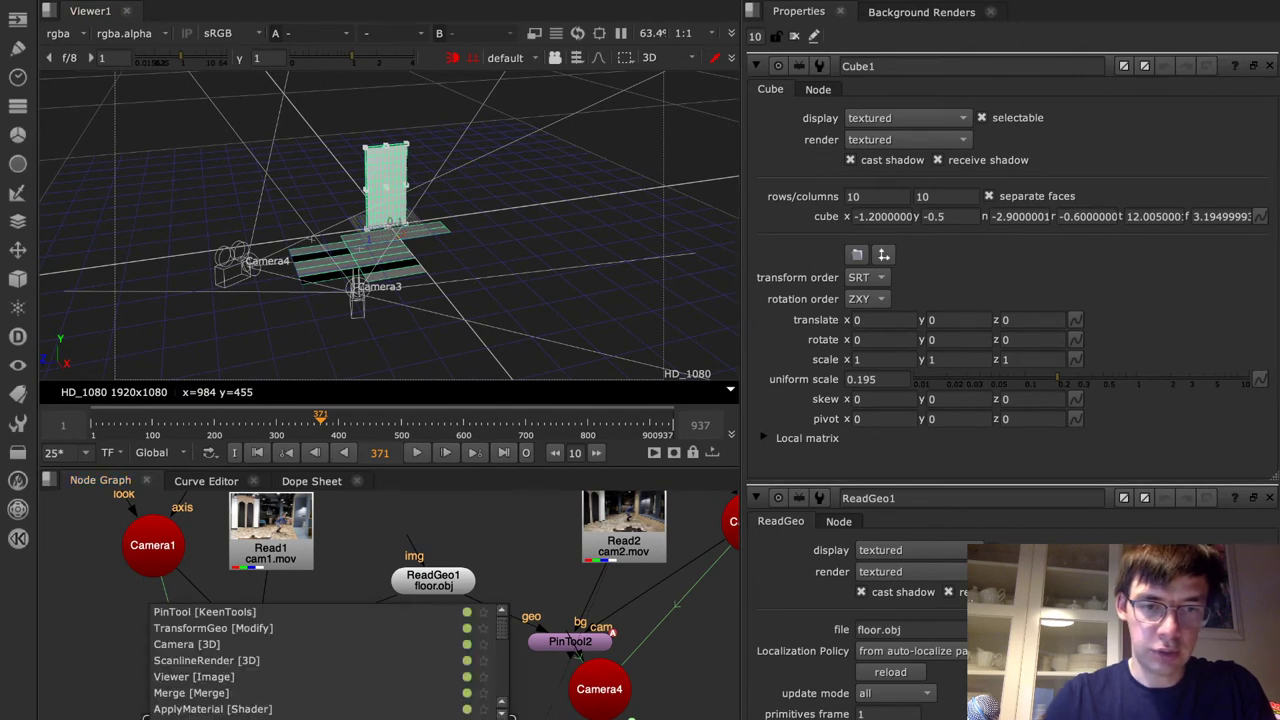
text(scan)
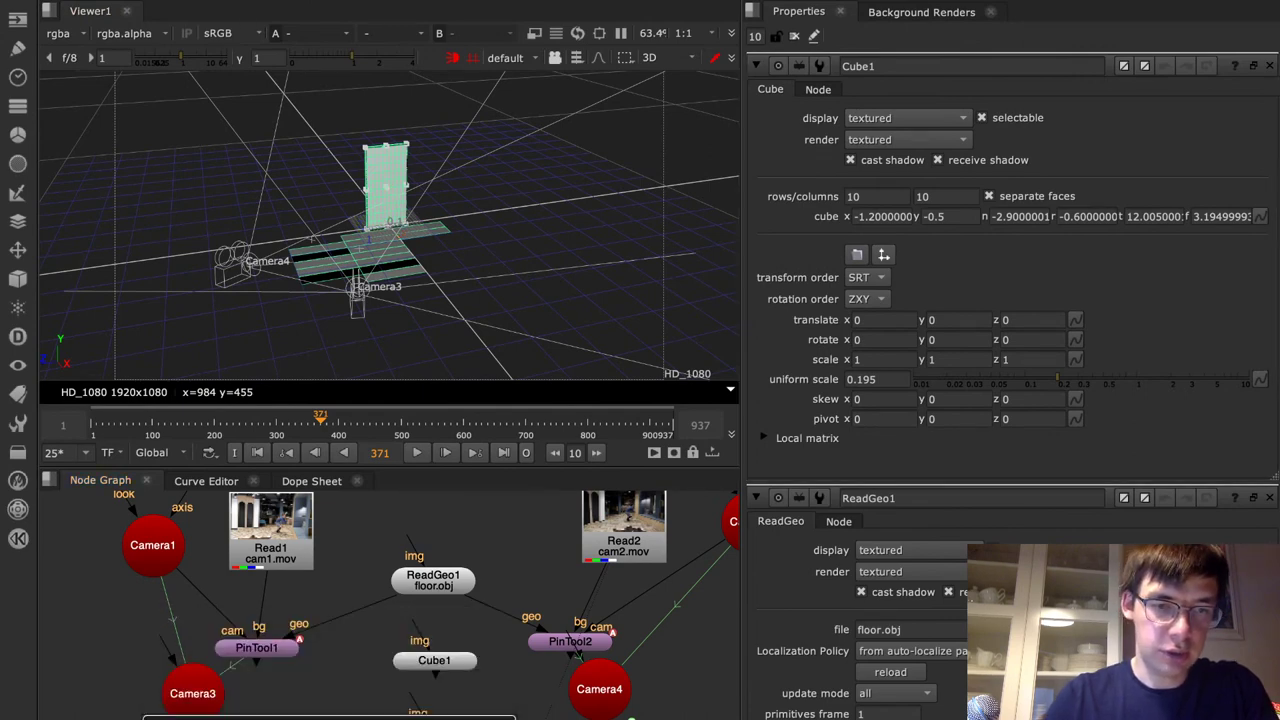
key(Return)
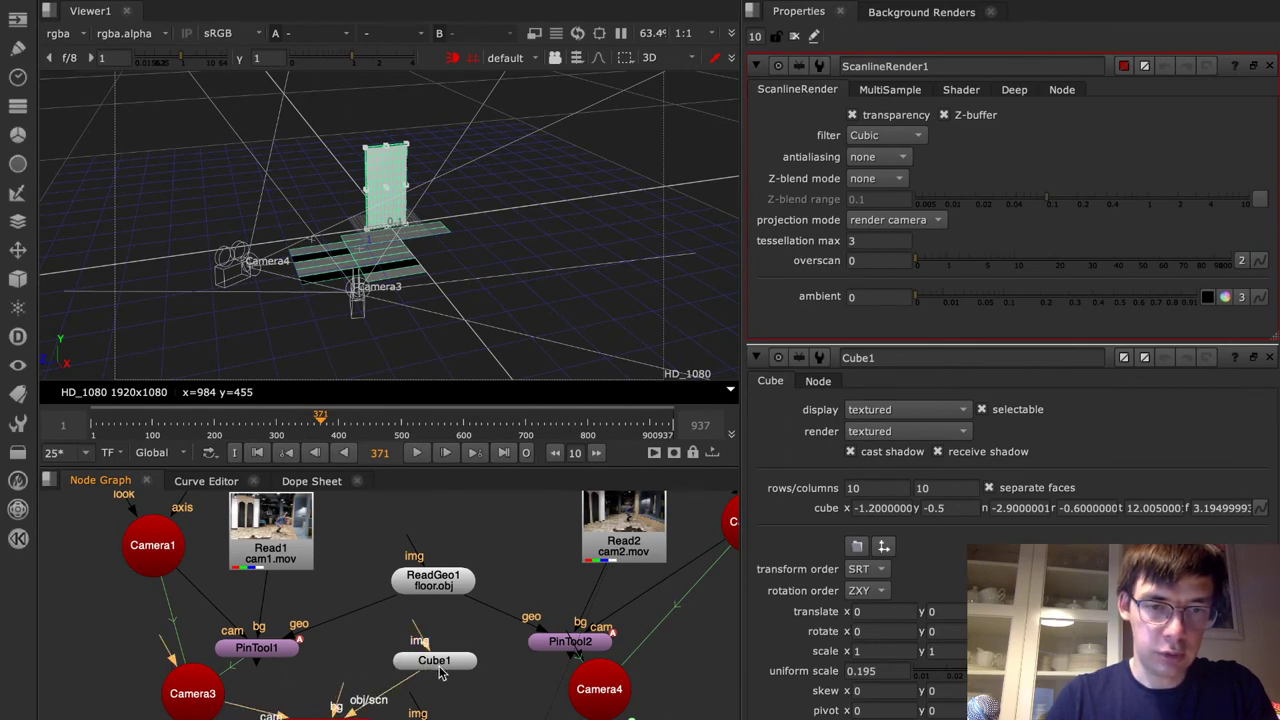
drag(348, 687, 283, 546)
Add a second ScanlineRender node for the cam2 side and connect Camera4 and Cube1 to it
middle_drag(500, 640, 399, 608)
click(628, 714)
key(Tab)
text(scan)
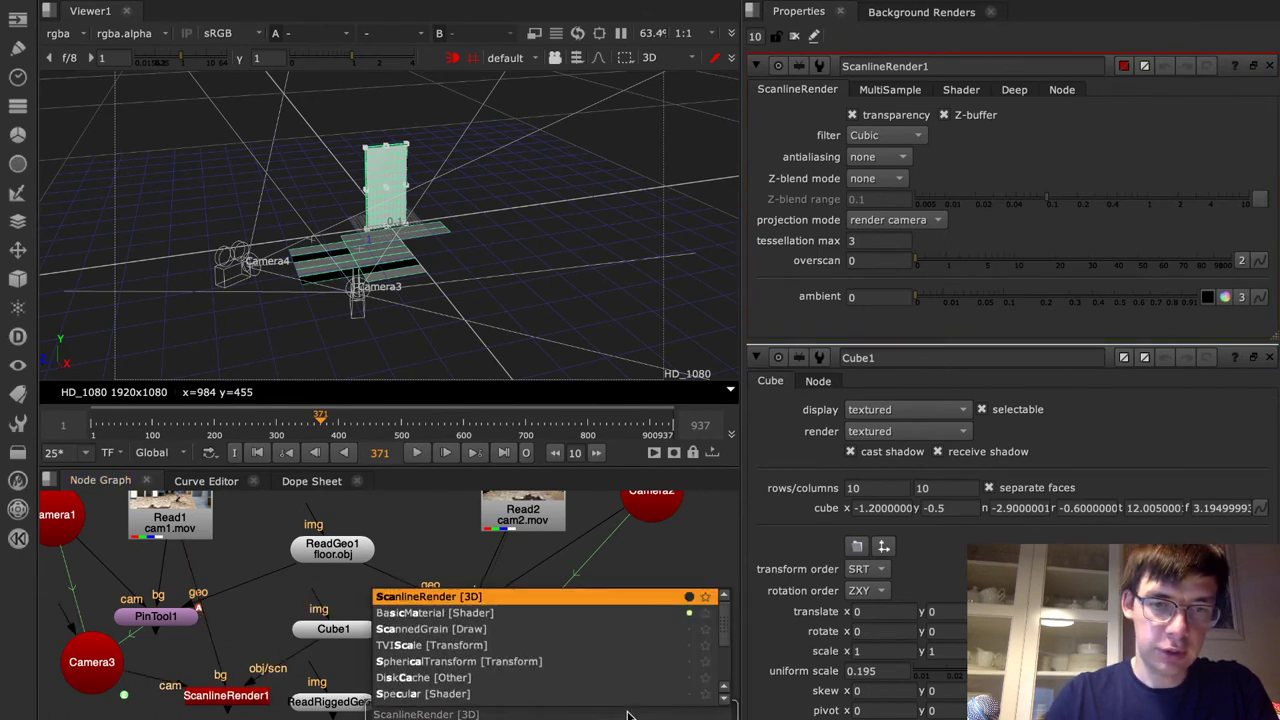
key(Return)
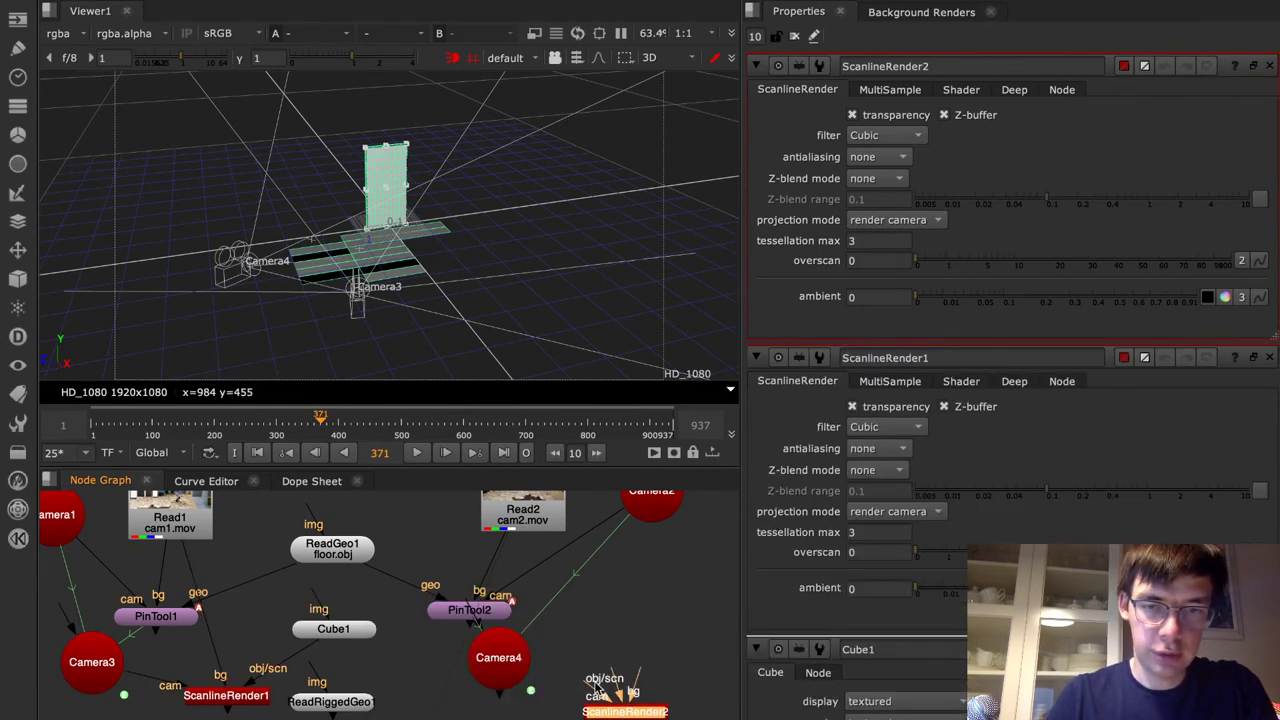
drag(596, 684, 518, 670)
drag(588, 638, 345, 643)
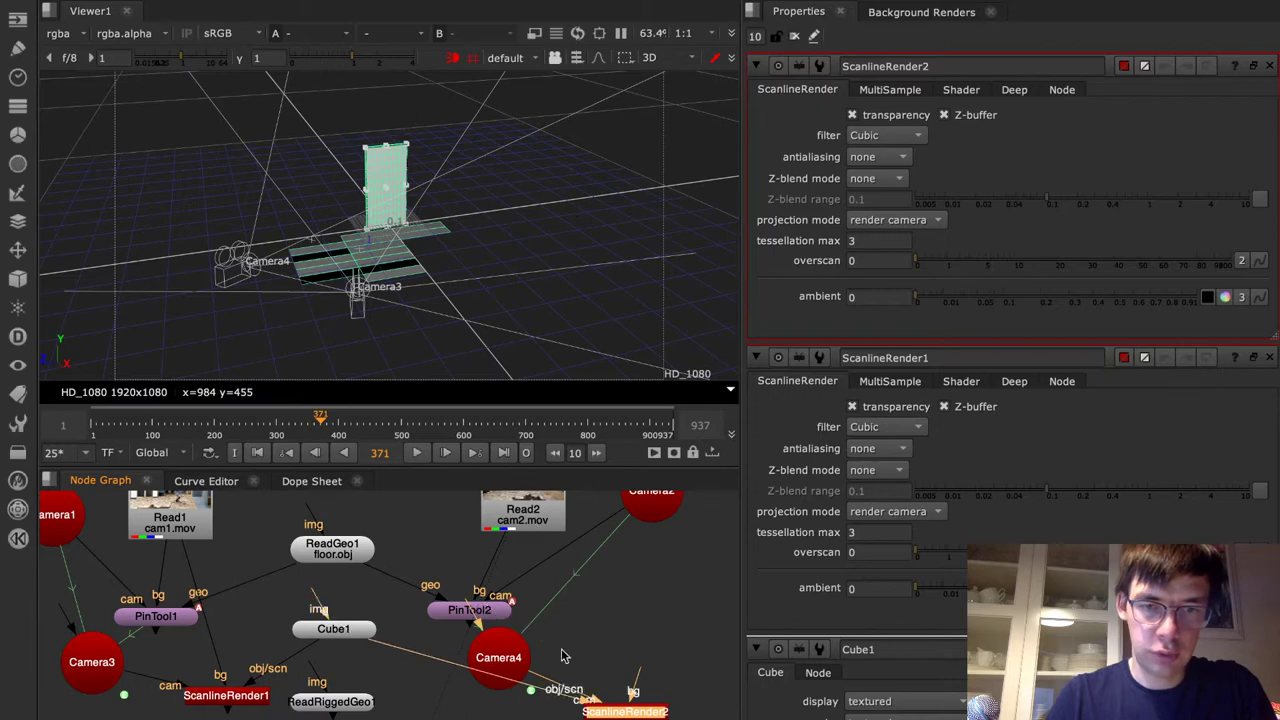
drag(627, 690, 642, 493)
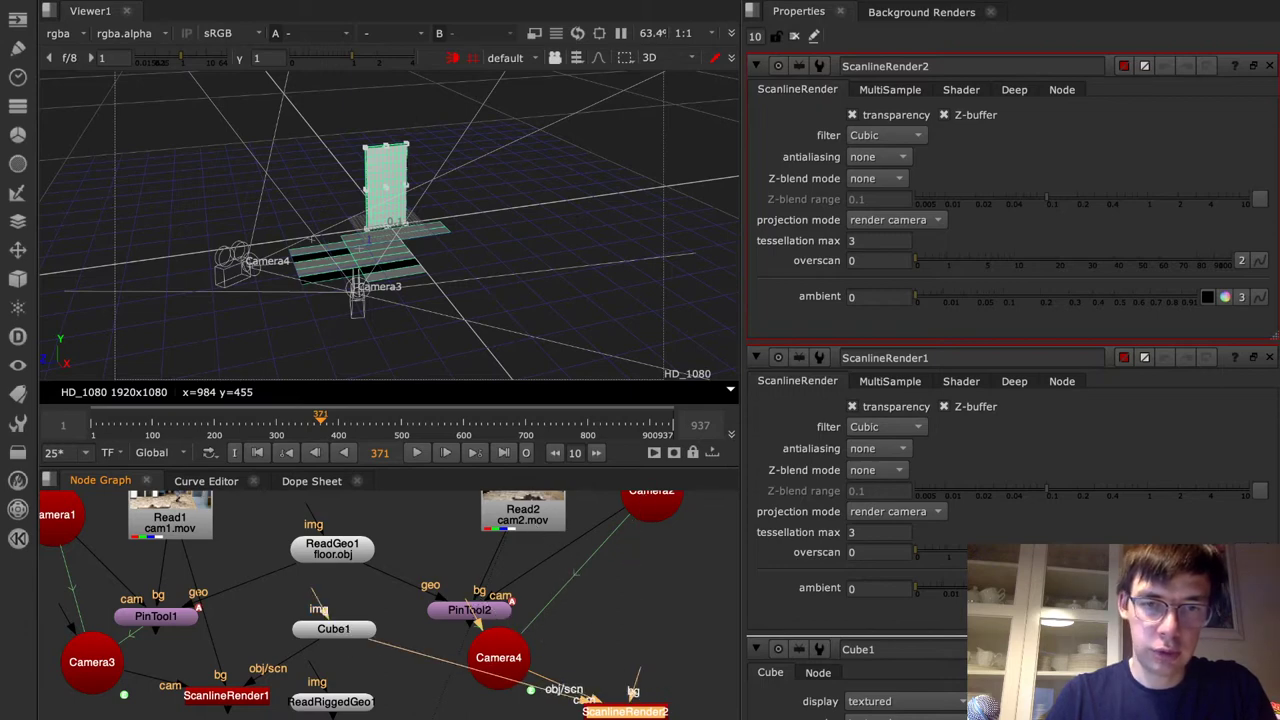
View ScanlineRender1 in 2D and move Cube1 along Z to about 2.92 over the arched doors in the cam1 footage
click(225, 693)
key(1)
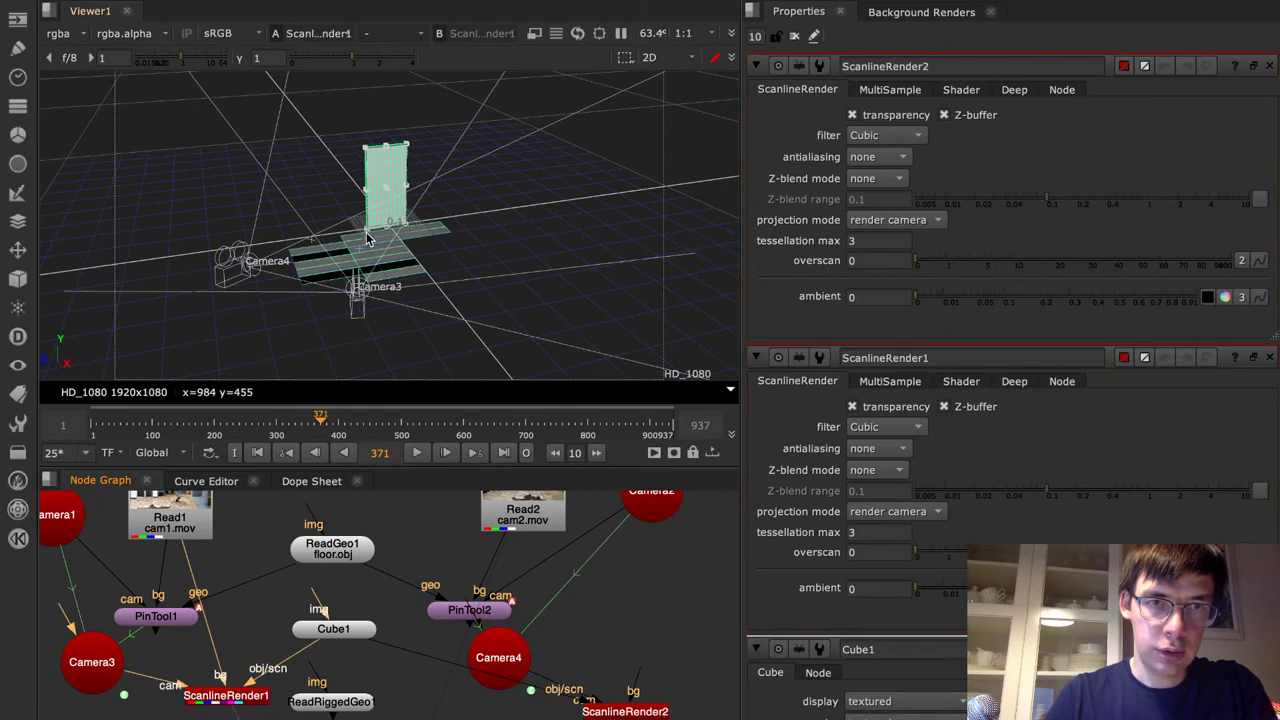
key(Tab)
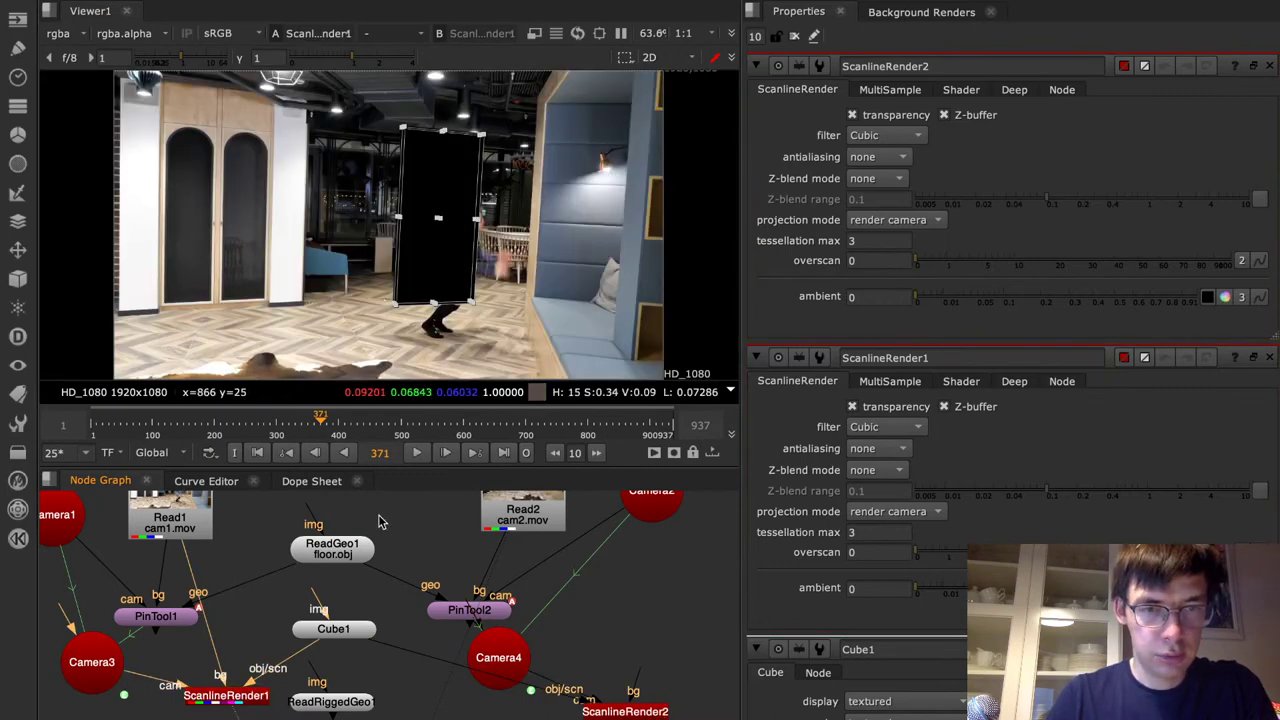
double_click(228, 697)
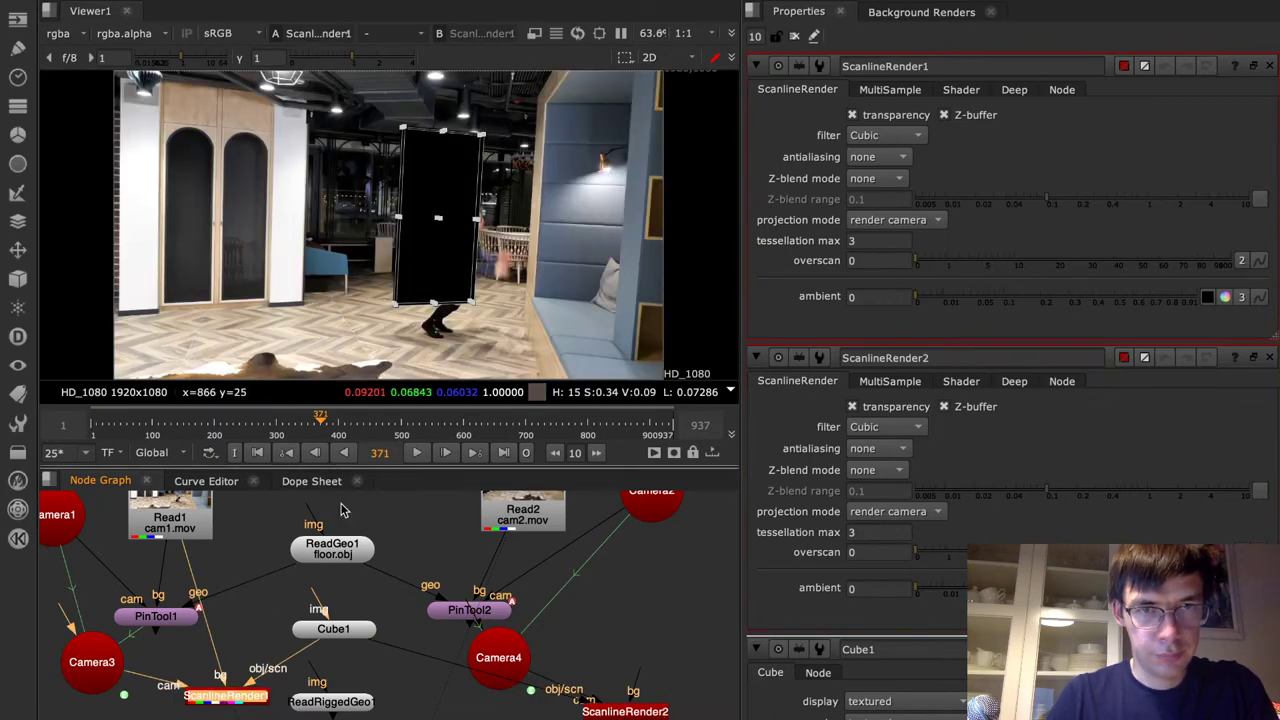
drag(340, 628, 340, 607)
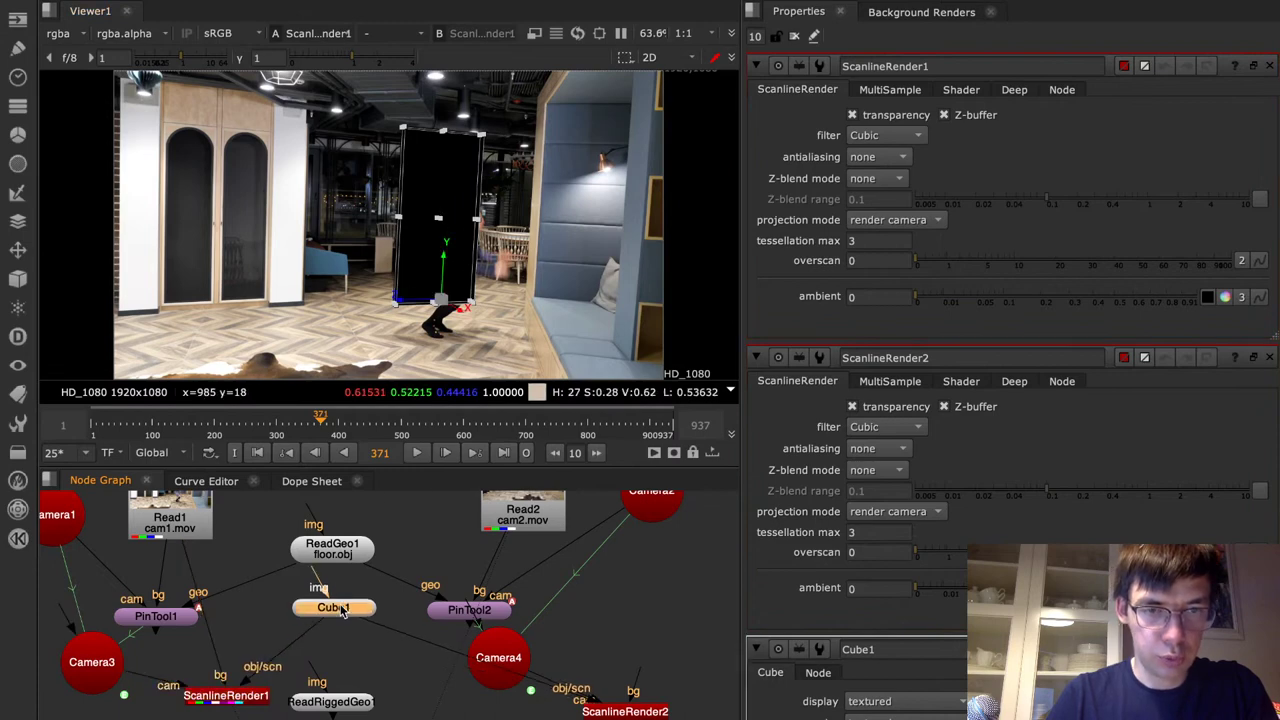
drag(412, 304, 195, 314)
scroll(190, 309, down, 1)
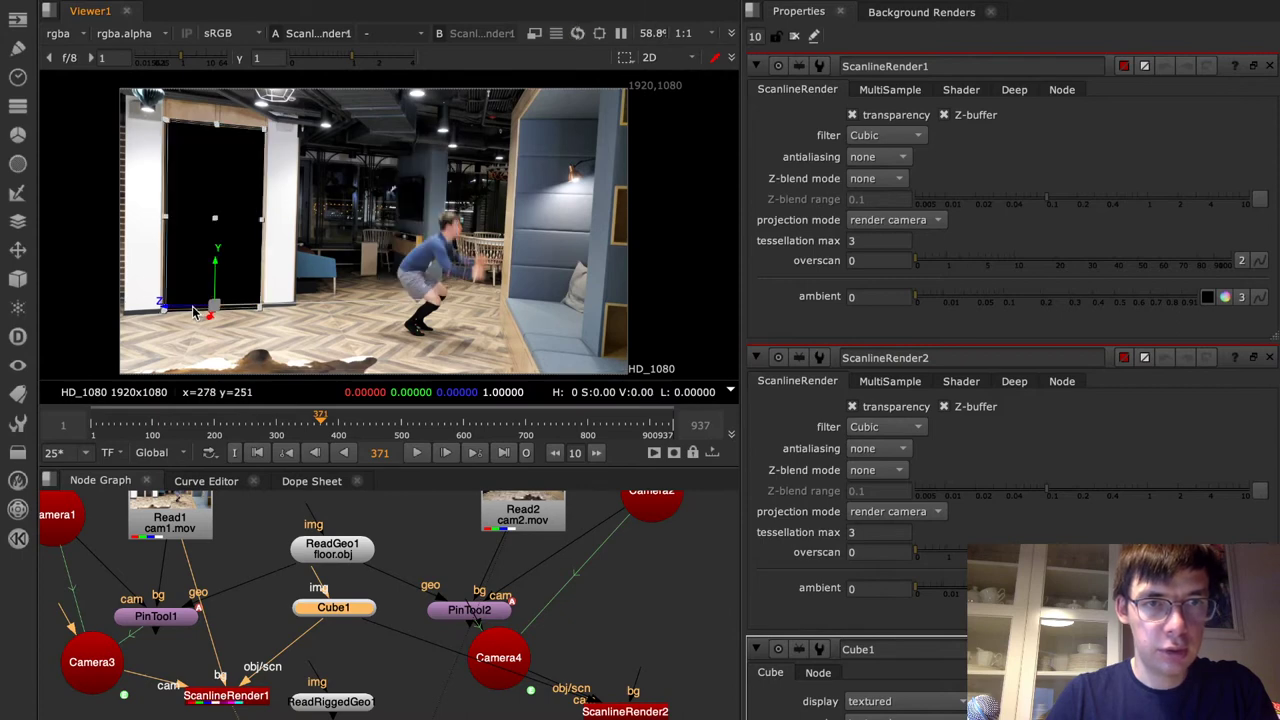
Feed a Wireframe node into Cube1's image input and set its operation to see through
click(348, 595)
key(Tab)
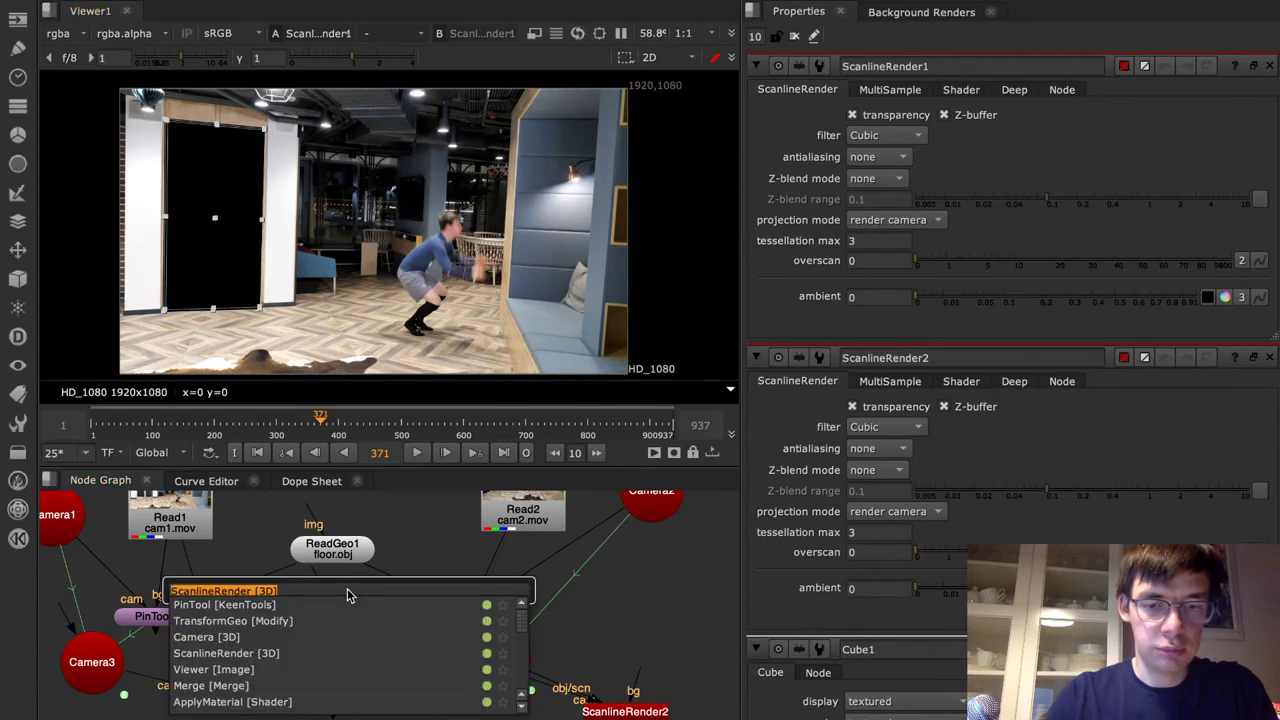
text(wire)
key(Return)
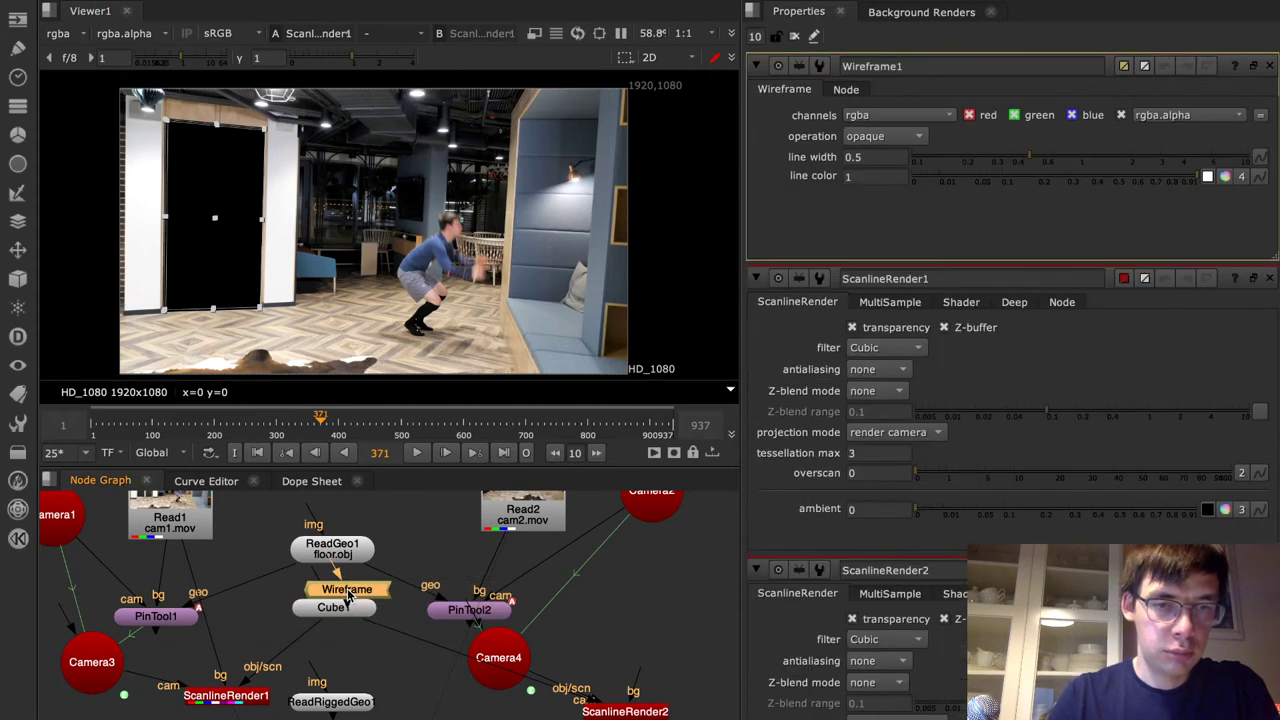
drag(347, 590, 326, 634)
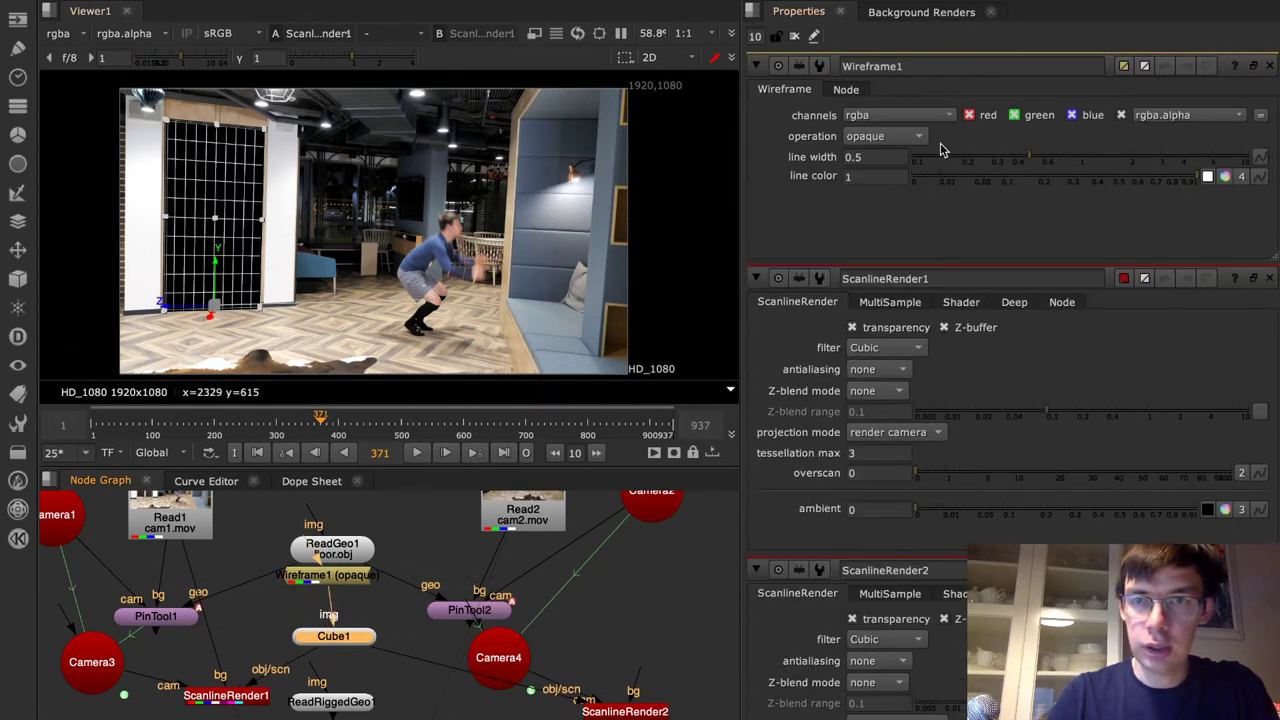
click(905, 136)
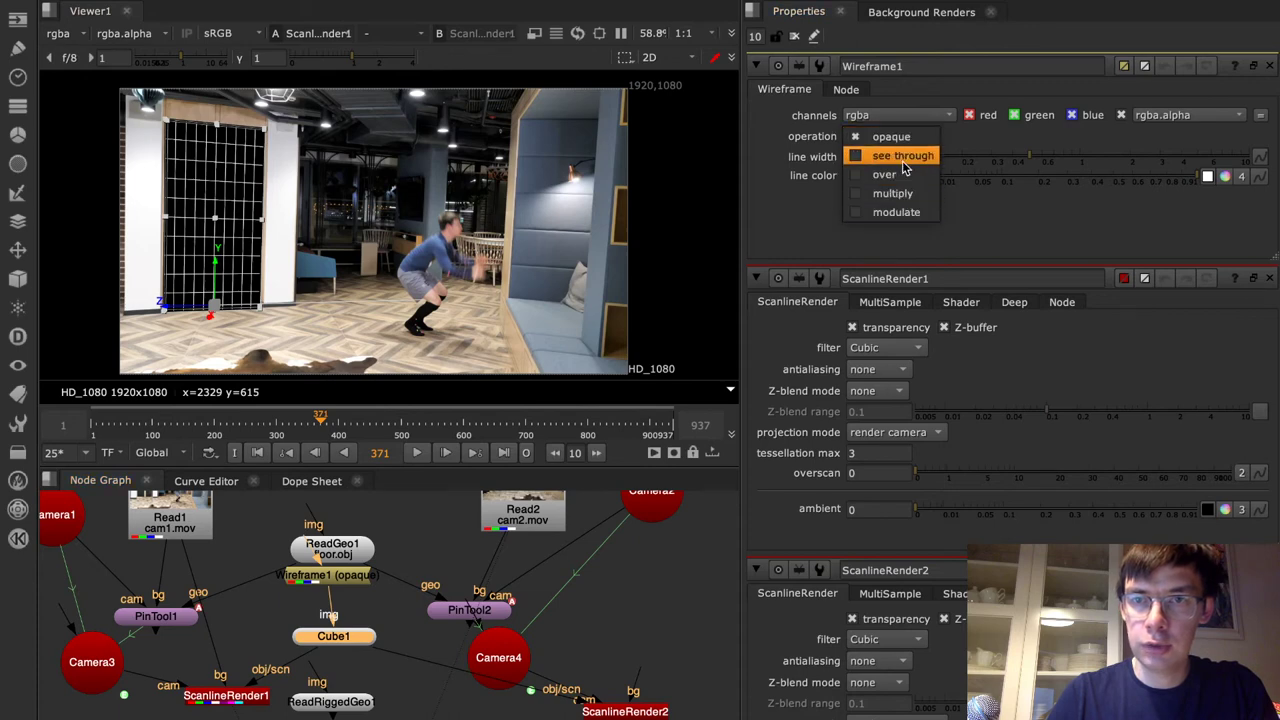
click(900, 155)
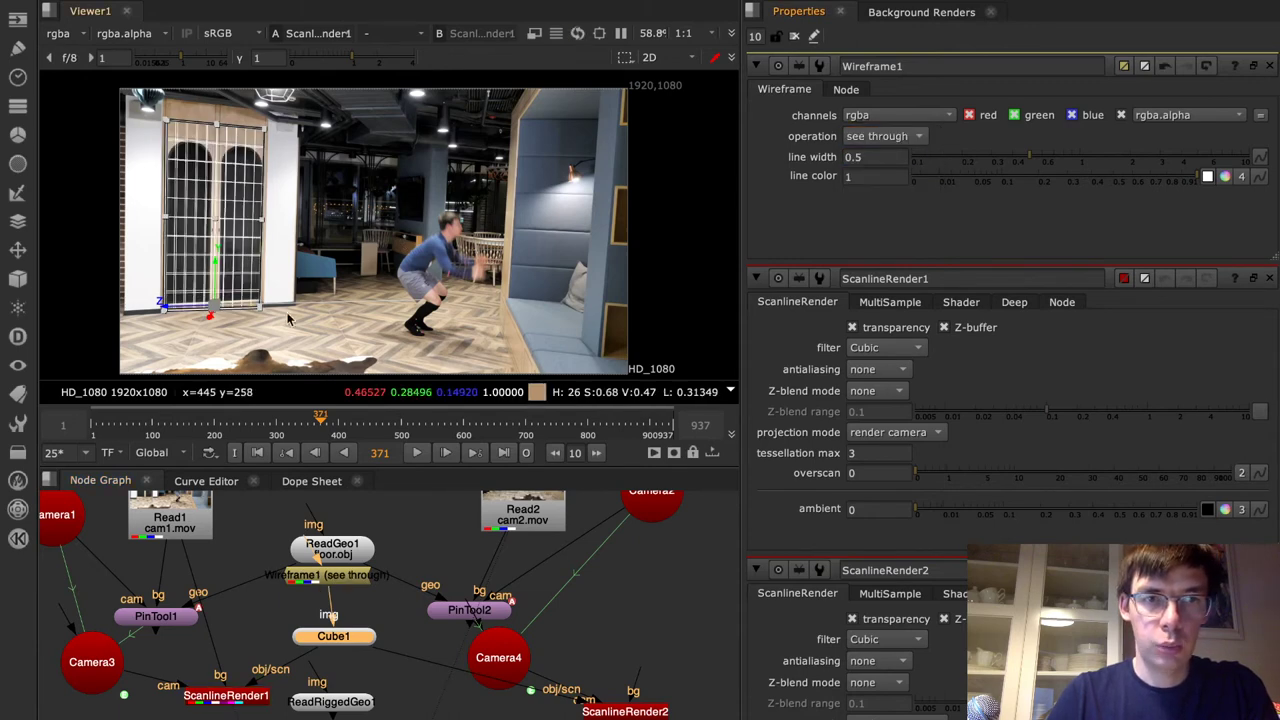
View ScanlineRender2 and connect the cam2.mov Read2 node as its background
click(625, 711)
key(1)
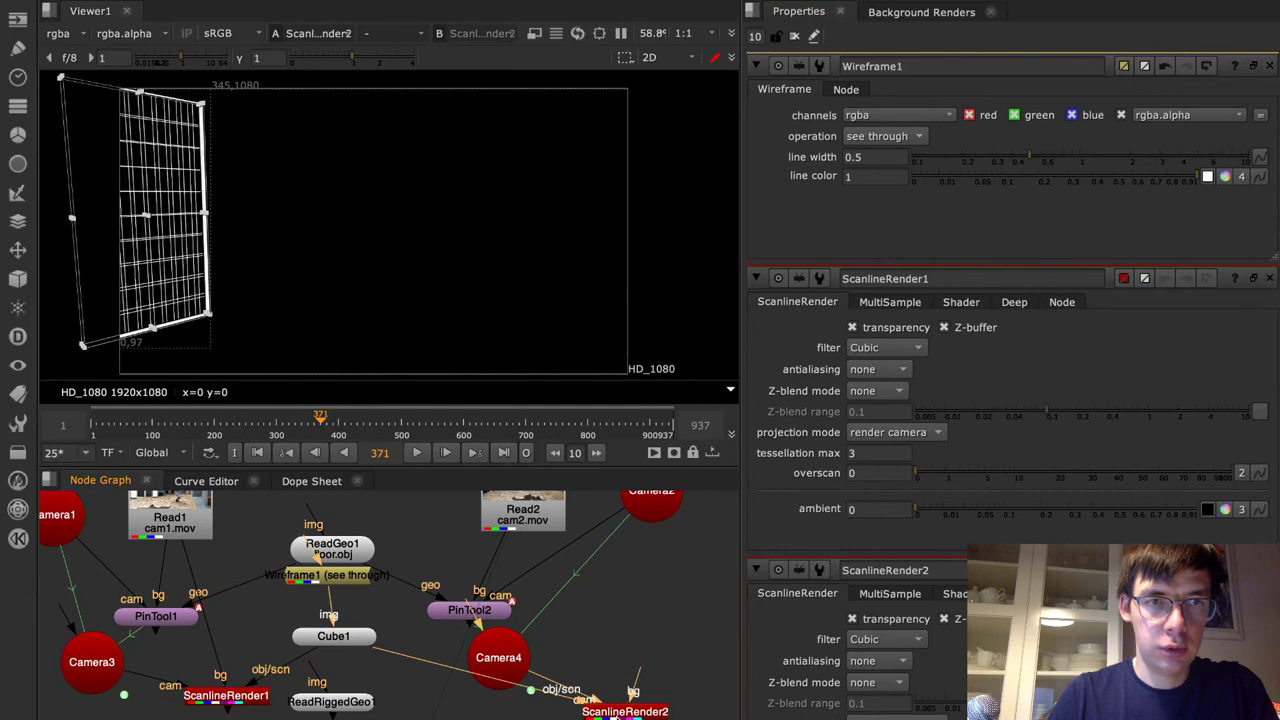
key(Tab)
key(Tab)
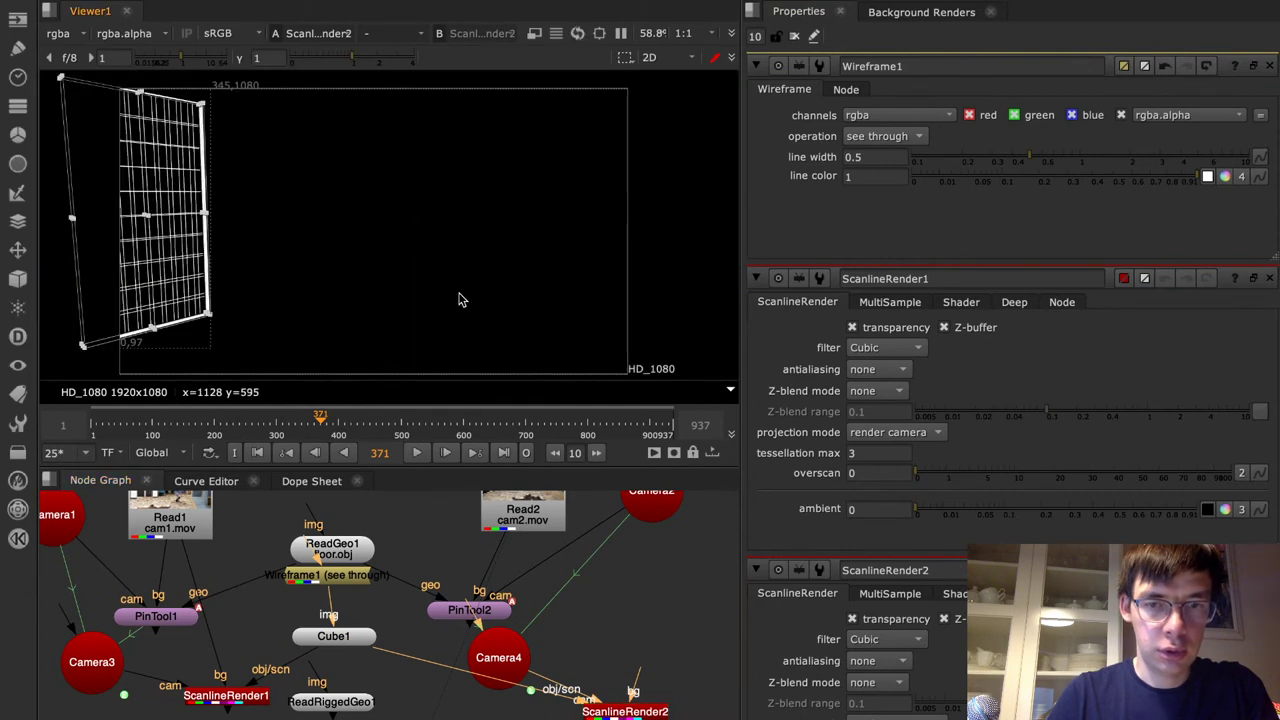
drag(636, 672, 527, 514)
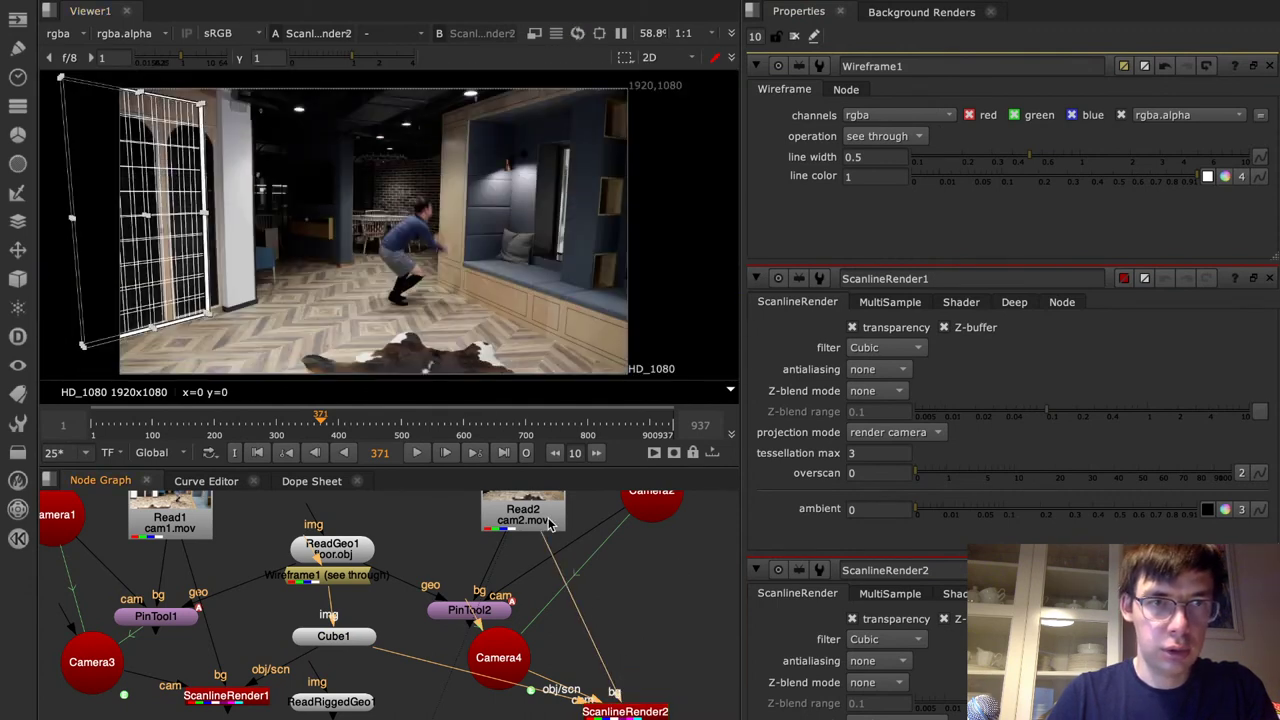
Shift Cube1 along Z to about 2.76 in the cam2 render and check its placement in the 3D view
click(335, 640)
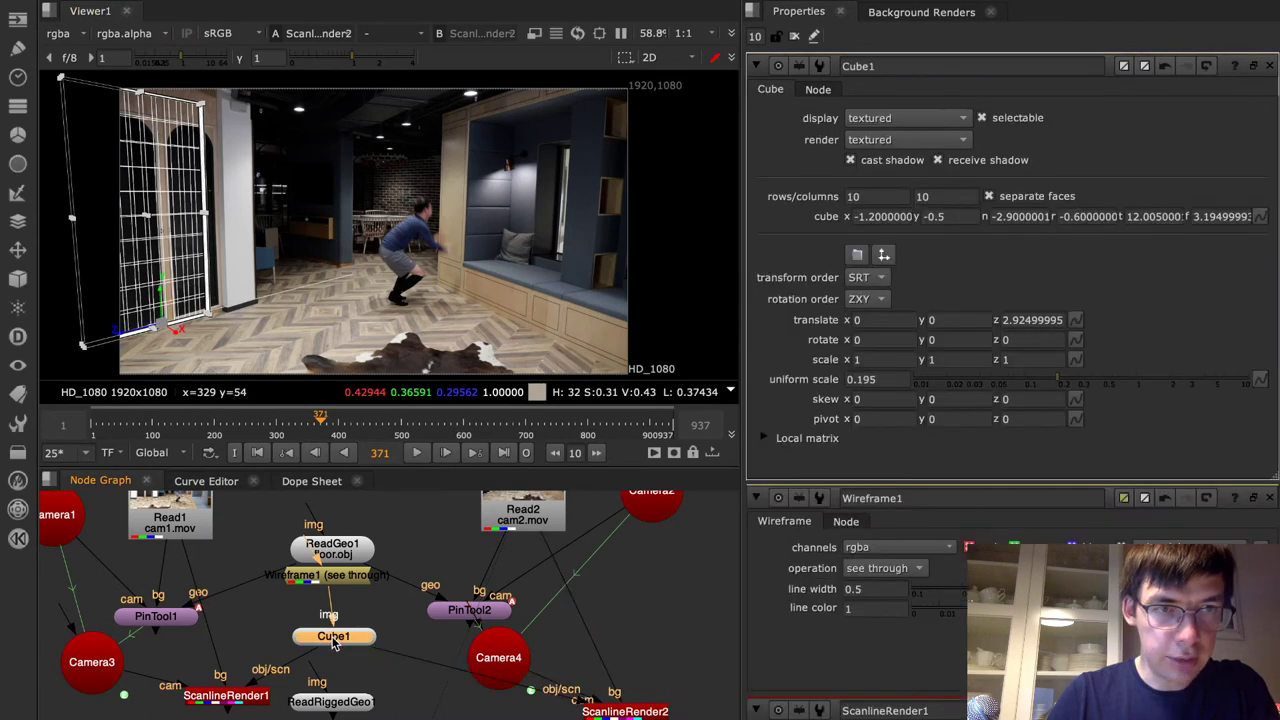
drag(128, 331, 146, 330)
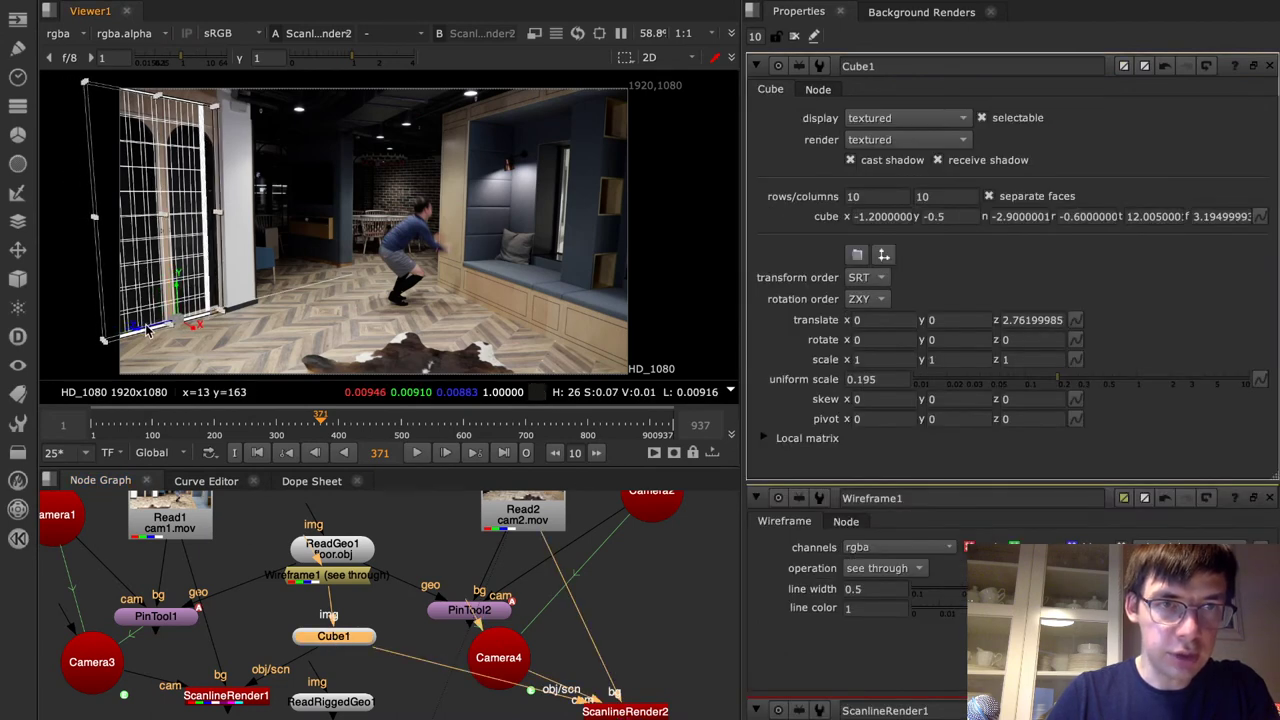
key(Tab)
key(Tab)
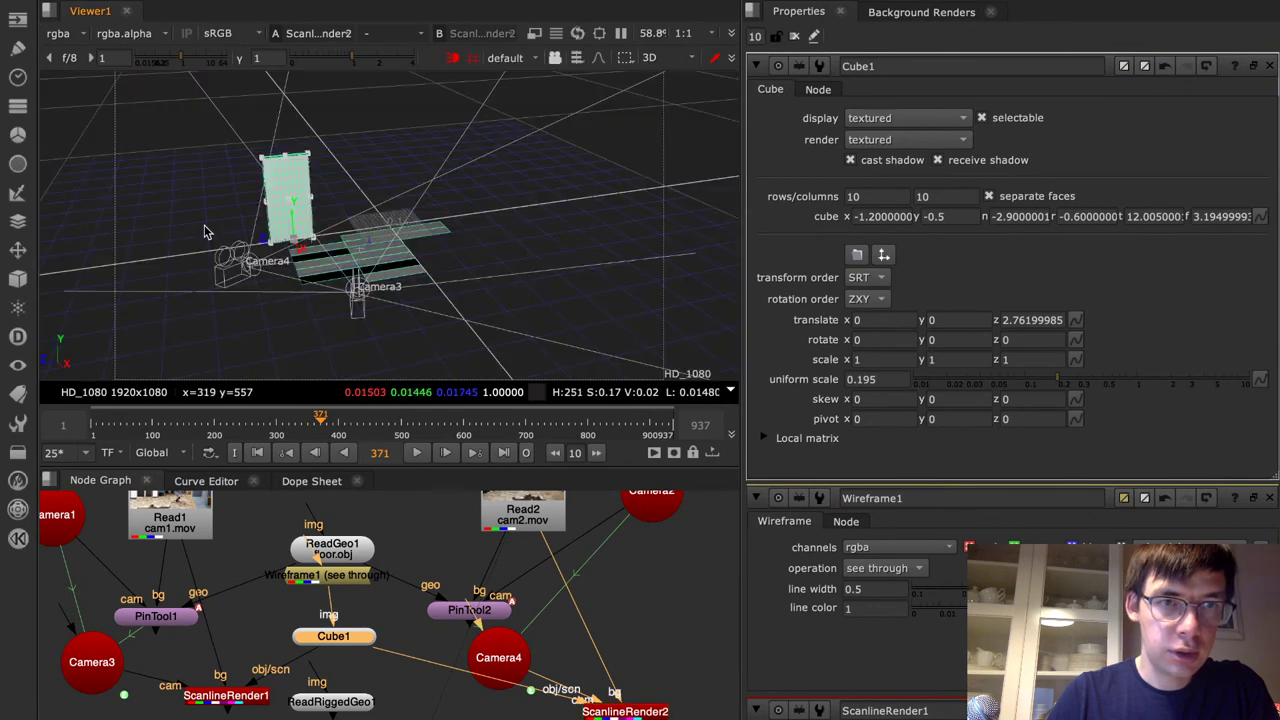
Assign ScanlineRender1 and ScanlineRender2 to viewer inputs 1 and 2 and compare the cube's alignment with the doors in both
key(1)
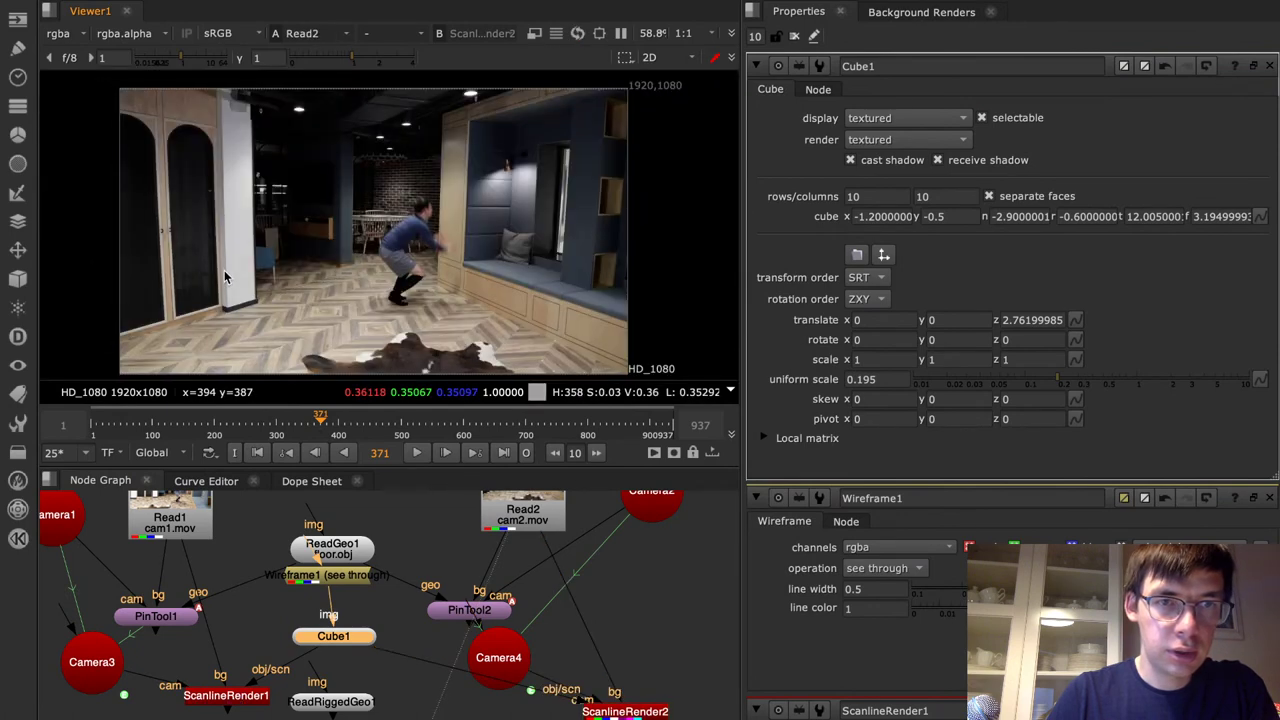
click(228, 697)
key(1)
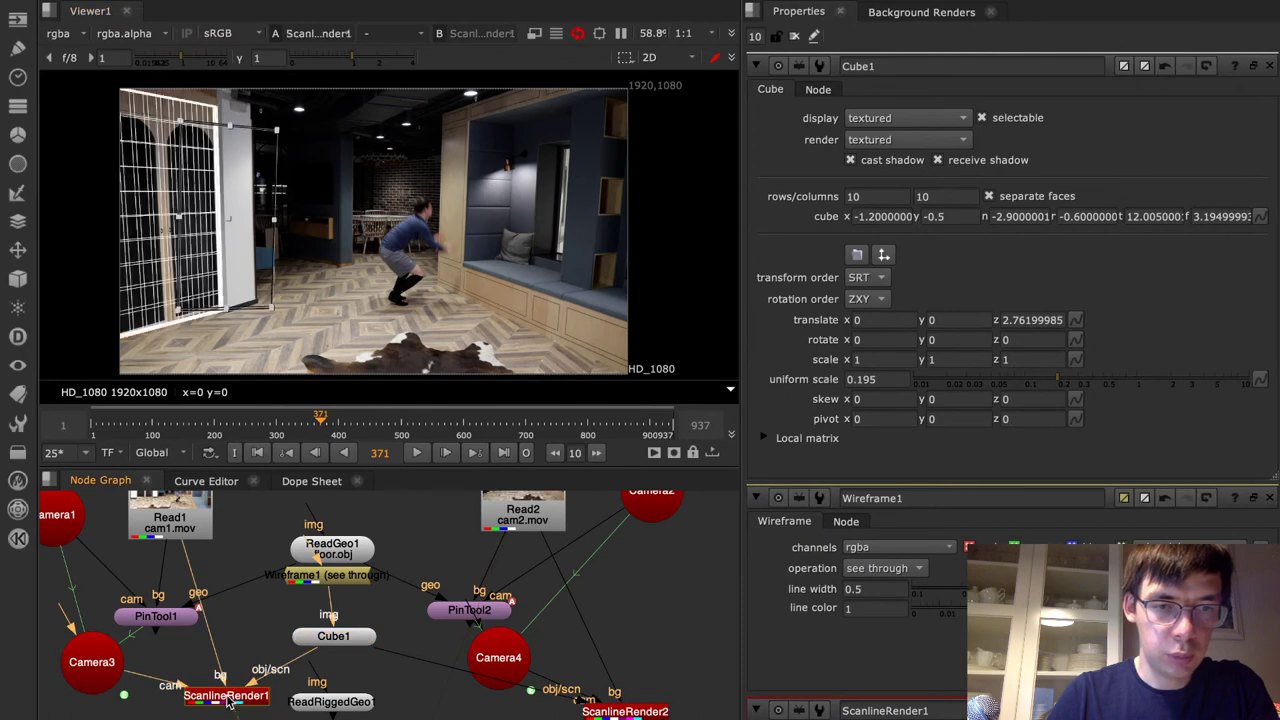
click(616, 709)
key(2)
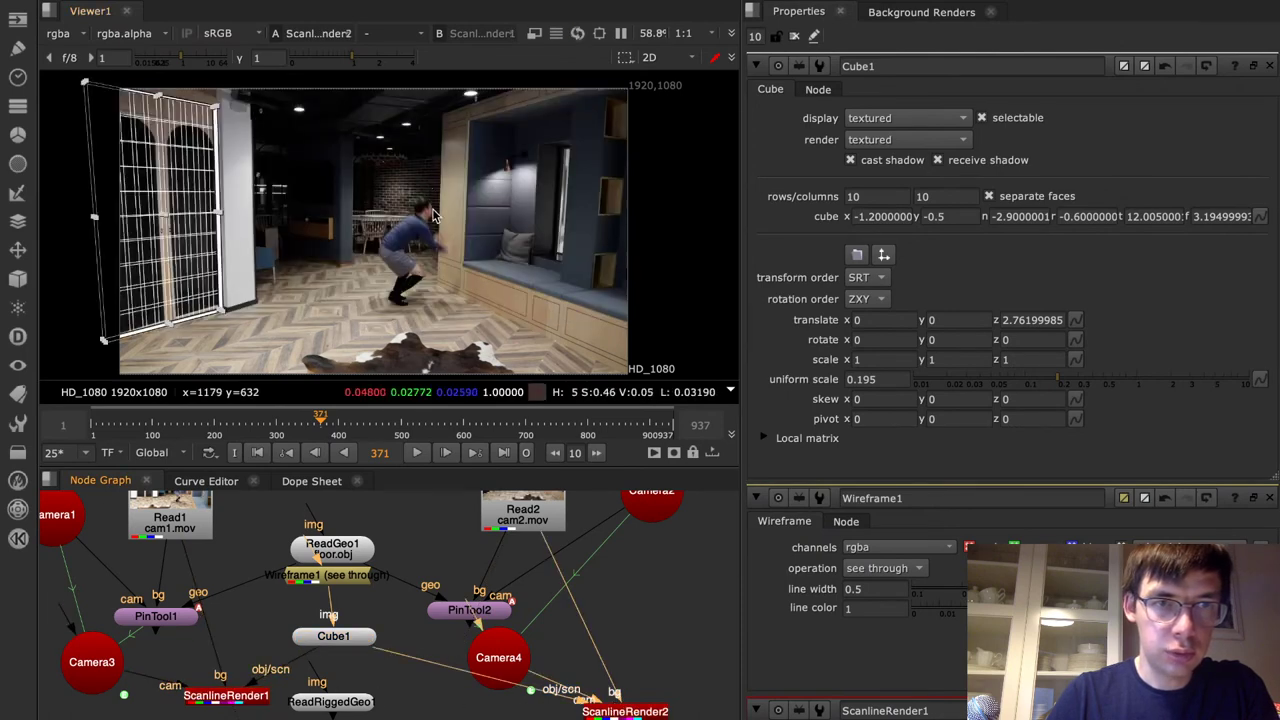
key(1)
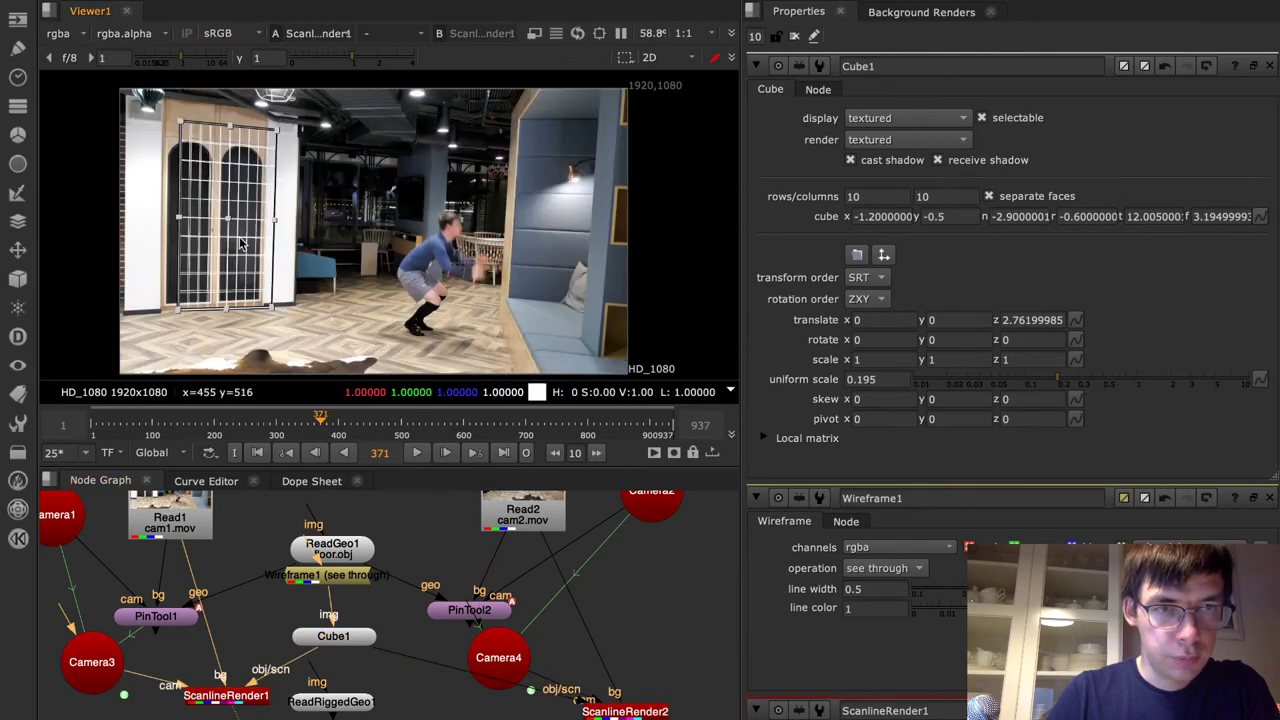
Raise Cube1 to a Y translation of 0.05 in the 3D view
key(Tab)
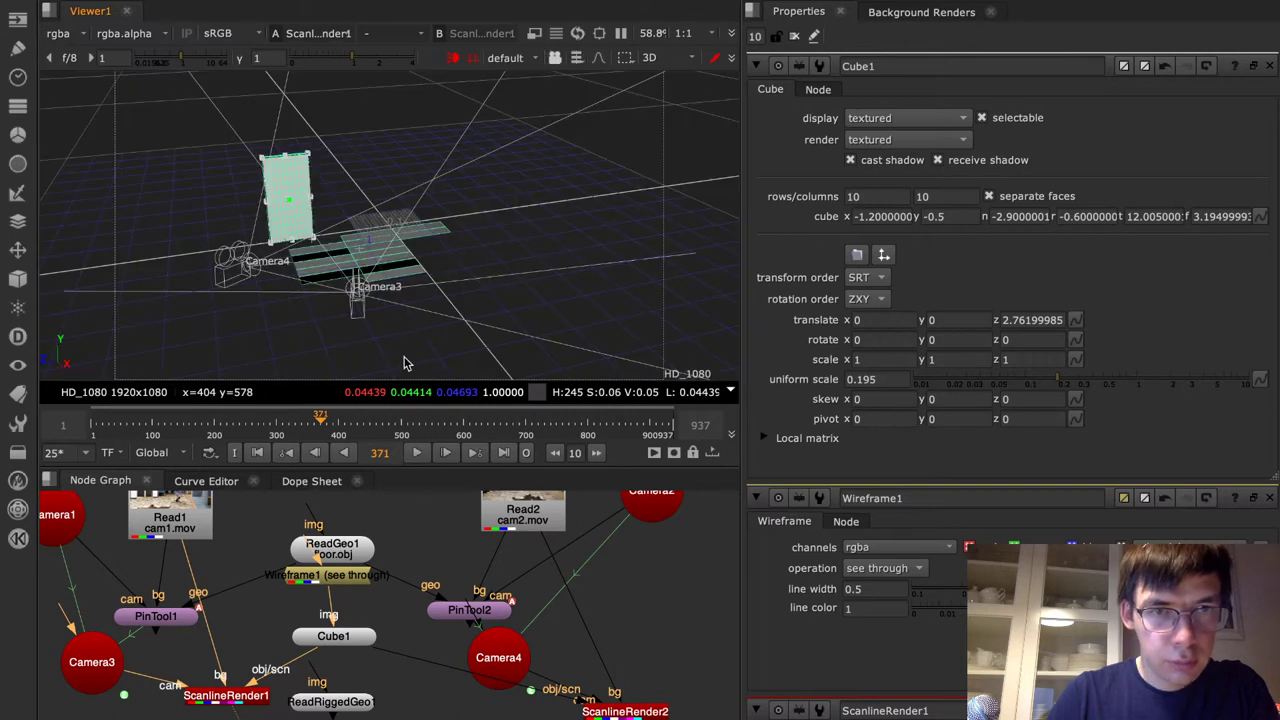
ctrl+drag(405, 357, 371, 261)
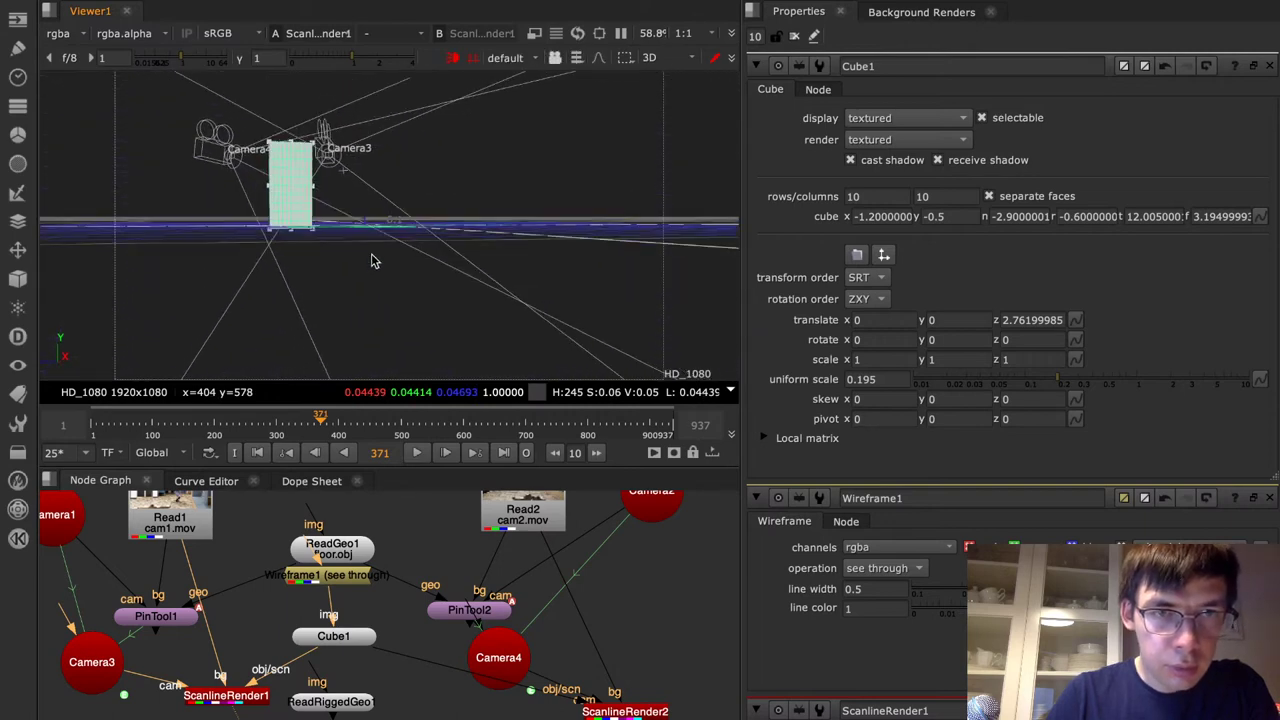
click(287, 182)
scroll(289, 188, up, 5)
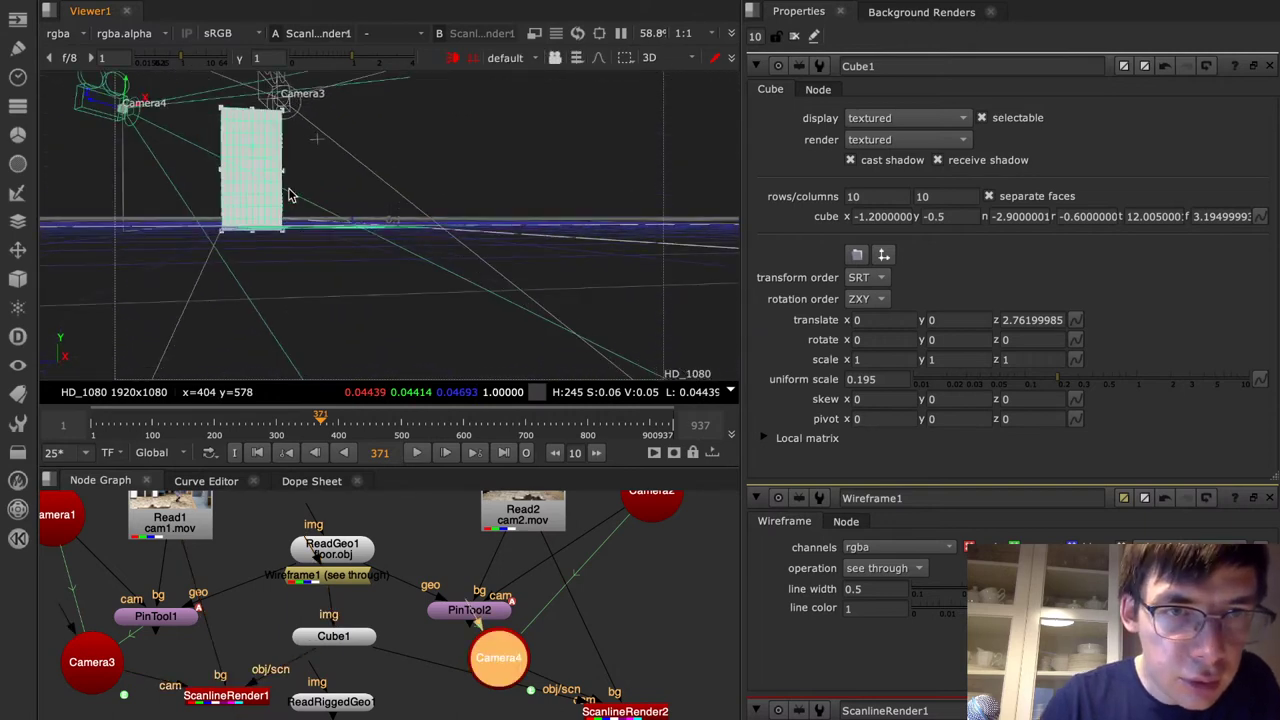
click(224, 184)
drag(235, 203, 237, 201)
Move Cube1 along Z to about 2.94 to line it up with the arched doors in the cam1 render
key(Tab)
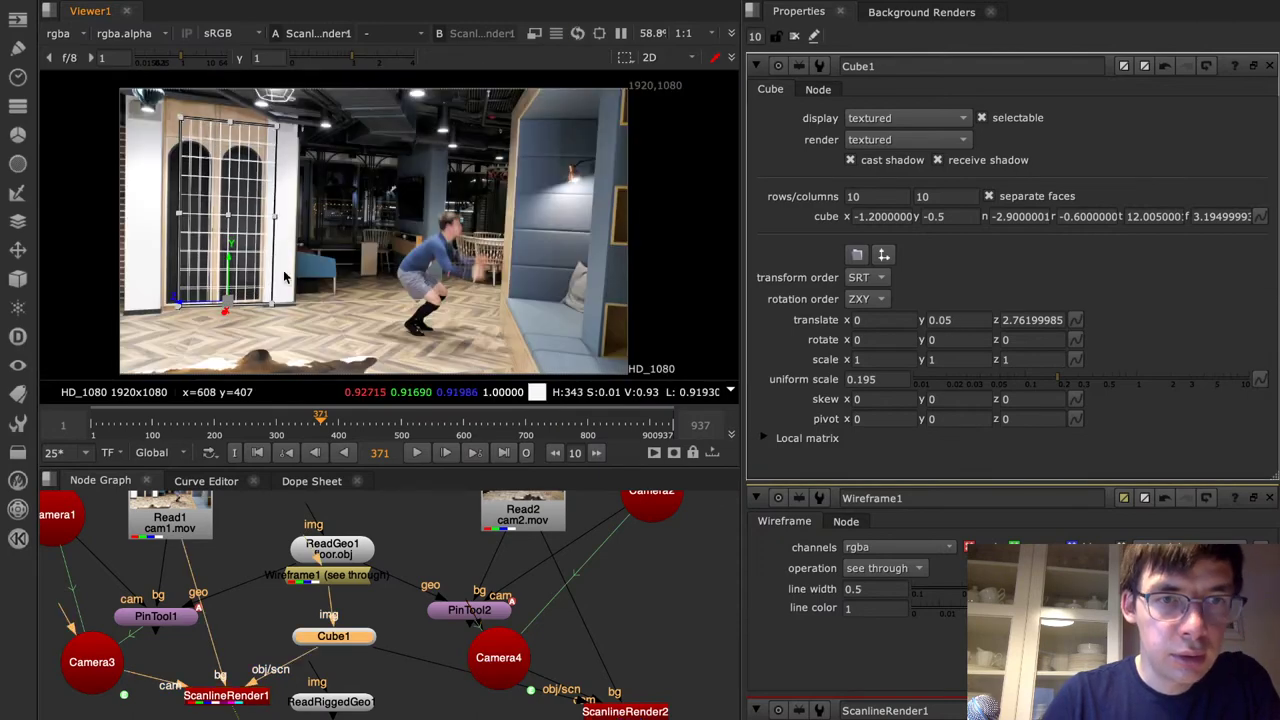
drag(193, 308, 170, 308)
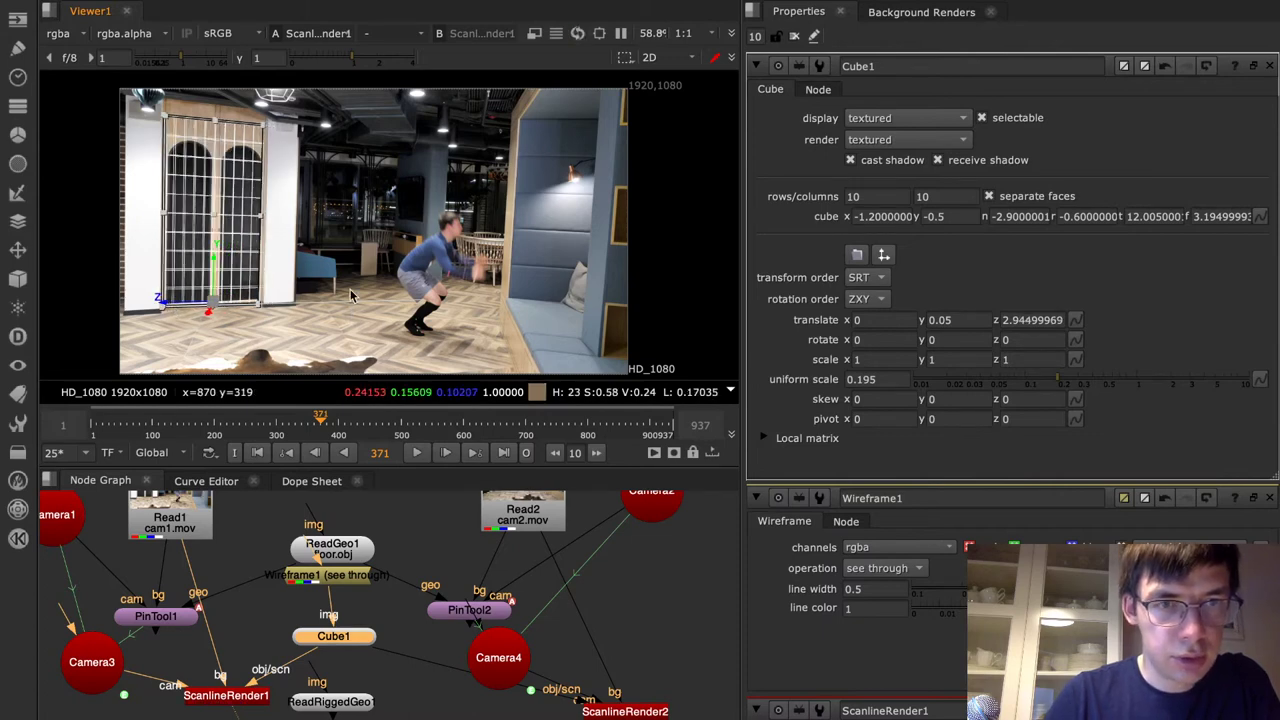
key(Tab)
key(Tab)
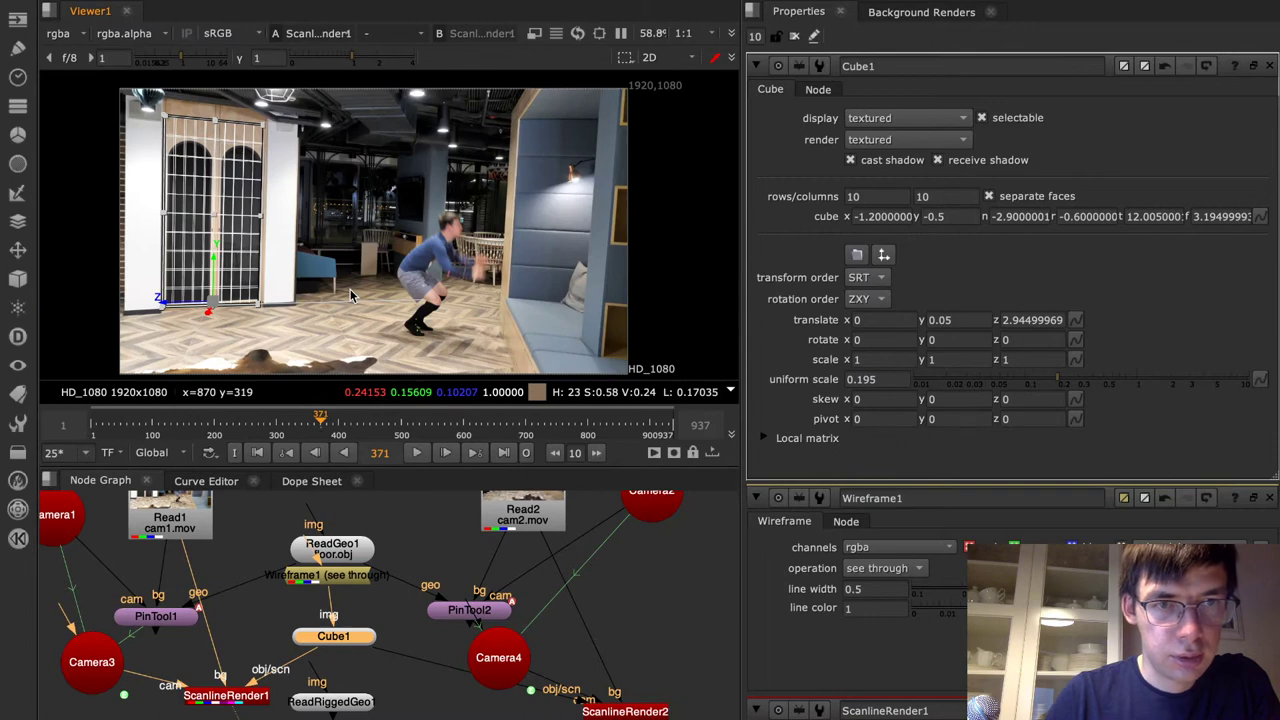
Move Cube1 along X to about 0.42 in the cam2 render, using the cam1 render to check the placement
key(2)
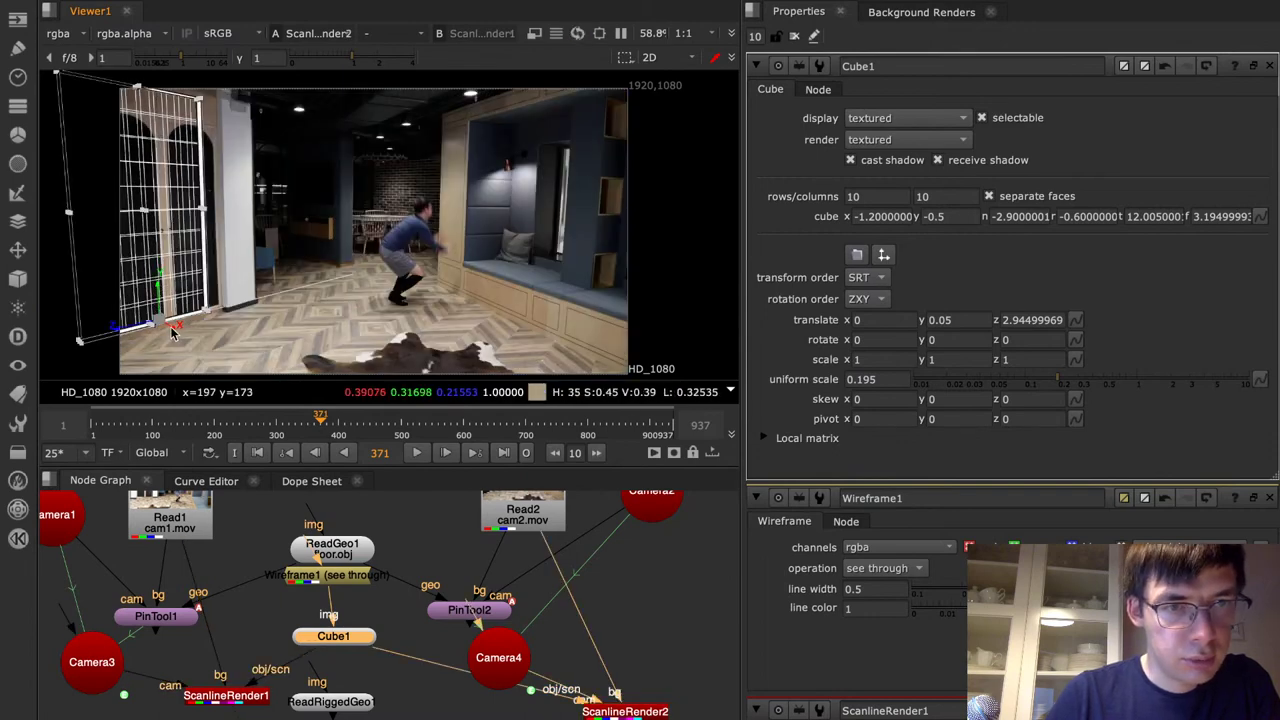
drag(173, 326, 222, 368)
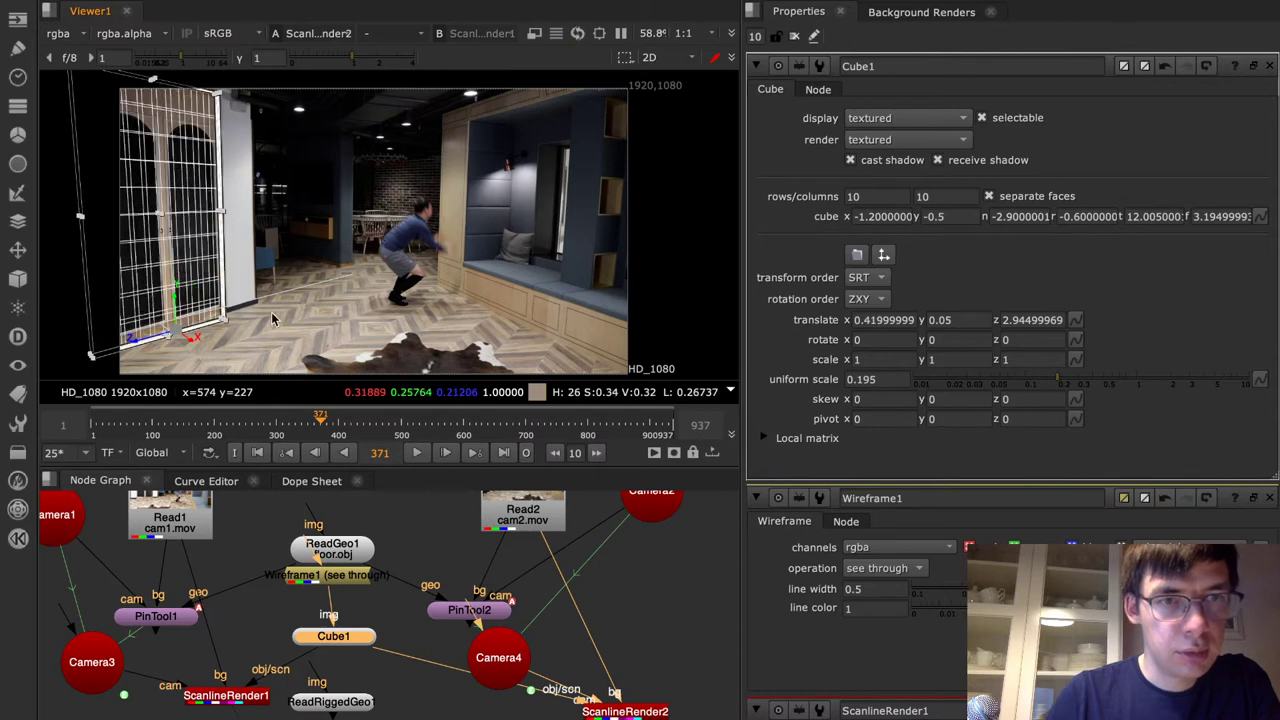
key(1)
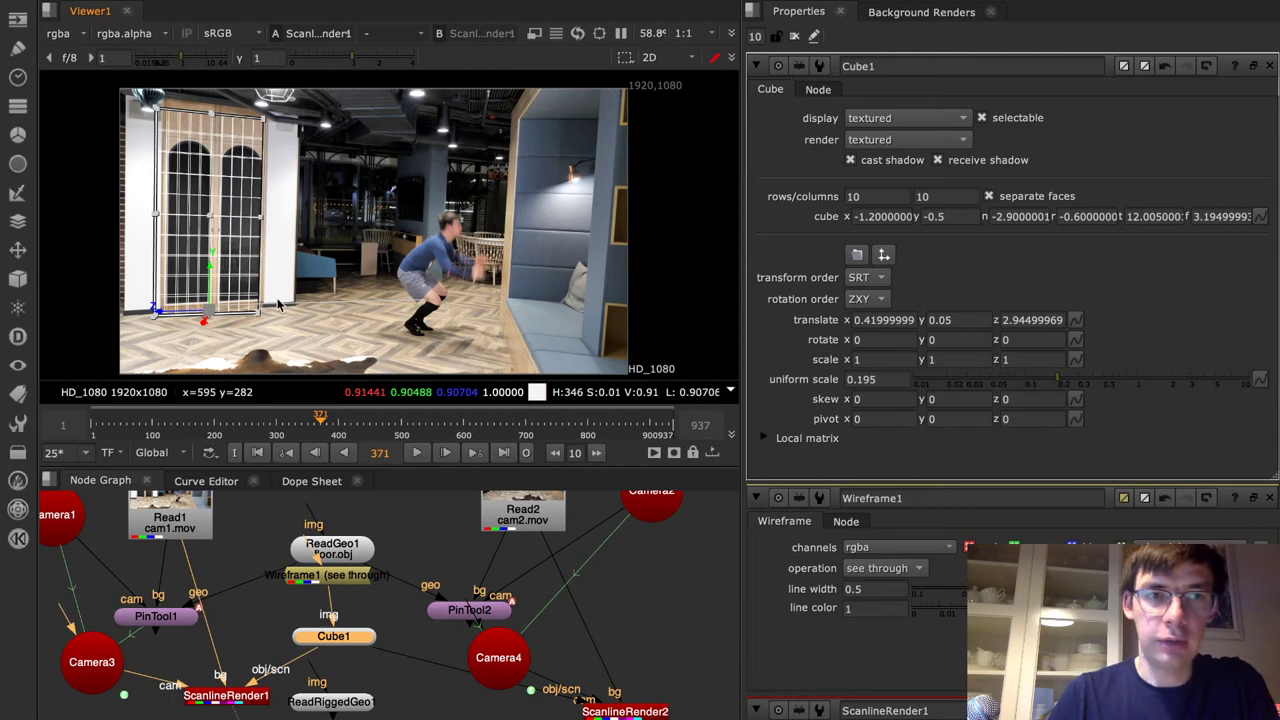
Enlarge the cam1 render and shift Cube1 slightly along Z to center it on the arched doors
key(space)
key(f)
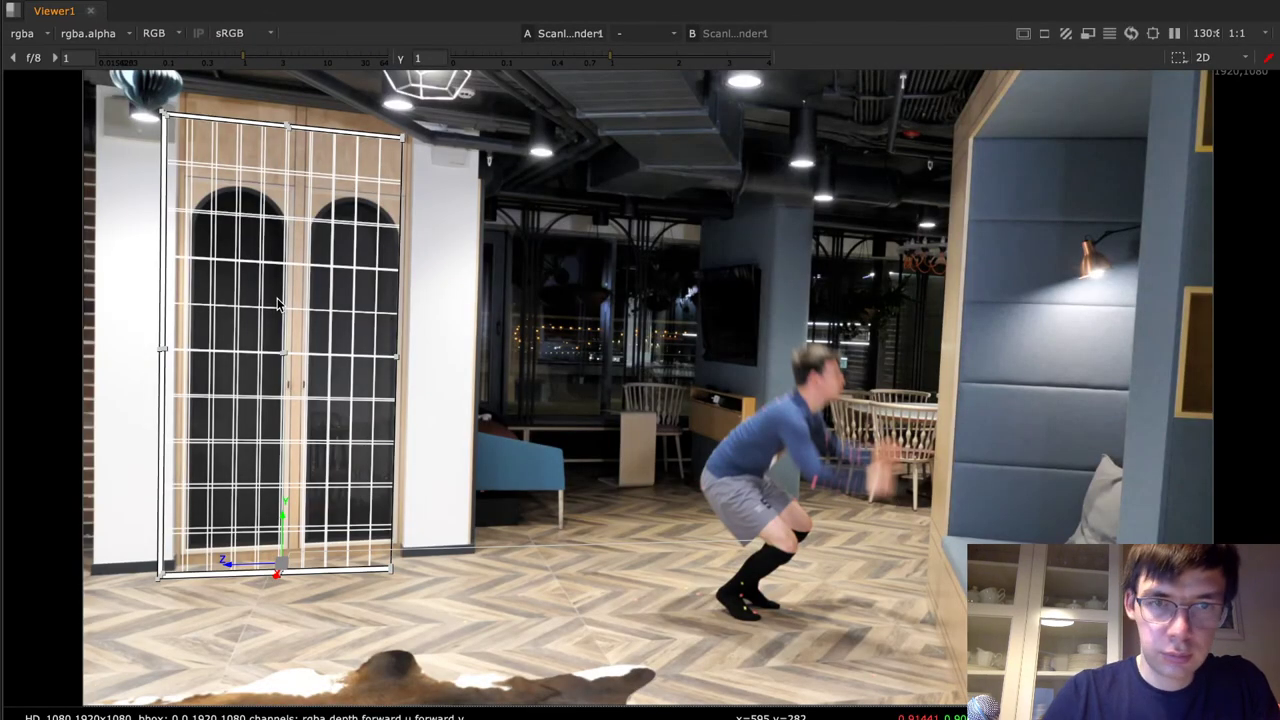
drag(252, 566, 294, 567)
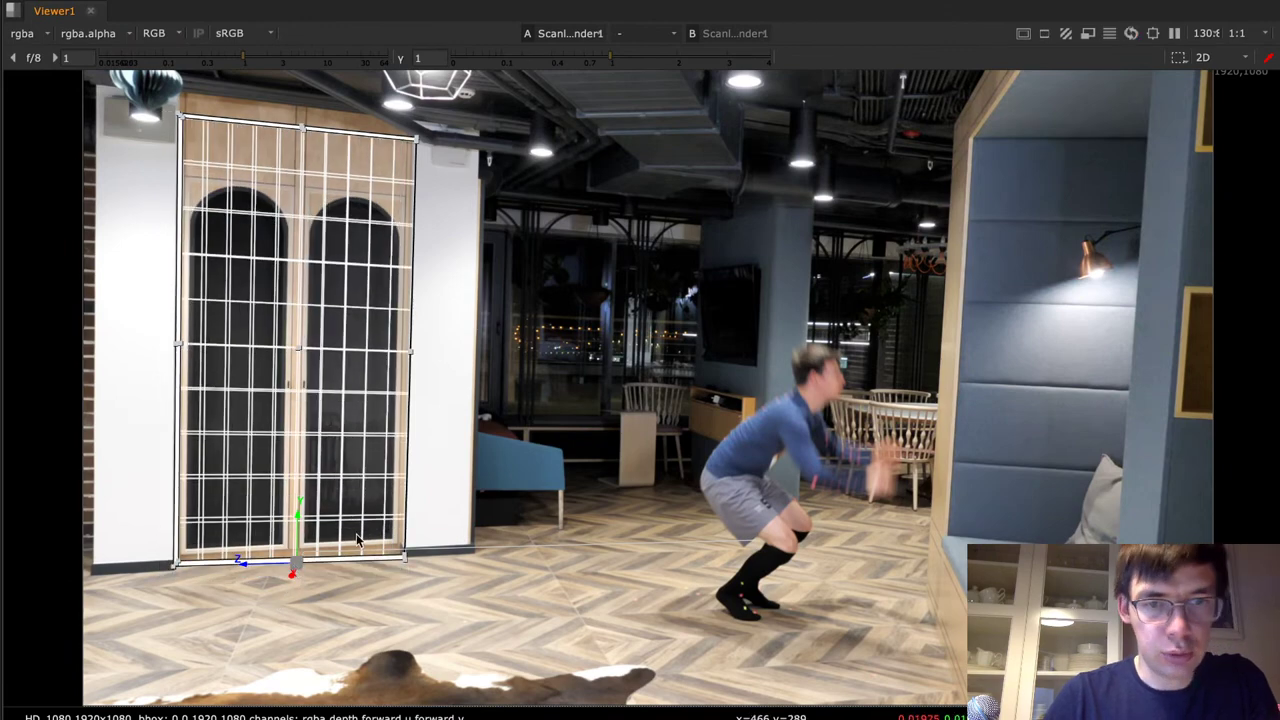
Nudge Cube1 back along X in the cam2 render so its front face lies closer to the doors
key(2)
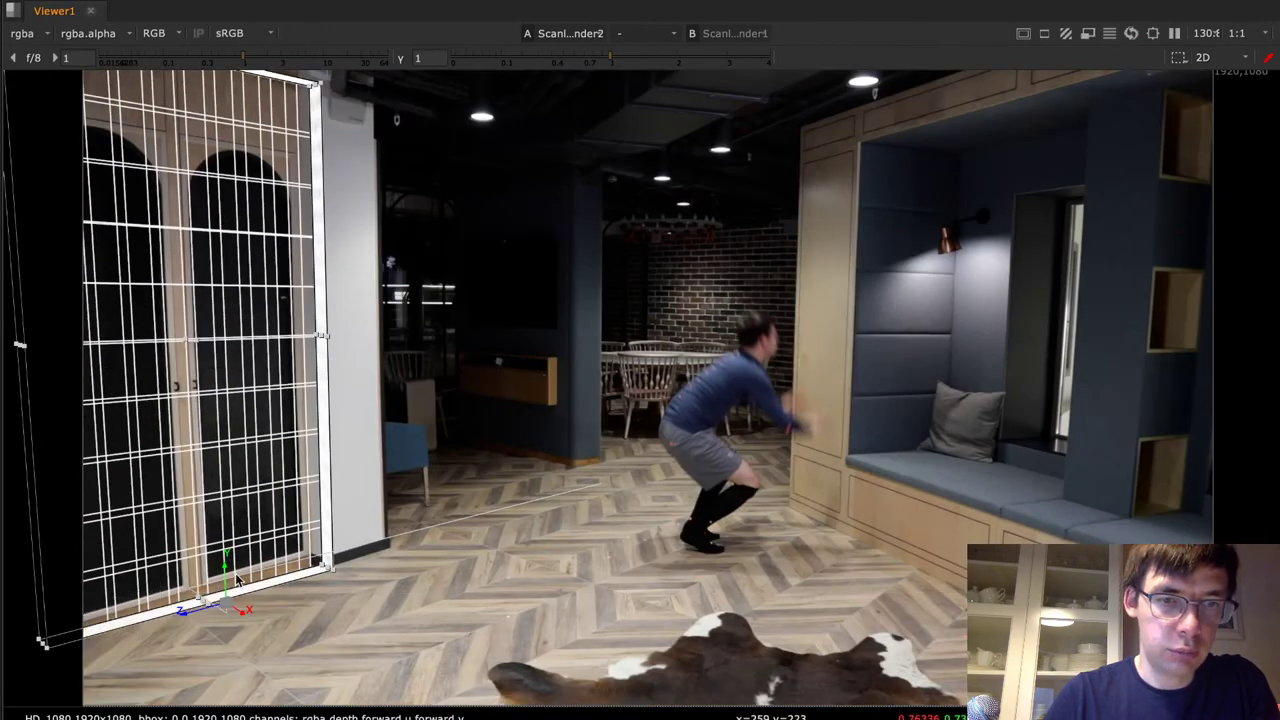
drag(245, 617, 225, 614)
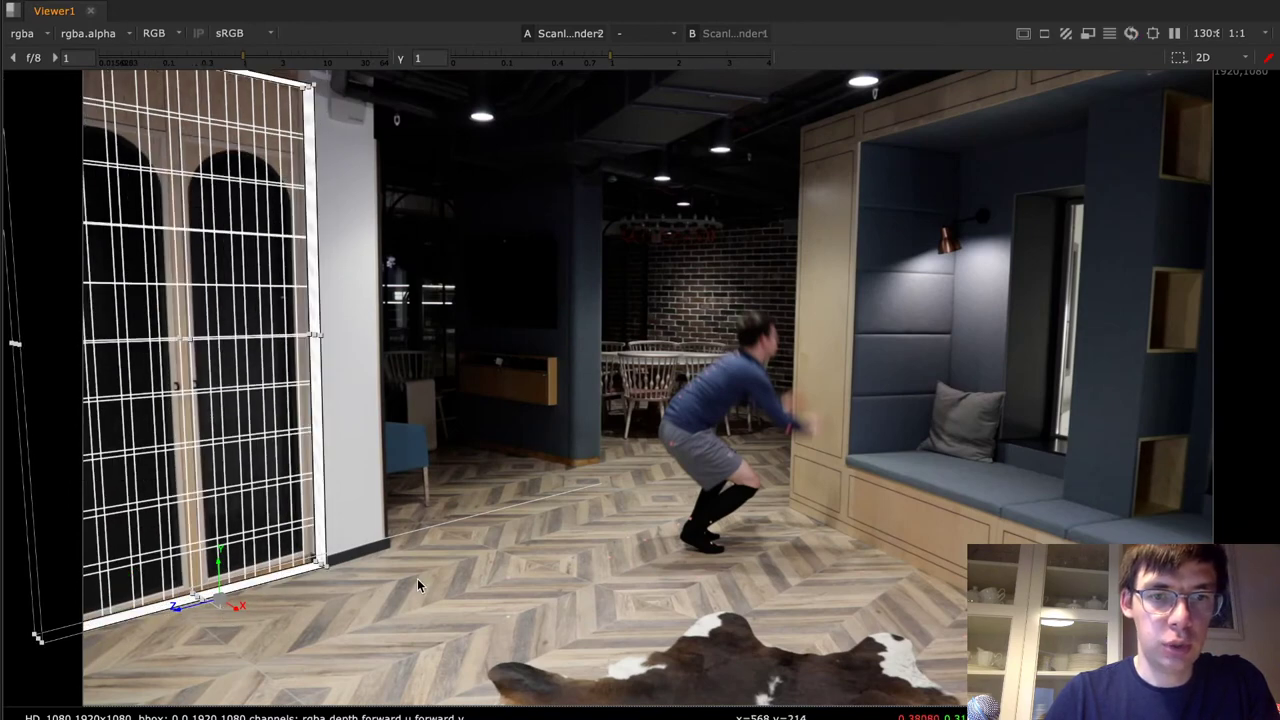
key(1)
key(2)
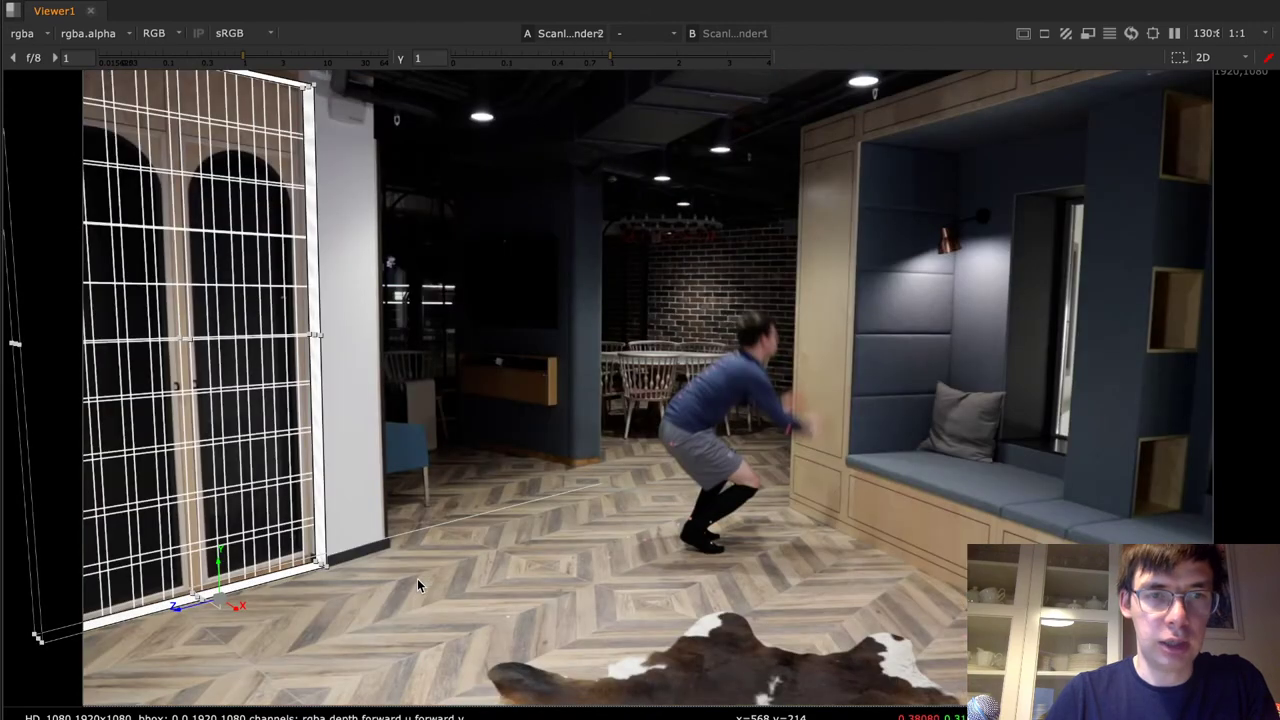
Compare Cube1's alignment with the doors by alternating between the cam1 and cam2 renders
key(1)
key(2)
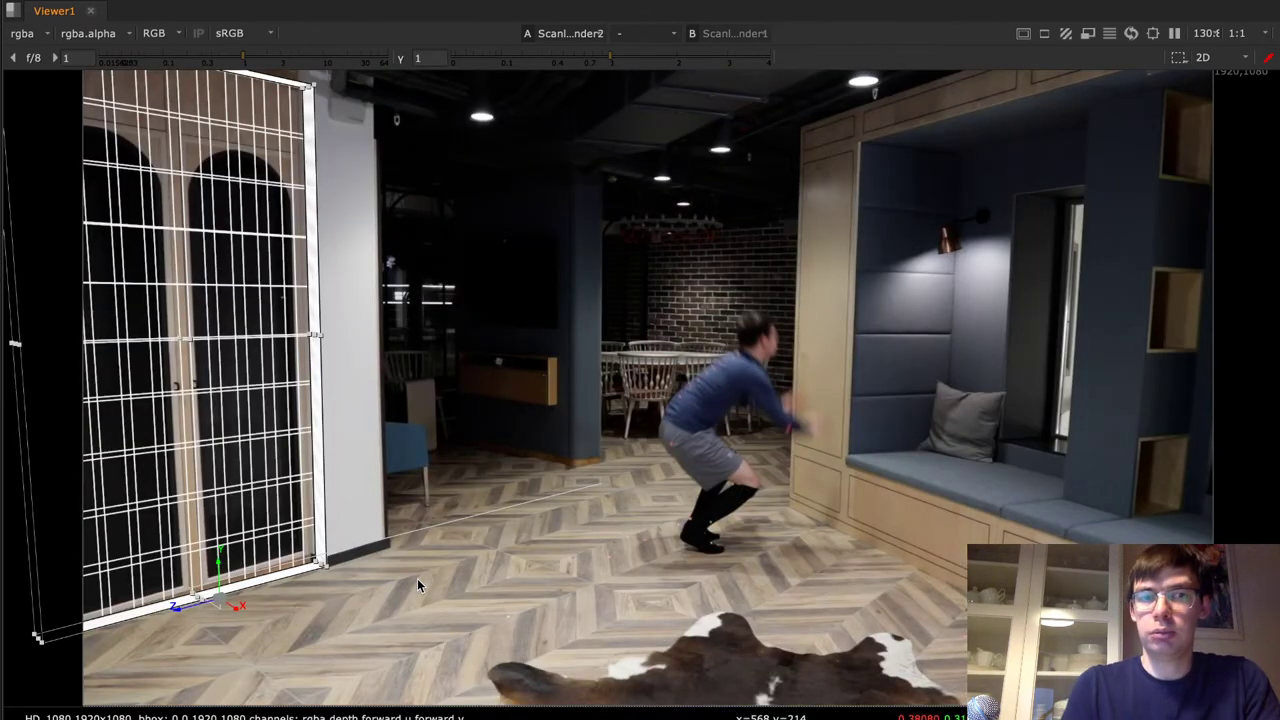
key(1)
key(2)
key(1)
key(2)
key(1)
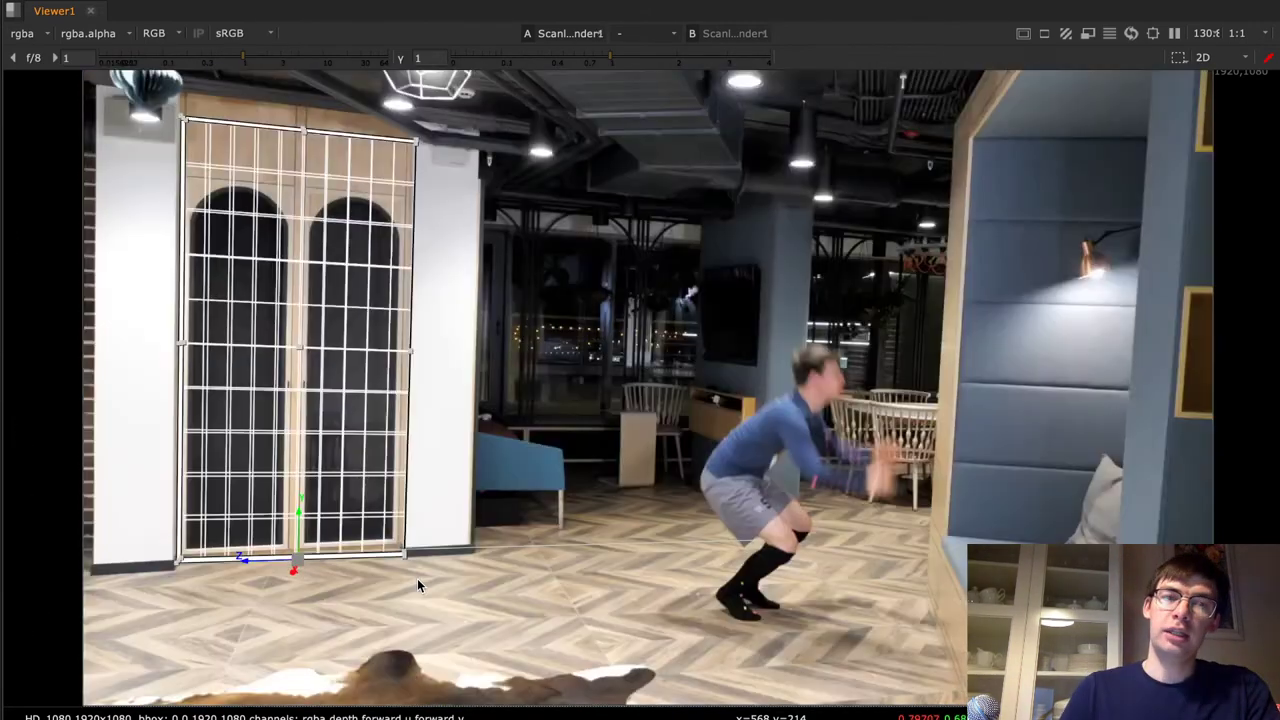
key(2)
key(1)
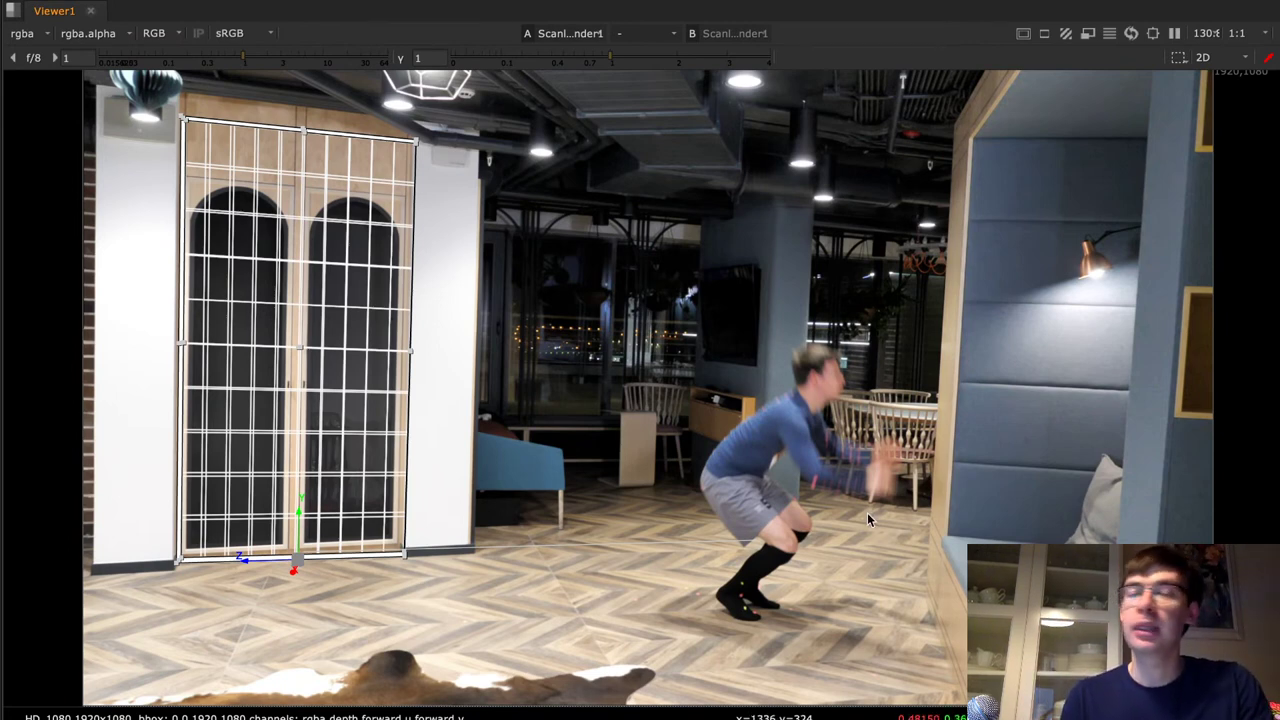
key(ctrl)
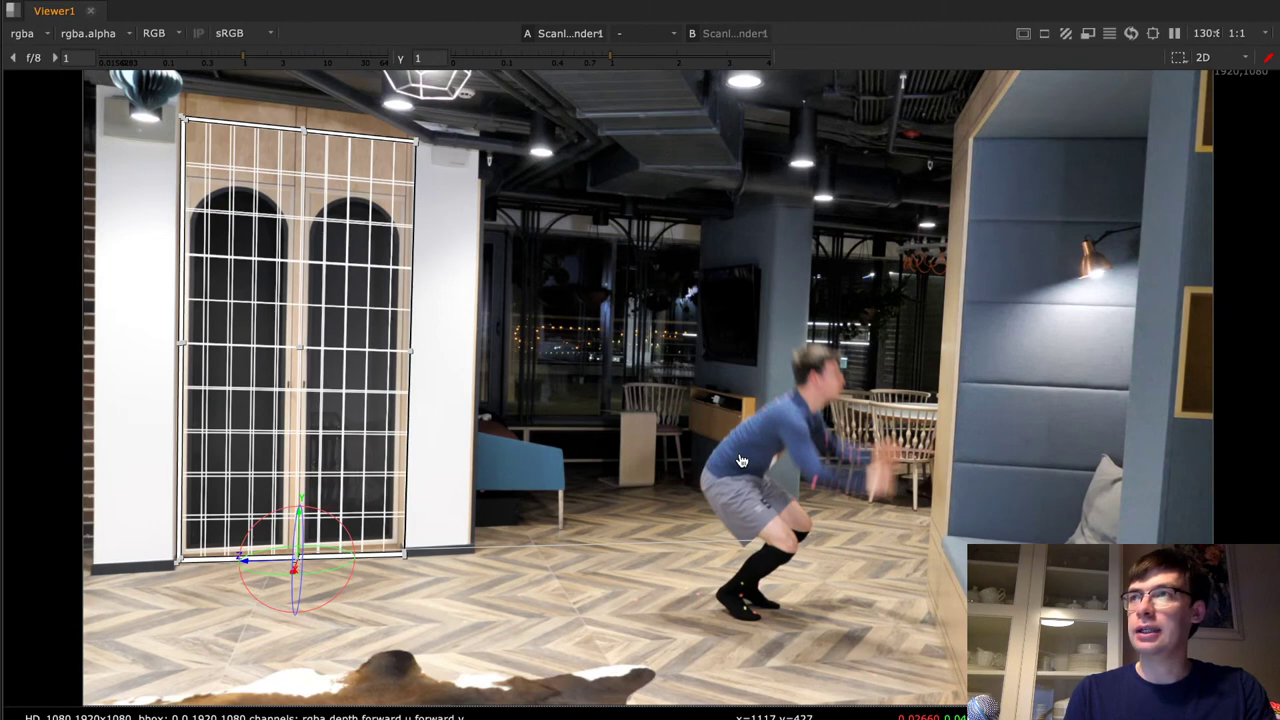
key(ctrl+Right)
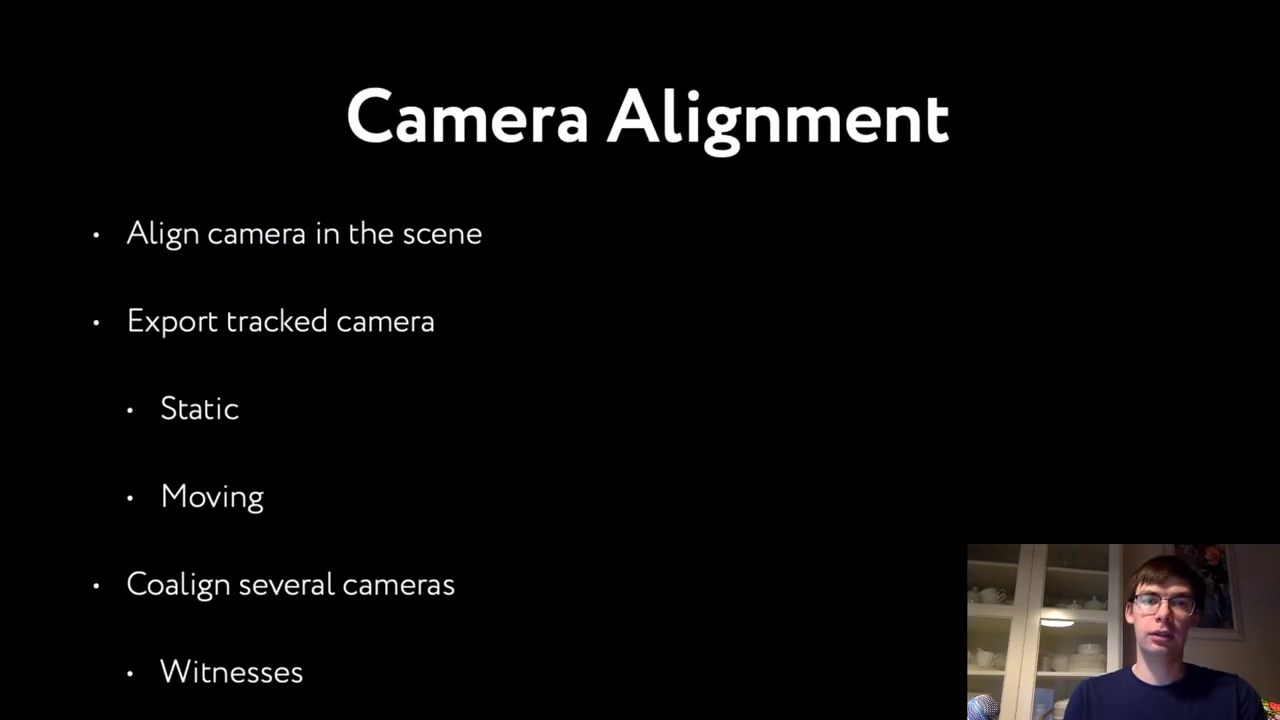
key(Right)
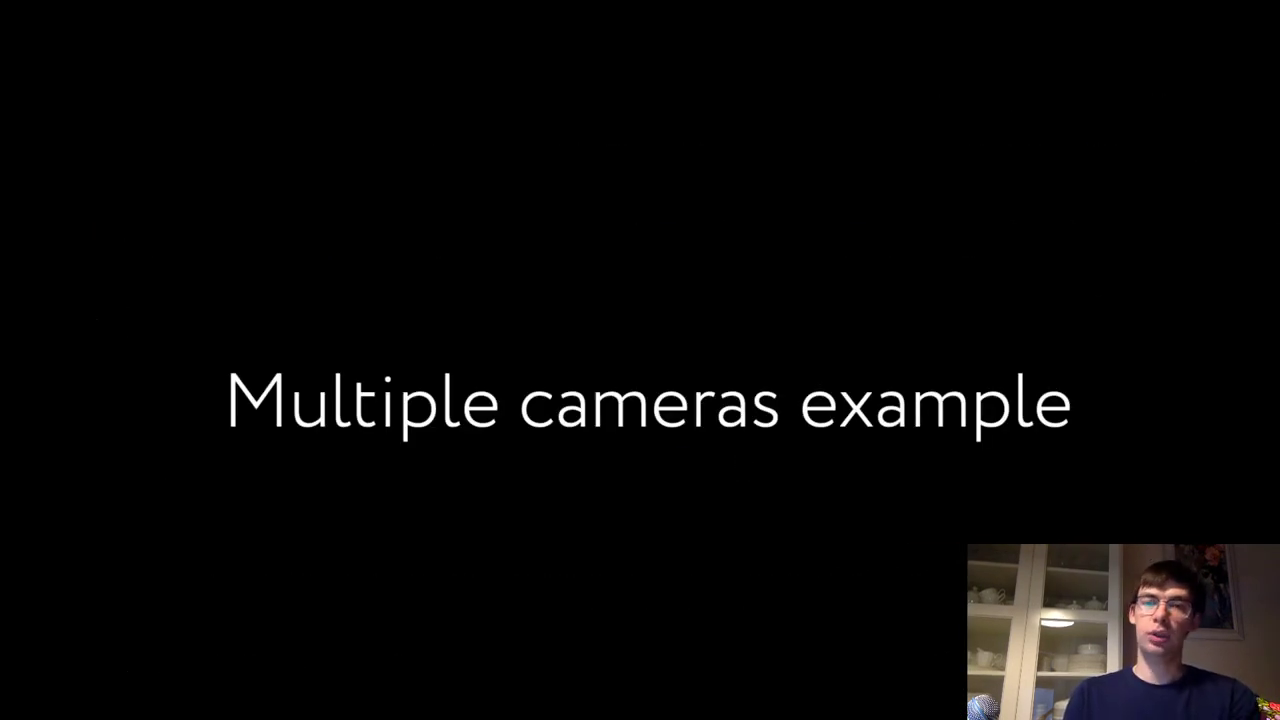
key(Right)
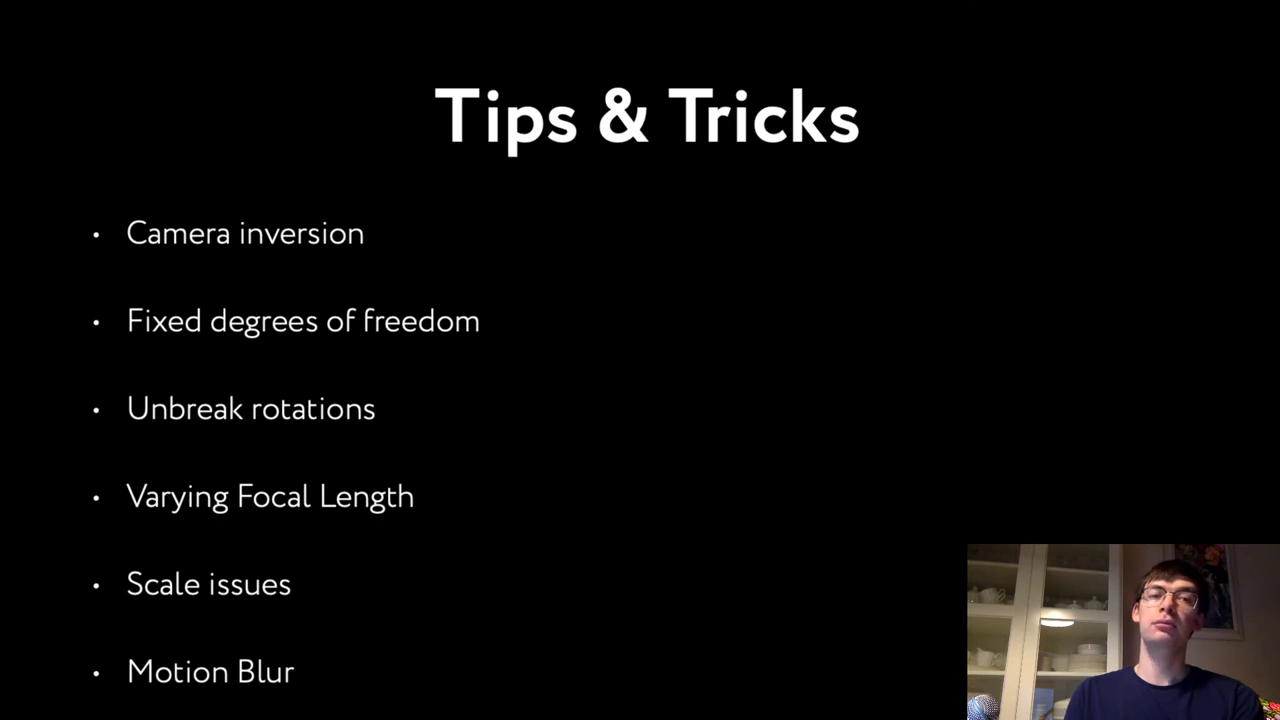
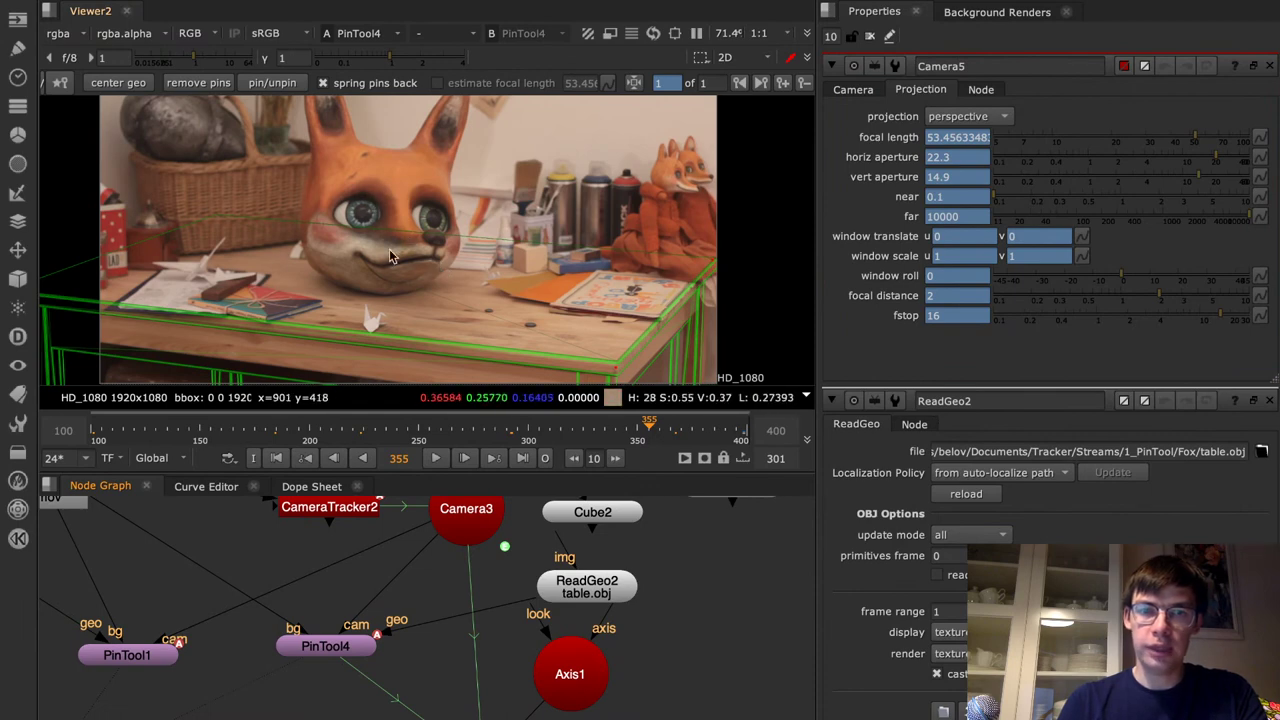
Add a new PinTool node in free space below PinTool4 in the fox scene's node graph
middle_drag(337, 718, 349, 682)
drag(510, 719, 512, 706)
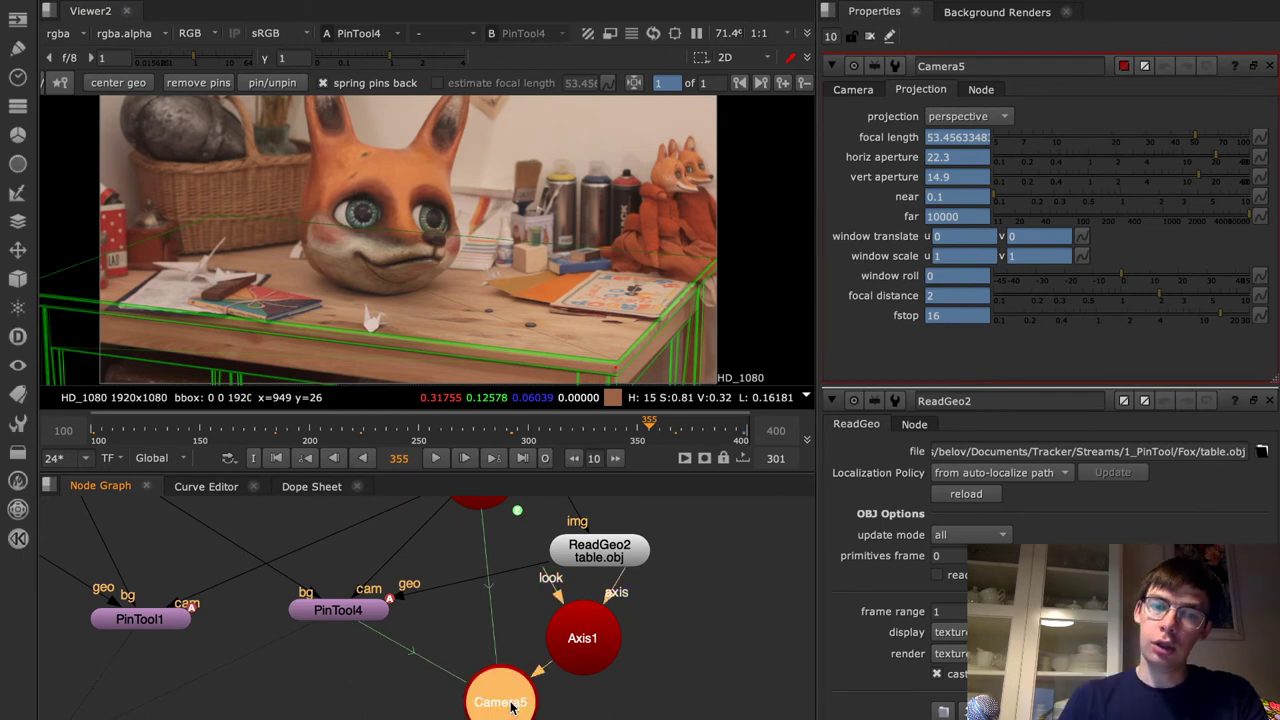
click(342, 712)
key(Tab)
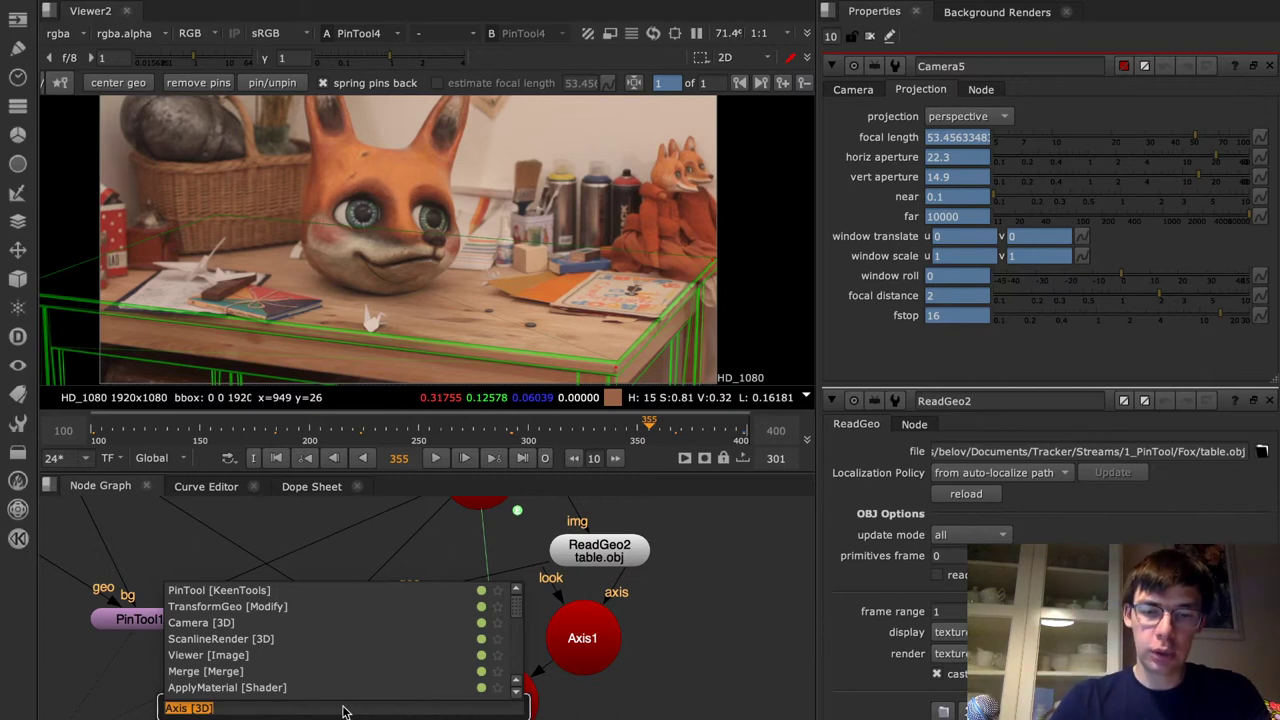
text(pin)
key(Return)
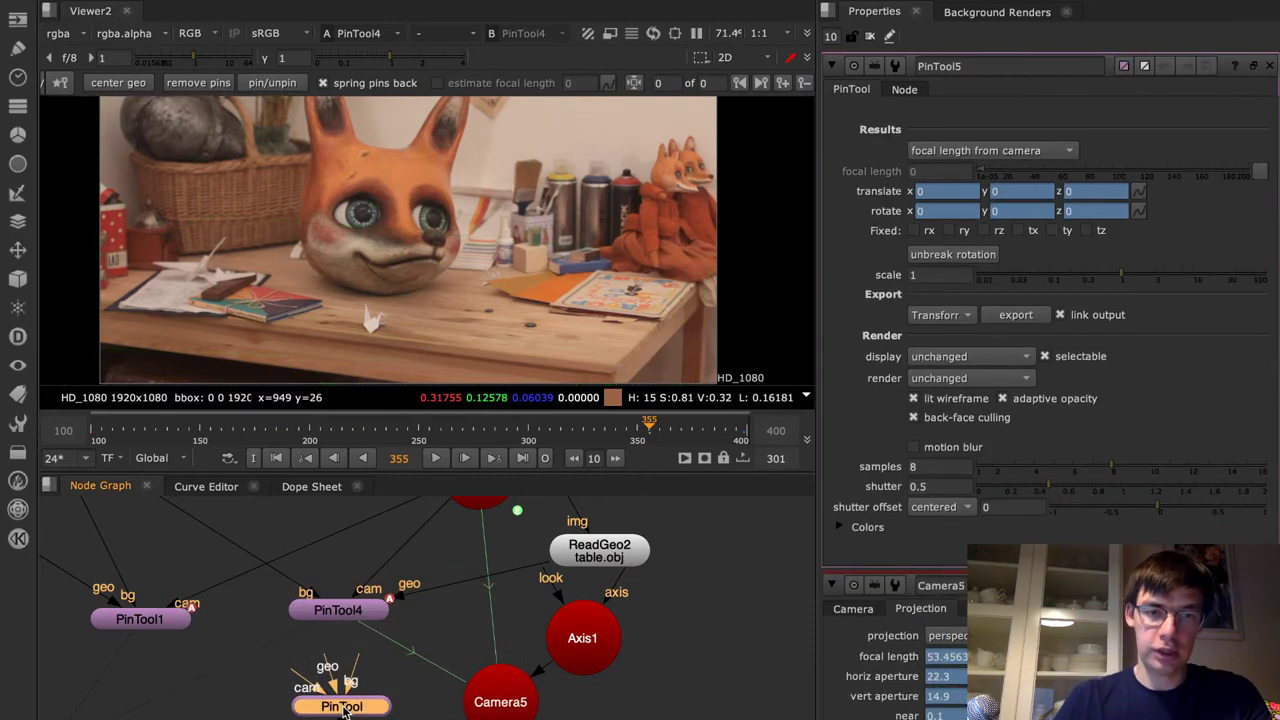
drag(345, 710, 369, 719)
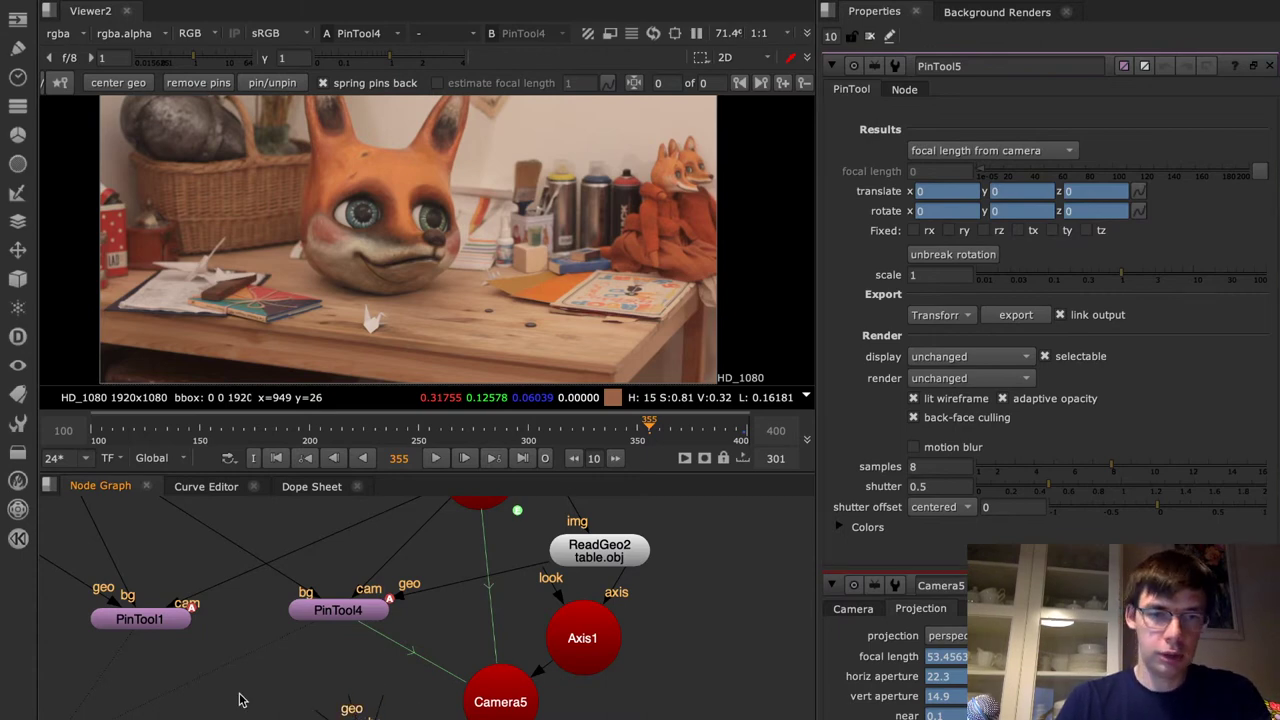
Add a Cylinder node and connect the new PinTool's inputs to the cylinder, Camera5 and the .mov footage
key(Tab)
text(cyl)
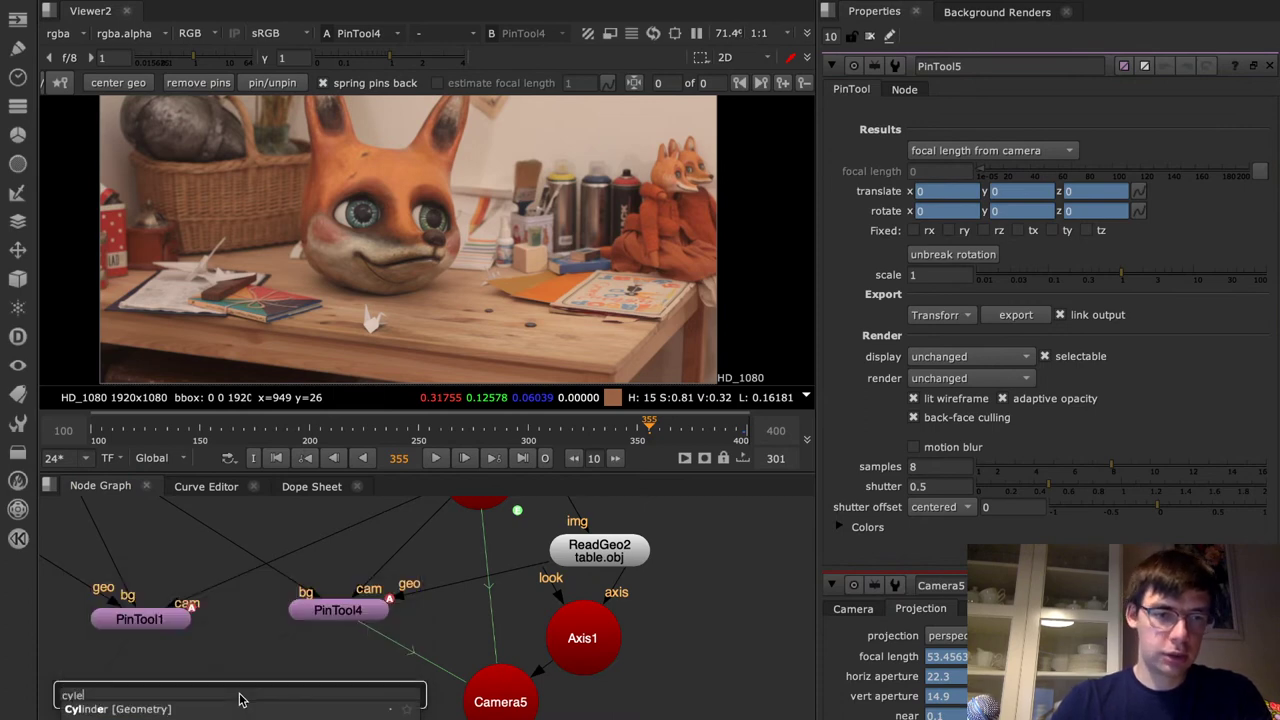
key(Return)
click(240, 700)
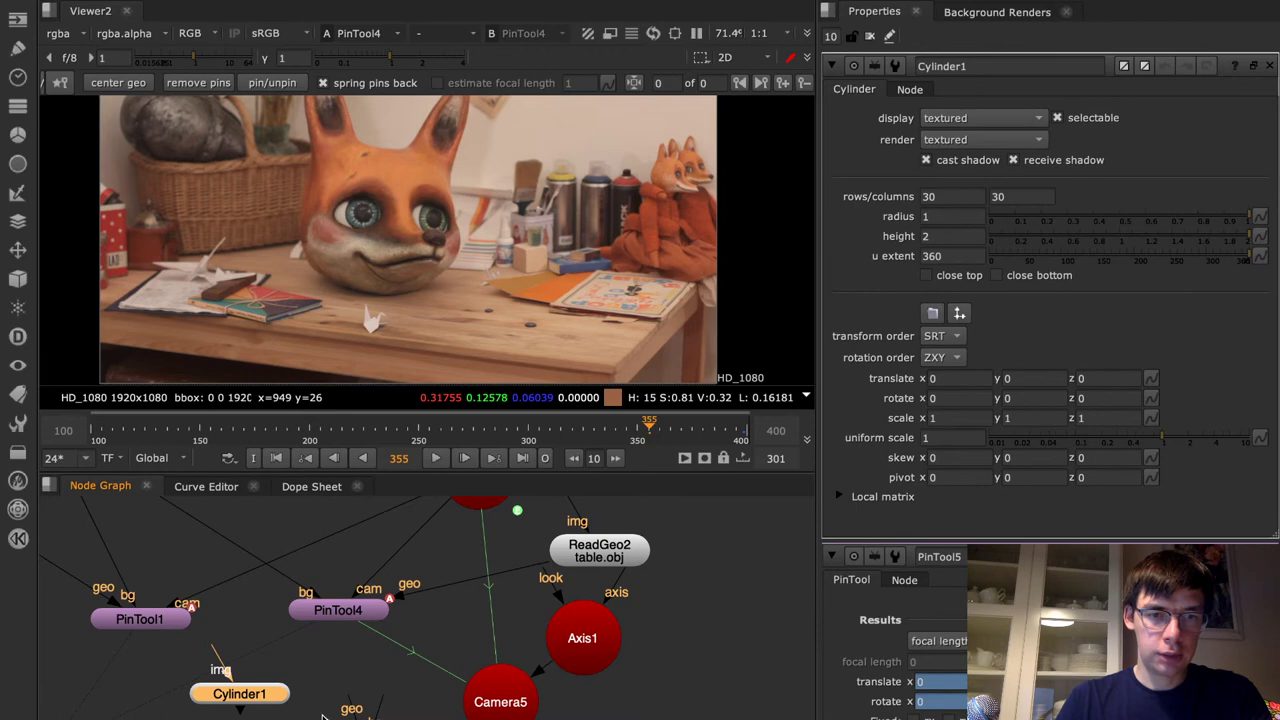
drag(381, 702, 60, 500)
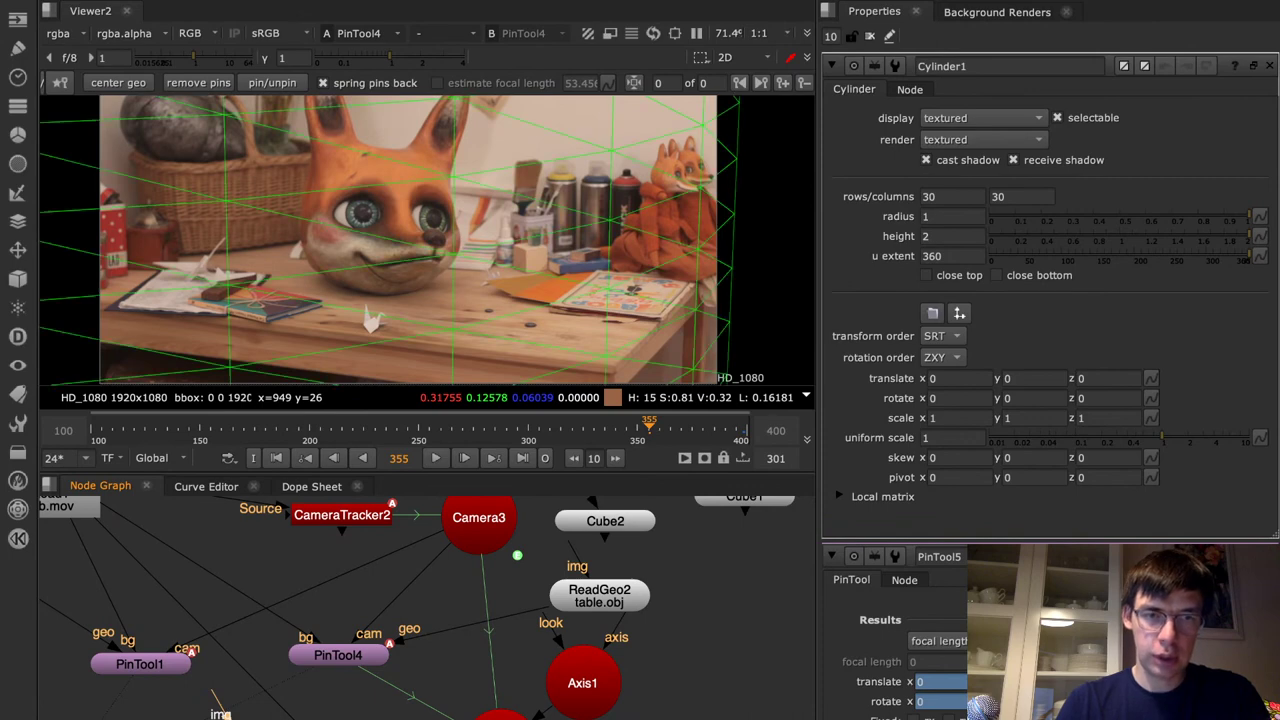
Close the top and bottom of Cylinder1 and center the PinTool geometry in the frame
click(960, 276)
click(1025, 277)
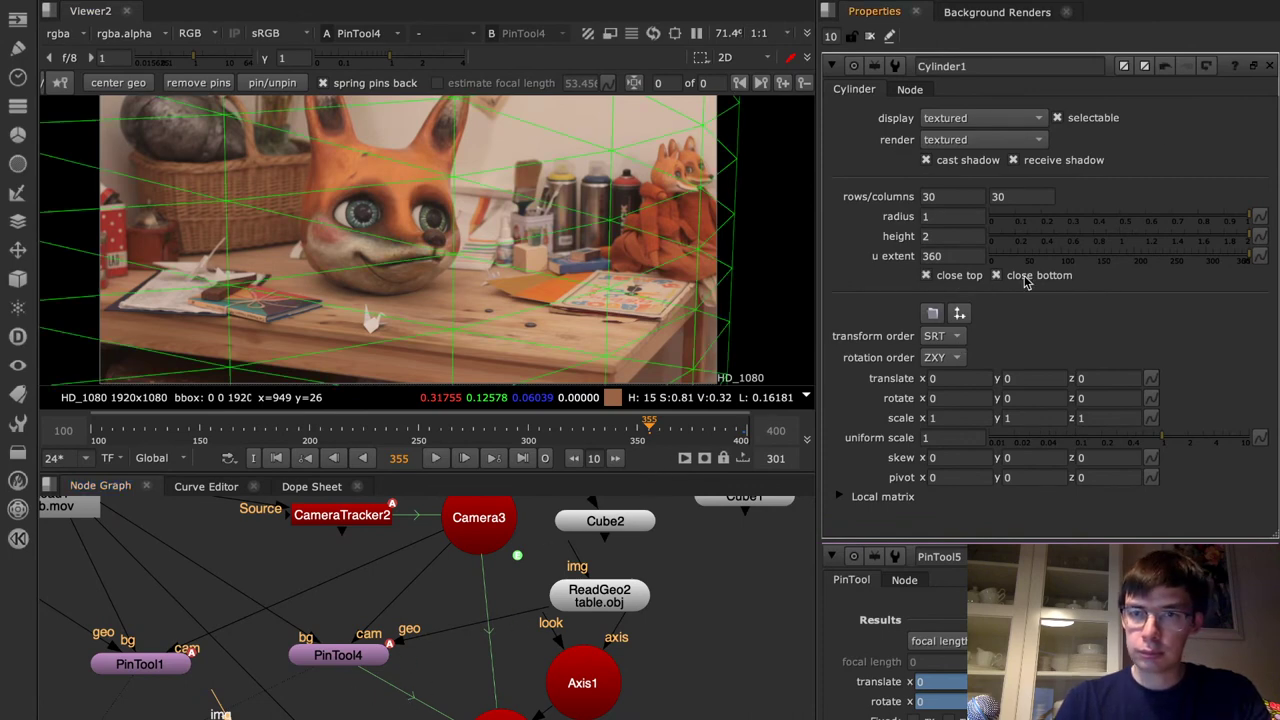
click(124, 81)
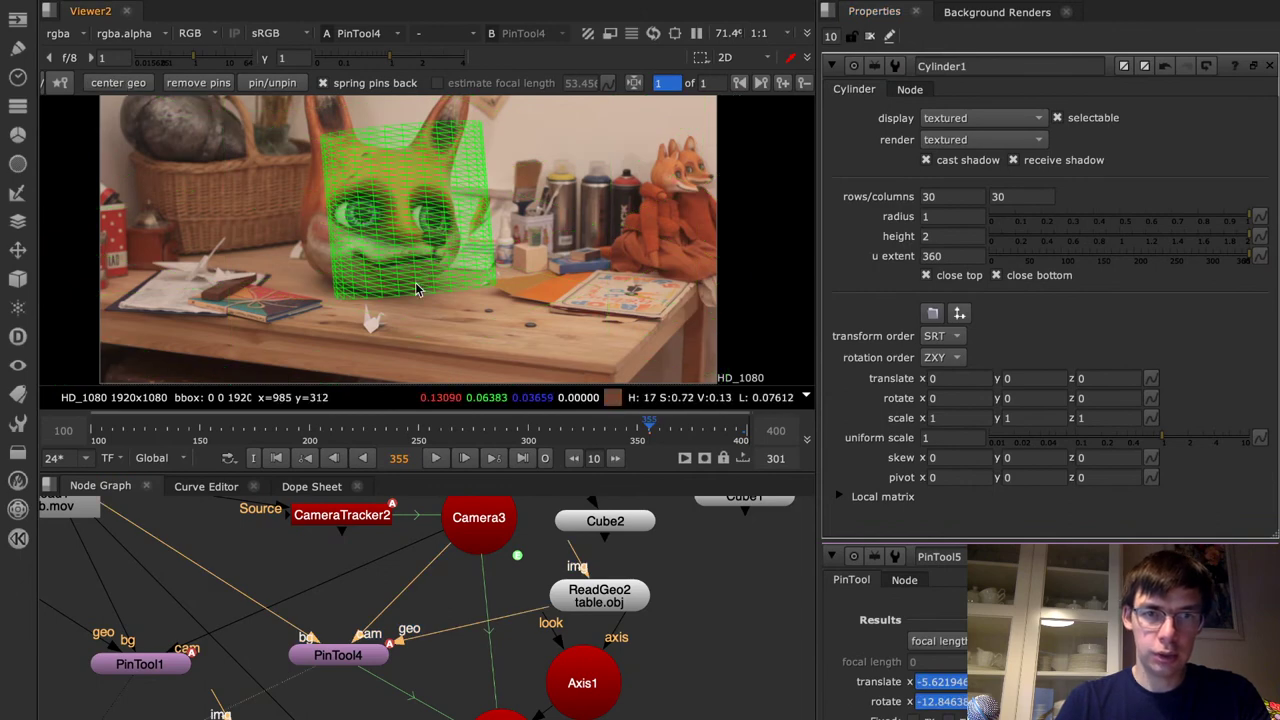
Try moving the cylinder with a pin near its base, and undo the change
drag(422, 292, 484, 314)
key(ctrl+z)
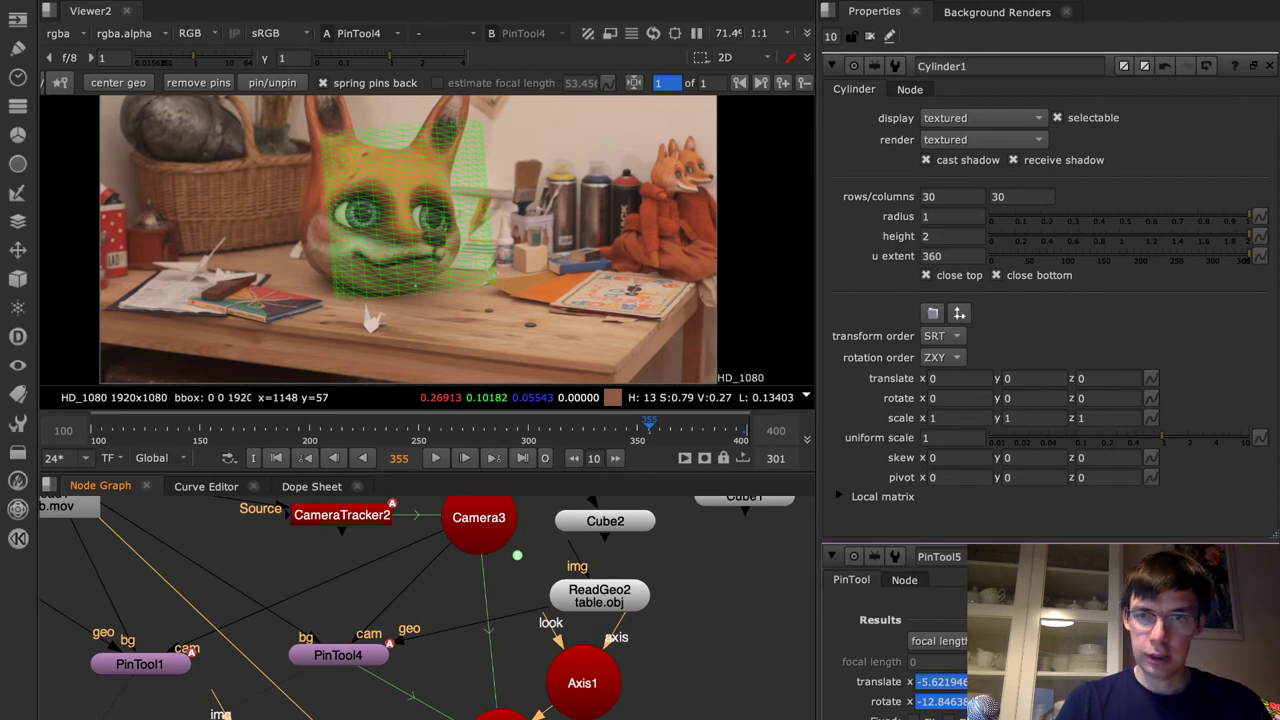
Open the PinTool5 properties and fix the rx, ry and rz rotations
key(Return)
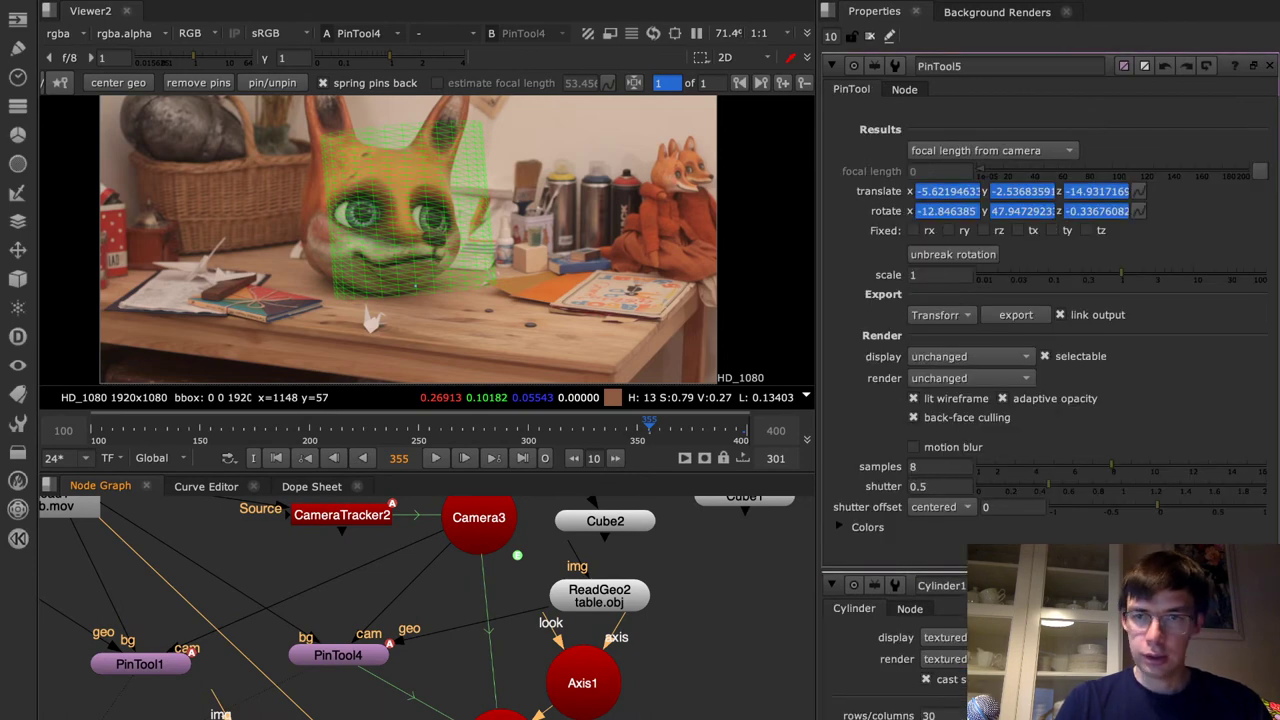
click(985, 231)
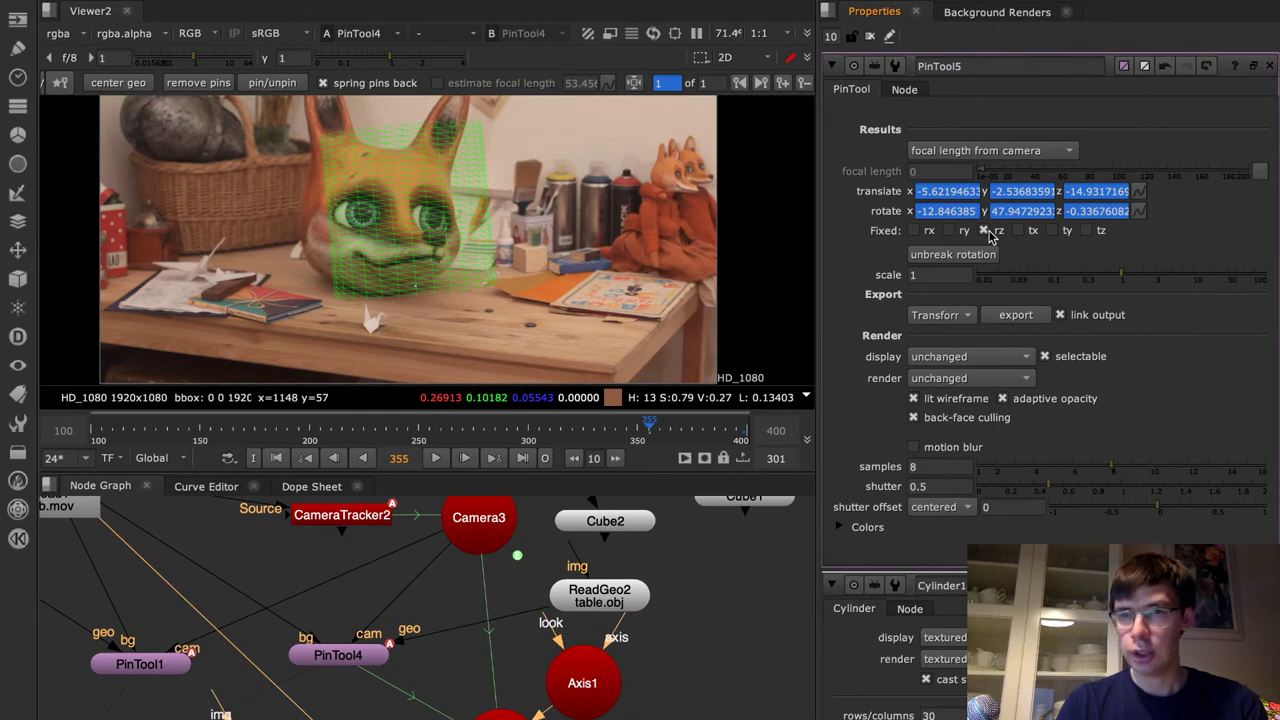
click(985, 231)
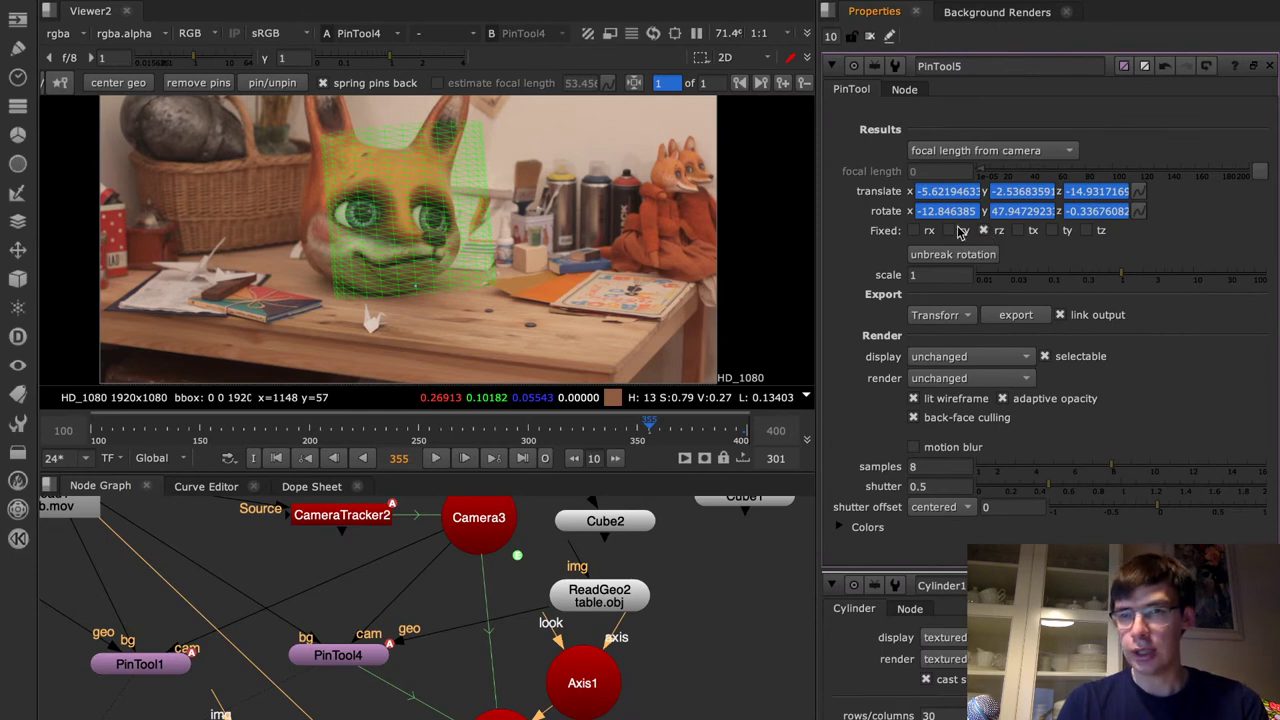
click(913, 231)
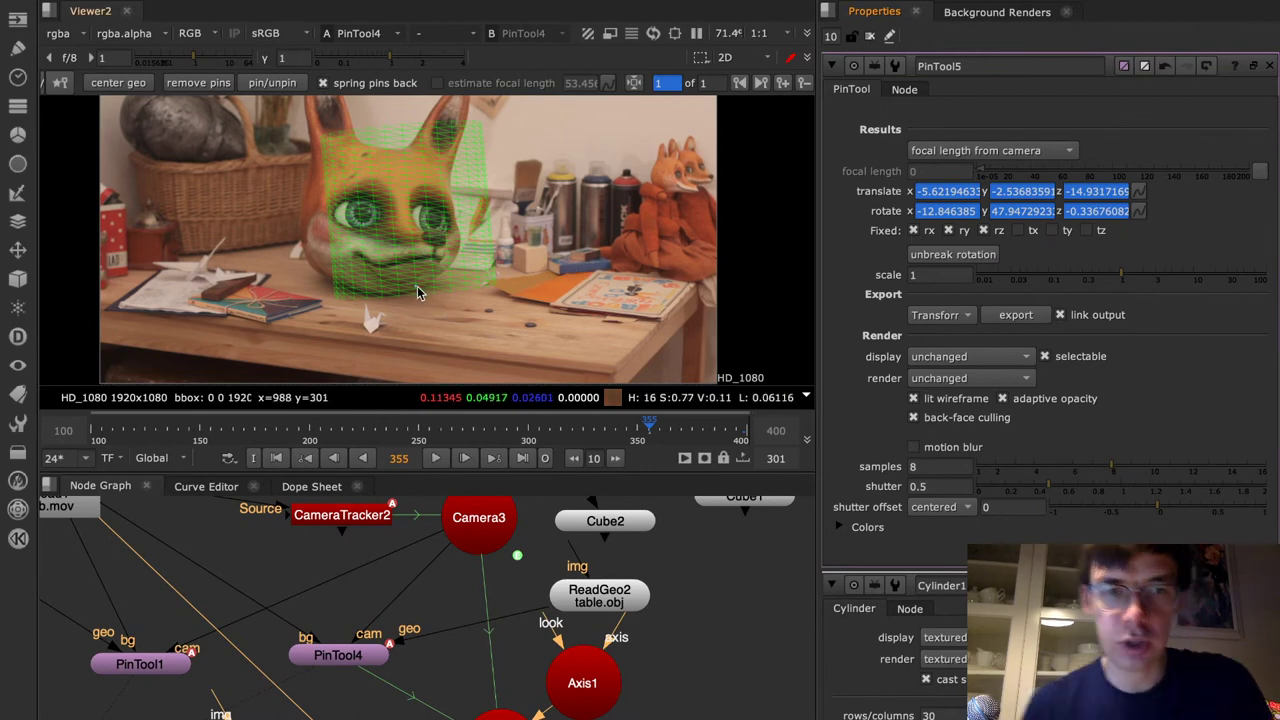
Examine the tilt and placement of the pinned cylinder relative to the camera in the 3D view
key(Tab)
ctrl+drag(520, 291, 640, 380)
click(491, 291)
ctrl+drag(632, 428, 688, 309)
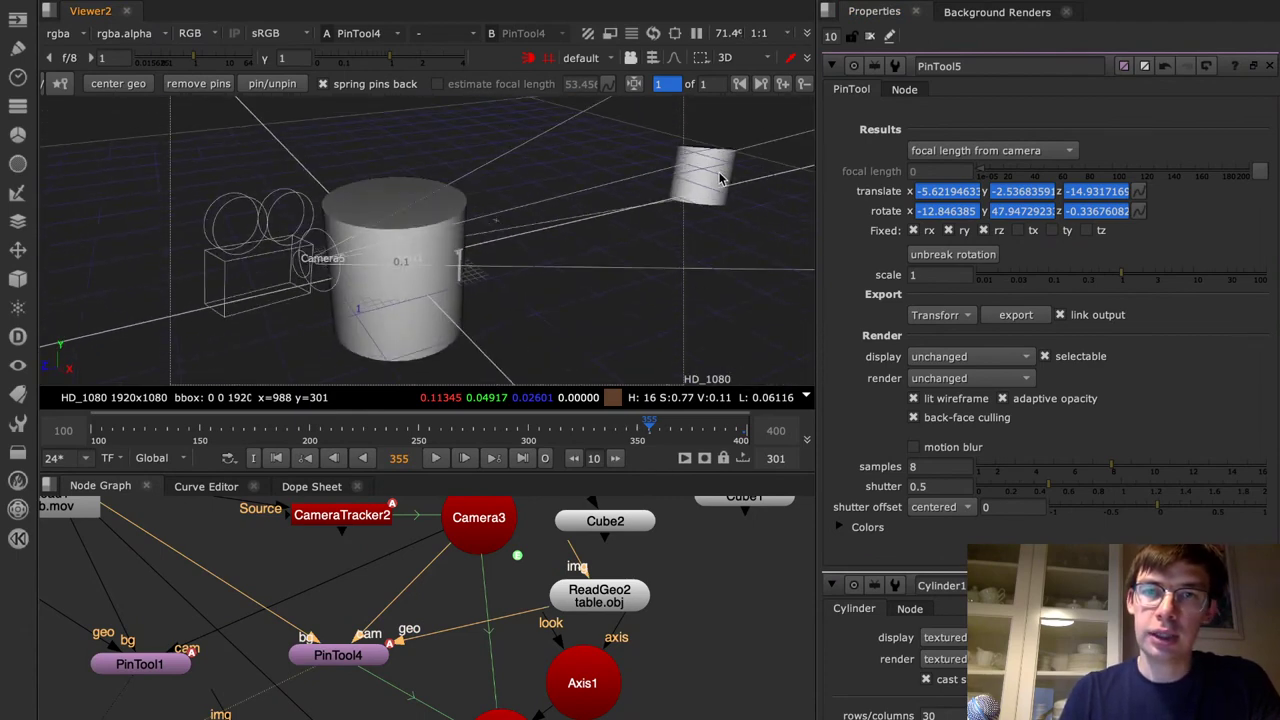
Unfix PinTool5's rx, ry and rz, set all three rotate values to 0, and fix the rotations again
click(913, 230)
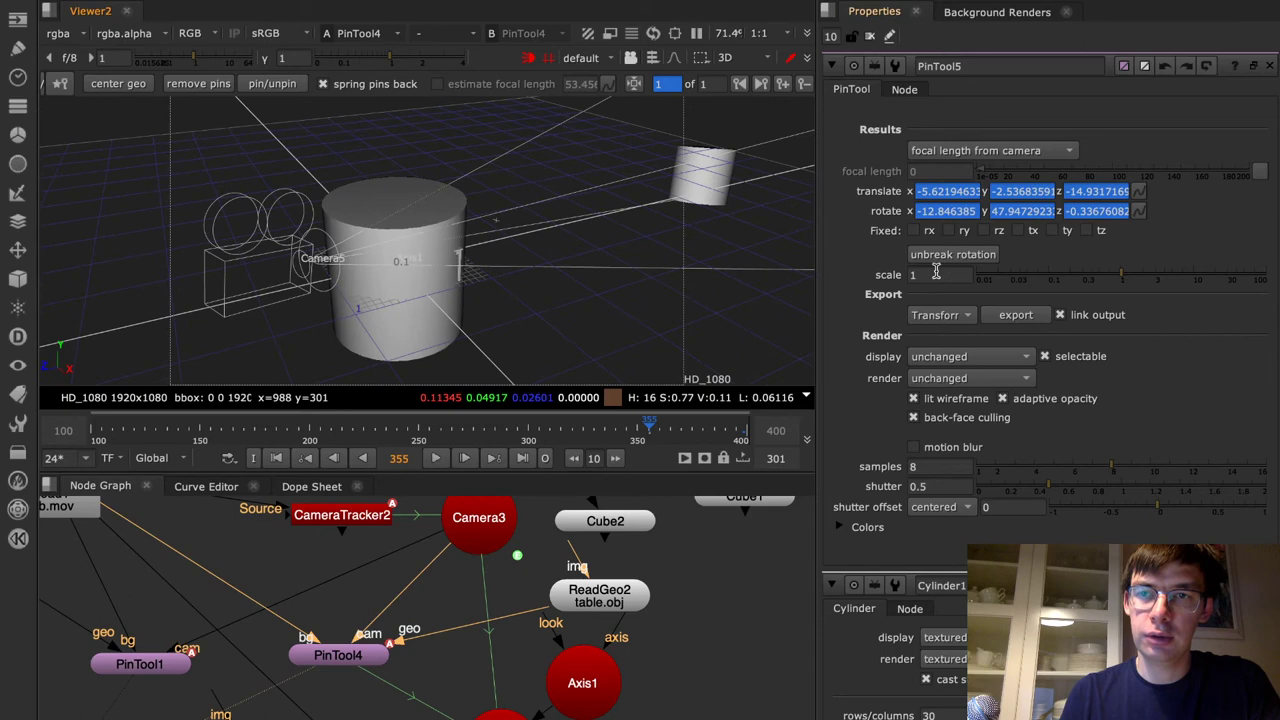
click(950, 211)
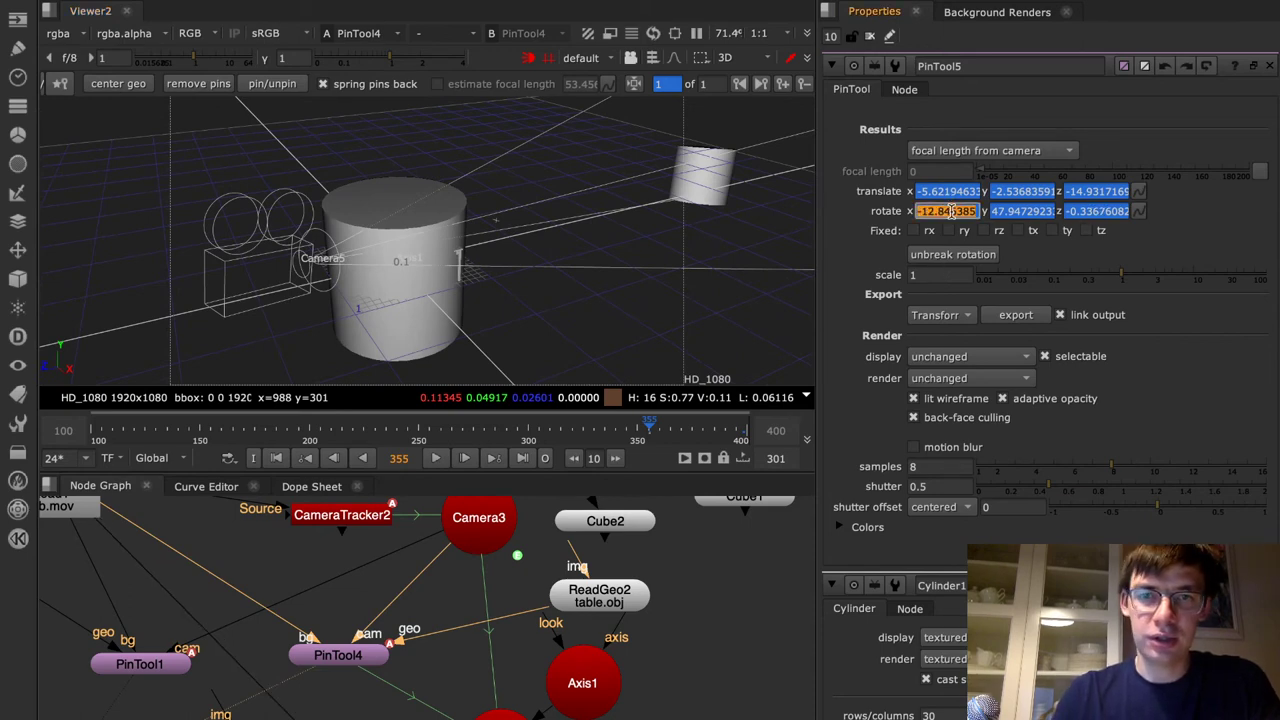
text(0)
key(Tab)
text(0)
key(Tab)
text(0)
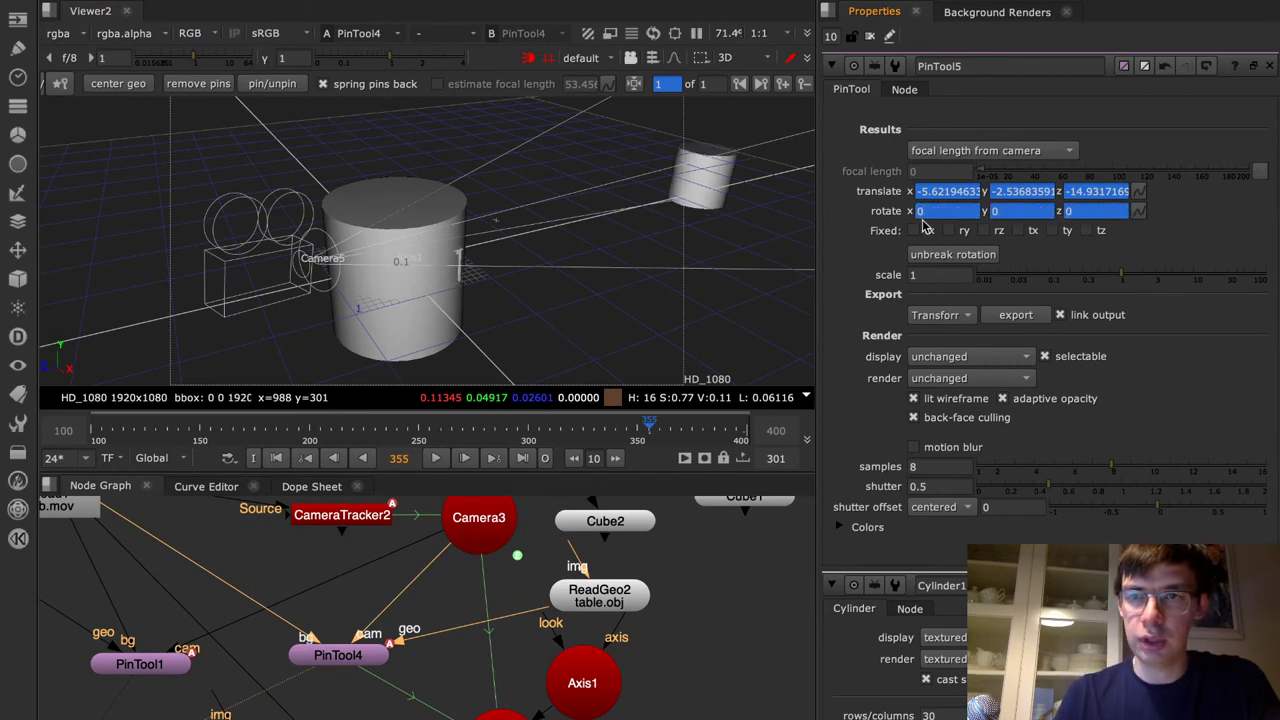
click(926, 211)
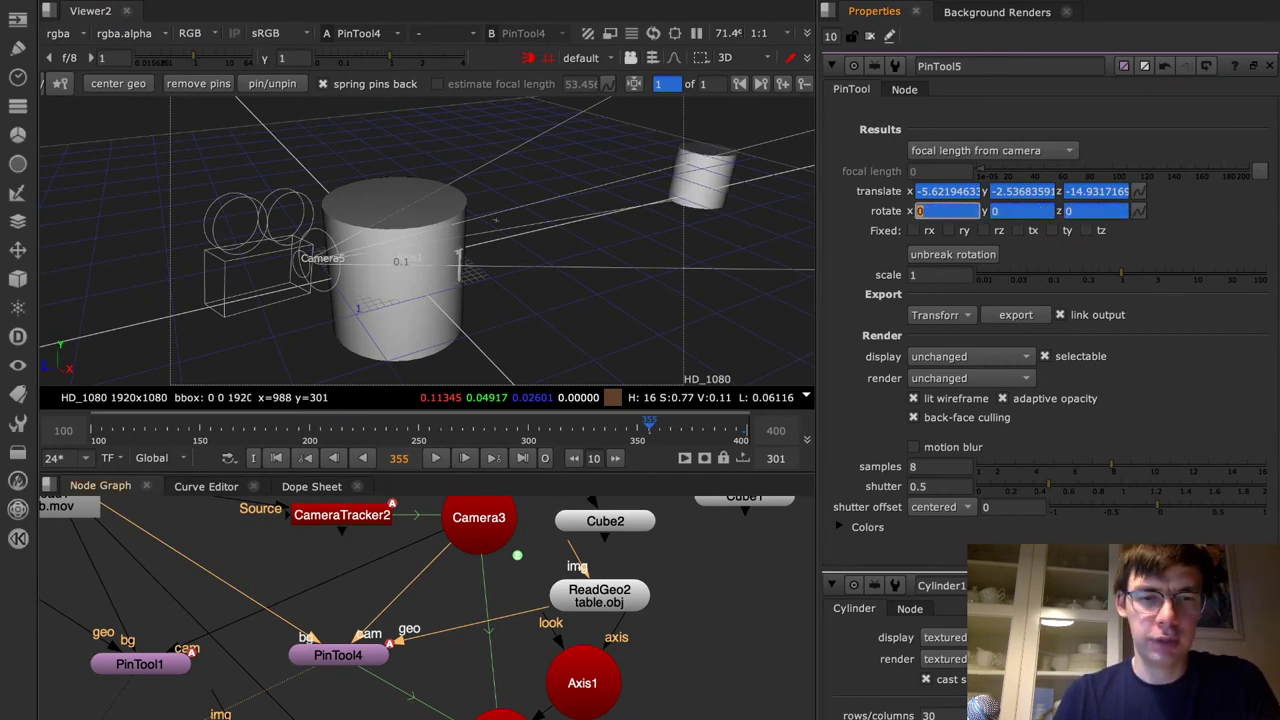
middle_drag(387, 719, 388, 707)
click(914, 231)
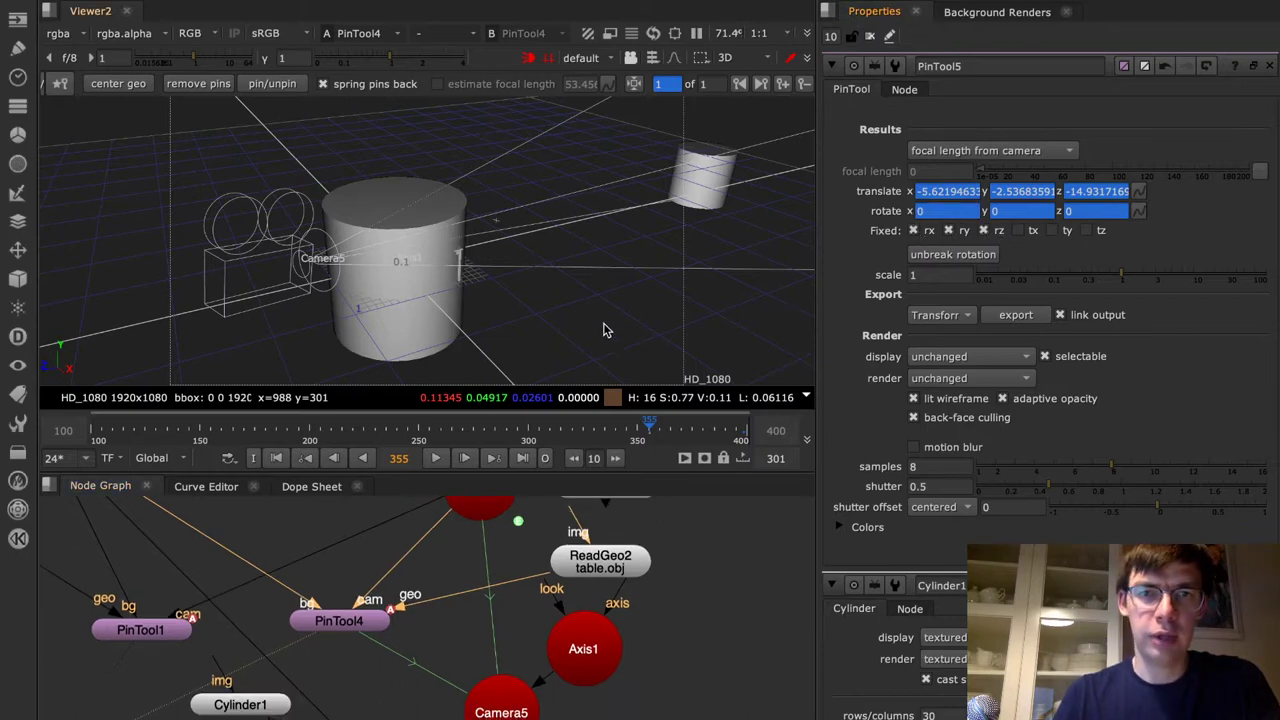
Center the cylinder geometry over the footage in the 2D view and set PinTool5's x, y and z rotate values back to 0
key(Tab)
key(space)
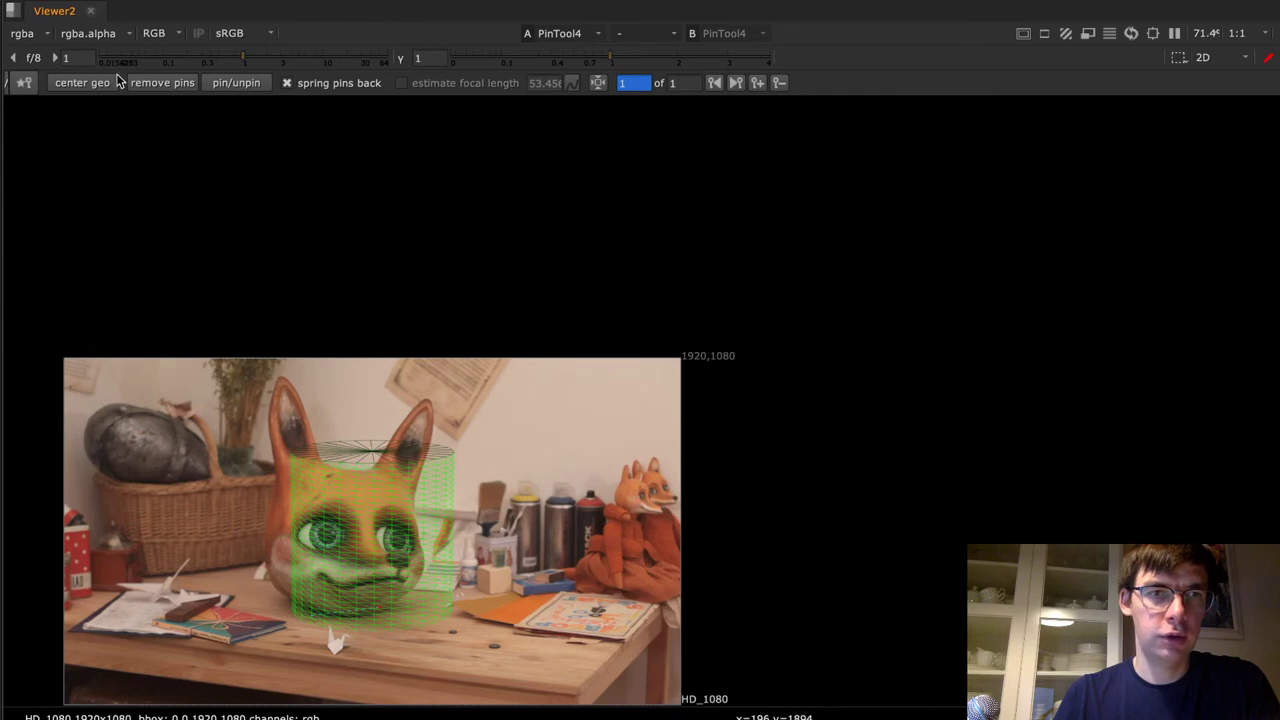
click(101, 83)
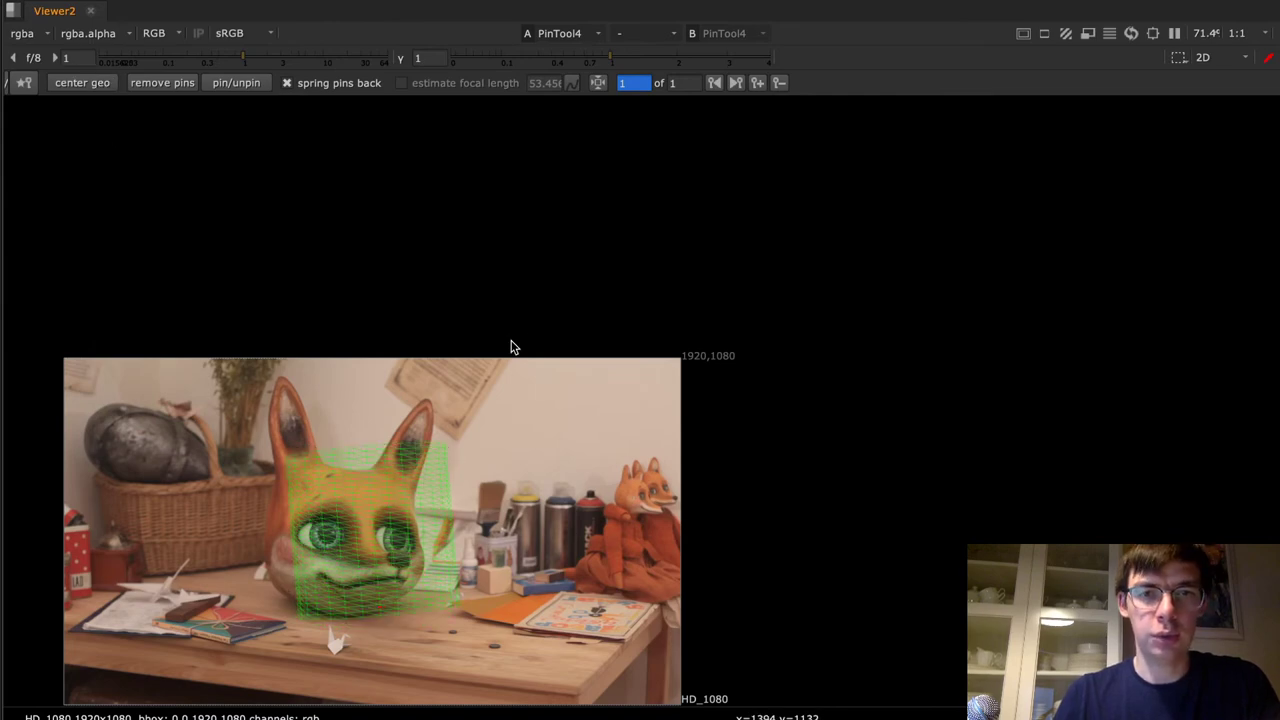
key(space)
click(955, 211)
text(0)
key(Tab)
text(0)
key(Tab)
text(0)
key(Return)
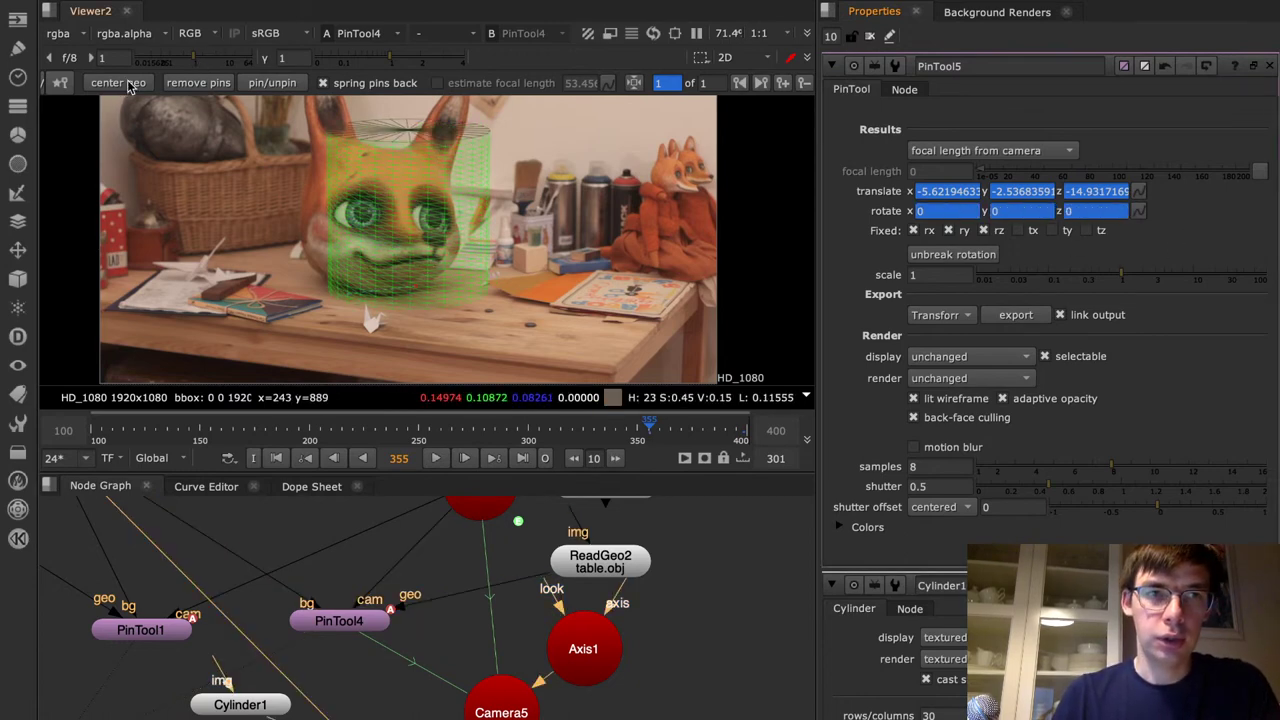
Remove the existing pins, then shrink the cylinder and move it to the table's front edge below the magazine at frame 355
click(199, 86)
drag(407, 130, 503, 135)
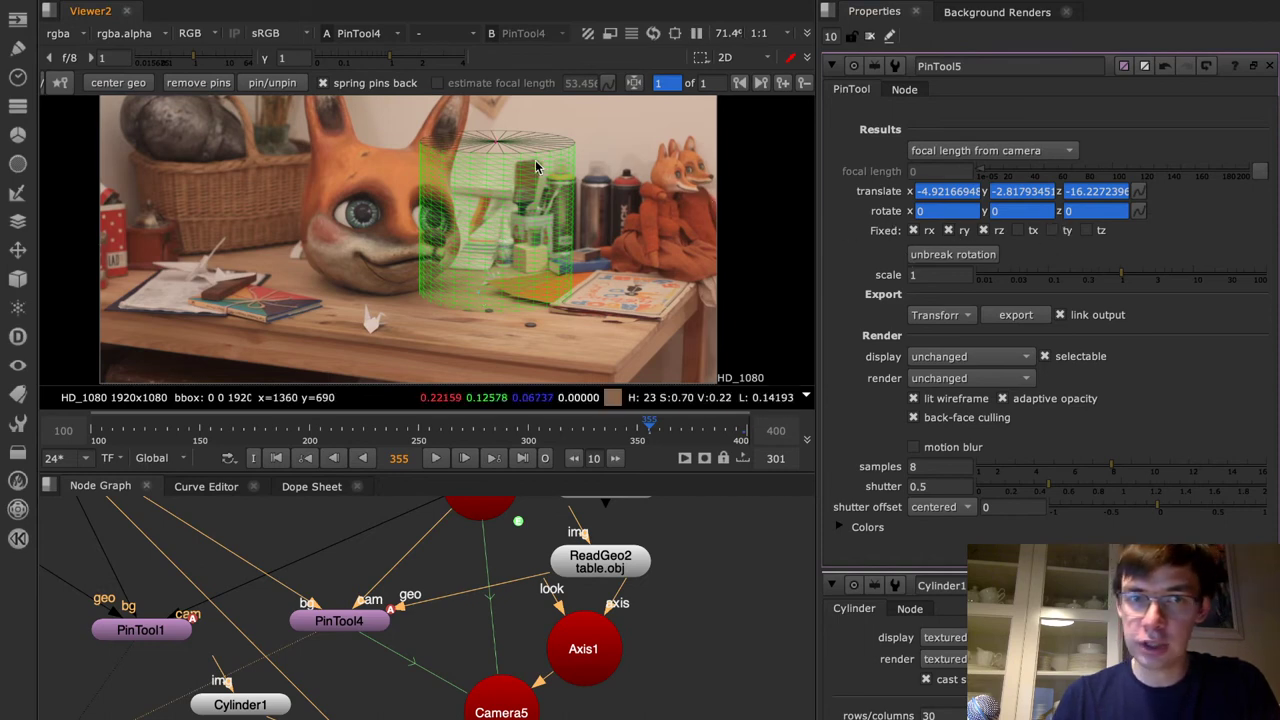
drag(488, 150, 500, 261)
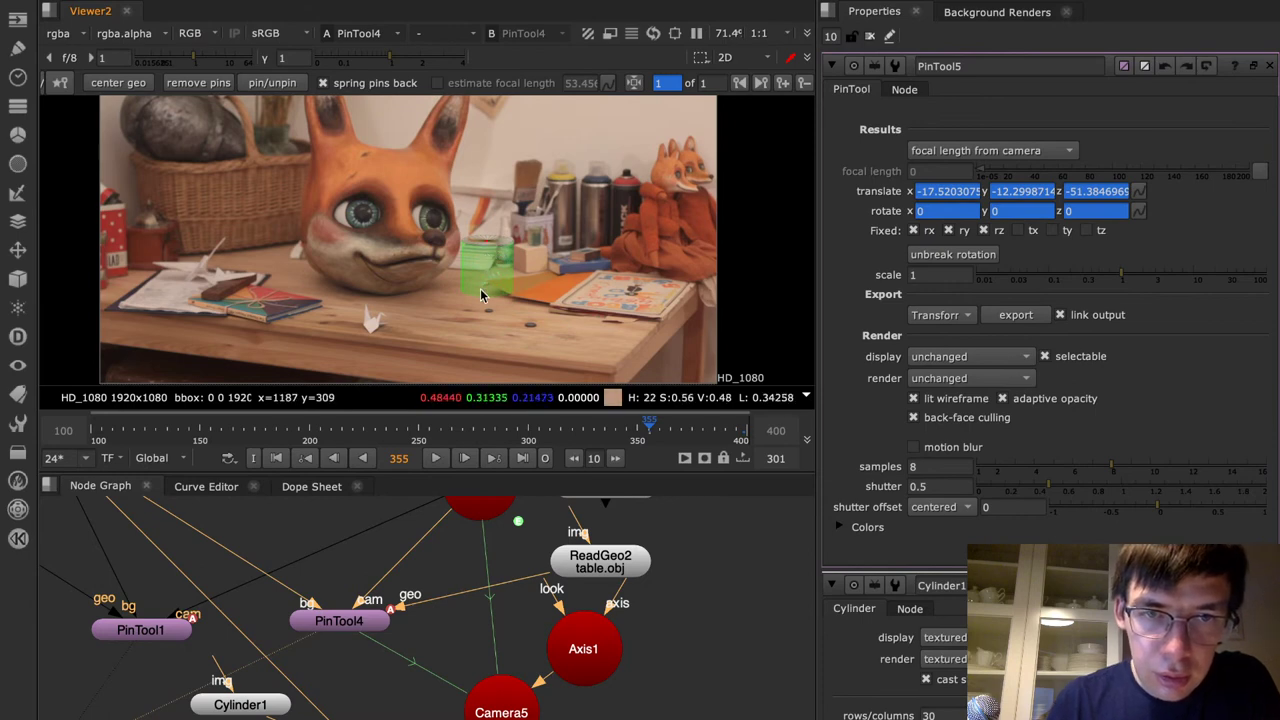
drag(487, 247, 602, 311)
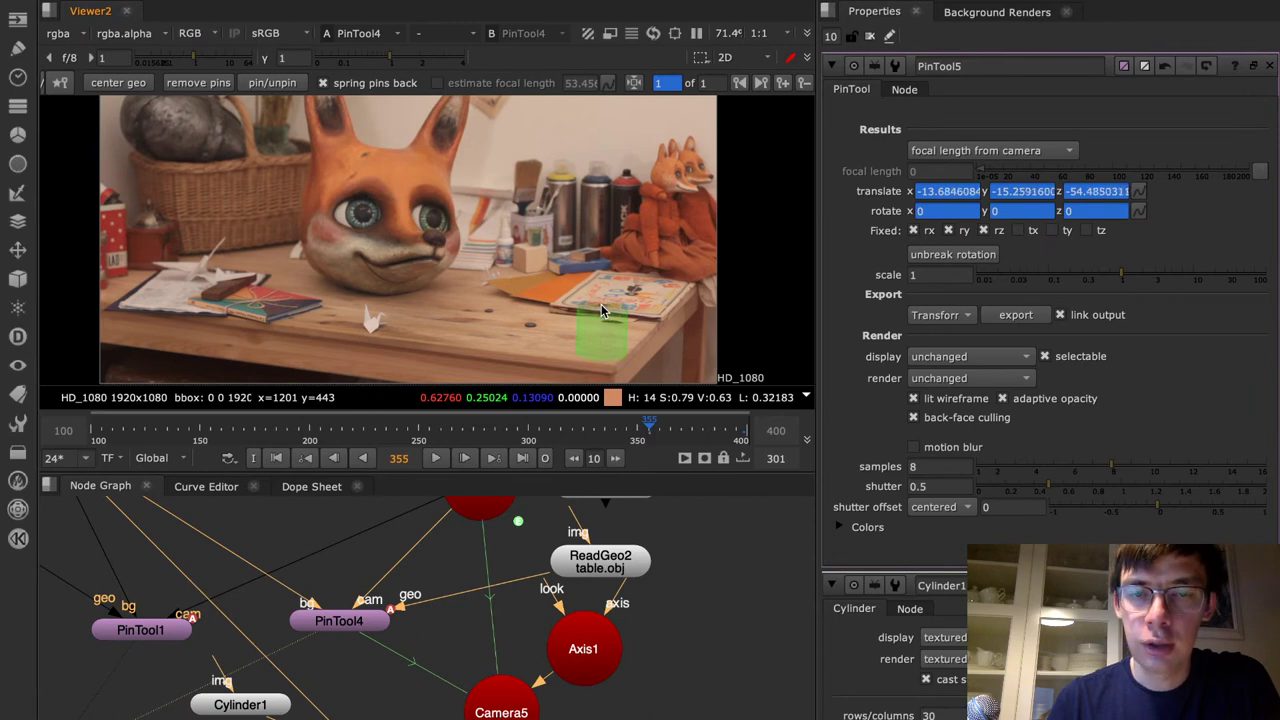
At frame 382, try several PinTool5 scale values and settle on 0.03 so the cylinder sticks to the tabletop
drag(646, 432, 708, 434)
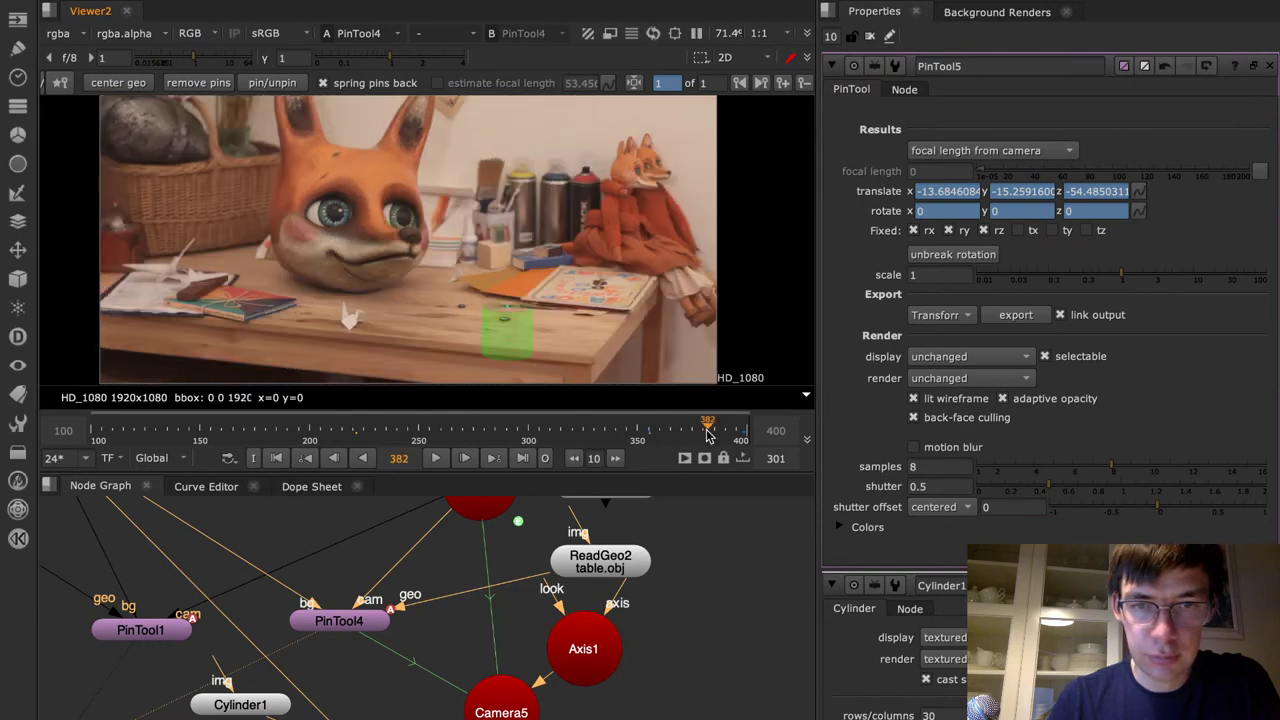
click(953, 275)
key(Up)
key(Up)
key(Up)
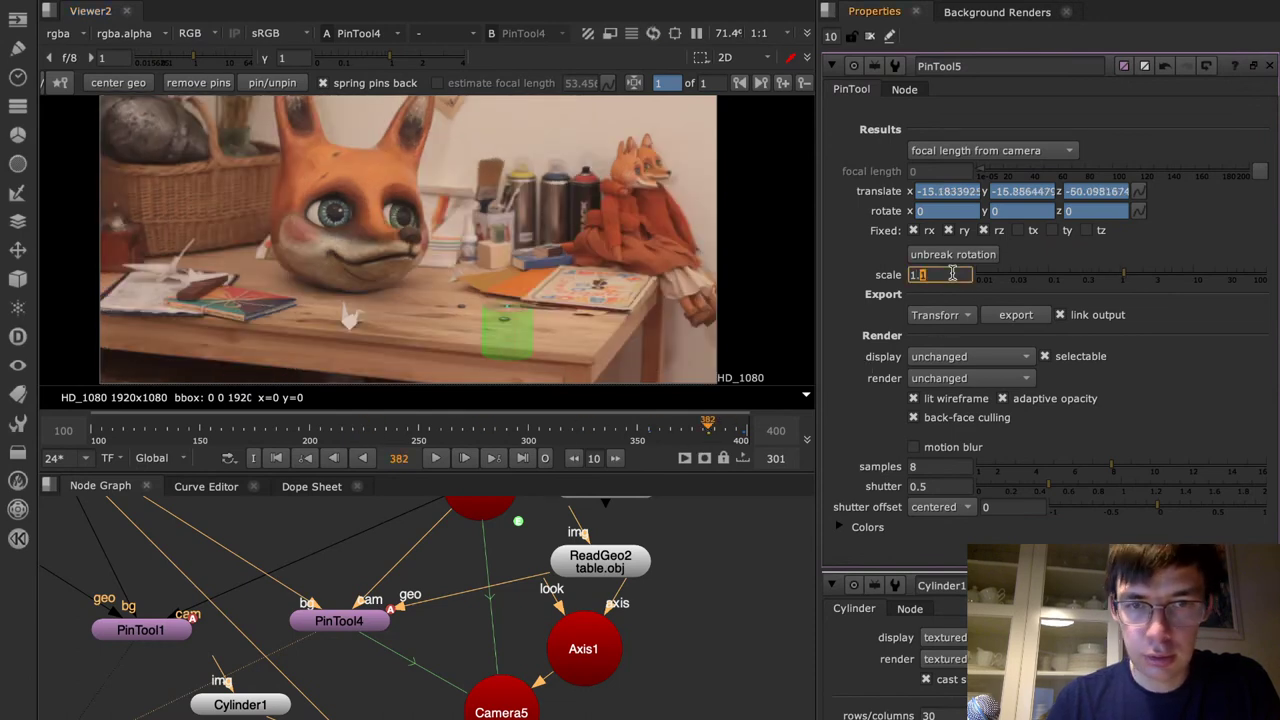
key(Up)
key(Up)
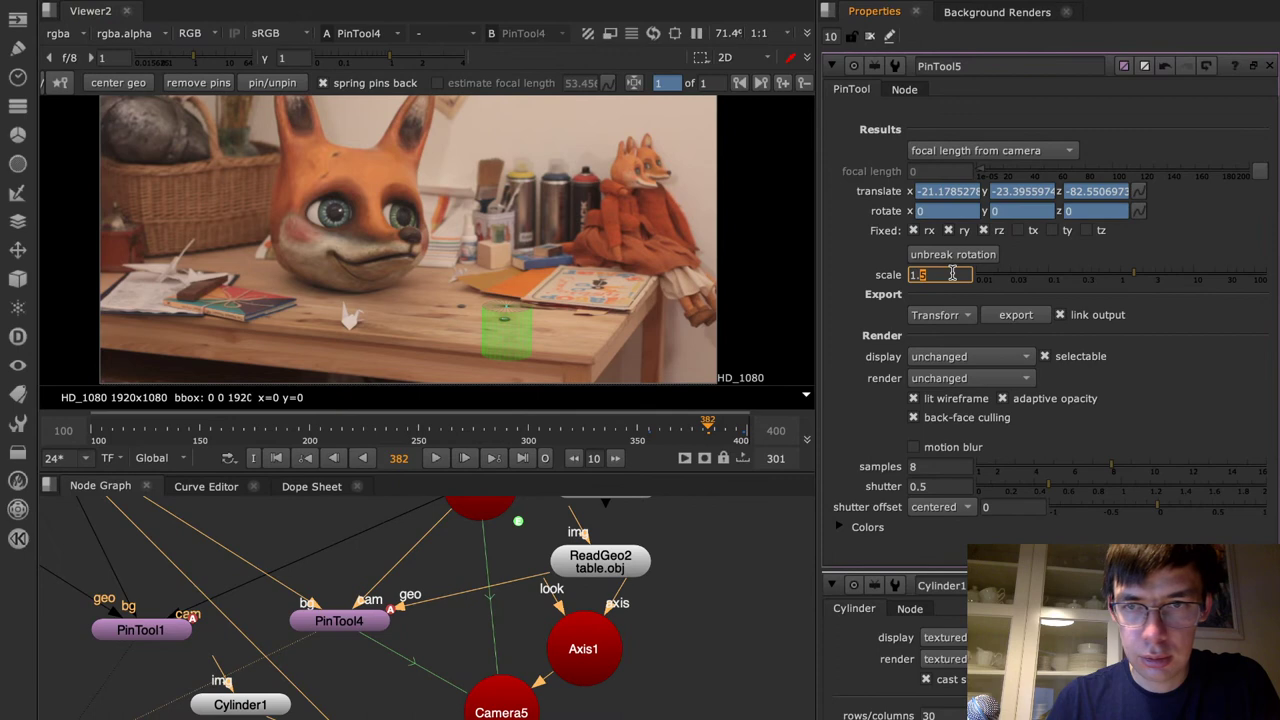
key(Up)
key(Up)
key(Up)
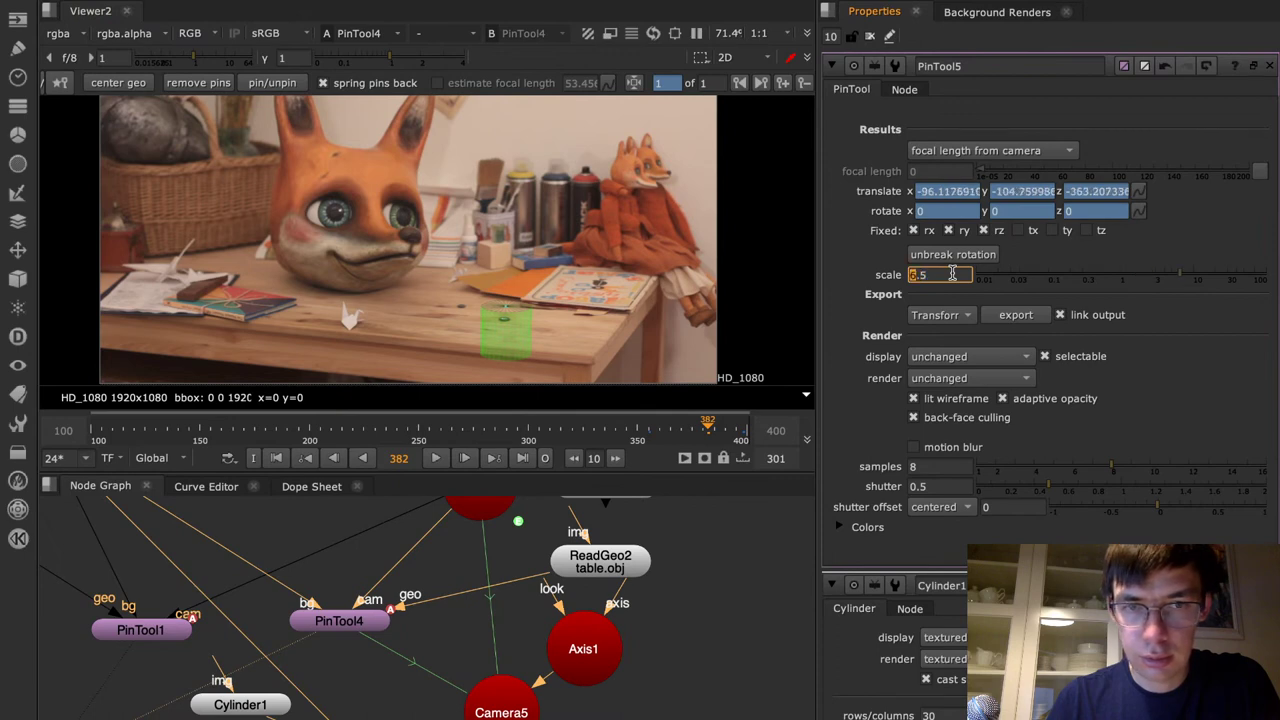
key(Down)
key(Down)
key(Down)
key(Down)
key(Down)
key(Up)
key(Up)
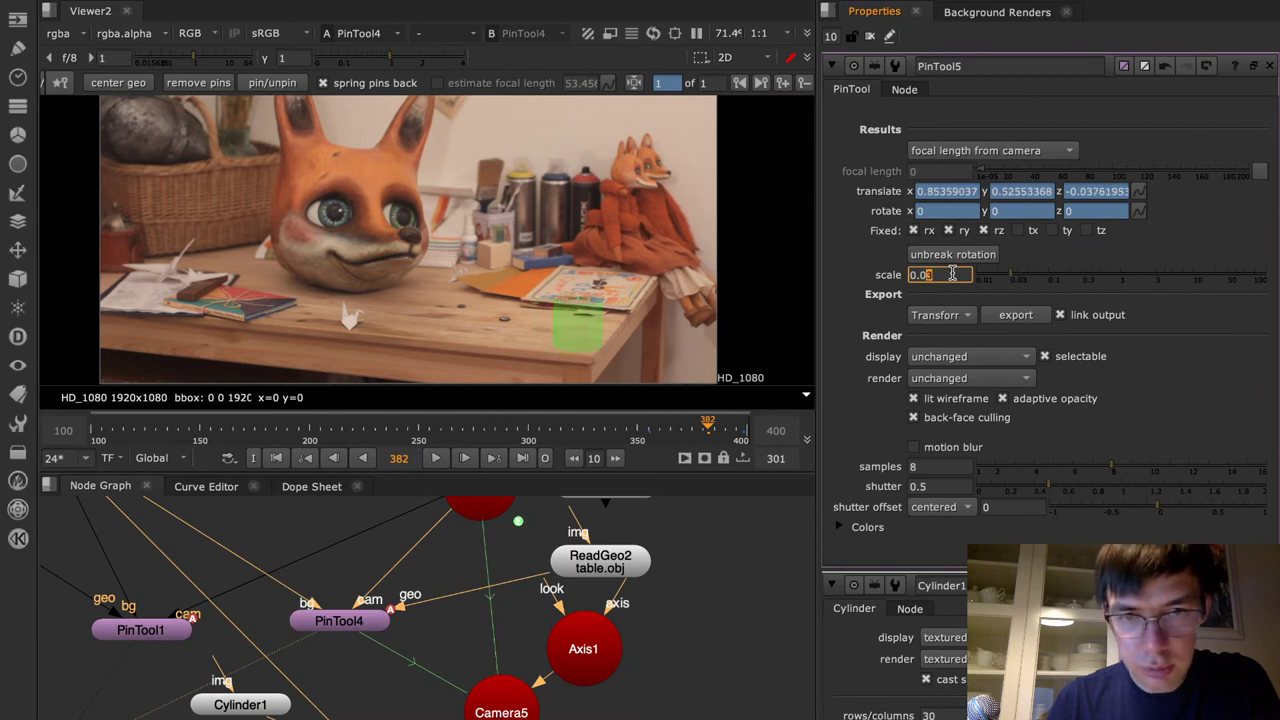
Check how the cylinder follows the table across the footage at frames such as 118 and 274
drag(577, 424, 361, 424)
click(130, 426)
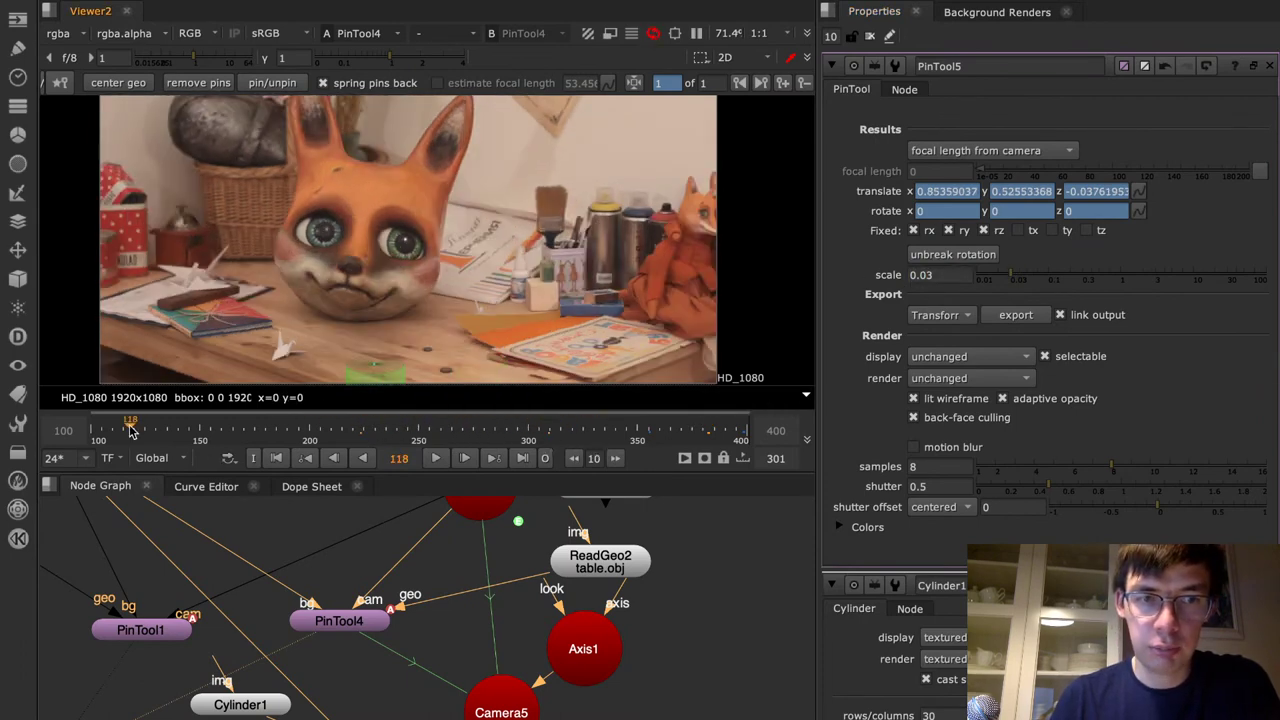
click(474, 424)
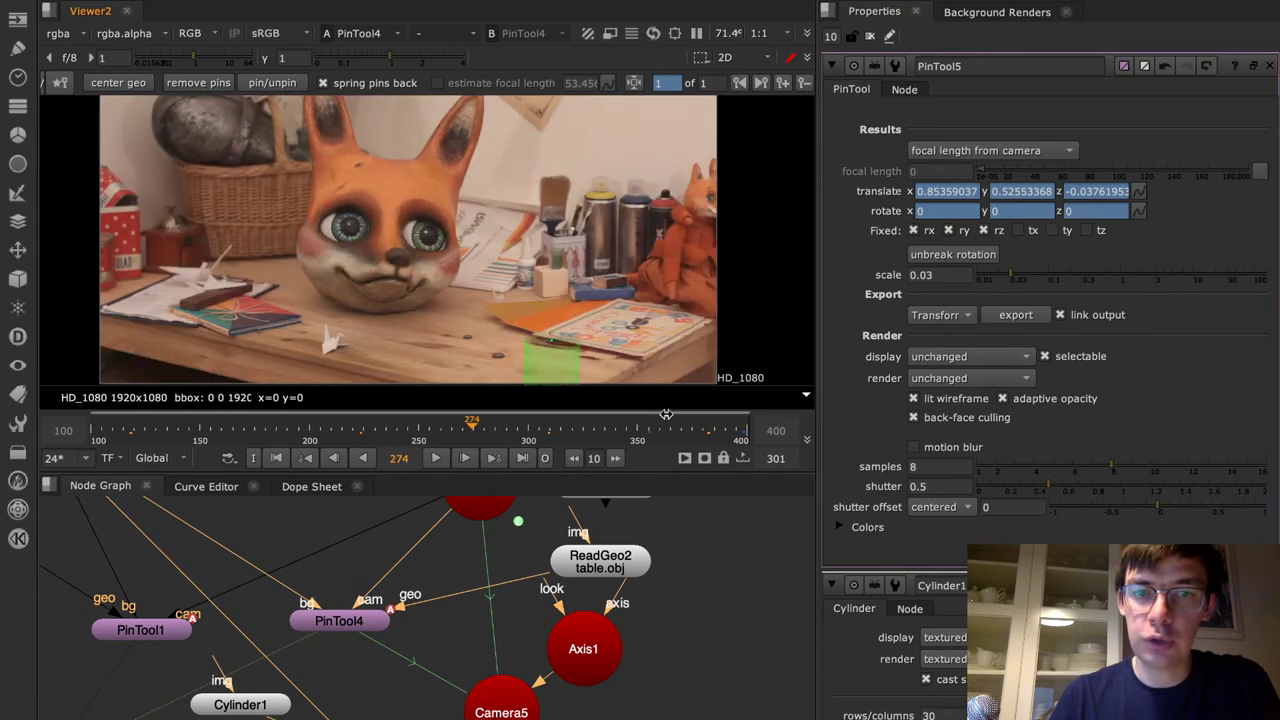
Try moving the pinned cylinder at frame 376, and undo the change
click(696, 426)
drag(591, 332, 561, 345)
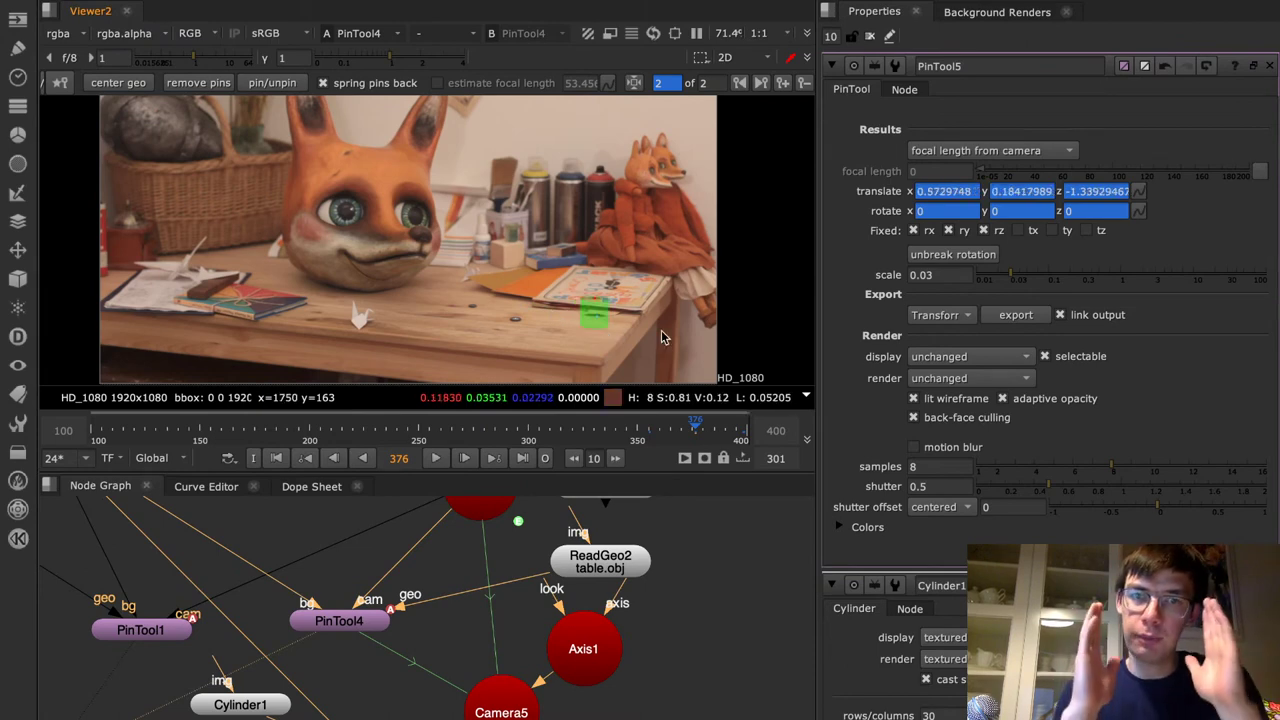
key(ctrl+z)
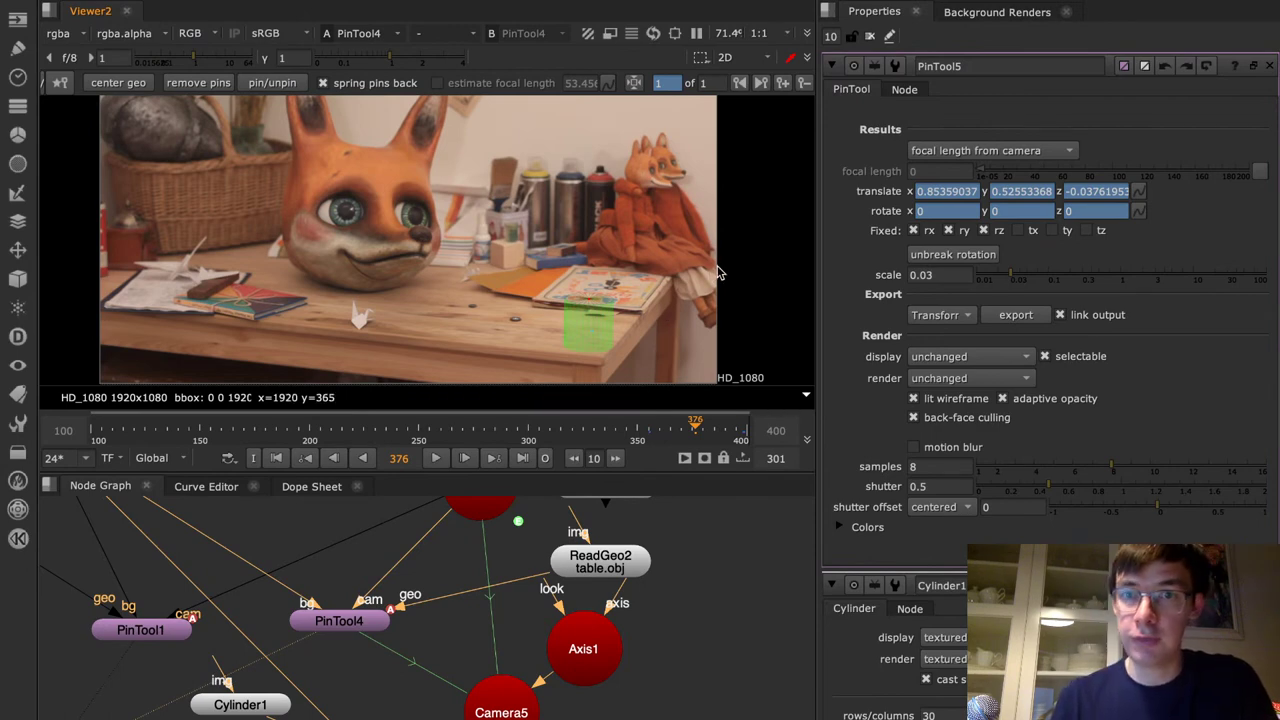
Close all node properties and reopen only PinTool5 and ReadGeo2 (table.obj) with the 3D view displayed
key(Tab)
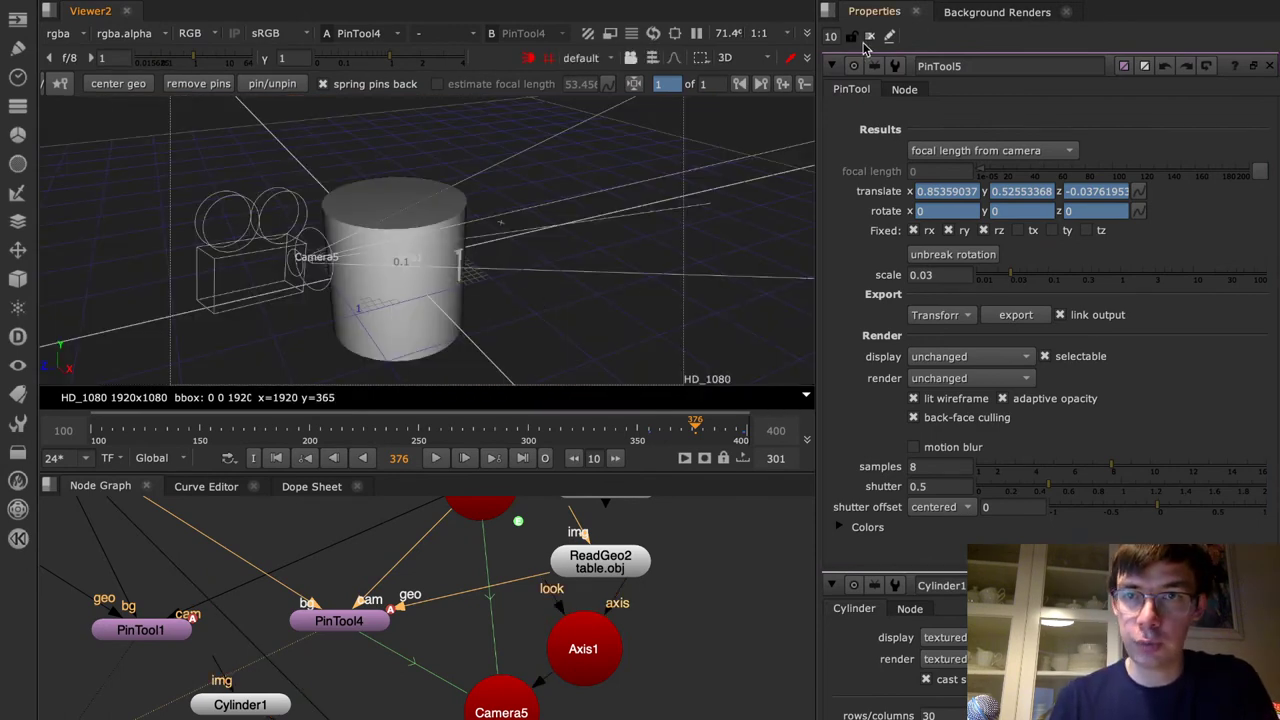
click(869, 36)
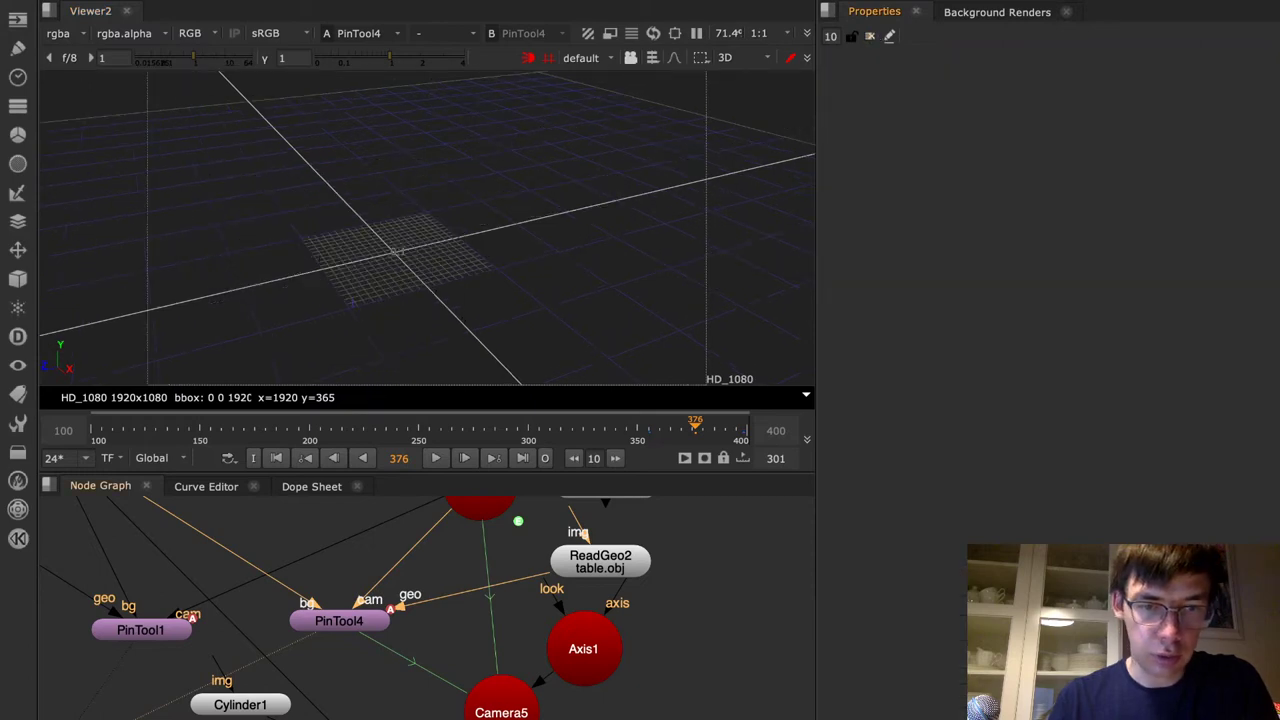
double_click(370, 718)
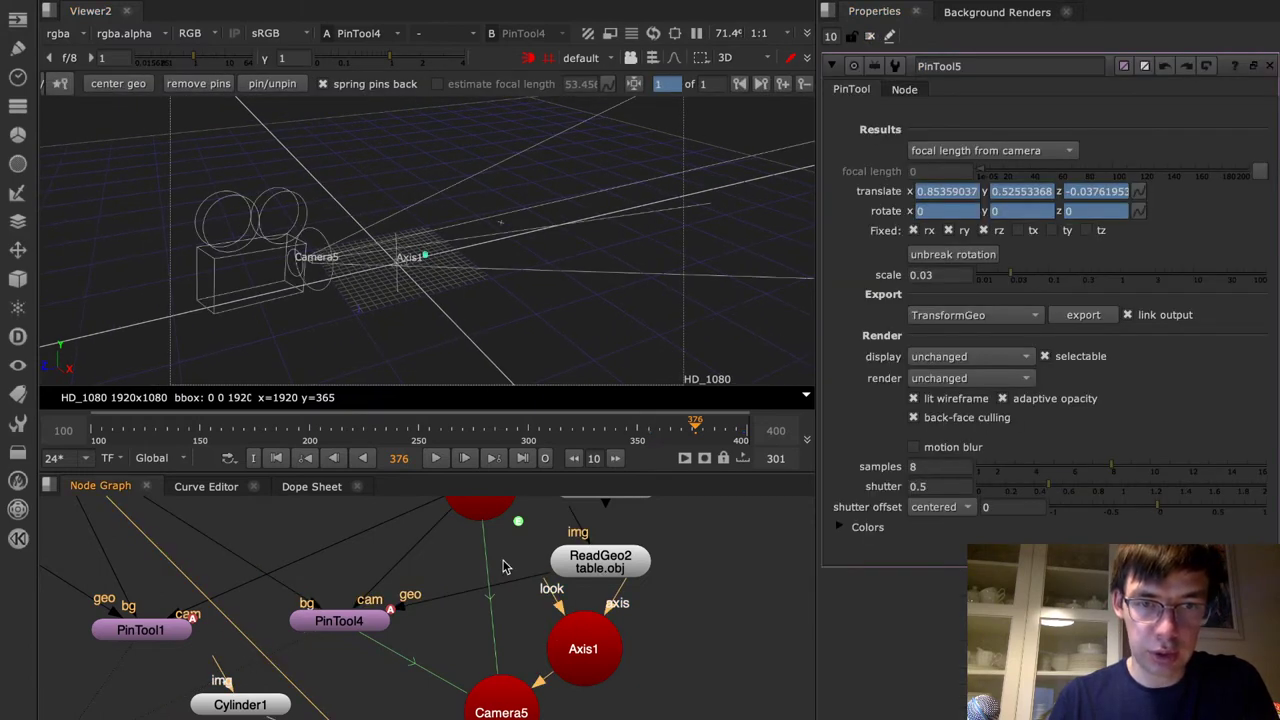
double_click(585, 572)
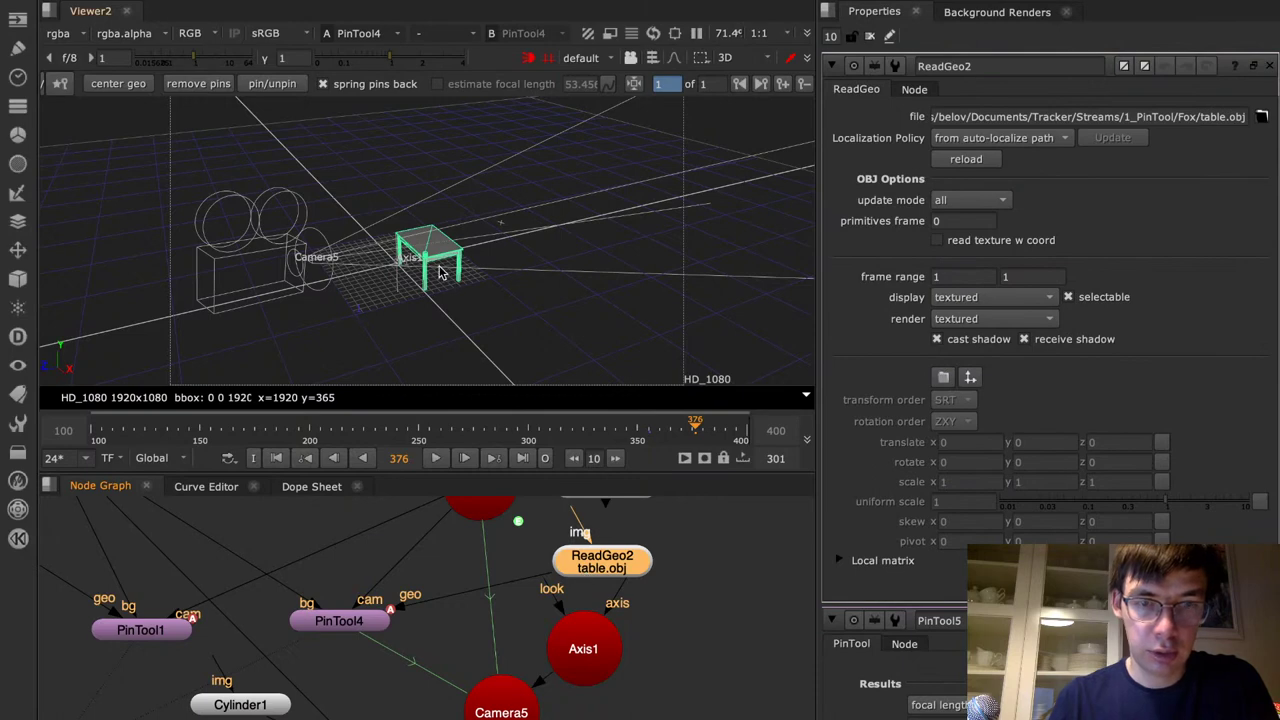
Examine the cylinder's placement on the table model in 3D and against the footage
scroll(440, 272, up, 5)
scroll(615, 258, up, 6)
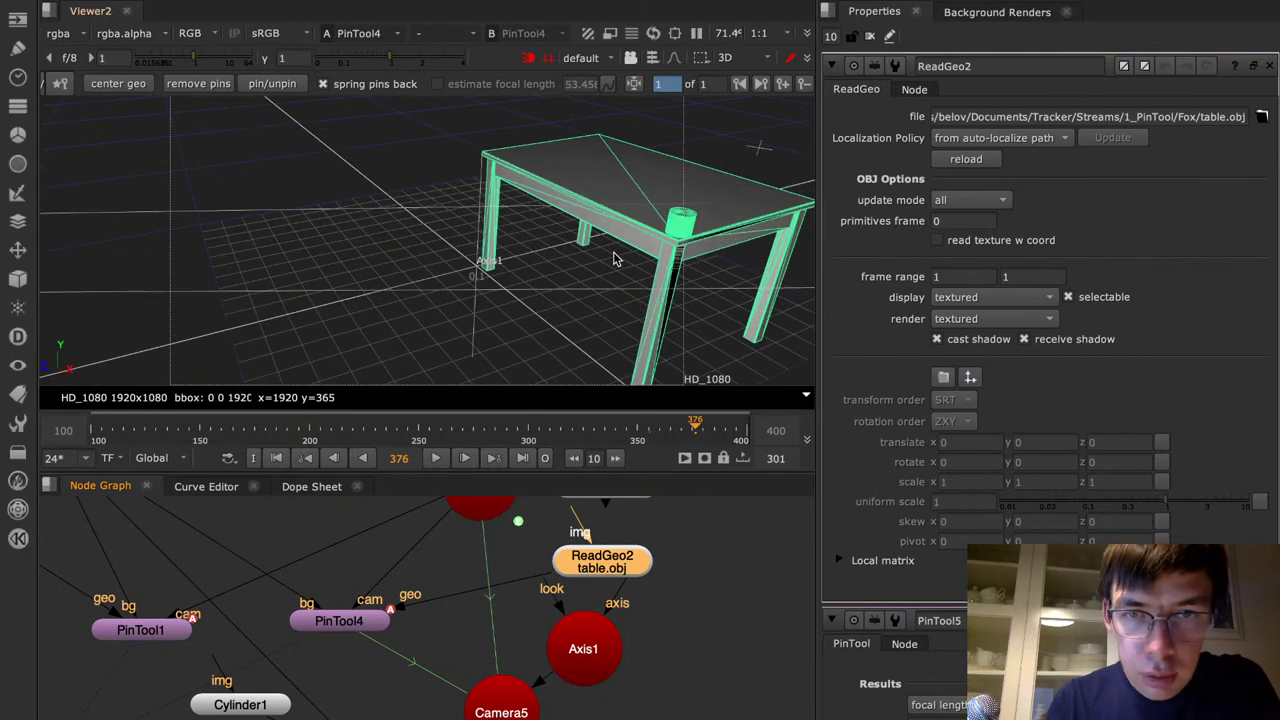
ctrl+drag(460, 276, 19, 243)
ctrl+drag(742, 284, 797, 238)
key(Tab)
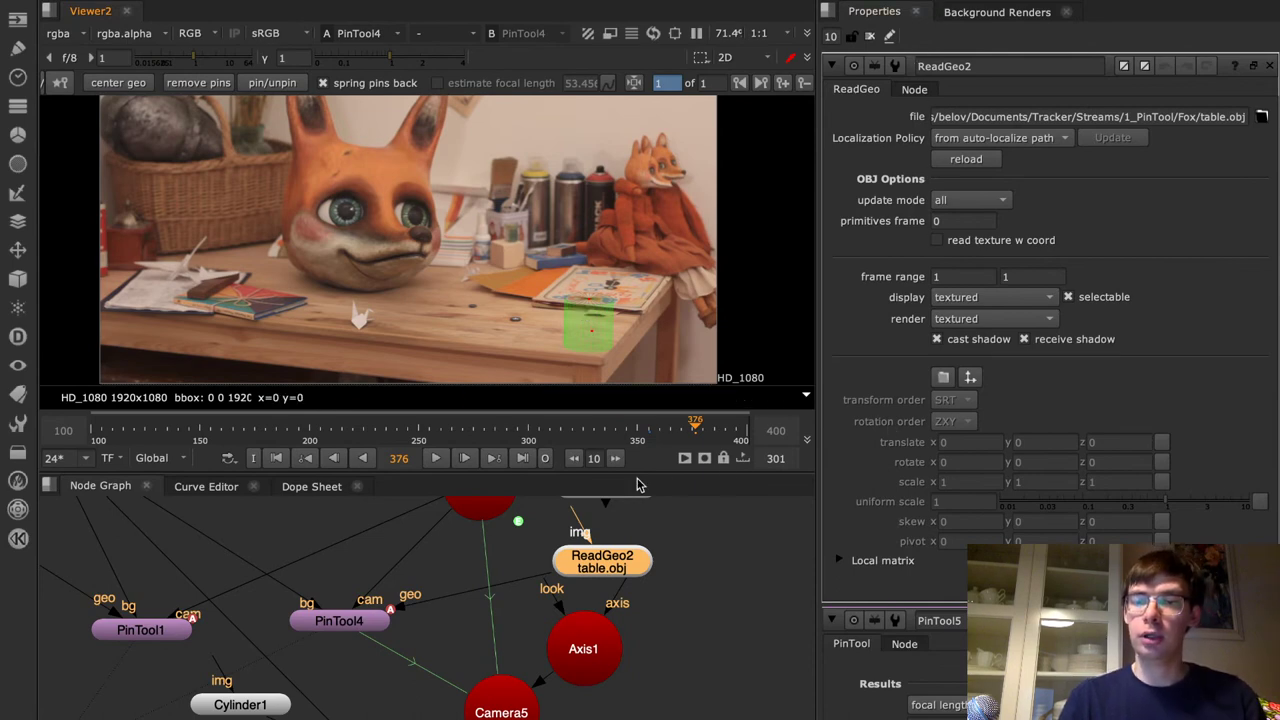
middle_drag(700, 655, 686, 568)
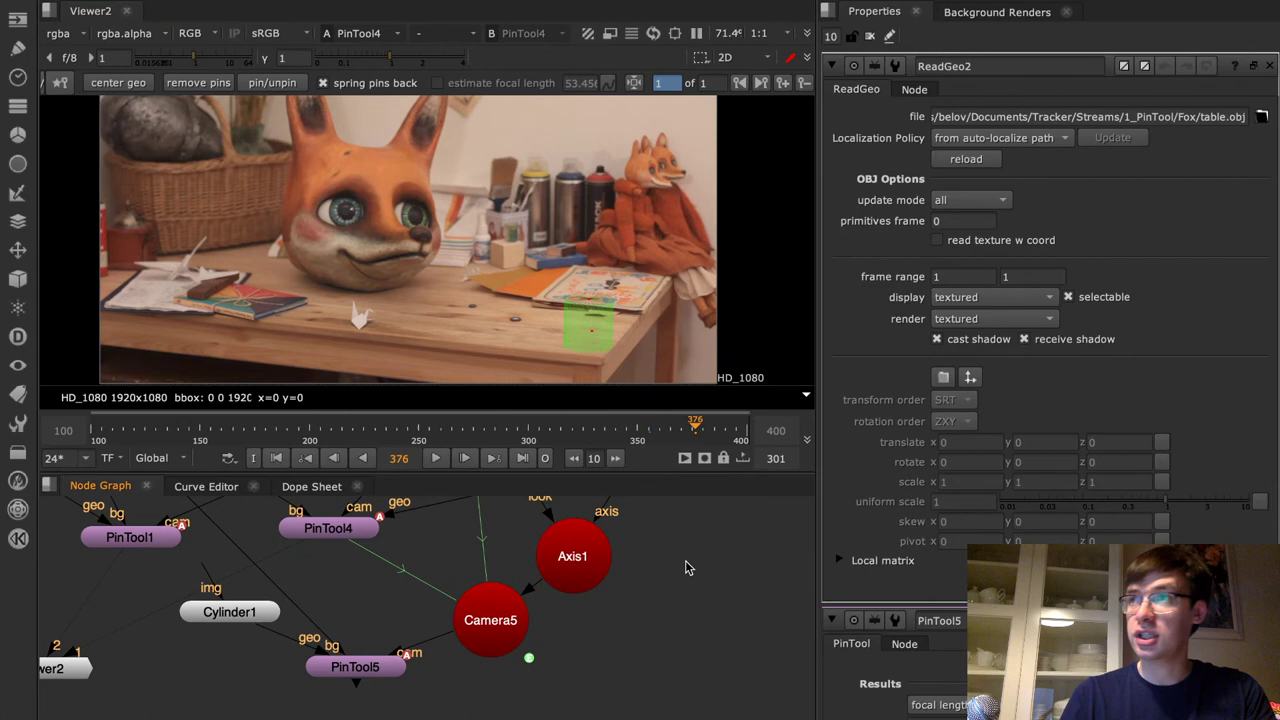
Switch to the Nuke session with the violinist shot, show PinTool2 in the viewer and display a longer frame range
key(super+Tab)
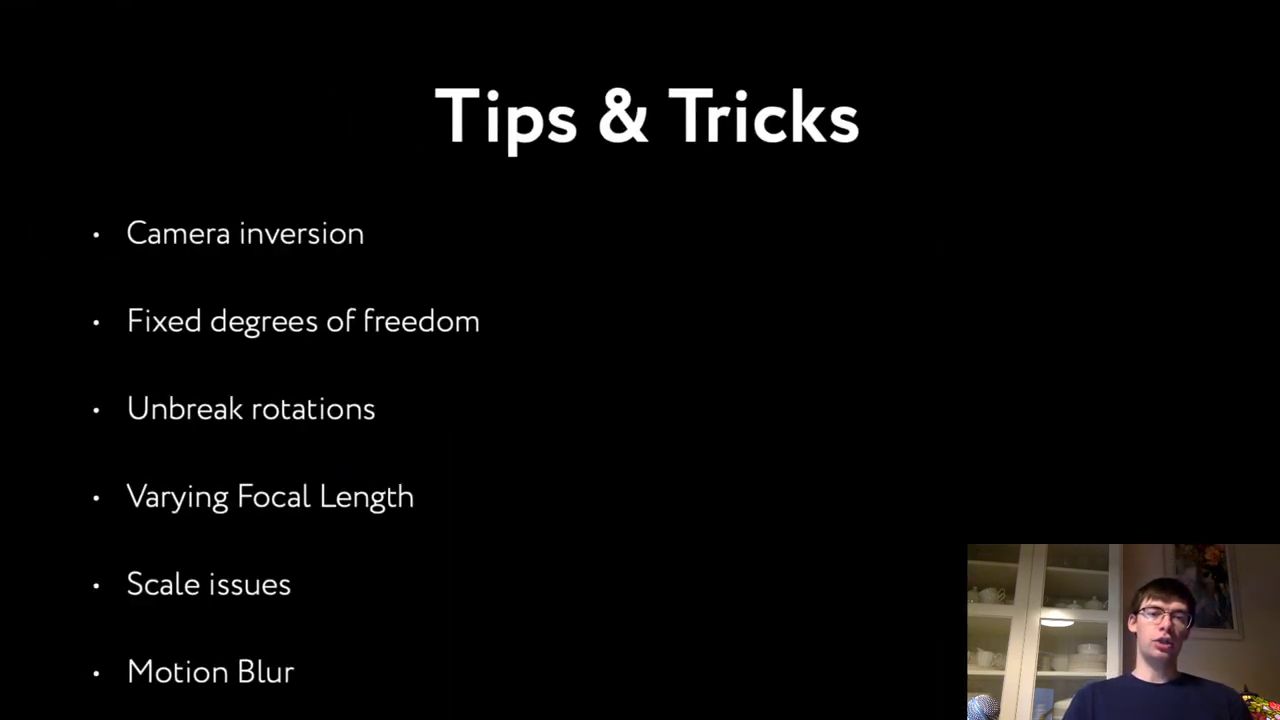
key(super+Tab)
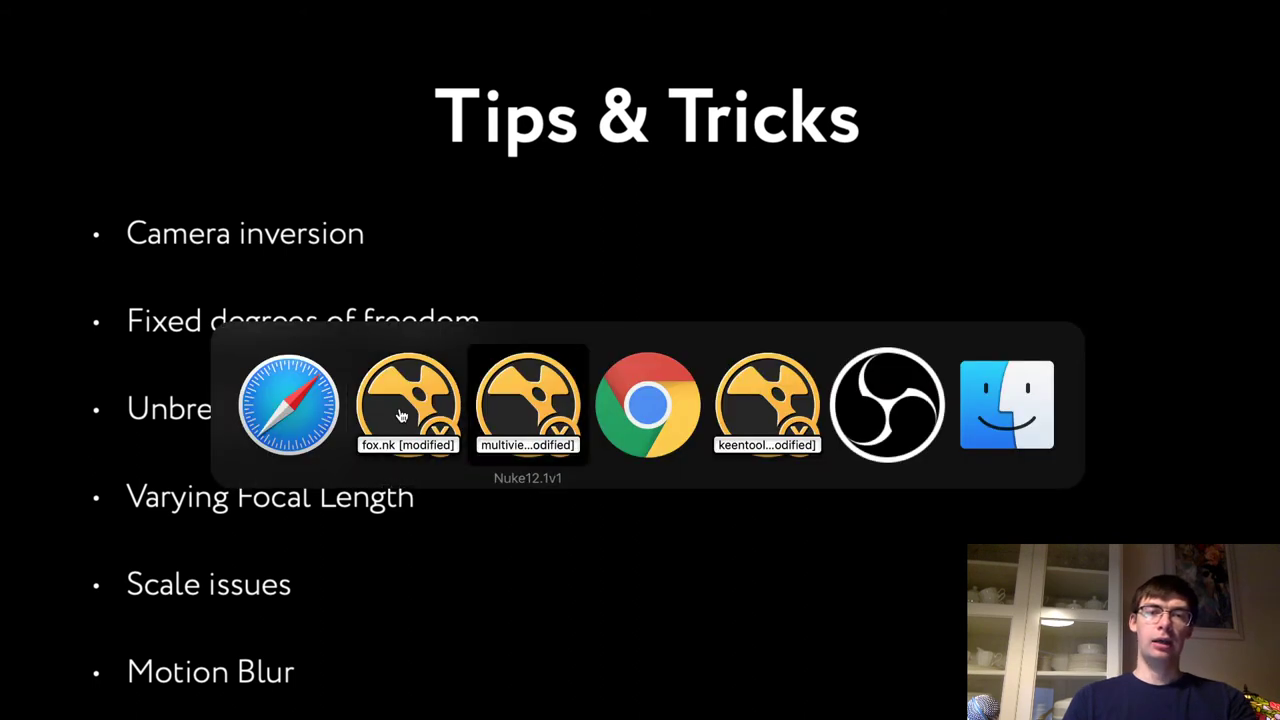
key(super+Tab)
key(super+Tab)
key(super+shift+Tab)
key(super+shift+Tab)
key(super+Tab)
key(super+Tab)
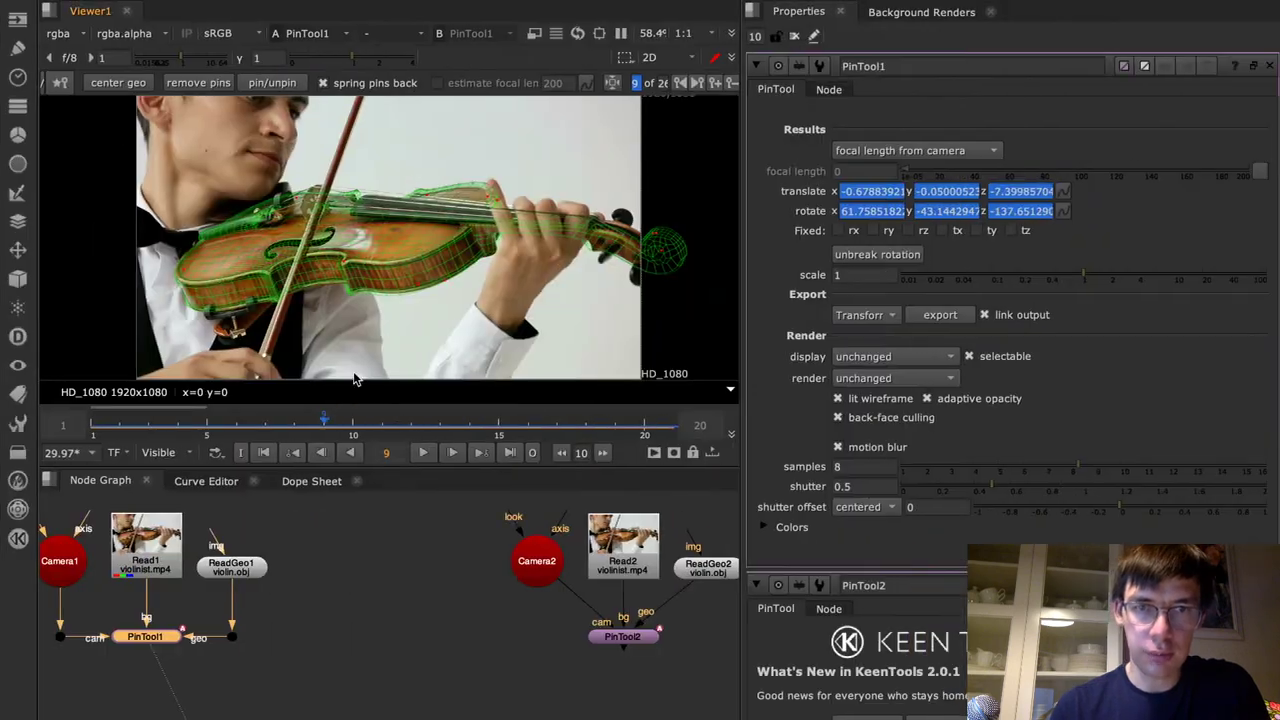
click(645, 638)
key(1)
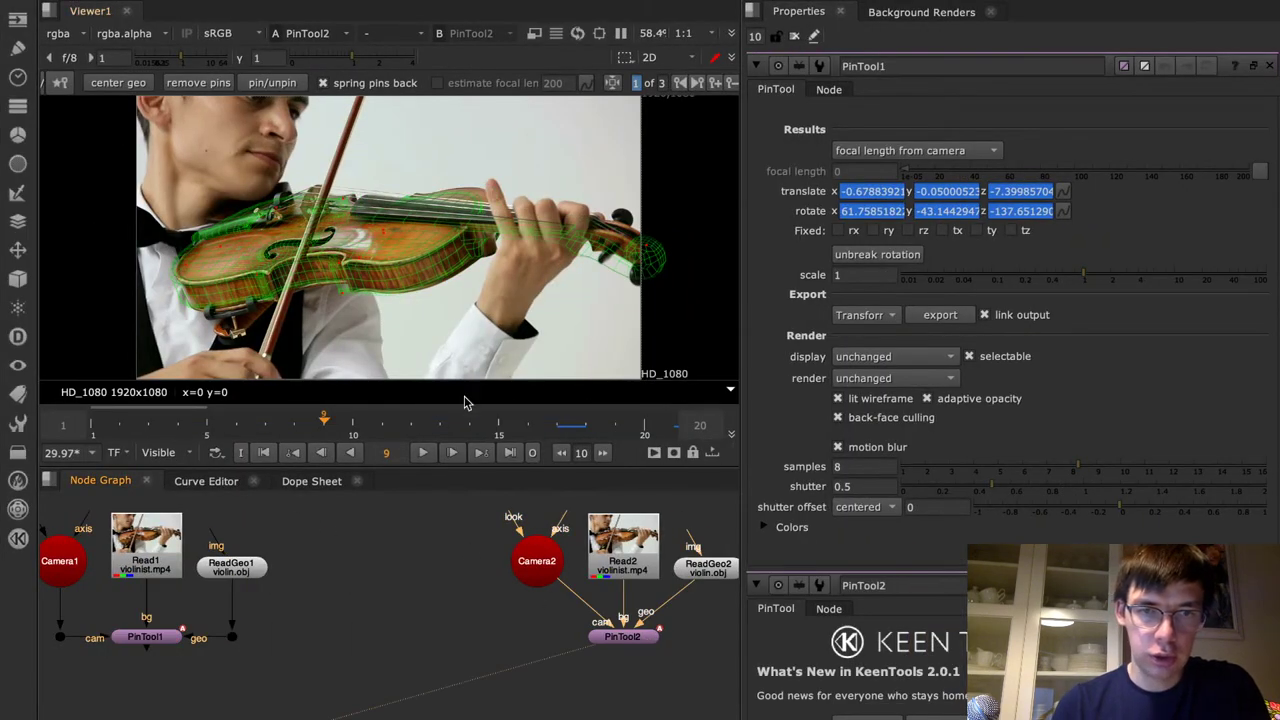
scroll(209, 424, up, 1)
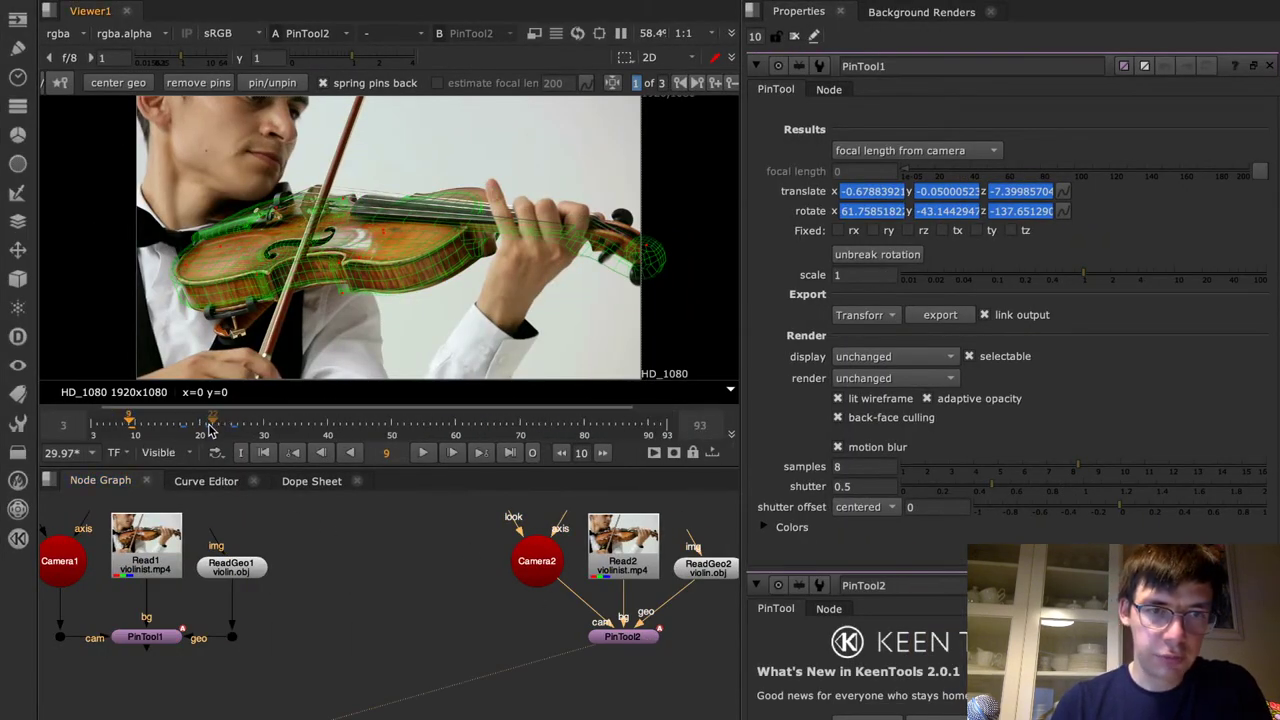
Display PinTool1's x, y and z rotate curves in the Curve Editor, fit them in view and examine them
click(213, 485)
click(111, 531)
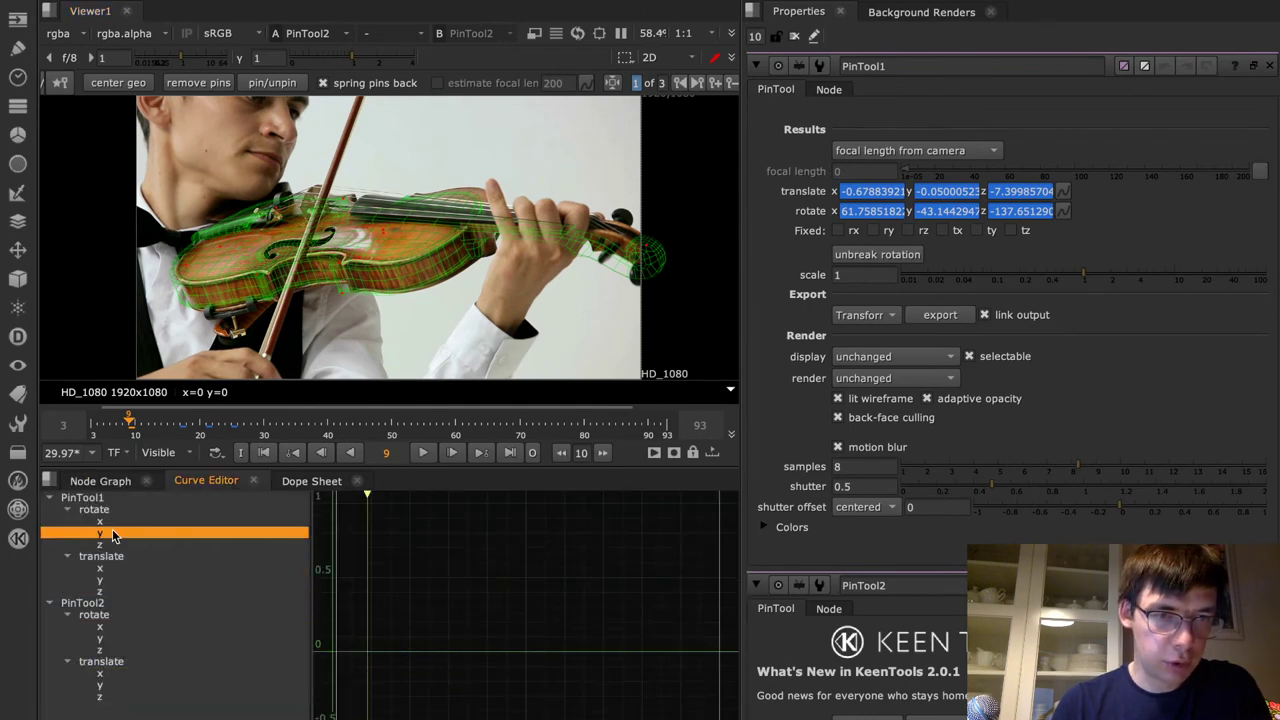
click(106, 523)
click(105, 545)
click(100, 521)
click(98, 509)
key(f)
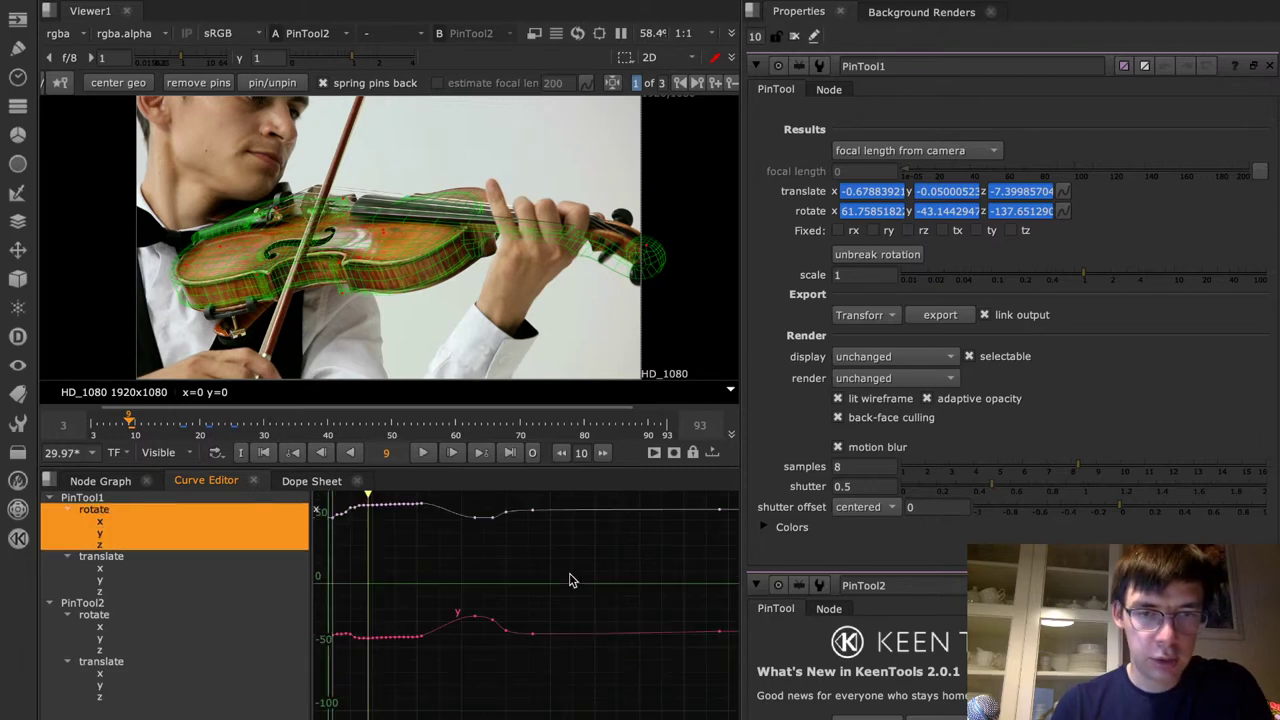
scroll(483, 617, up, 3)
scroll(483, 618, down, 2)
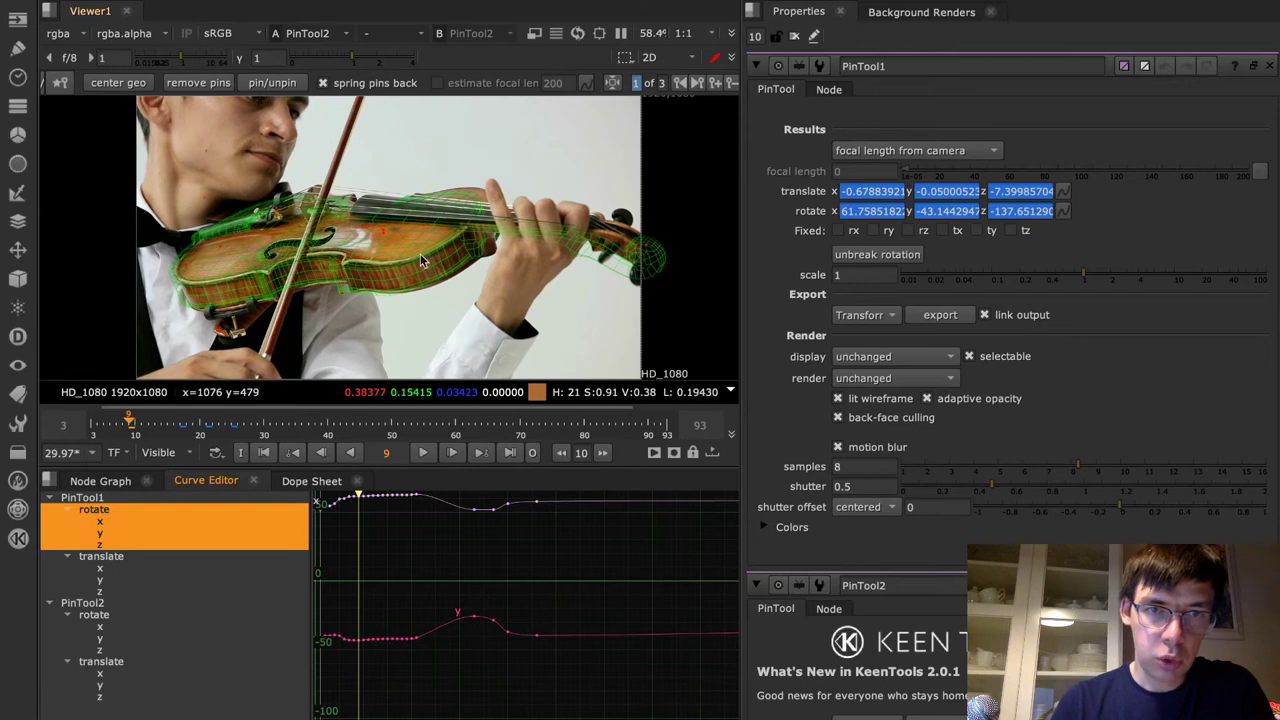
Rotate PinTool2's violin model far off the footage at the frame 21 keyframe, undoing the first attempt and repeating it
click(205, 430)
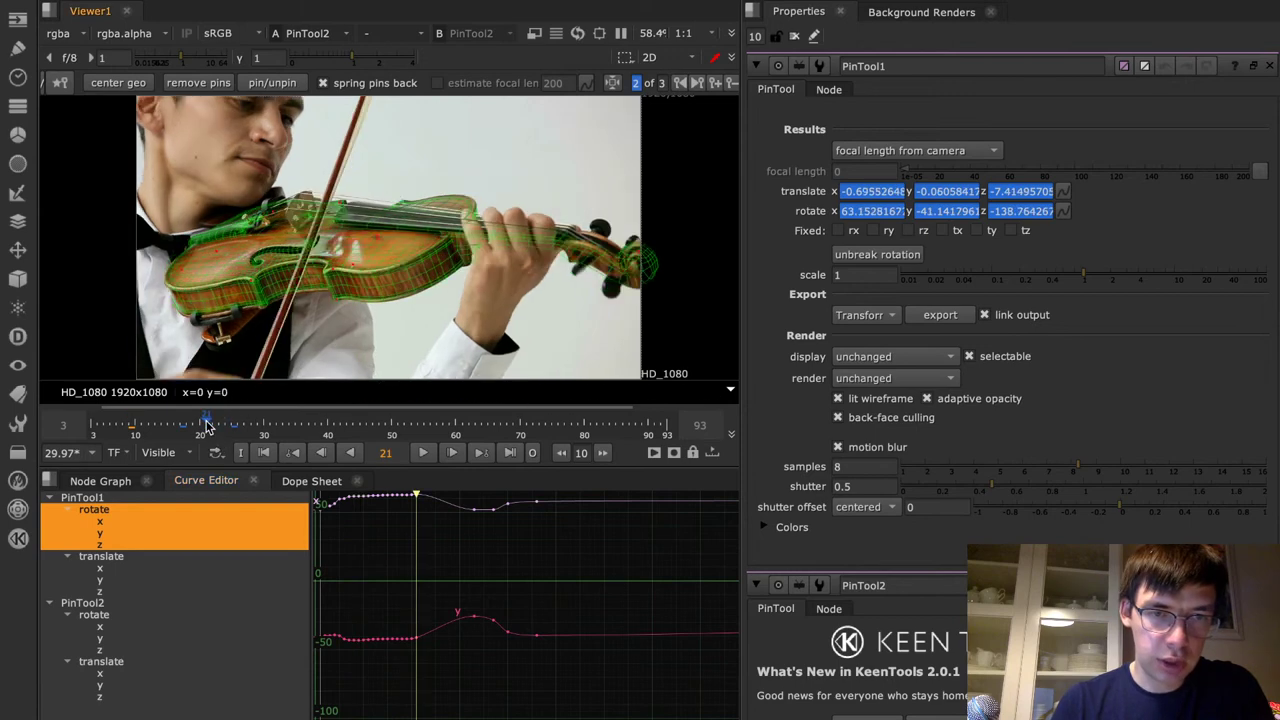
mouse_move(621, 233)
mouse_down()
mouse_move(472, 84)
mouse_move(317, 82)
mouse_move(618, 236)
mouse_up()
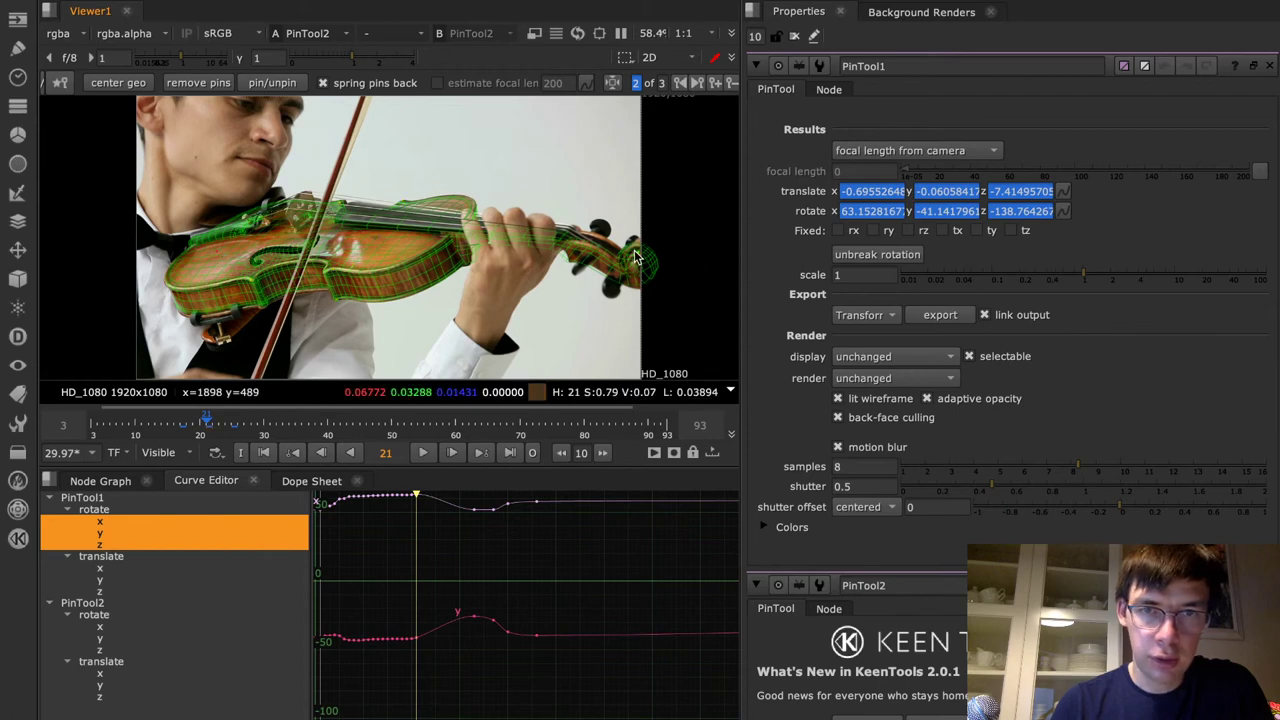
drag(345, 276, 387, 163)
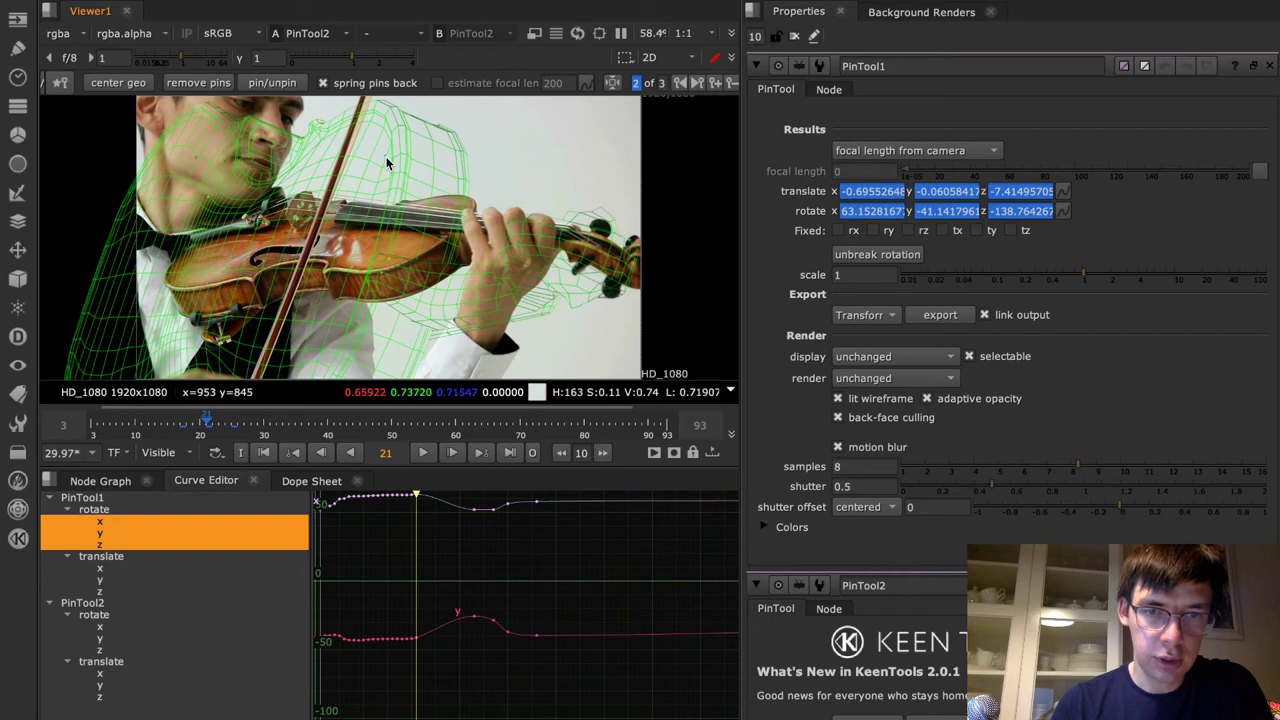
key(ctrl+z)
drag(350, 265, 381, 193)
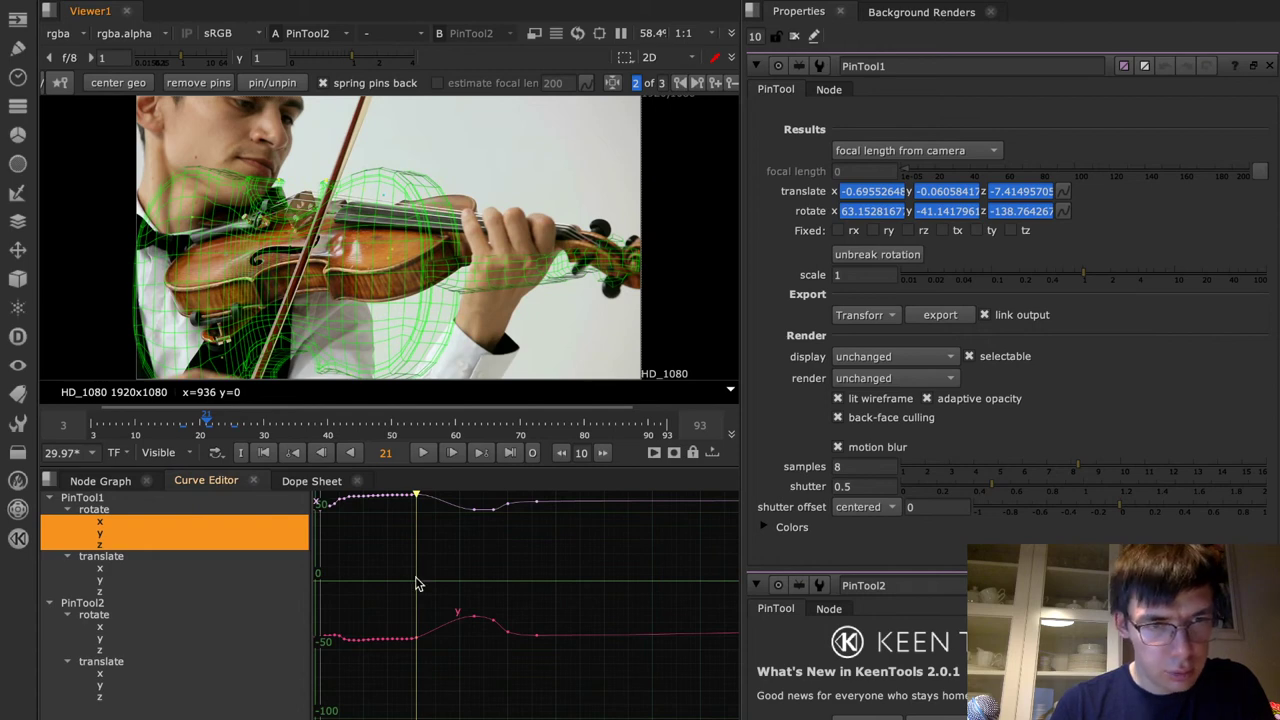
Display PinTool2's x, y and z rotate curves in the Curve Editor, fit them in view and examine their shape
scroll(417, 580, up, 1)
scroll(417, 580, up, 1)
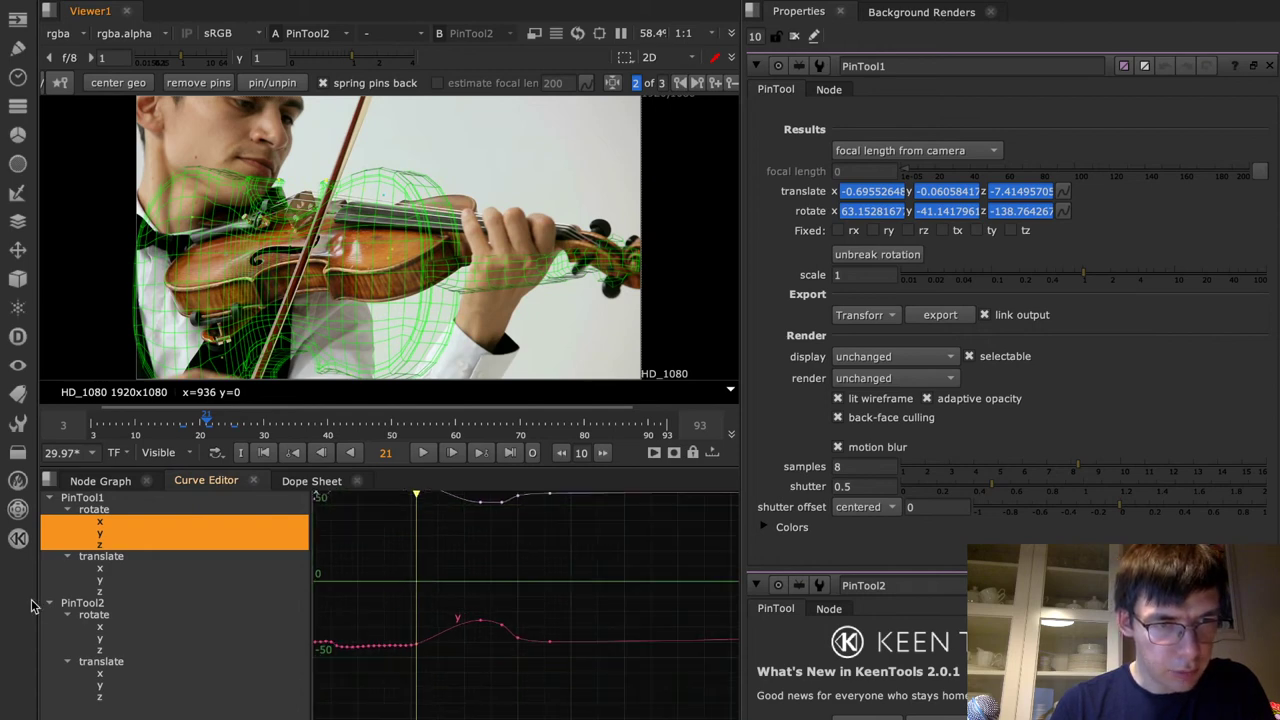
click(109, 620)
scroll(396, 591, up, 3)
scroll(392, 591, down, 3)
key(f)
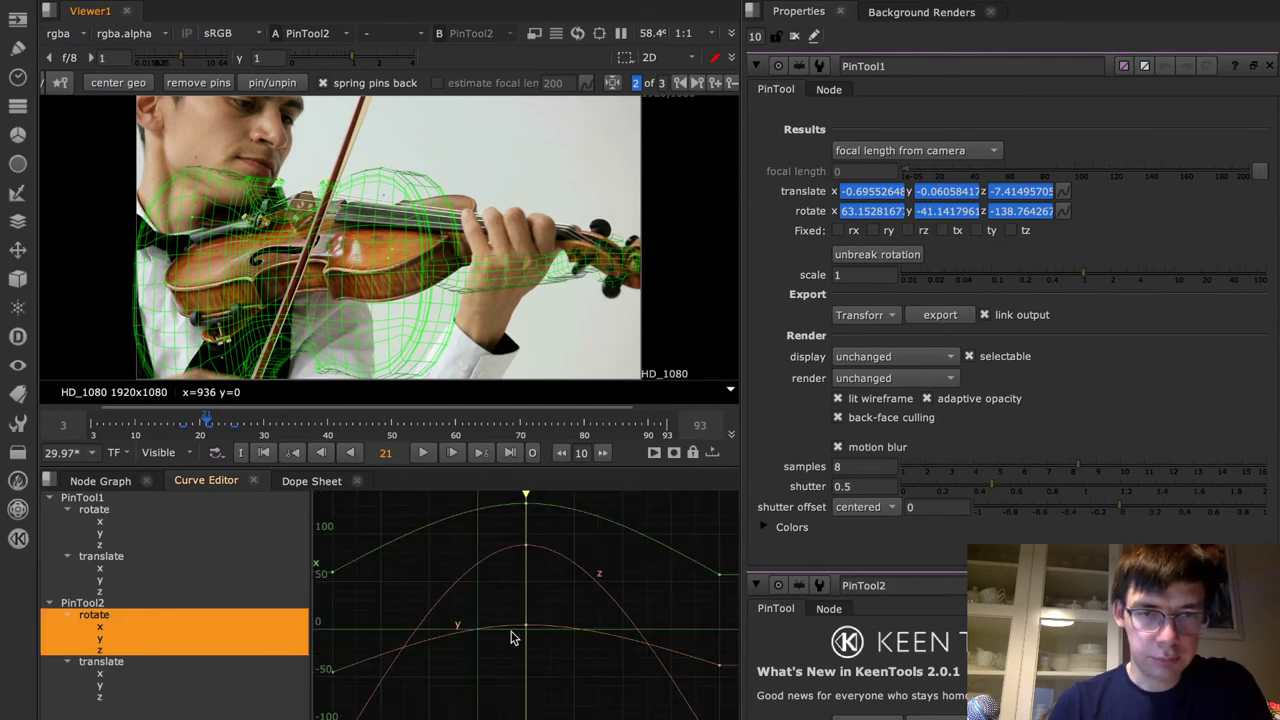
scroll(512, 637, down, 2)
scroll(512, 638, up, 1)
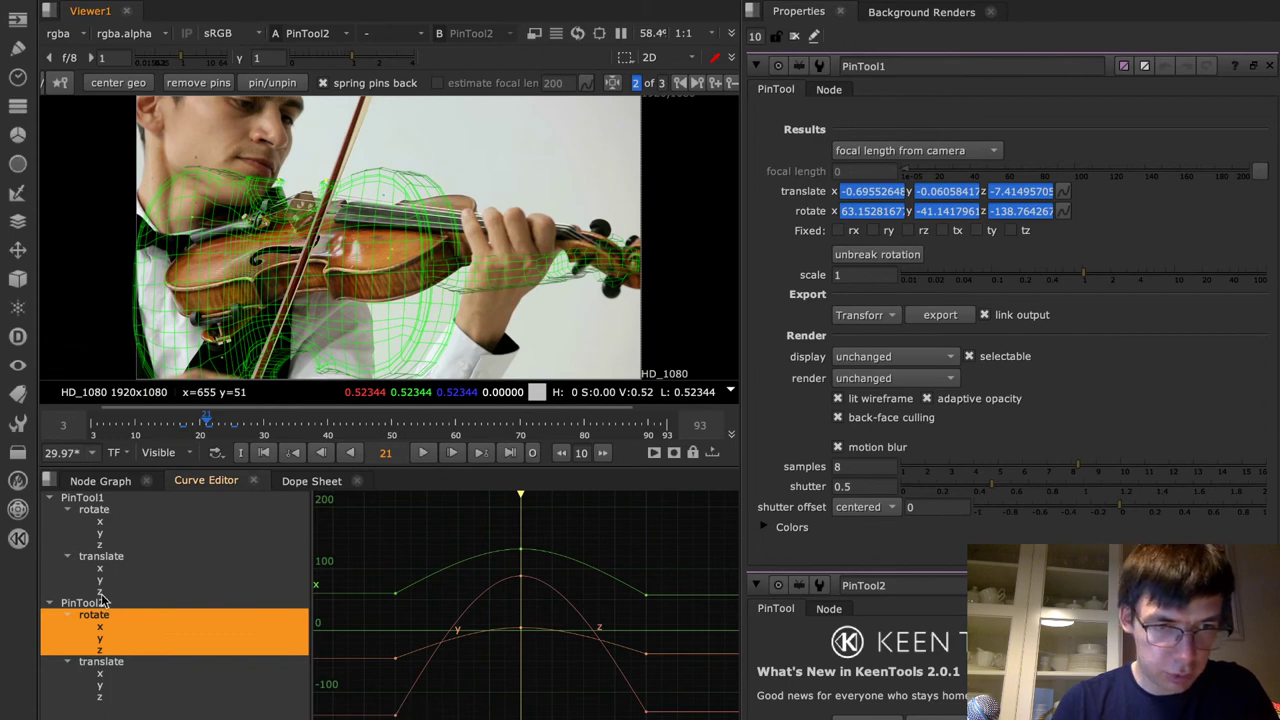
Inspect PinTool2's rotate curves one at a time, ending with the z curve fitted in view
click(100, 627)
click(104, 638)
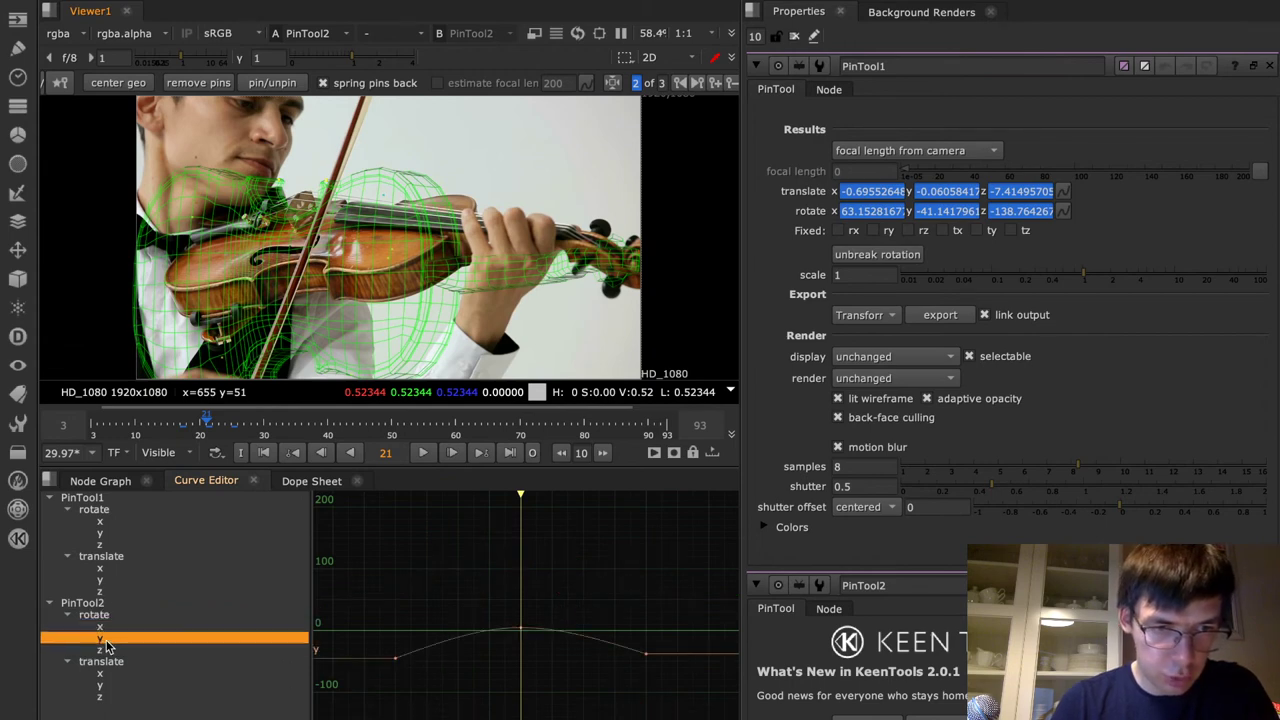
click(104, 650)
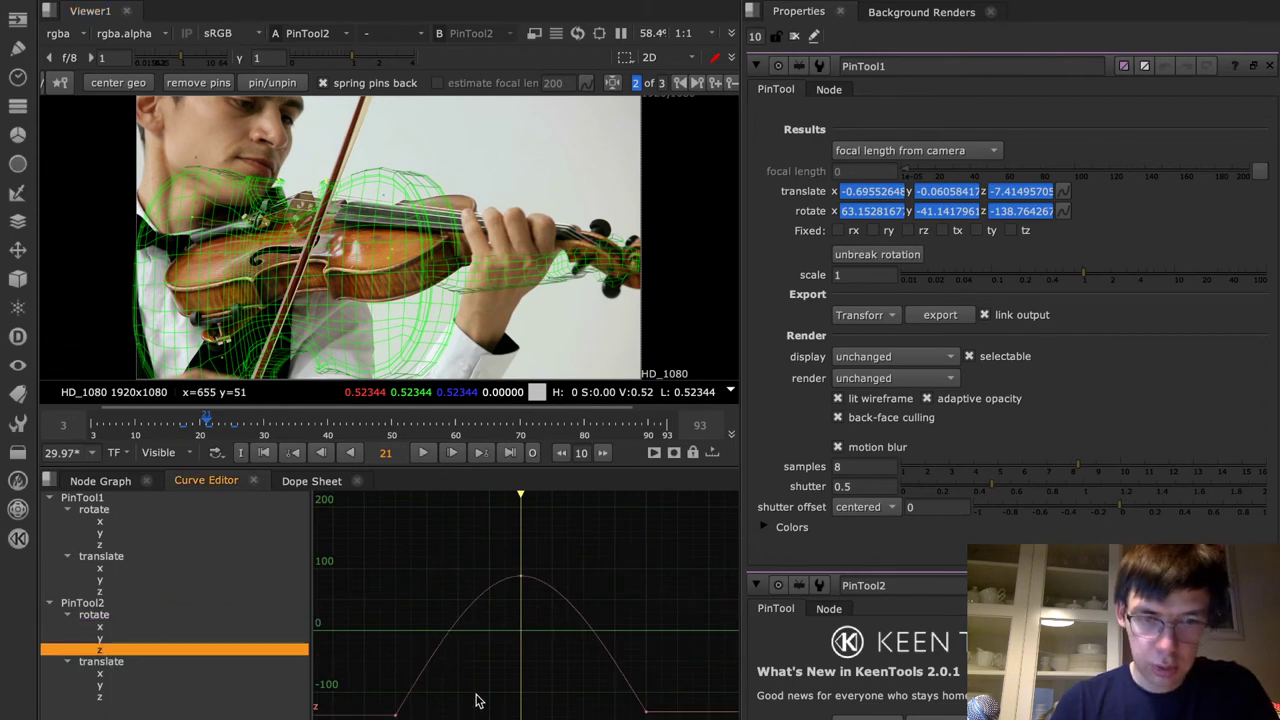
key(f)
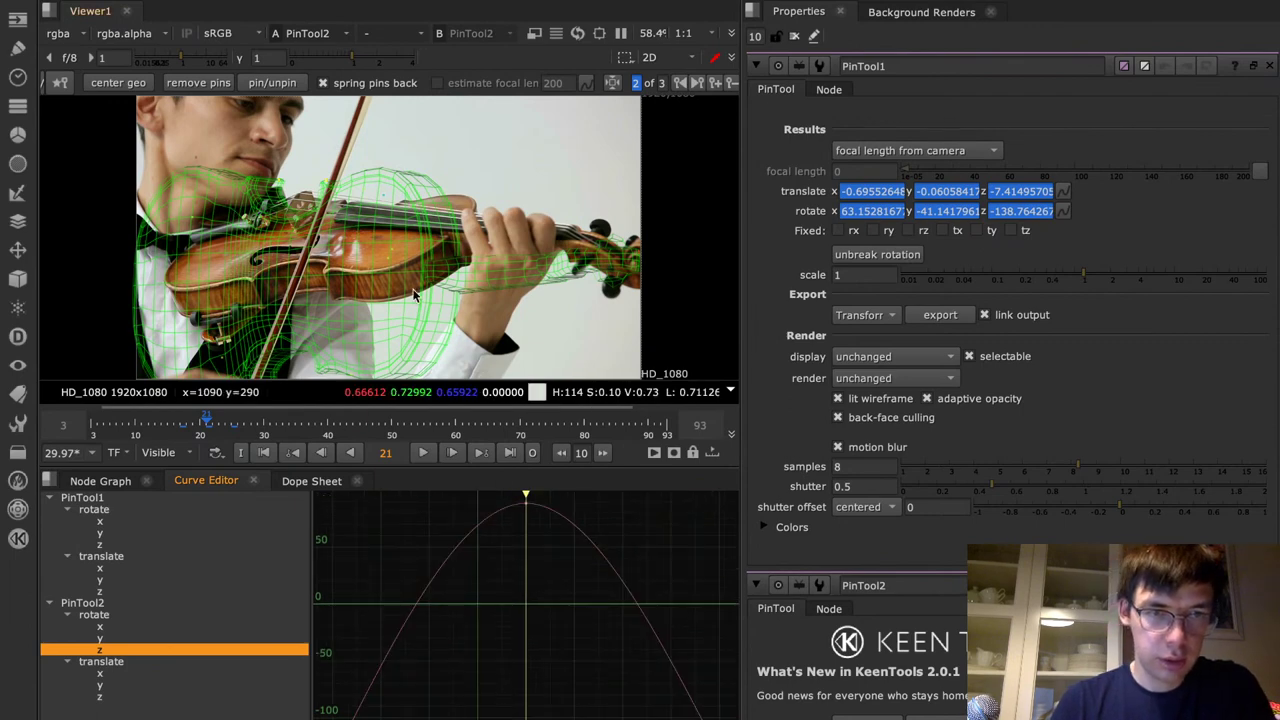
Turn the misaligned violin model further at frame 21 to exaggerate the swing in PinTool2's z rotation curve
drag(326, 179, 212, 260)
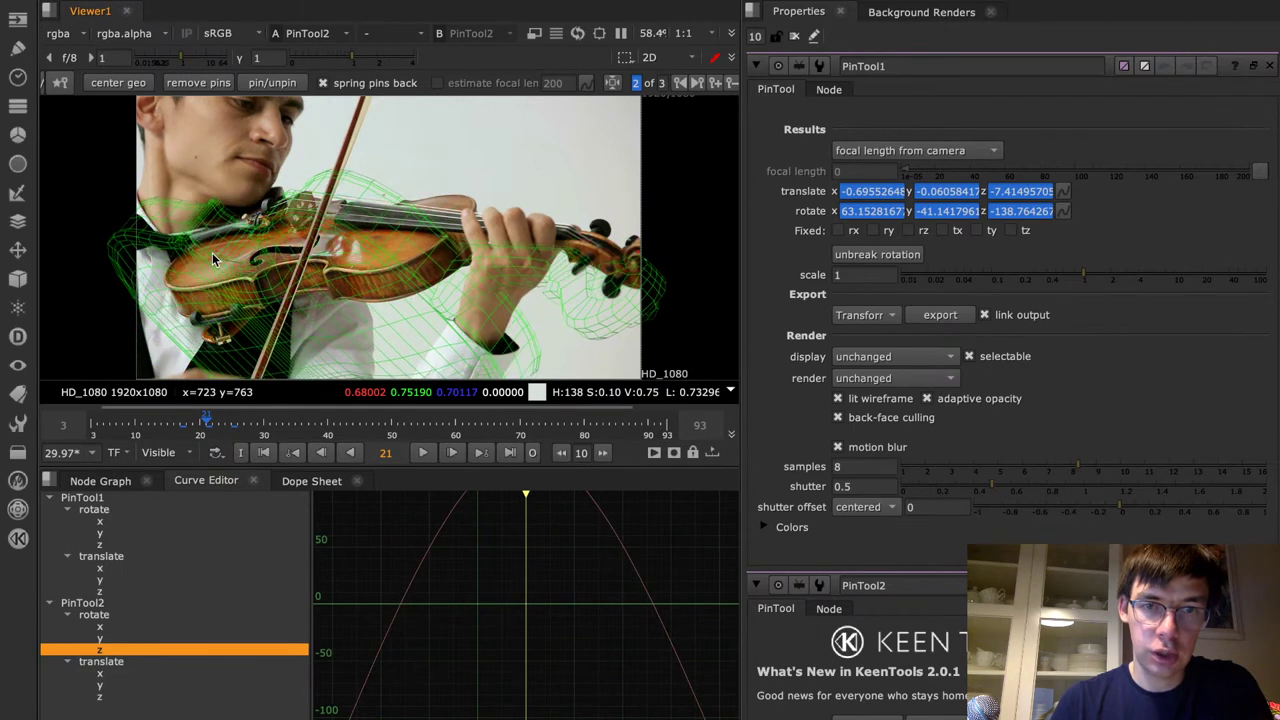
scroll(457, 672, down, 3)
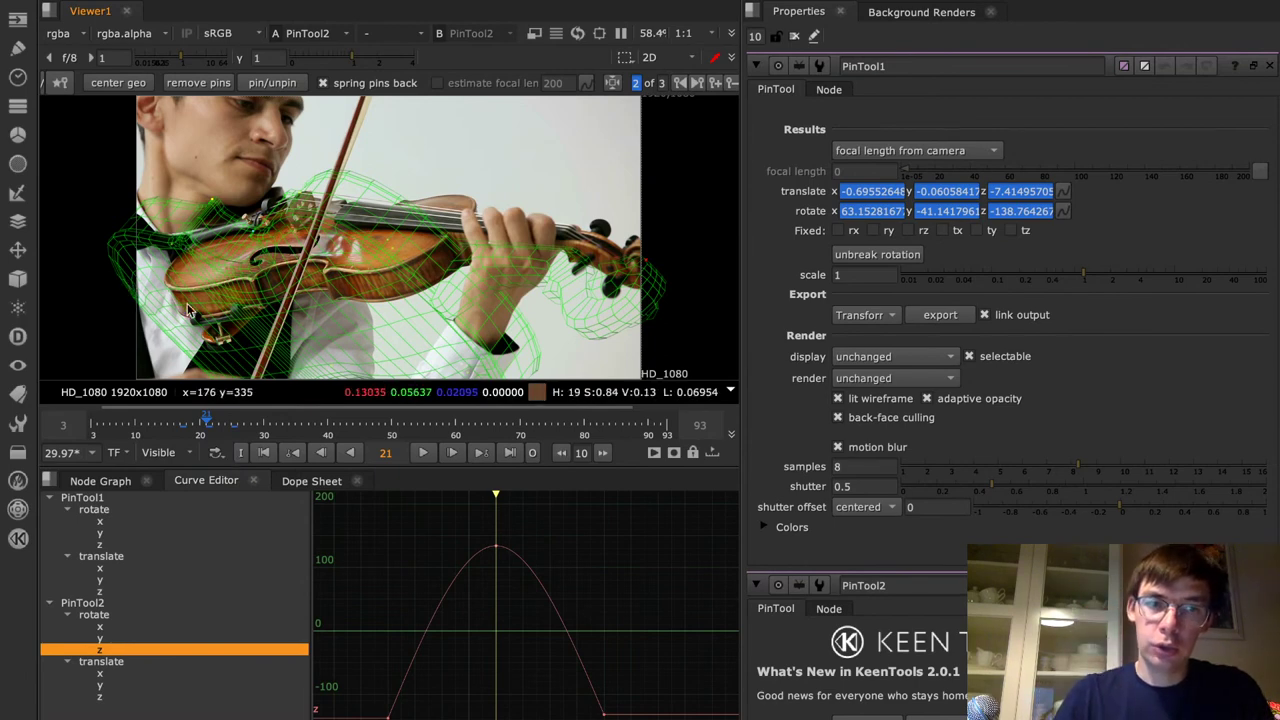
mouse_move(226, 423)
mouse_down()
mouse_move(195, 428)
mouse_move(208, 431)
mouse_up()
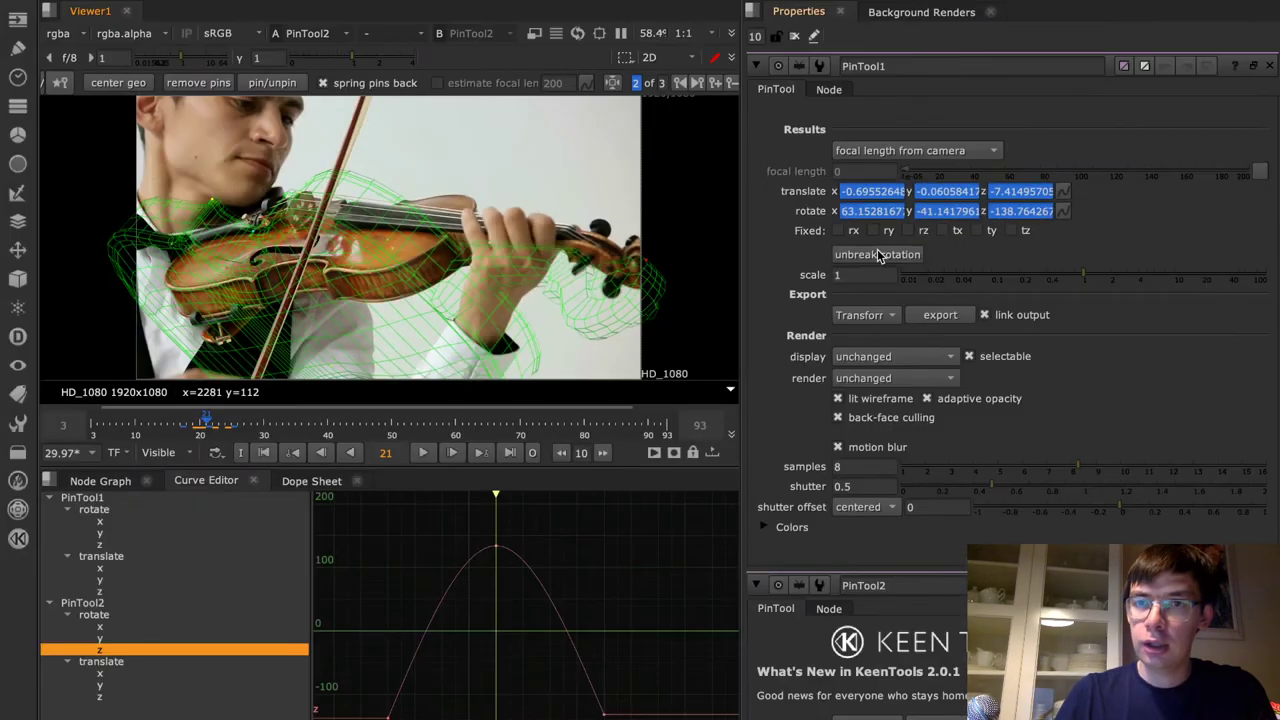
Apply unbreak rotation to PinTool1 before and after raising PinTool2's z rotation key at frame 21 to about 240 degrees
click(878, 255)
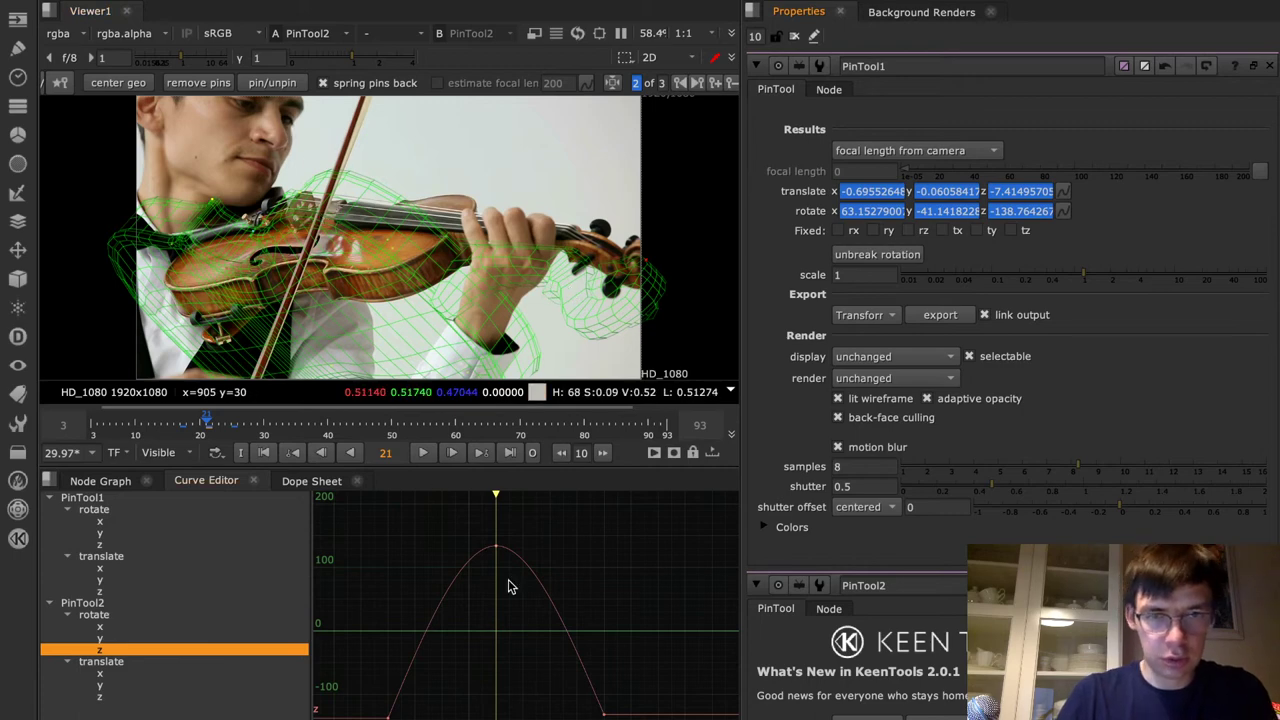
drag(496, 548, 497, 487)
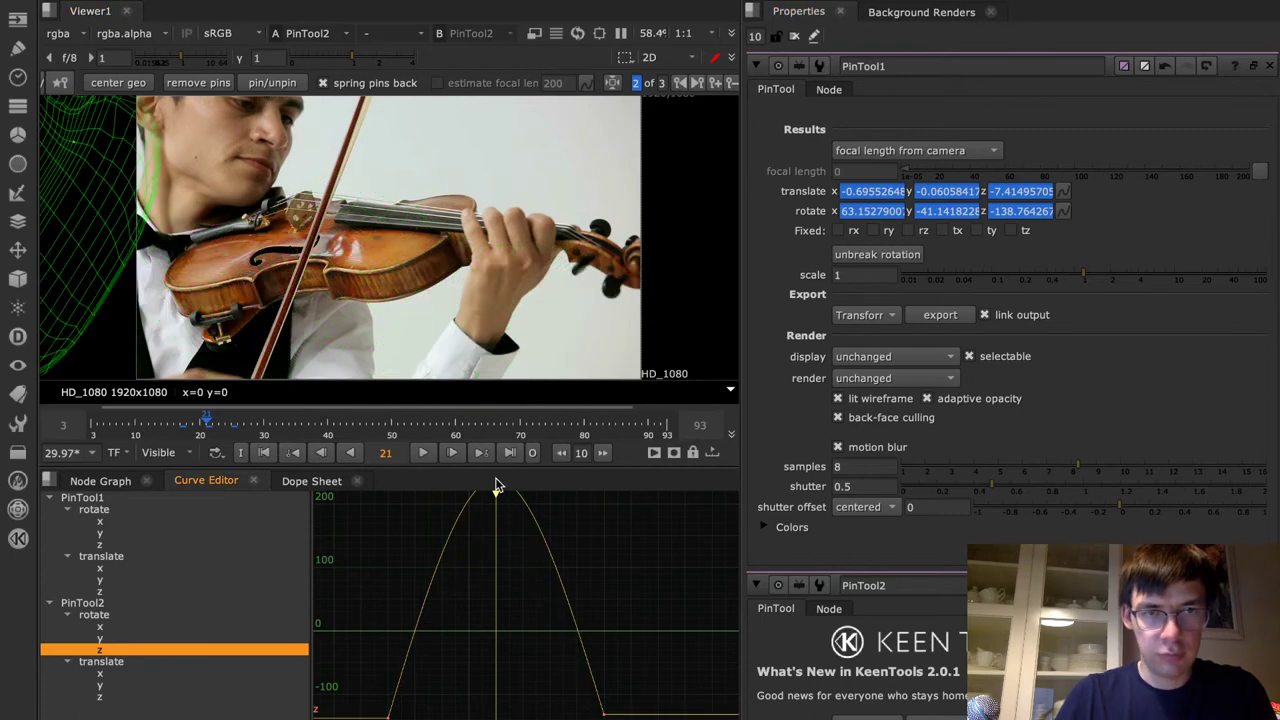
scroll(514, 543, down, 3)
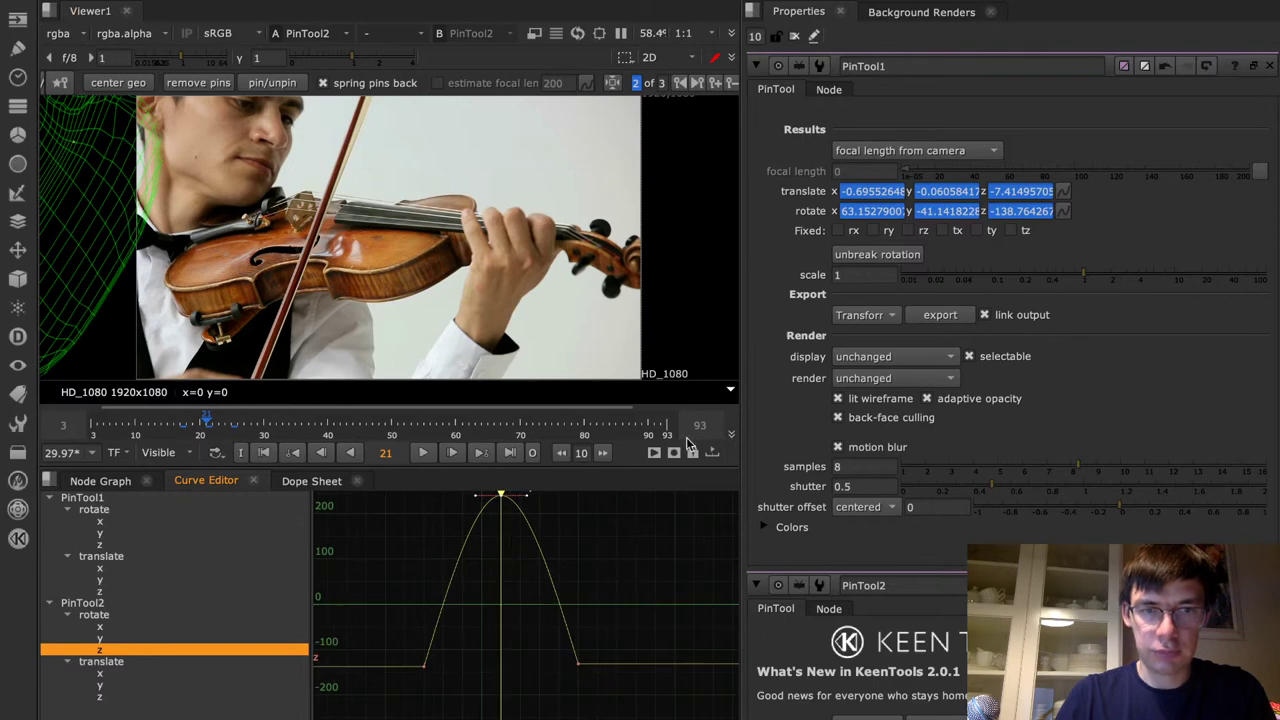
click(893, 255)
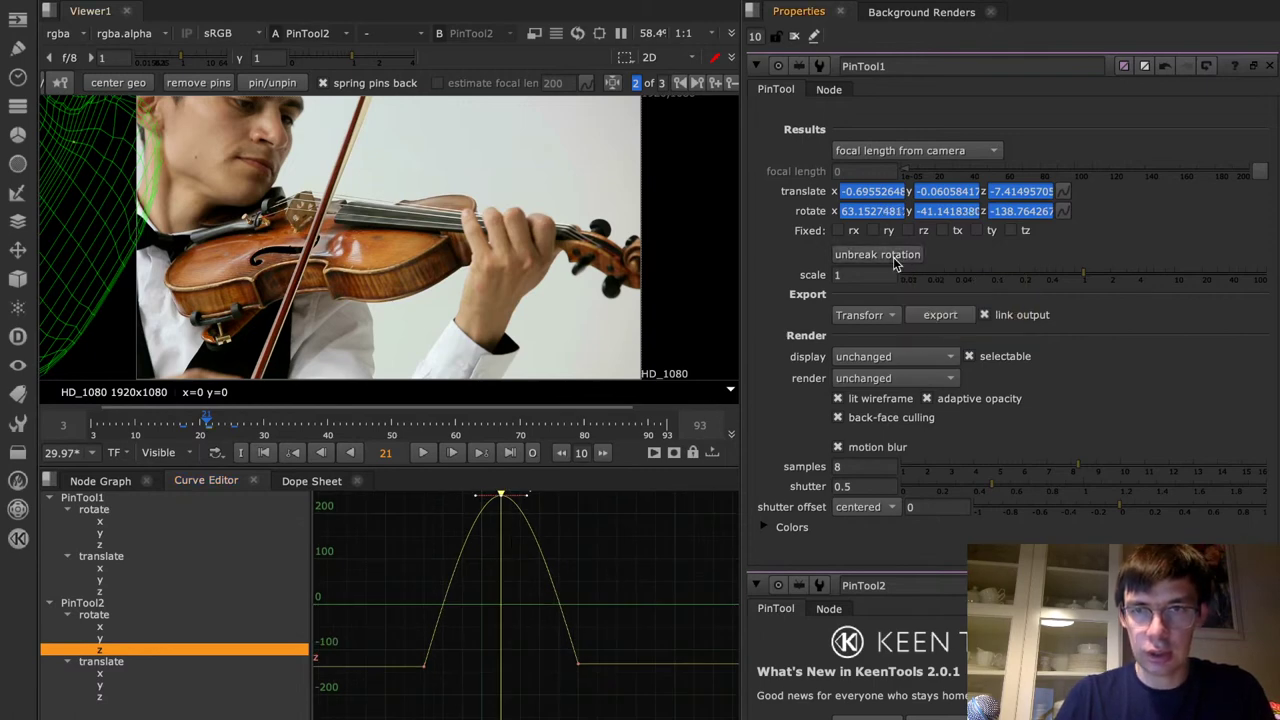
Bring up PinTool2's properties from the node graph and return to the Curve Editor
click(100, 497)
click(100, 481)
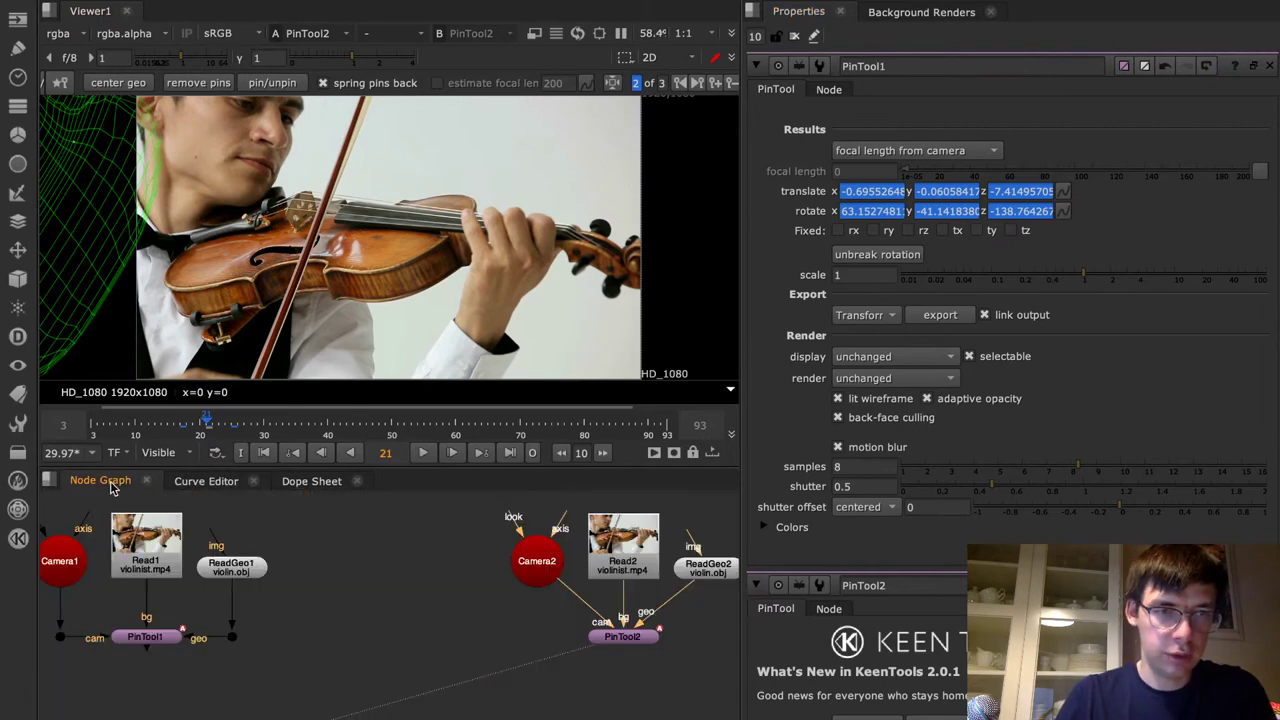
double_click(624, 637)
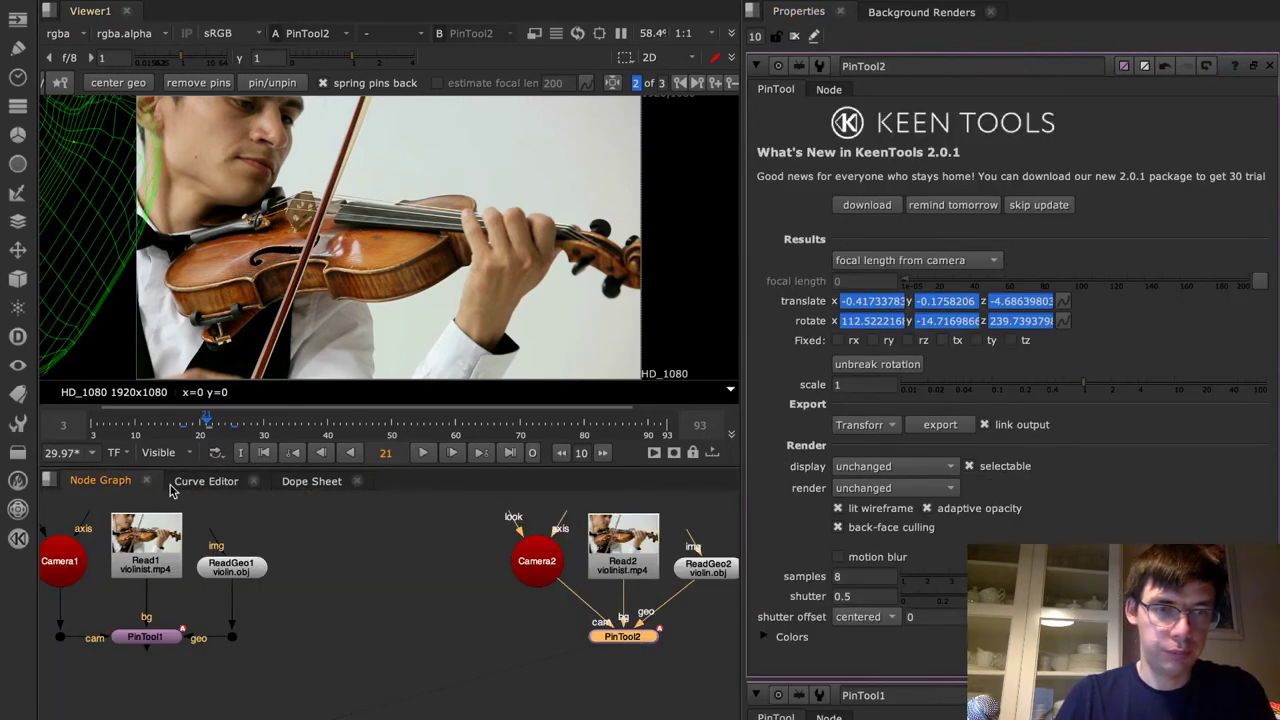
click(209, 481)
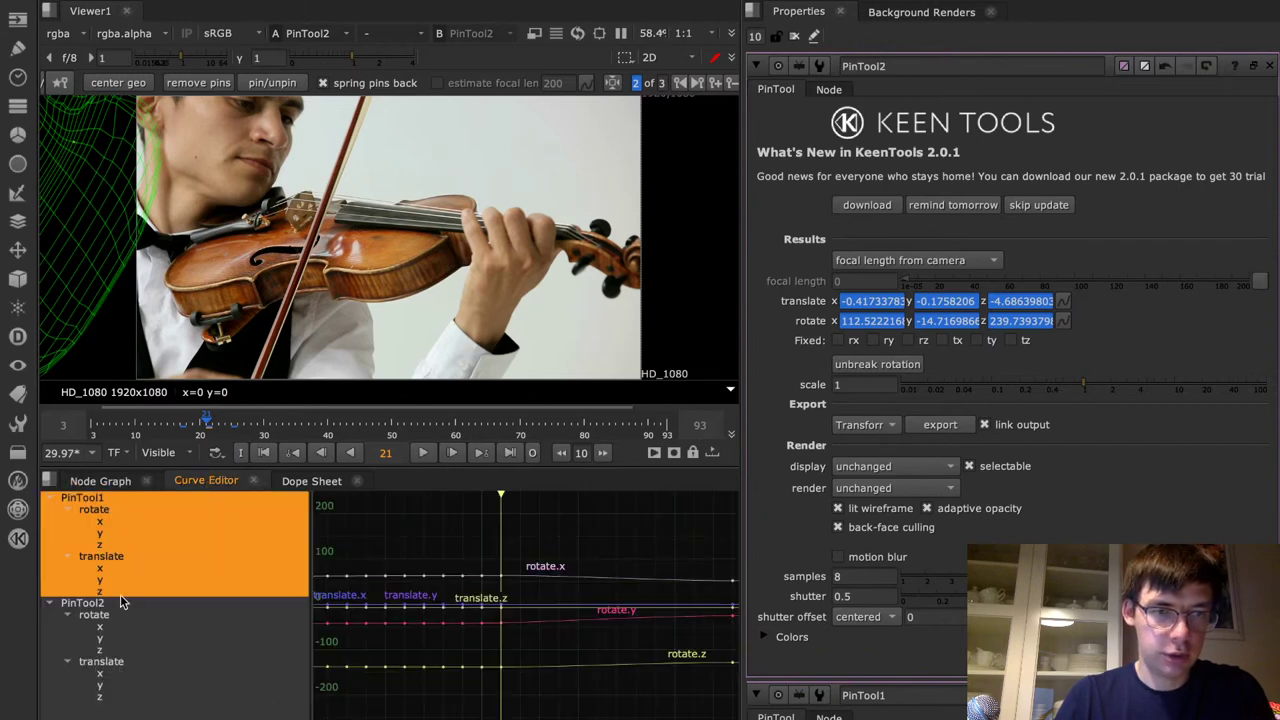
Compare PinTool1's rotate curves with PinTool2's, collapsing the PinTool1 entry and fitting PinTool2's rotate curves in view
click(97, 515)
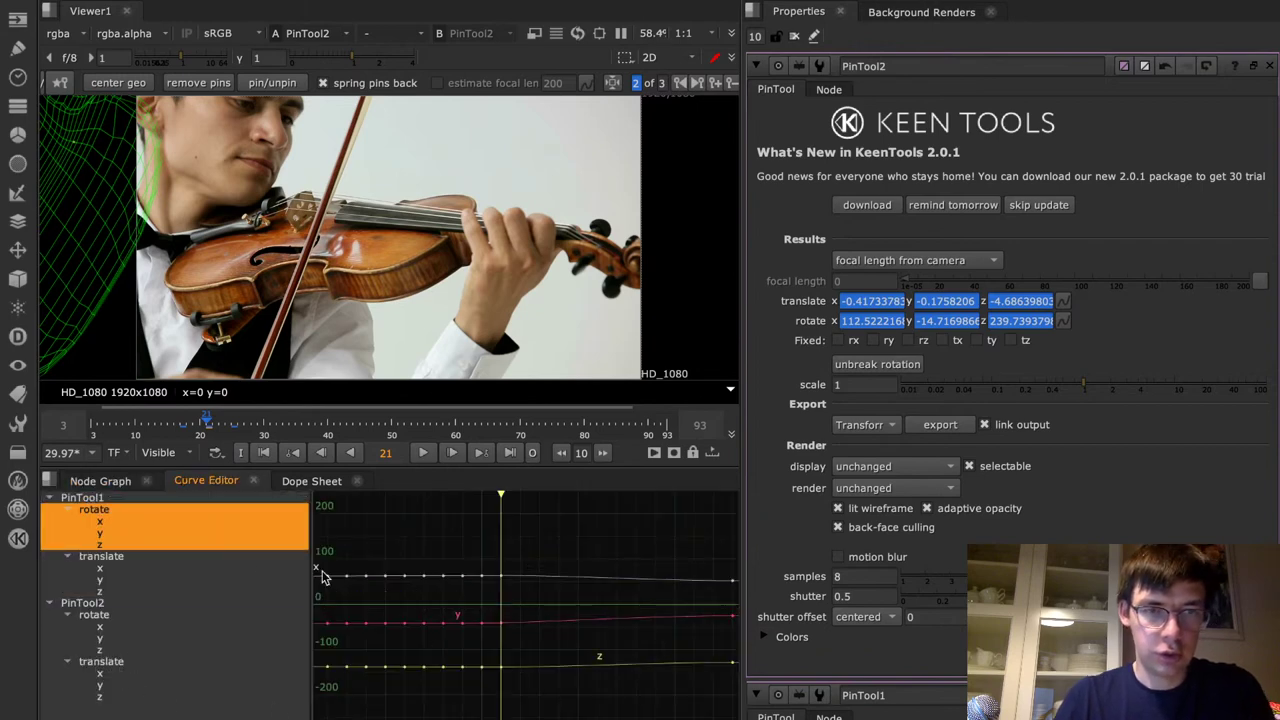
key(f)
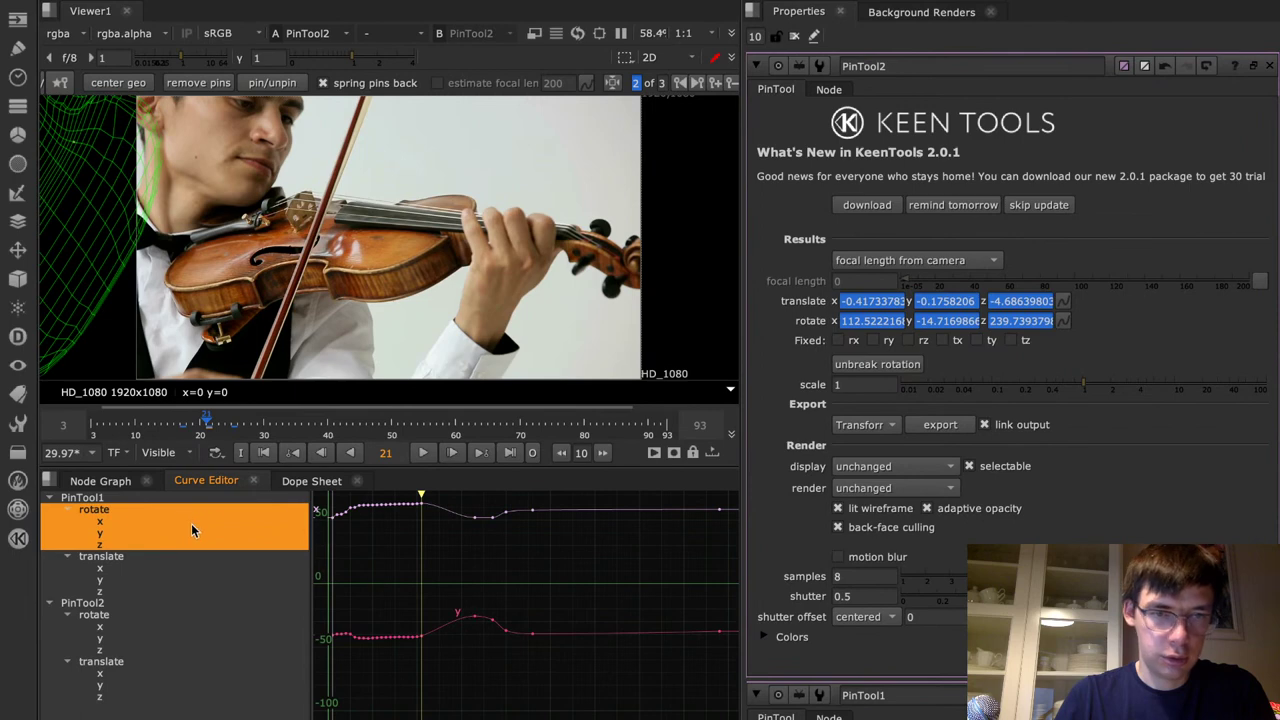
click(50, 498)
click(98, 522)
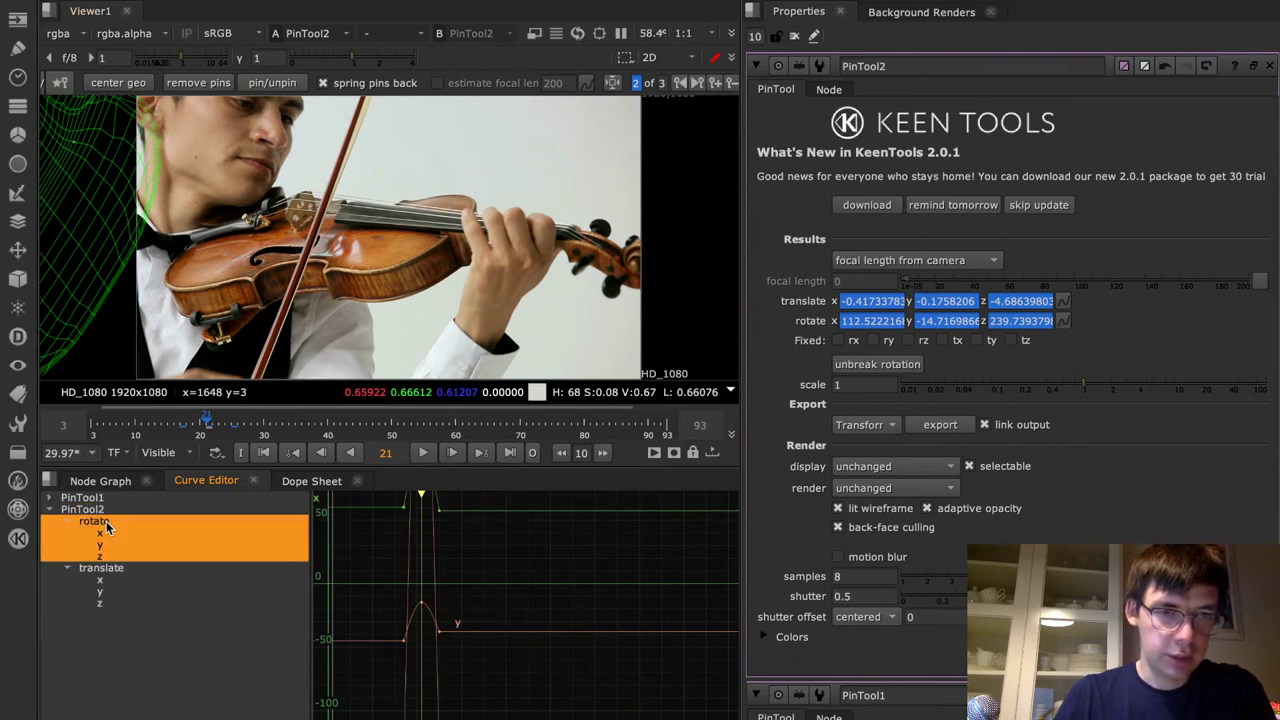
key(f)
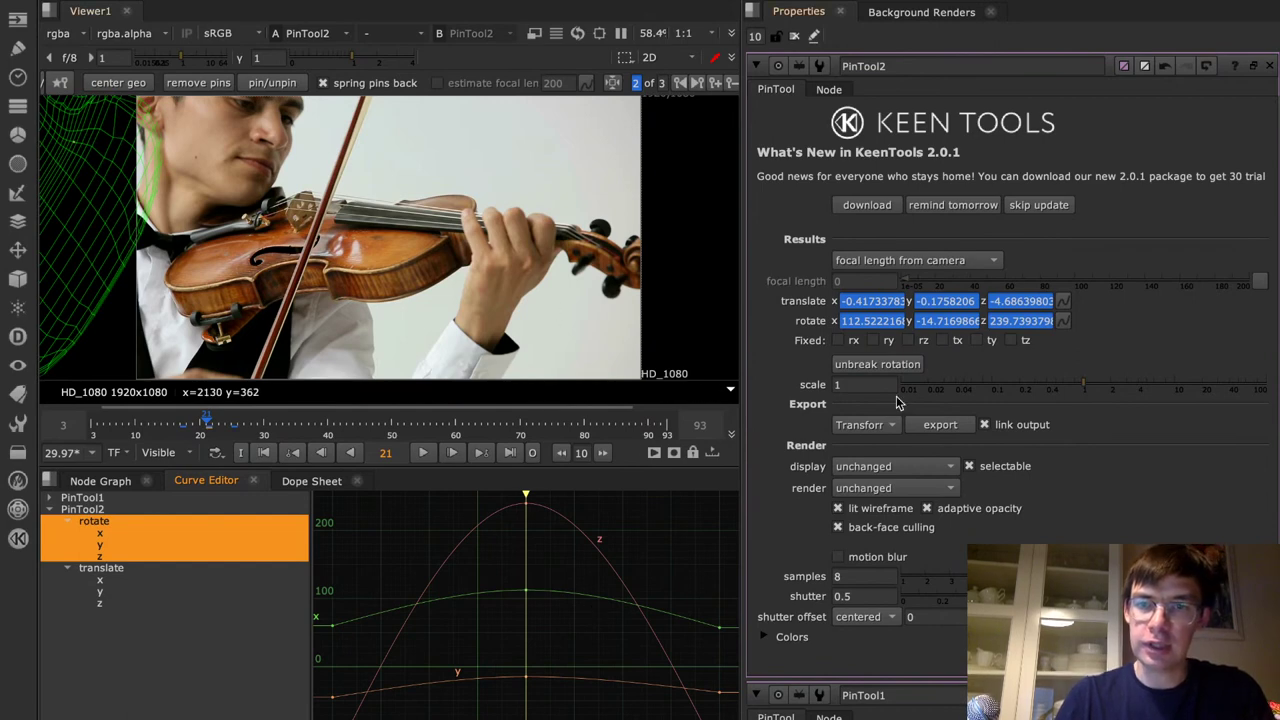
Apply unbreak rotation to PinTool2, undo it to compare the z curve, and apply it again
click(876, 365)
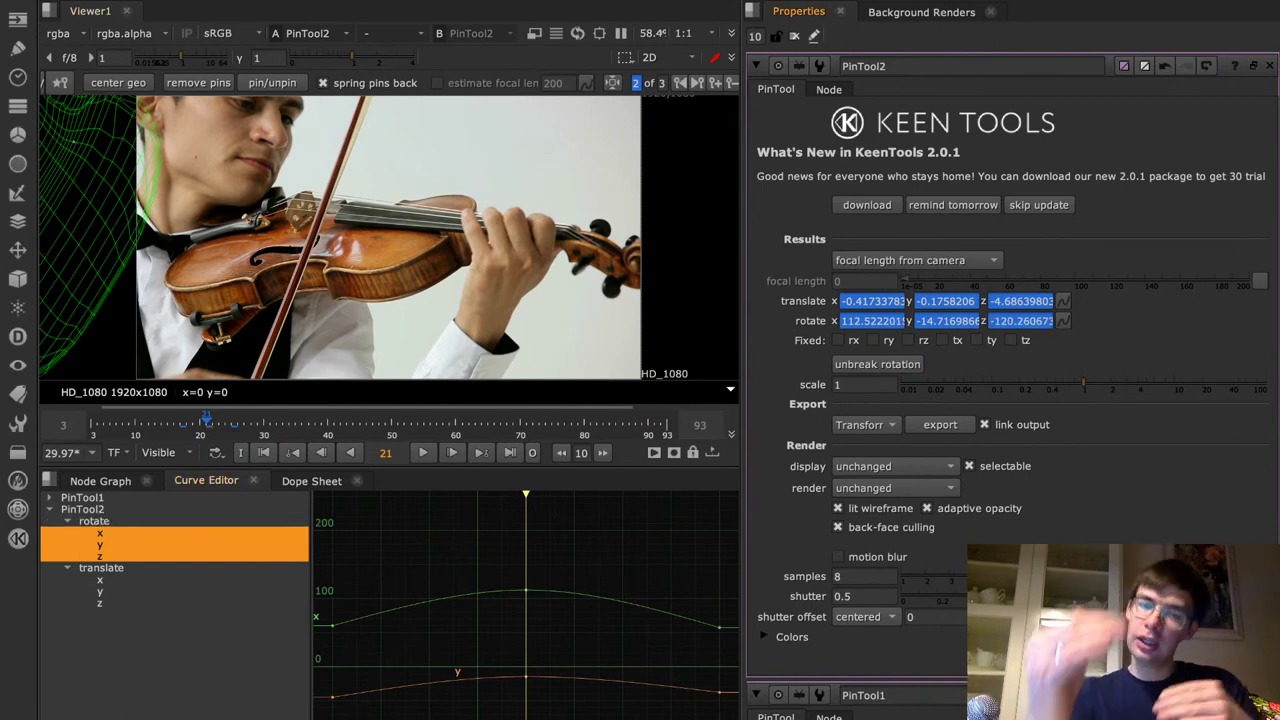
key(ctrl+z)
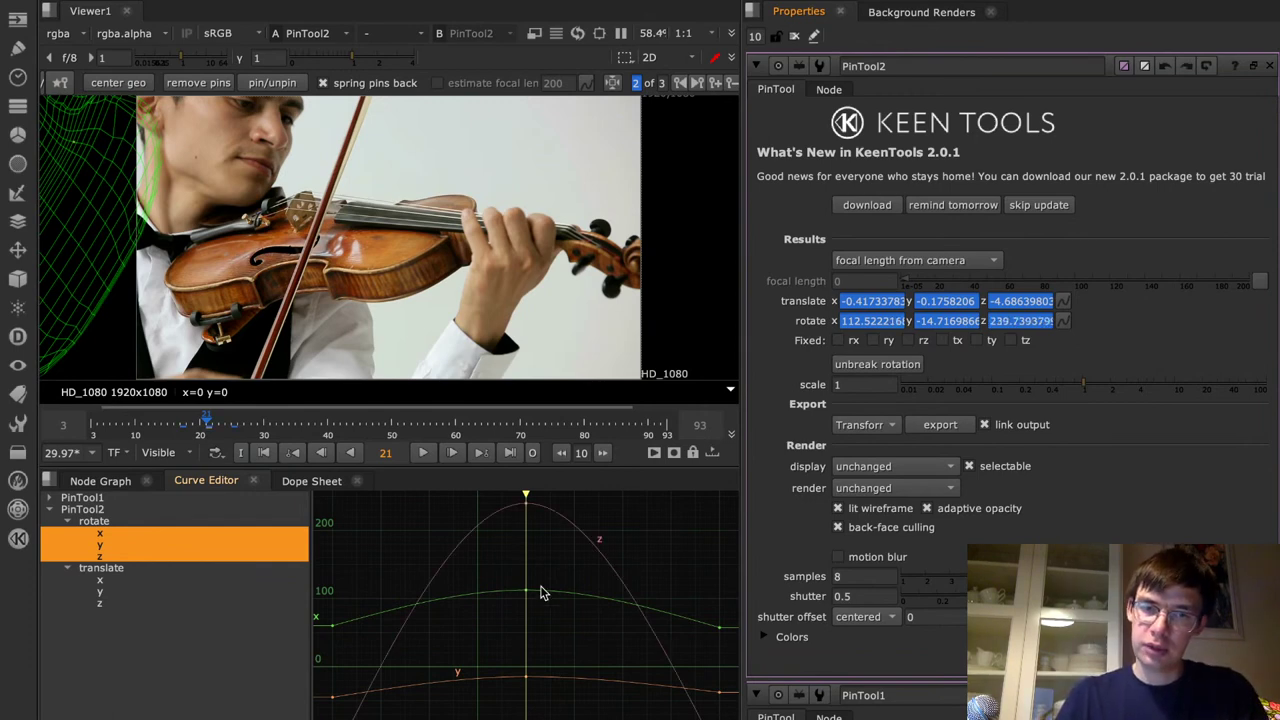
scroll(552, 652, down, 2)
scroll(548, 651, down, 2)
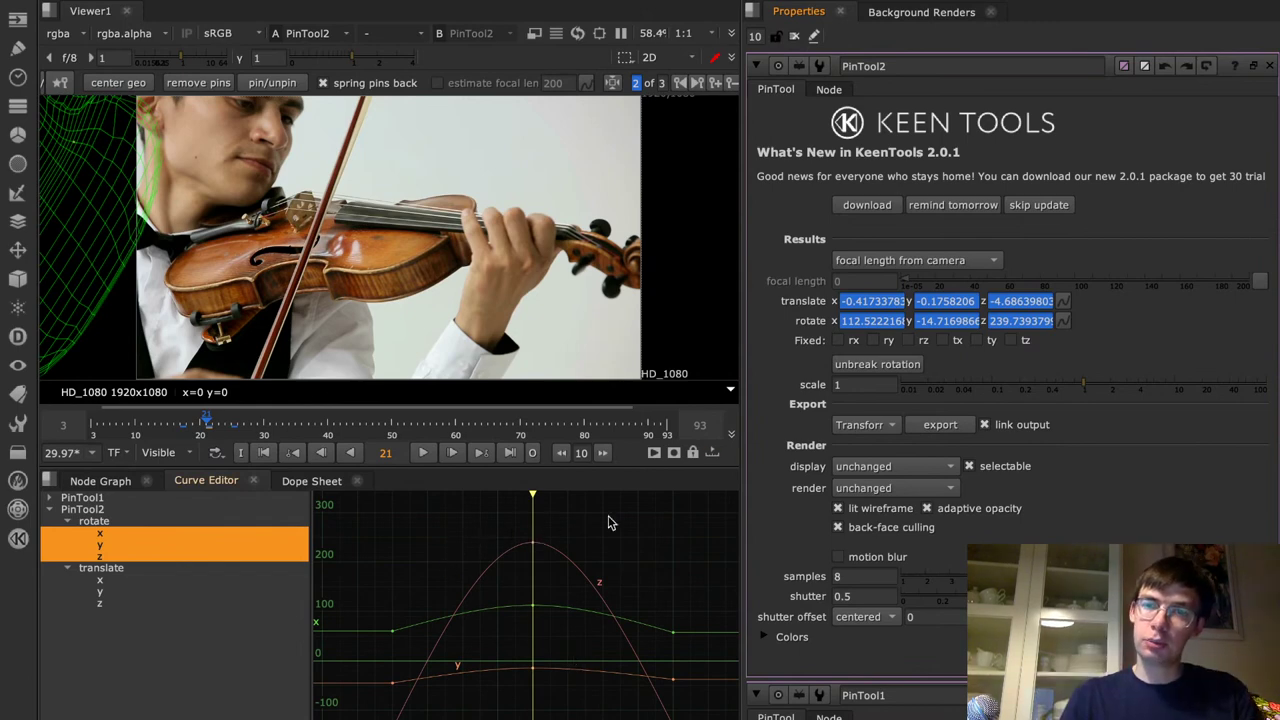
click(878, 364)
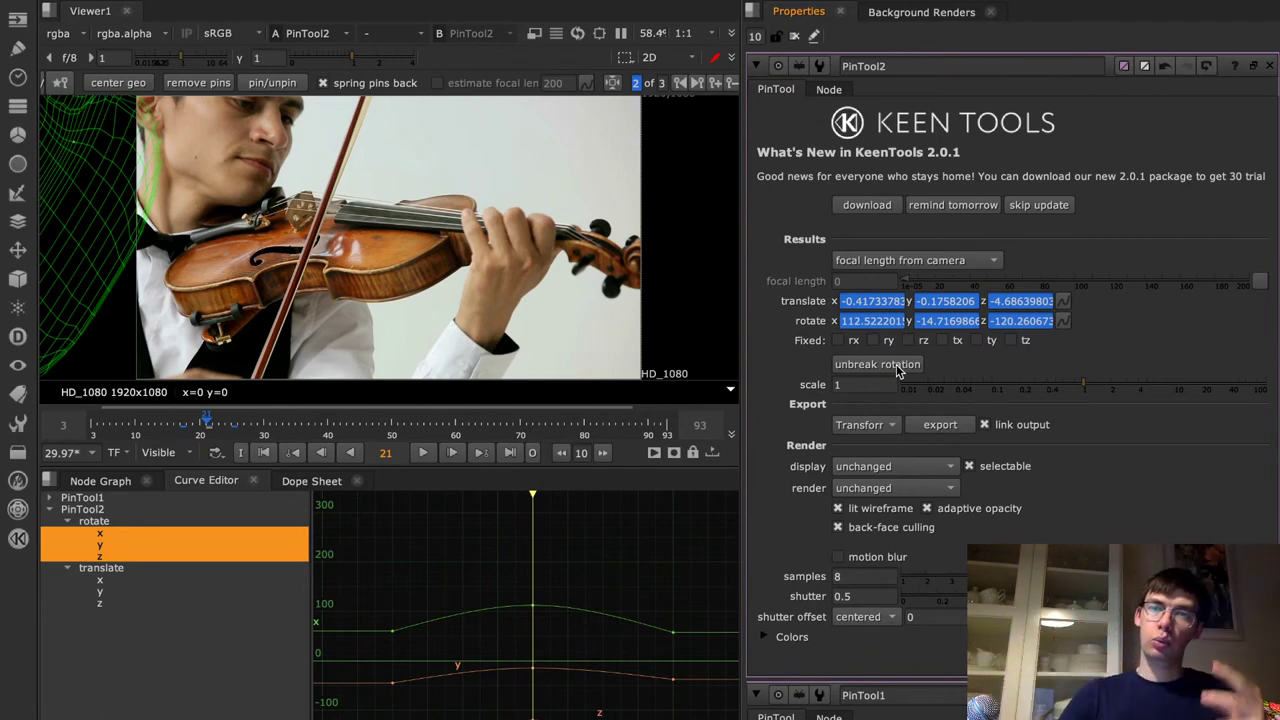
Switch to the Tips & Tricks slide to review the topics, and return to the violin session in Nuke
key(super+Tab)
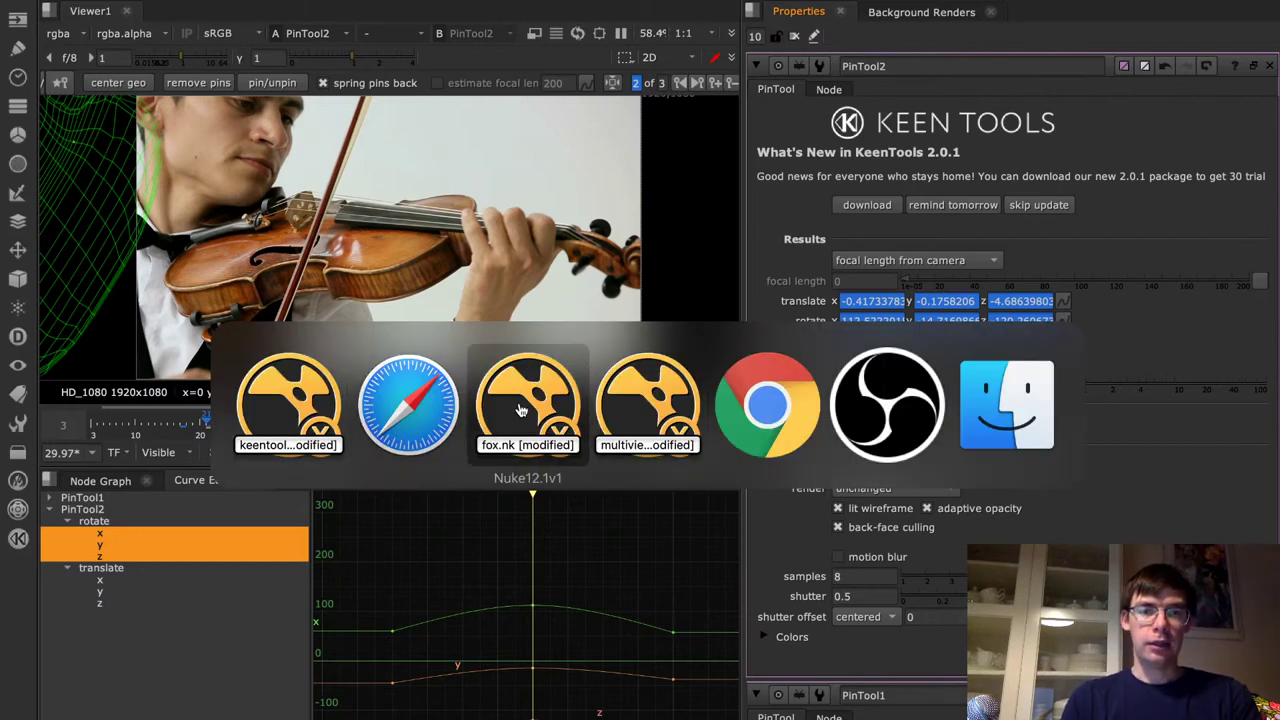
click(404, 415)
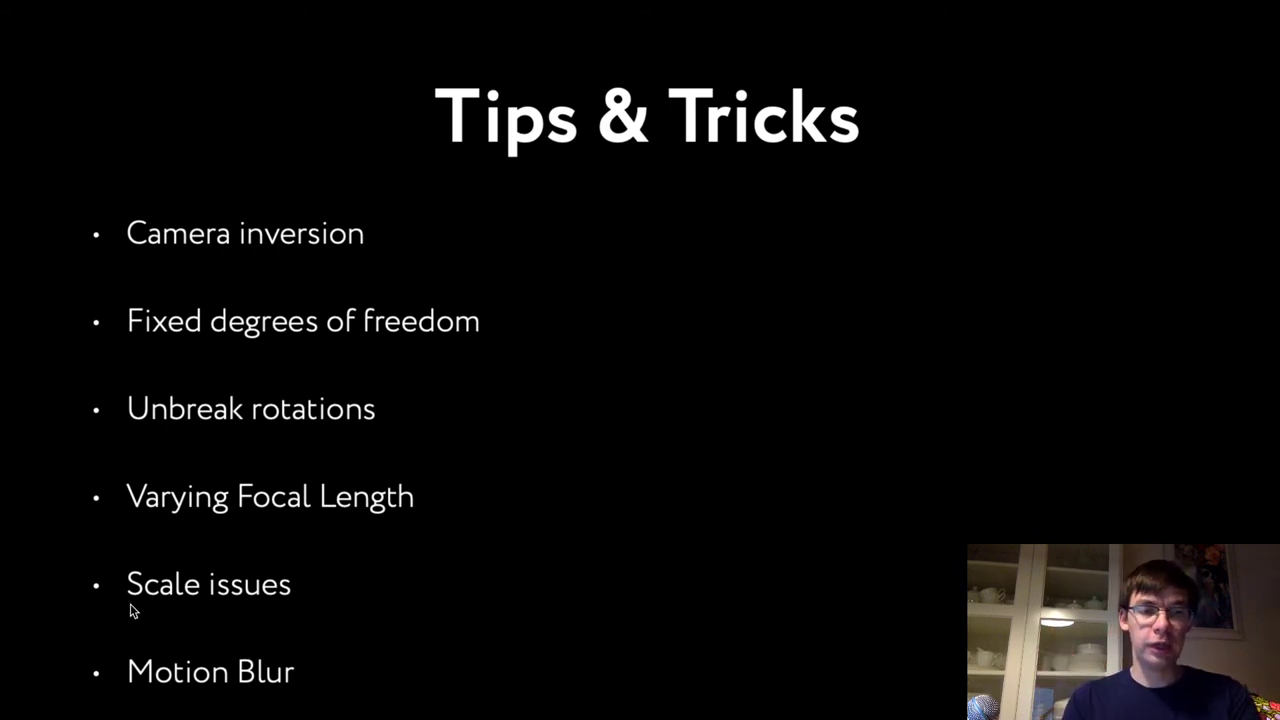
key(super+Tab)
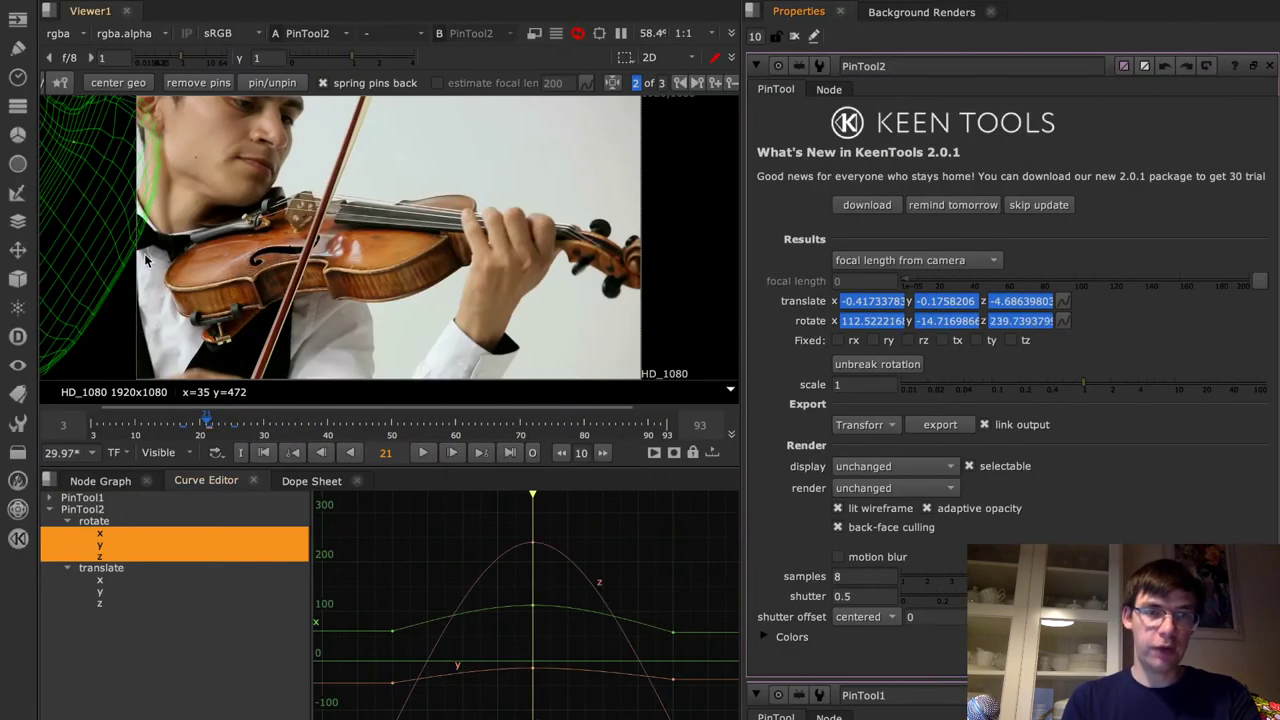
Undo PinTool2's z key and model rotation changes at frame 21, and go to the keyframe at frame 25
key(super+z)
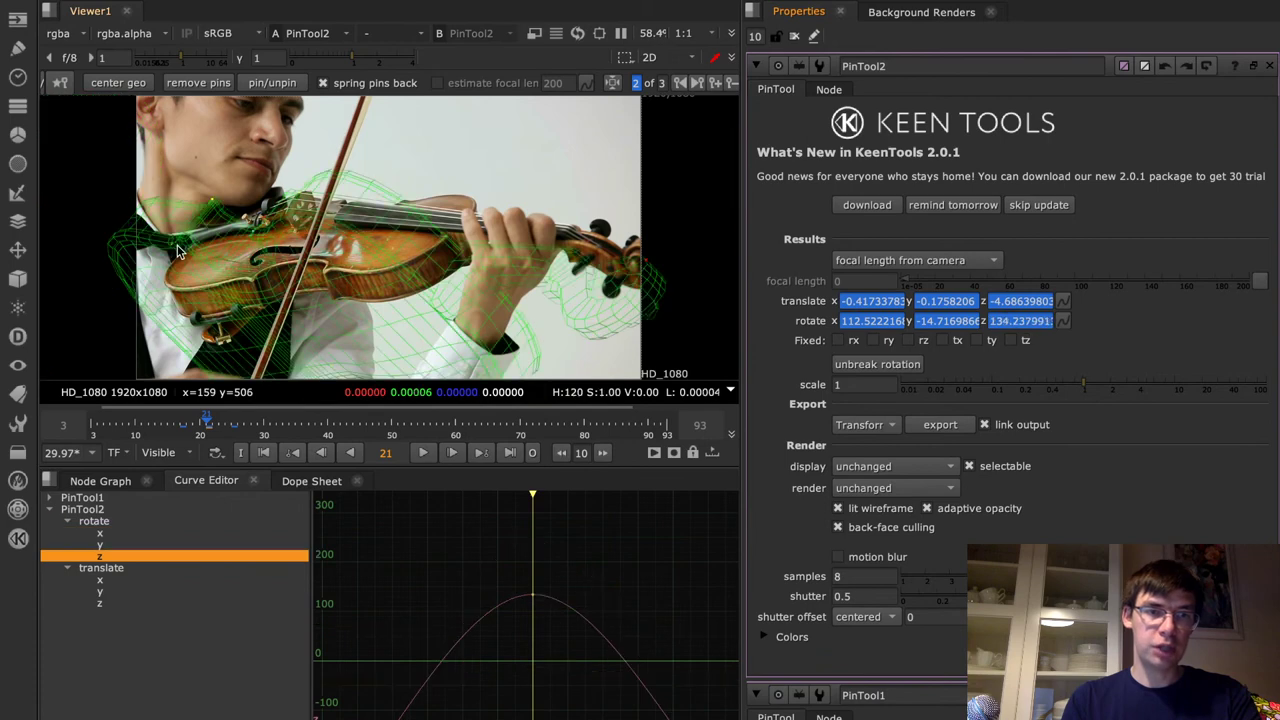
key(super+z)
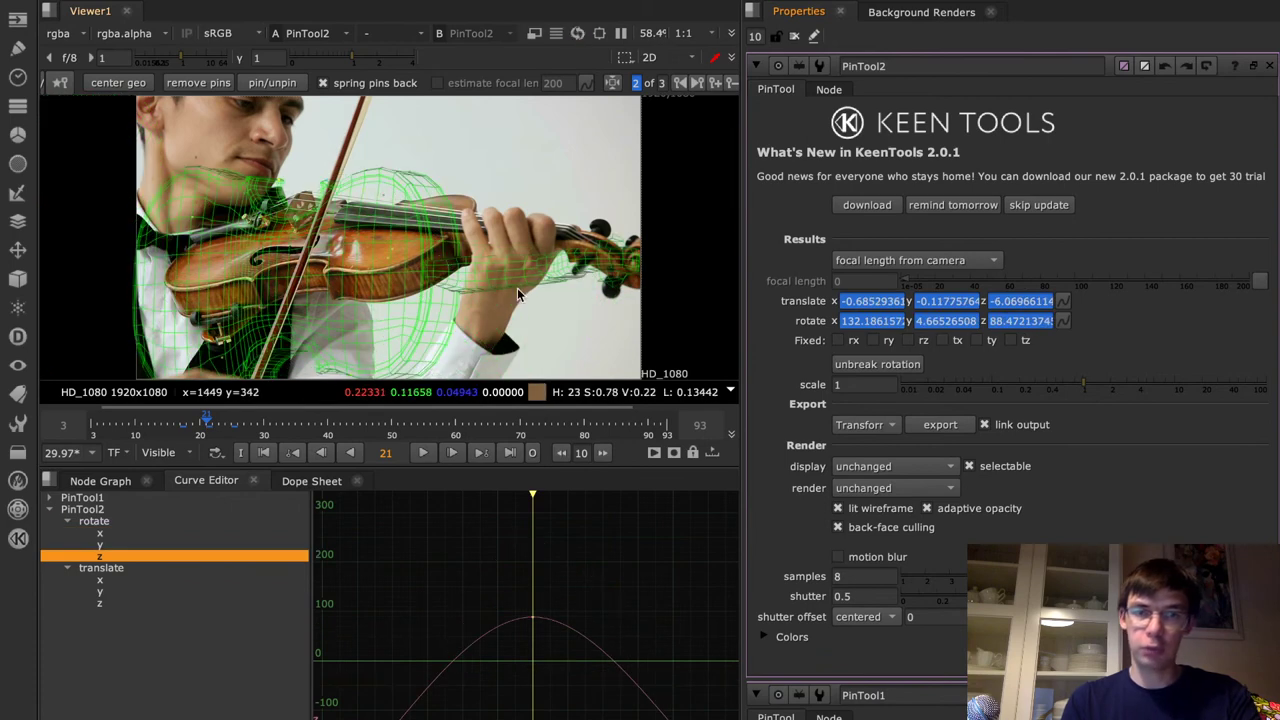
key(super+z)
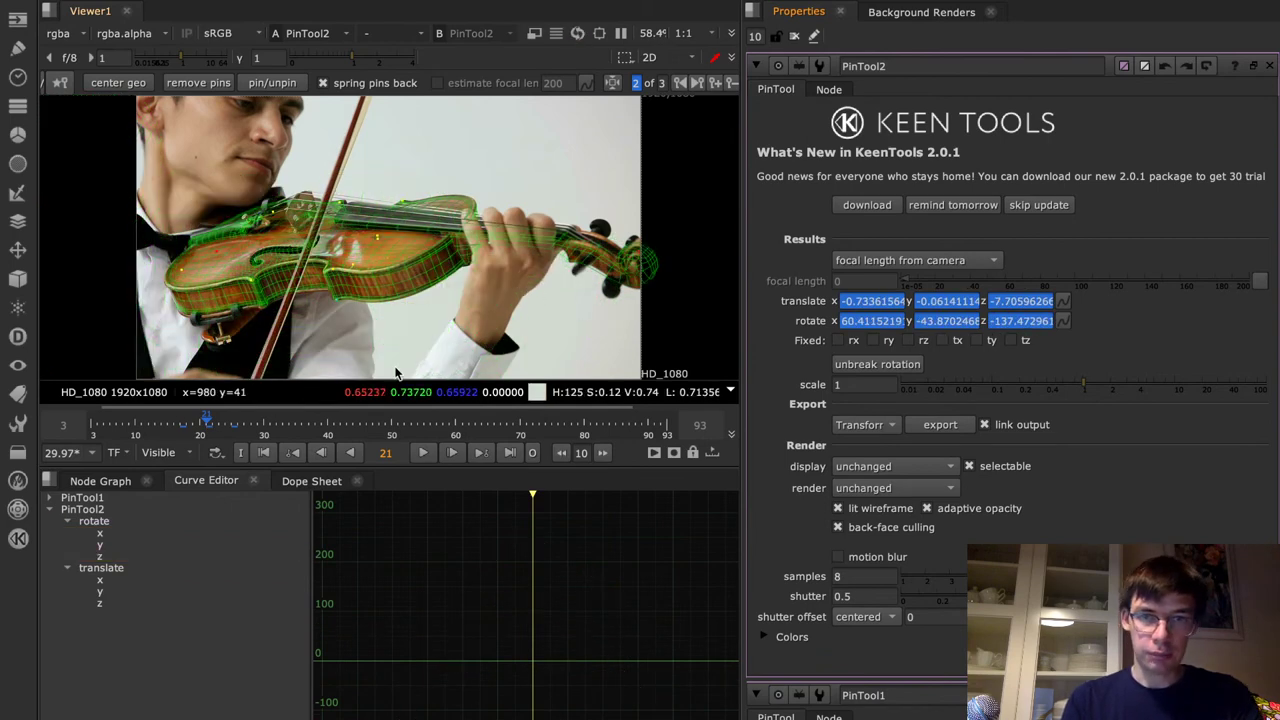
click(233, 431)
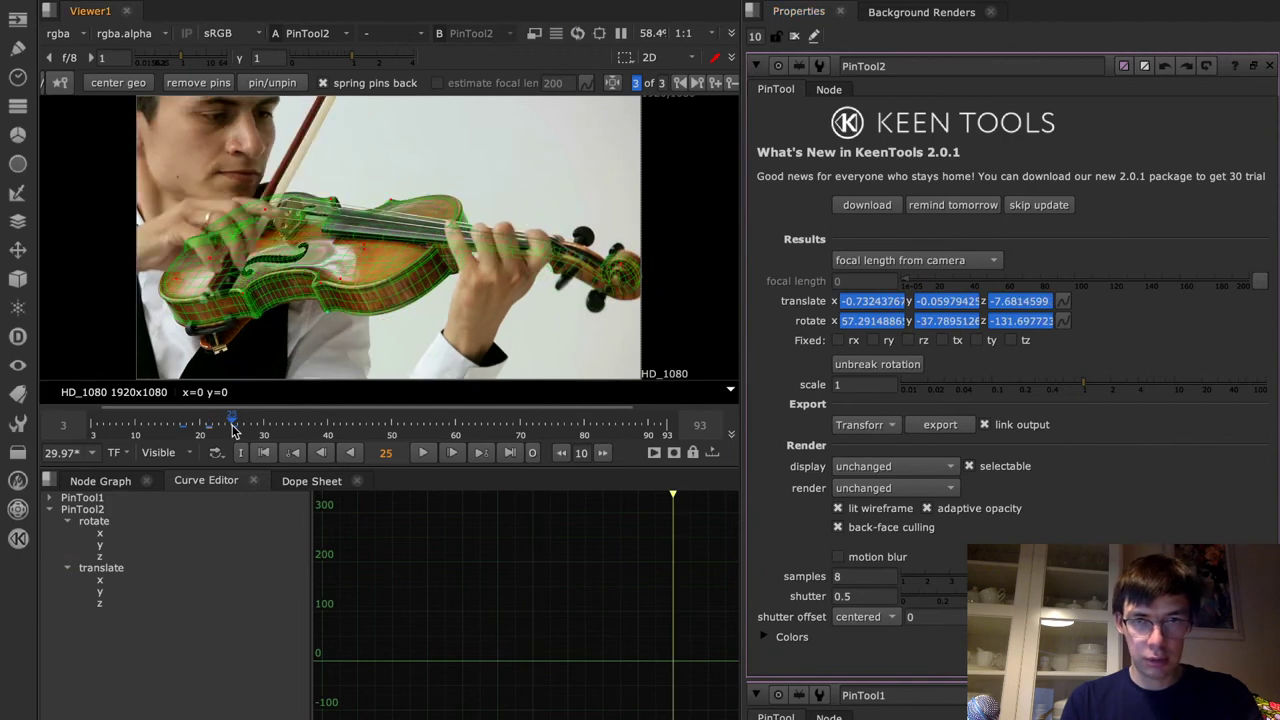
At frame 21, enable motion blur on PinTool2, and try pulling the model away from the violin's scroll with pins and undo the pull
click(182, 437)
scroll(613, 232, up, 5)
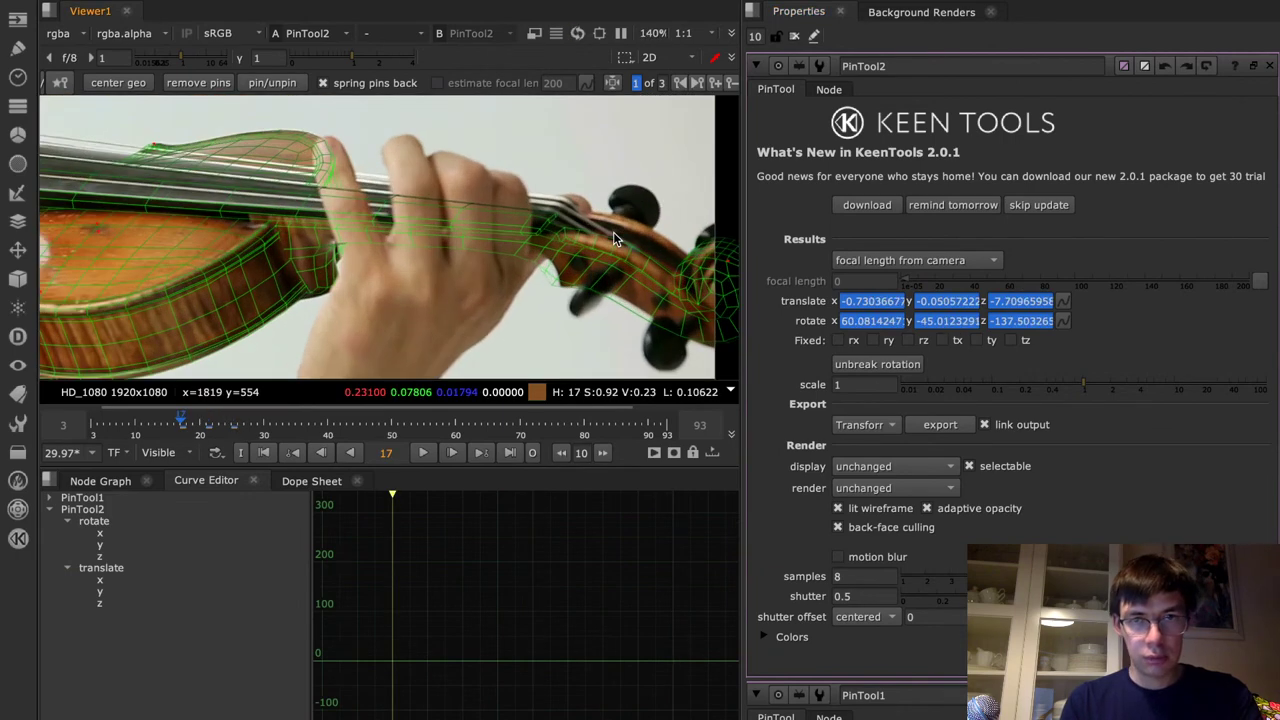
click(207, 428)
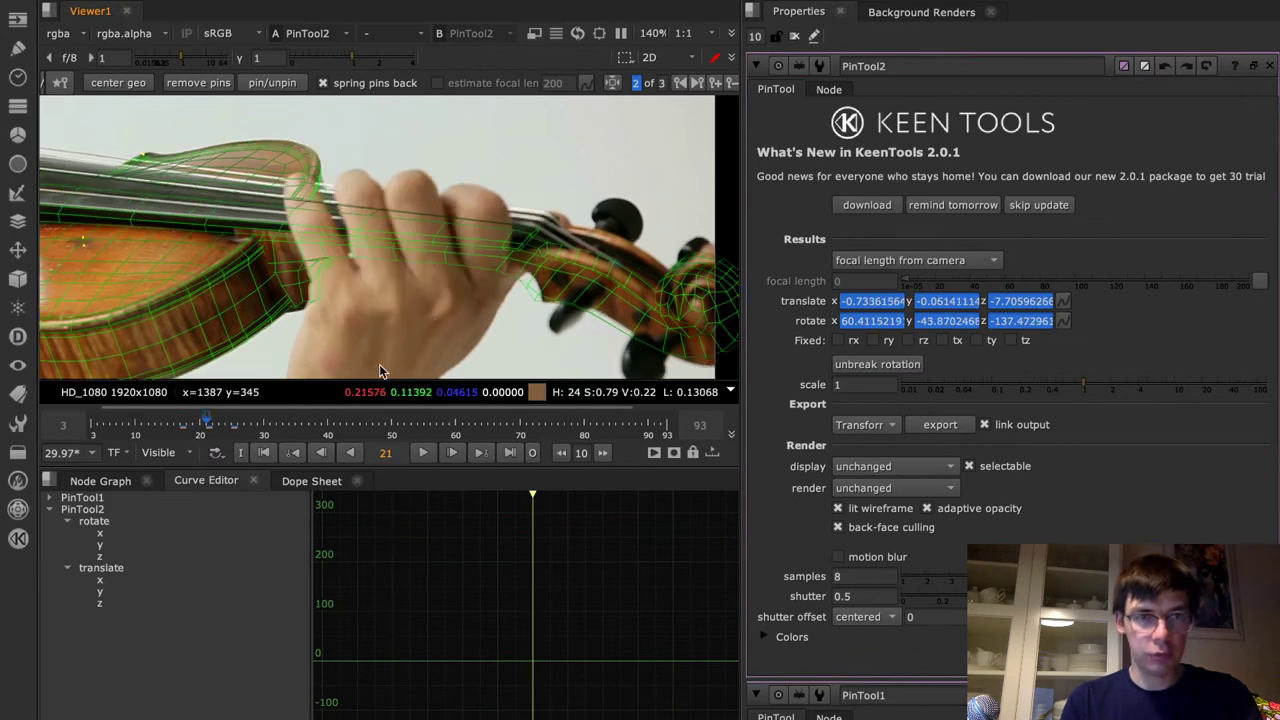
drag(702, 267, 691, 204)
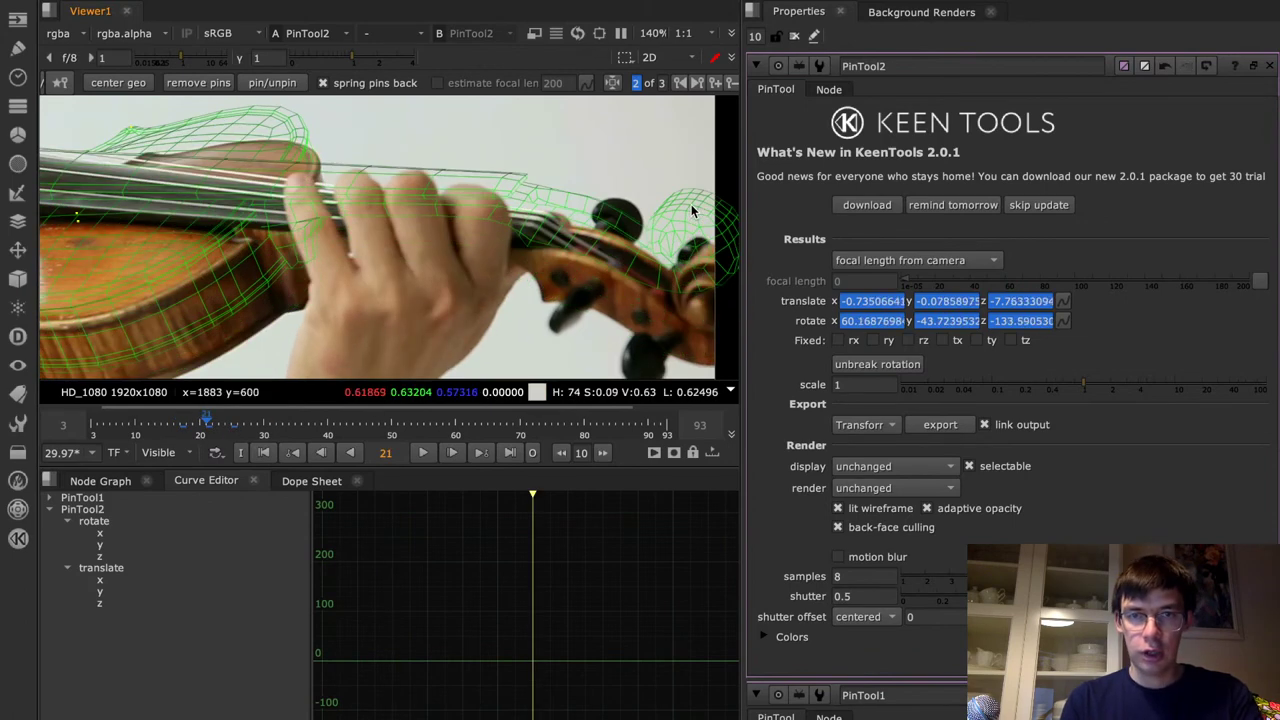
click(838, 556)
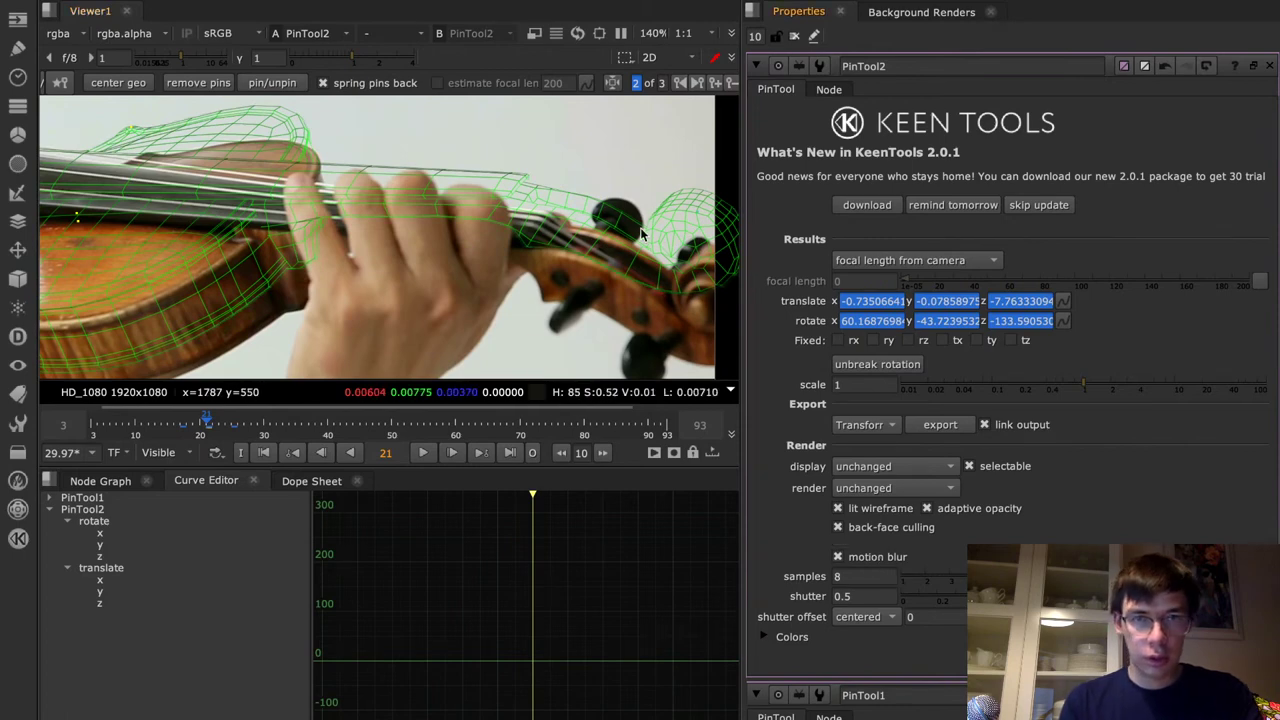
drag(716, 245, 687, 172)
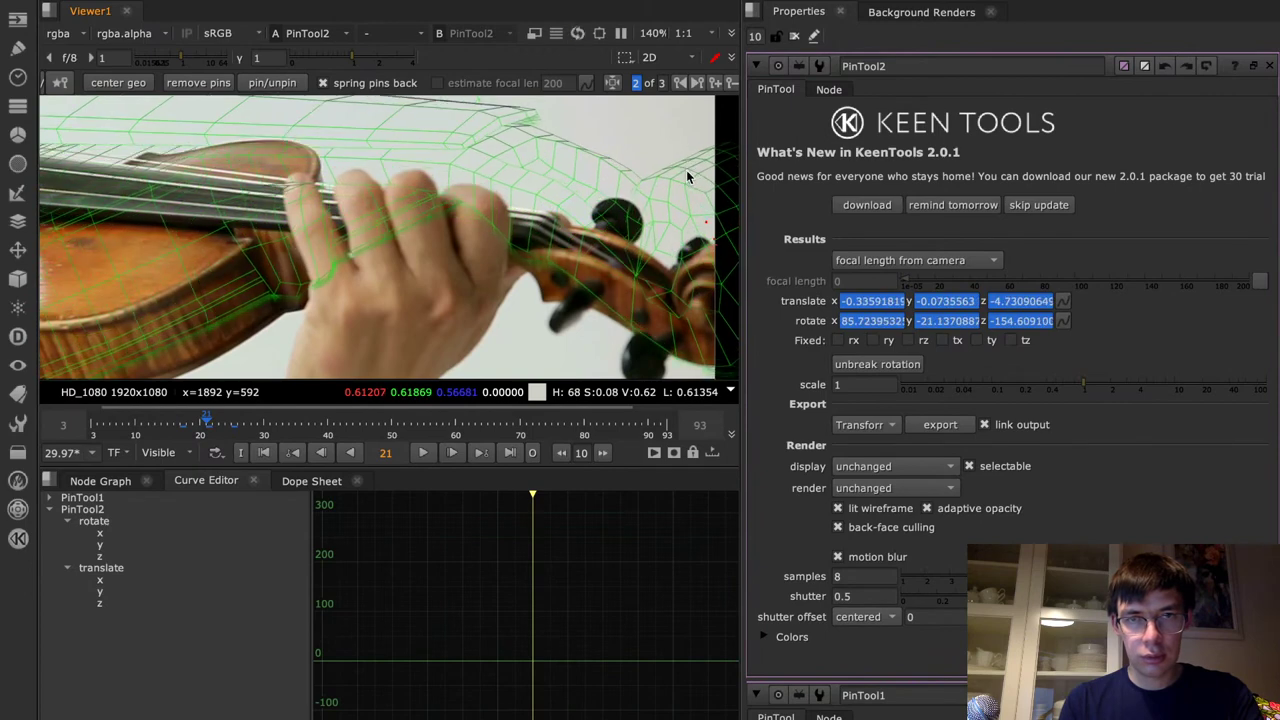
key(ctrl+z)
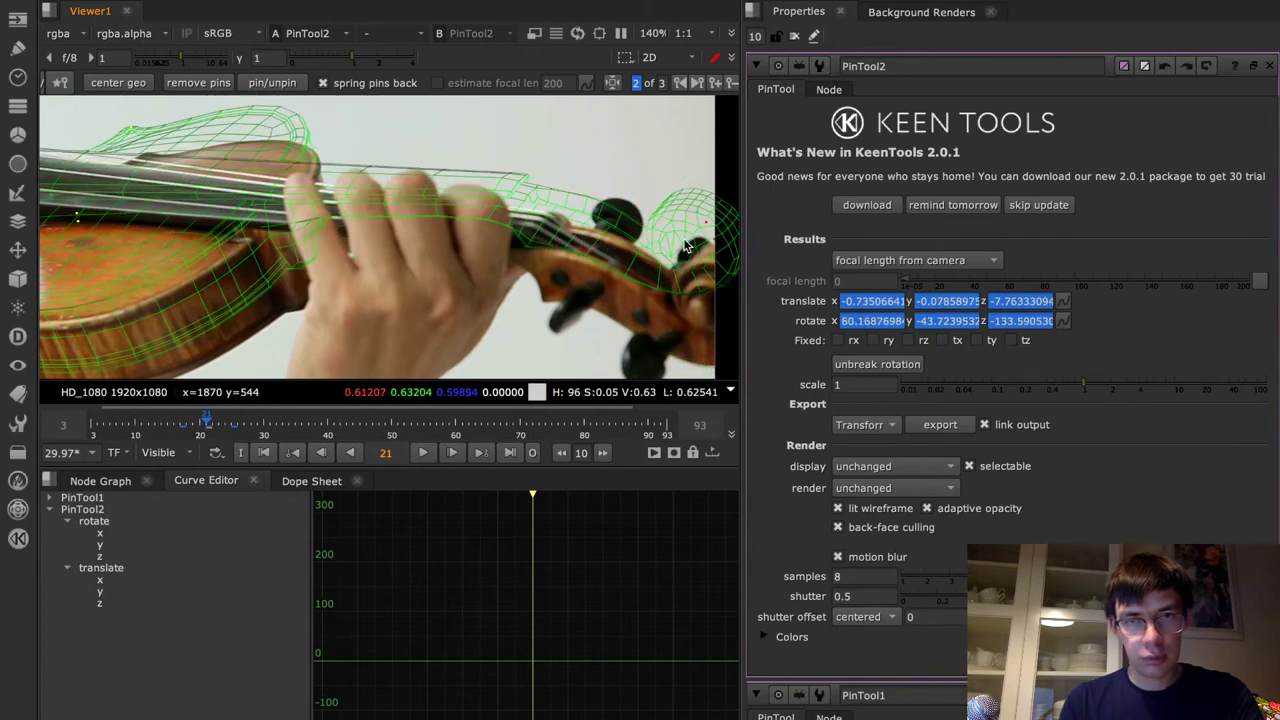
Check PinTool2's fit on the violin's scroll around frames 47 and 48, and show the global frame range on the timeline
click(220, 438)
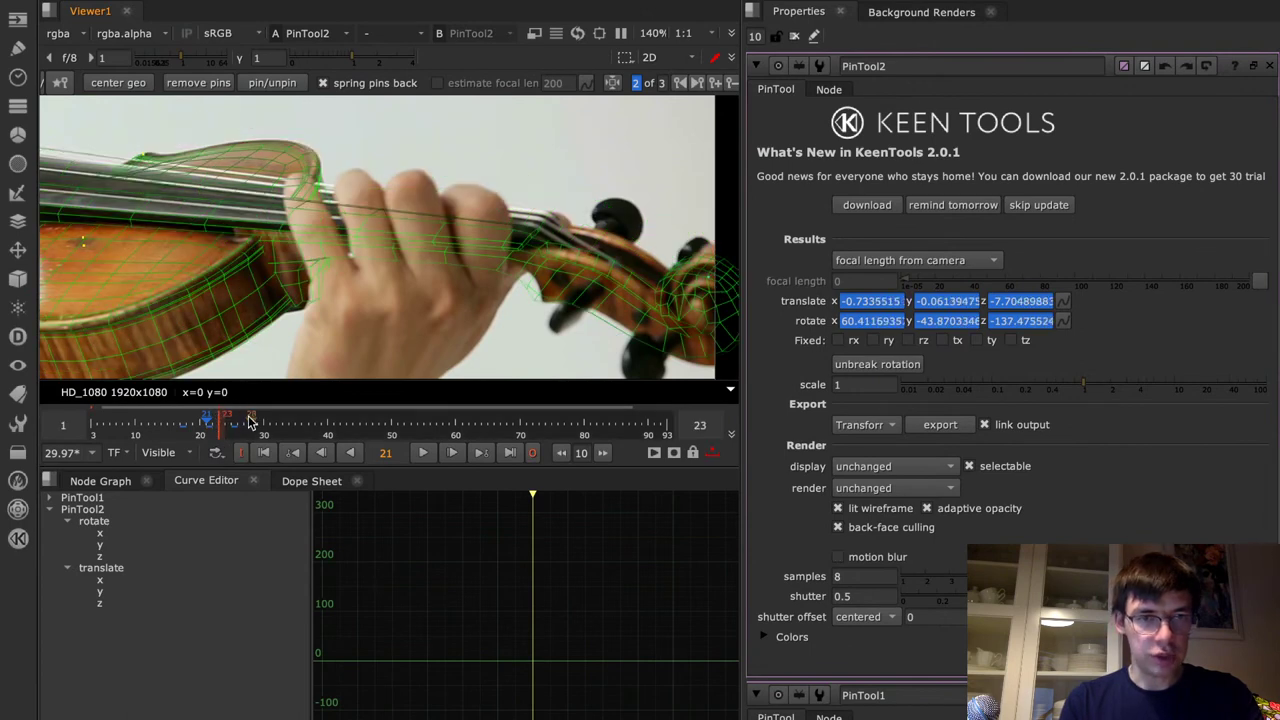
click(243, 424)
click(376, 424)
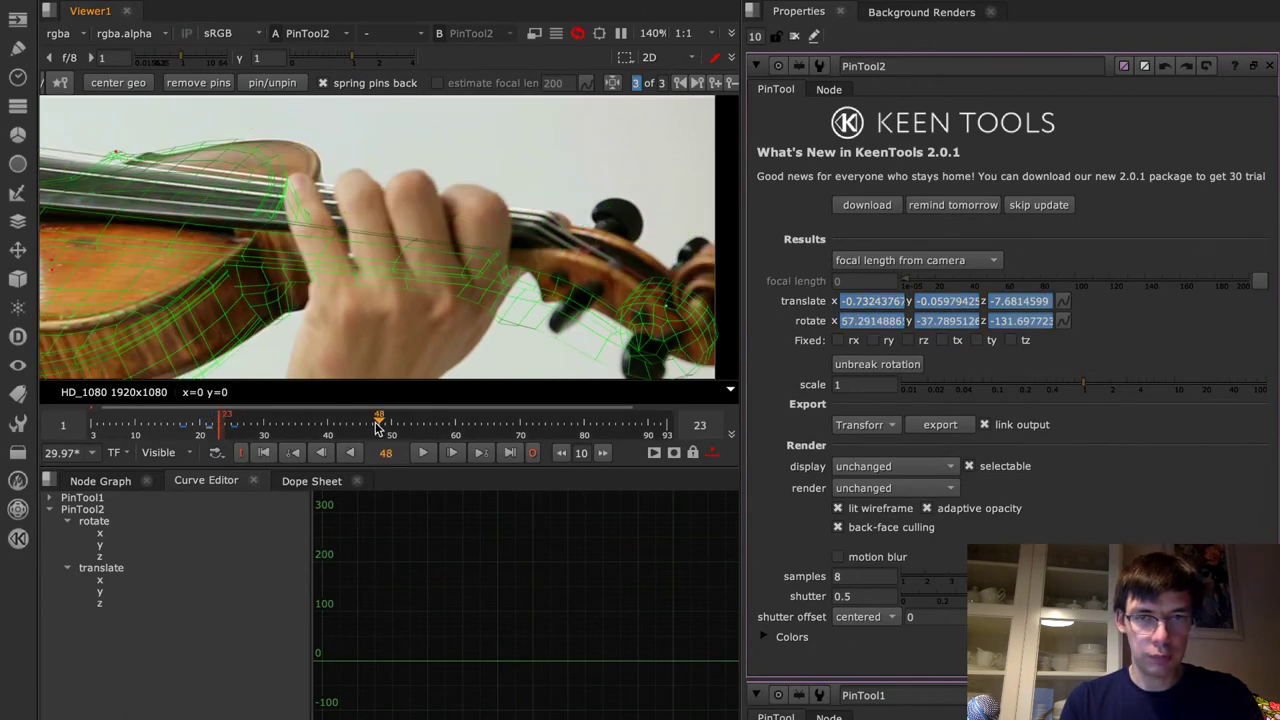
drag(376, 424, 374, 424)
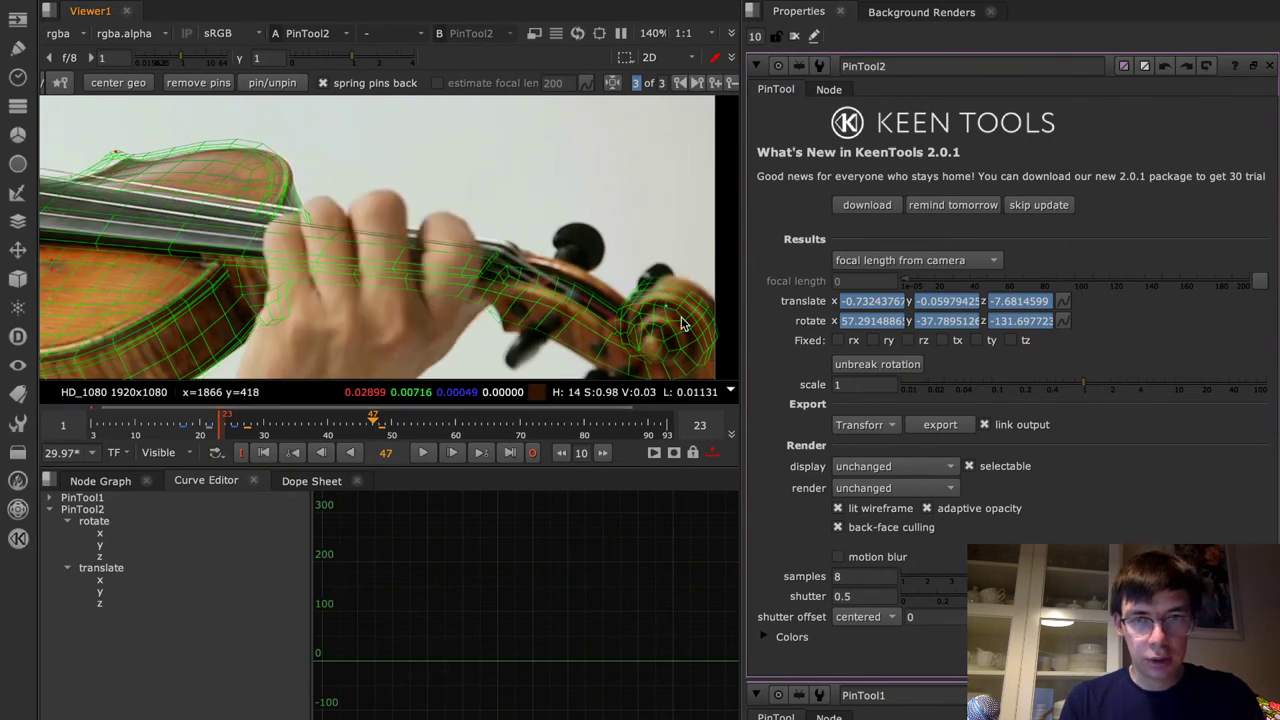
middle_click(411, 424)
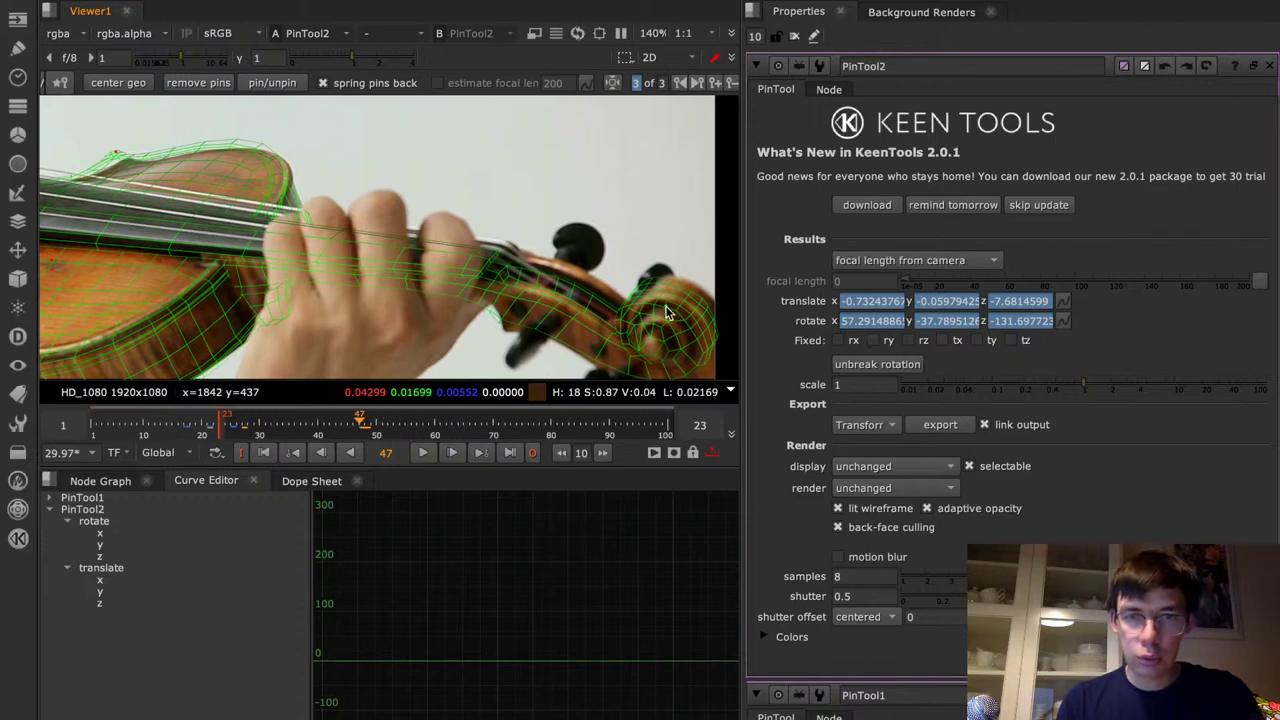
At frame 41, pin the model's scroll down onto the violin's scroll and check the alignment close up
click(322, 425)
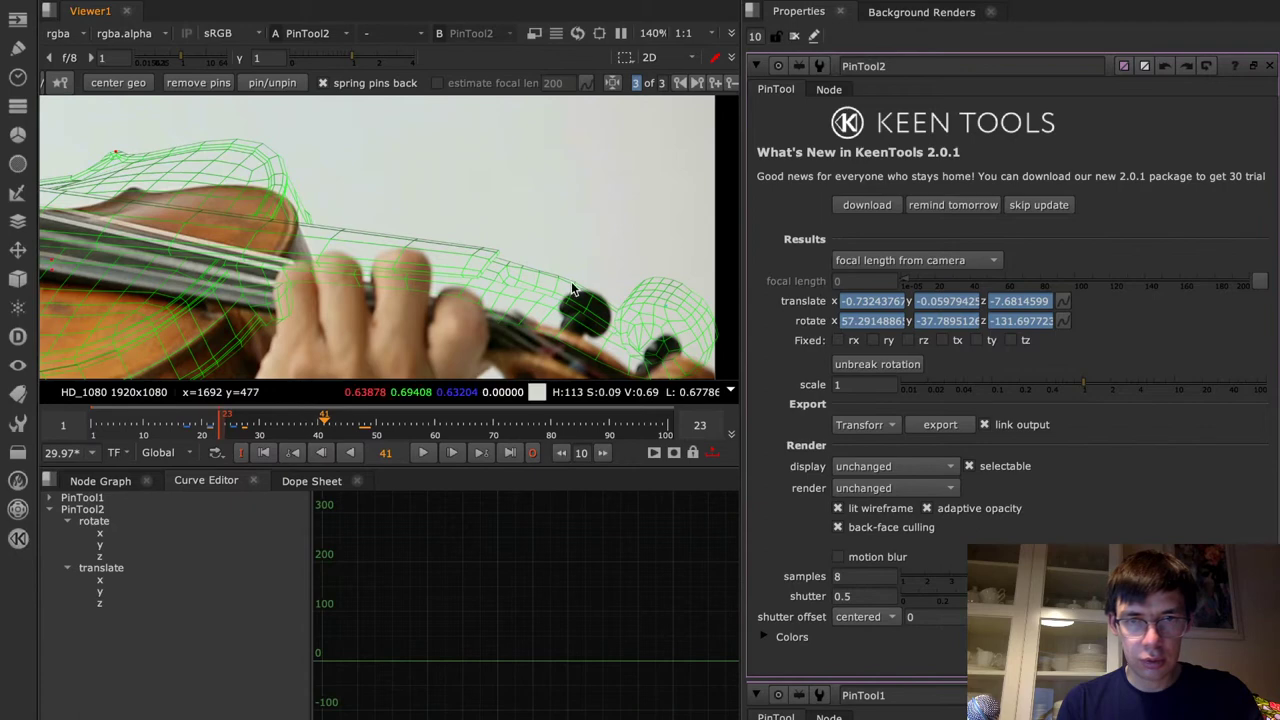
middle_drag(578, 305, 545, 131)
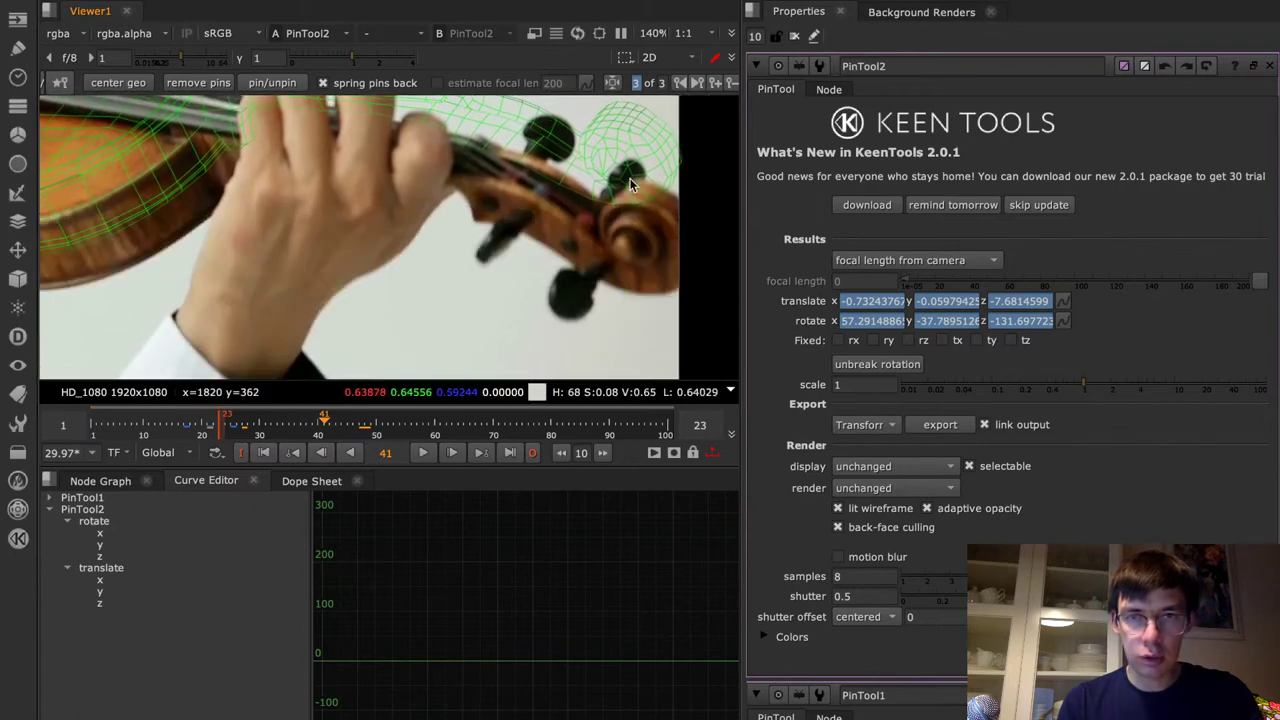
drag(614, 150, 650, 341)
drag(652, 208, 656, 234)
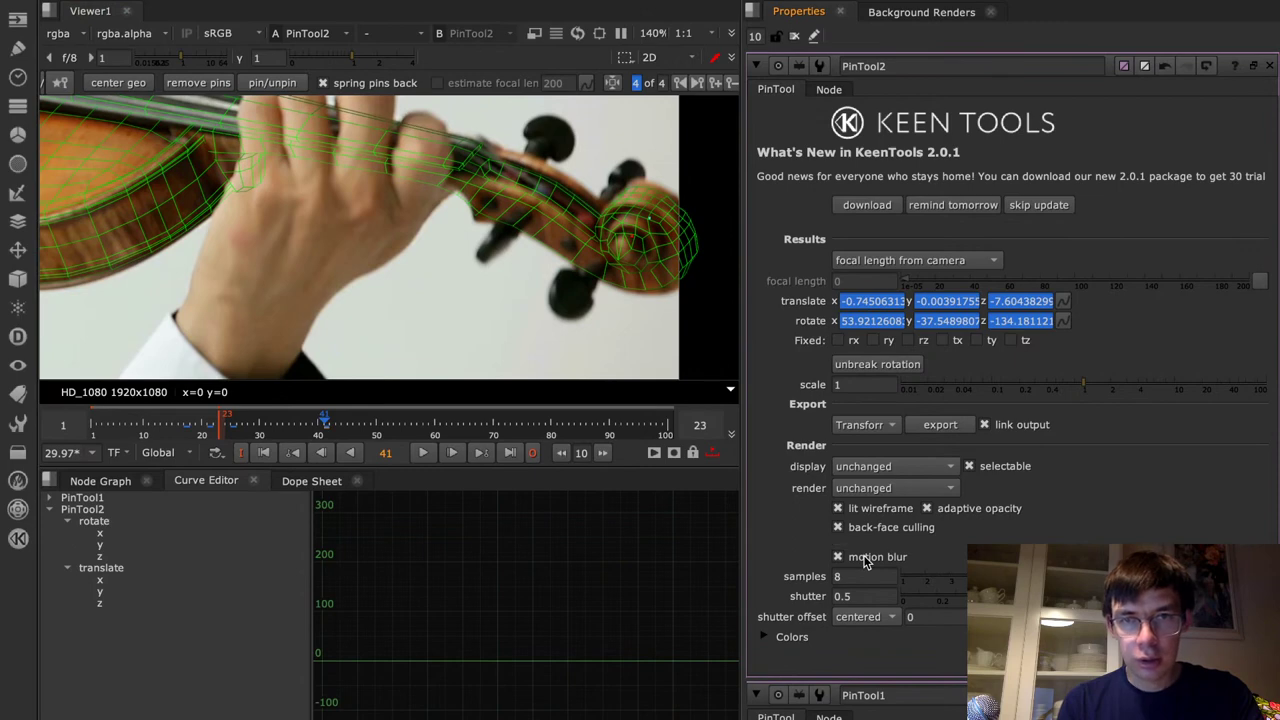
scroll(662, 197, up, 4)
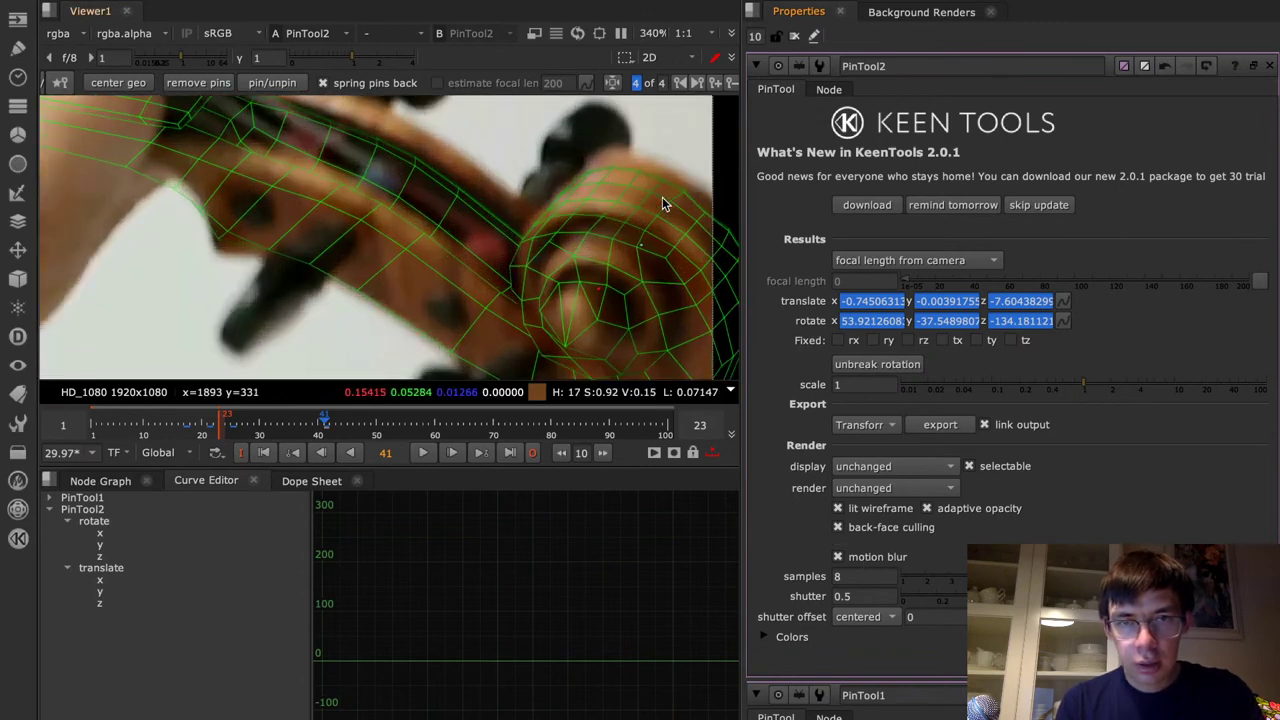
scroll(662, 312, down, 3)
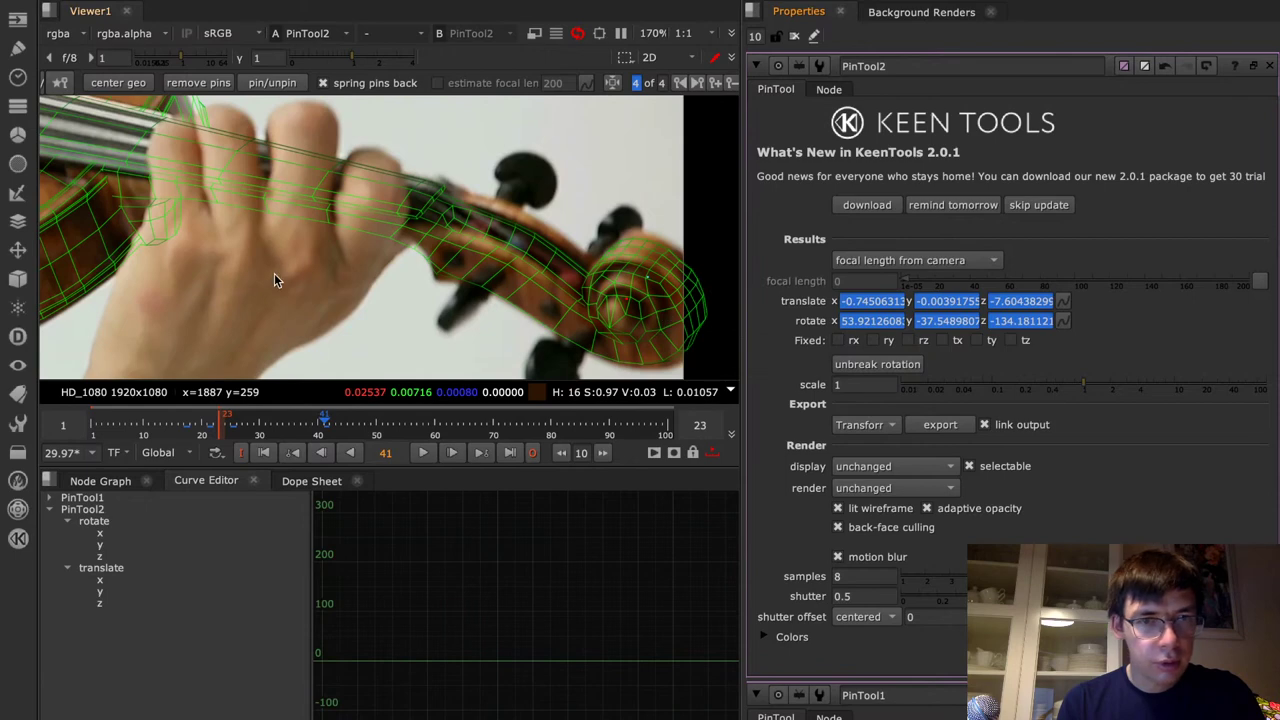
Return to the keyframe at frame 25, move on to frame 38, and pin the model onto the violin there
click(231, 425)
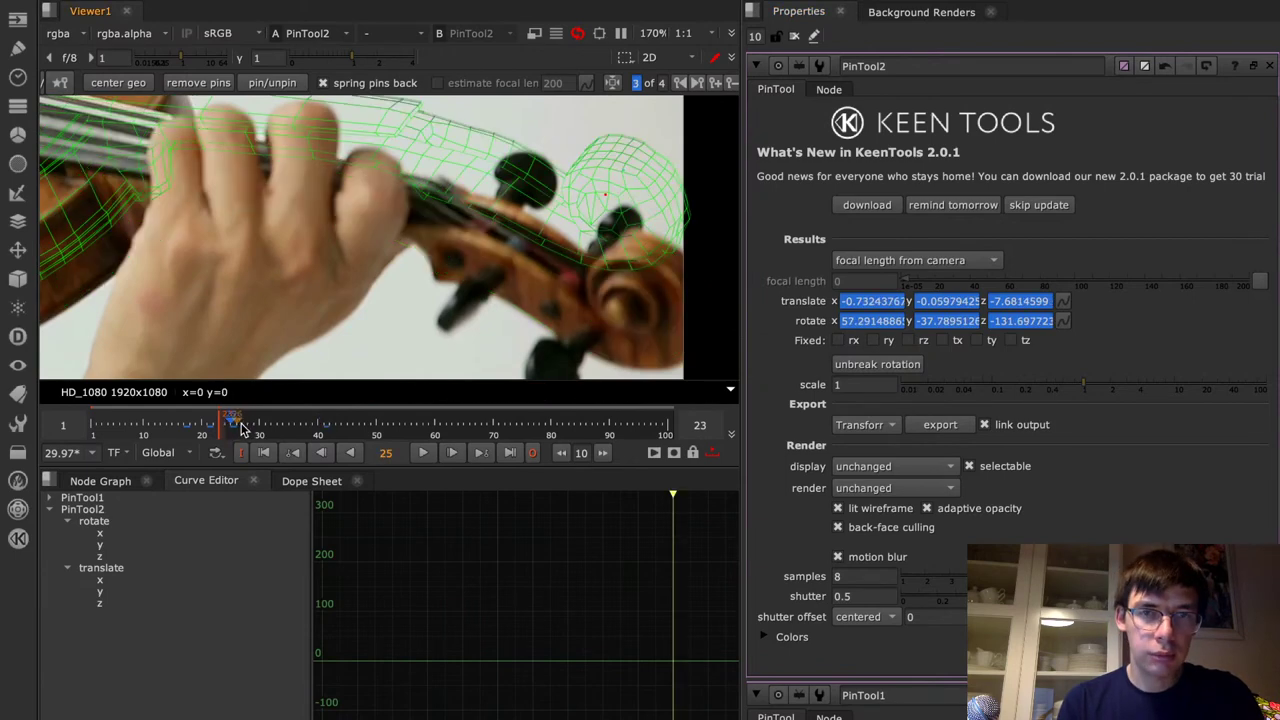
drag(245, 428, 306, 425)
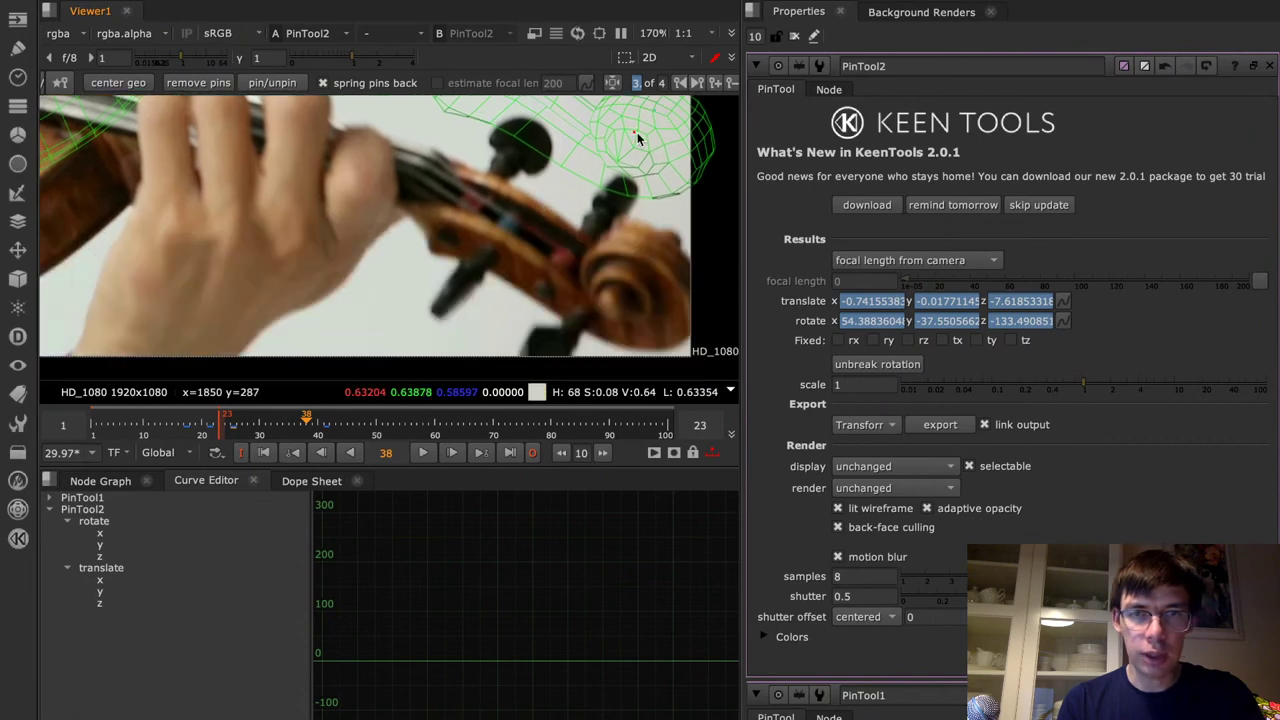
drag(633, 127, 633, 239)
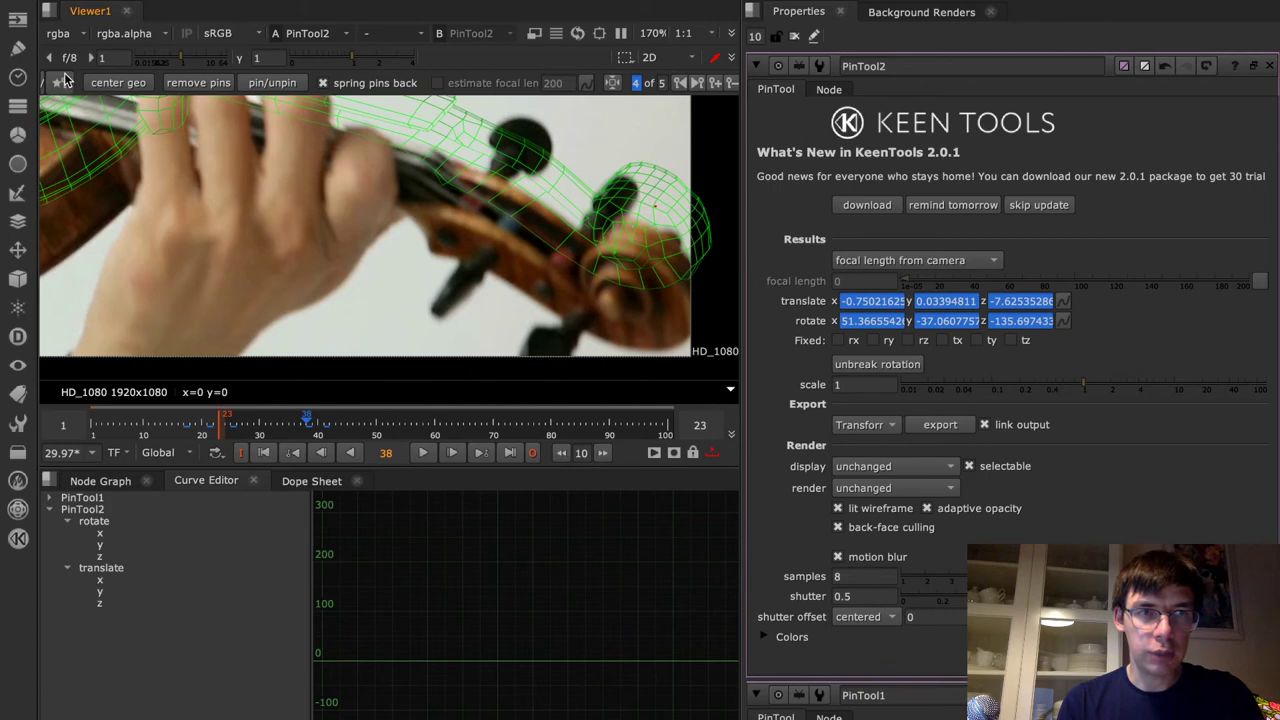
click(161, 178)
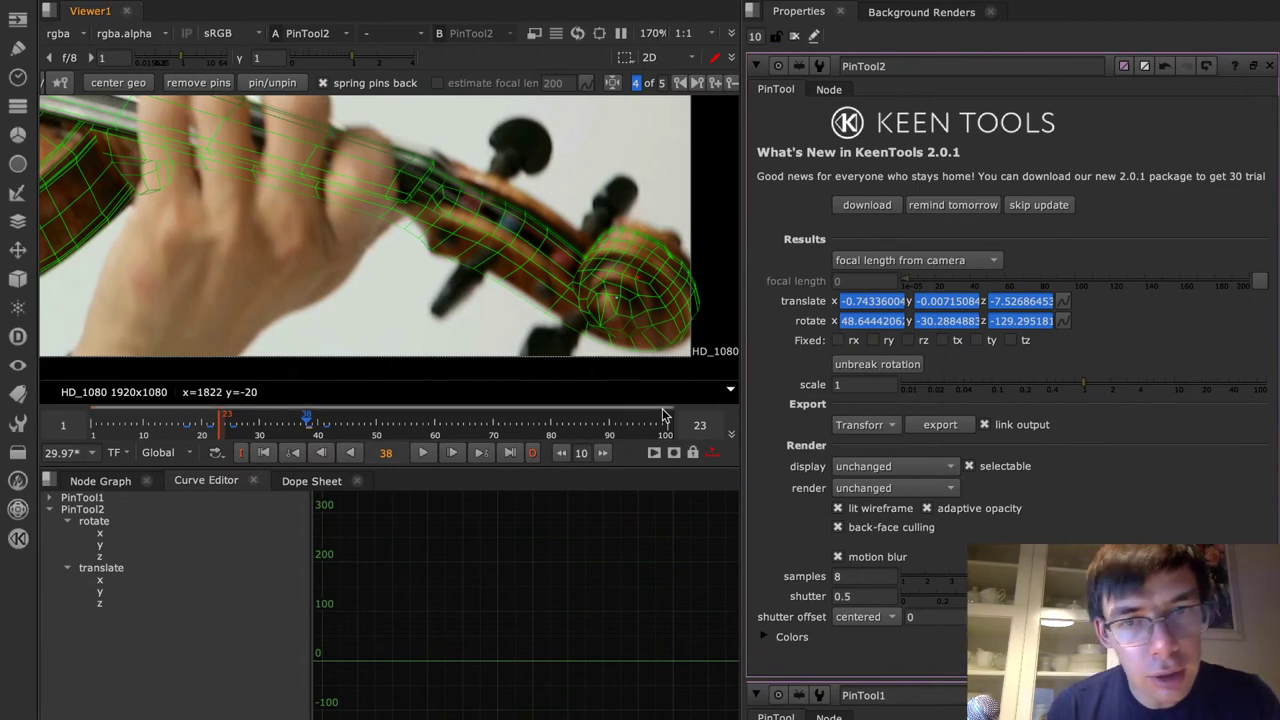
Refine the model's fit at frame 38 with a pin on the upper edge of the violin's scroll
scroll(667, 331, down, 2)
scroll(667, 331, up, 5)
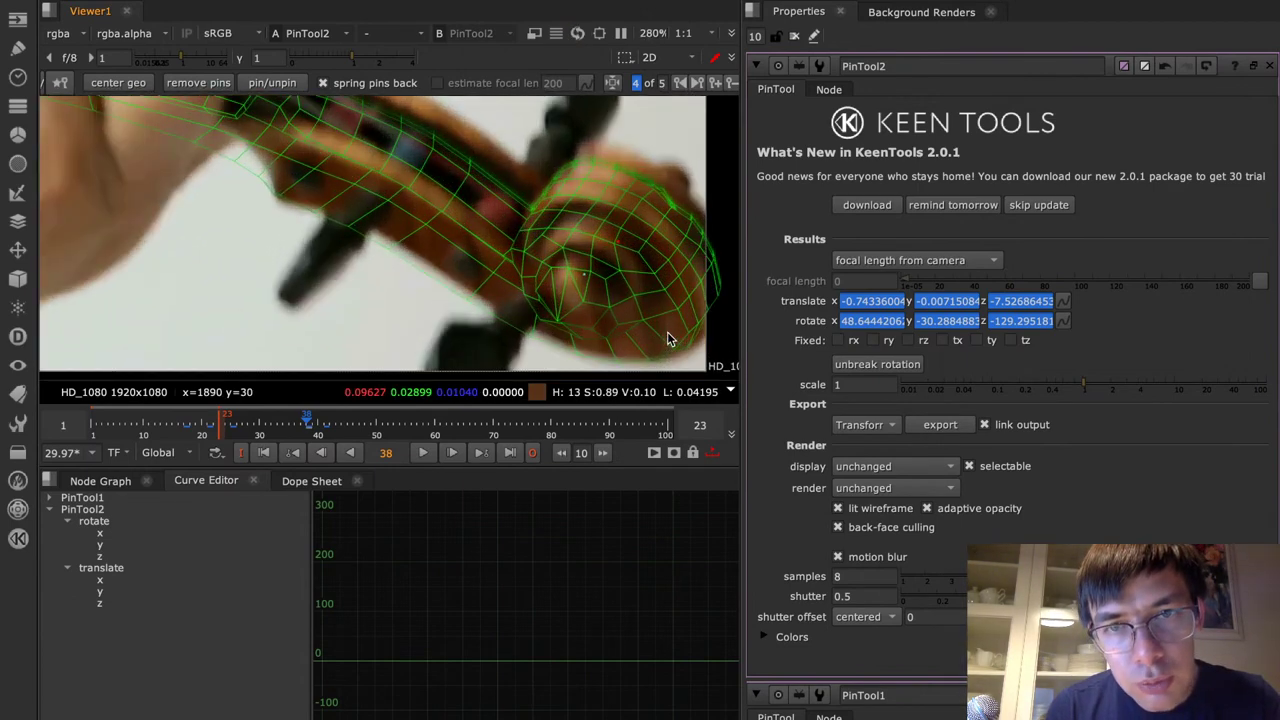
scroll(658, 199, up, 3)
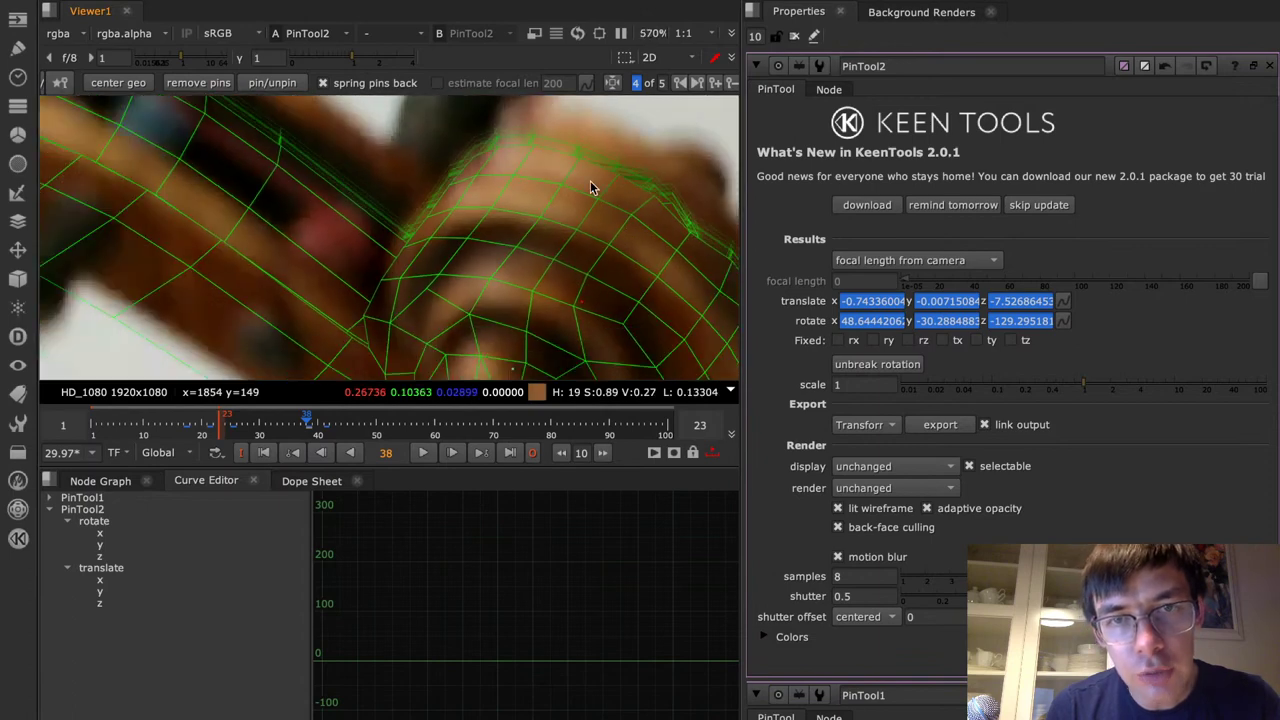
drag(608, 145, 662, 83)
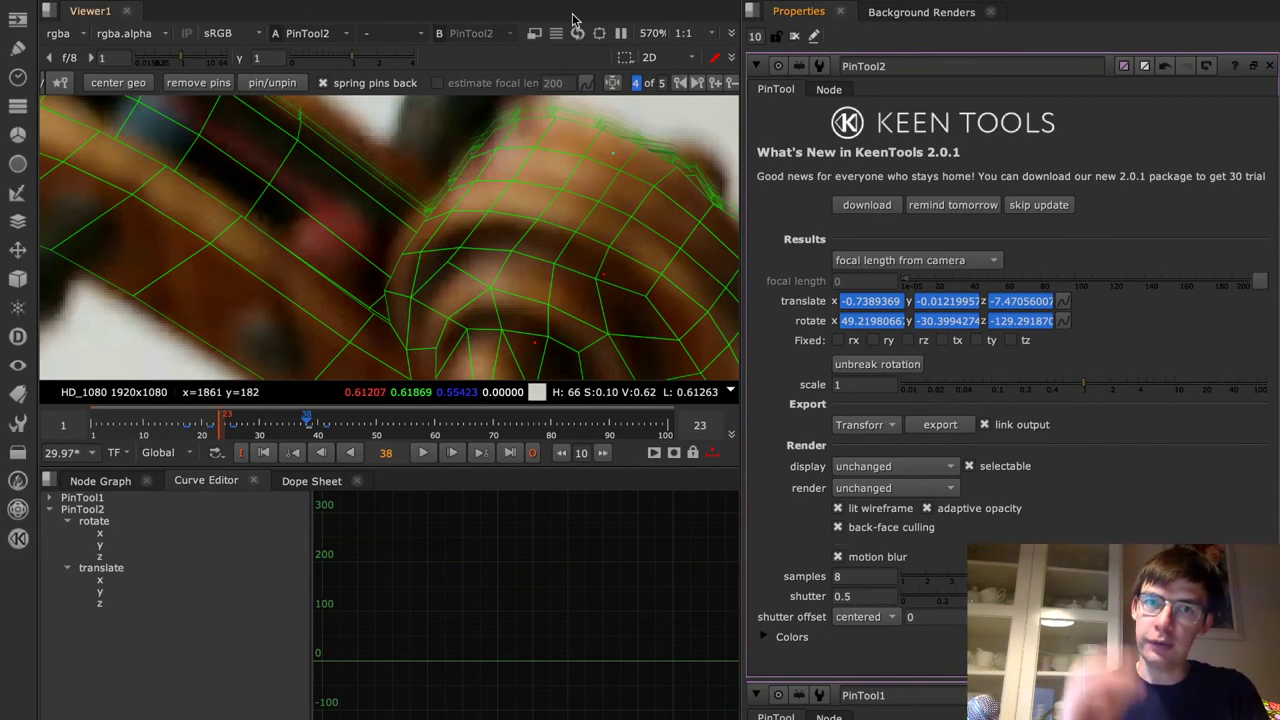
scroll(521, 232, down, 5)
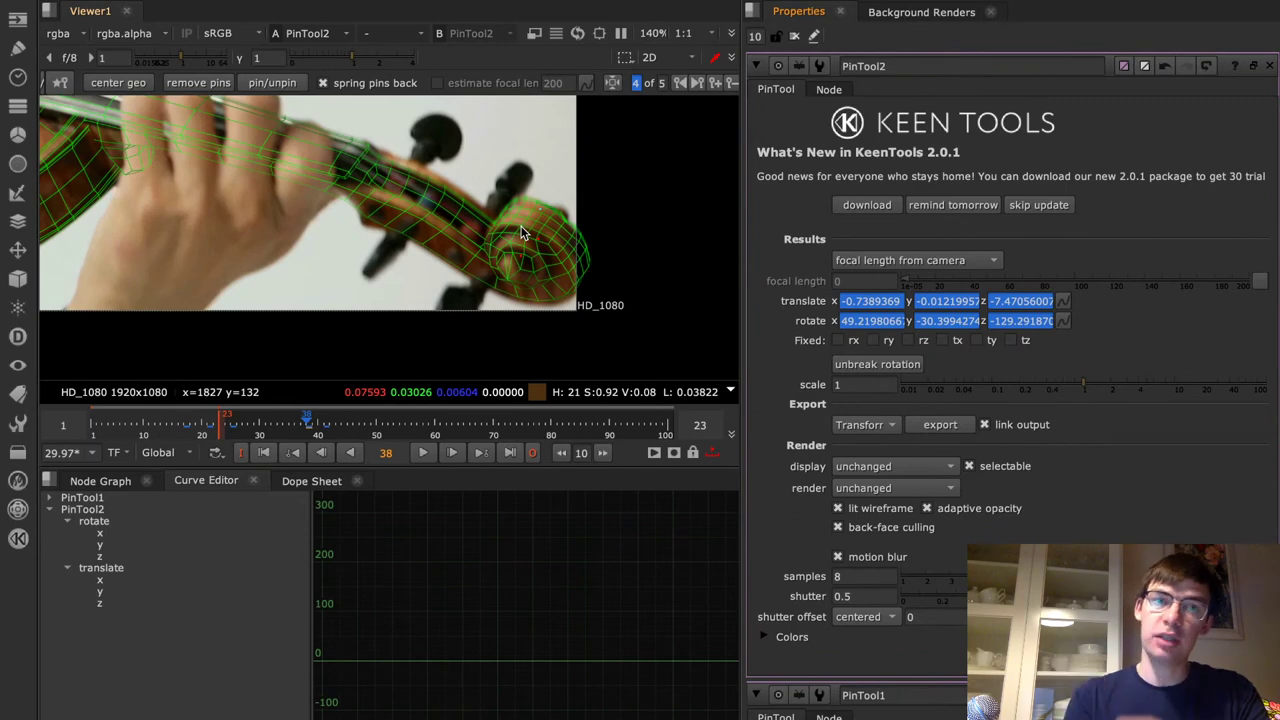
Switch to the Tips & Tricks slide and advance the presentation to the Questions slide
key(super+Tab)
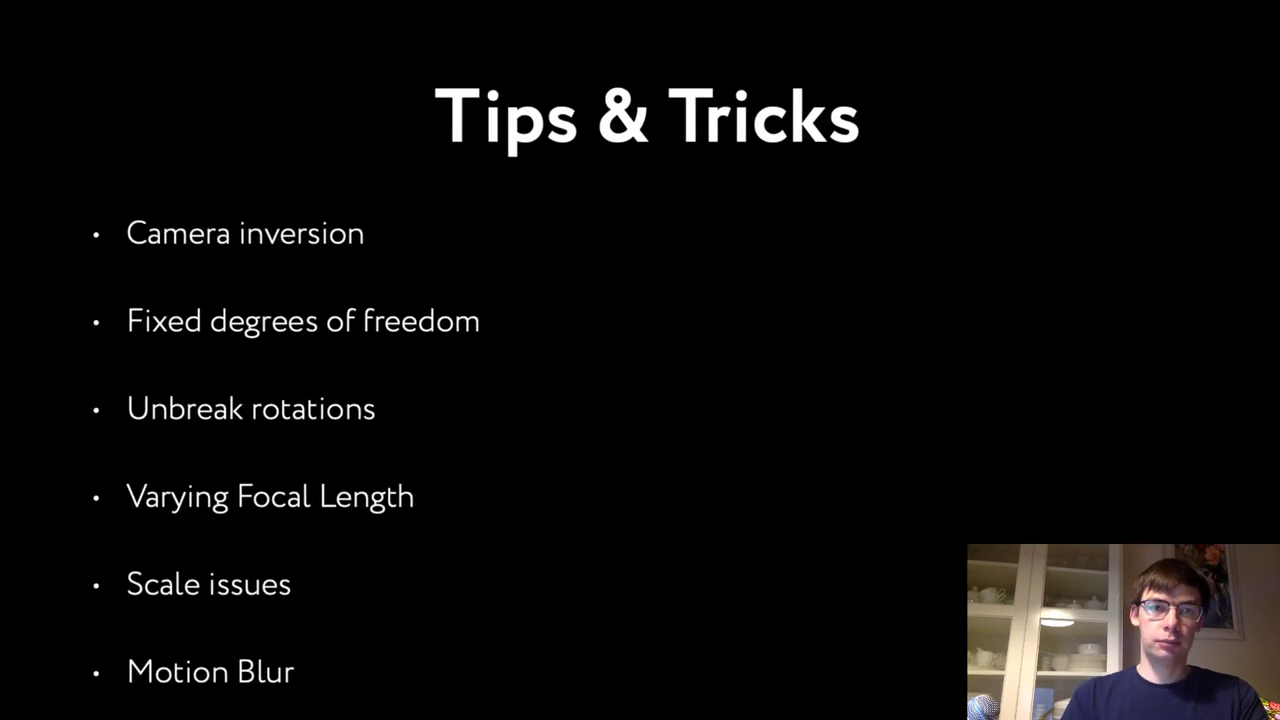
key(Right)
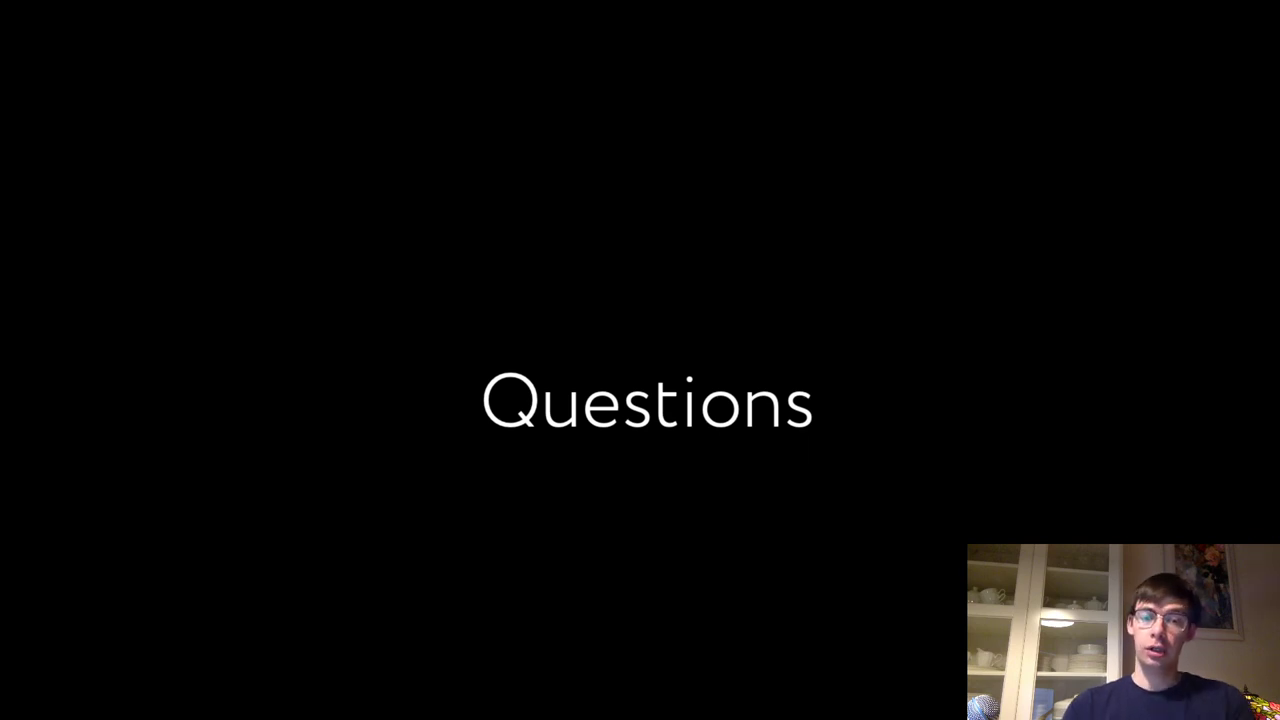
Open the KeenTools website in a browser and go to its Nuke package download page
key(super+t)
text(keentools.)
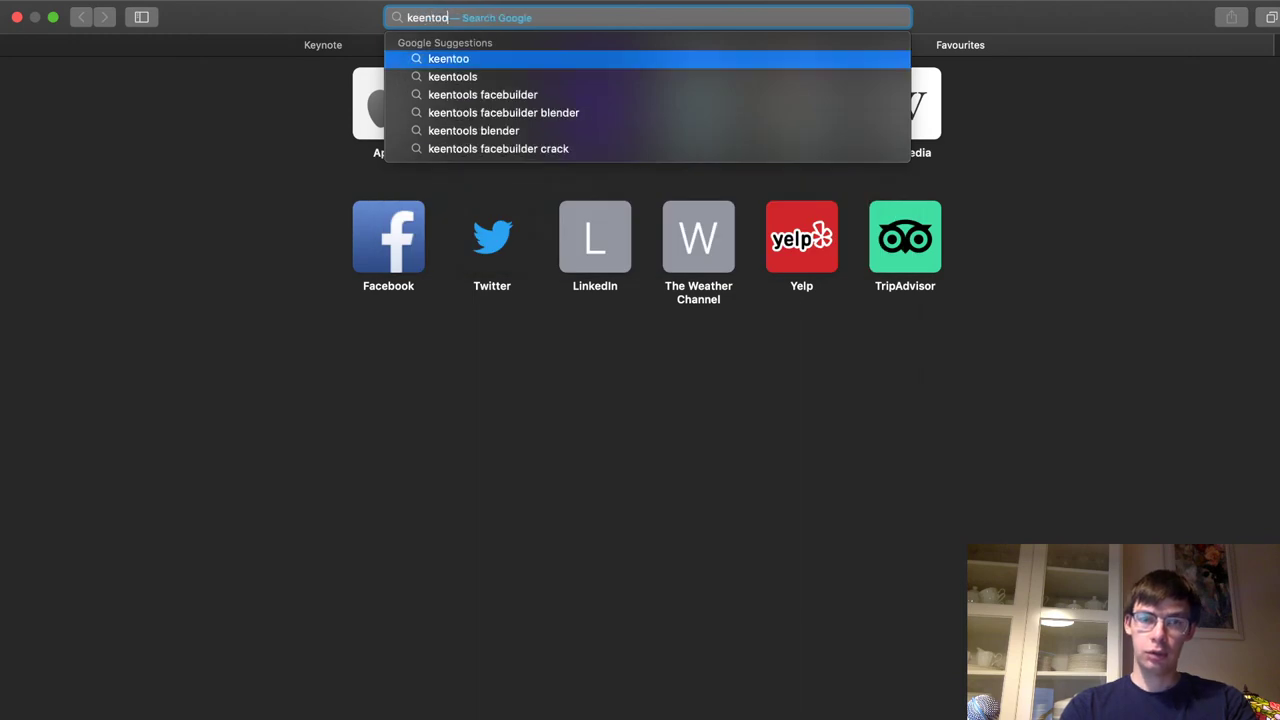
key(Return)
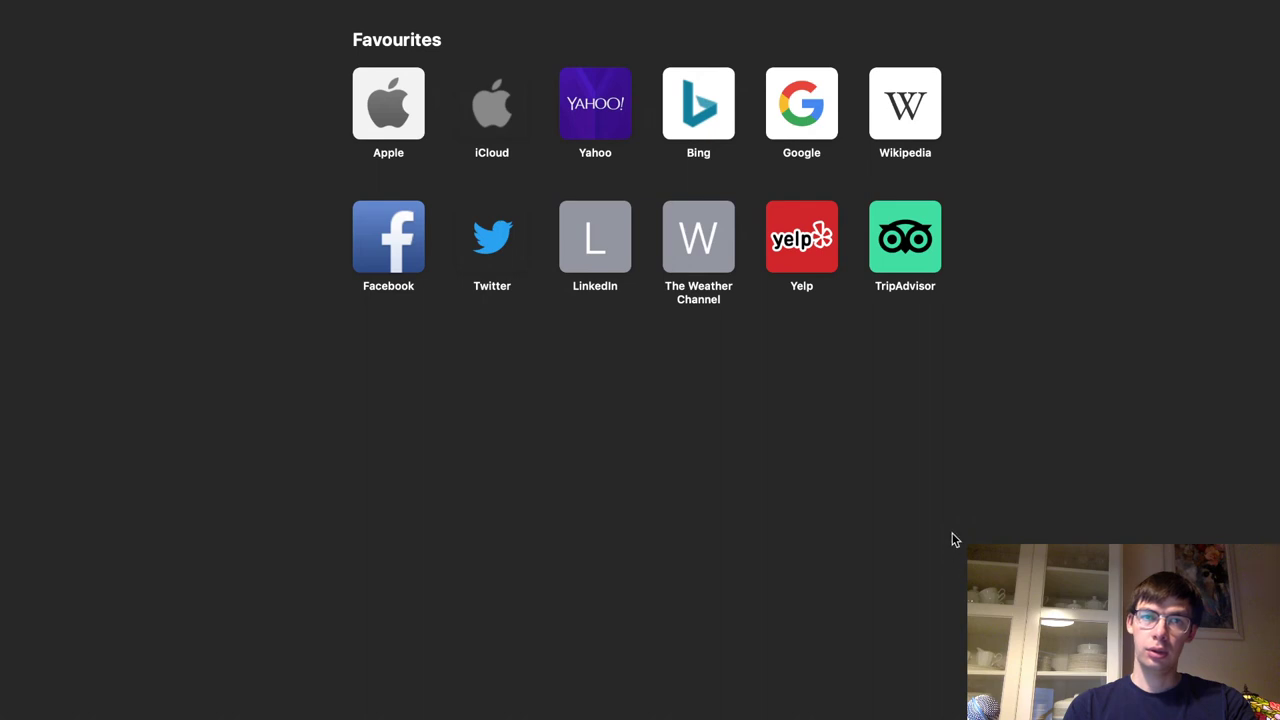
mouse_move(765, 4)
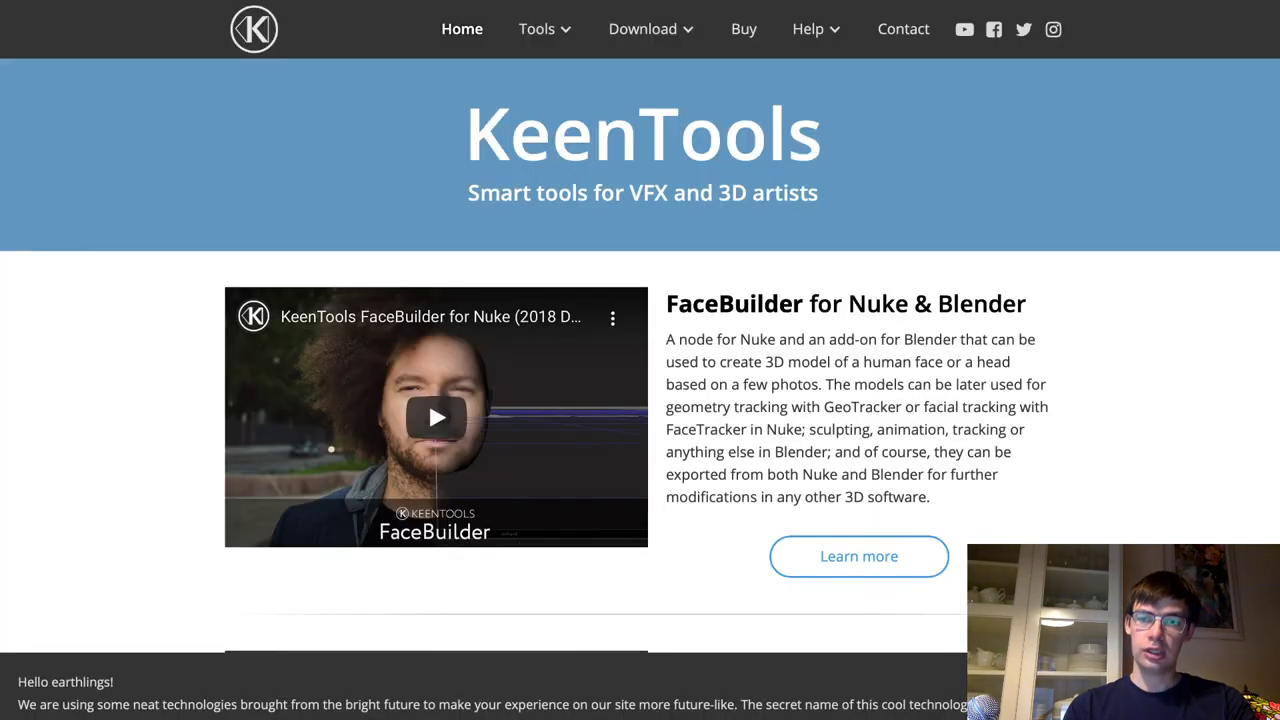
mouse_move(638, 34)
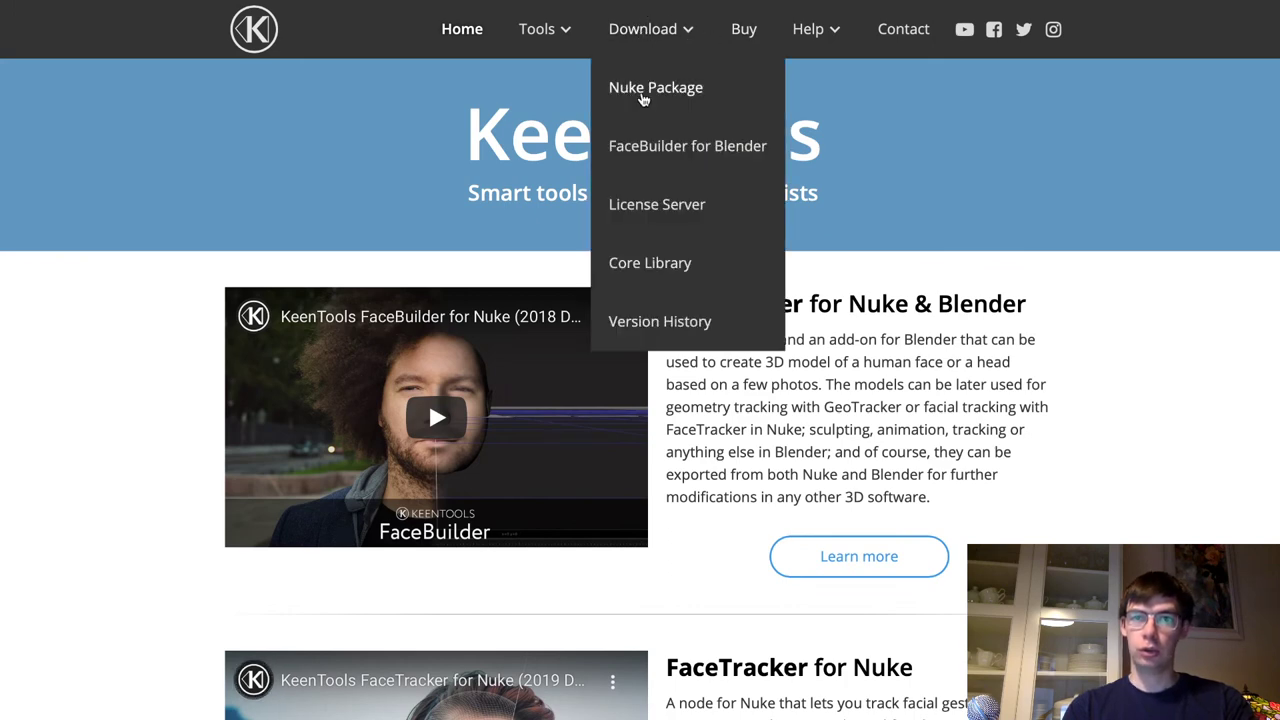
click(642, 97)
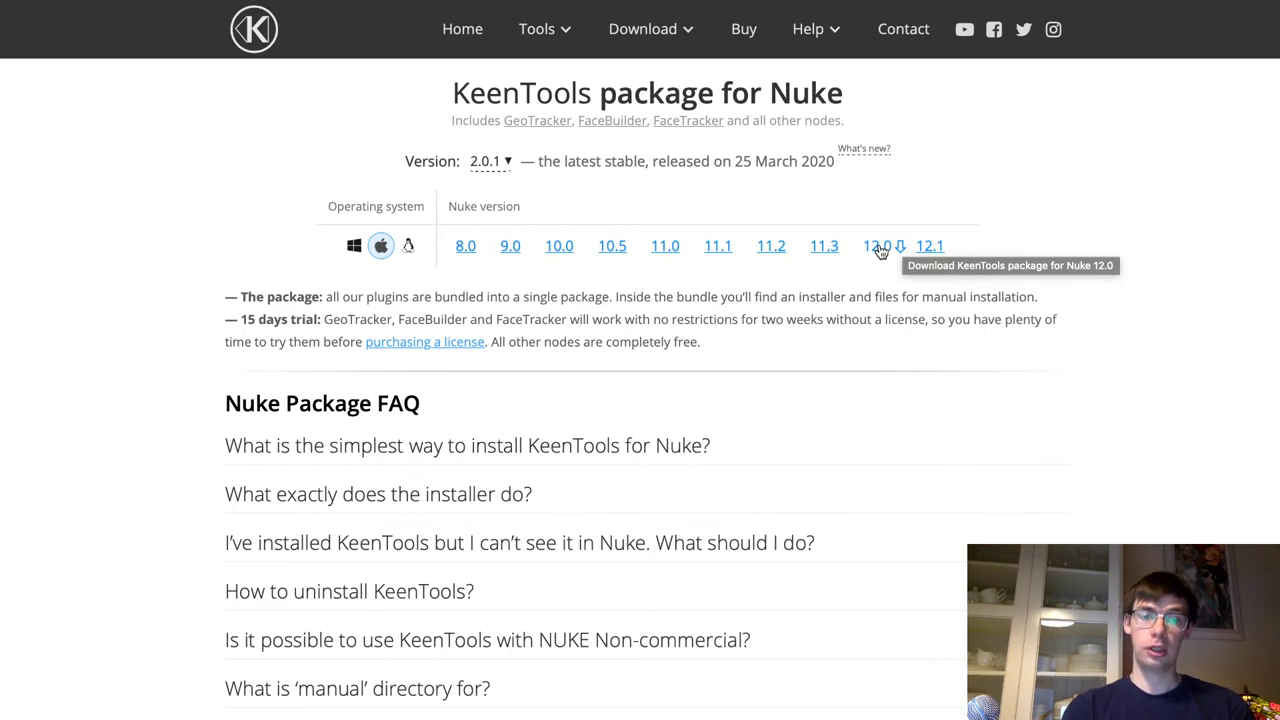
Switch back to Nuke and display the list of KeenTools nodes
key(super+Tab)
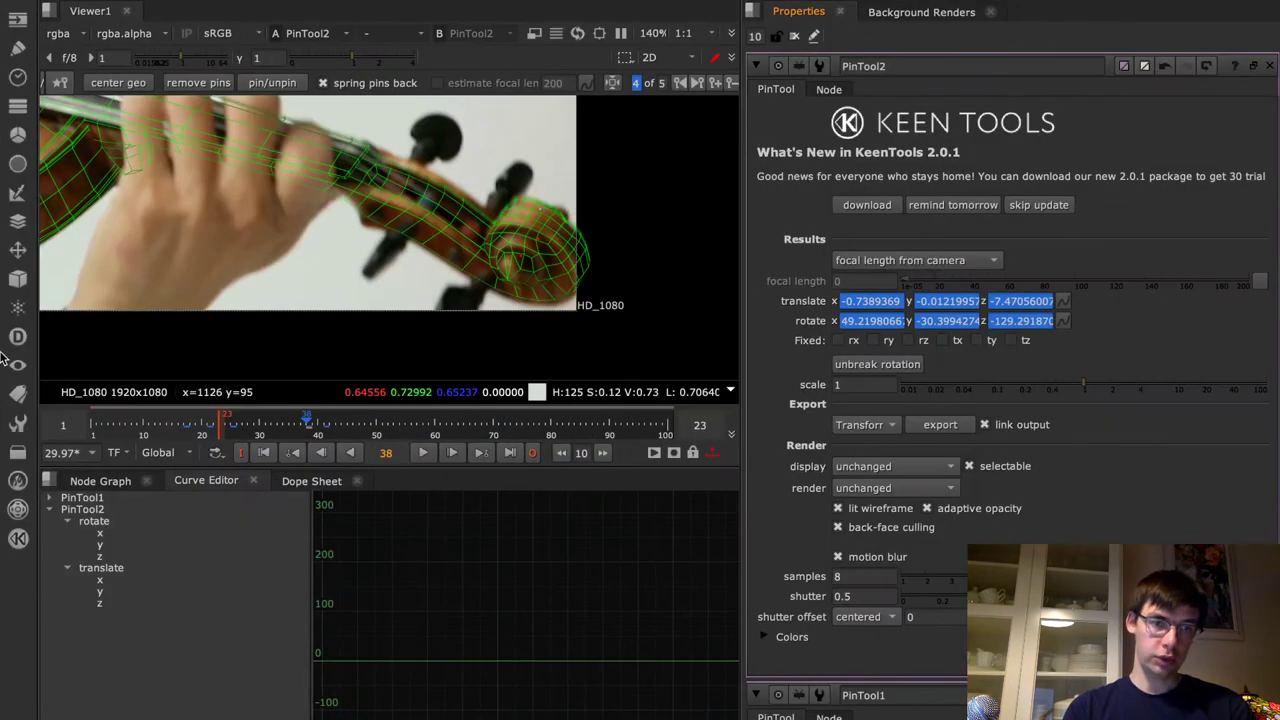
click(20, 548)
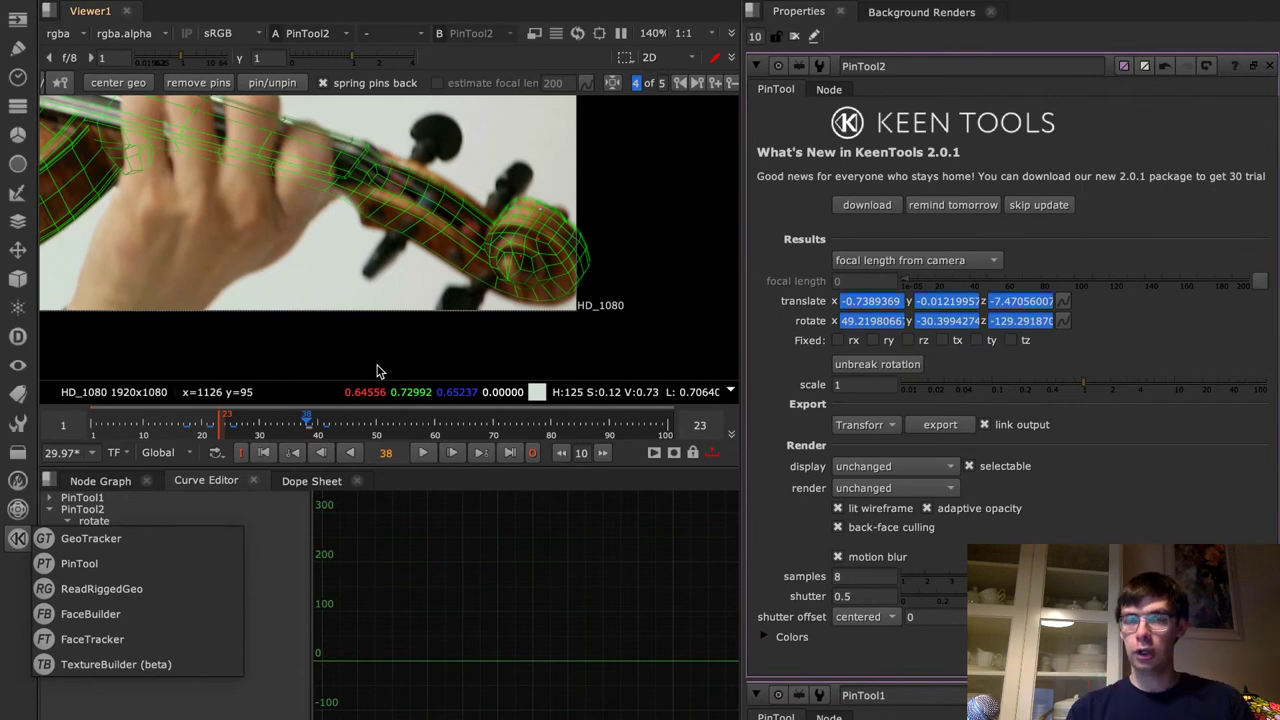
Show the node graph and add a Viewer node near PinTool2
click(115, 478)
click(115, 482)
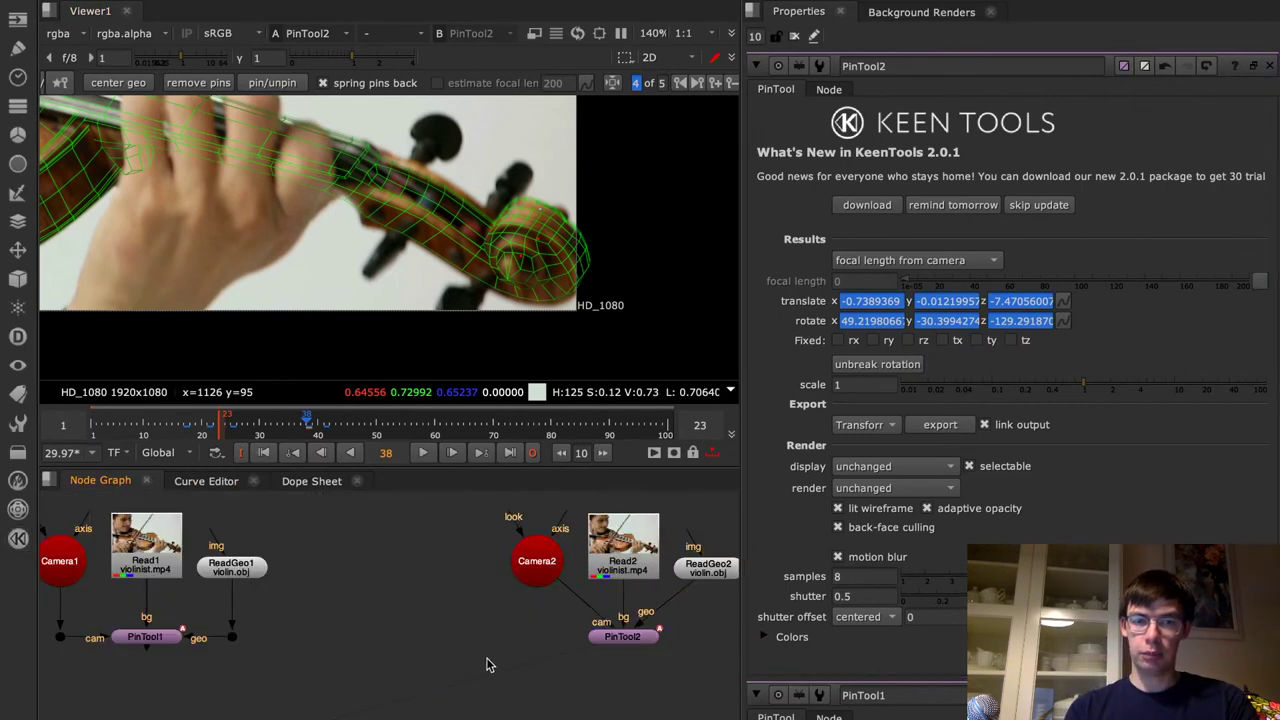
key(Tab)
text(view)
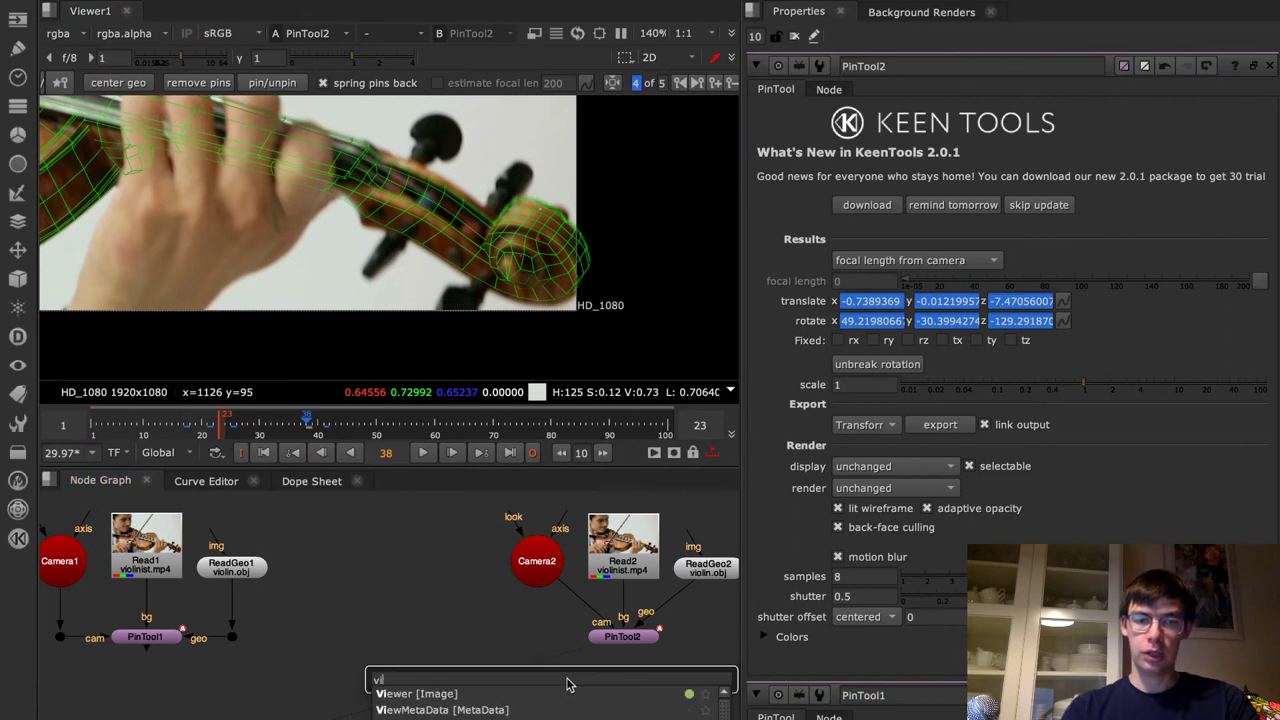
key(Return)
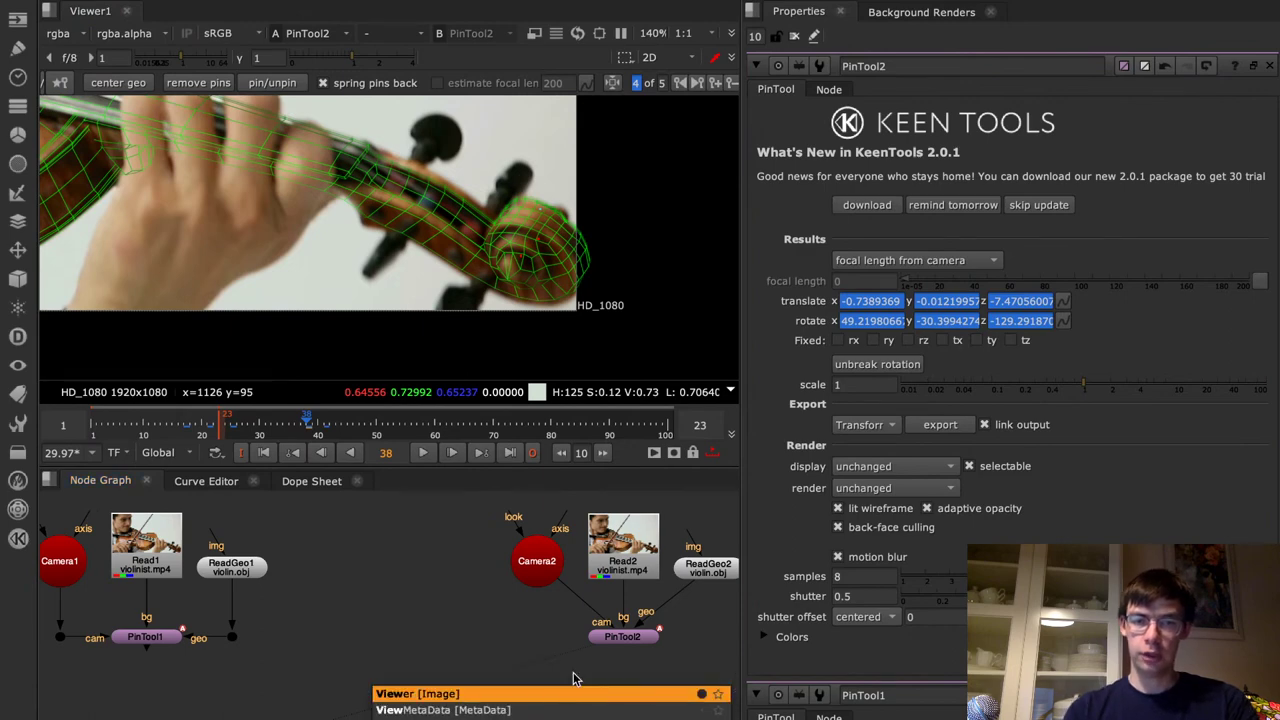
Connect the new Viewer node to PinTool2 and set its view to top
drag(549, 654, 618, 643)
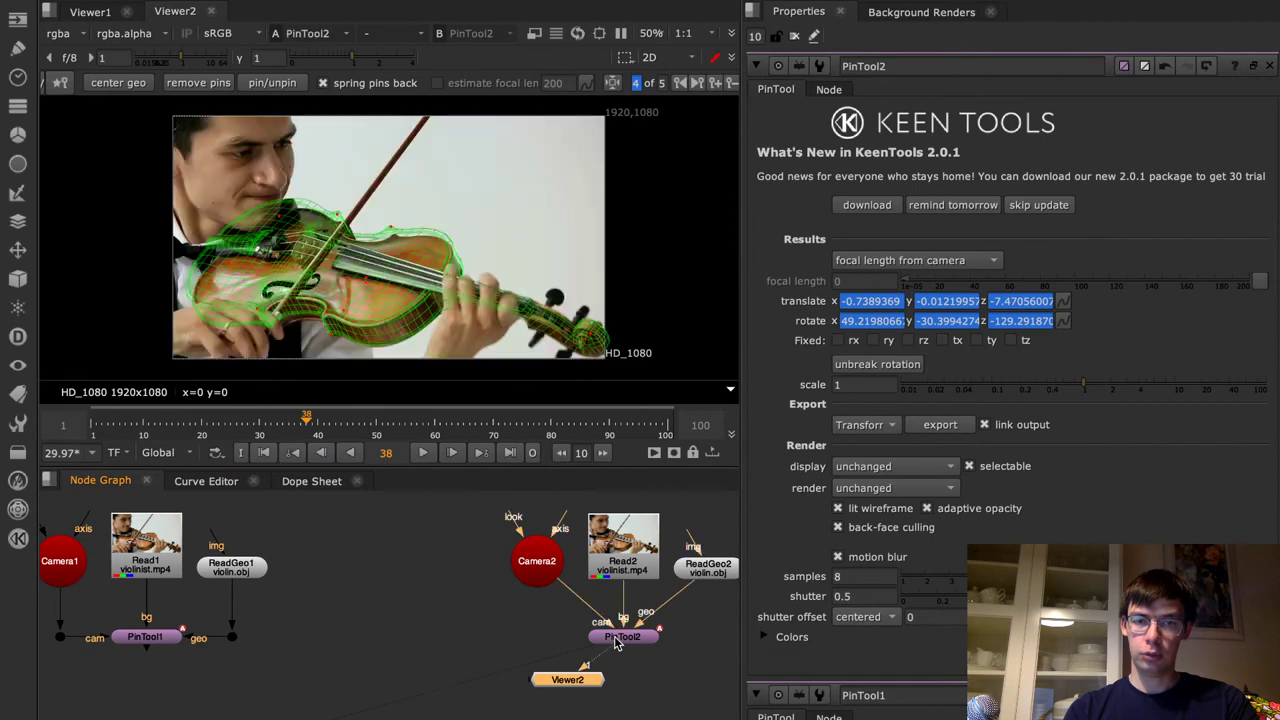
click(676, 58)
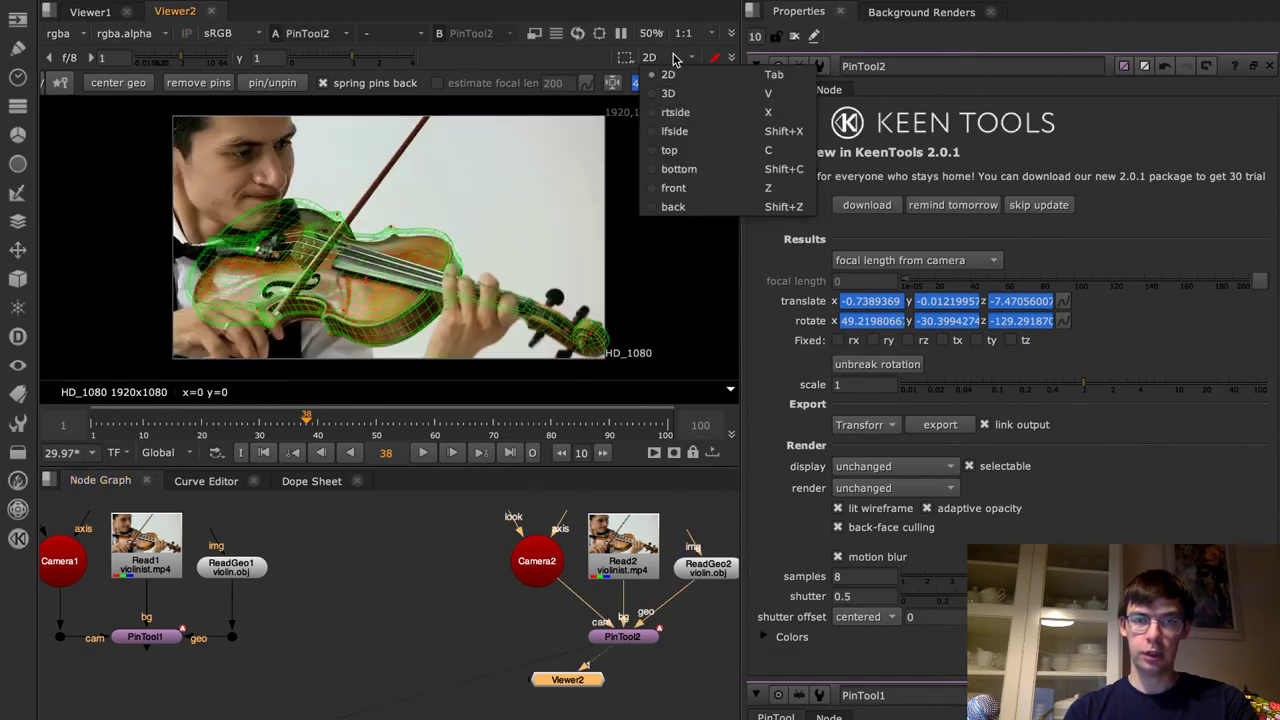
click(669, 150)
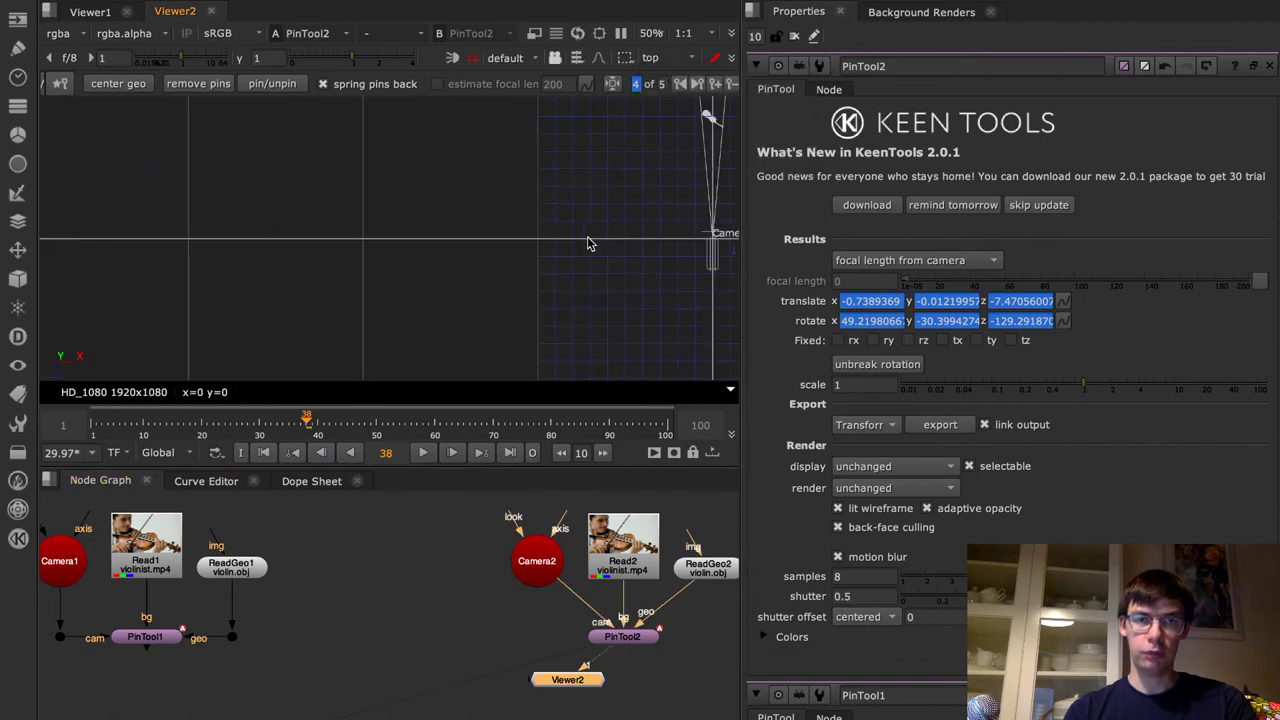
Frame Camera2 and the violin geometry in the top view with shaded lighting, and select the PinTool2 node
middle_drag(475, 284, 450, 294)
scroll(541, 211, up, 15)
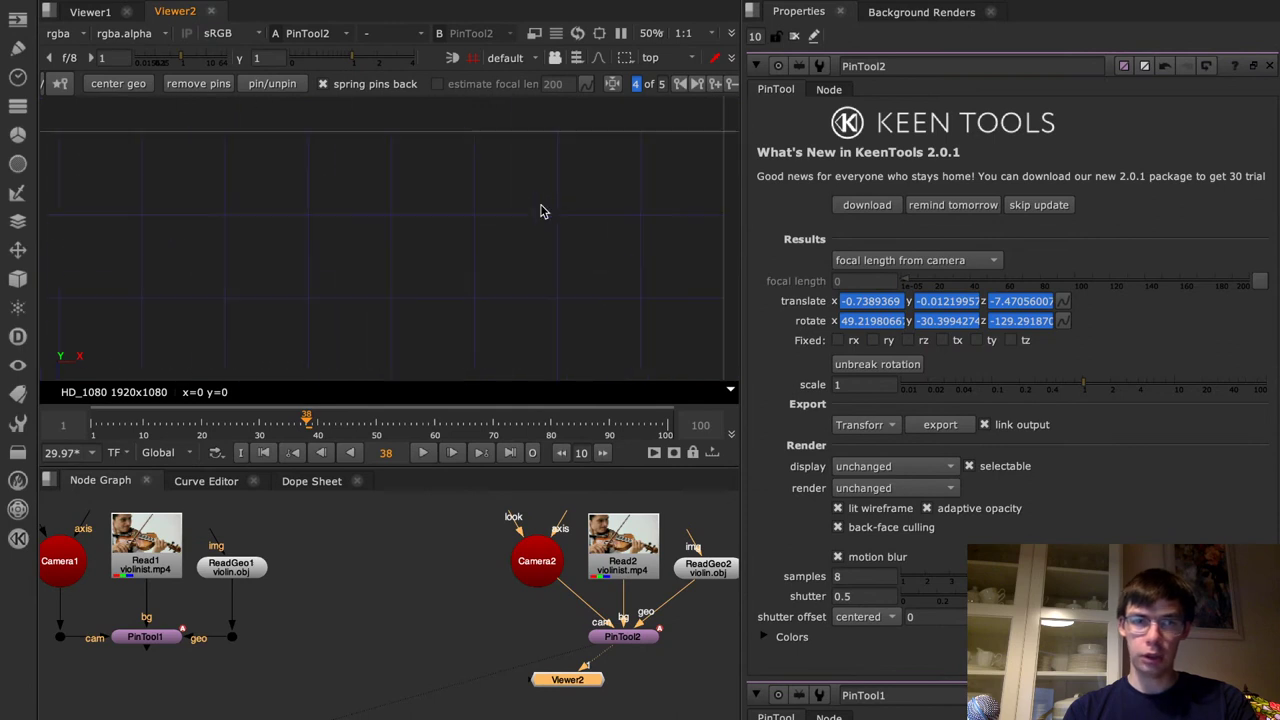
scroll(543, 210, down, 3)
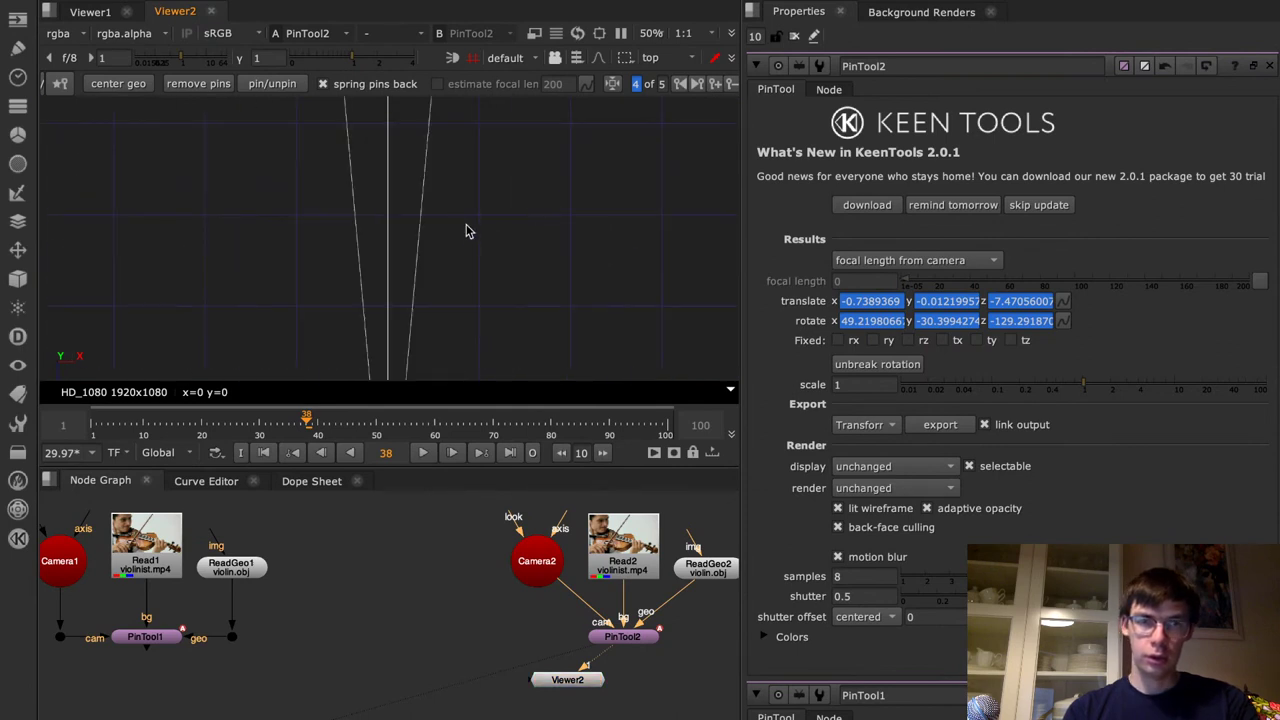
scroll(465, 231, down, 3)
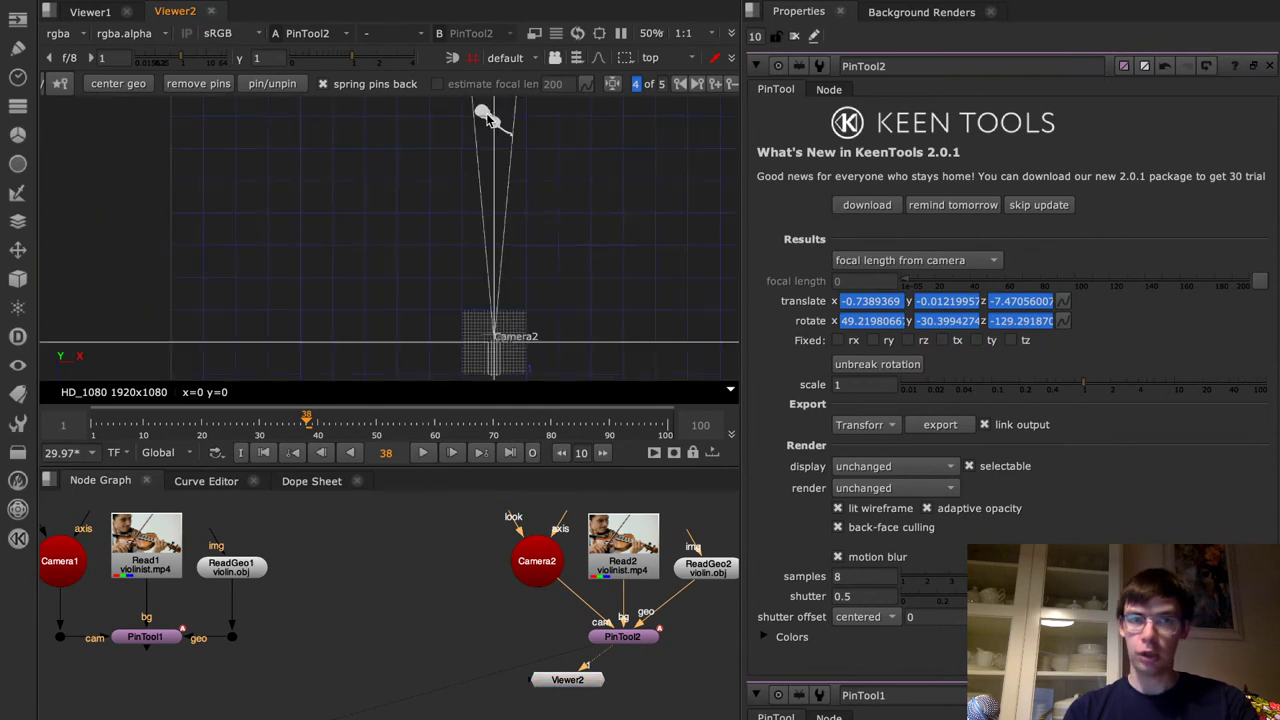
click(452, 57)
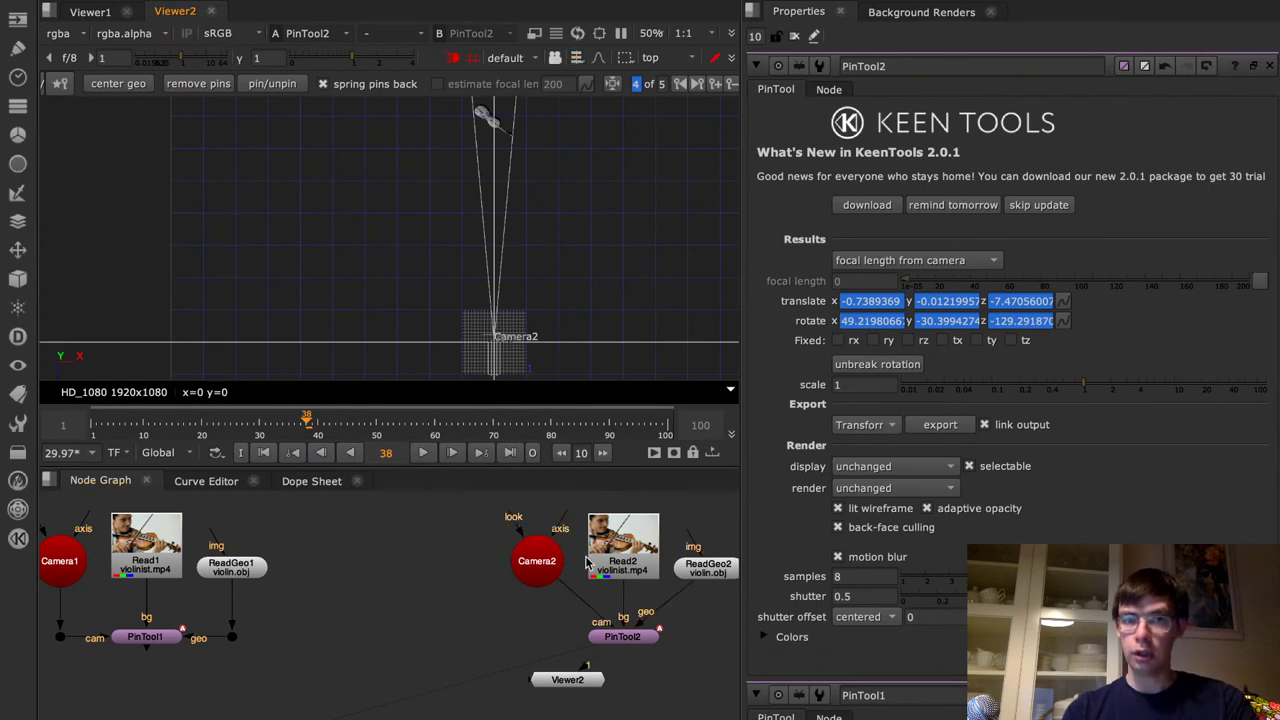
click(645, 638)
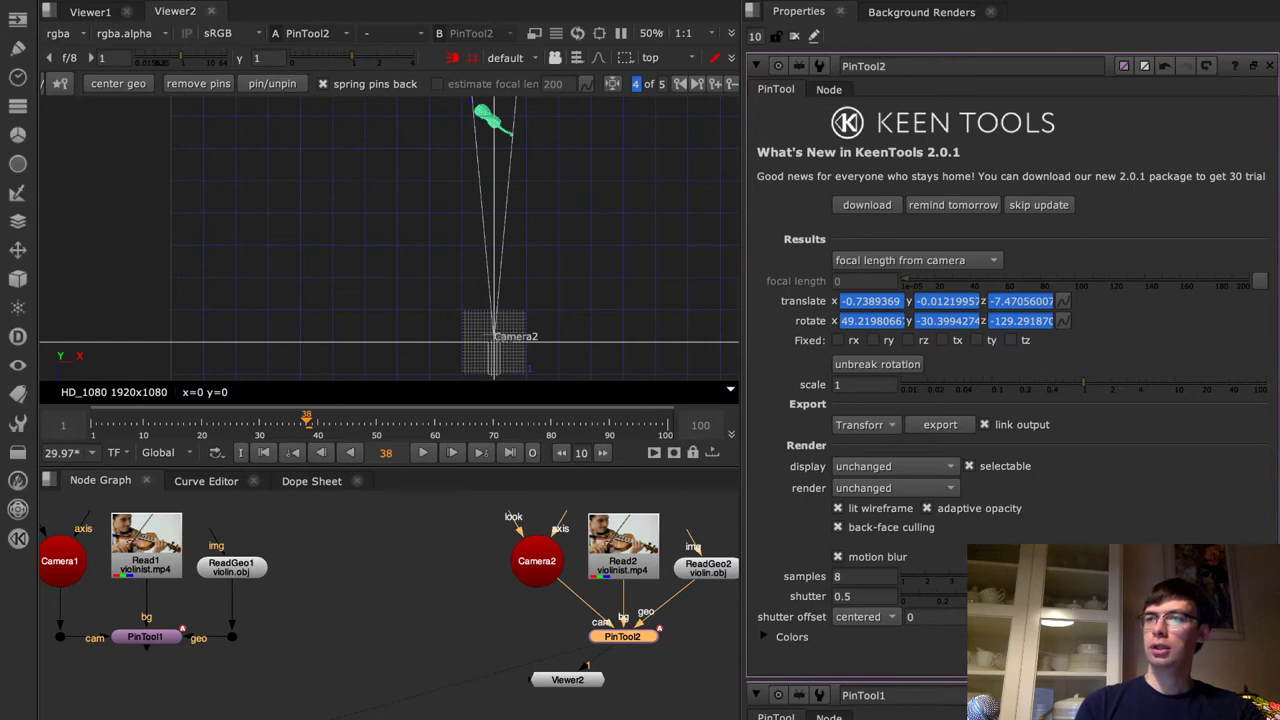
Switch to the Keynote presentation in Safari and advance it from the Questions slide to the Next streams slide
key(super+Tab)
key(super+Tab)
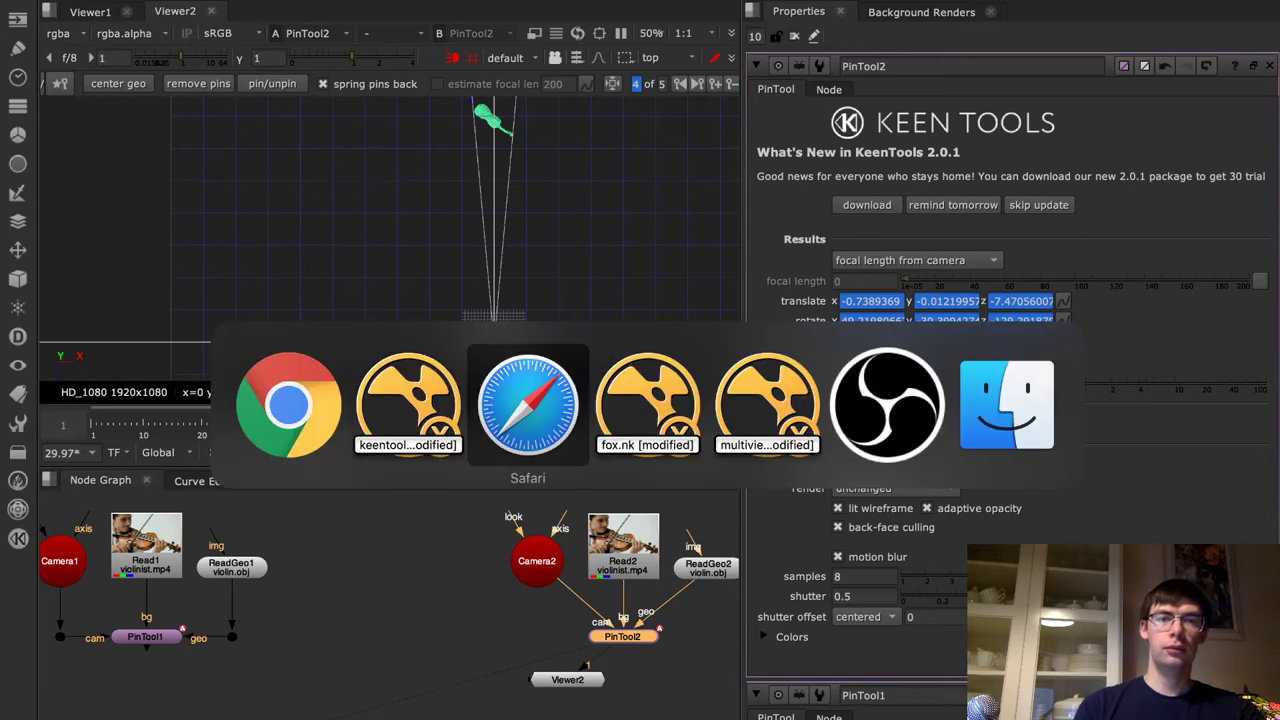
key(super+Tab)
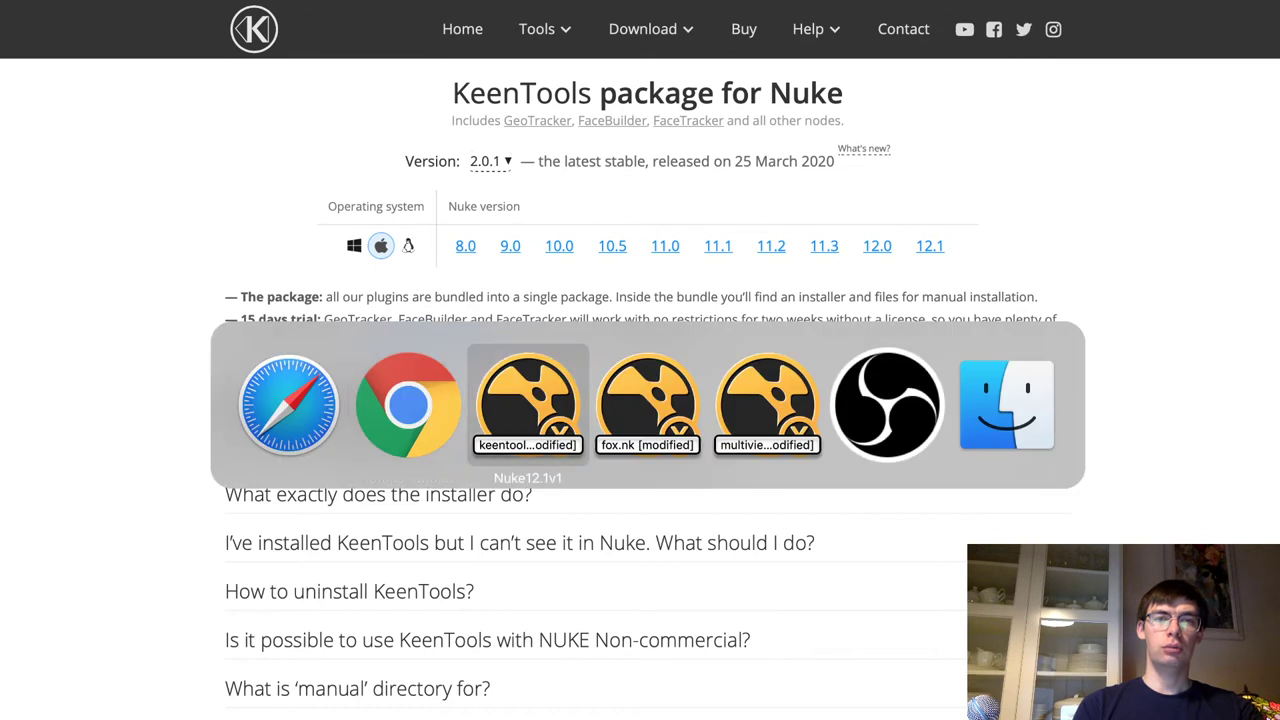
key(Escape)
mouse_move(698, 3)
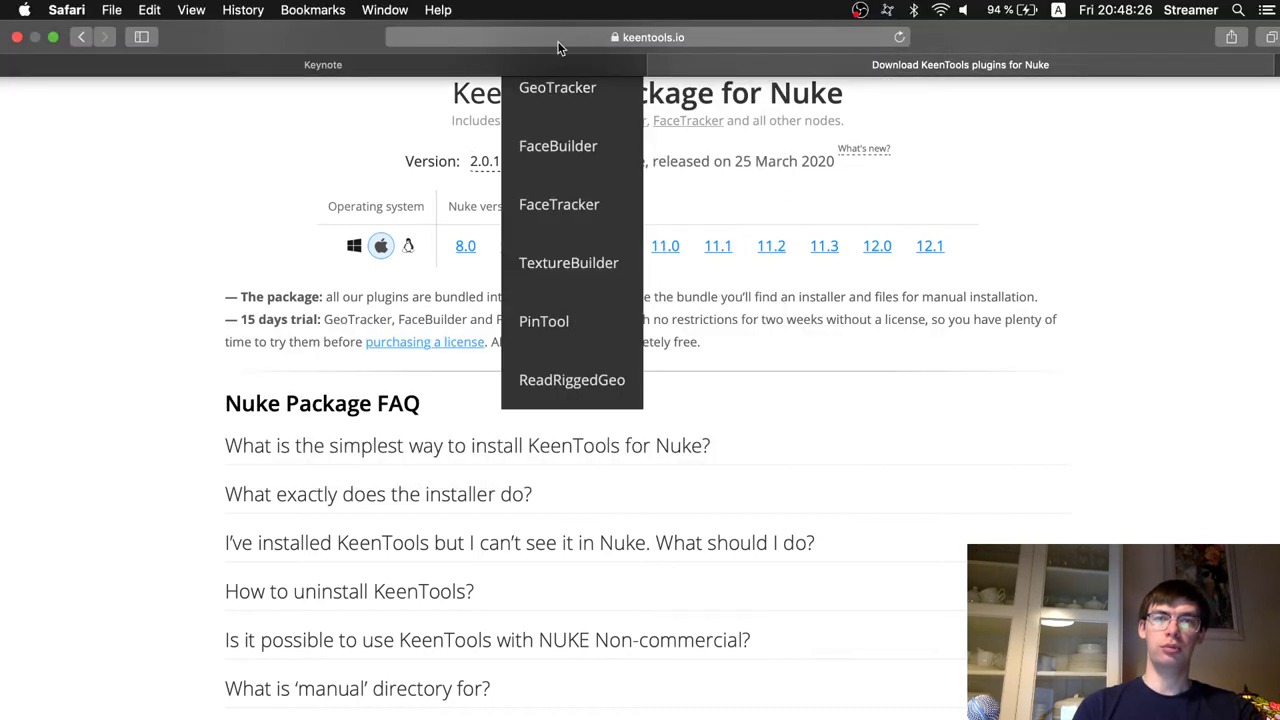
click(528, 66)
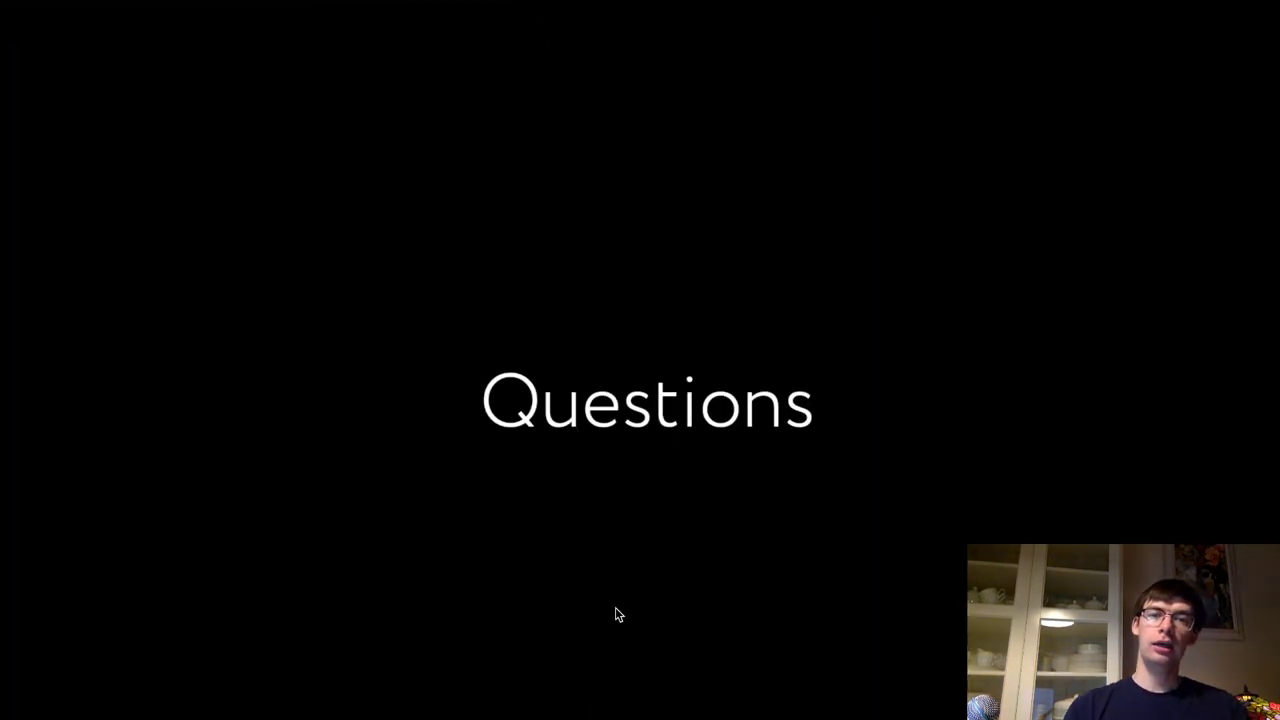
key(Right)
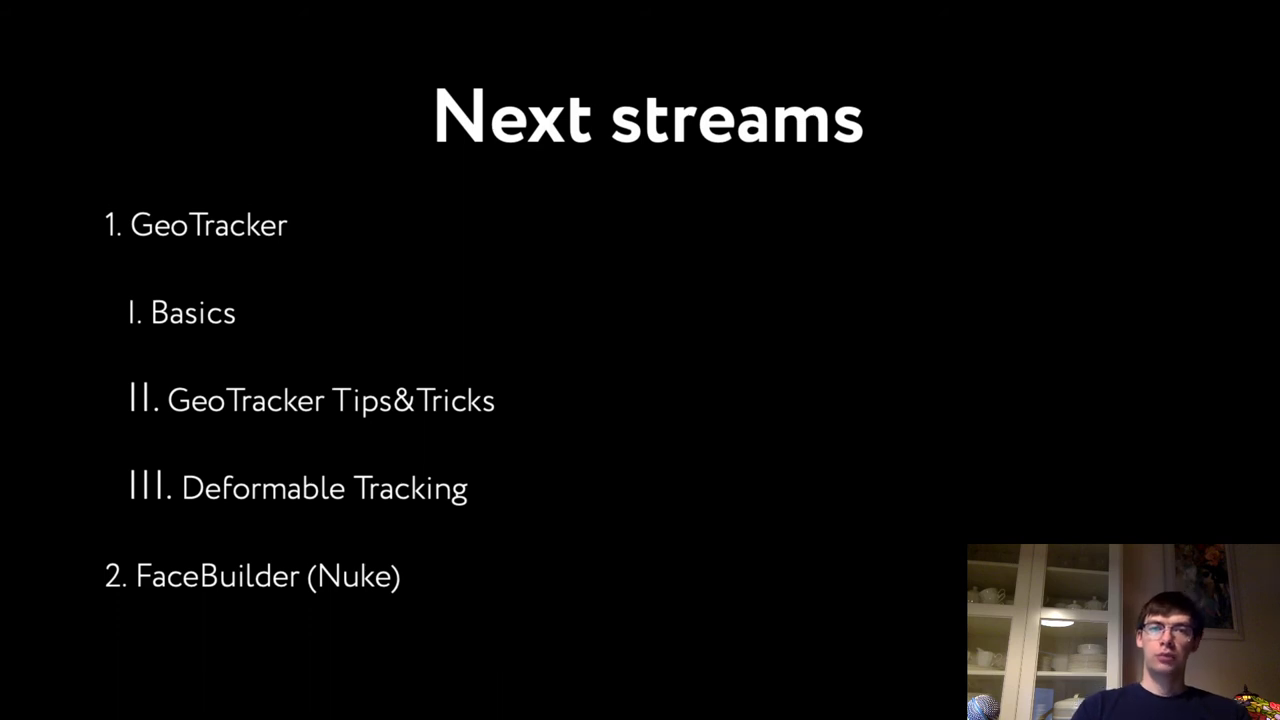